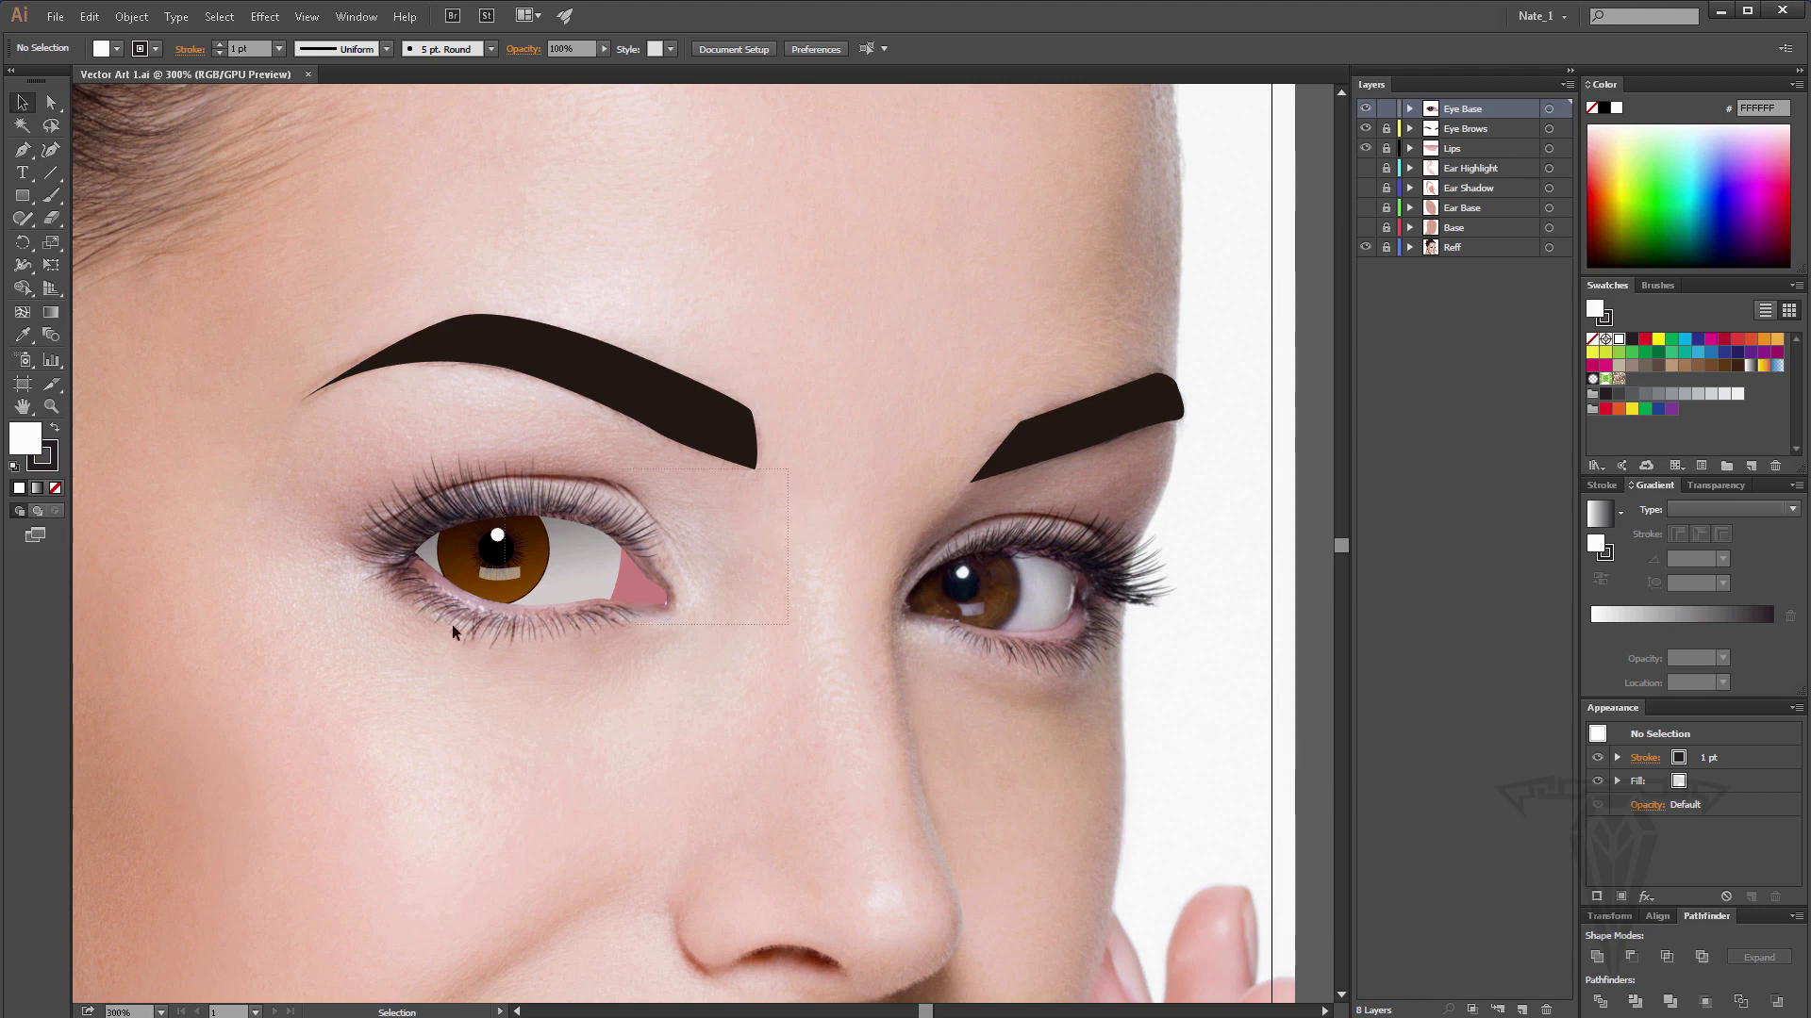
Copy the whole finished eye artwork onto a new layer and place the copy beside the face, next to the second eye.
key(ctrl+a)
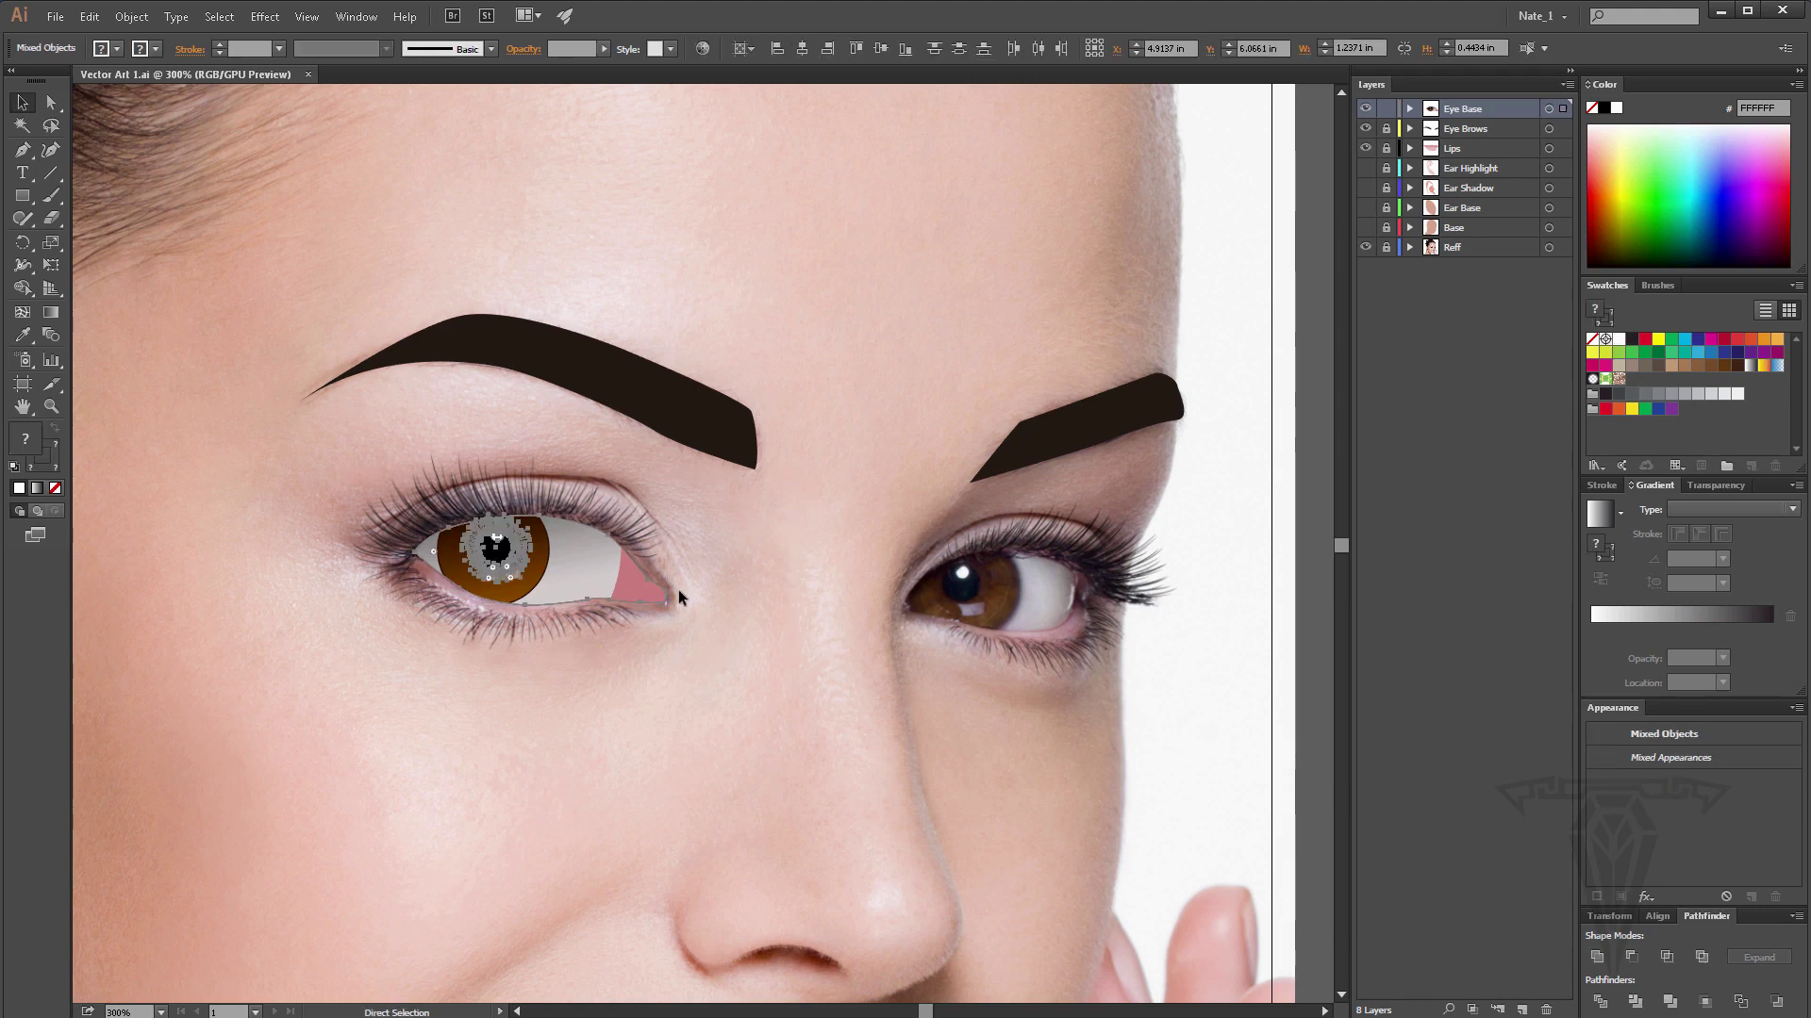
click(88, 17)
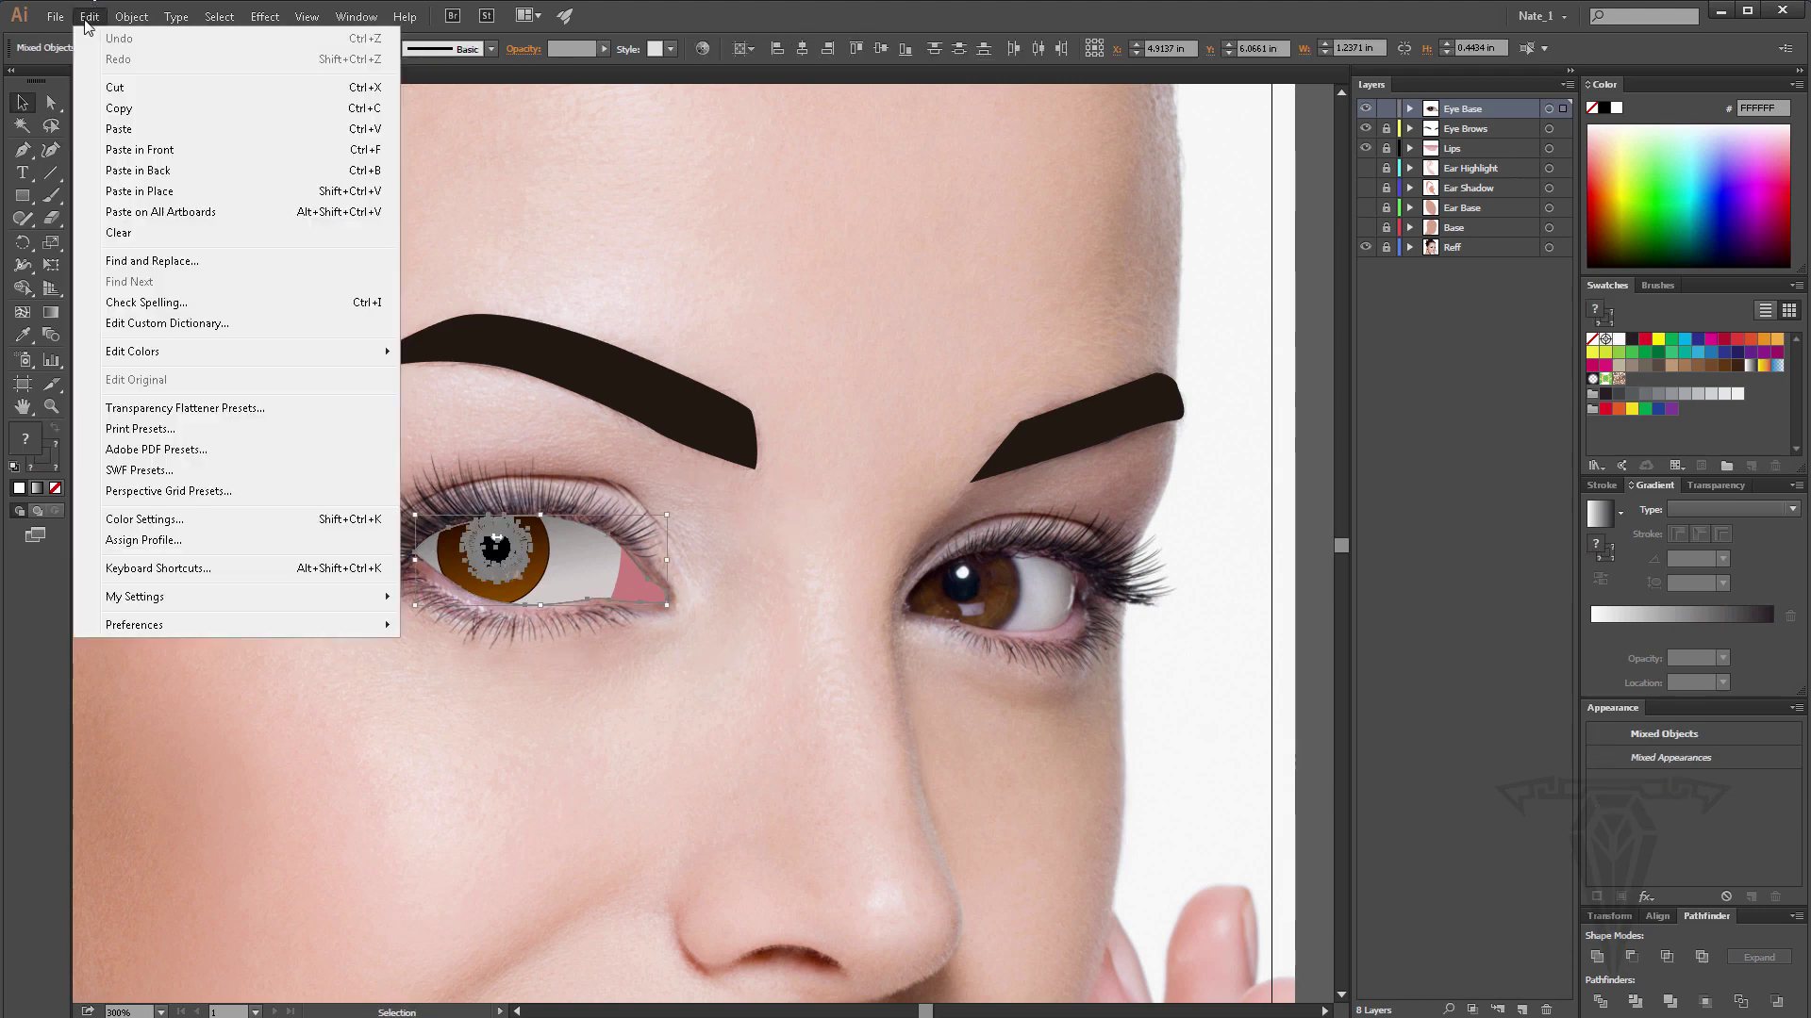
click(135, 108)
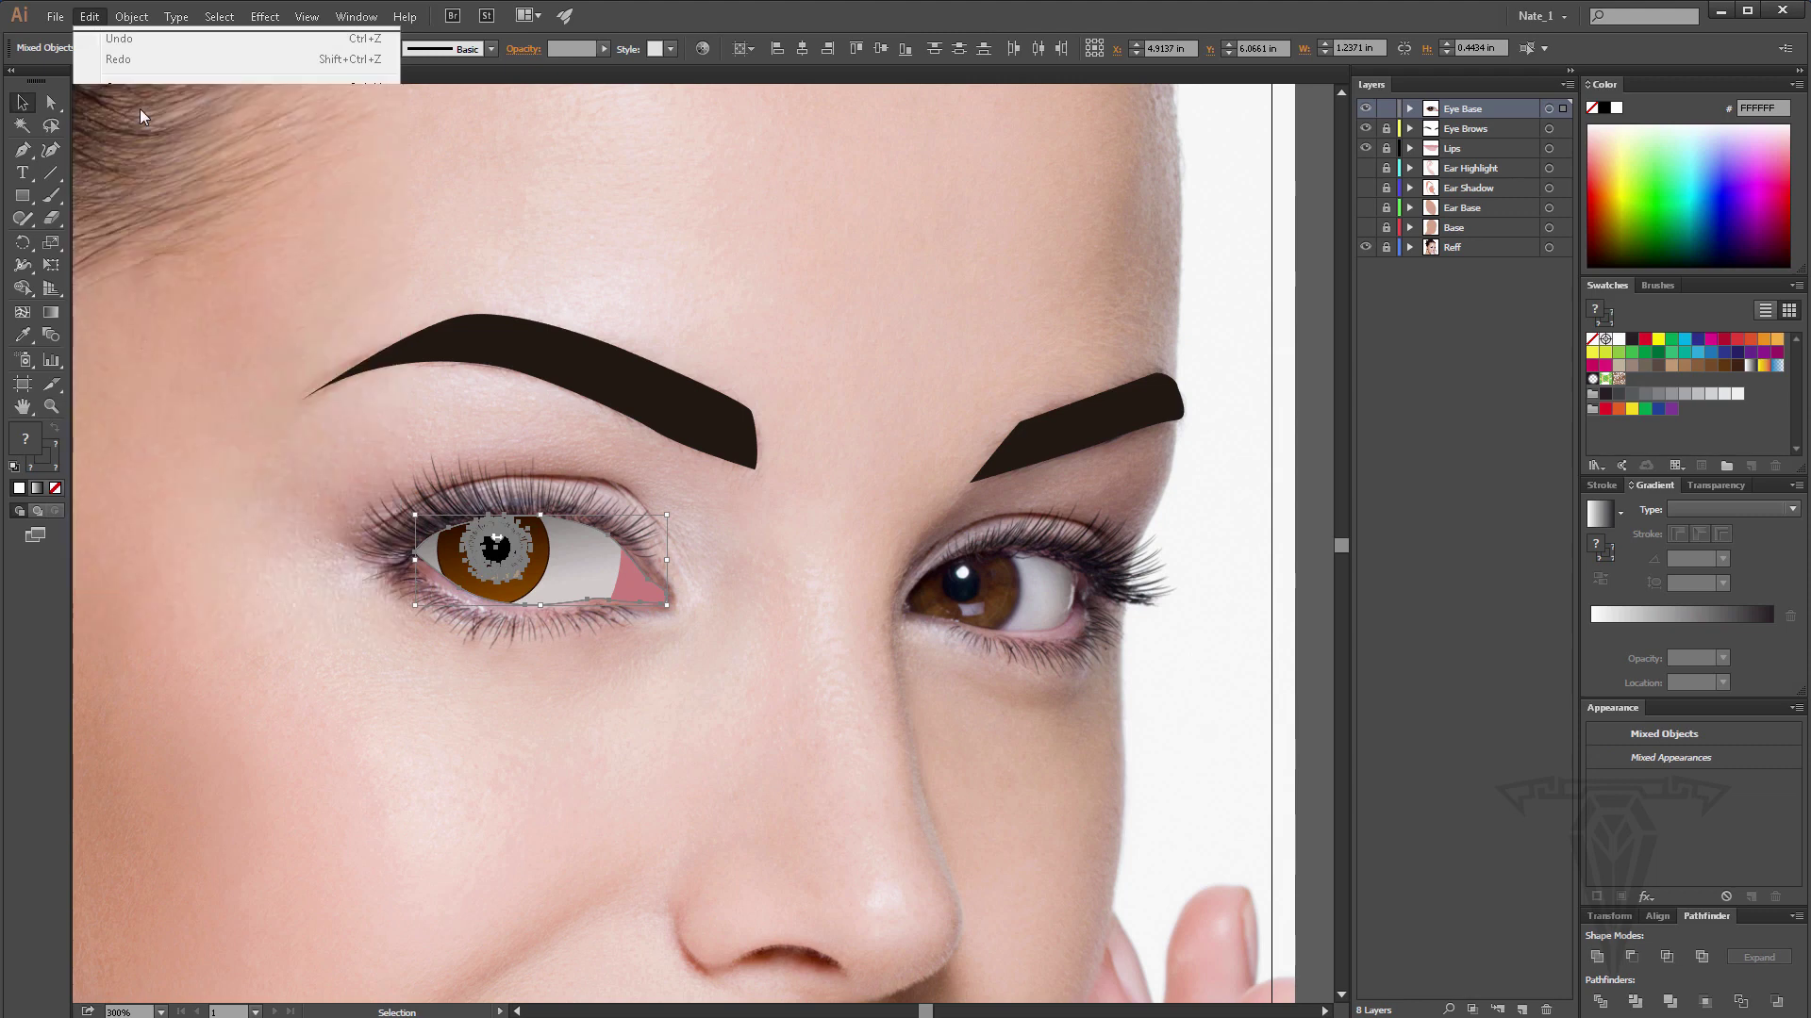
click(1521, 1010)
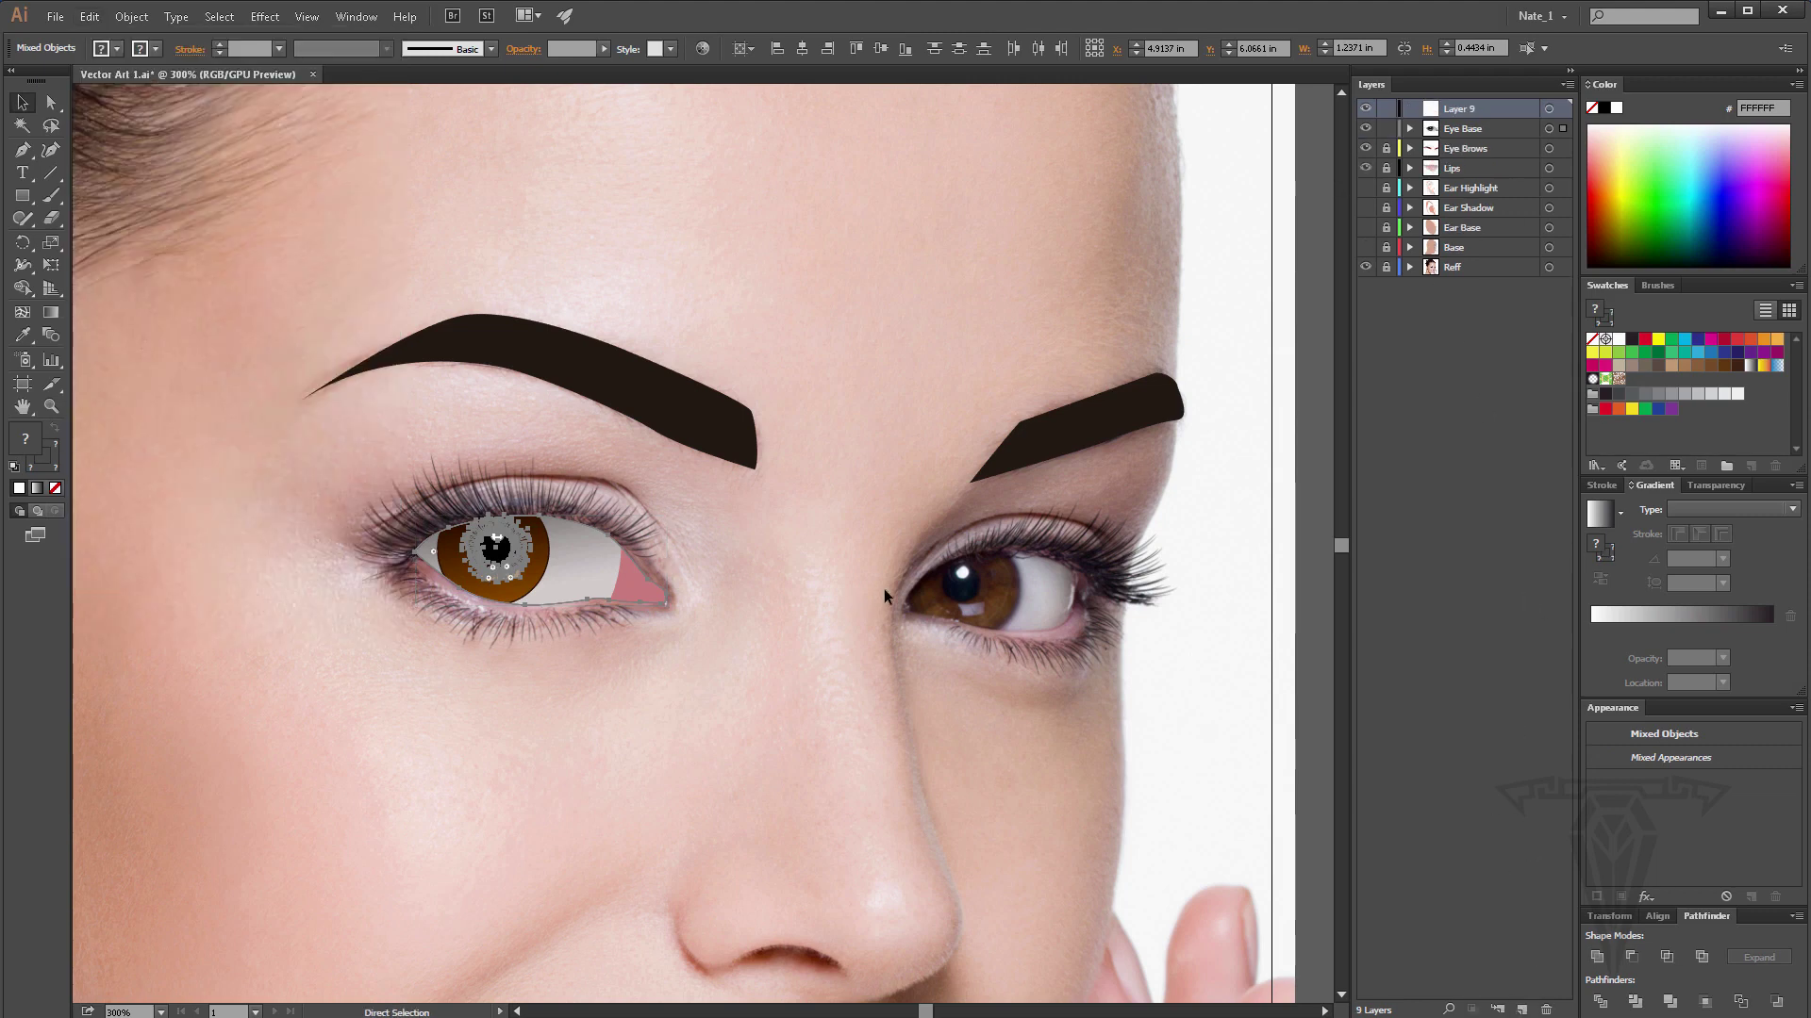
key(ctrl+v)
click(91, 17)
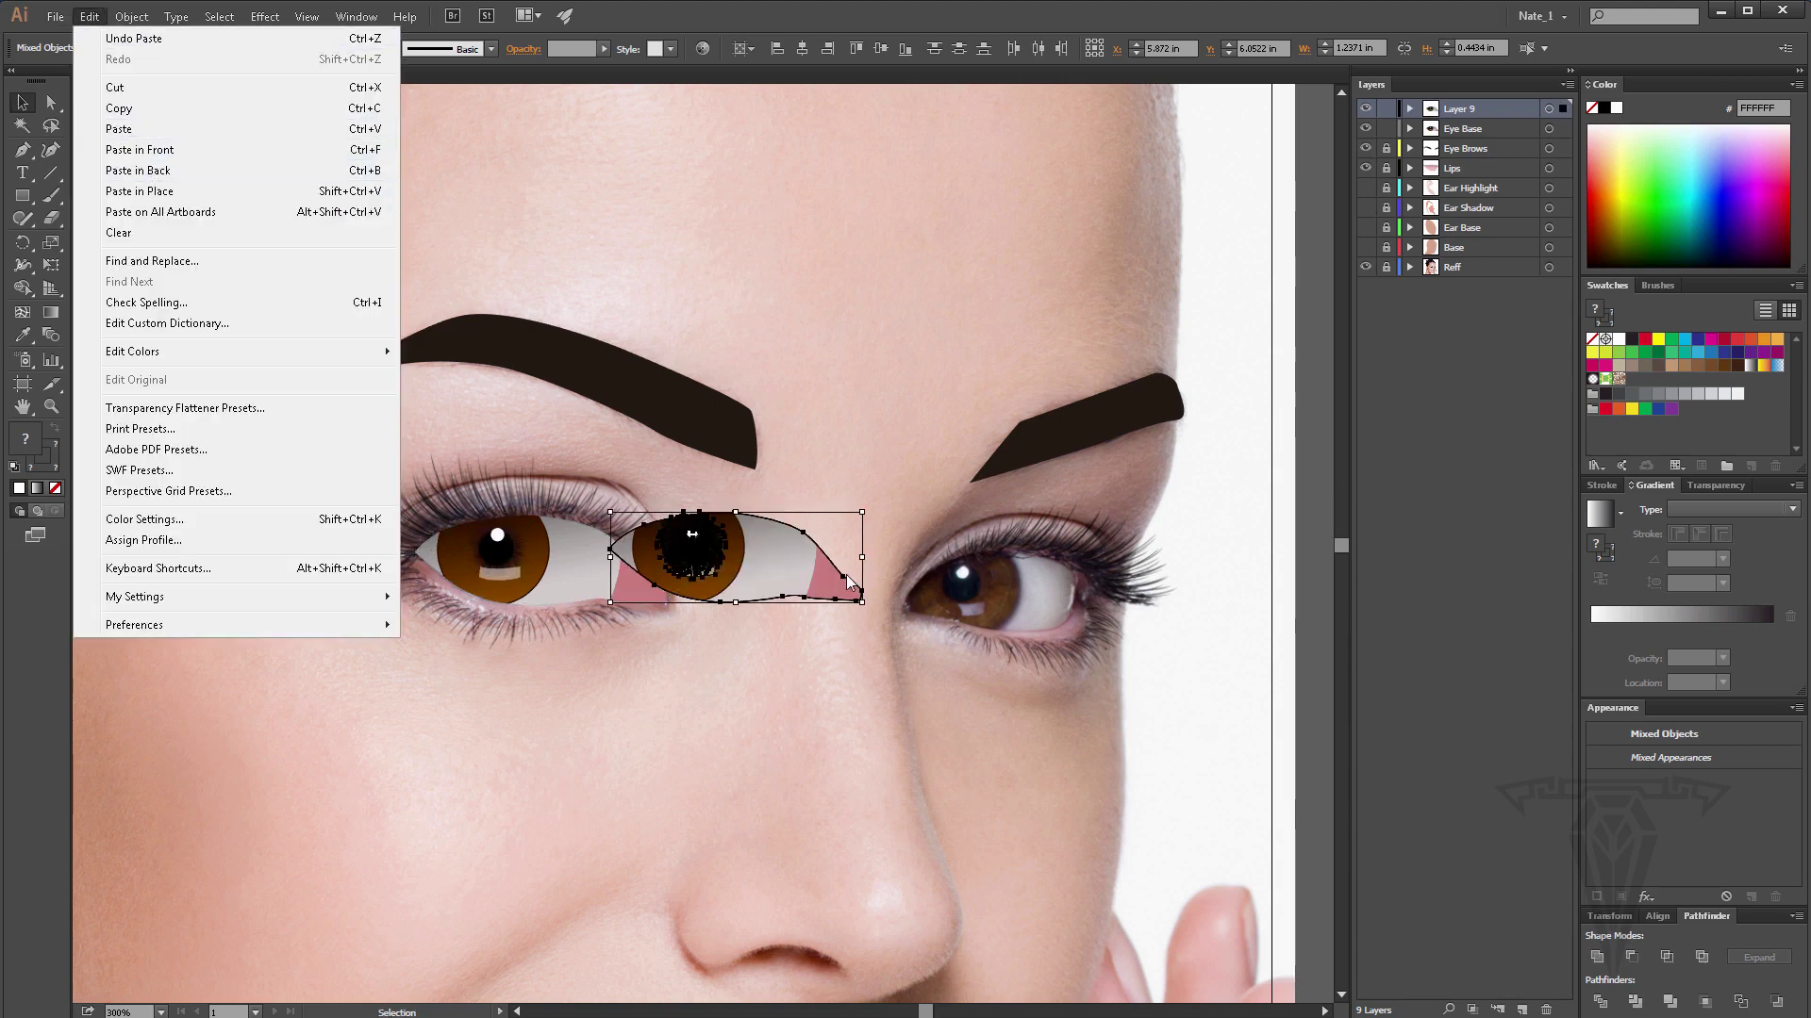
drag(788, 558, 1047, 600)
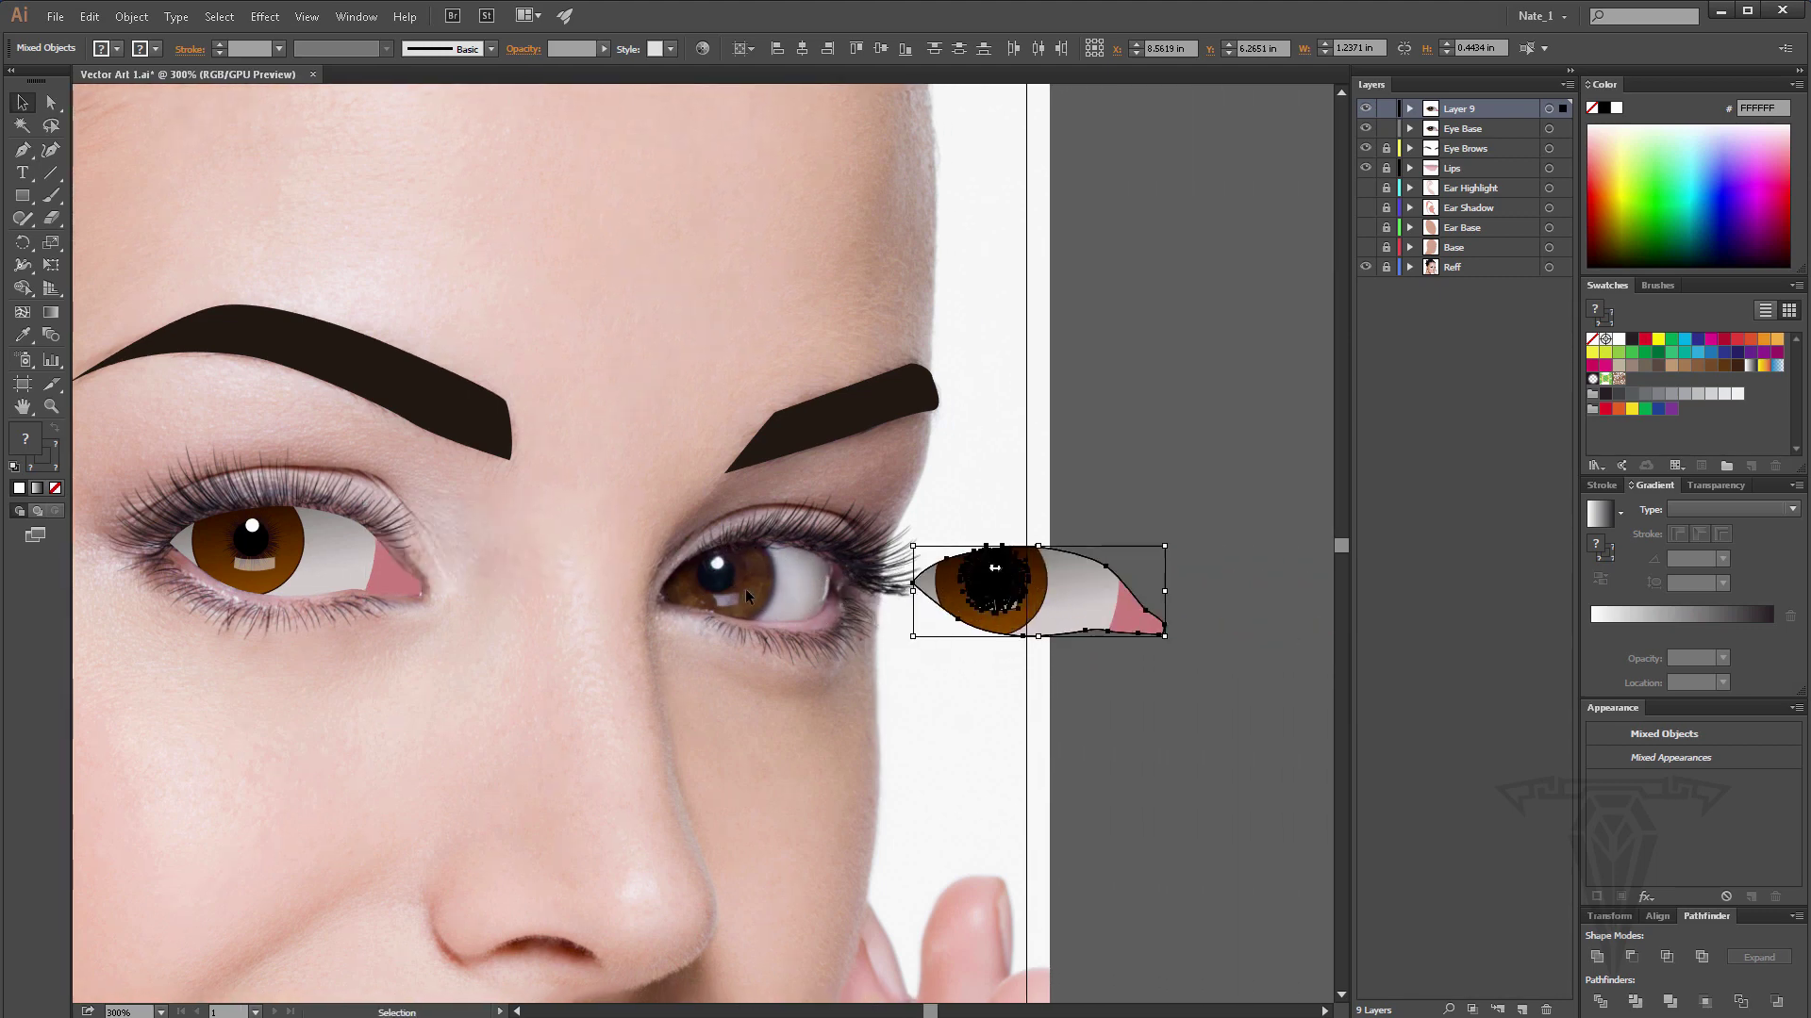
click(1174, 461)
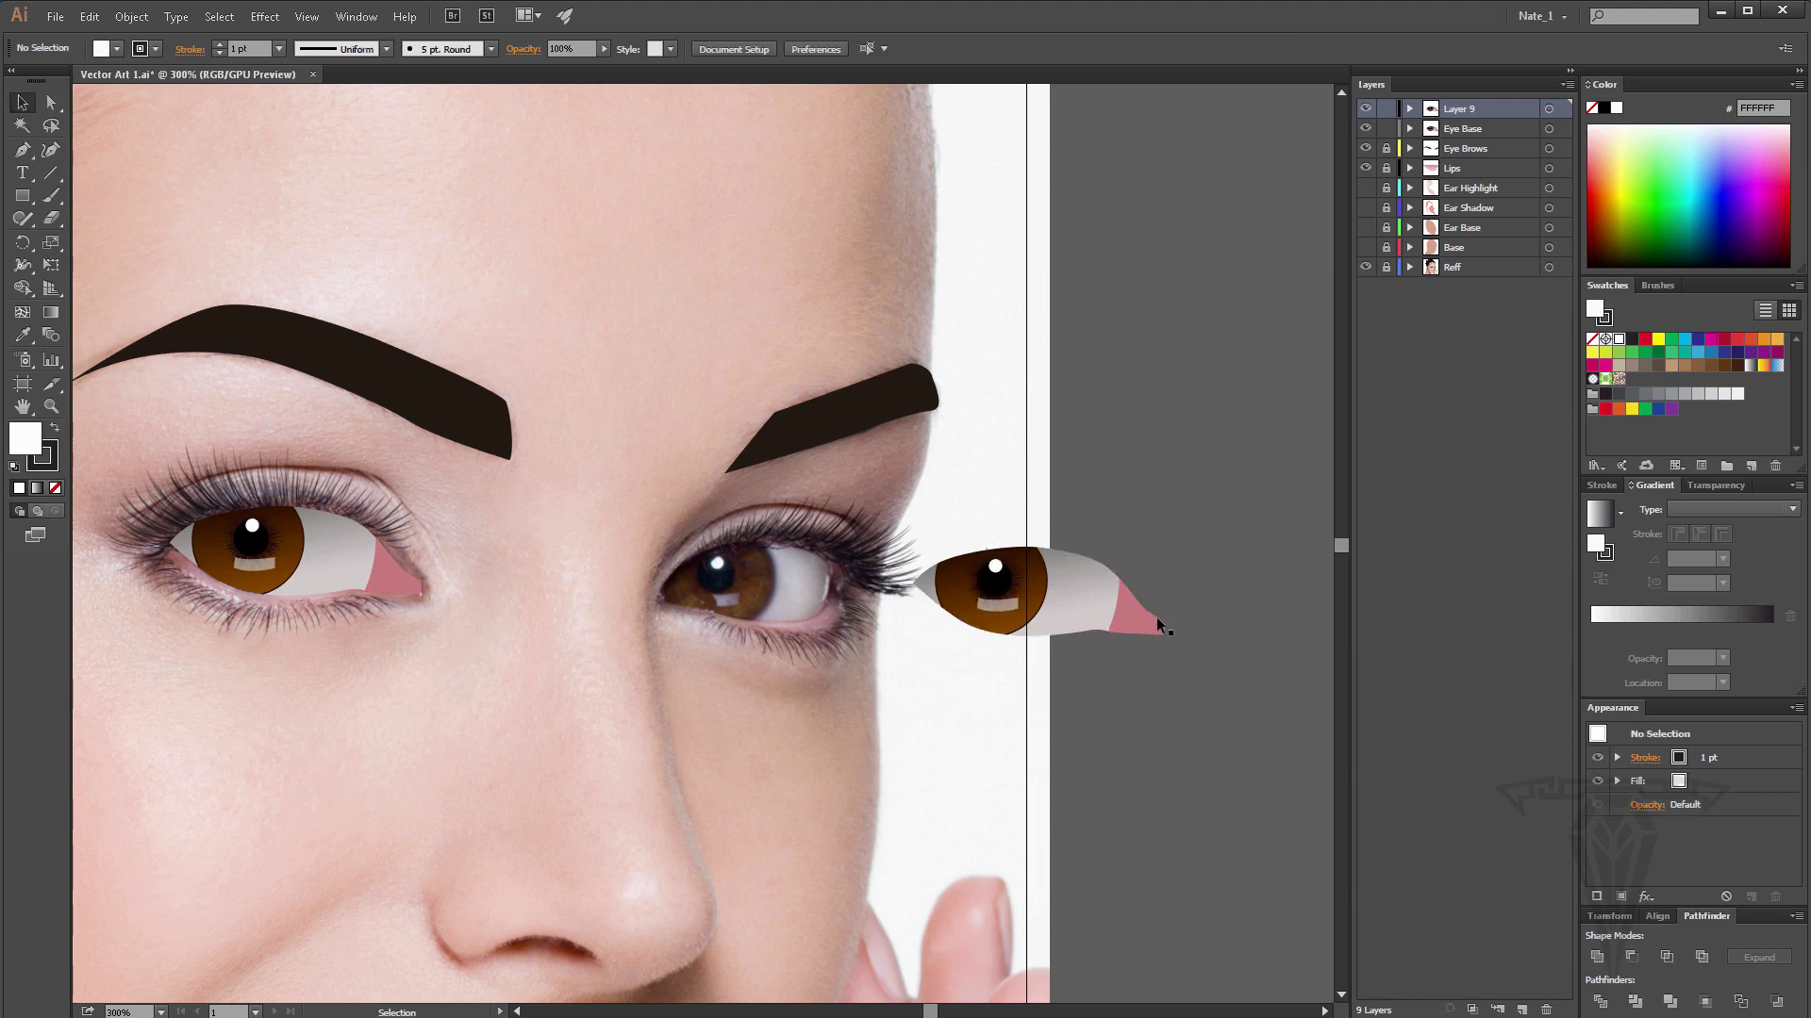
Delete the pink corner shape from the copied eye.
click(1156, 623)
key(Delete)
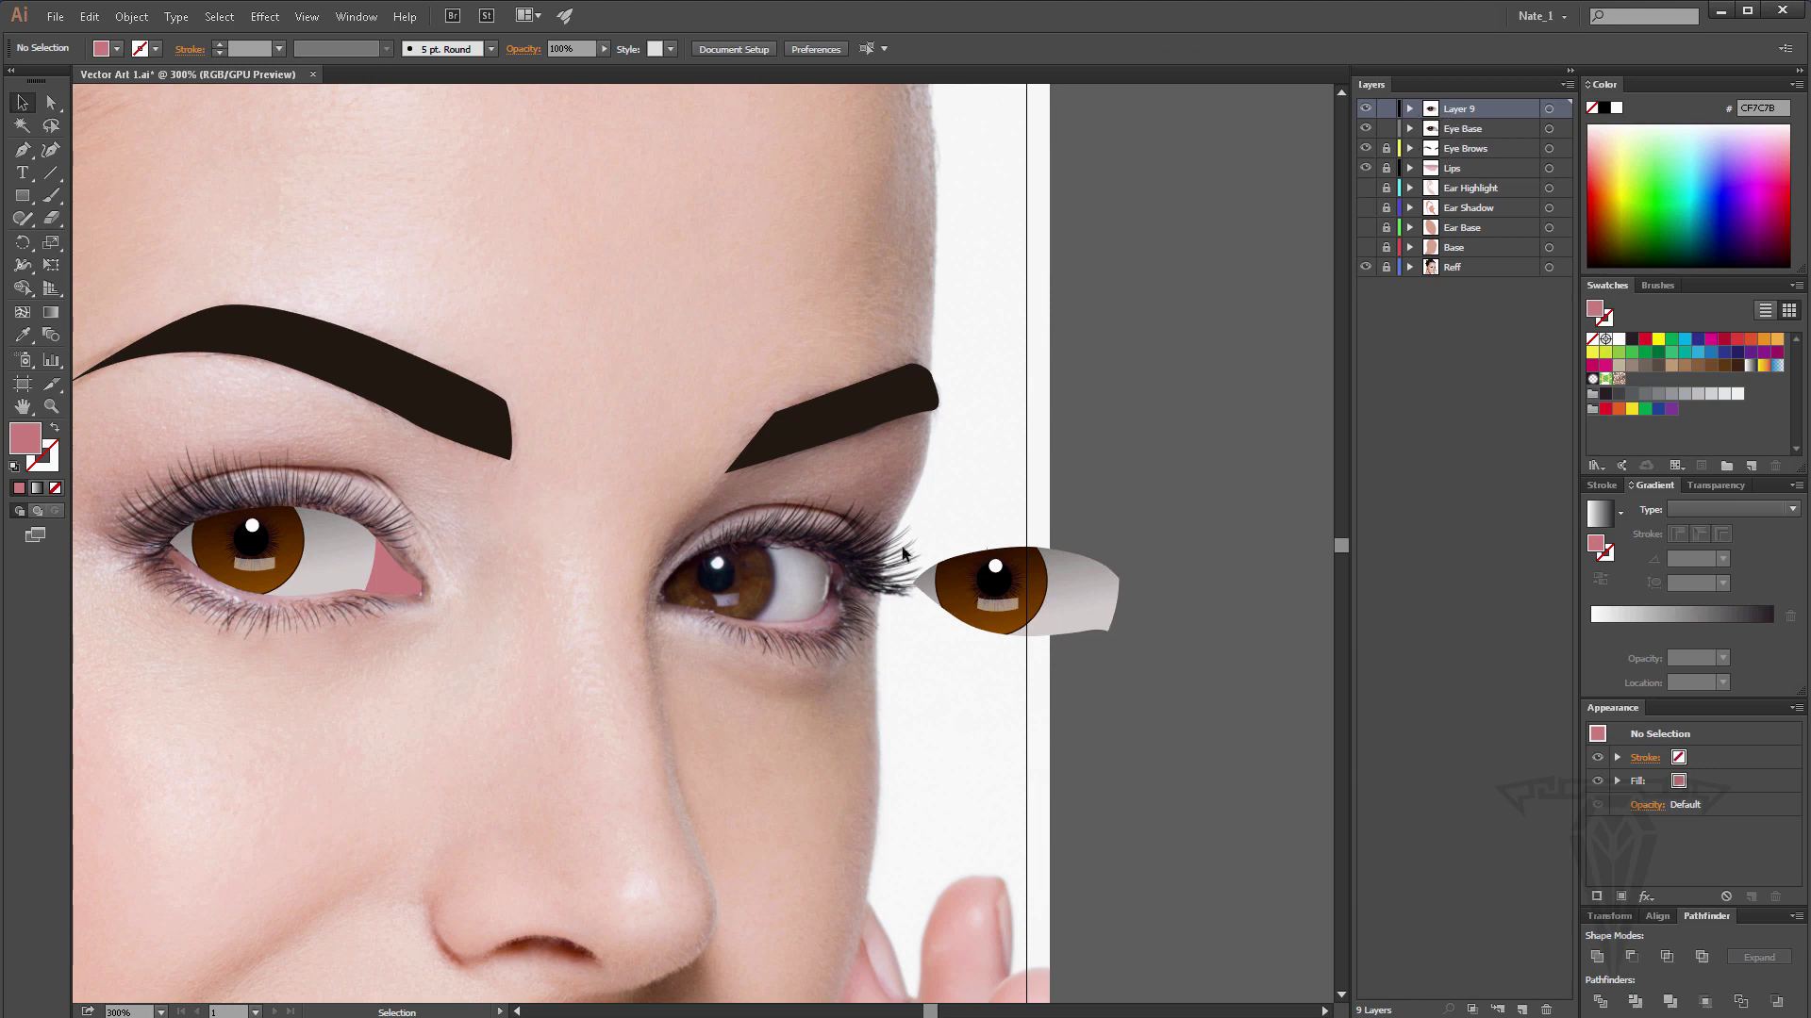
drag(1073, 658, 941, 677)
right_click(1076, 574)
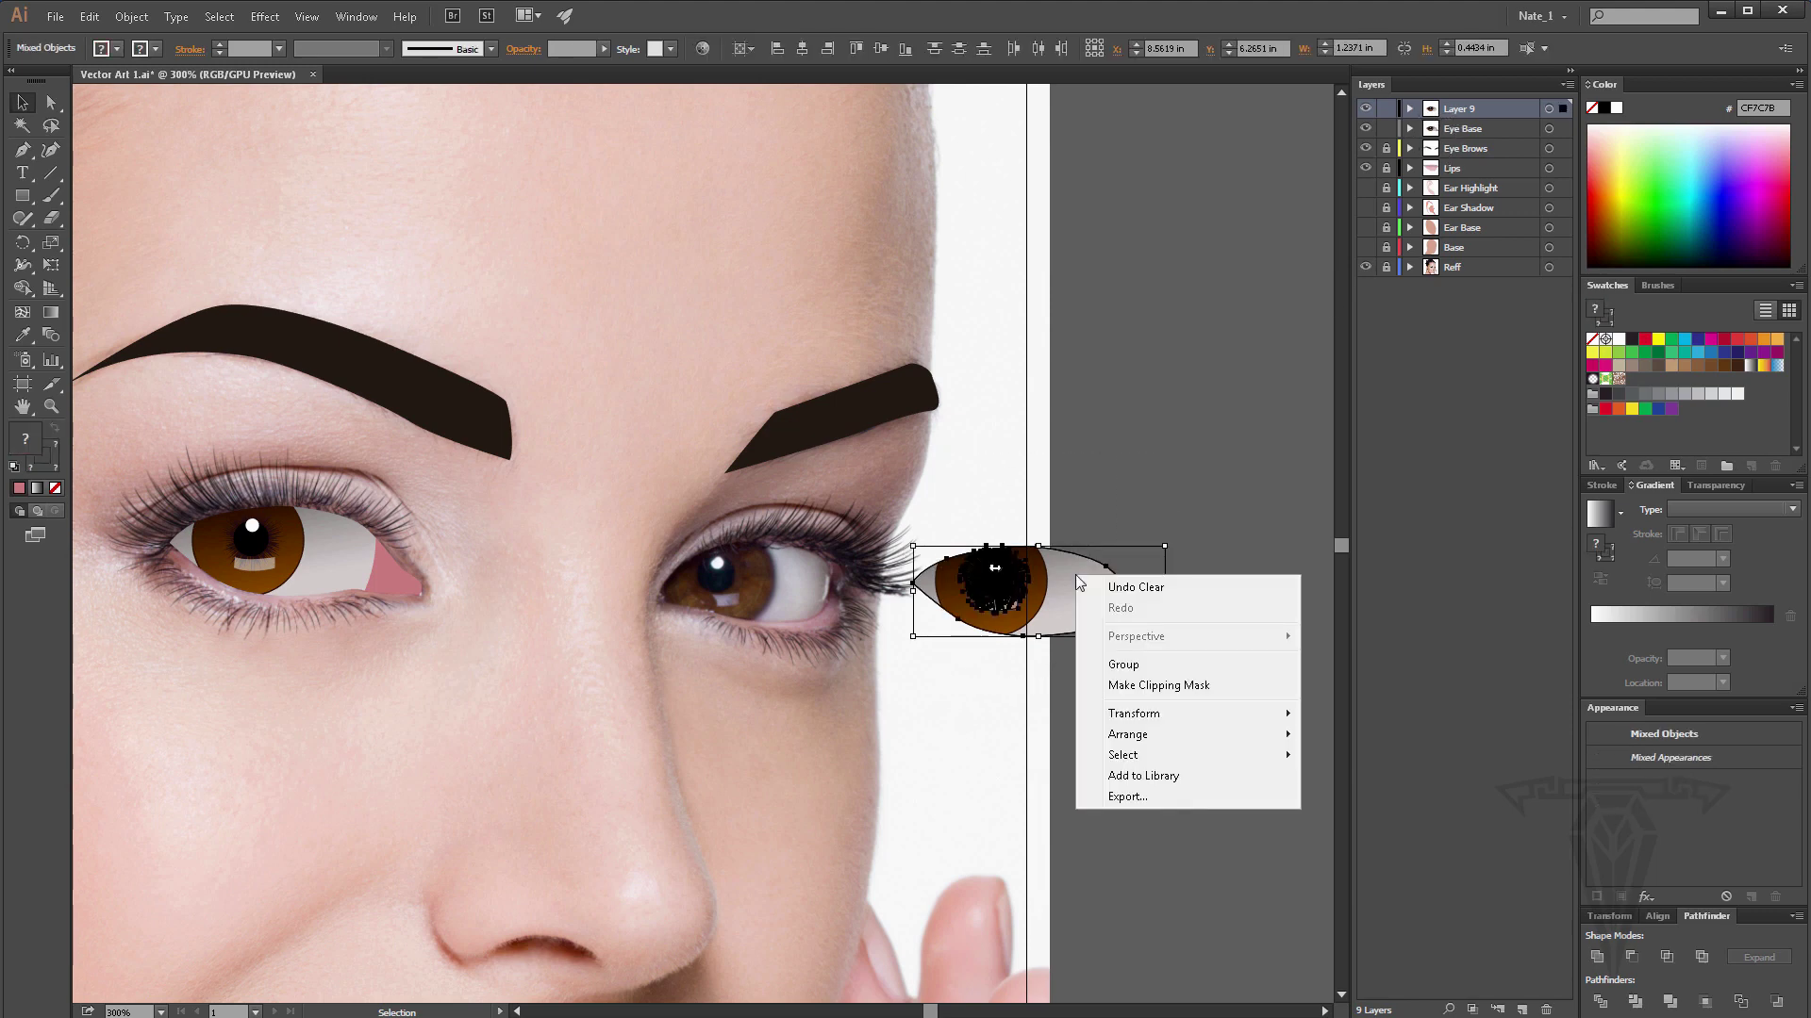
click(1102, 319)
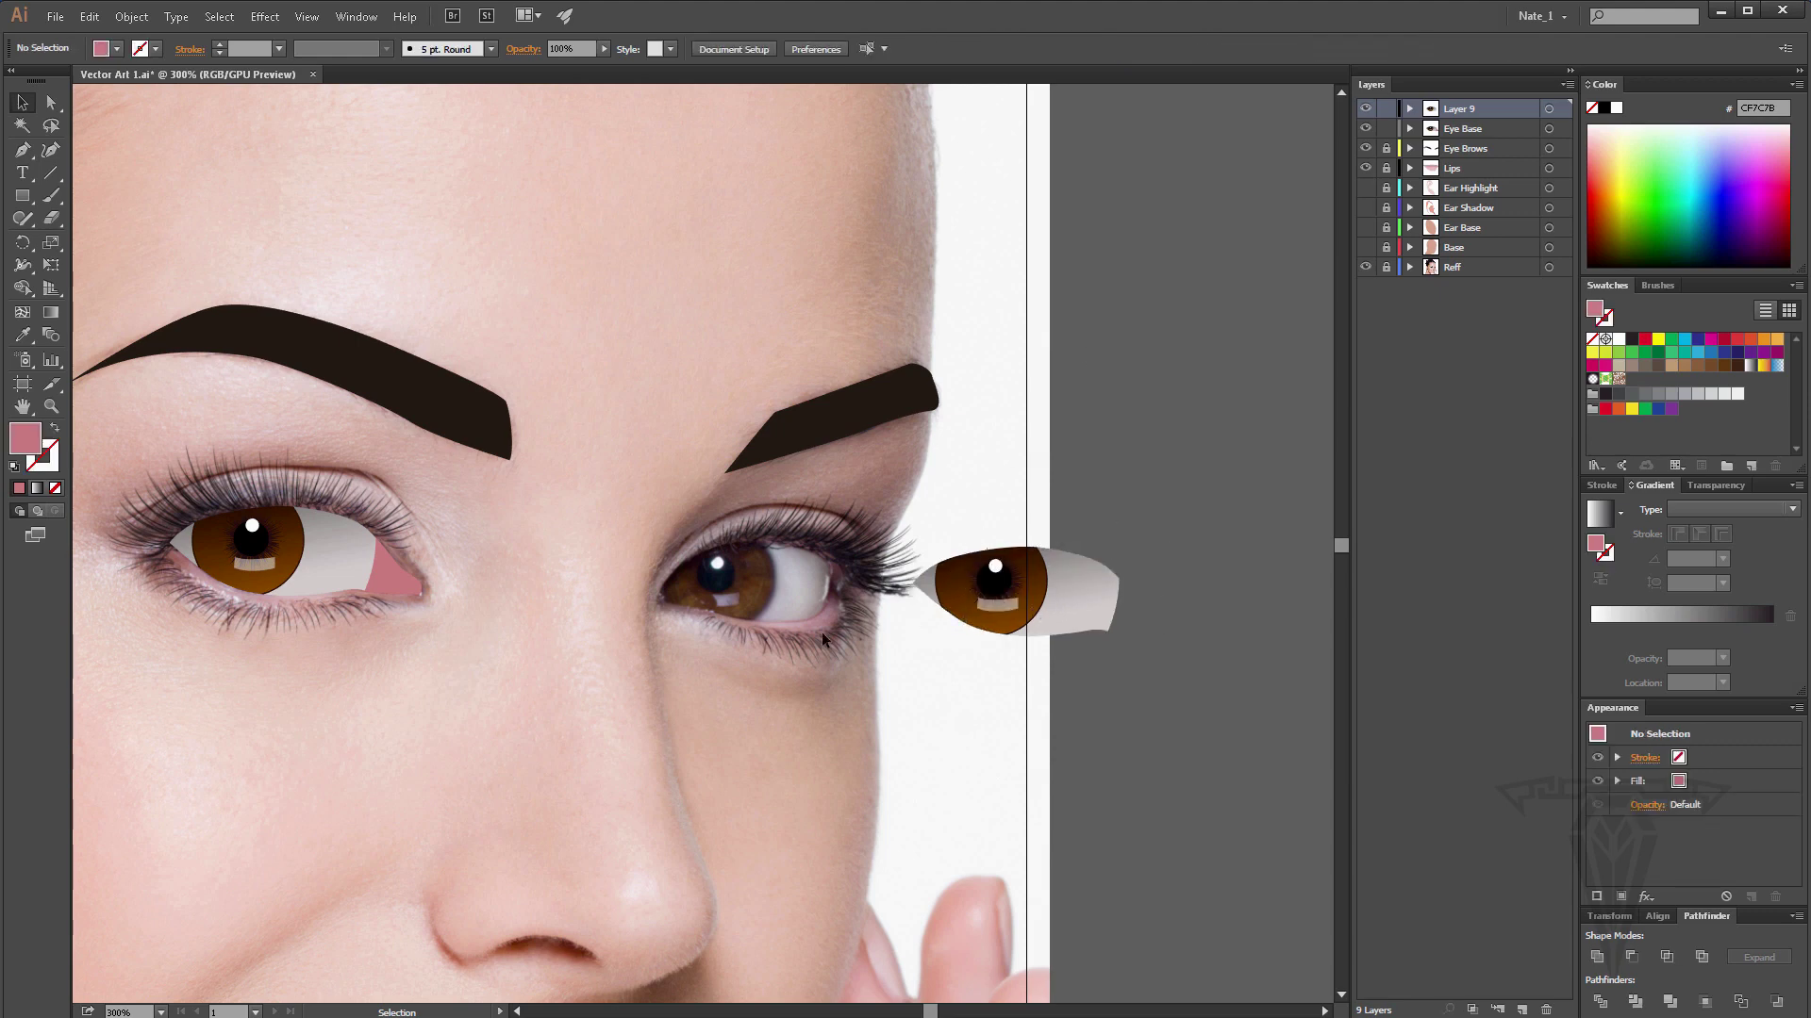
On a new layer, start a Pen path from the second eye's inner corner along its upper lid, with no fill.
click(50, 405)
click(772, 587)
click(620, 524)
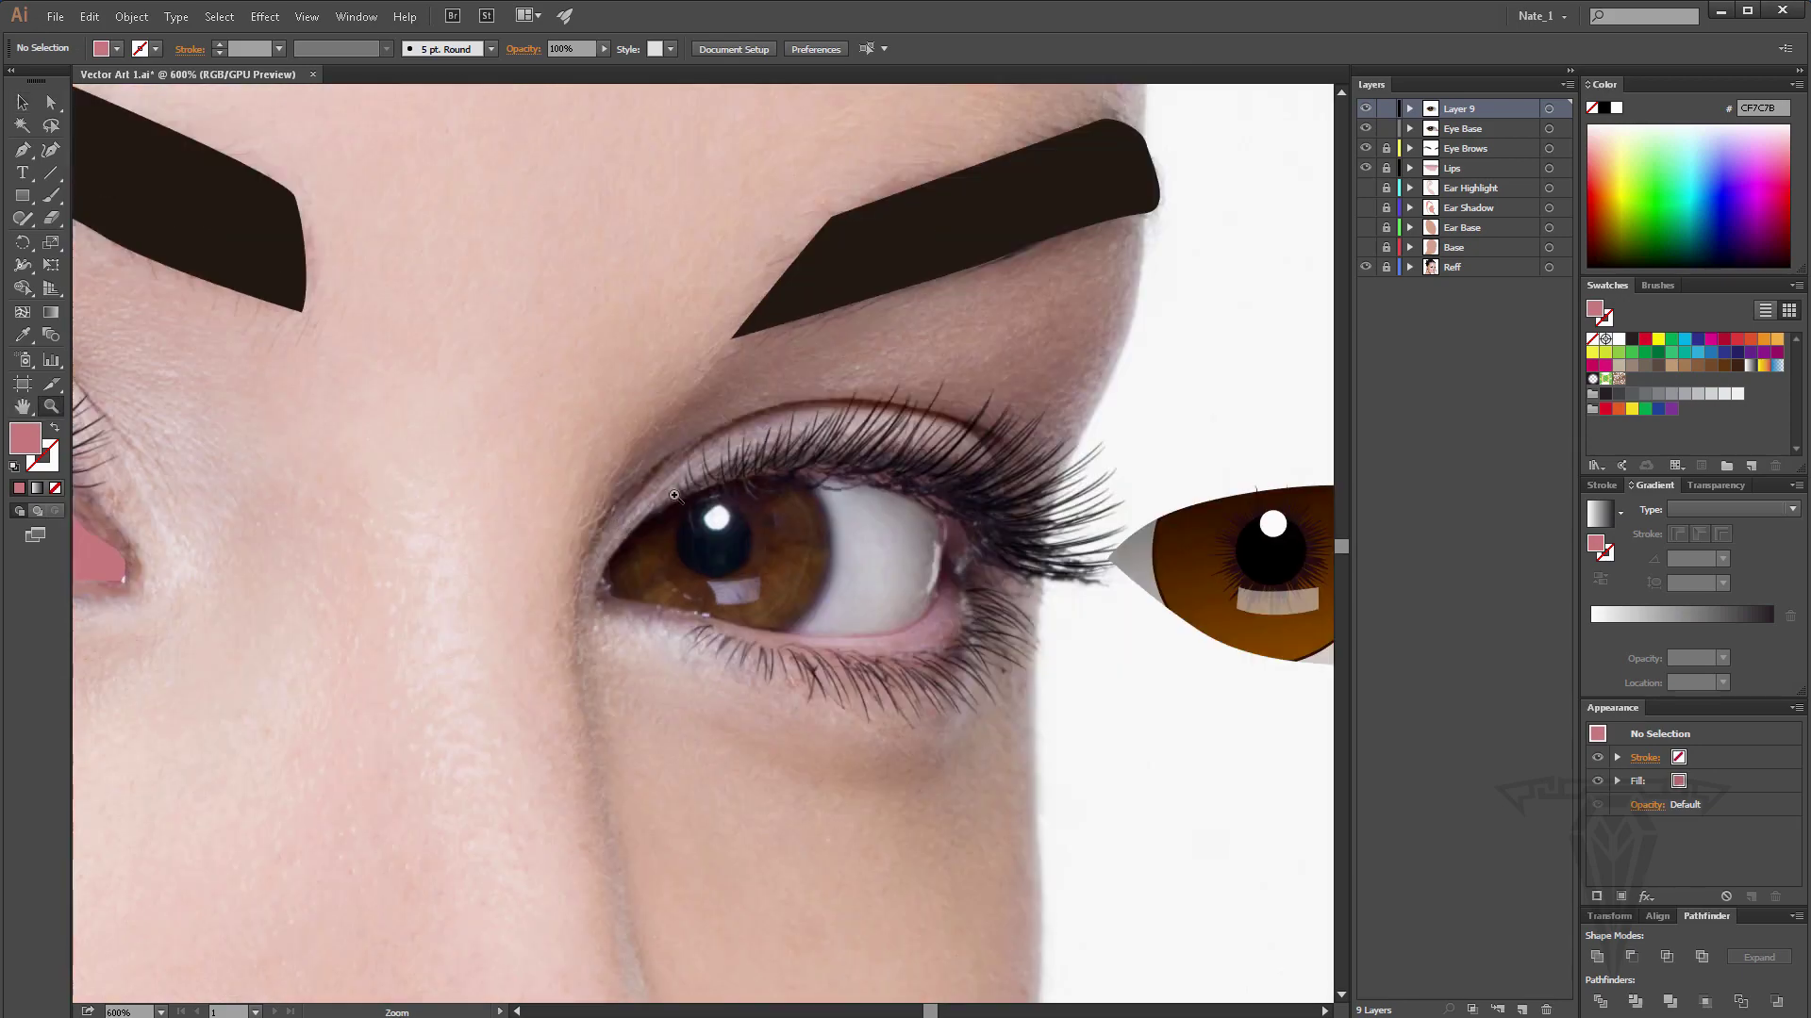
click(23, 151)
click(1521, 1010)
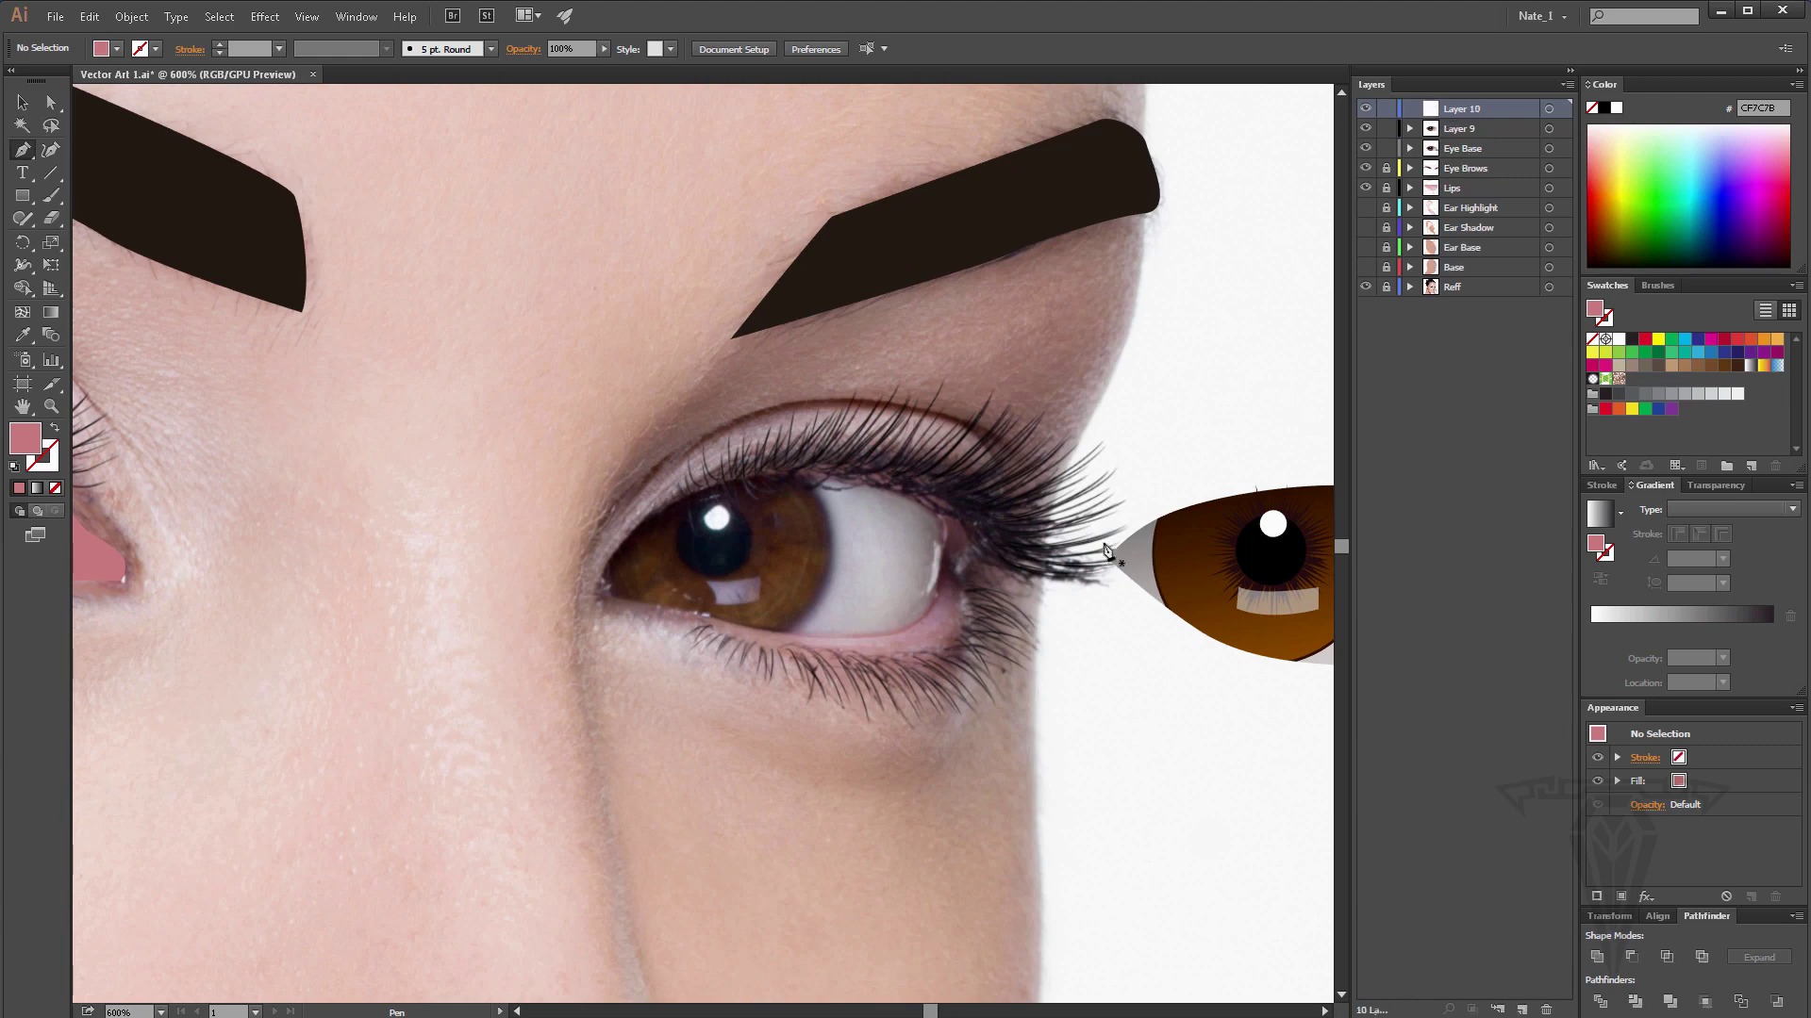
click(611, 597)
drag(764, 476, 852, 476)
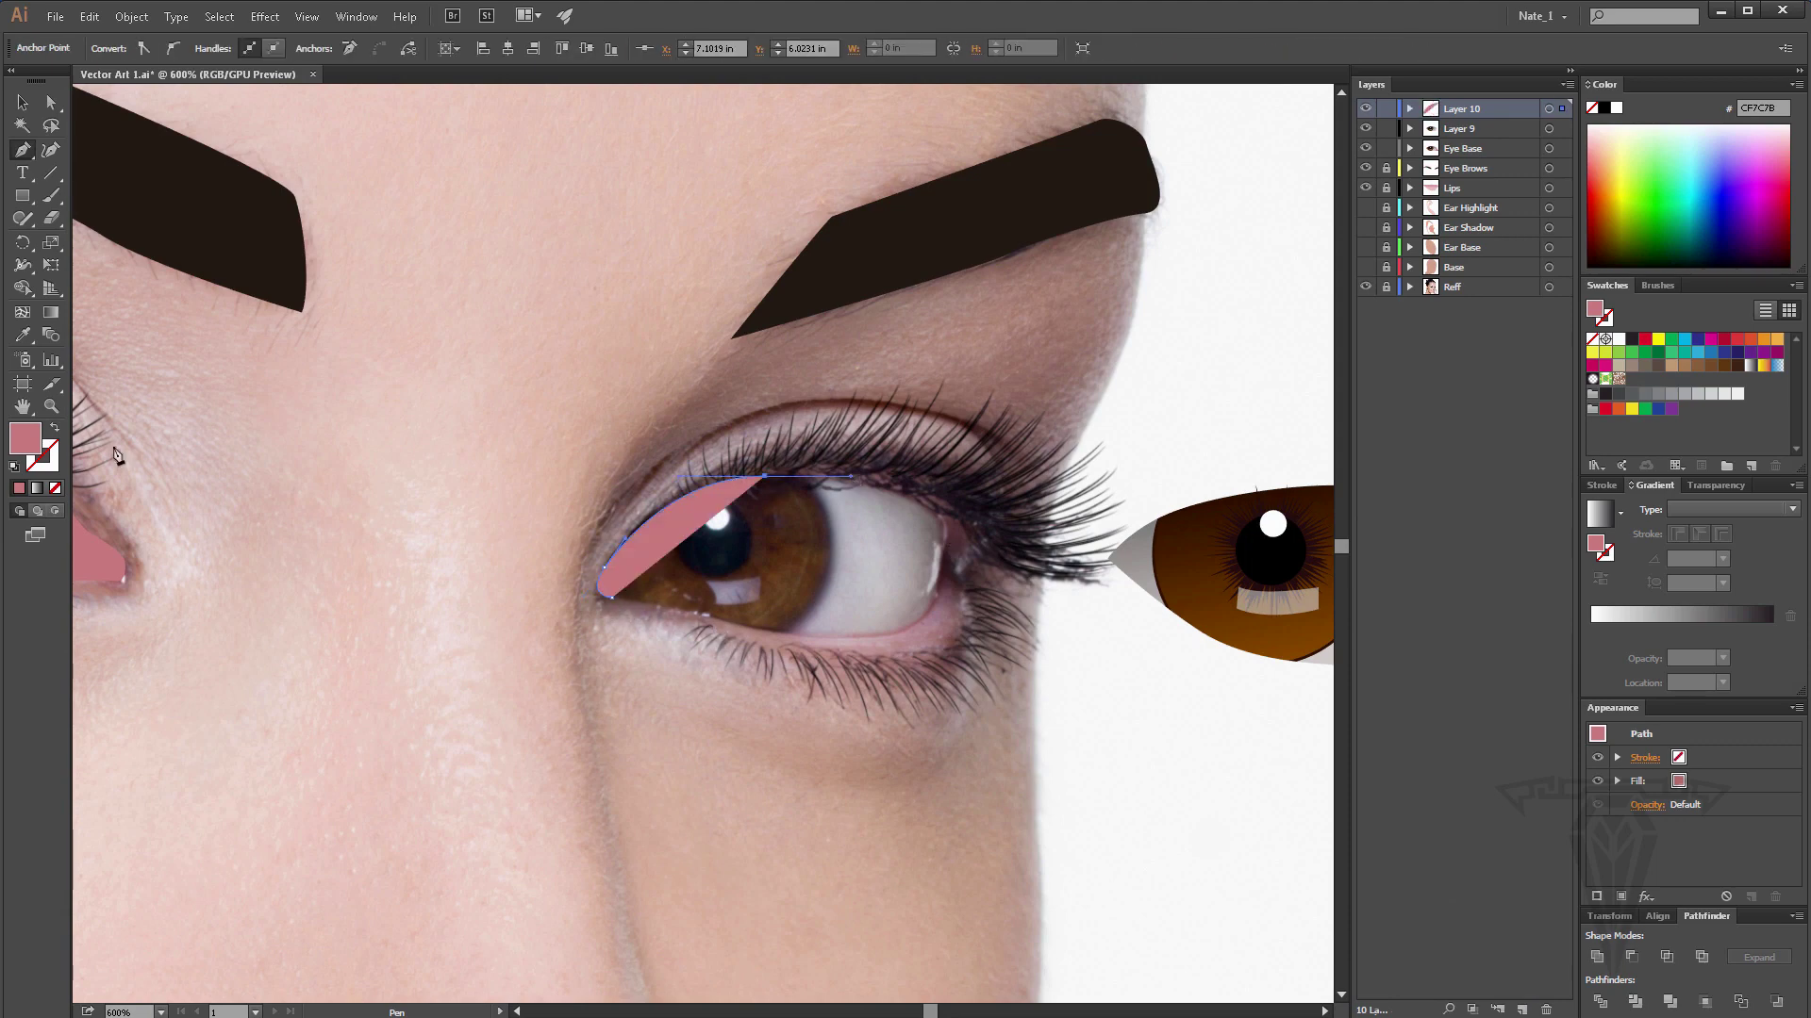
click(55, 489)
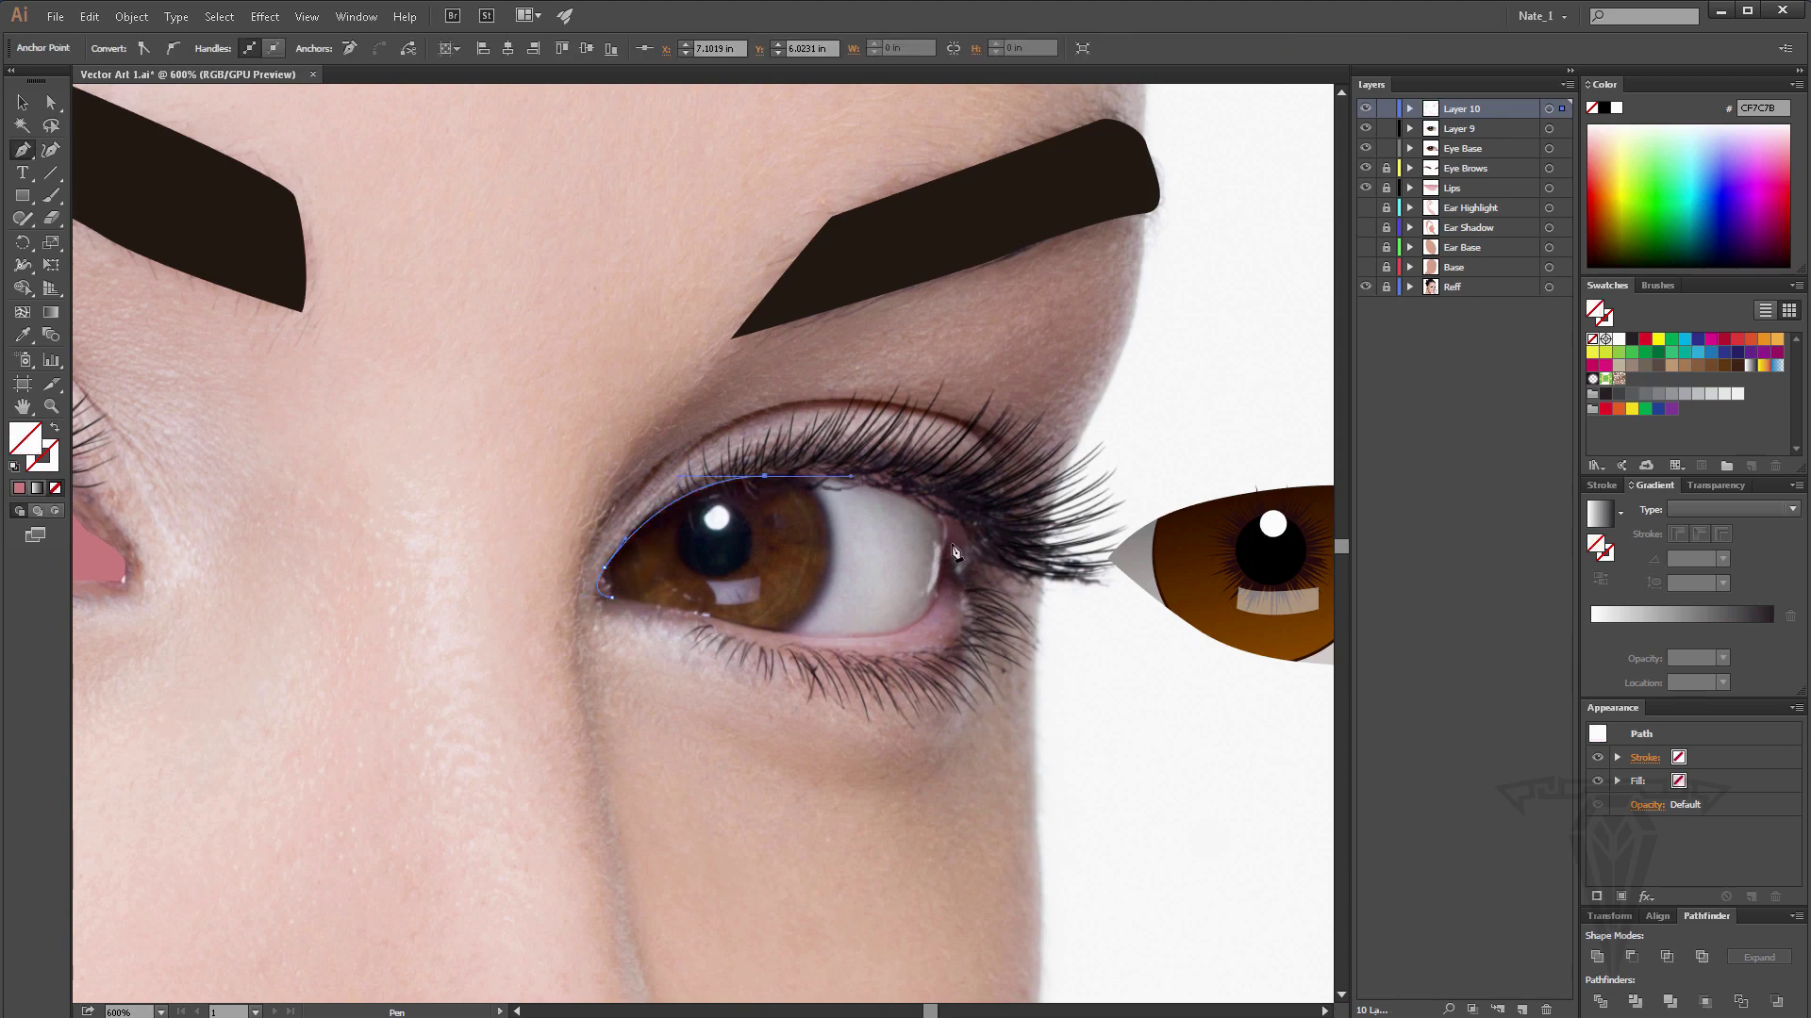
Close the path around the second eye's outer corner and lower lid, and give it the pink CF7C7B fill.
drag(944, 540, 953, 594)
drag(859, 636, 772, 635)
drag(710, 616, 649, 597)
click(611, 597)
click(20, 488)
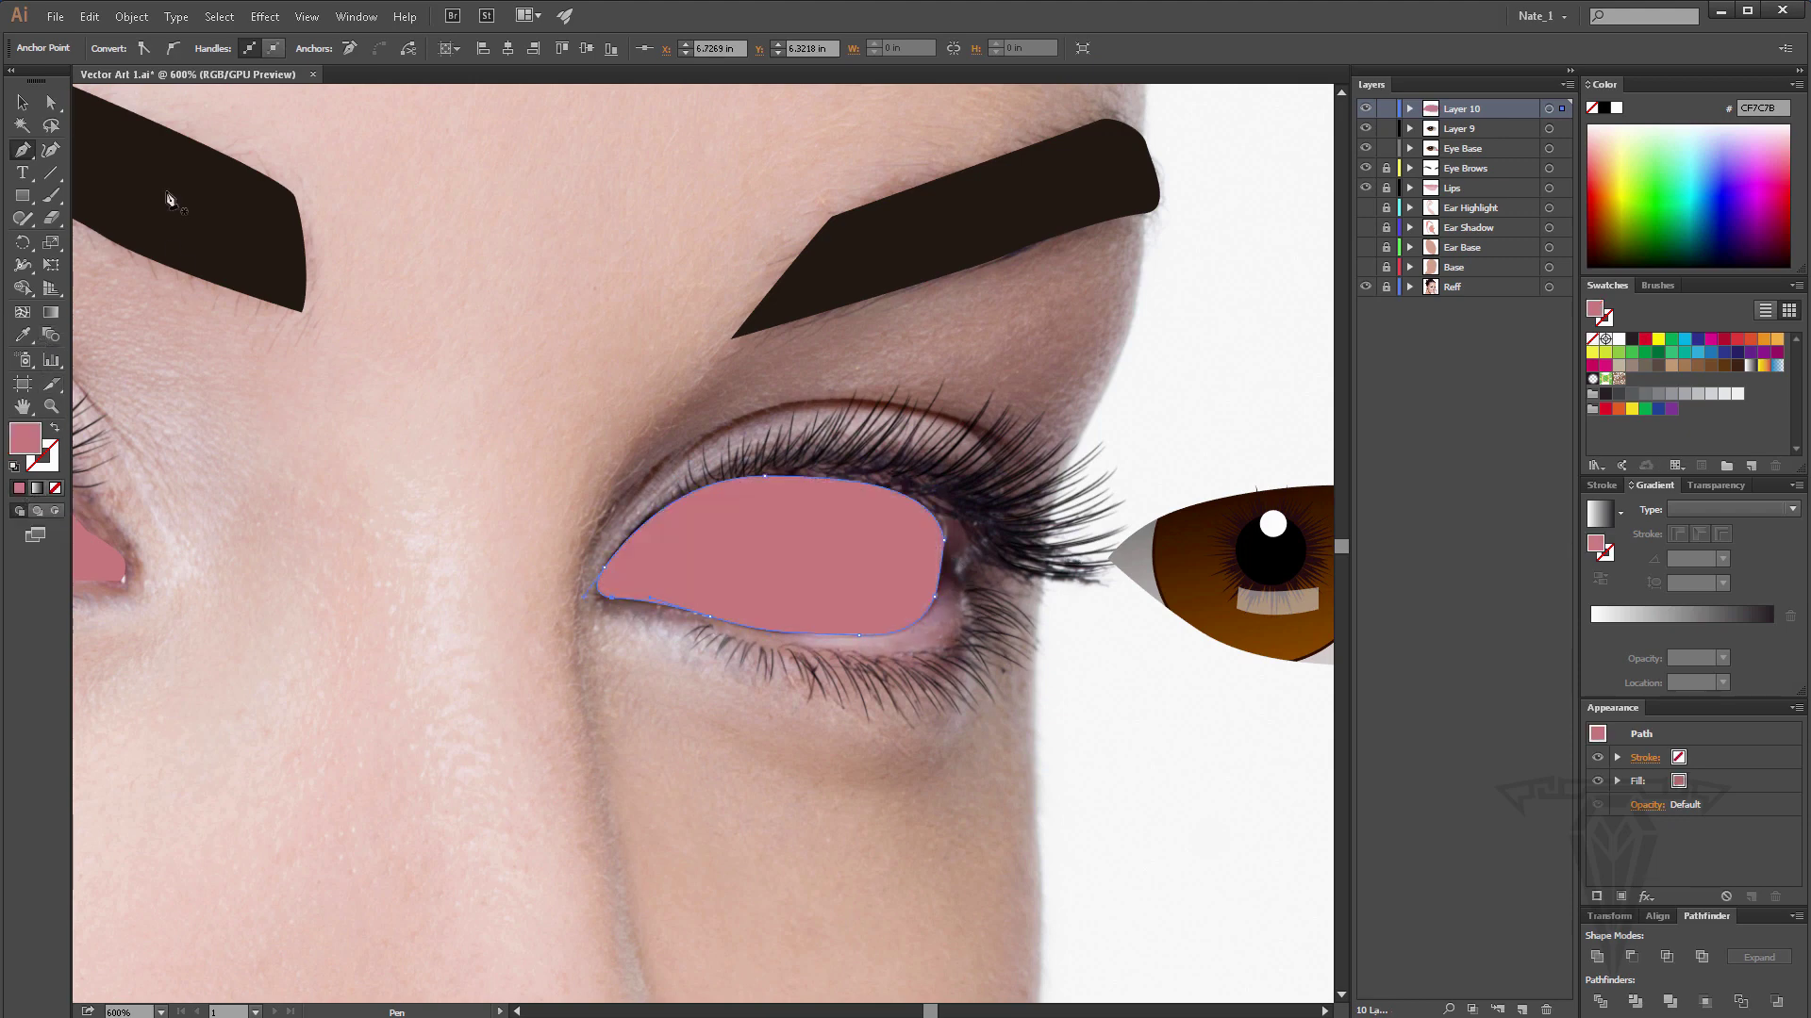
Add four new empty layers above the layer holding the pink eye shape.
click(22, 102)
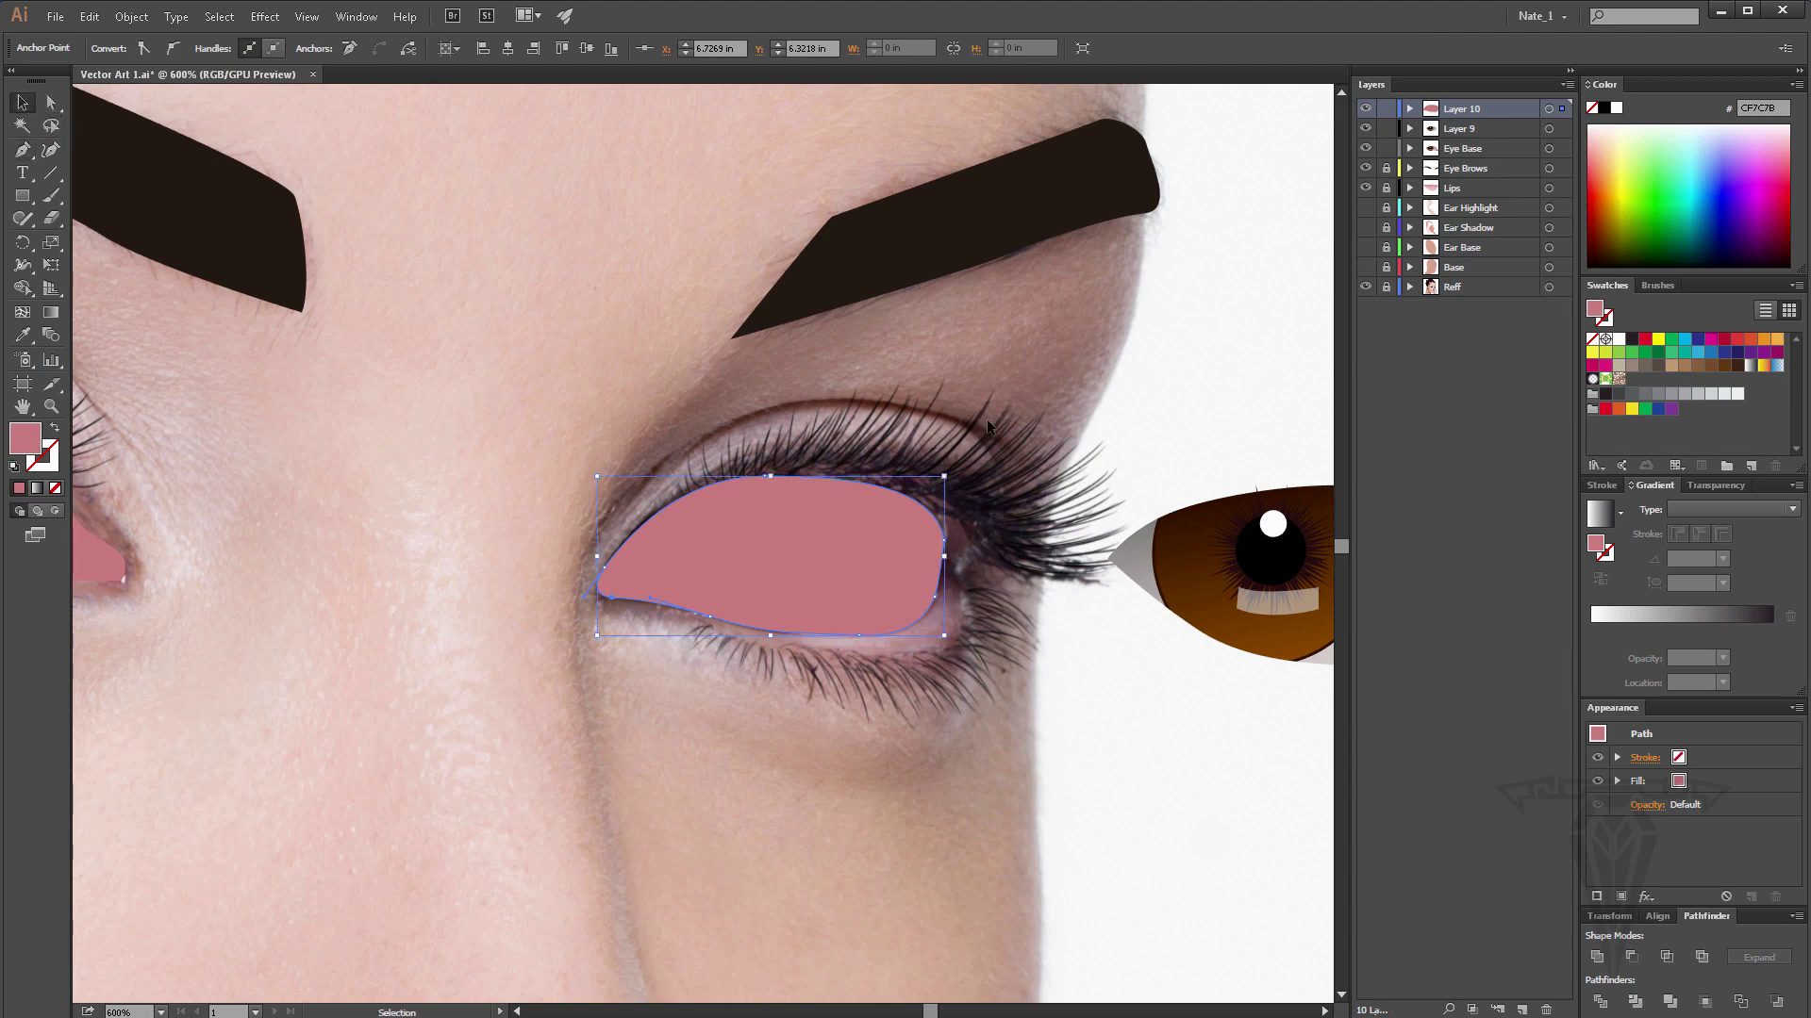
click(1521, 1010)
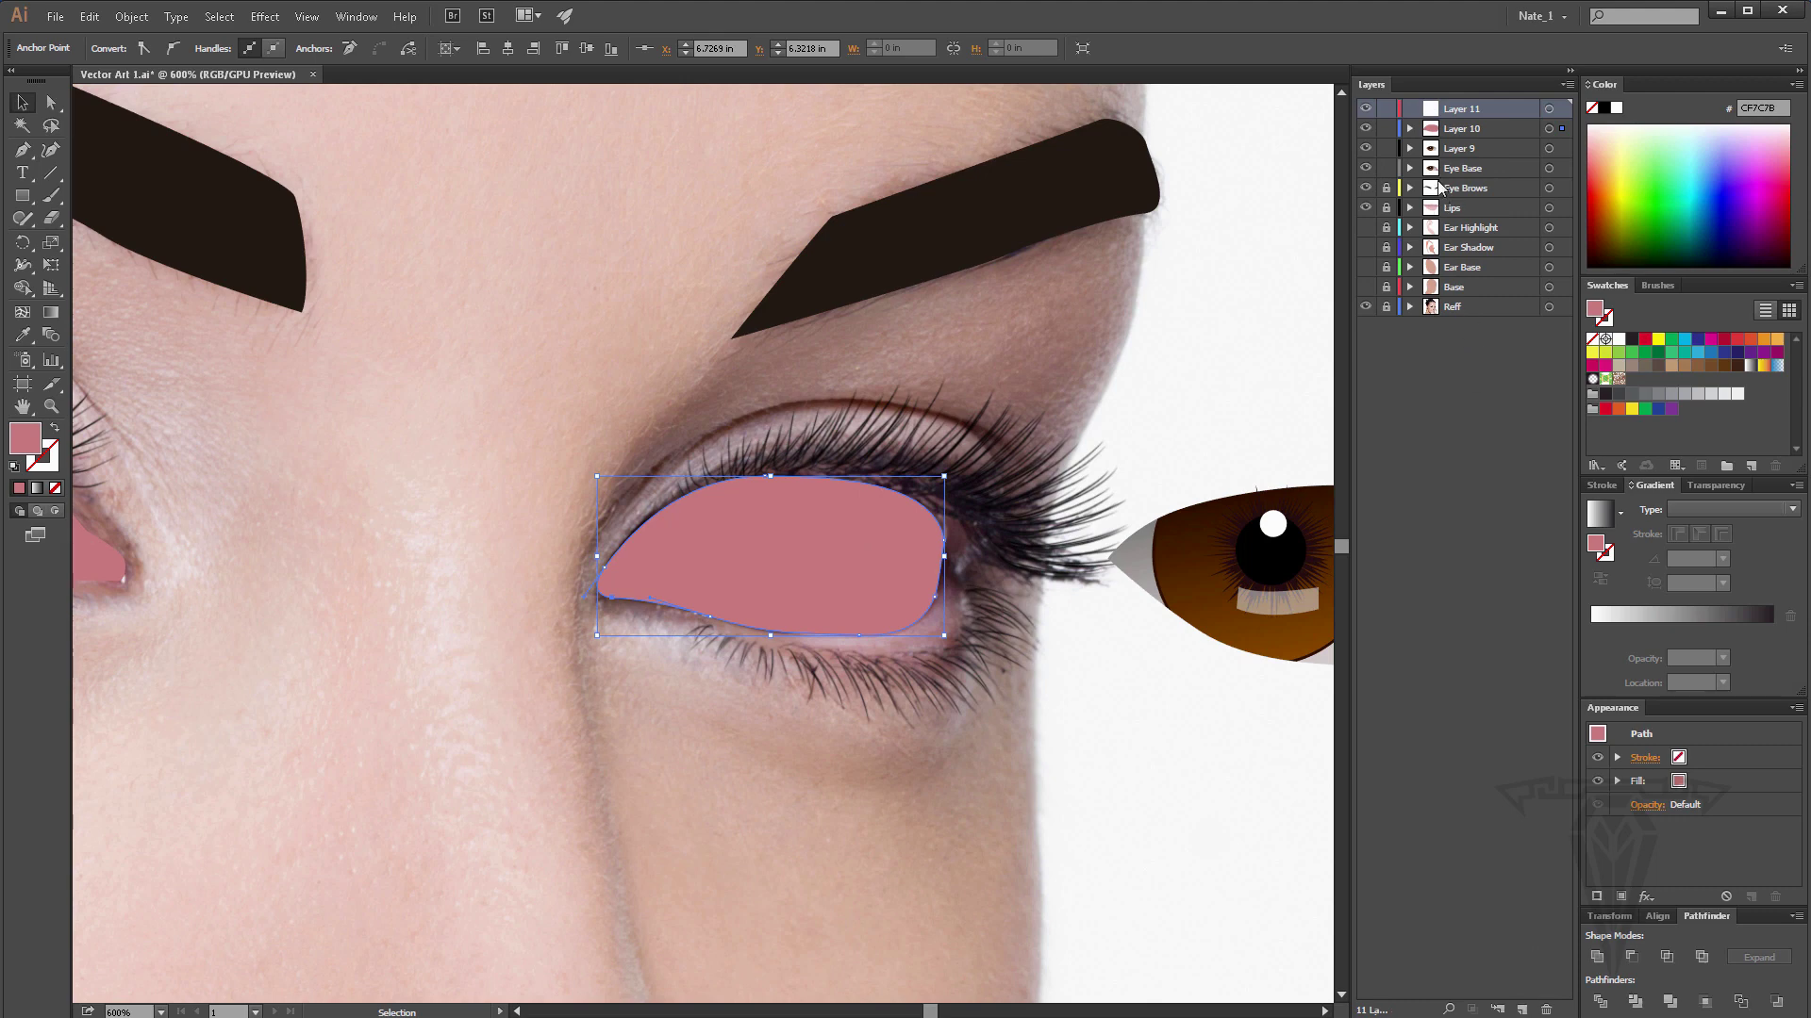
click(1522, 1010)
click(1521, 1009)
click(1521, 1010)
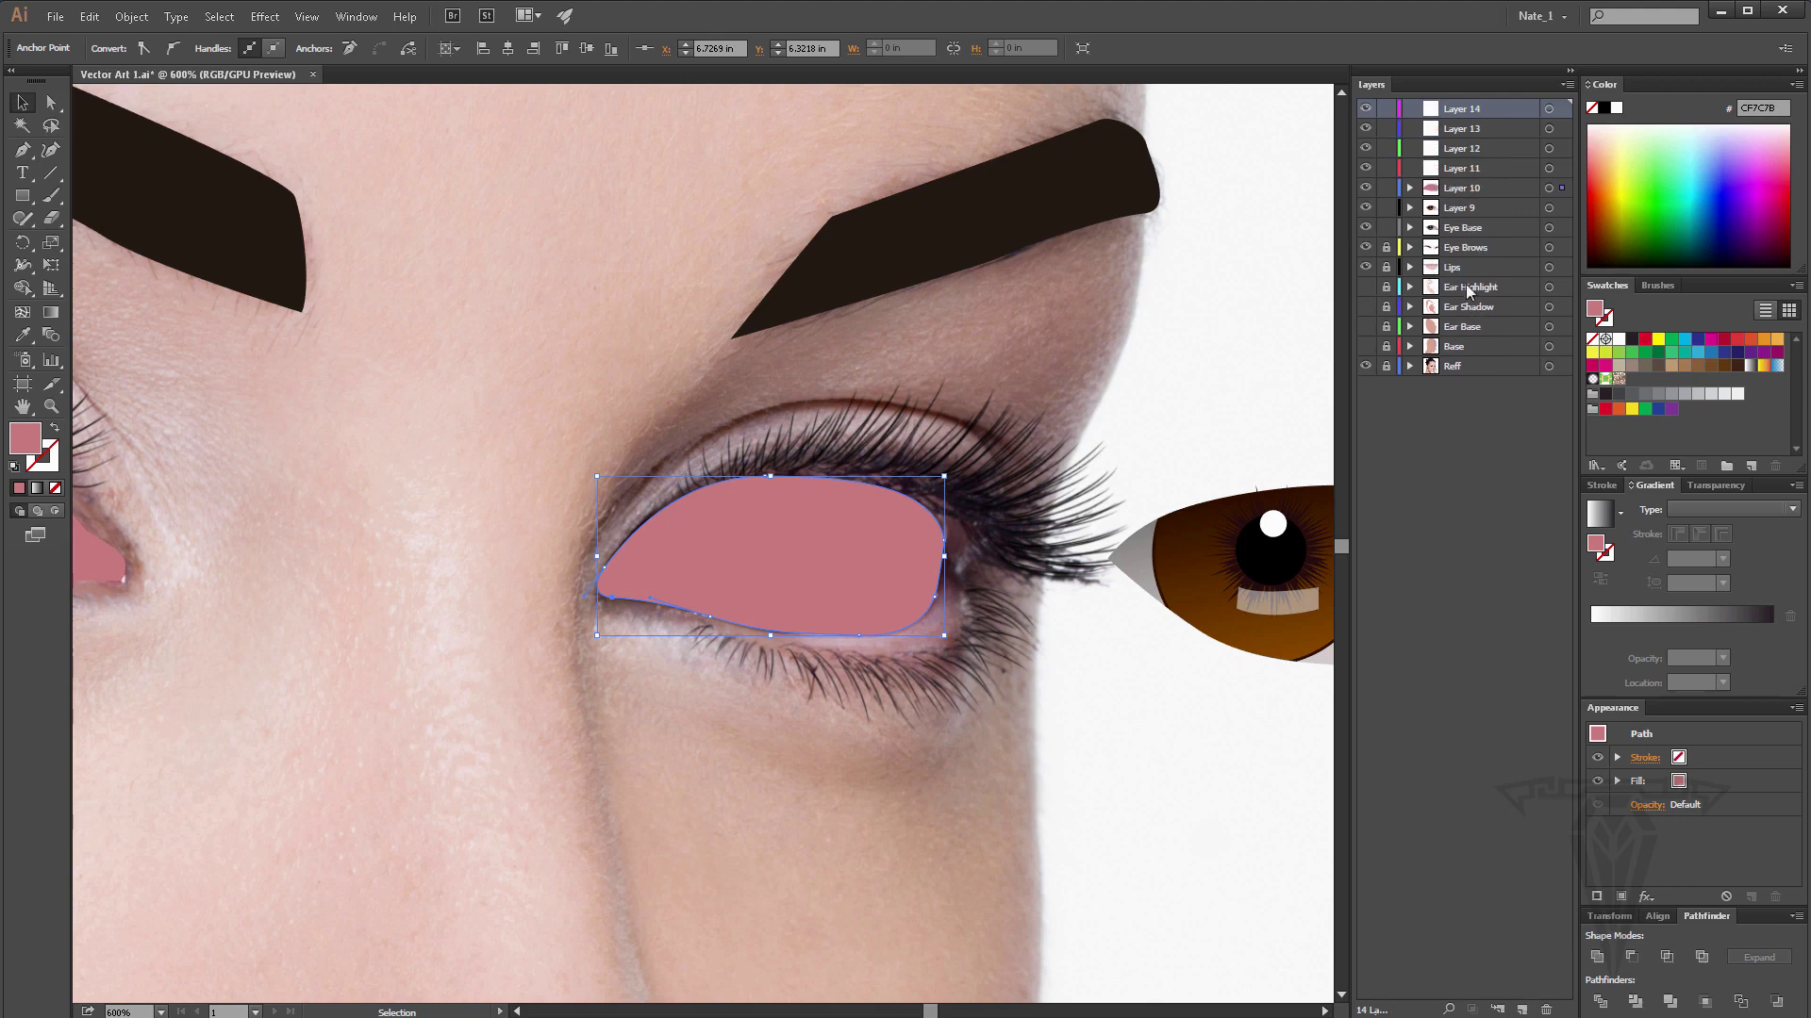
Copy the pink eye shape and paste it in place on Layer 11.
click(871, 541)
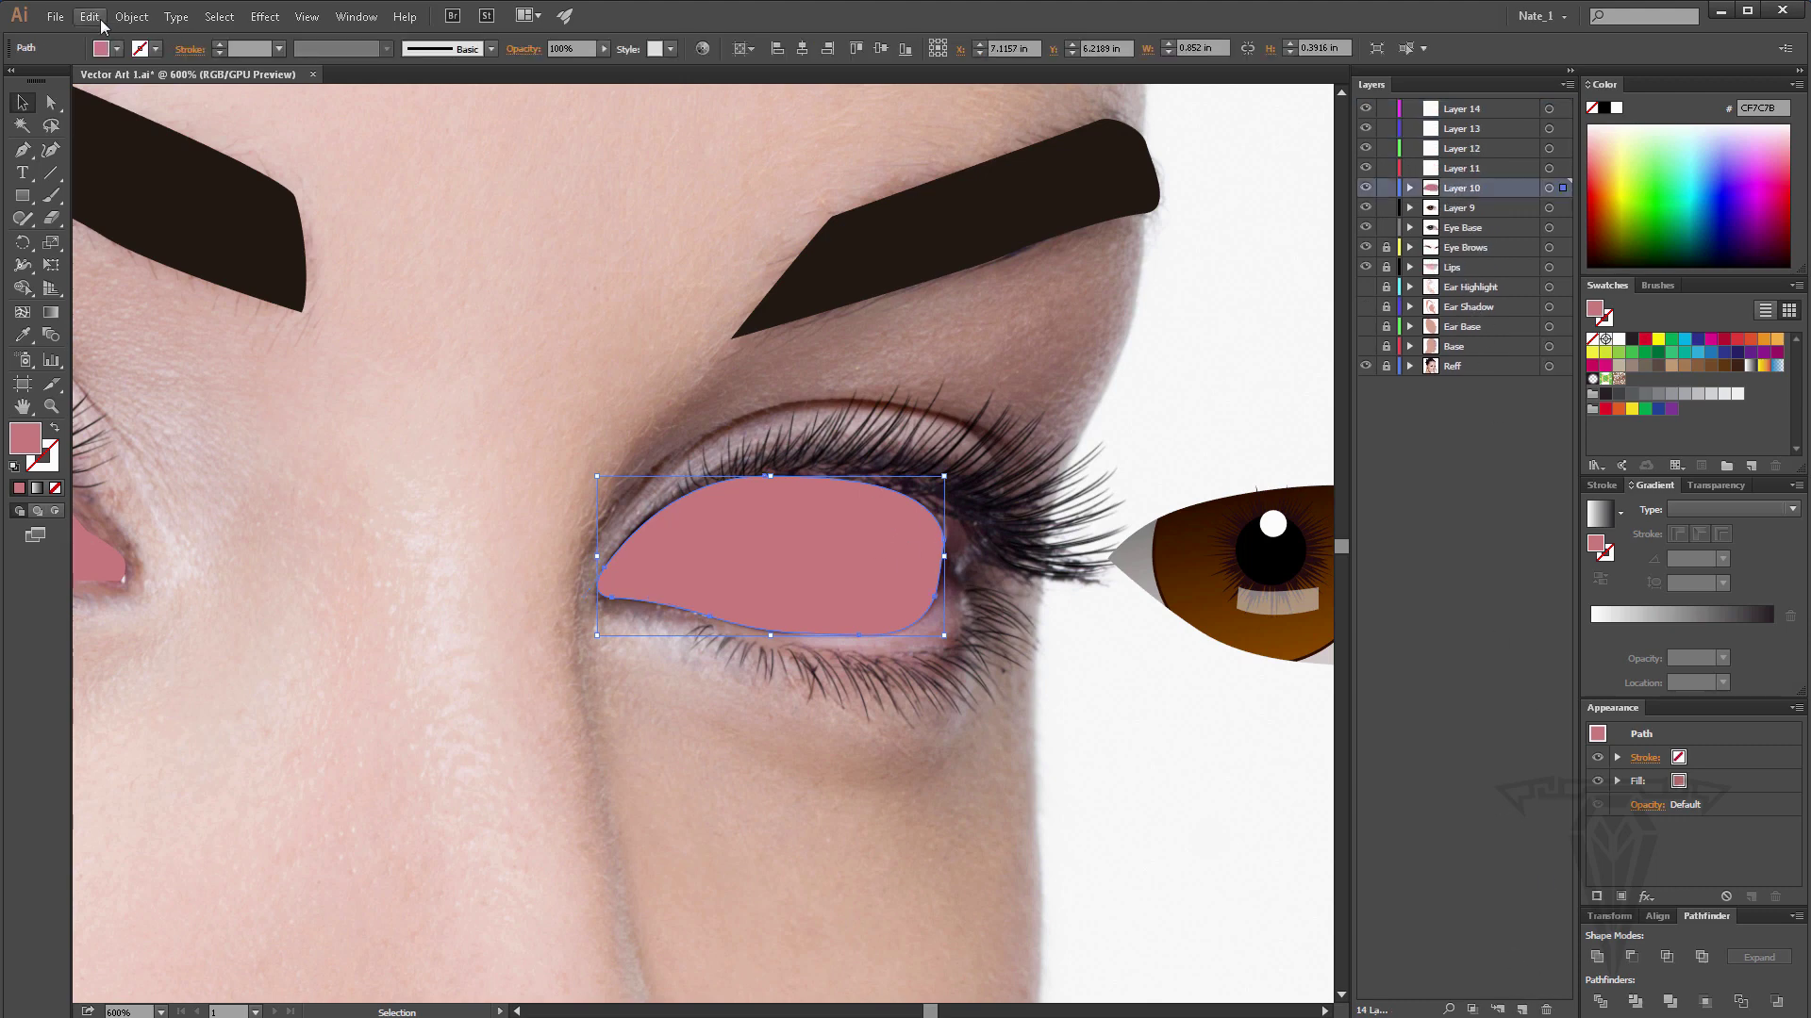
click(90, 16)
click(119, 108)
click(1455, 169)
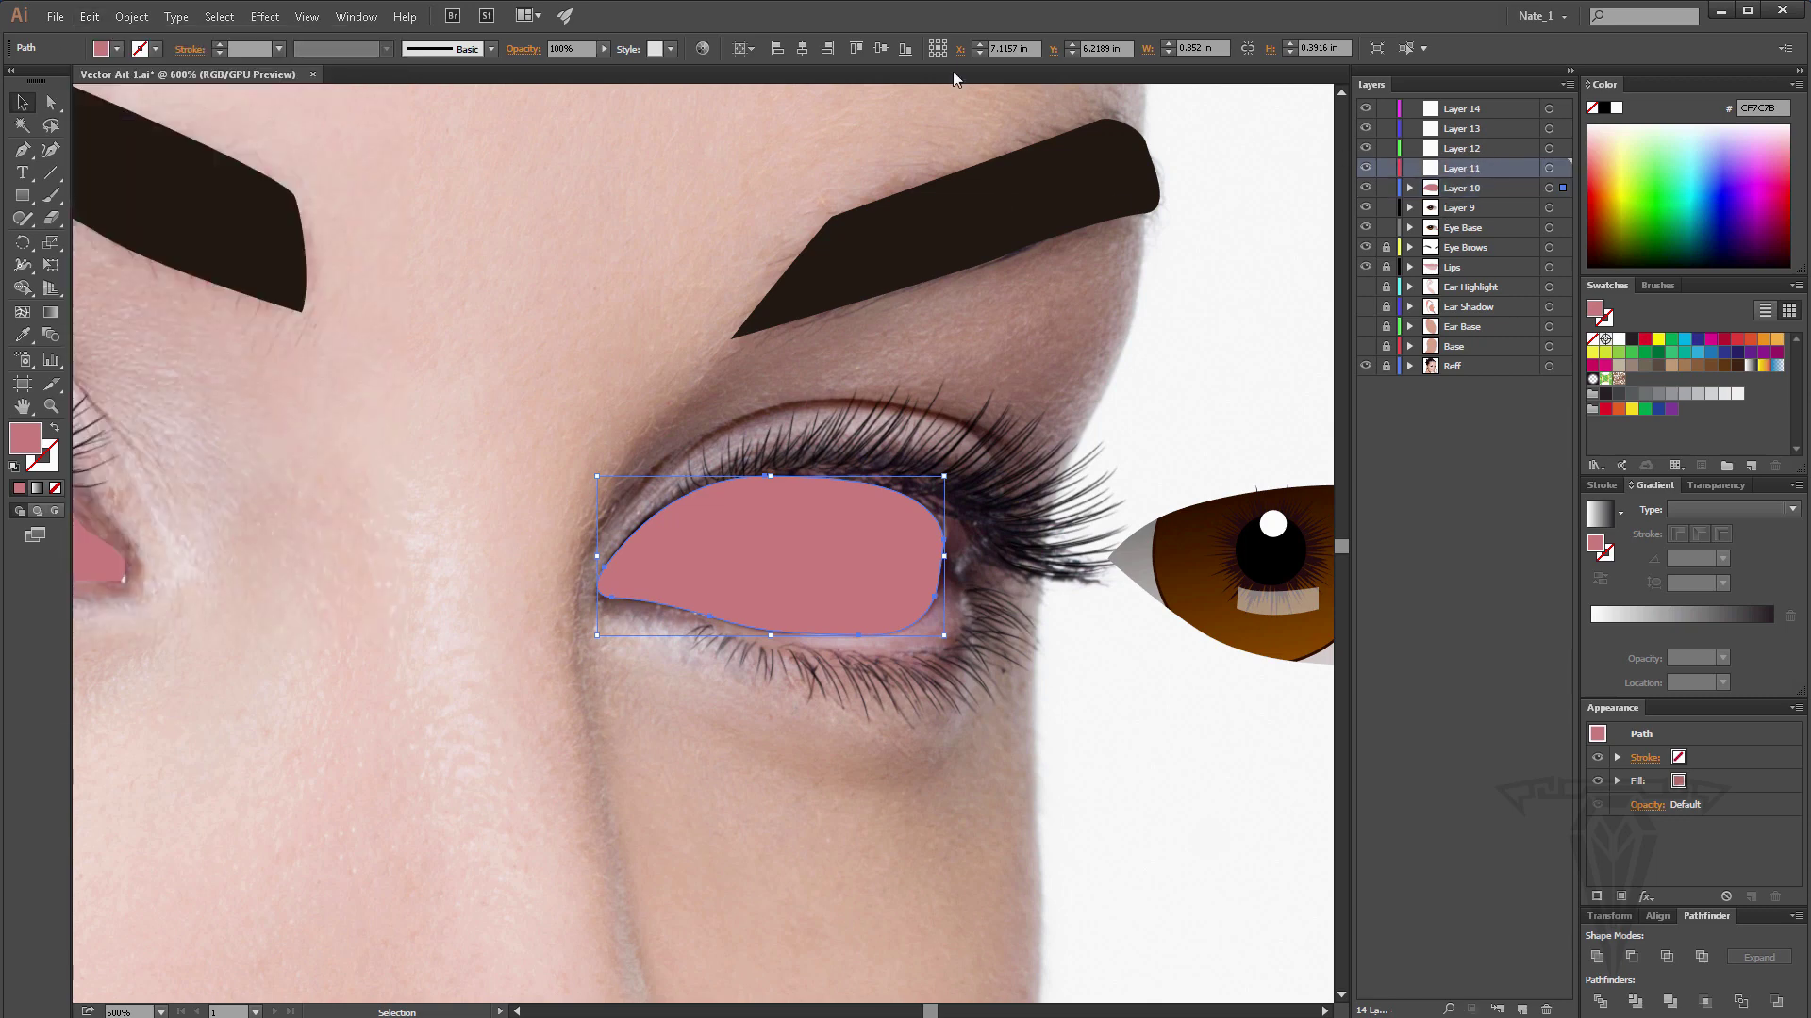
click(89, 16)
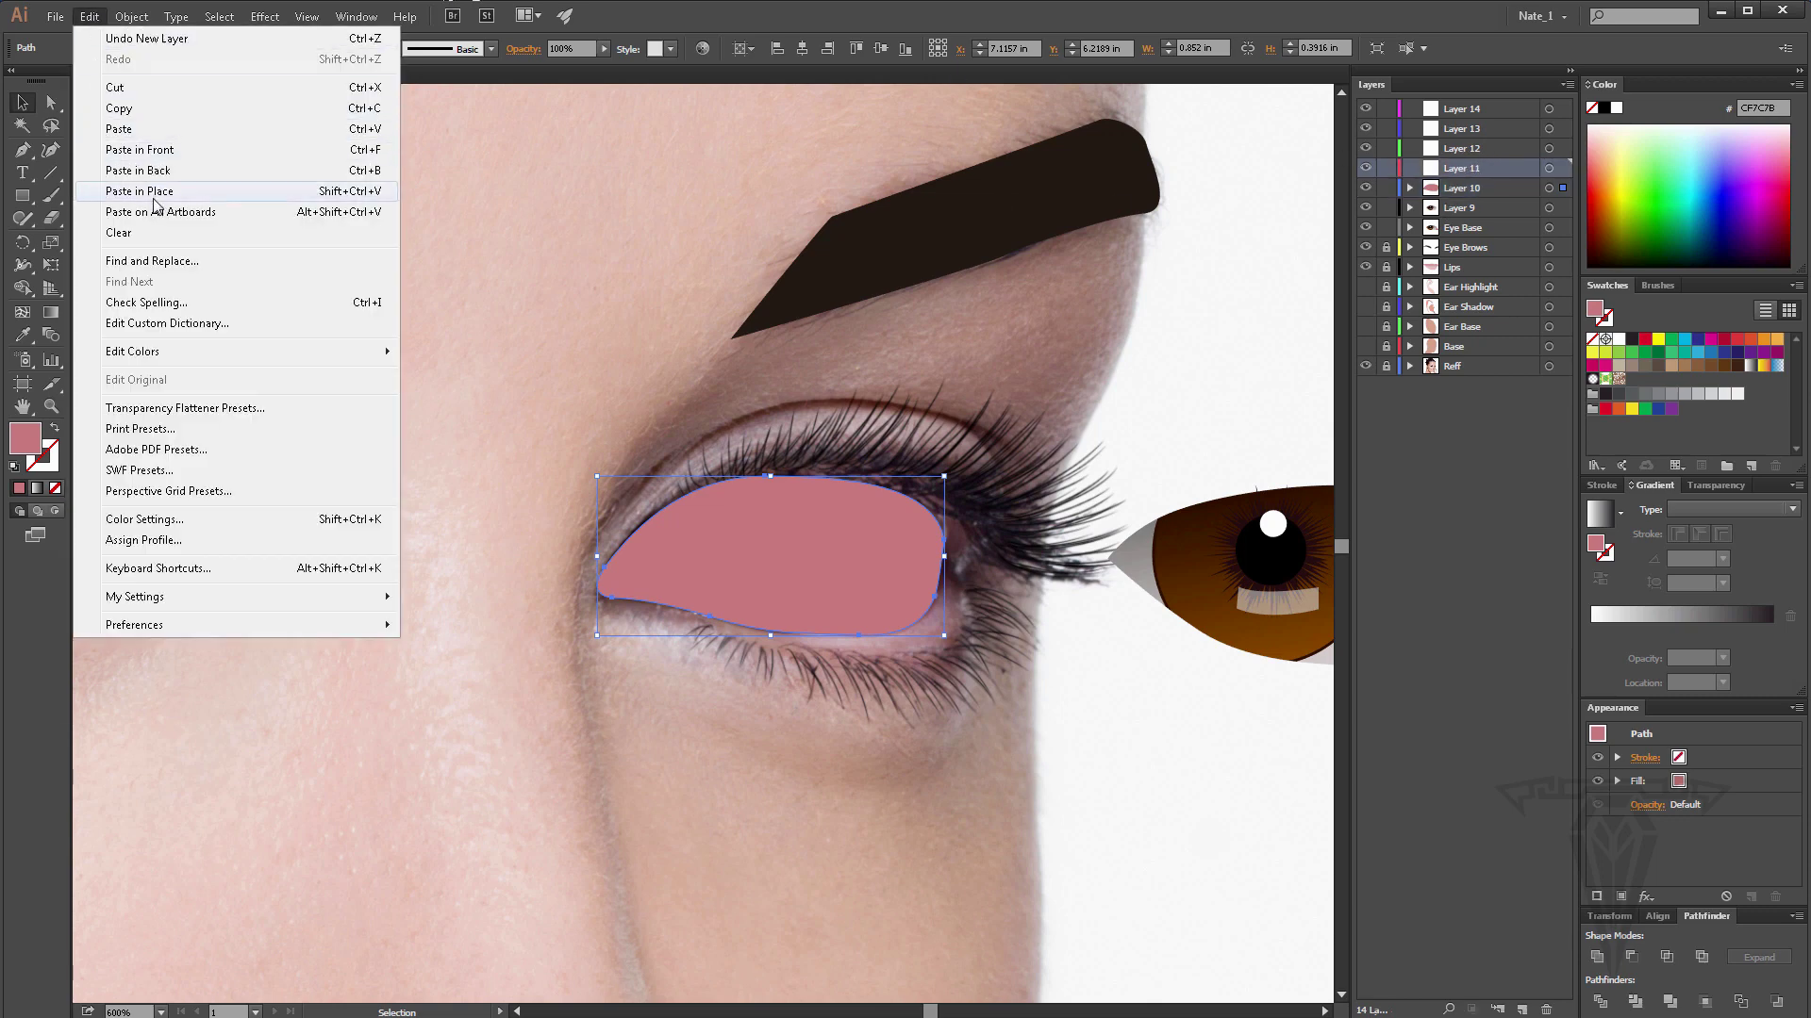
click(363, 192)
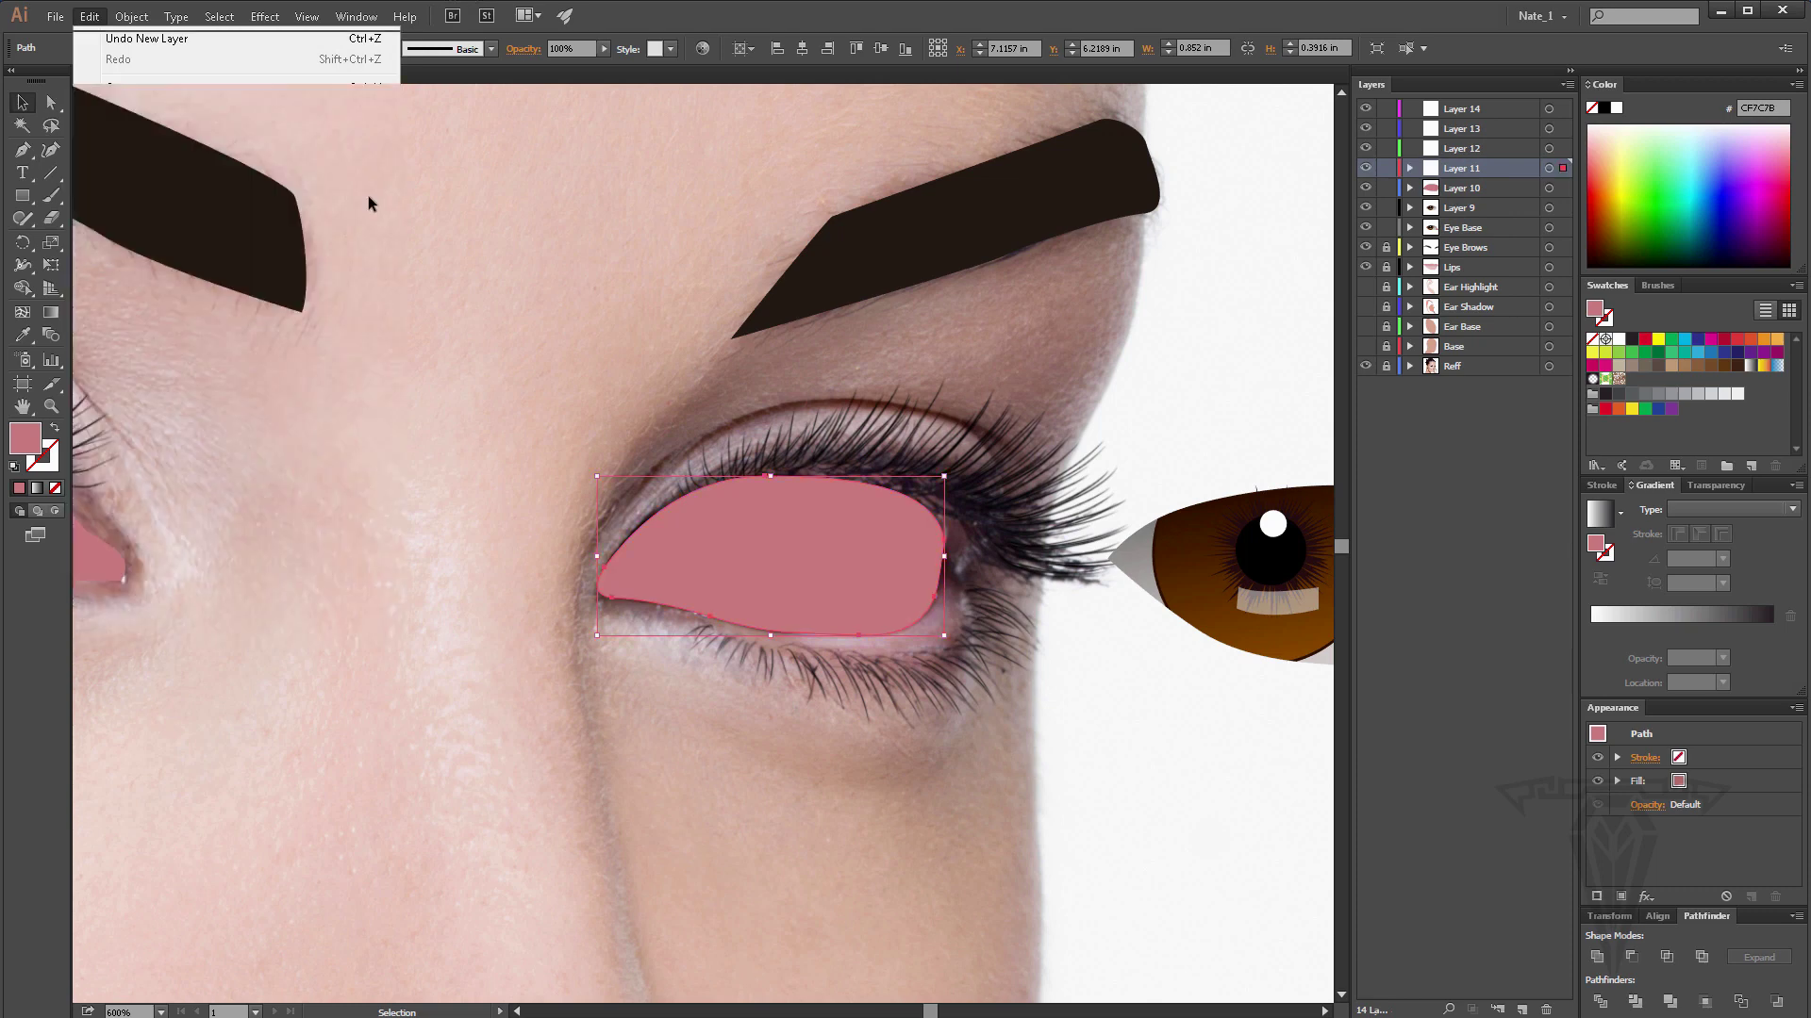
Paste the same pink eye shape in place on Layer 12 and Layer 13.
click(1461, 153)
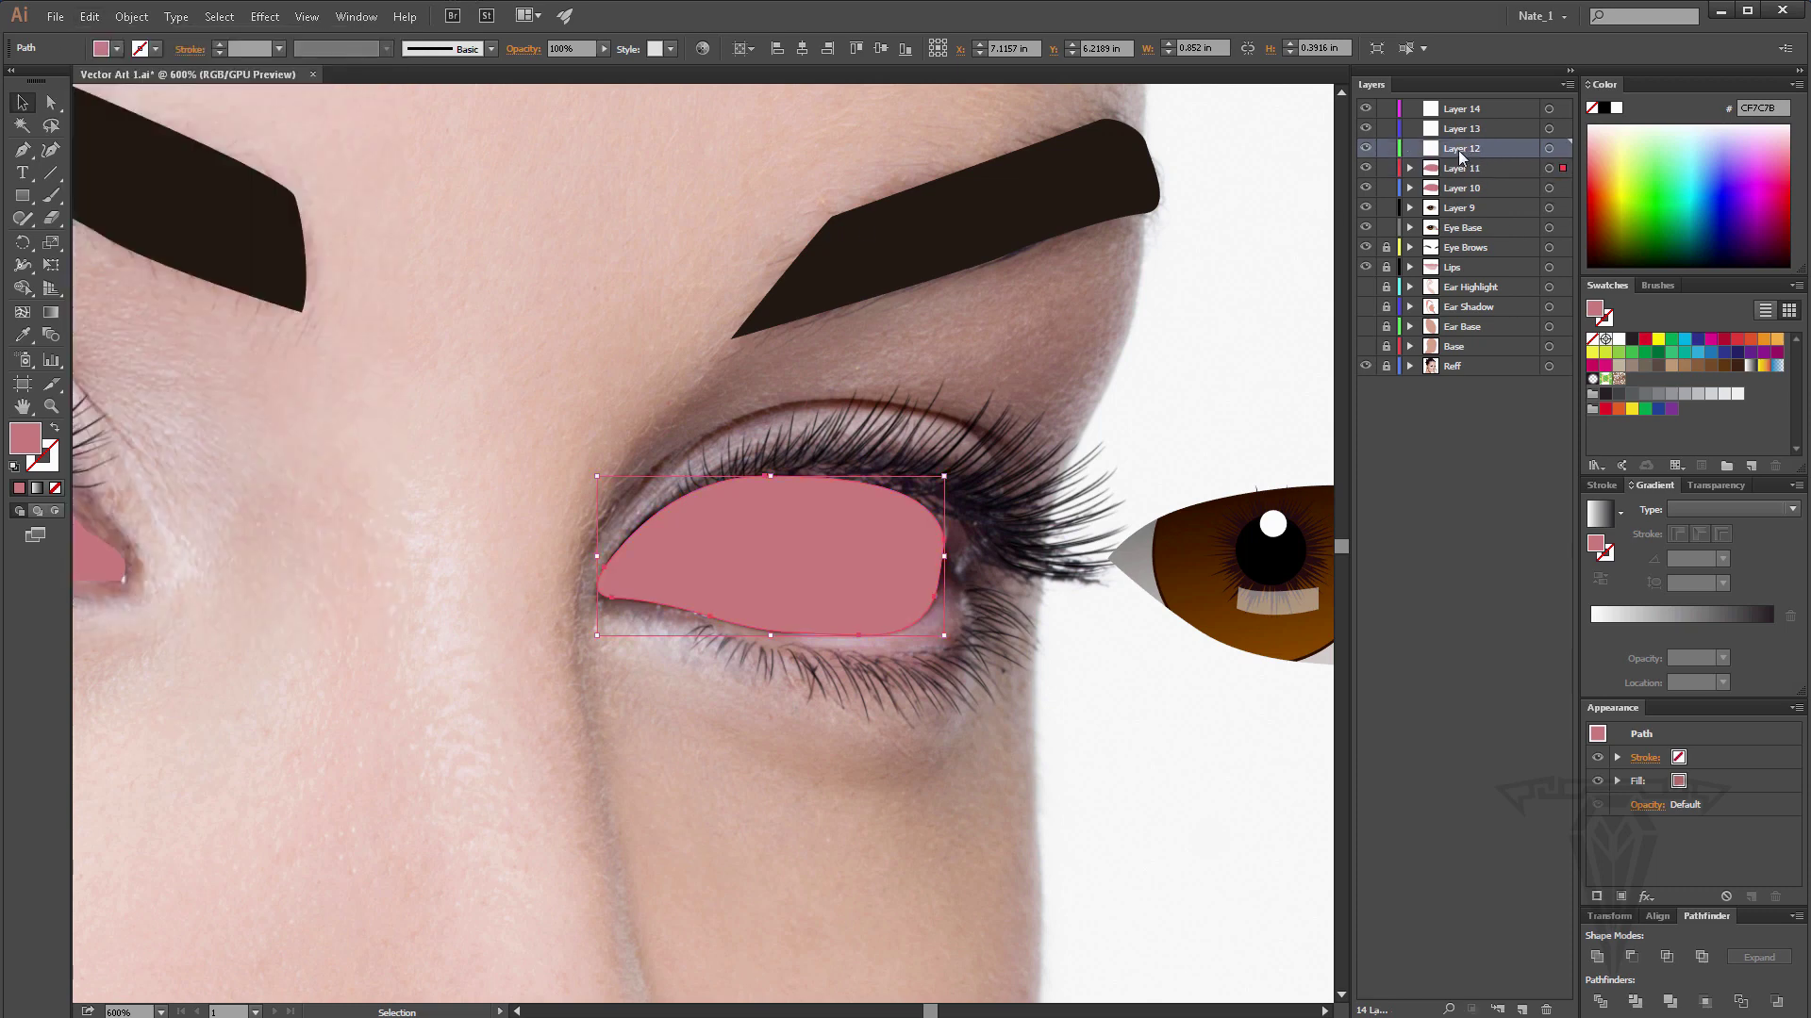
key(ctrl+shift+v)
click(1473, 131)
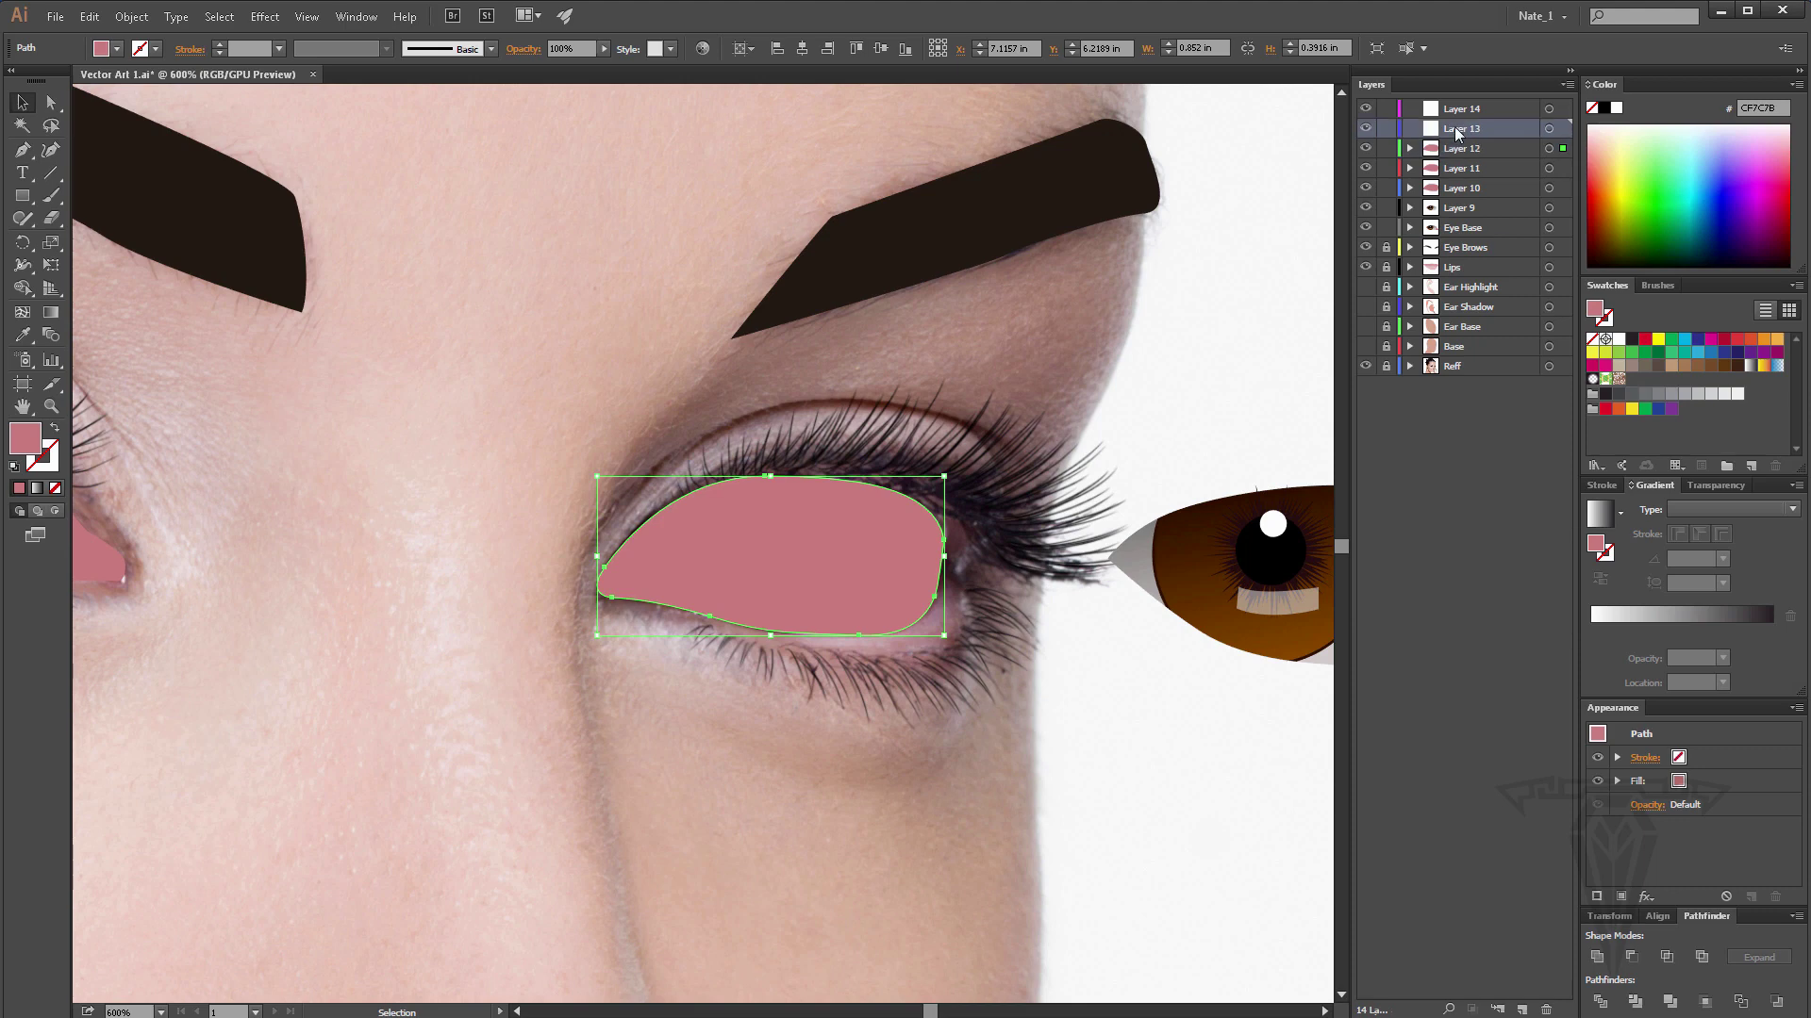
key(ctrl+shift+v)
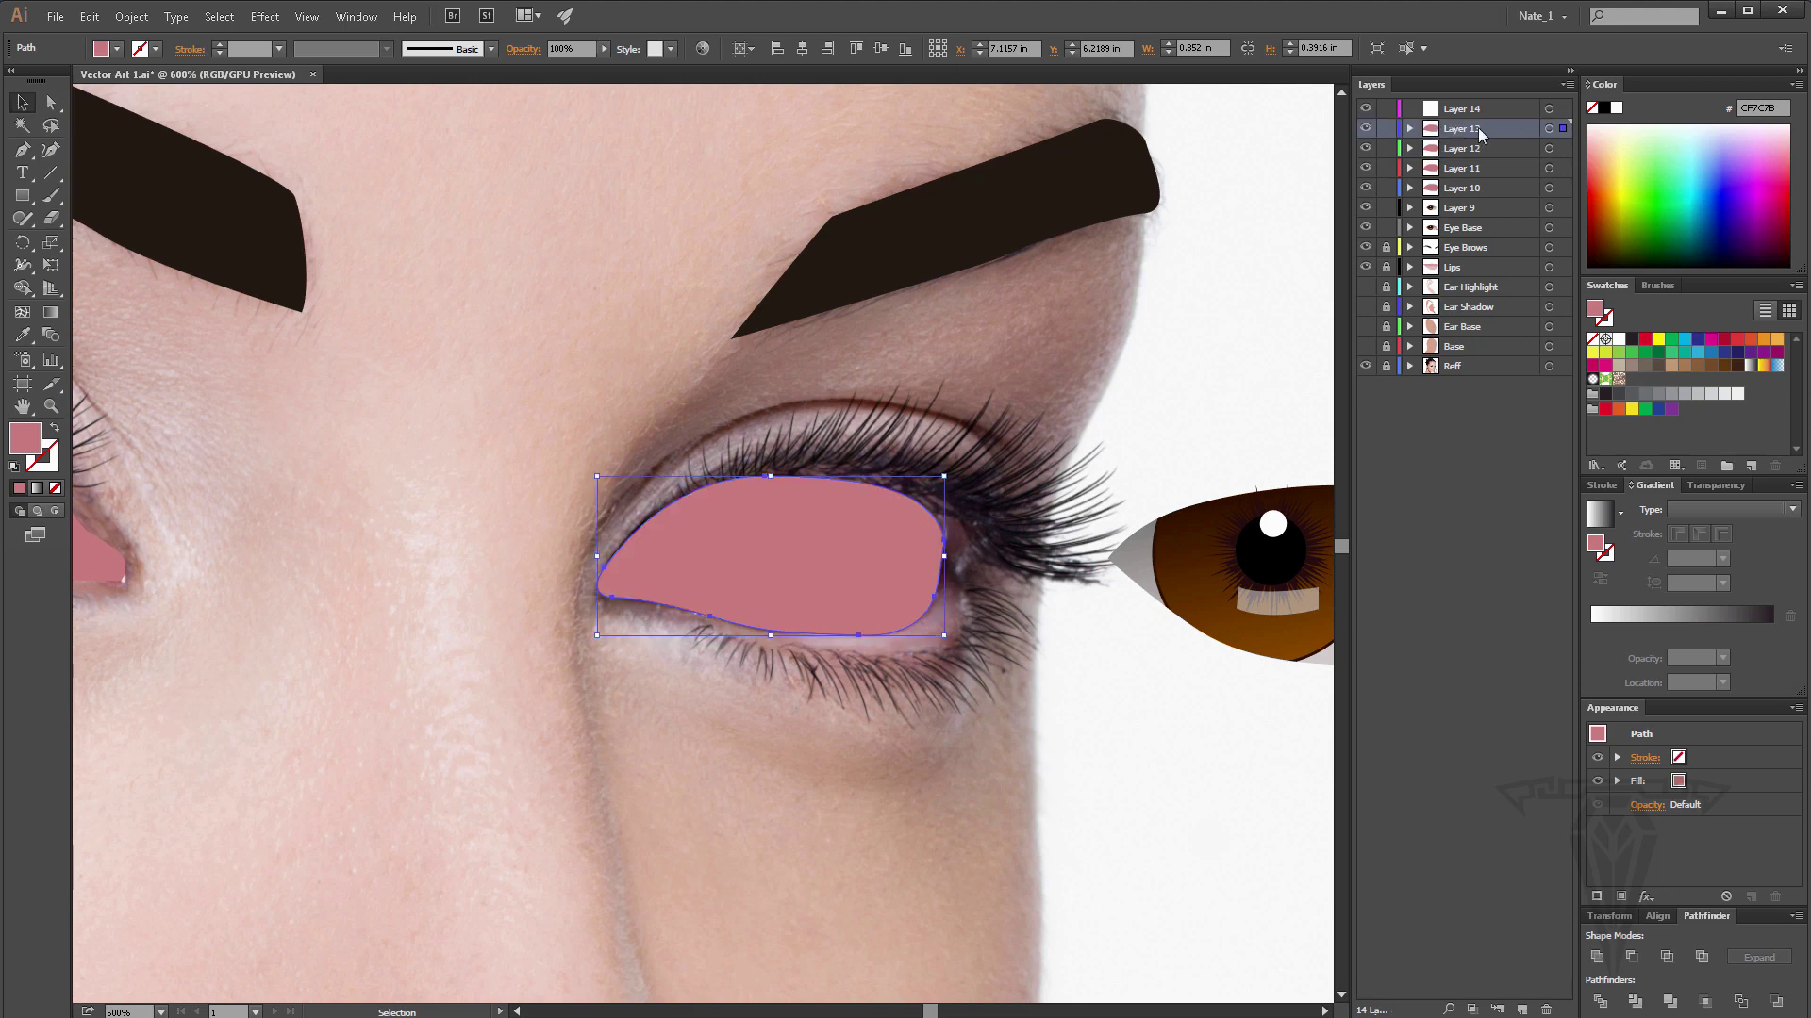
Lock Layer 10 and hide Layers 11 to 14 so the reference eye can be seen.
click(1385, 192)
click(1385, 193)
click(1366, 170)
click(1386, 190)
click(1364, 128)
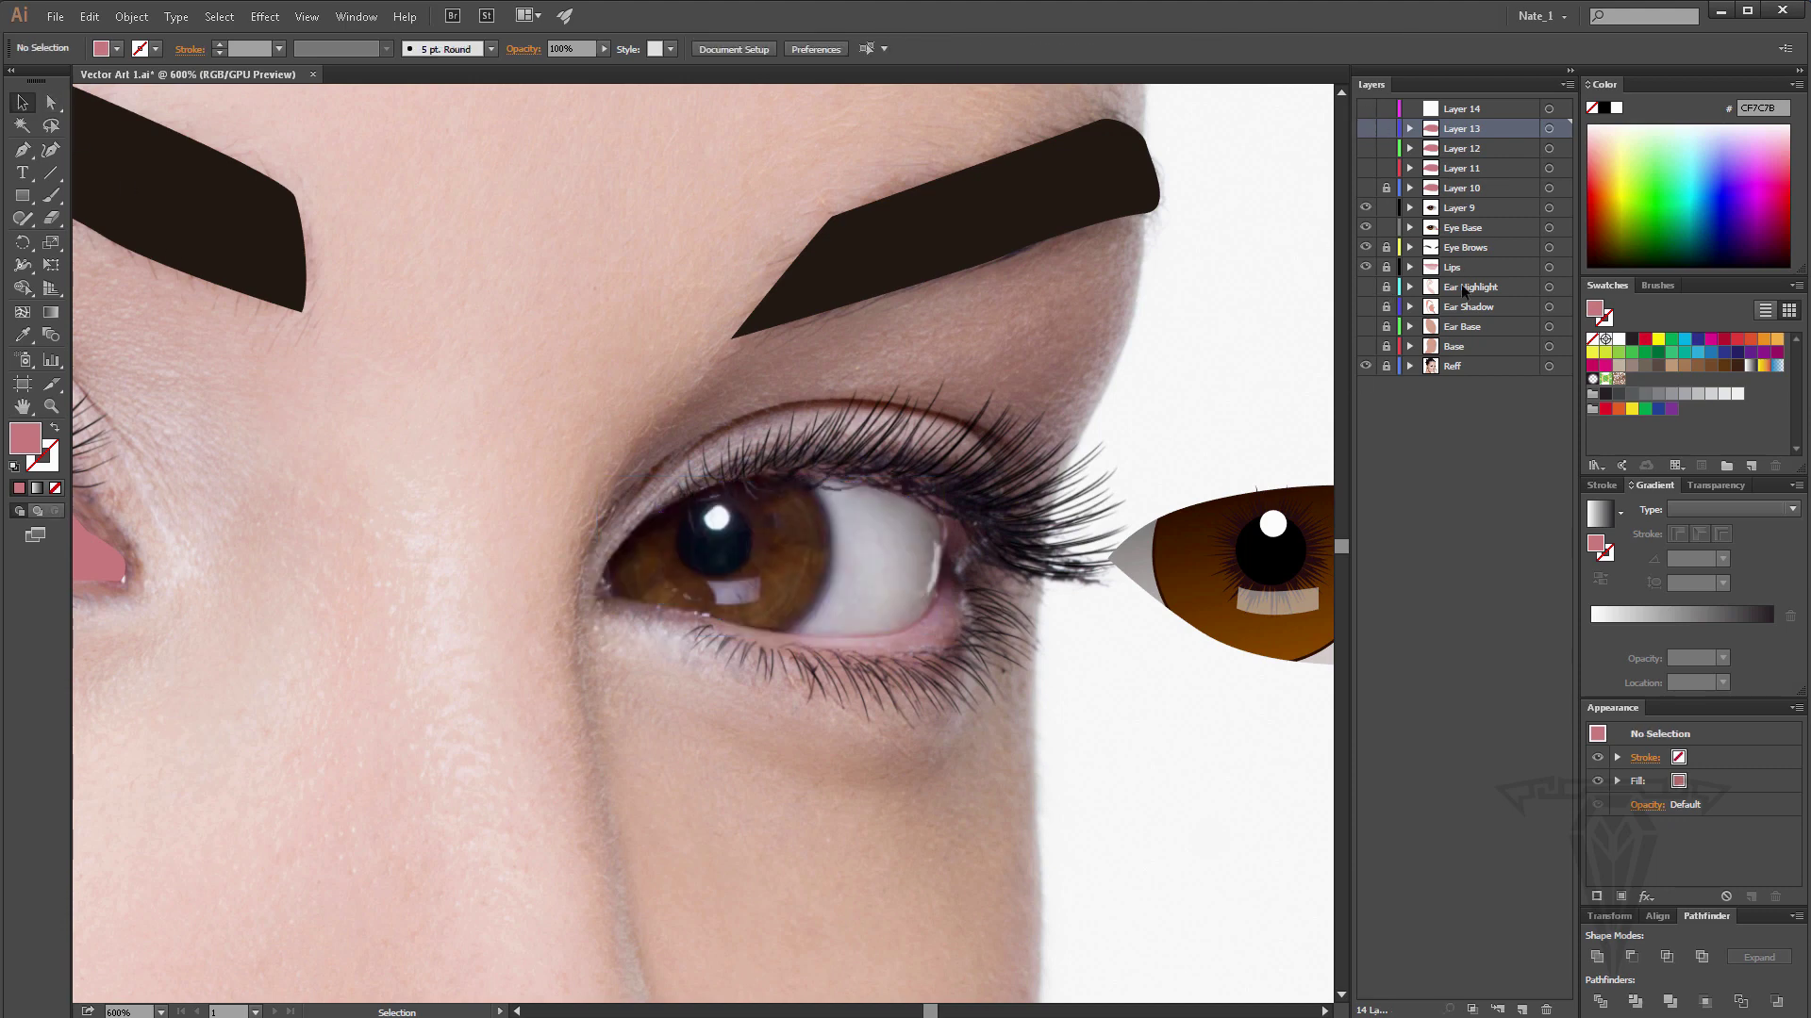
Move the copied eye's white highlight circle next to the reference eye's highlight for comparison, and delete the circle.
click(1278, 562)
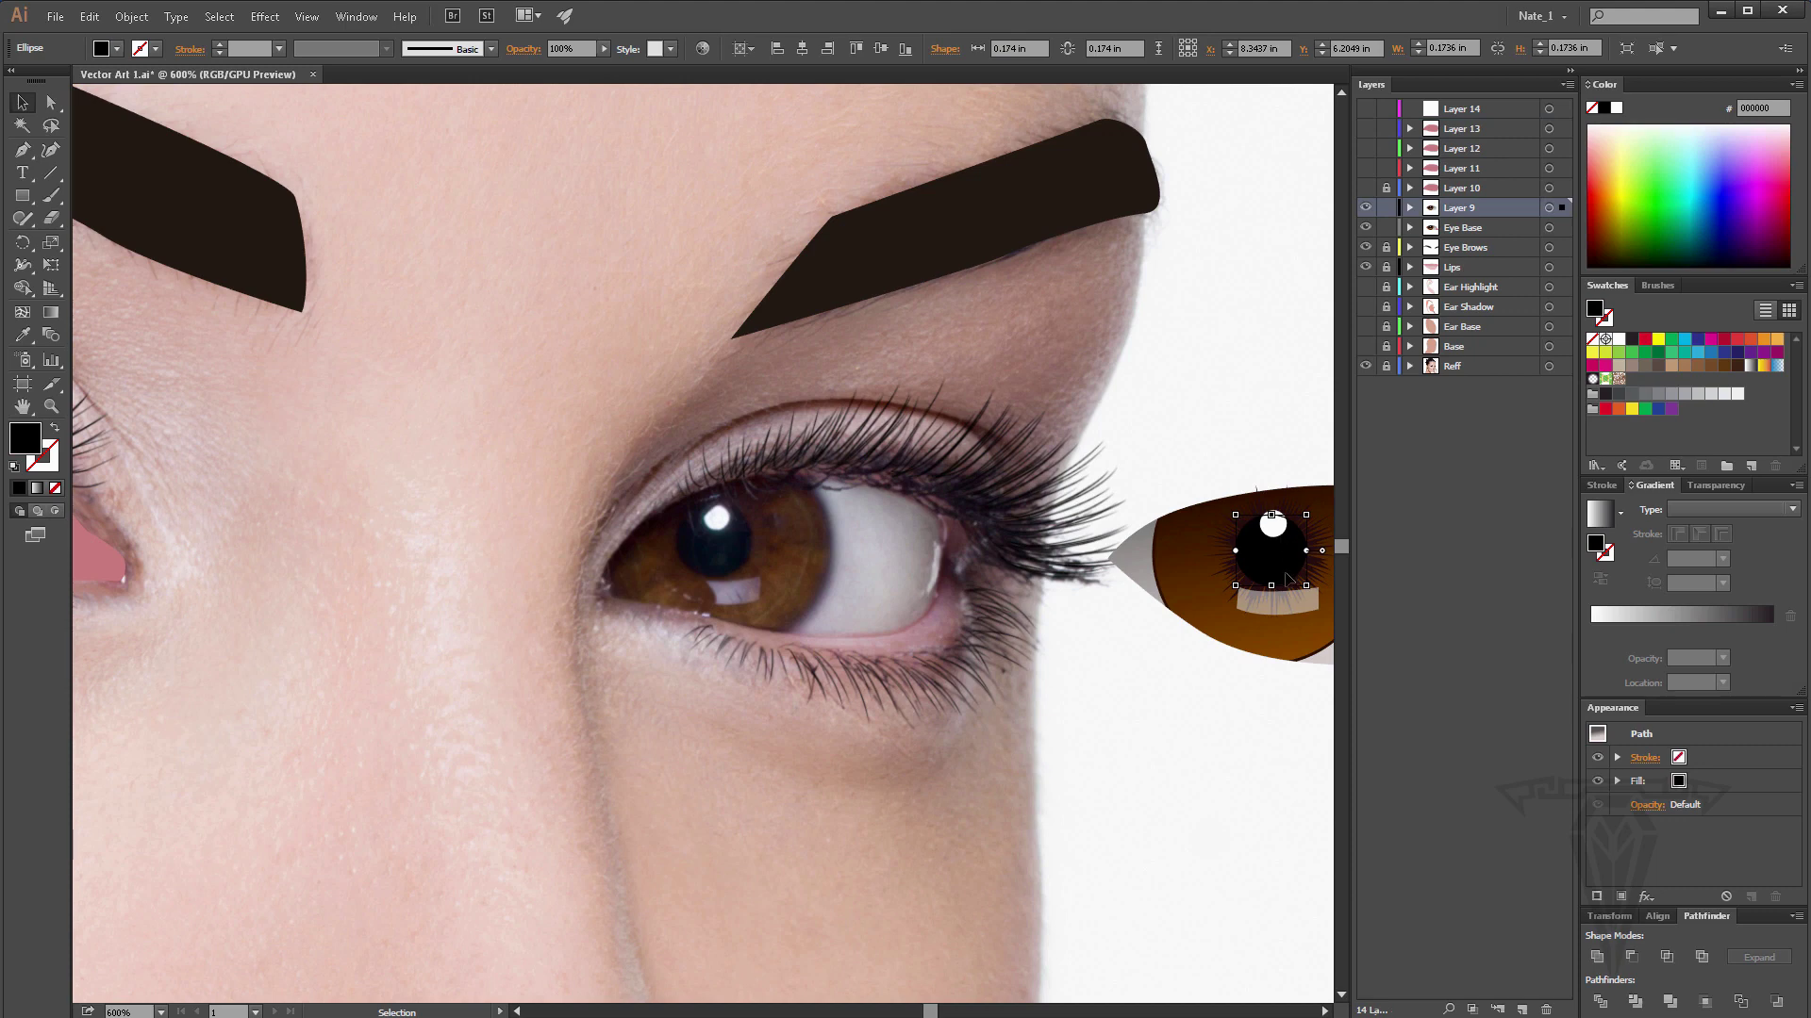
click(1283, 524)
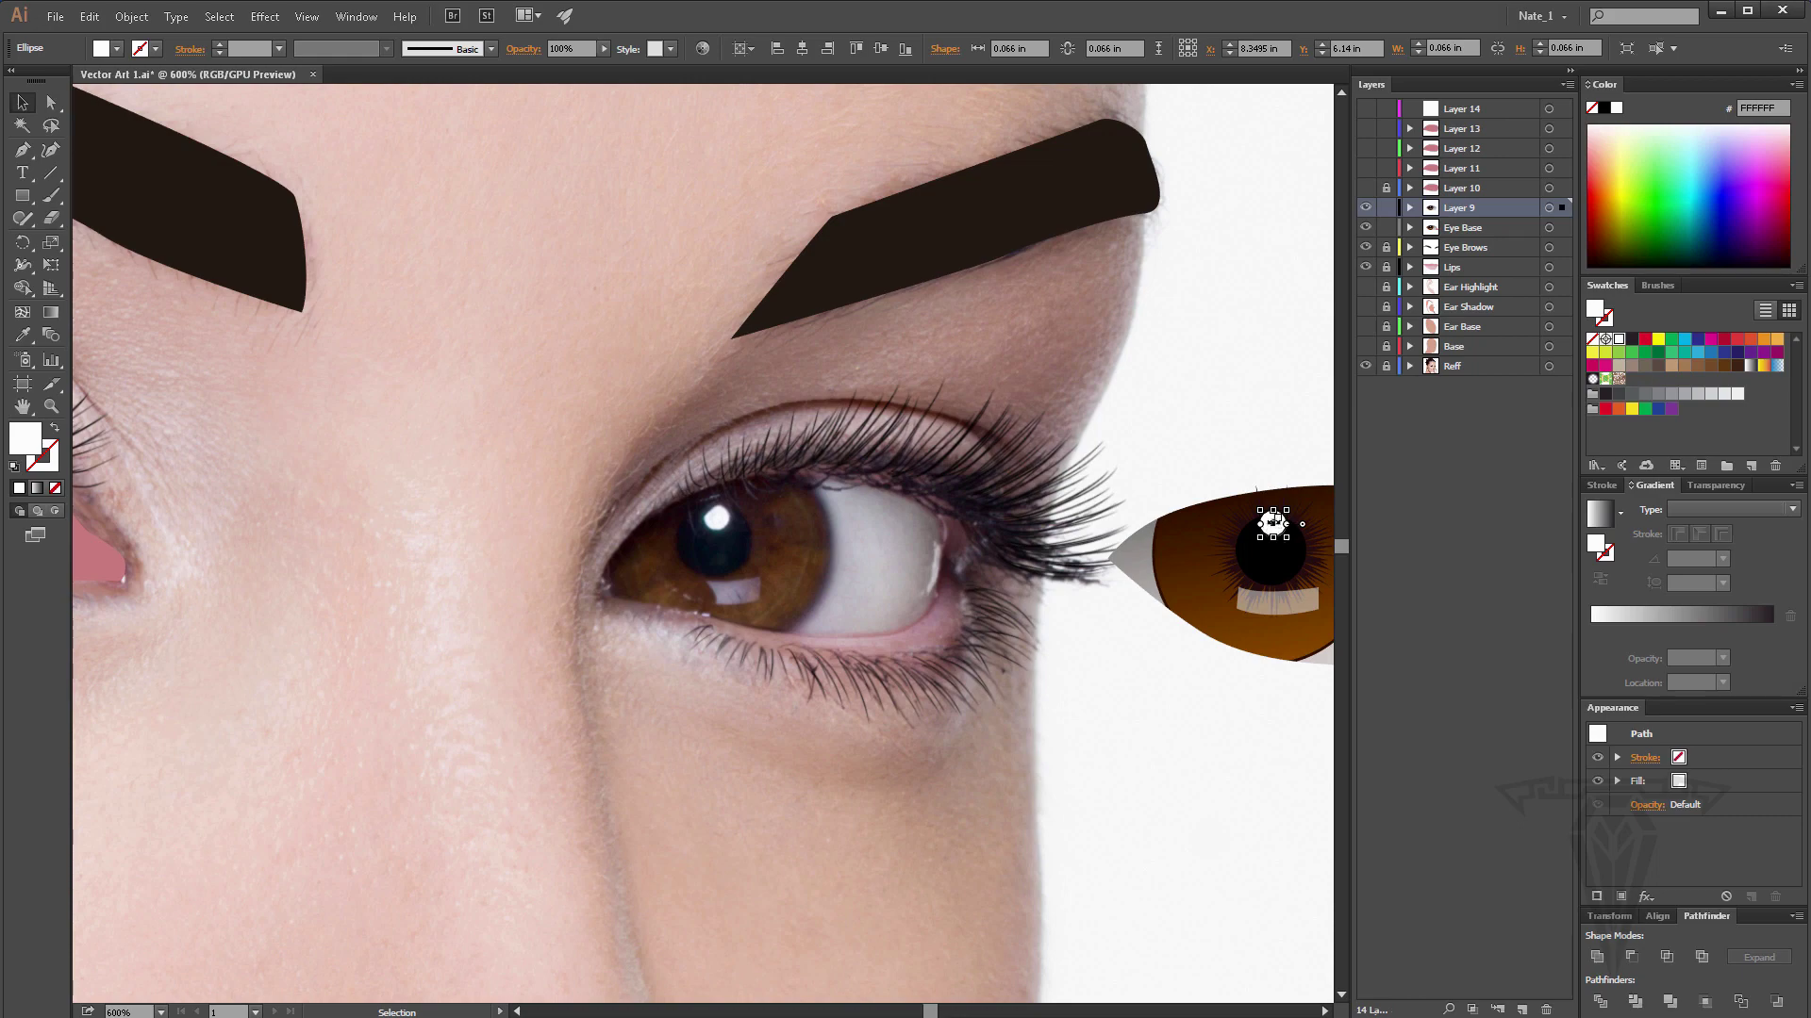
click(47, 411)
click(1203, 529)
mouse_move(705, 460)
mouse_down()
mouse_move(1078, 425)
mouse_move(993, 432)
mouse_up()
key(v)
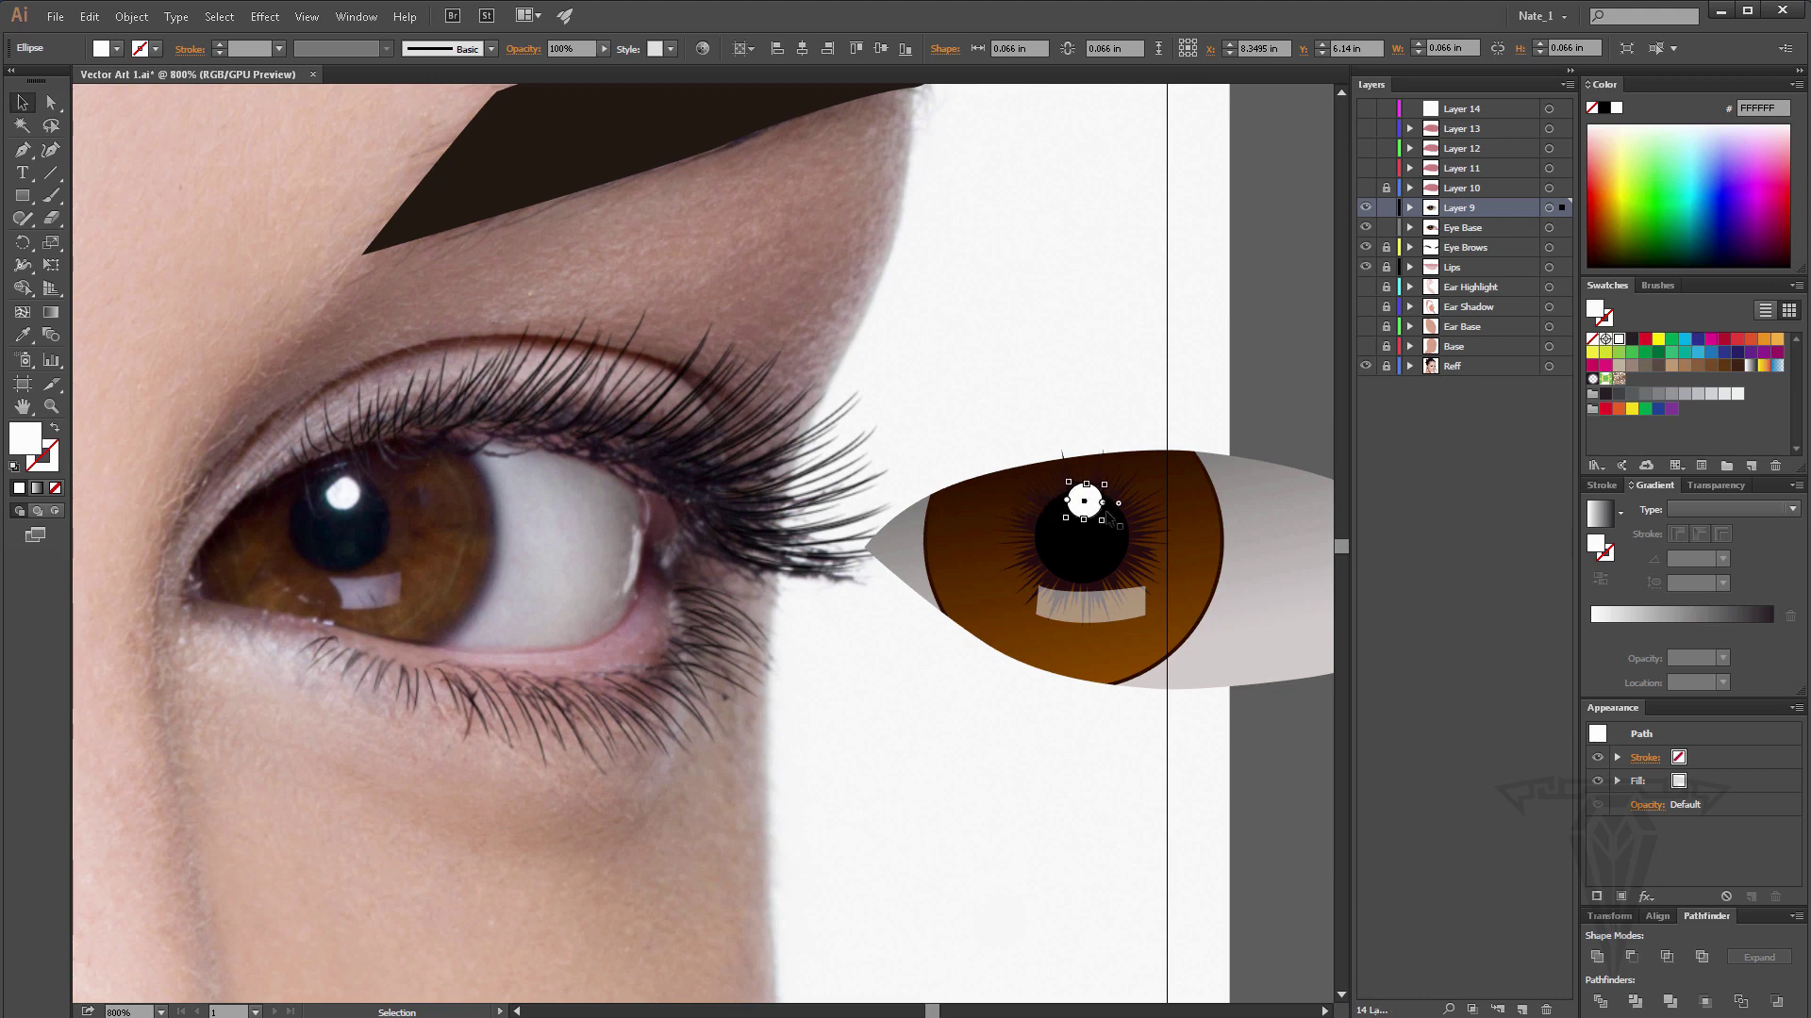
click(53, 407)
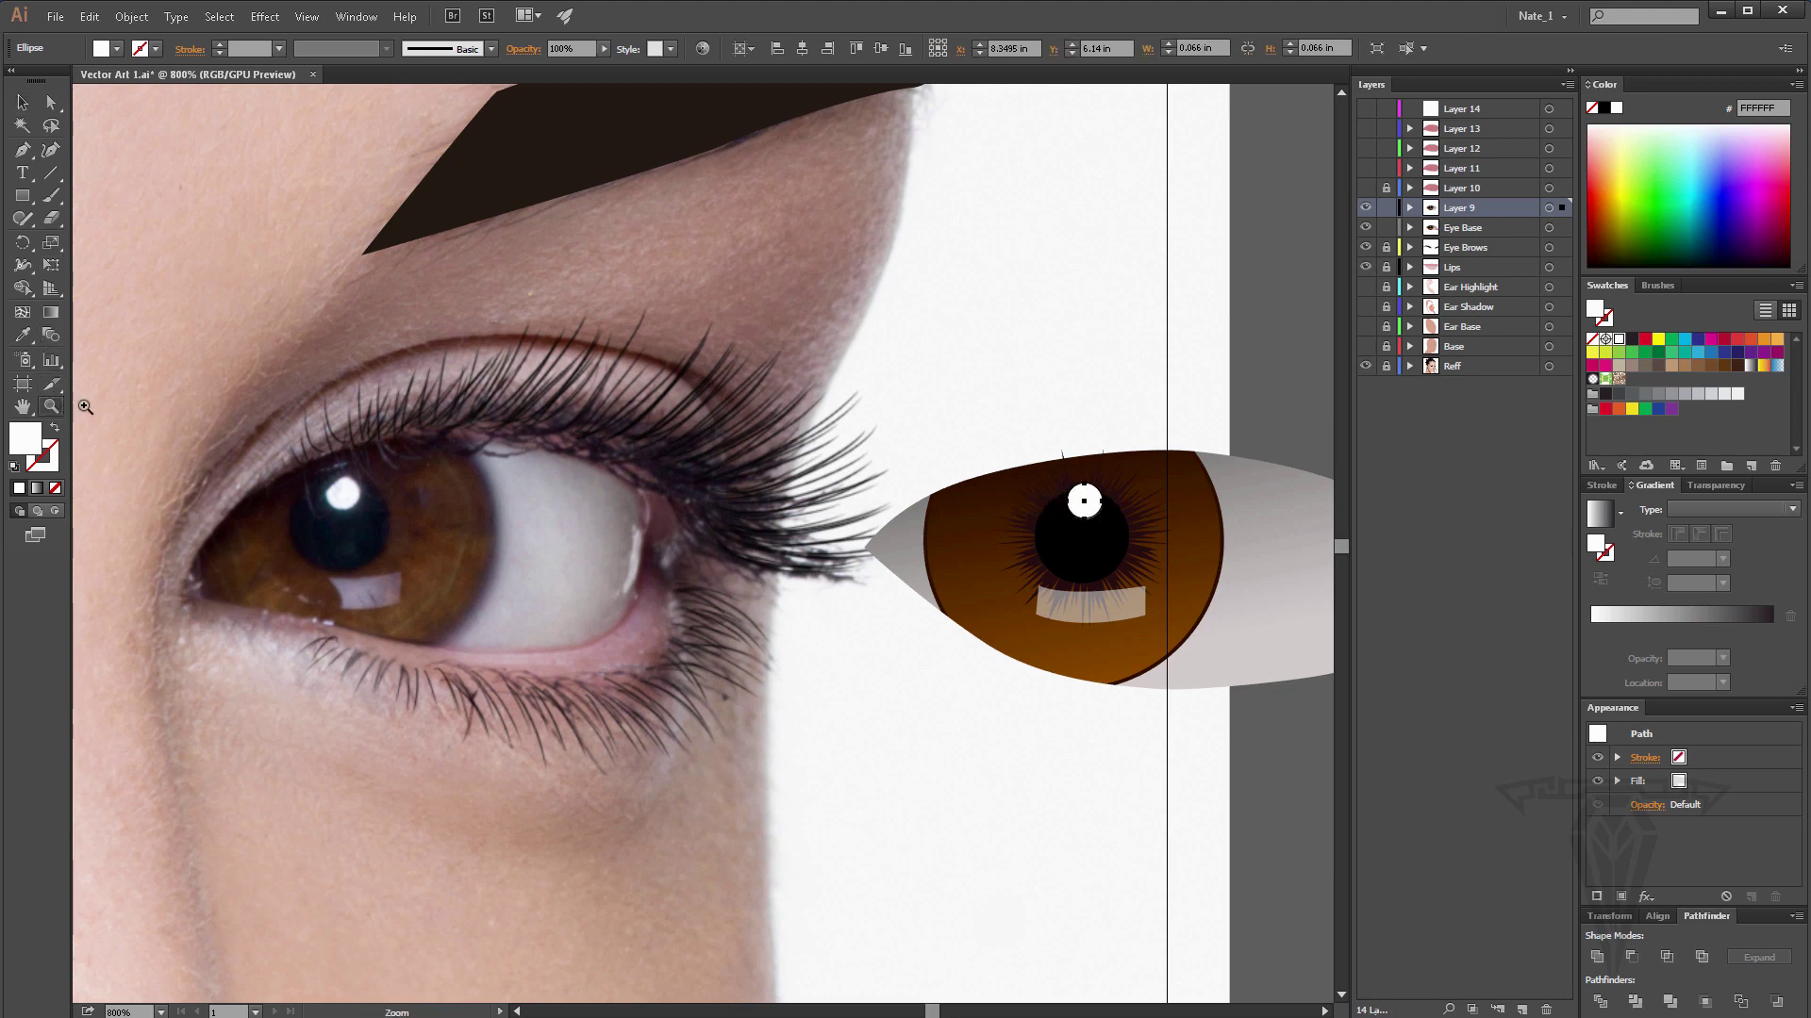
click(969, 464)
drag(964, 399, 1152, 366)
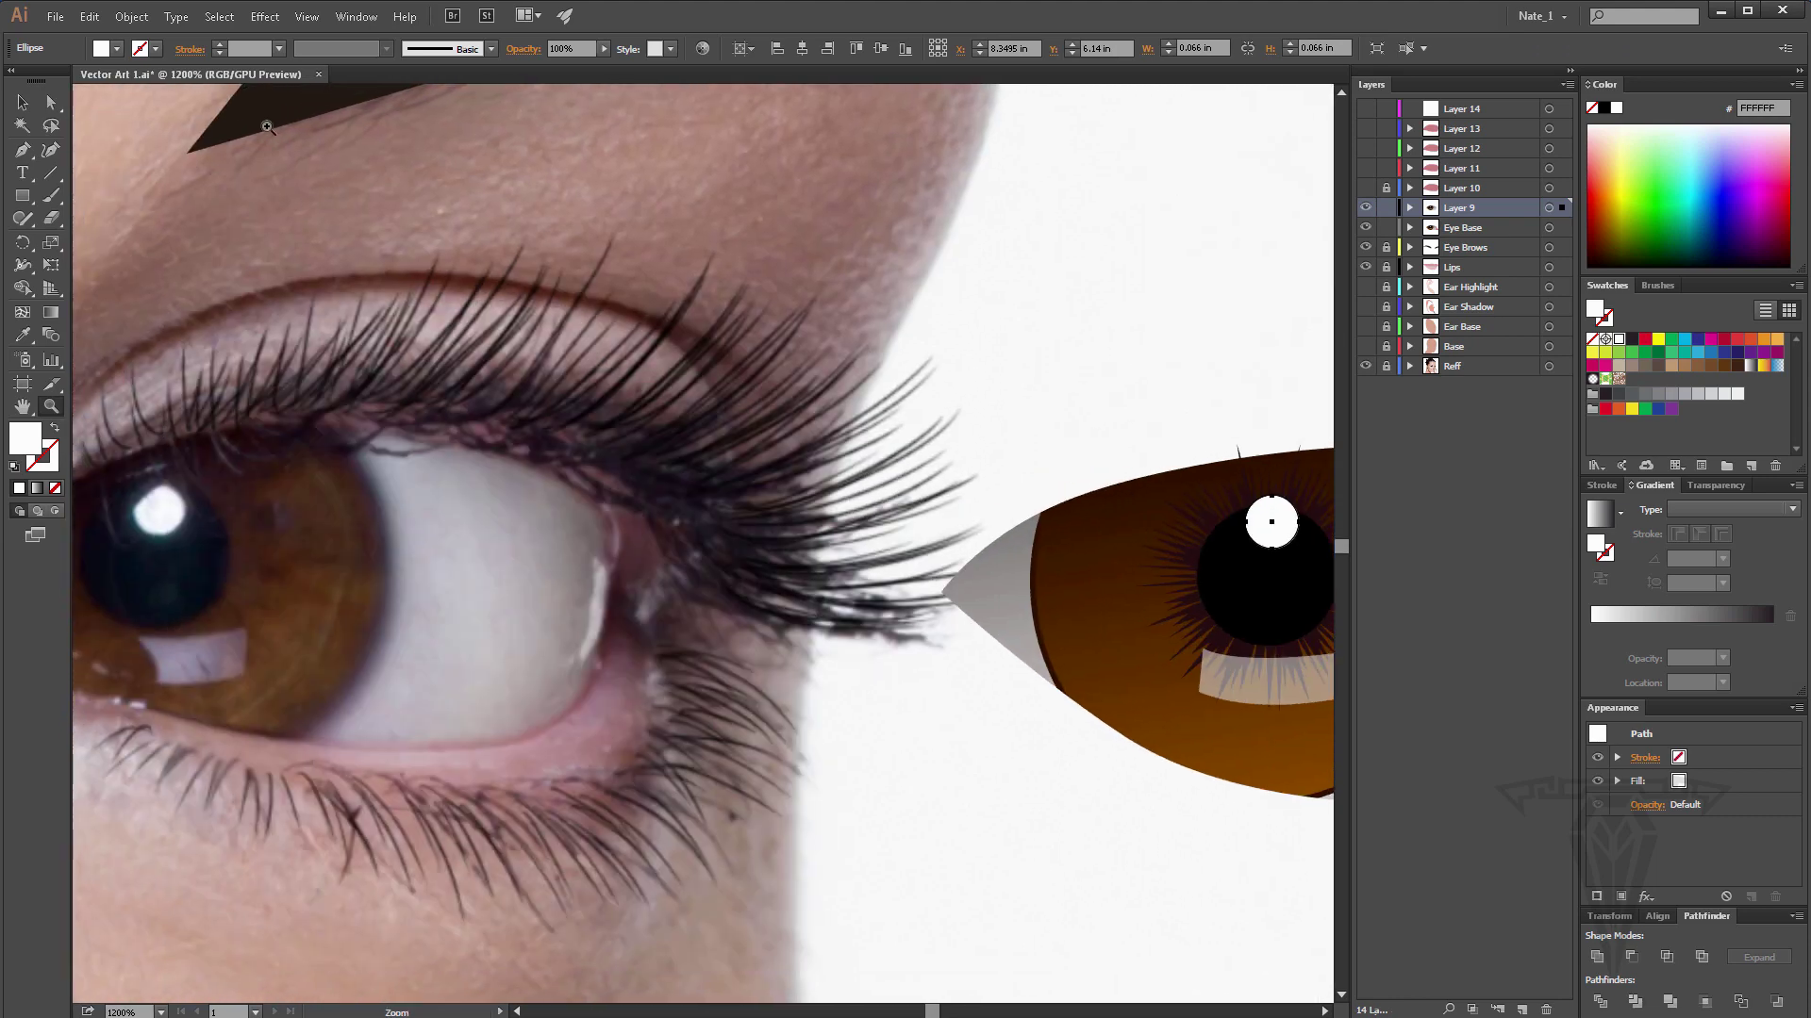
click(21, 103)
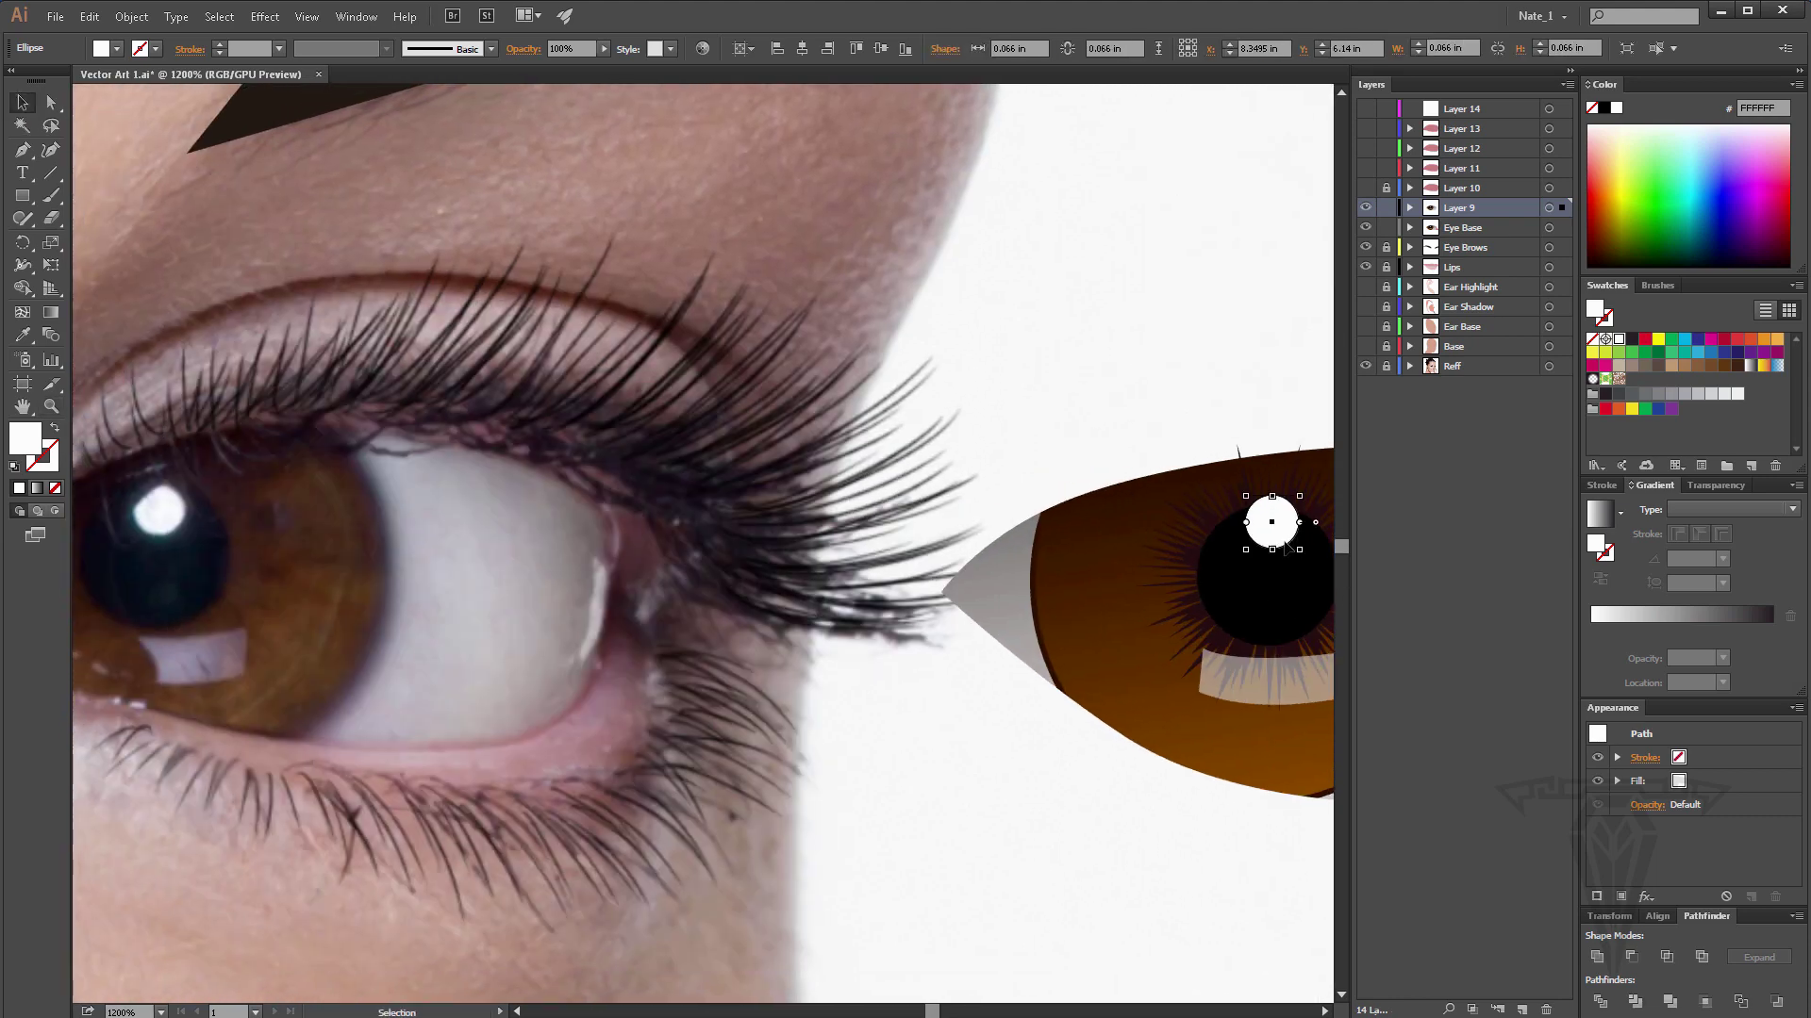
drag(1285, 547, 494, 517)
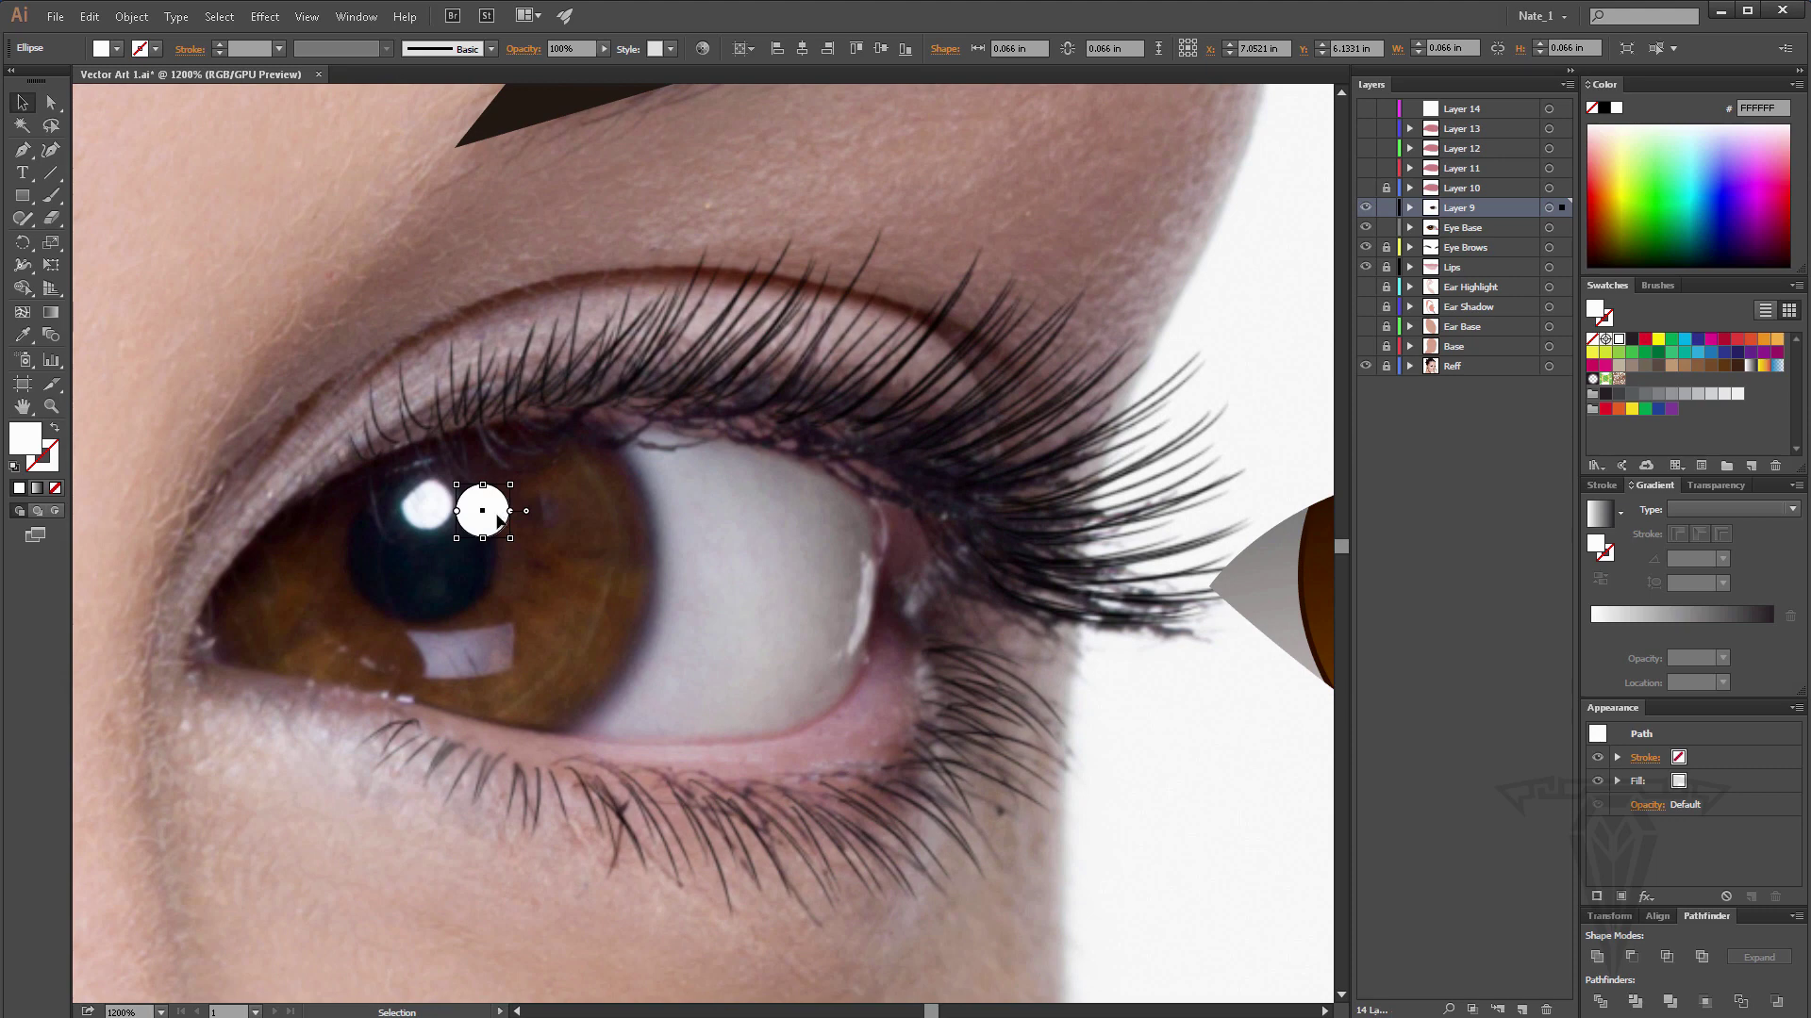
key(Delete)
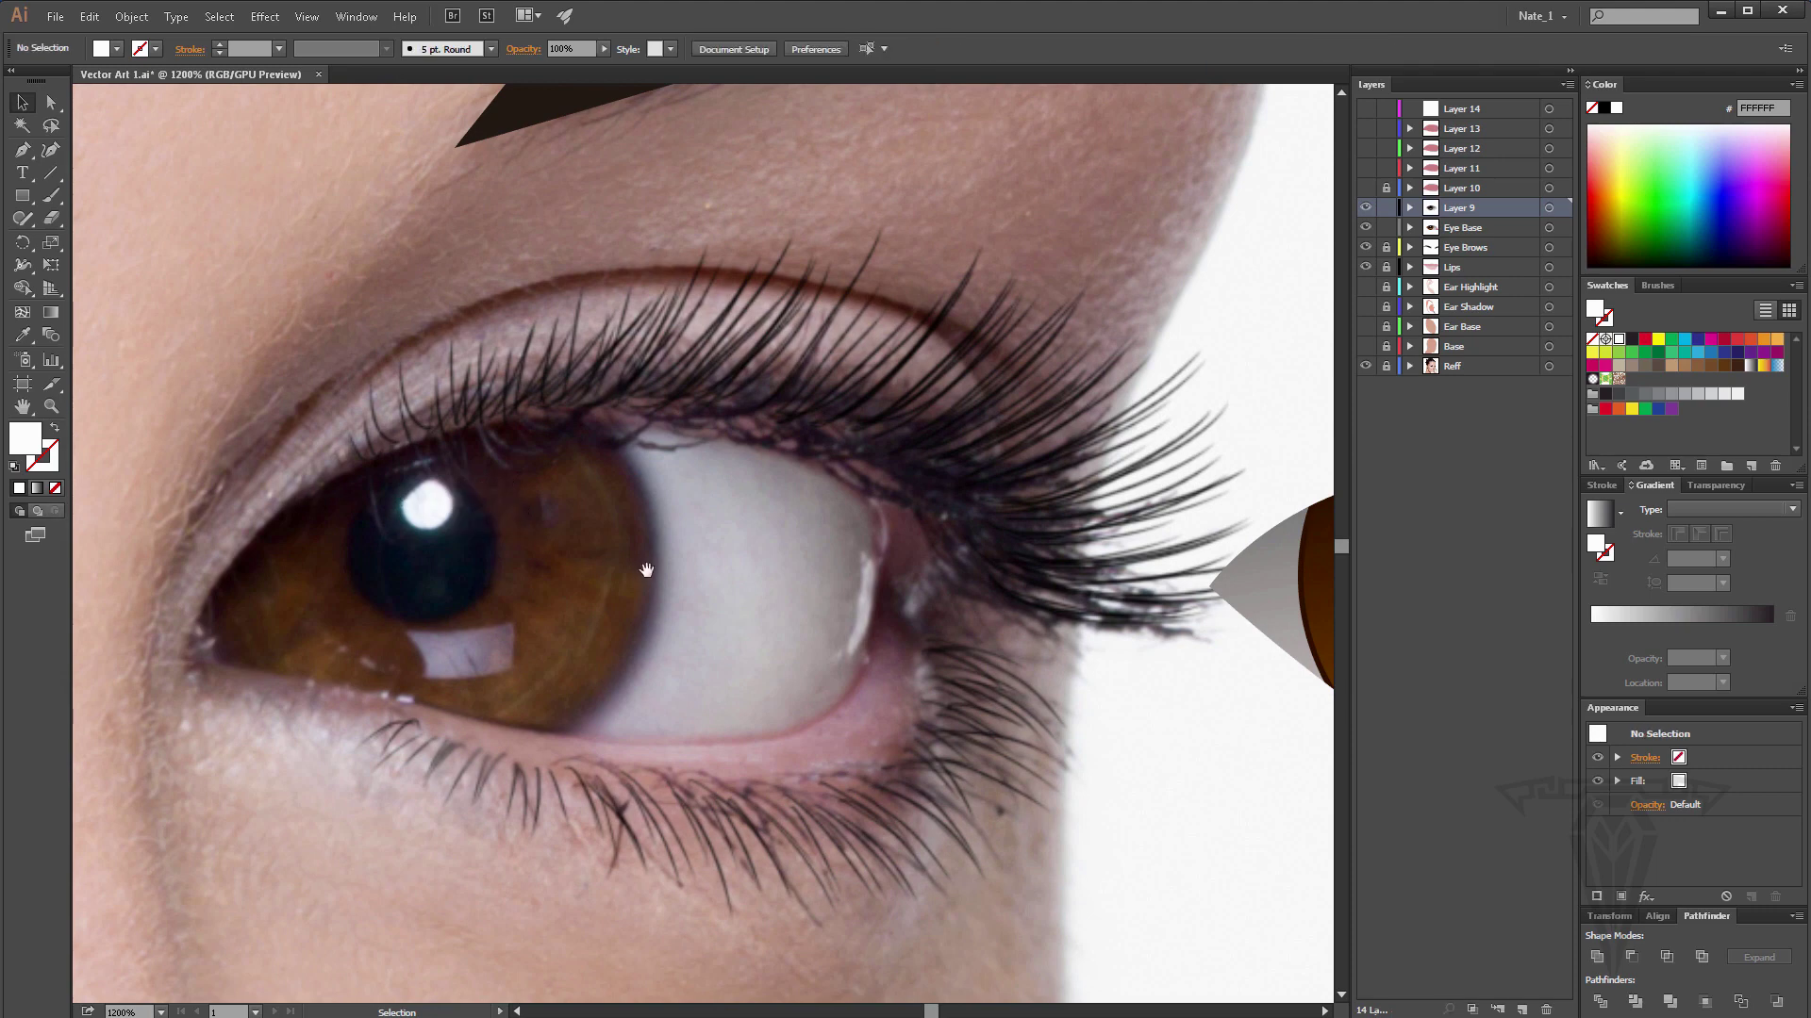
drag(646, 570, 400, 525)
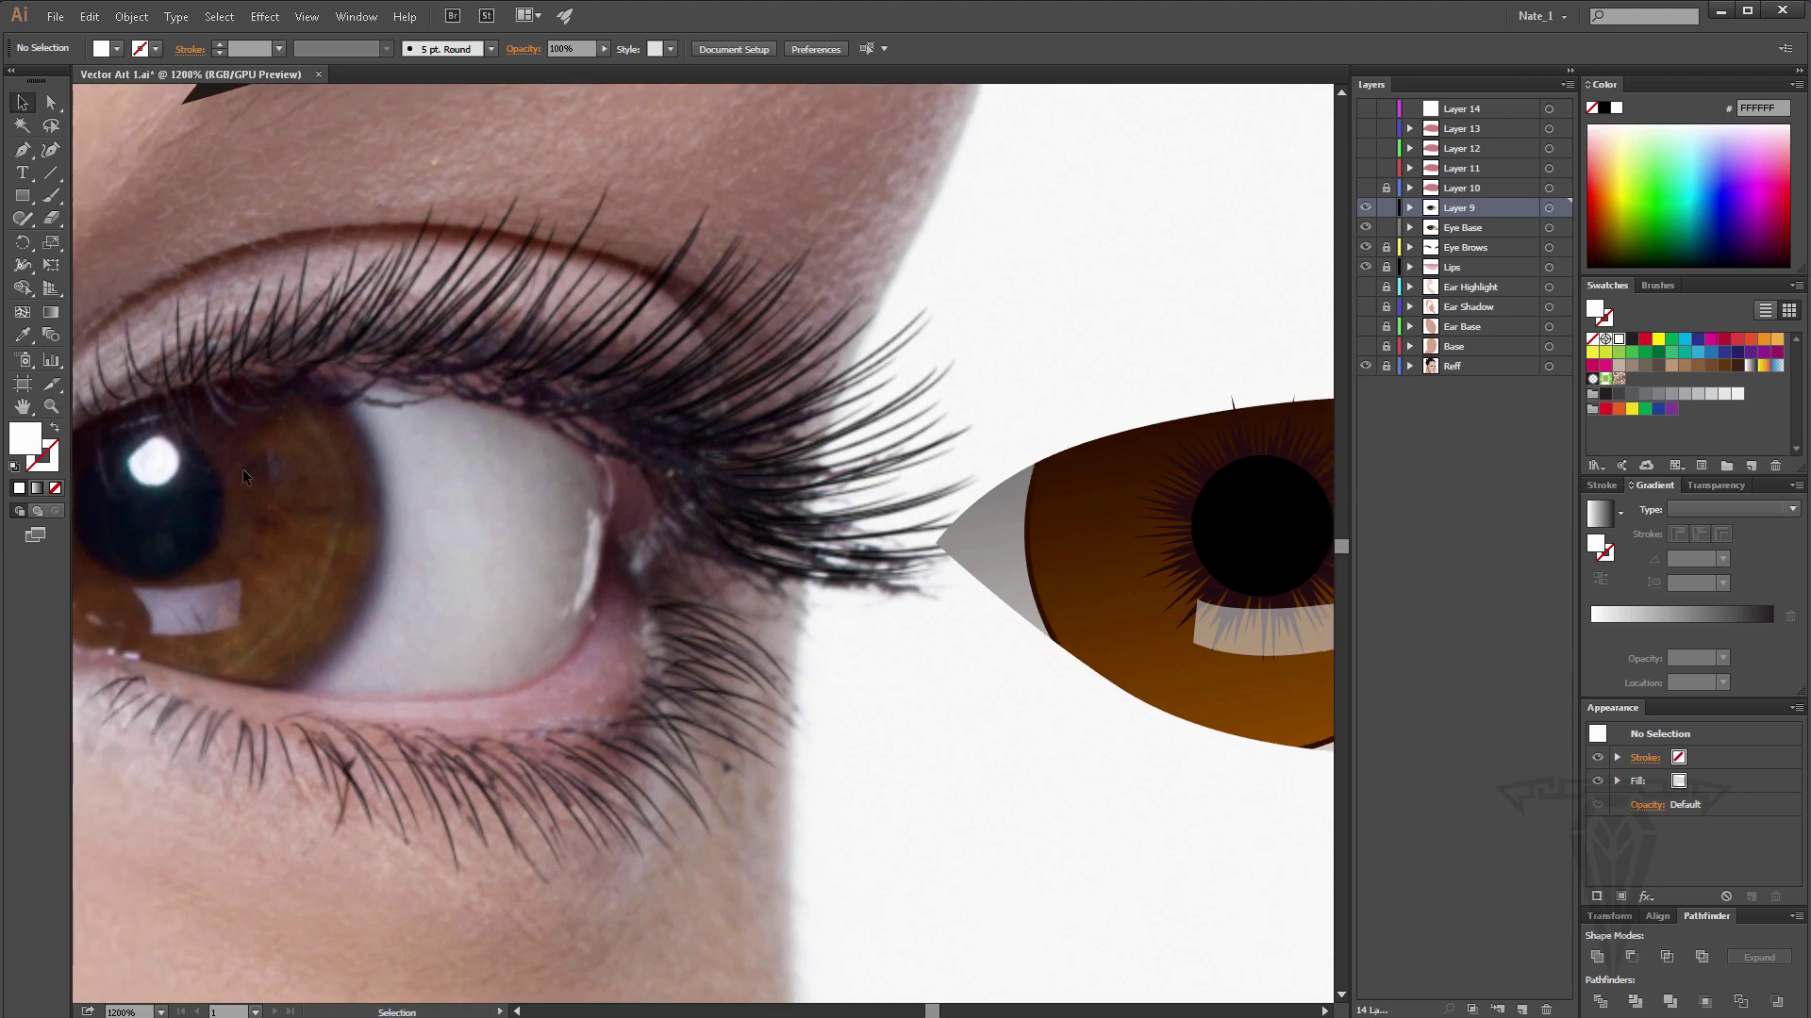
Move the copied eye's translucent lower reflection over the reference iris for comparison, and delete the reflection shape.
click(1256, 636)
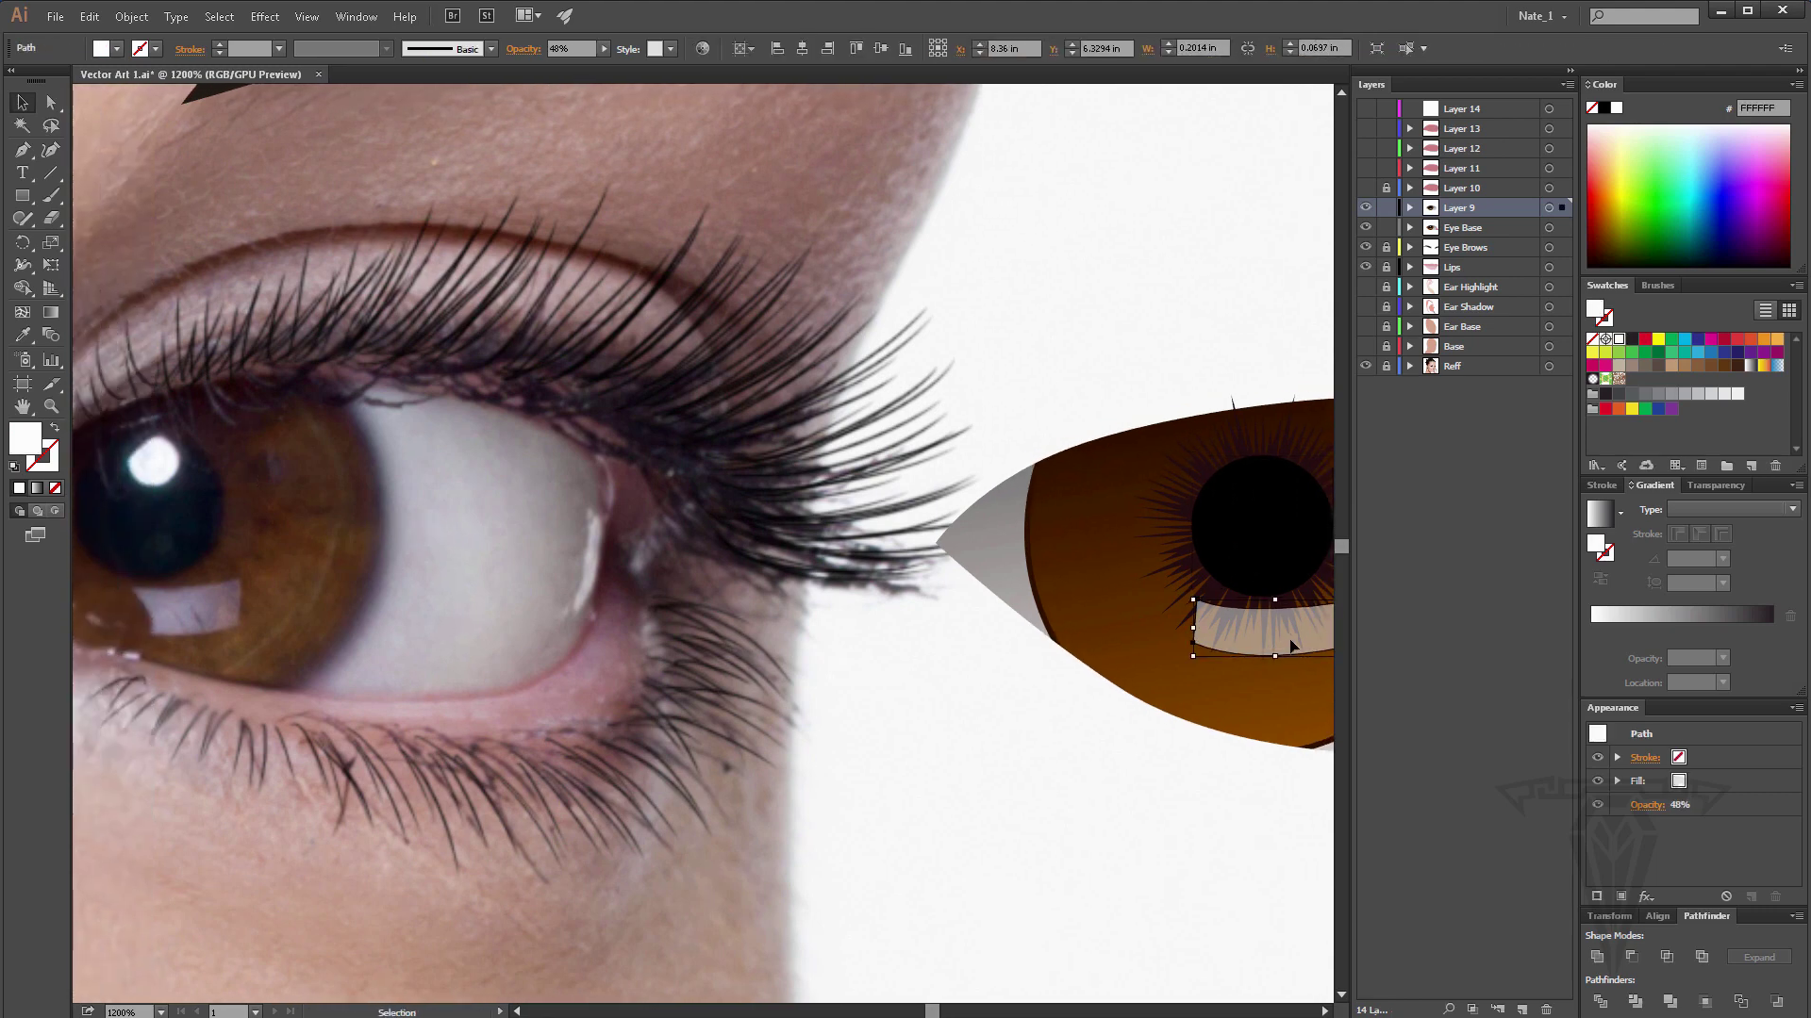
drag(1290, 645, 300, 637)
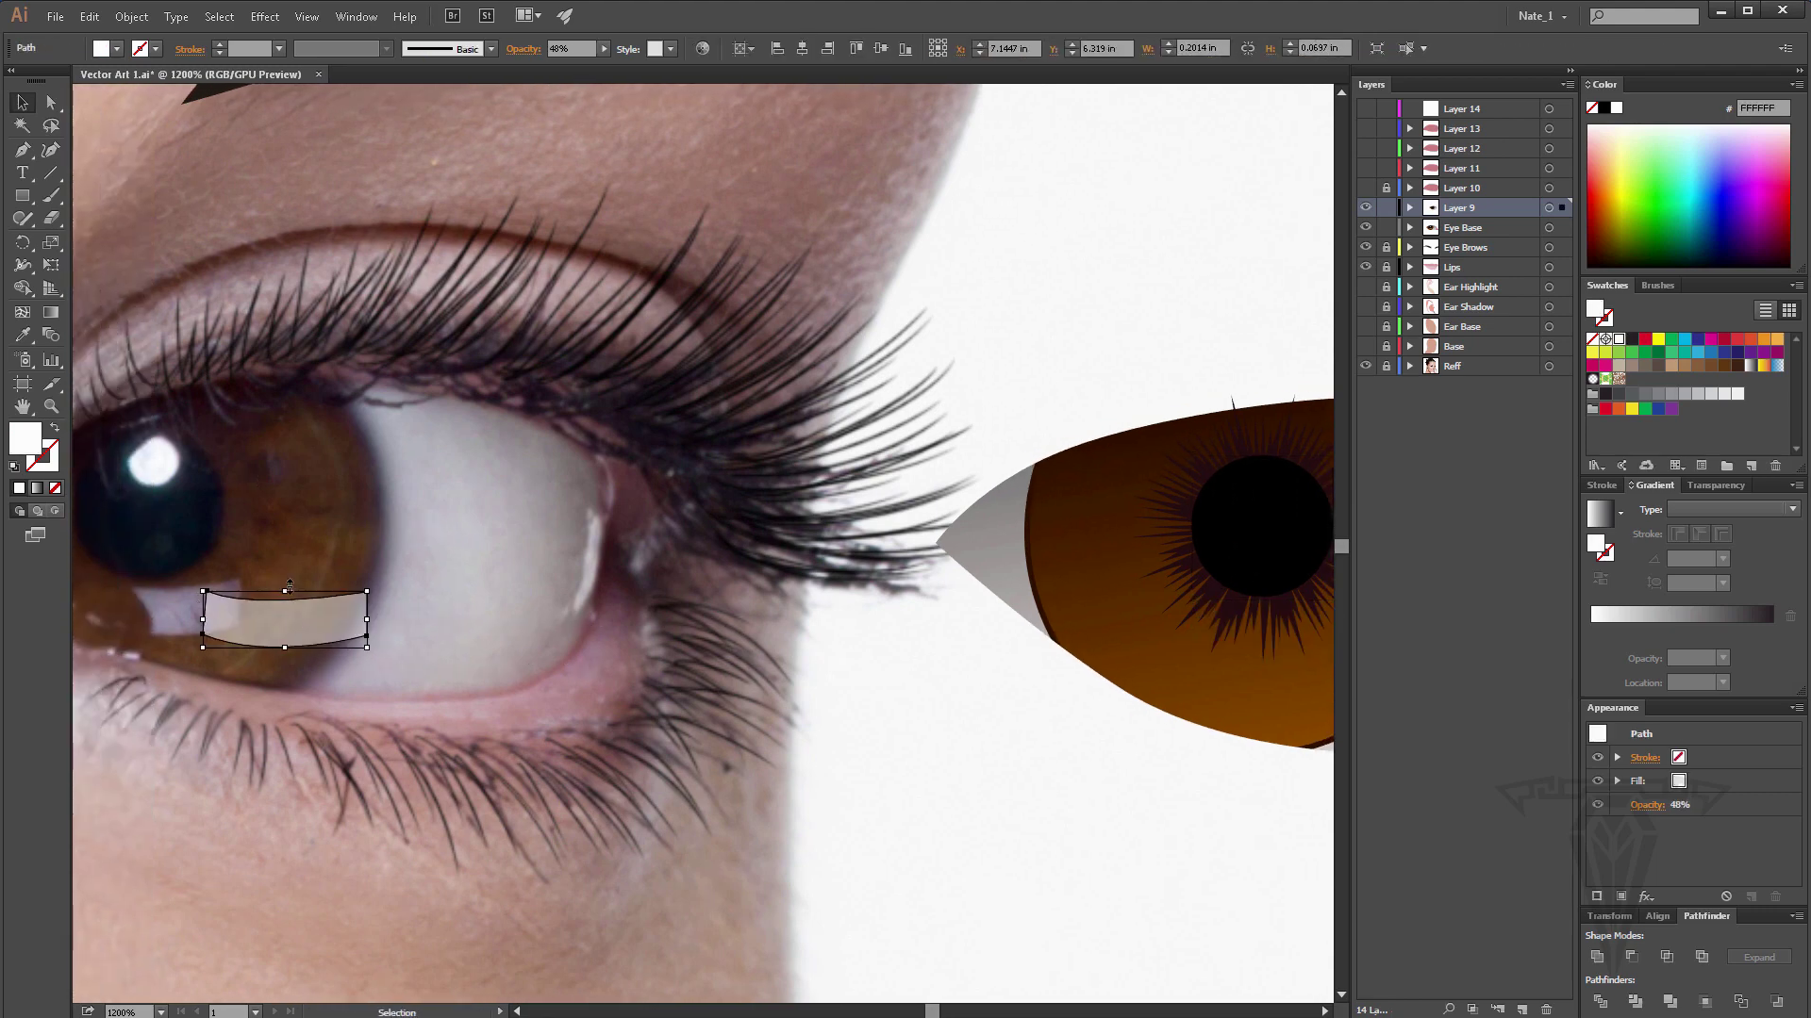
key(Delete)
Move the copied eye's black pupil circle onto the reference eye's pupil and fine-tune its position.
click(1278, 533)
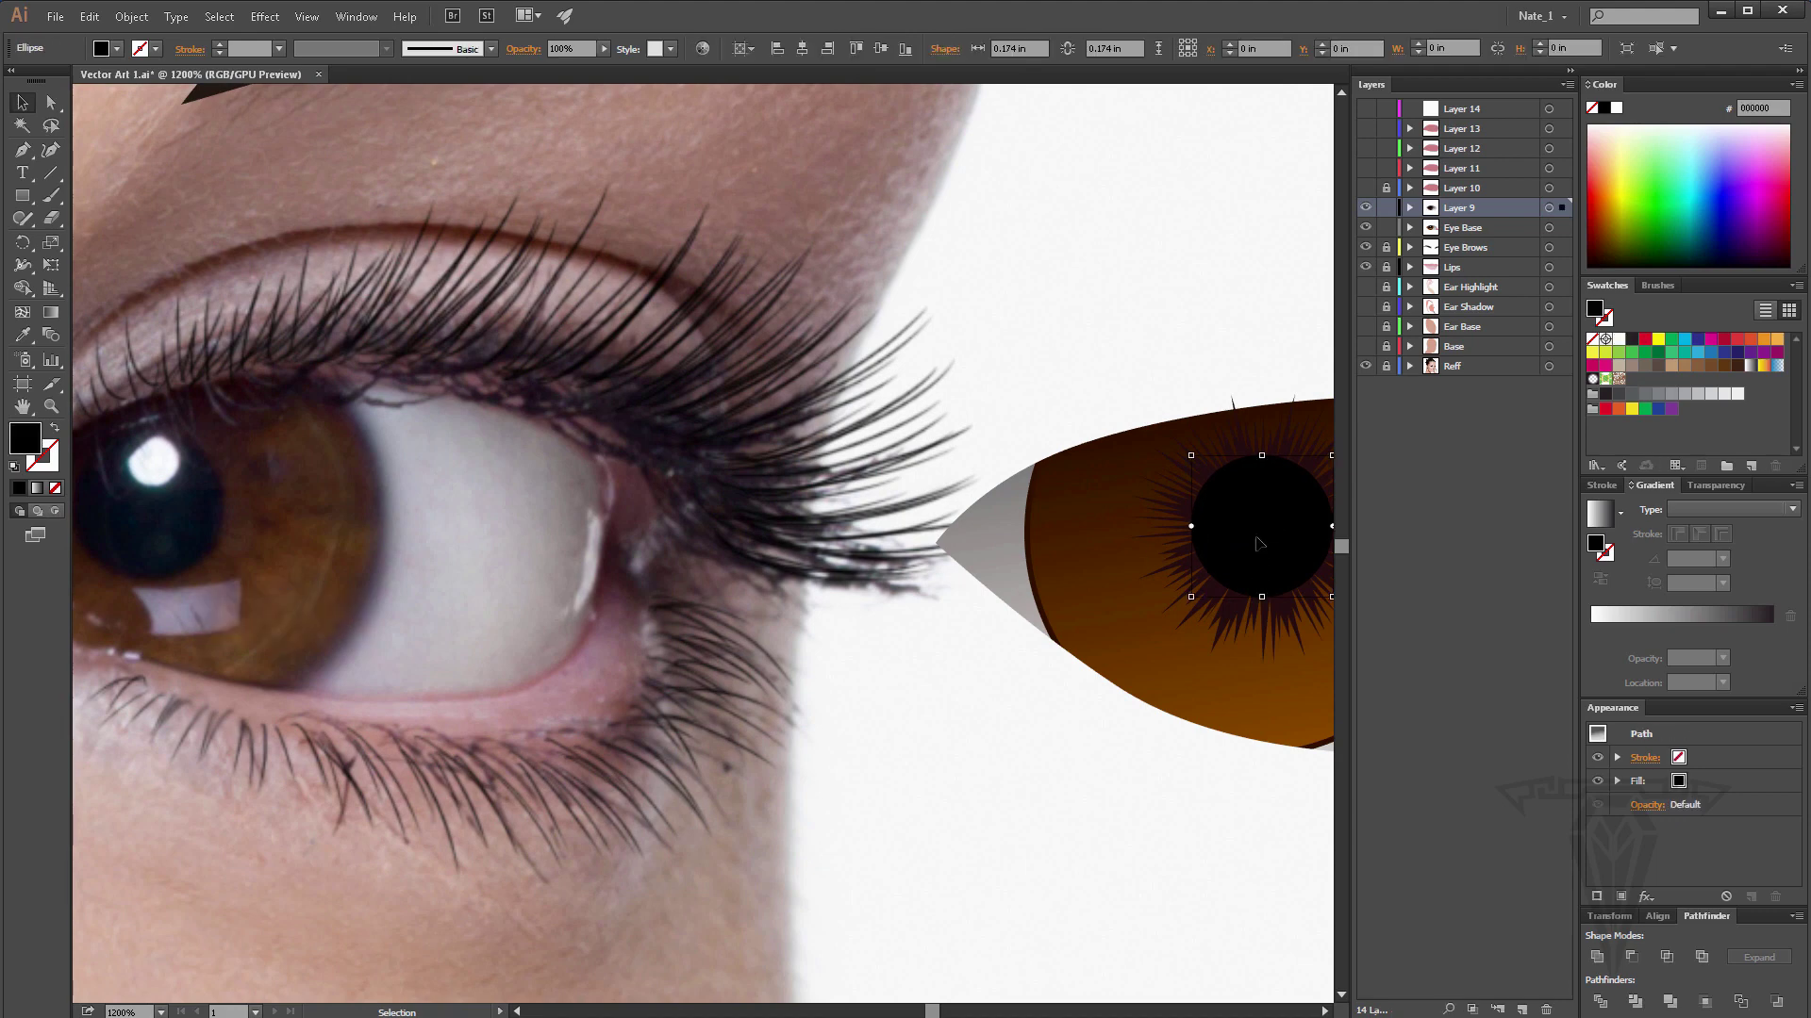
drag(1252, 523, 588, 573)
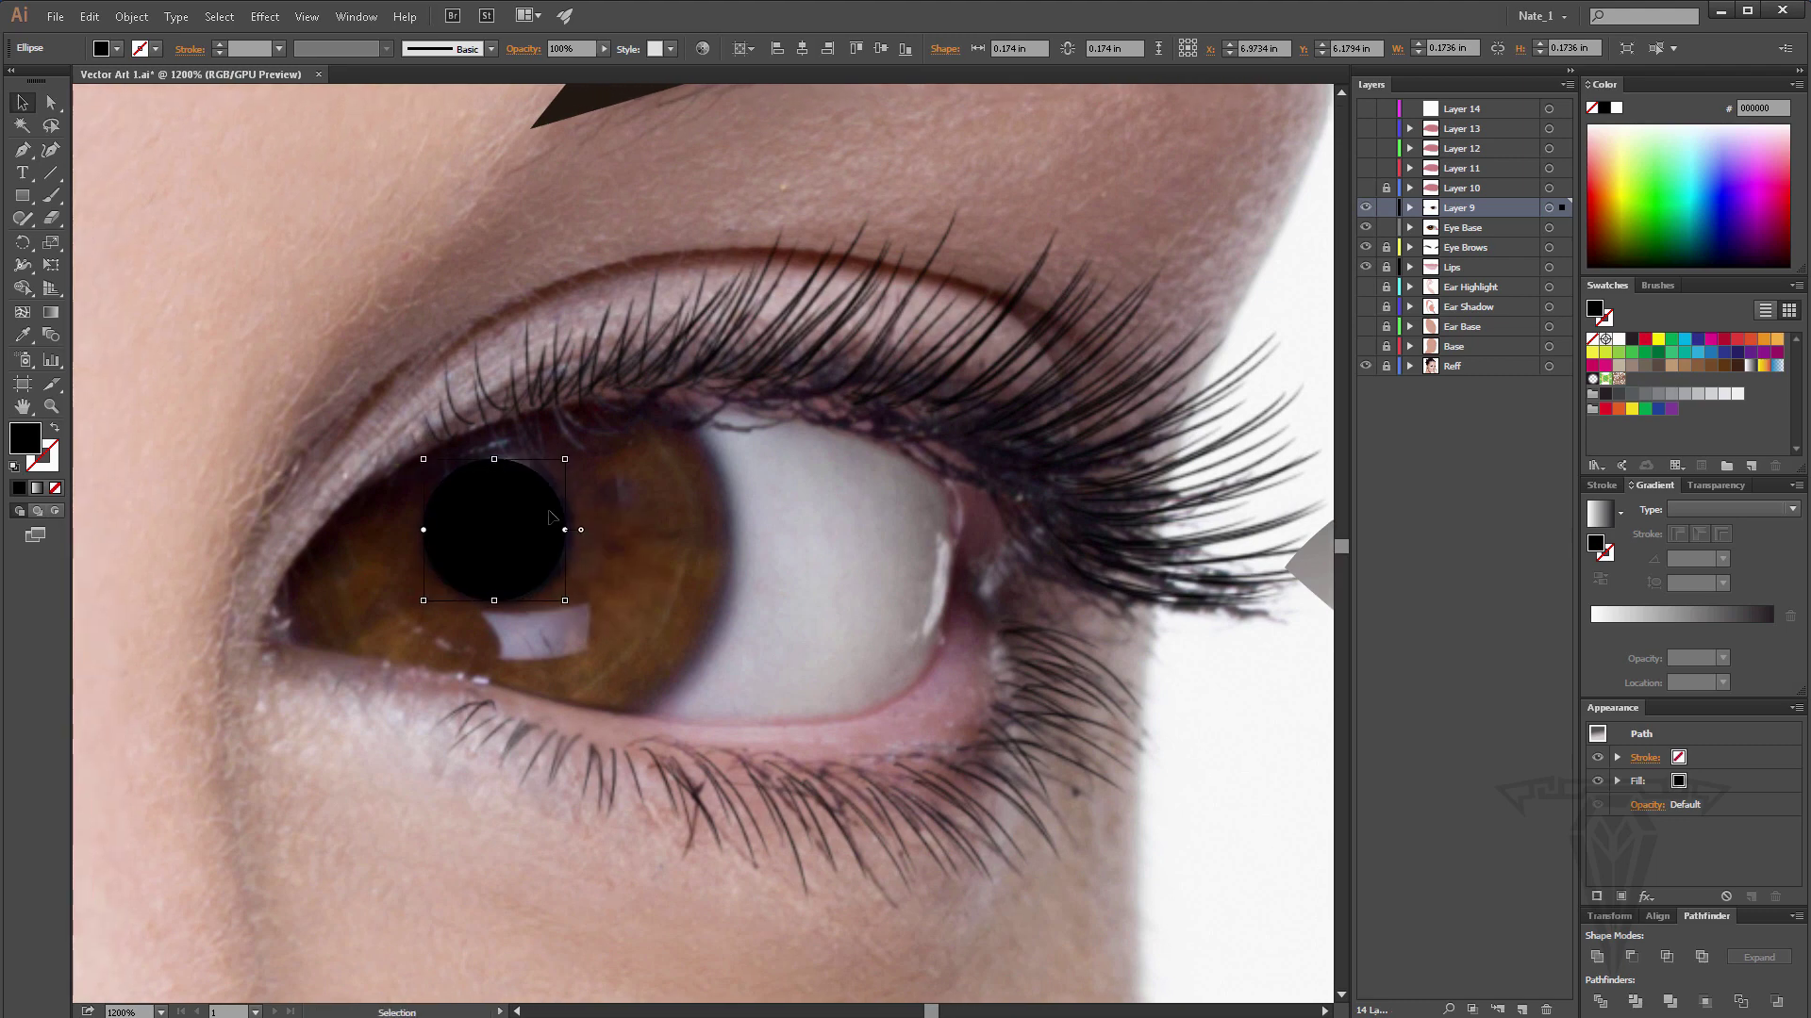
key(Right)
key(Left)
key(ctrl+h)
drag(507, 559, 507, 560)
Move the dark spiky starburst from the copied eye onto the reference eye, centred around the black pupil.
scroll(796, 614, right, 5)
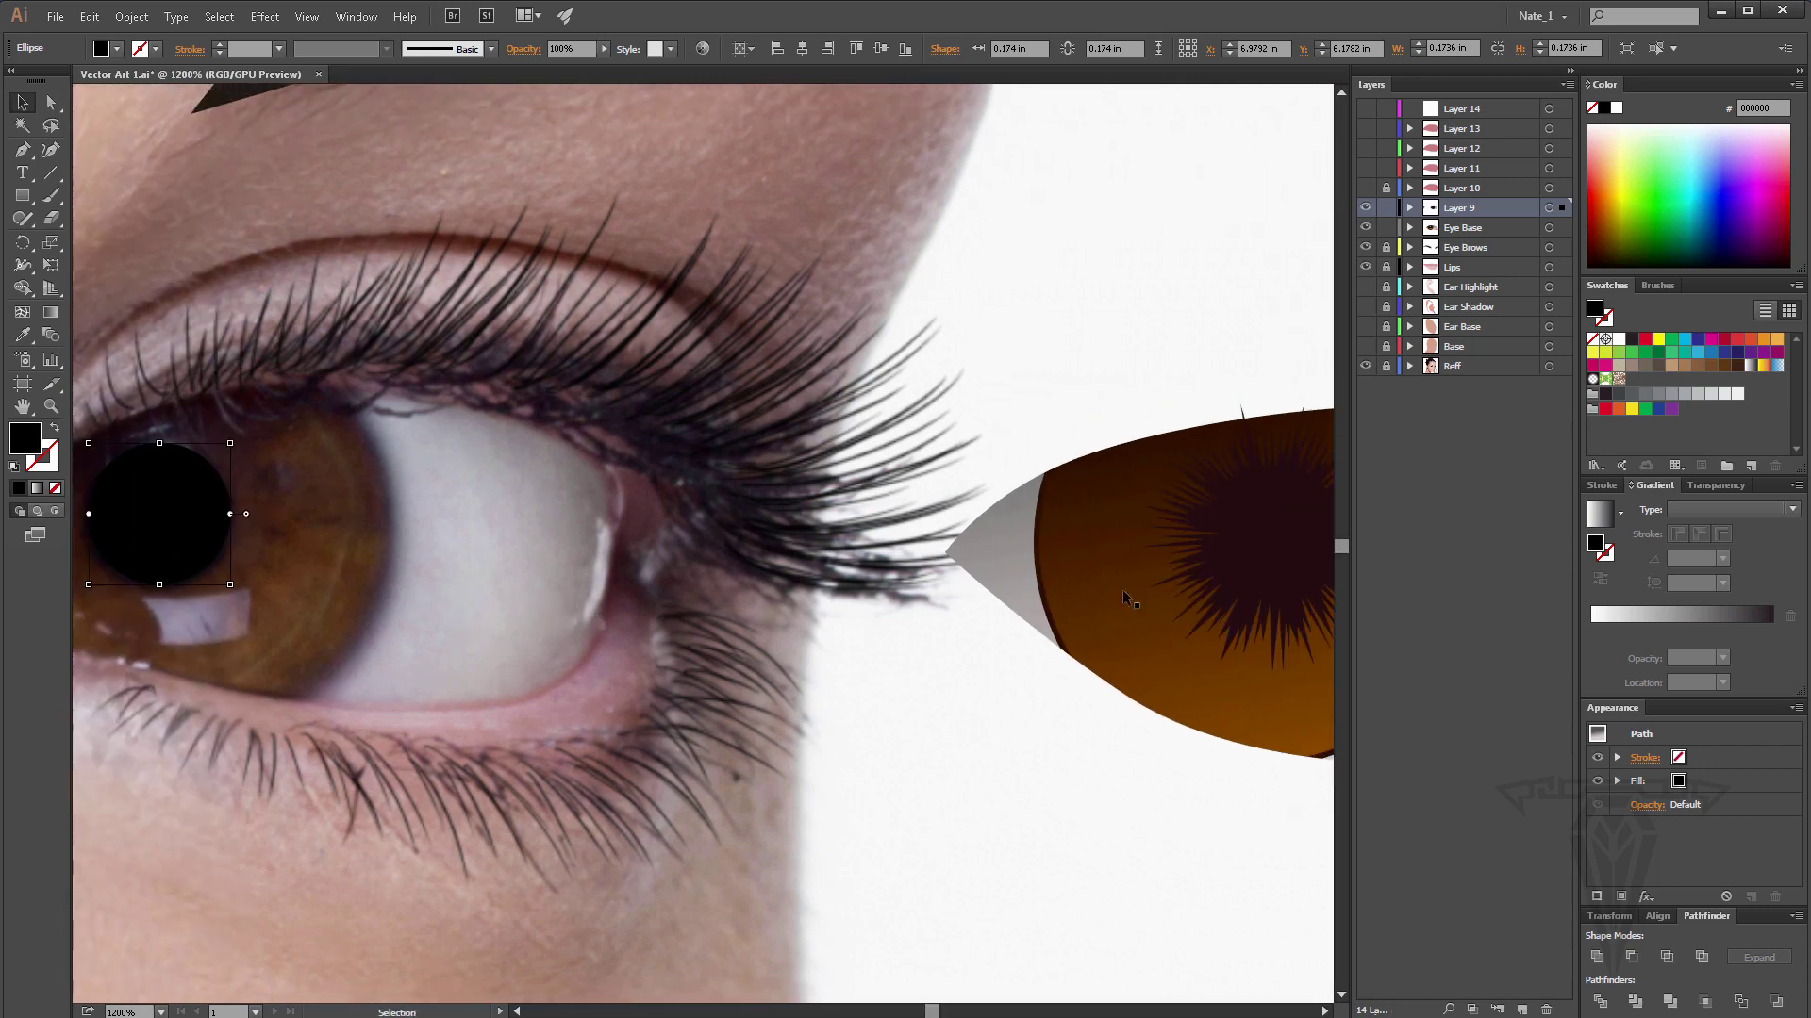
drag(1269, 547, 489, 604)
key(space)
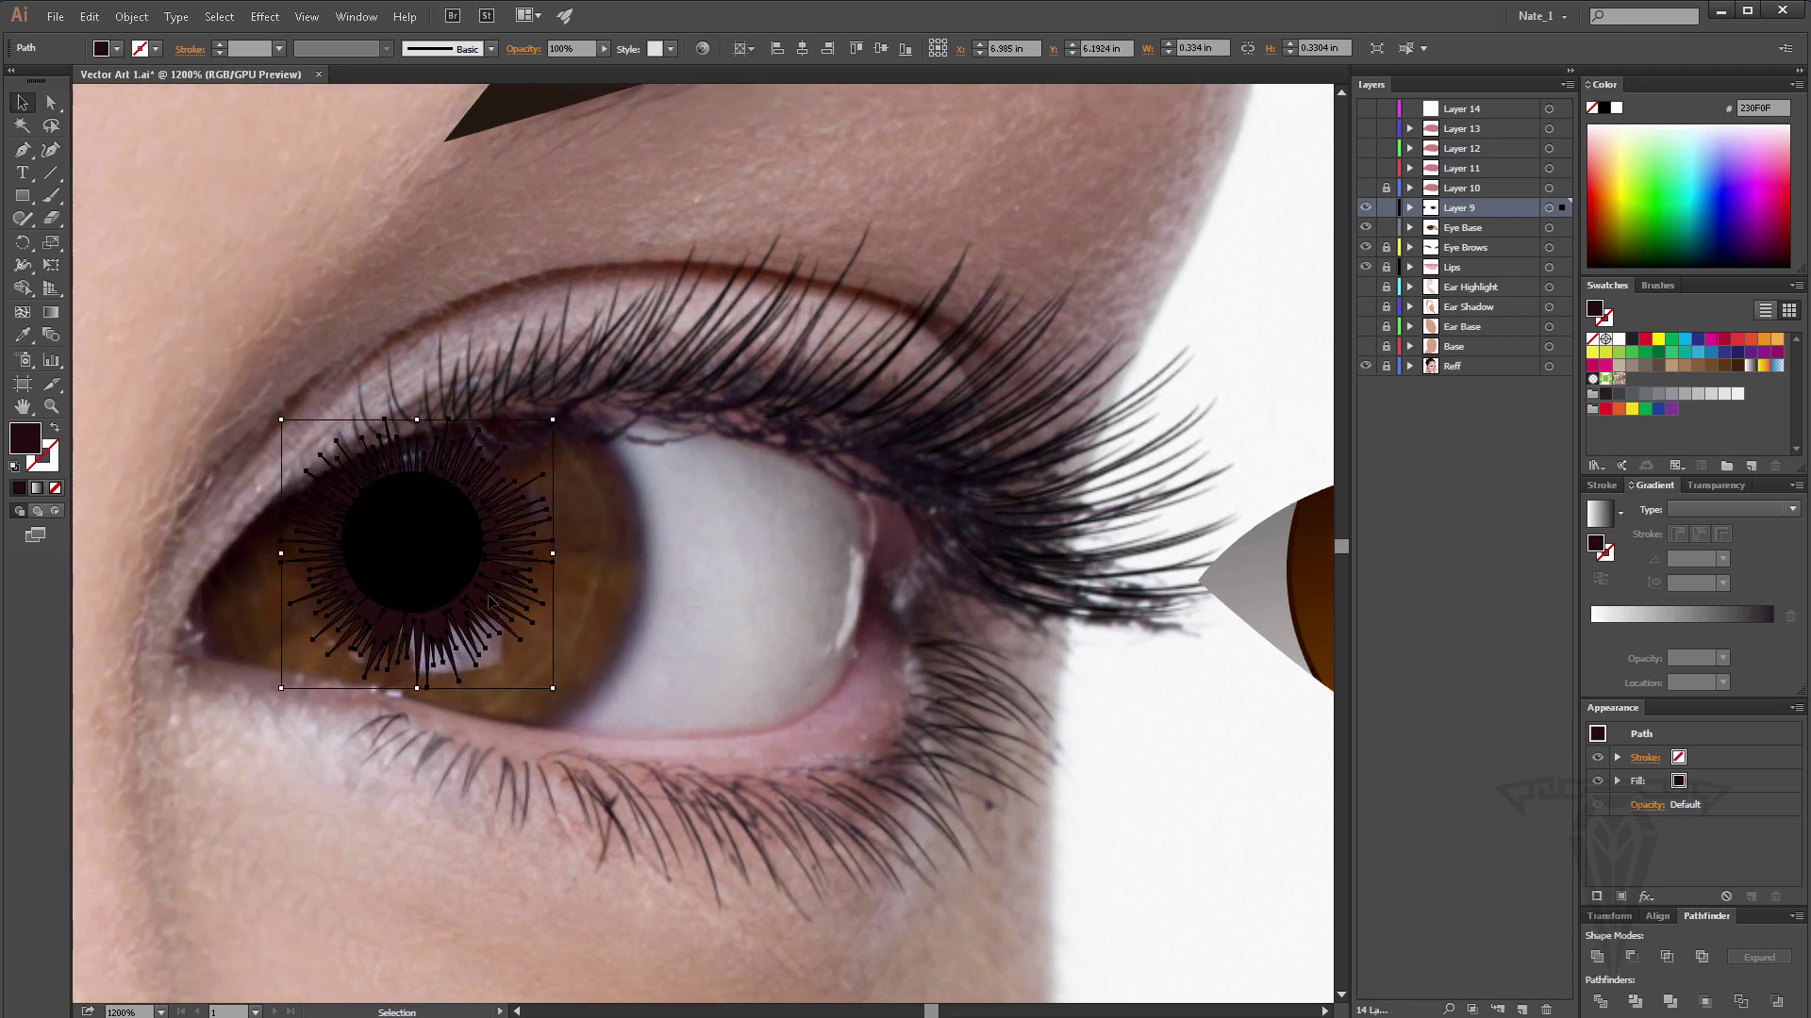
drag(504, 592, 497, 587)
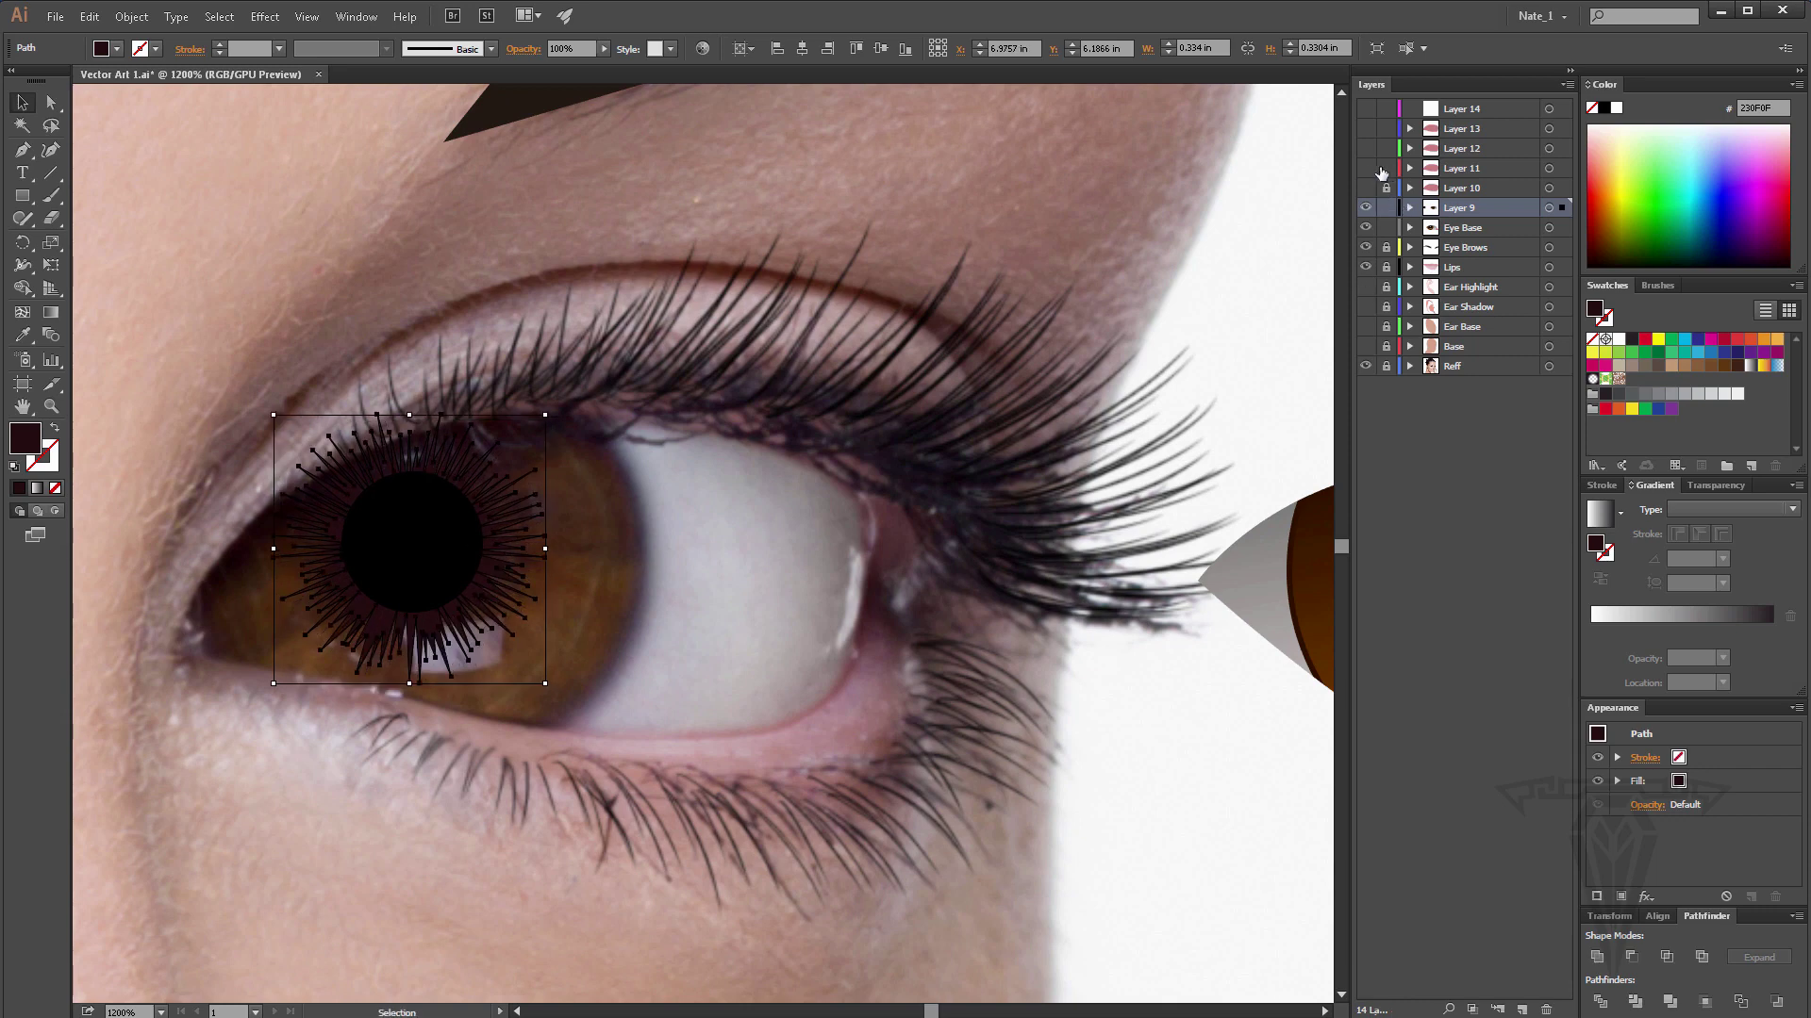
Show Layer 11 and make a clipping mask from its pink eye shape and the dark starburst.
click(1364, 168)
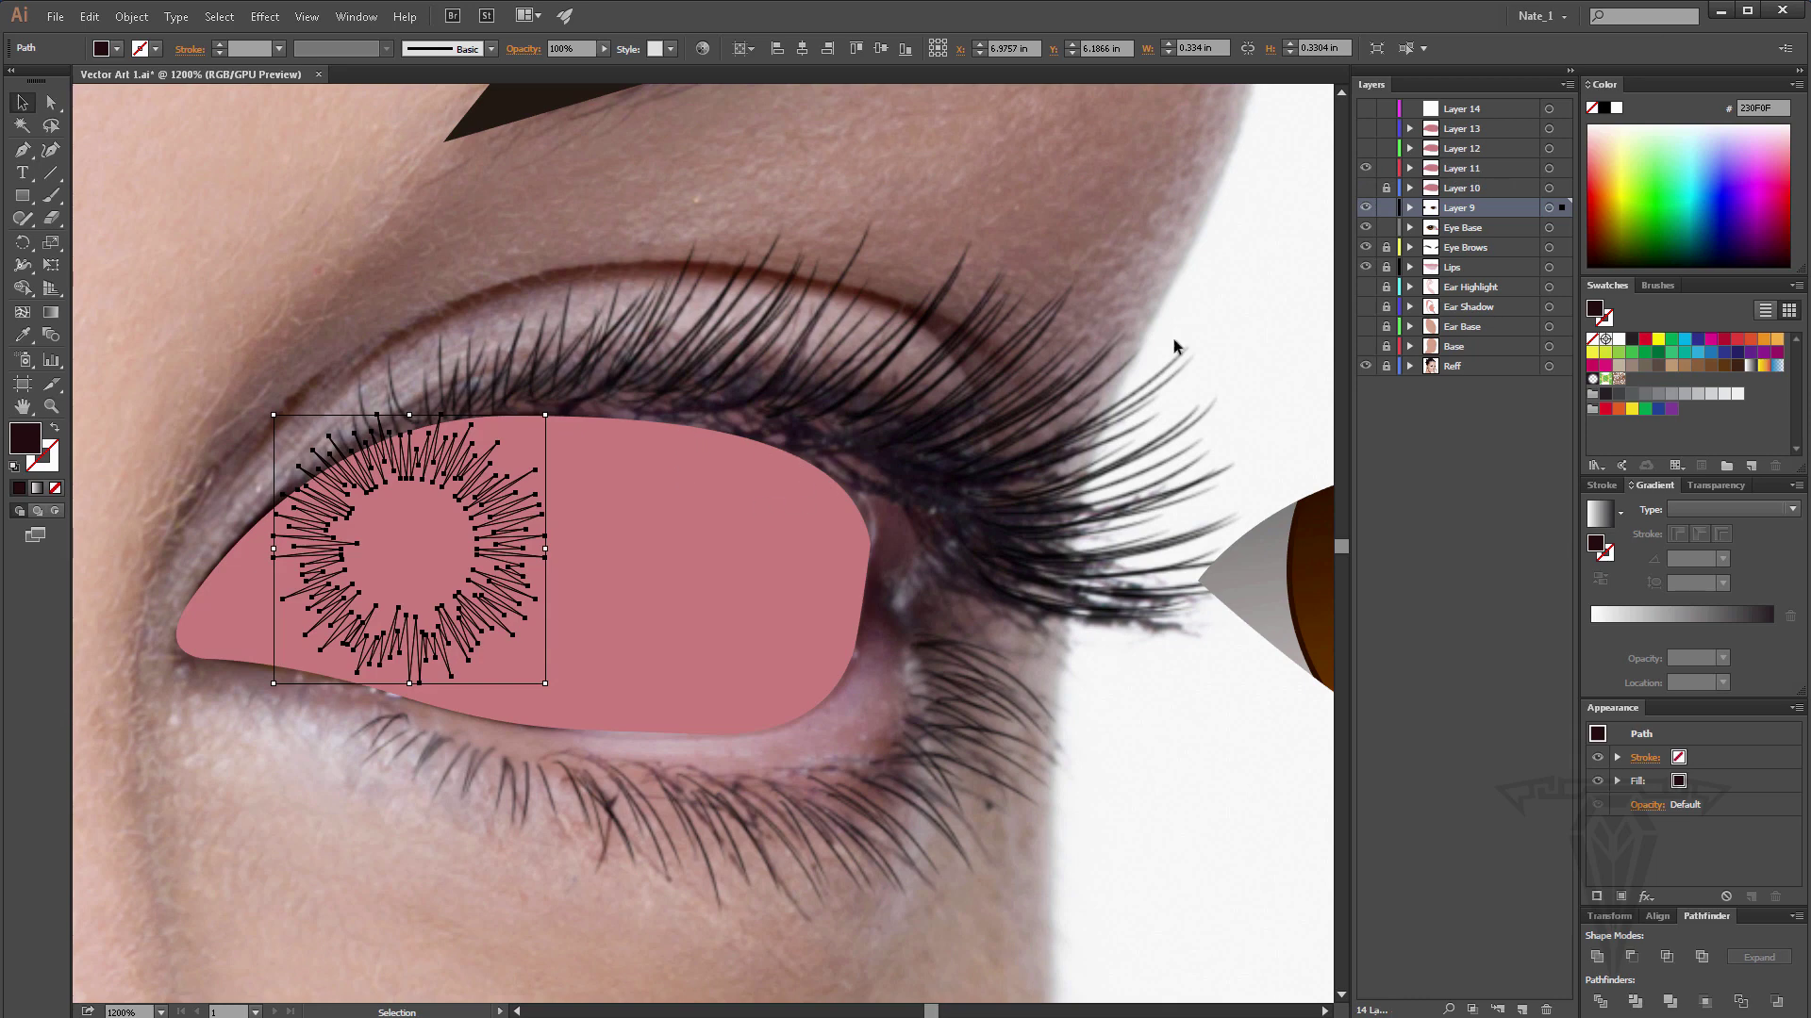
shift+click(647, 475)
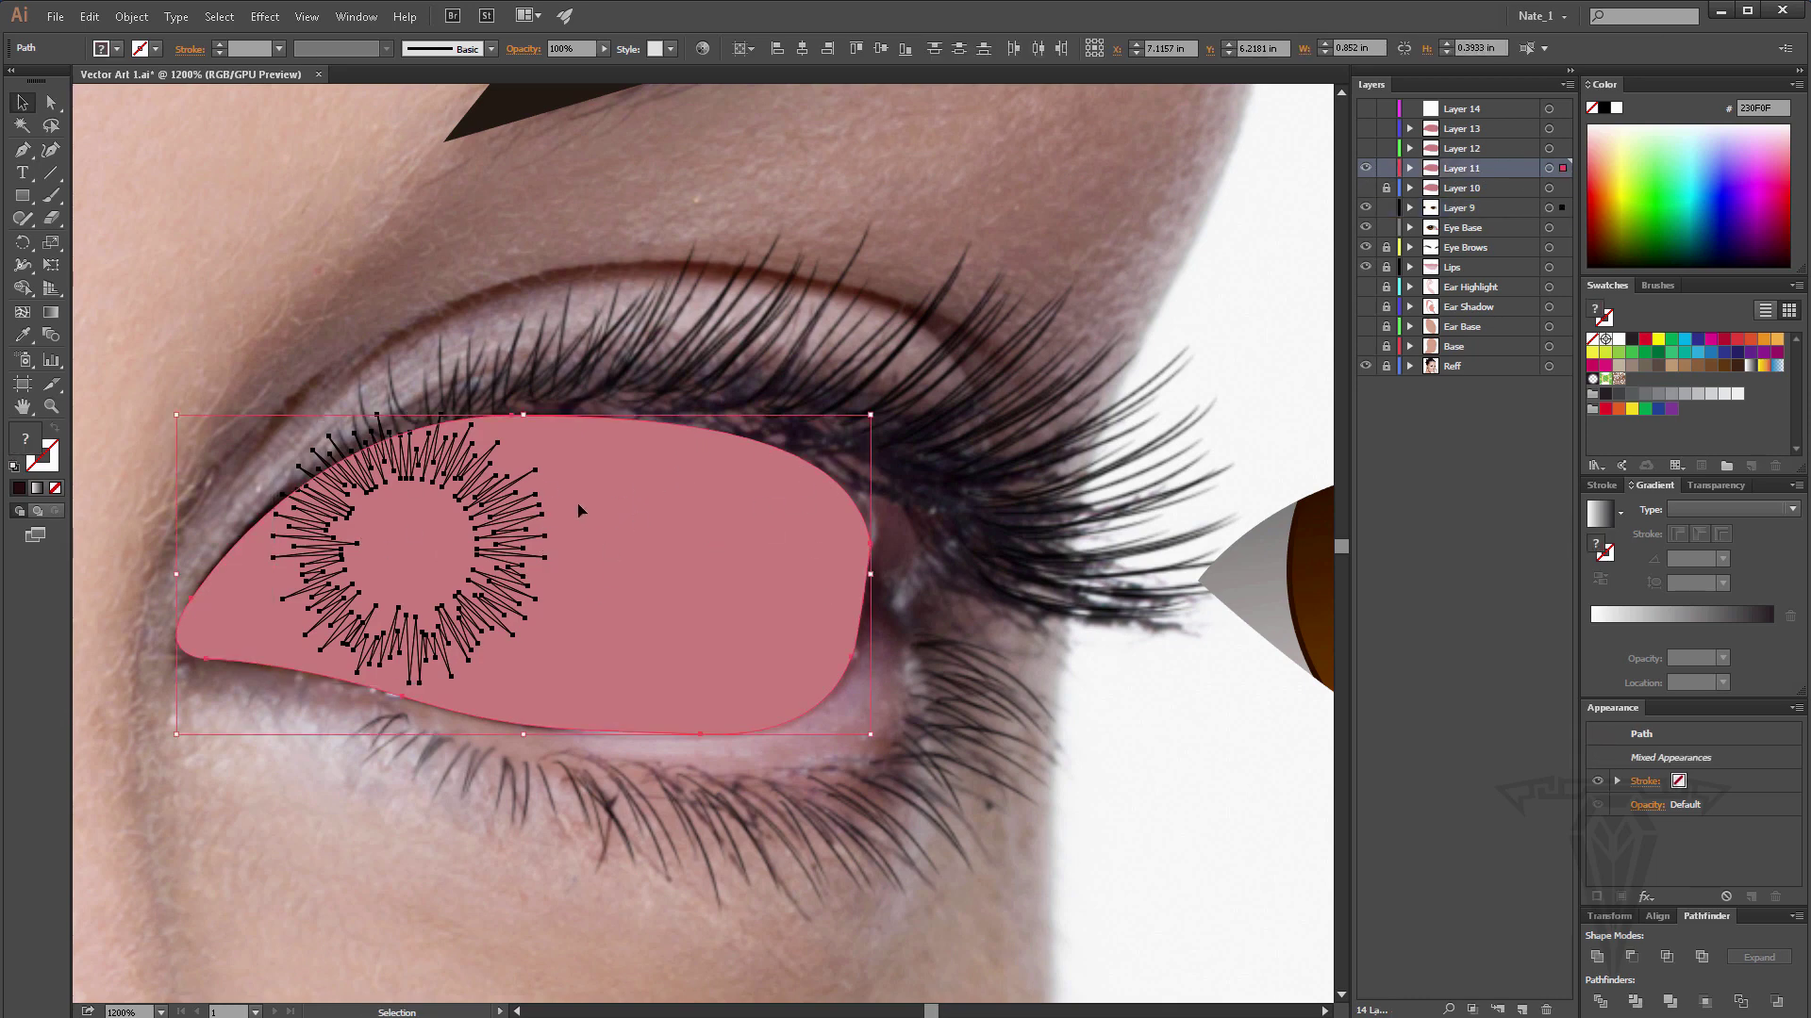
right_click(591, 474)
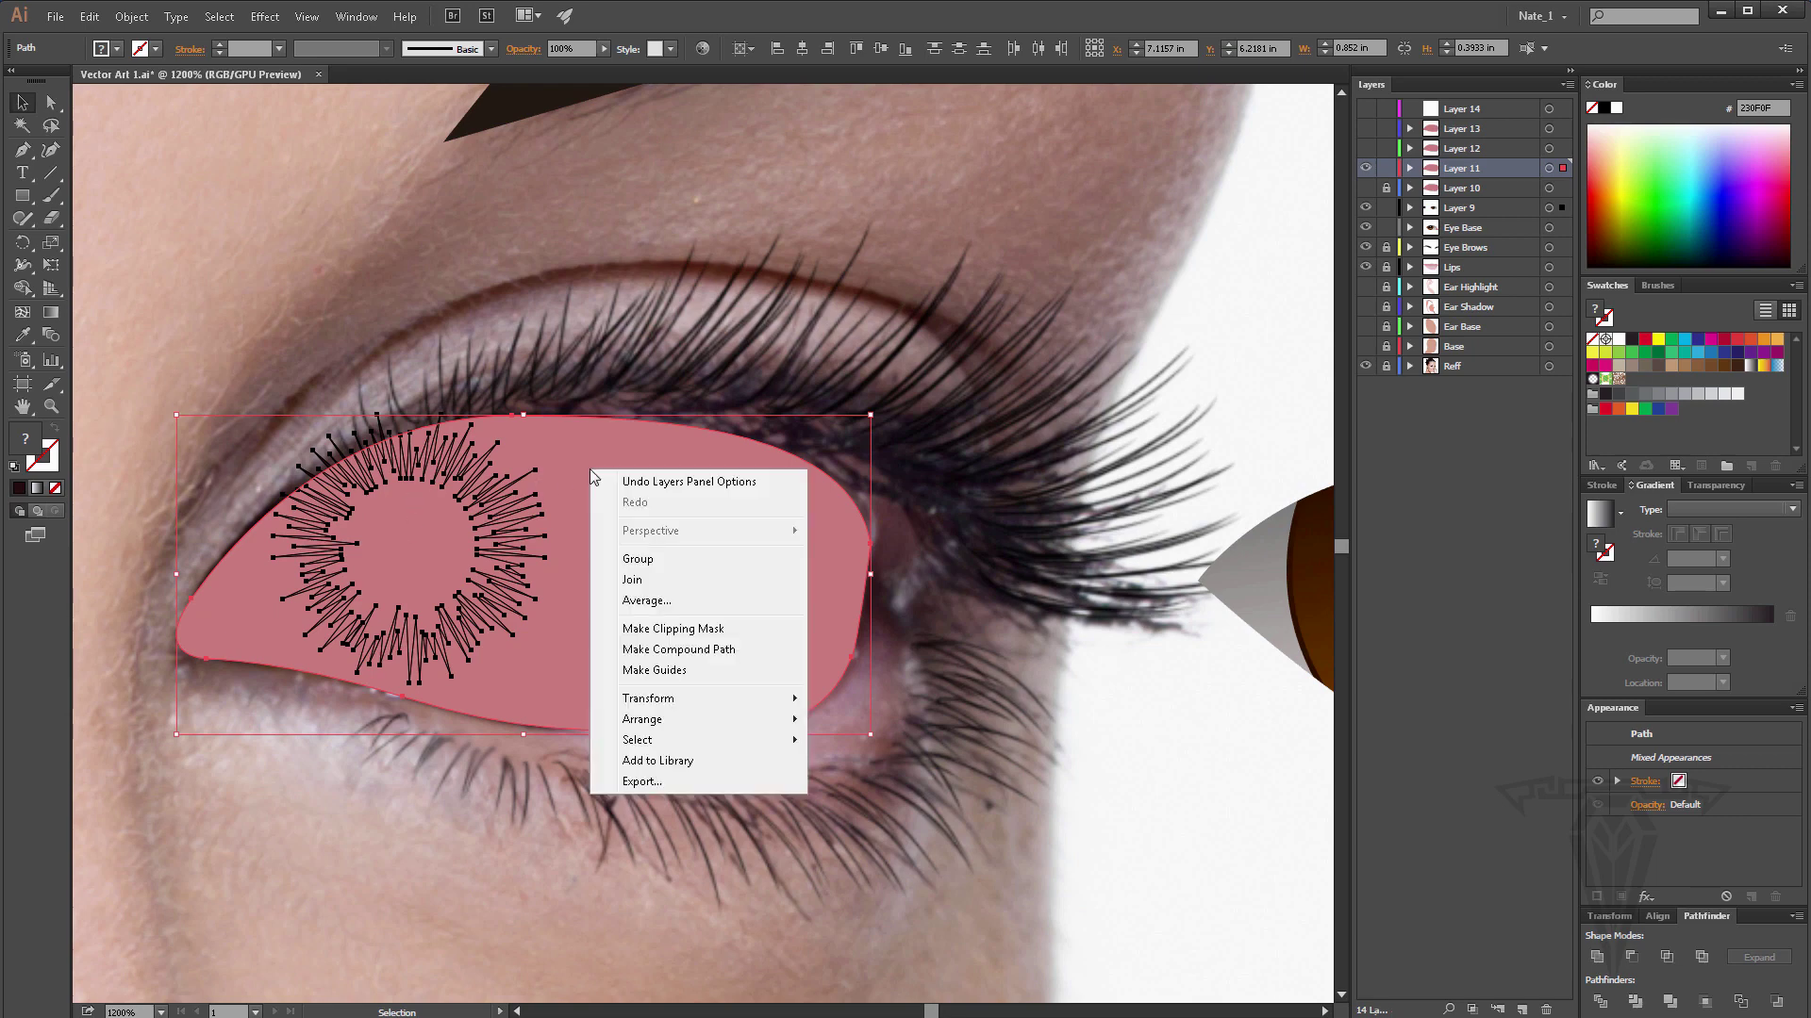
click(660, 636)
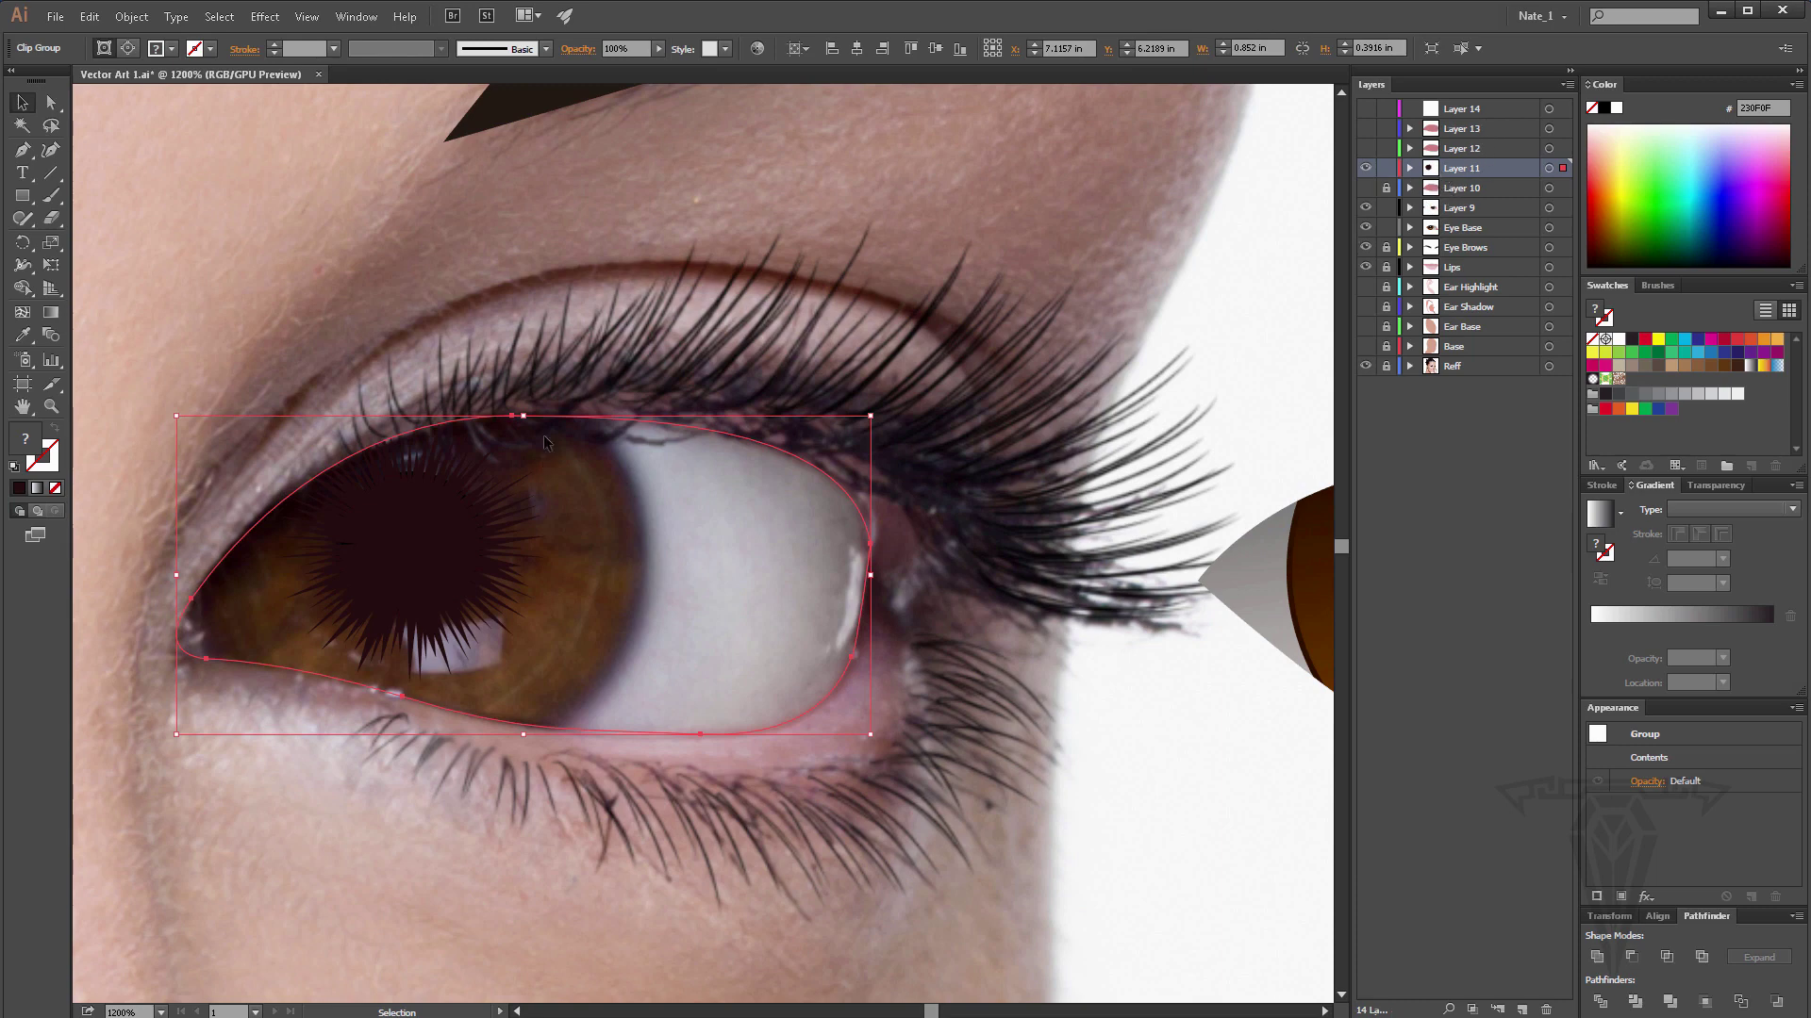
Move the clipped starburst from Layer 11 to Layer 9 and send it to the back, behind the pupil.
right_click(423, 537)
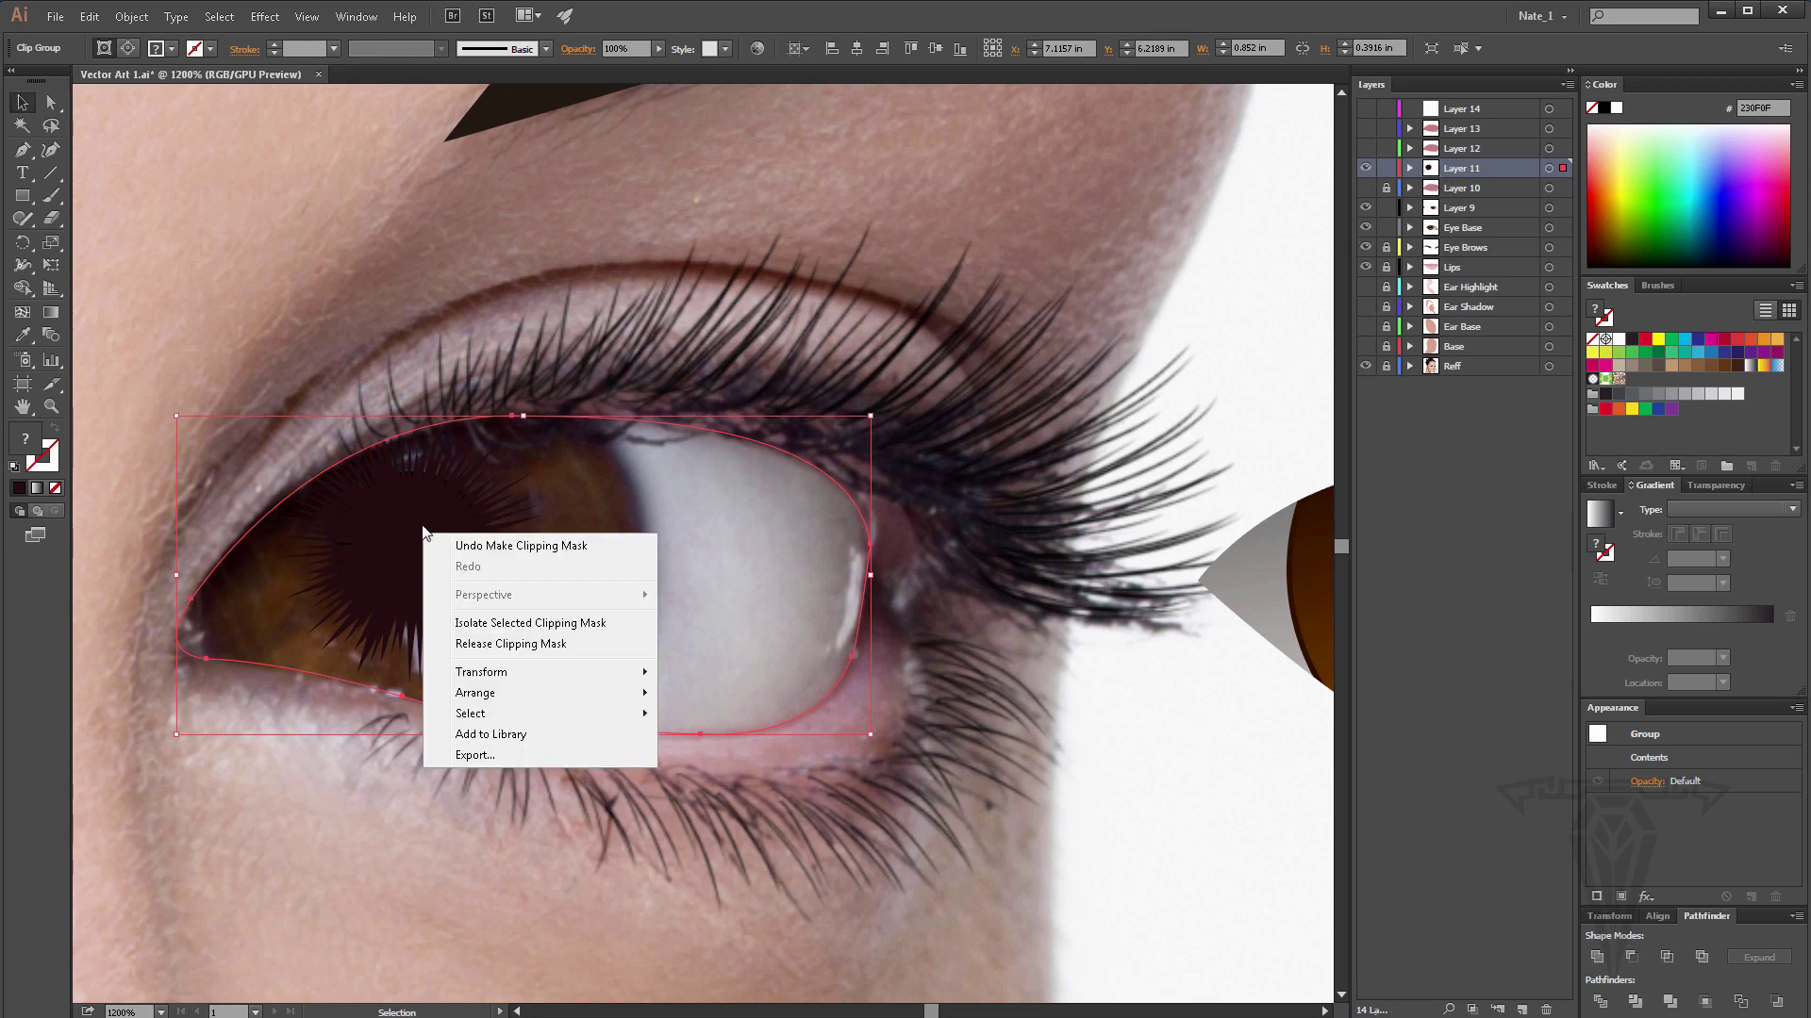
mouse_move(506, 695)
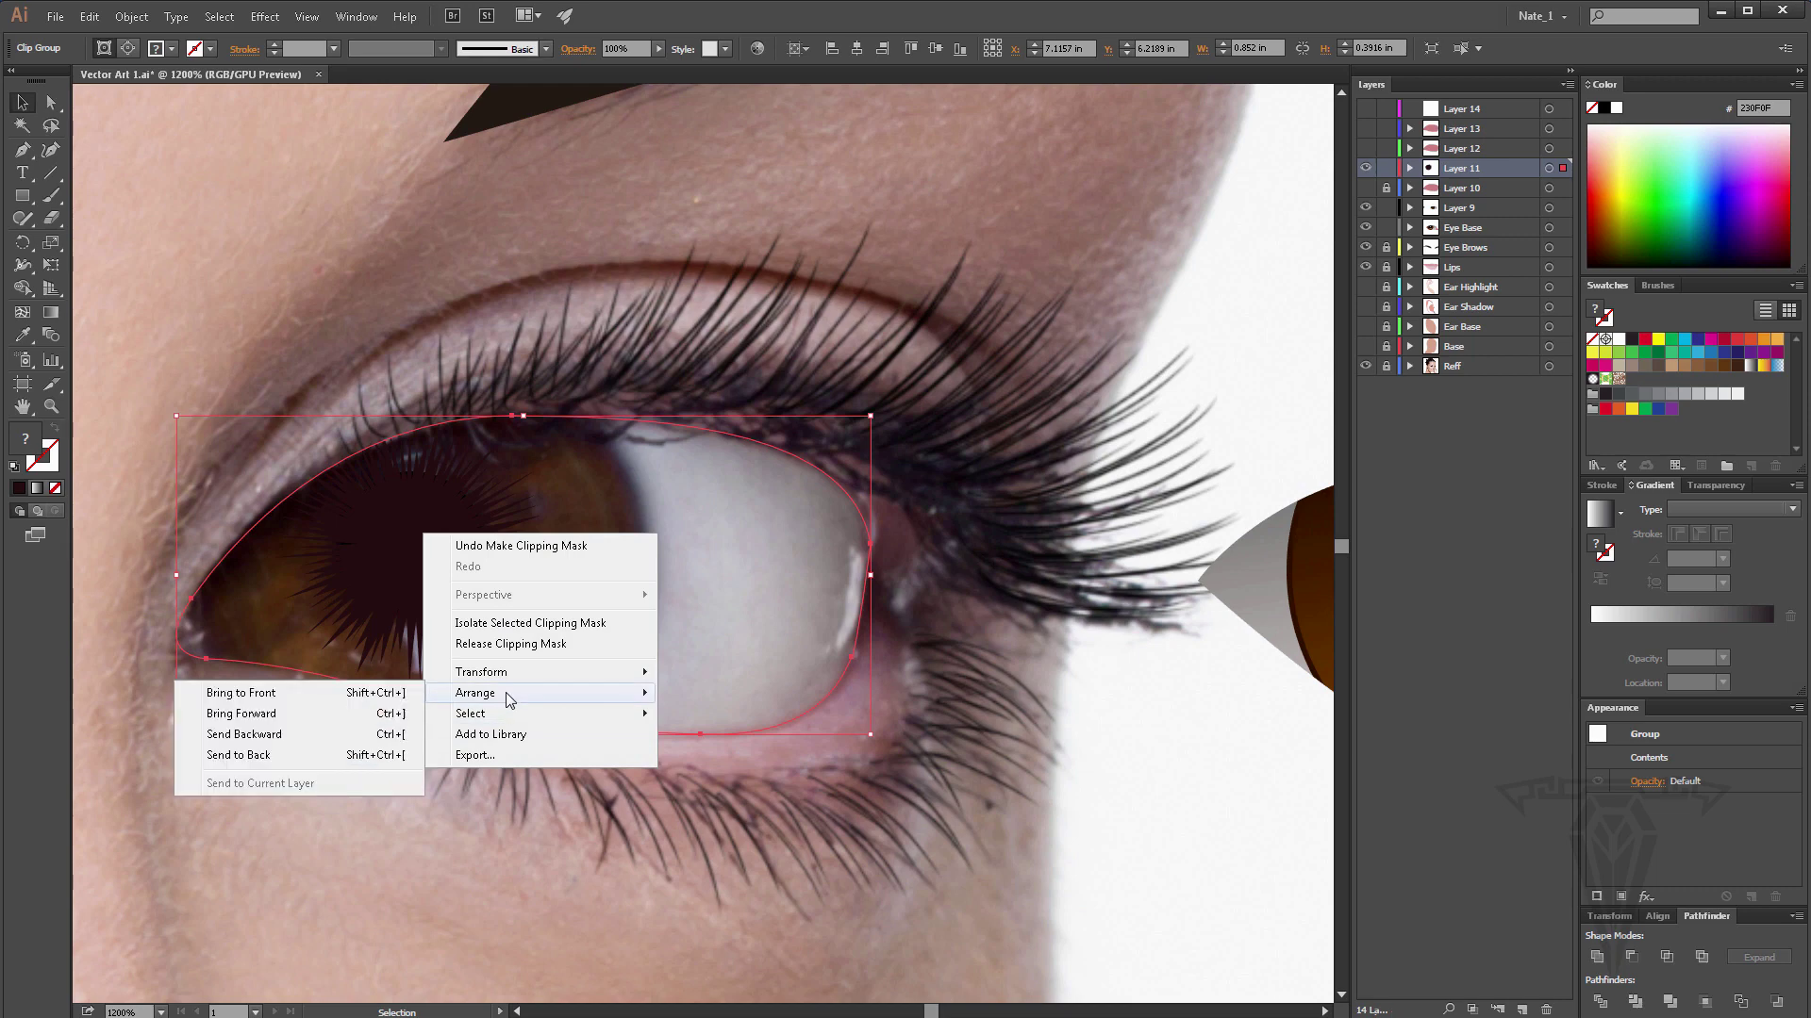
click(264, 755)
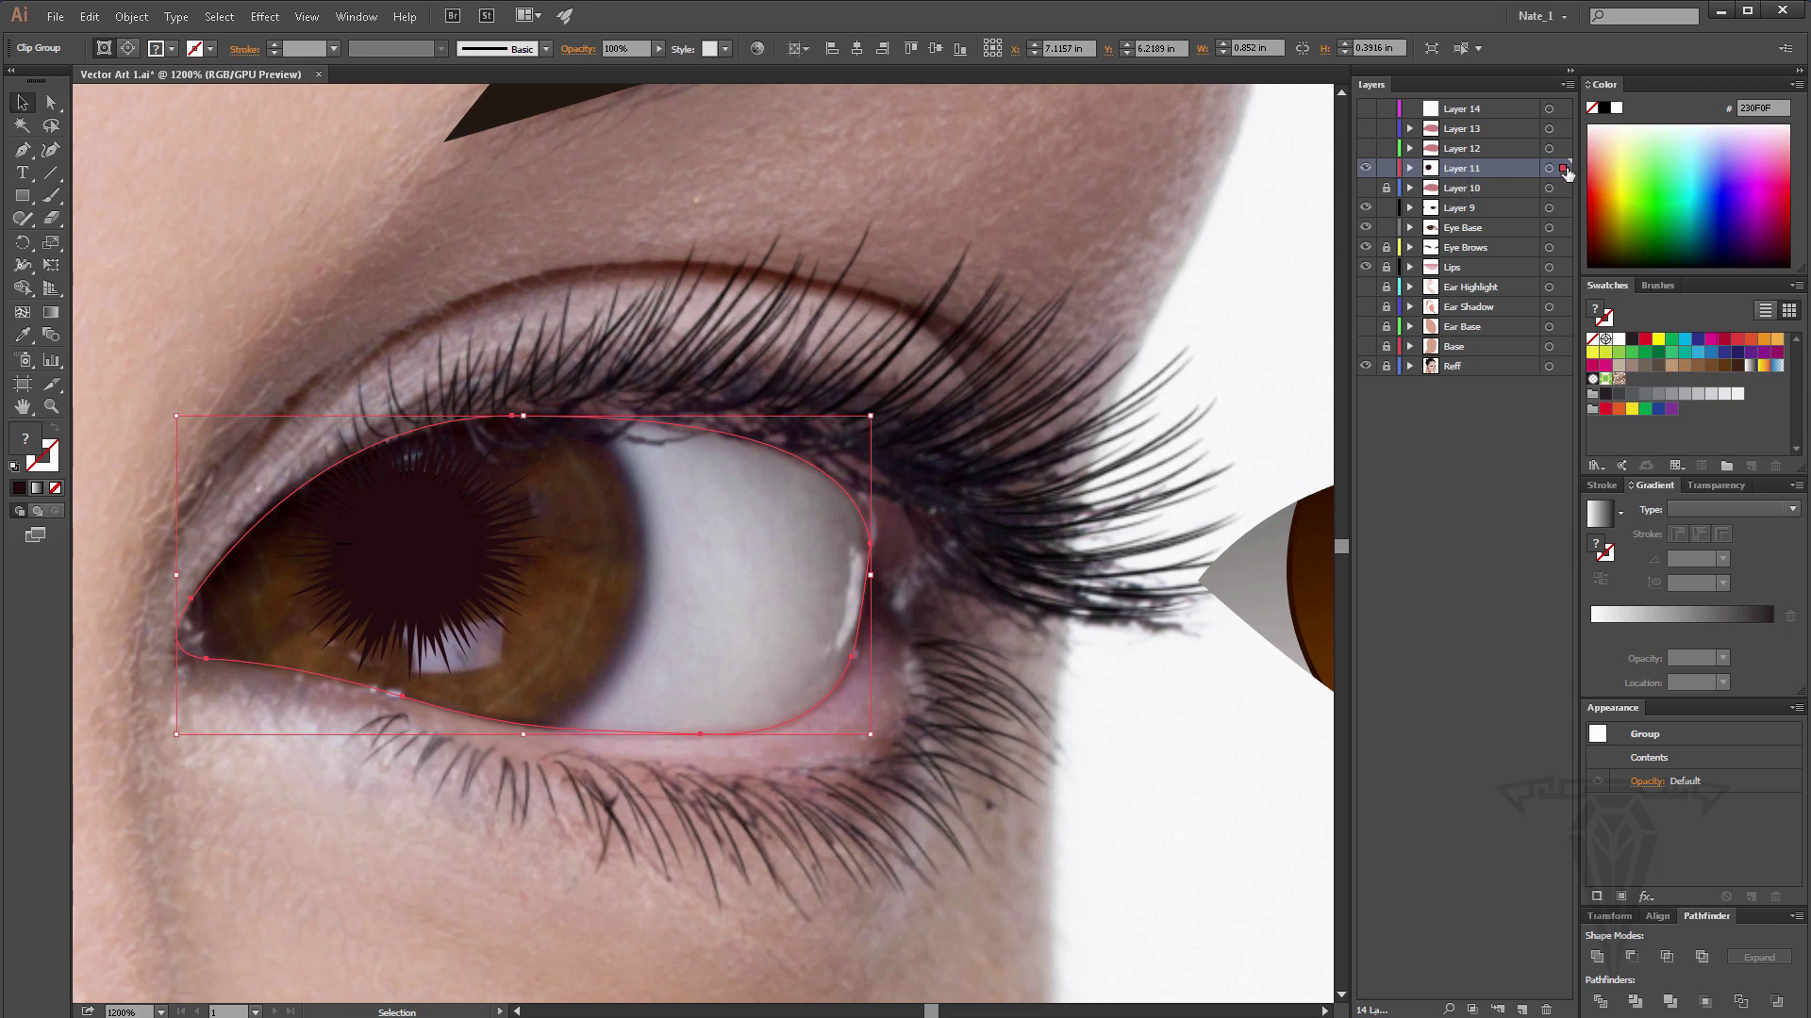
drag(1567, 174, 1562, 215)
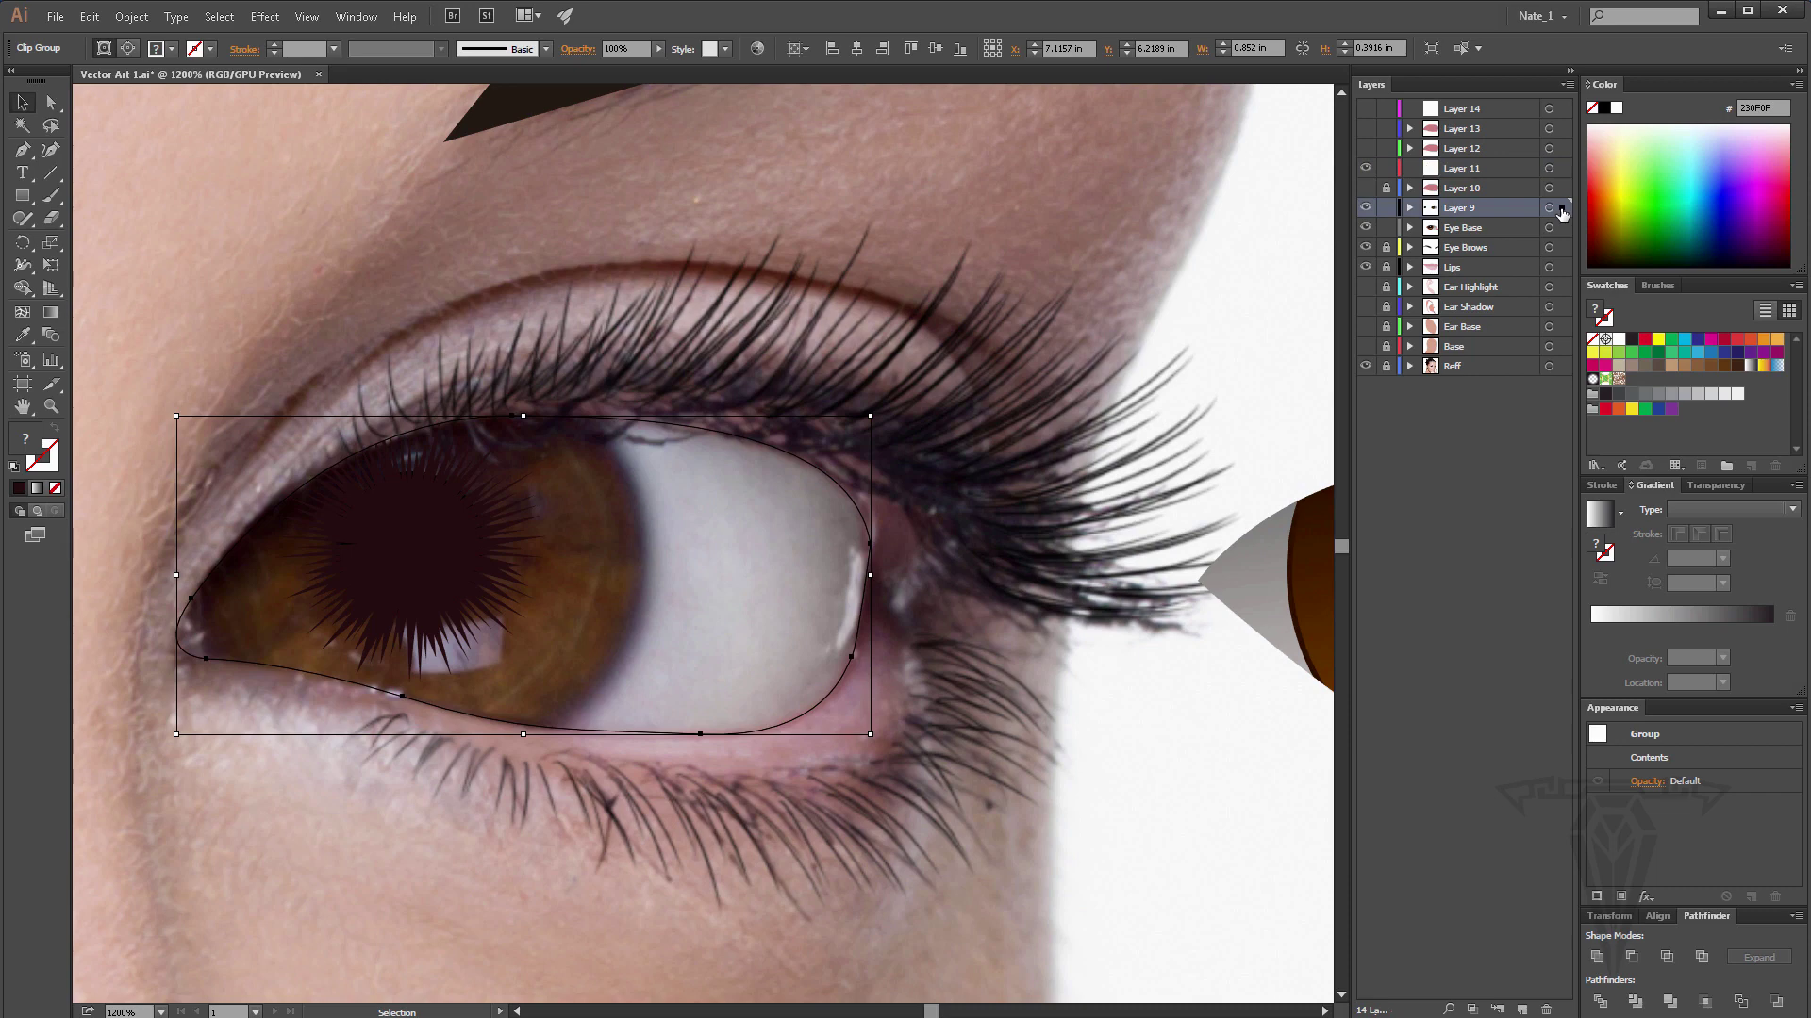
right_click(407, 524)
mouse_move(452, 696)
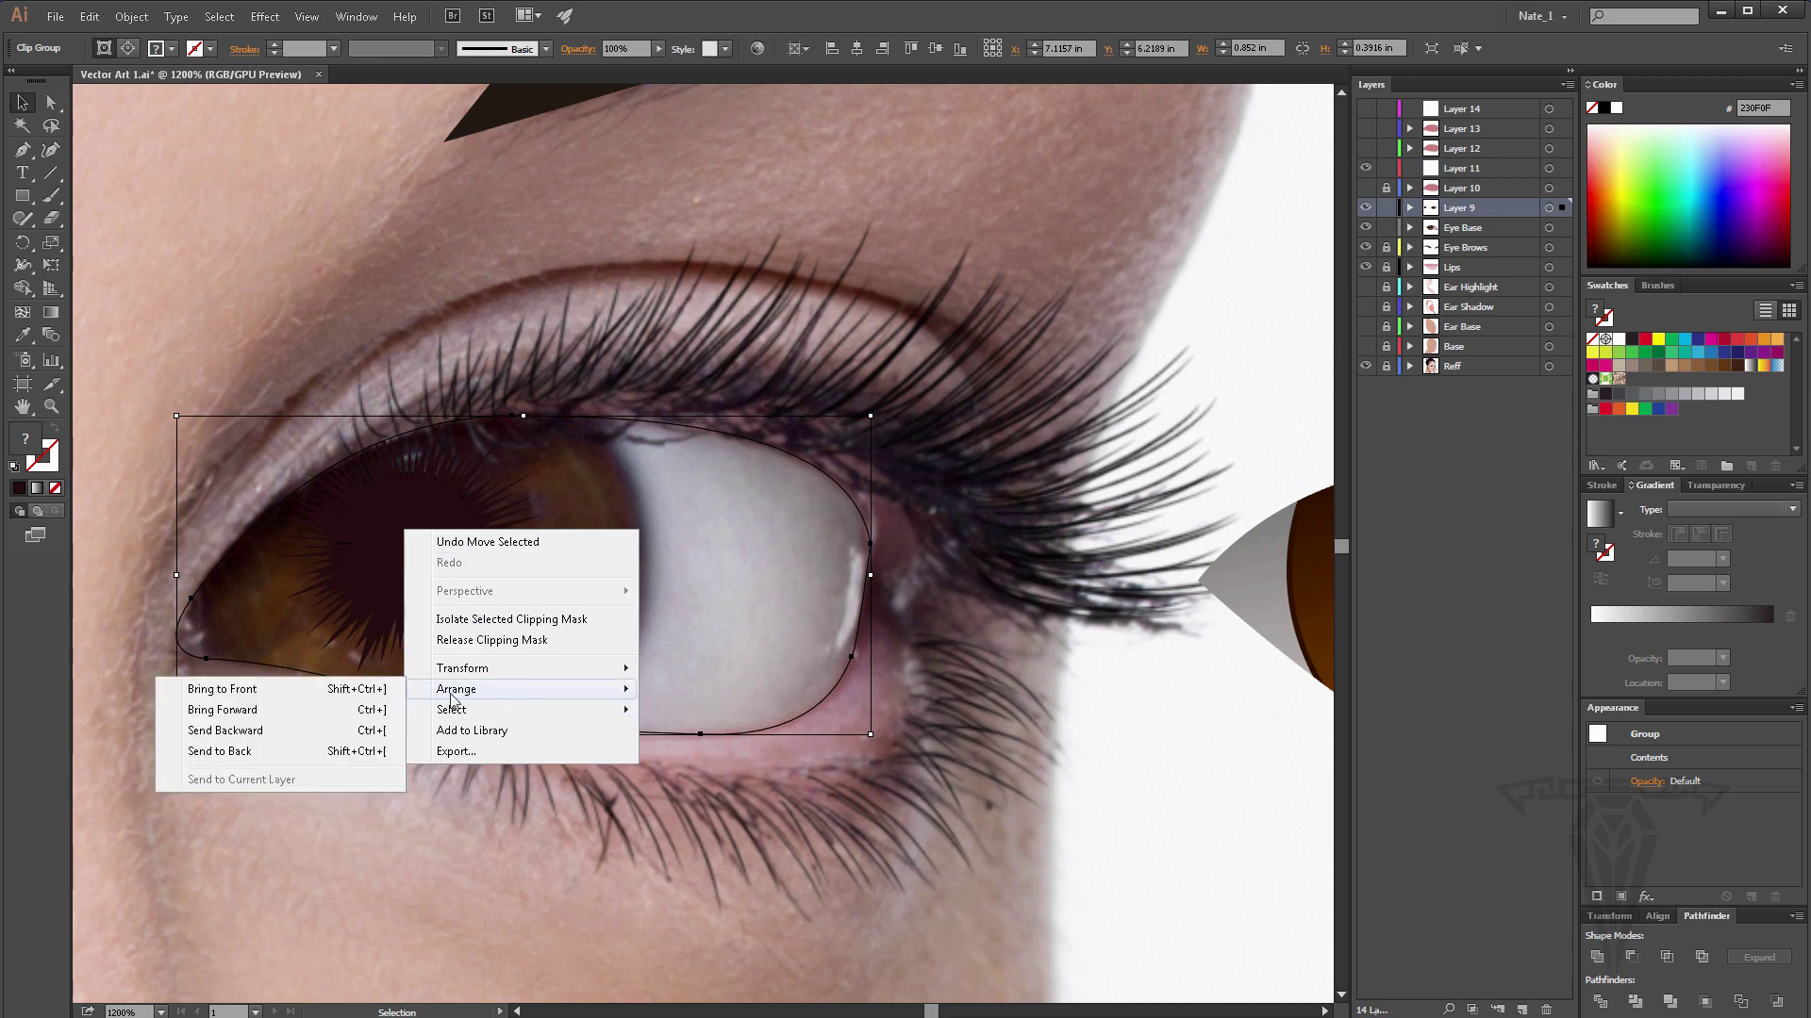
click(283, 751)
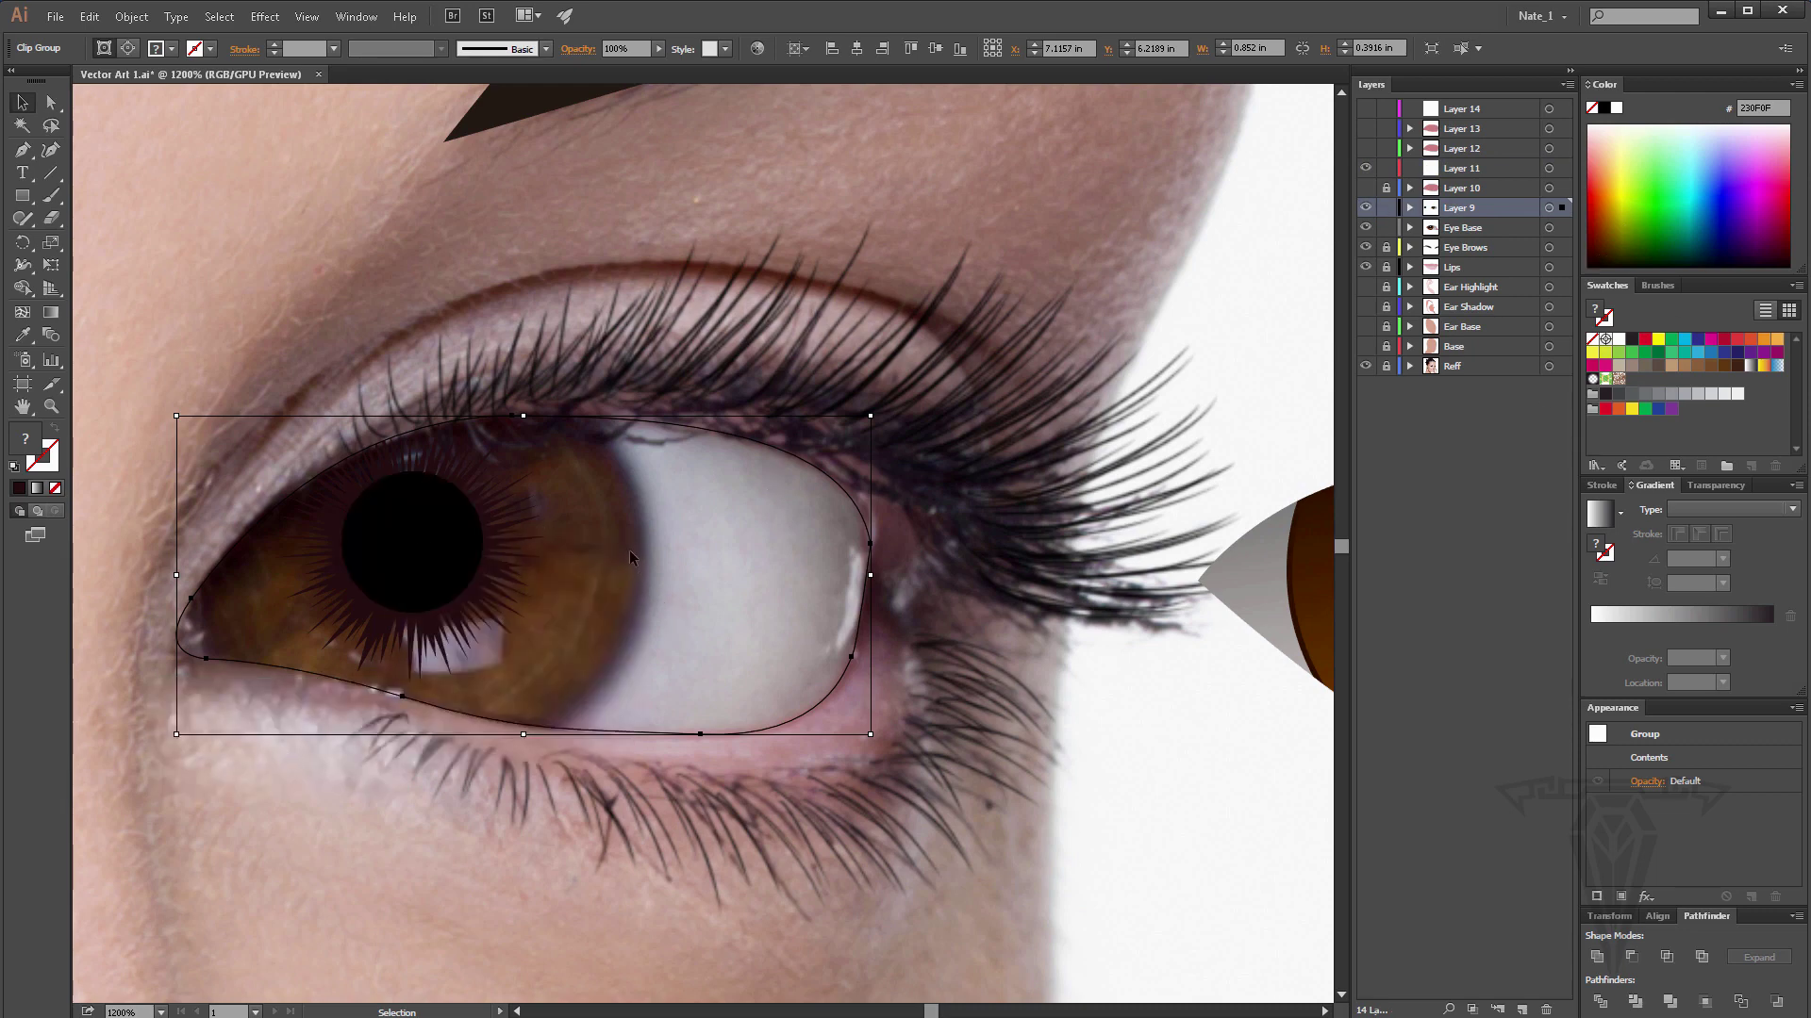
Isolate the starburst's clip group, nudge the starburst into line with the pupil, and exit isolation mode.
key(space)
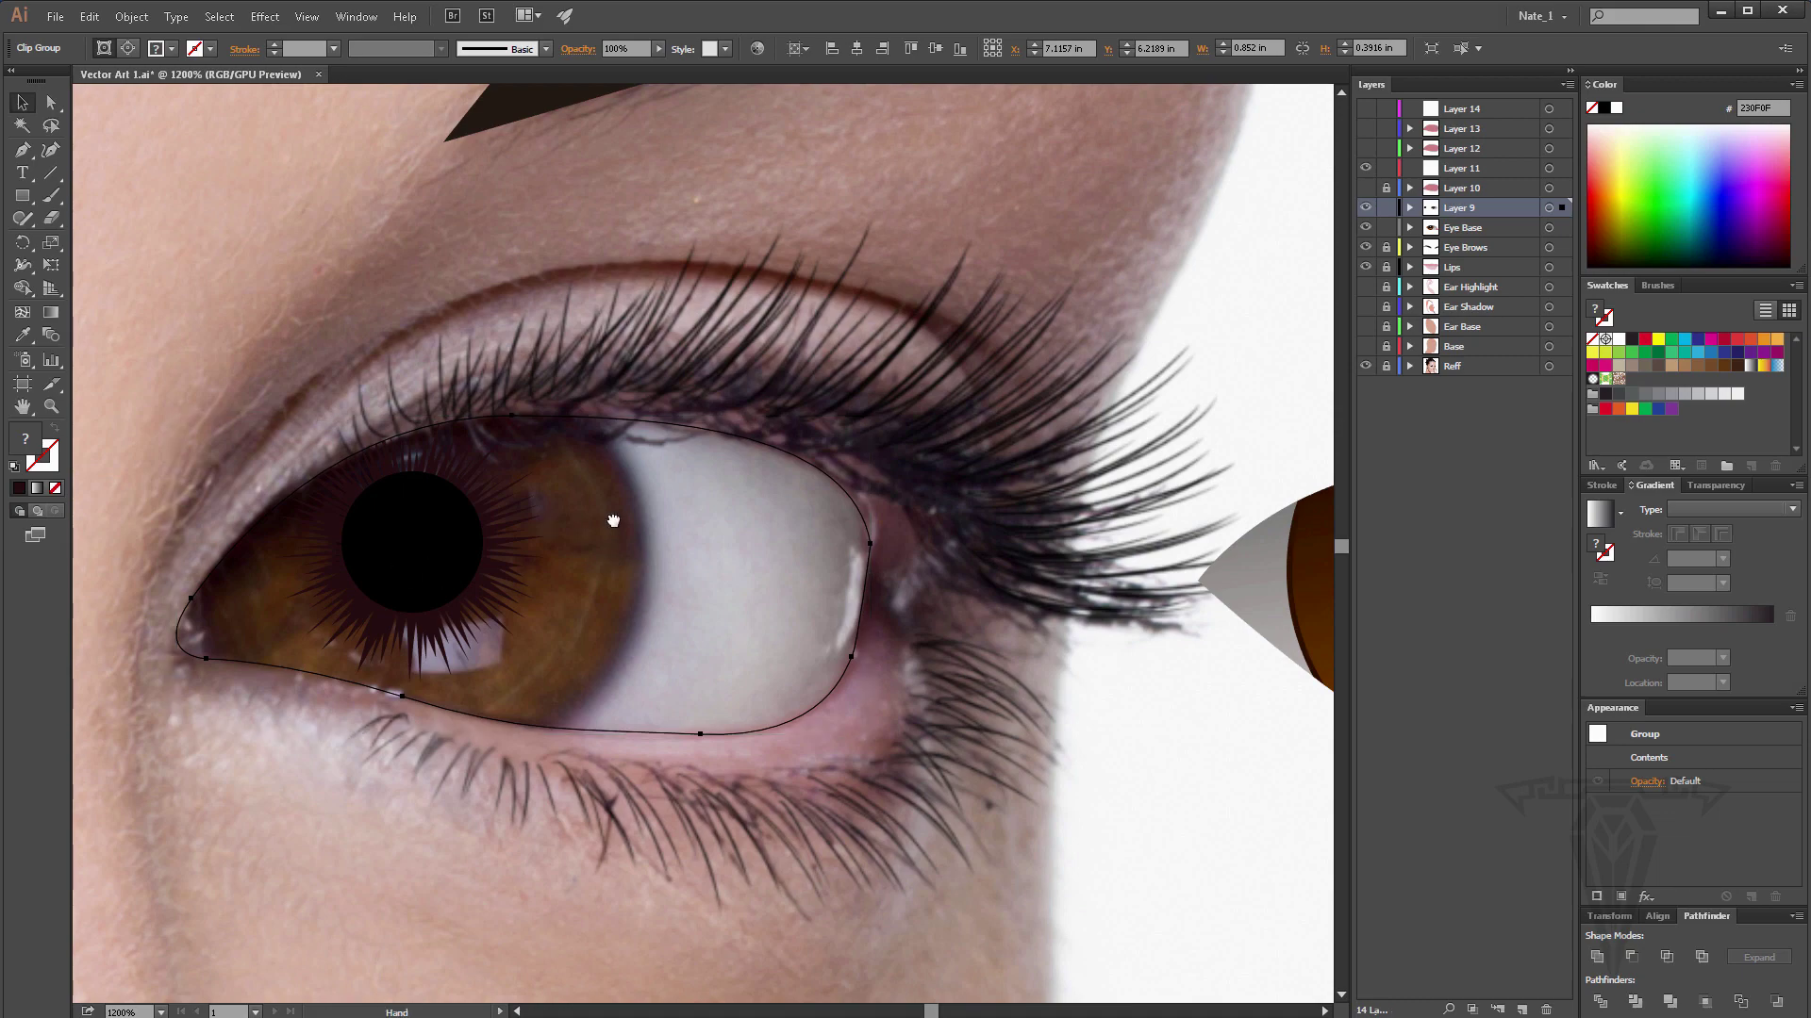
drag(613, 521, 579, 520)
double_click(342, 630)
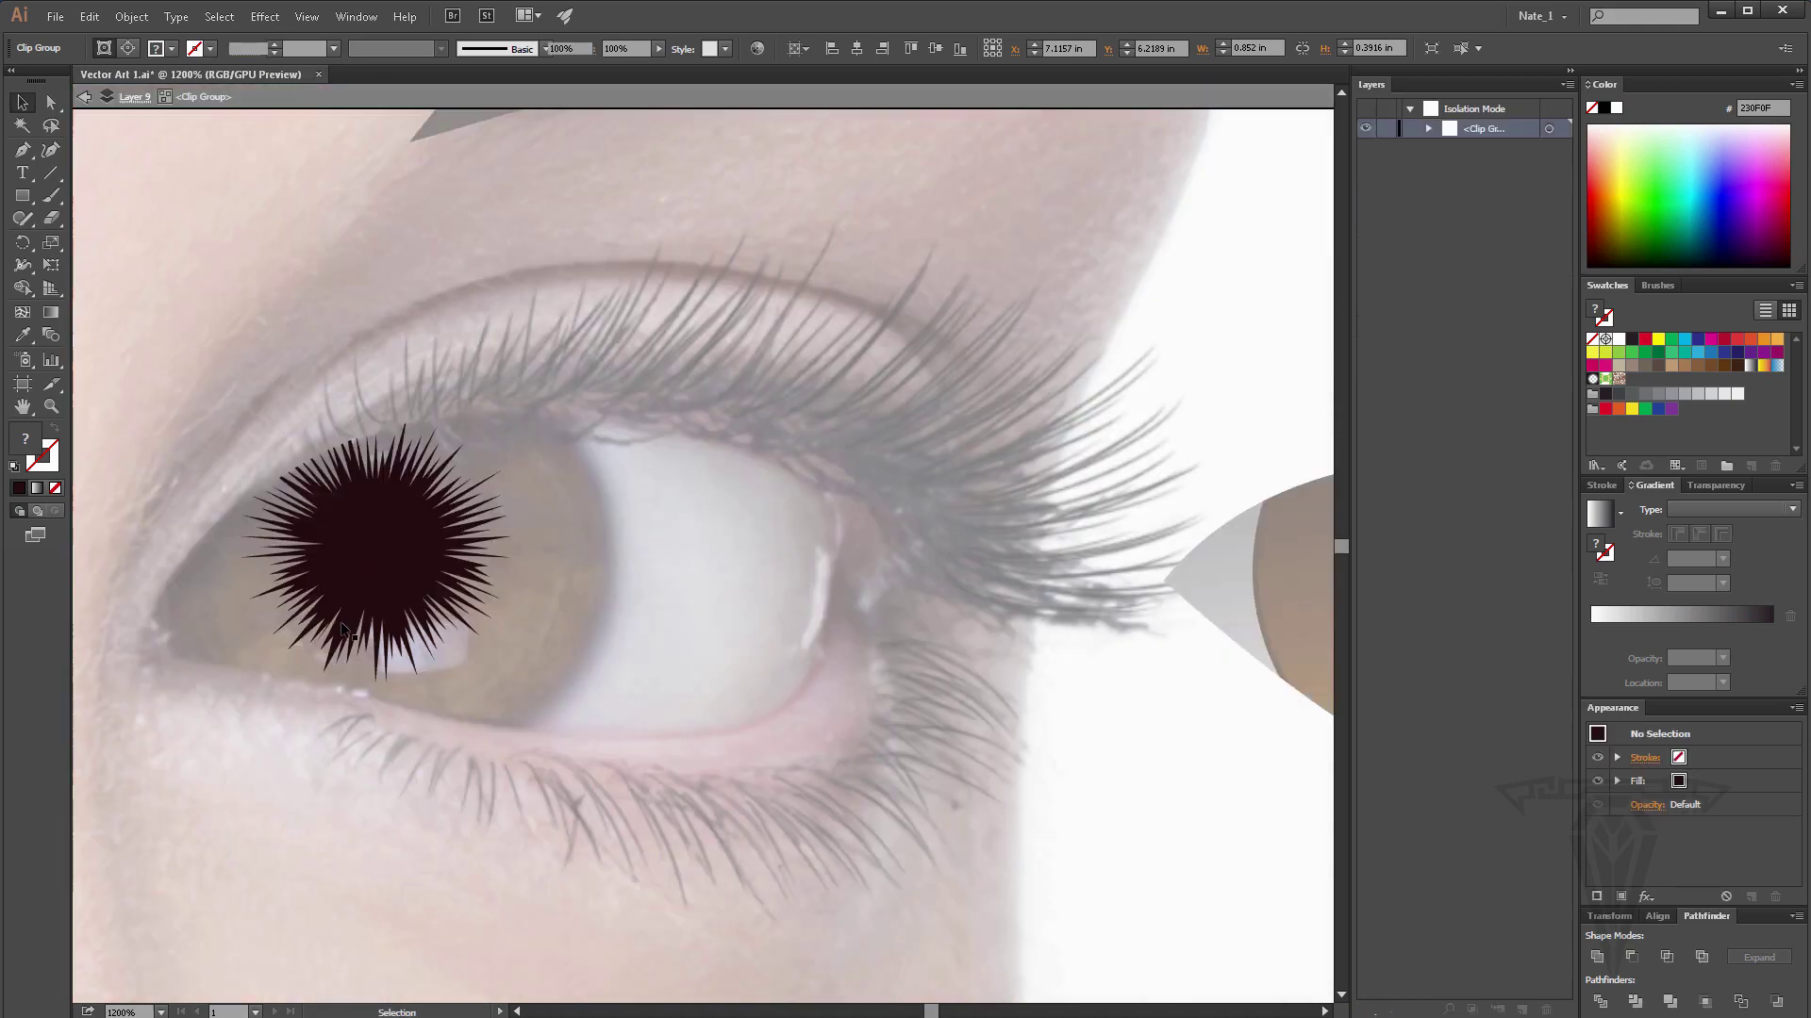
click(394, 565)
key(Right)
key(Up)
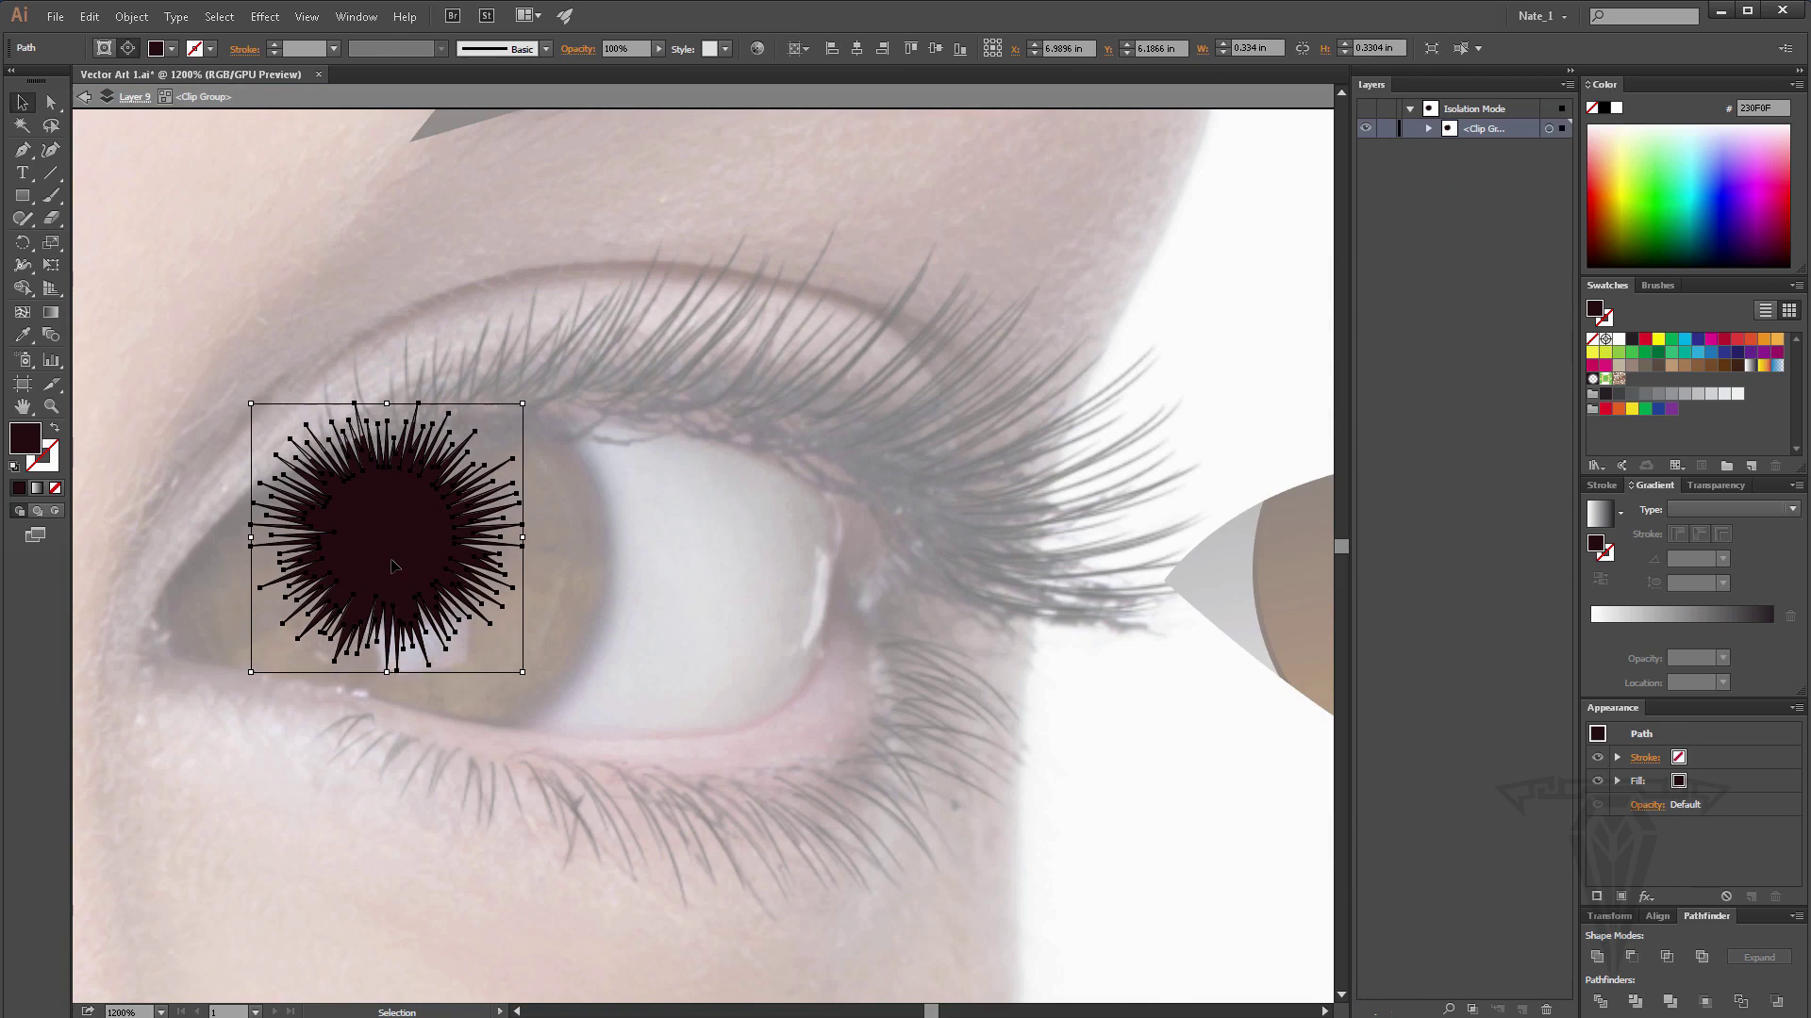
key(Down)
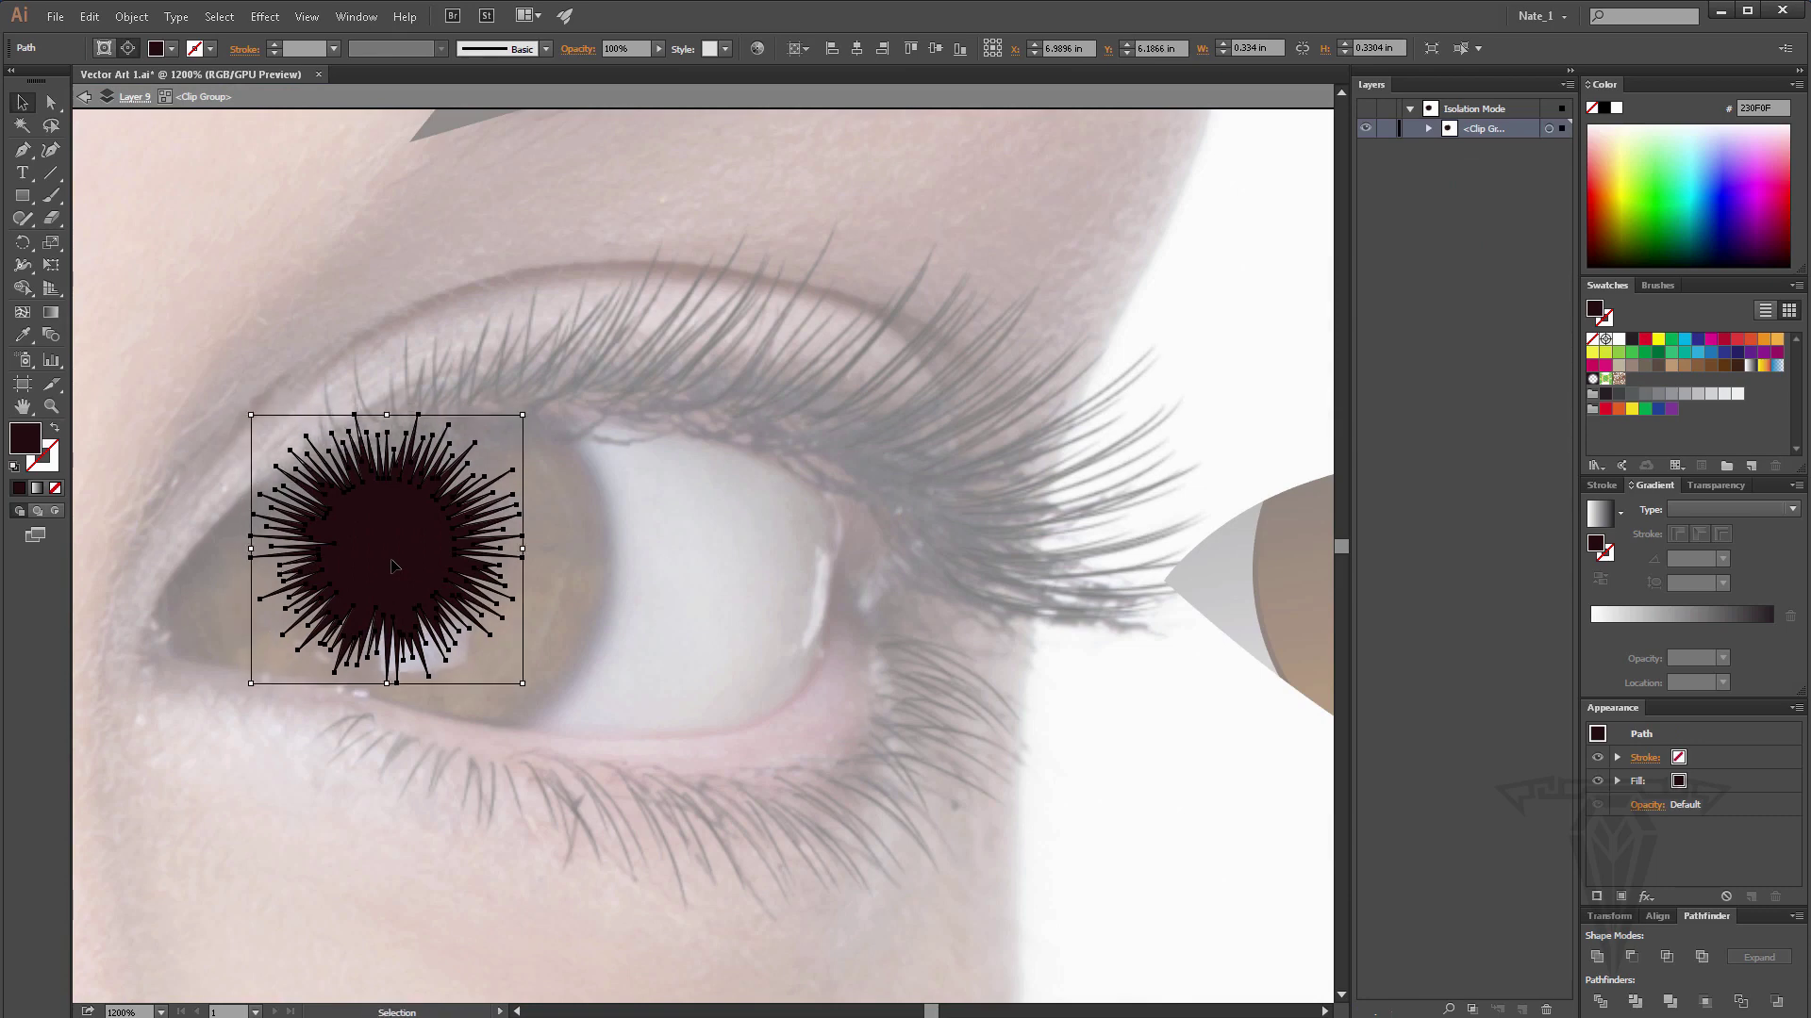
key(Left)
drag(397, 553, 397, 553)
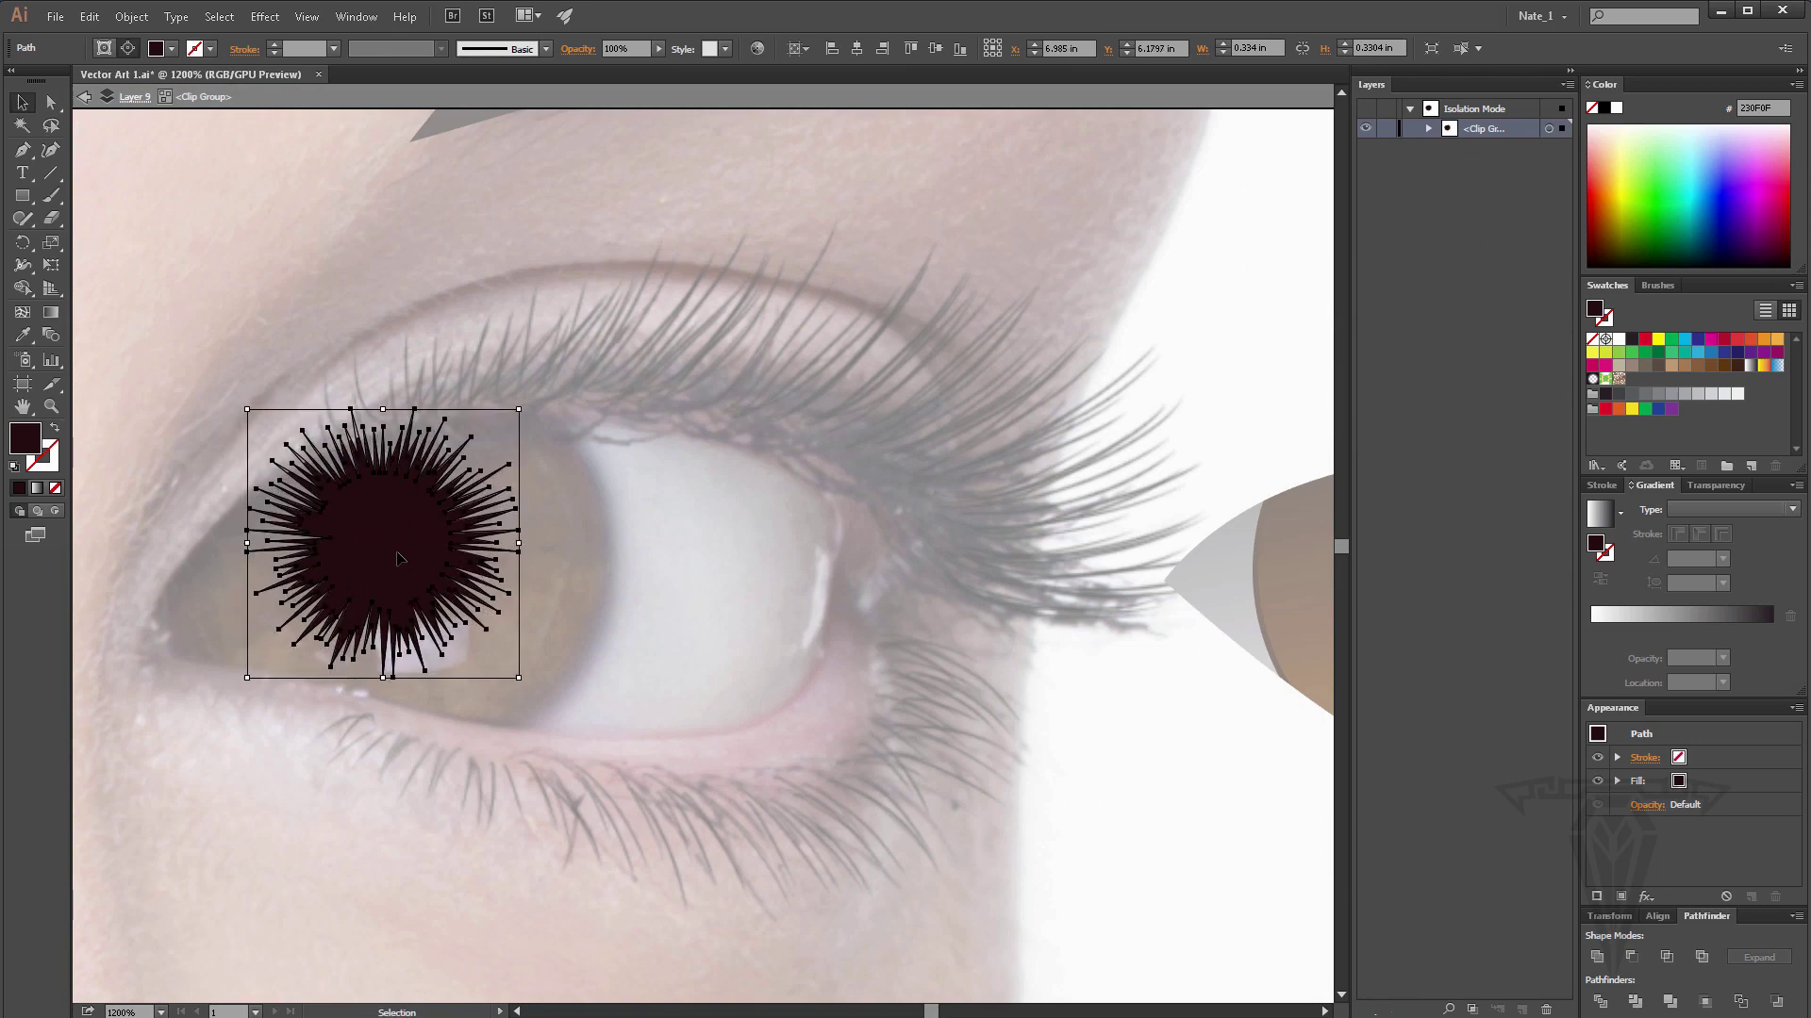
click(85, 99)
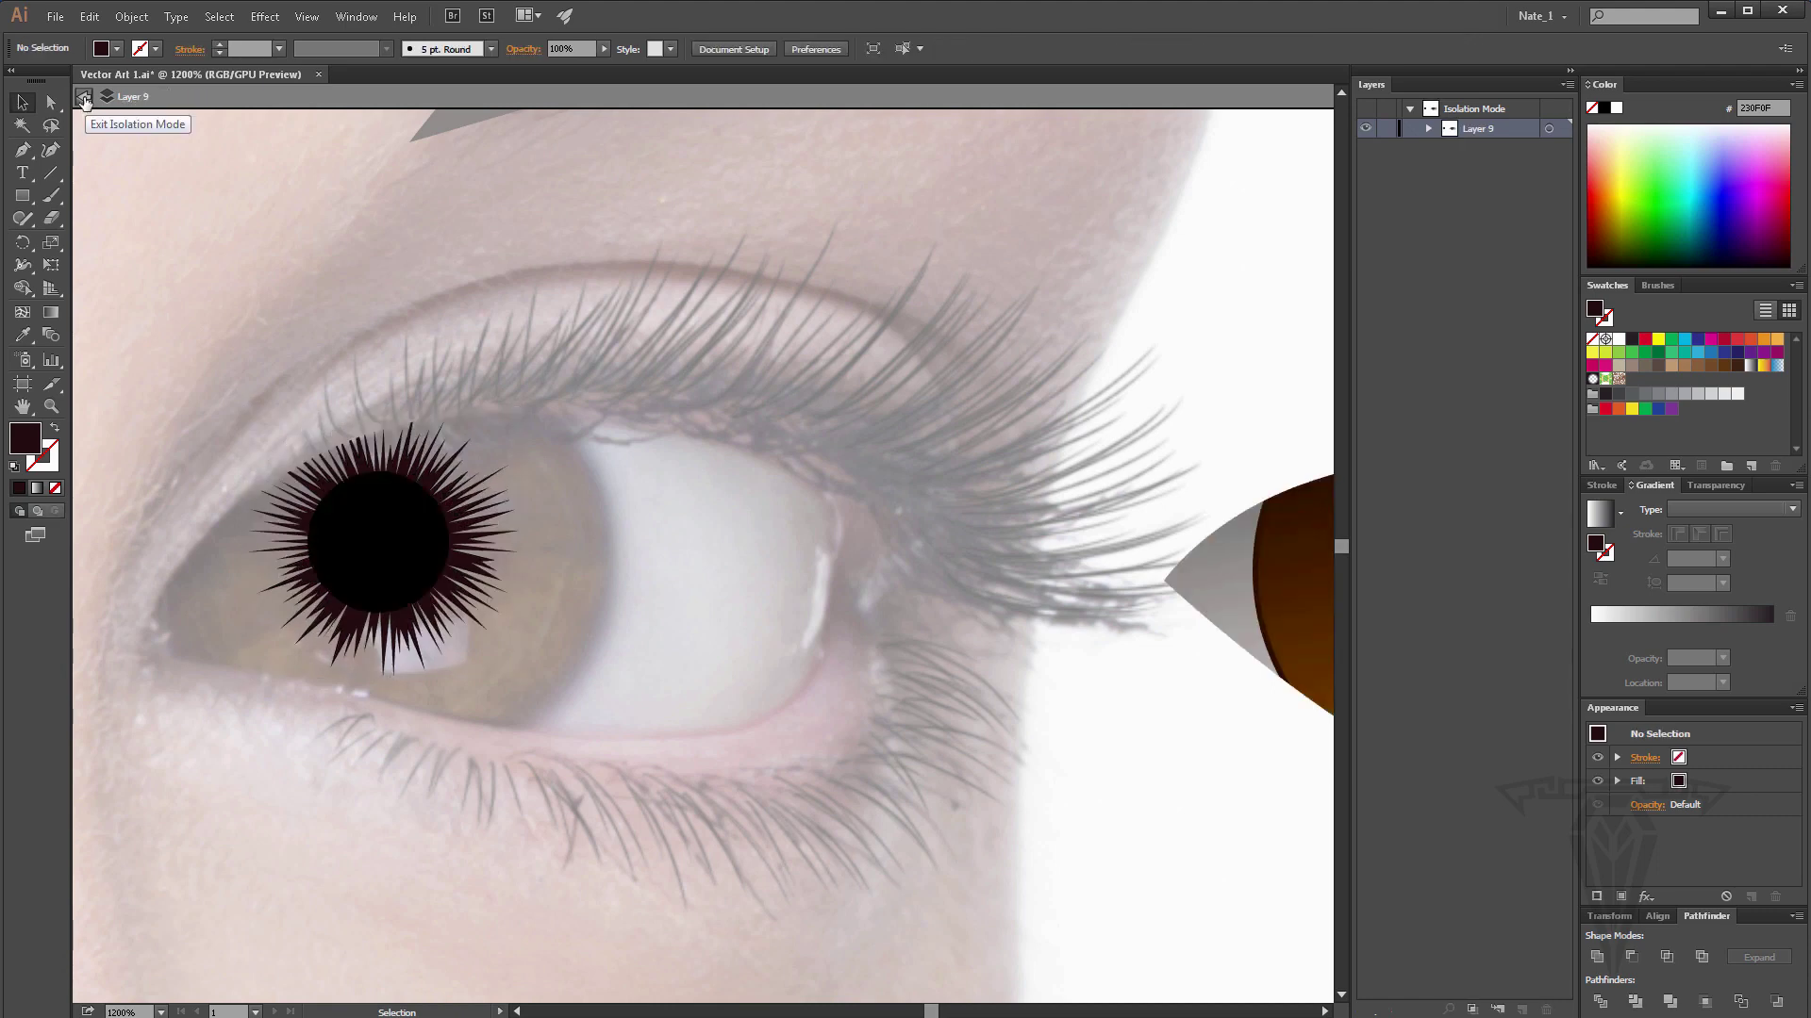
click(84, 99)
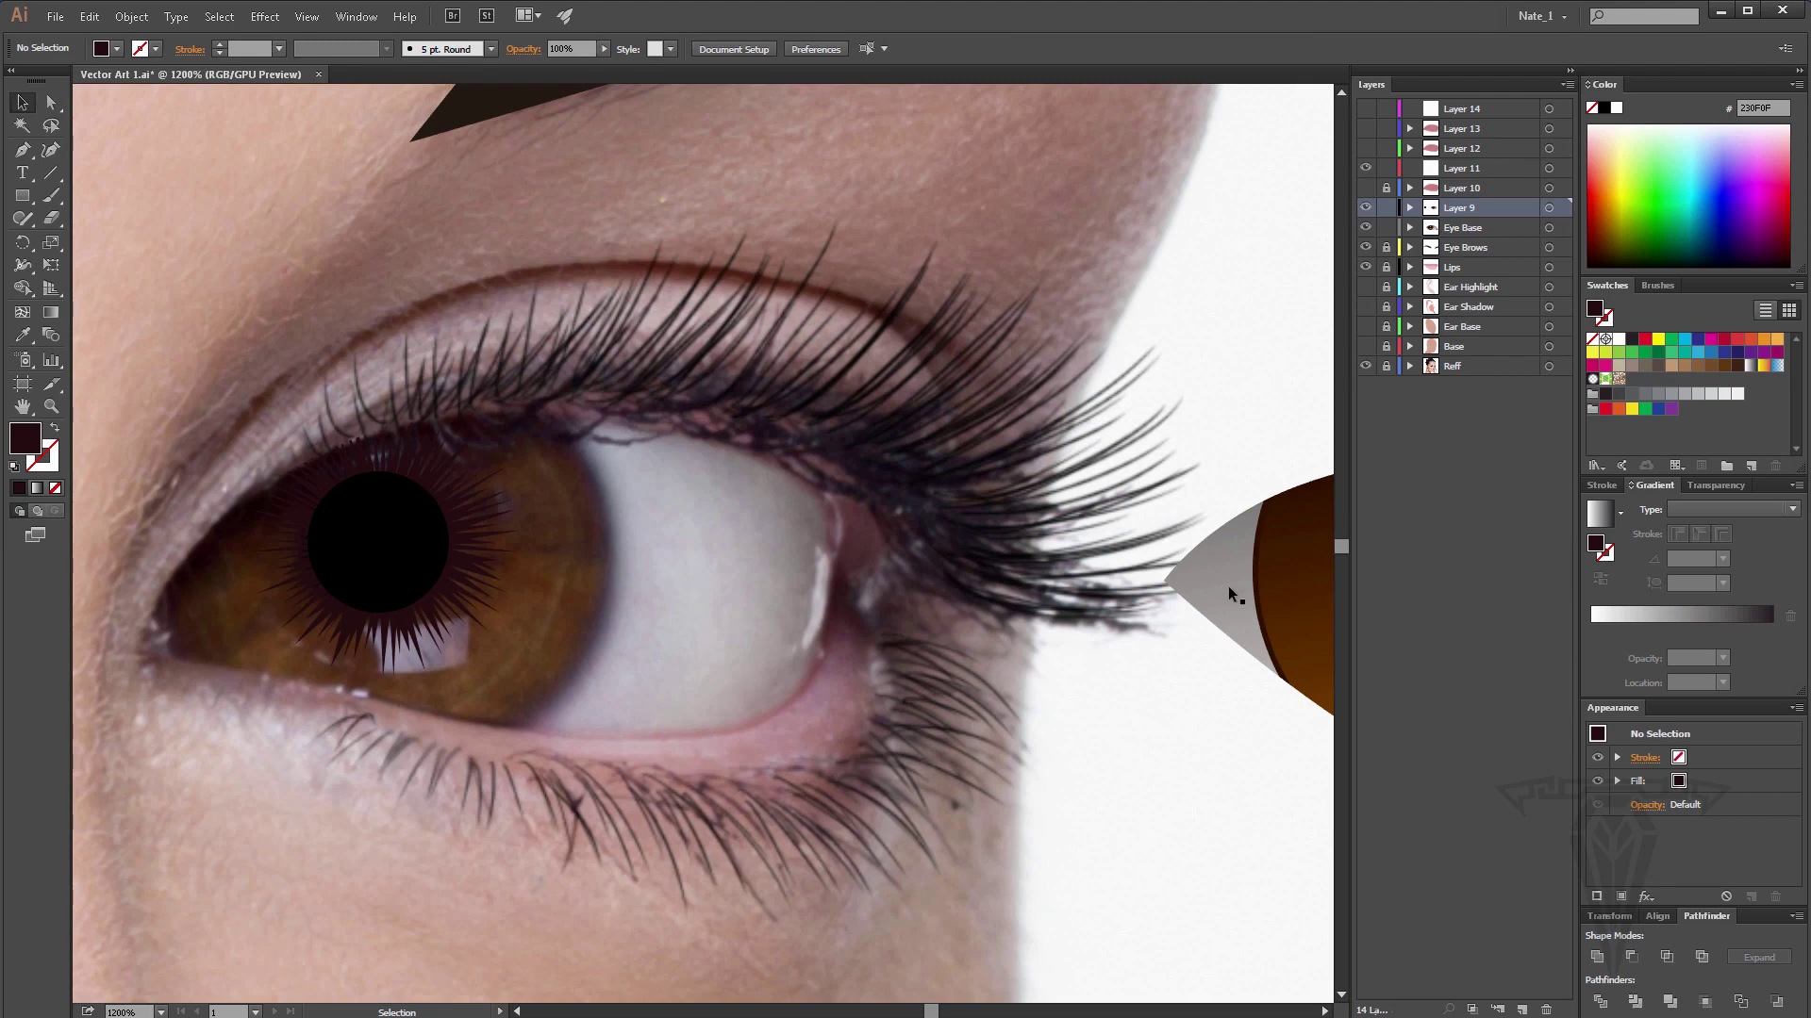
Bring the copied eye's clipped brown iris beside the reference eye, release its clipping mask and delete the leftover mask path.
click(1297, 566)
drag(1298, 566, 882, 608)
right_click(933, 646)
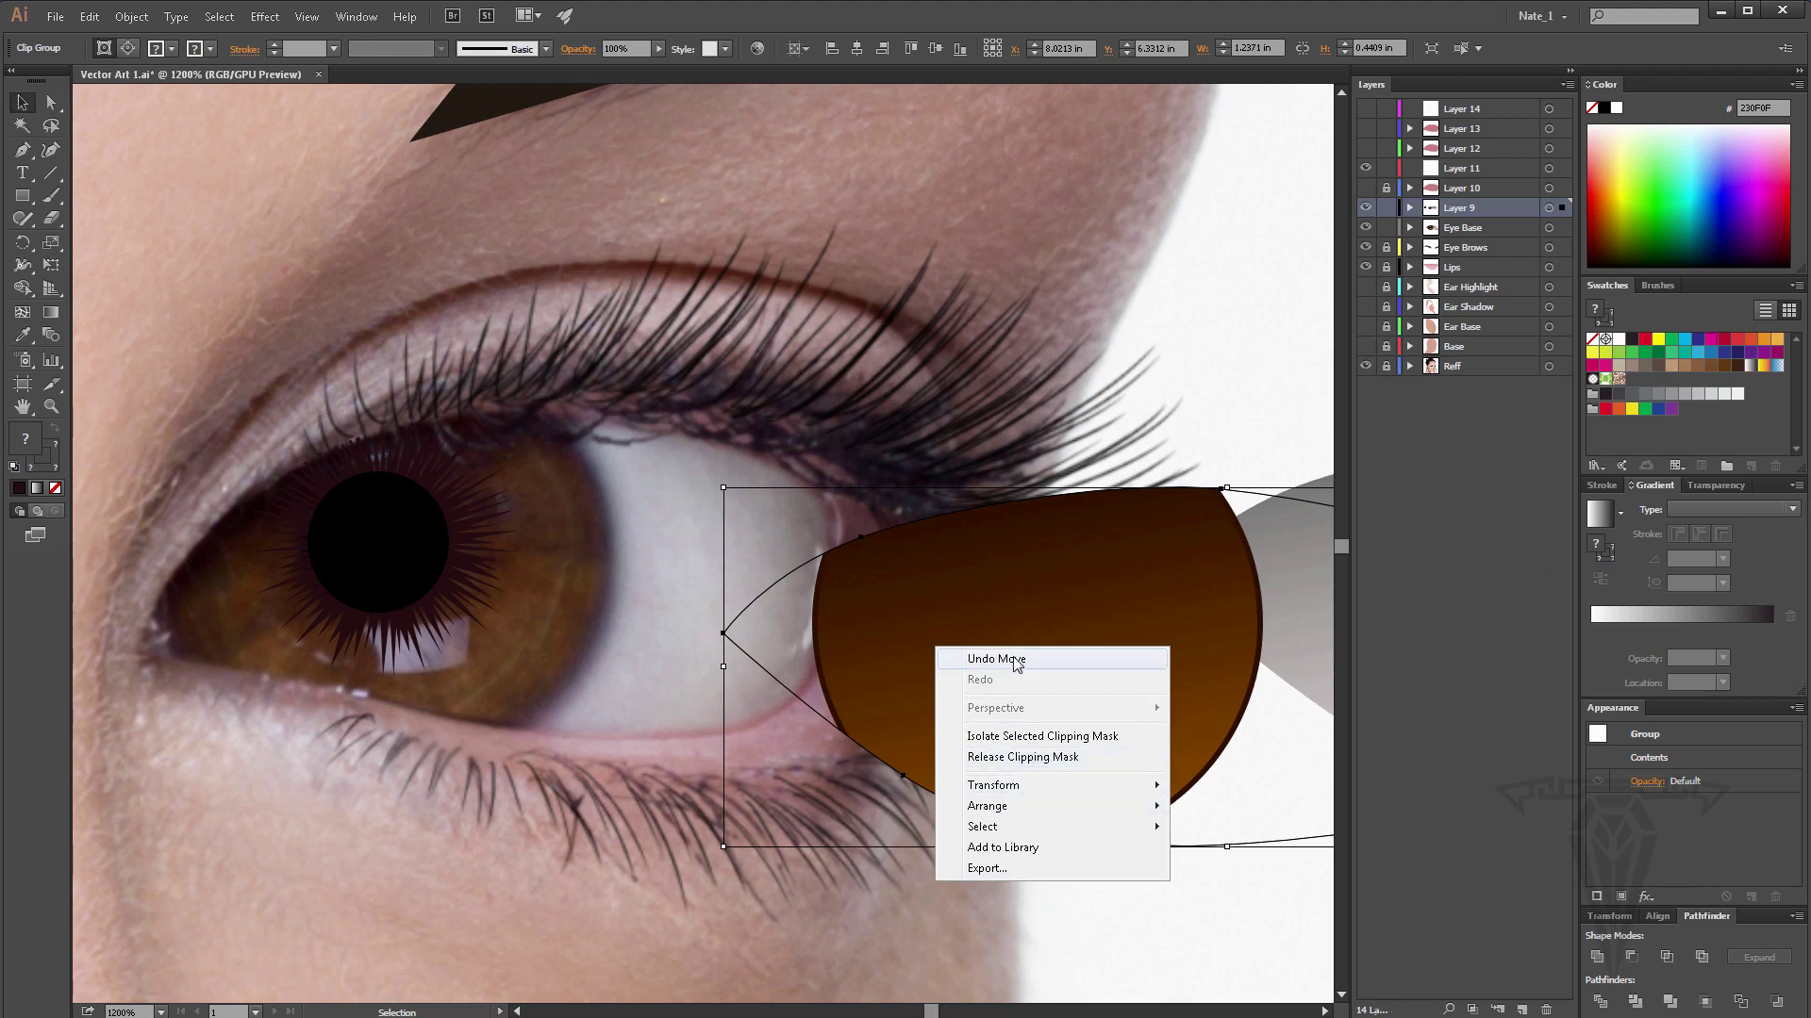
click(94, 14)
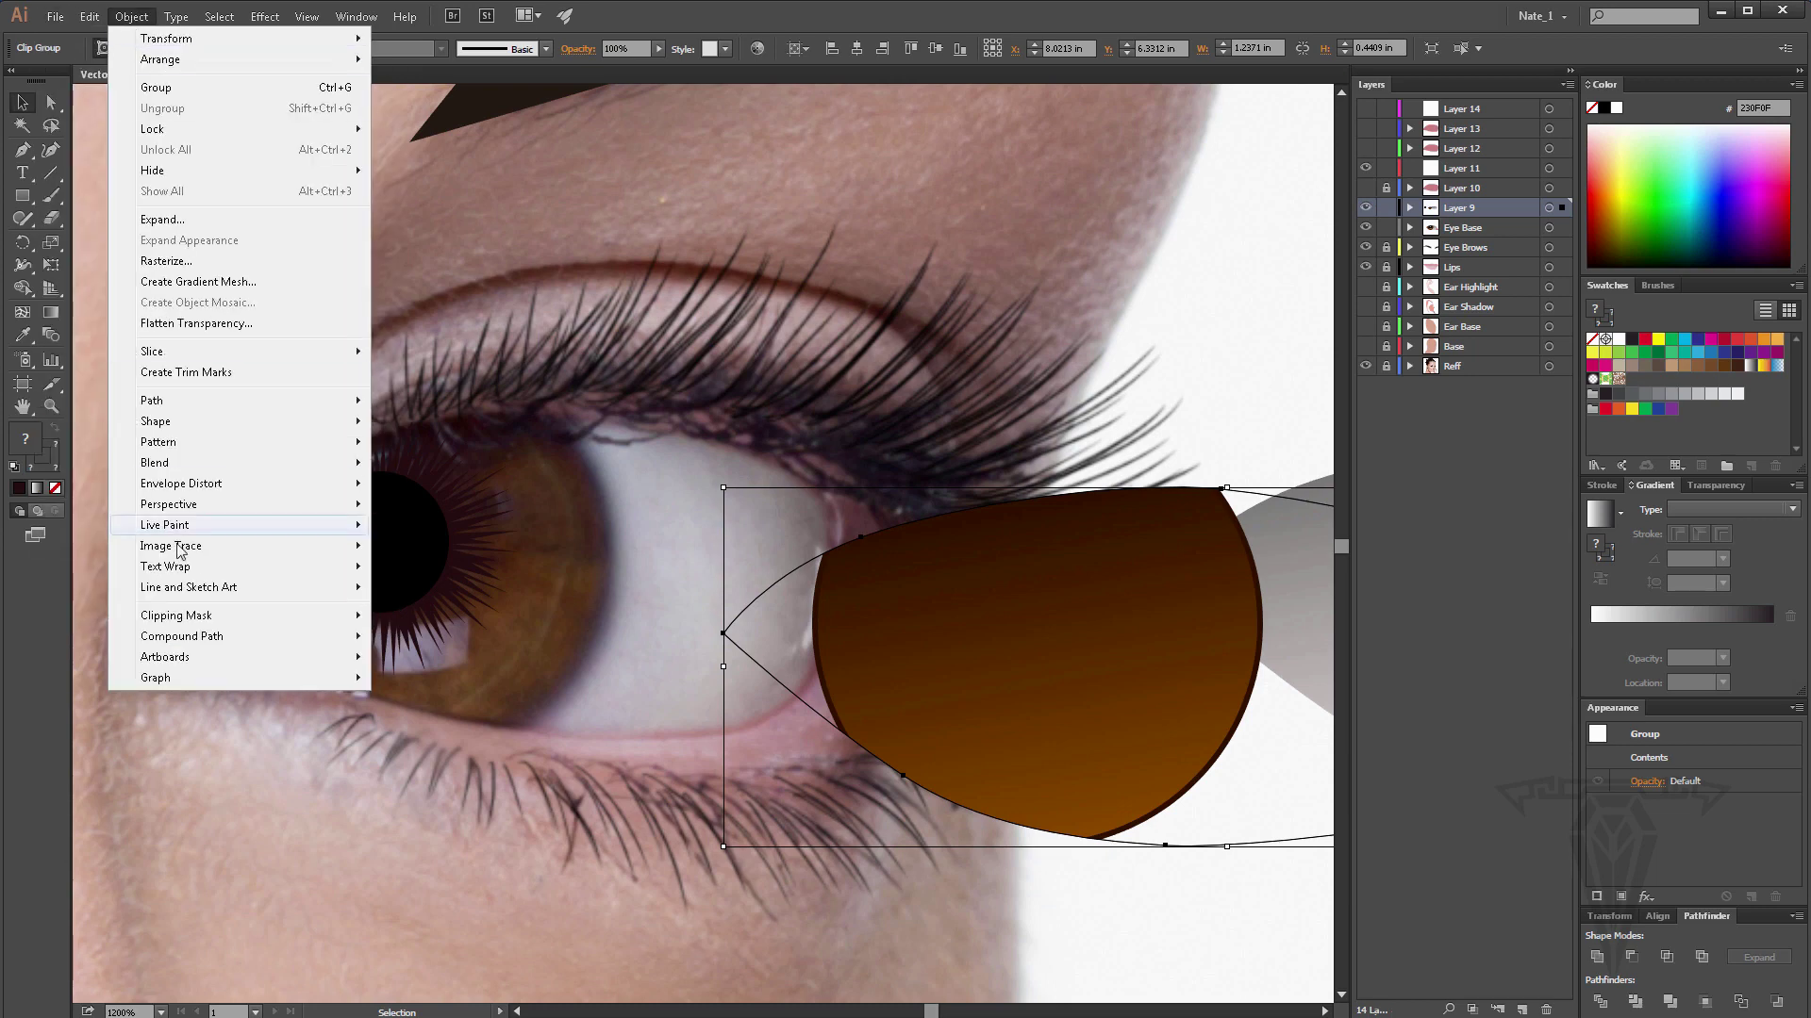
mouse_move(182, 620)
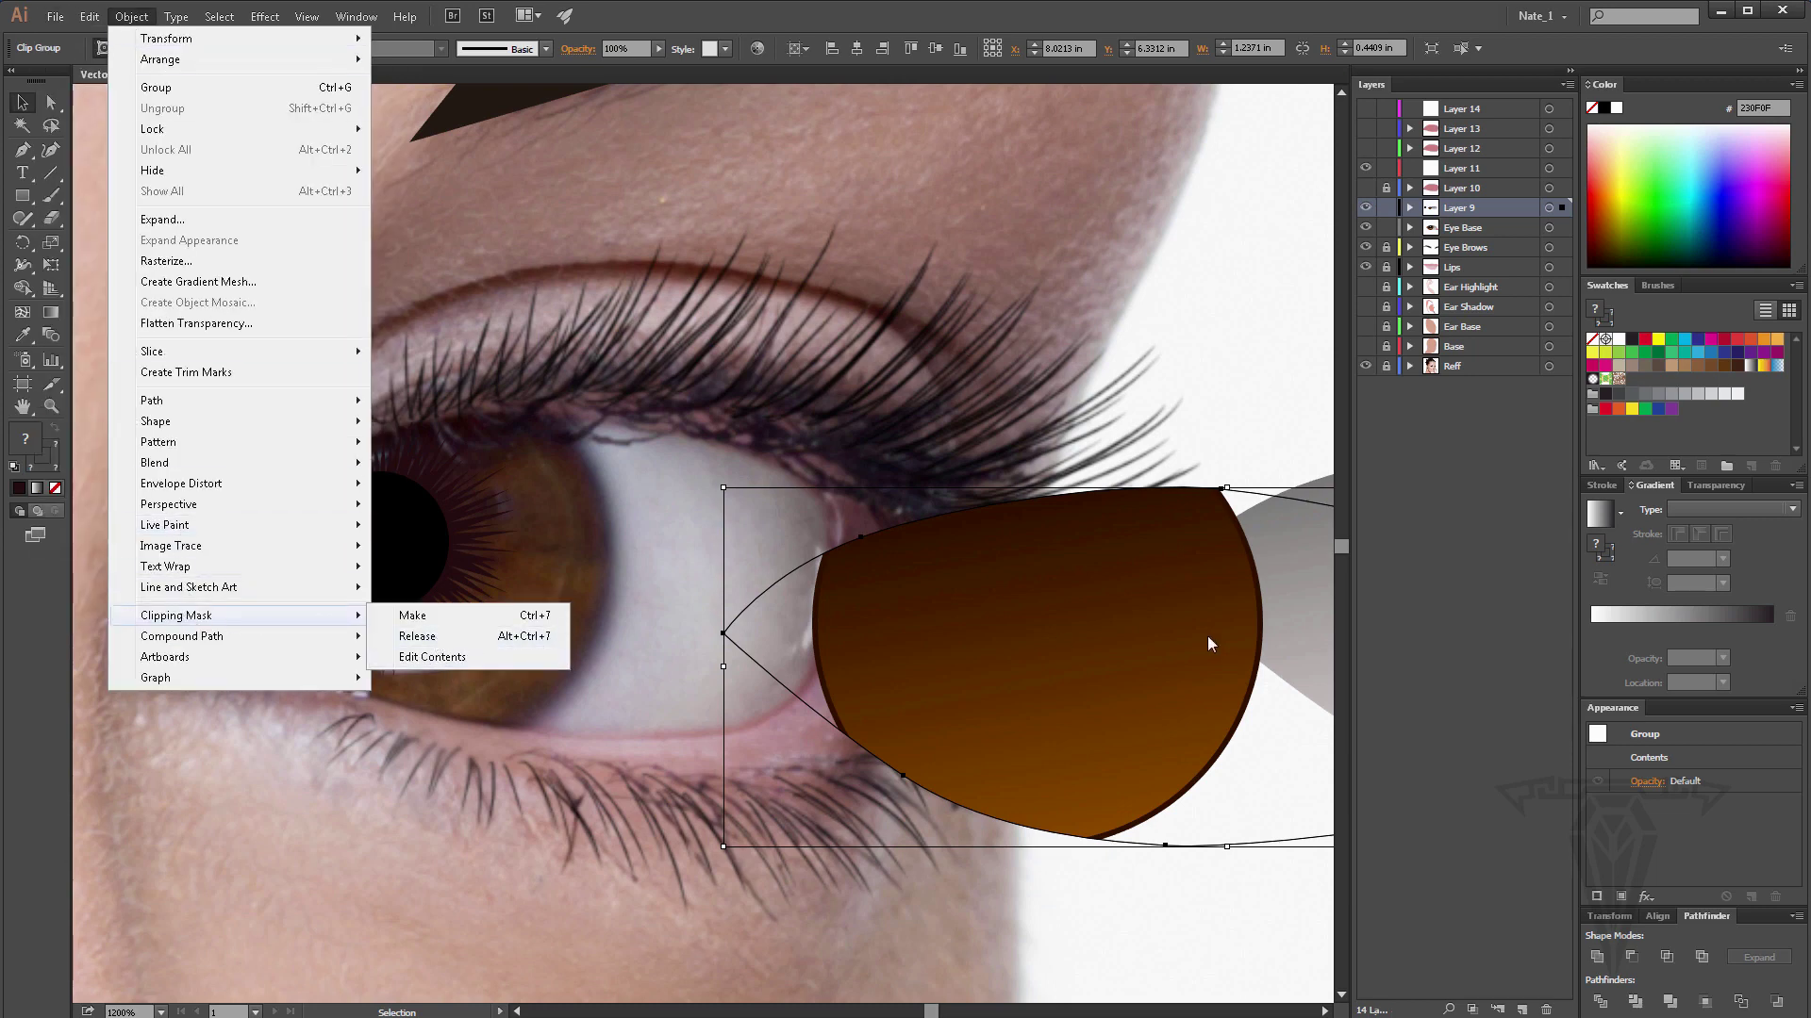
right_click(1105, 615)
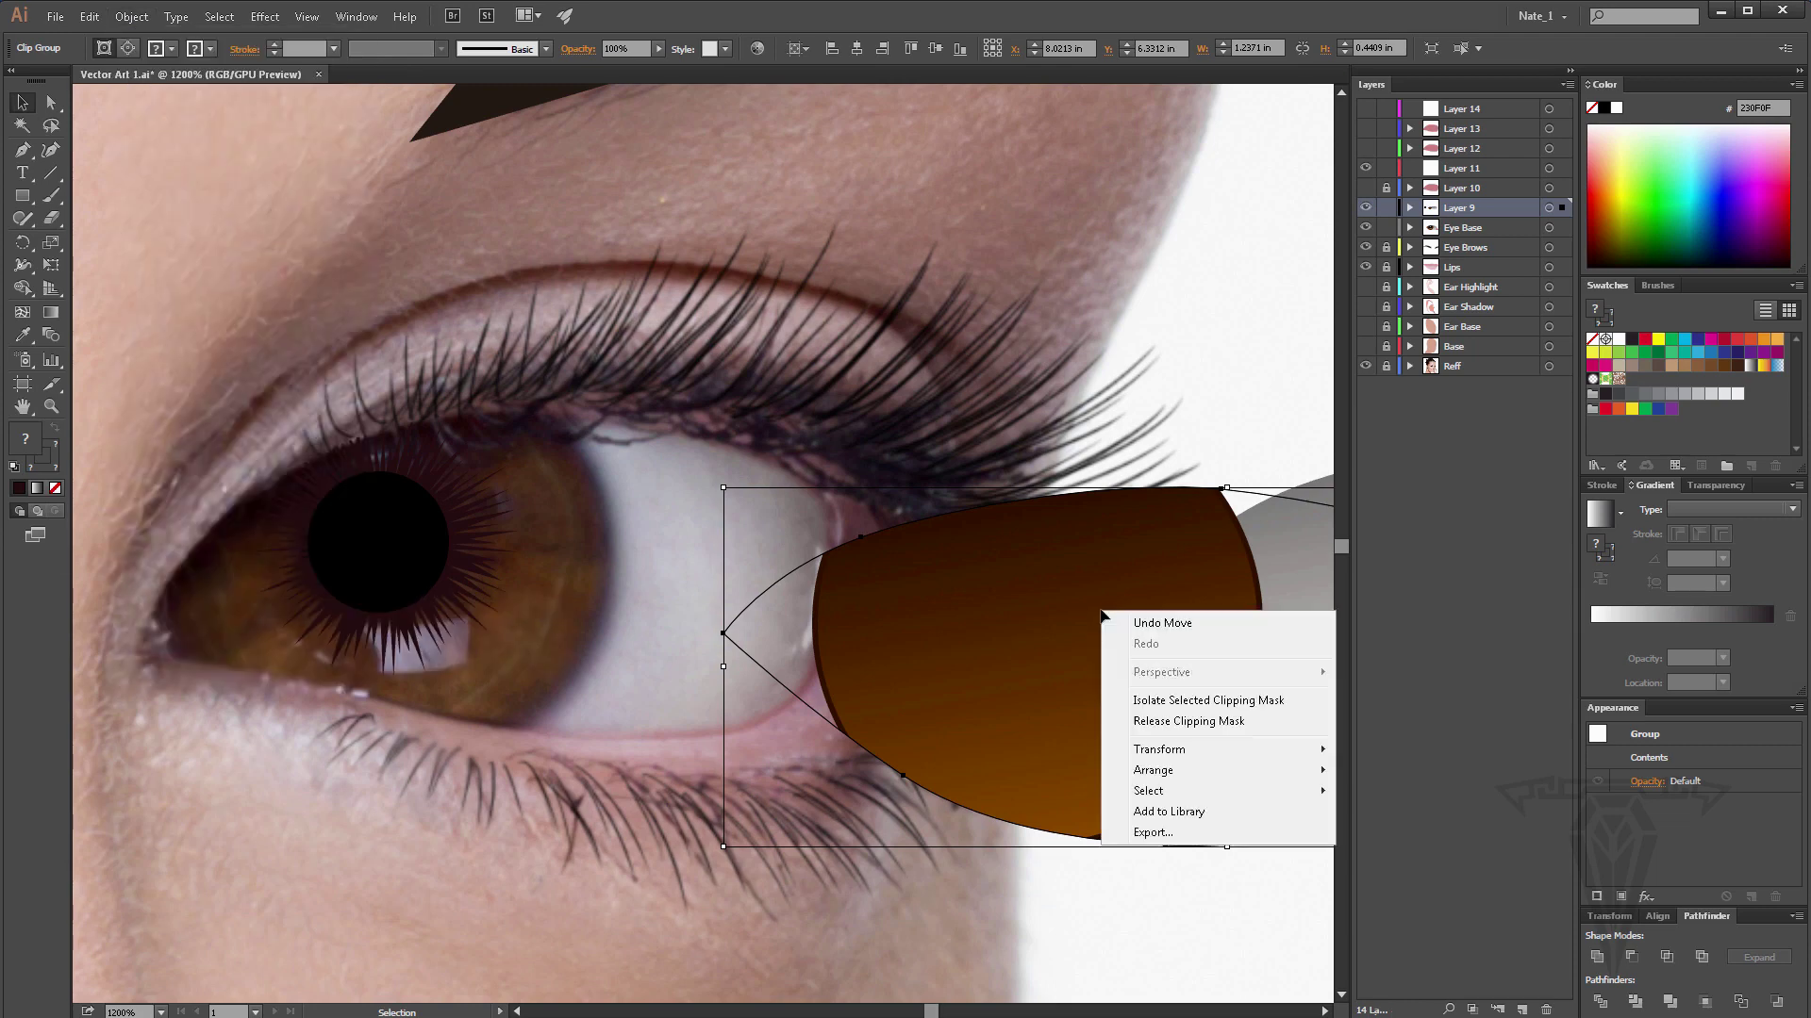
click(1174, 721)
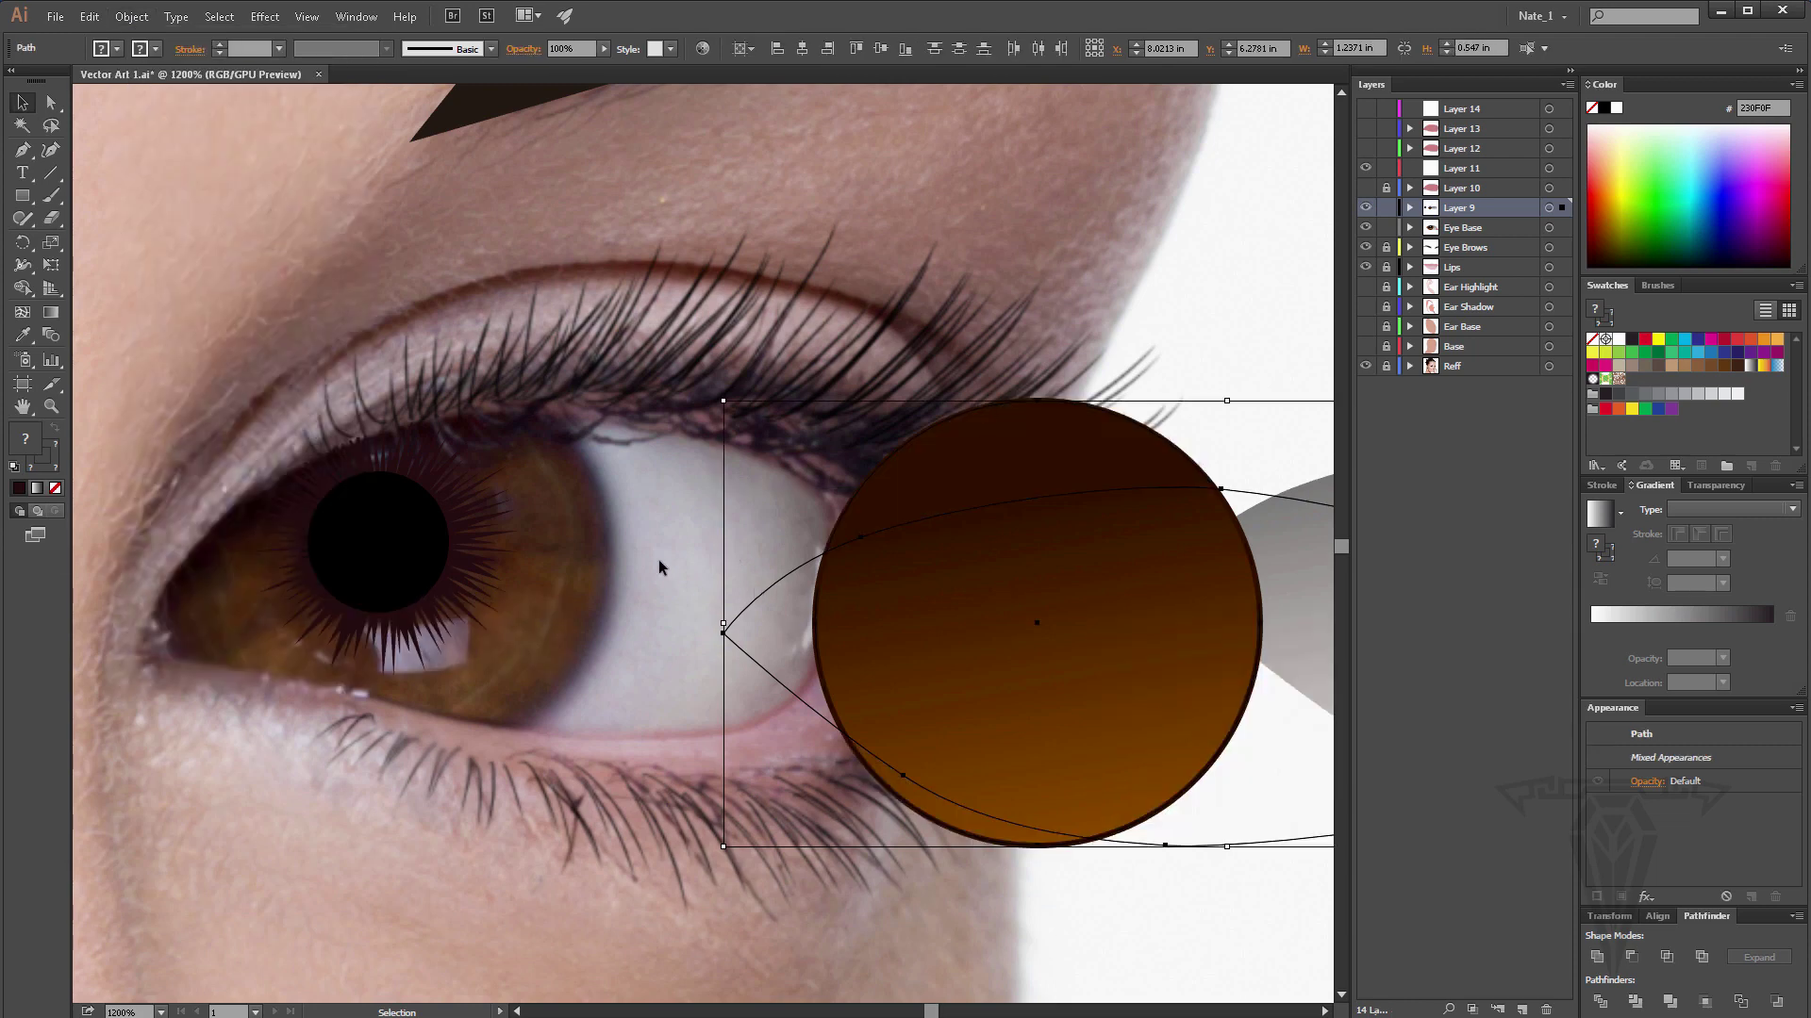
click(738, 629)
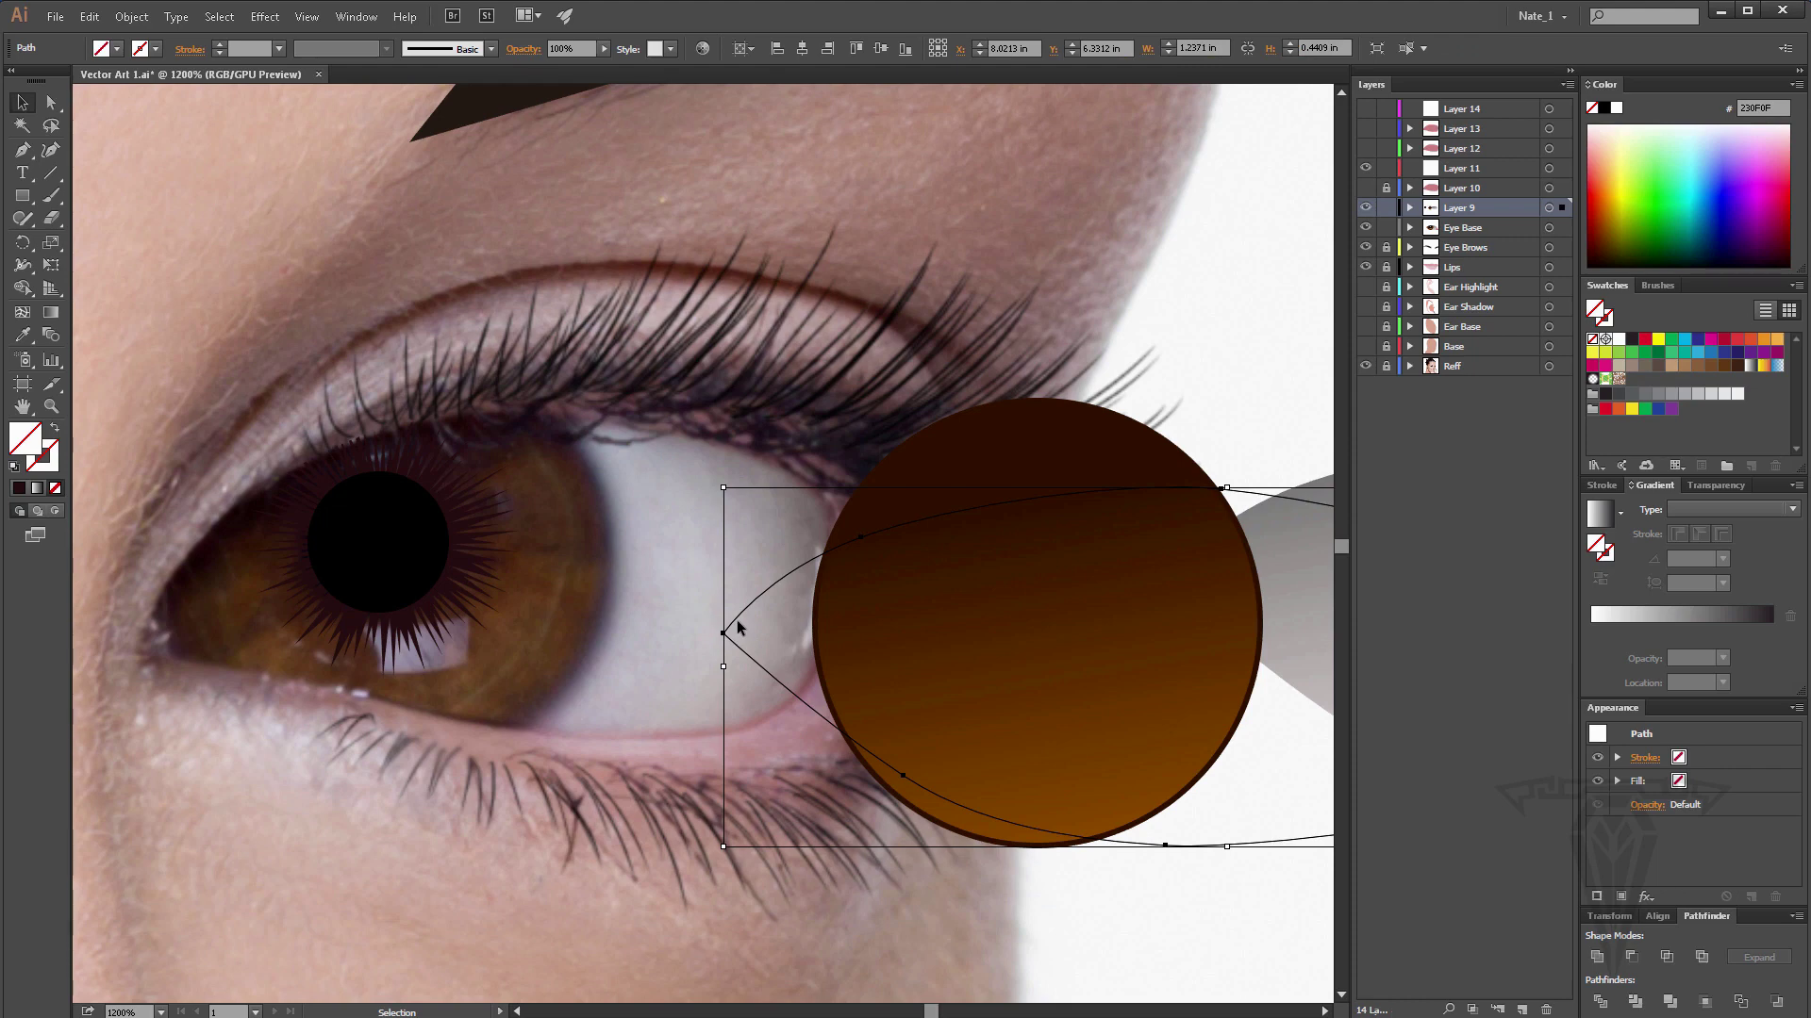
key(Delete)
Move the brown gradient iris circle over the reference iris, send it to the back, and centre it around the pupil.
click(1016, 578)
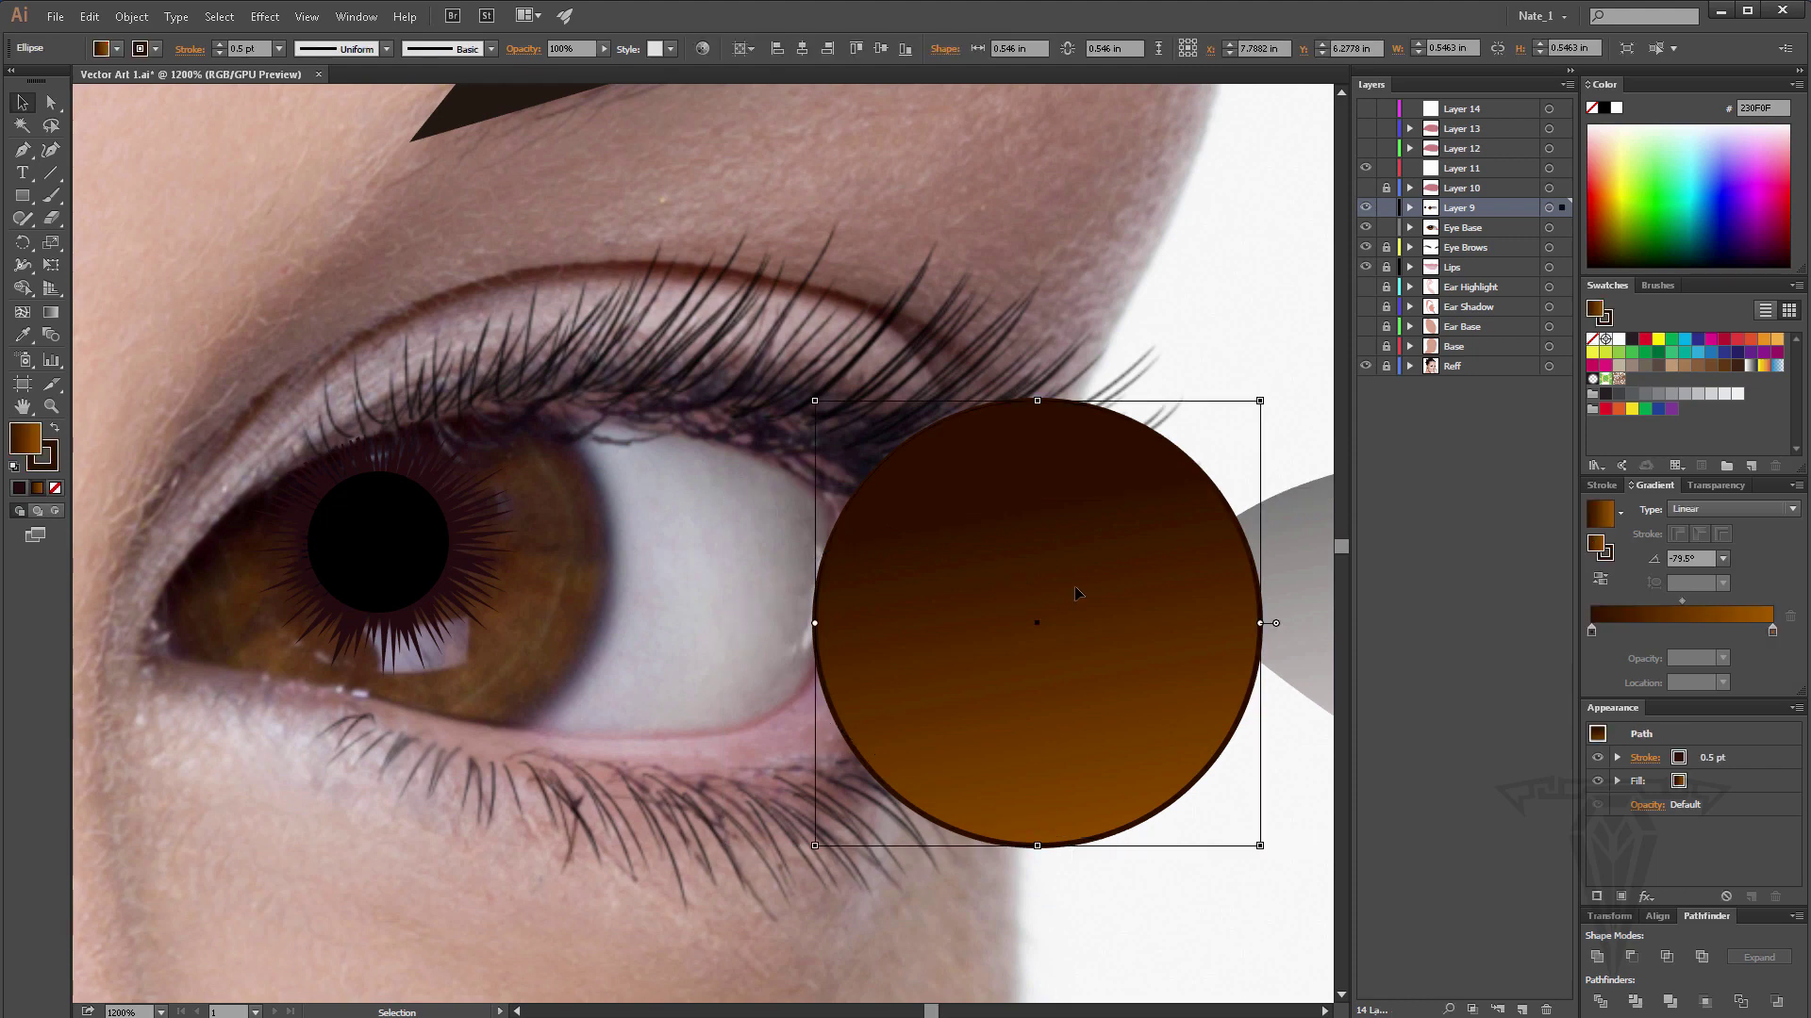
drag(1123, 587, 475, 535)
right_click(508, 547)
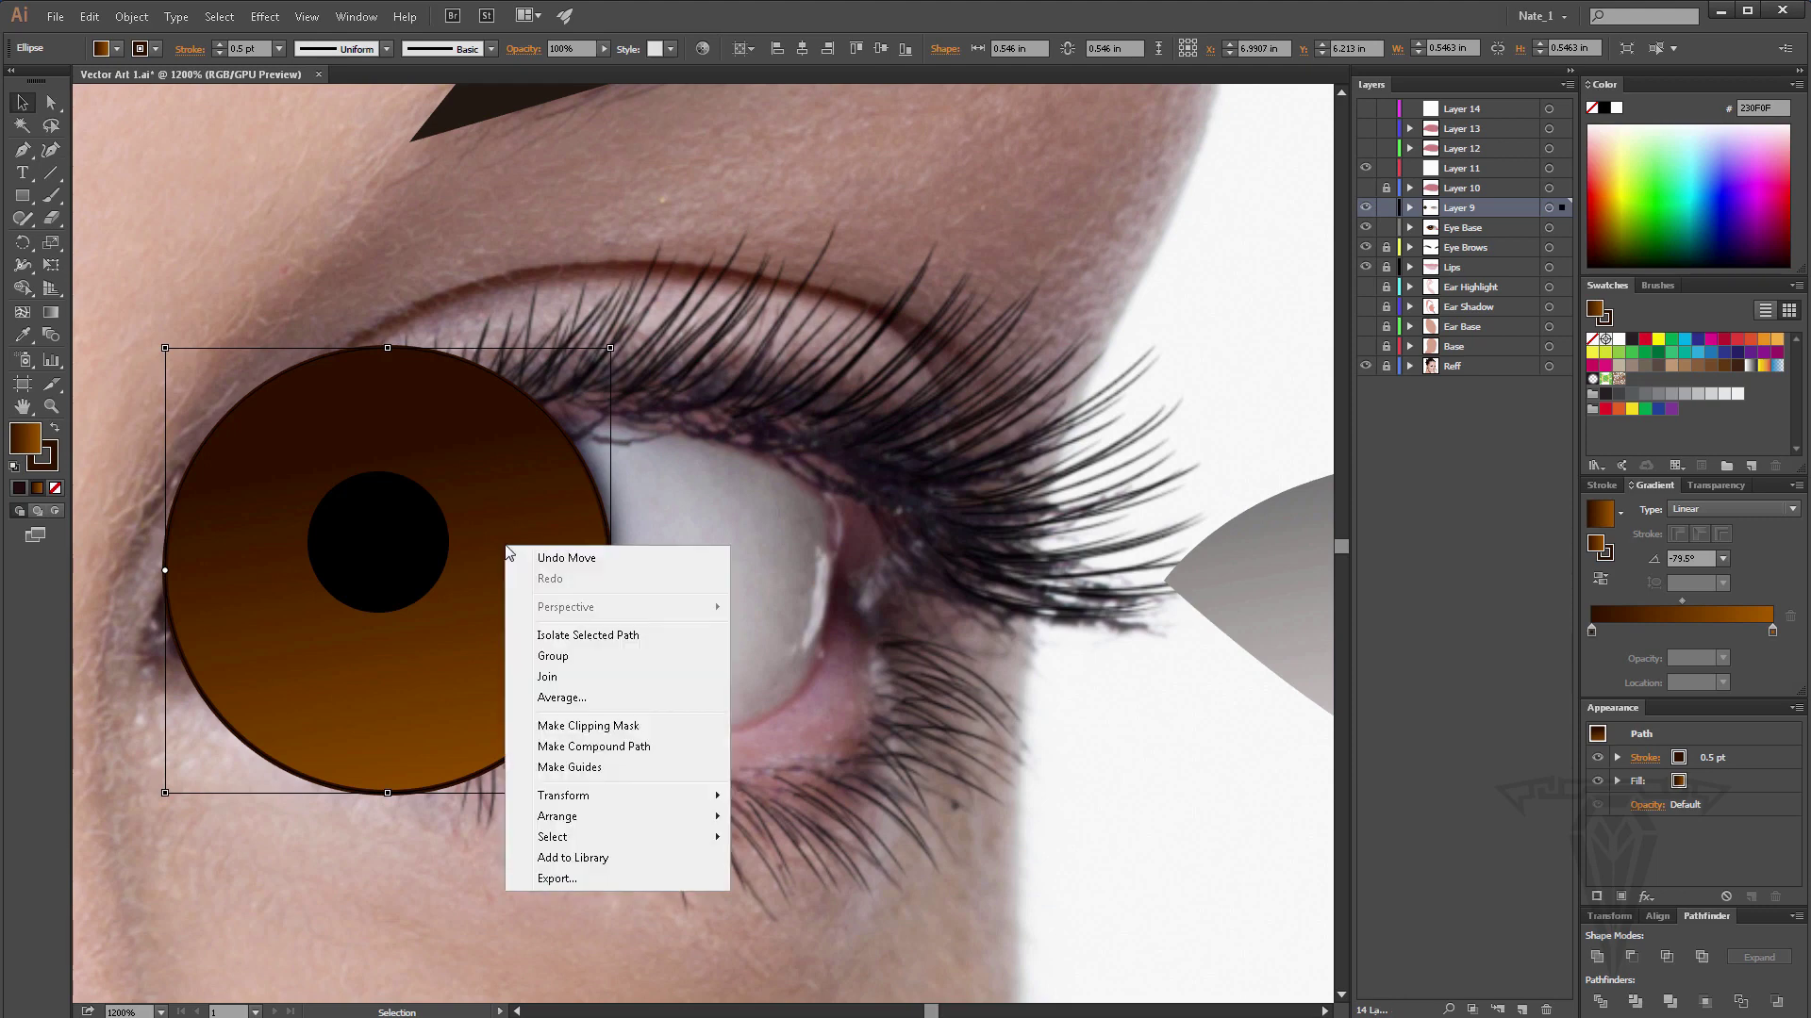
mouse_move(575, 816)
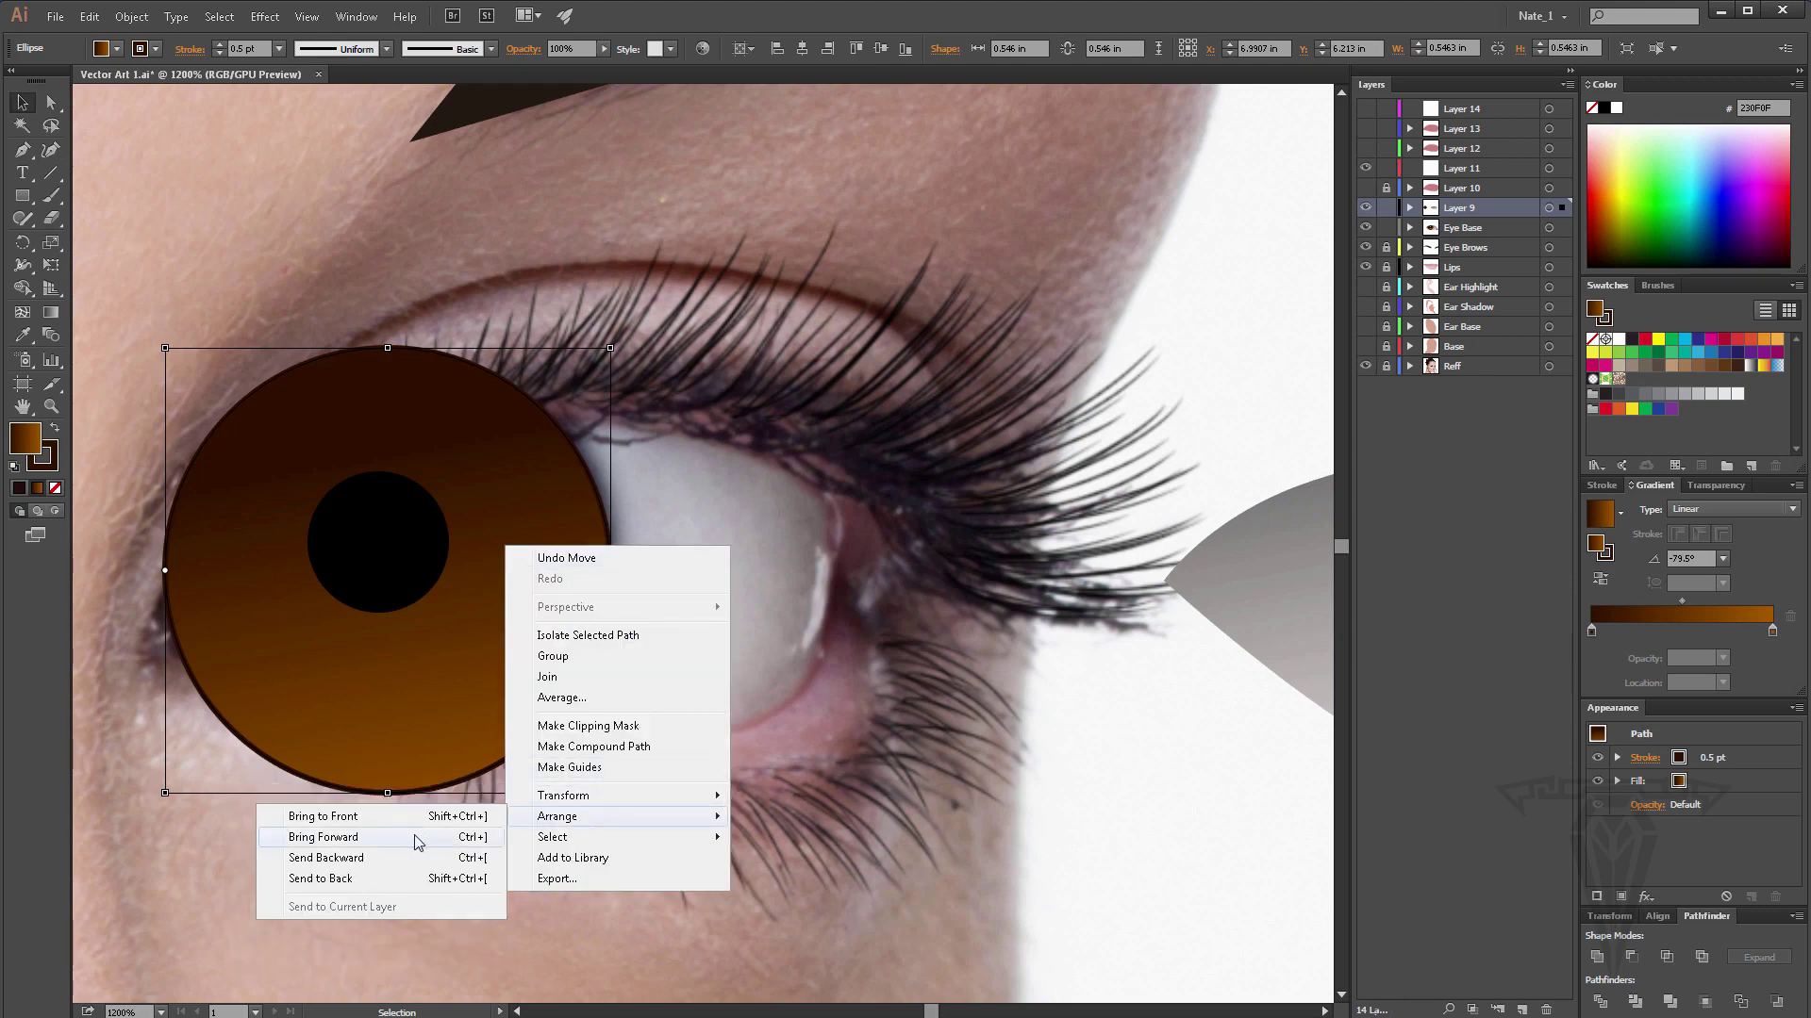
click(360, 878)
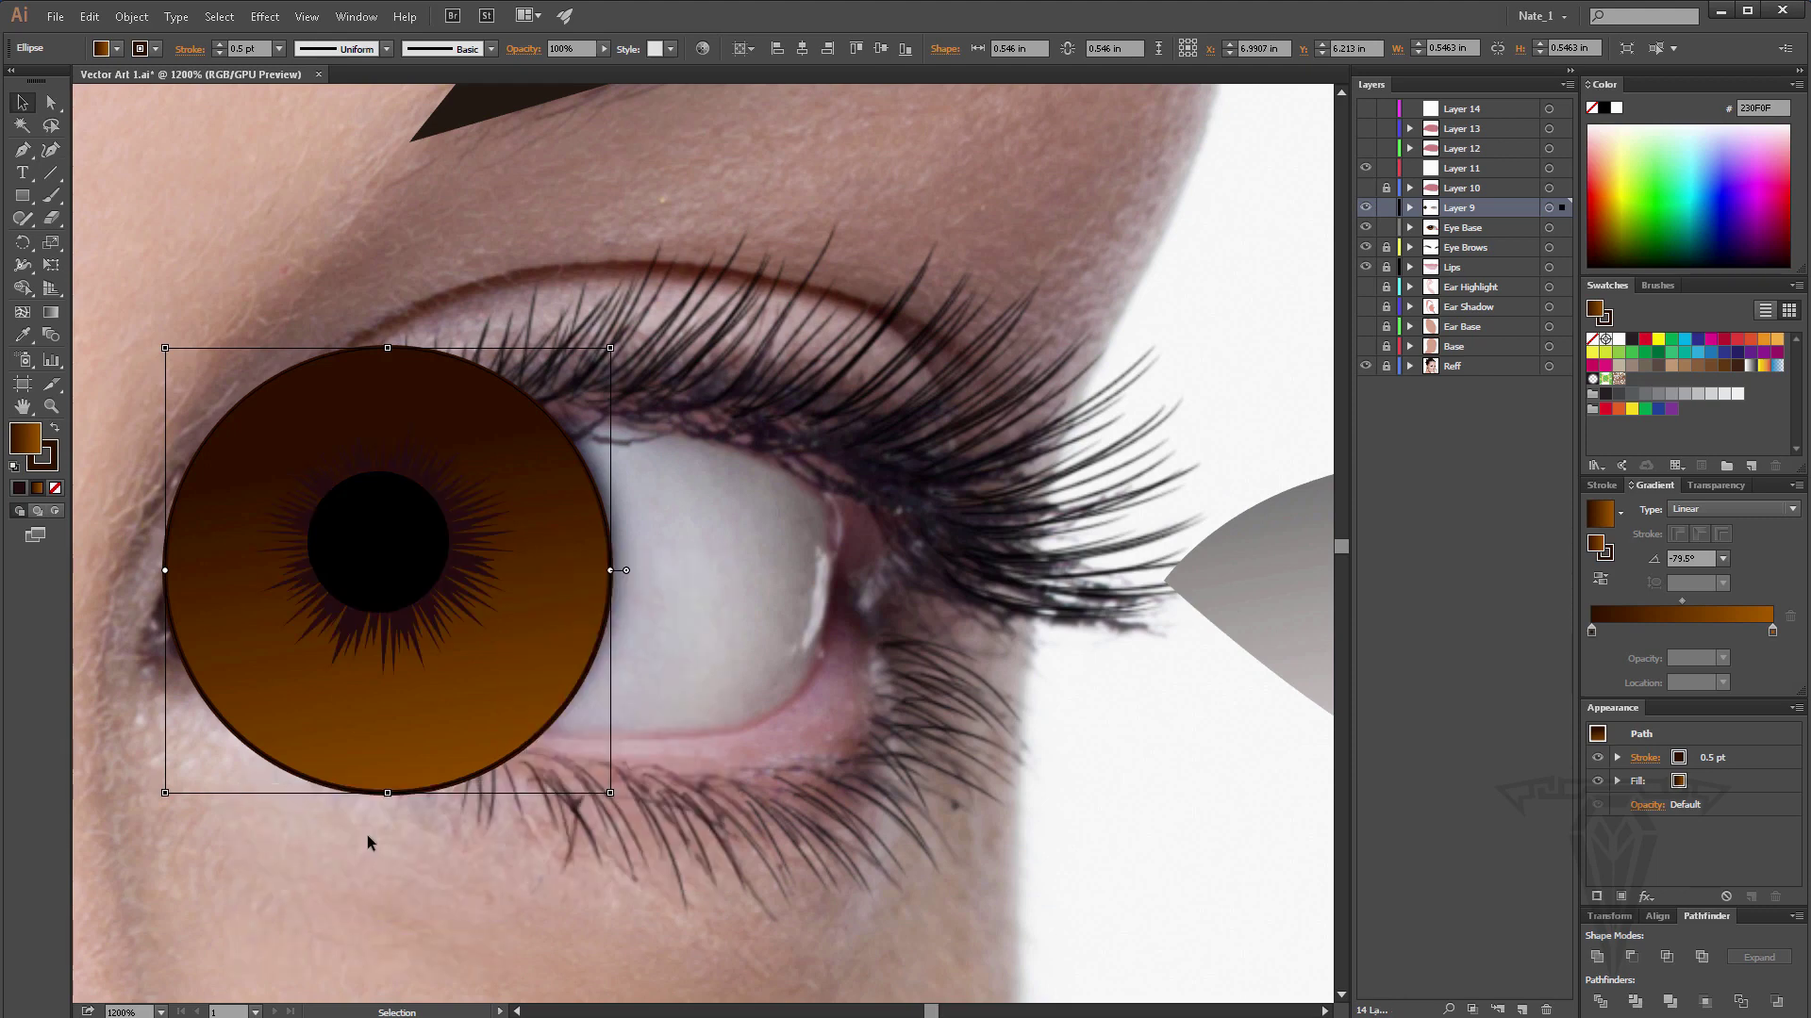
mouse_move(484, 694)
mouse_down()
mouse_move(449, 711)
mouse_move(477, 677)
mouse_up()
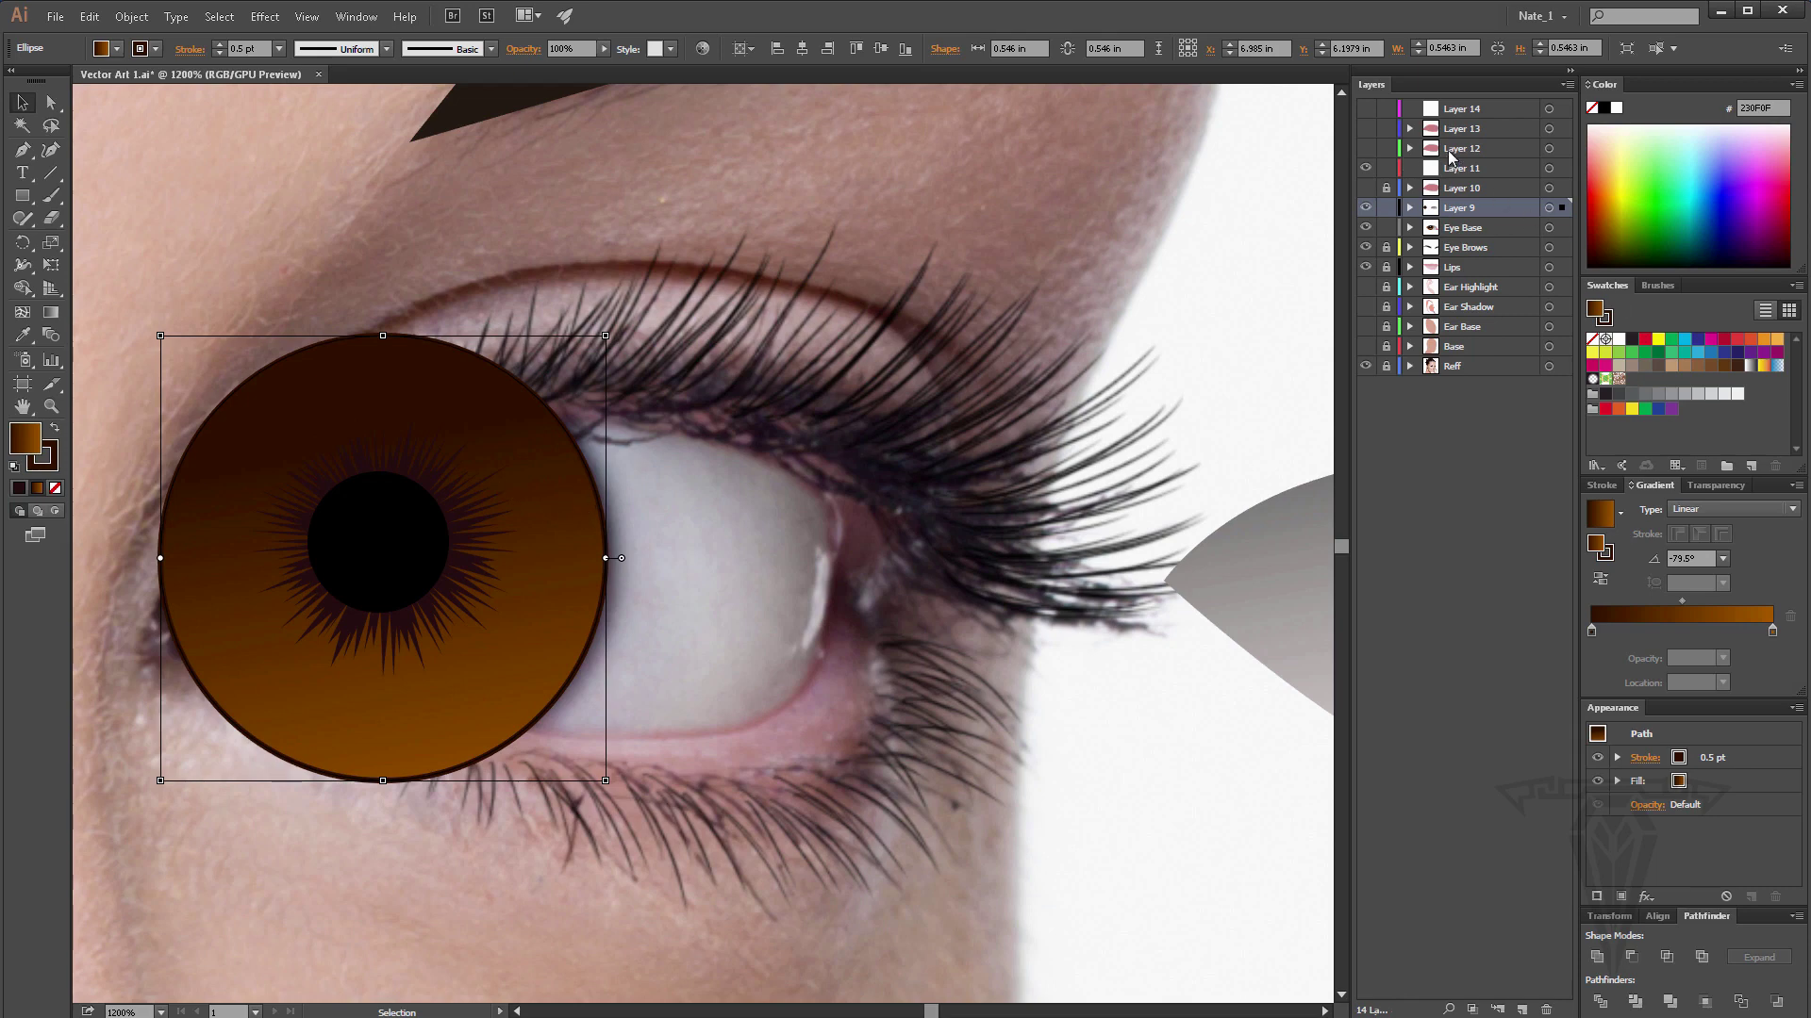
Show the traced eye shape on Layer 12 and delete the empty Layer 11.
click(1365, 148)
click(1484, 175)
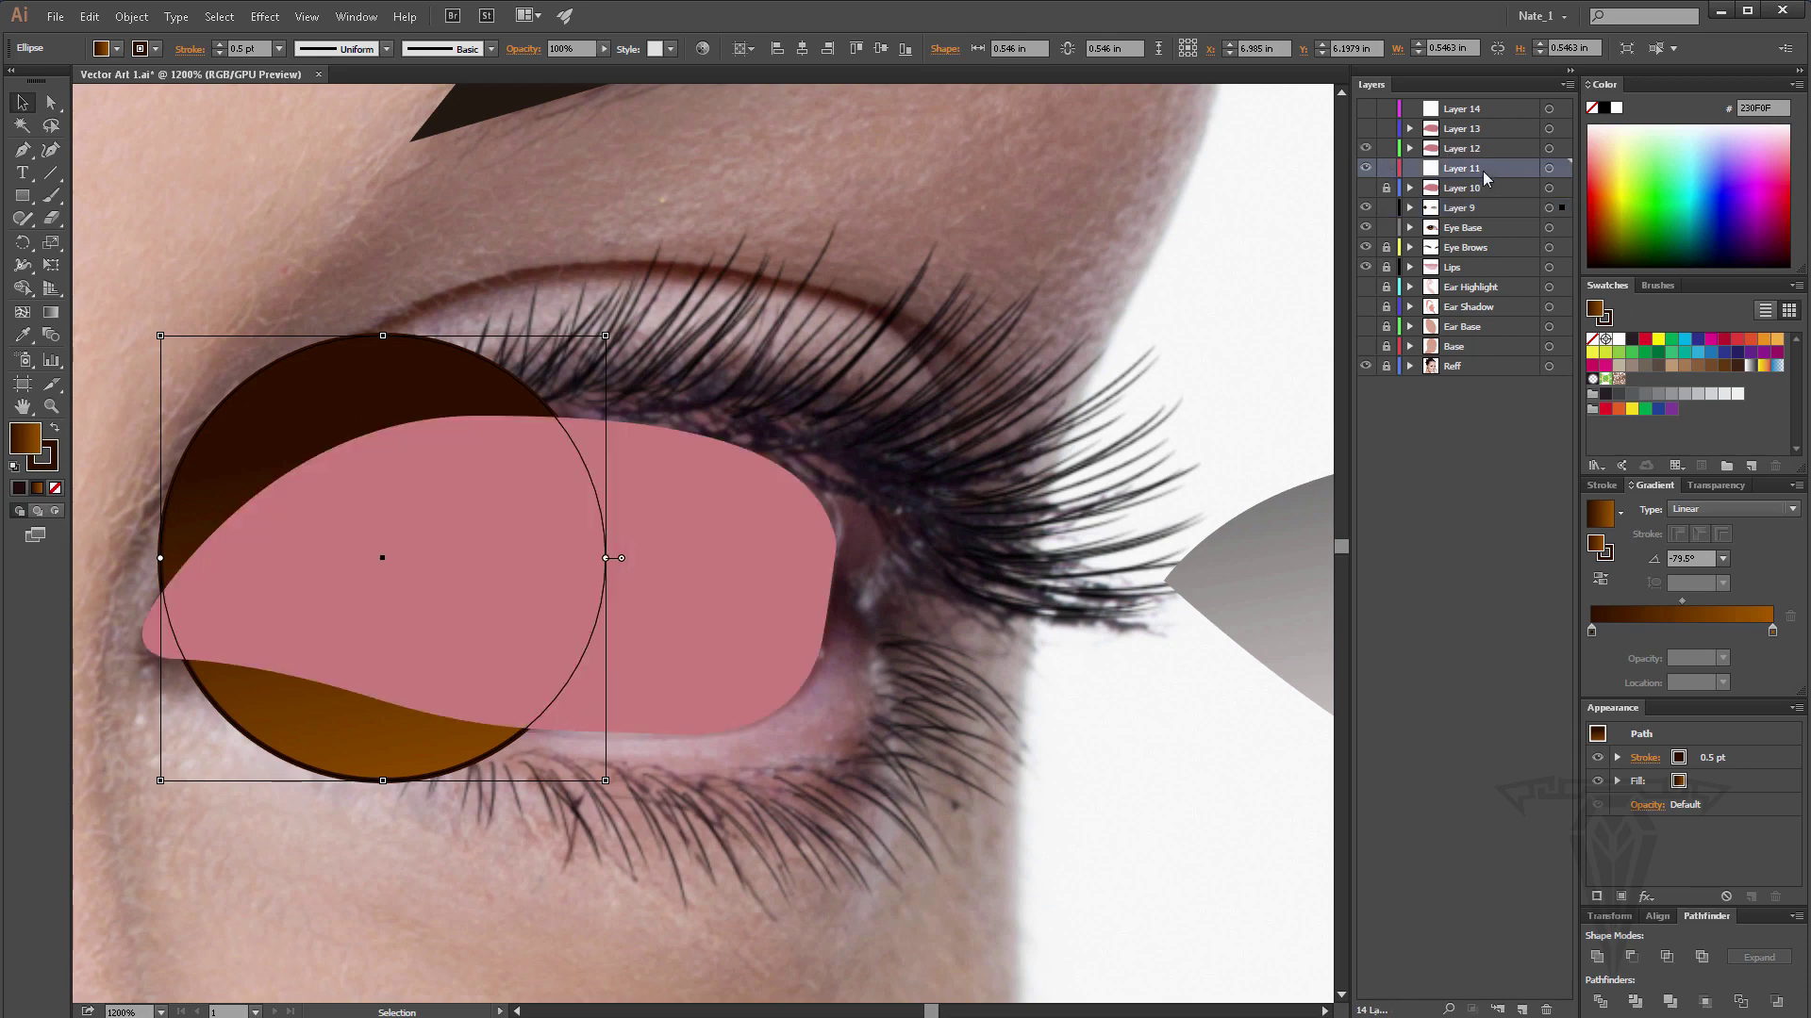
drag(1484, 176, 1546, 1009)
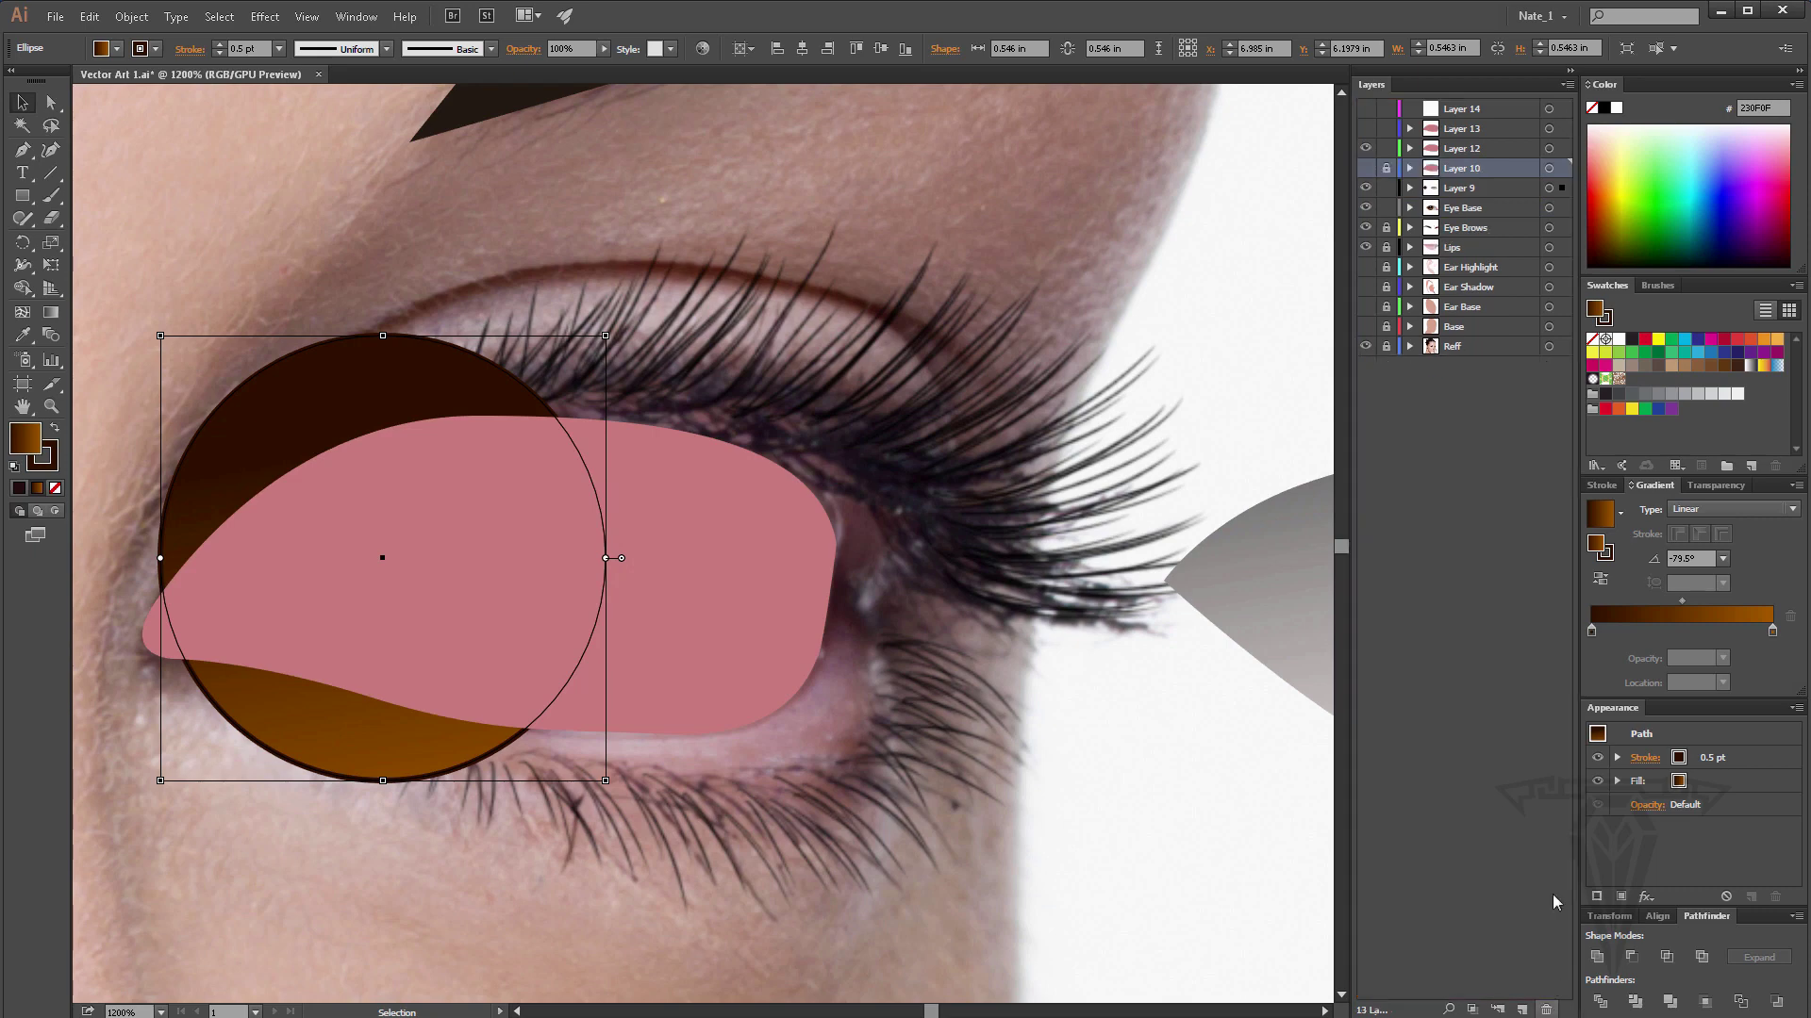
Clip the brown iris circle to Layer 12's pink eye shape with a clipping mask.
click(1454, 151)
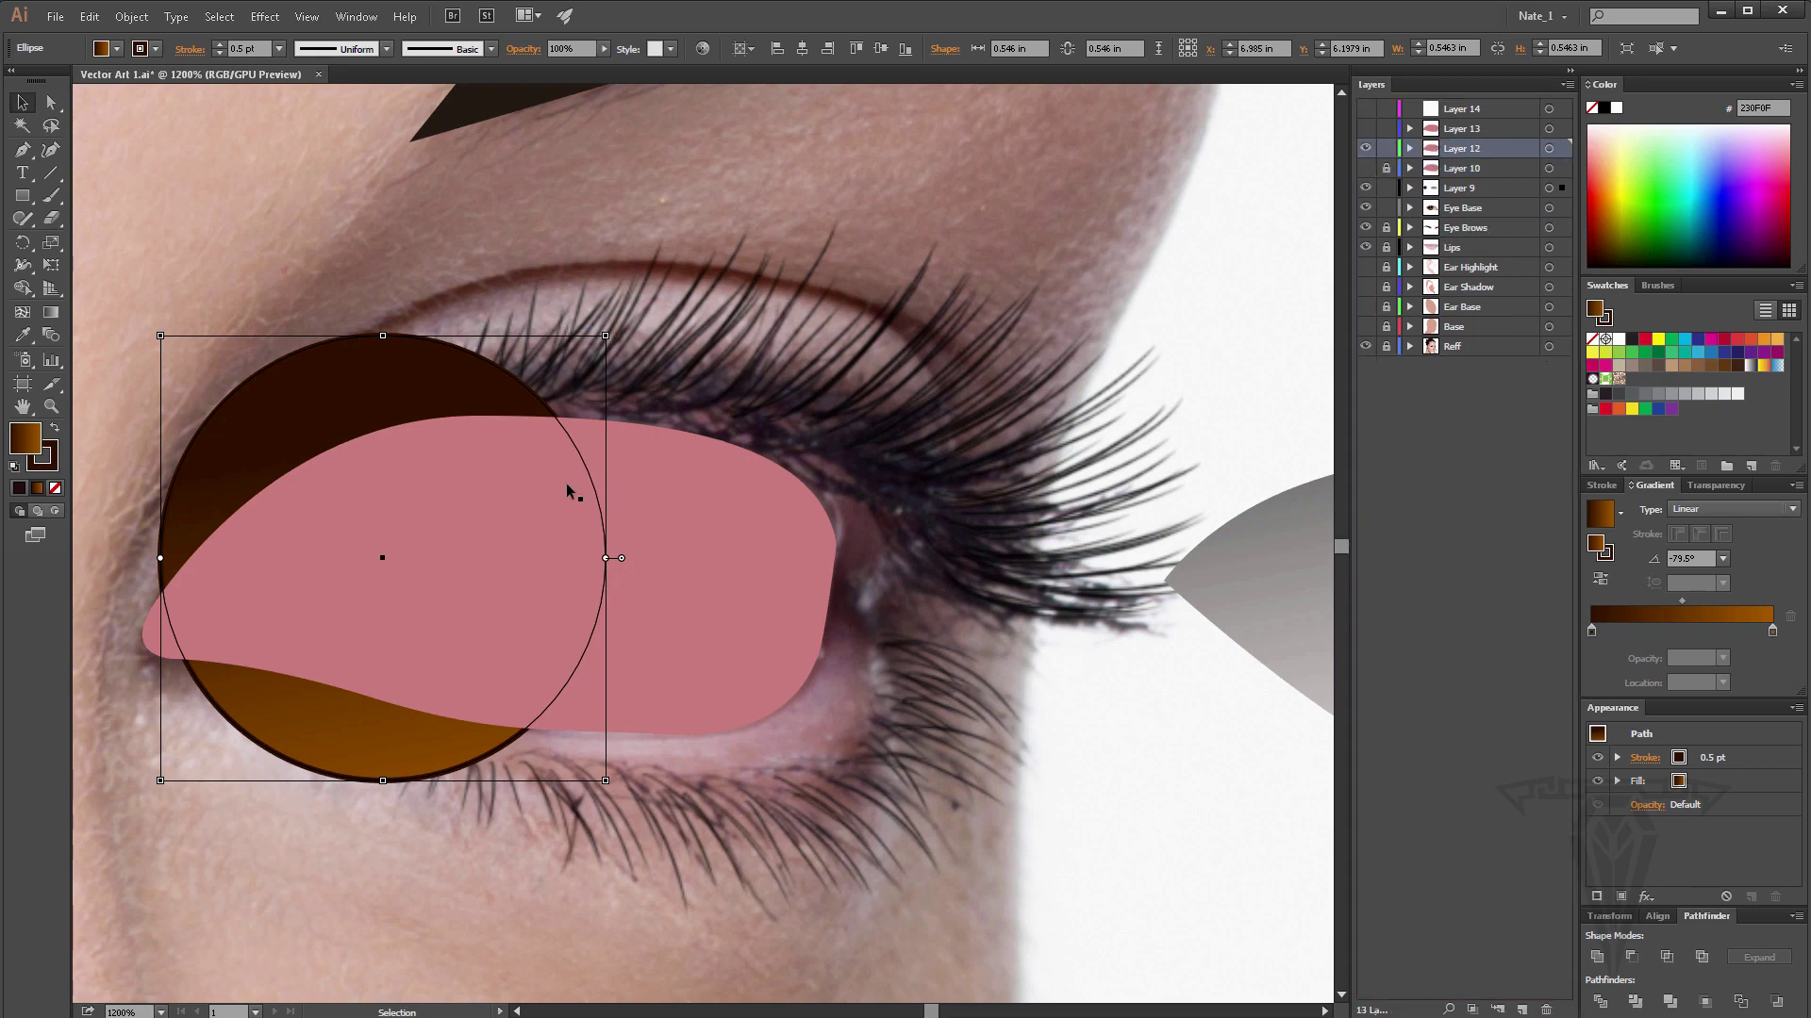
shift+click(717, 528)
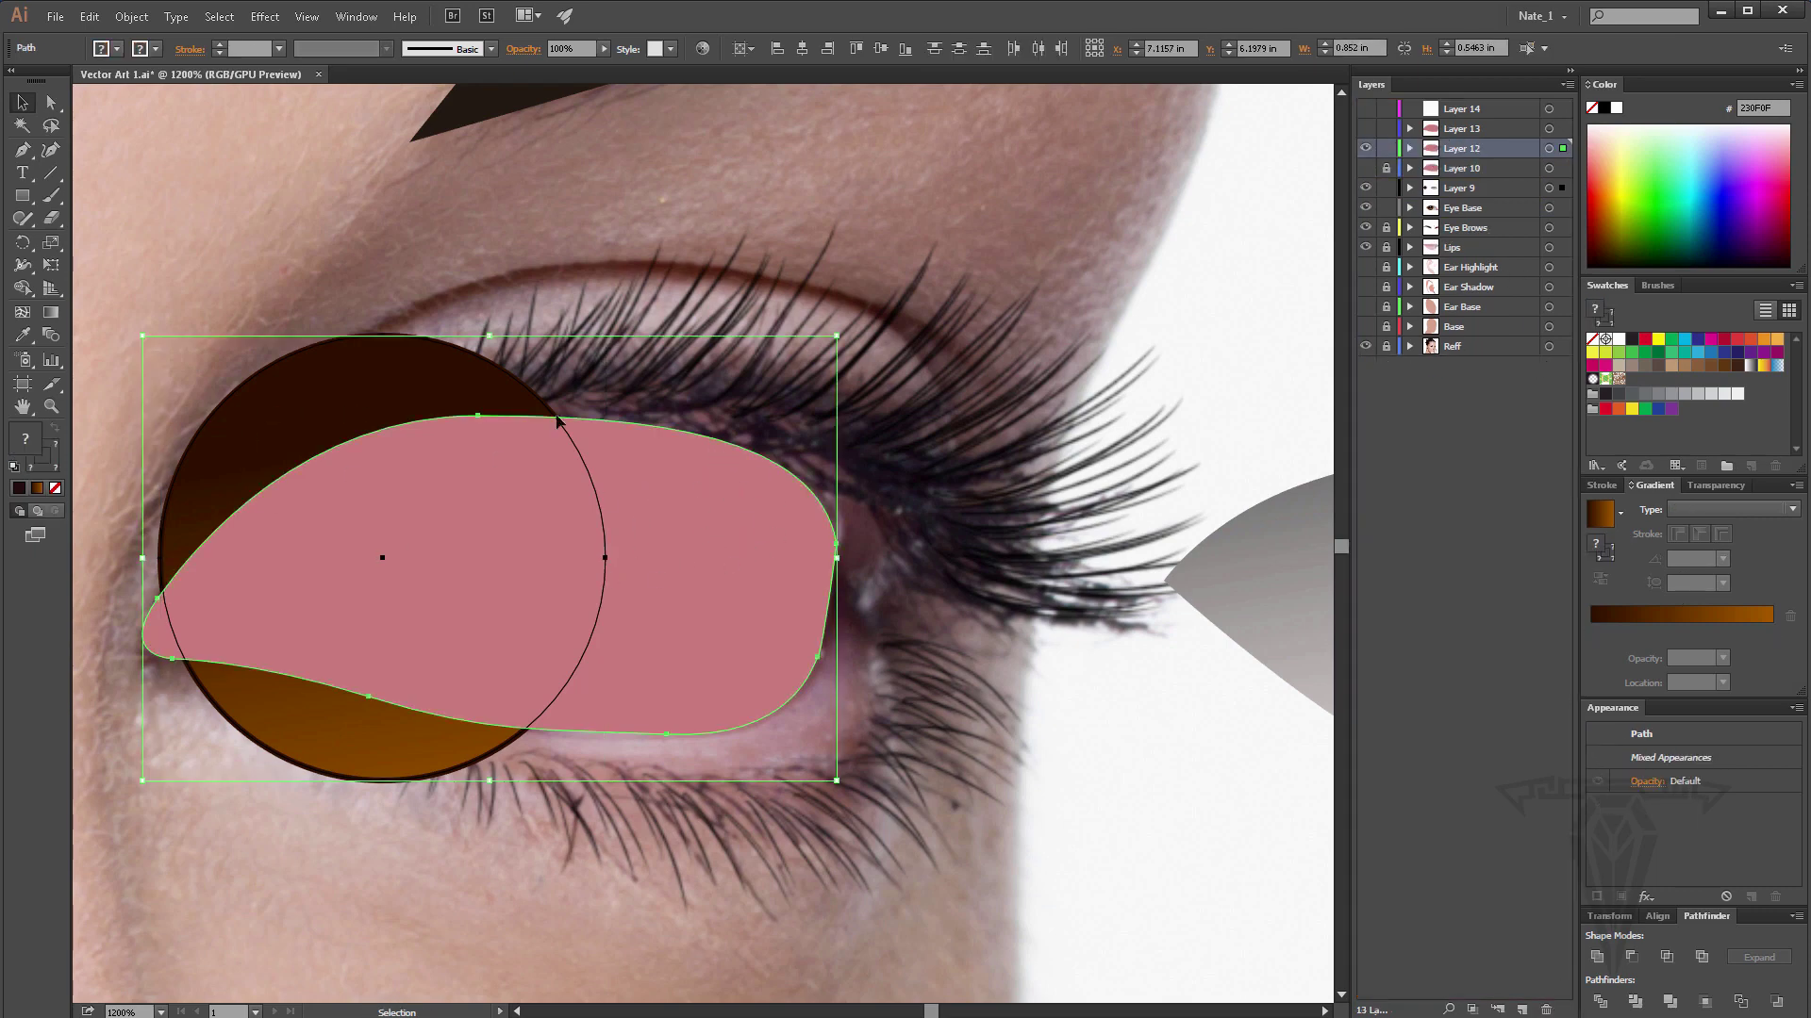
right_click(484, 501)
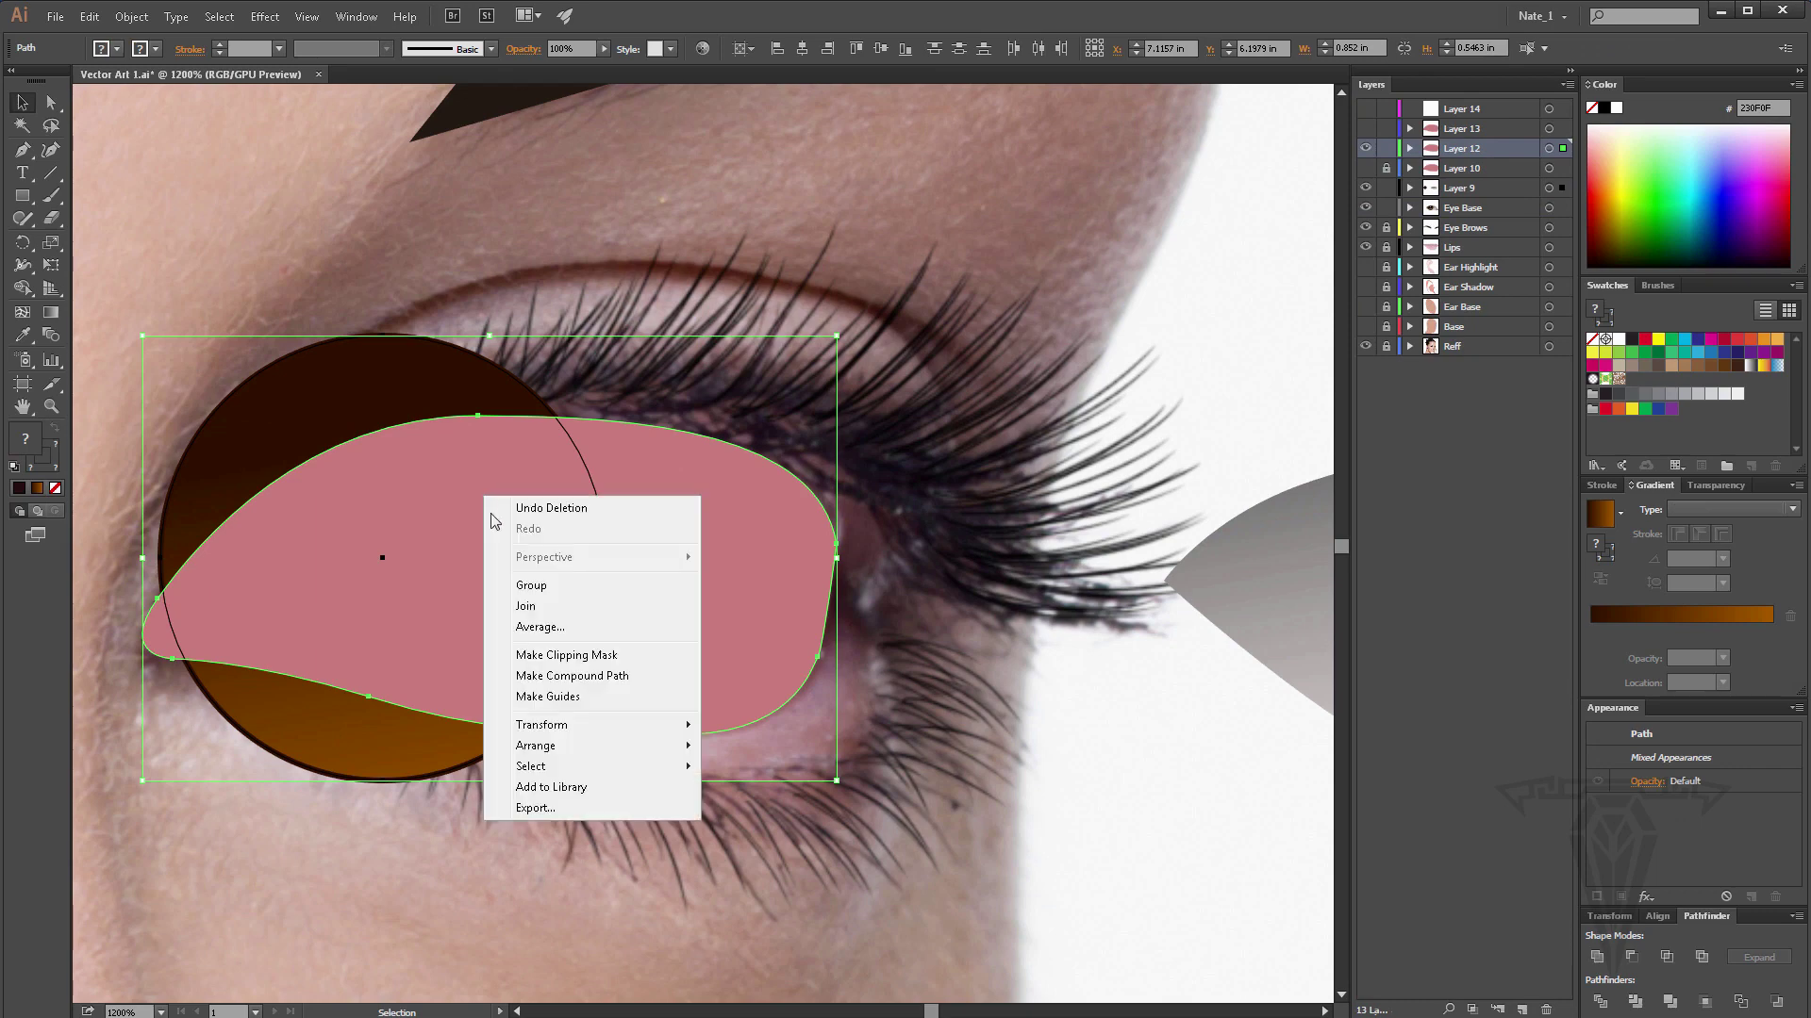
click(555, 657)
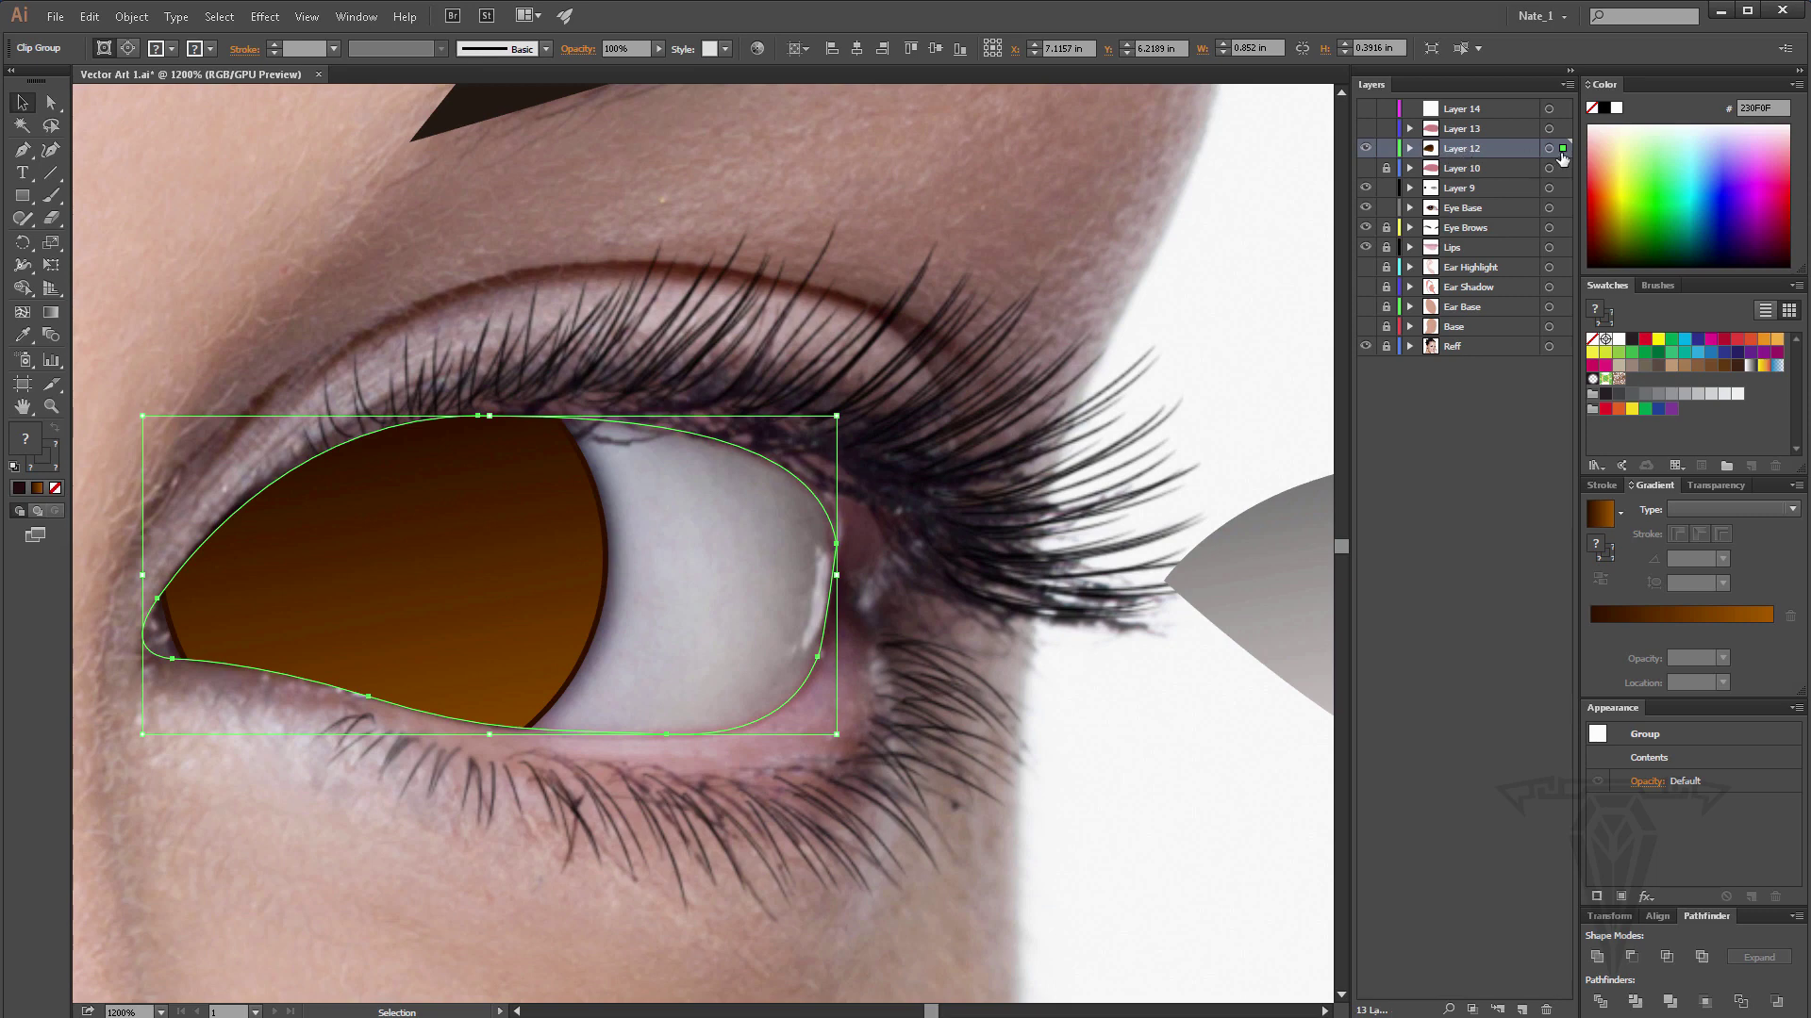
Move the clipped iris from Layer 12 to Layer 9 and send it to the back, behind the pupil and starburst.
drag(1563, 150, 1563, 187)
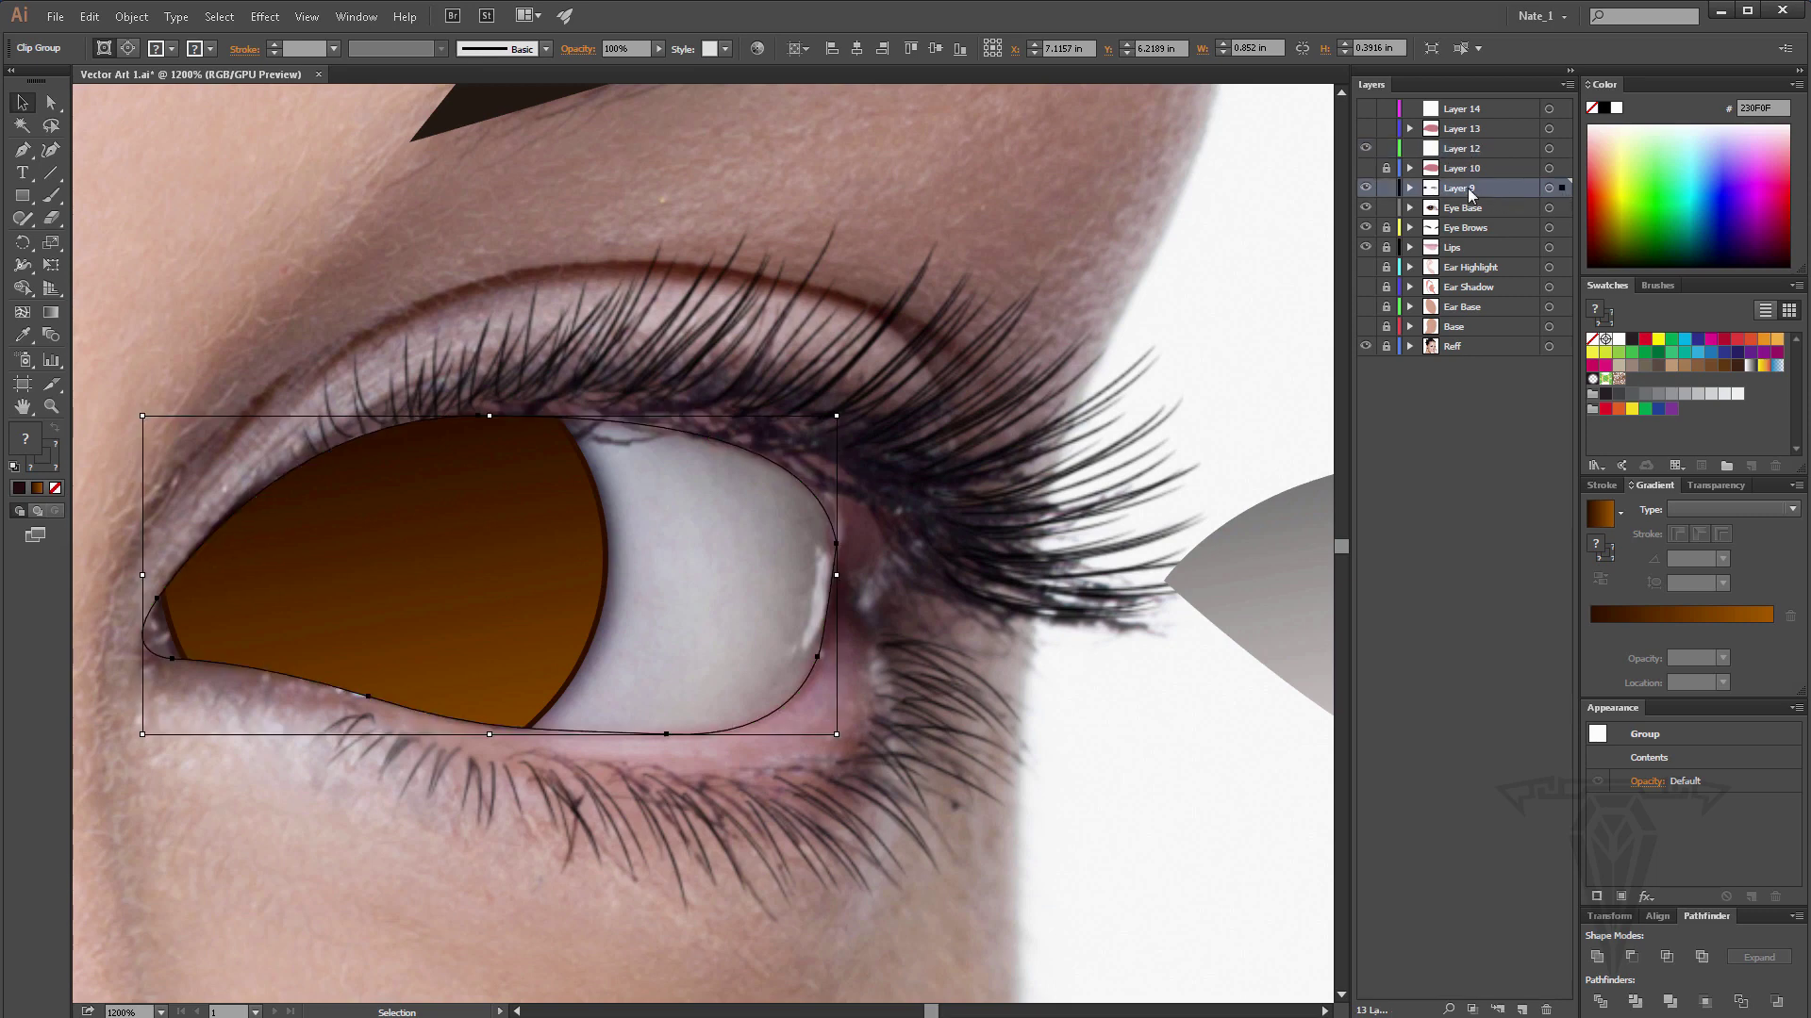
right_click(514, 543)
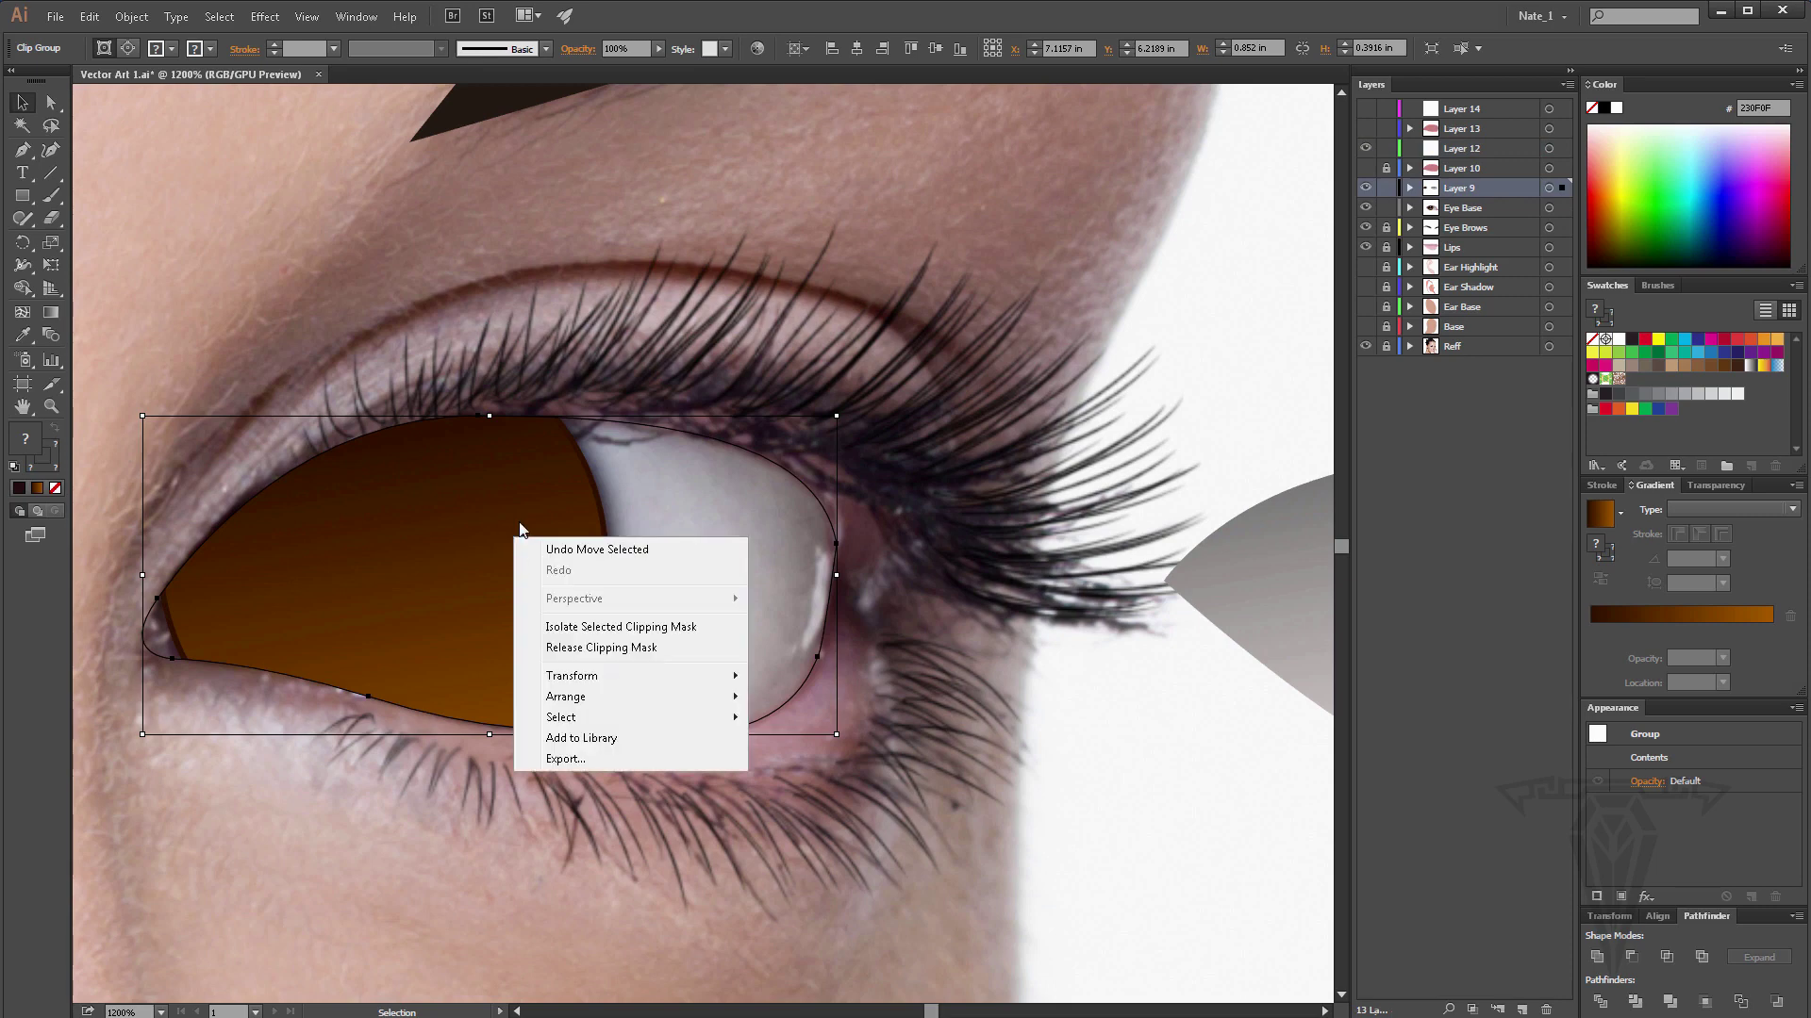
mouse_move(556, 697)
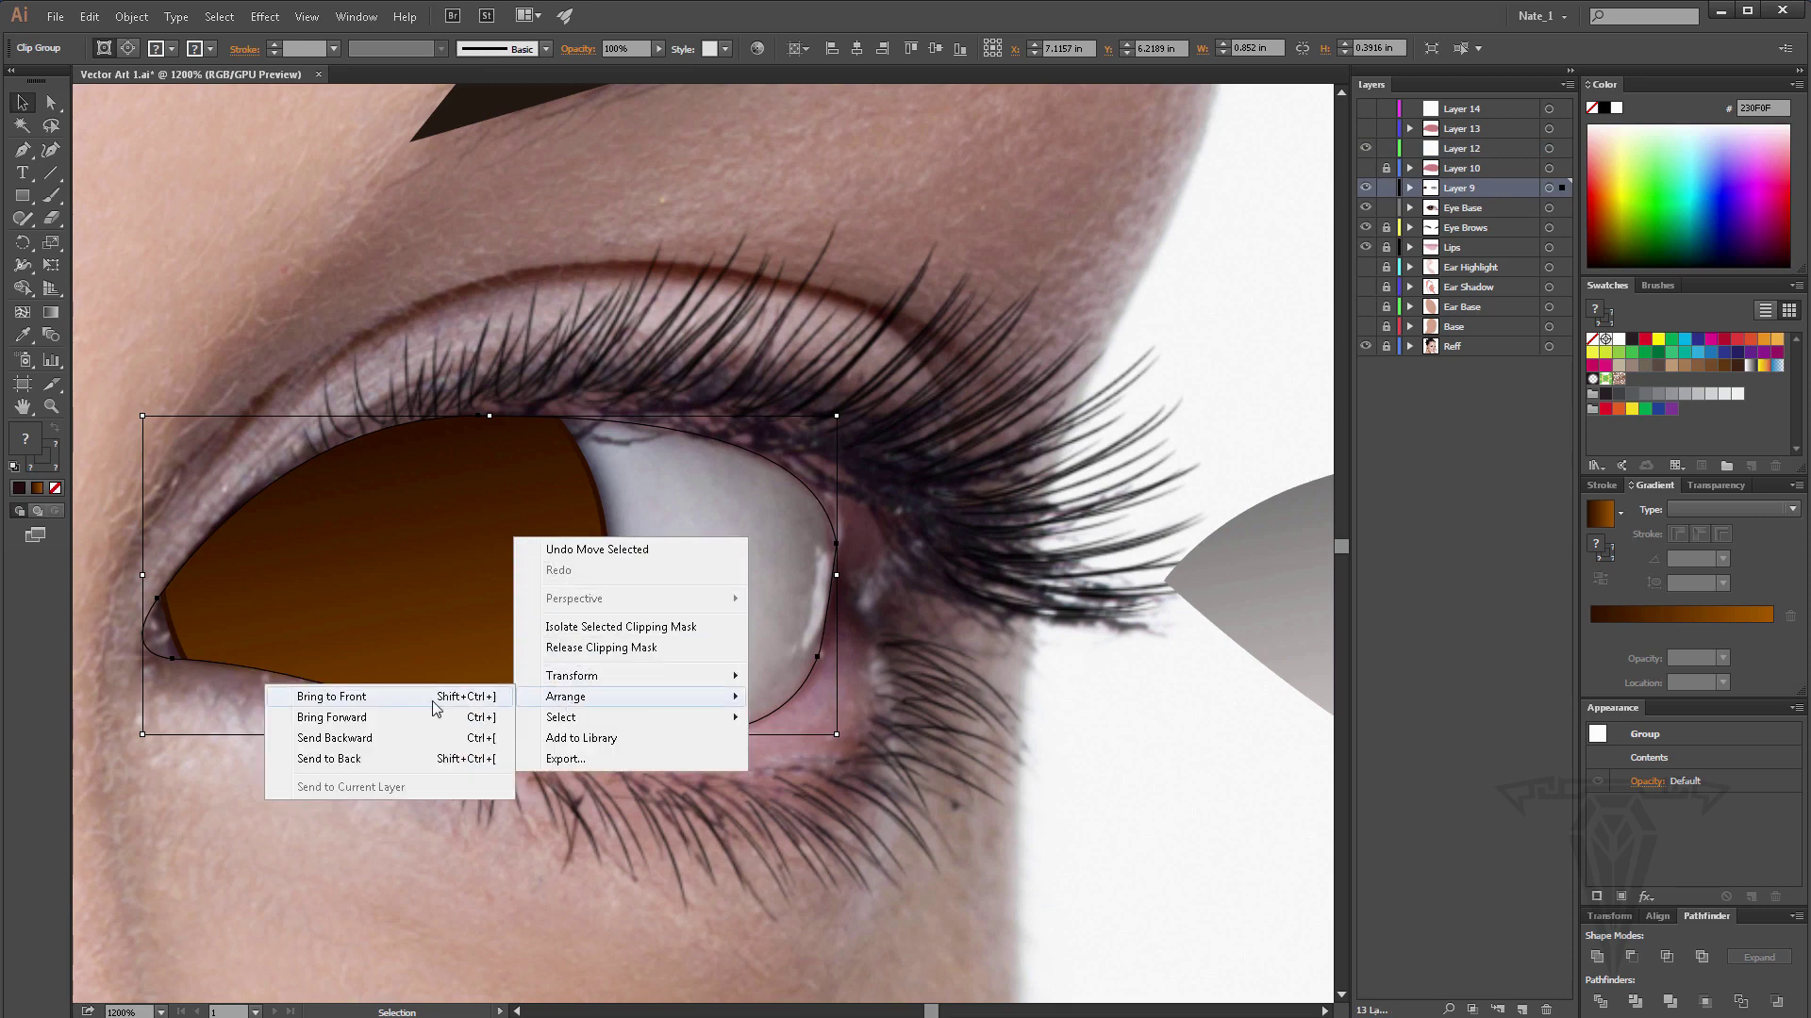
click(340, 760)
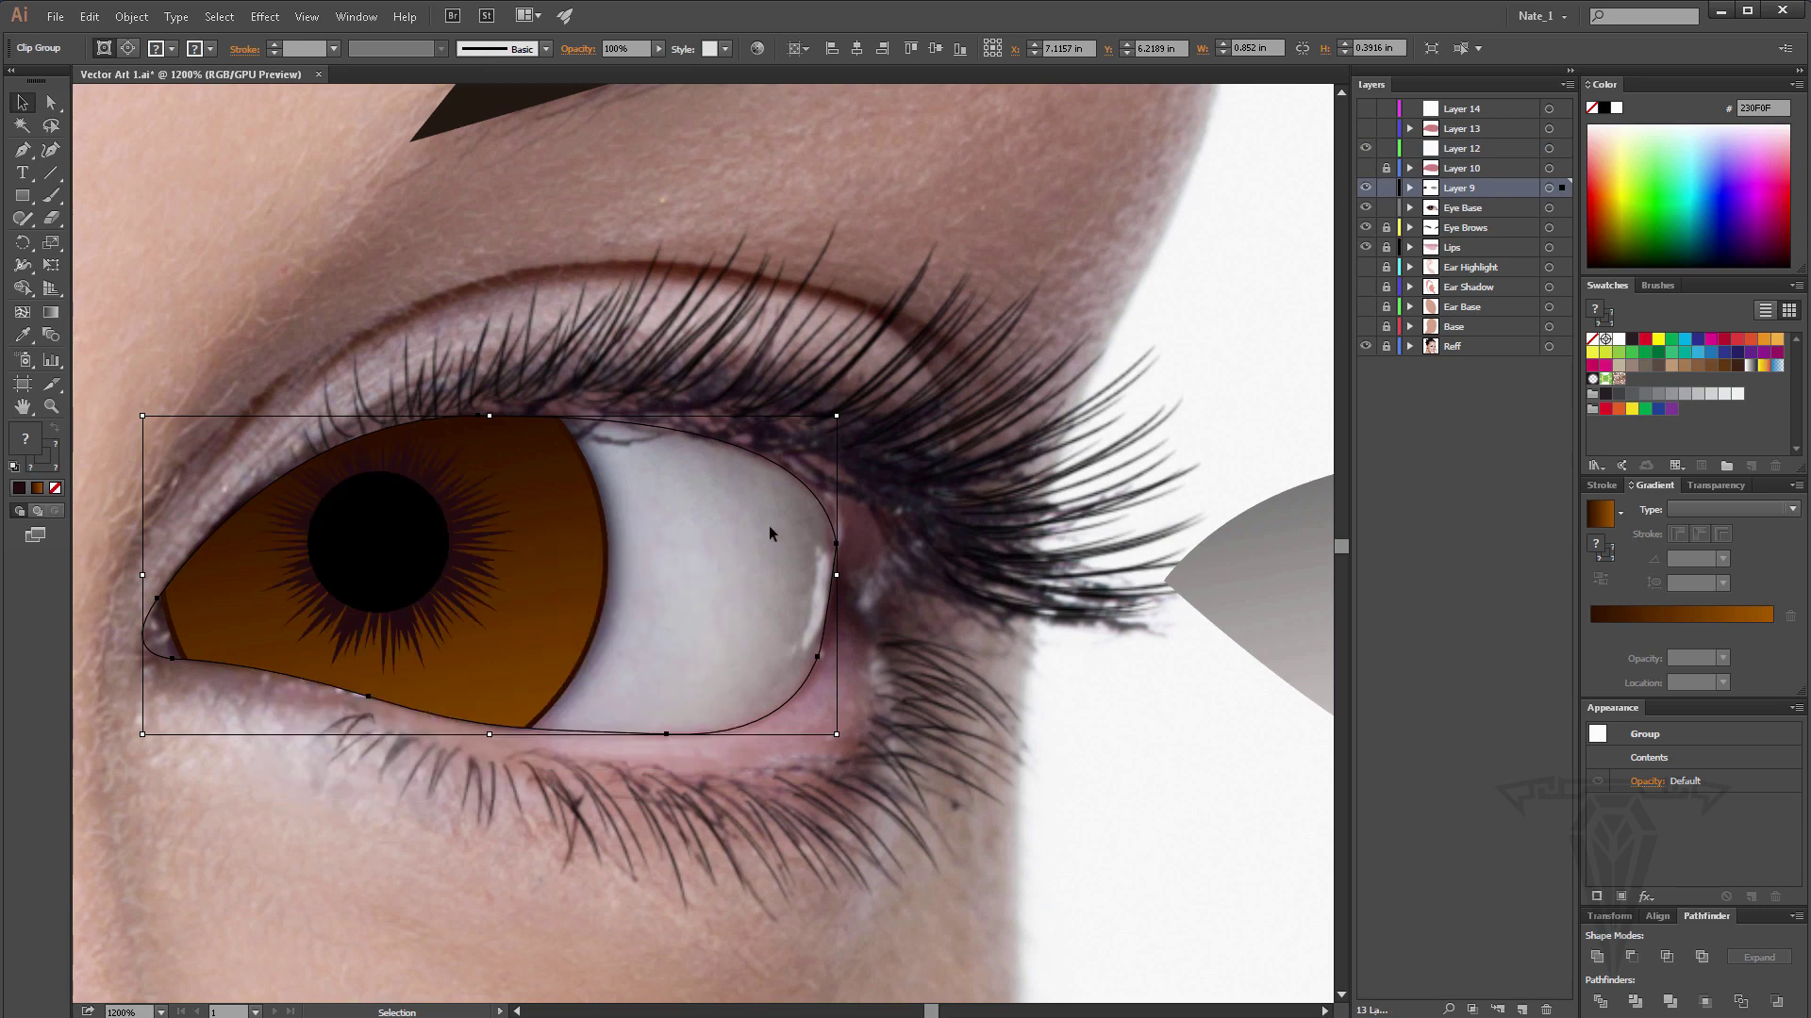
Release the clipping mask on the copied grey eye white and delete the leftover mask path.
drag(776, 518, 717, 478)
click(1167, 493)
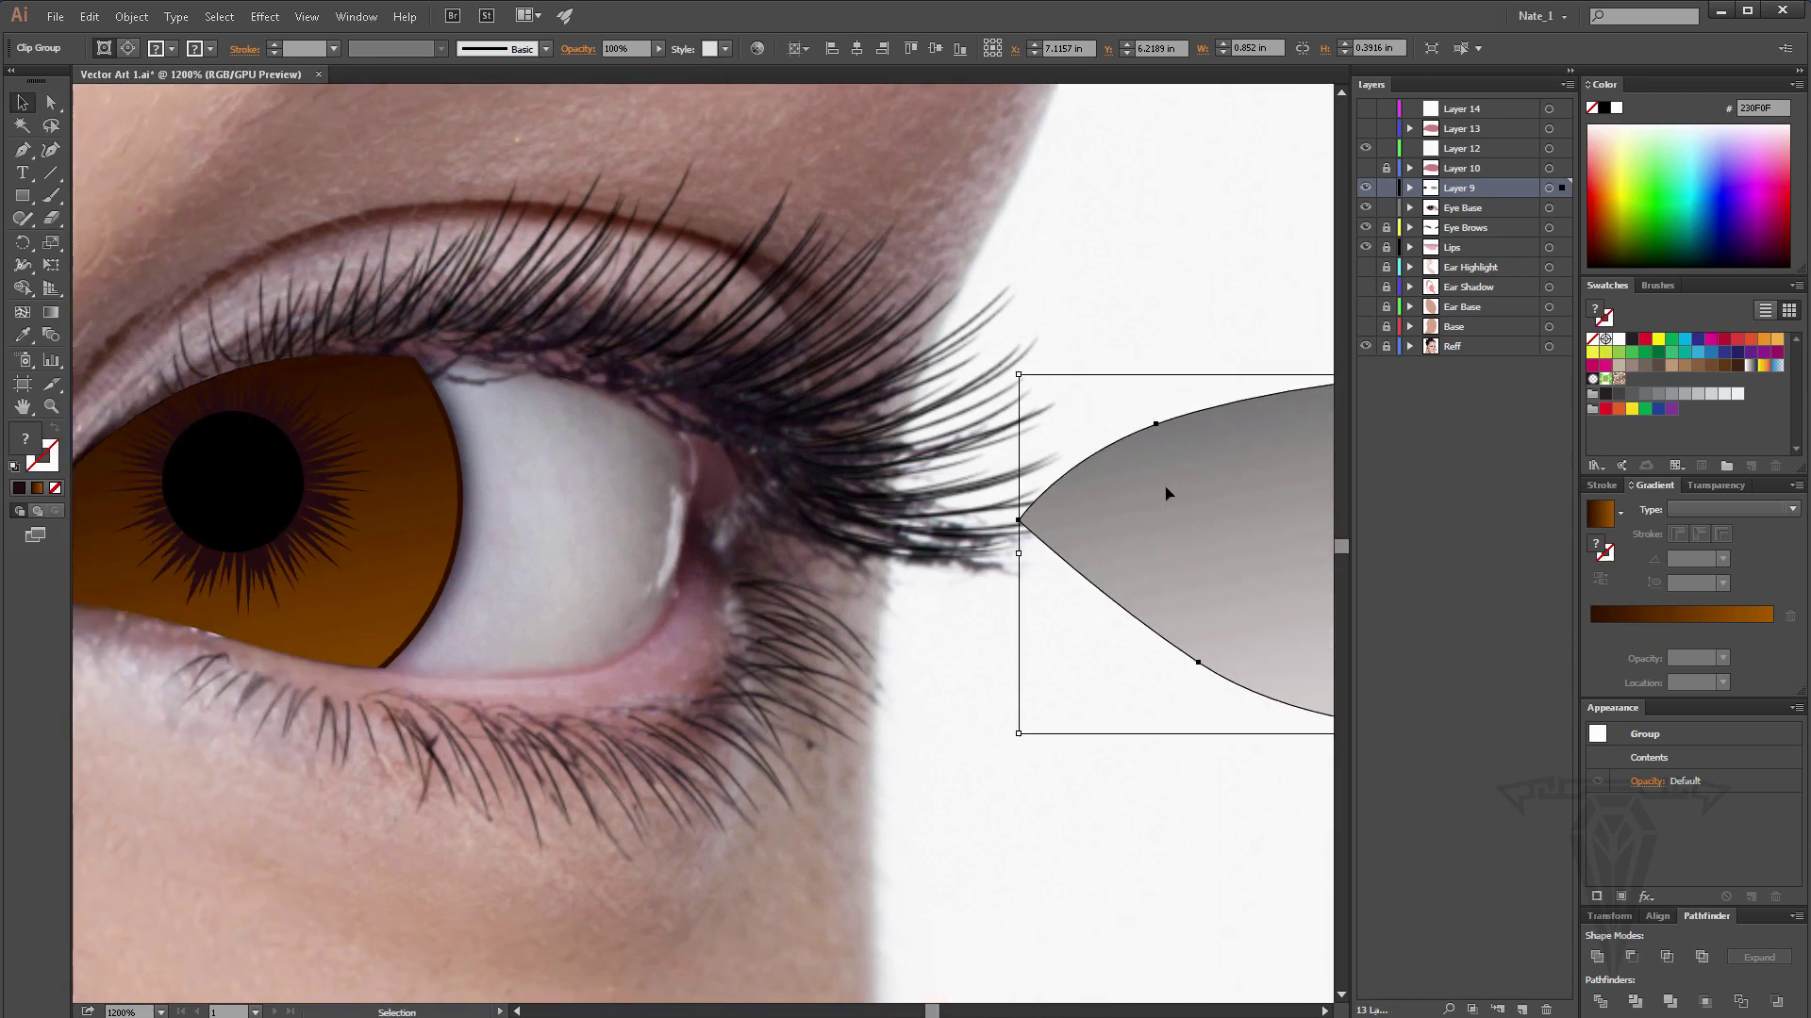
right_click(1243, 518)
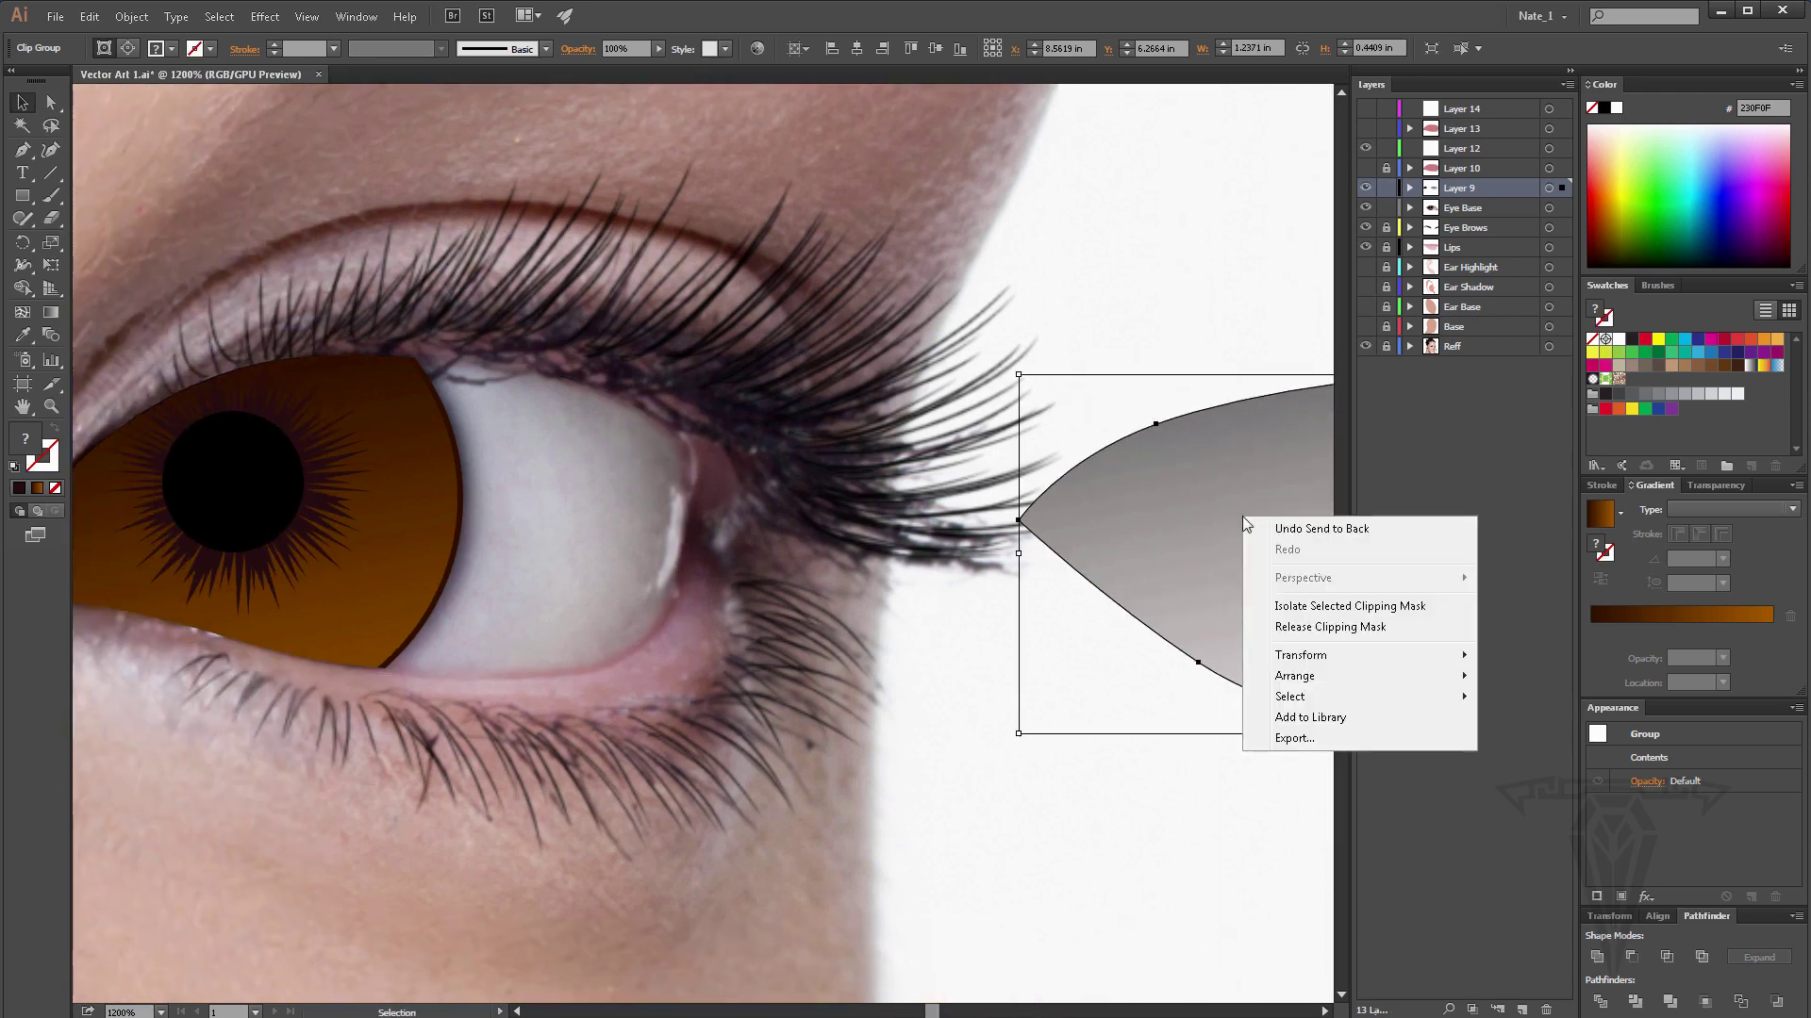
click(1302, 627)
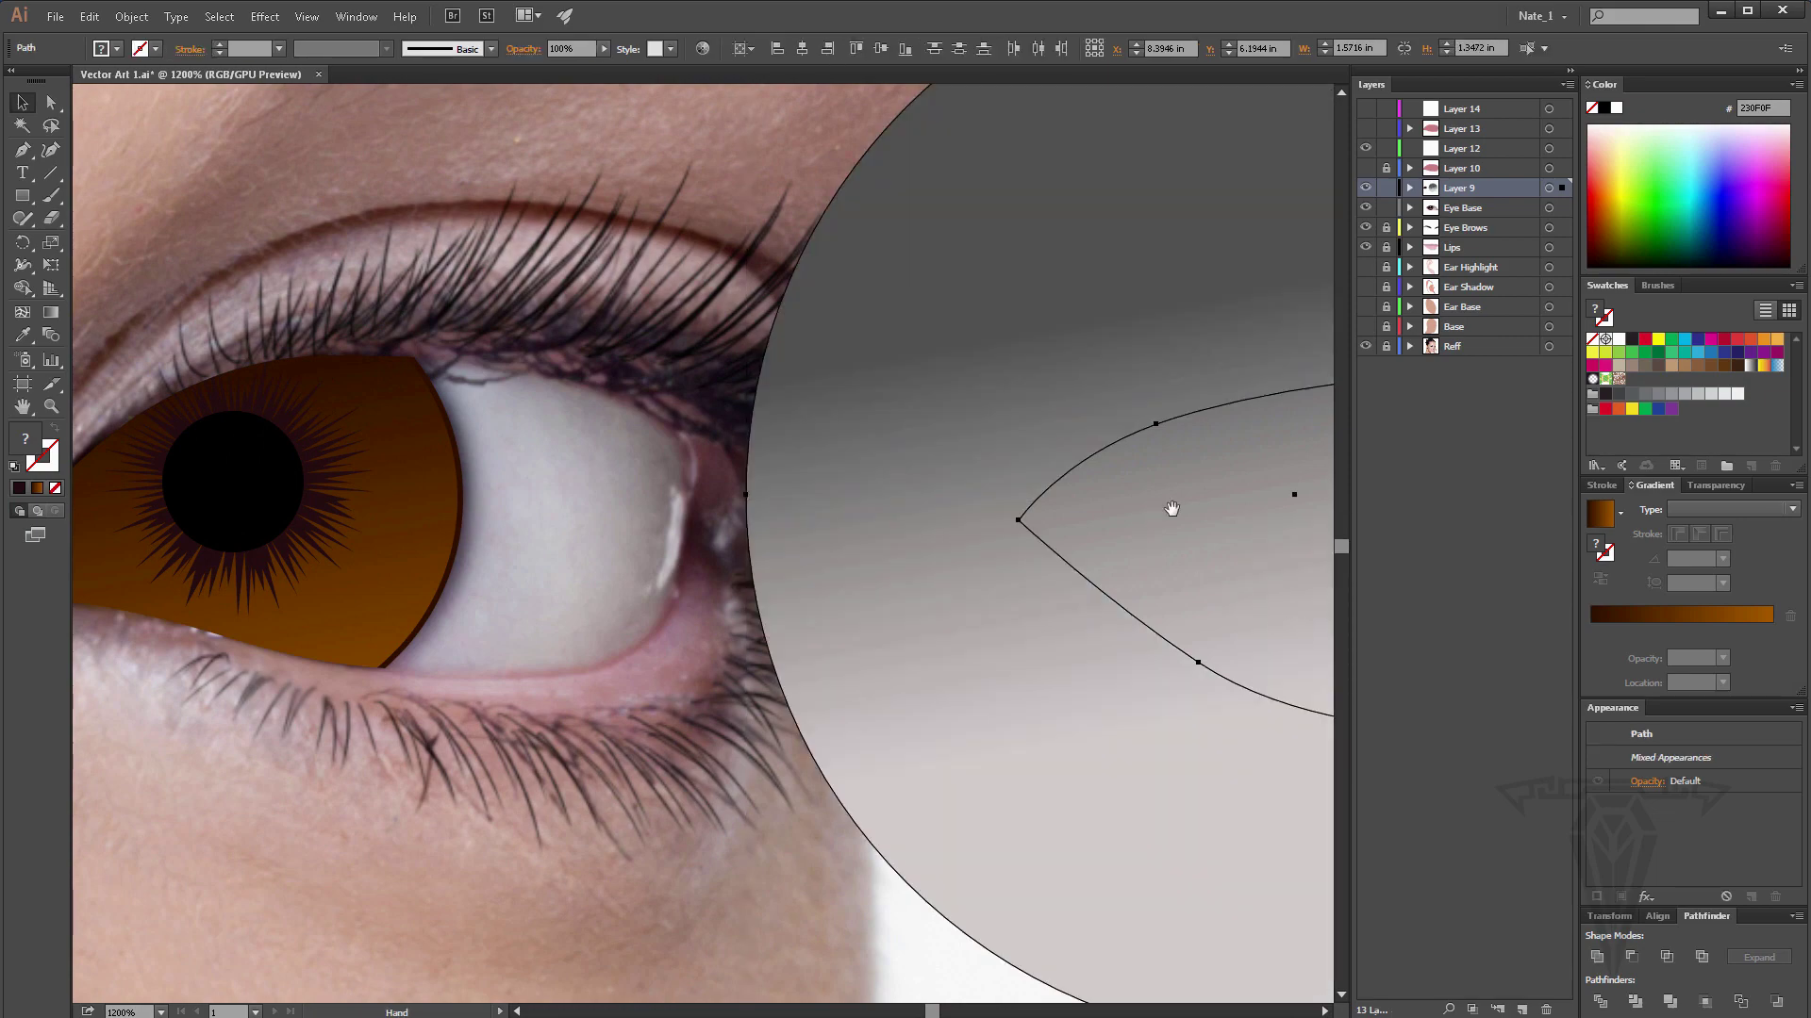
drag(1172, 509, 401, 503)
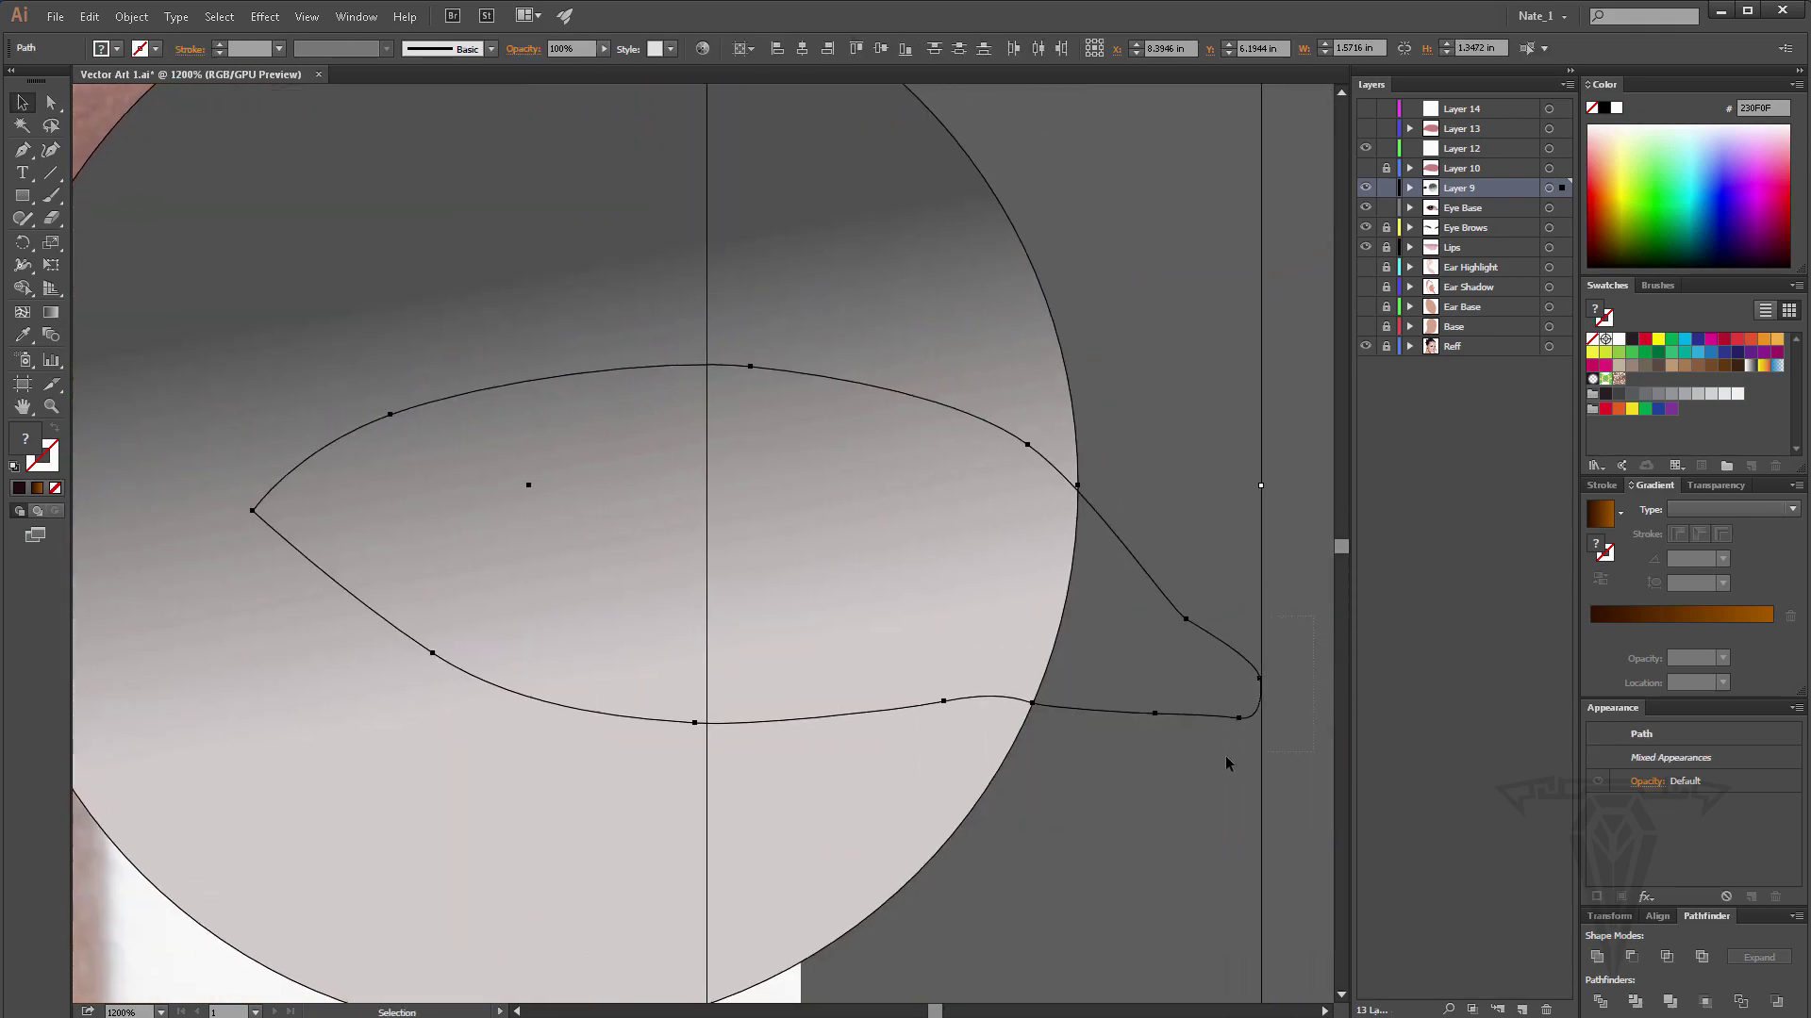
click(1246, 680)
key(Delete)
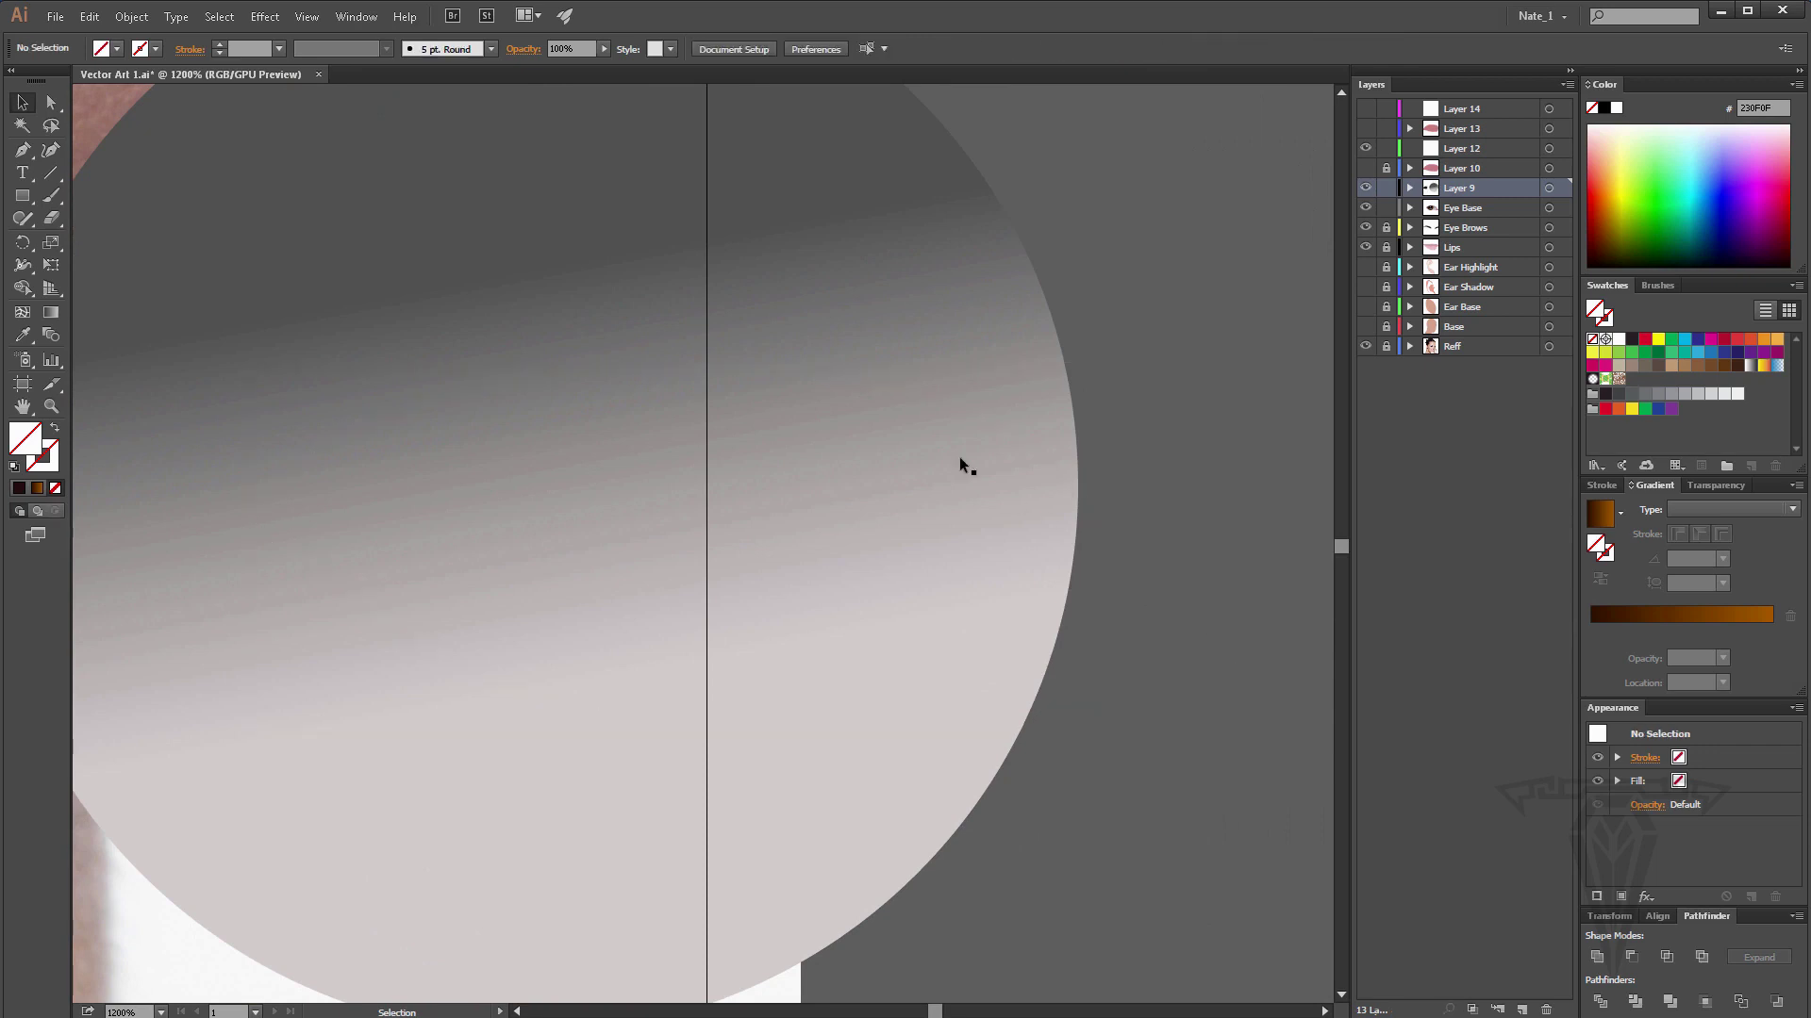
Move the grey gradient circle from beside the face onto the second eye so that it covers the whole traced eye opening.
click(954, 439)
mouse_move(382, 564)
mouse_down()
mouse_move(1074, 551)
mouse_move(363, 535)
mouse_up()
drag(513, 533, 941, 544)
key(z)
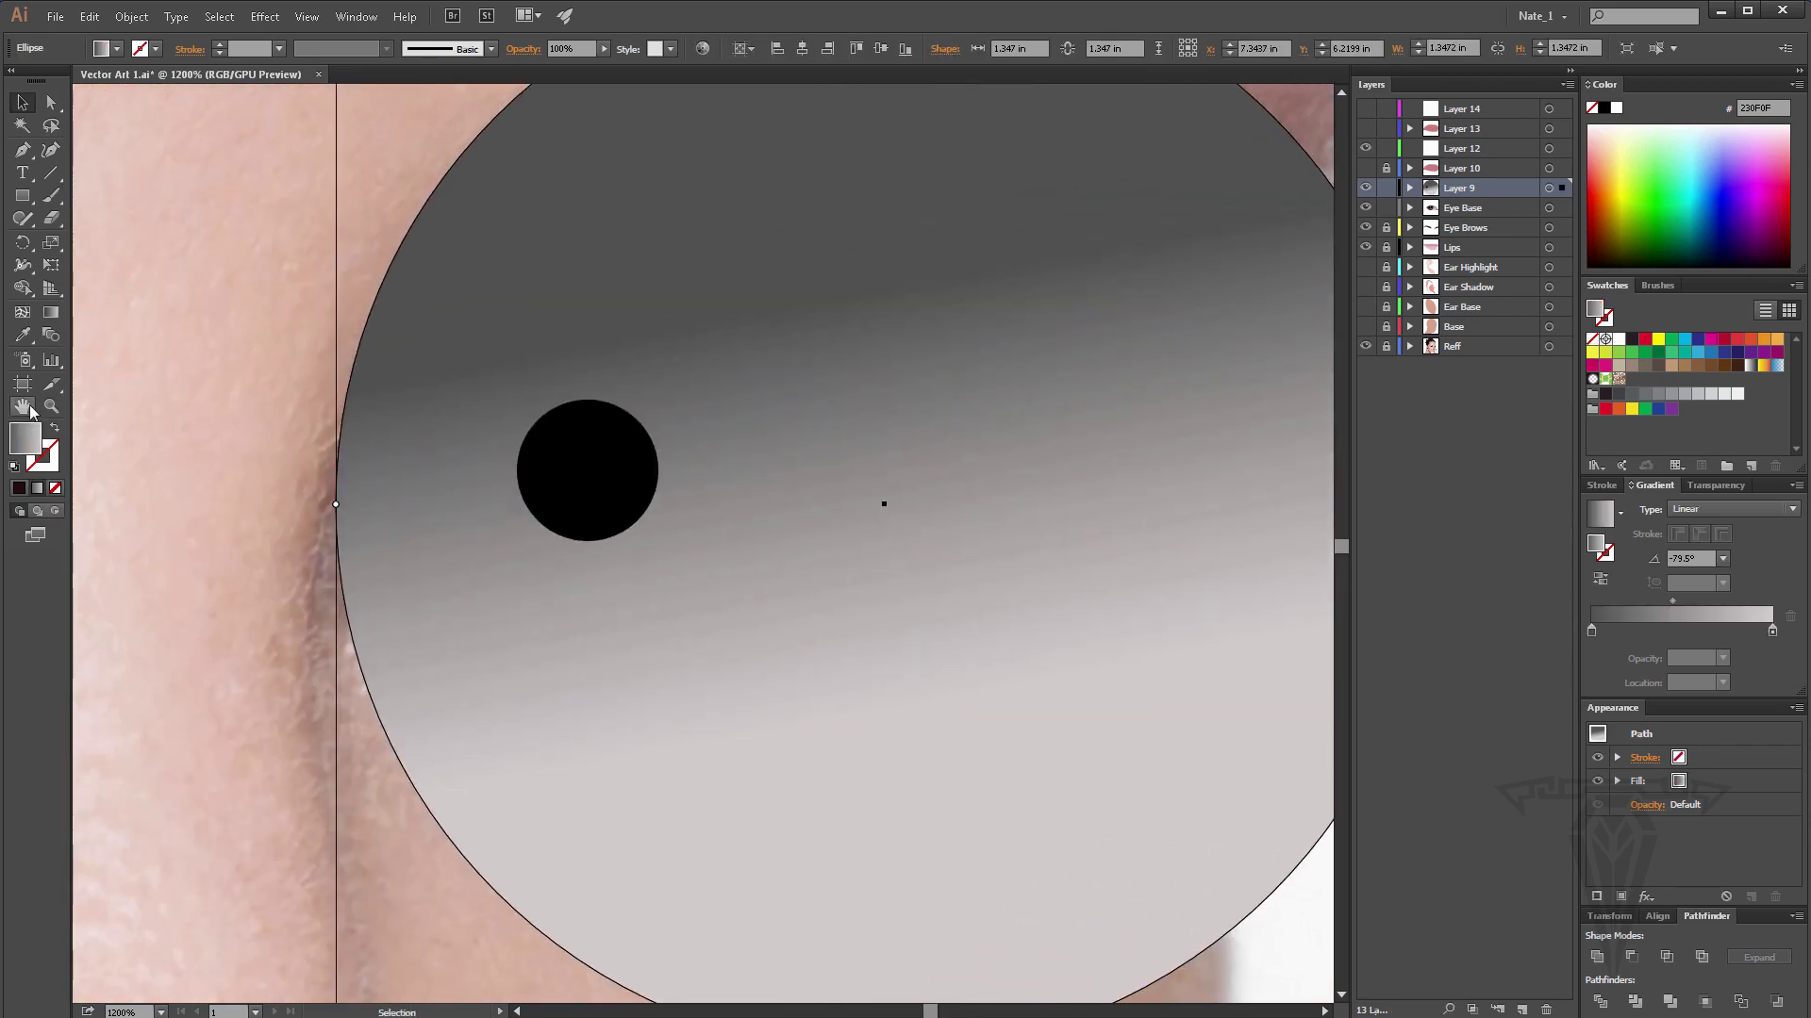
alt+click(868, 608)
click(23, 101)
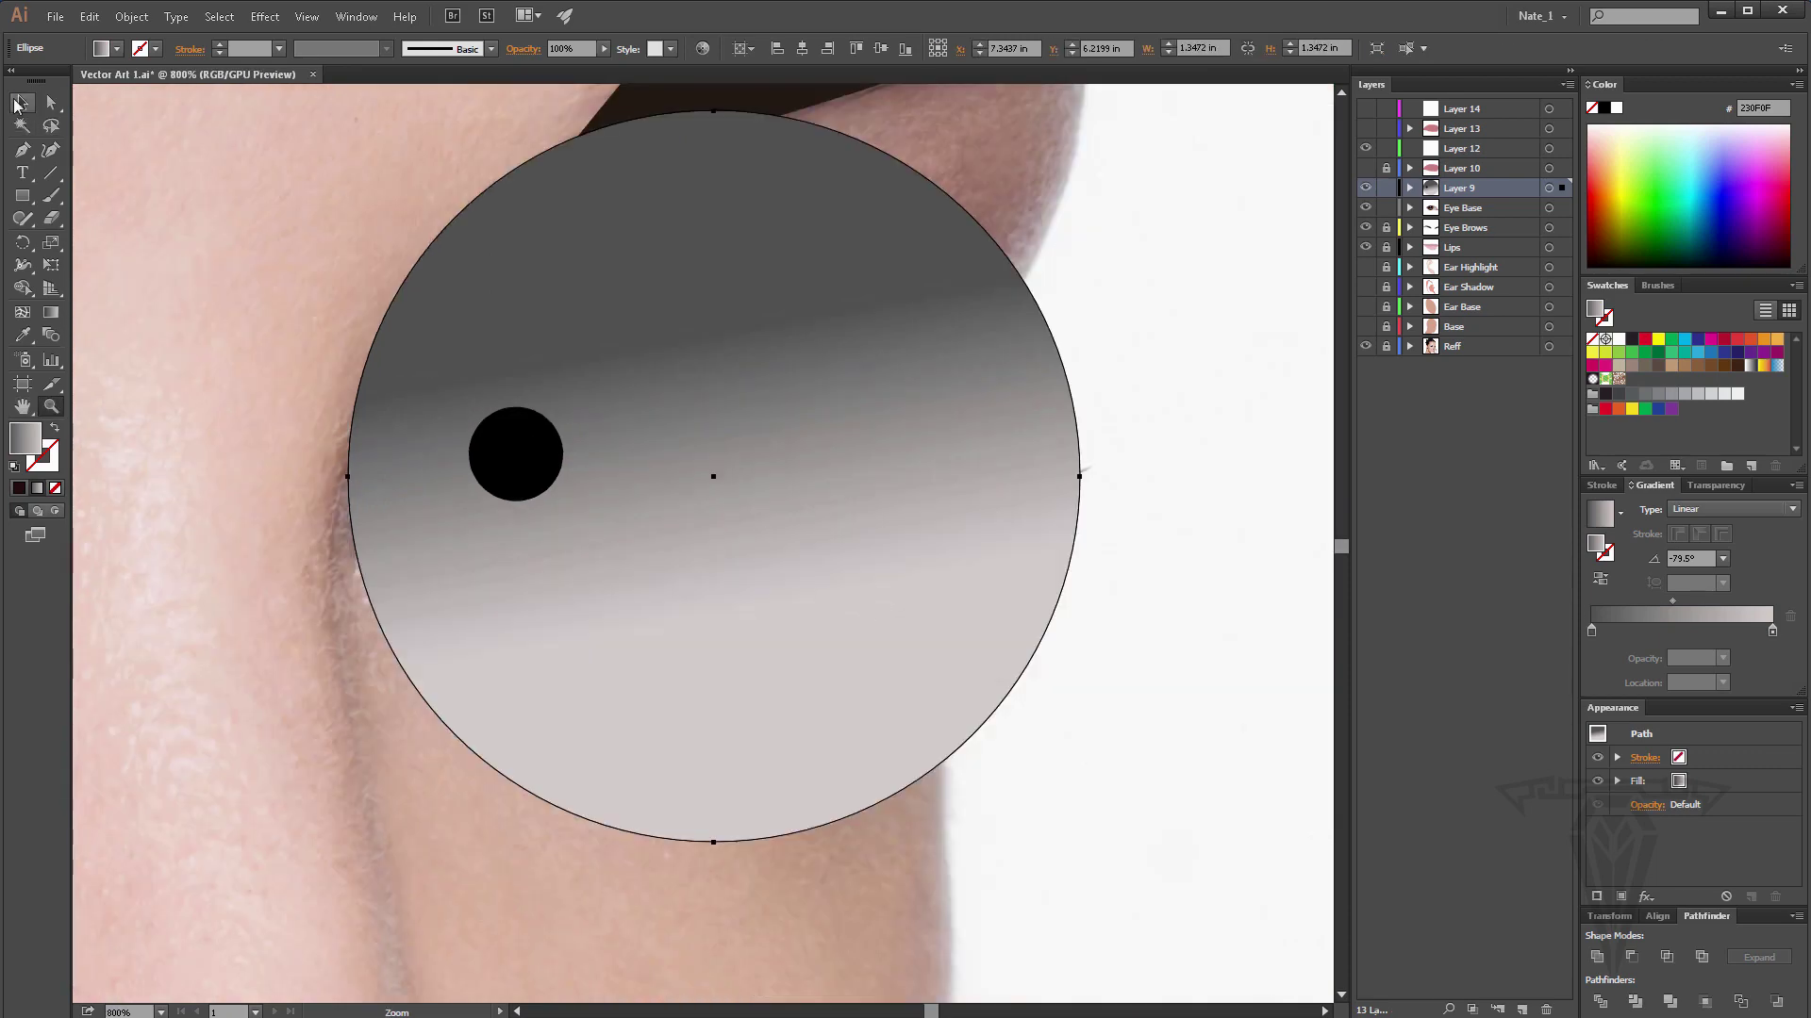
drag(861, 574, 631, 524)
key(space)
drag(520, 461, 697, 552)
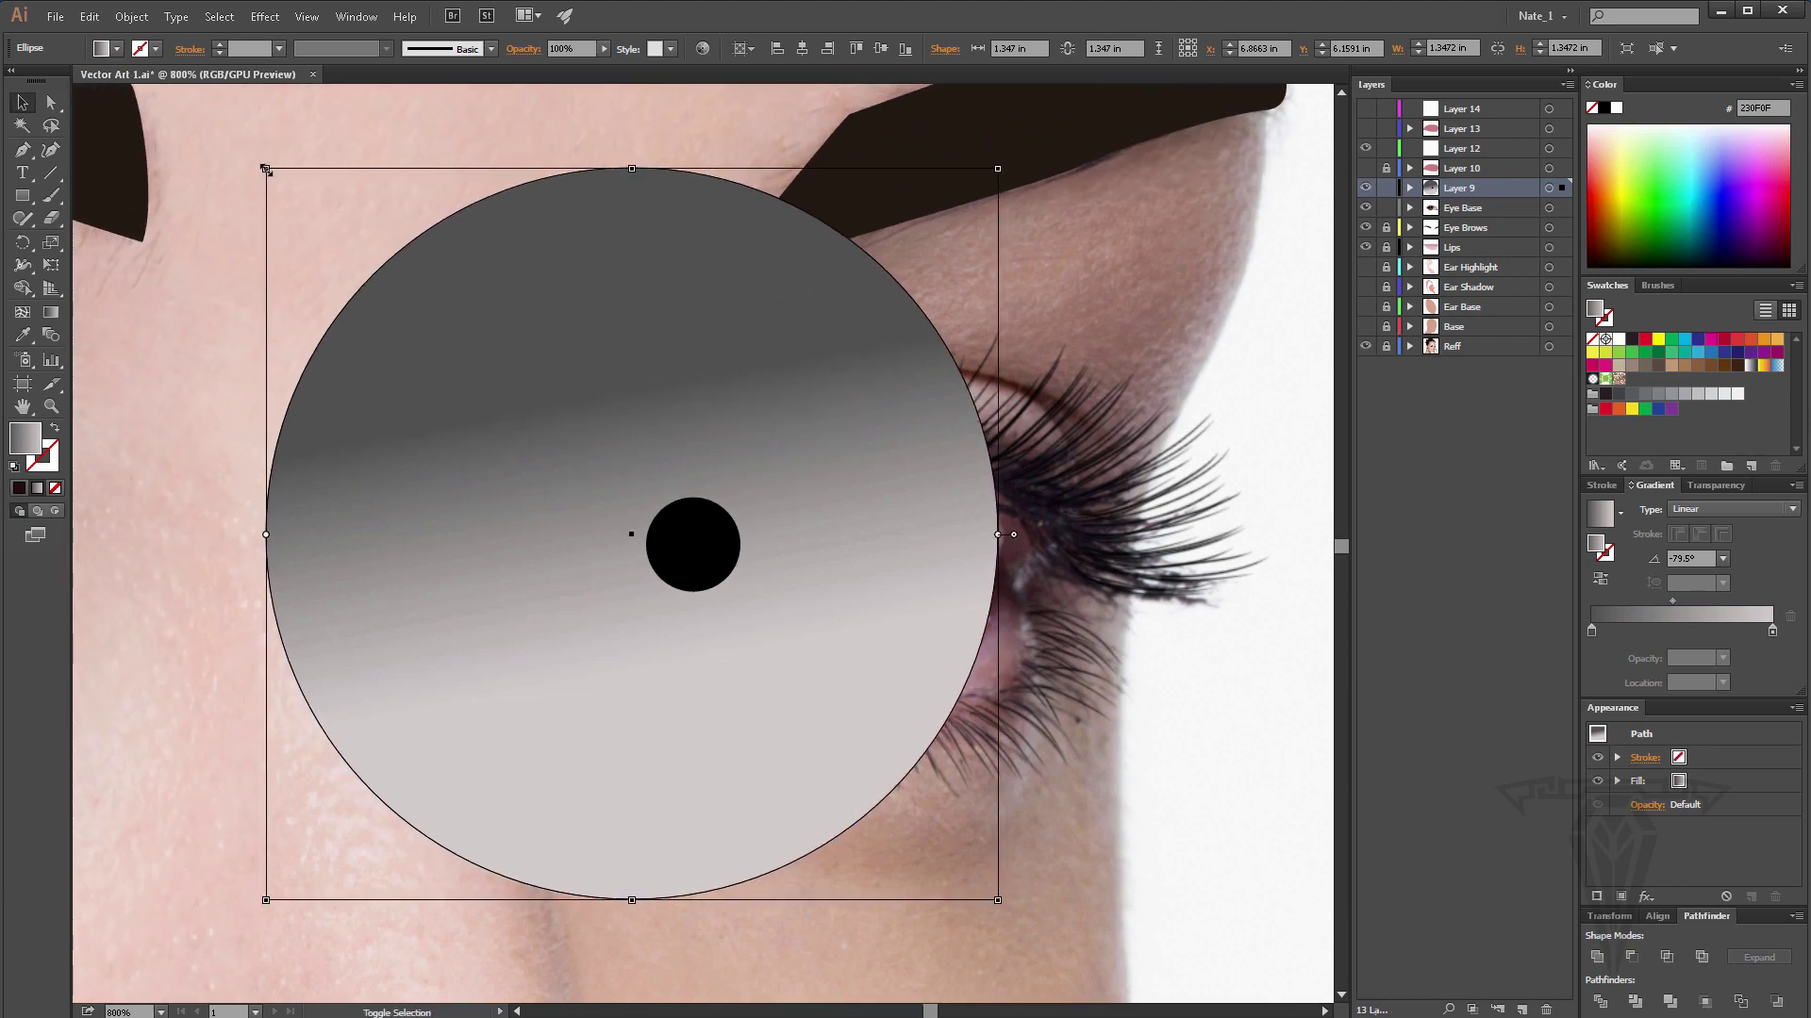
Scale the grey gradient circle down proportionally to about 1.29 in, keeping it over the eye opening.
drag(266, 169, 296, 198)
drag(513, 594, 487, 573)
drag(487, 573, 517, 589)
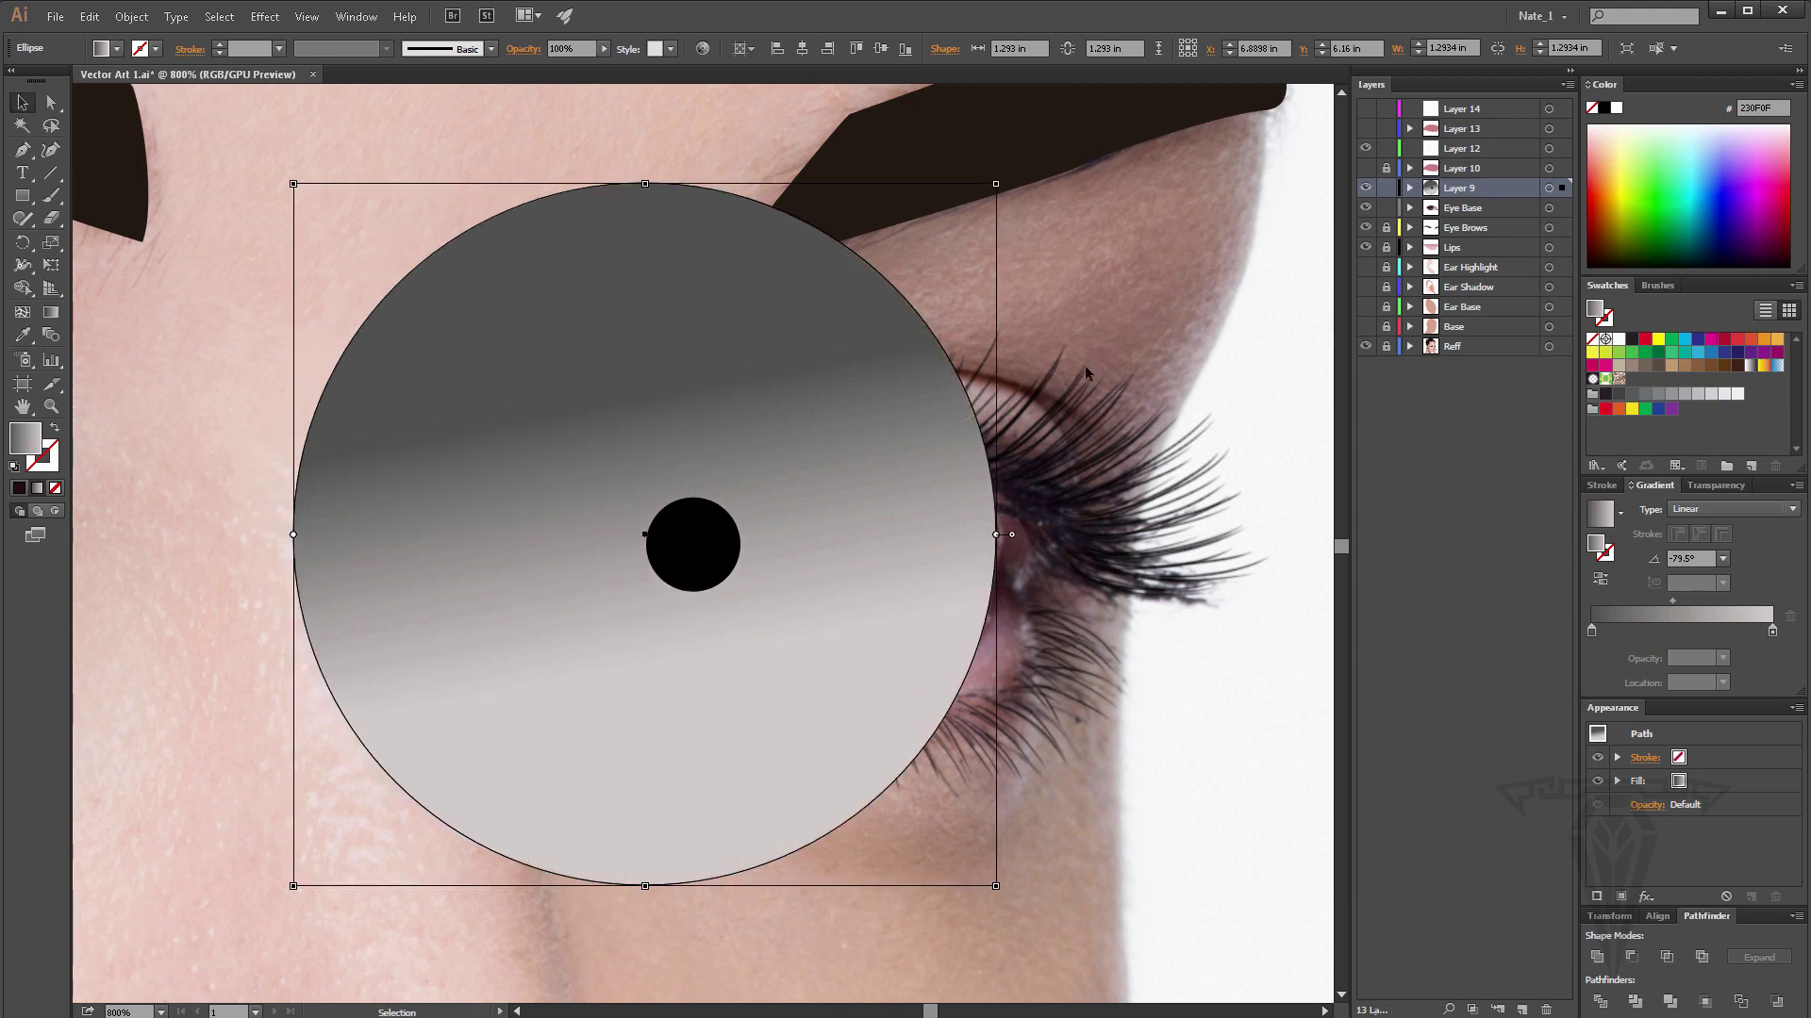
Show Layer 13's pink eye shape and use it as a clipping mask for the grey gradient circle.
click(1366, 128)
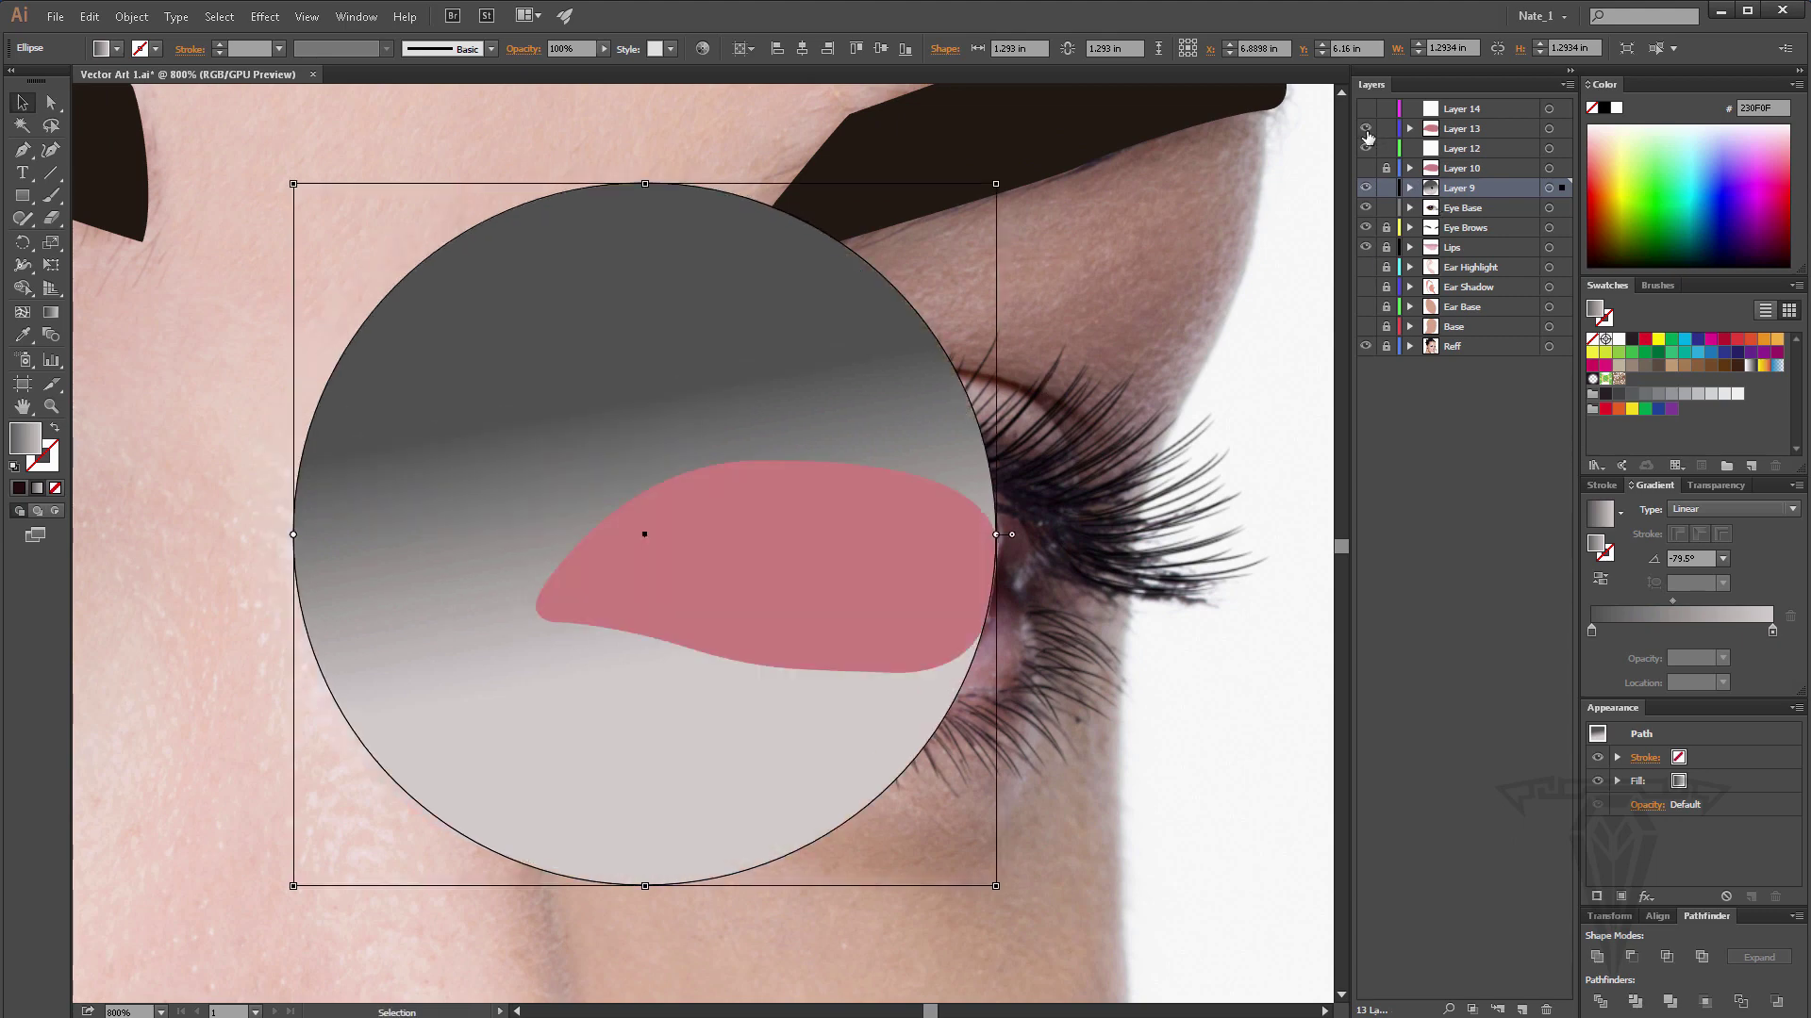
shift+click(893, 524)
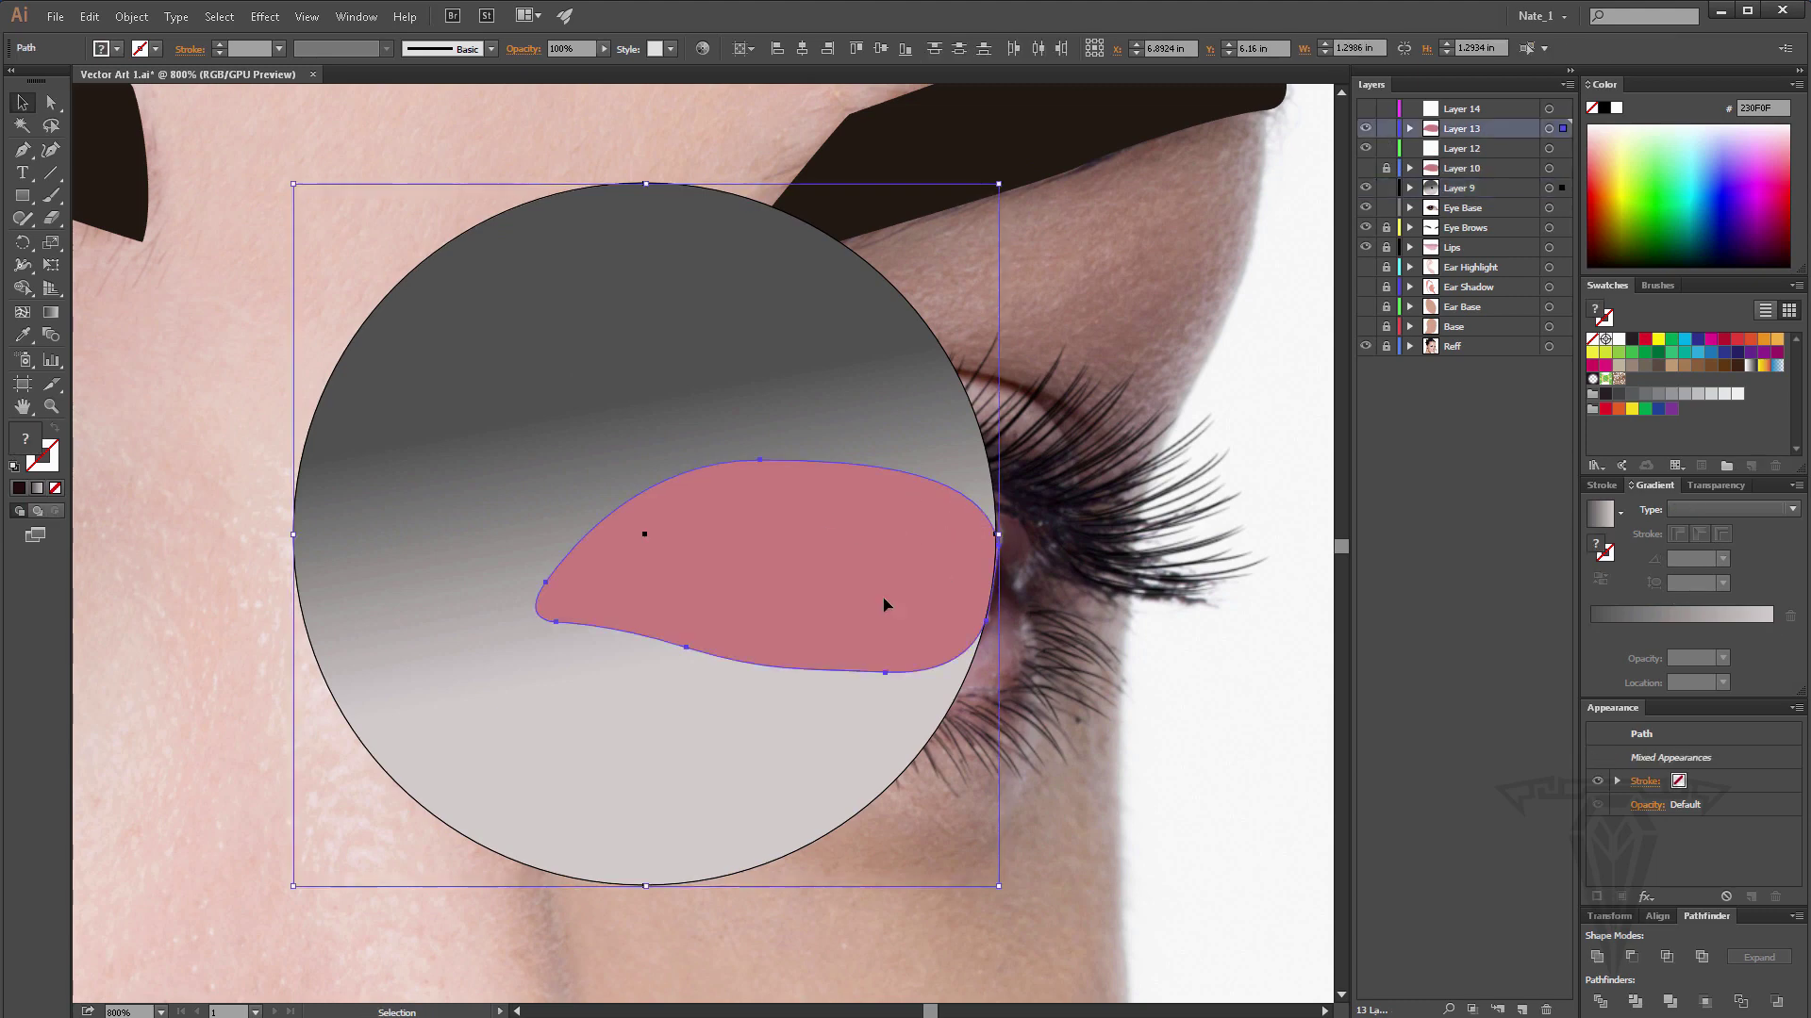
right_click(692, 492)
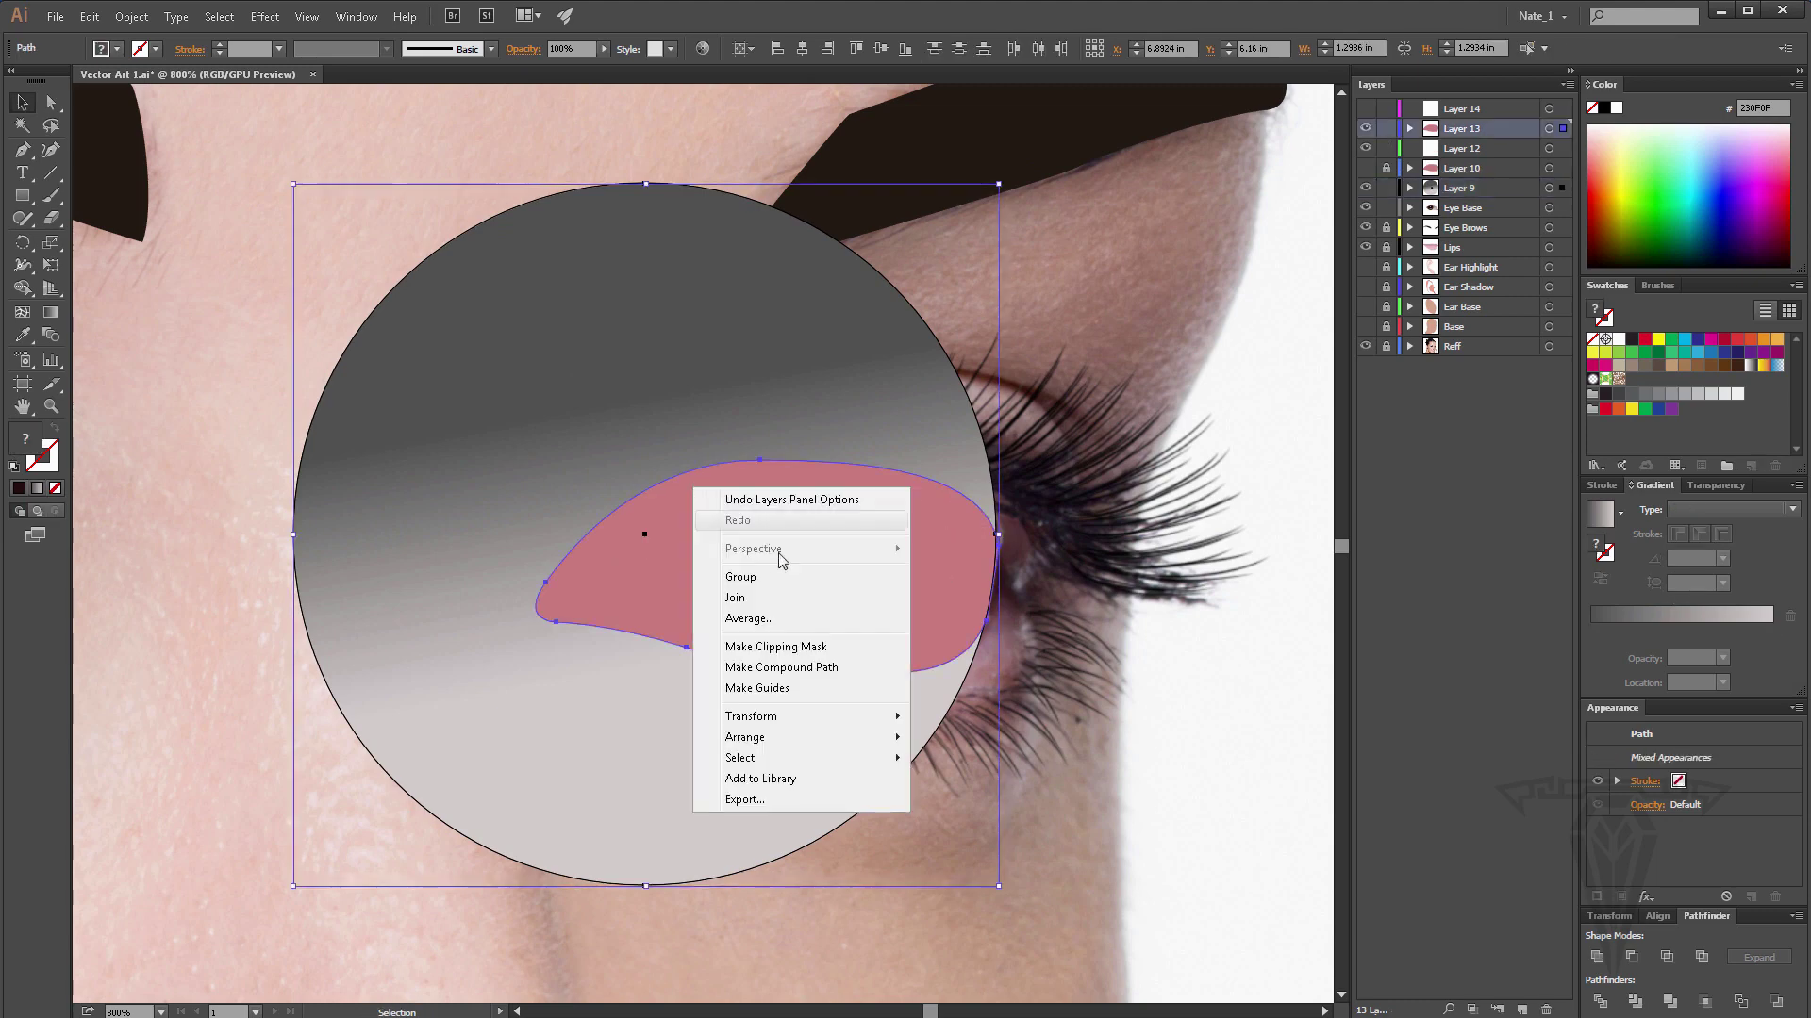
click(764, 647)
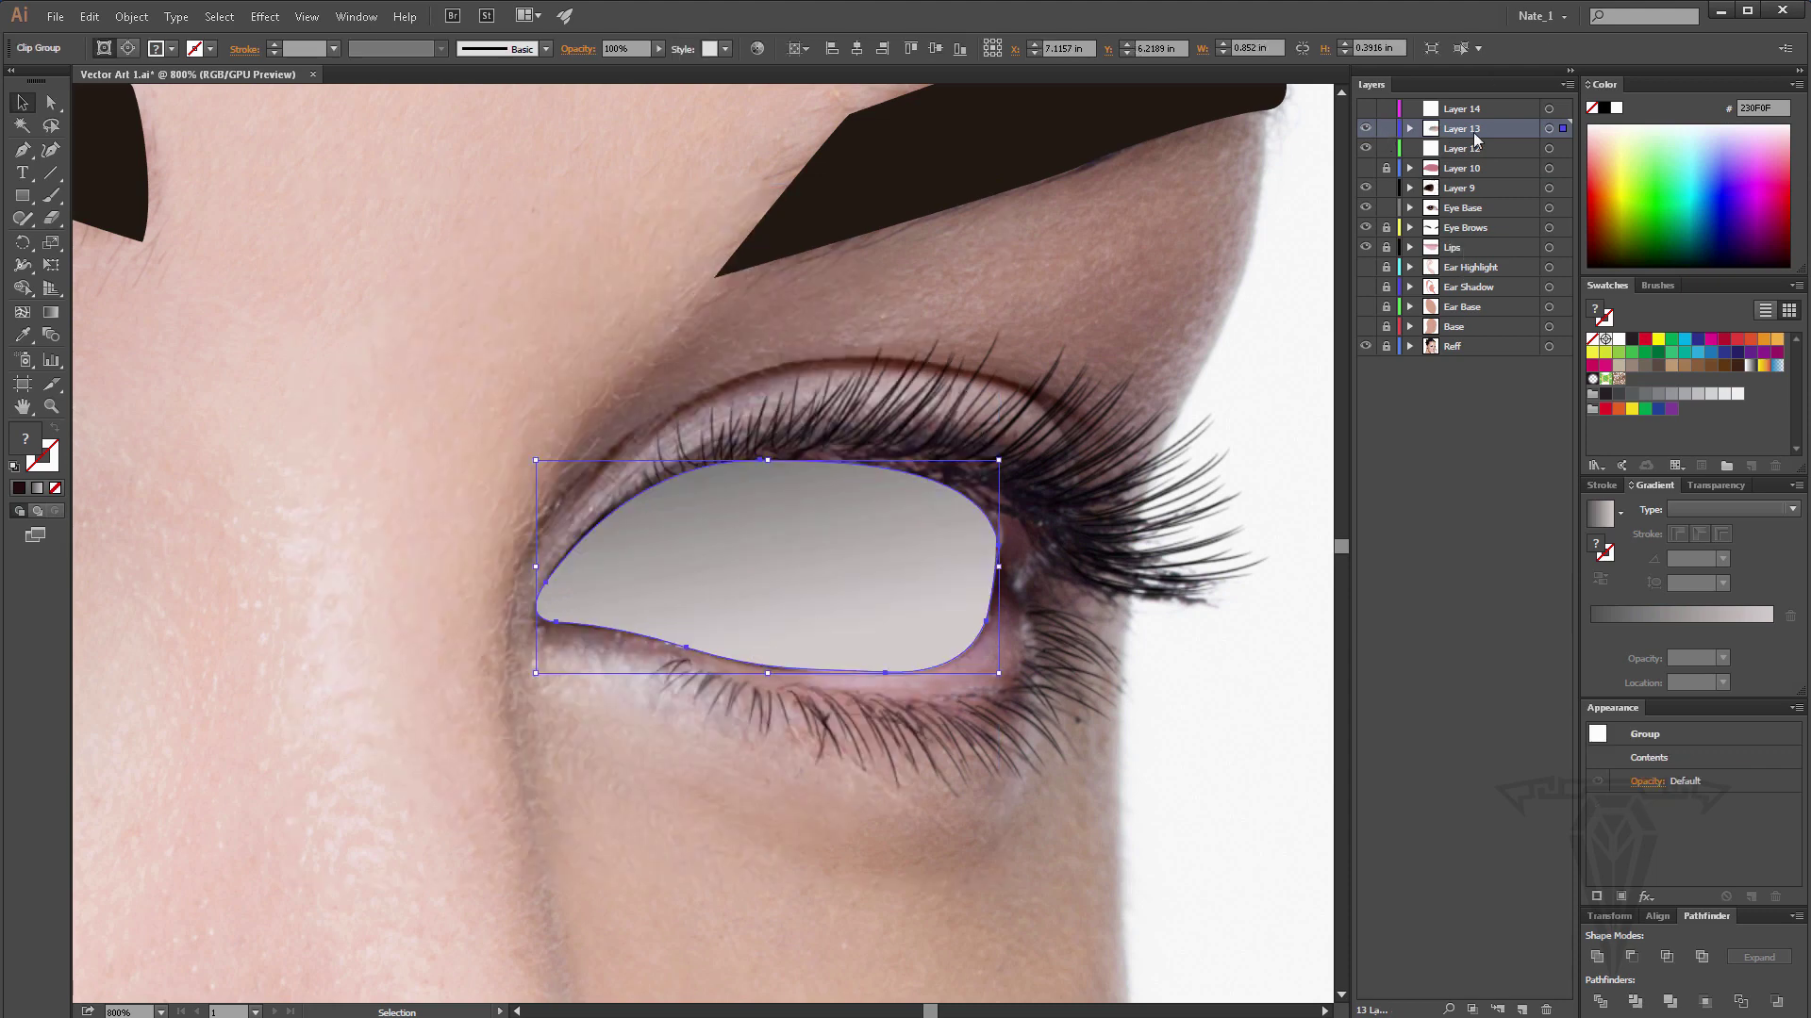
Move the clipped eye white from Layer 13 to Layer 9 and send it to the back, behind the iris.
drag(1562, 130, 1564, 193)
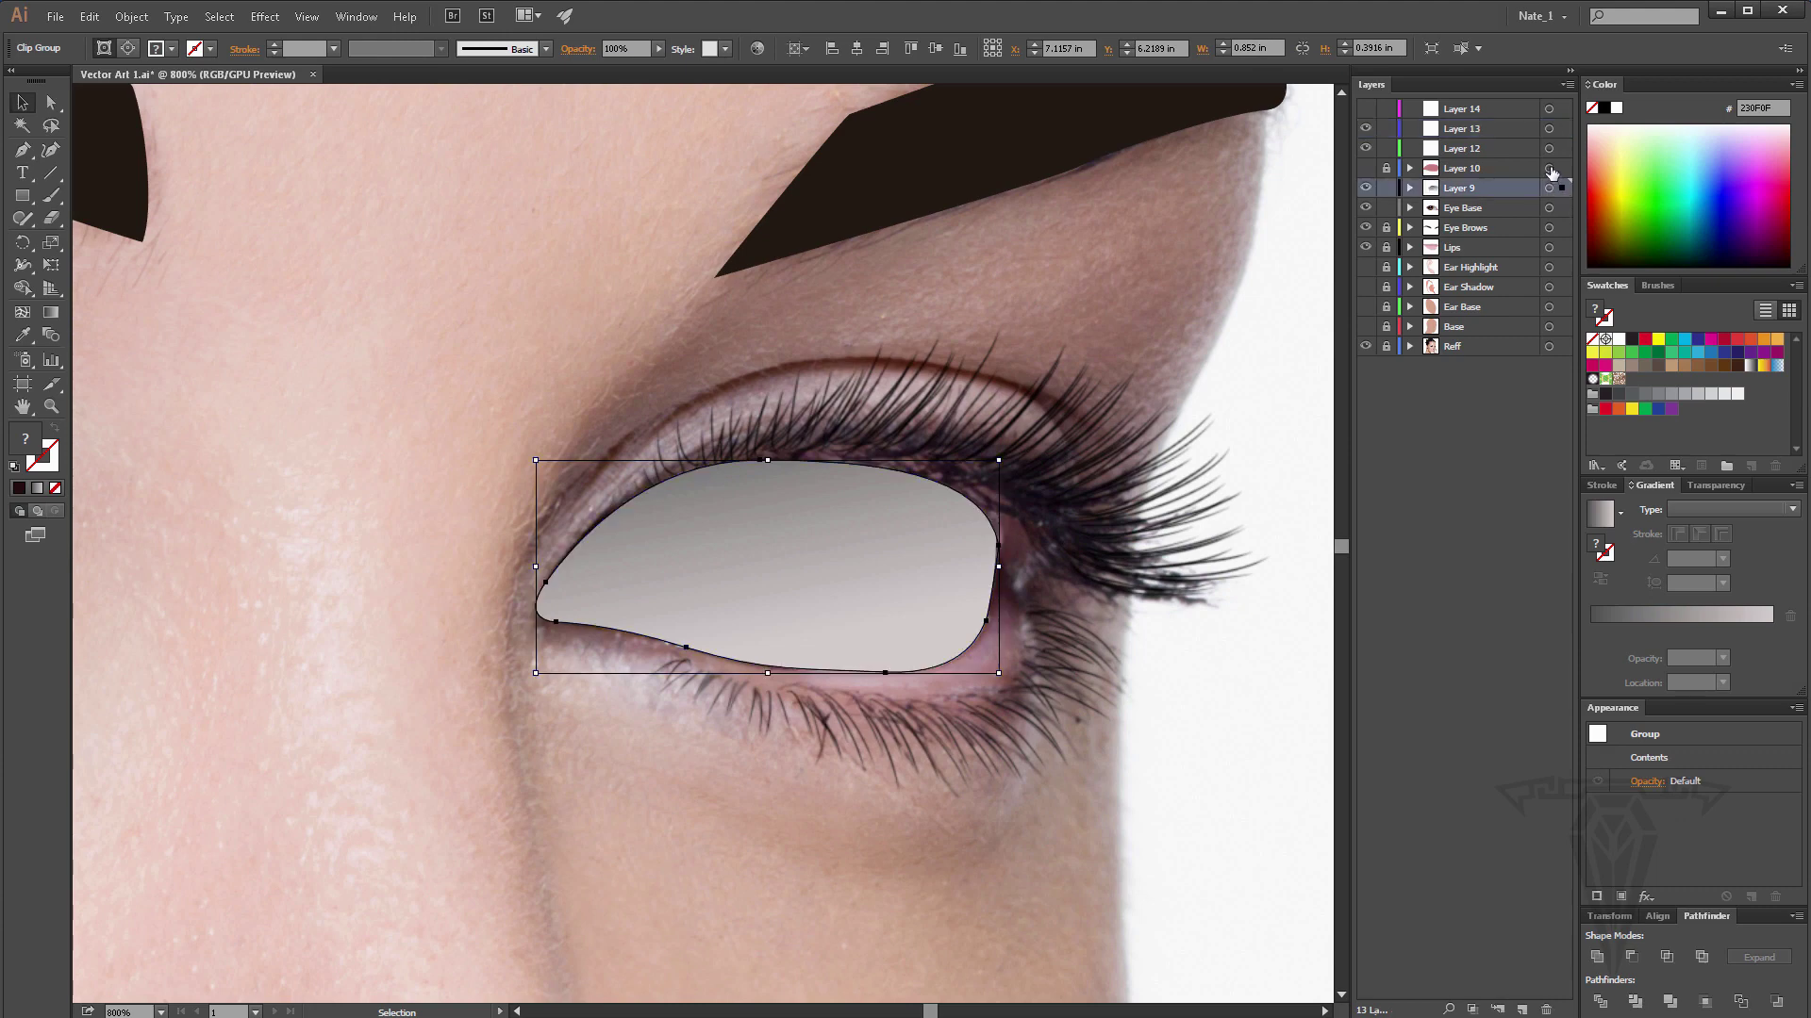
right_click(867, 496)
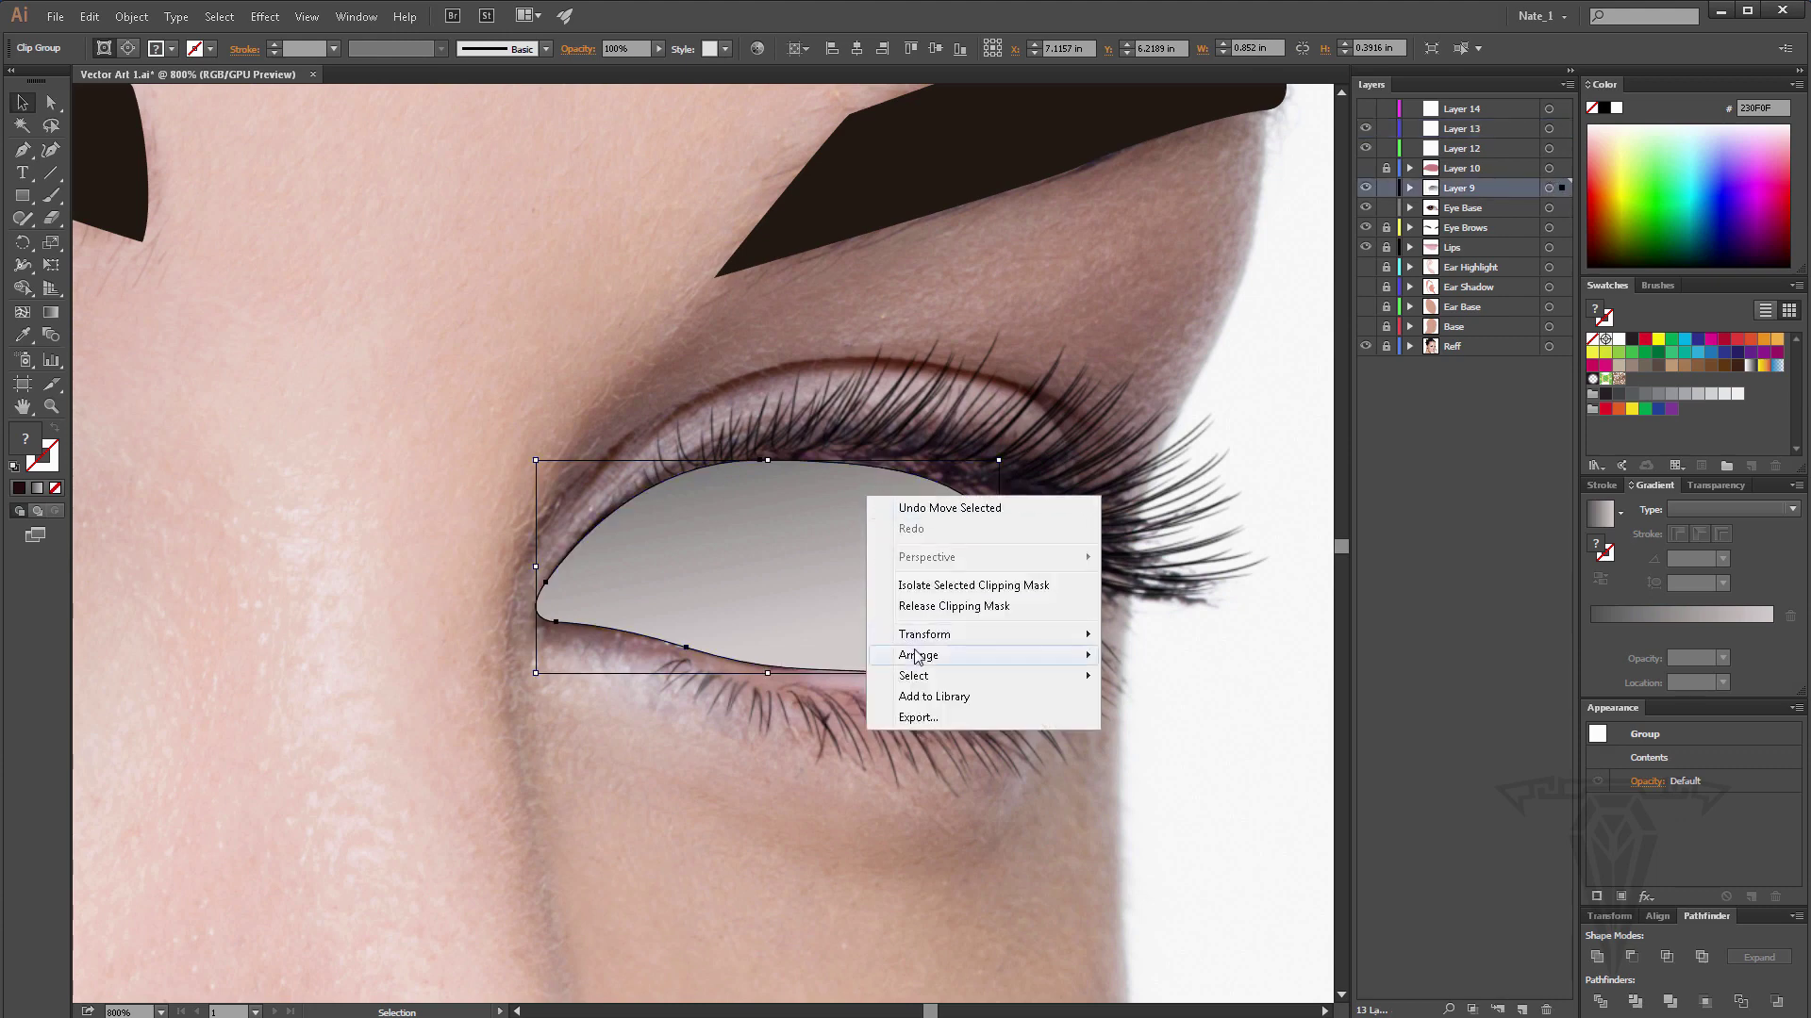
mouse_move(909, 655)
click(699, 719)
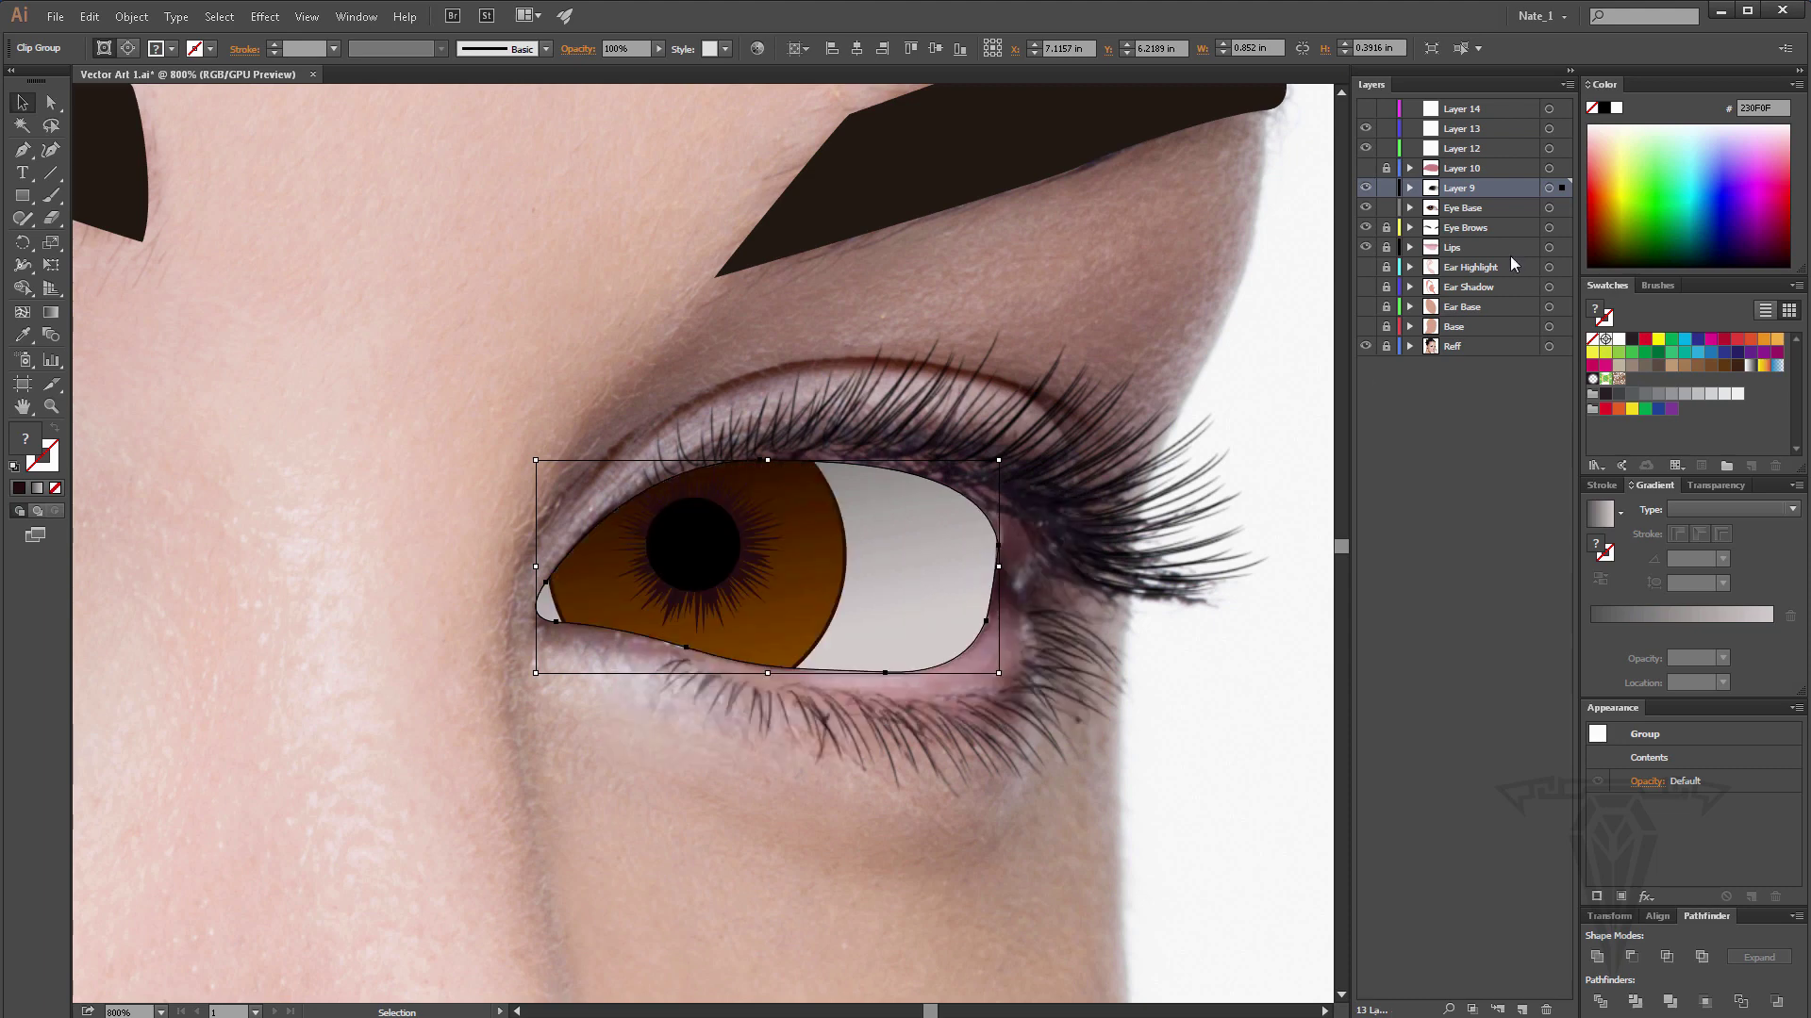
Examine the contents of Layer 9 and its starburst clip group, and collapse them again.
click(1410, 188)
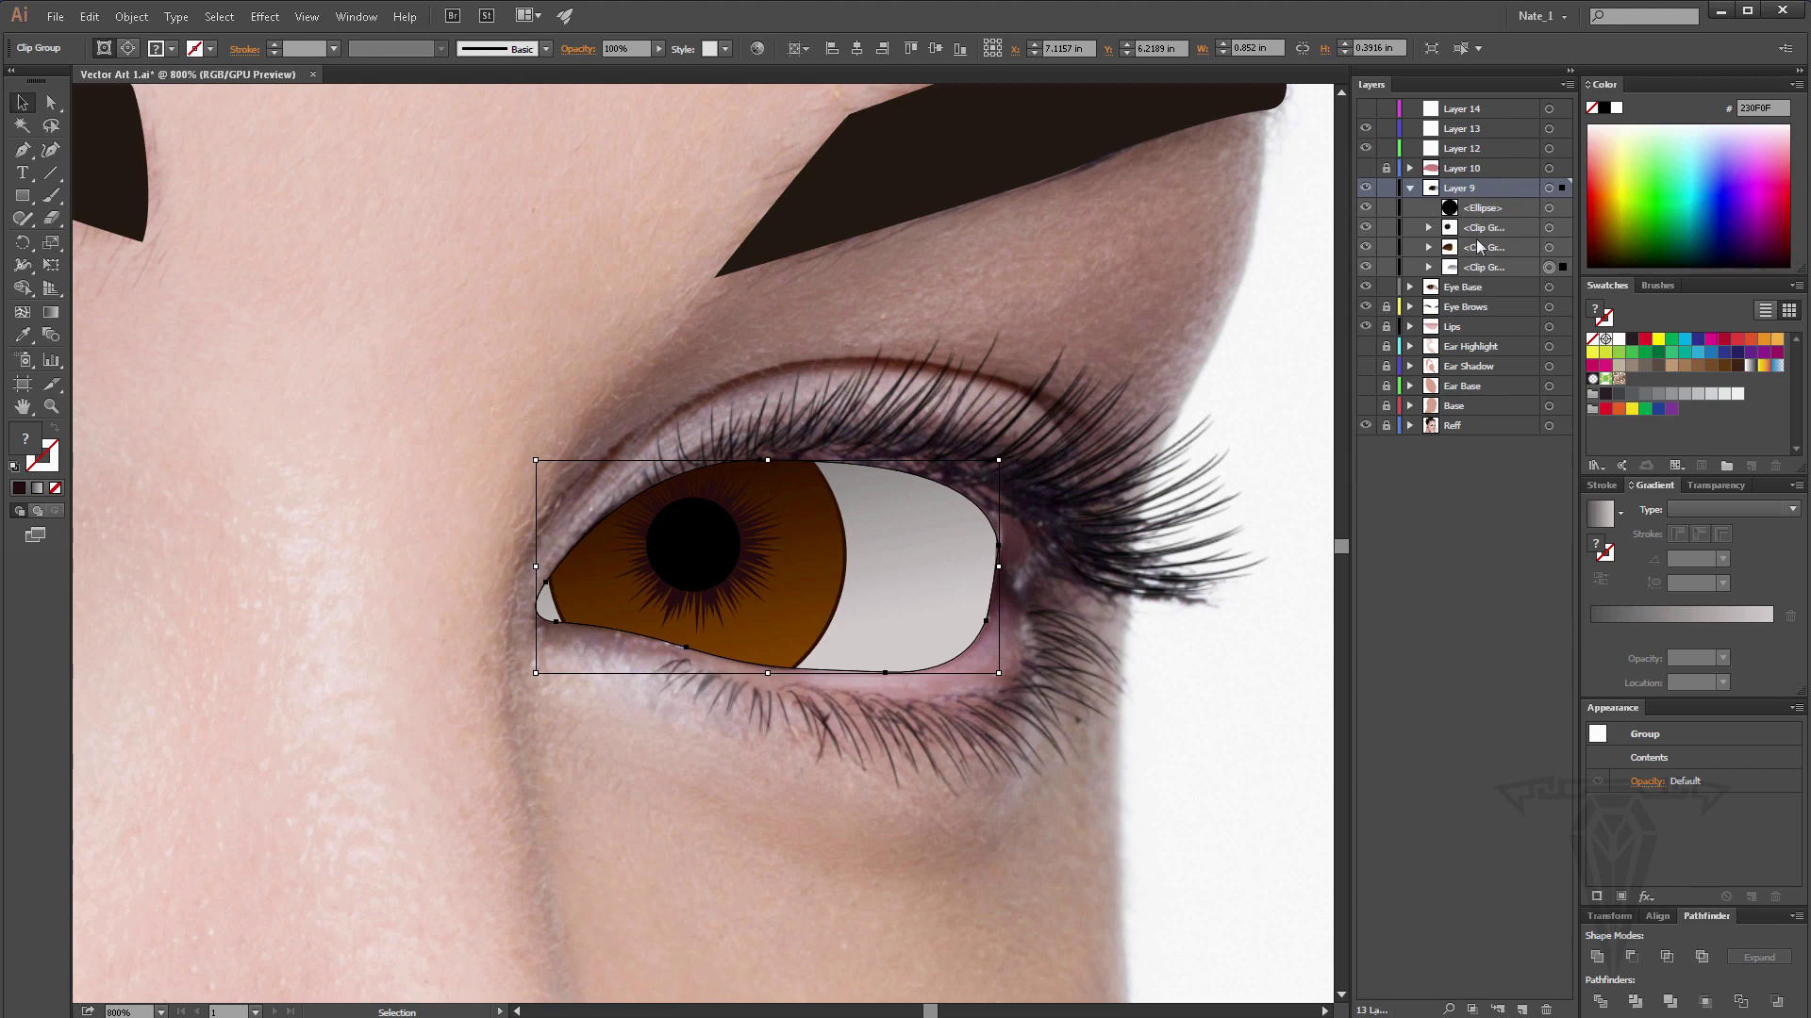
click(1428, 229)
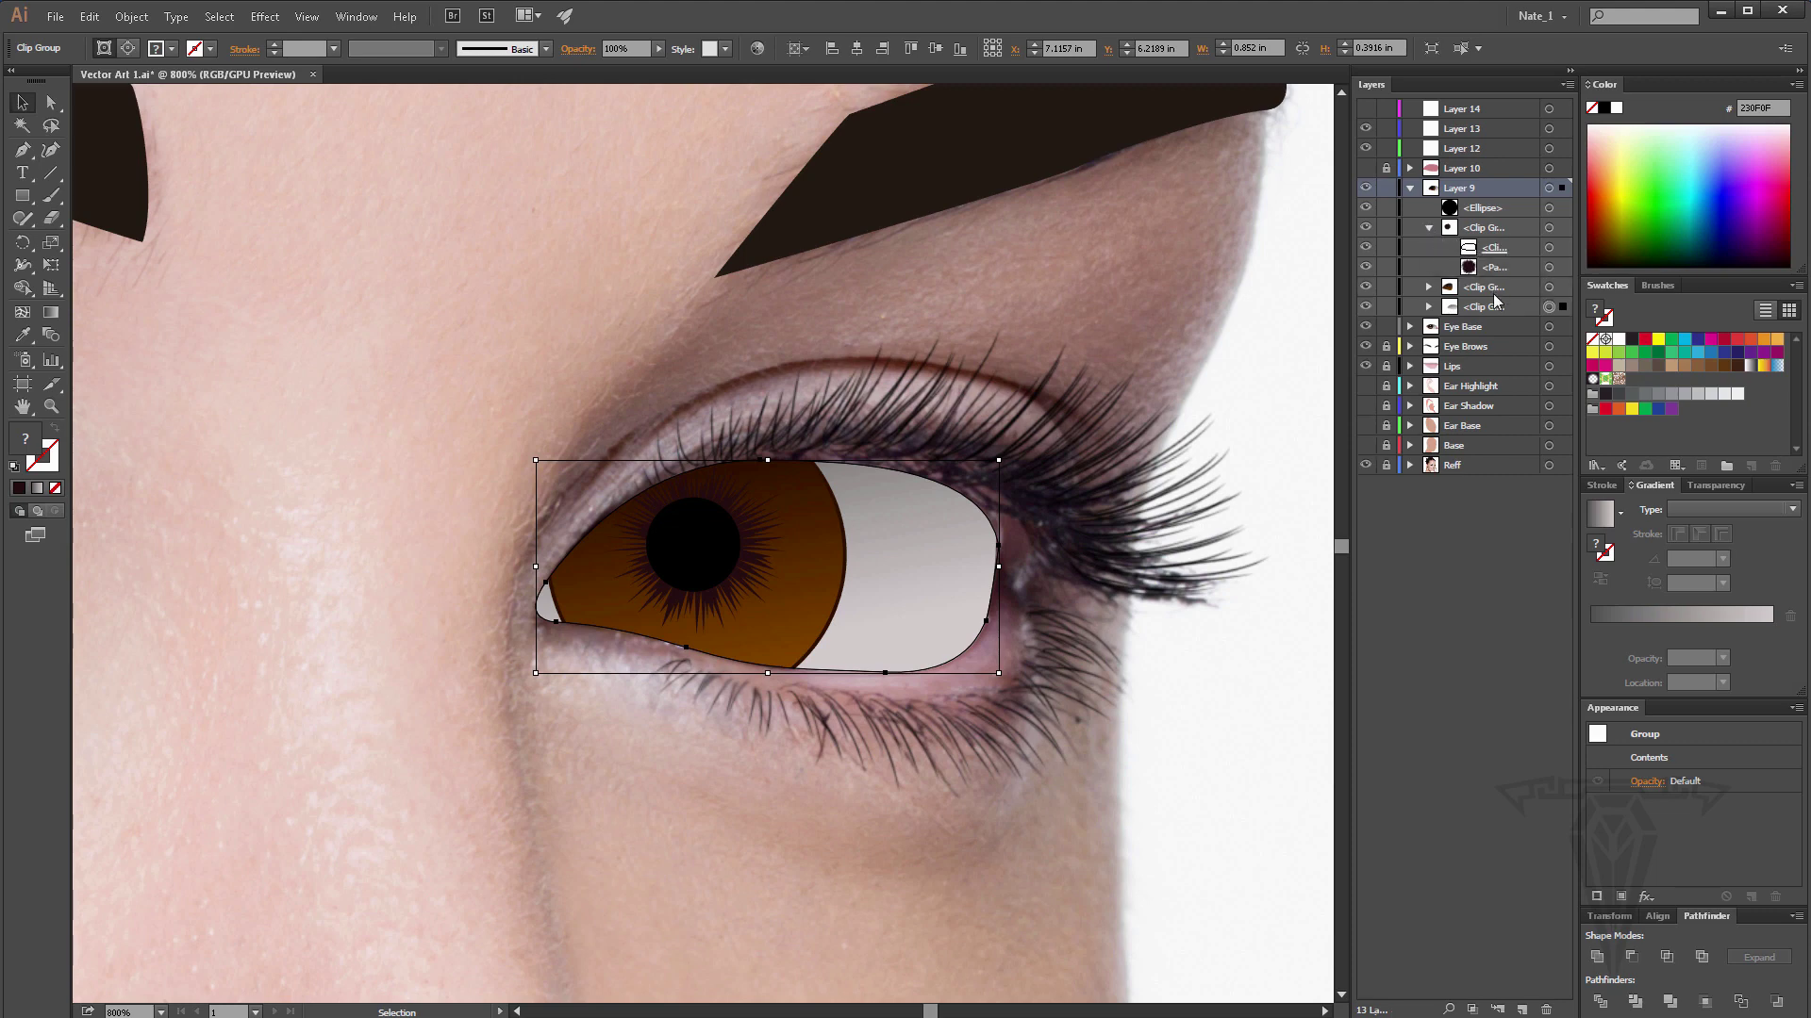
click(1428, 228)
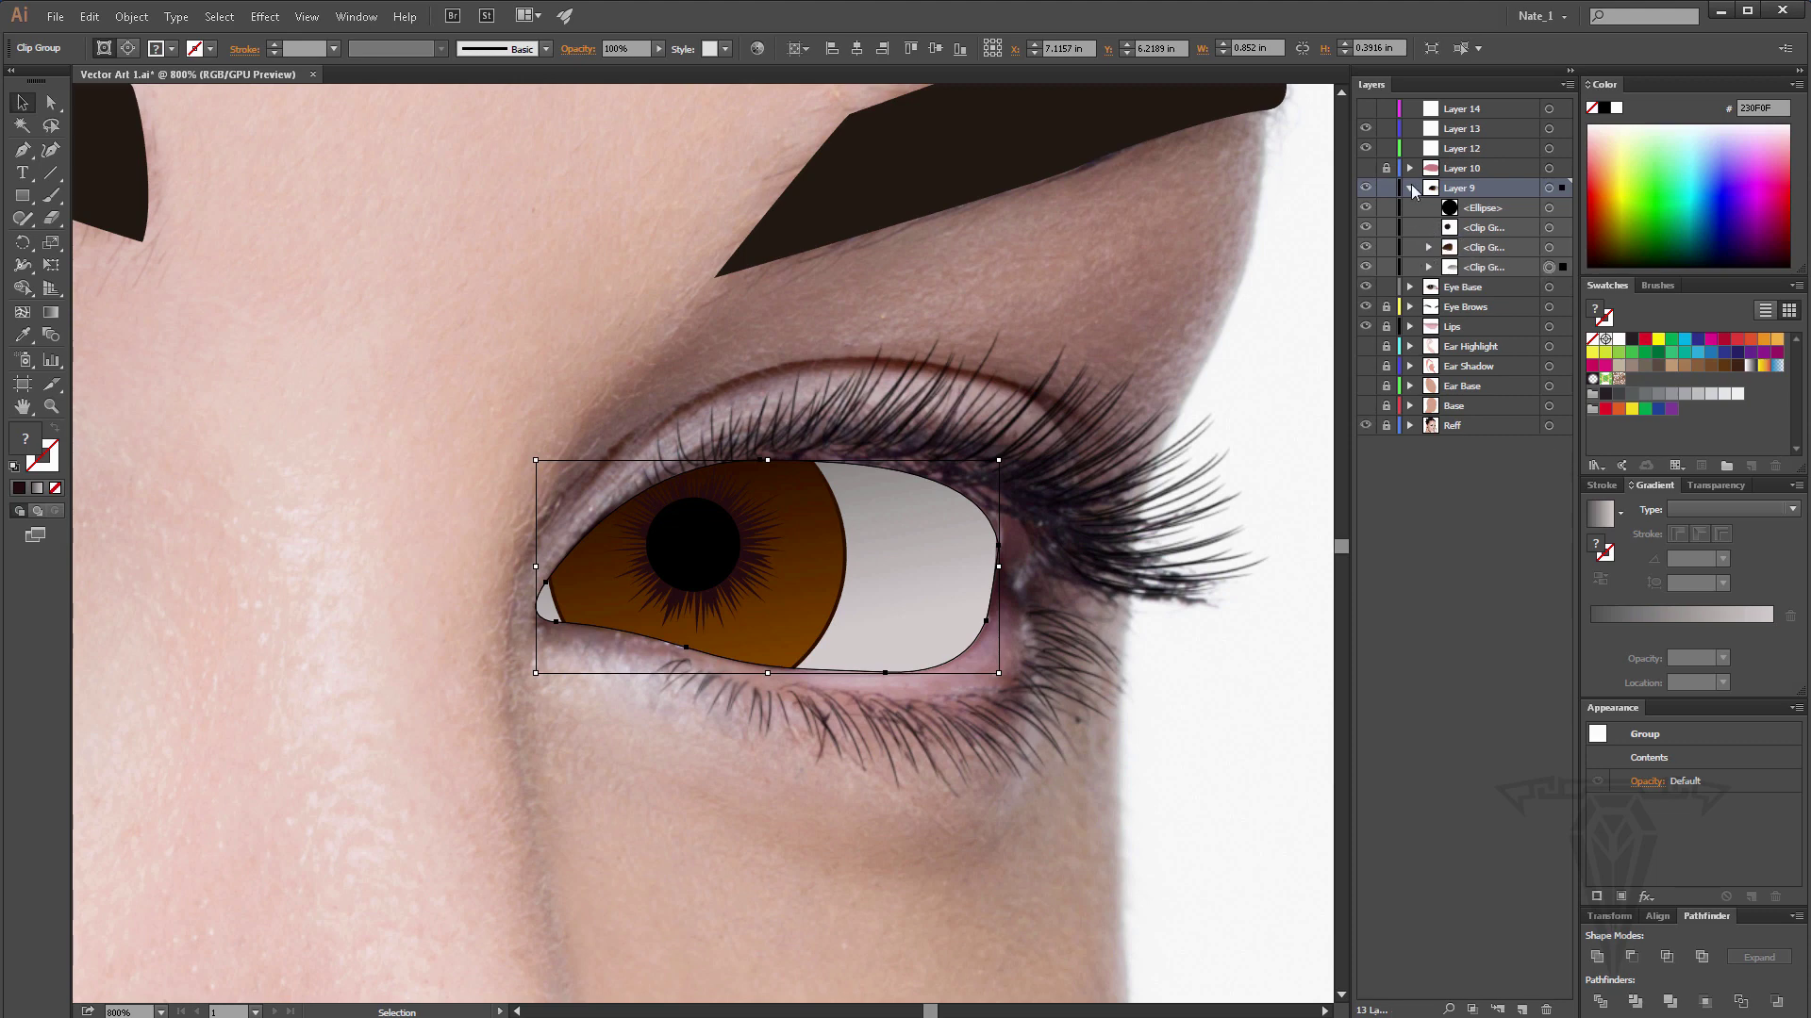
click(1411, 188)
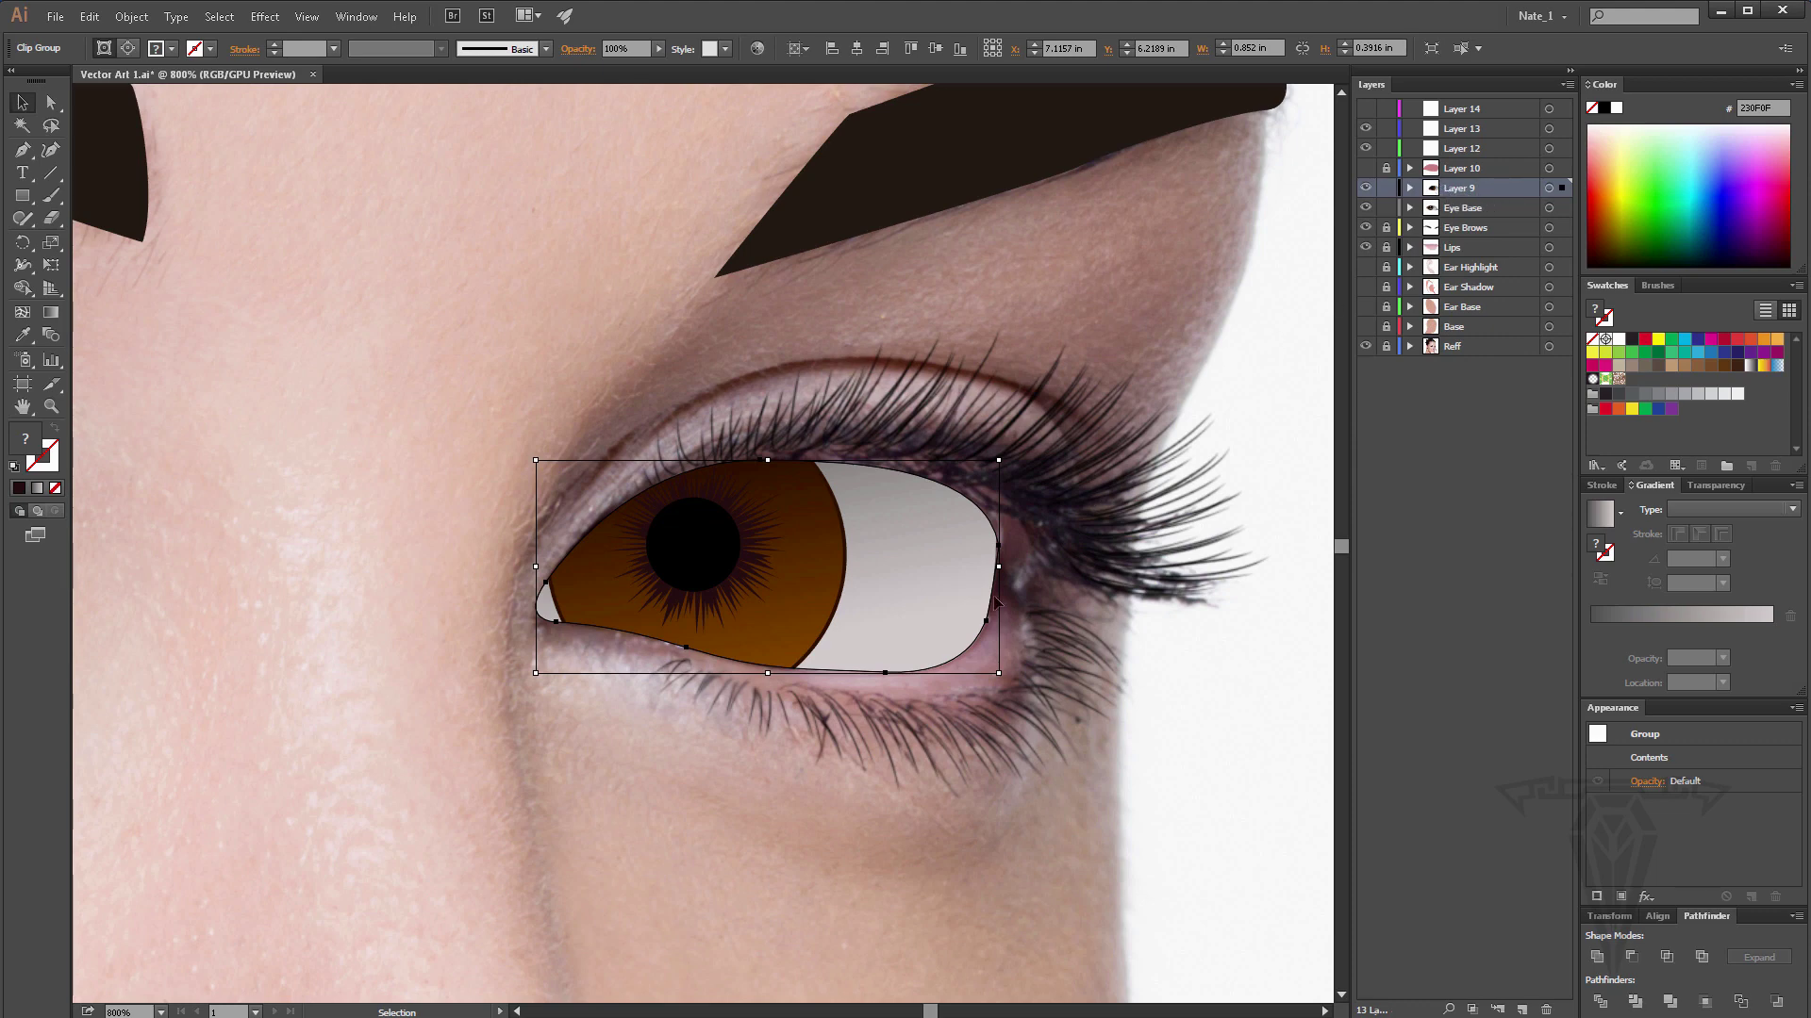
scroll(660, 490, up, 1)
scroll(747, 492, down, 1)
Place Layer 10 directly below Layer 9 and delete the empty Layers 12, 13 and 14.
click(1464, 172)
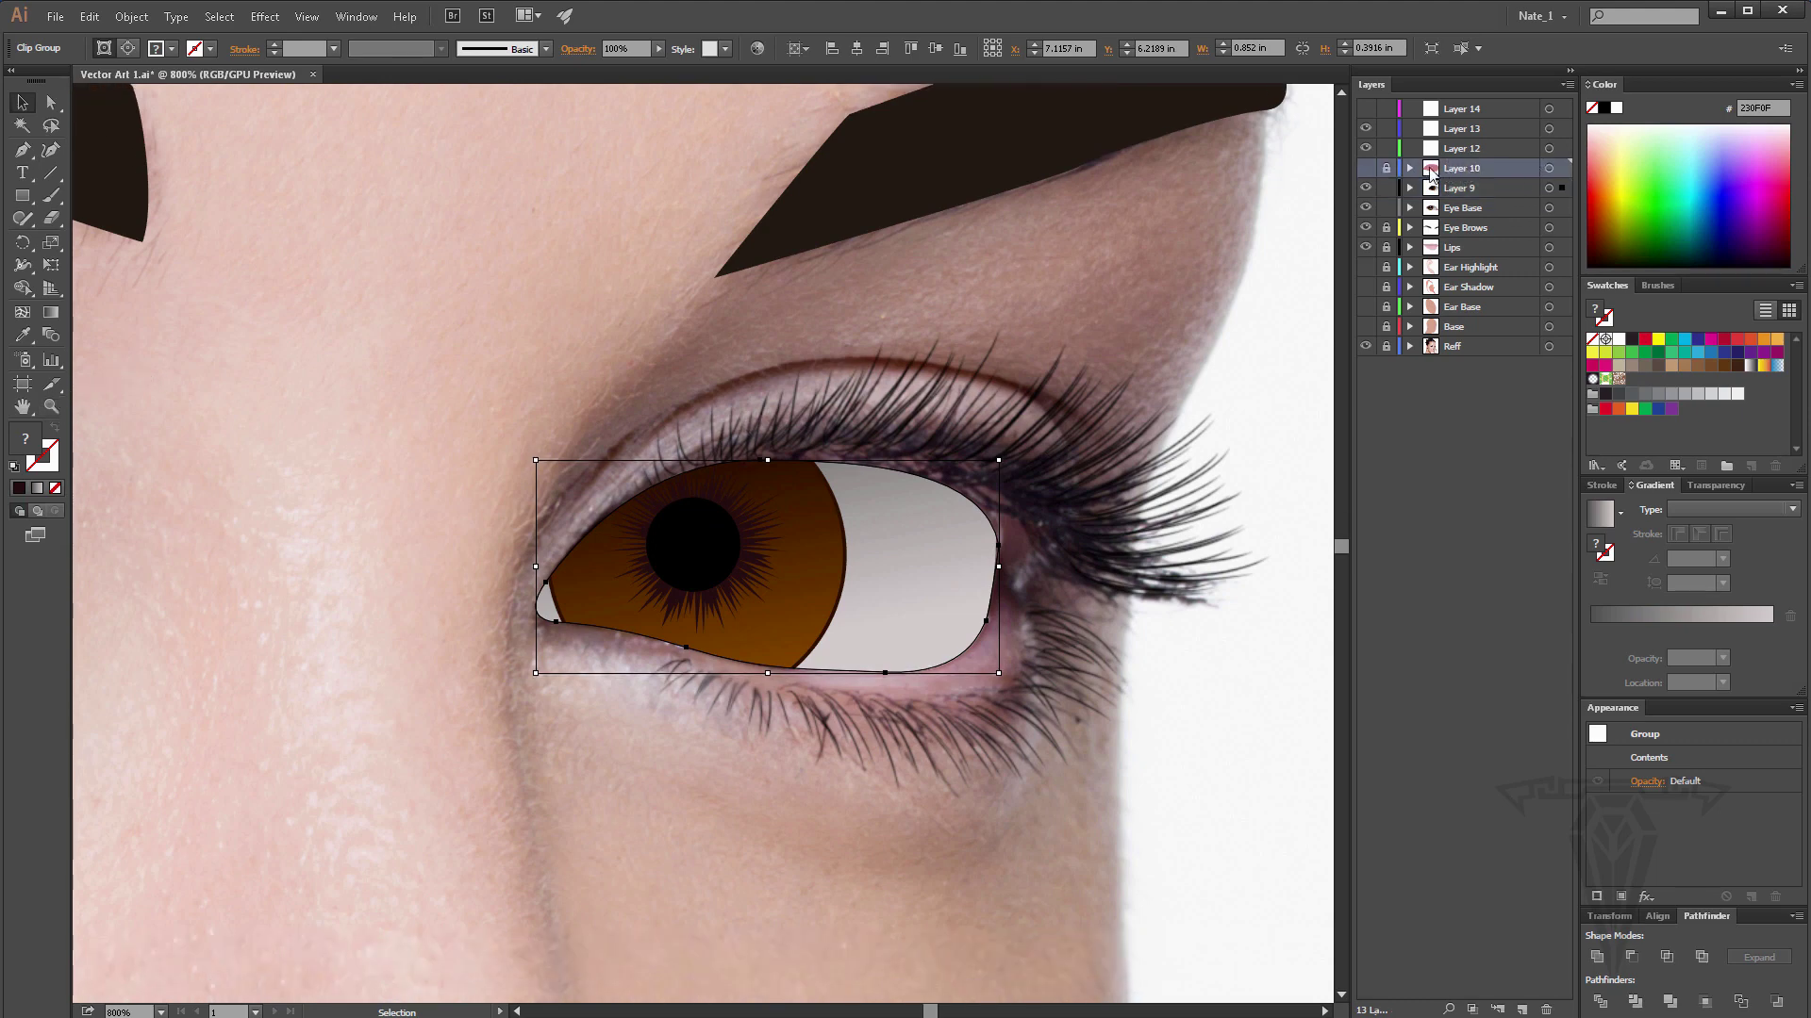
drag(1476, 173, 1462, 202)
click(1457, 151)
shift+click(1455, 113)
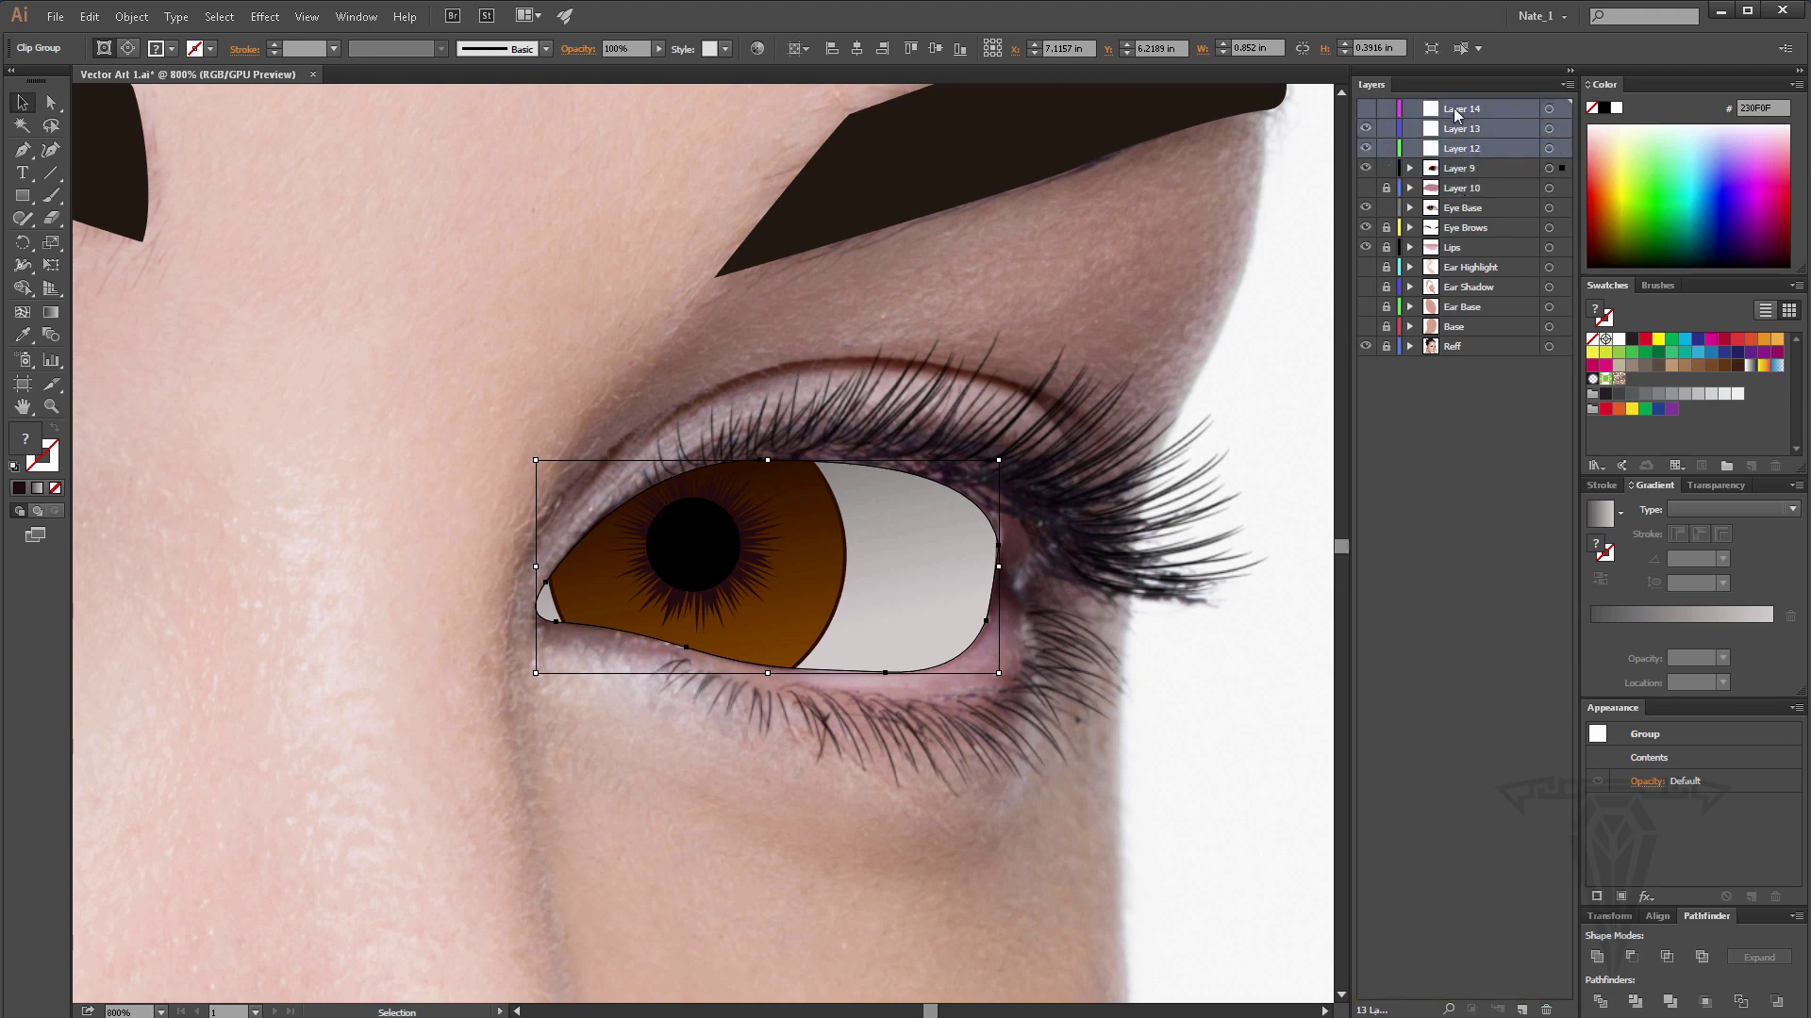
drag(1455, 113, 1545, 1011)
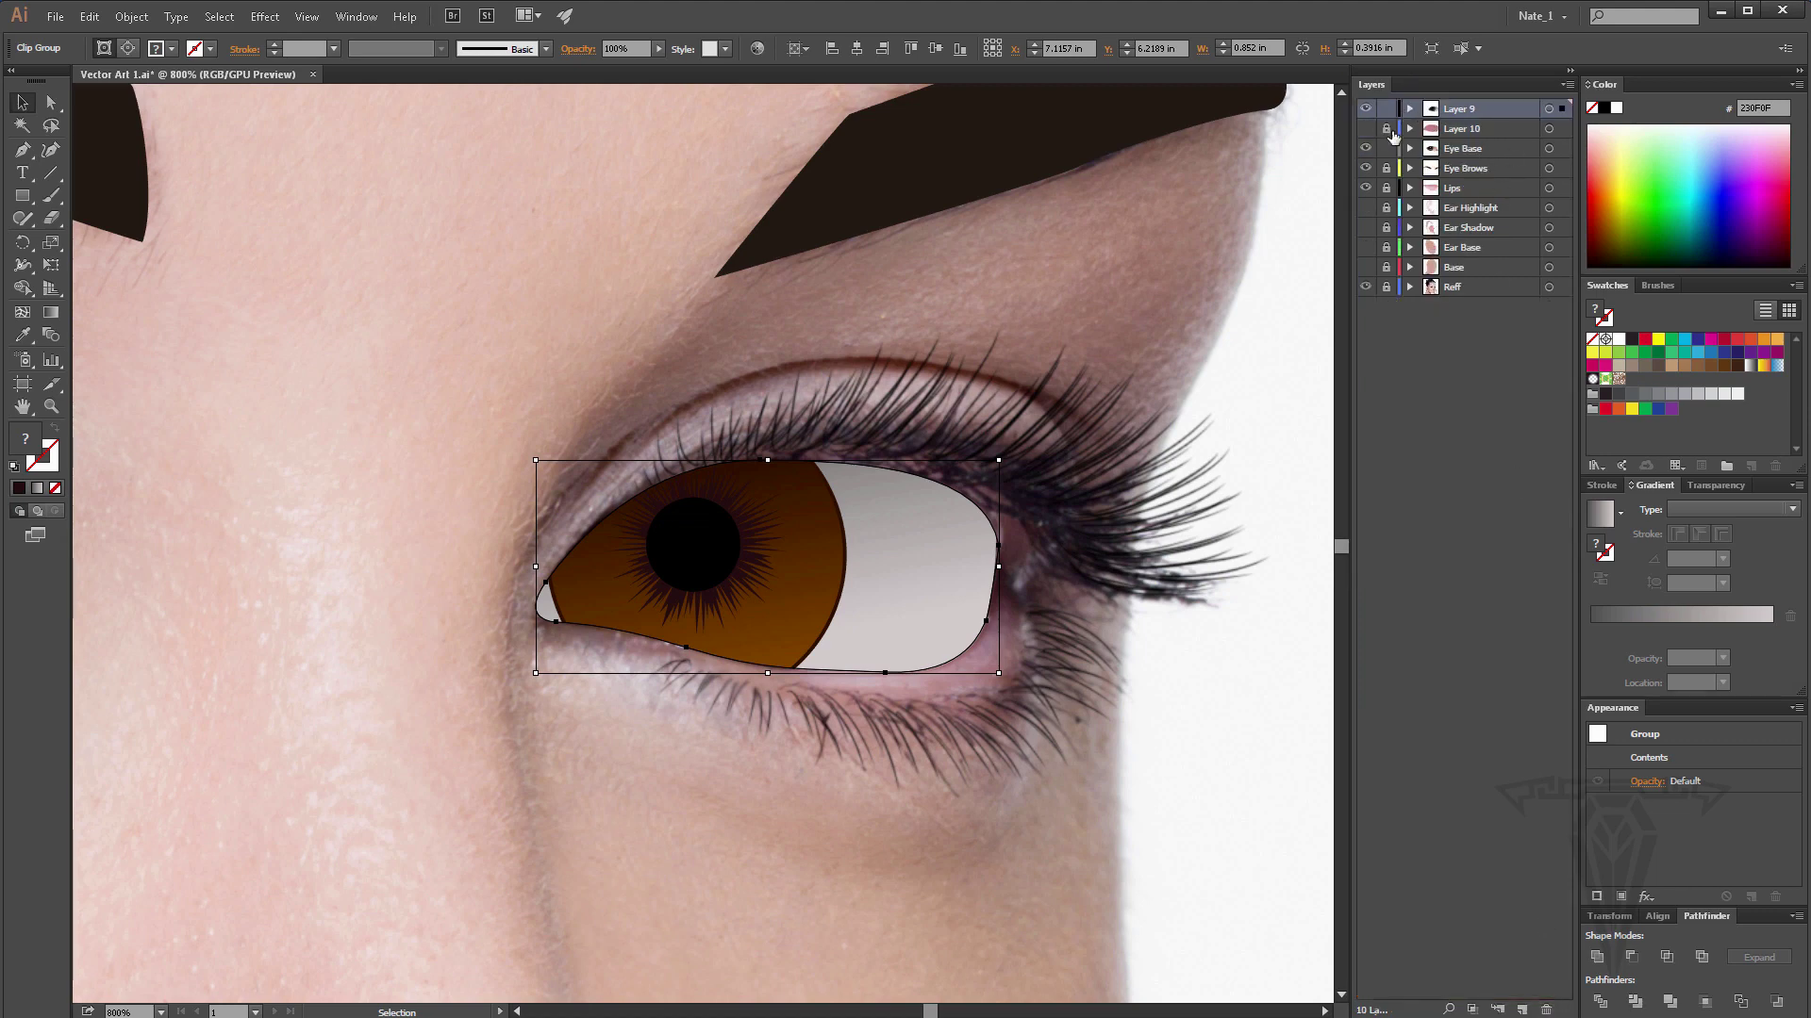
Unlock and show Layer 10, and toggle Layers 9 and 10 off and on to compare the eye with the photo.
click(1463, 131)
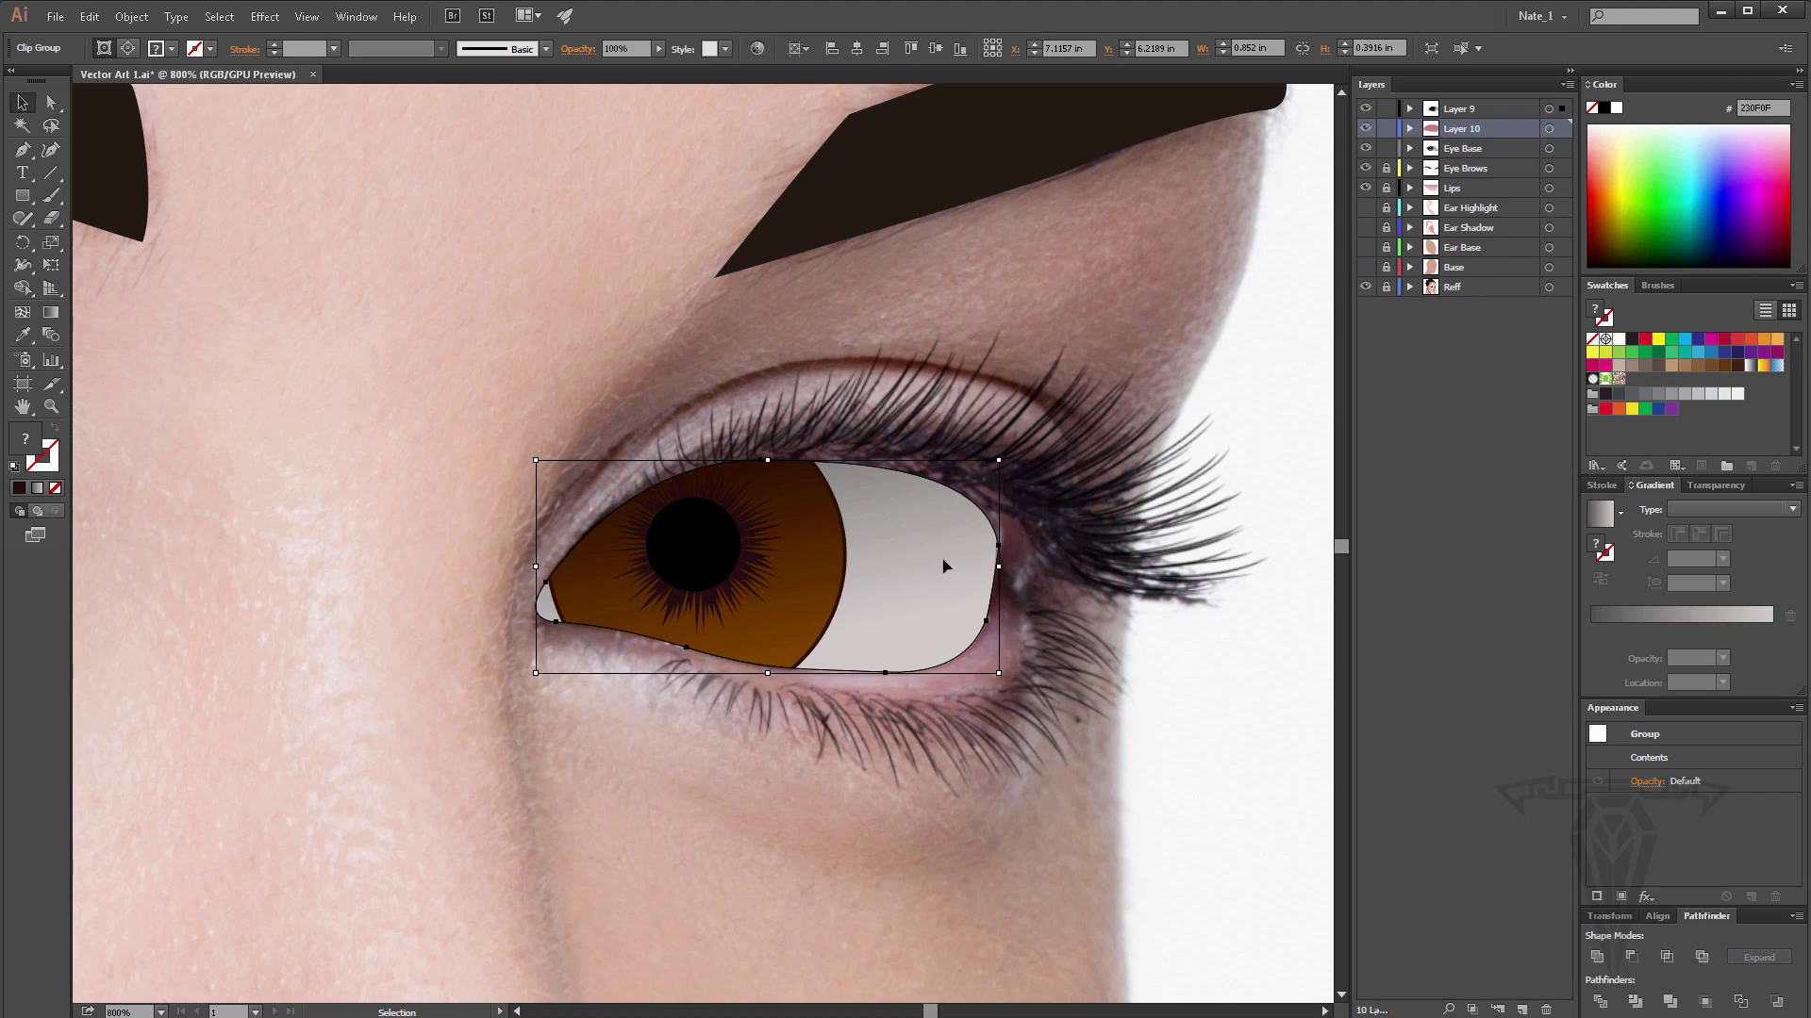
drag(905, 568, 975, 553)
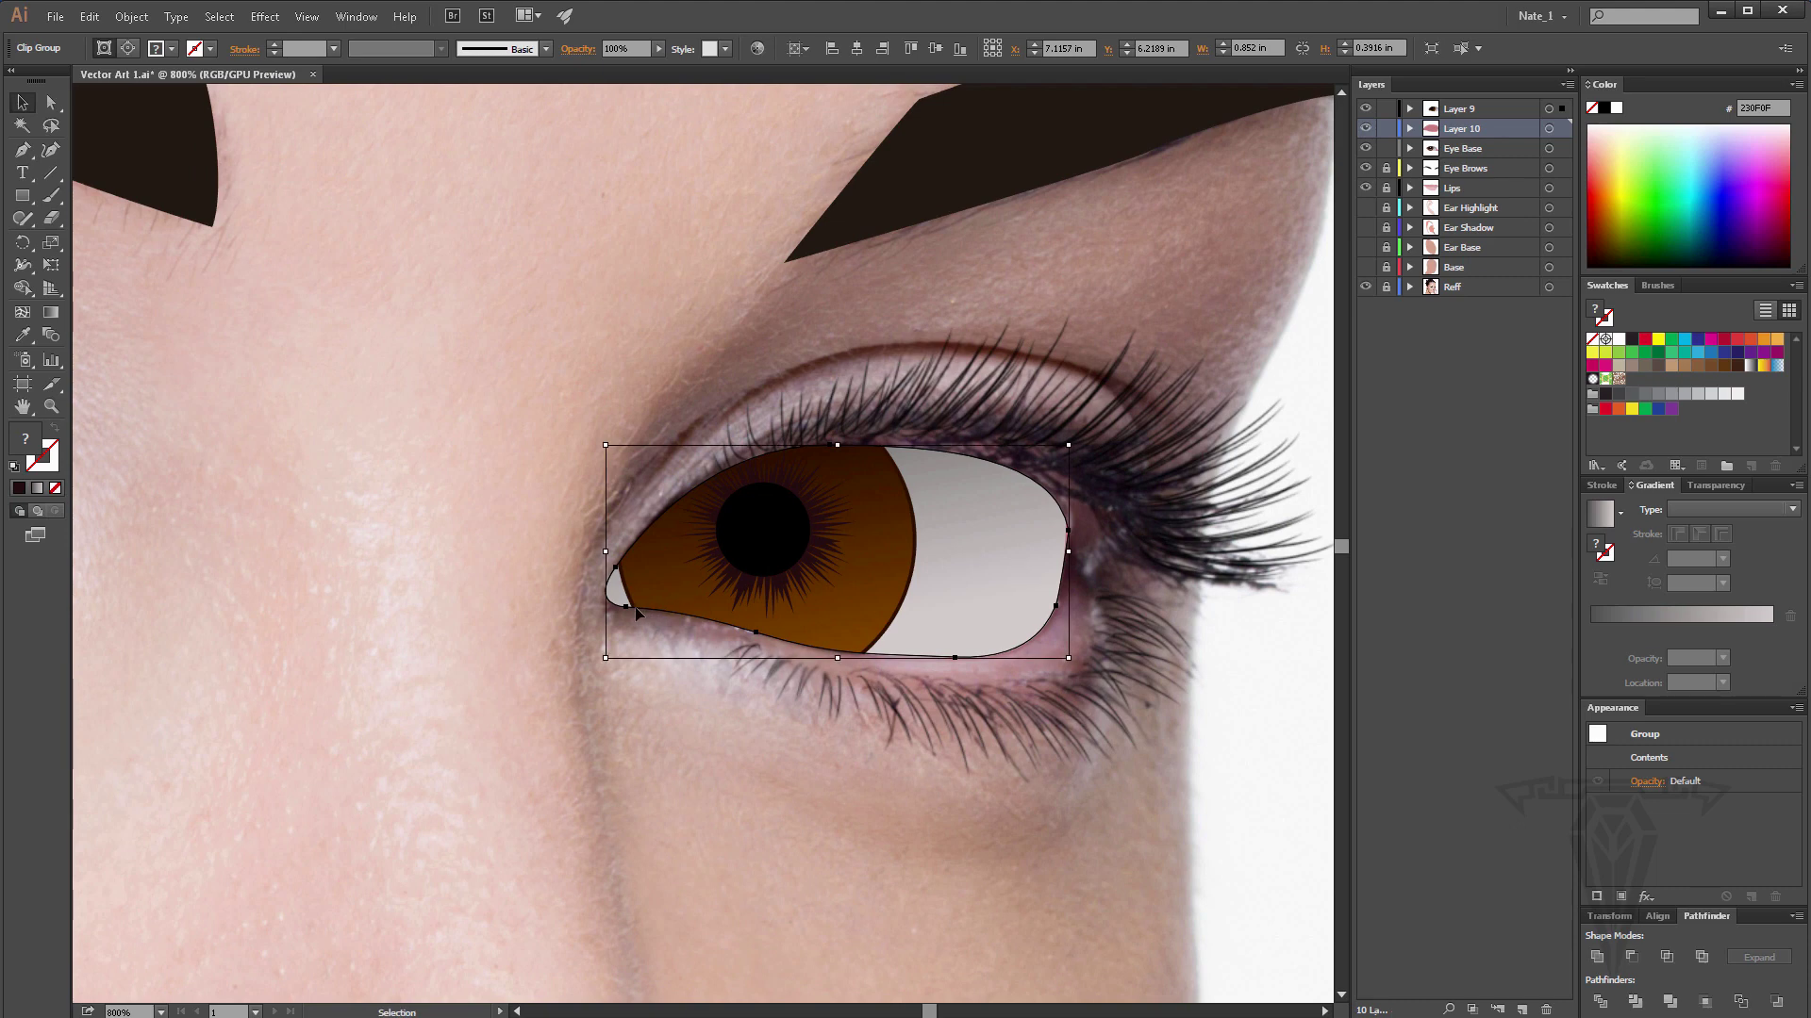
click(1364, 128)
click(1365, 109)
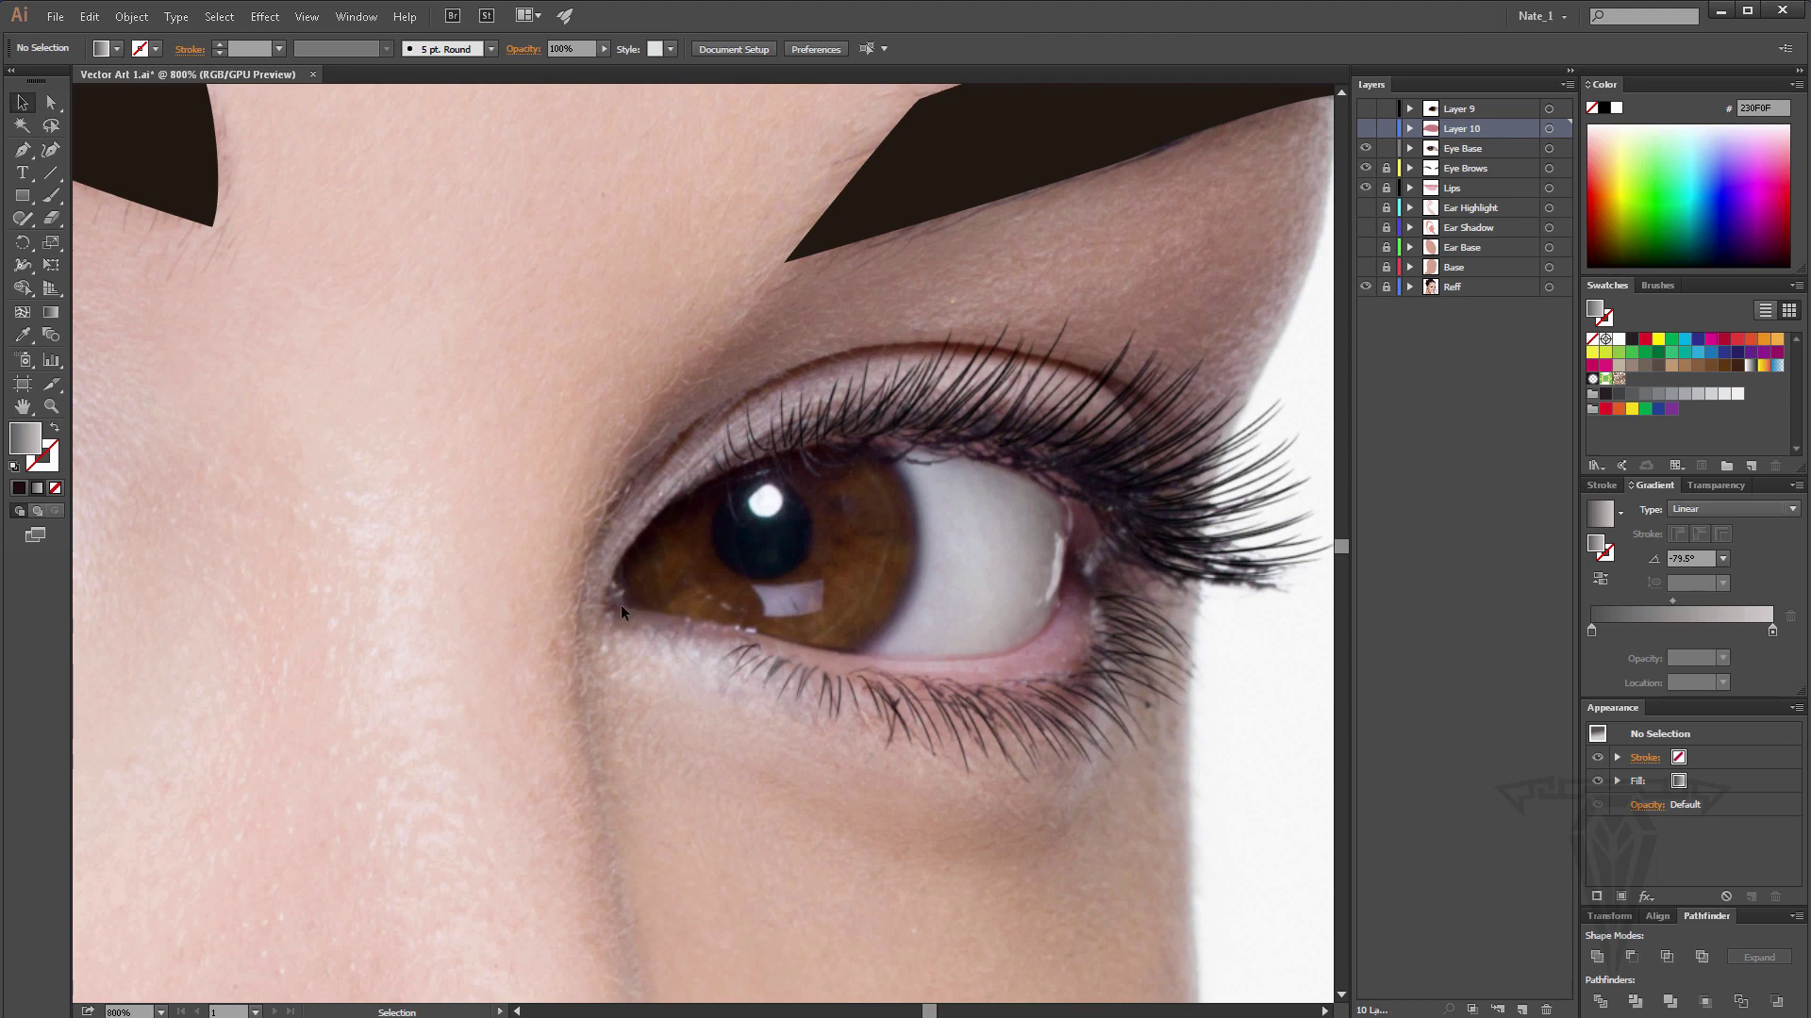
click(1364, 128)
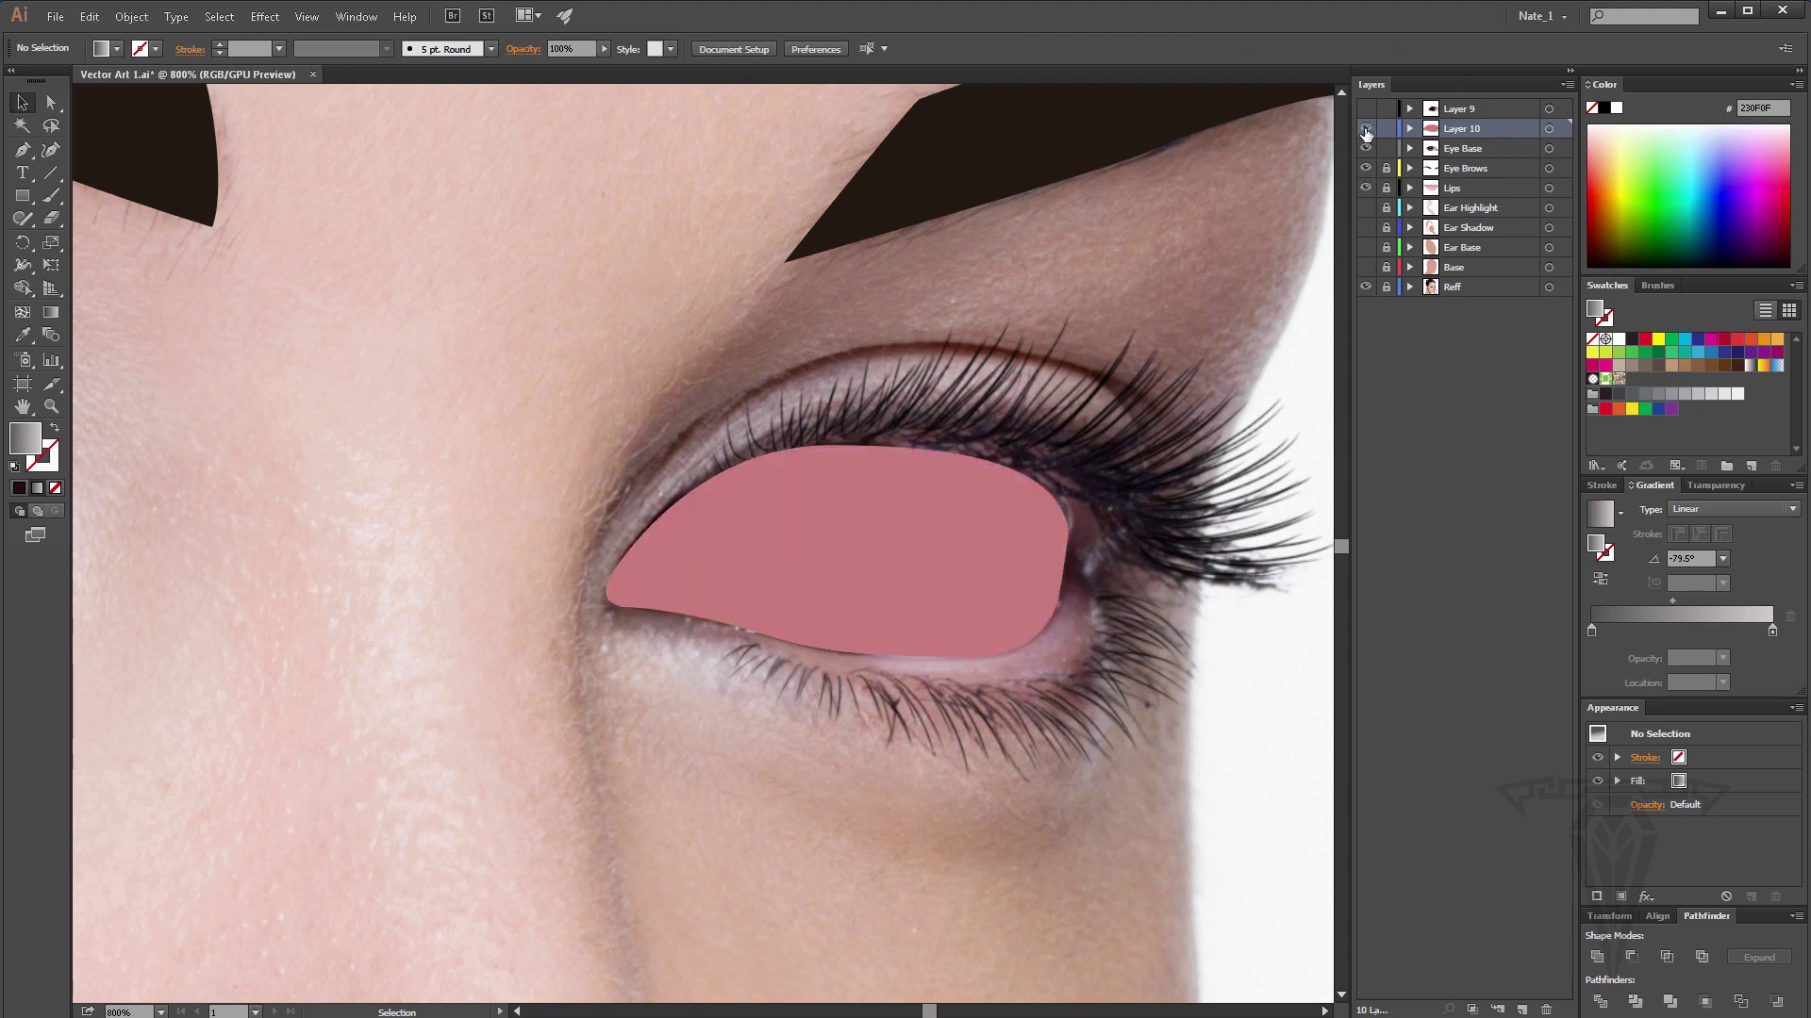
click(1365, 109)
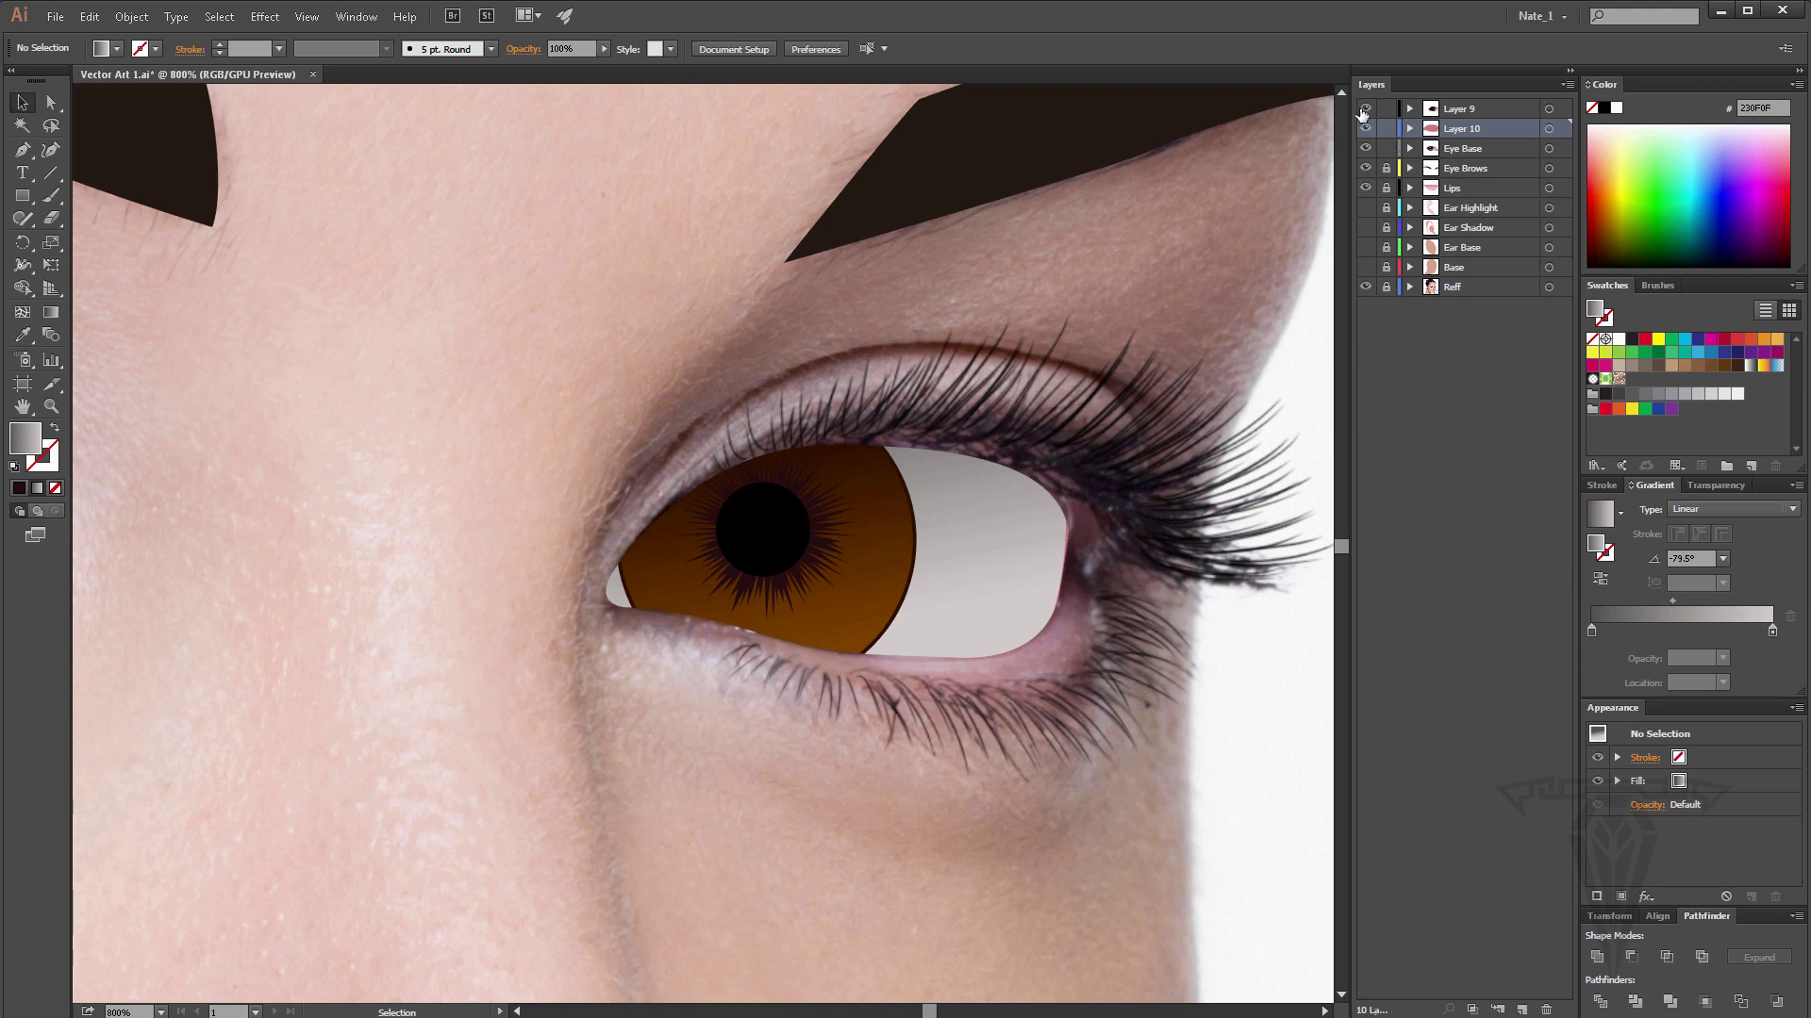
Hide Layer 9, move the pink eye shape from Layer 10 to the Eye Base layer, and delete the emptied Layer 10.
click(1364, 110)
click(1054, 535)
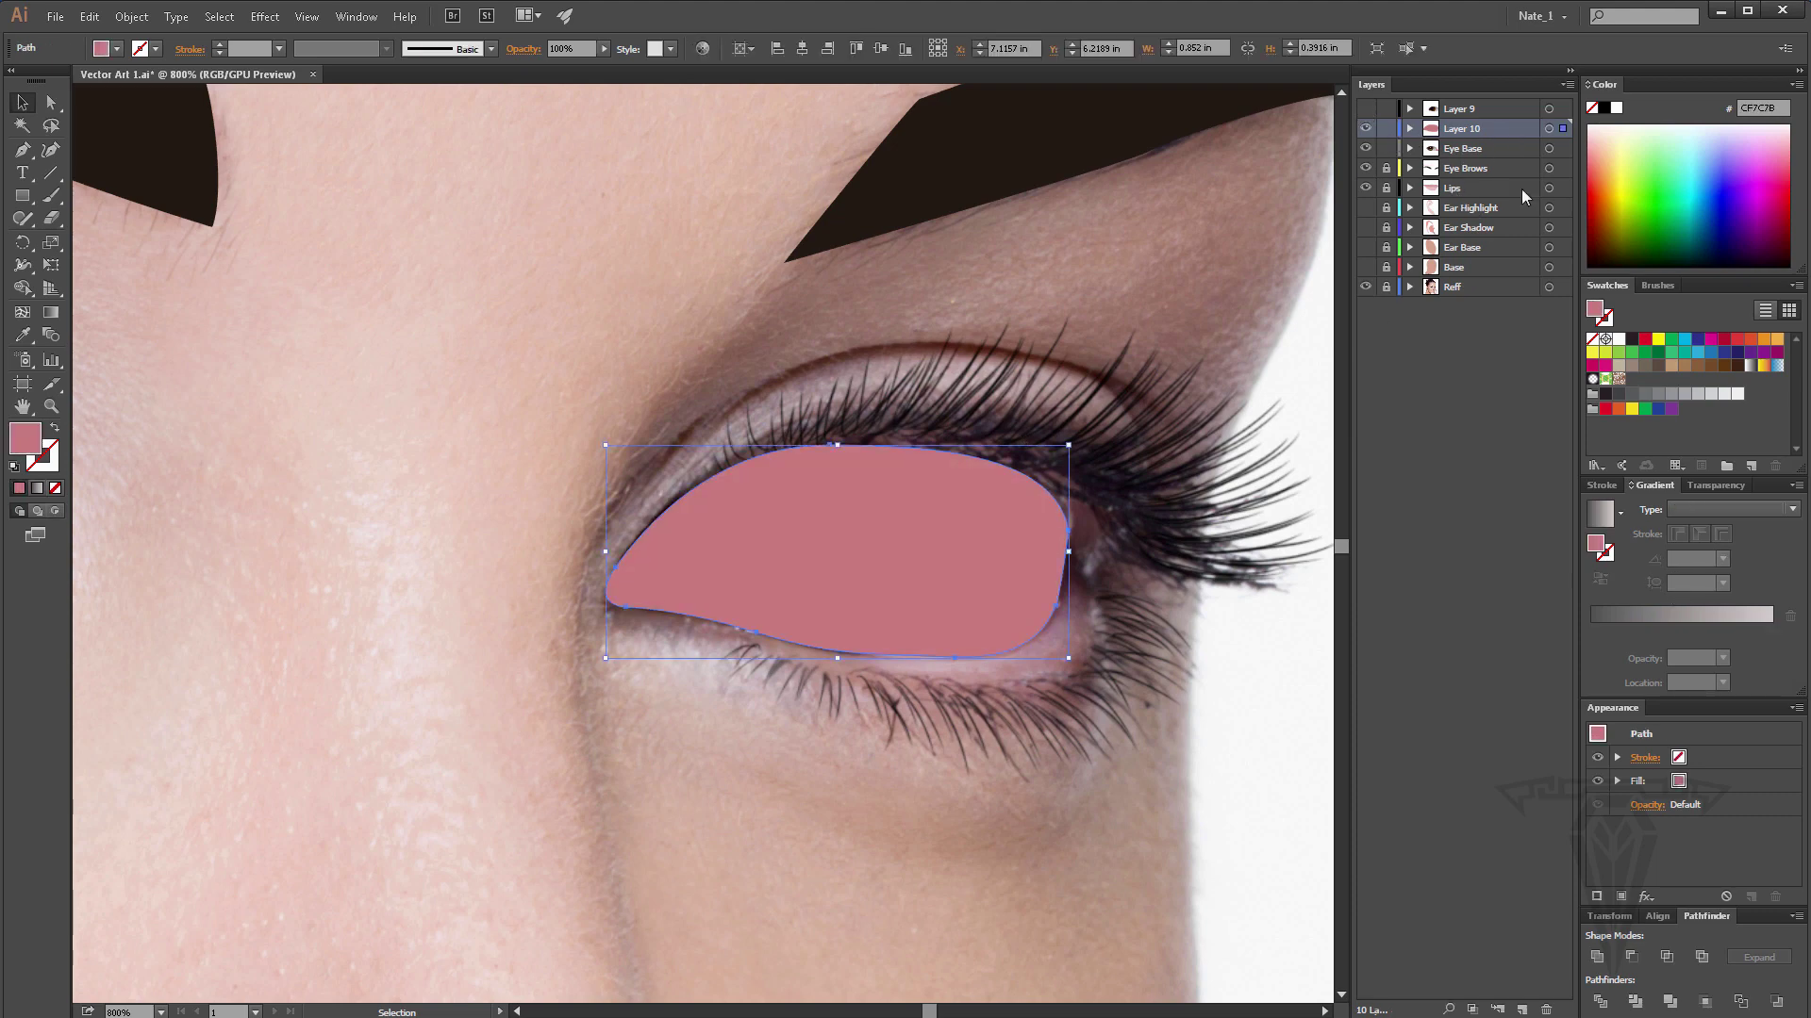
drag(1565, 153, 1562, 149)
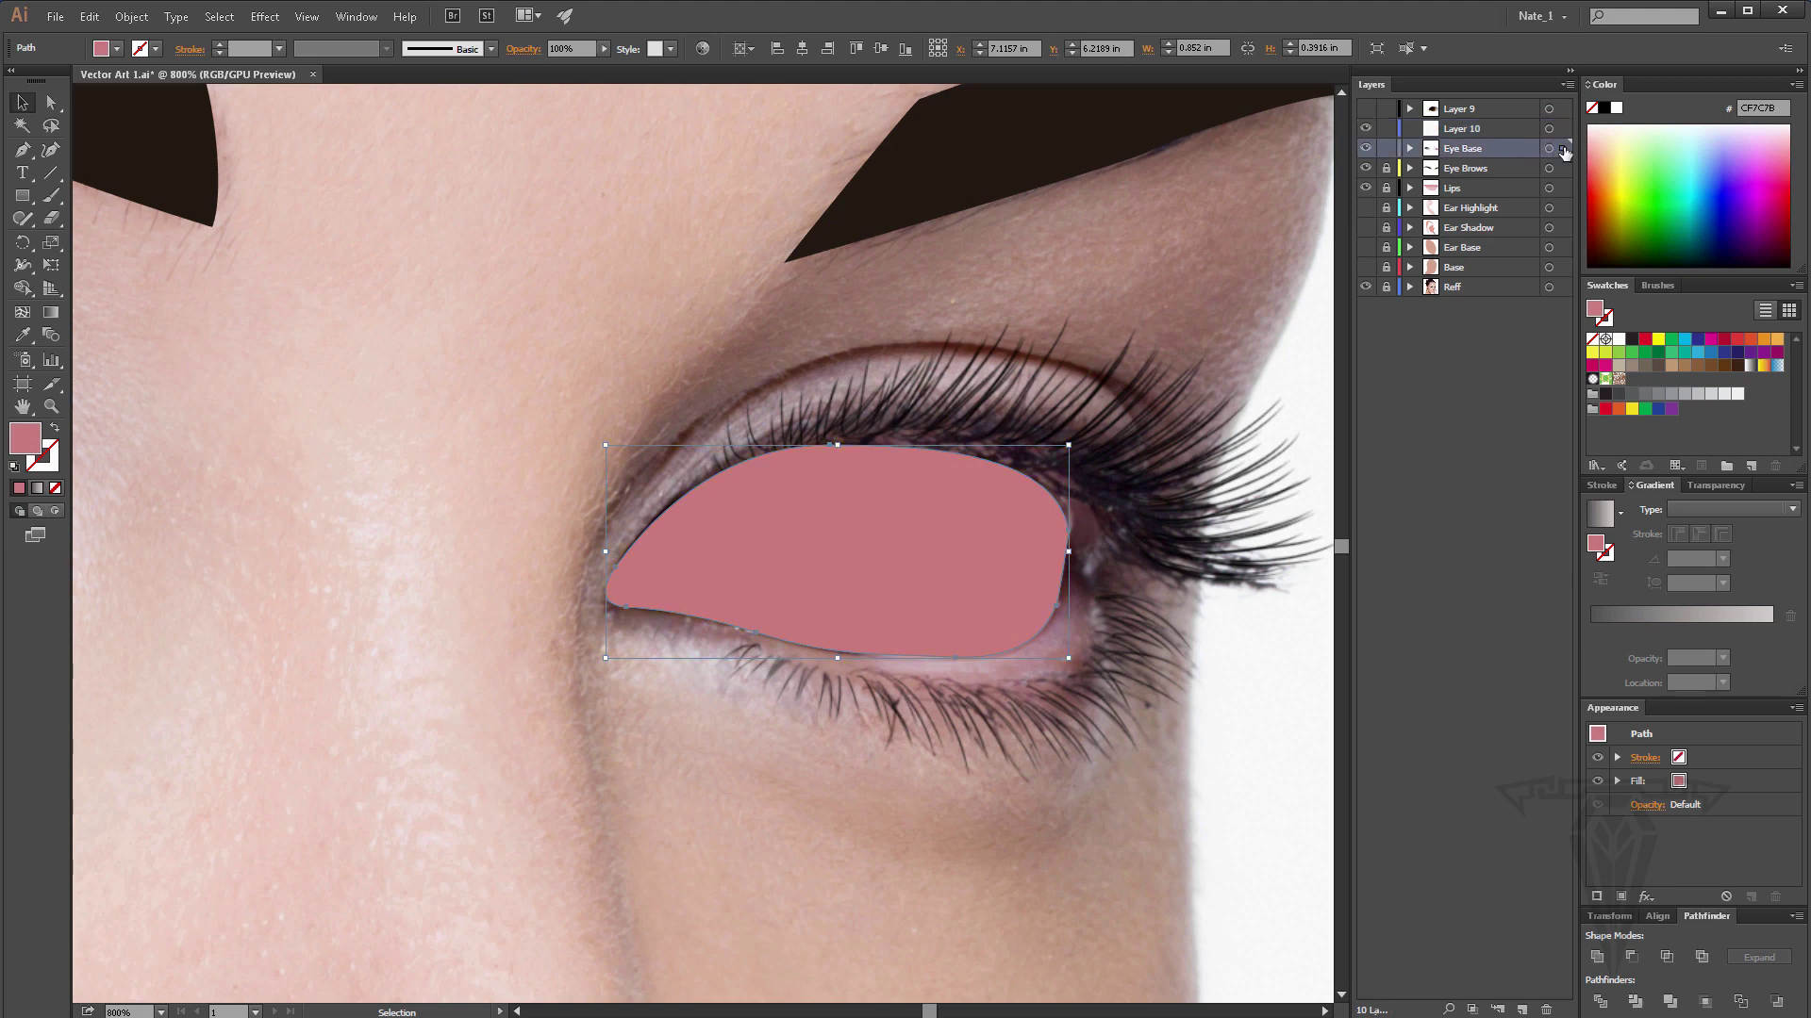
drag(1546, 954, 1546, 1010)
Show Layer 9, select all its eye artwork while Eye Base is locked, and move it to the unlocked Eye Base layer.
click(1451, 114)
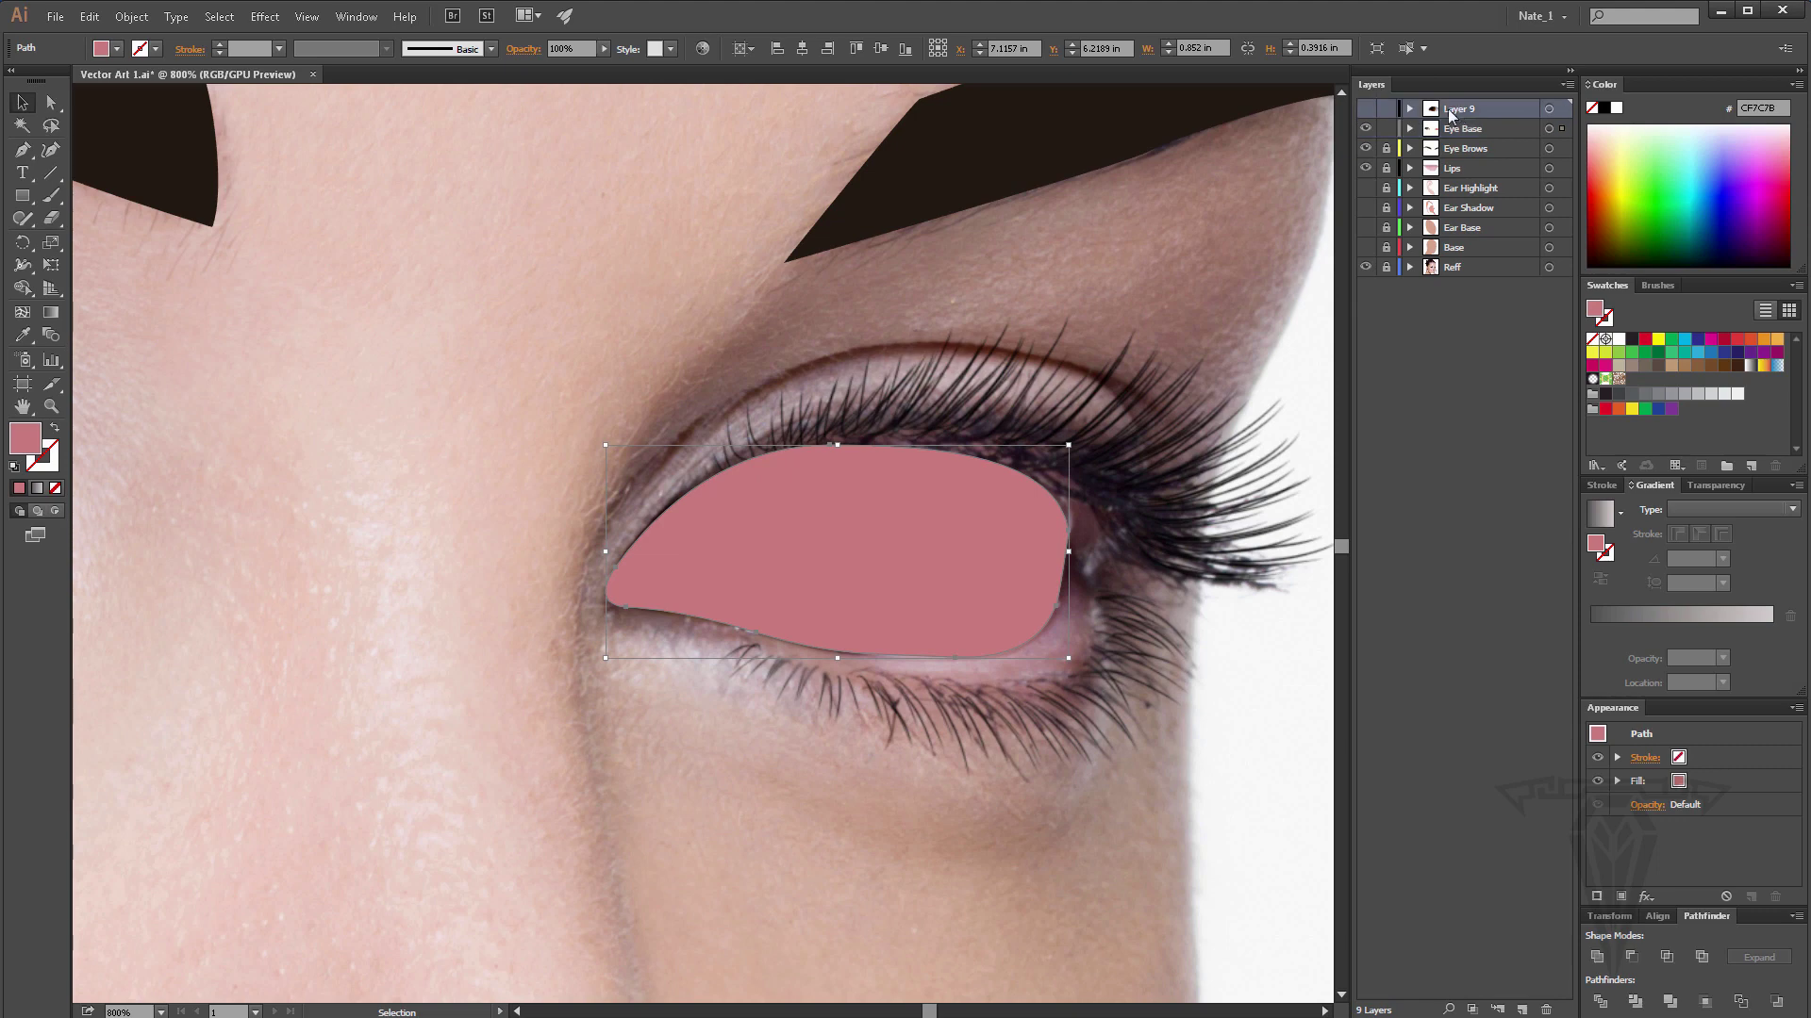
click(1366, 108)
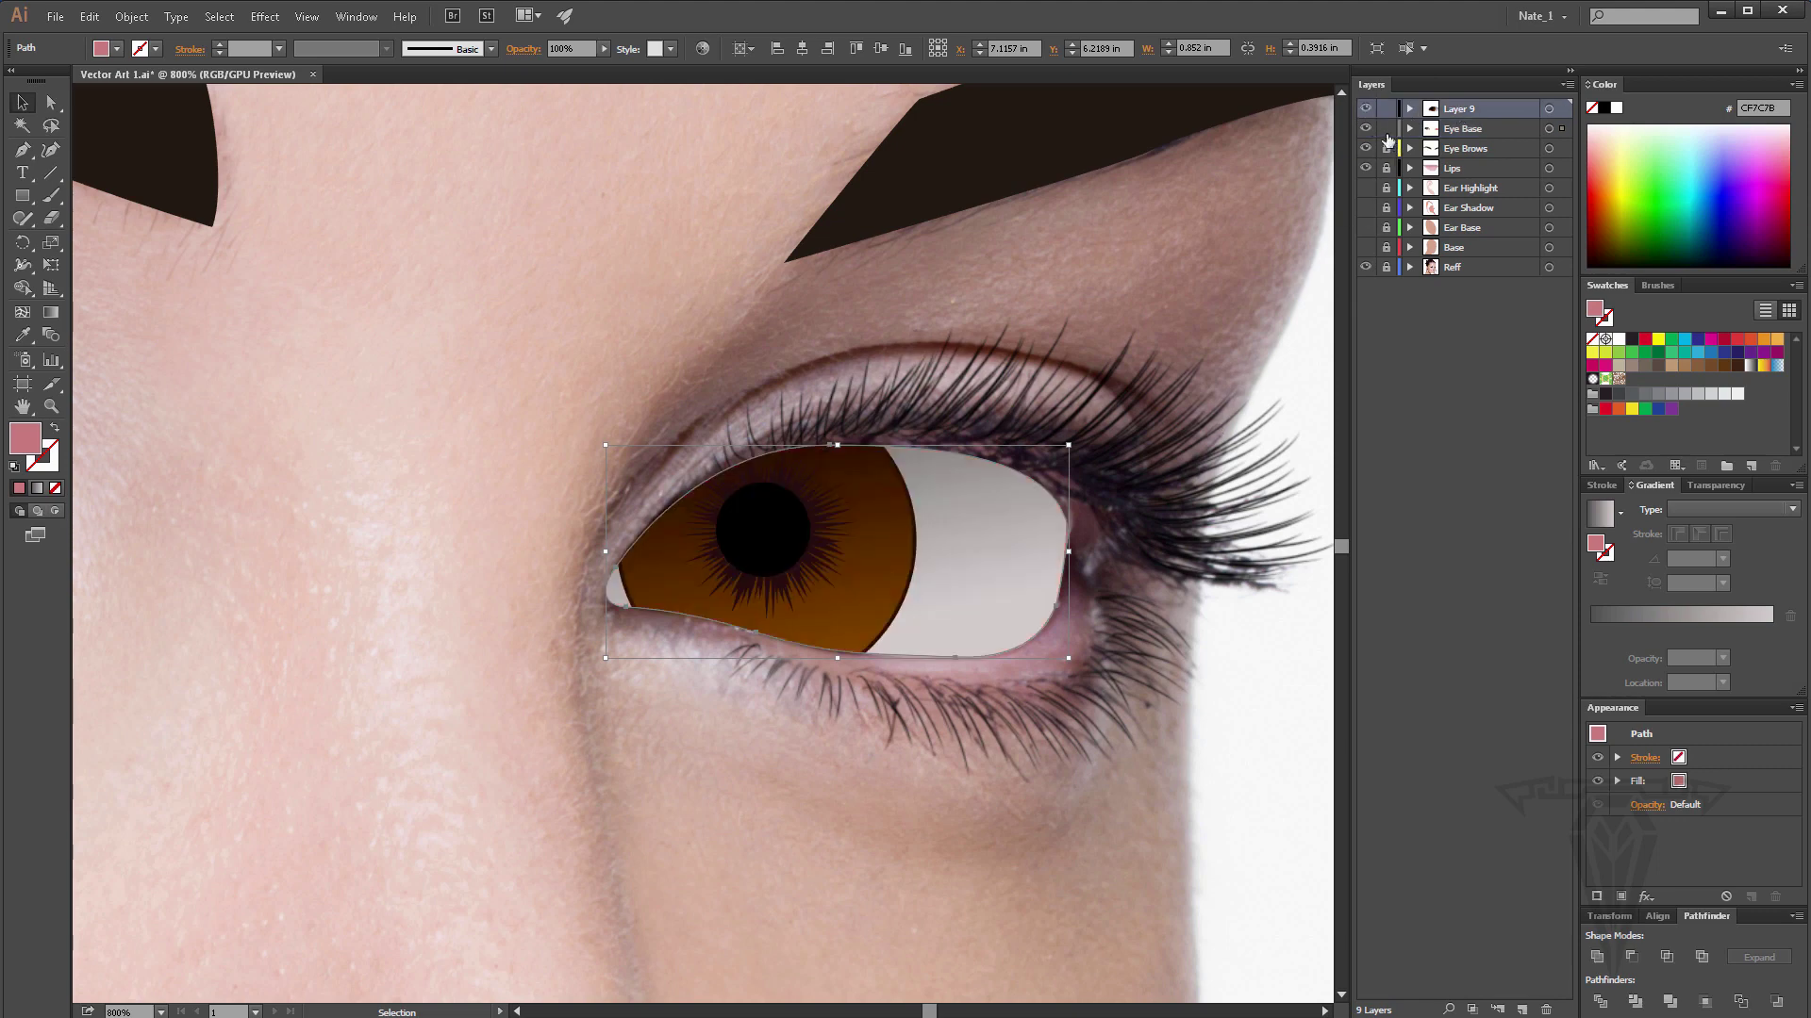
click(1386, 131)
drag(473, 797, 473, 798)
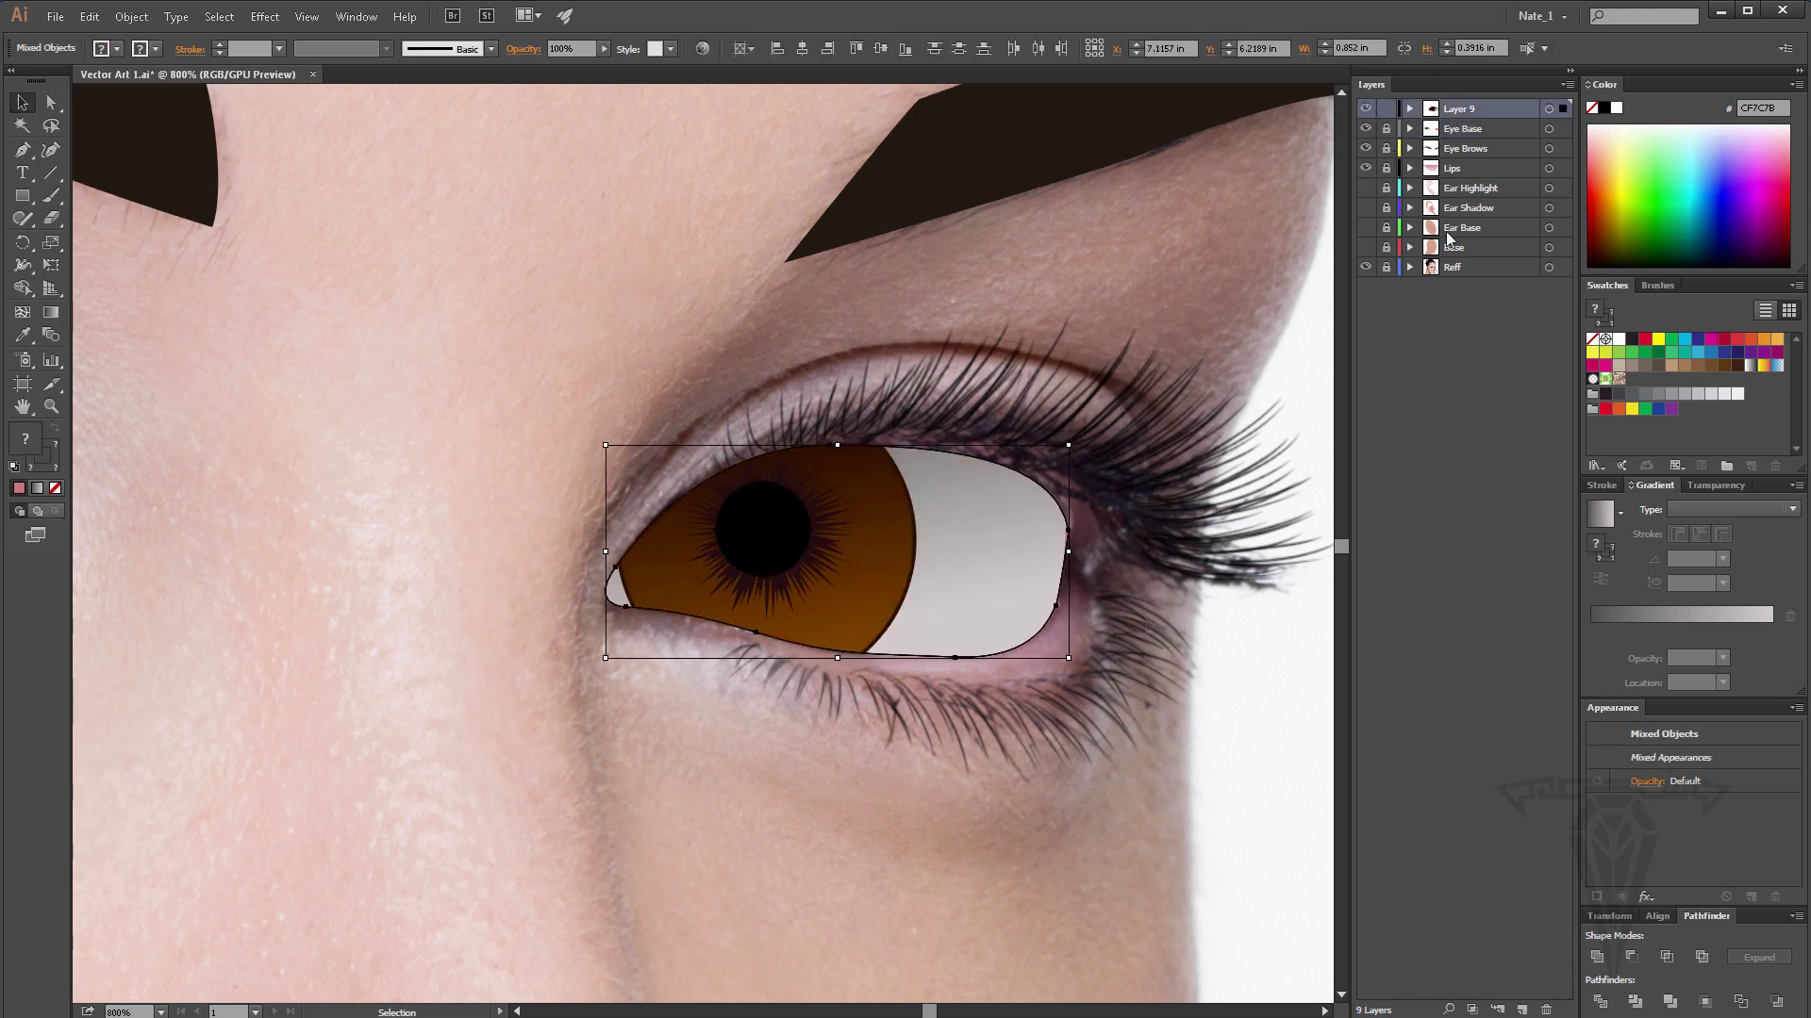
click(1386, 131)
click(1562, 129)
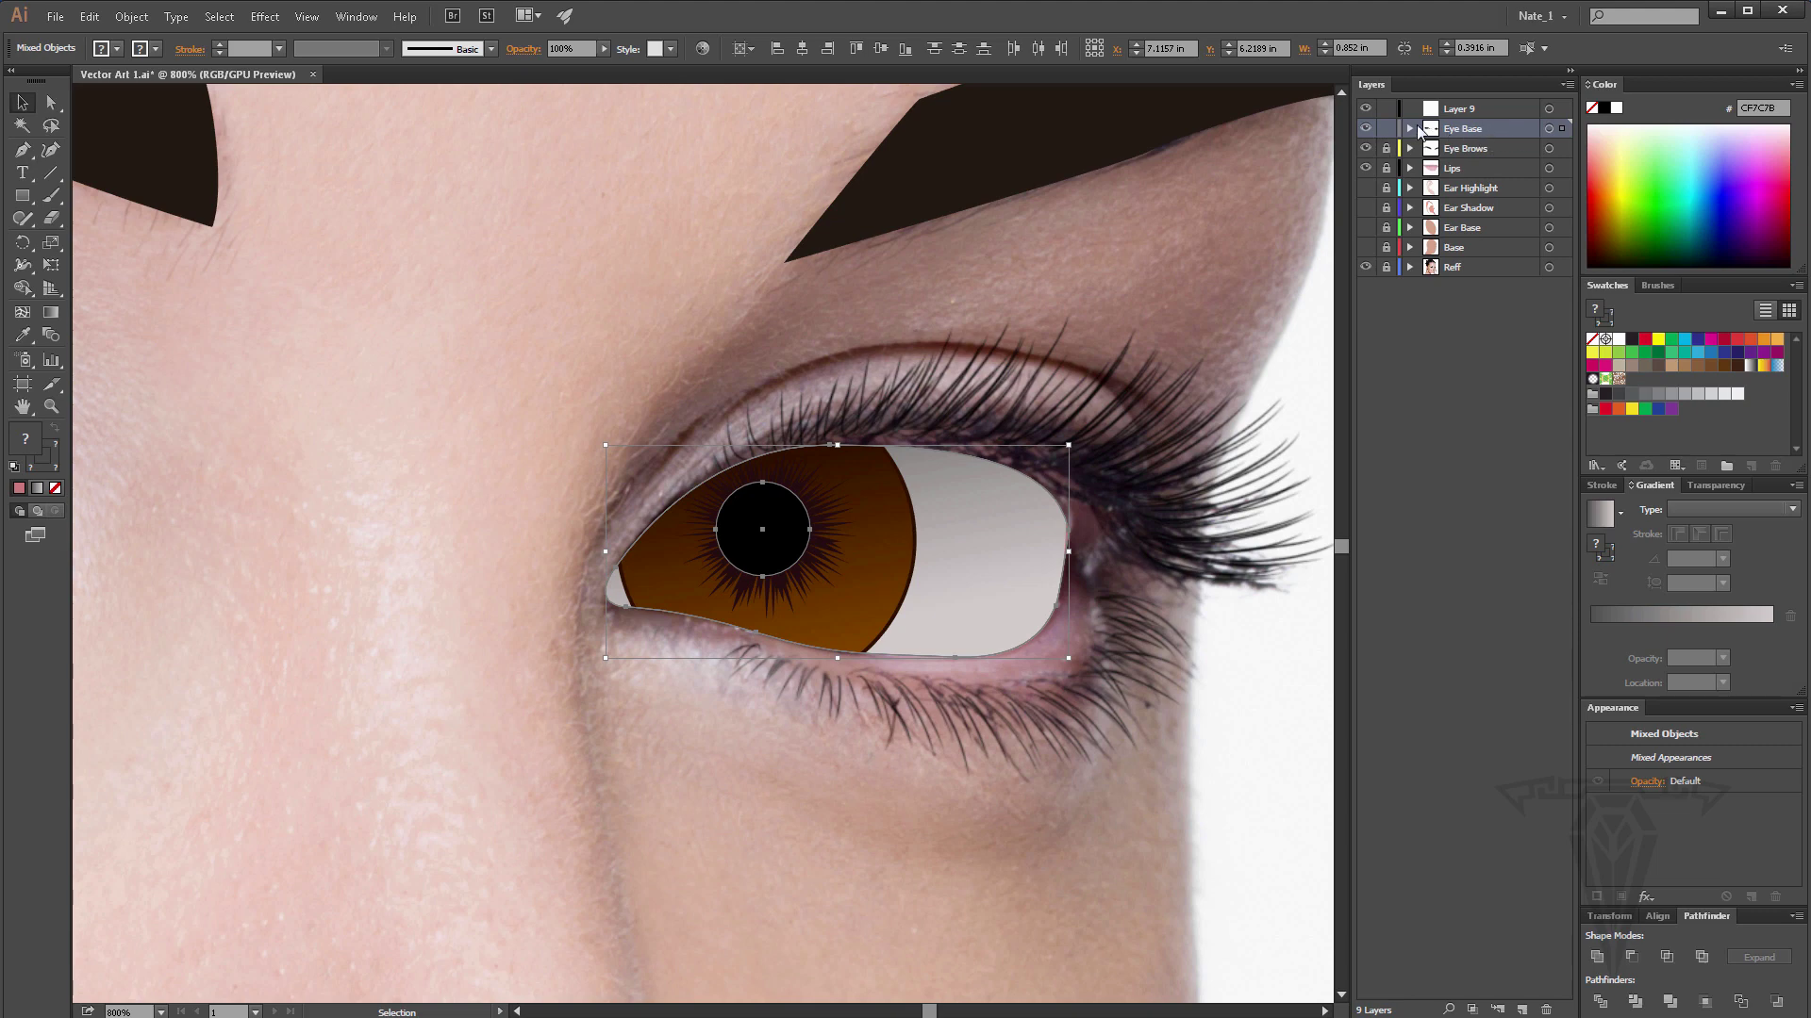
Check the contents of the Eye Base layer, collapse it, and delete the empty Layer 9.
click(1409, 129)
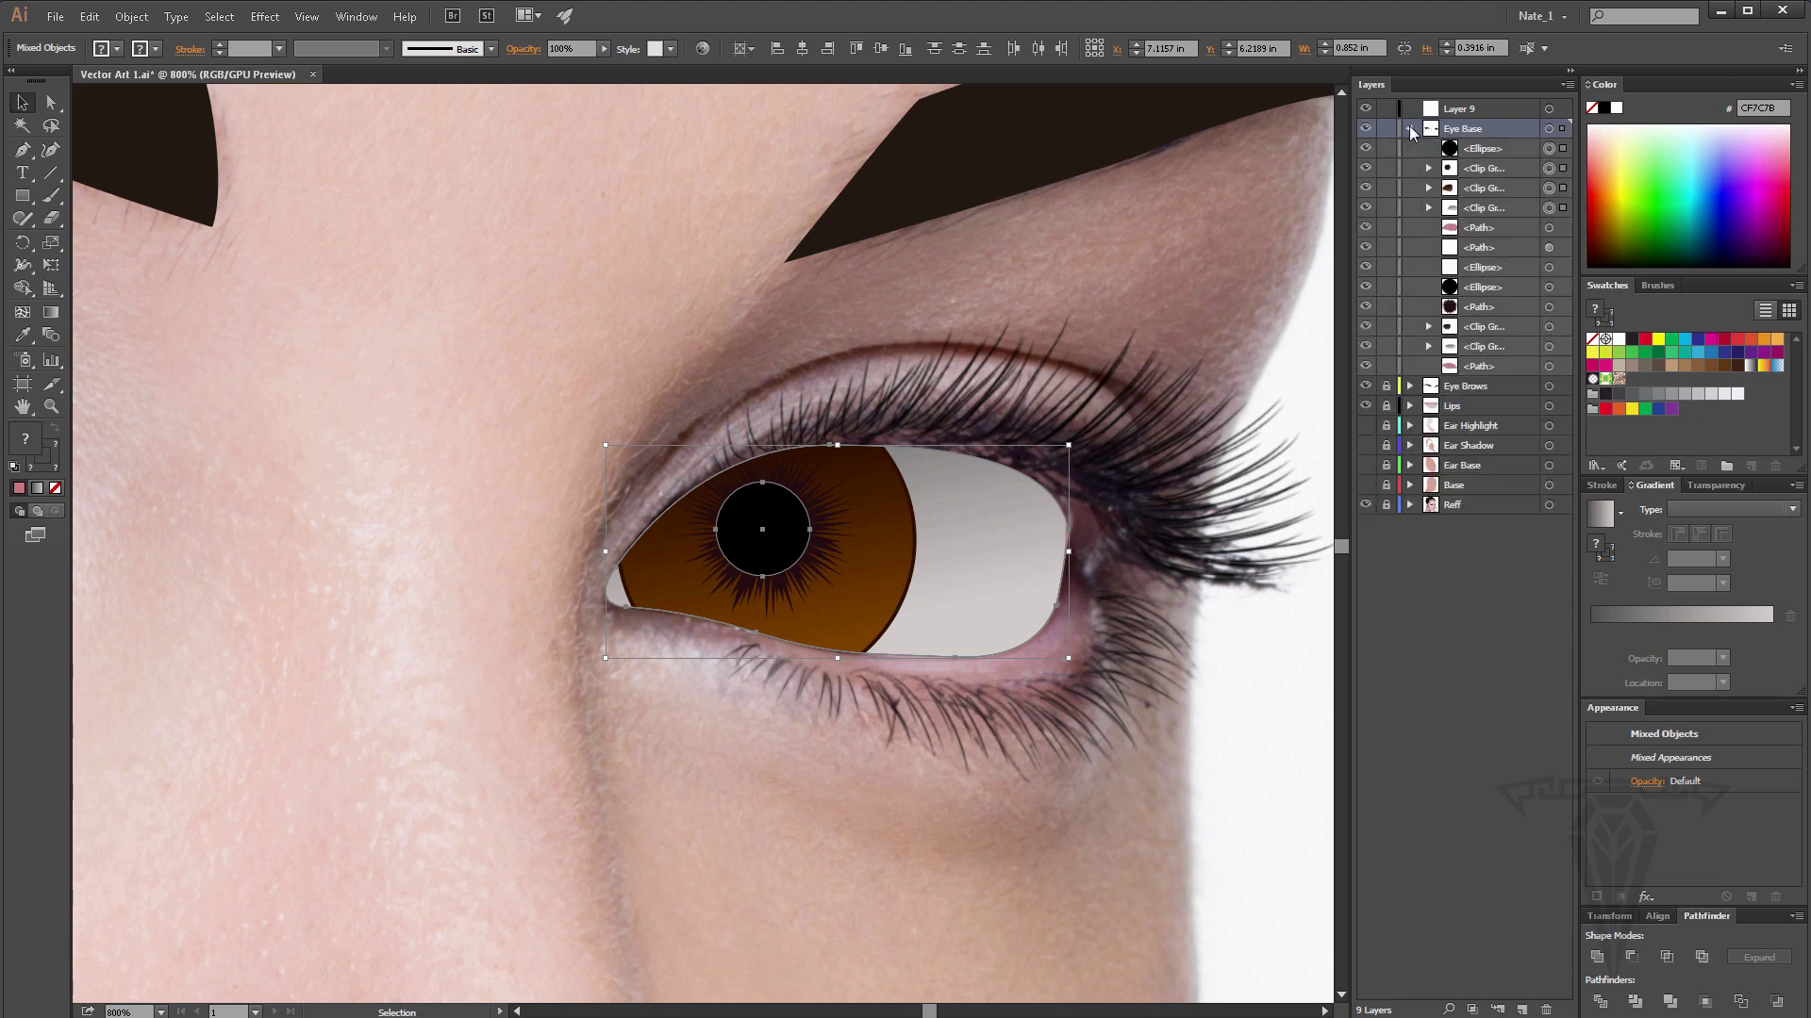
click(1410, 128)
click(1464, 110)
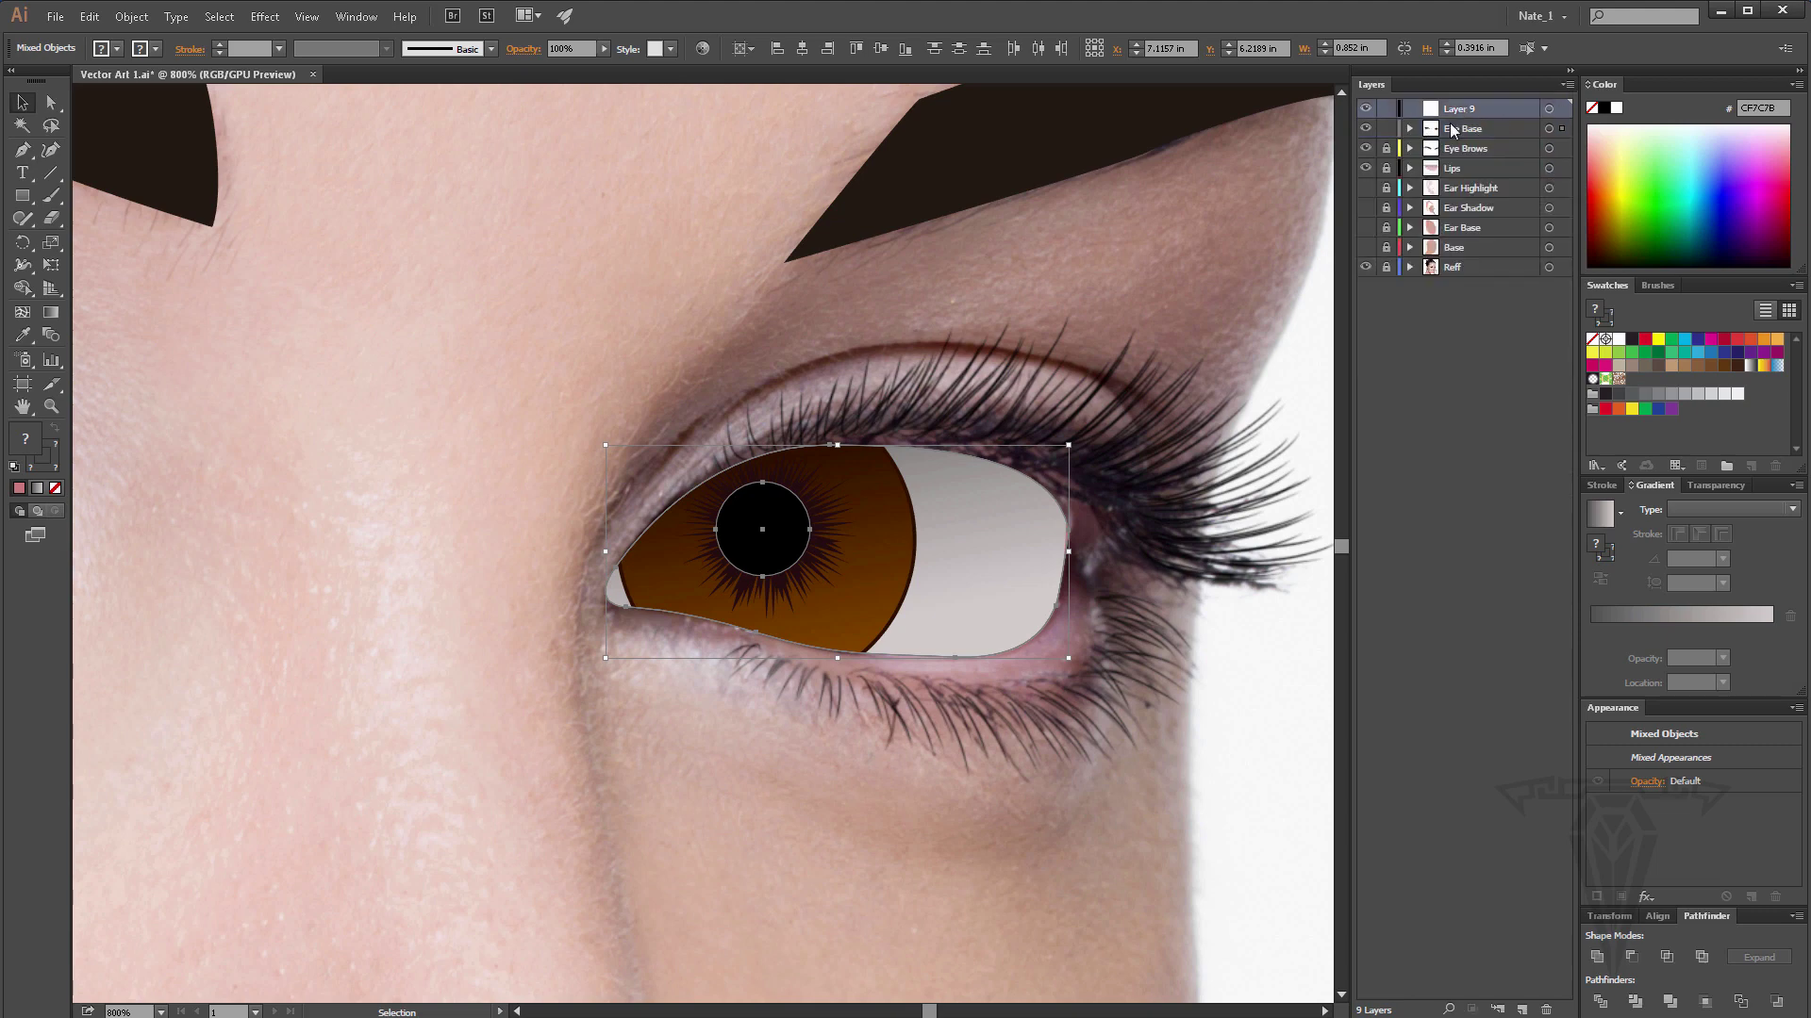
click(1546, 1010)
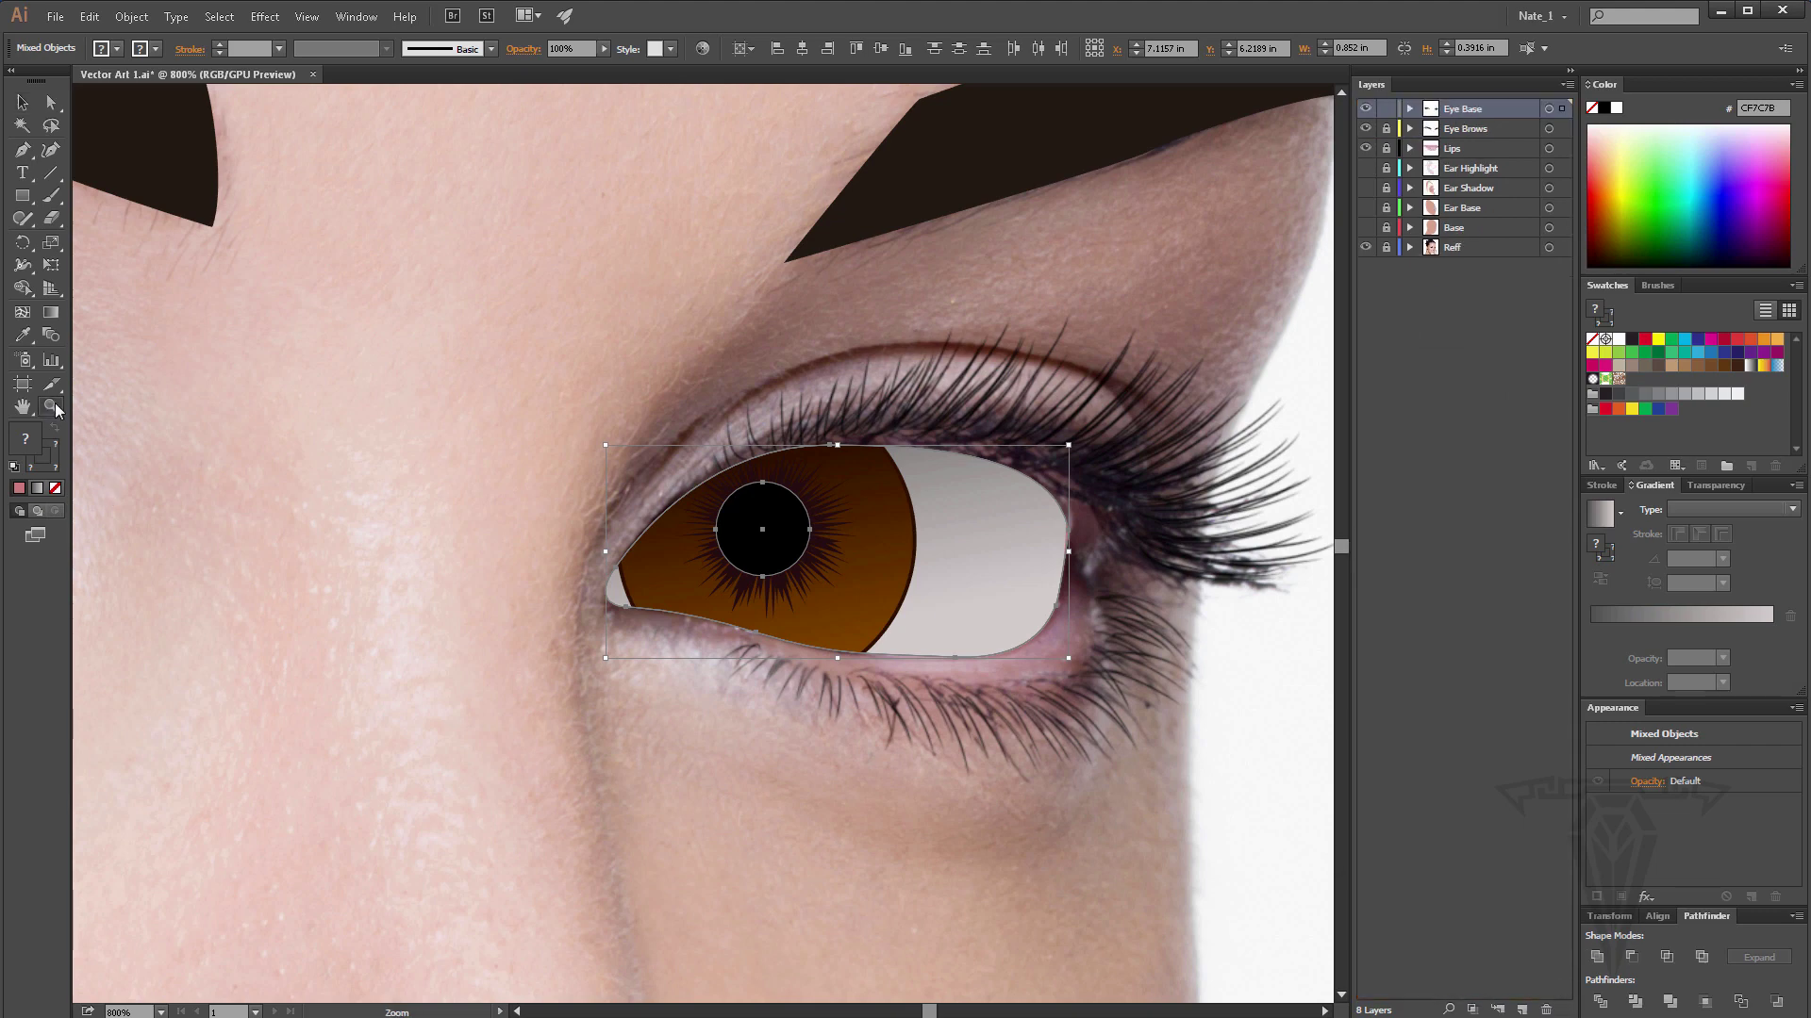
View the whole portrait at 100% with both eyes in place and clear the selection.
double_click(51, 406)
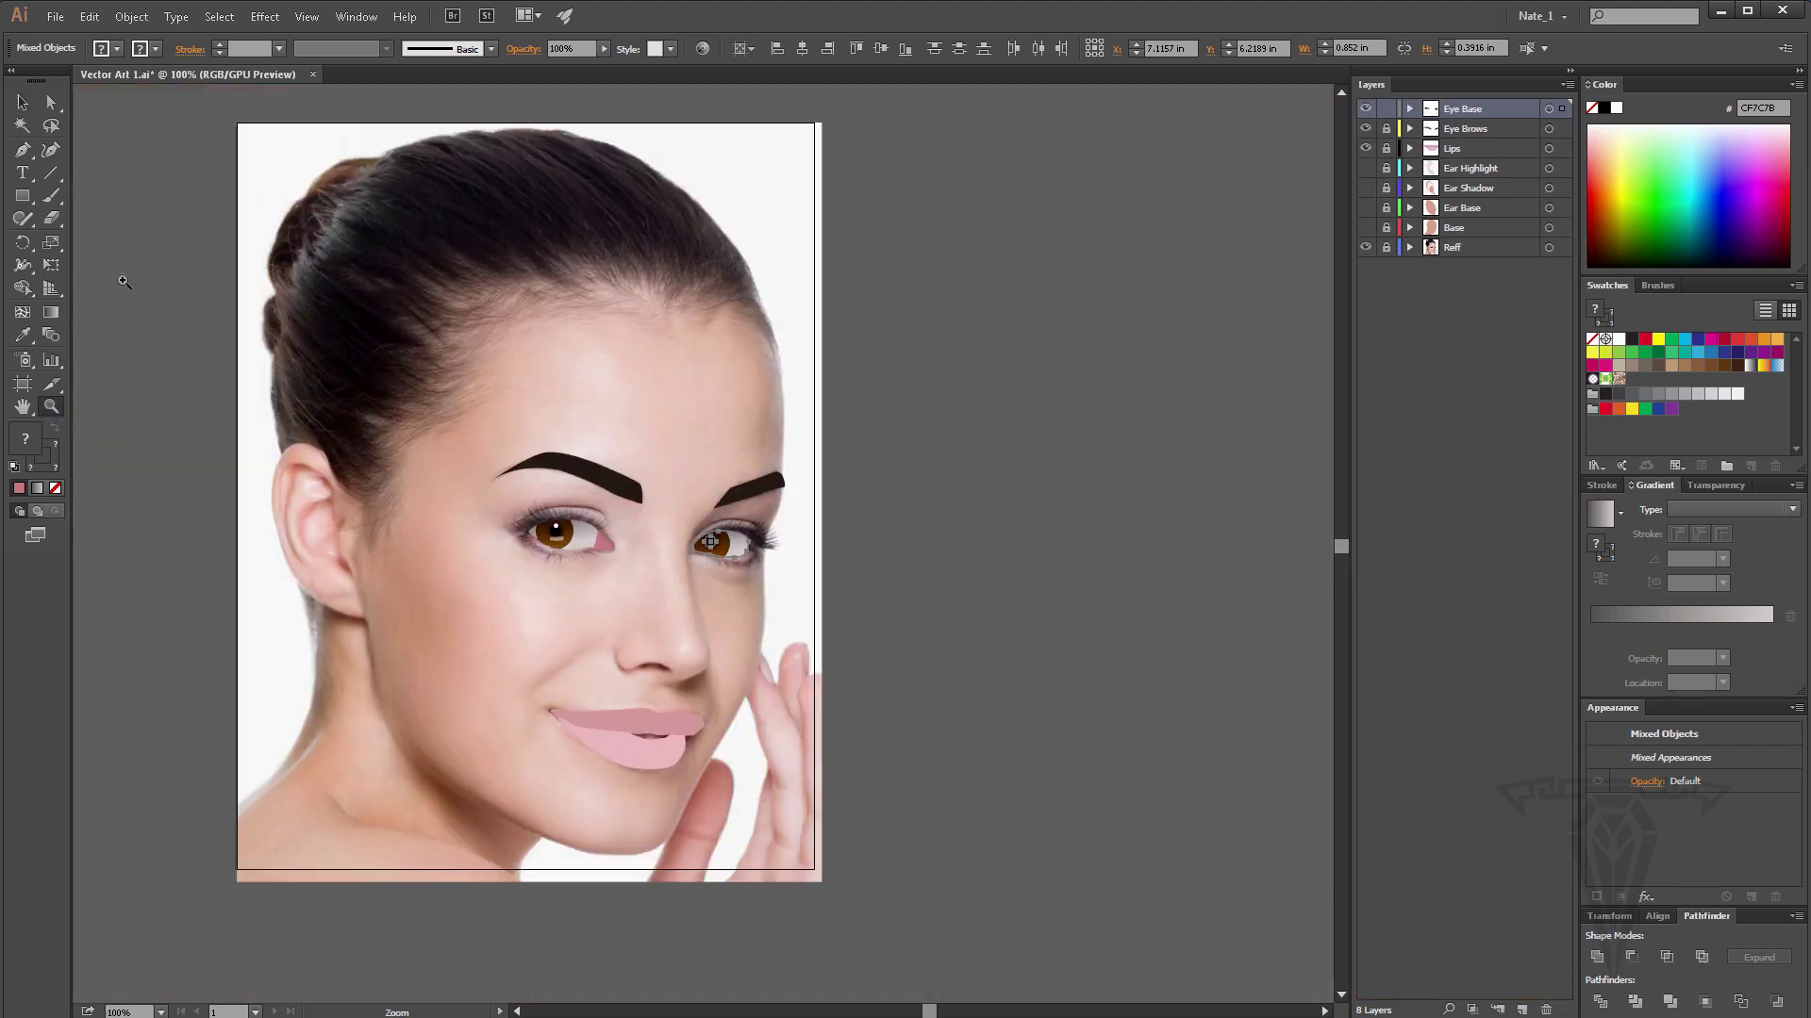
click(23, 102)
click(907, 523)
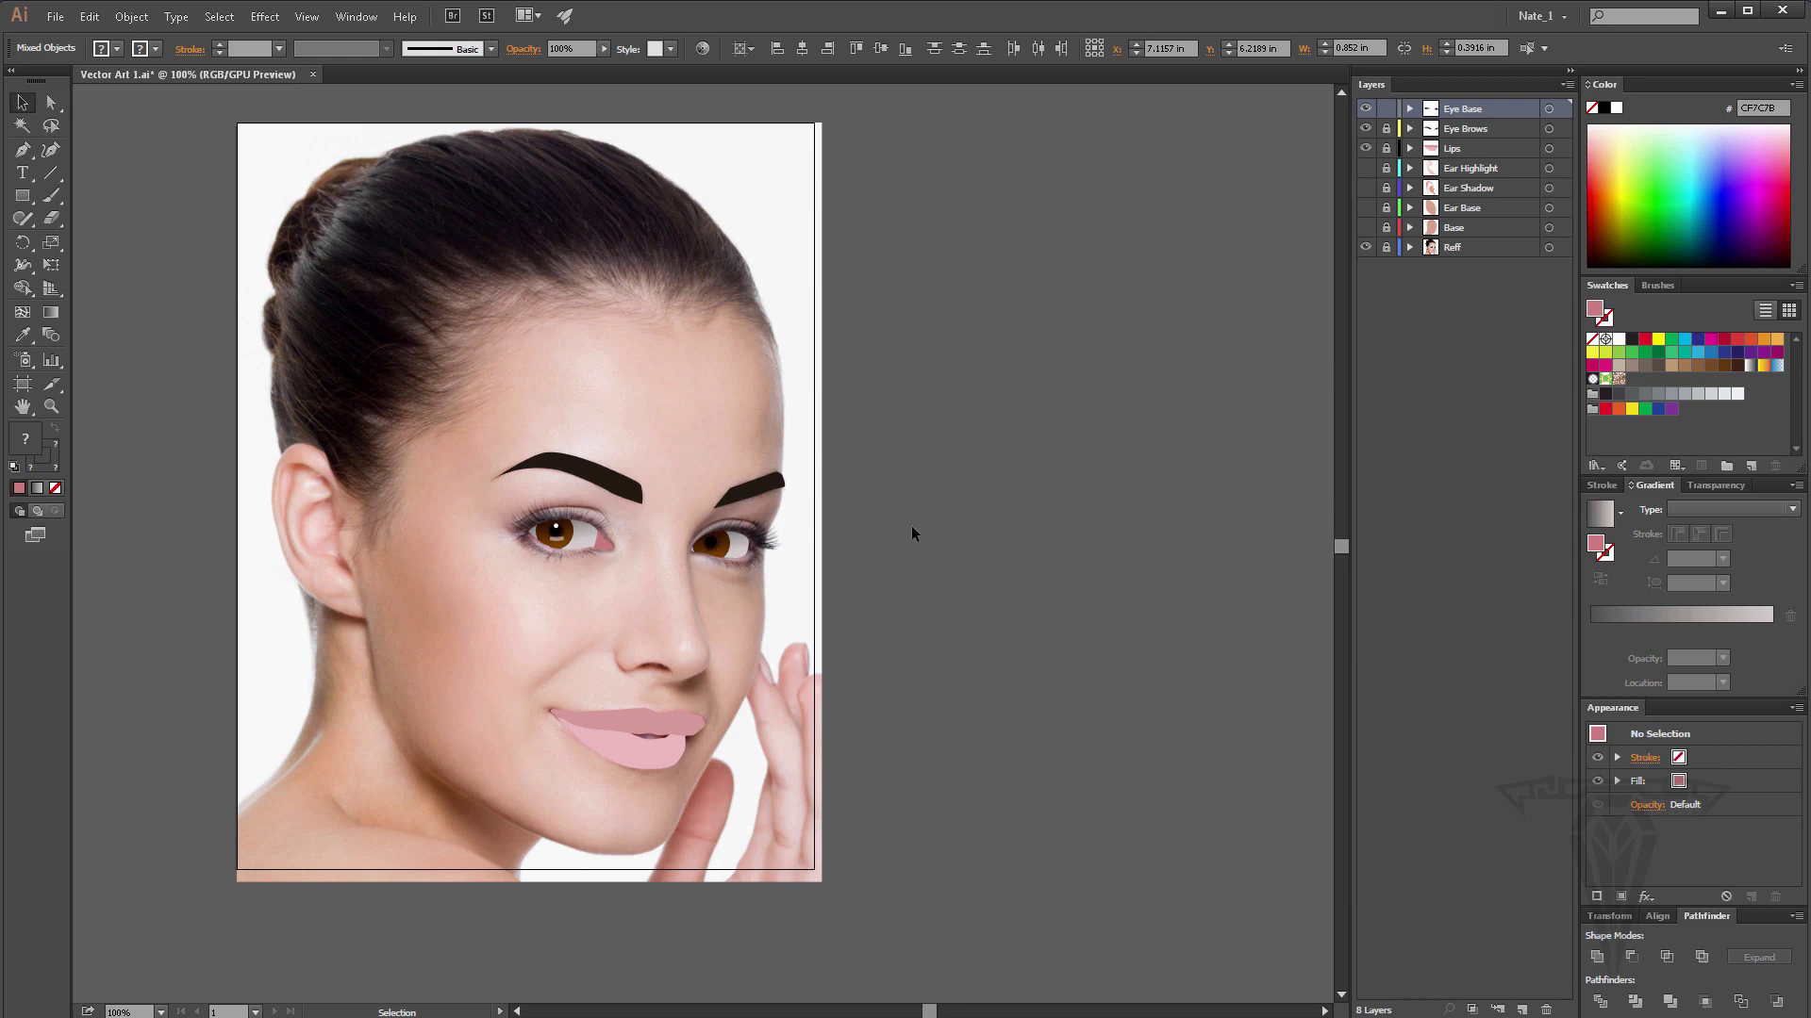
Hide the Eye Base layer to reveal the photo's eyes and add a new layer above it.
click(51, 406)
click(684, 556)
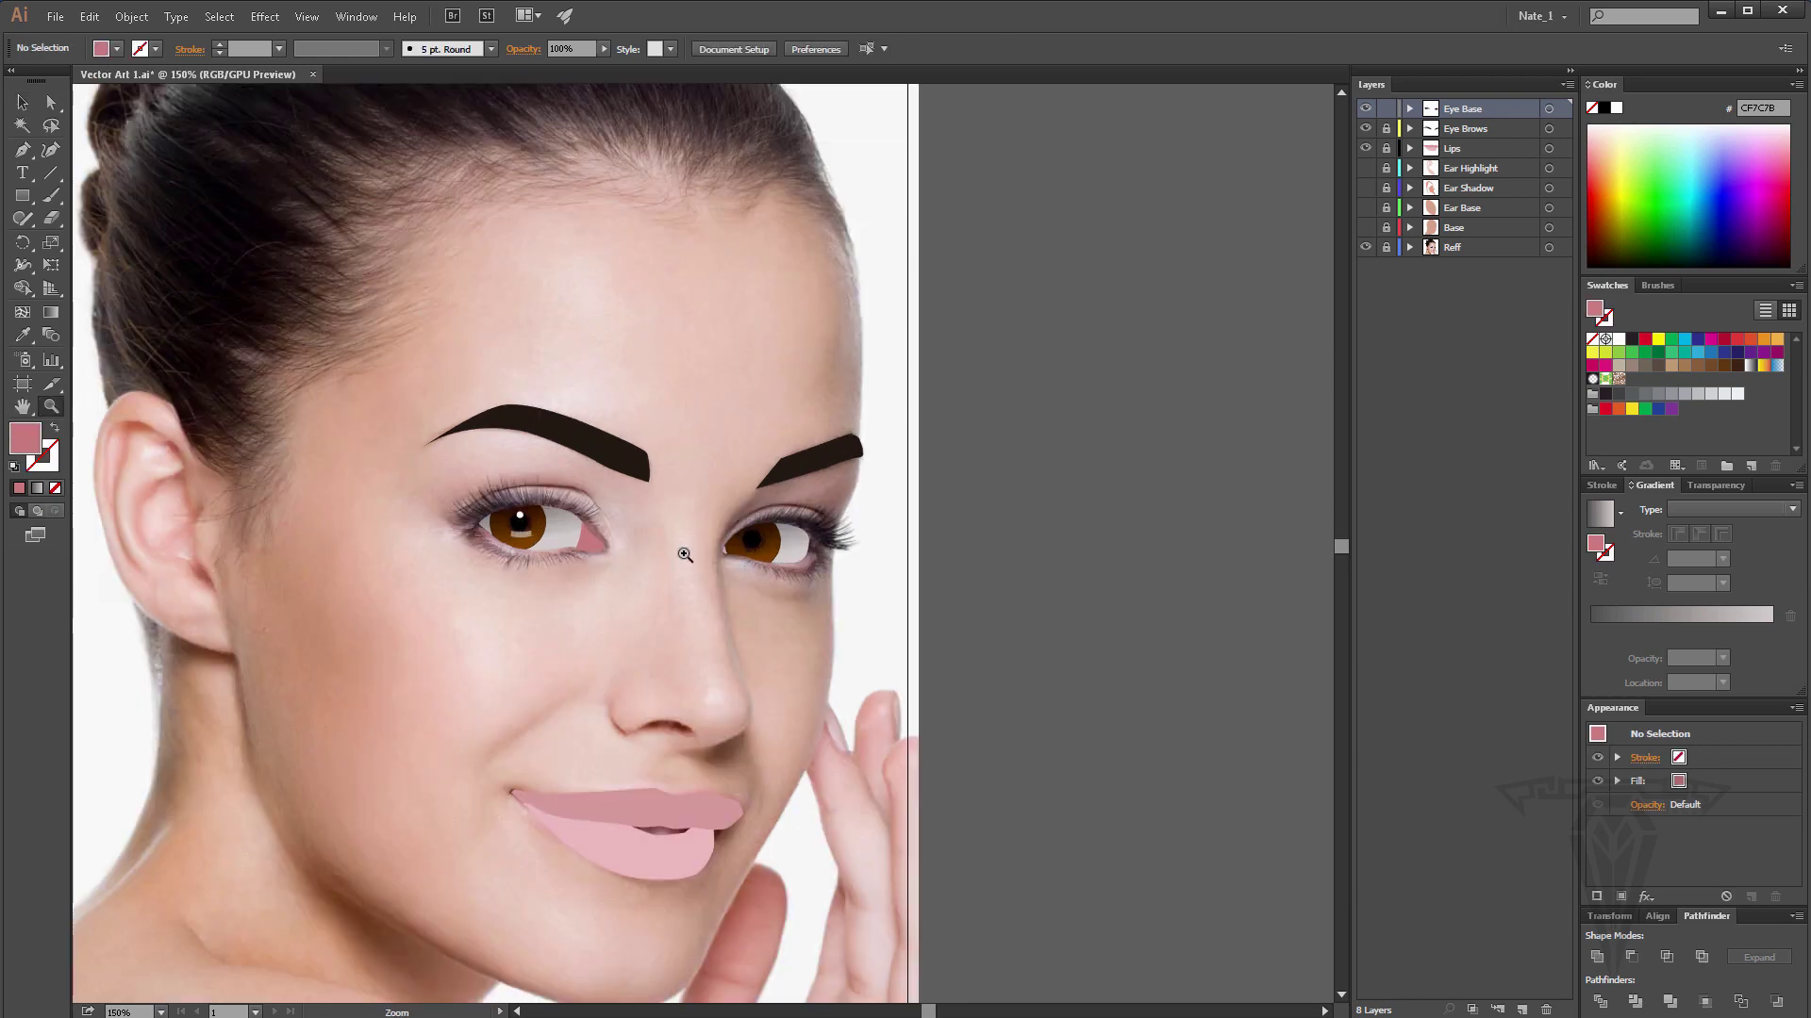
click(774, 534)
click(688, 549)
click(709, 568)
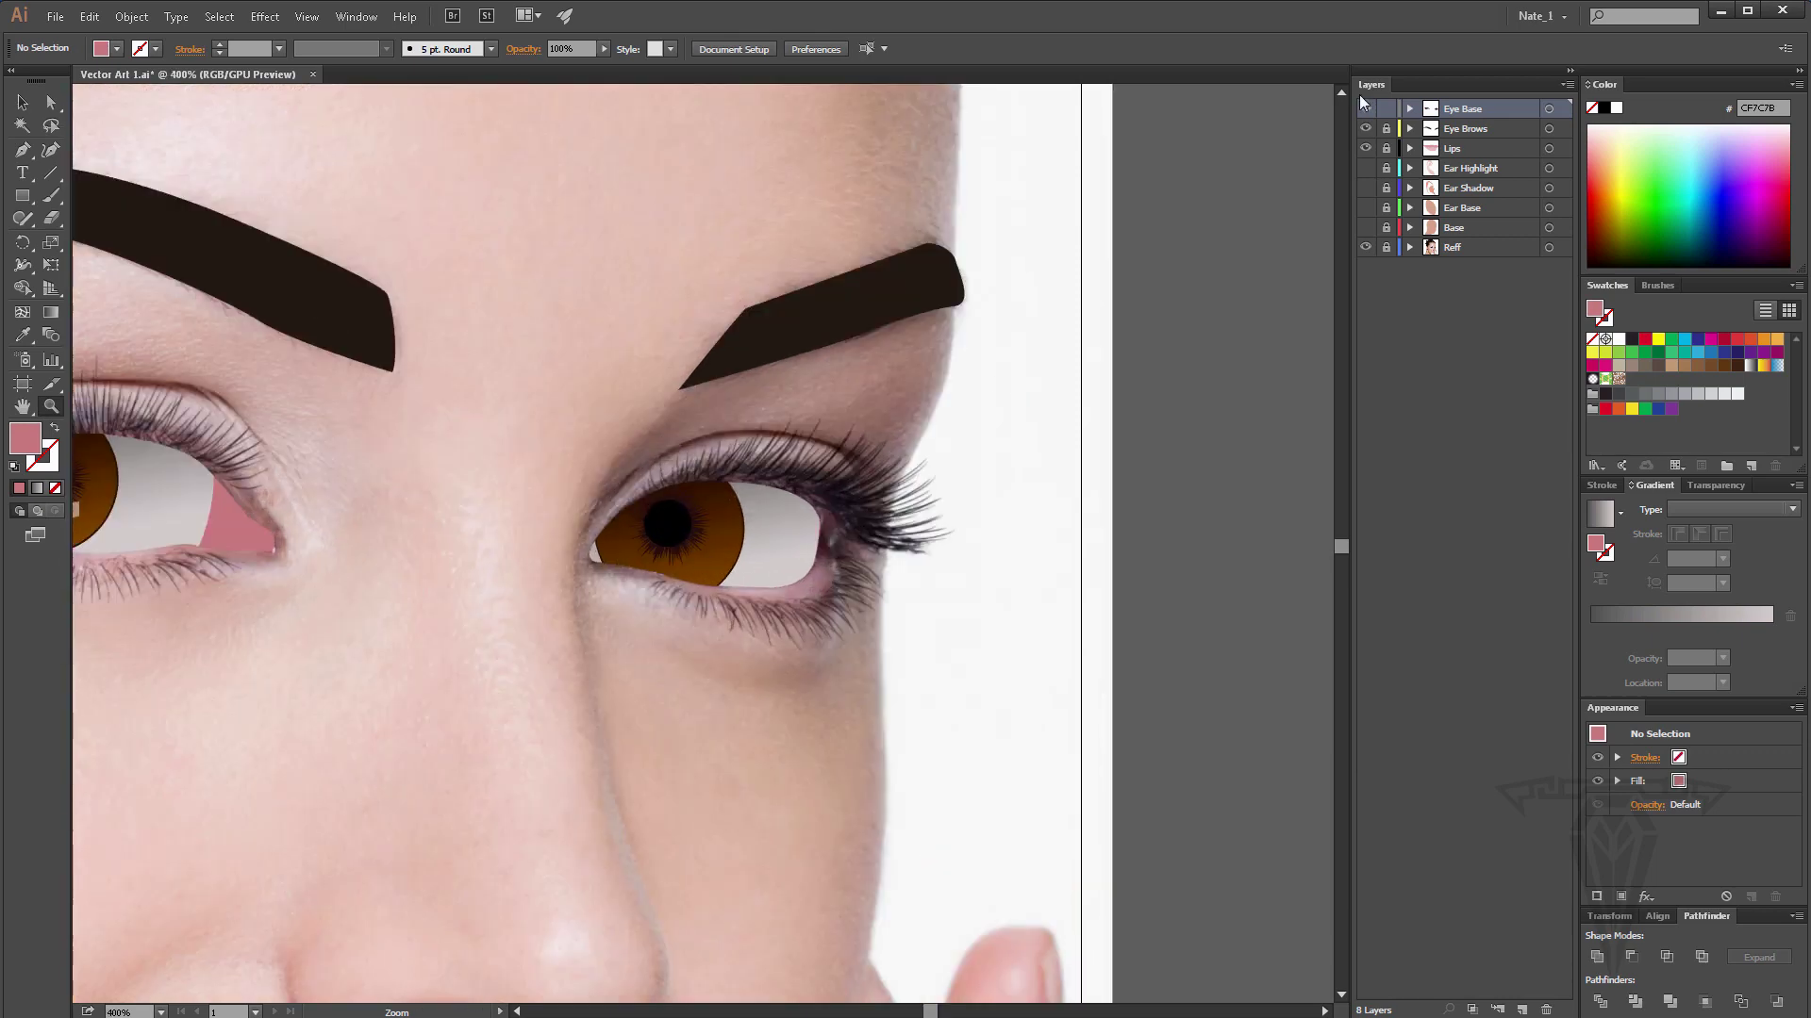
click(1365, 110)
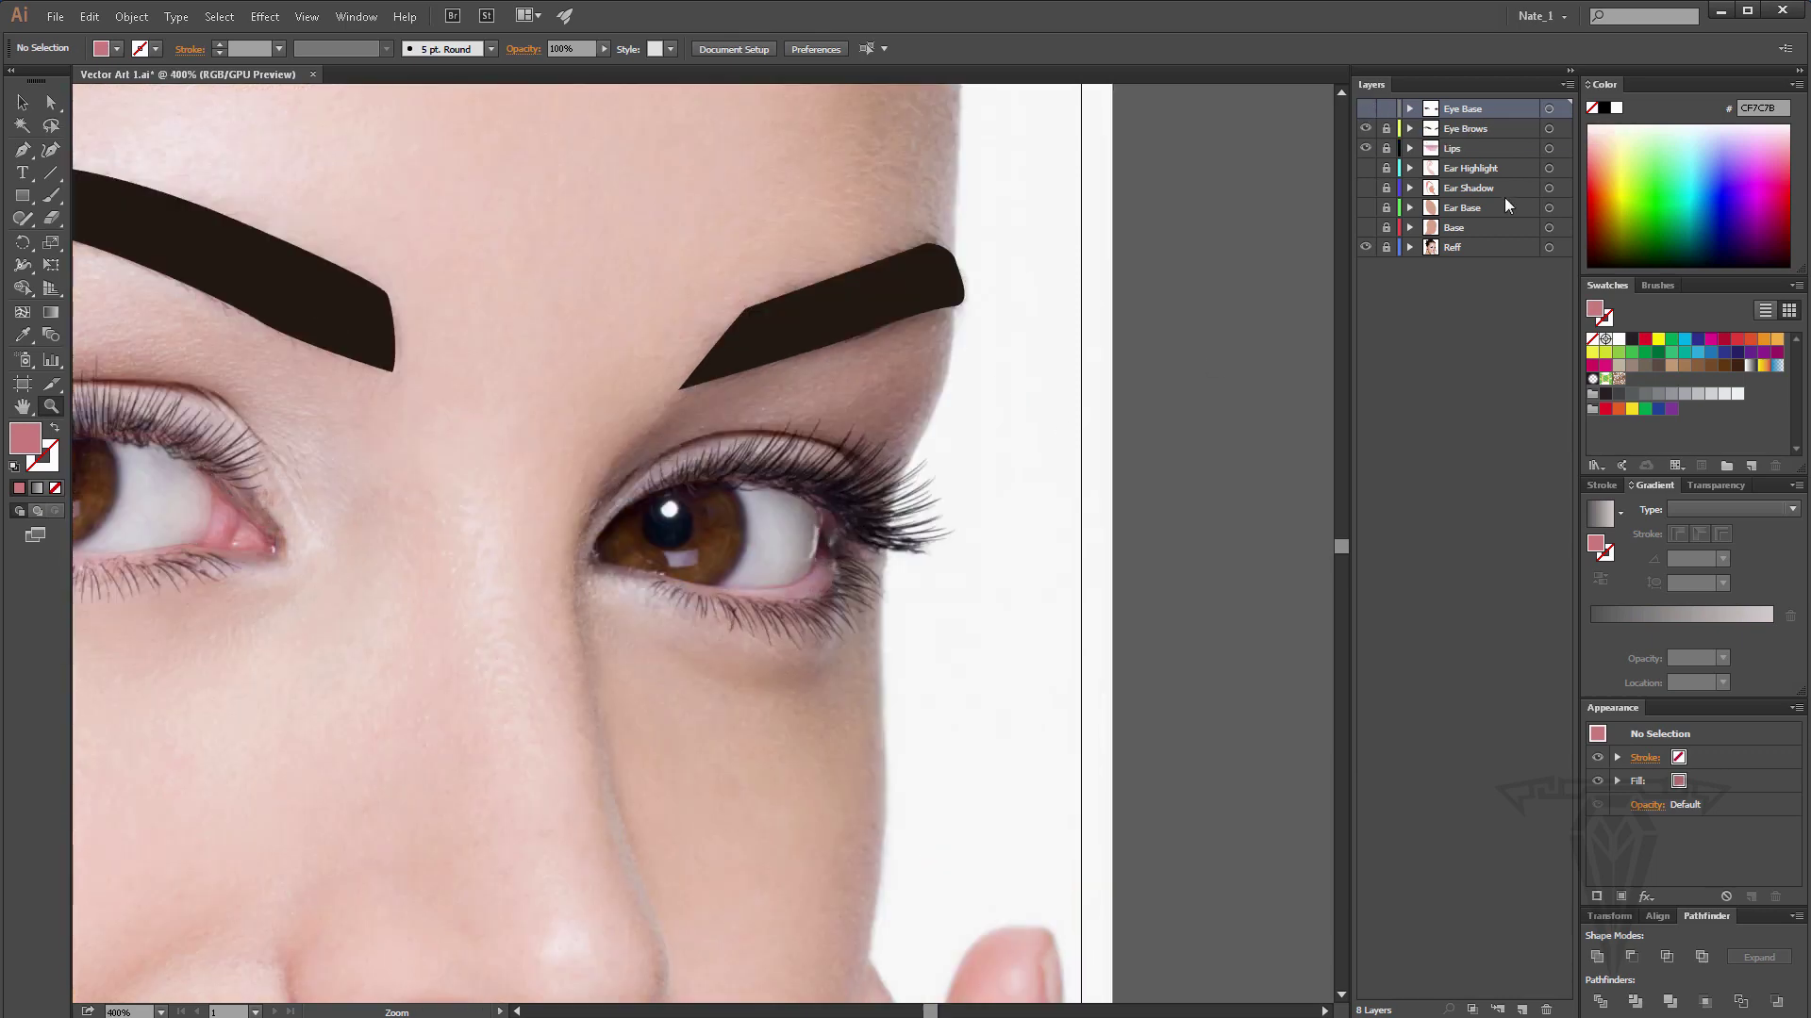
click(1521, 1010)
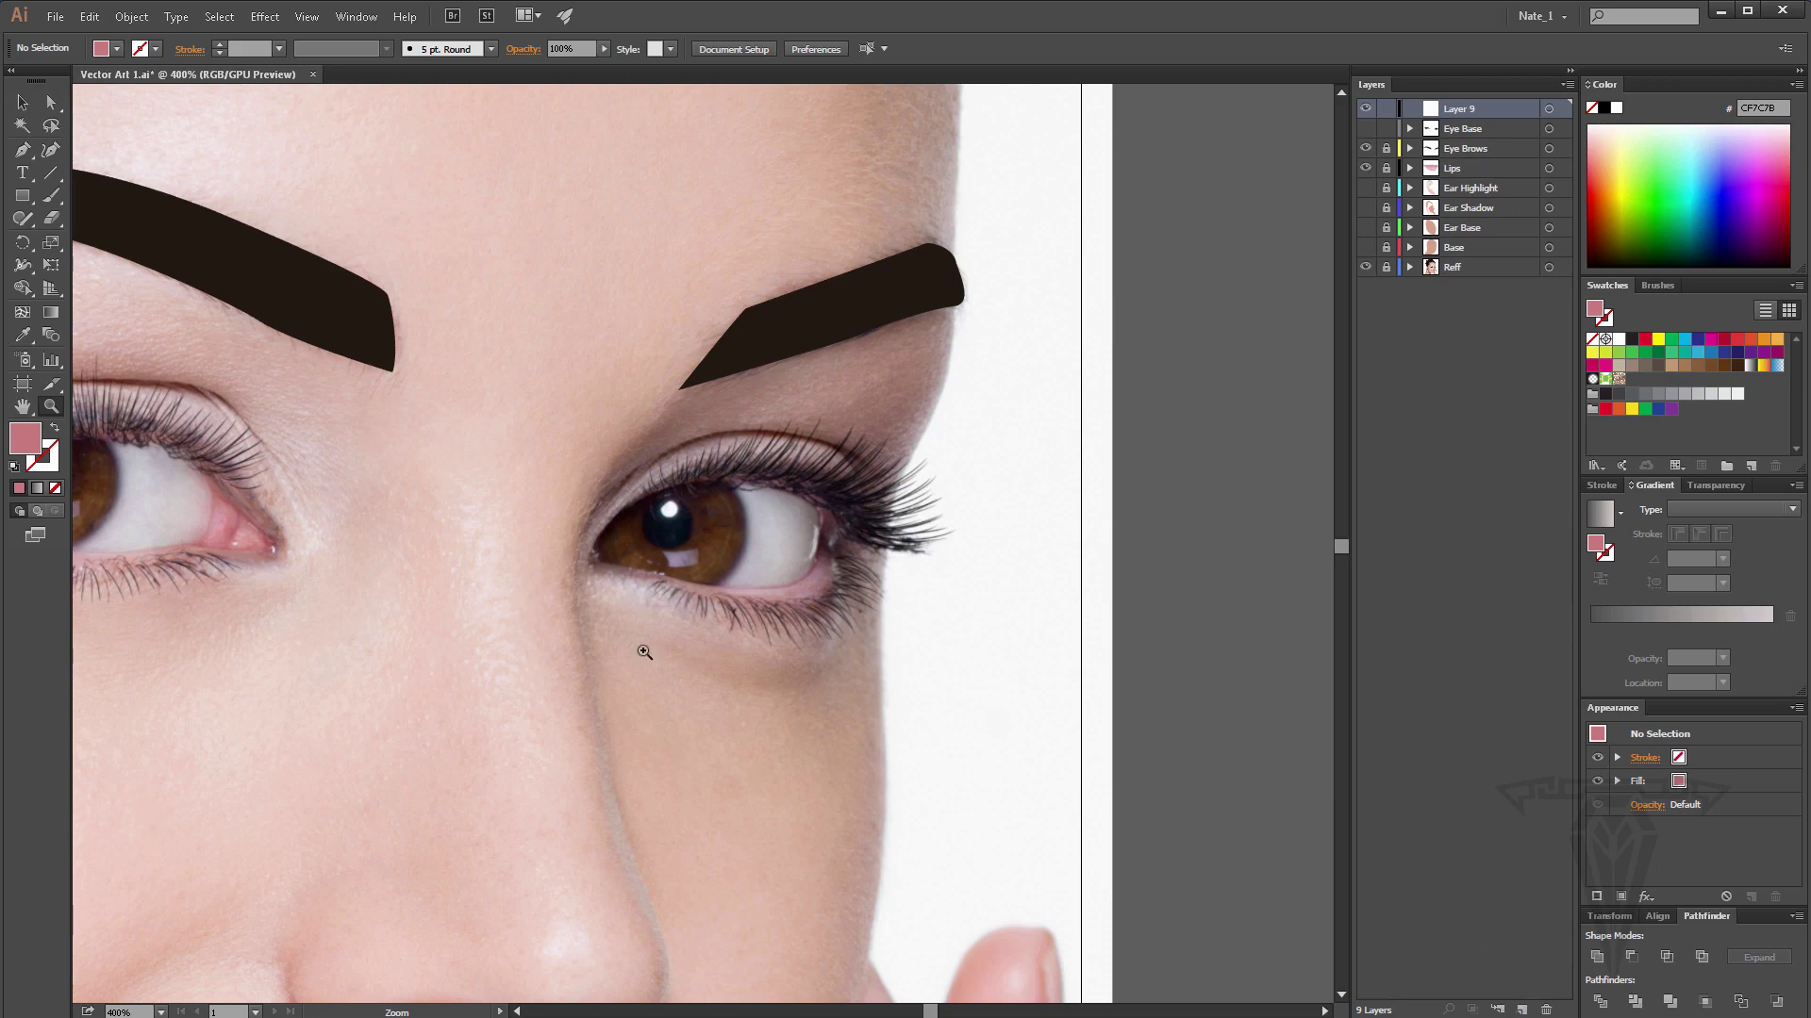
Trace the round light reflection on the second eye's pupil as a closed Pen path, removing the fill while tracing.
click(697, 524)
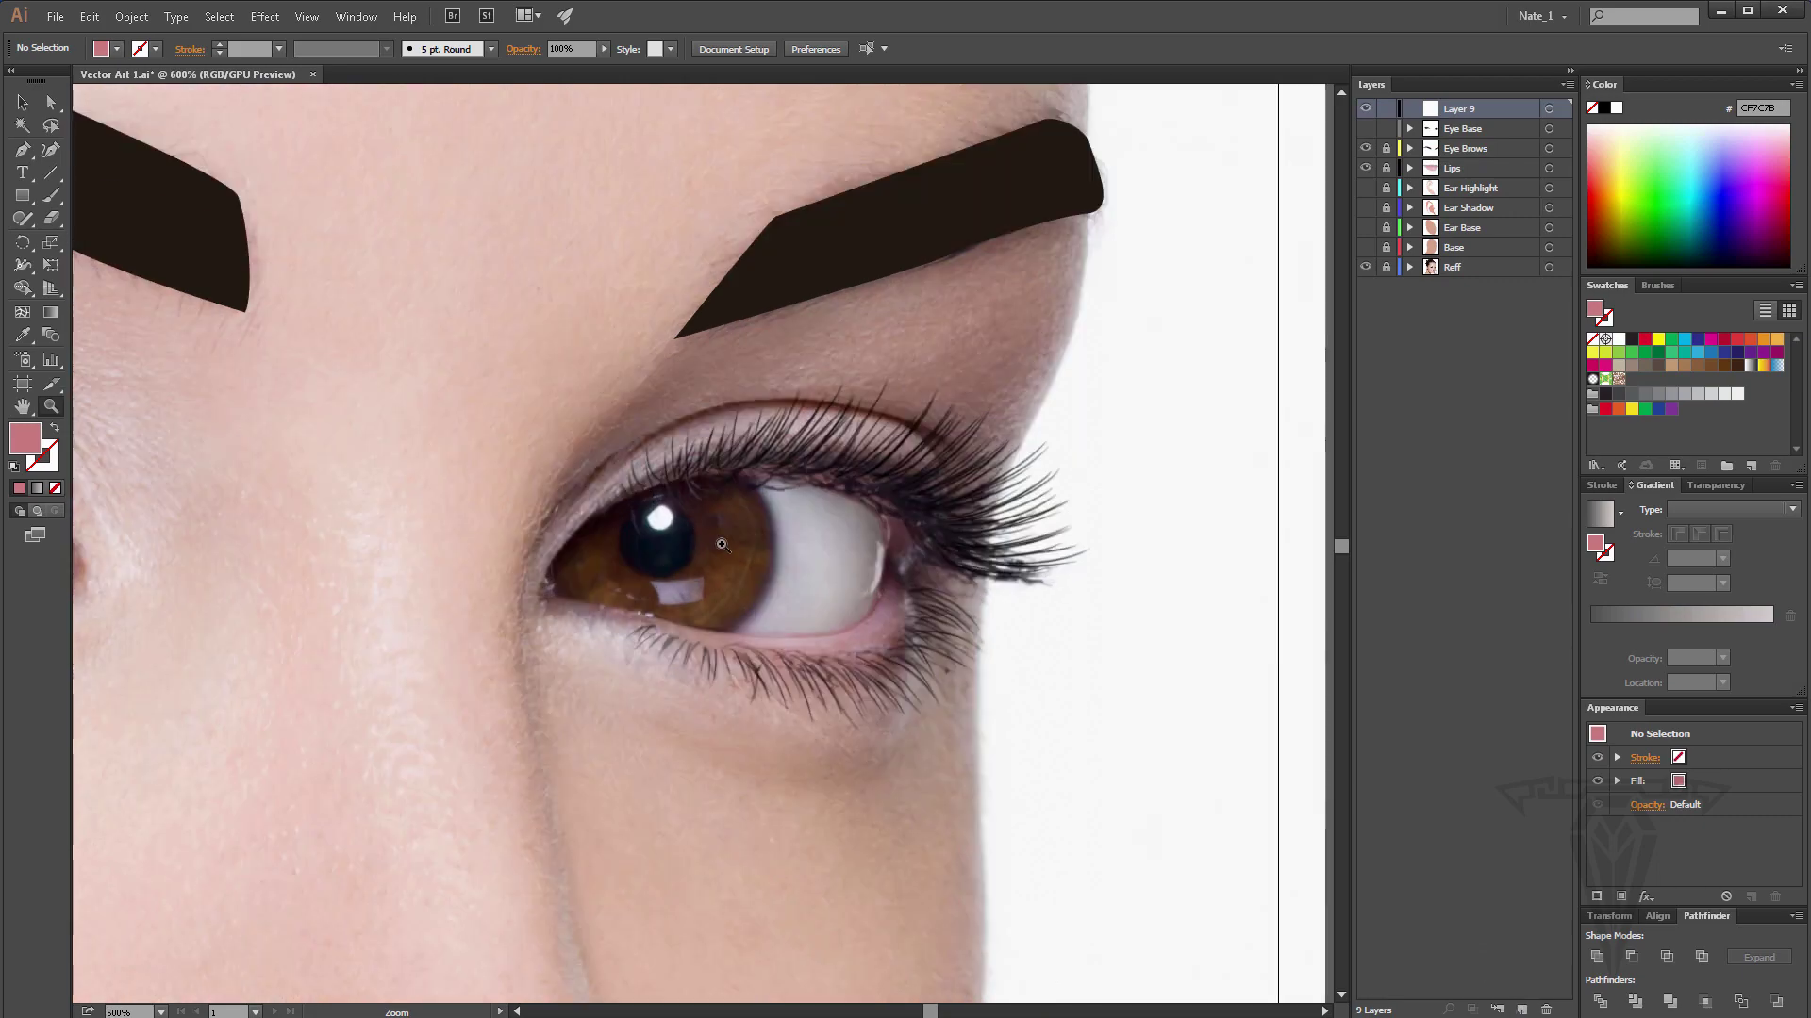
click(702, 524)
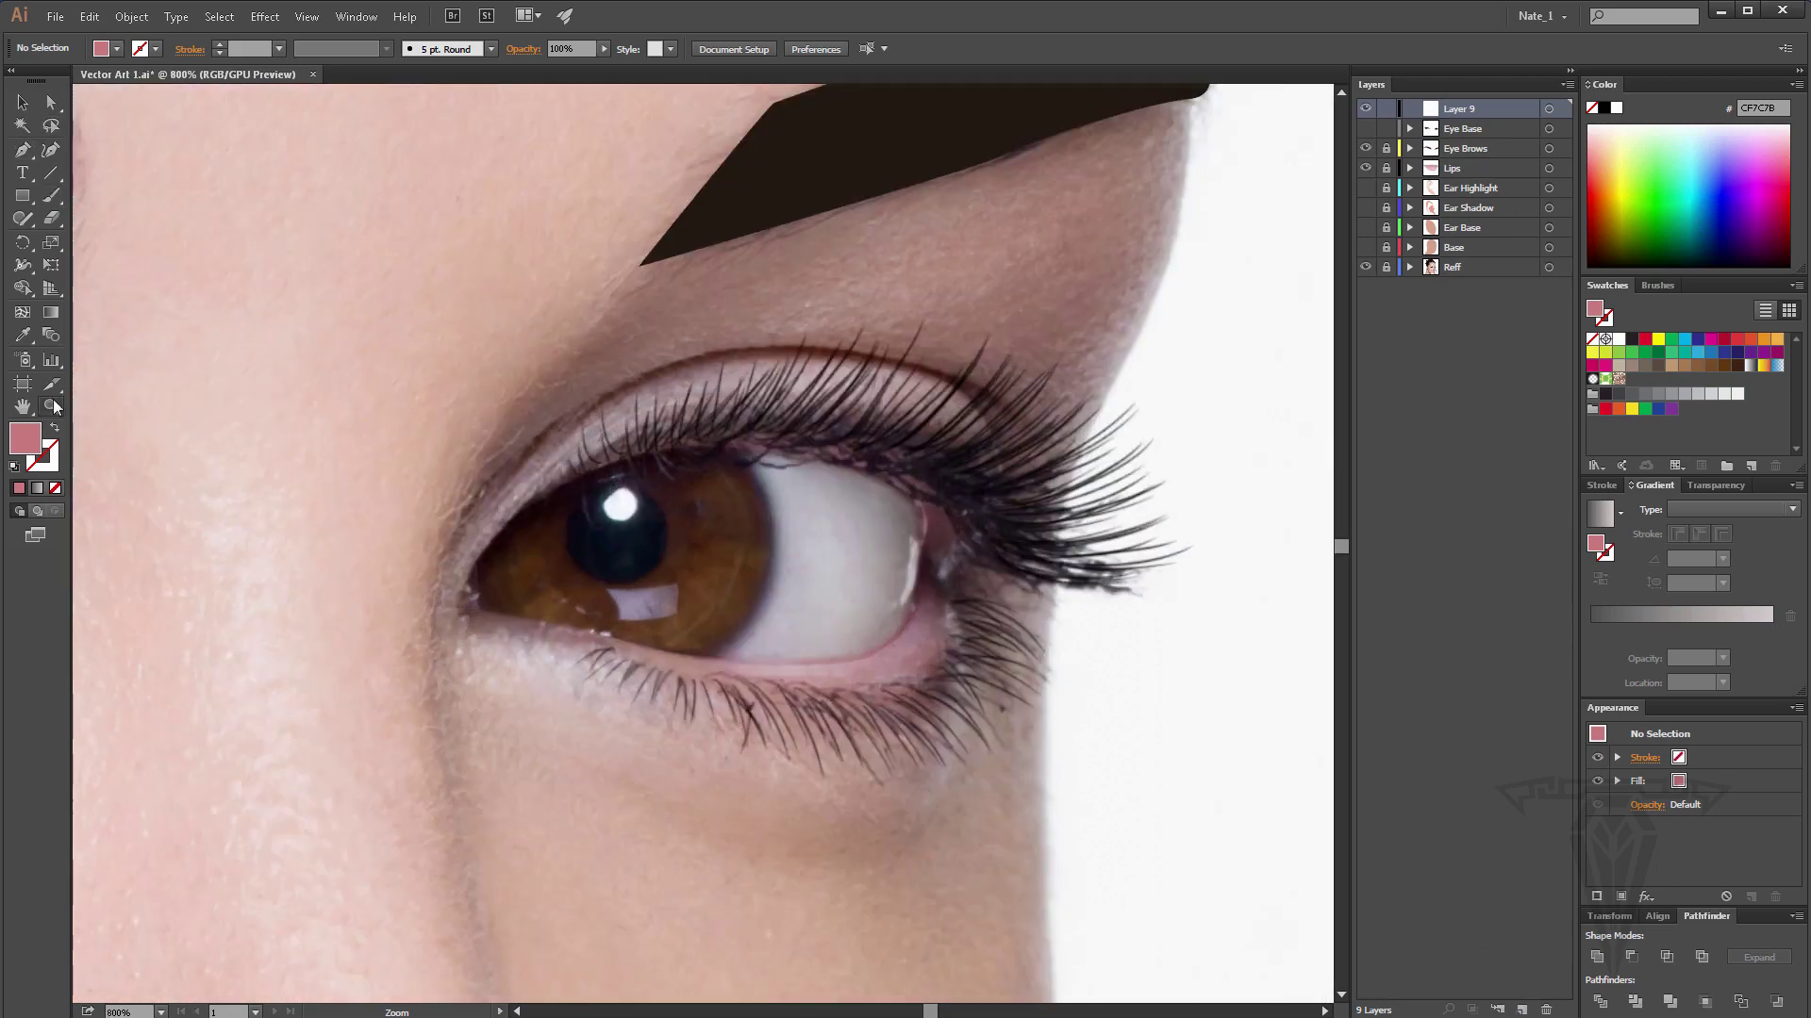
click(621, 524)
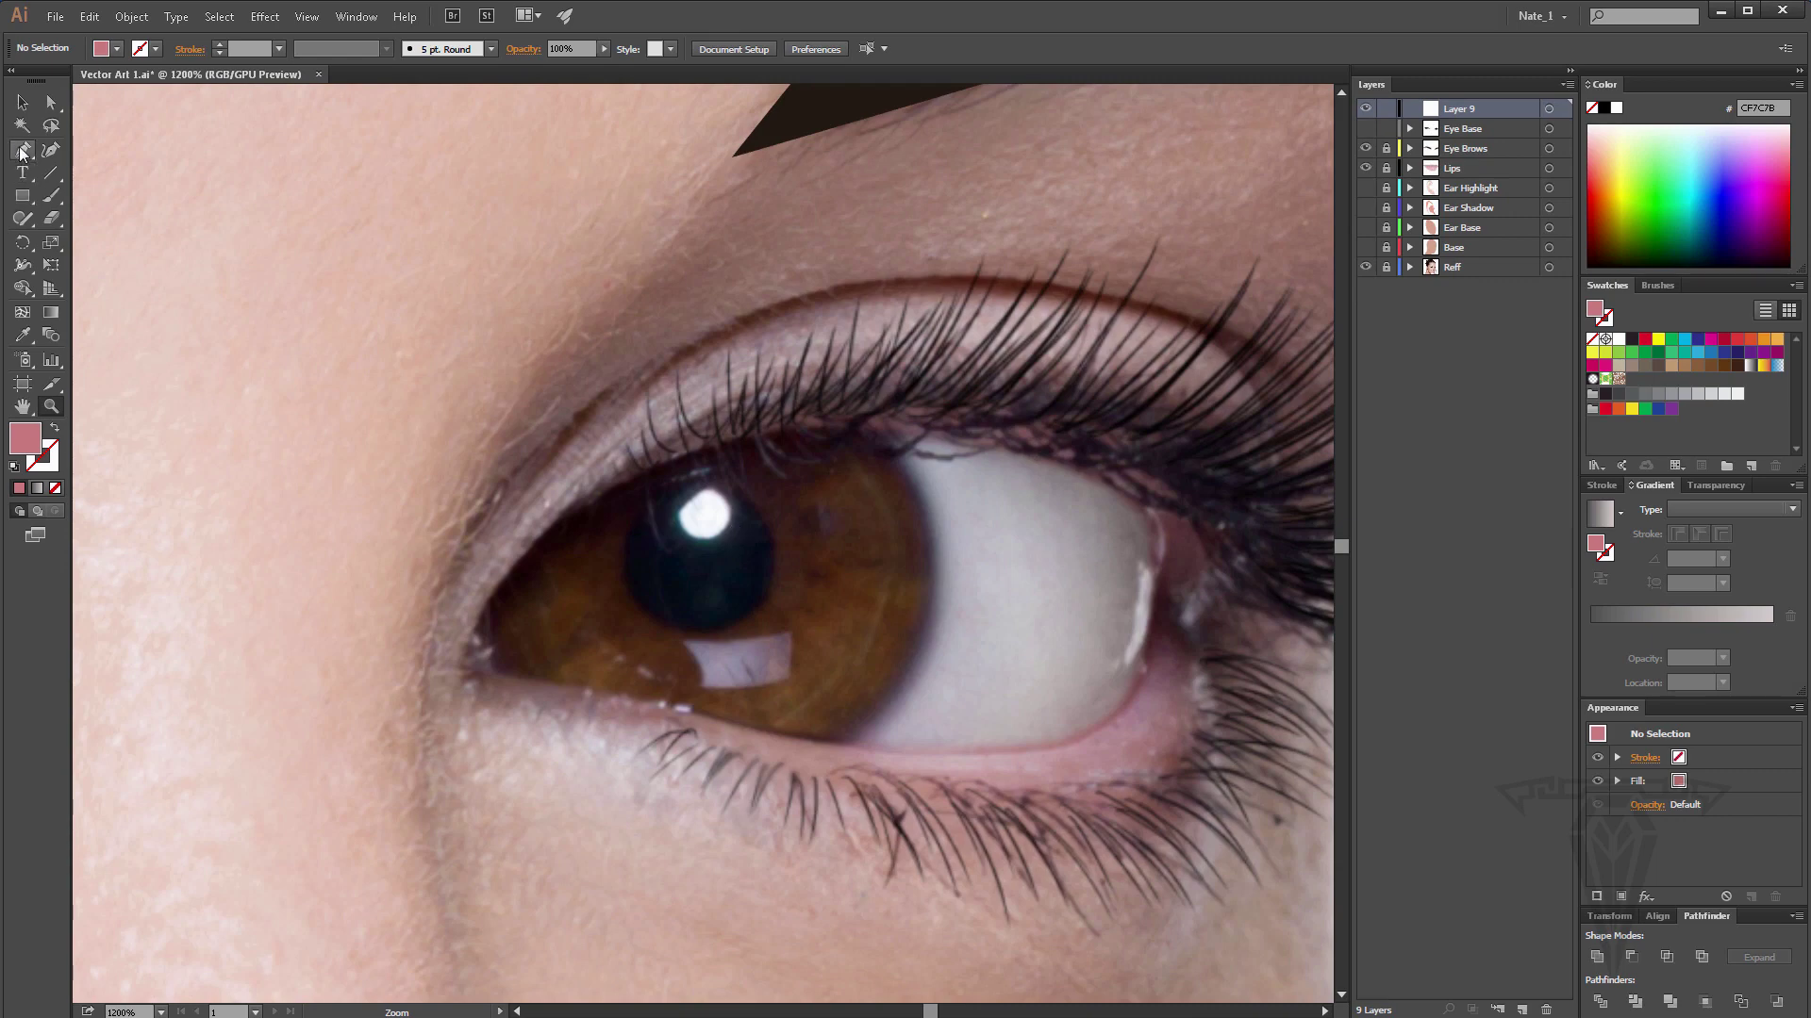
click(765, 566)
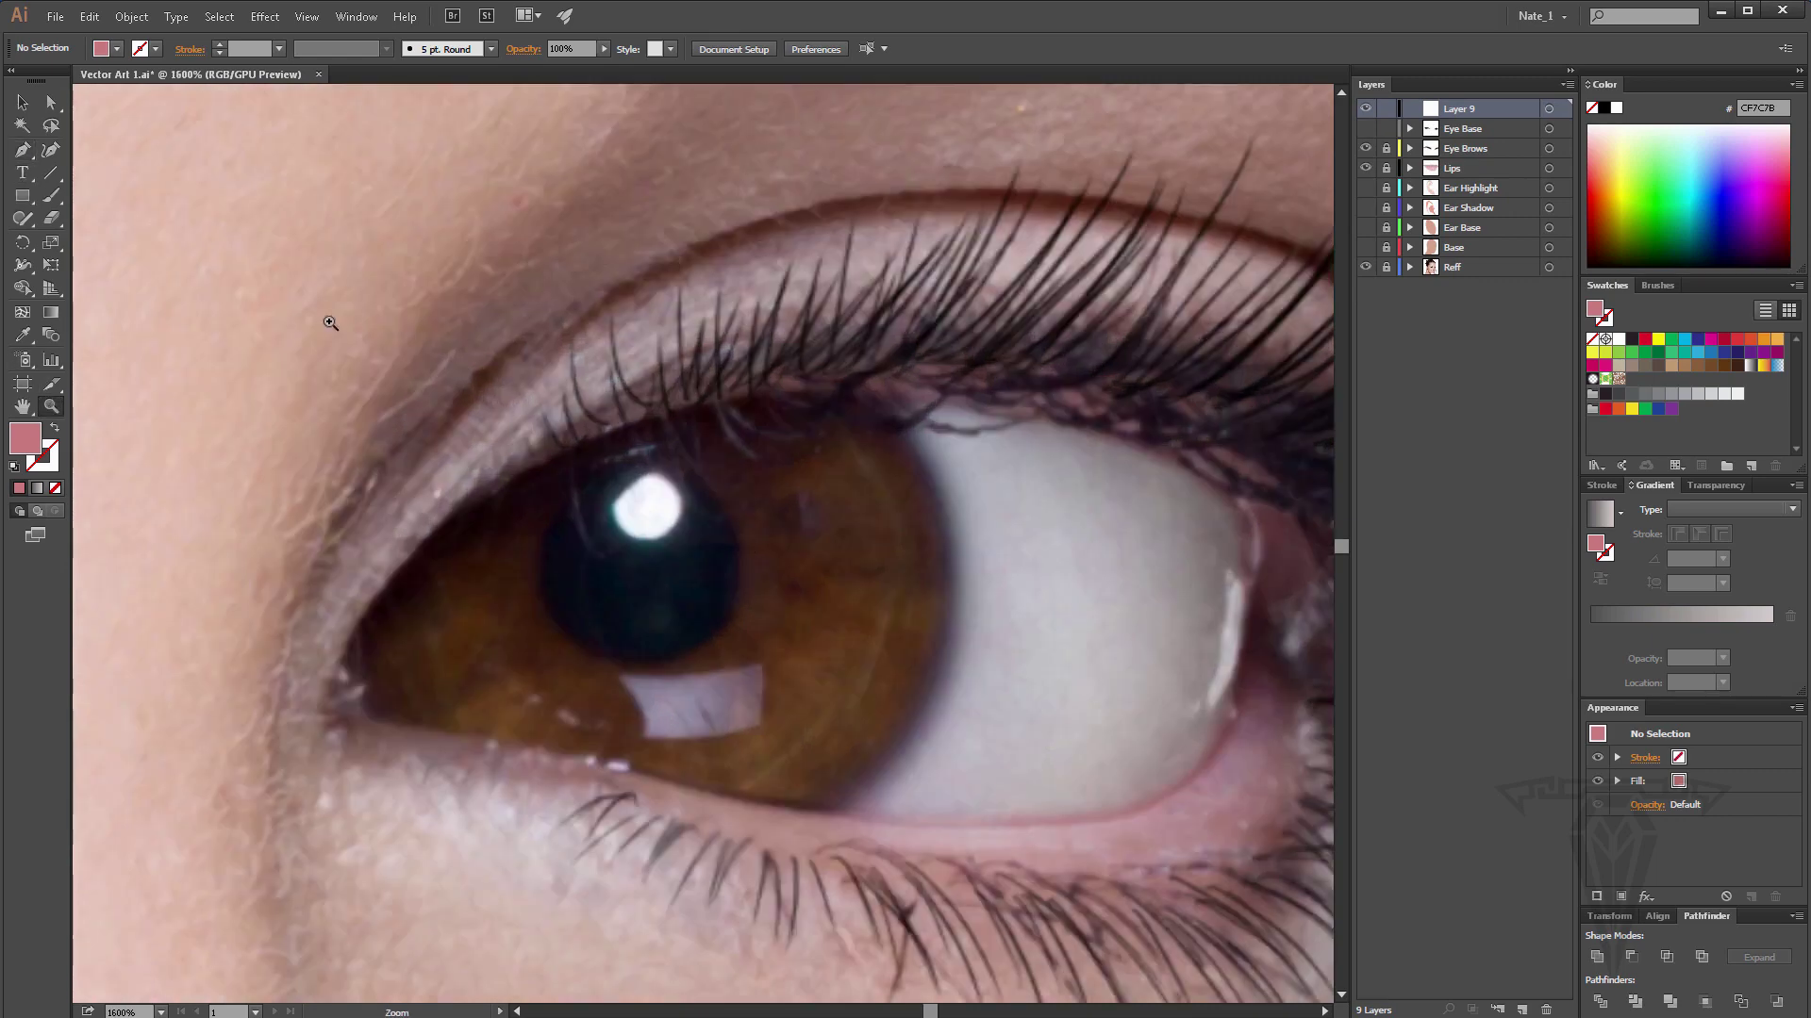
click(22, 149)
click(613, 505)
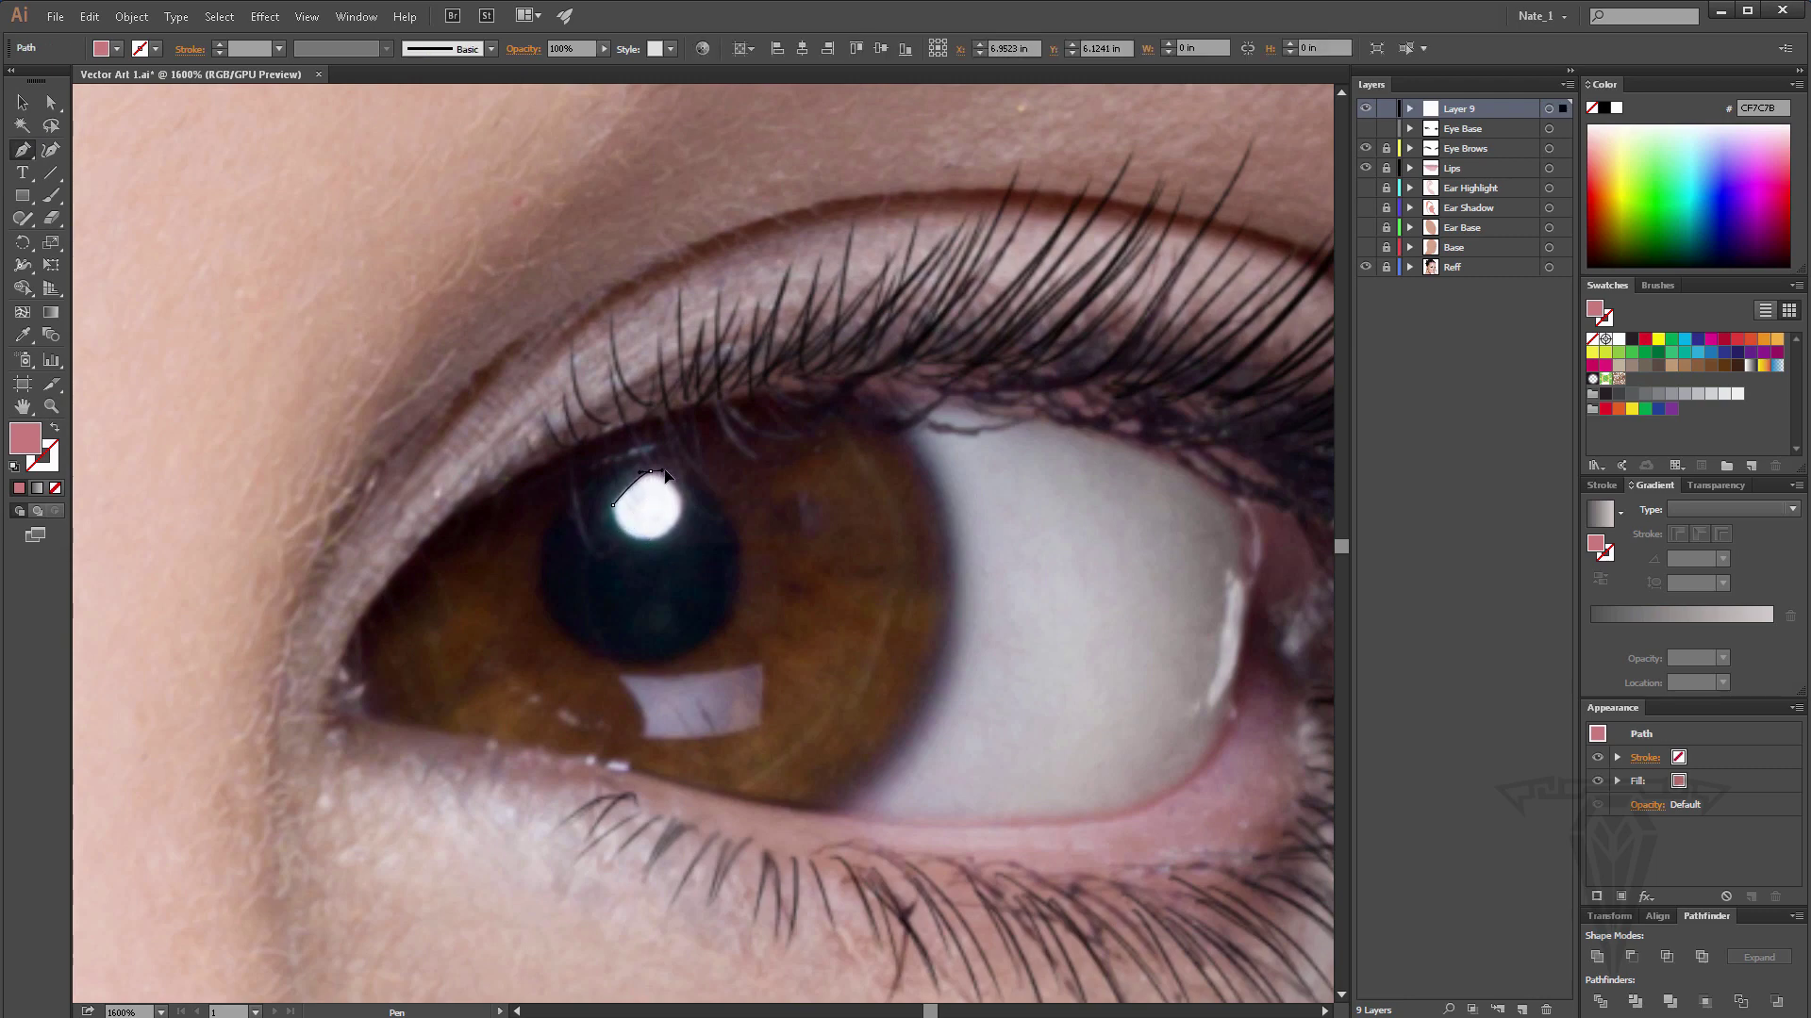
drag(665, 473, 663, 552)
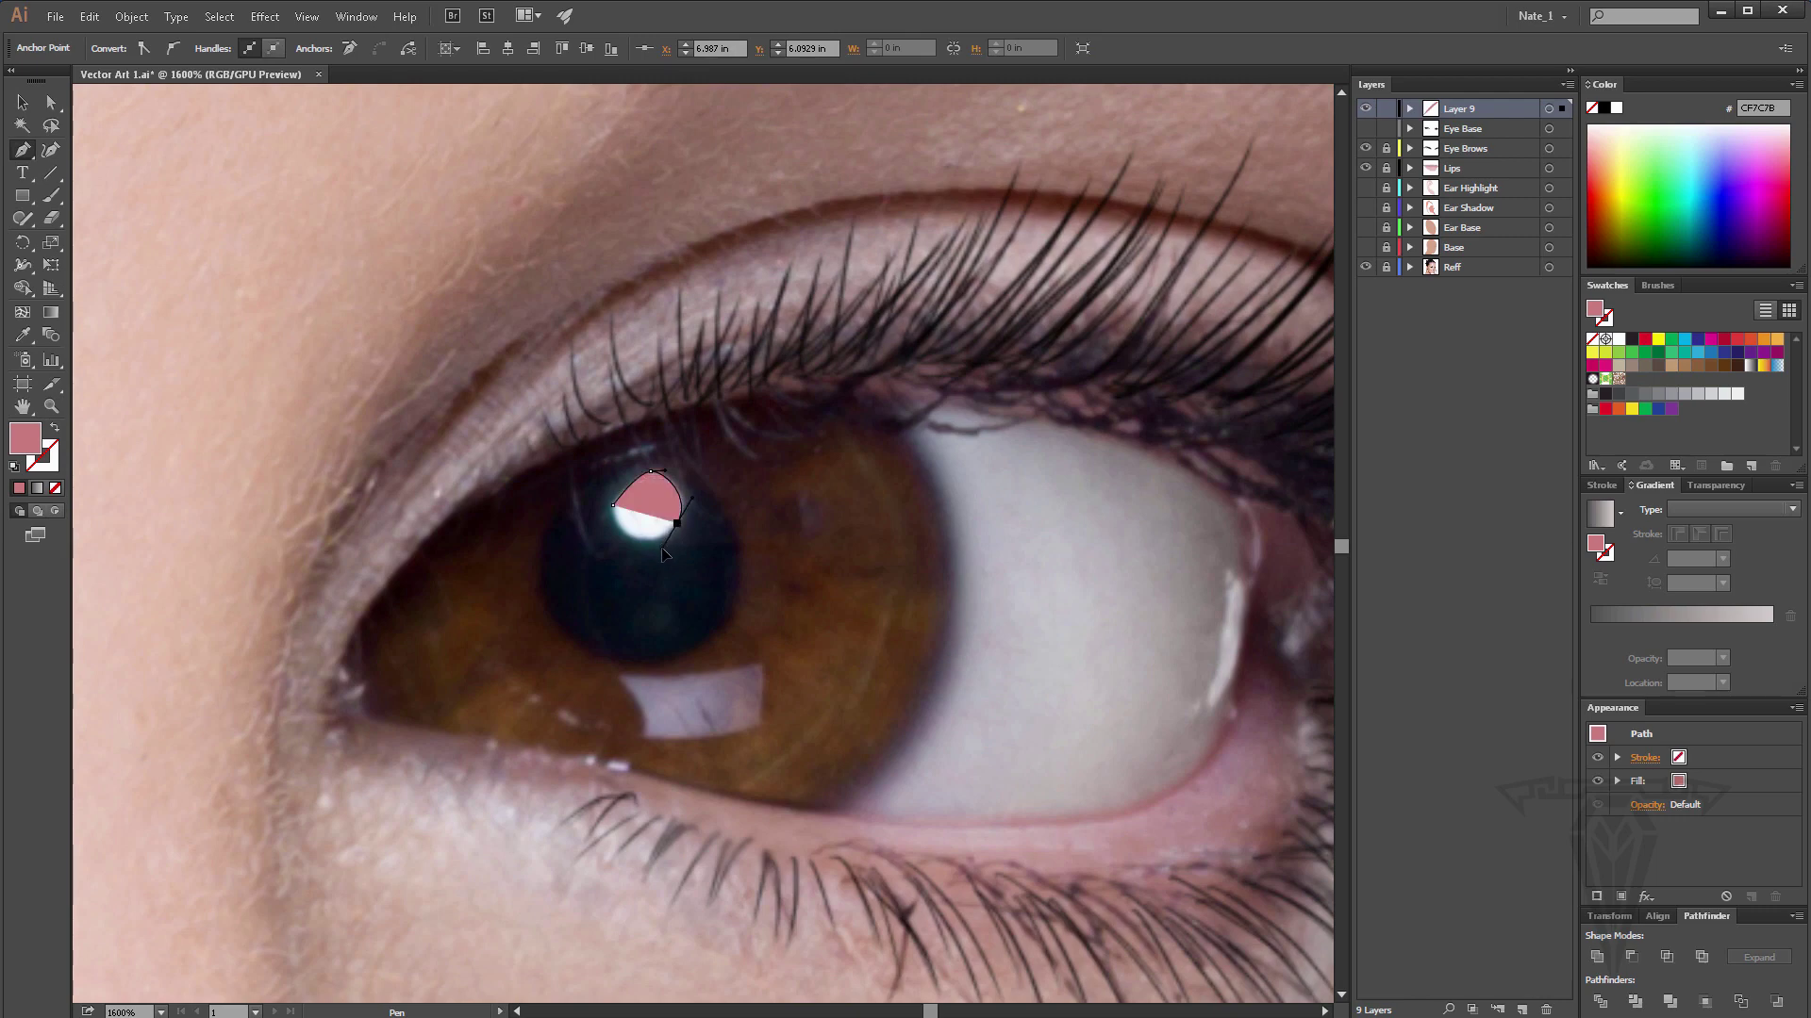
click(55, 488)
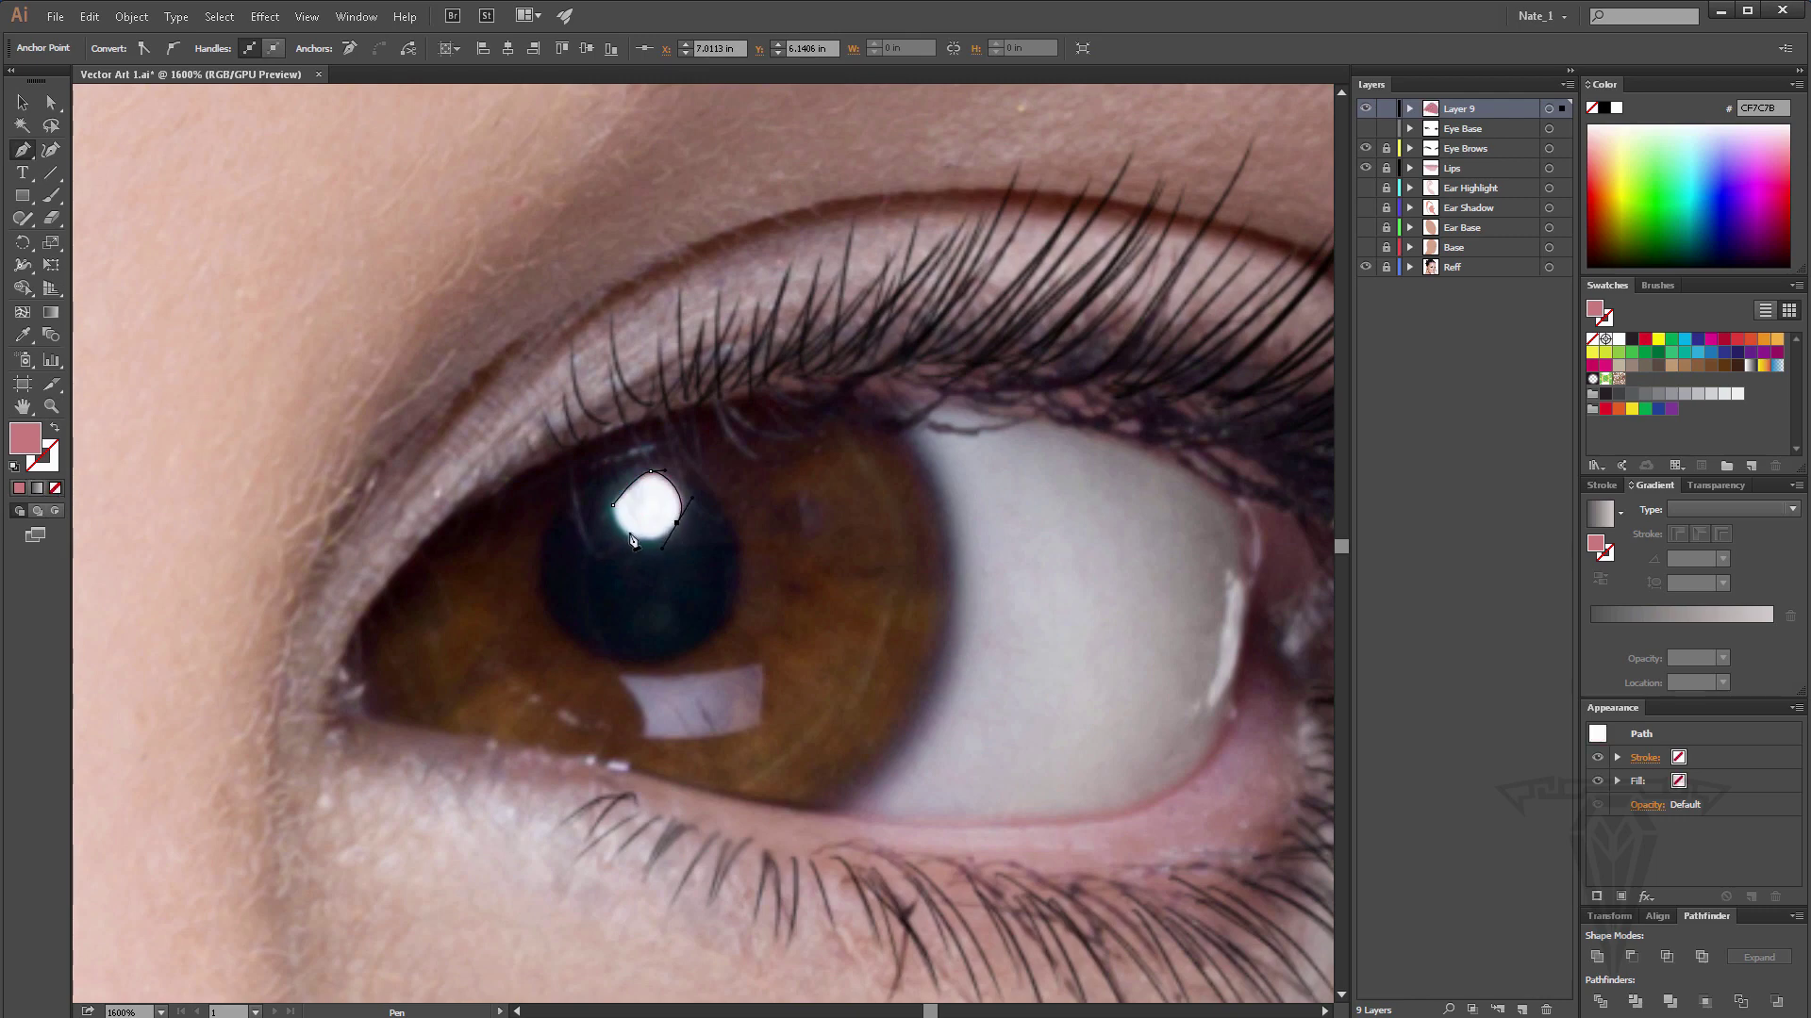
click(629, 537)
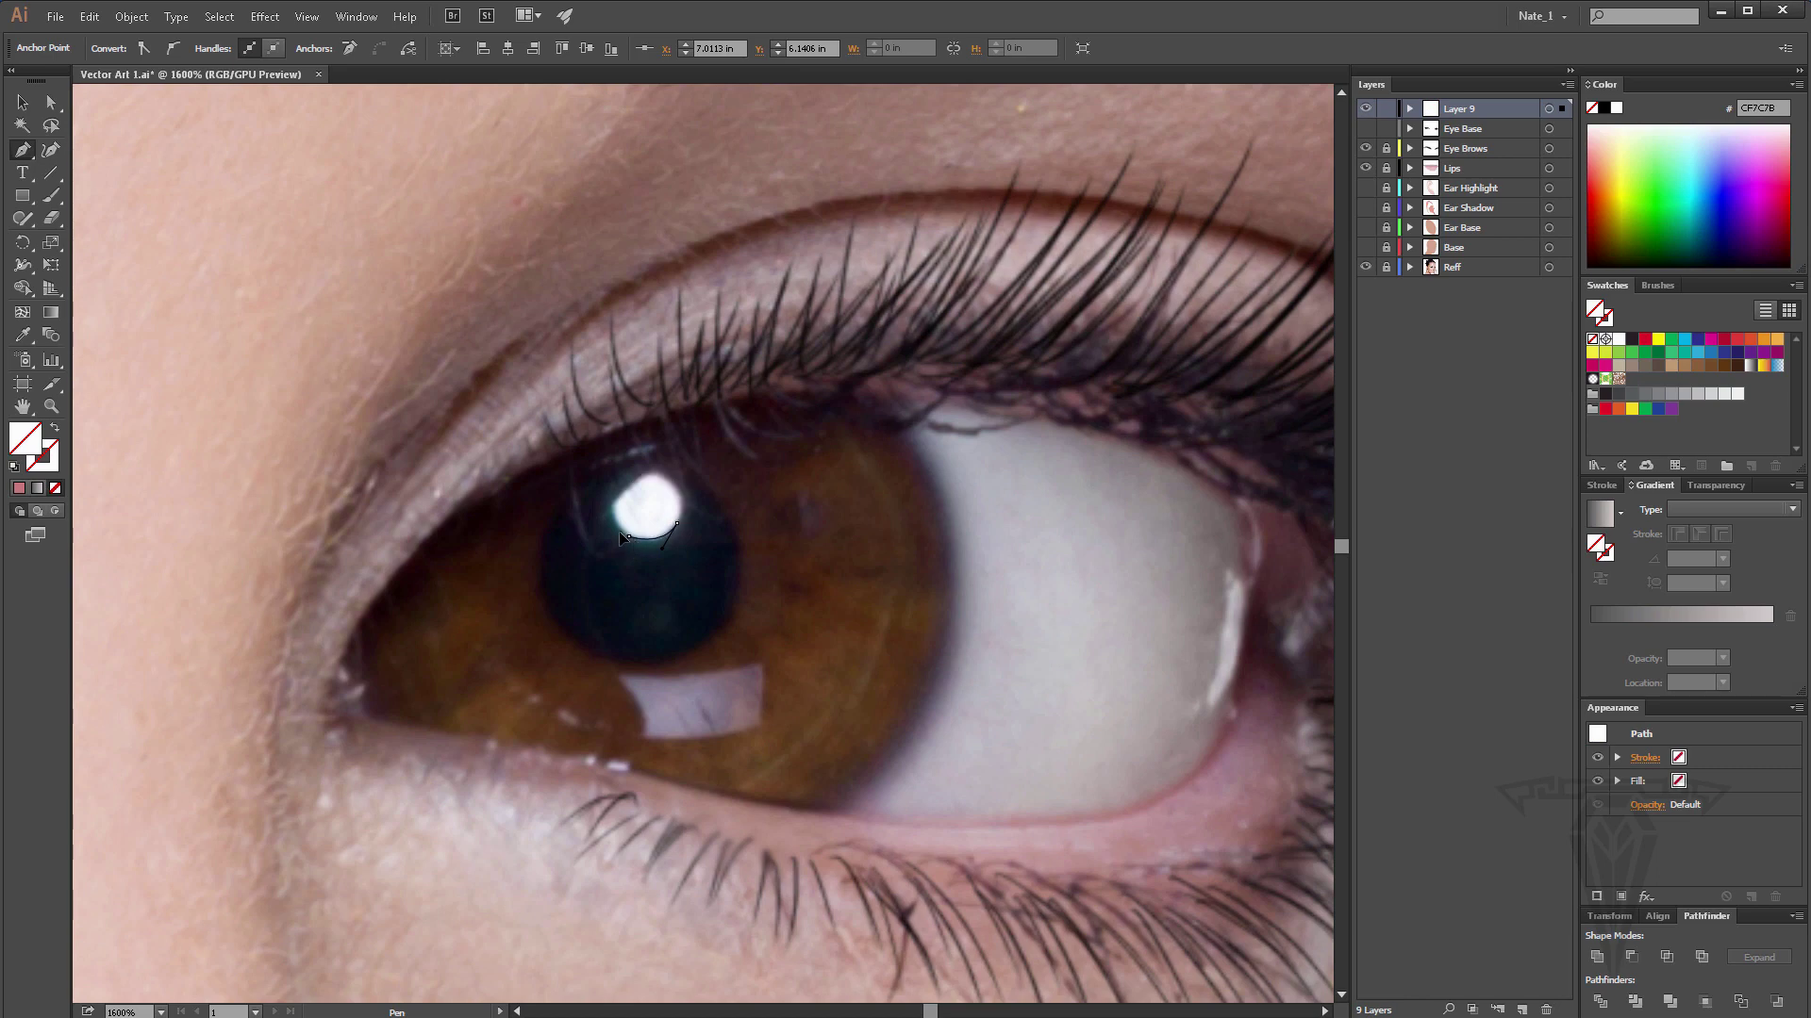
click(611, 506)
click(613, 506)
Fill the pupil reflection with solid white, FFFFFF.
click(19, 489)
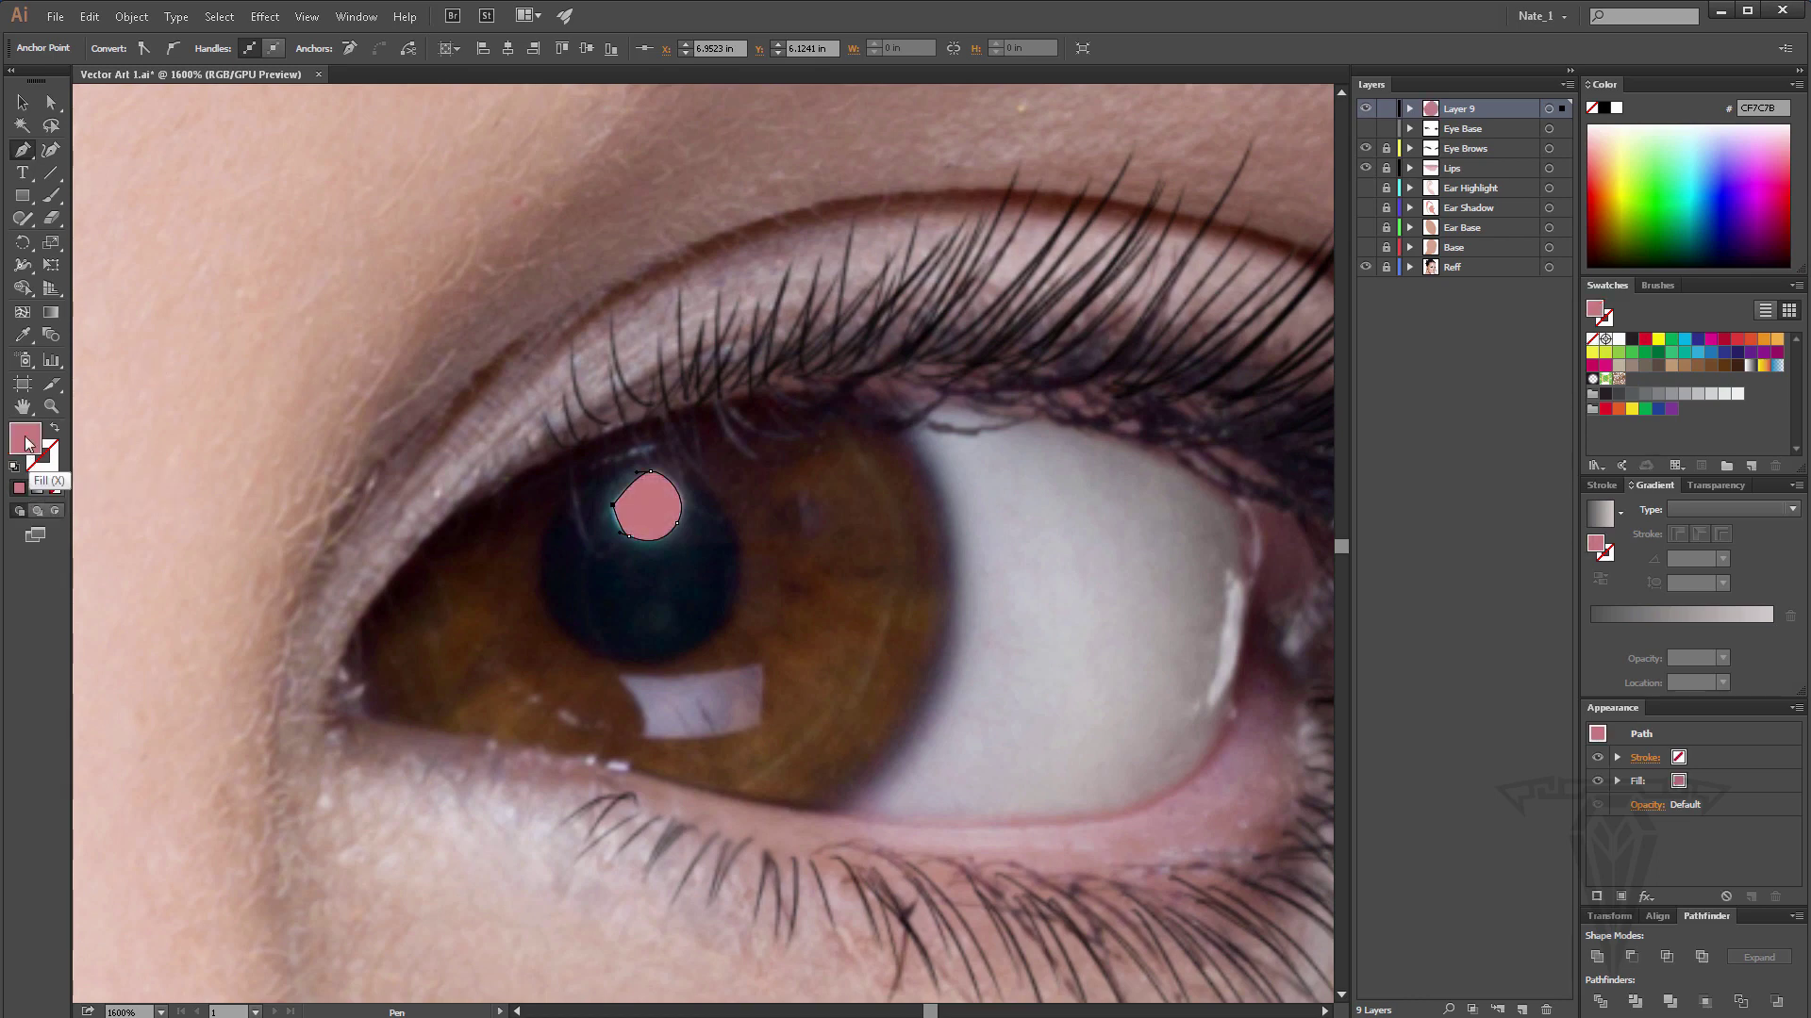
double_click(26, 438)
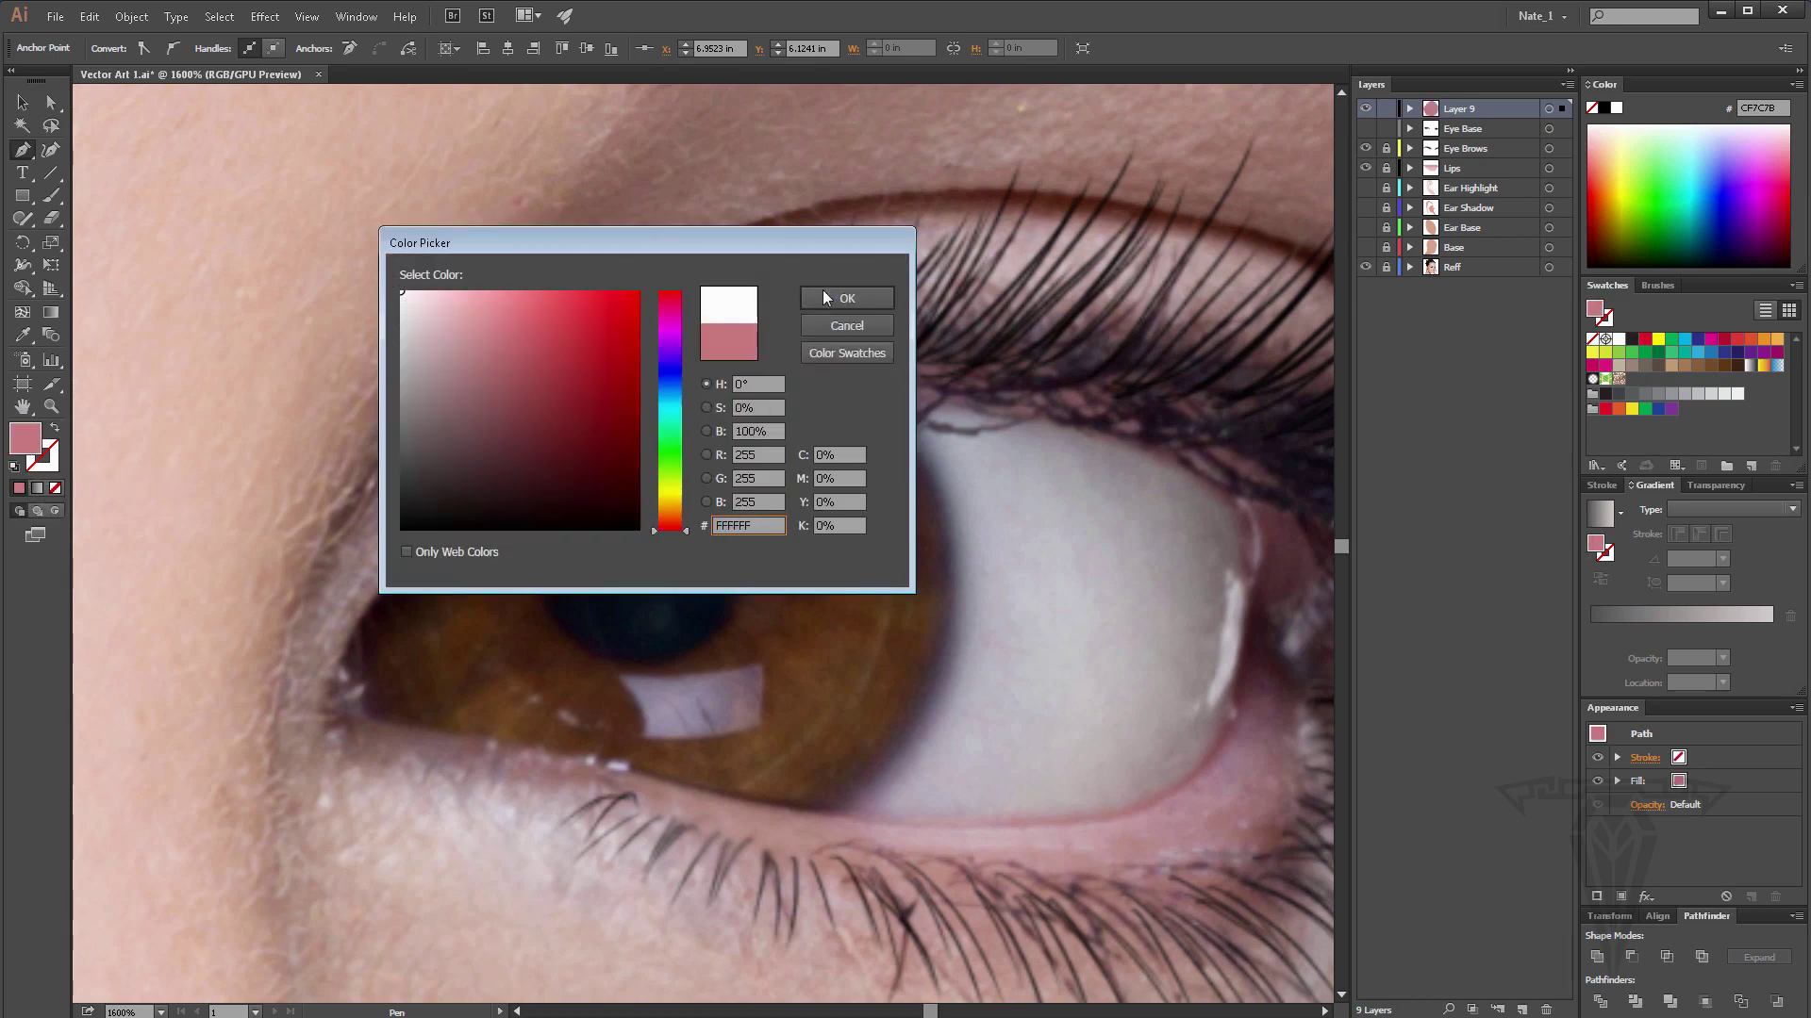
click(825, 298)
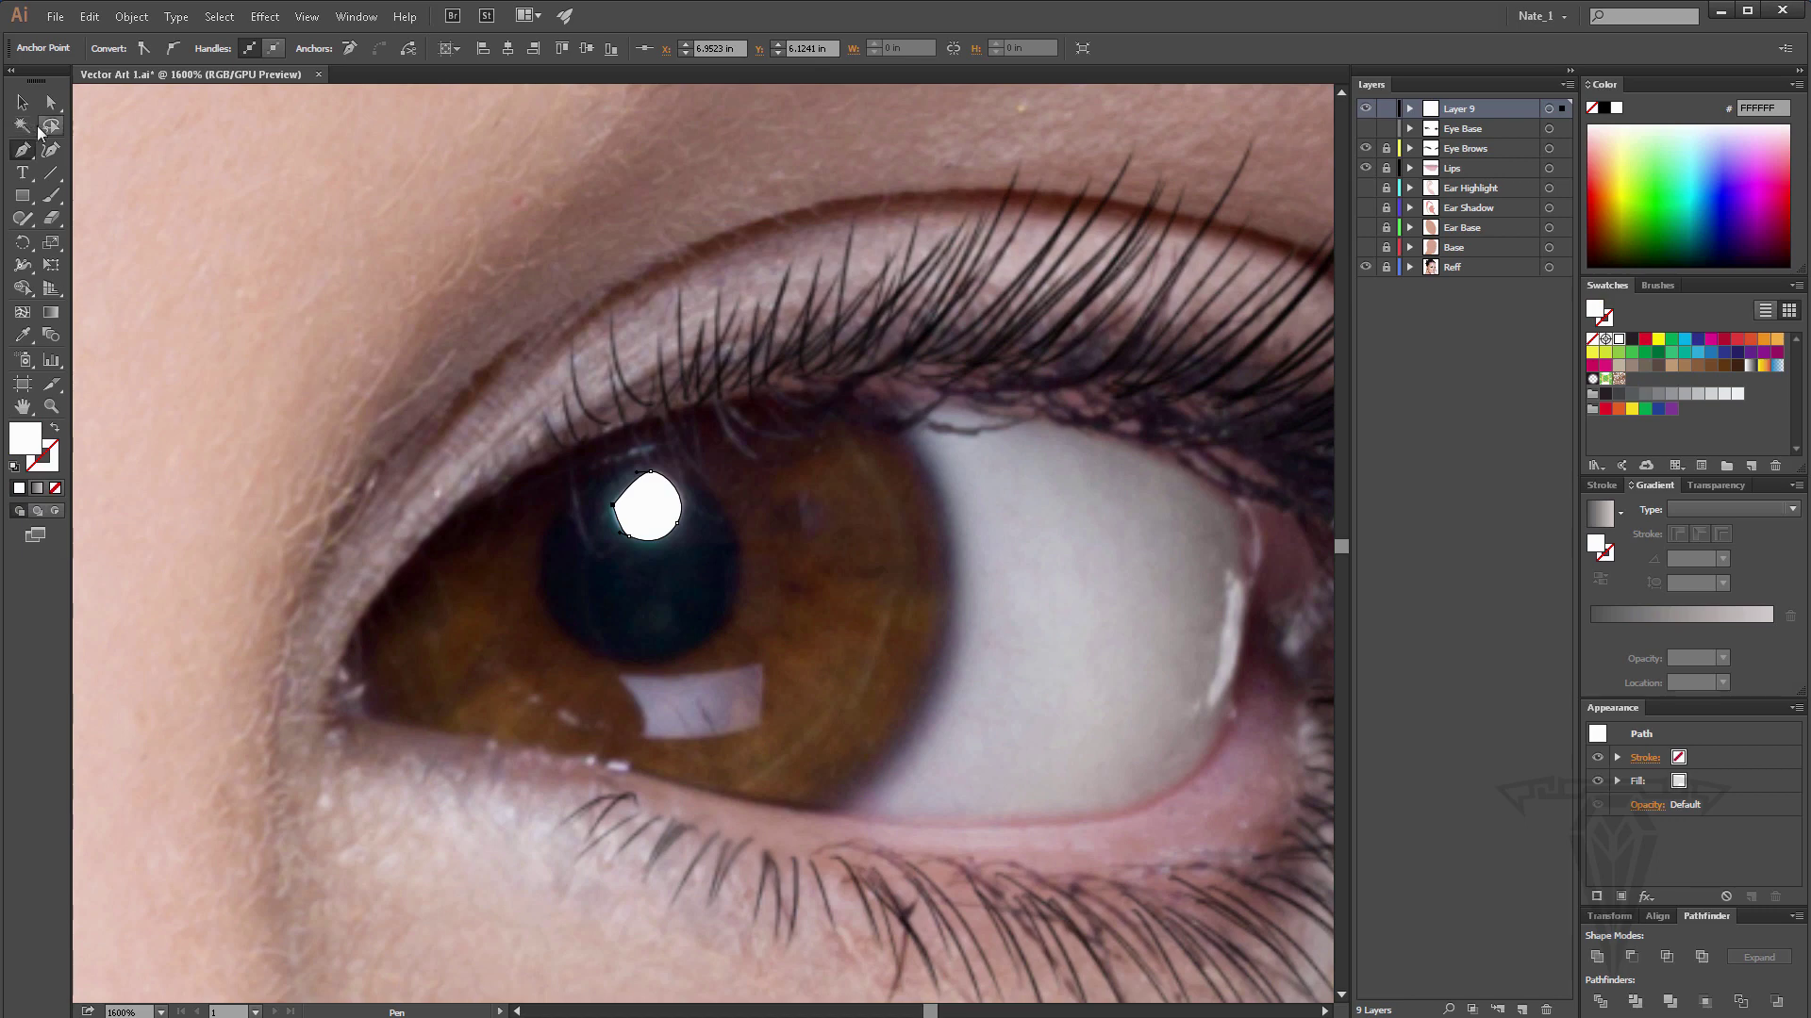
Trace the four-sided reflection on the iris below the pupil as a closed Pen path with a white fill.
click(620, 676)
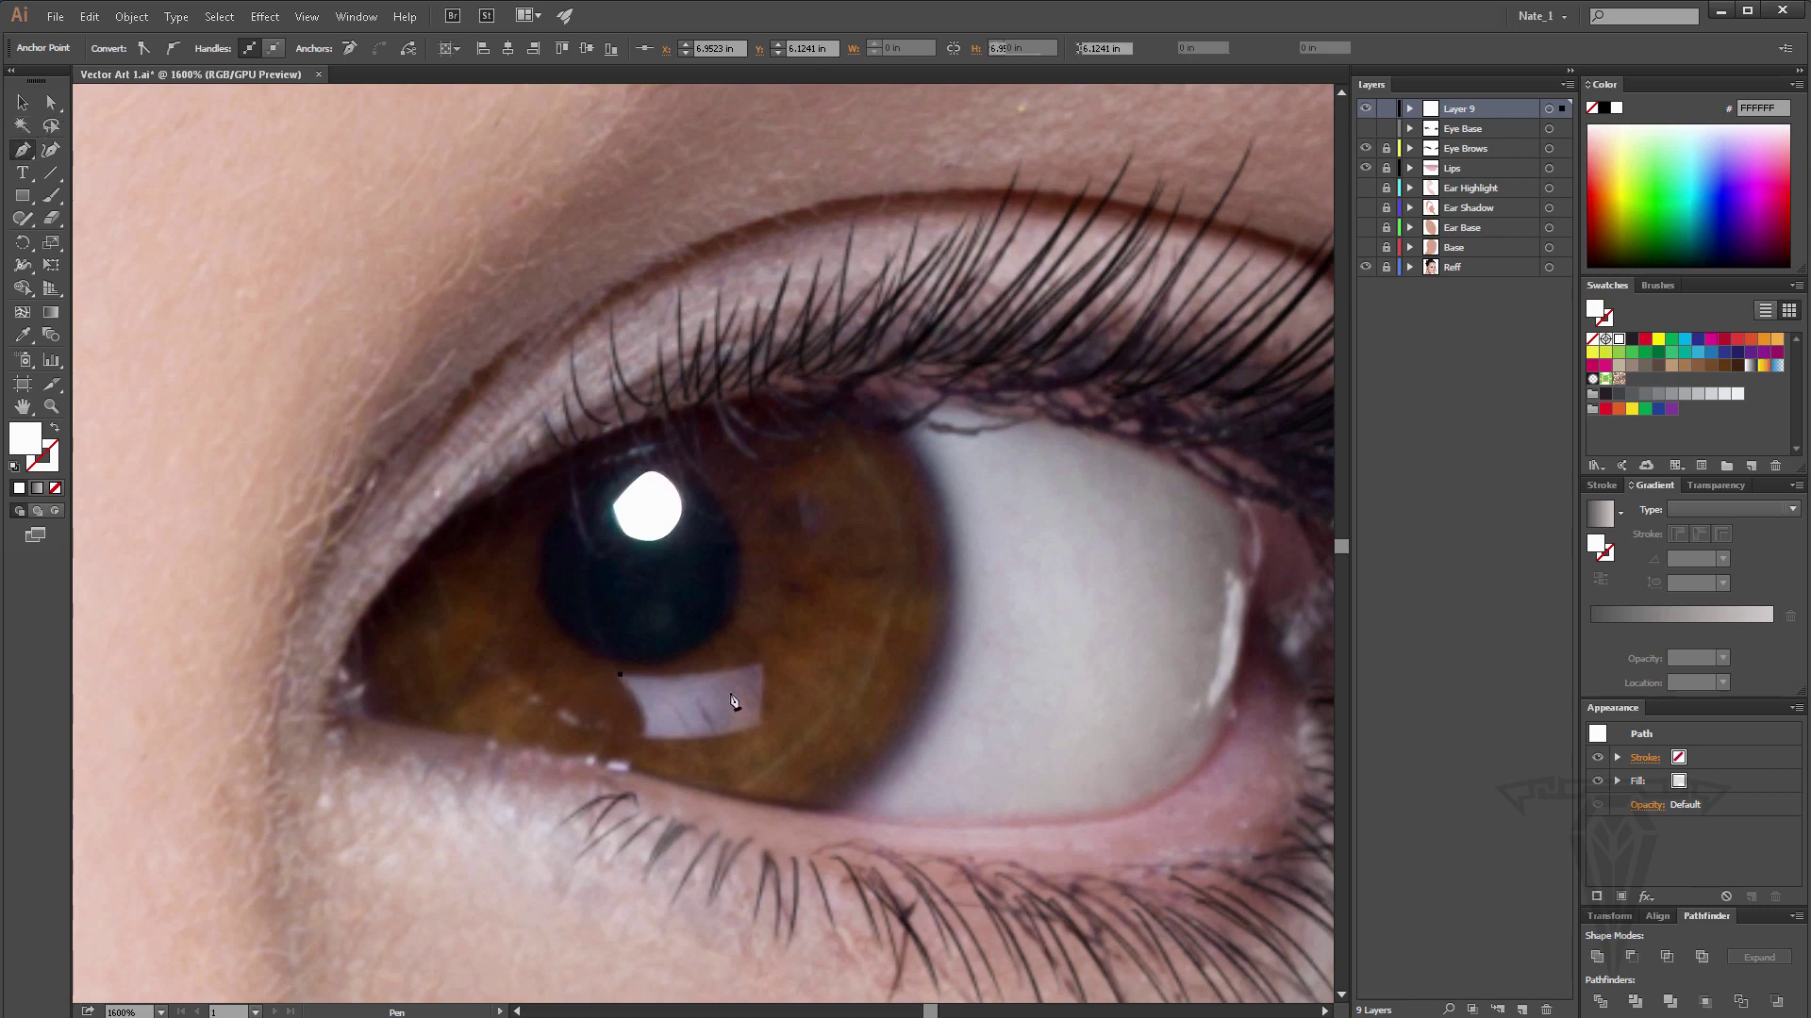
drag(759, 666, 804, 659)
click(759, 666)
click(758, 722)
click(643, 737)
drag(643, 738, 577, 635)
click(57, 488)
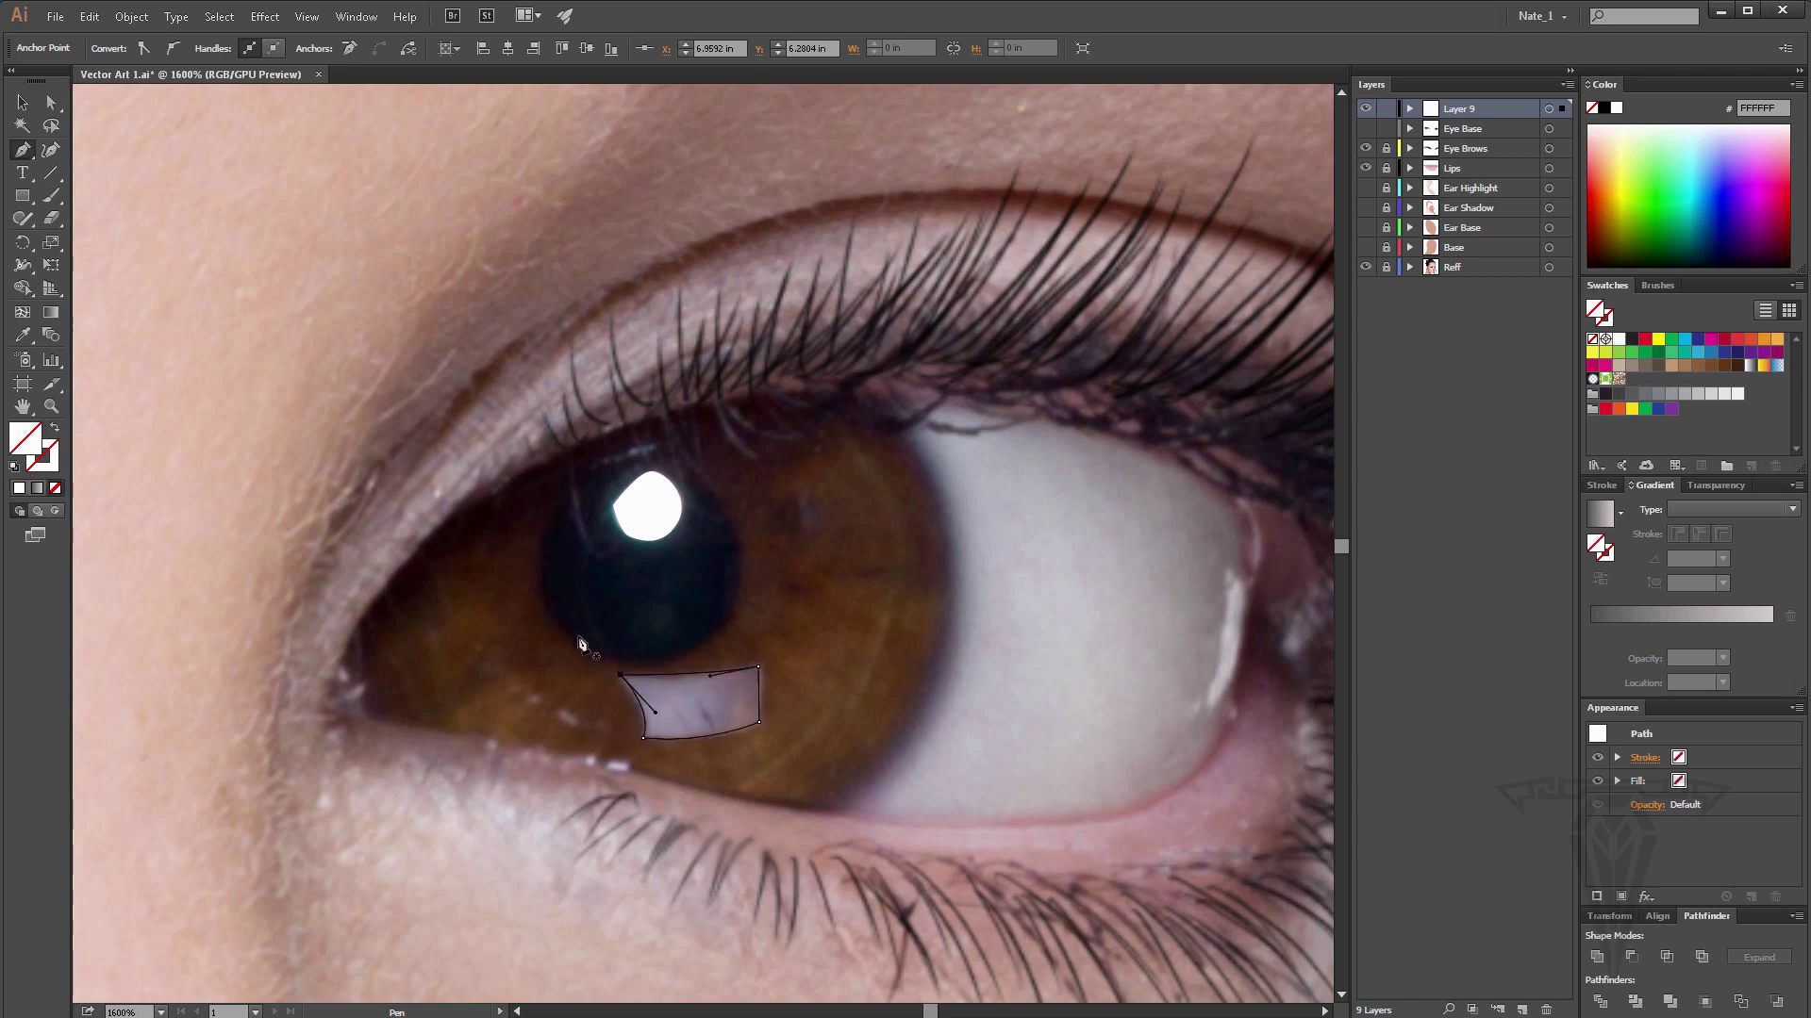
click(19, 488)
Lower the opacity of the white four-sided iris reflection to 42%.
key(v)
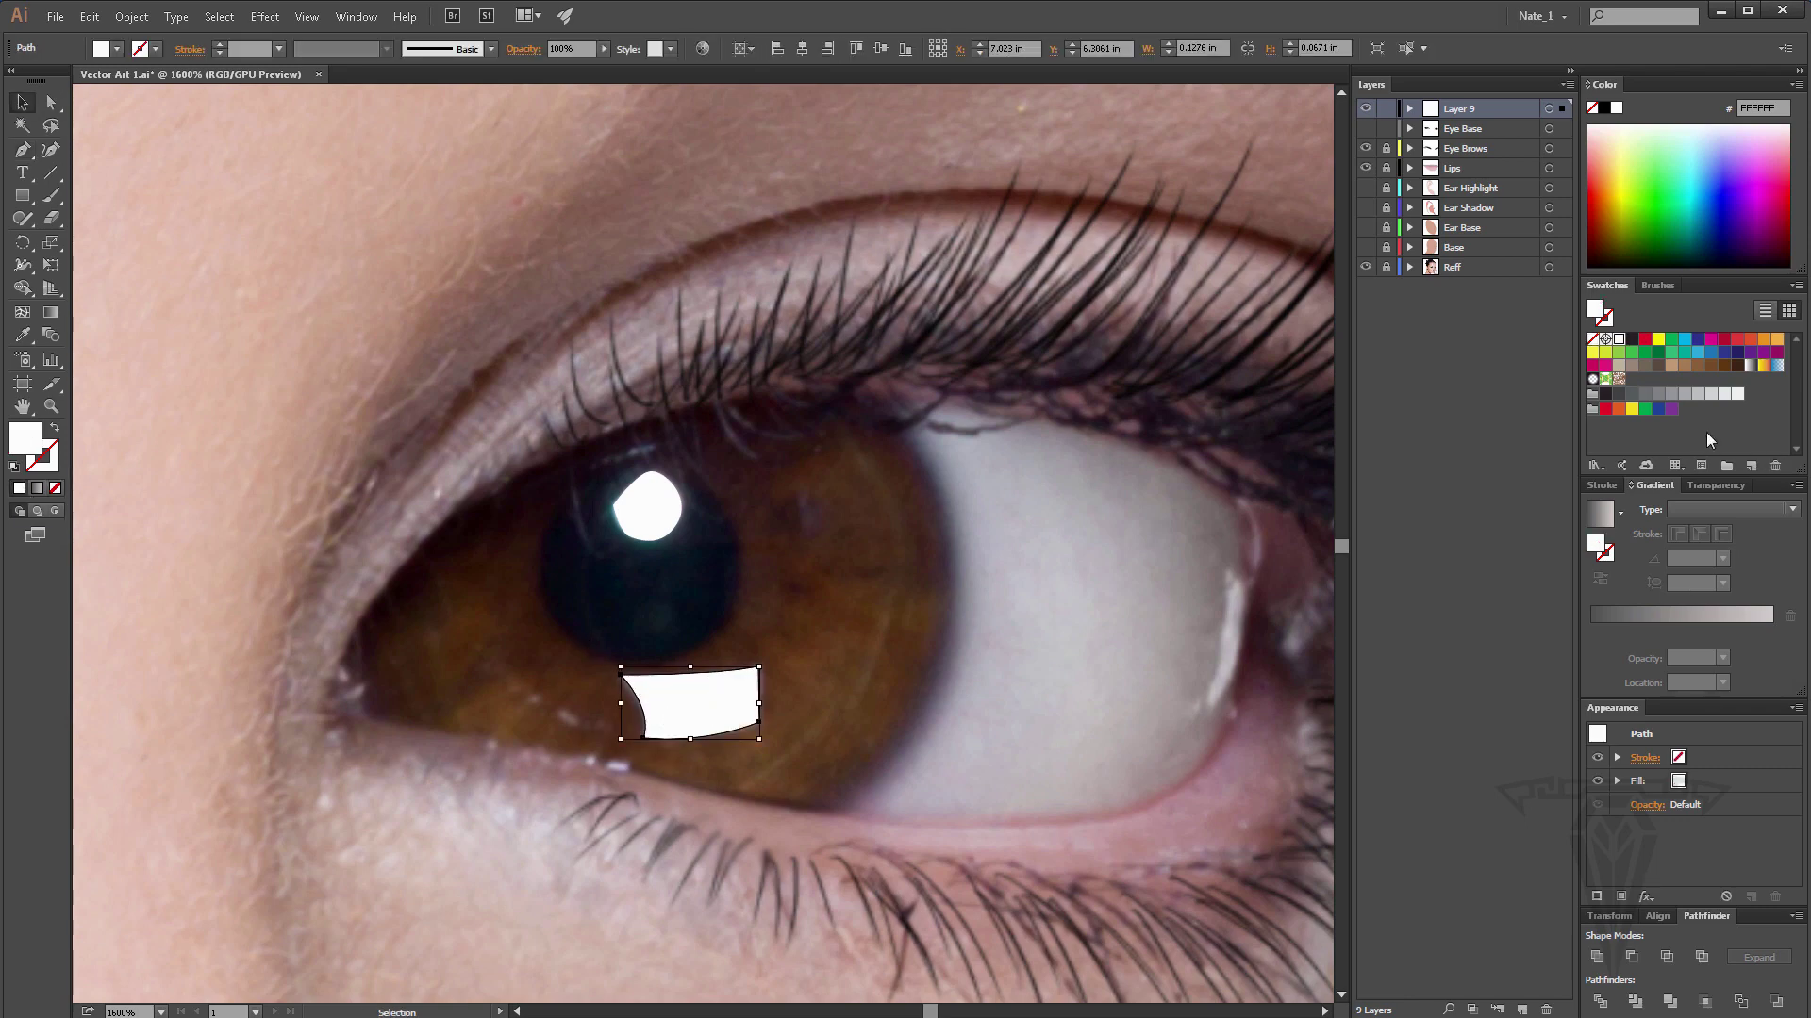
click(1714, 486)
click(1775, 508)
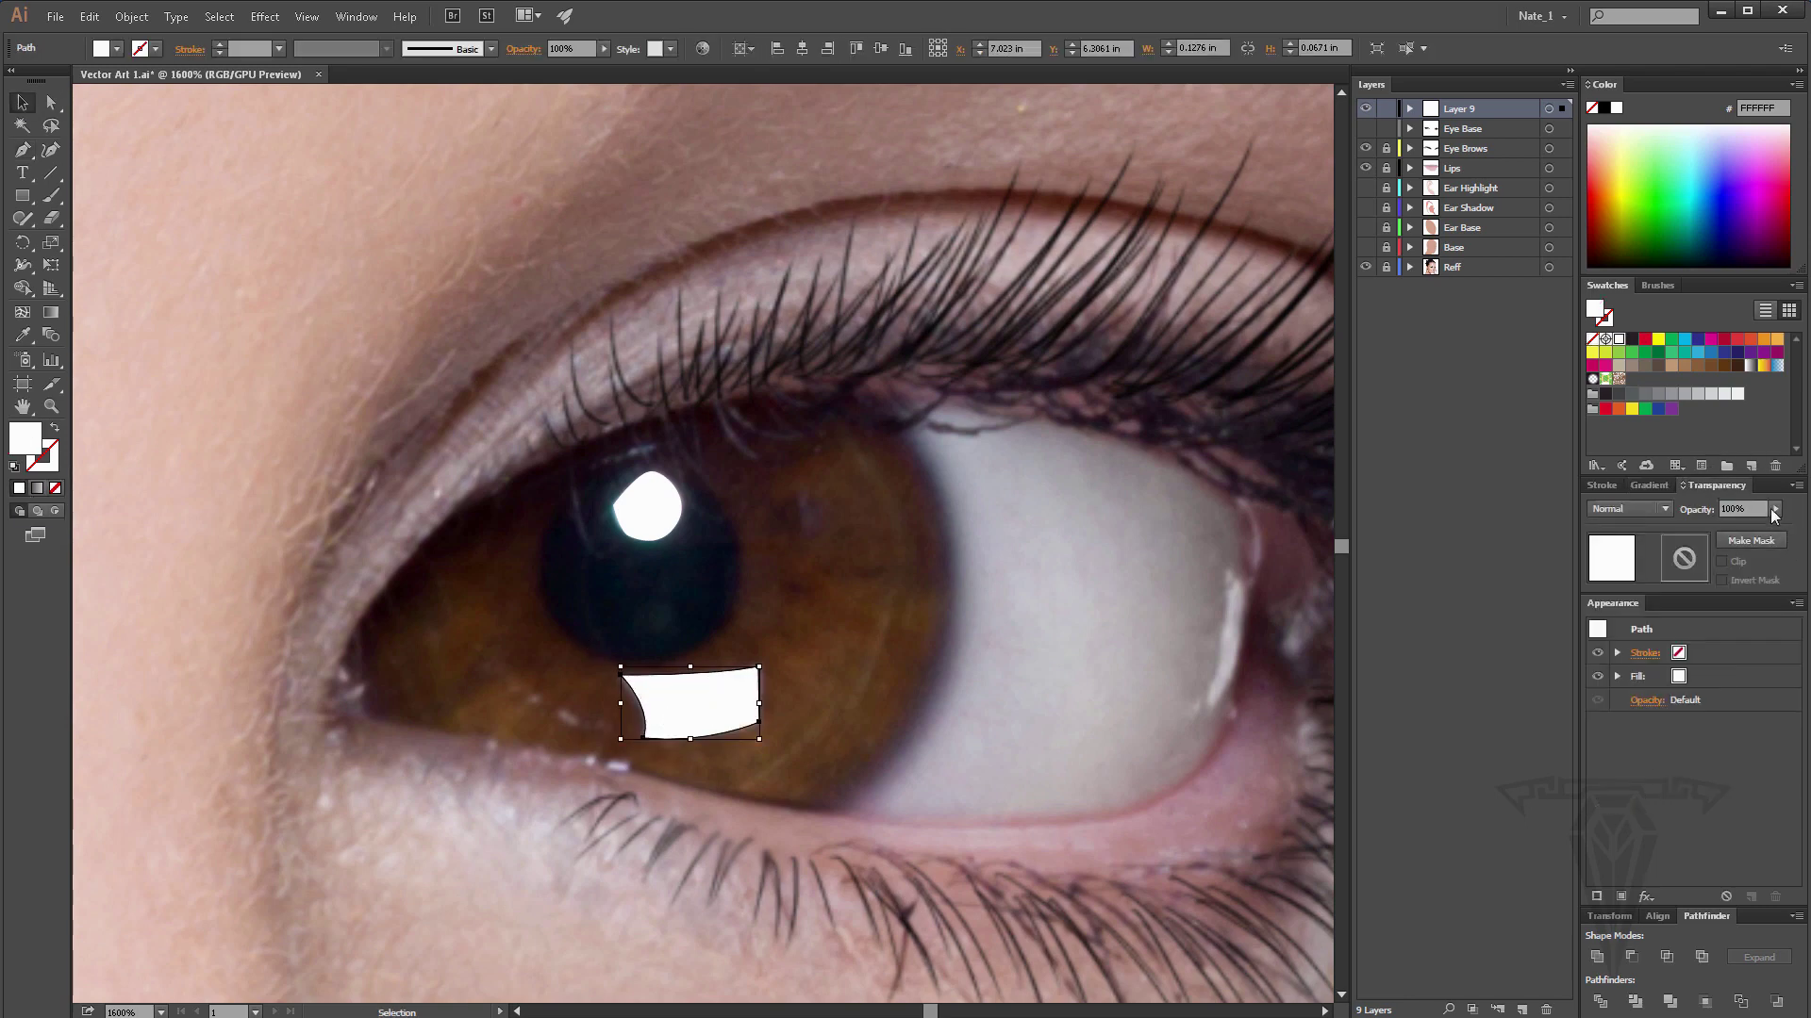
drag(1778, 525, 1746, 521)
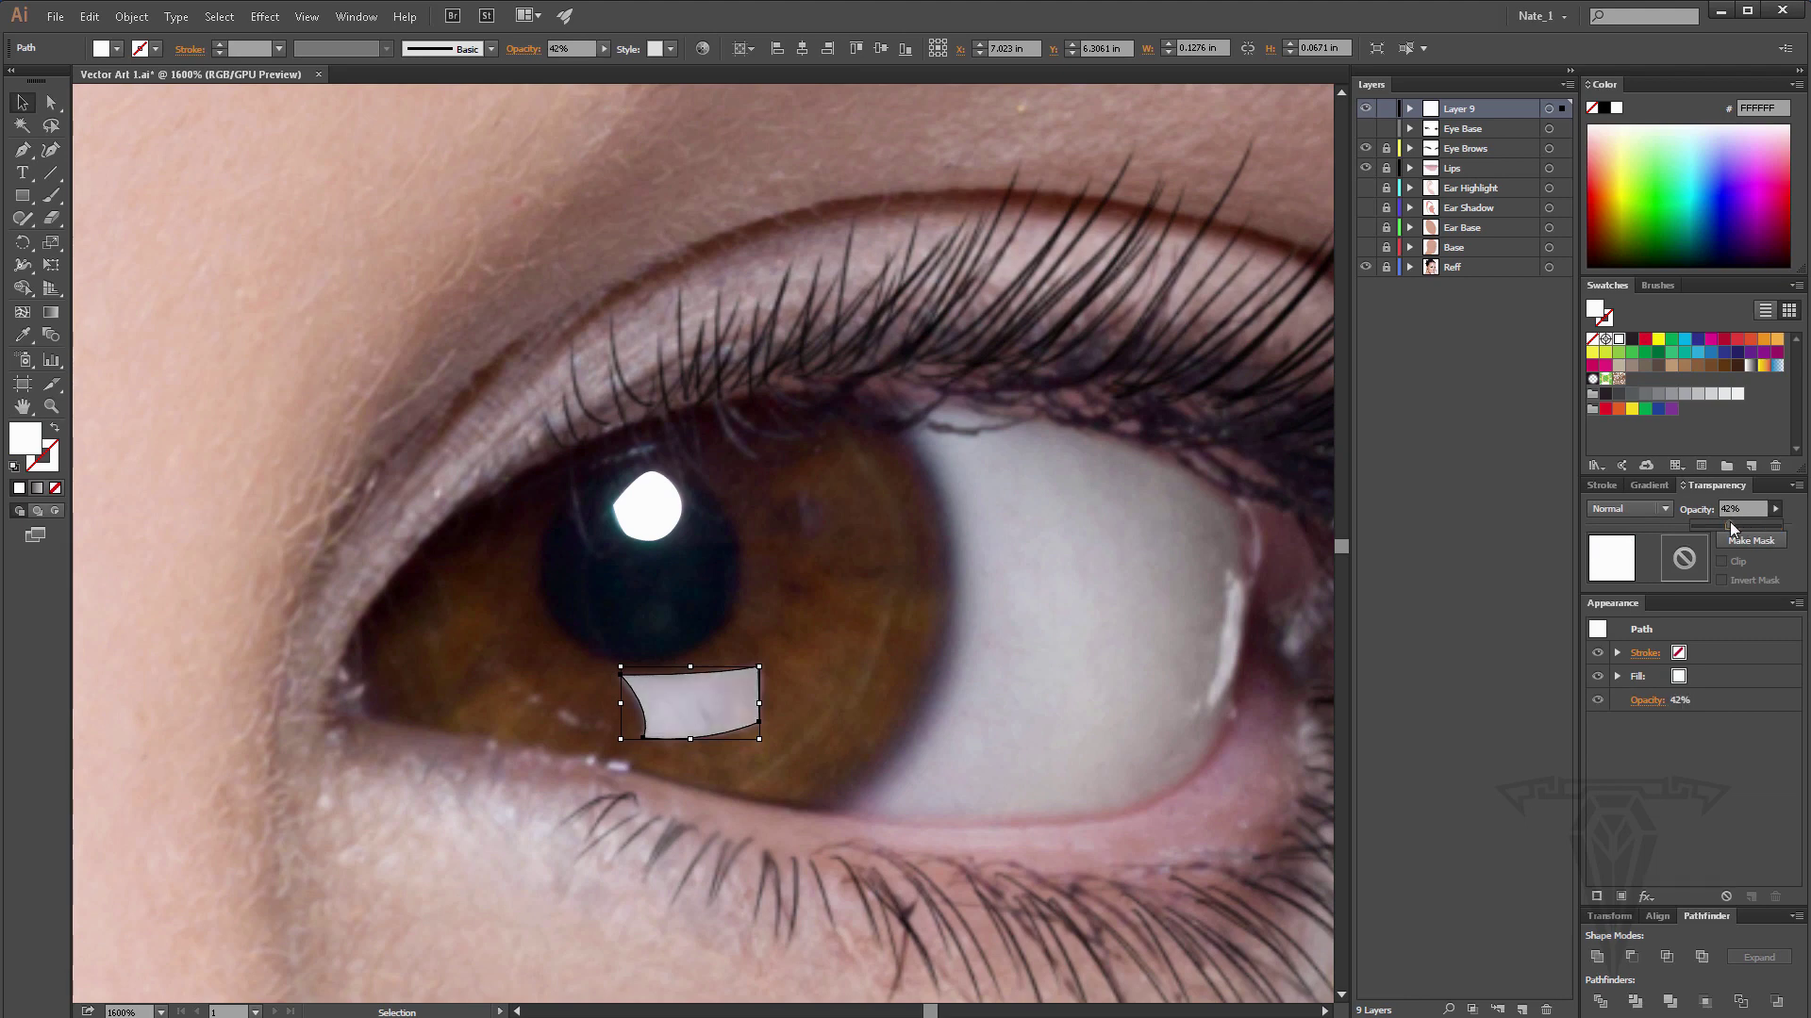
Move the pupil and iris reflections from Layer 9 into the Eye Base layer and make Eye Base visible.
click(538, 486)
shift+click(657, 514)
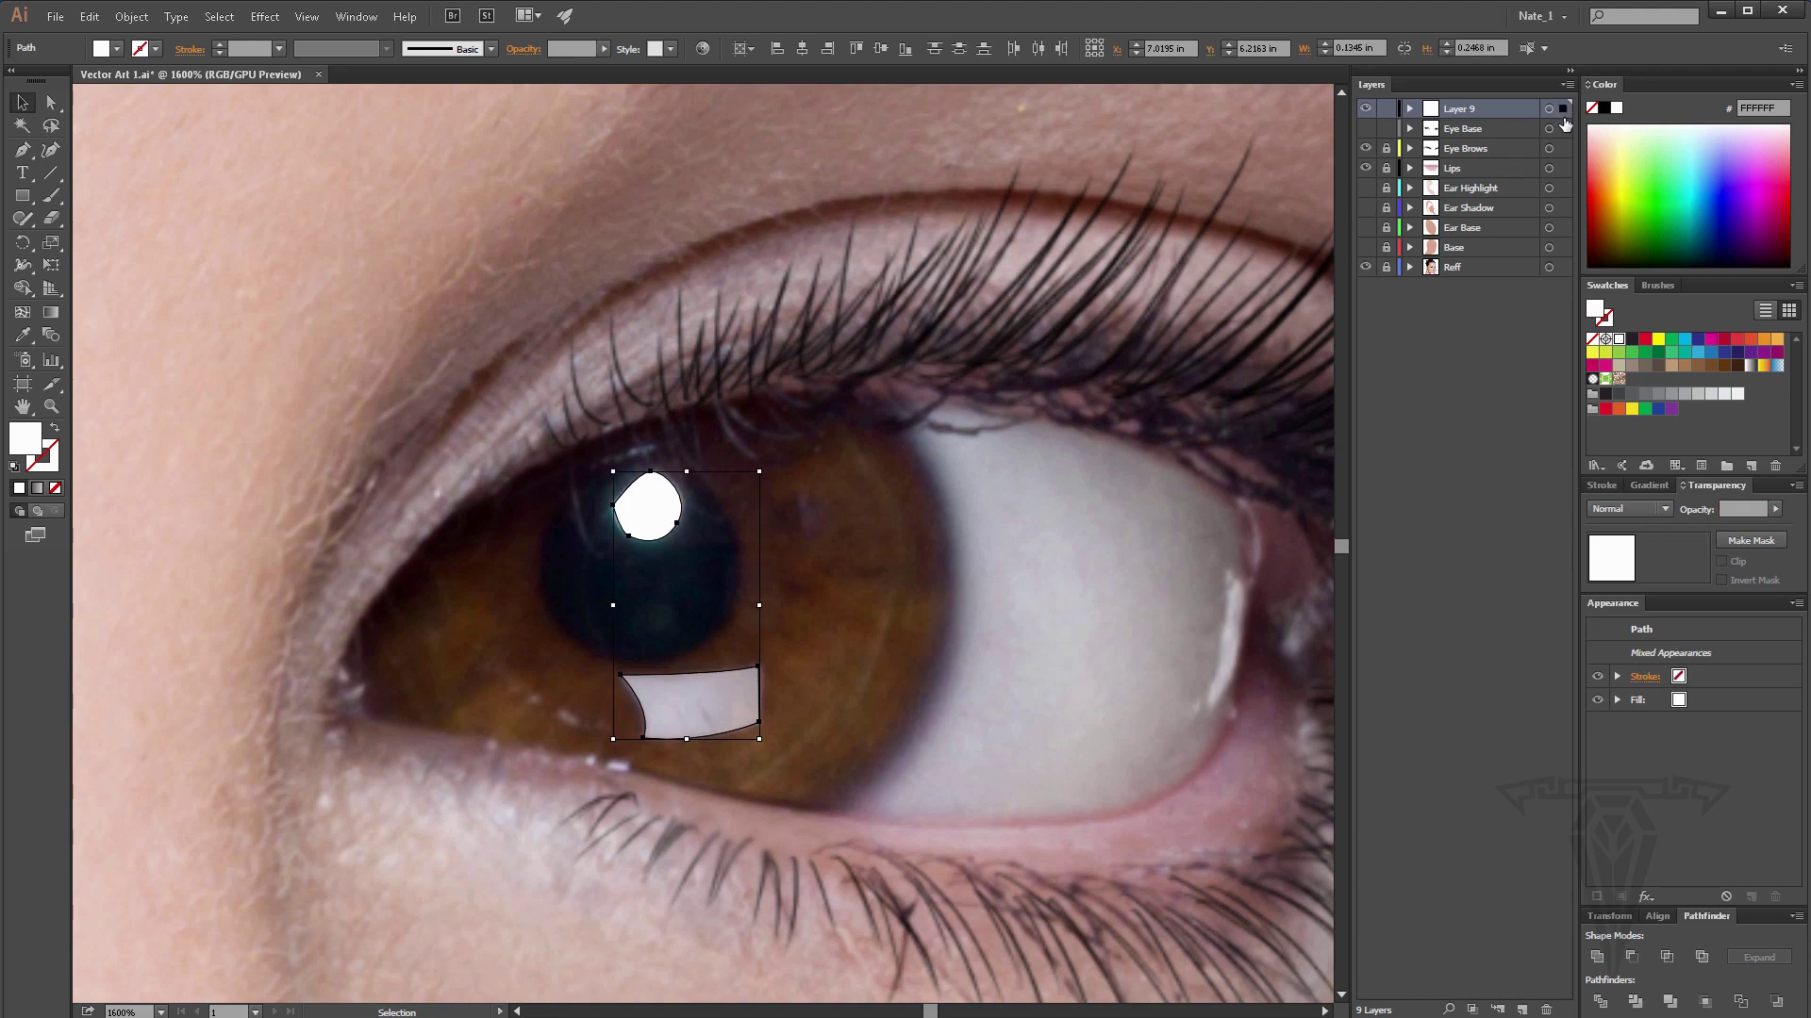
drag(1562, 117, 1563, 129)
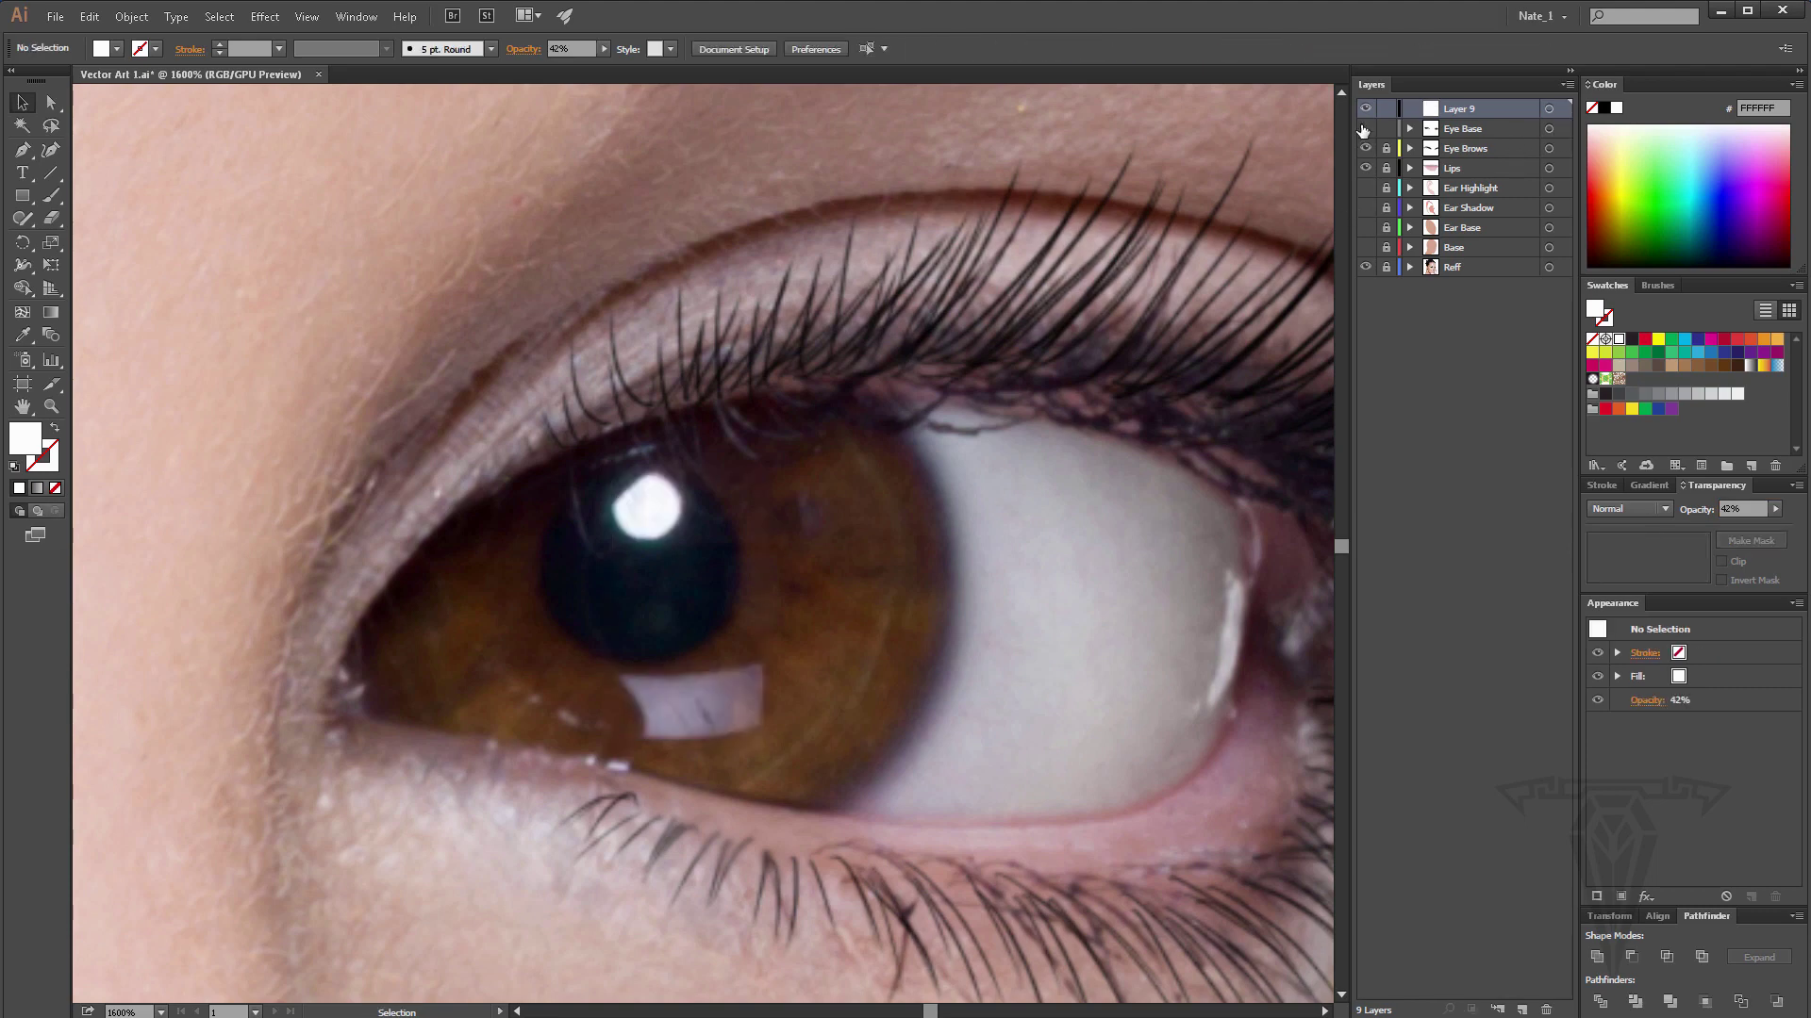
click(1365, 128)
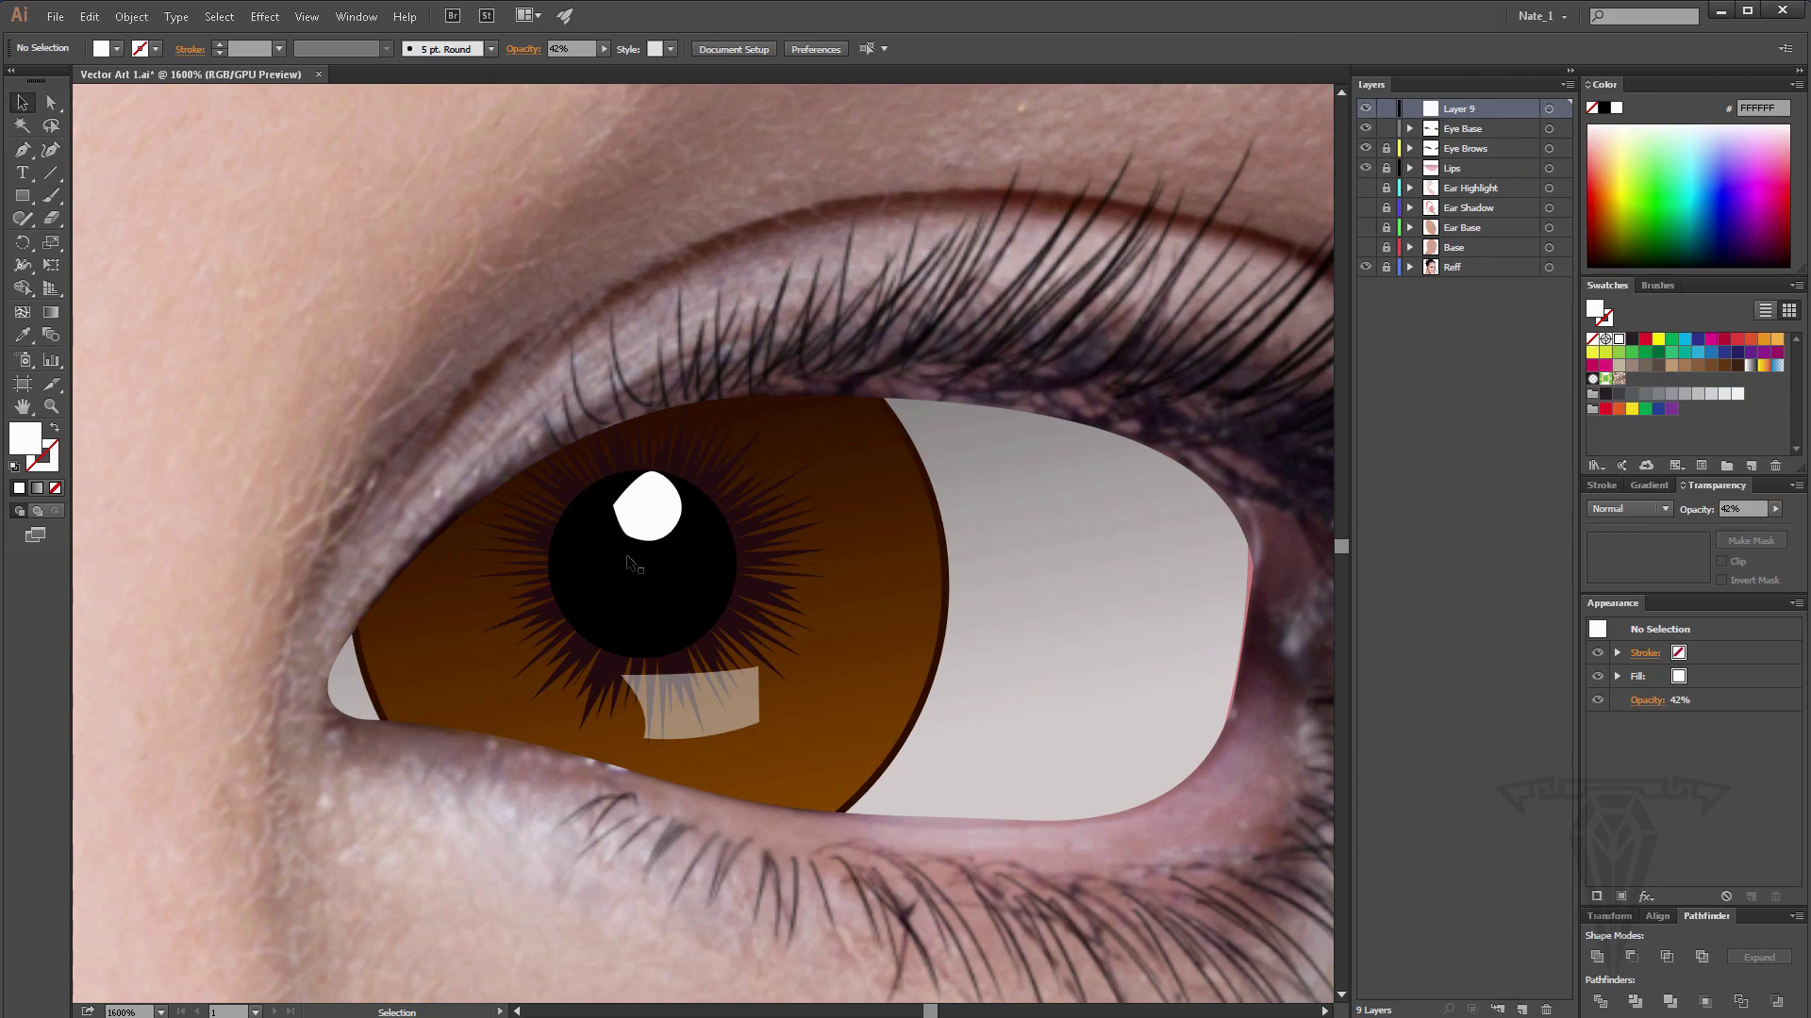
Round out the white pupil reflection by deleting its lower-left anchor point and adjusting the handles of the remaining anchors.
click(648, 514)
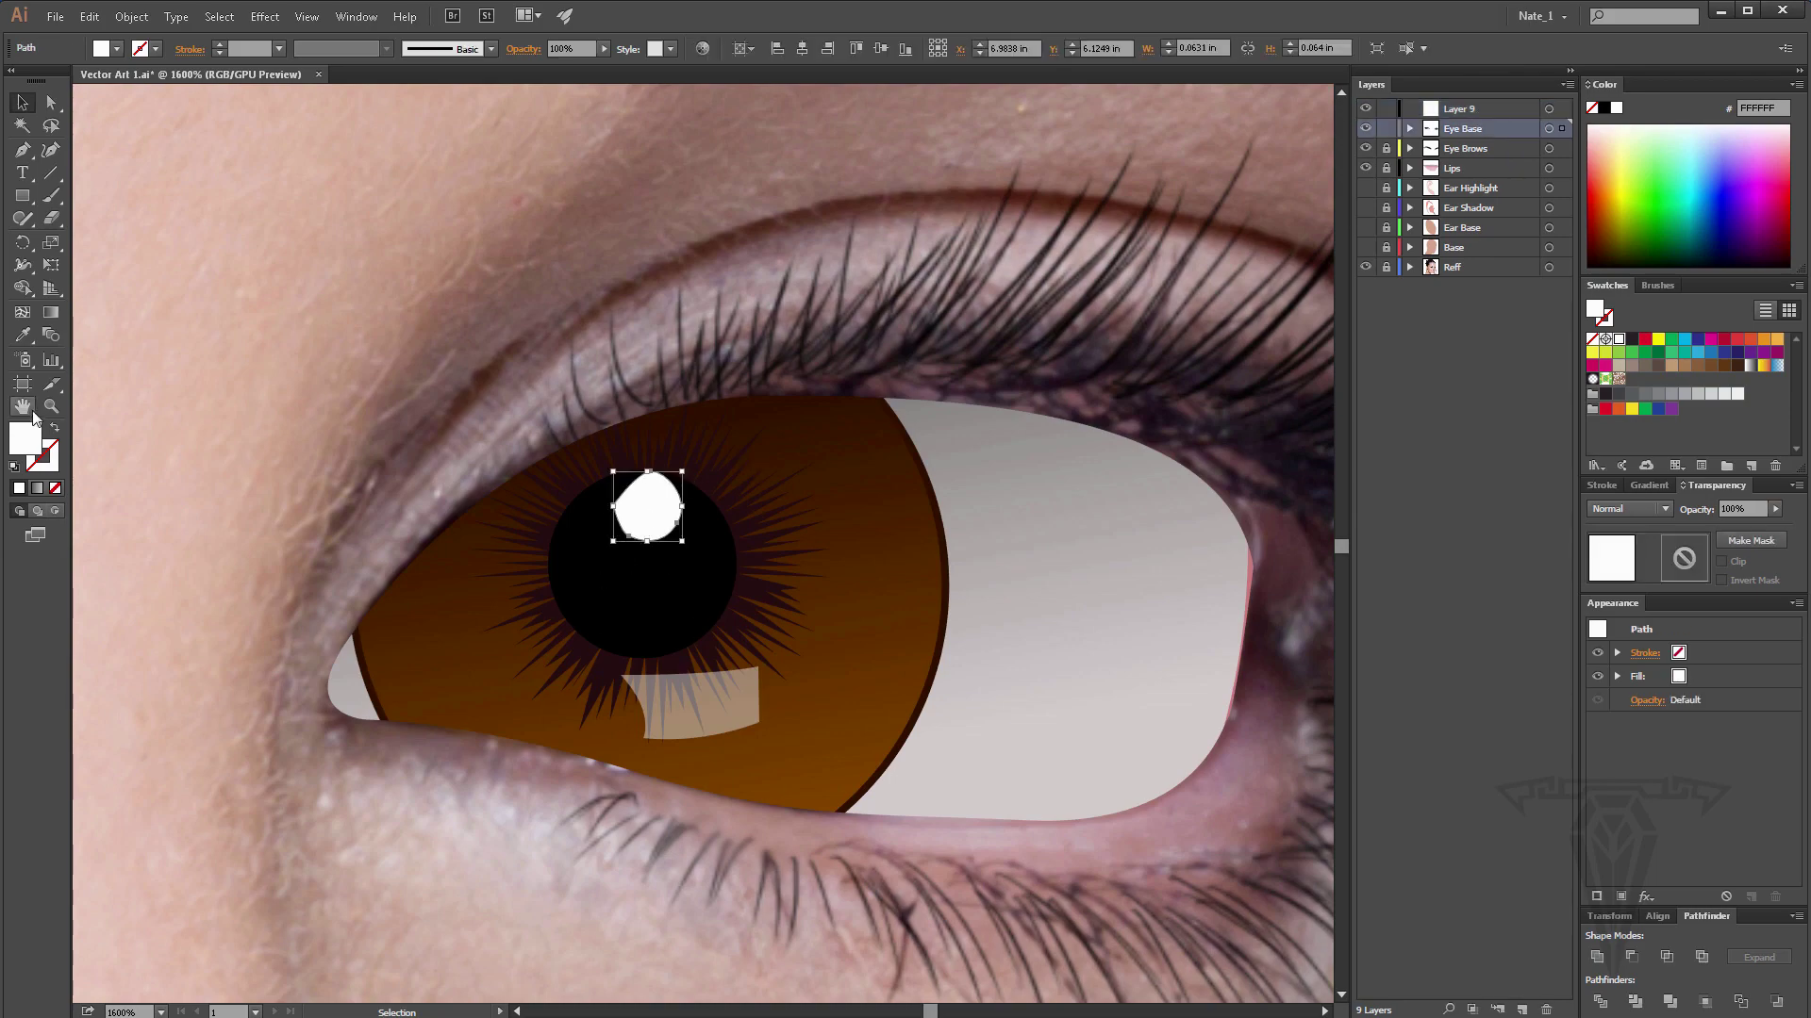
click(51, 406)
click(651, 509)
click(665, 524)
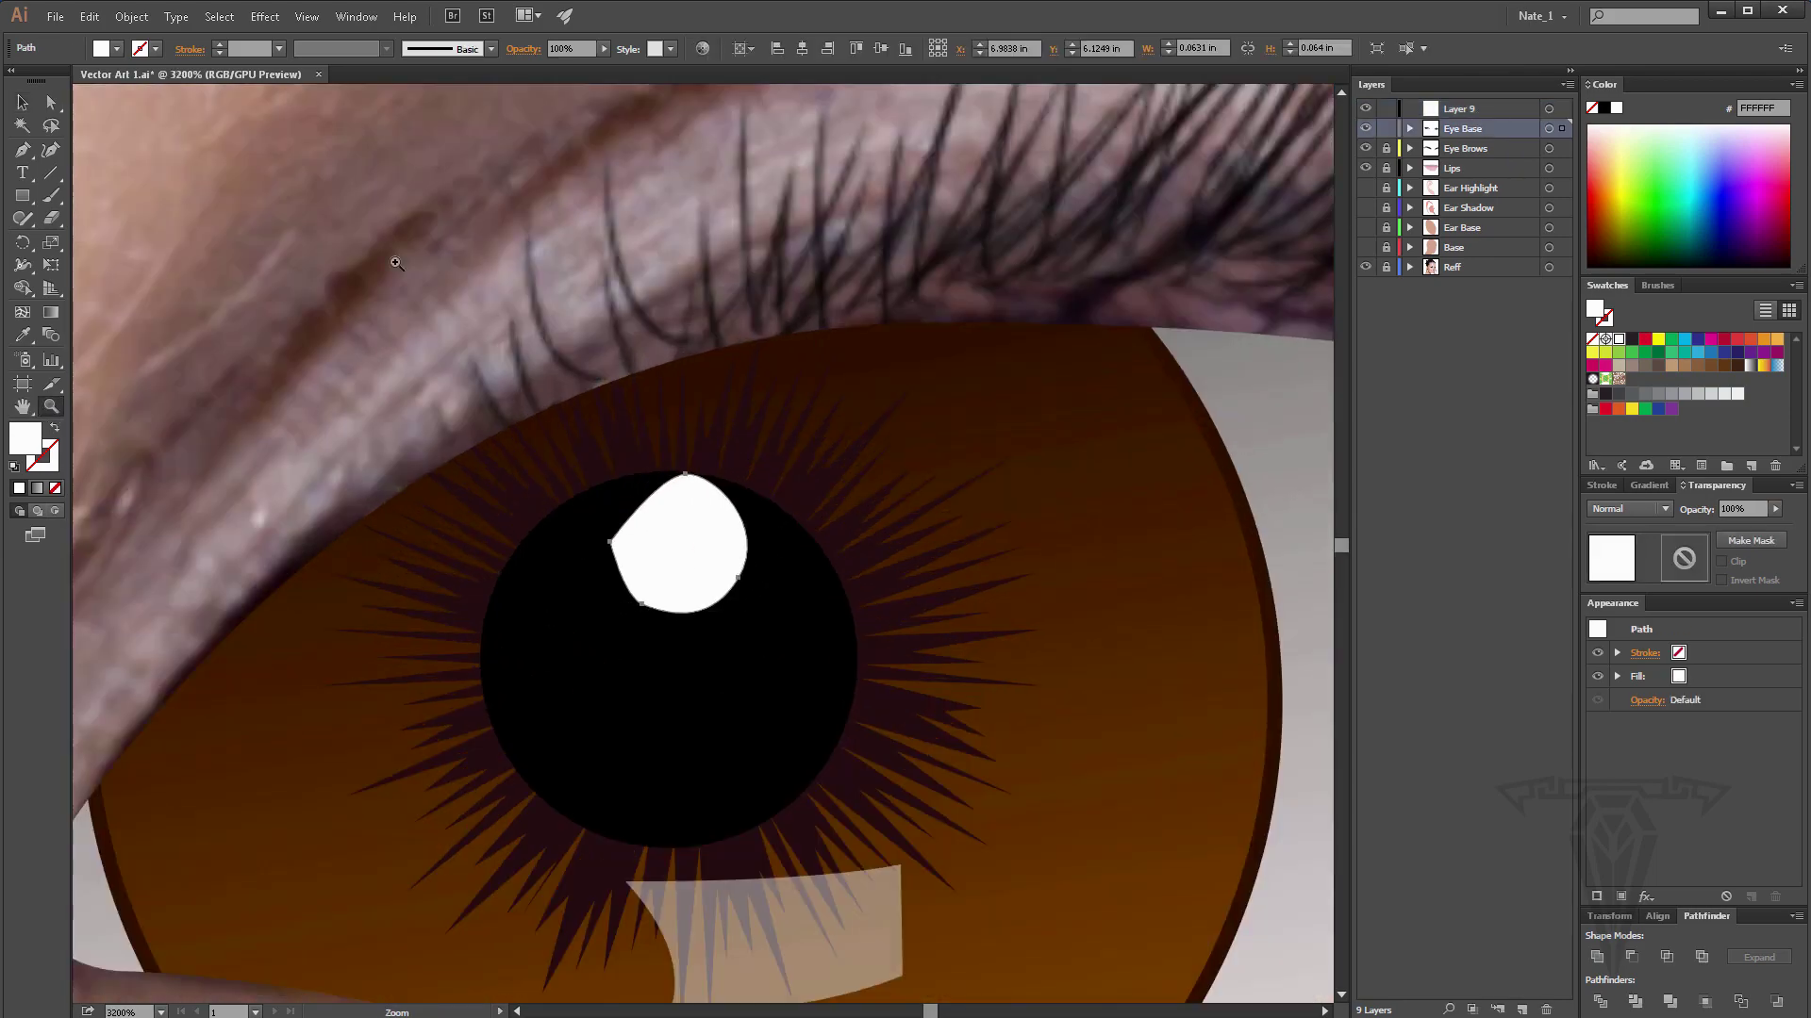
key(a)
click(630, 524)
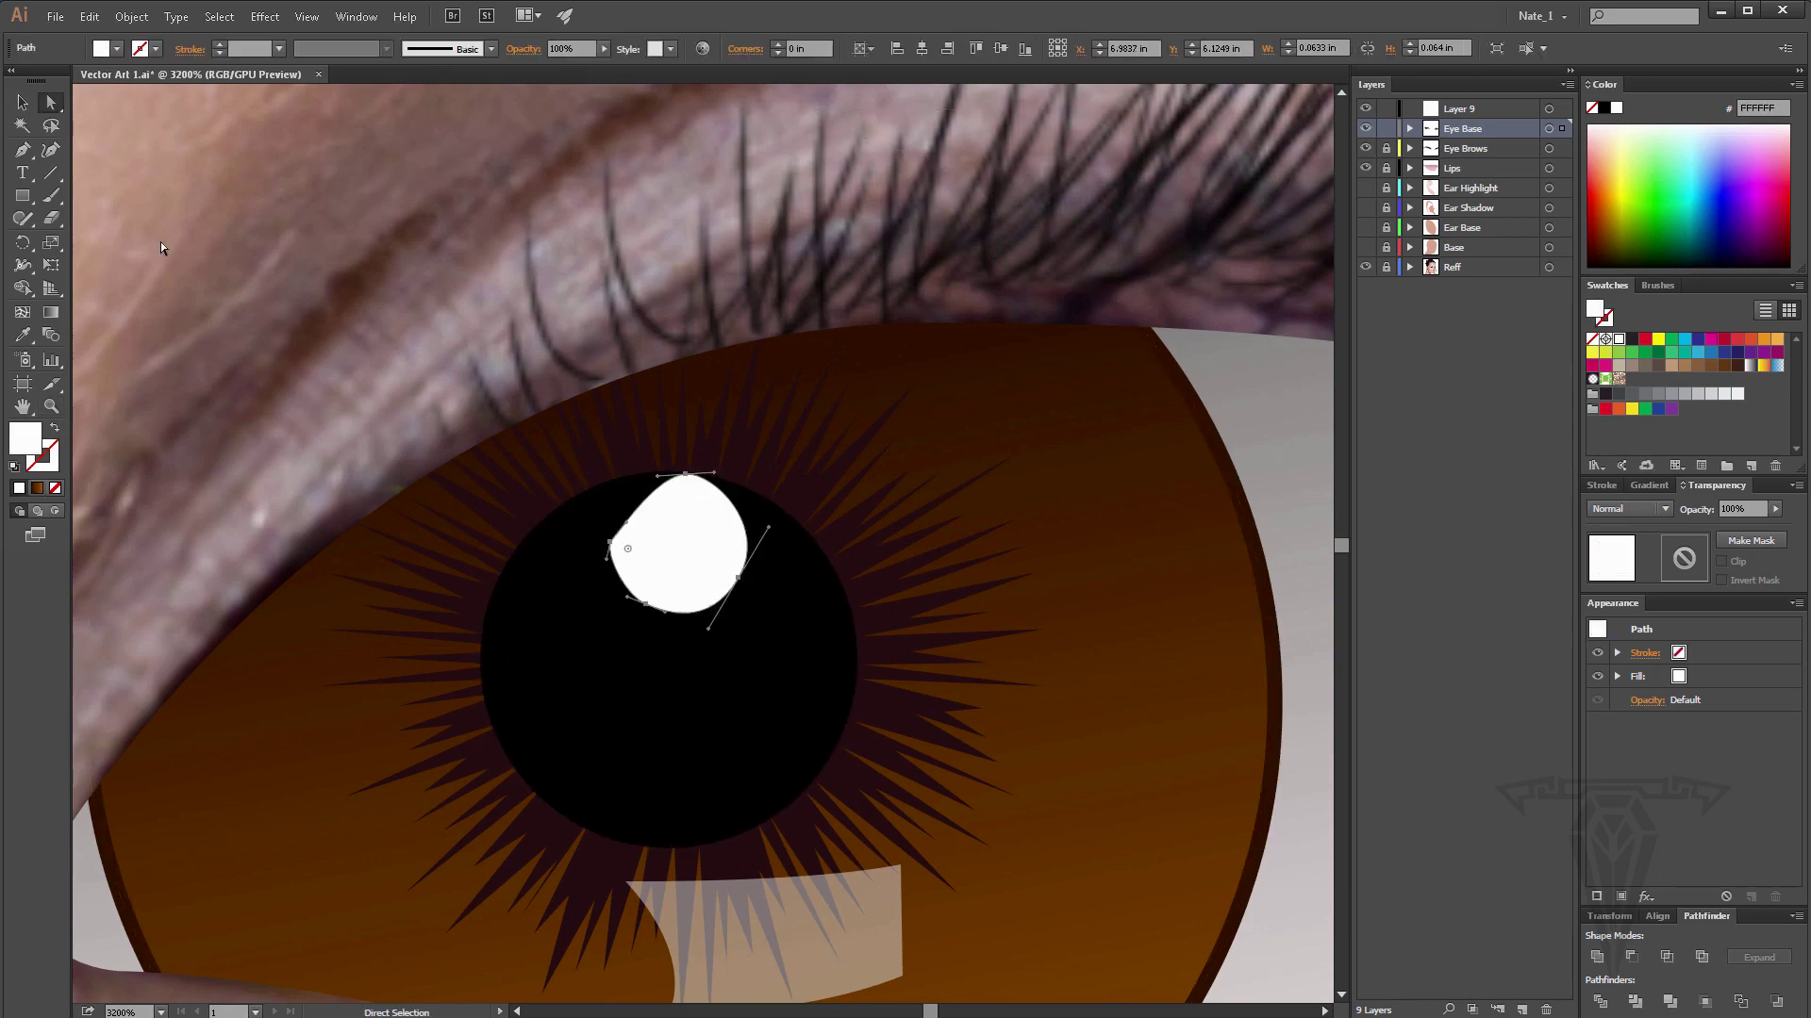
drag(23, 149, 87, 195)
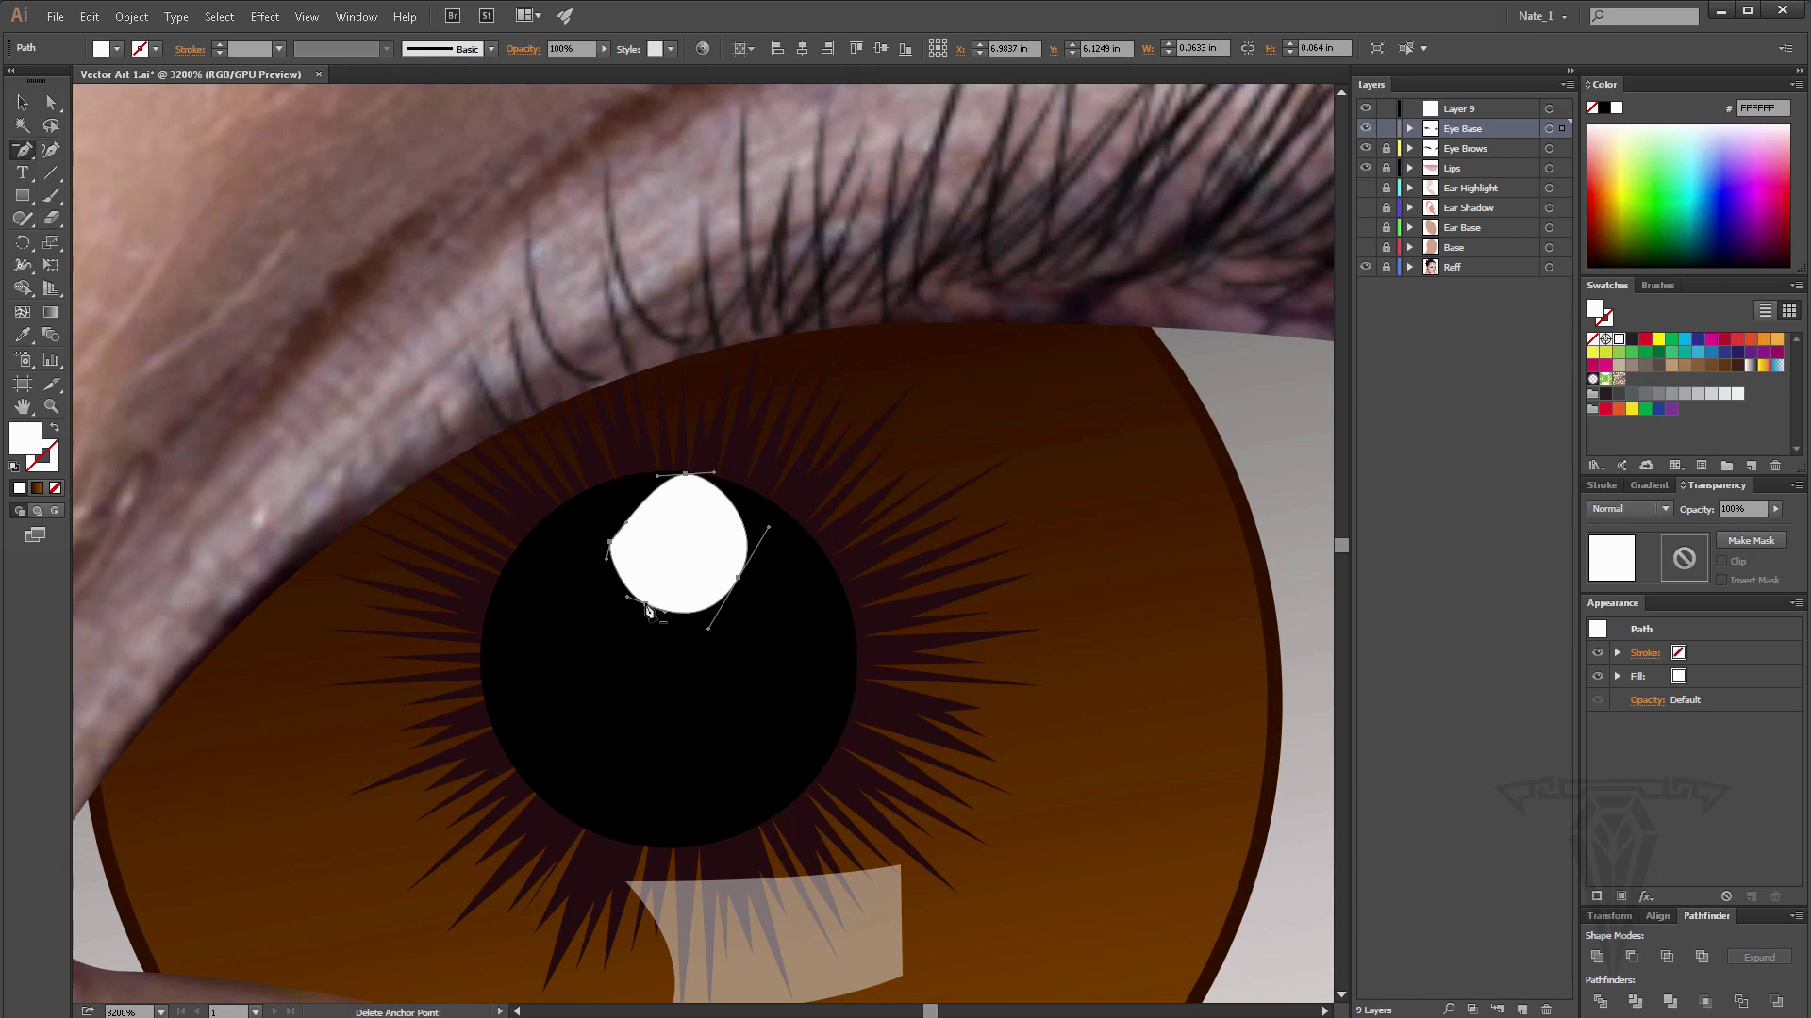
click(647, 605)
key(a)
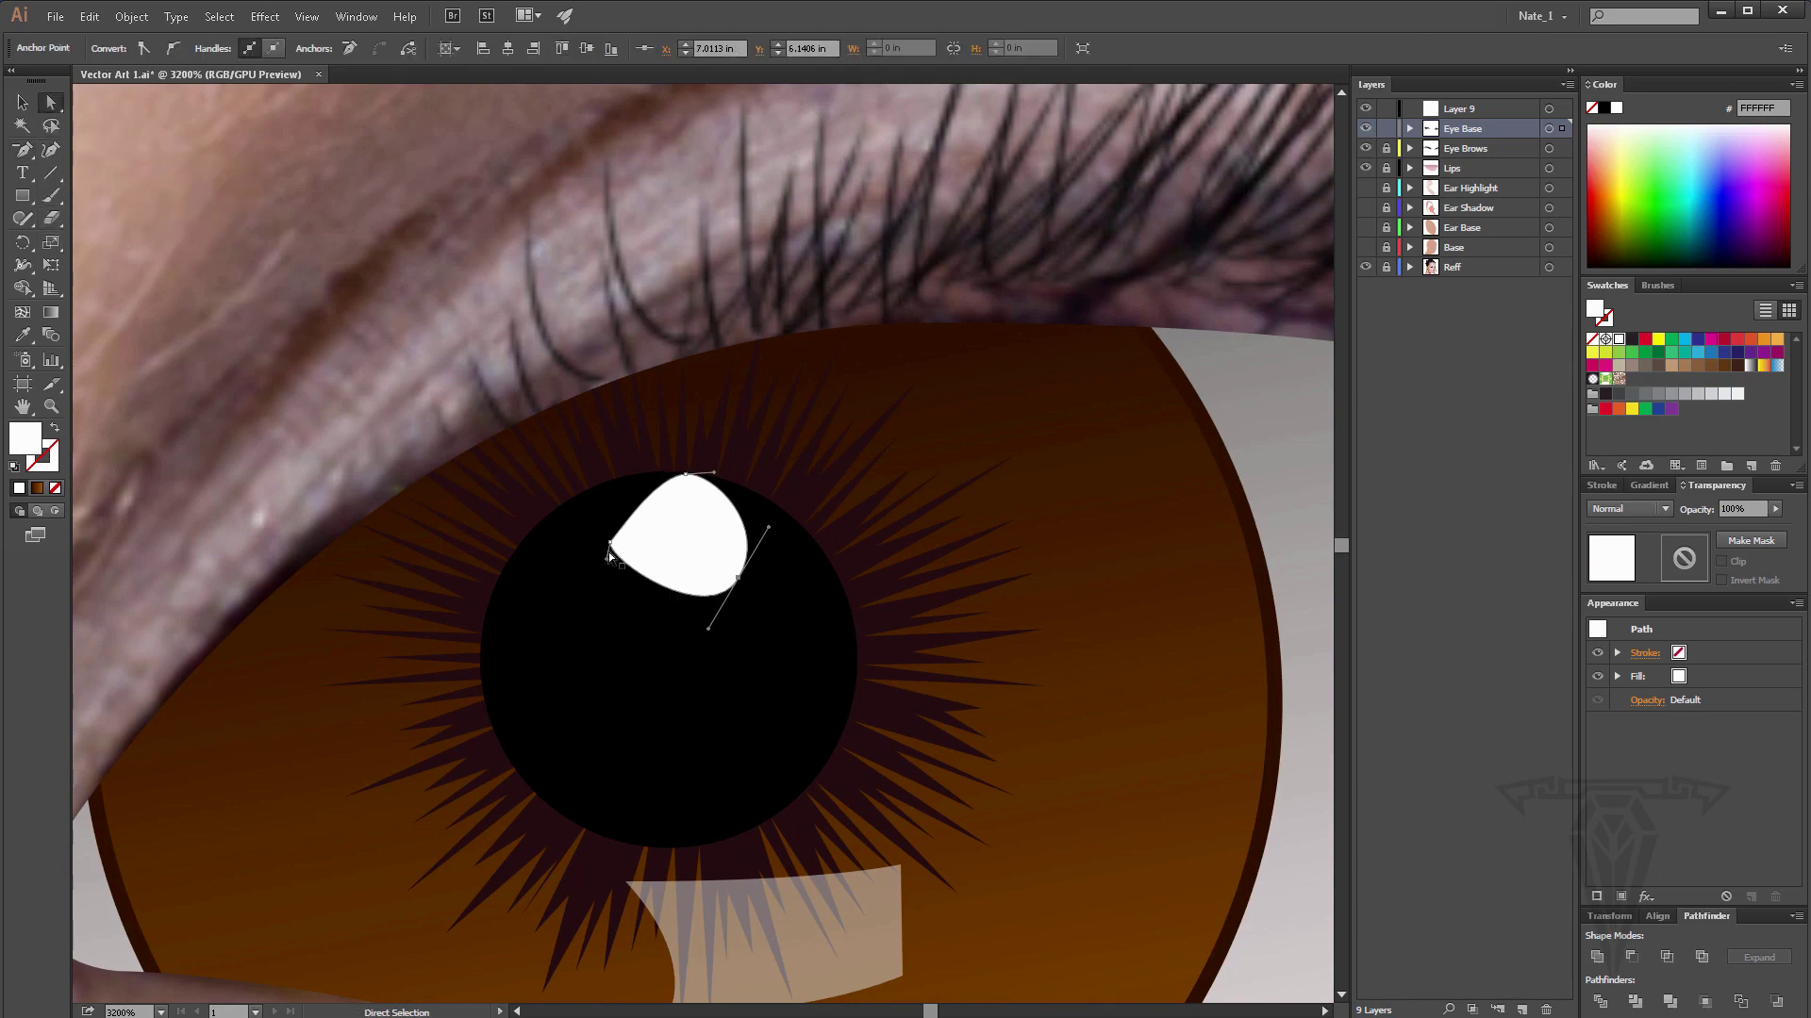
drag(609, 556, 615, 611)
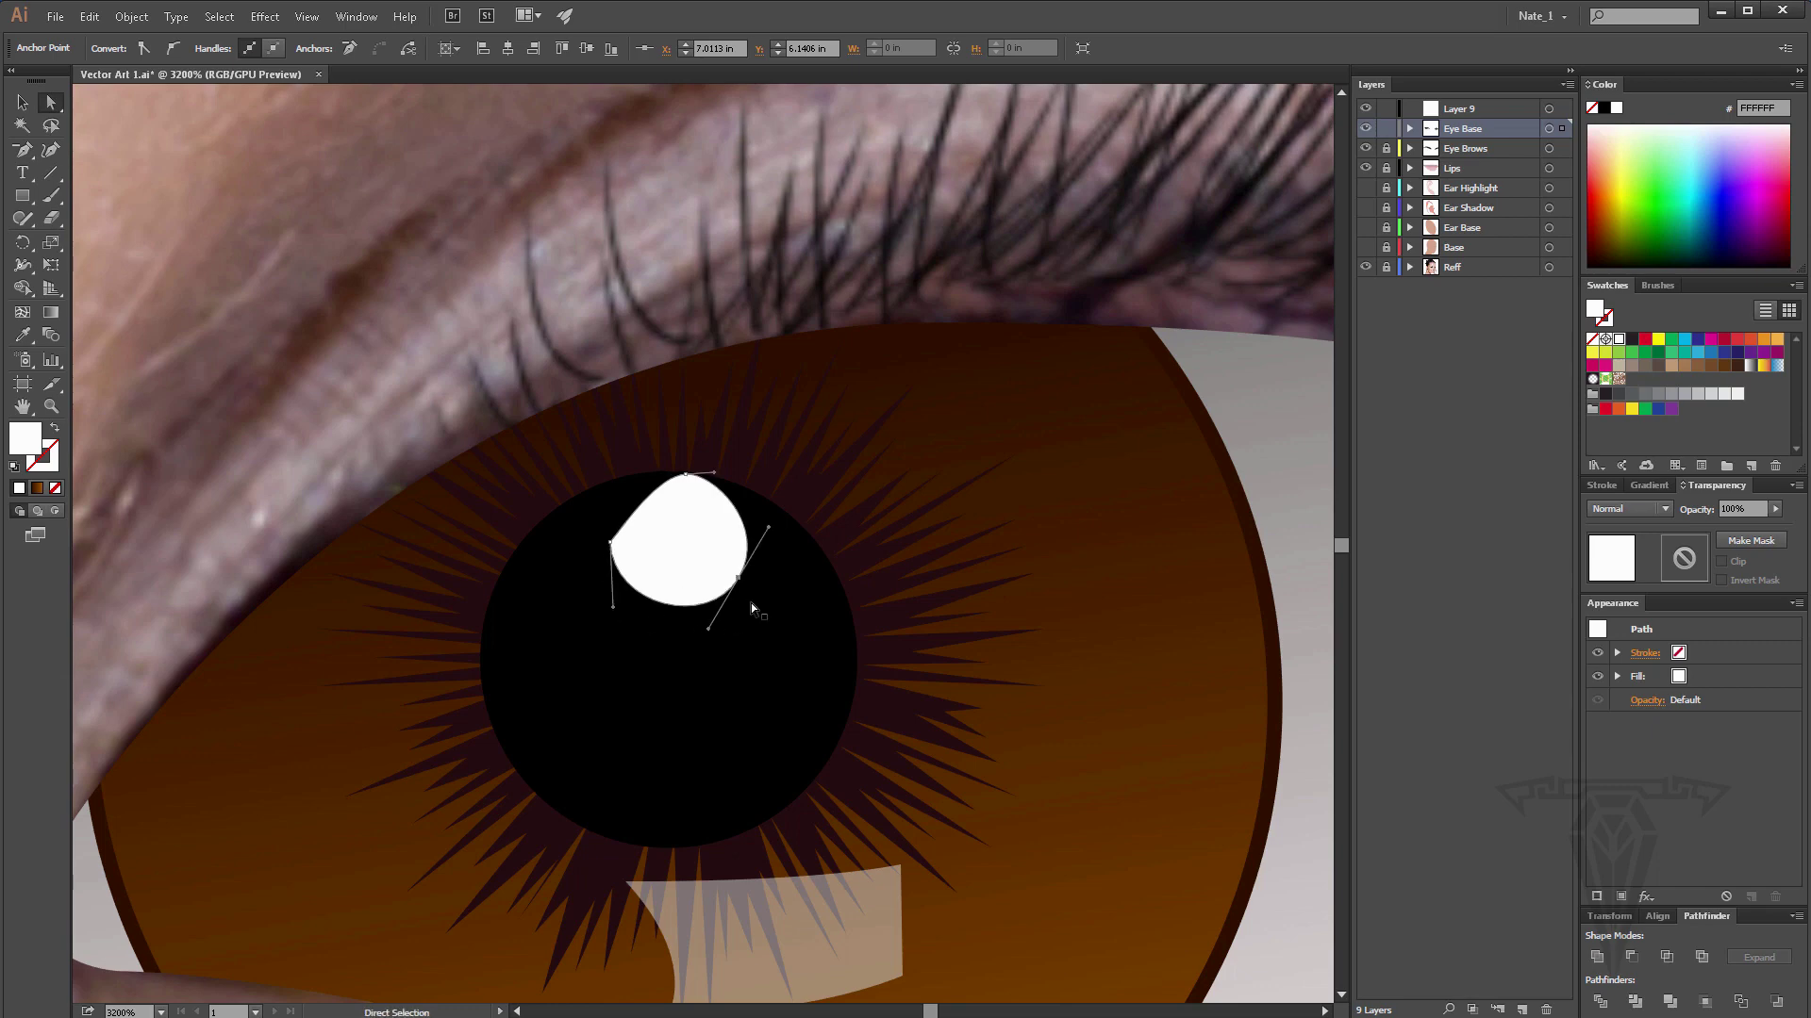
drag(739, 578, 774, 536)
click(686, 476)
Examine both finished eyes together in the context of the whole face.
click(553, 493)
key(z)
alt+click(538, 521)
alt+click(528, 519)
alt+click(522, 520)
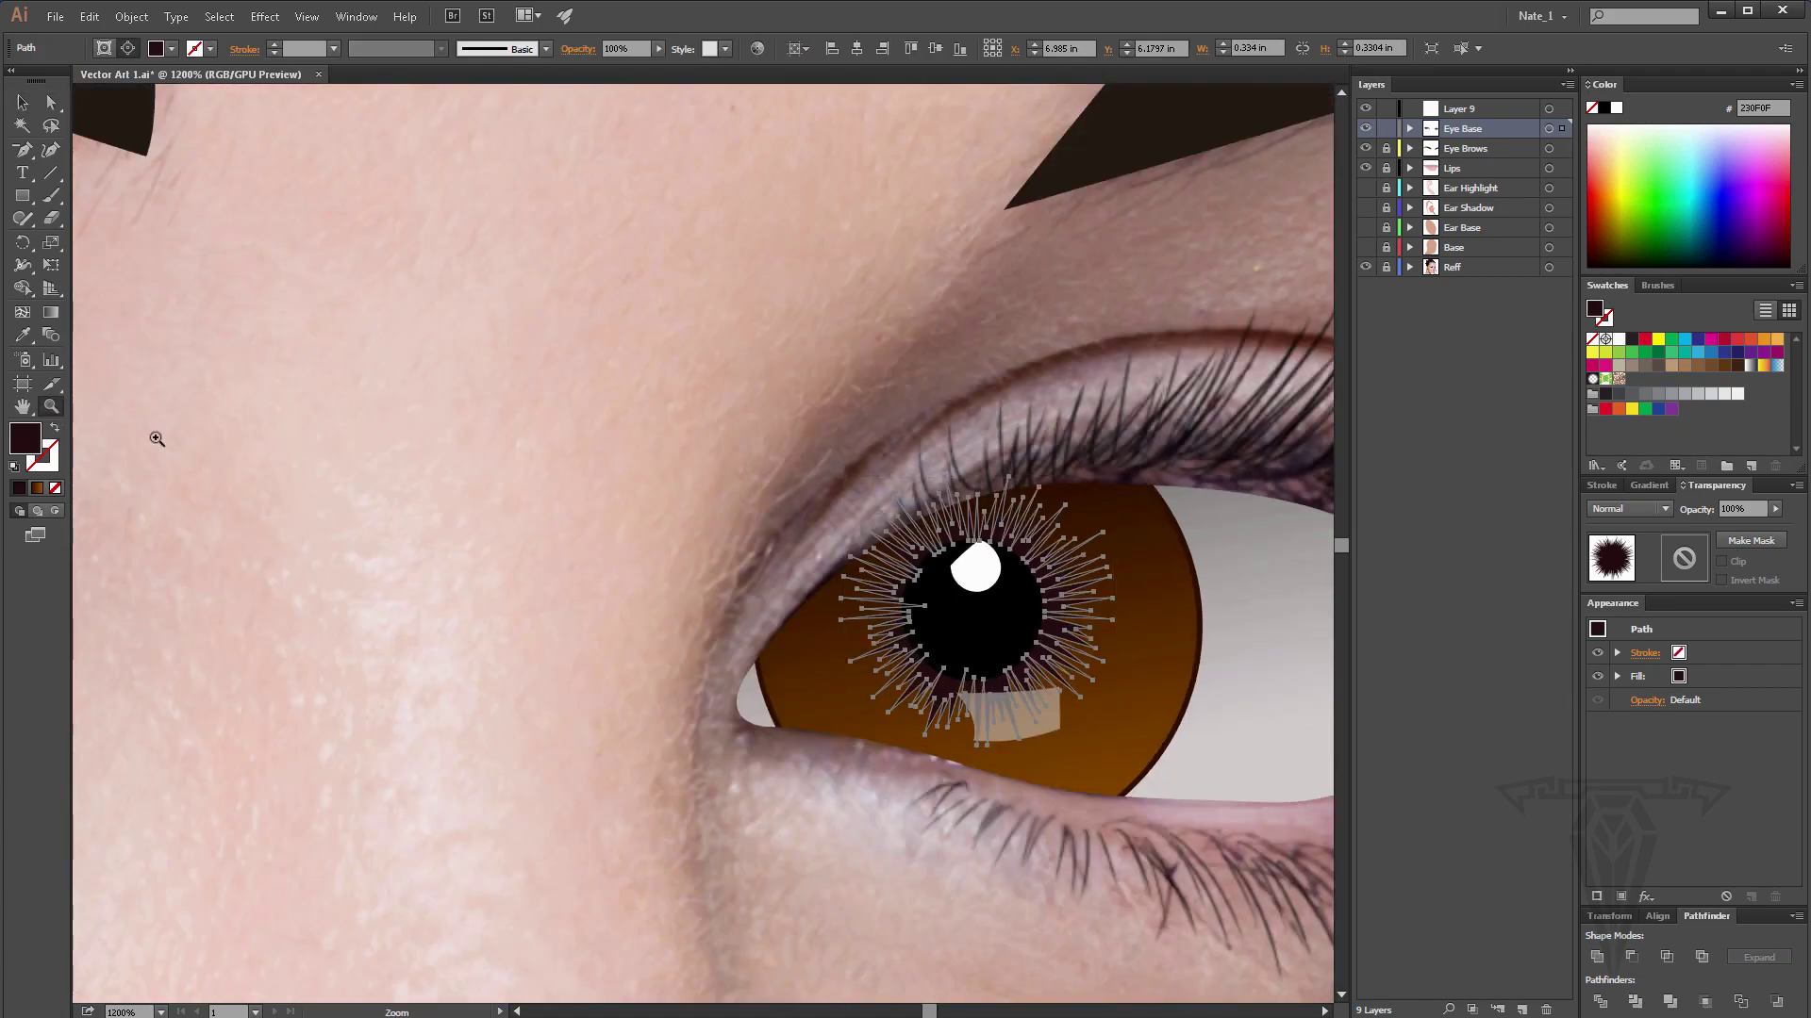
alt+click(640, 483)
alt+click(570, 483)
drag(528, 491, 682, 450)
alt+click(732, 468)
alt+click(731, 469)
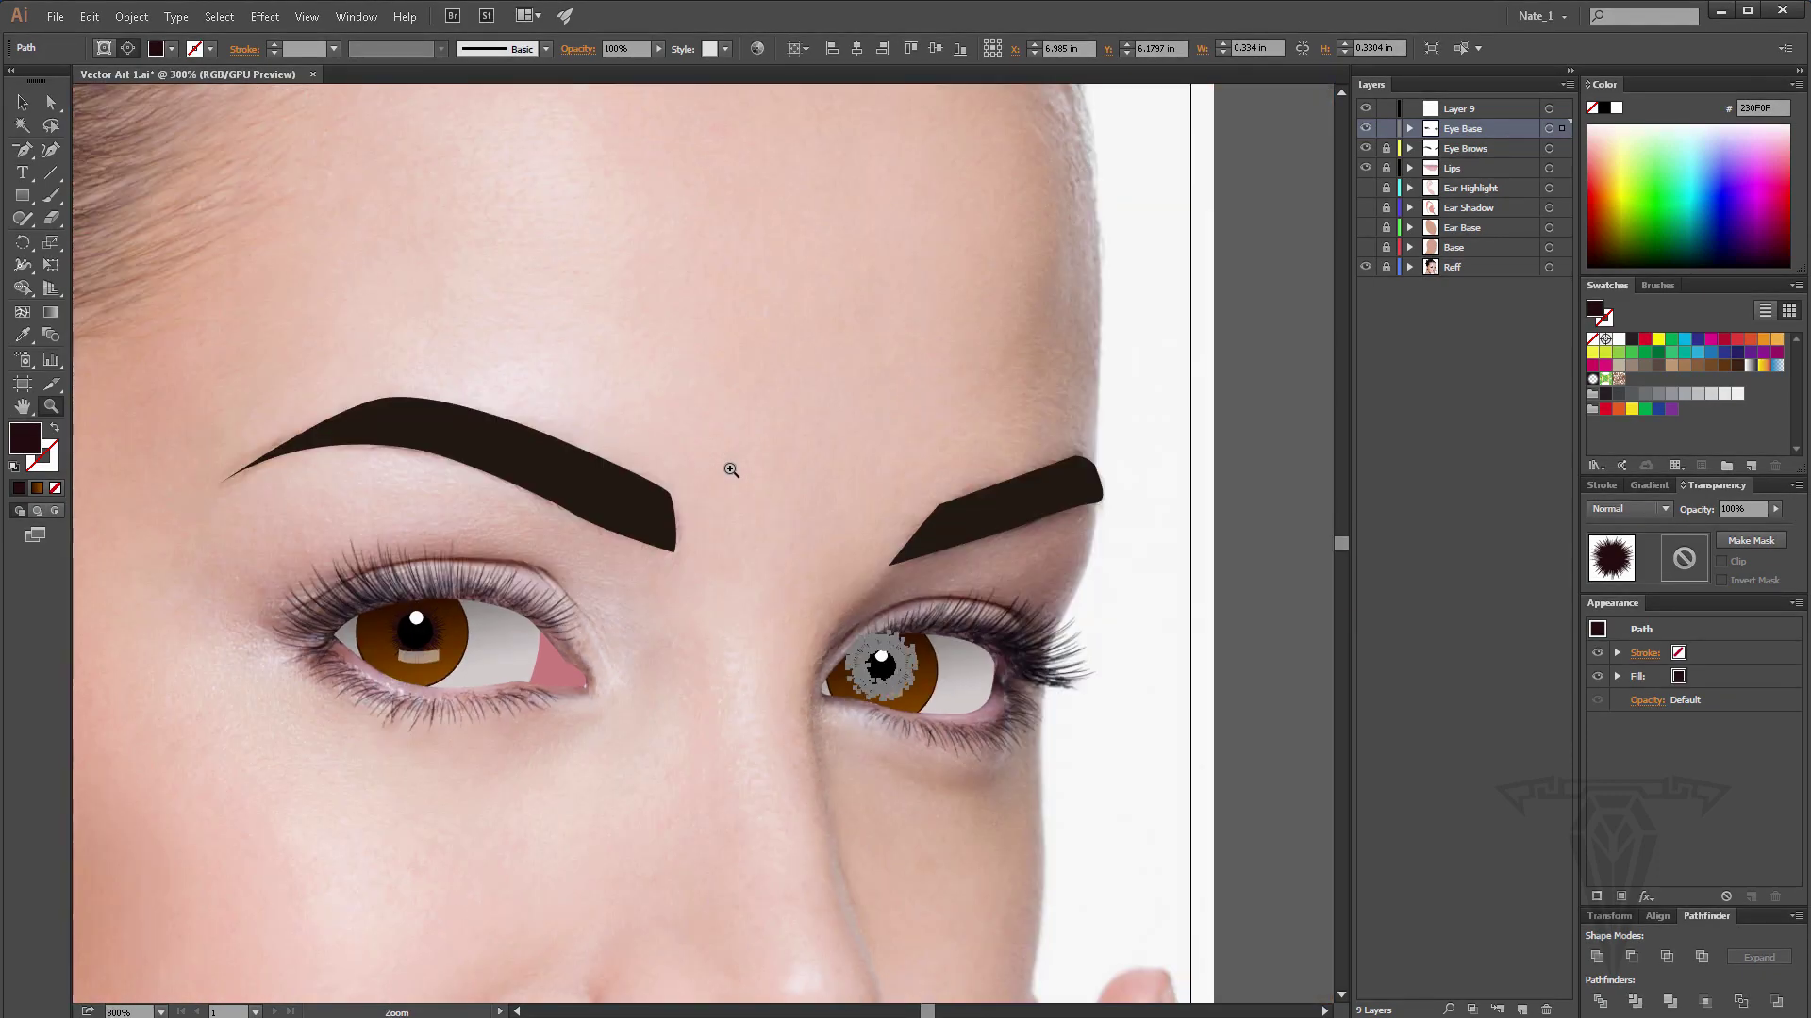
drag(631, 516, 682, 521)
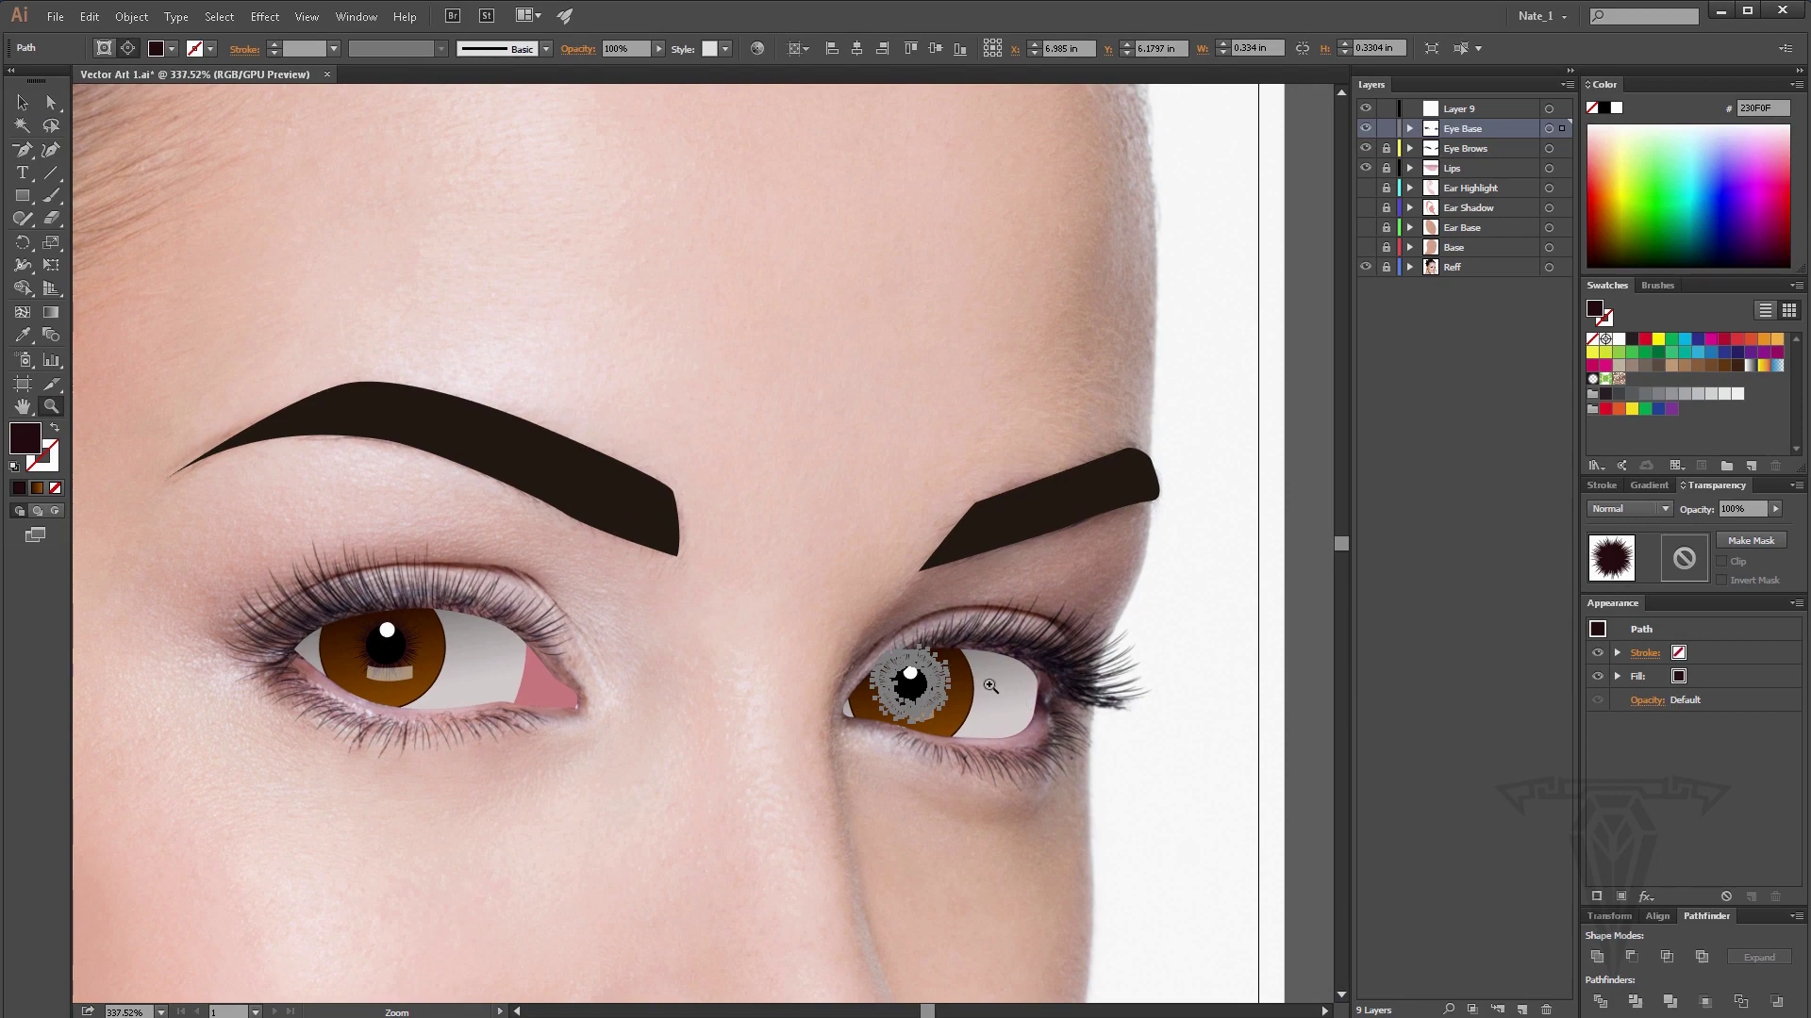
alt+click(673, 677)
alt+click(623, 626)
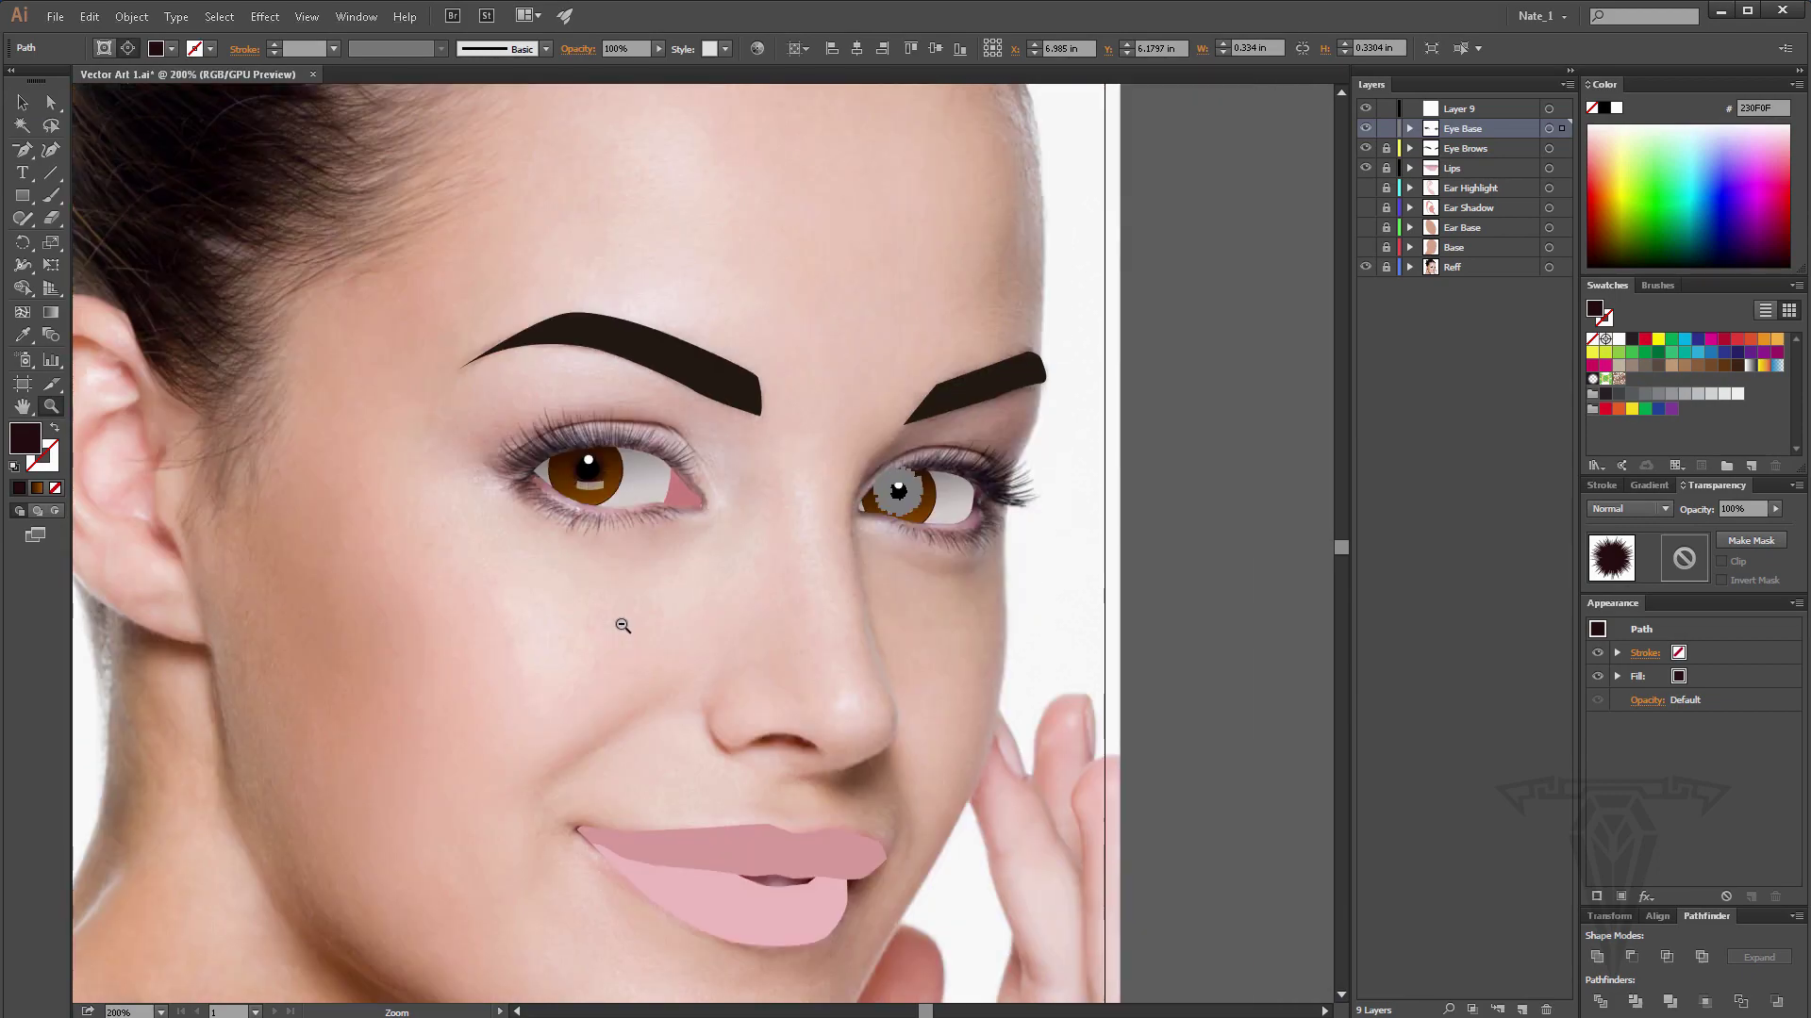
scroll(634, 587, down, 2)
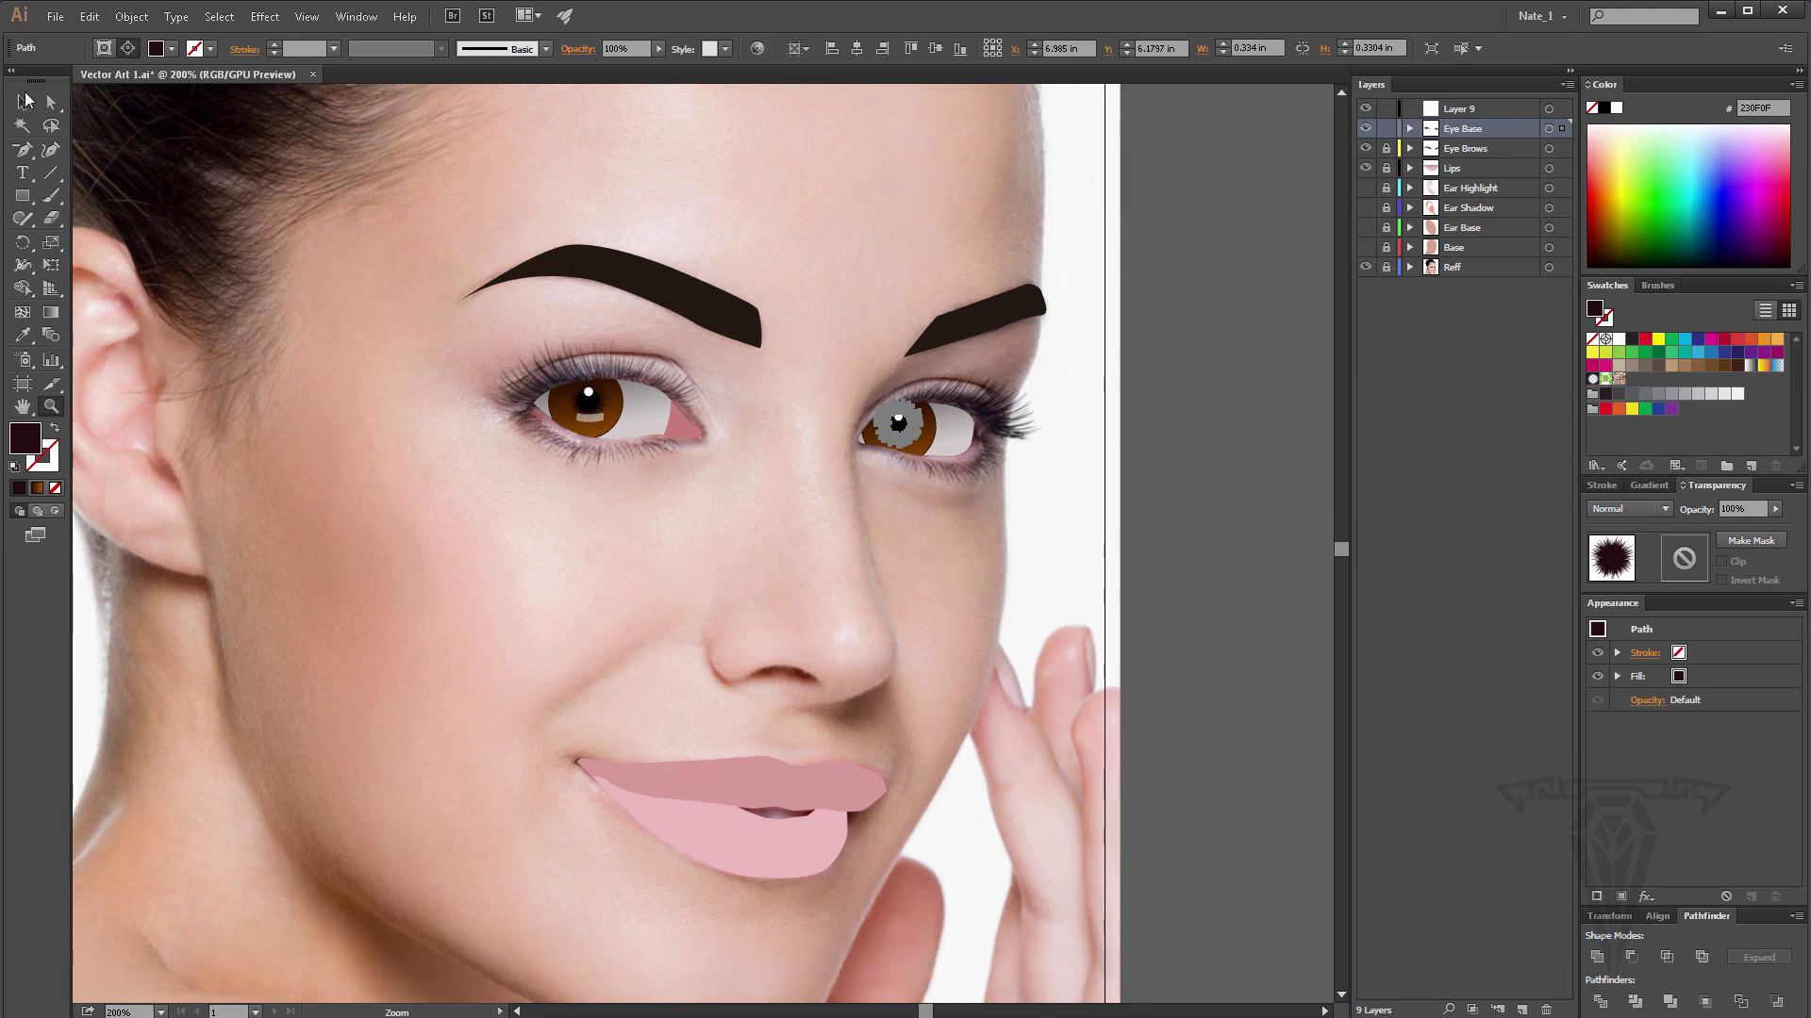
Deselect the spiky iris shape and save the document.
click(22, 102)
click(890, 251)
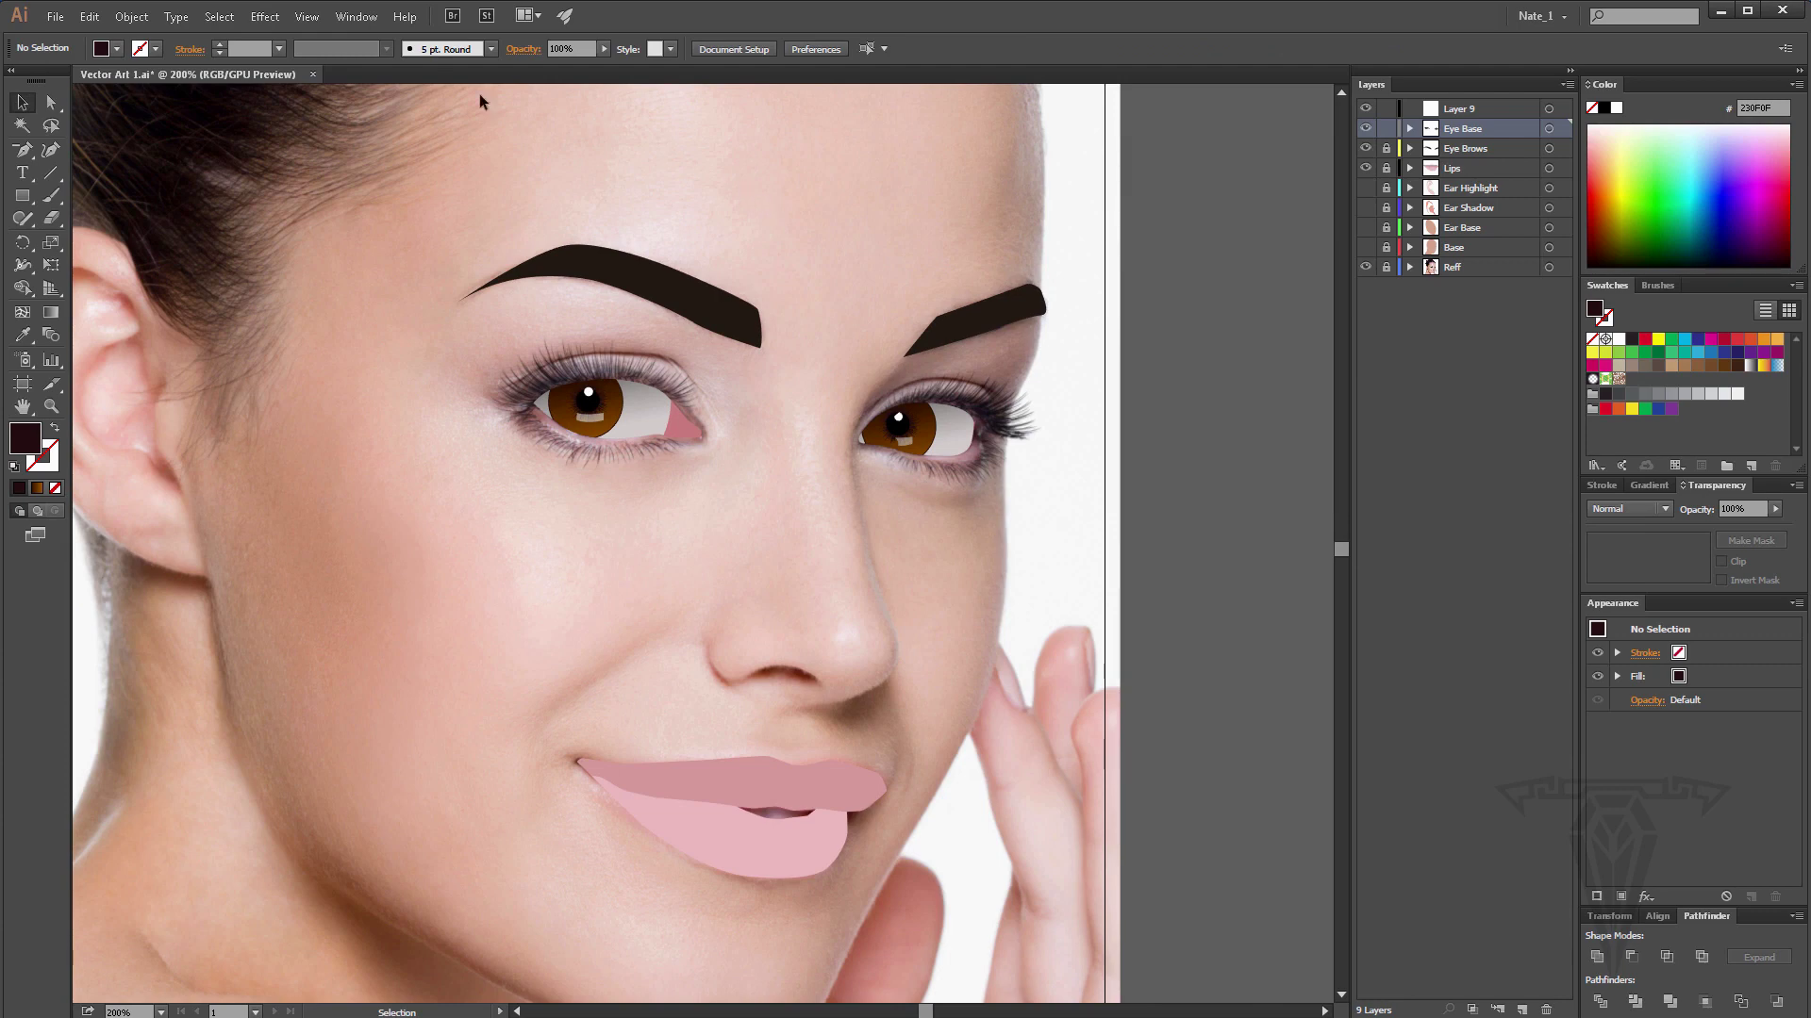
click(56, 17)
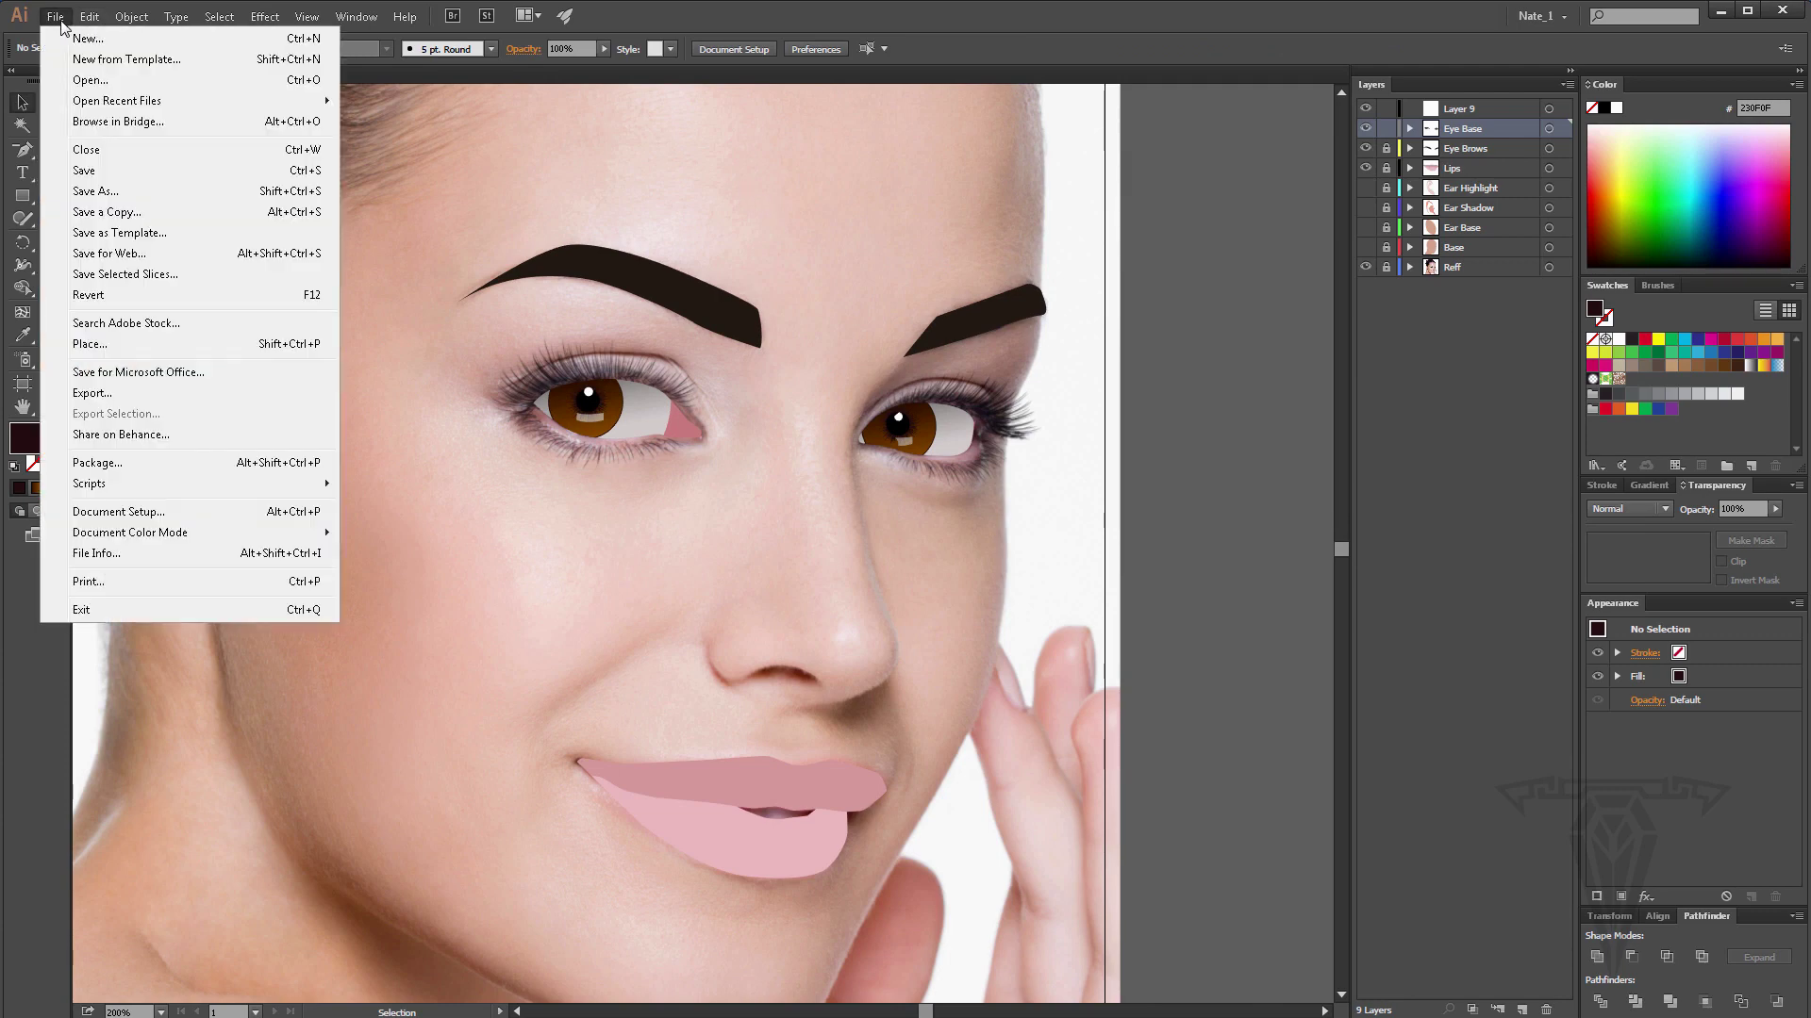
click(89, 182)
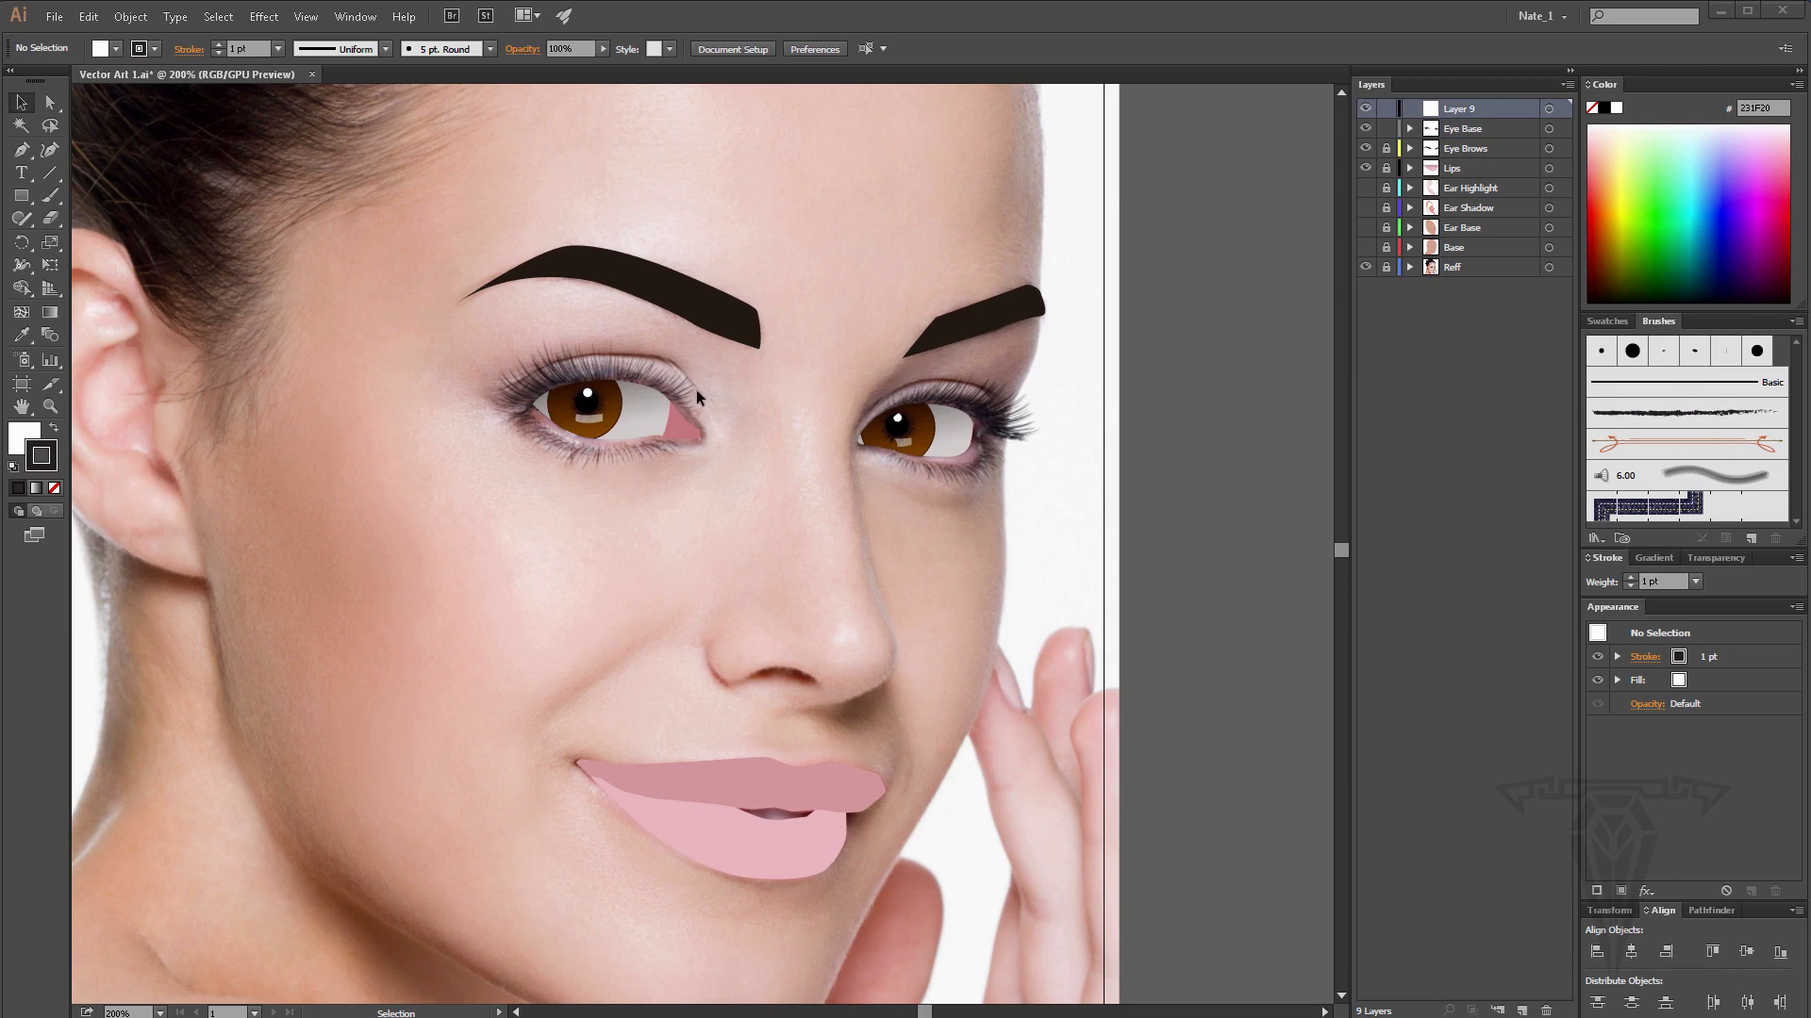
Draw an open S-shaped Pen path with three anchors on the cheek below the first eye and remove its fill.
click(21, 149)
click(374, 456)
drag(517, 566, 501, 644)
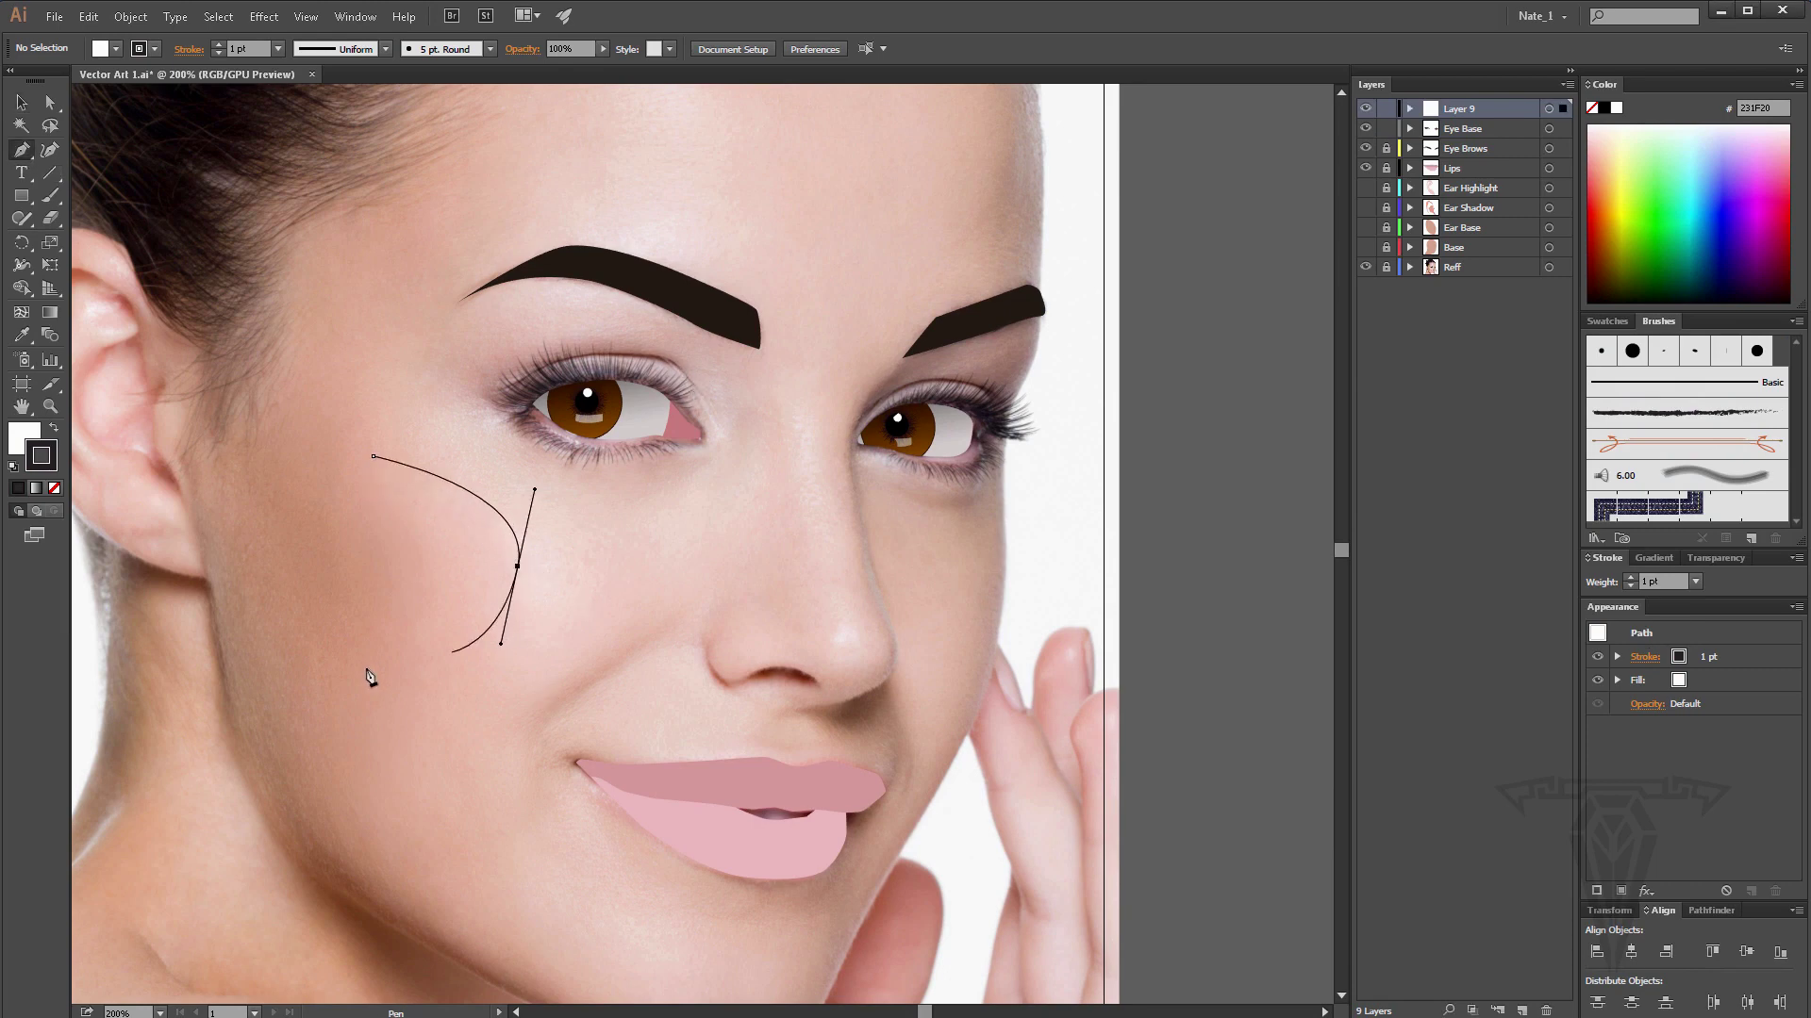
drag(364, 675, 432, 744)
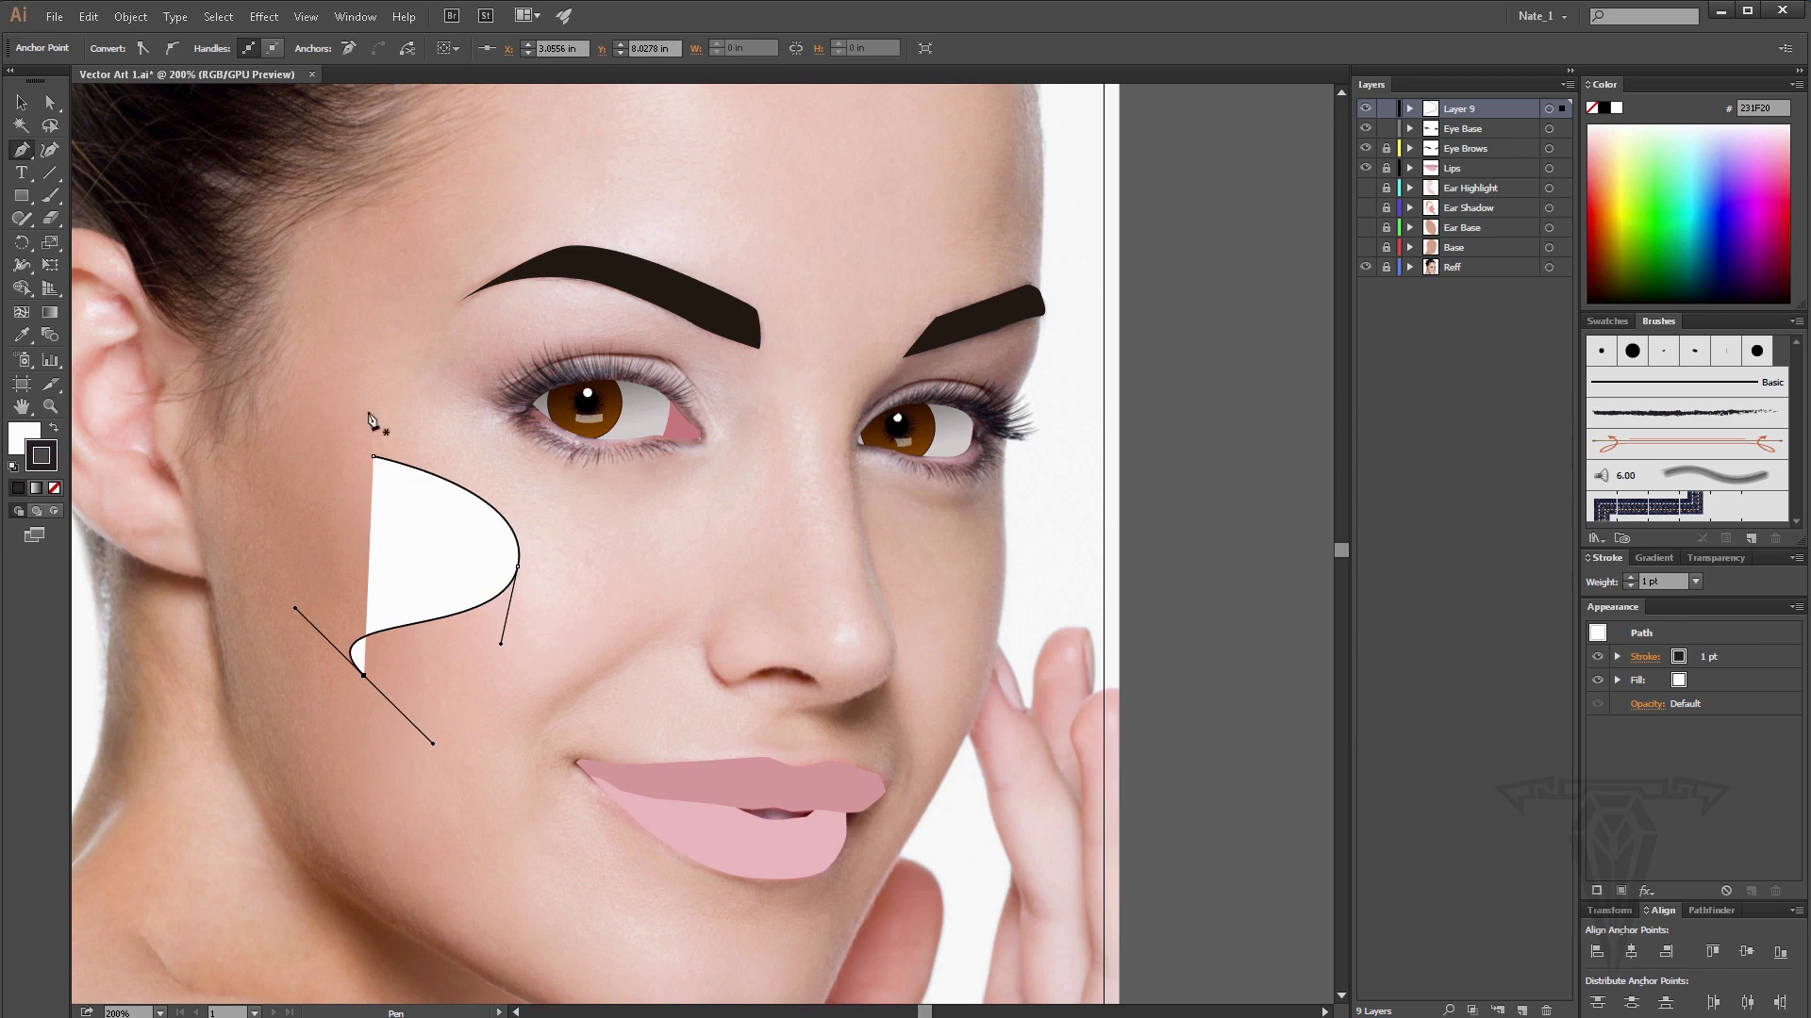
click(19, 439)
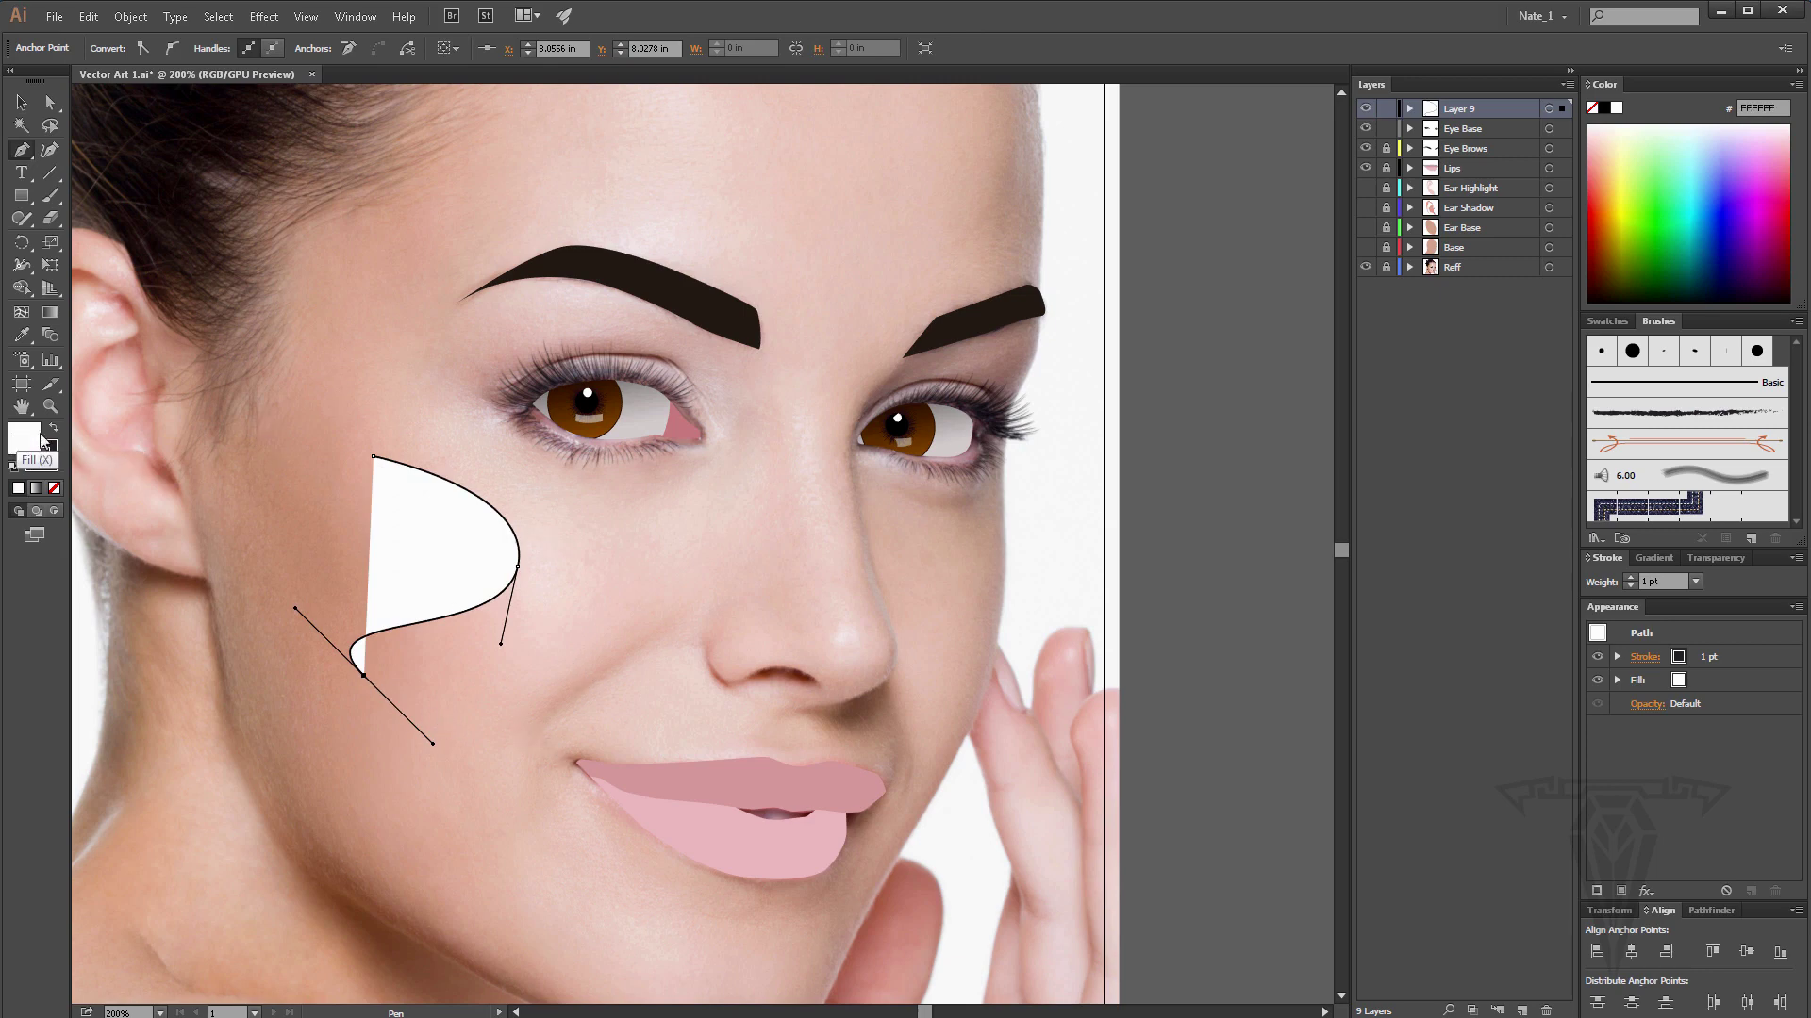
click(53, 489)
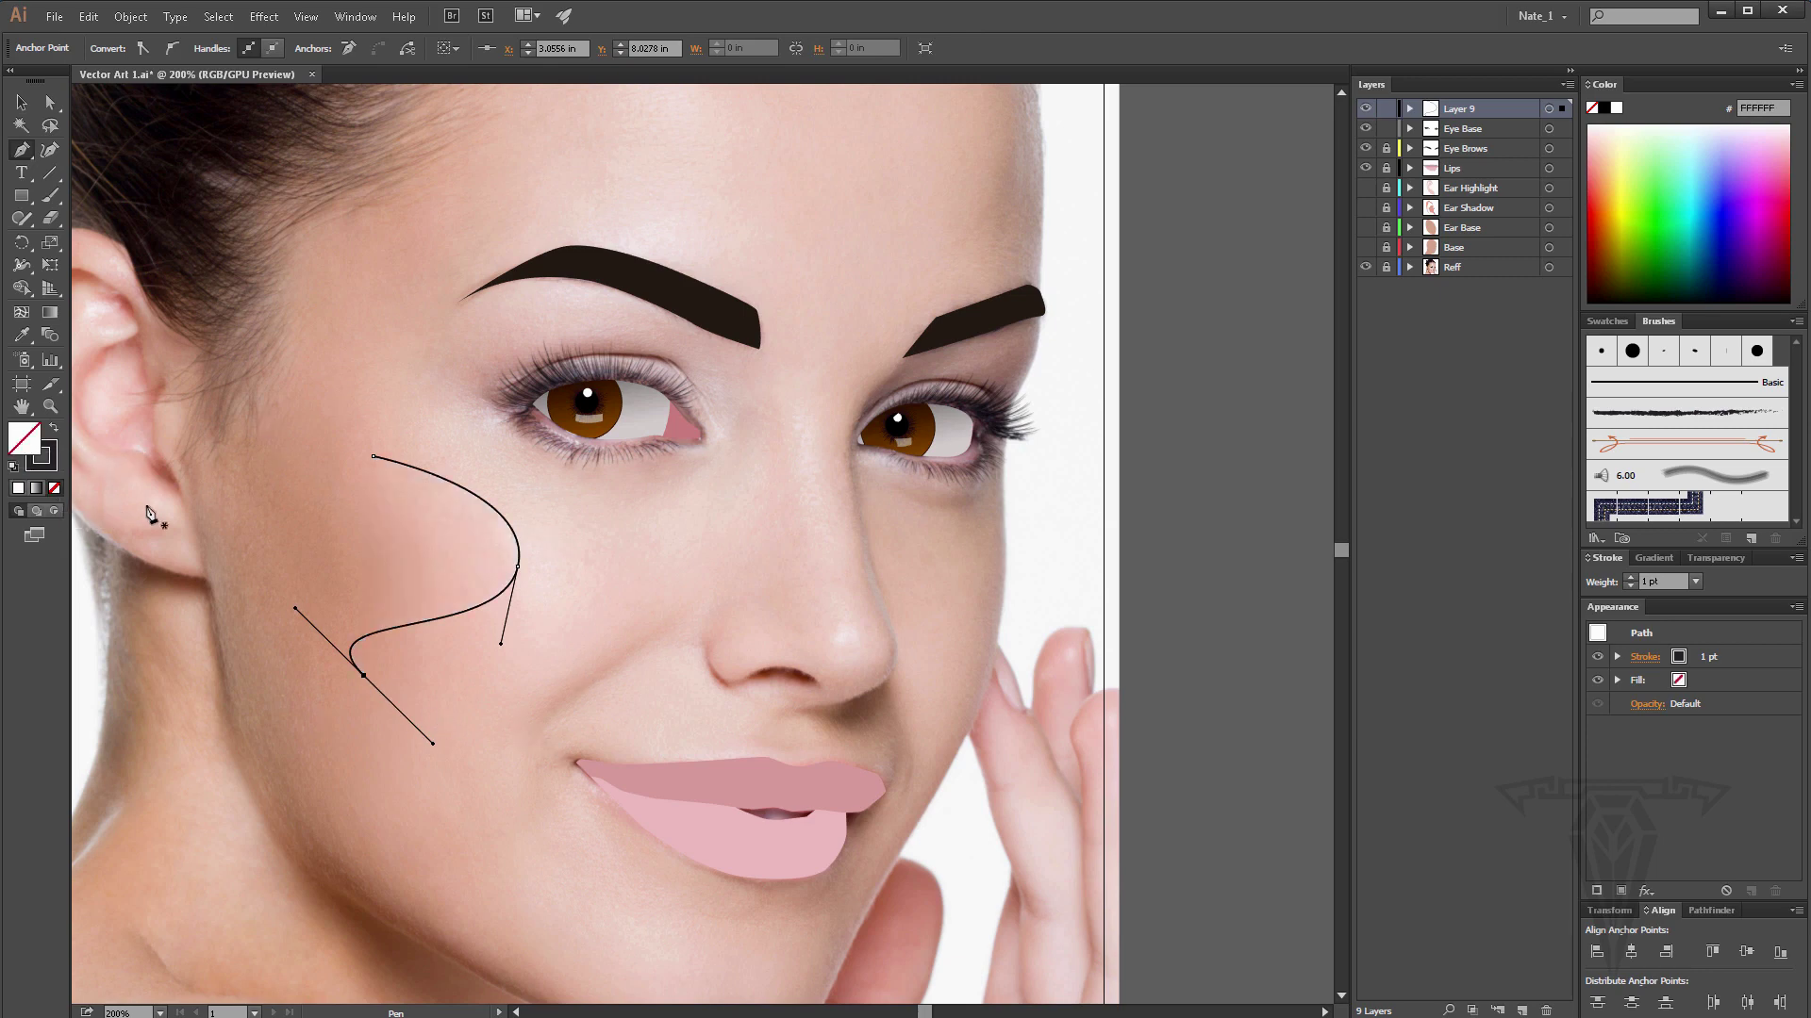
Apply the Charcoal - Feather brush to the curved cheek path.
click(51, 407)
click(421, 528)
click(760, 601)
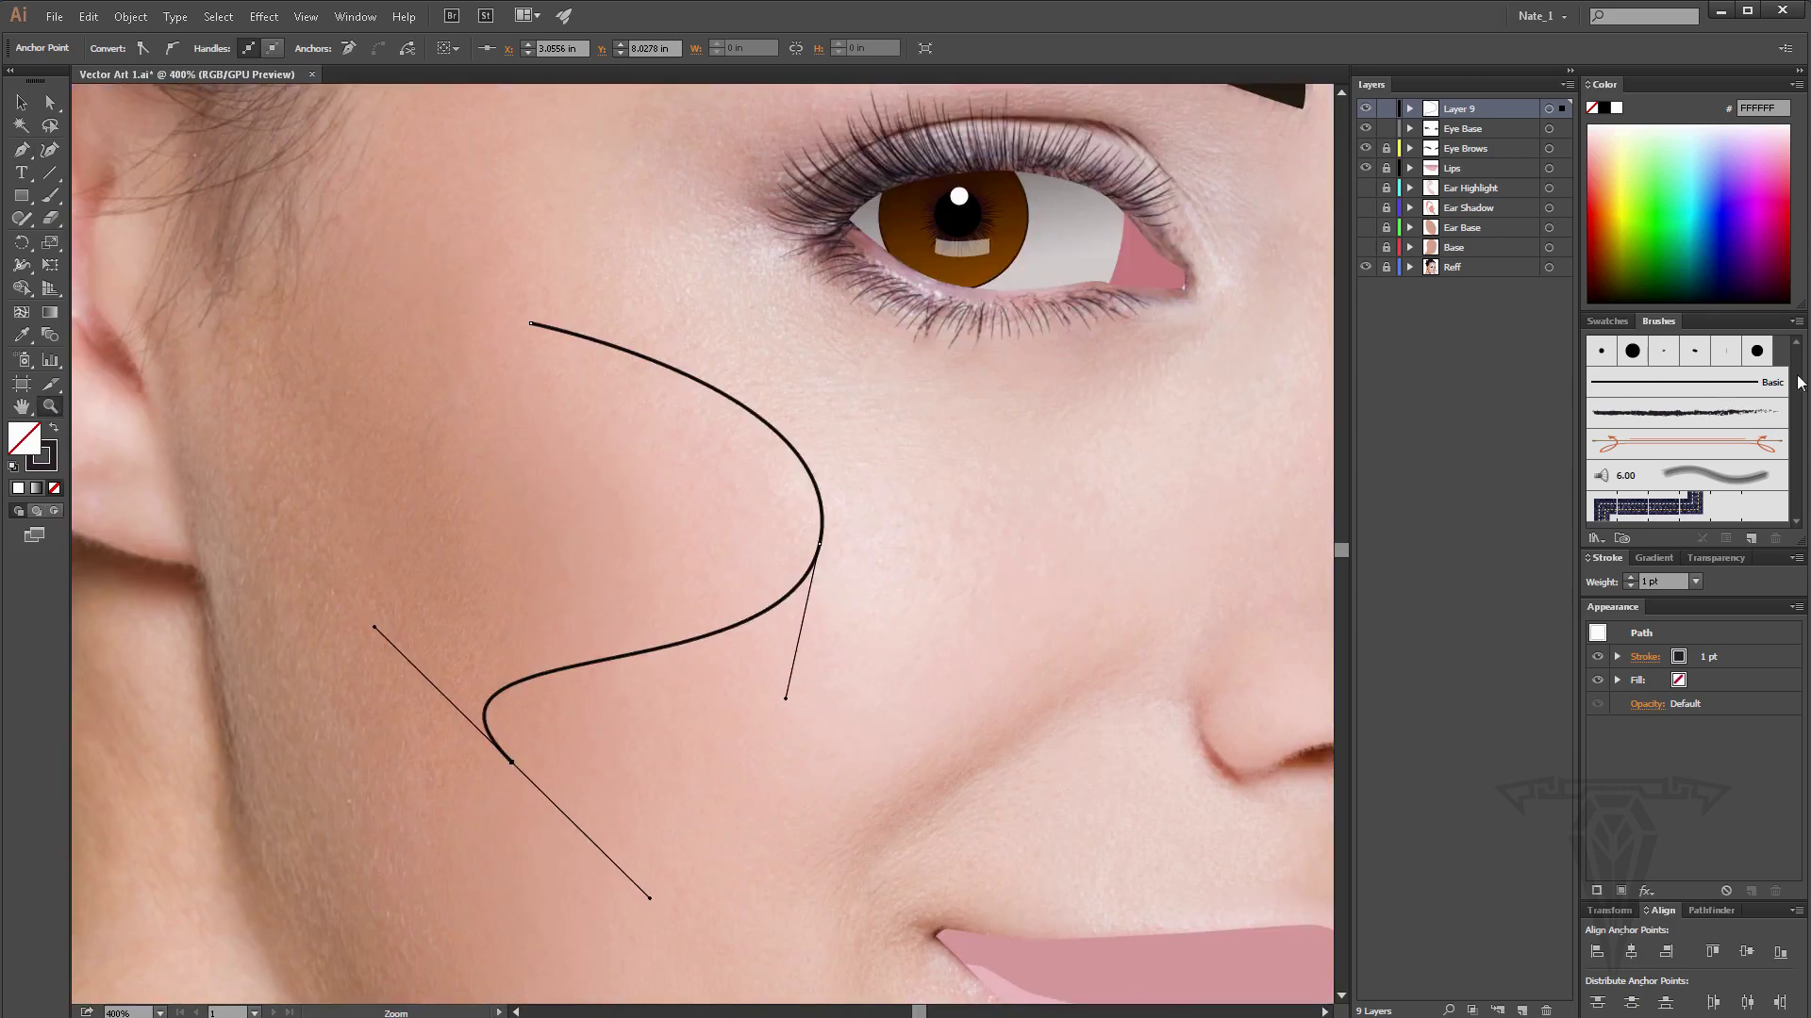
click(357, 17)
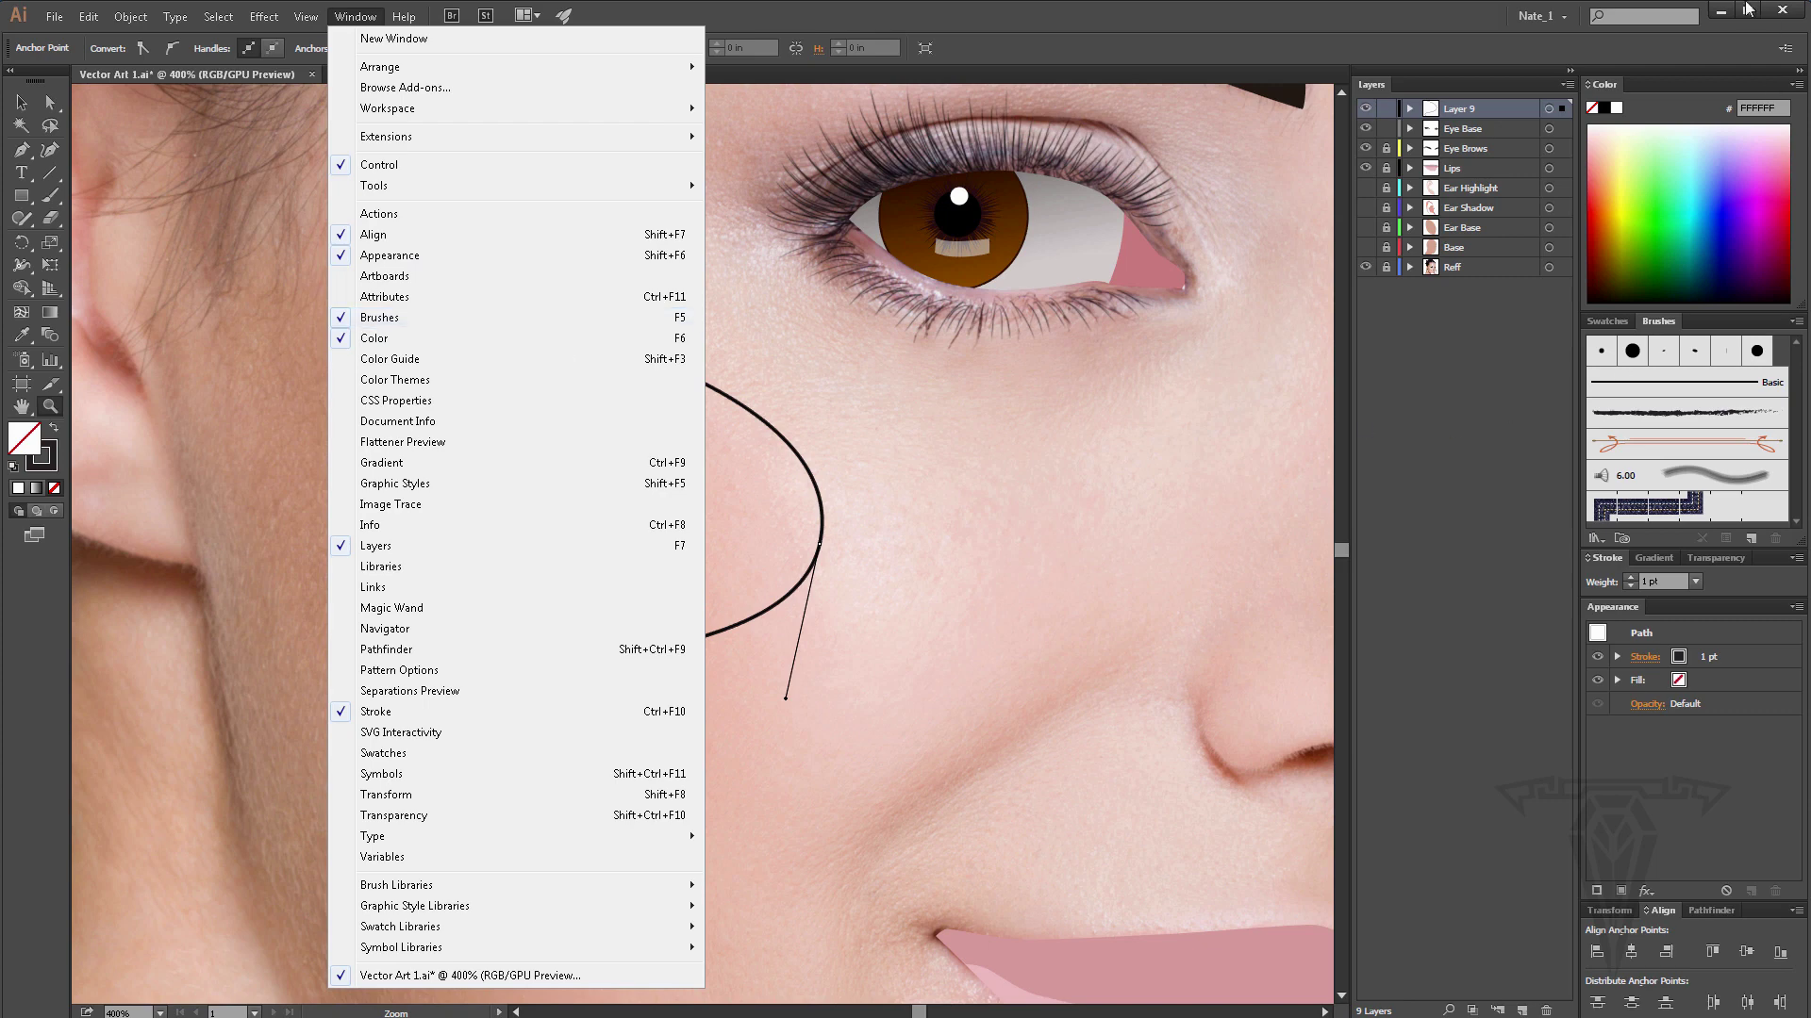
click(1672, 61)
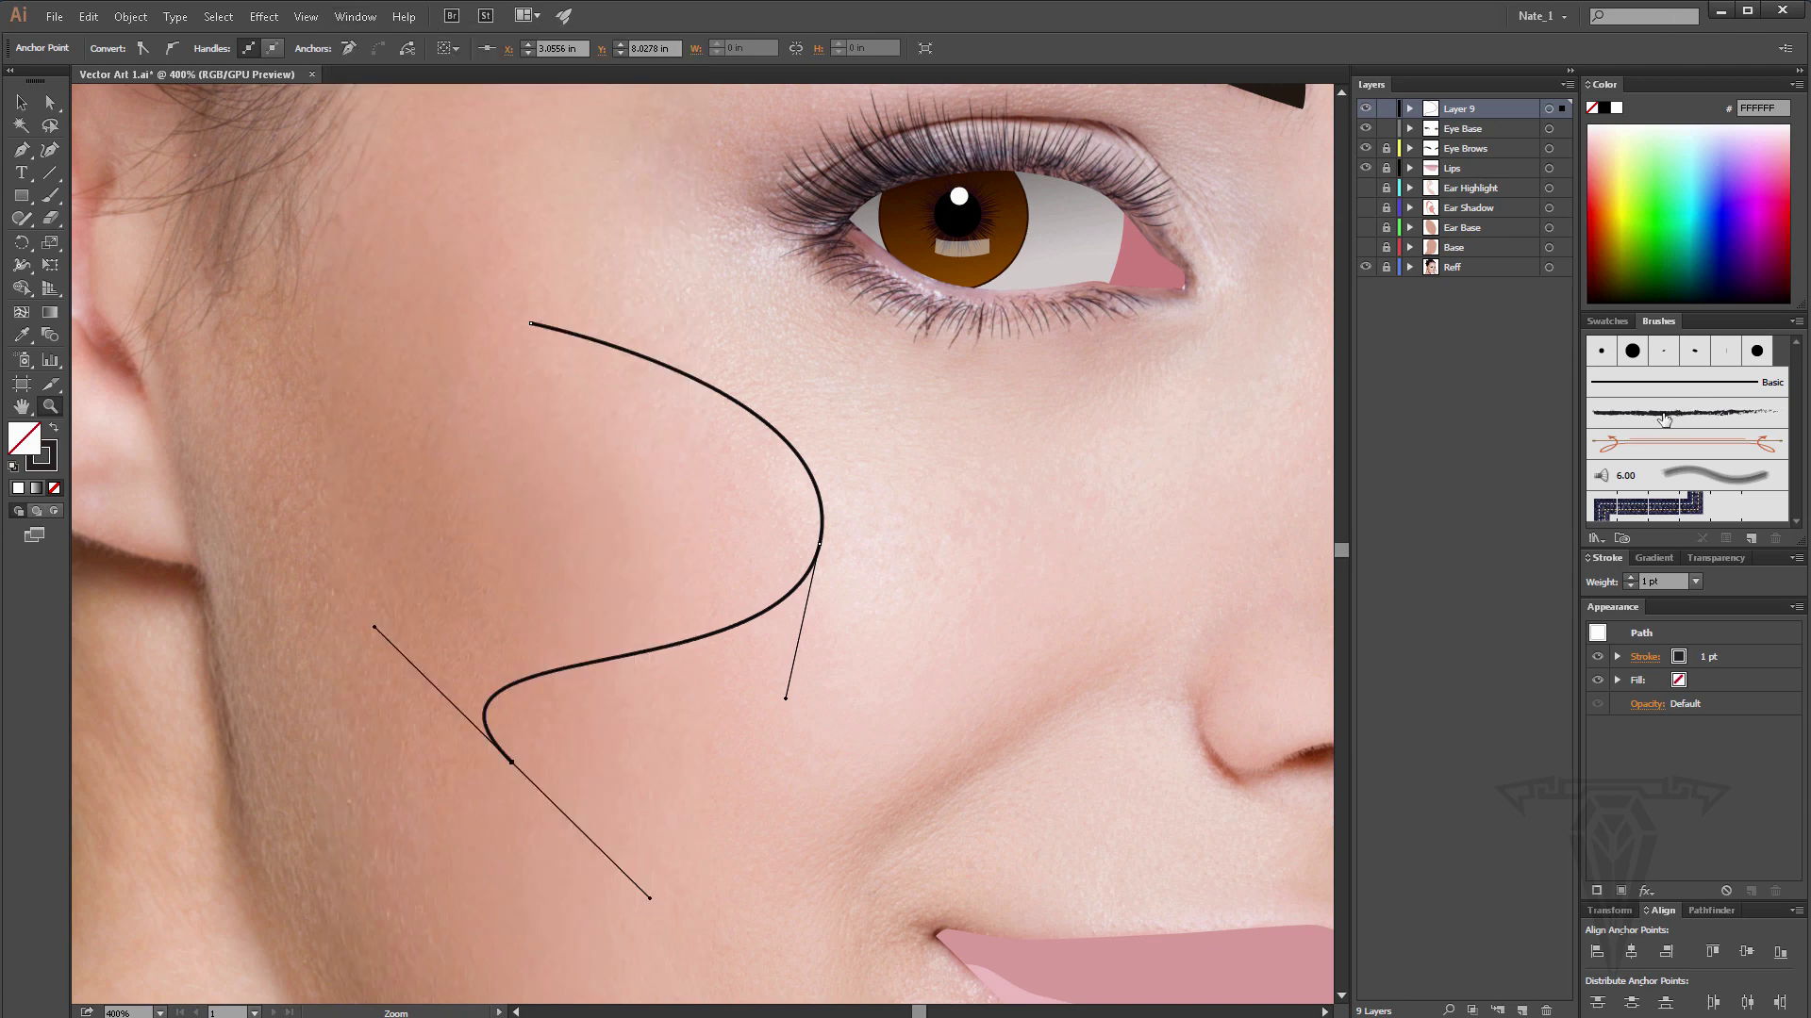
click(1663, 415)
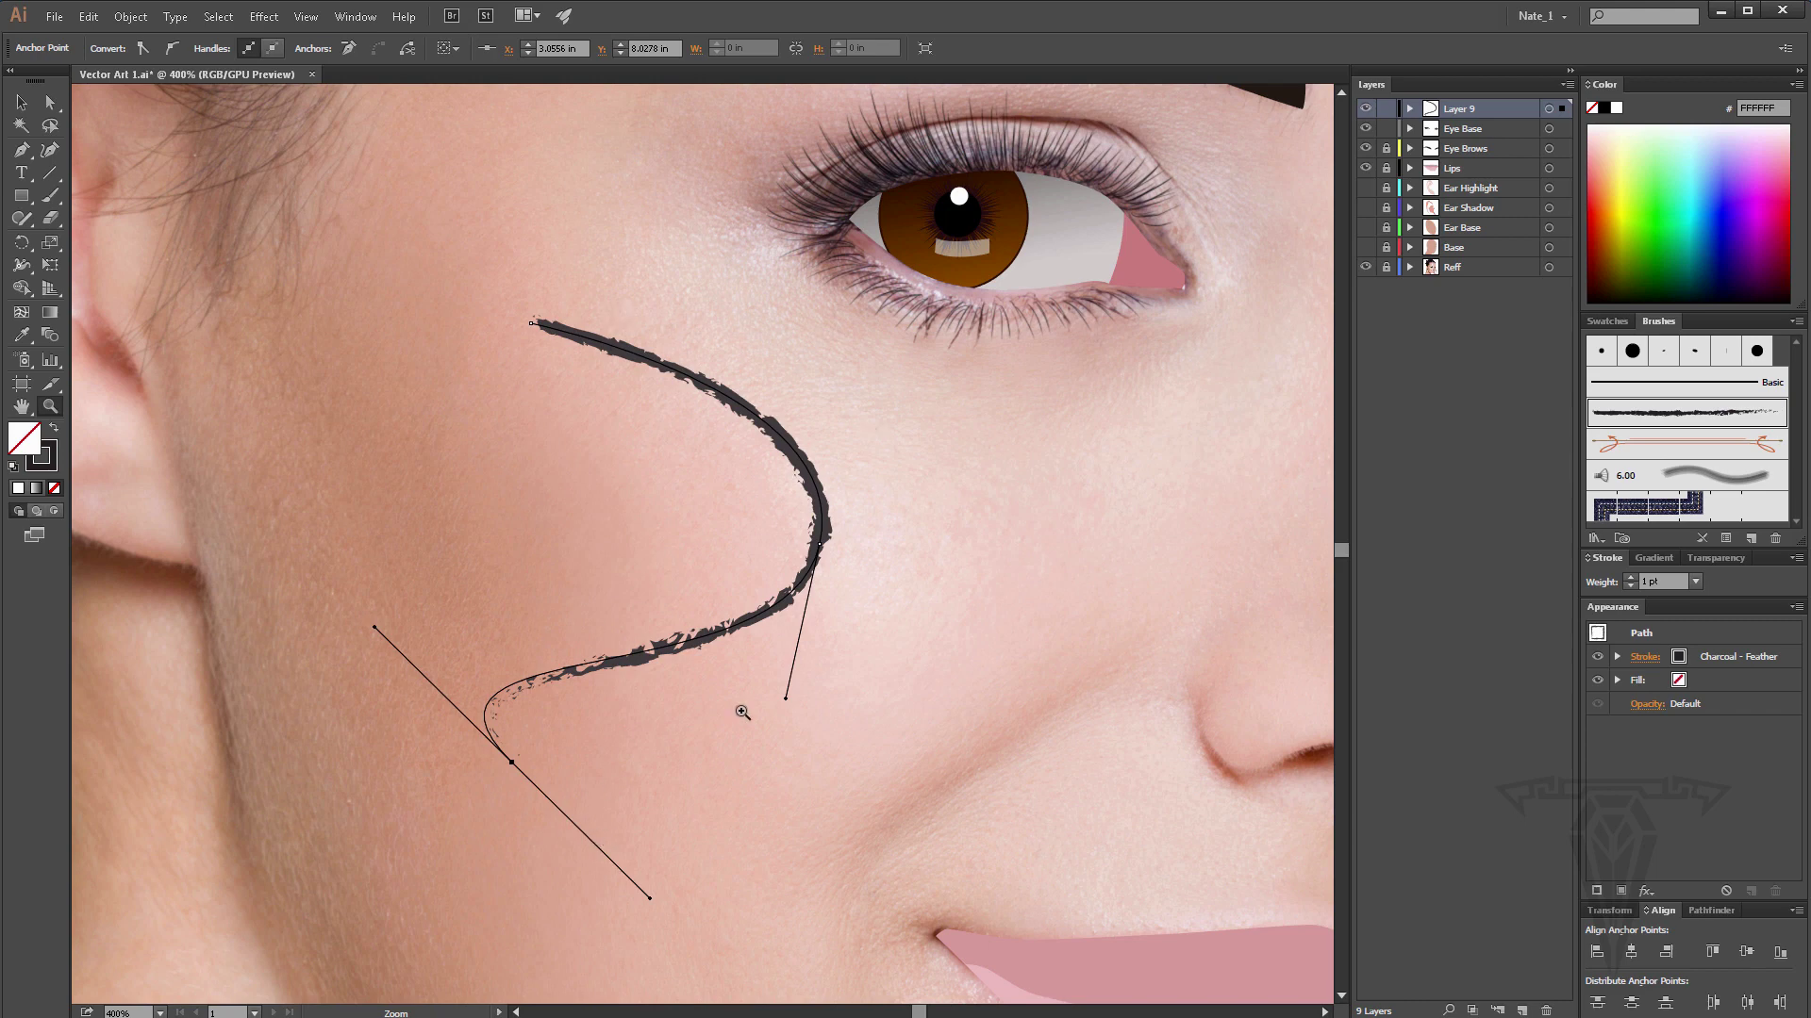
Reshape the charcoal path by moving its middle anchor inward toward the ear, undoing a trial move of the lower endpoint.
click(50, 102)
mouse_move(510, 760)
mouse_down()
mouse_move(675, 799)
mouse_move(705, 745)
mouse_move(655, 726)
mouse_up()
key(ctrl+z)
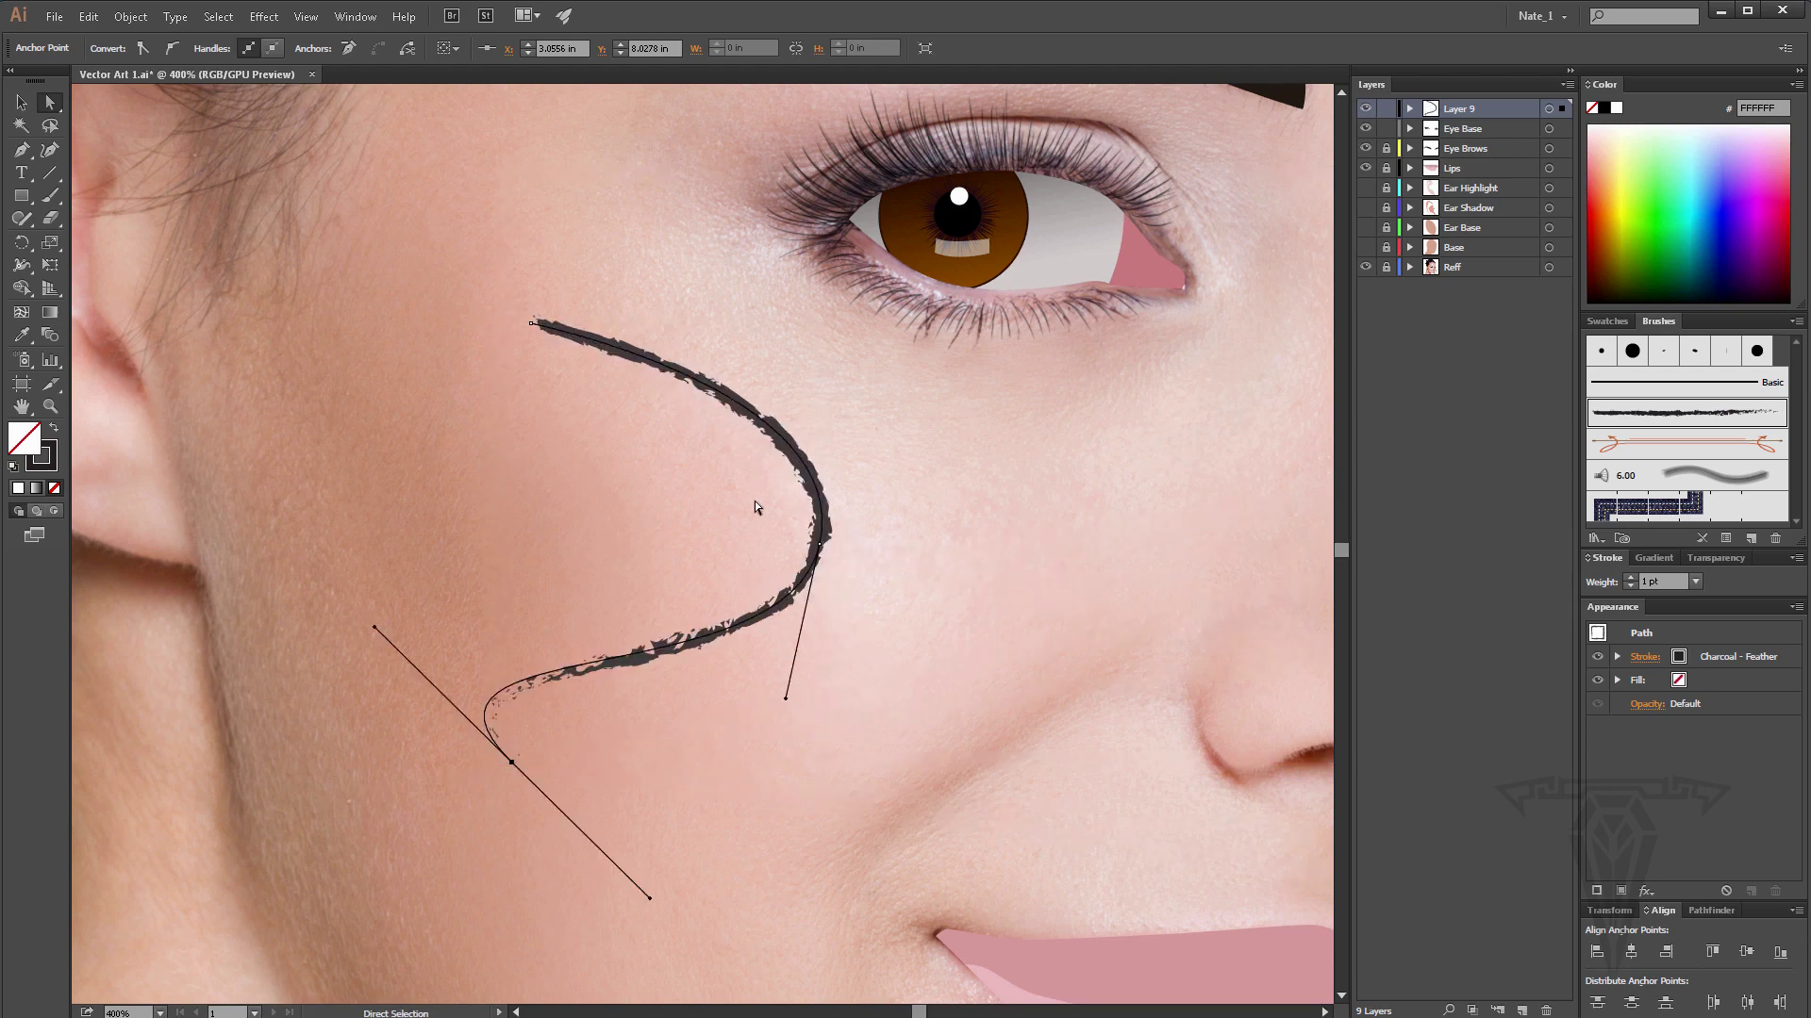
drag(753, 502, 911, 590)
drag(819, 544, 640, 485)
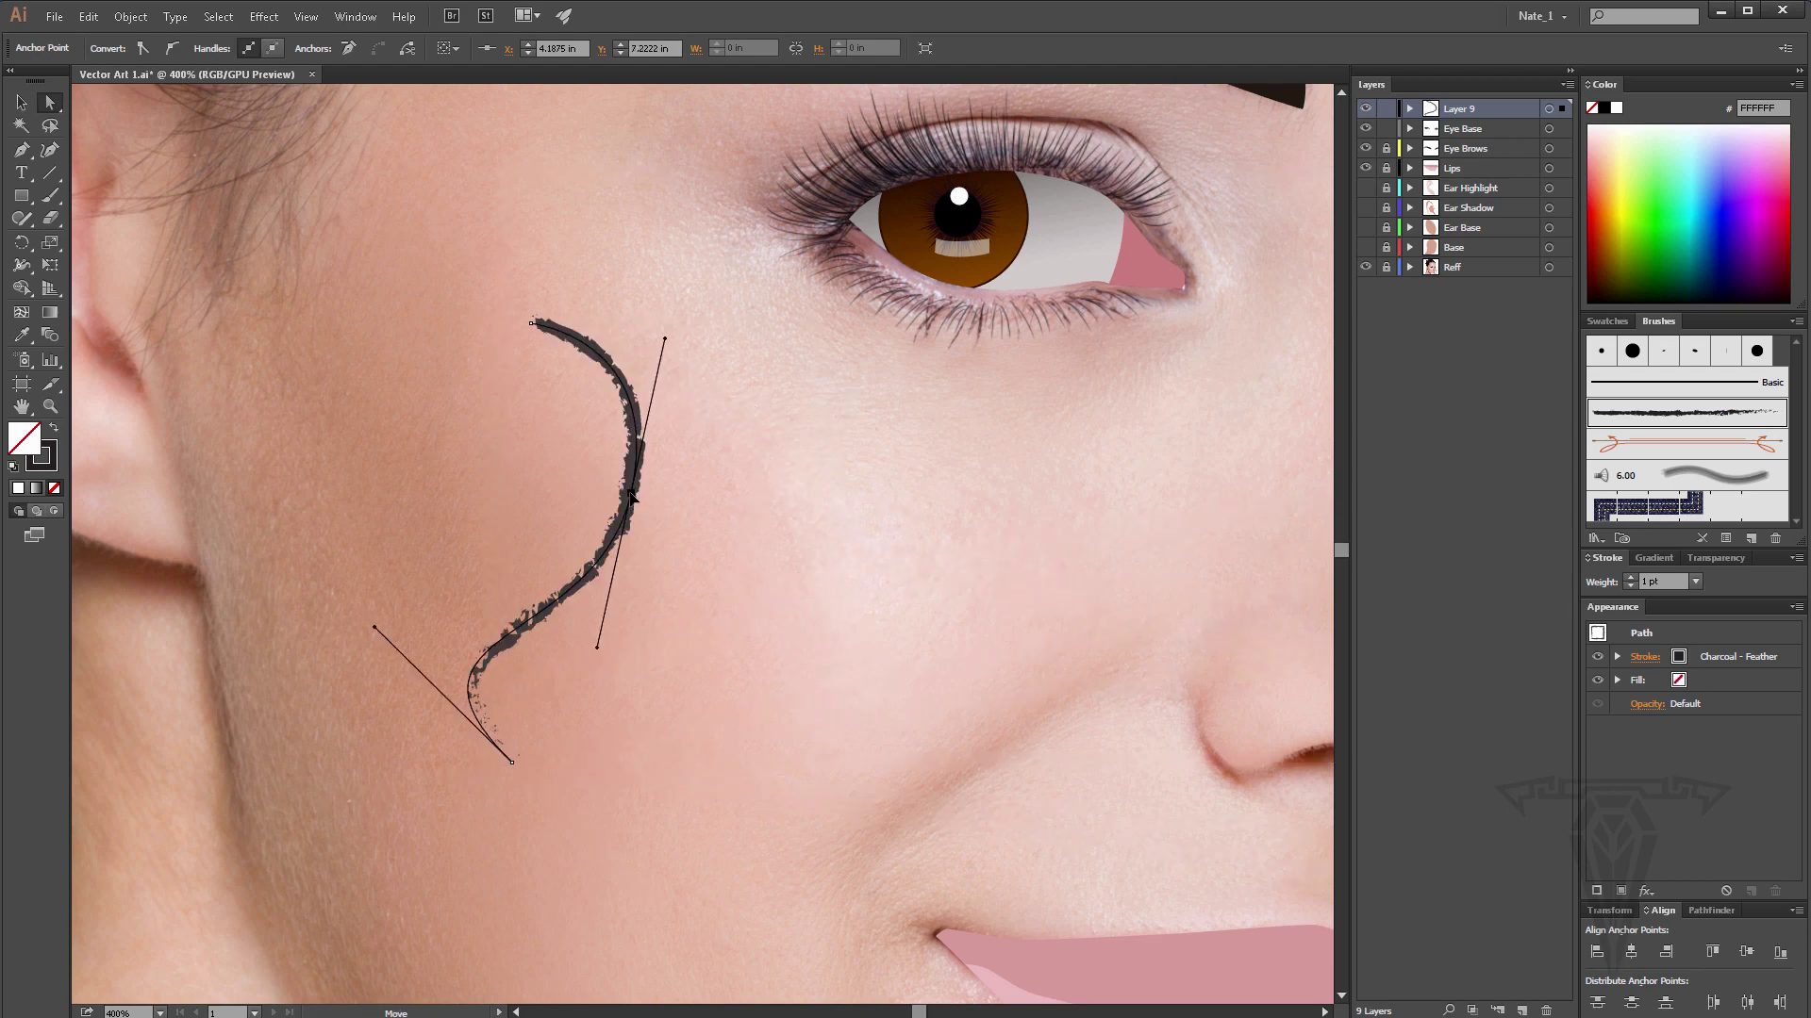
Try the Mop brush on the cheek path and replace it with the Denim Seam brush.
click(1709, 449)
click(1698, 477)
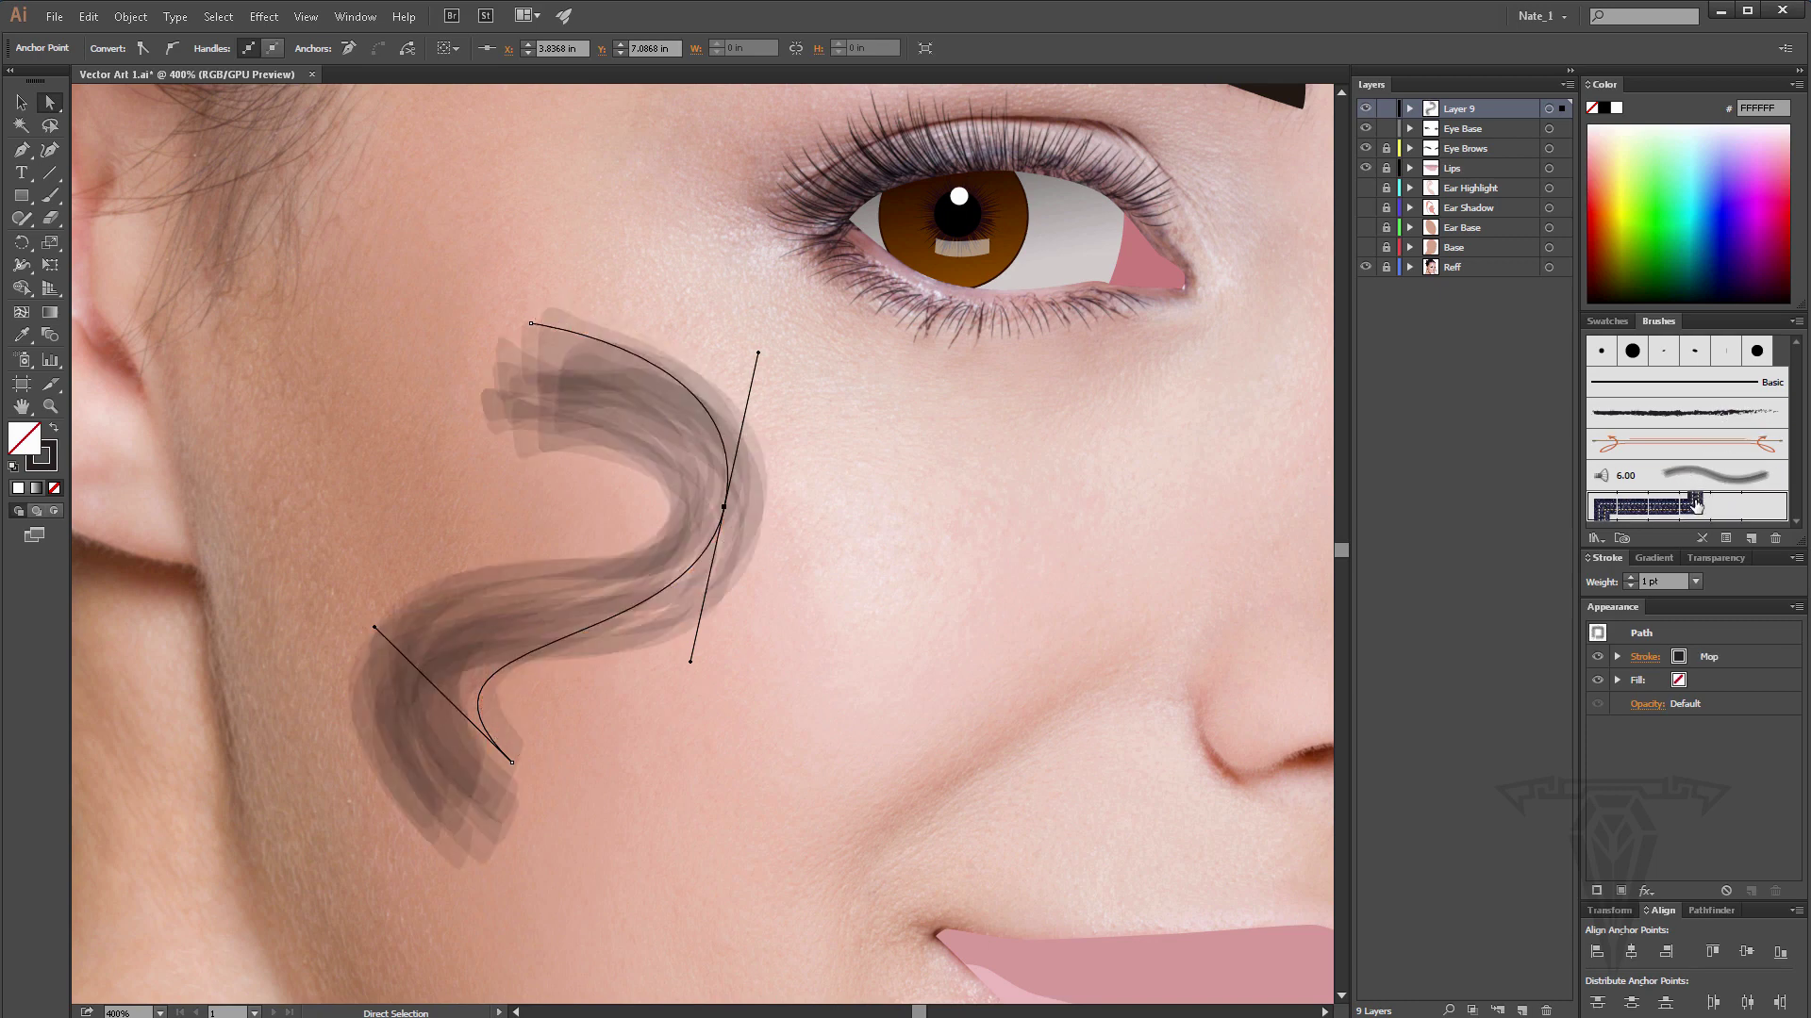
click(1695, 505)
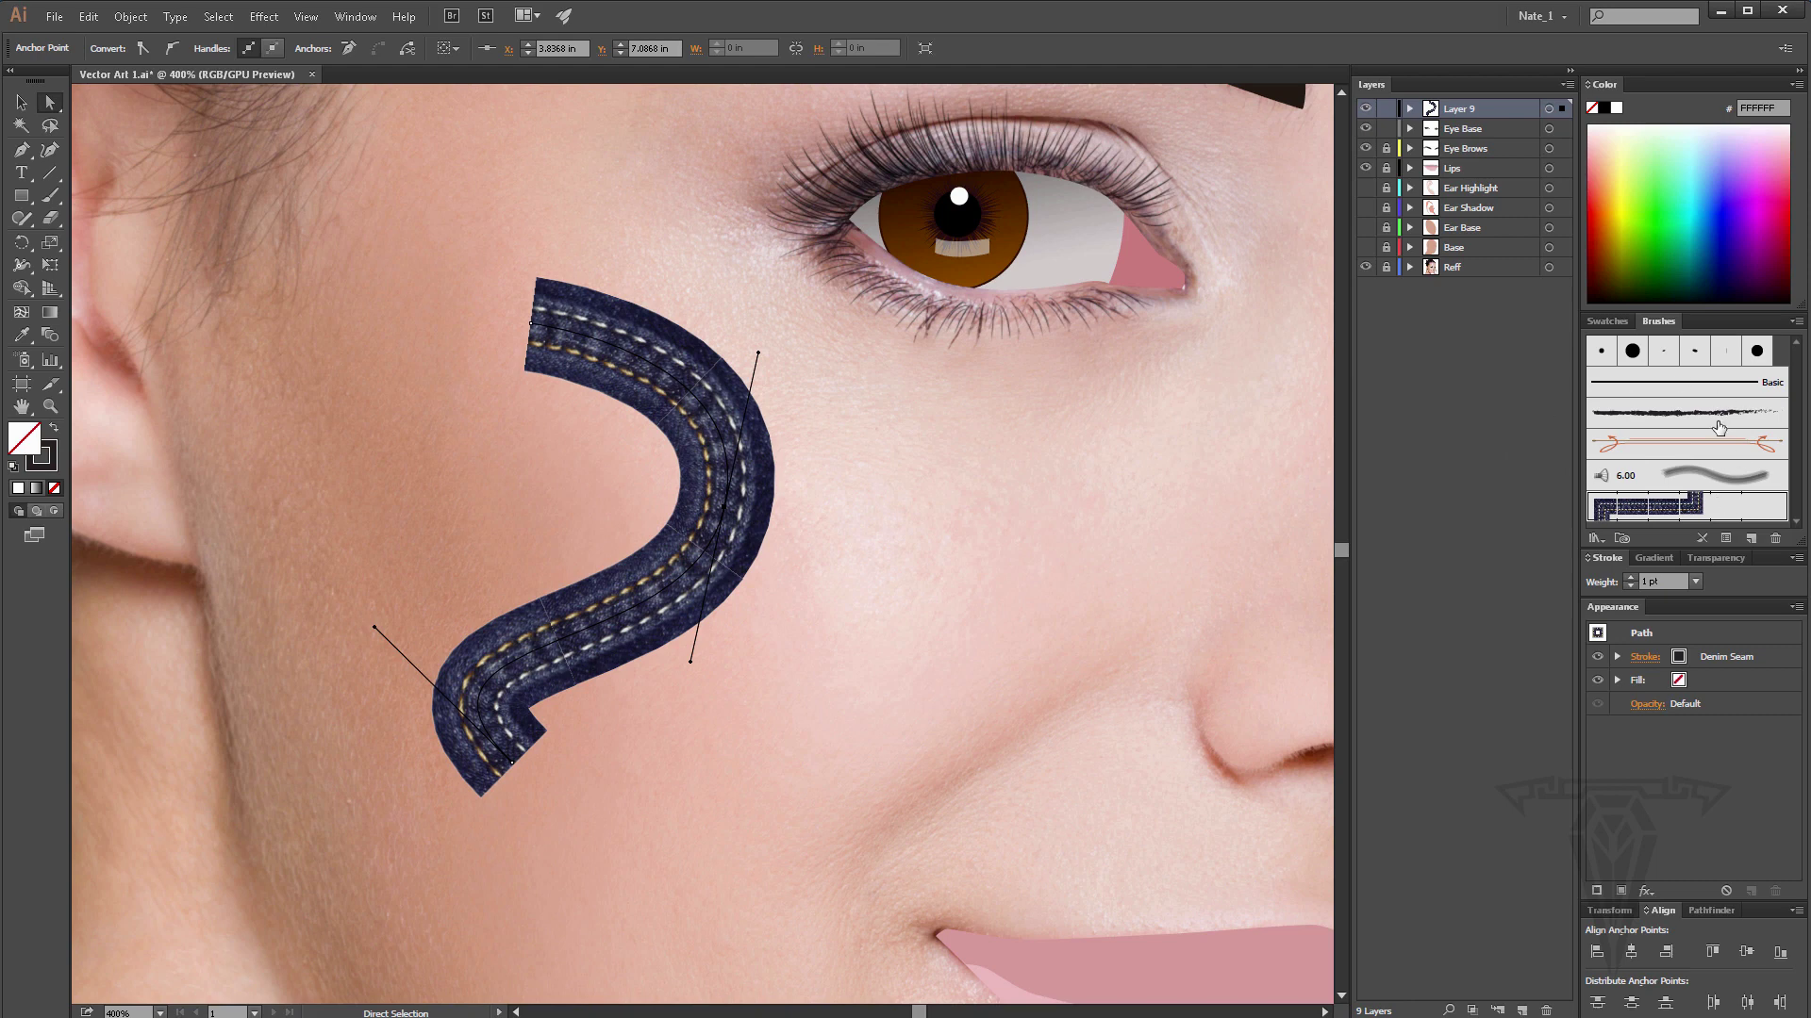
click(1794, 322)
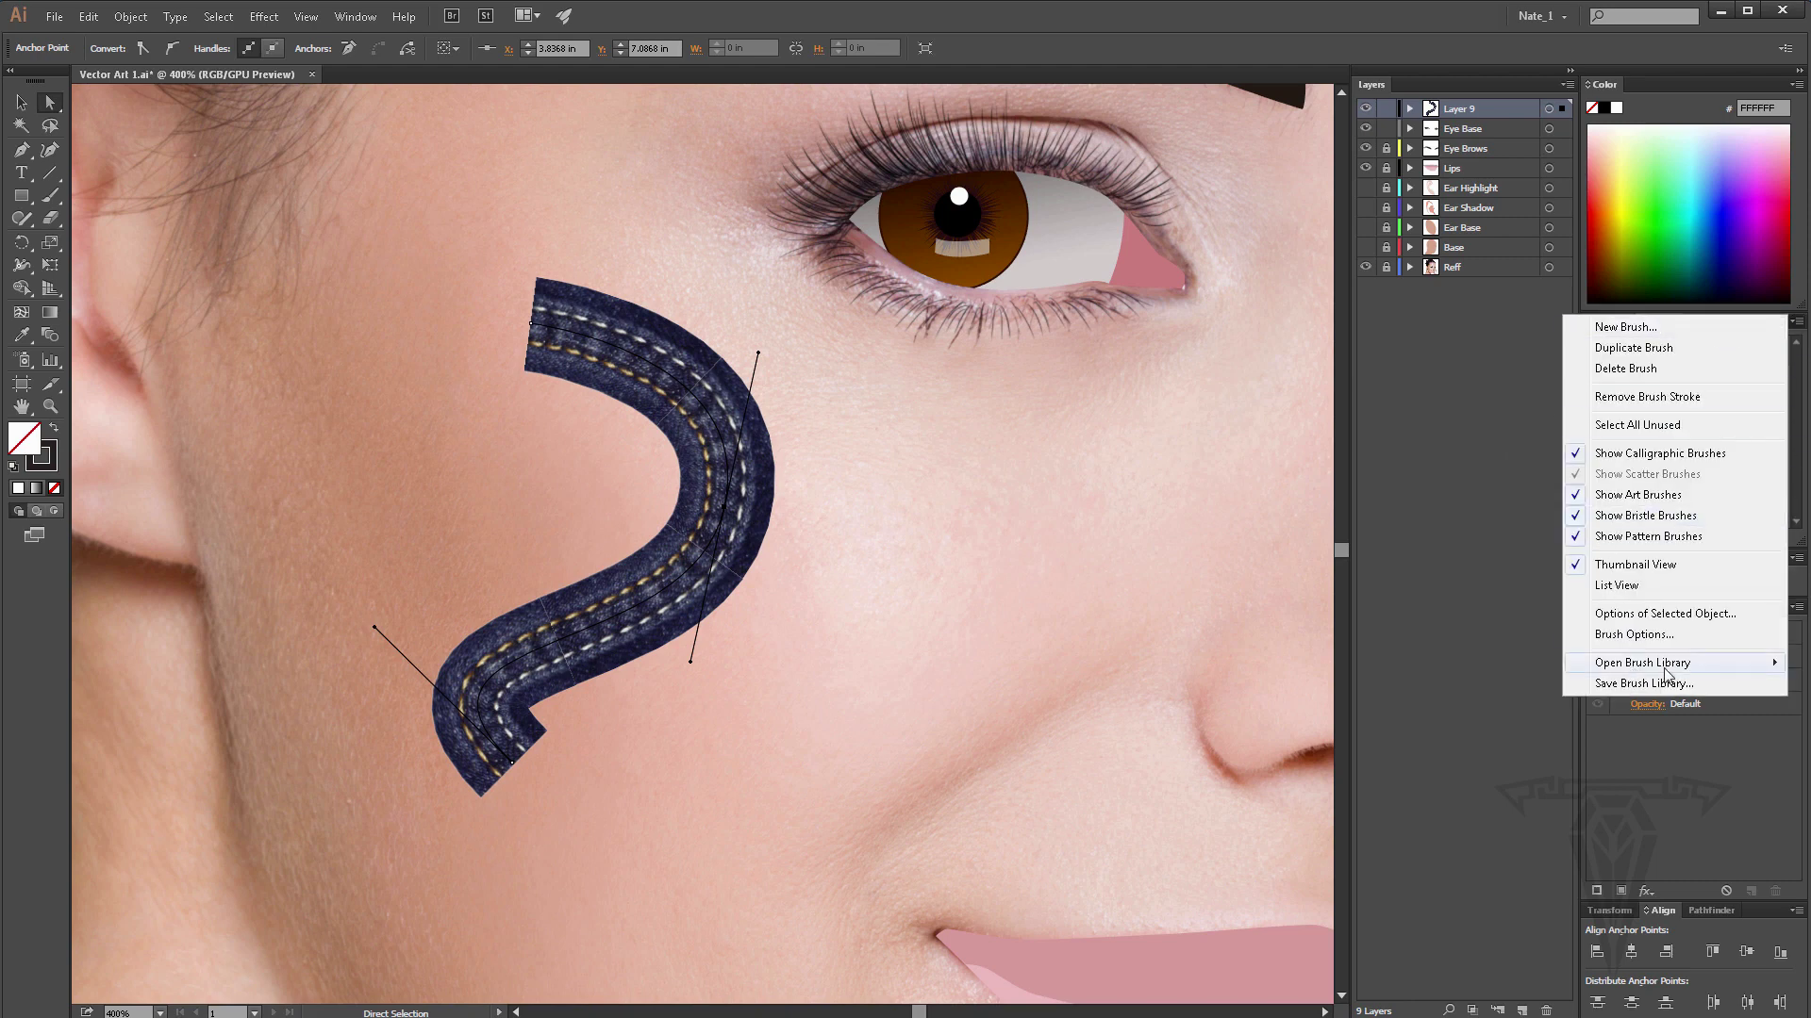
mouse_move(1666, 672)
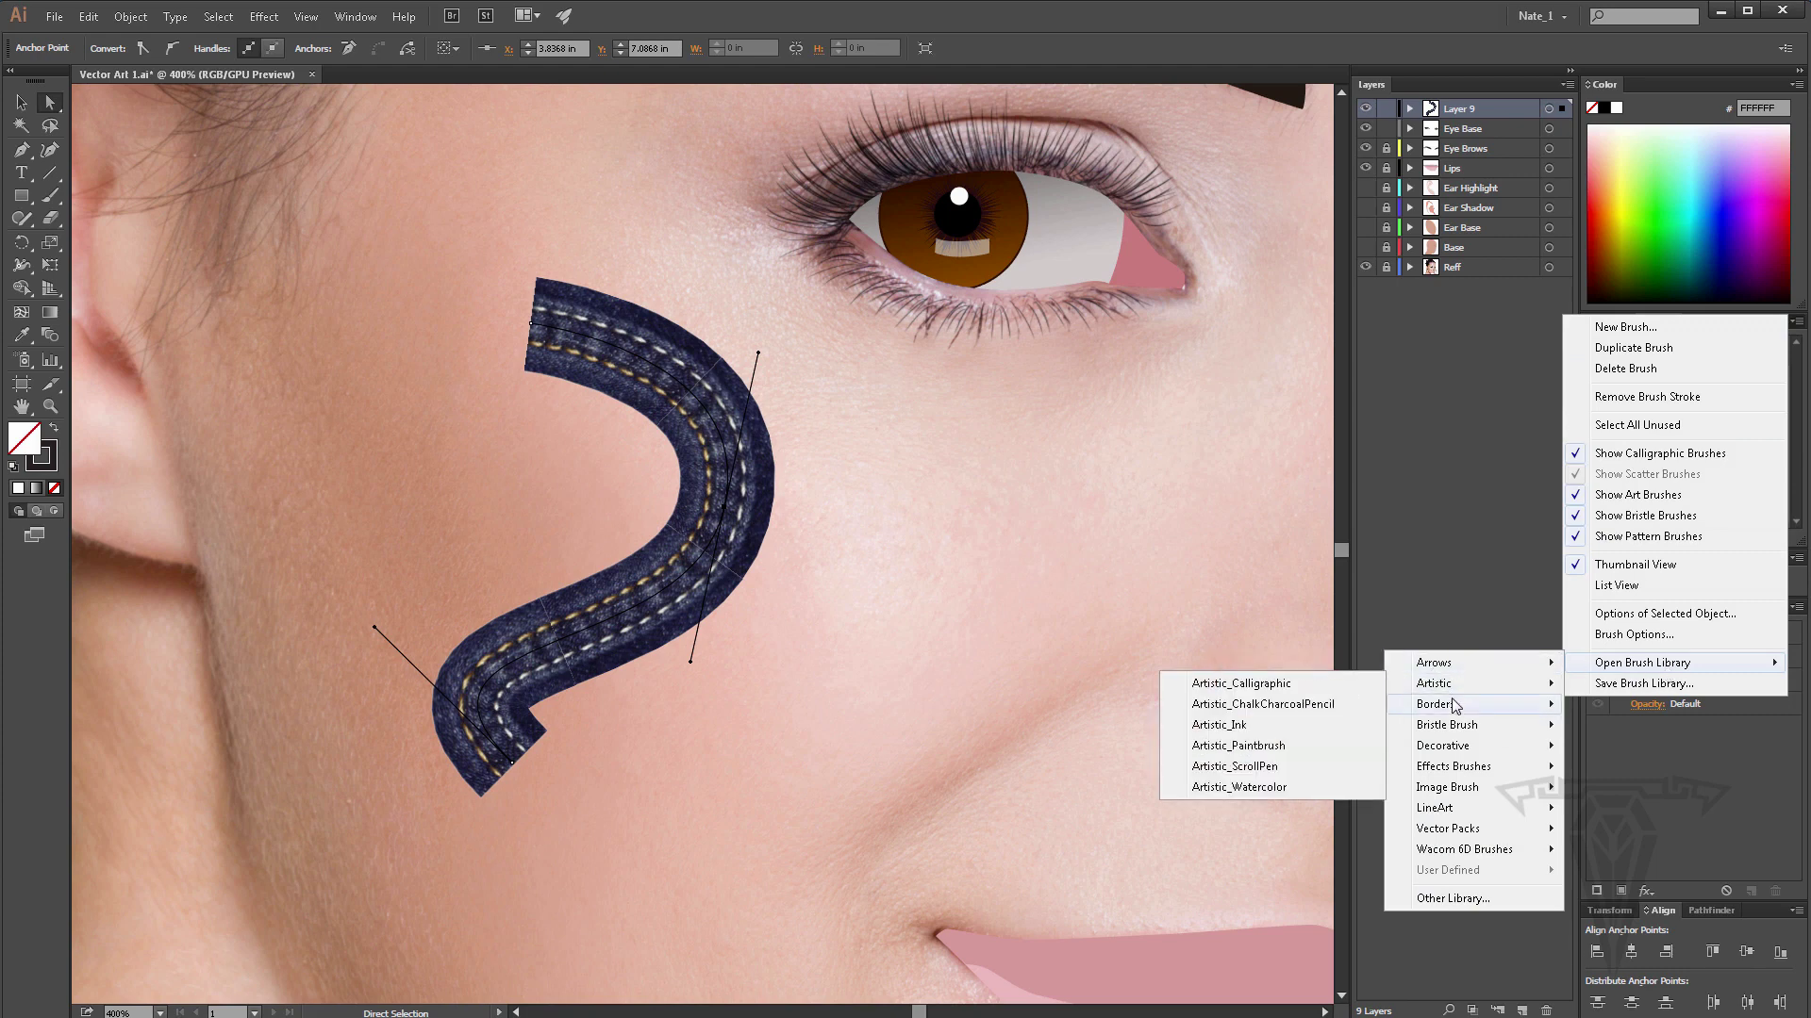
mouse_move(1451, 747)
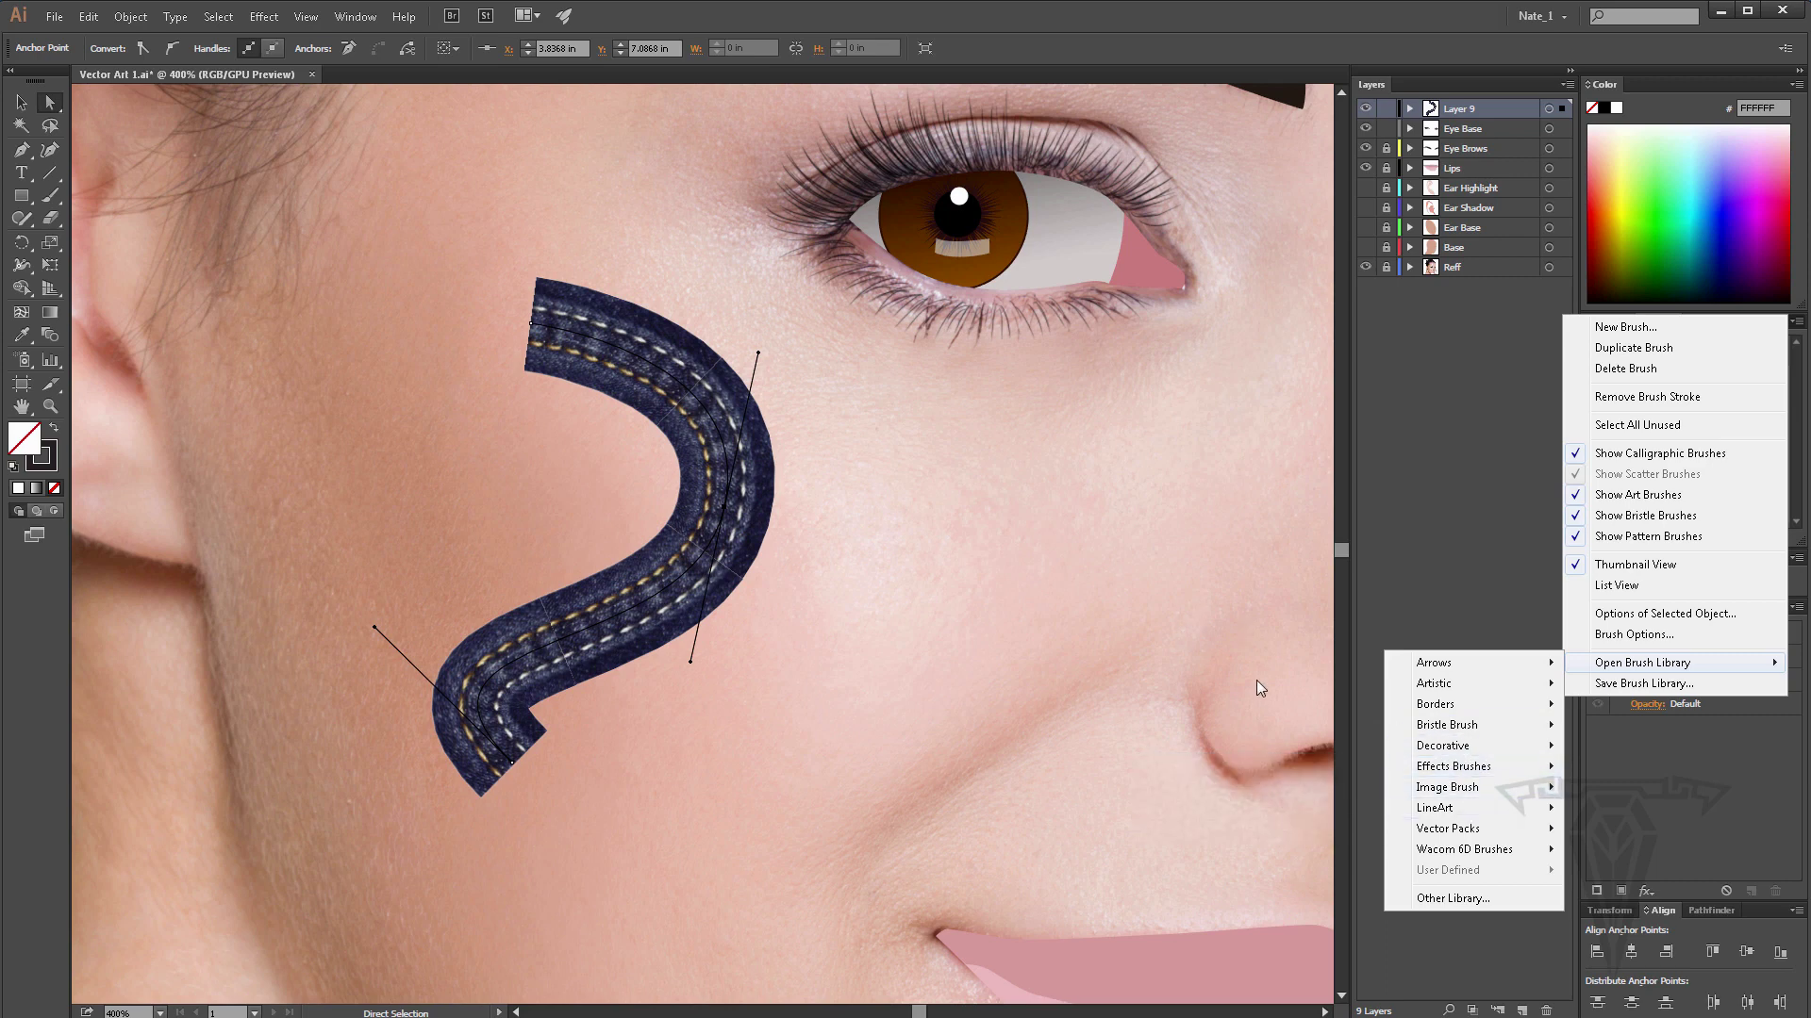
Select the whole denim-brushed path on the cheek and delete it.
click(22, 103)
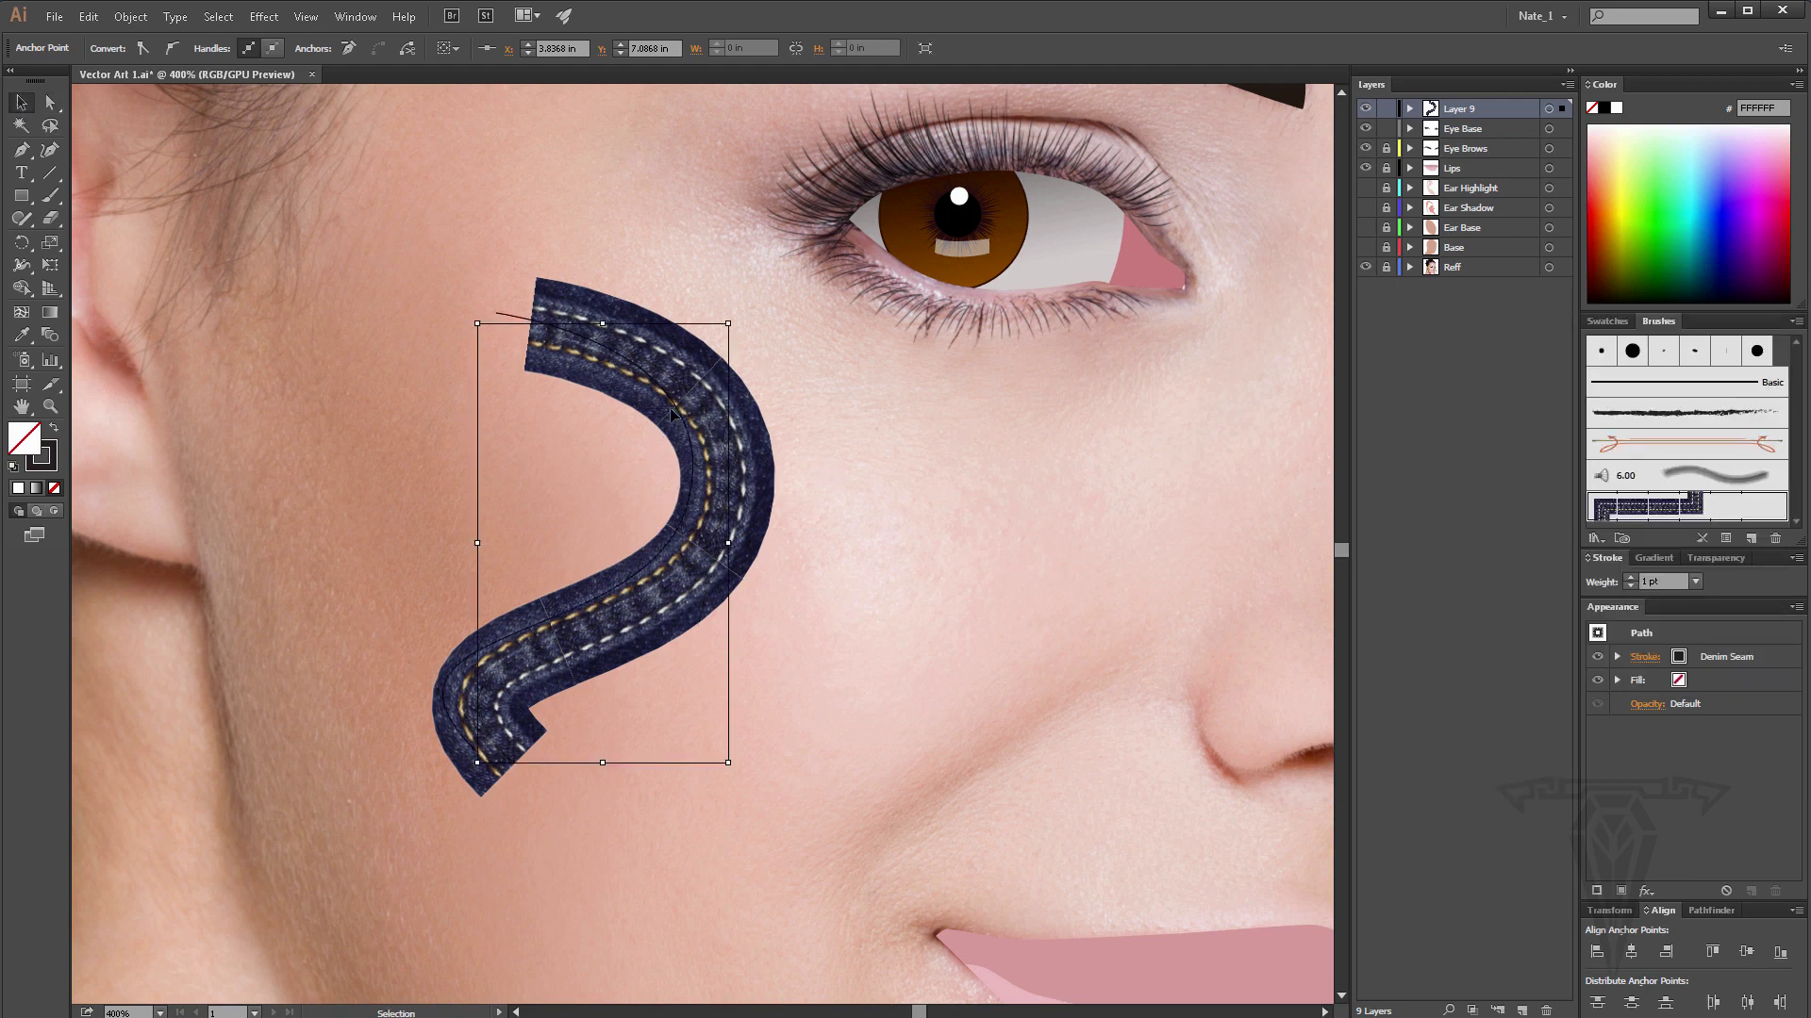
drag(707, 426, 679, 412)
key(Delete)
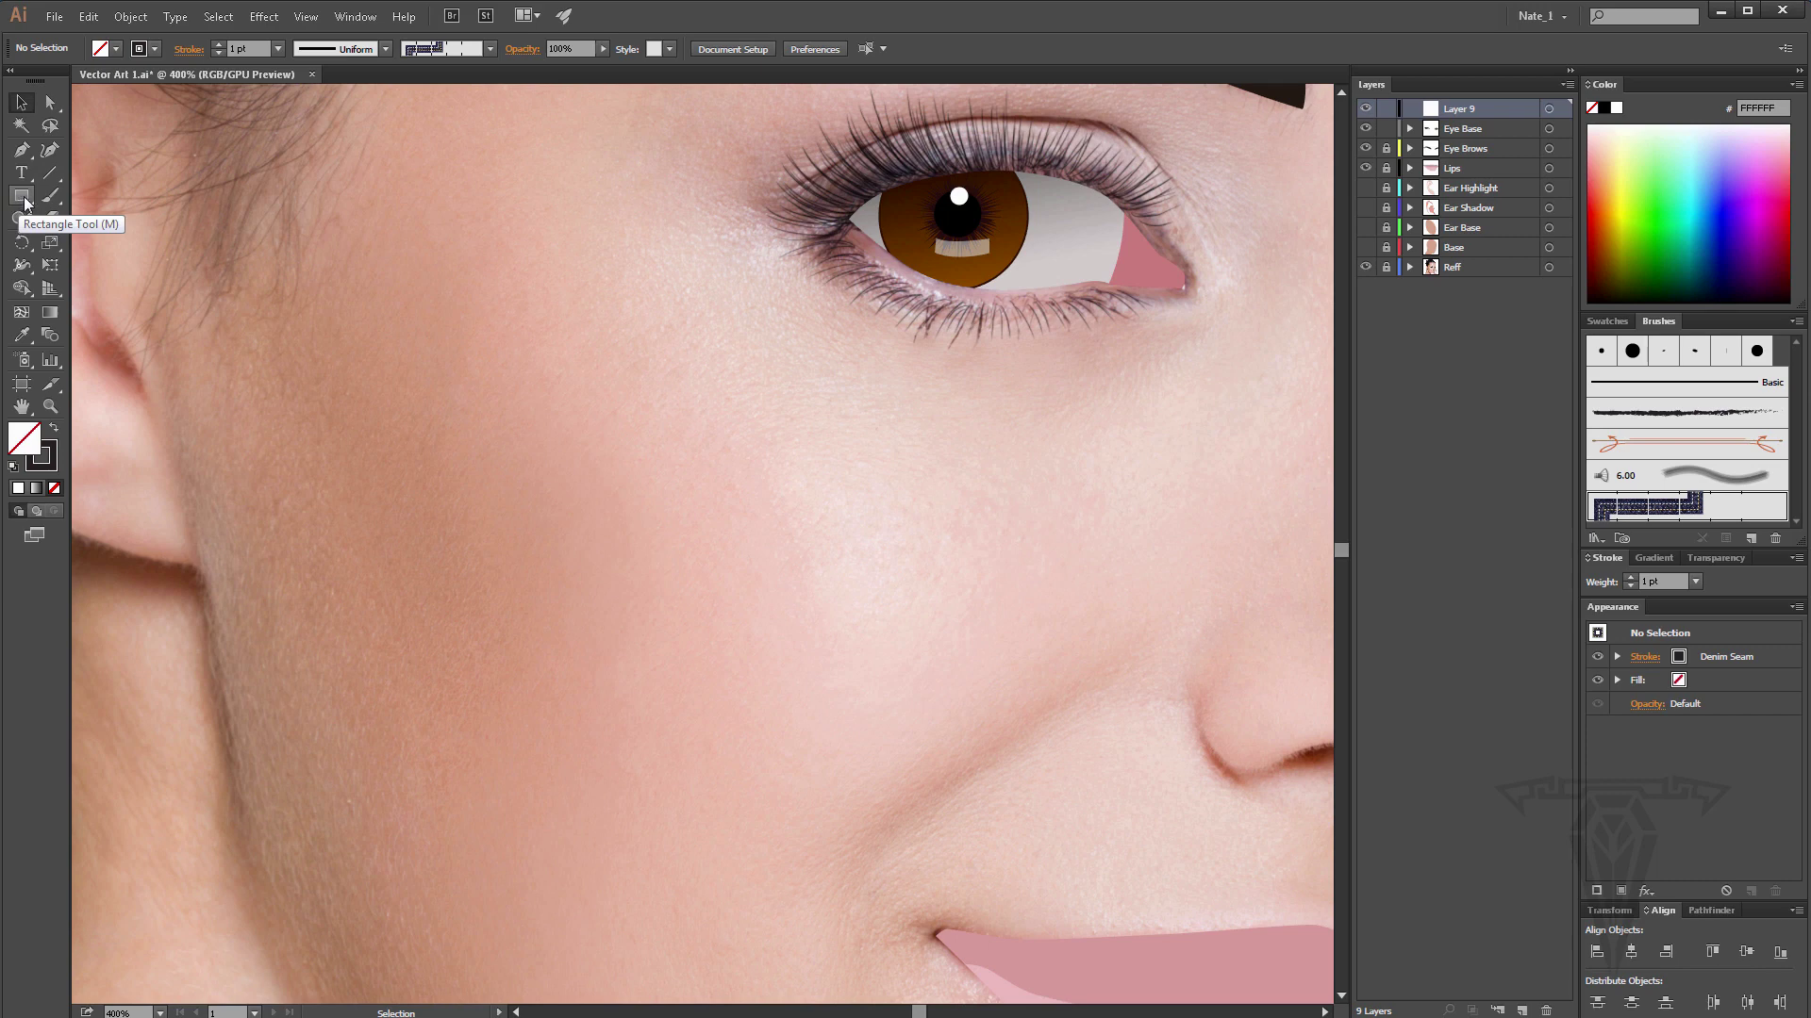
Create a 3-sided polygon with a radius of 0.6944 in on the cheek using the Polygon tool.
drag(25, 201, 126, 269)
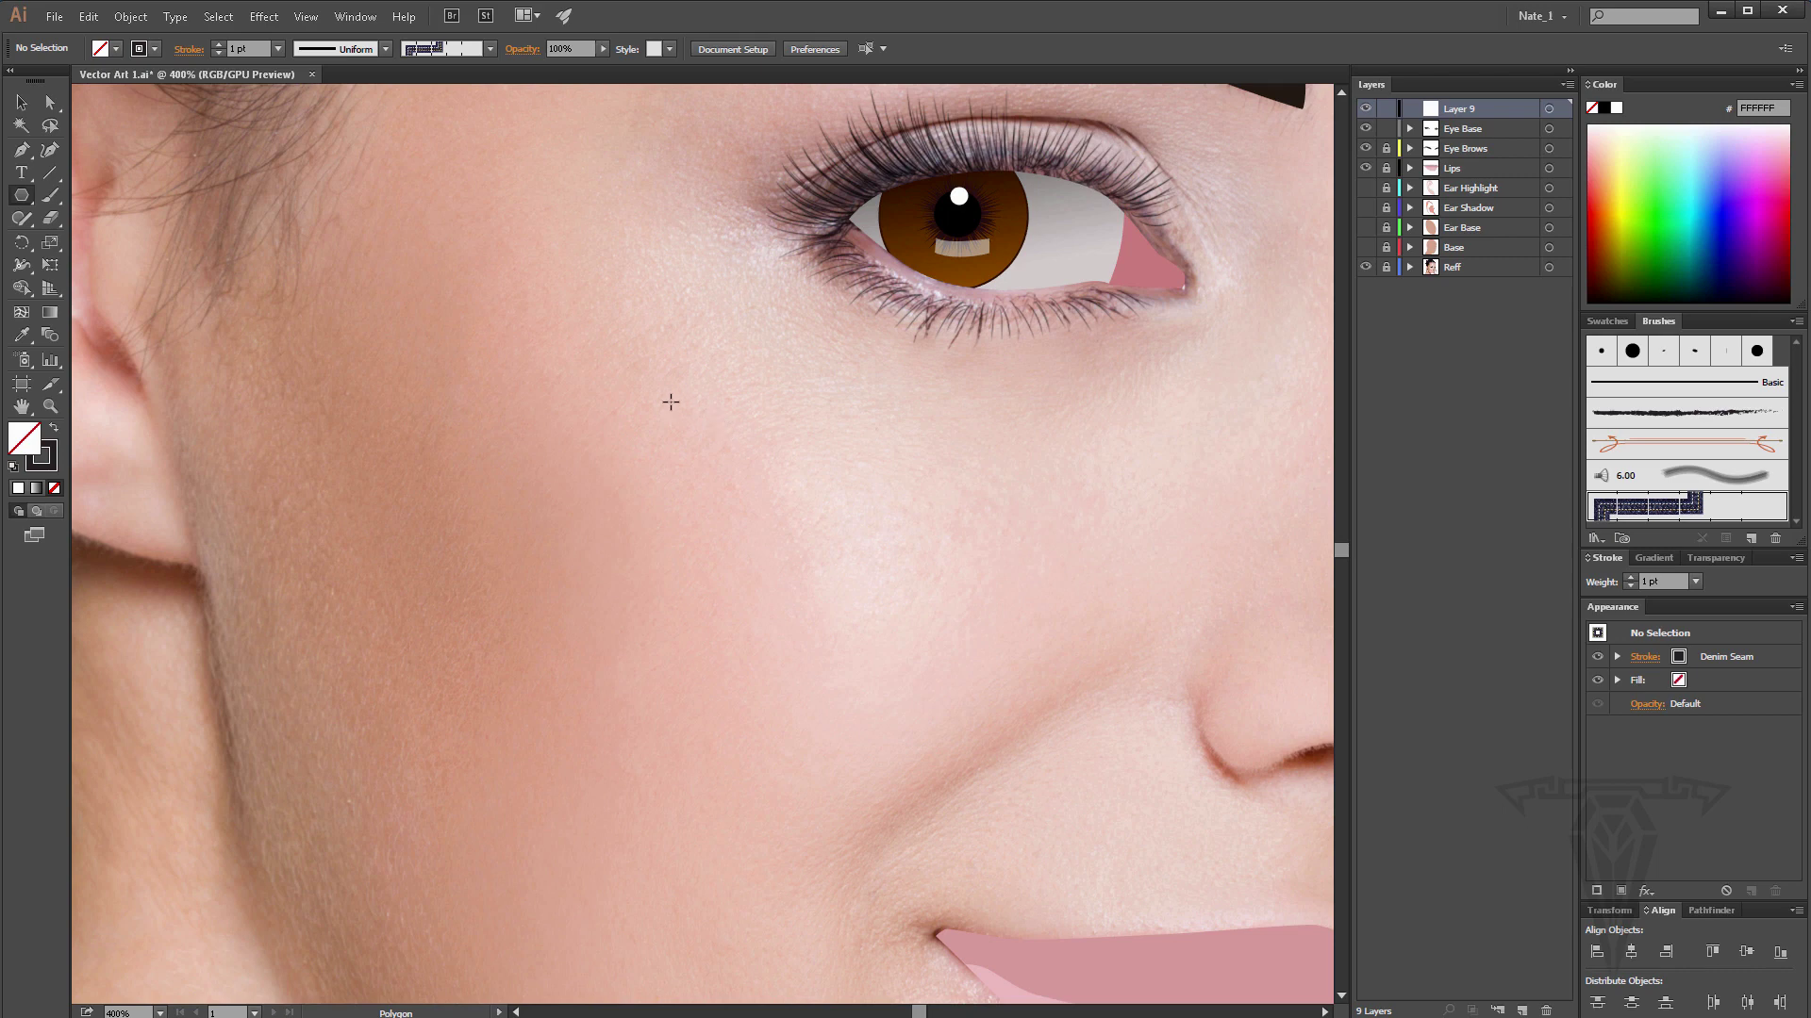
click(707, 450)
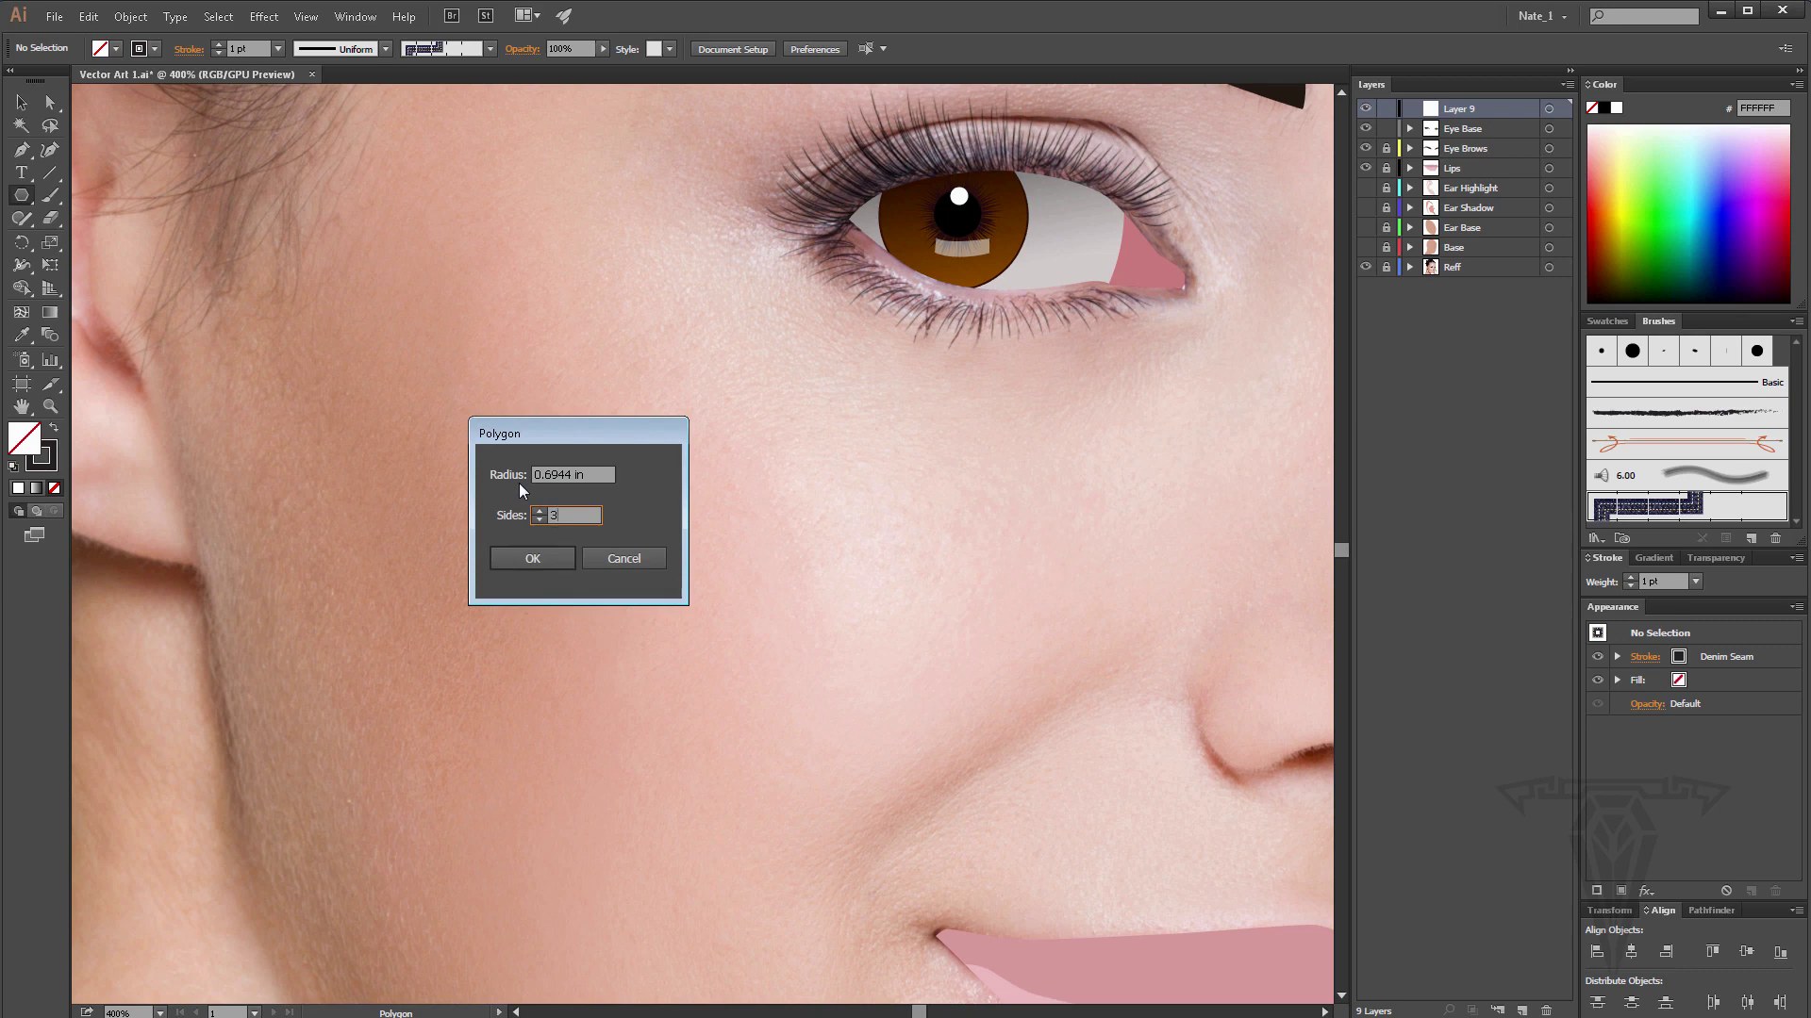
text(3)
click(553, 559)
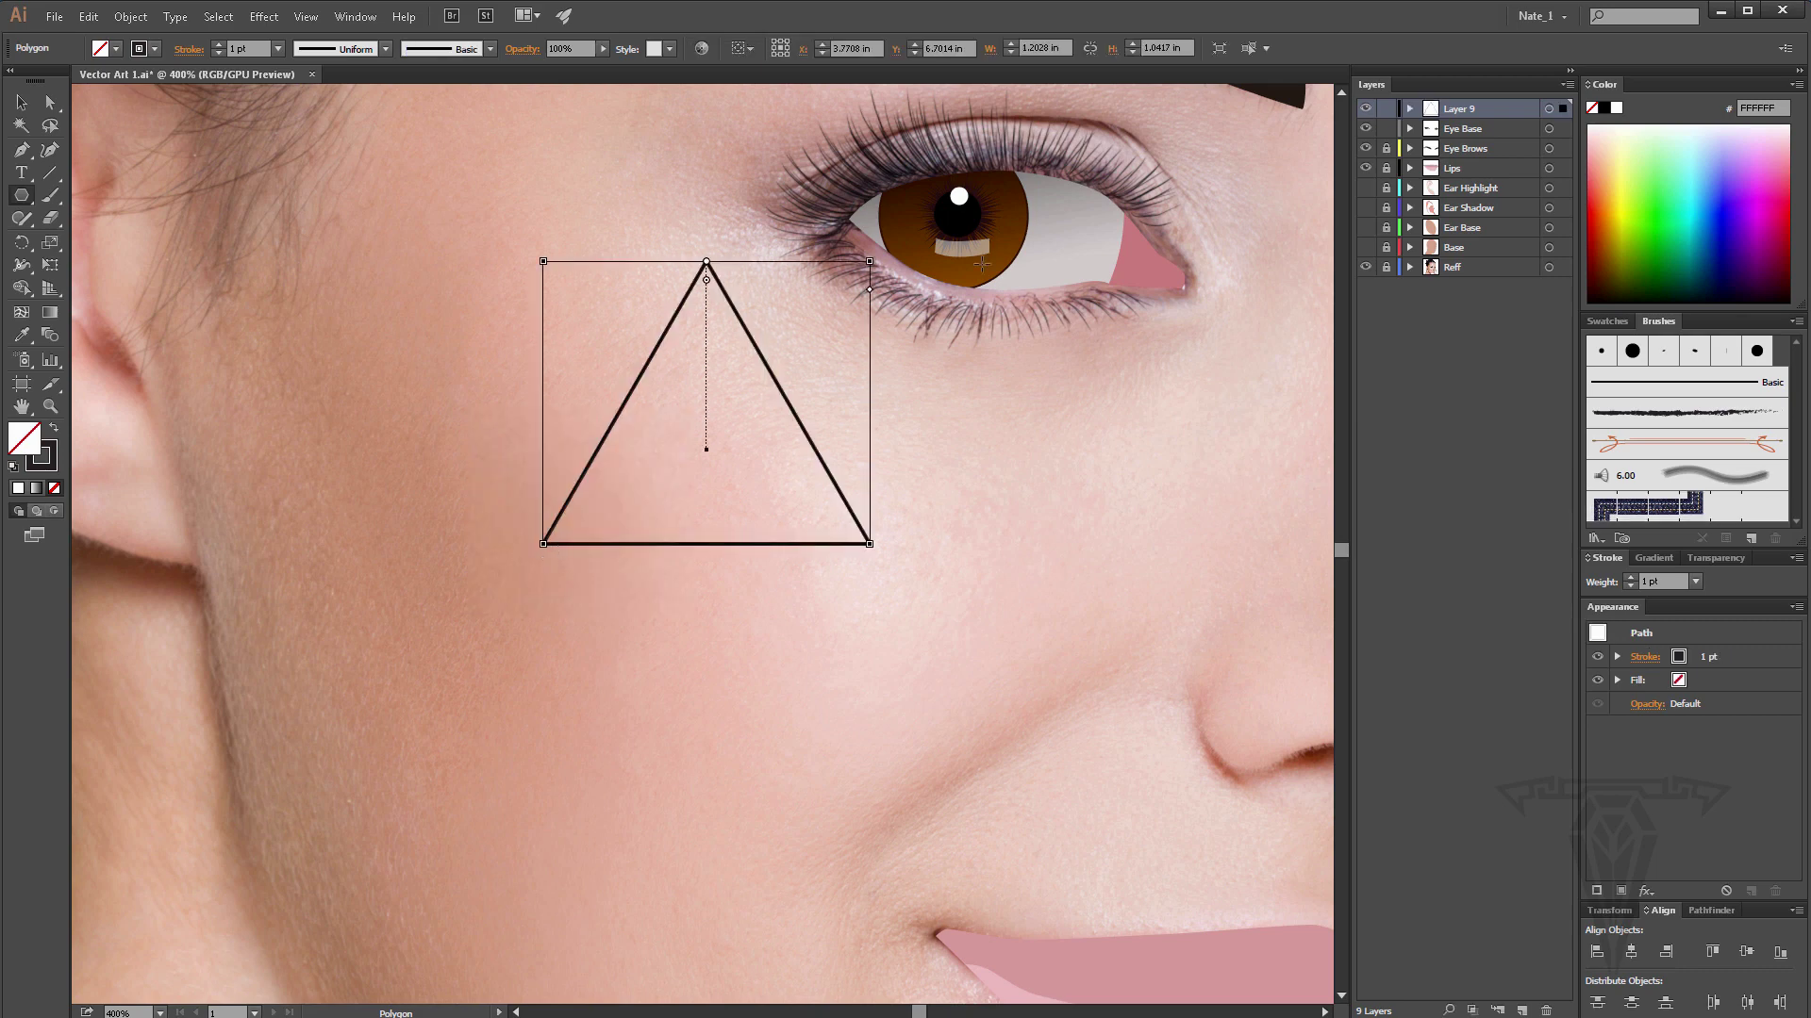
Rotate the triangle 90° to point toward the nose and flatten it into a sliver about 3.29 in long and 0.03 in high.
click(21, 102)
drag(875, 254, 857, 506)
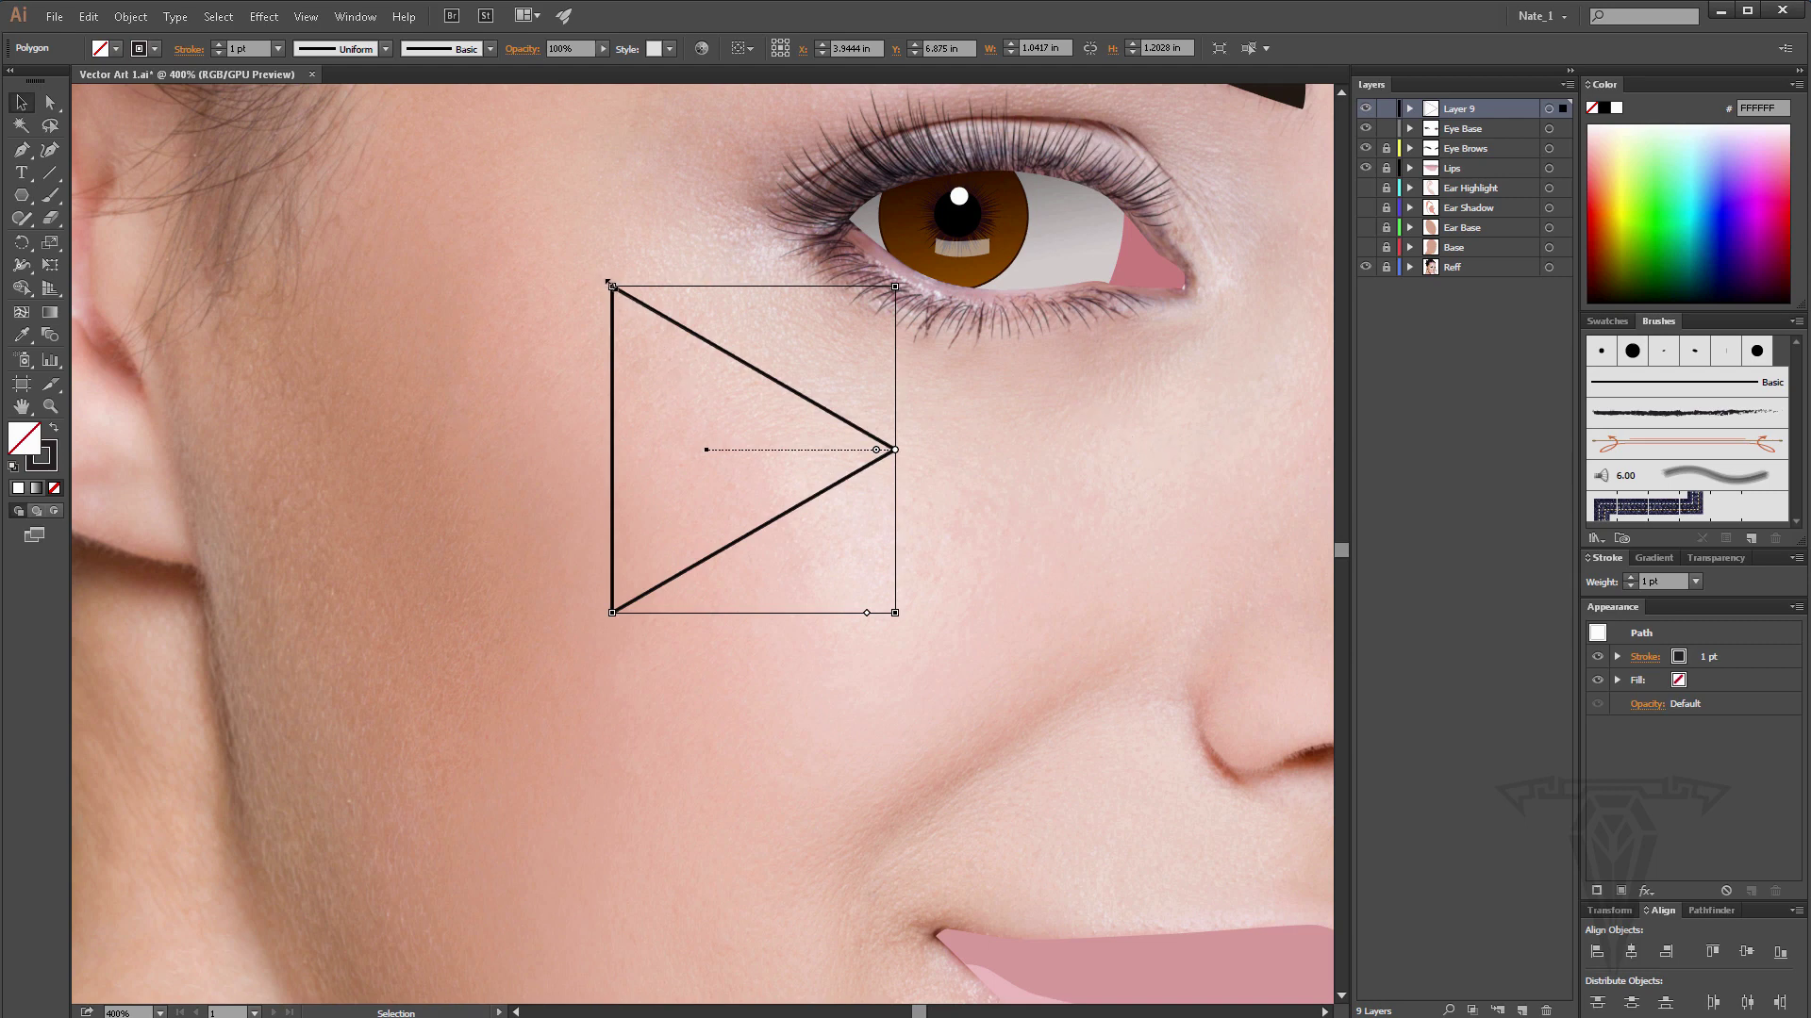
drag(615, 289, 309, 449)
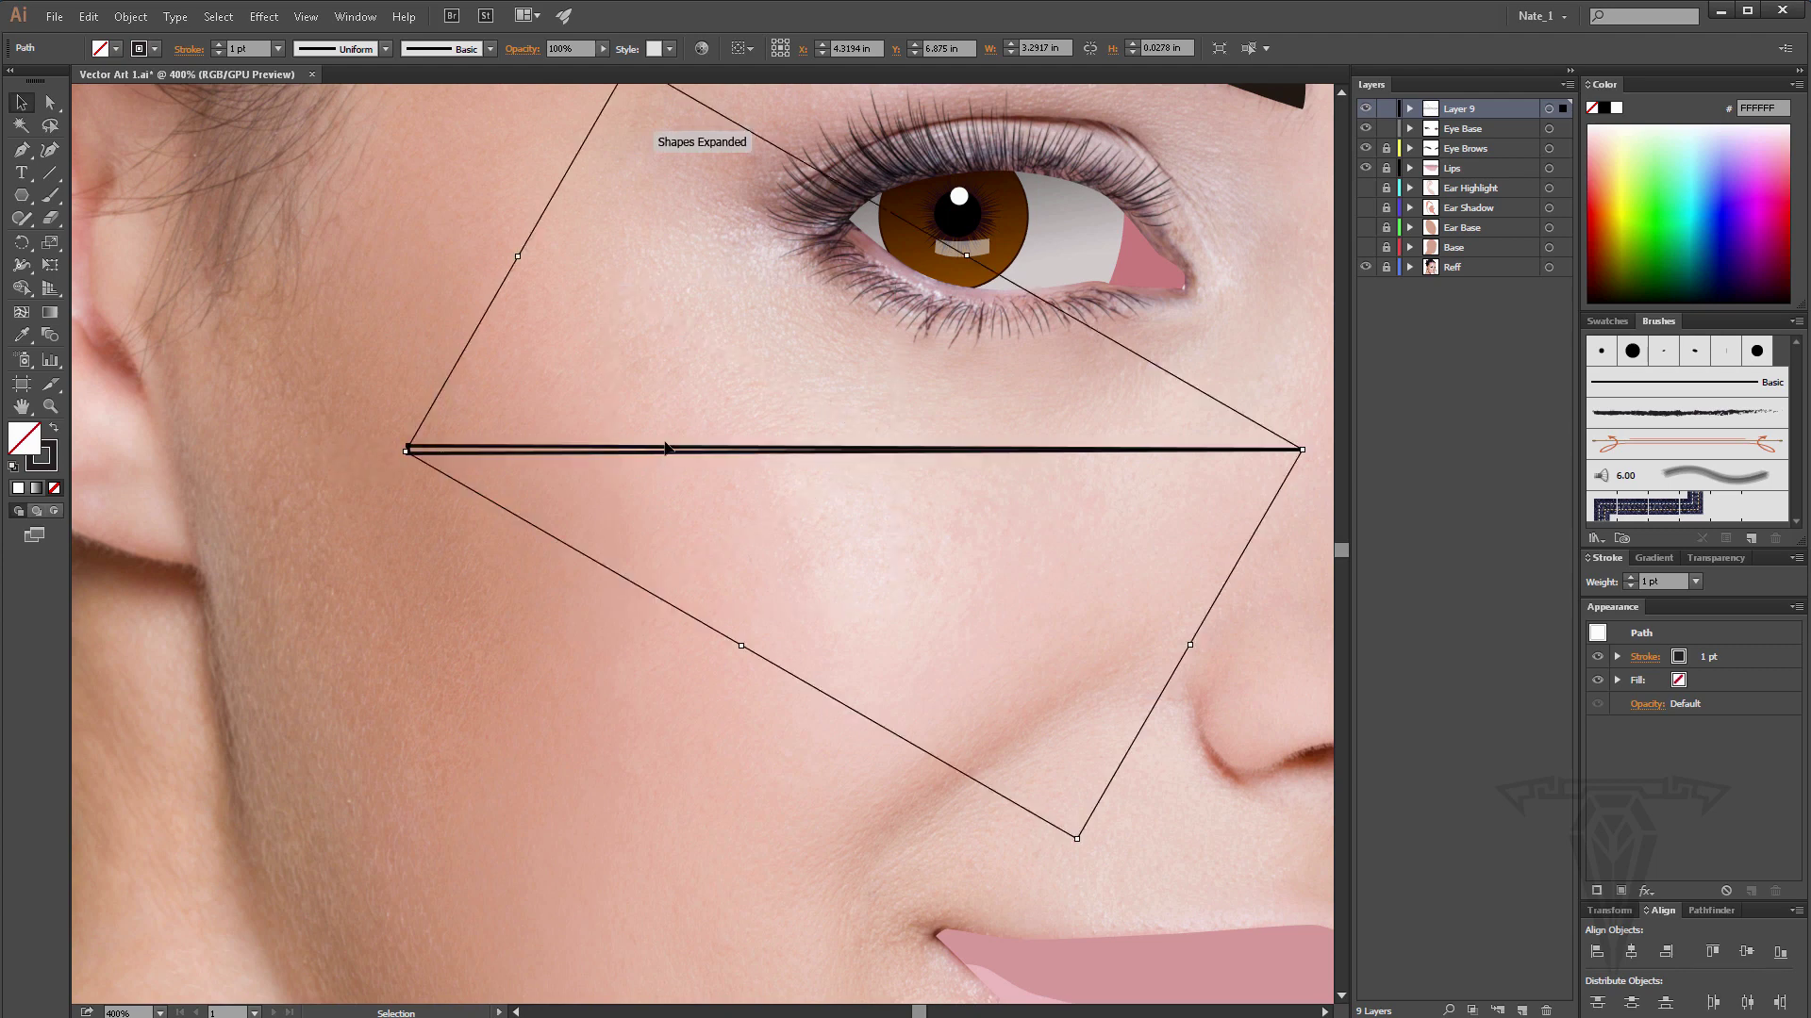
Swap the sliver's stroke and fill, and set the fill color to 000000.
click(53, 429)
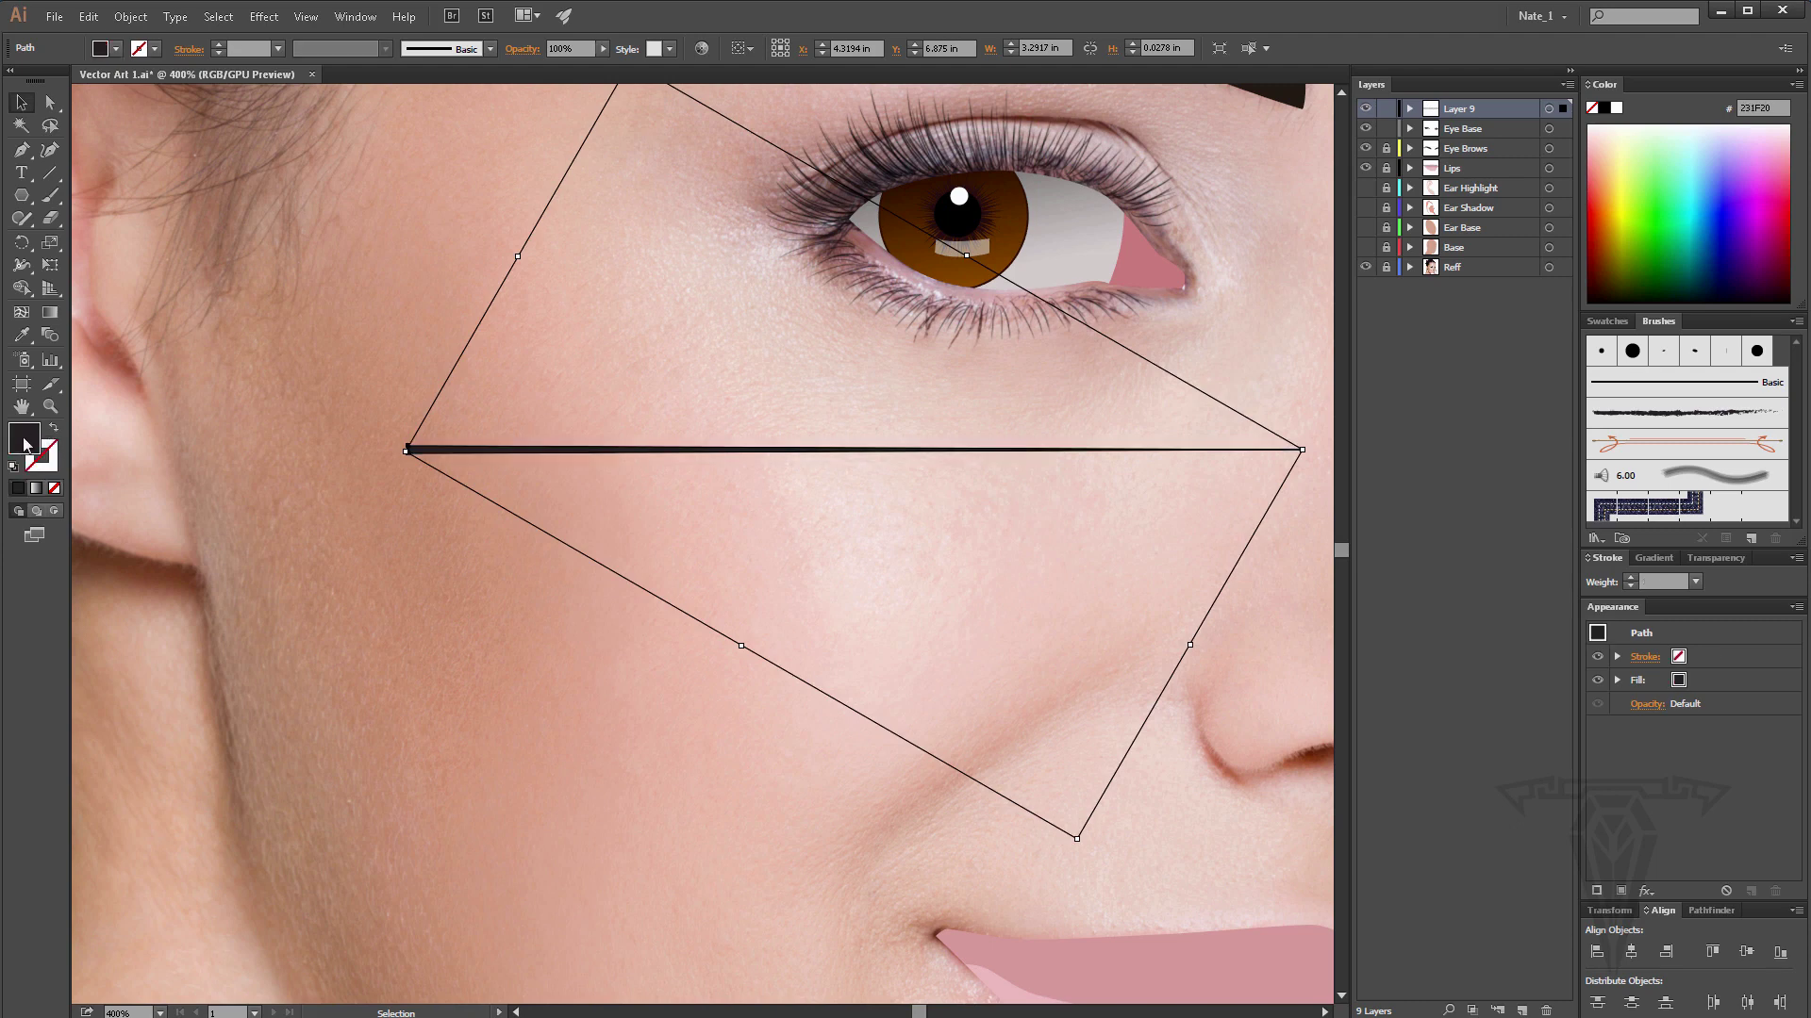
double_click(25, 444)
text(000000)
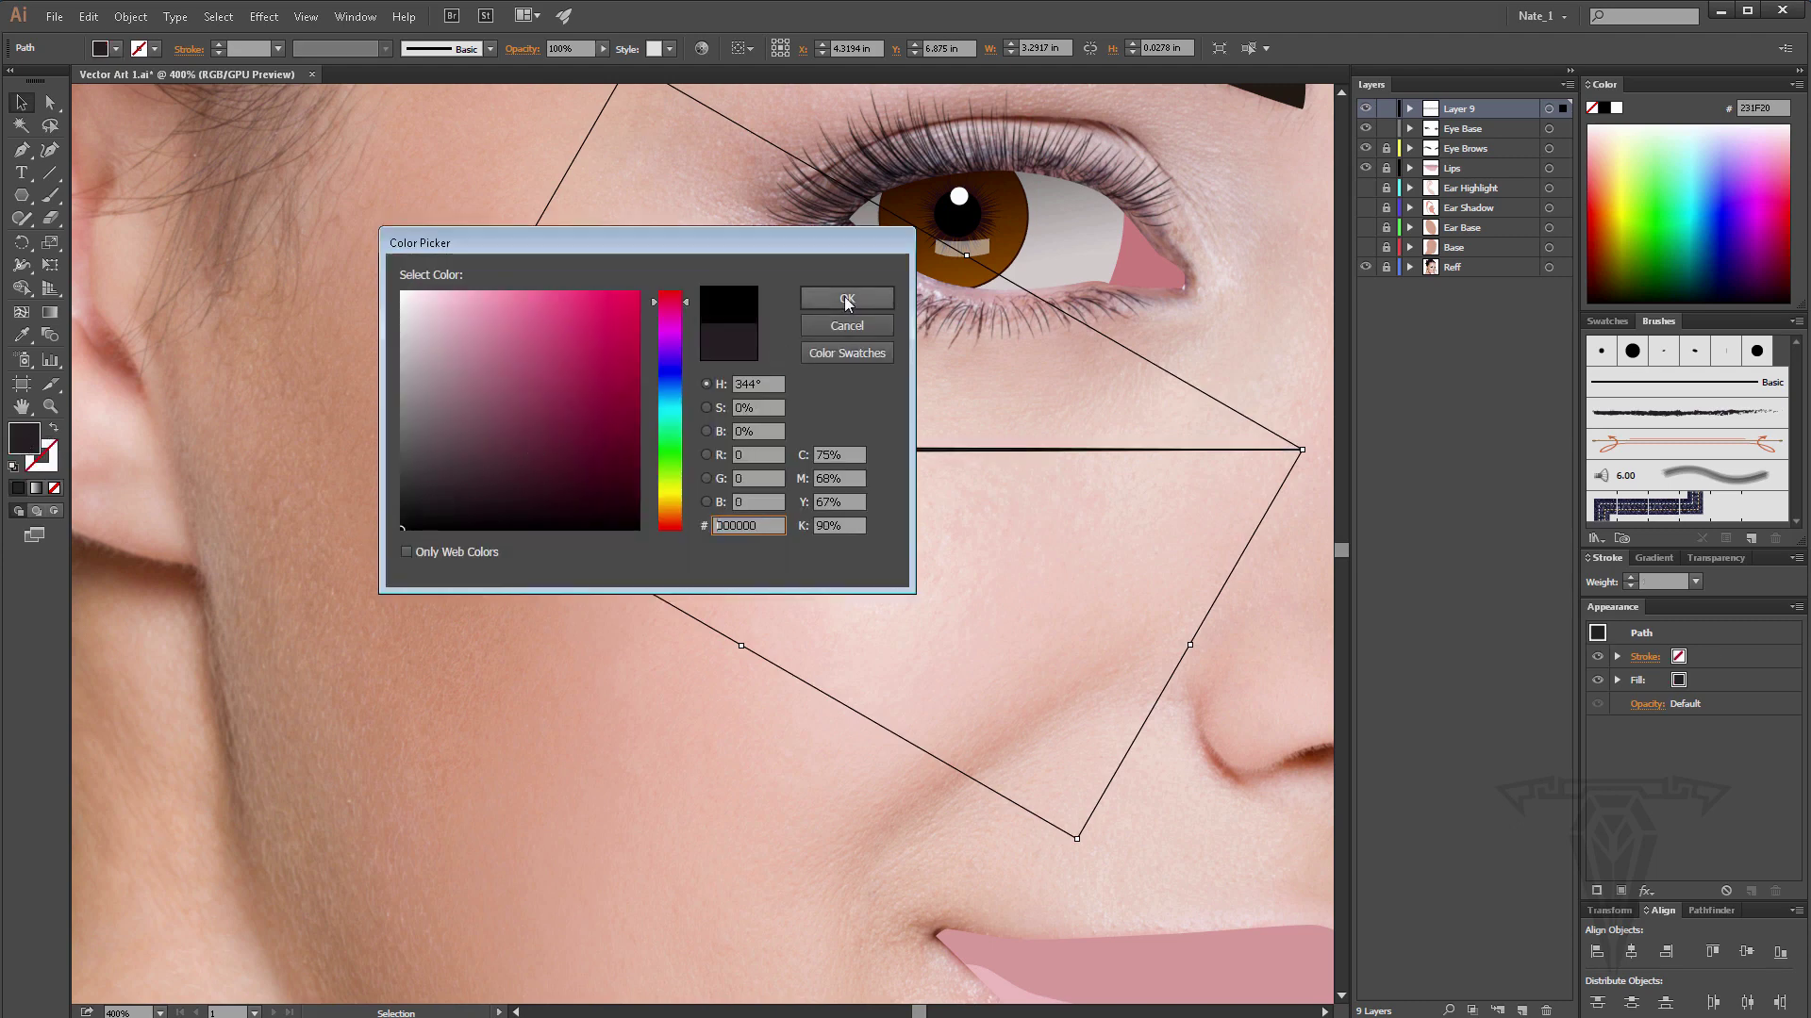
click(847, 300)
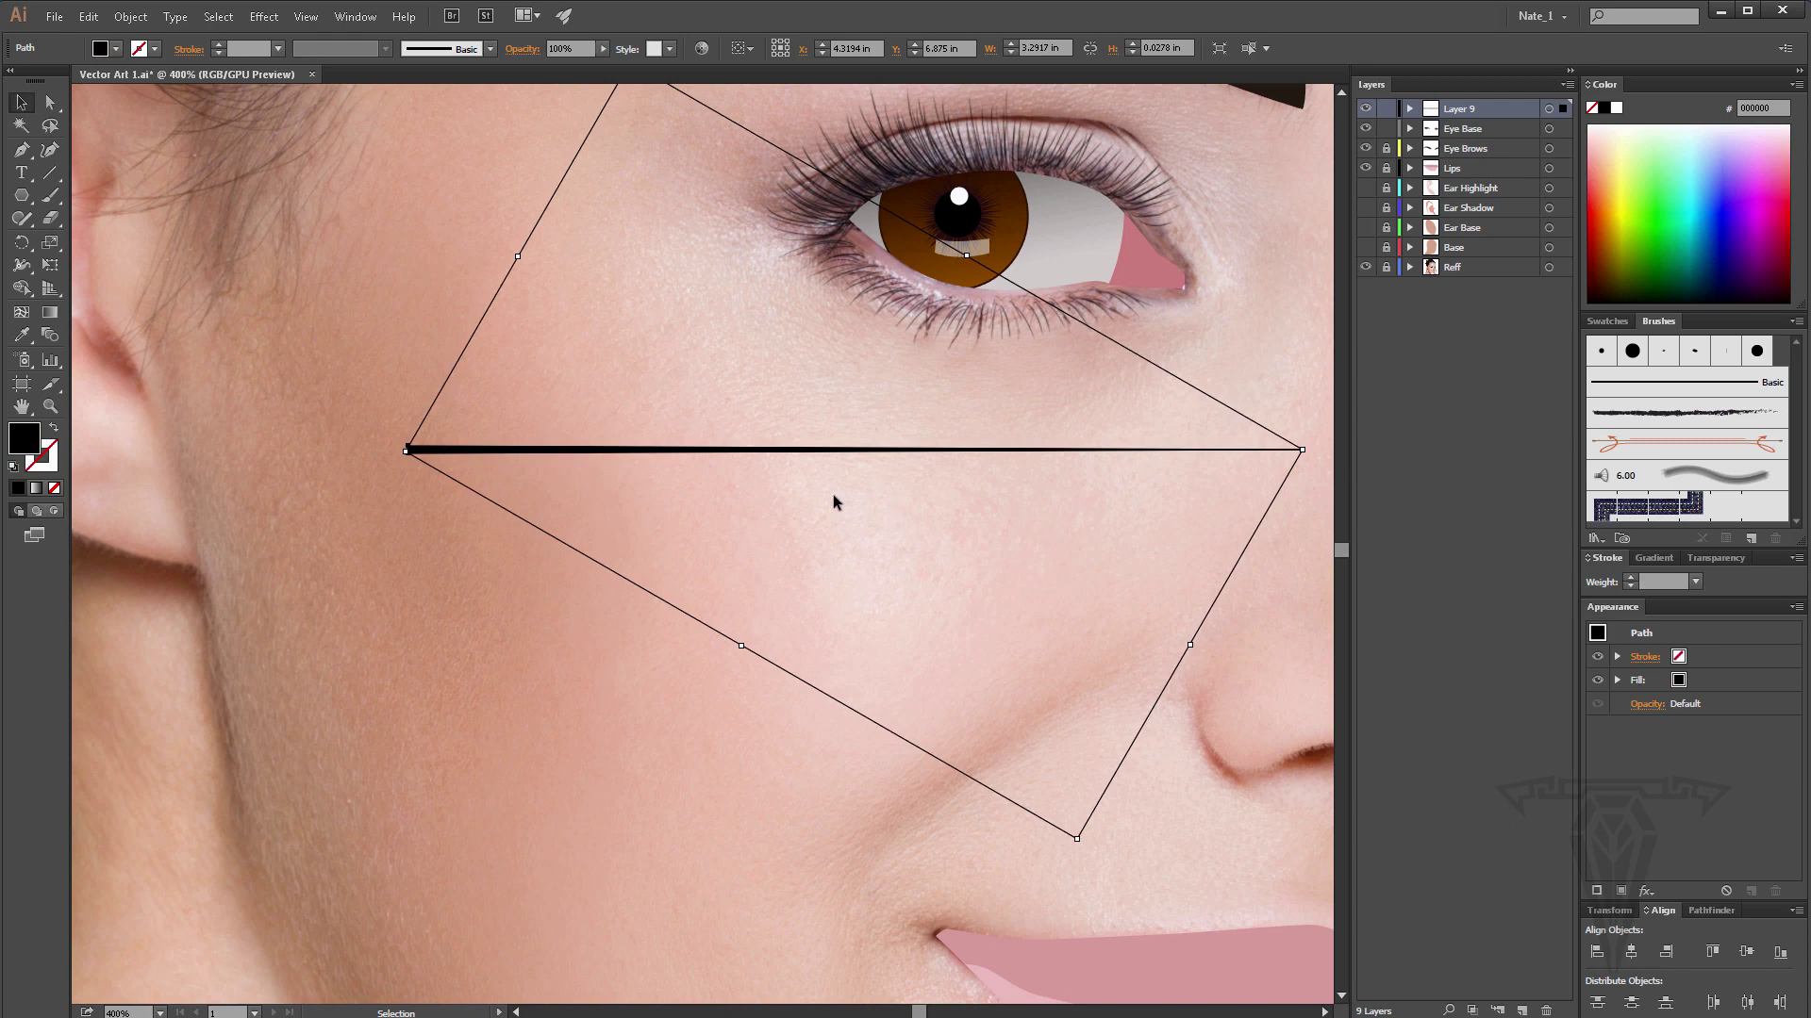
Select the two anchors at the sliver's thick end and convert them to smooth points.
key(space)
drag(972, 466, 874, 503)
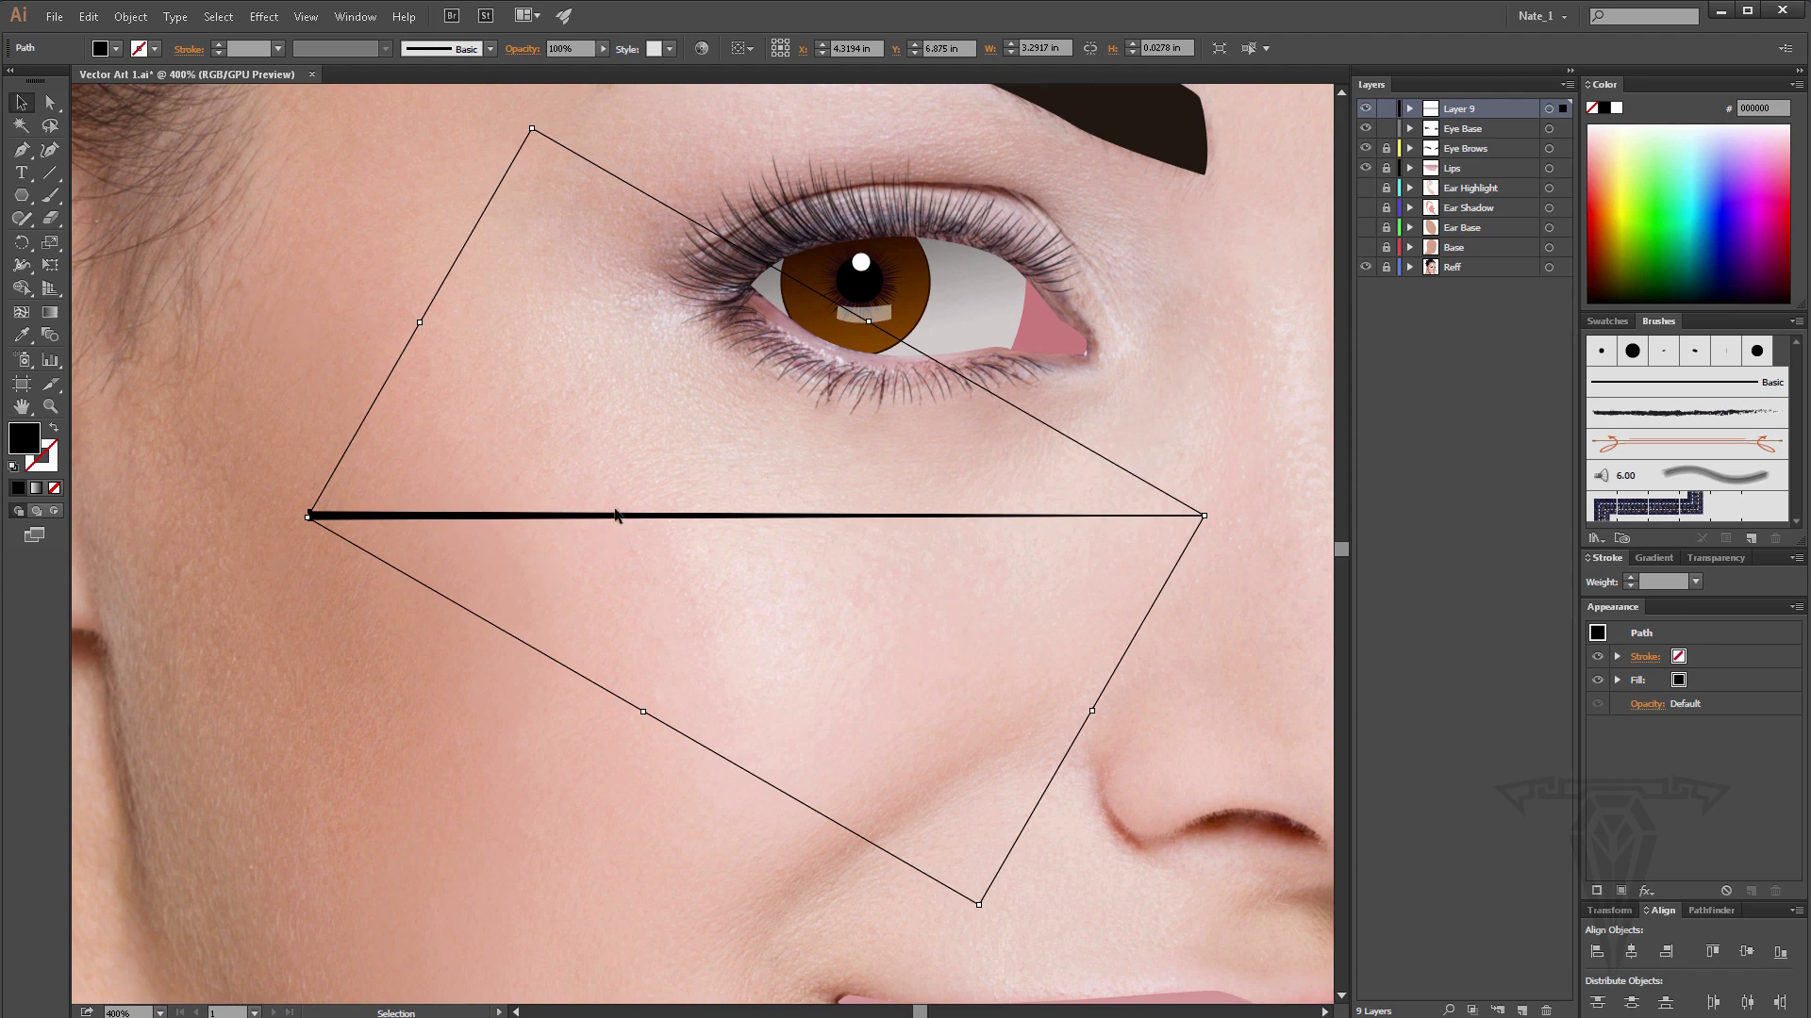
click(50, 101)
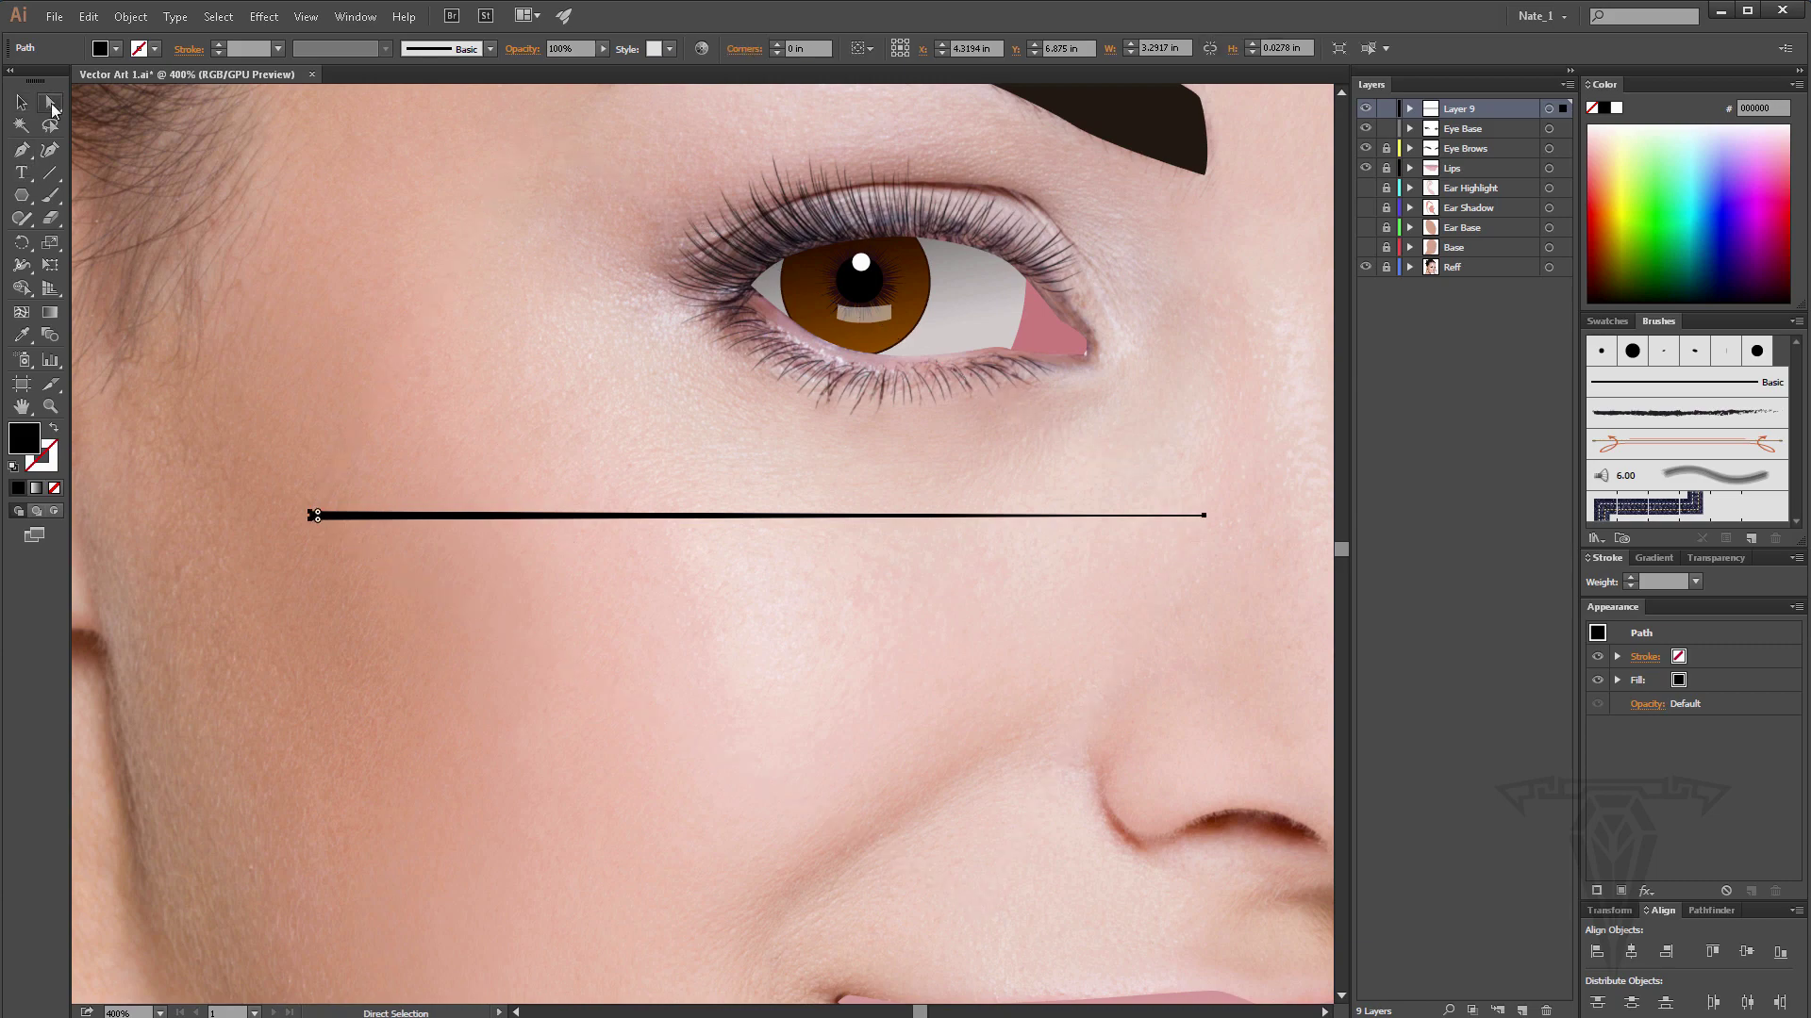
click(52, 406)
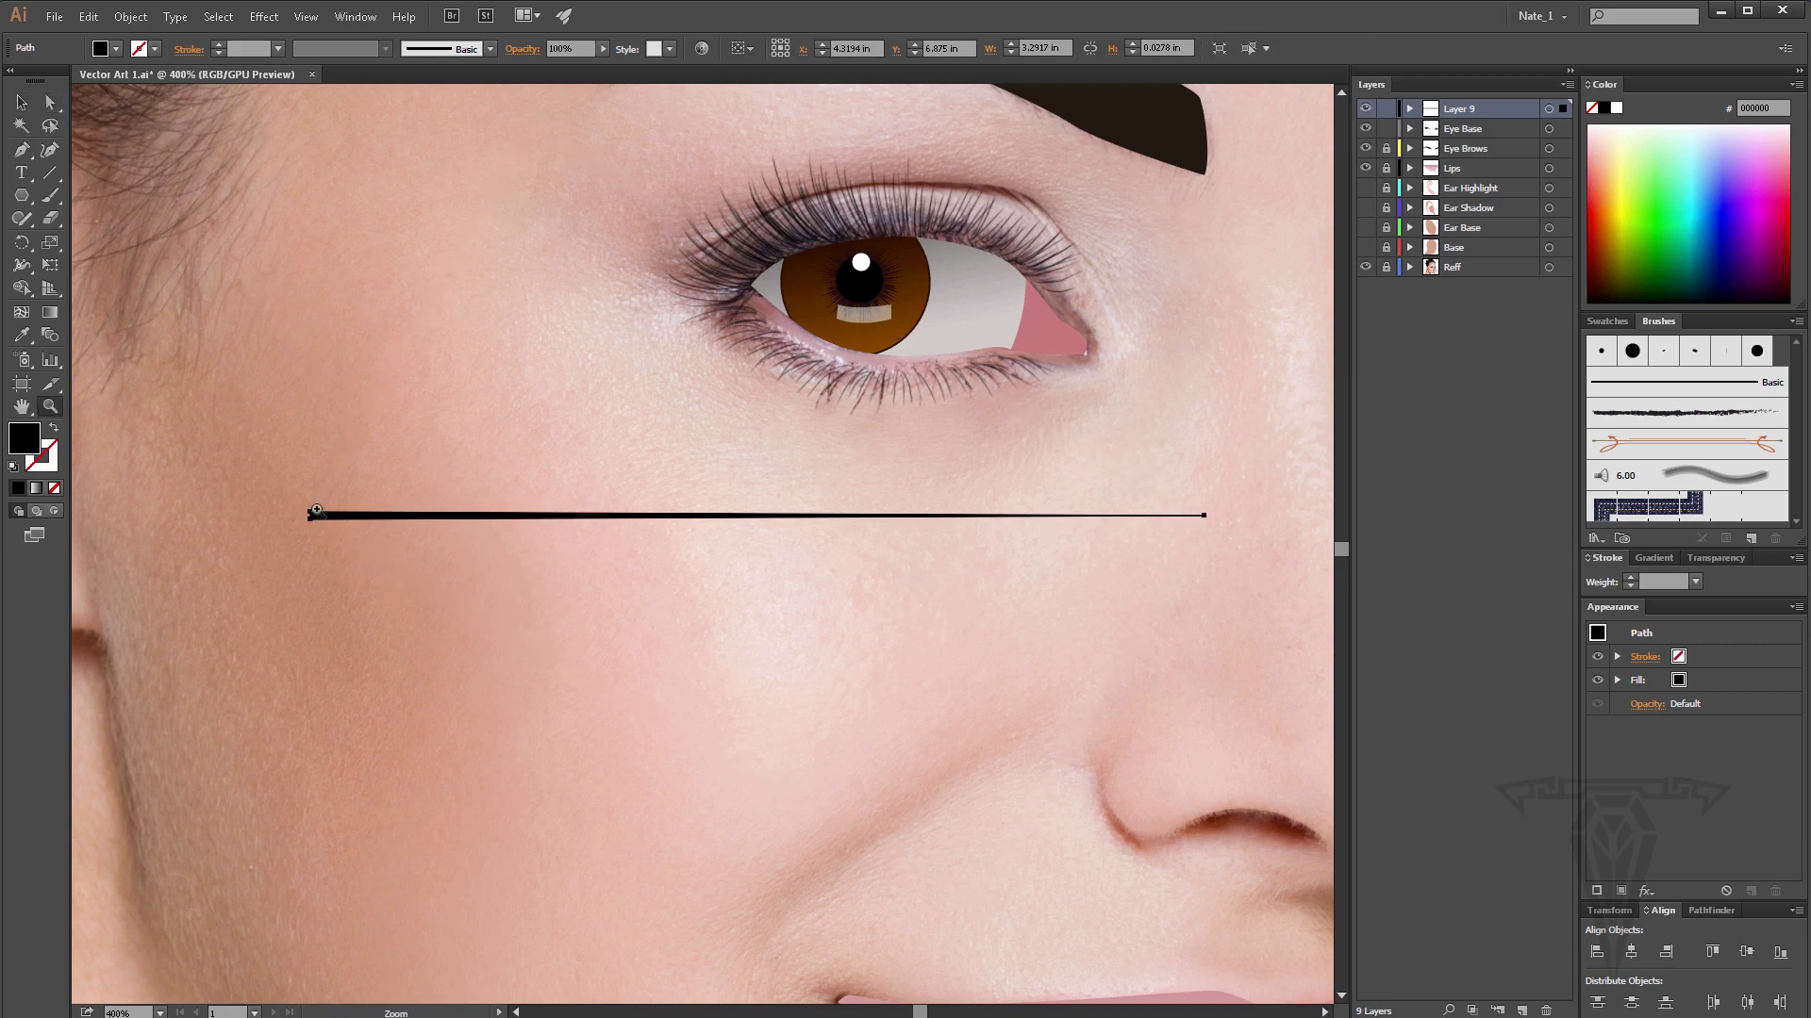
click(318, 514)
click(684, 563)
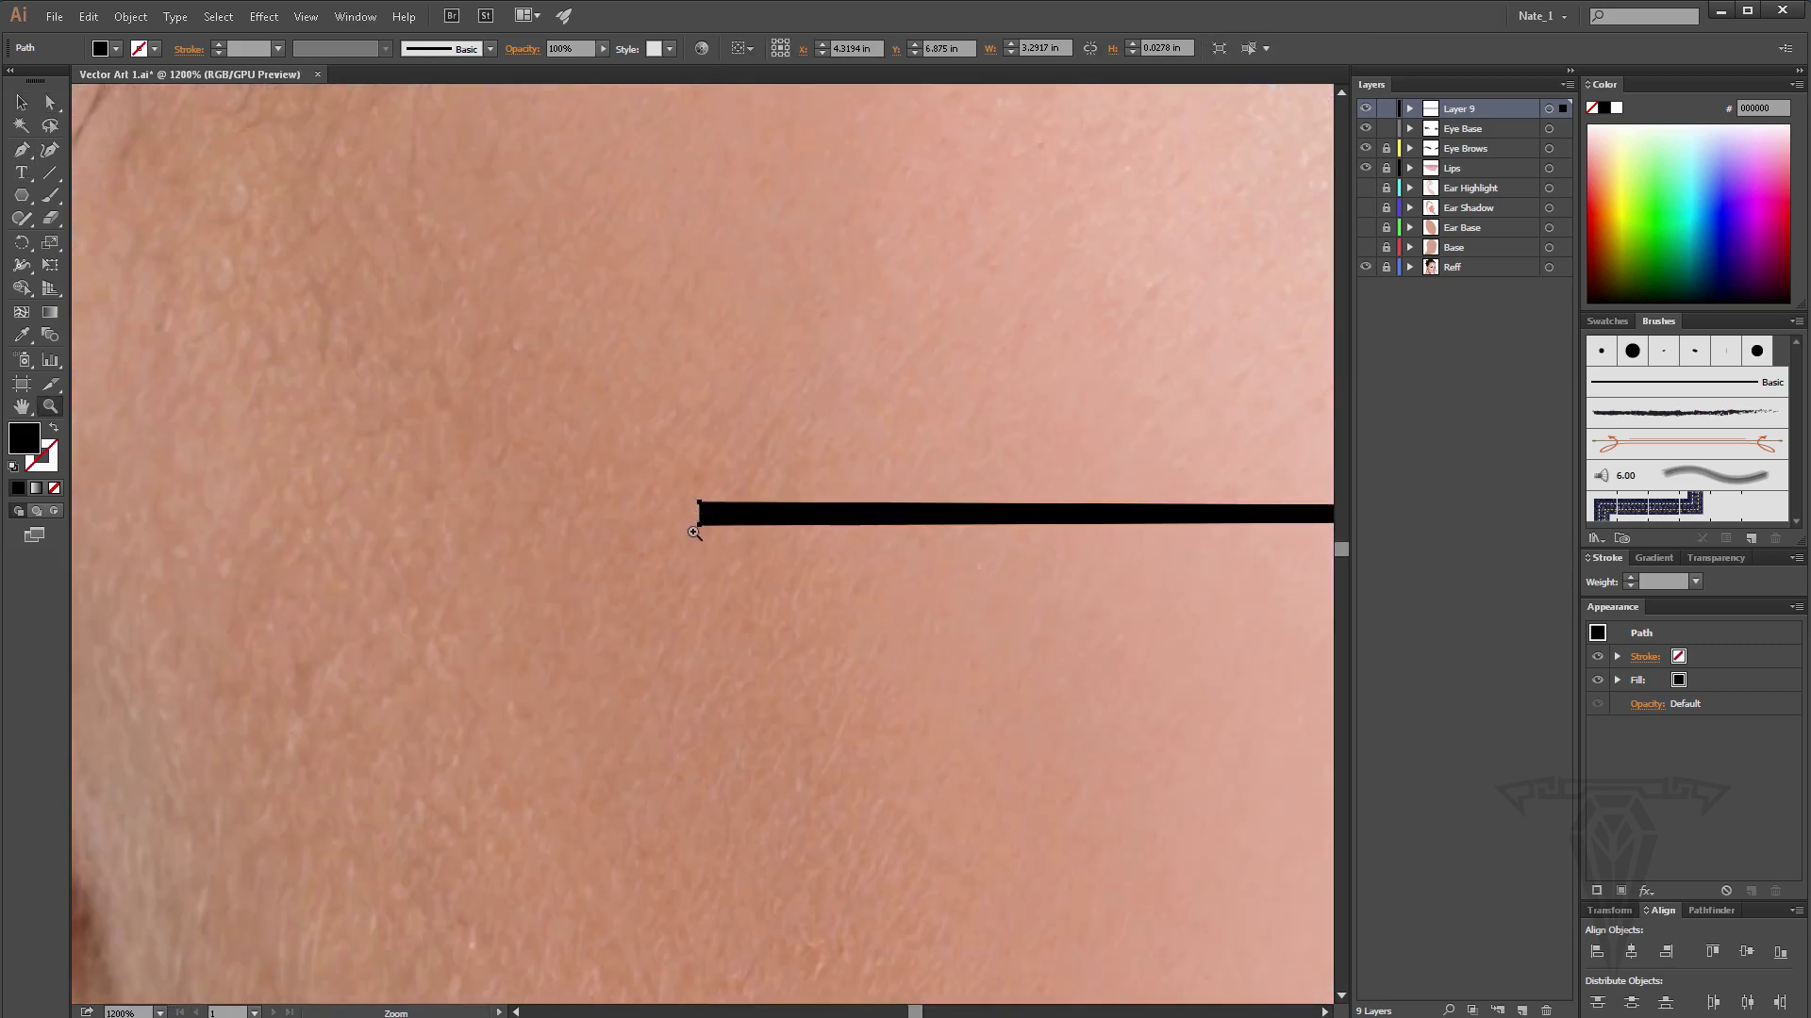
click(50, 102)
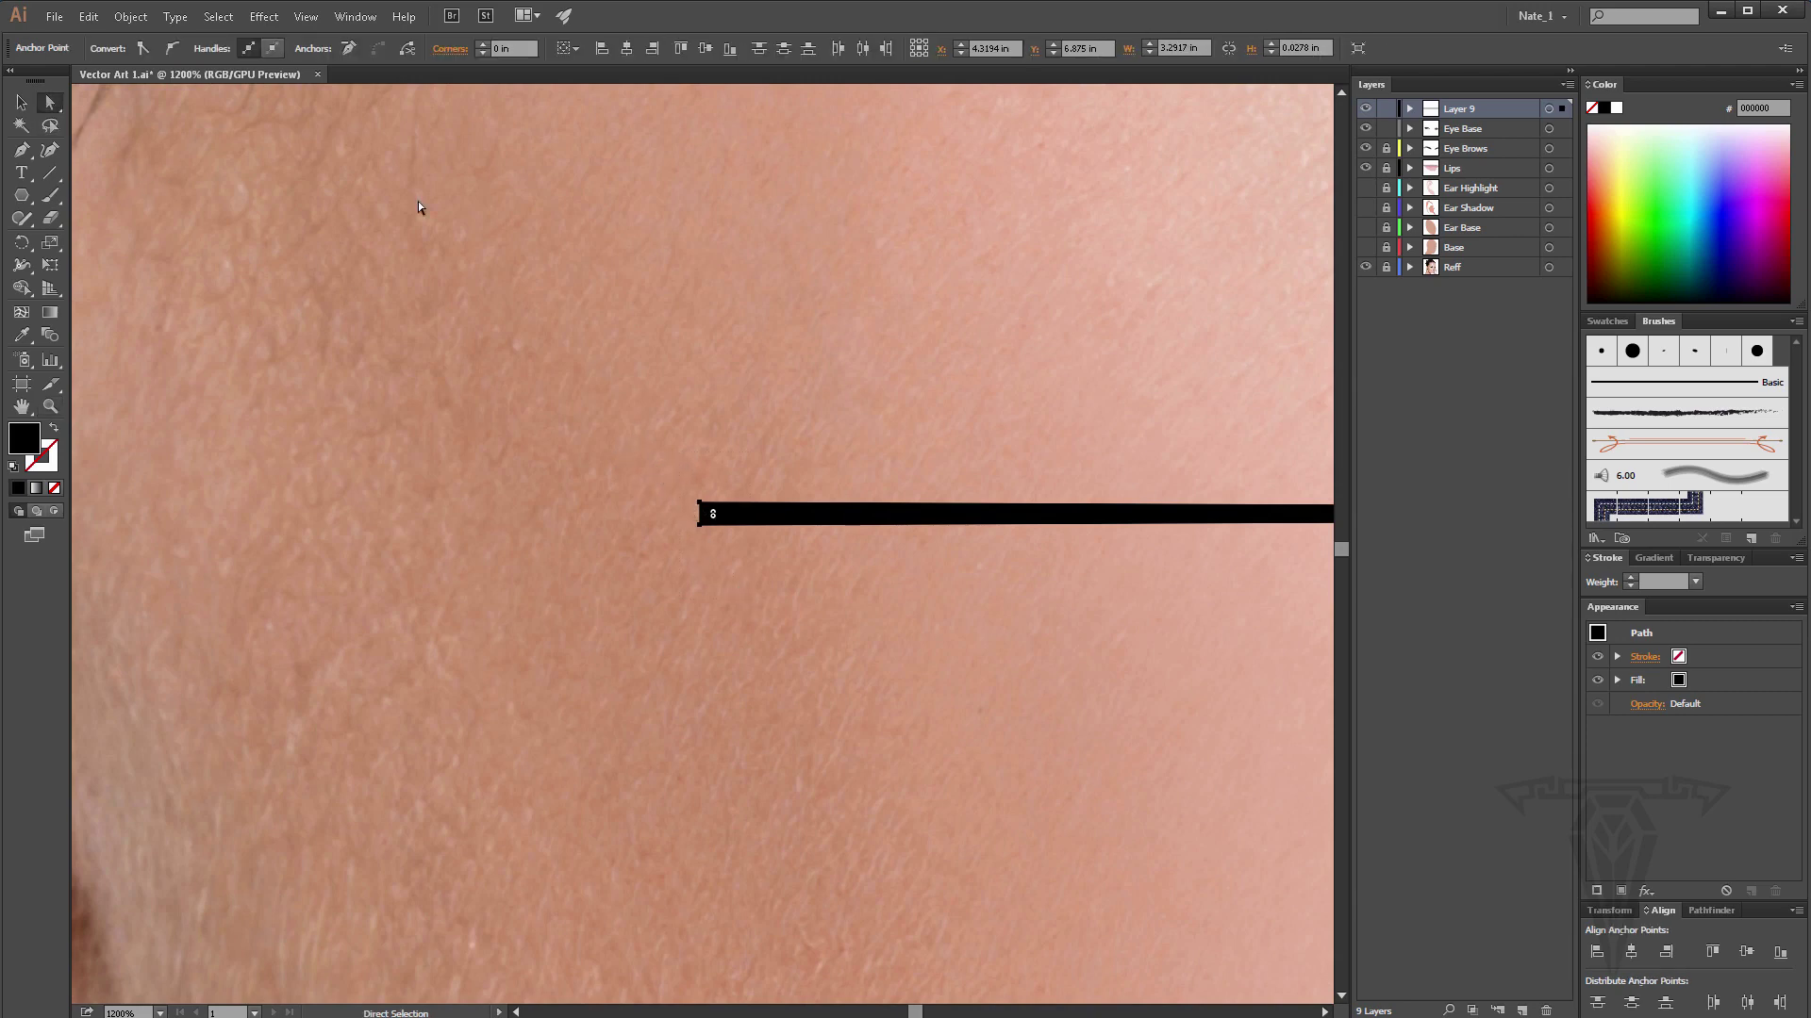
click(172, 48)
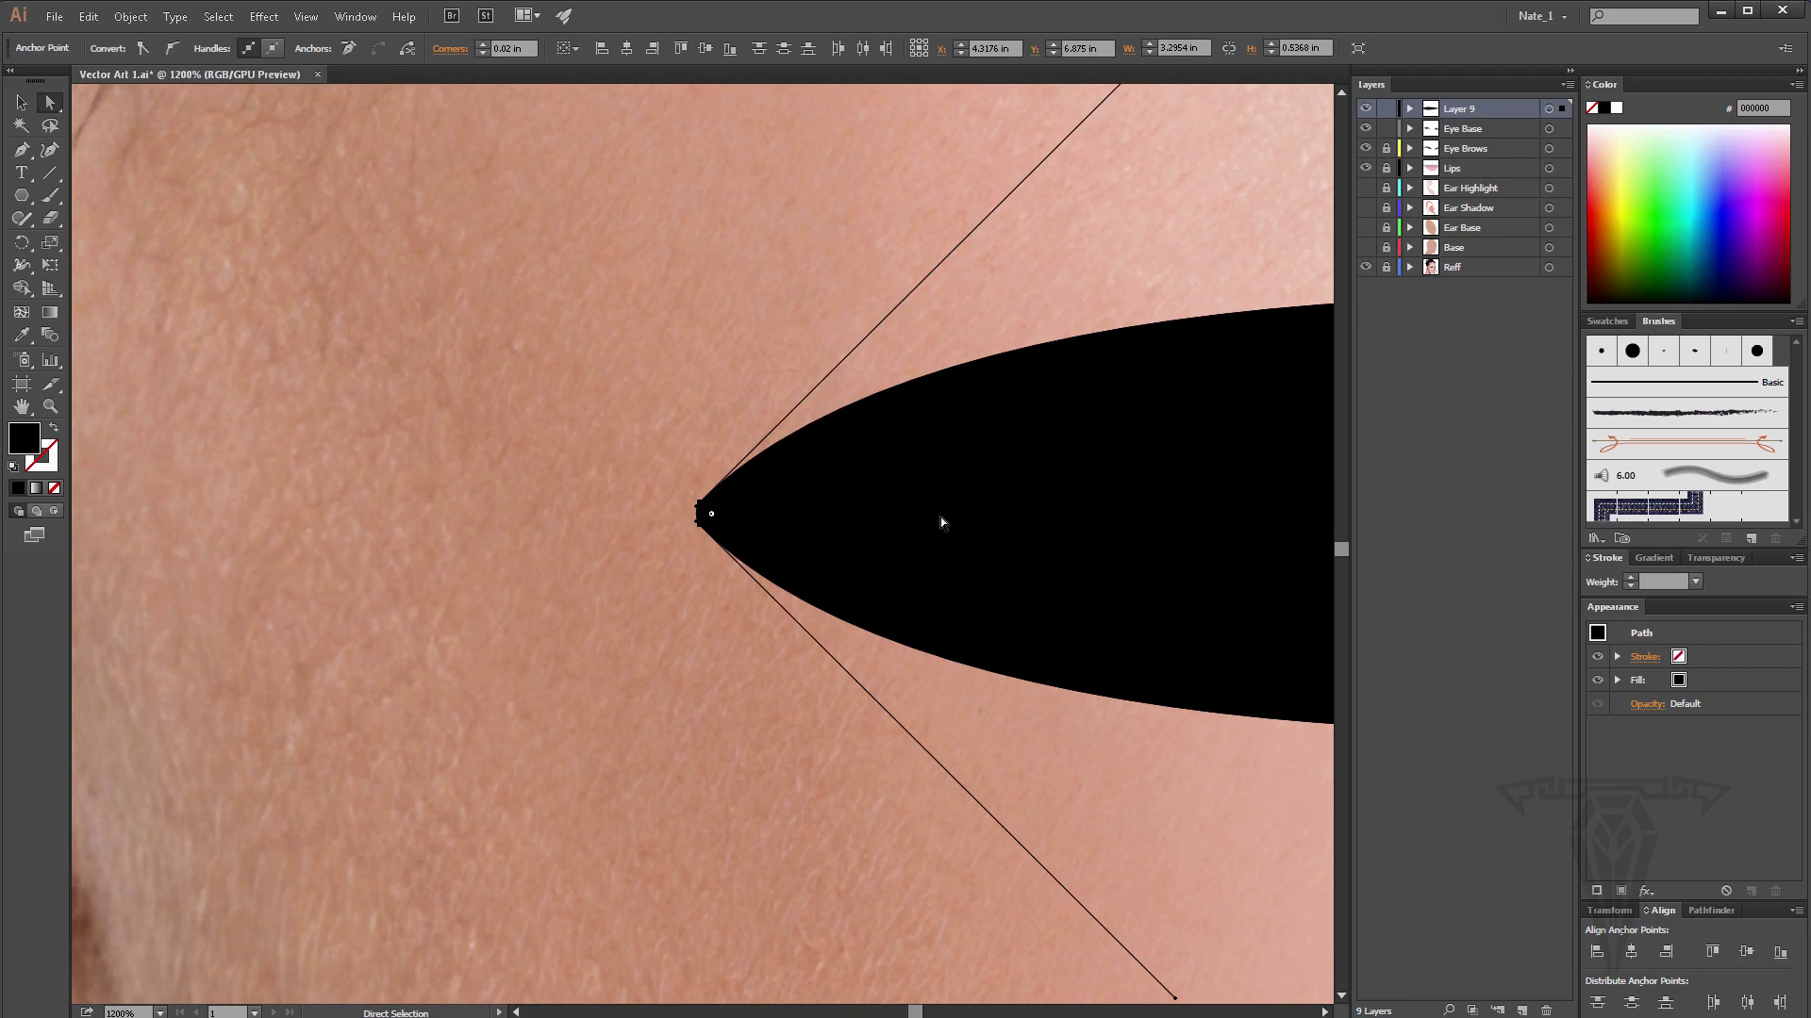
Pull the upper and lower long handles at the thick end inward almost parallel to the edges, leaving a slim, gently bulging taper.
scroll(941, 521, up, 2)
drag(1065, 551, 205, 297)
click(51, 407)
alt+click(619, 468)
alt+click(707, 500)
drag(389, 372, 465, 398)
click(50, 103)
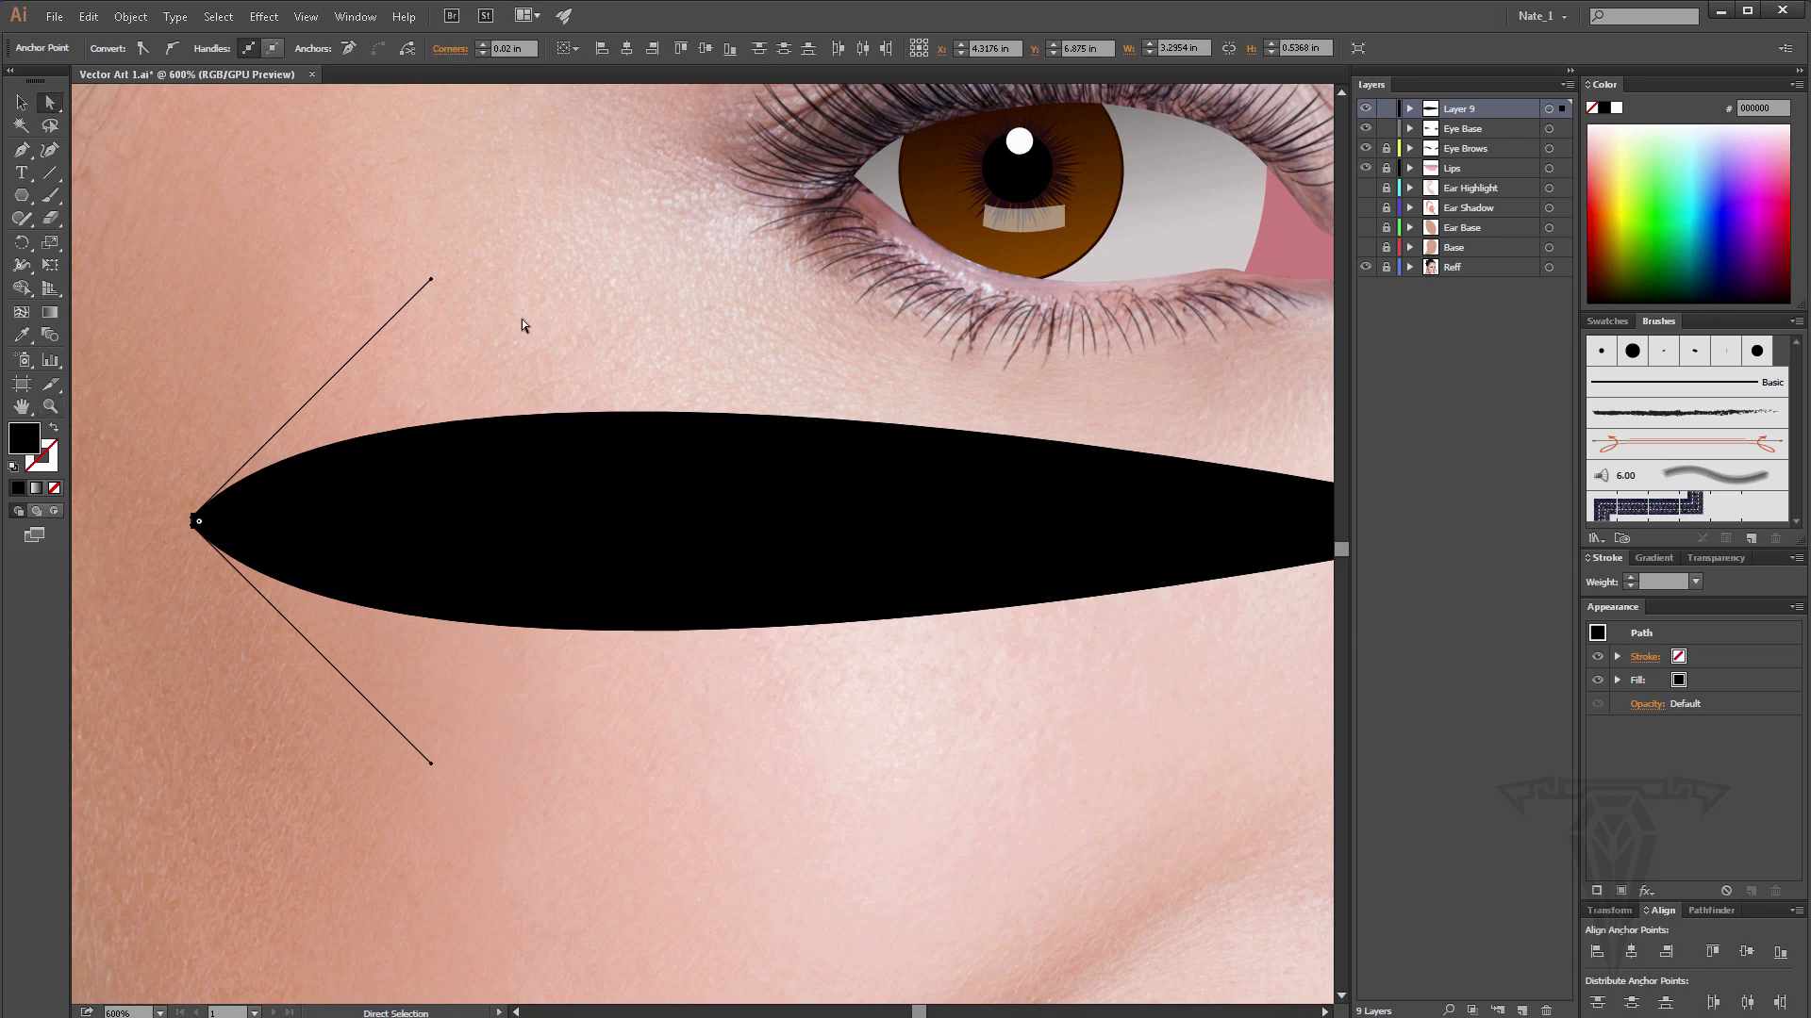
drag(430, 280, 441, 516)
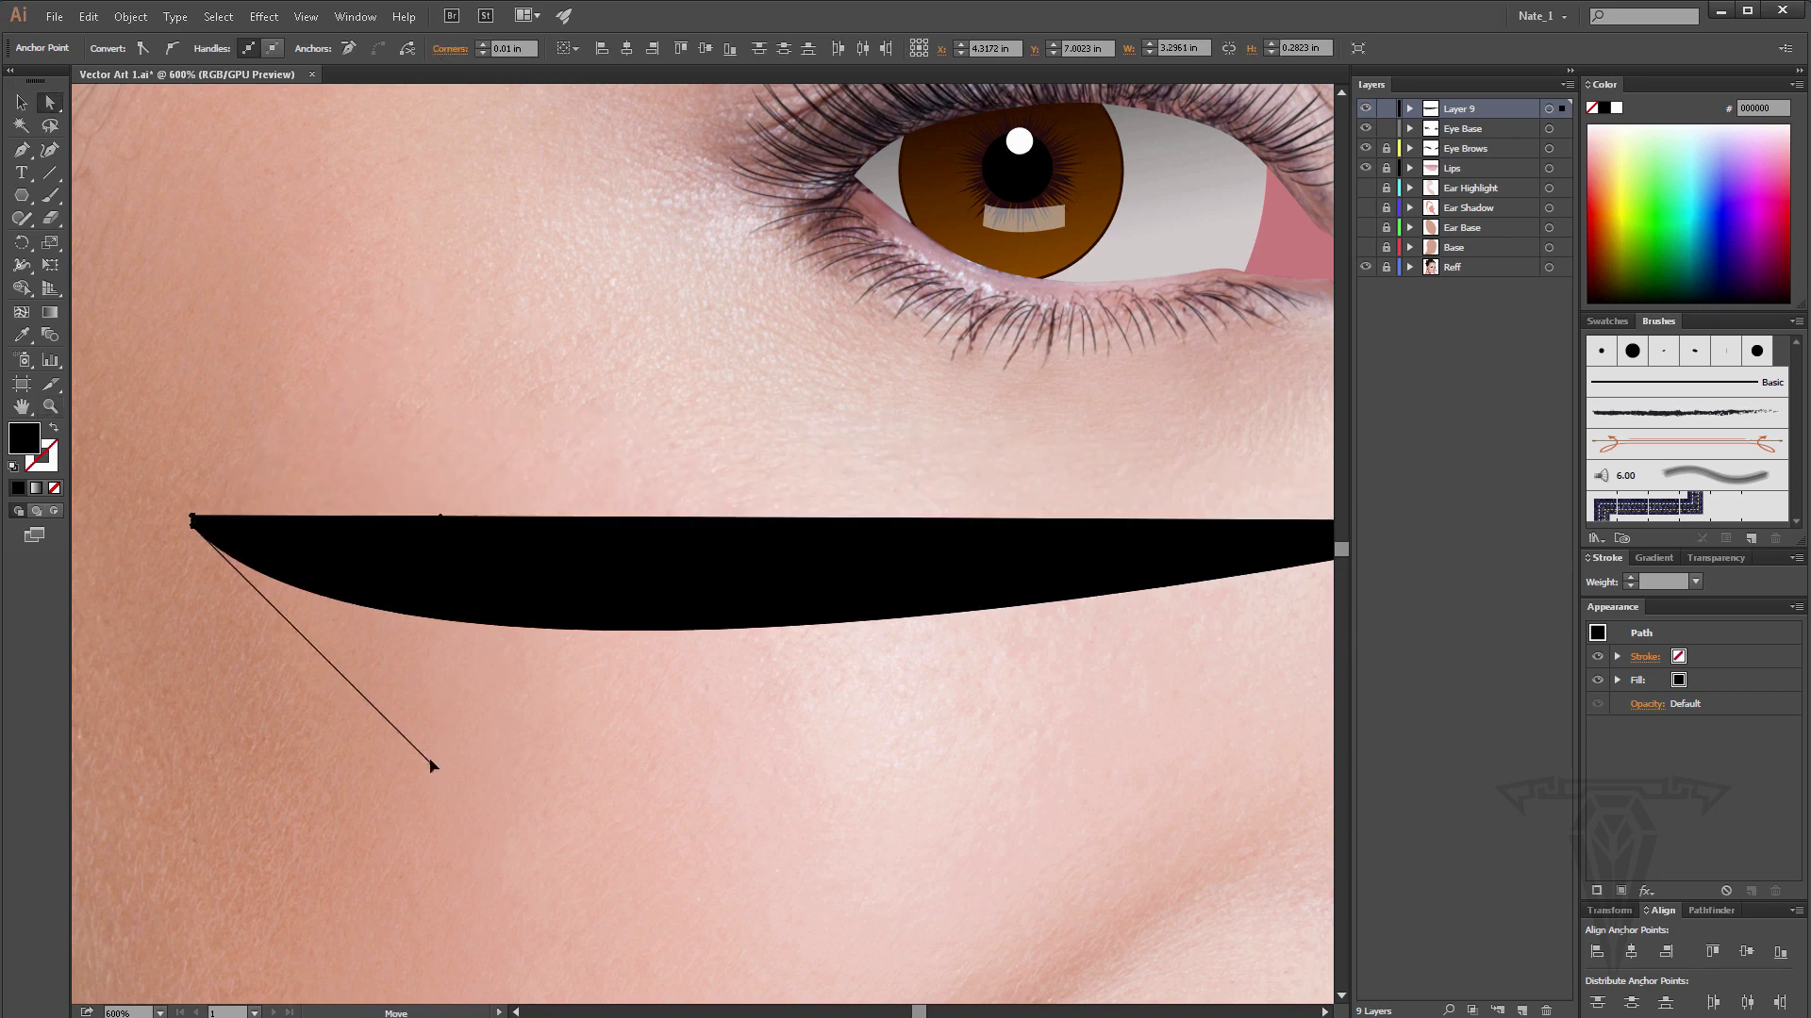
drag(432, 765, 423, 536)
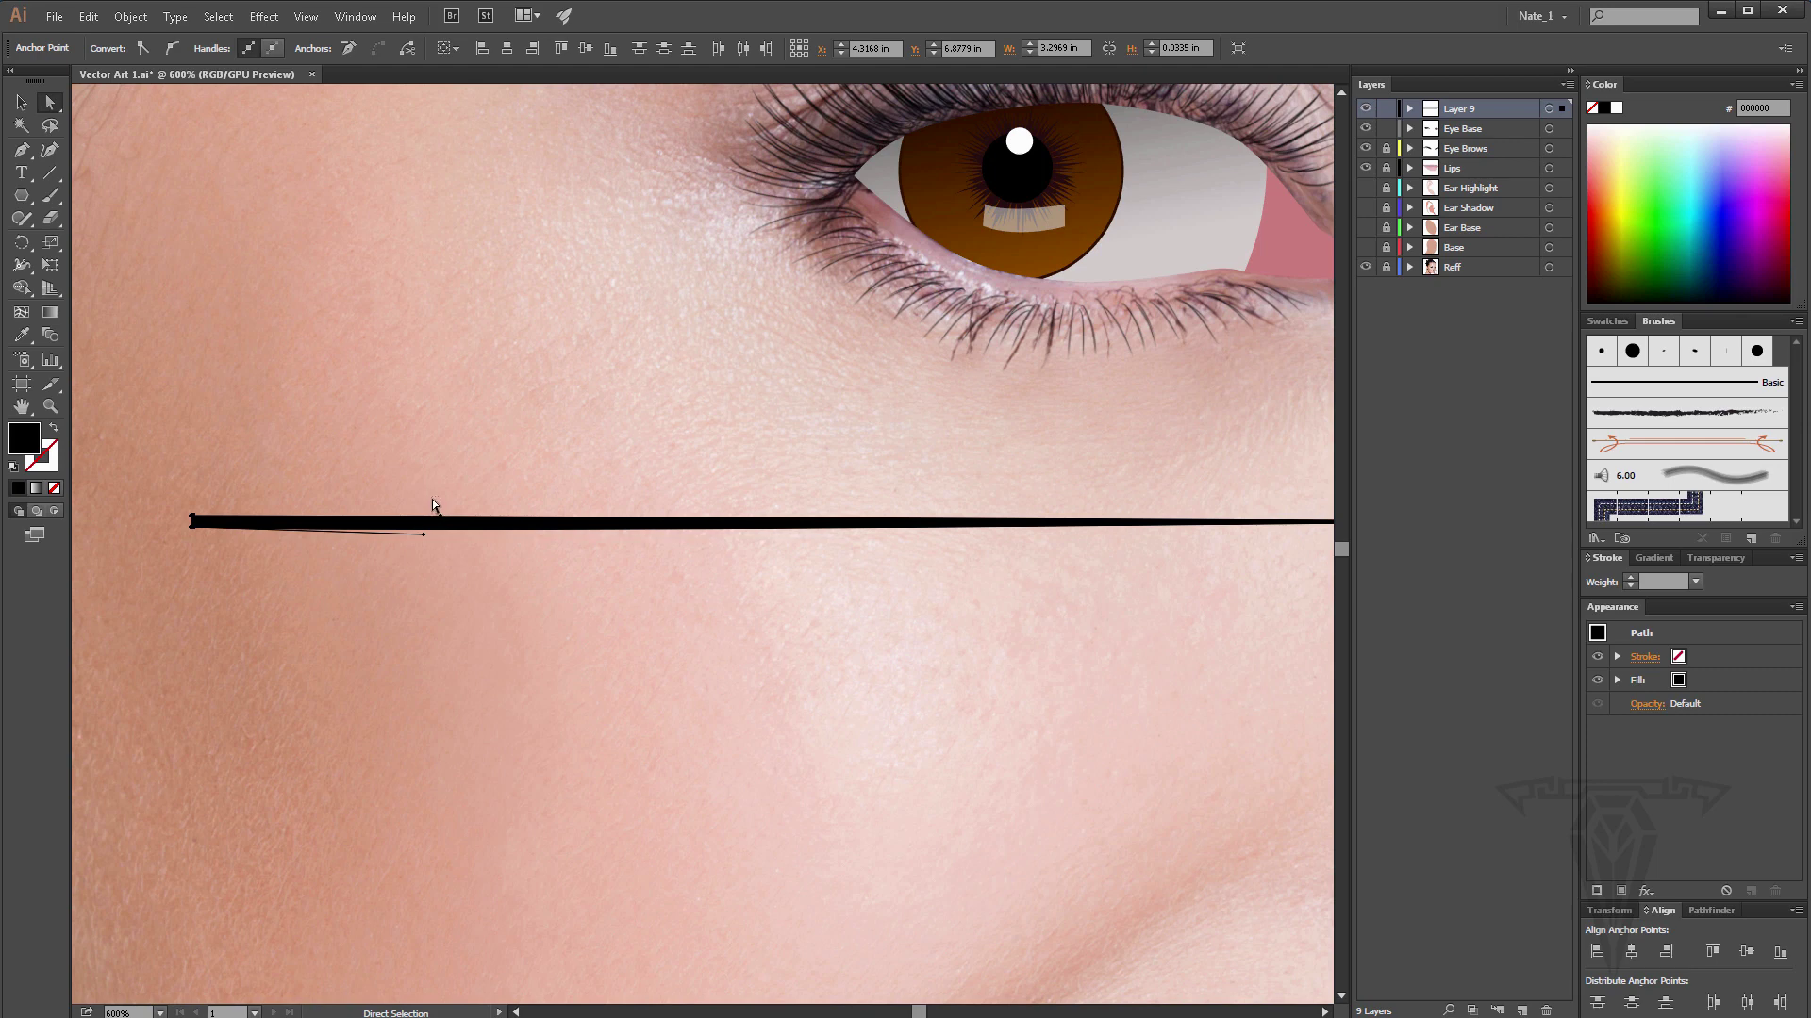
click(431, 500)
drag(173, 487, 232, 556)
drag(440, 517, 422, 503)
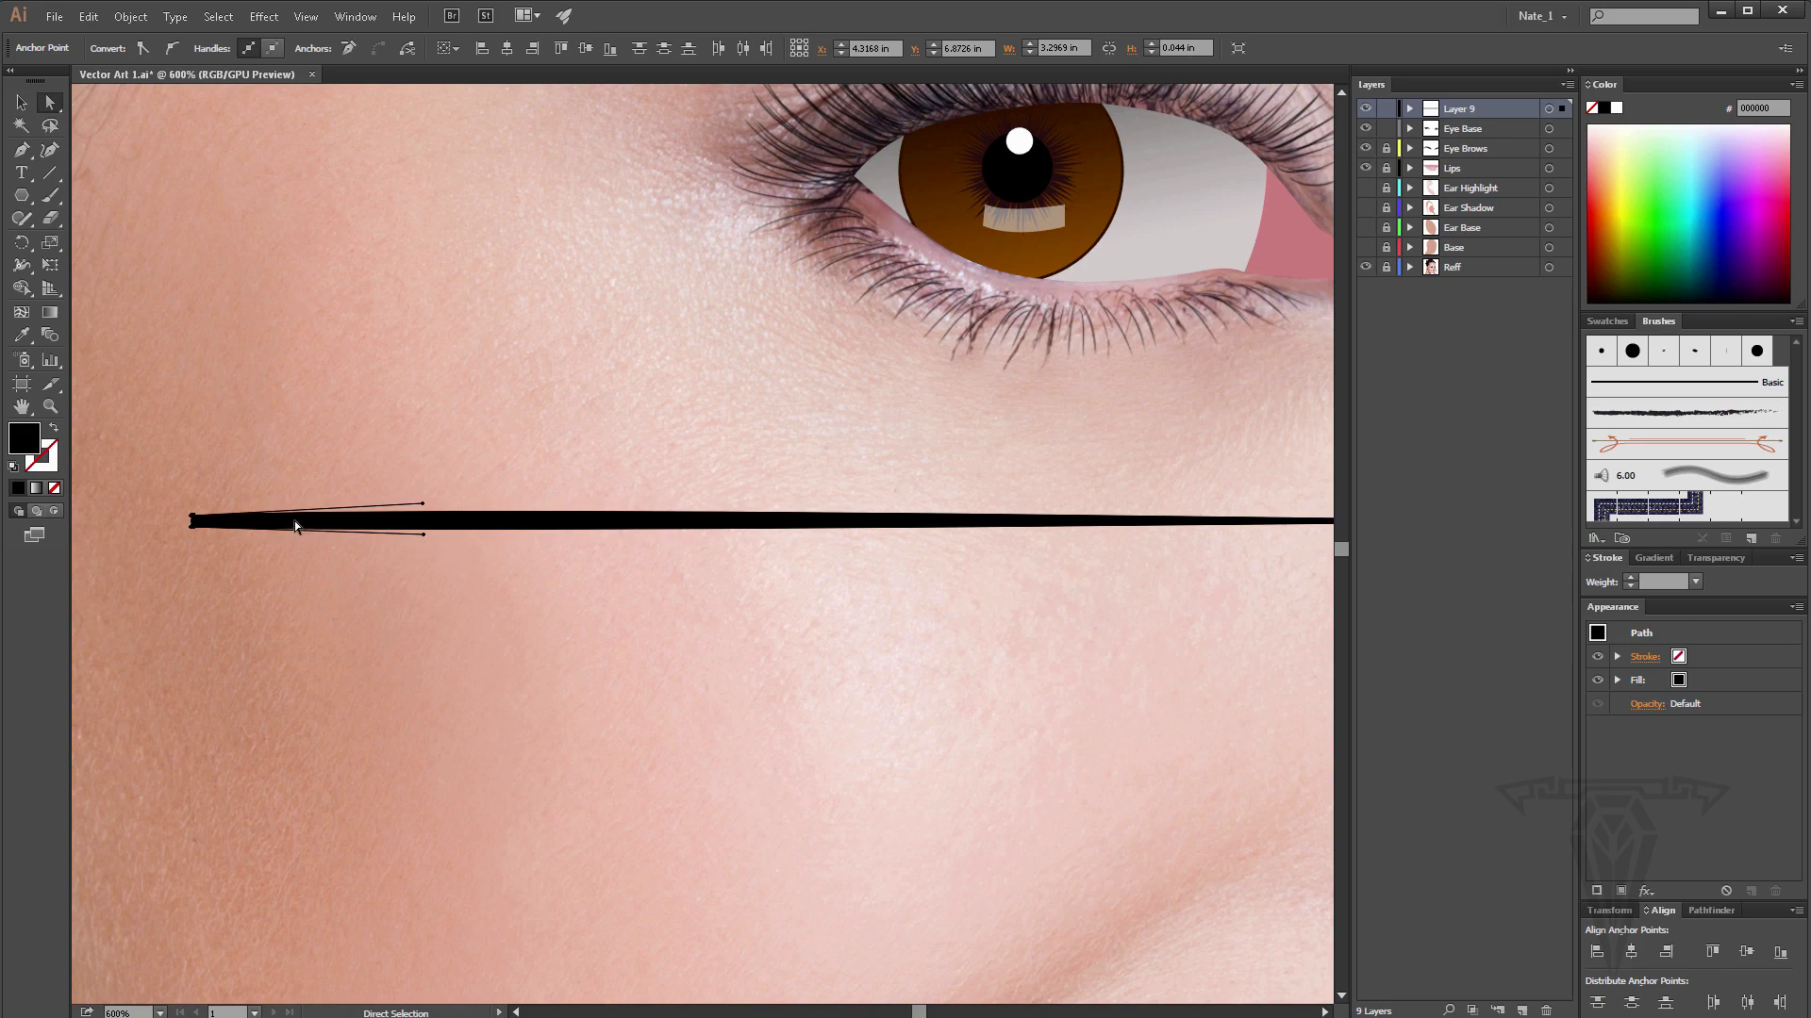
Round the sliver's blunt end by extending its short anchor handles outward toward the ear.
click(52, 407)
click(204, 531)
click(248, 537)
click(198, 521)
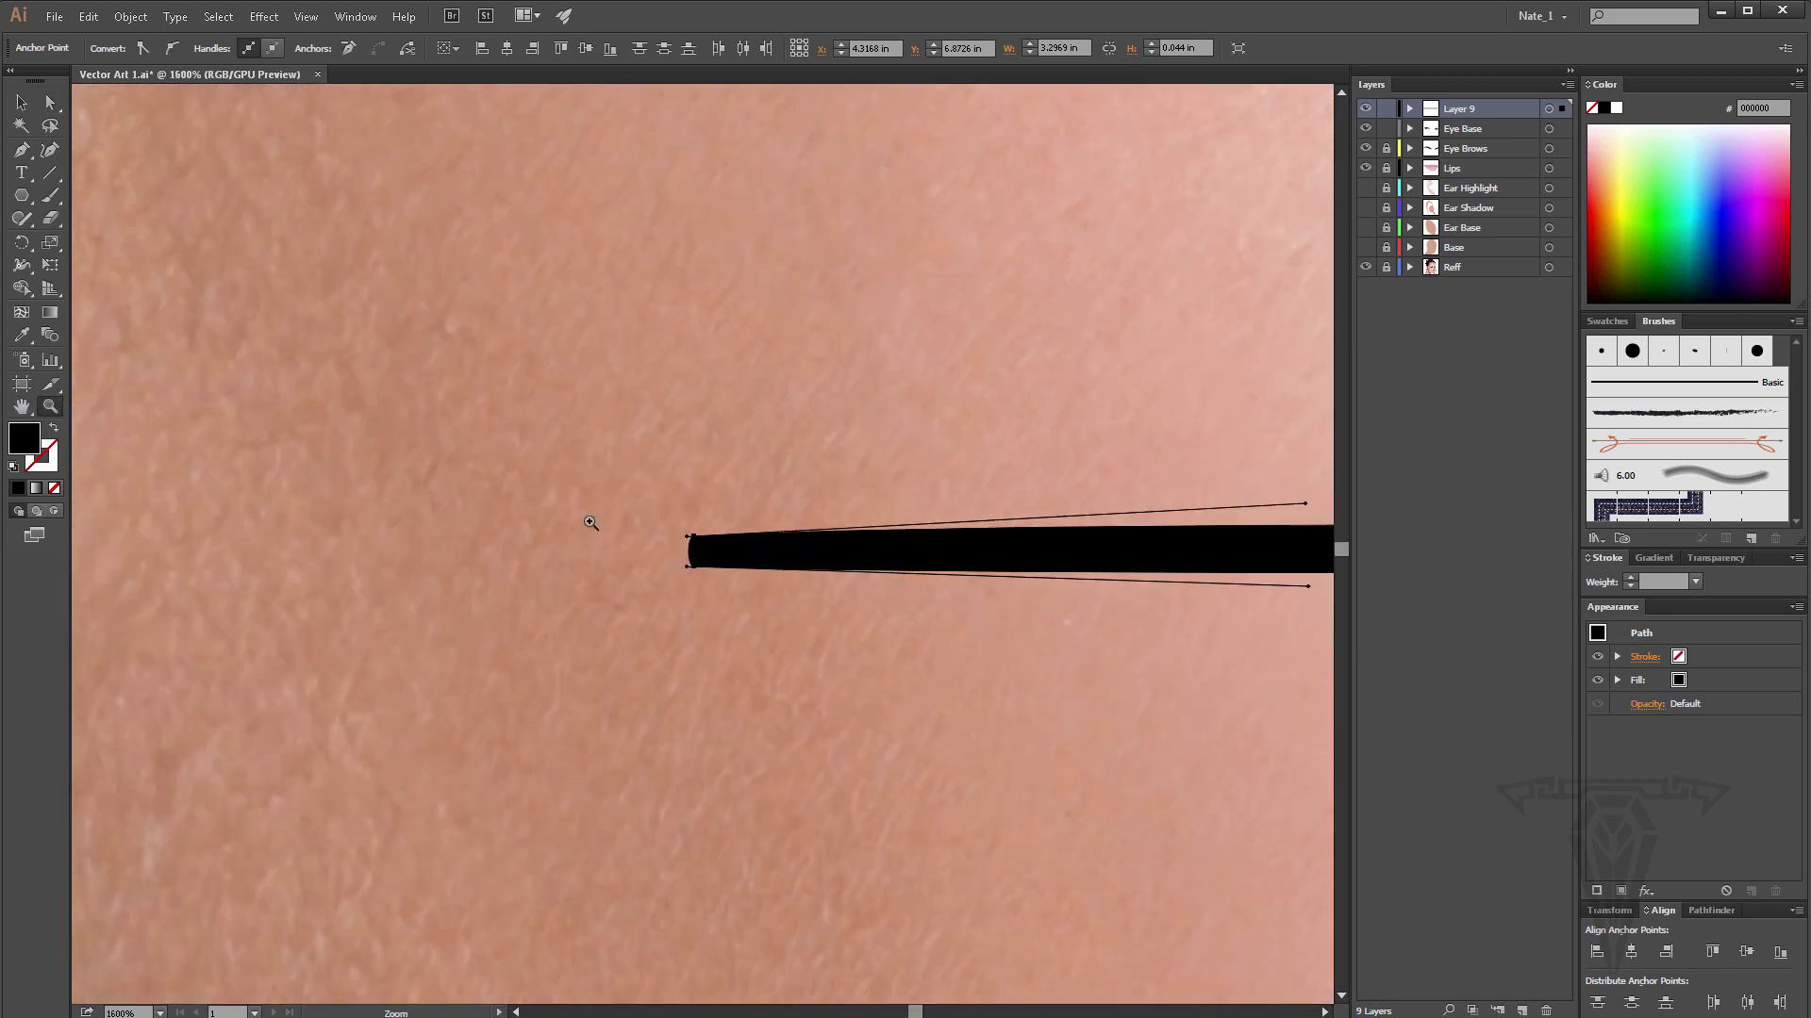
key(a)
mouse_move(687, 536)
mouse_down()
mouse_move(658, 538)
mouse_move(670, 567)
mouse_up()
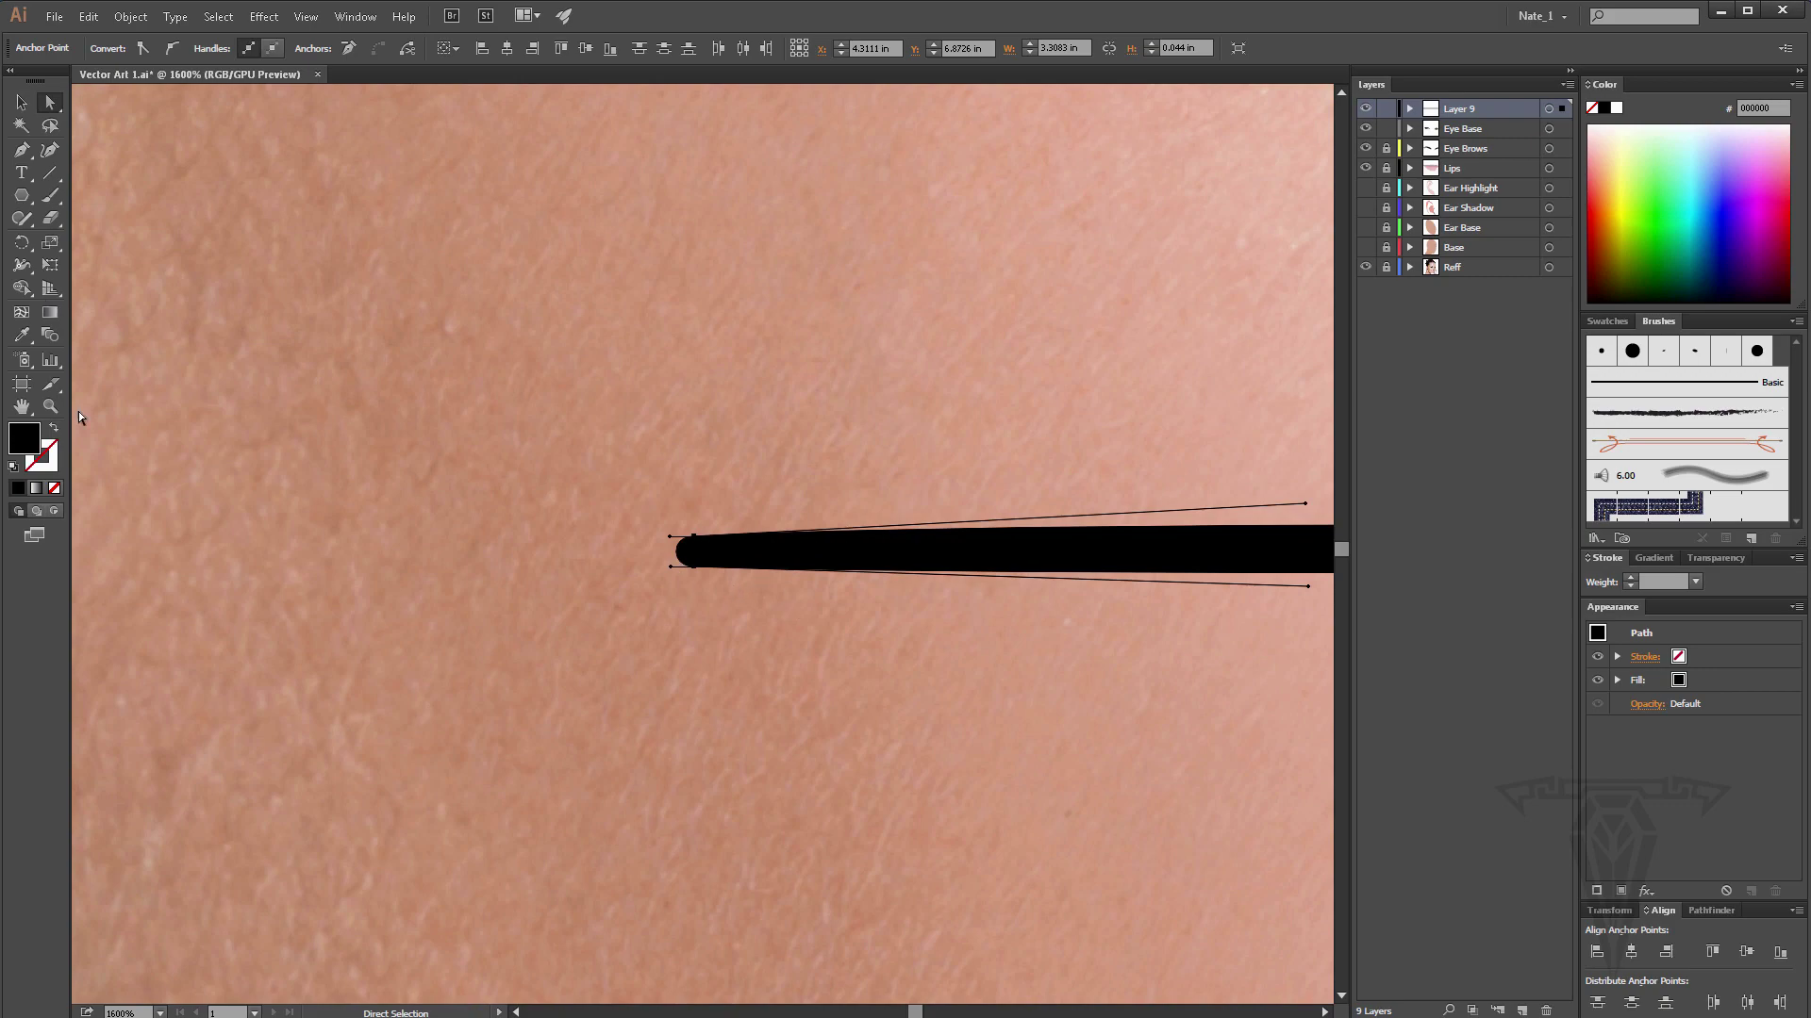
Stretch the sliver's pointed tip farther across the nose, making the shape about 3.81 in long.
click(50, 407)
alt+click(628, 501)
alt+click(708, 517)
alt+click(709, 517)
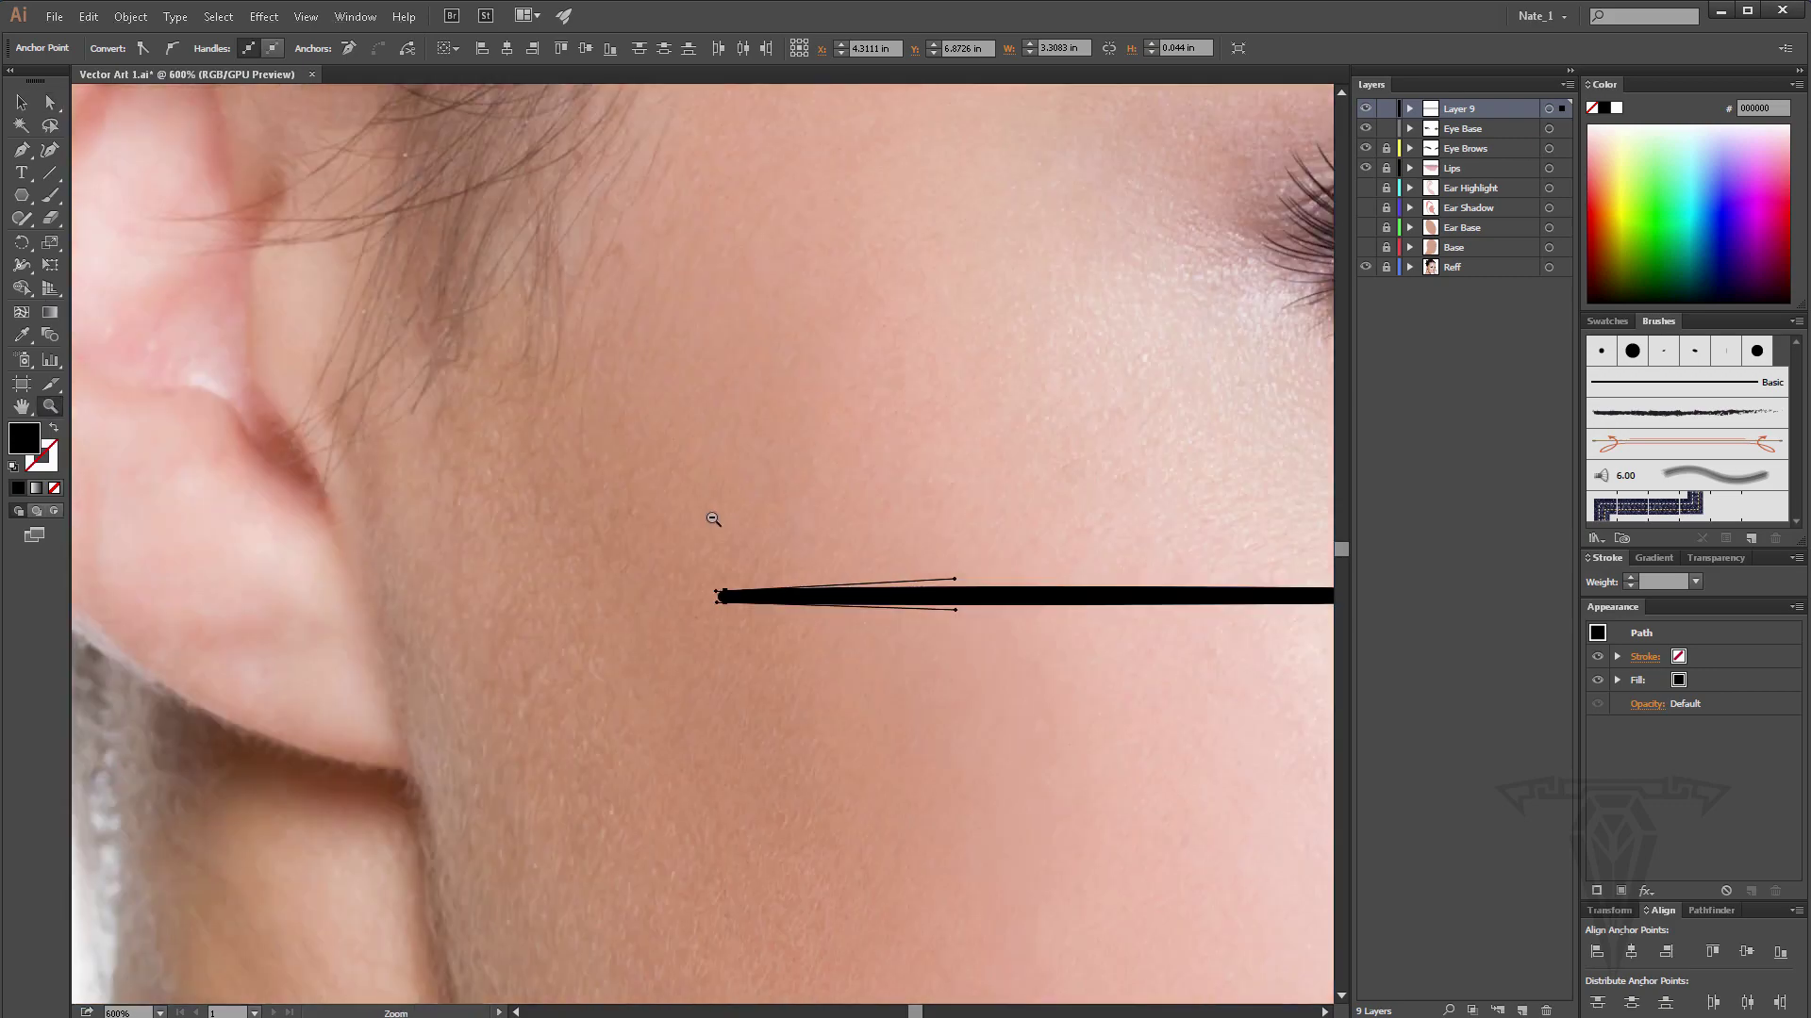
alt+click(711, 509)
drag(632, 431, 300, 336)
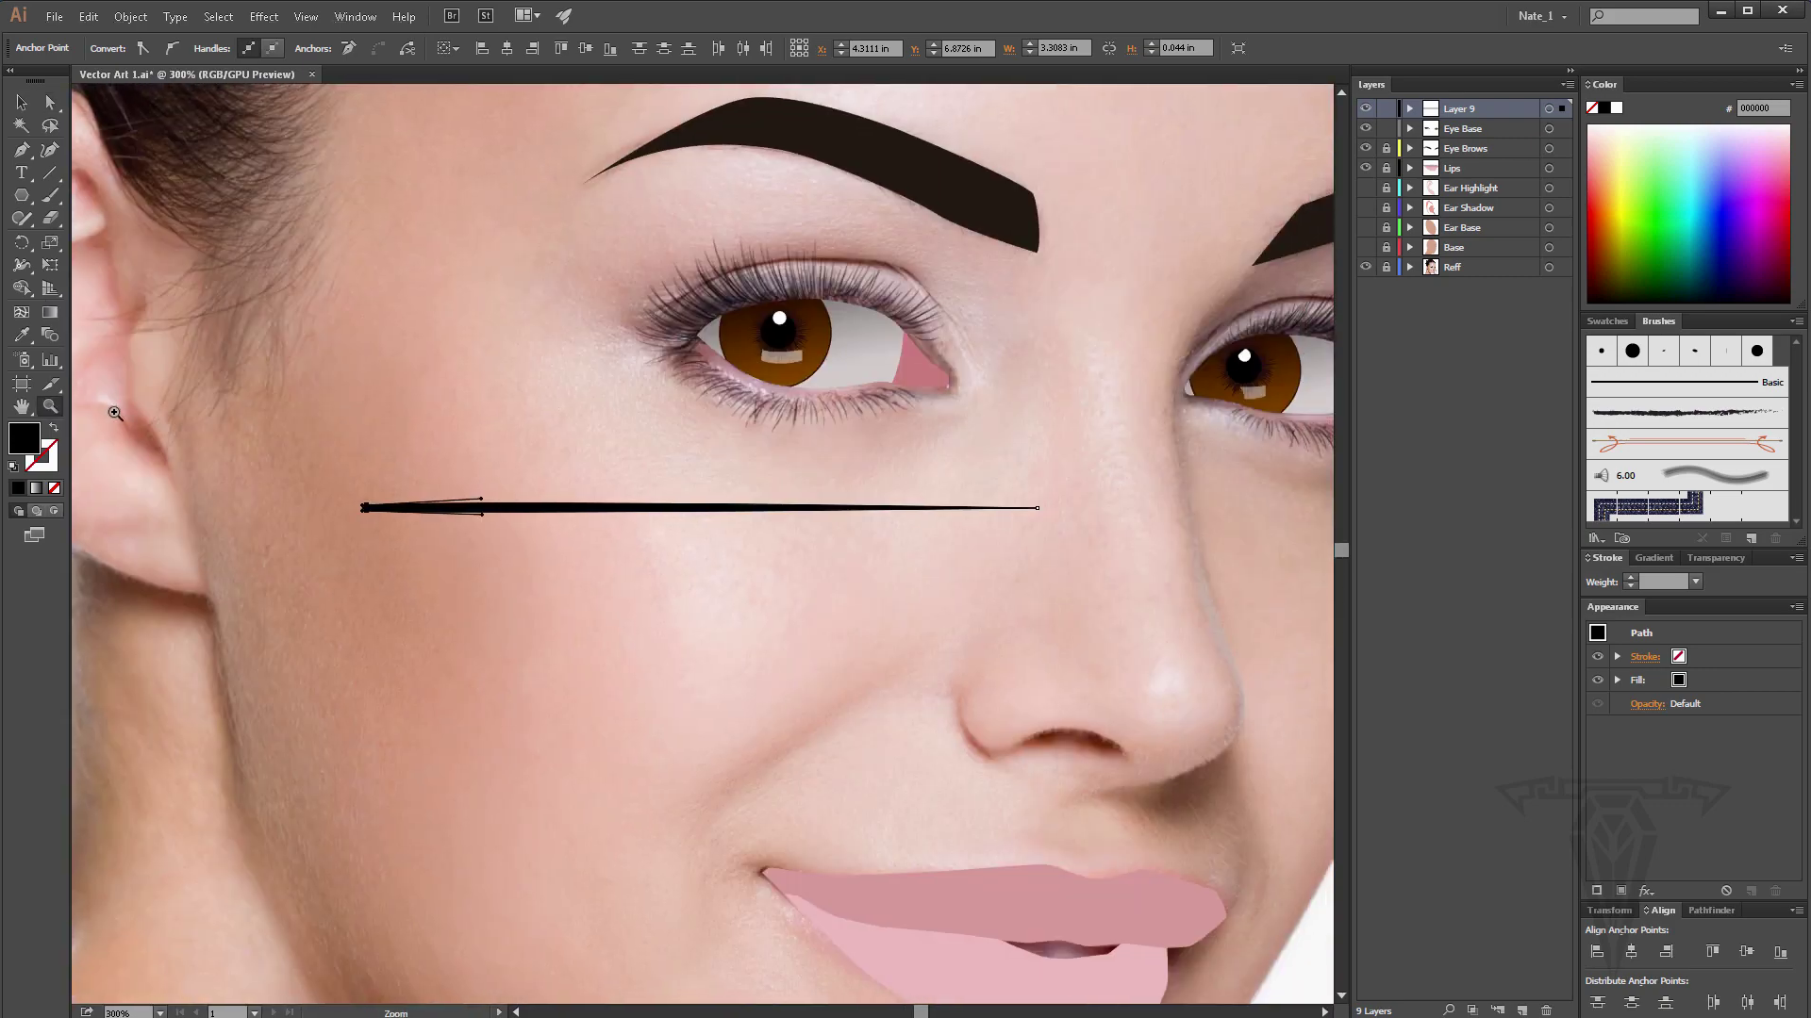
double_click(51, 407)
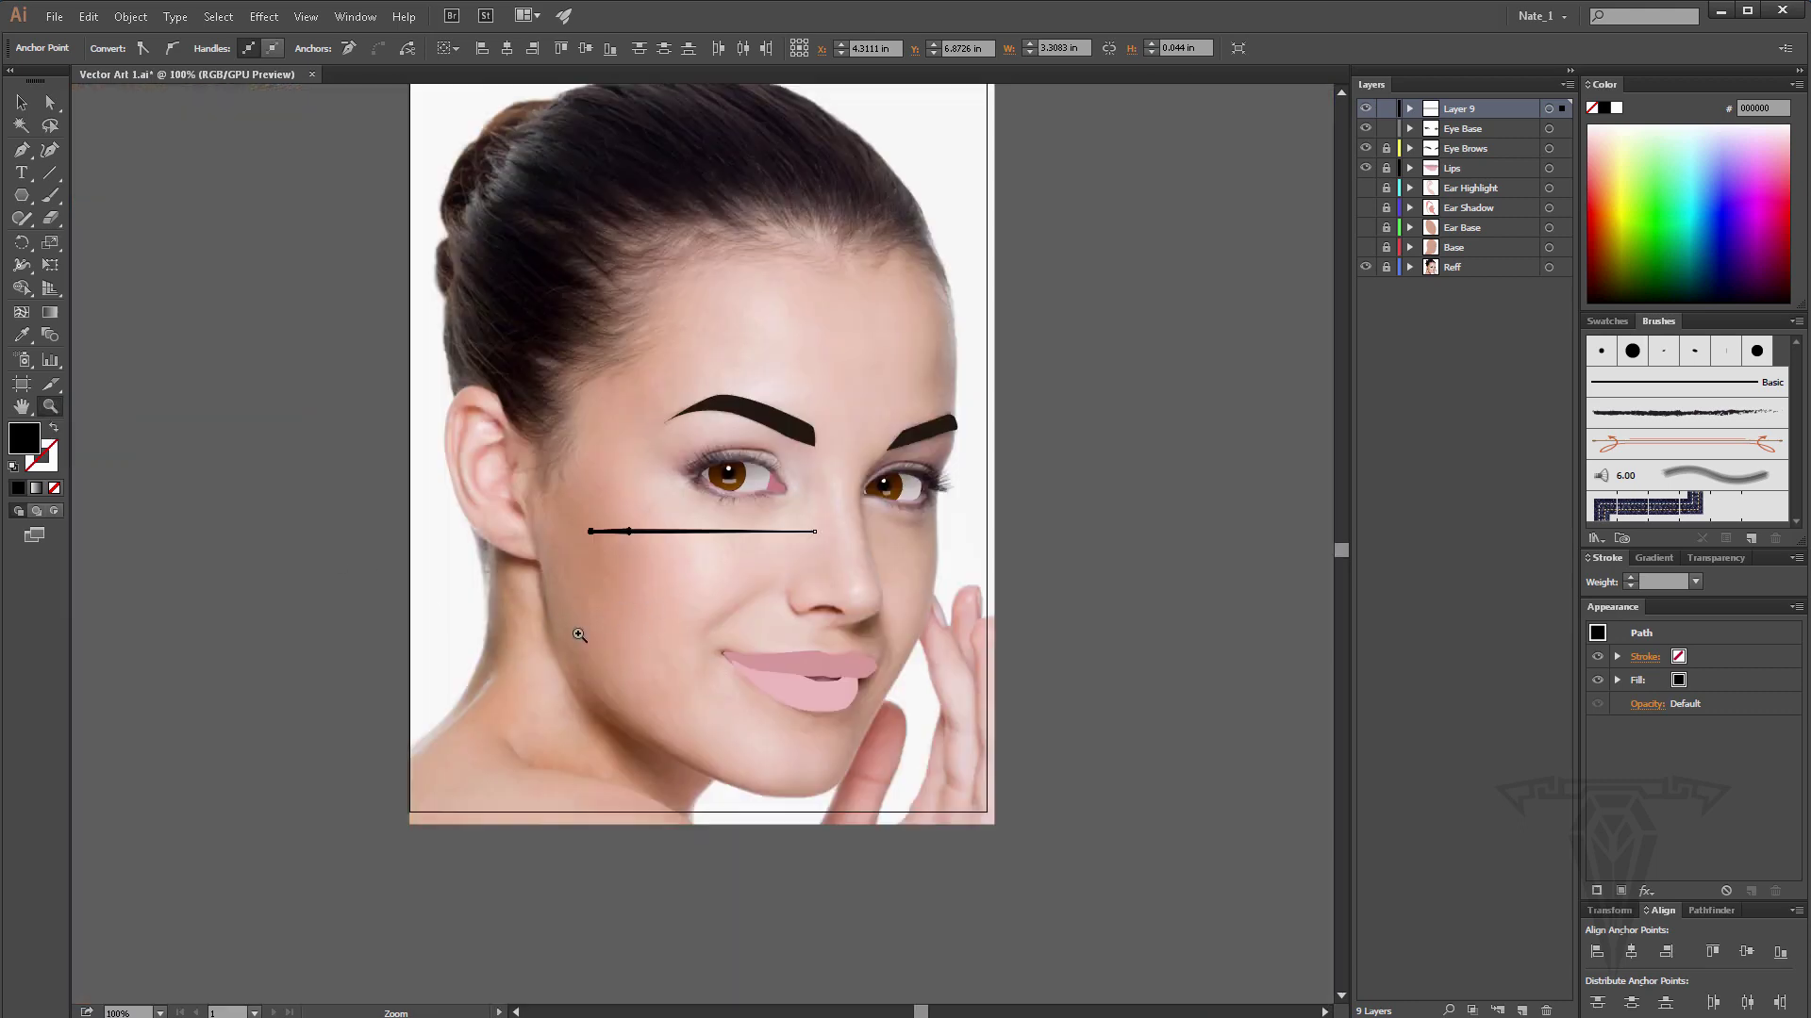
click(22, 103)
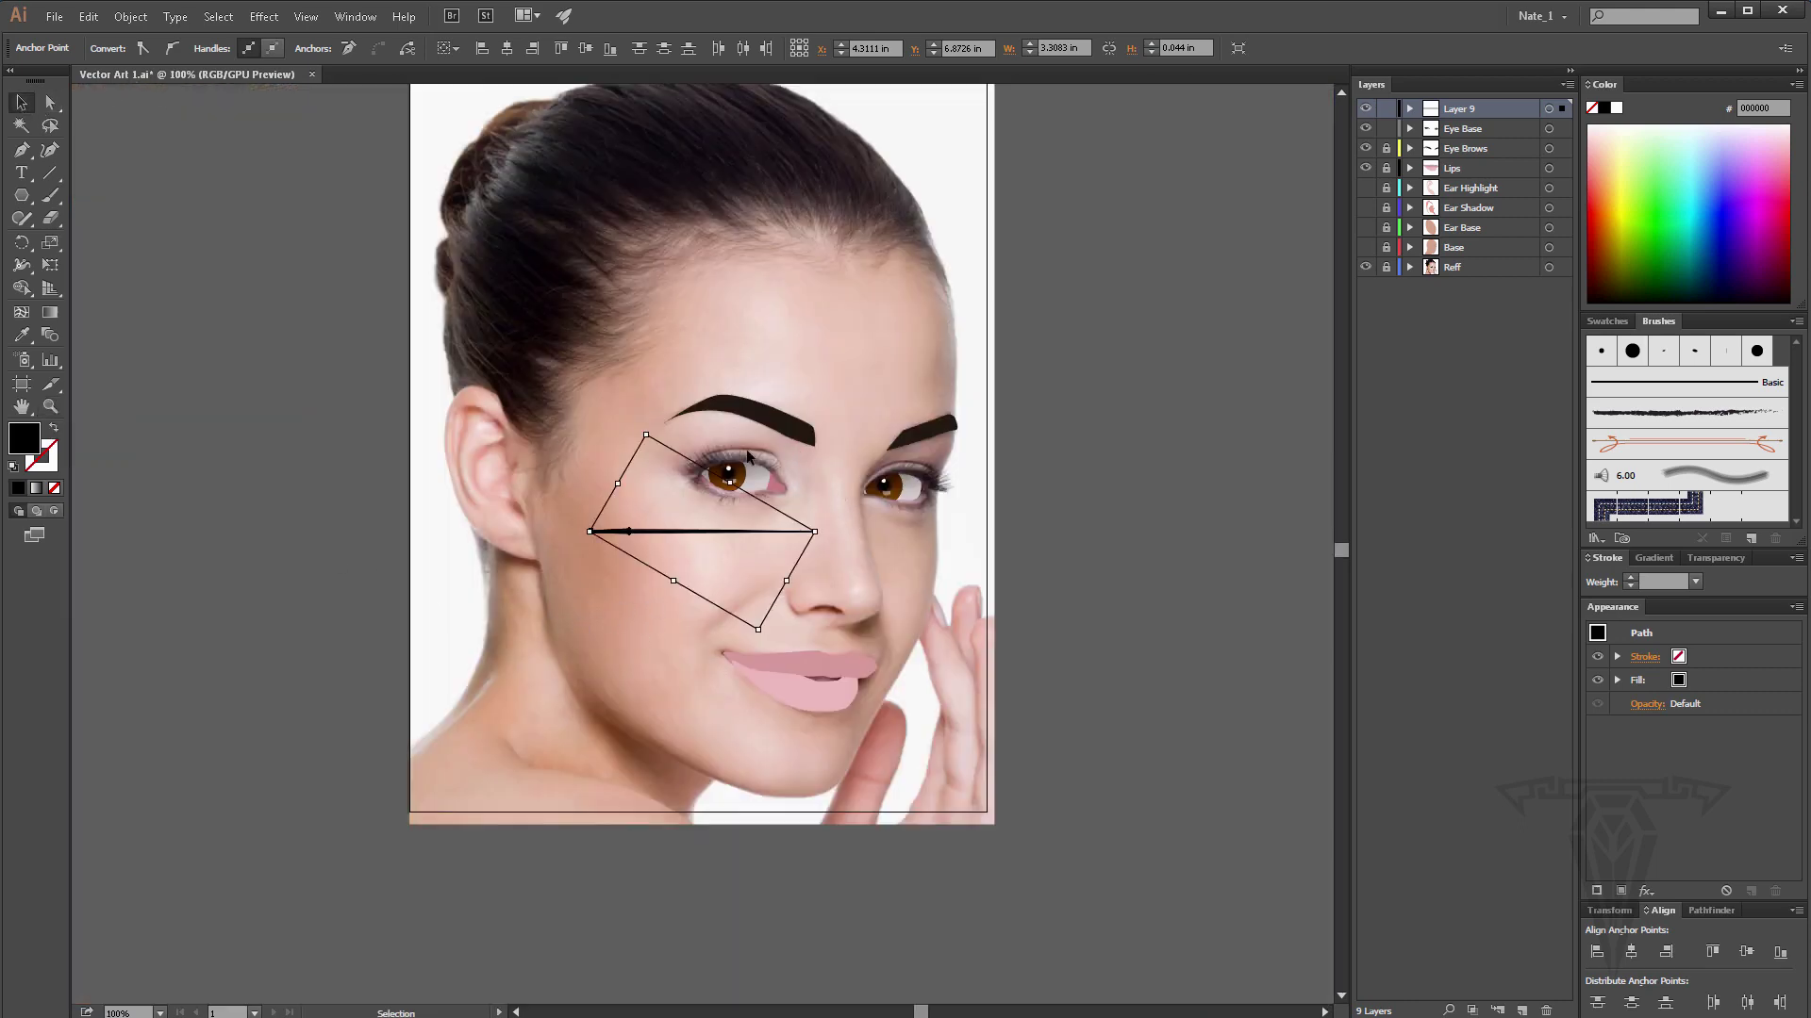
click(50, 406)
click(750, 539)
click(750, 542)
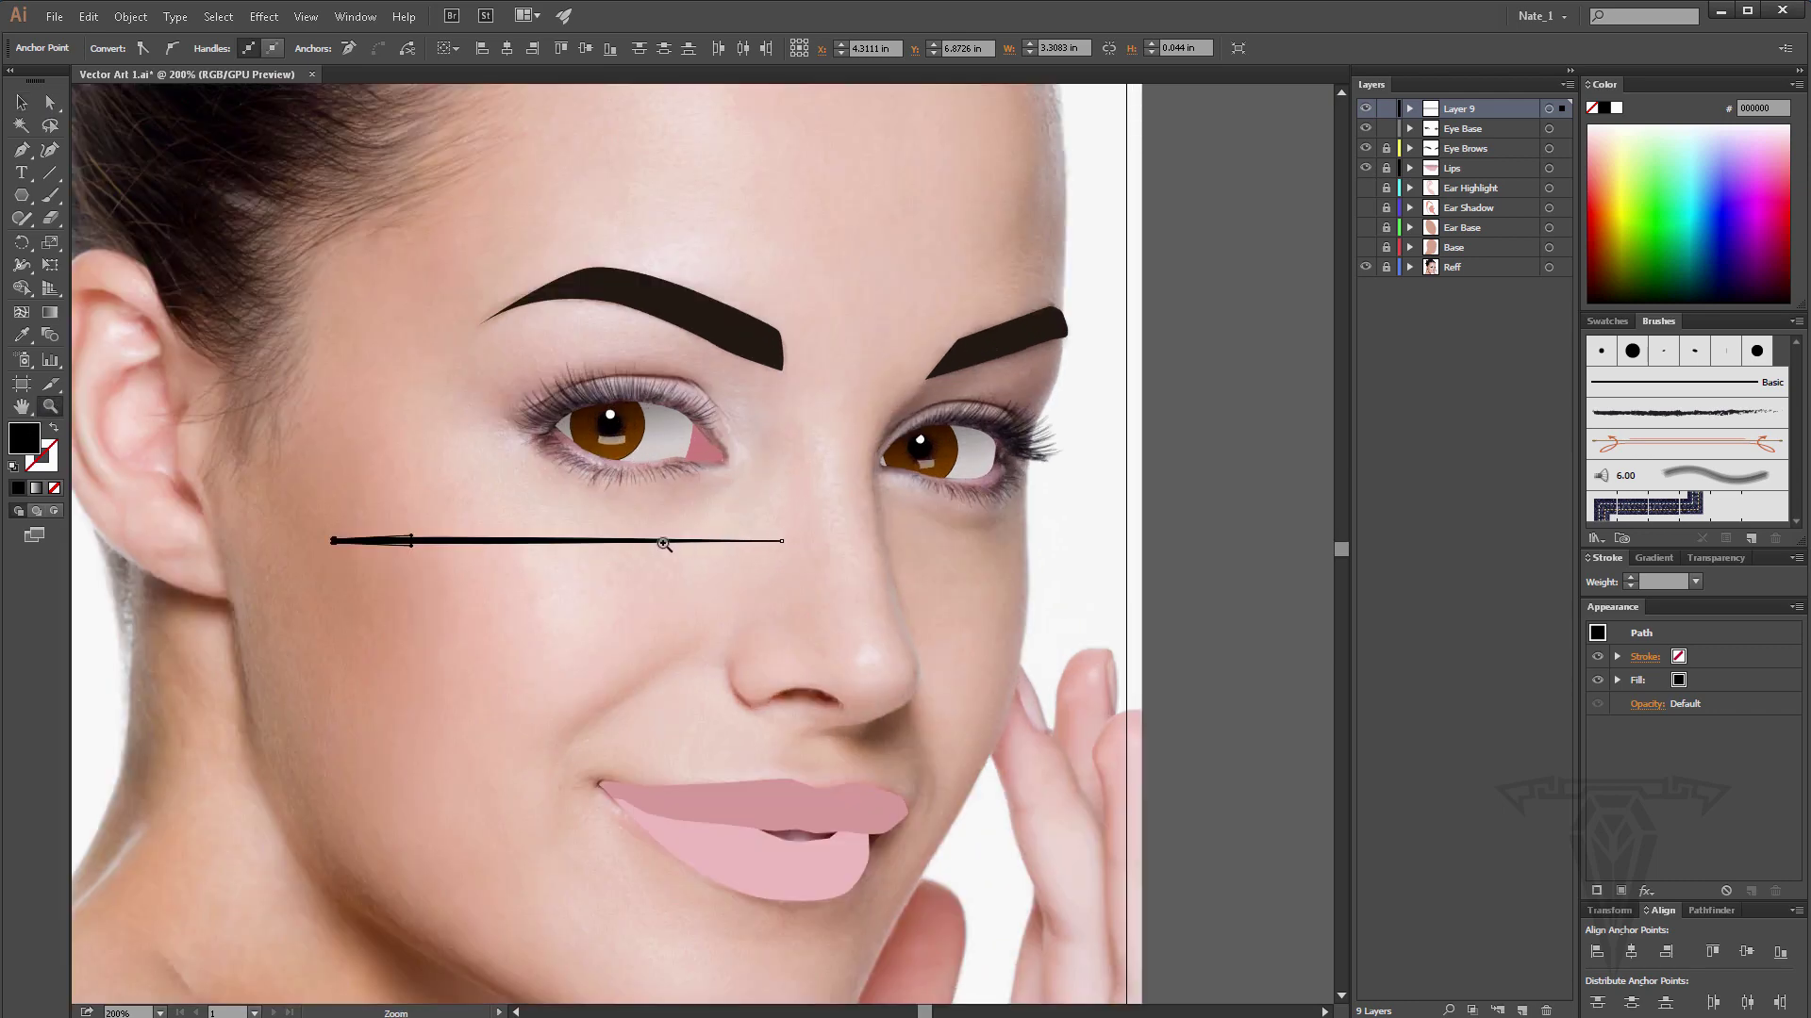
click(651, 544)
click(52, 105)
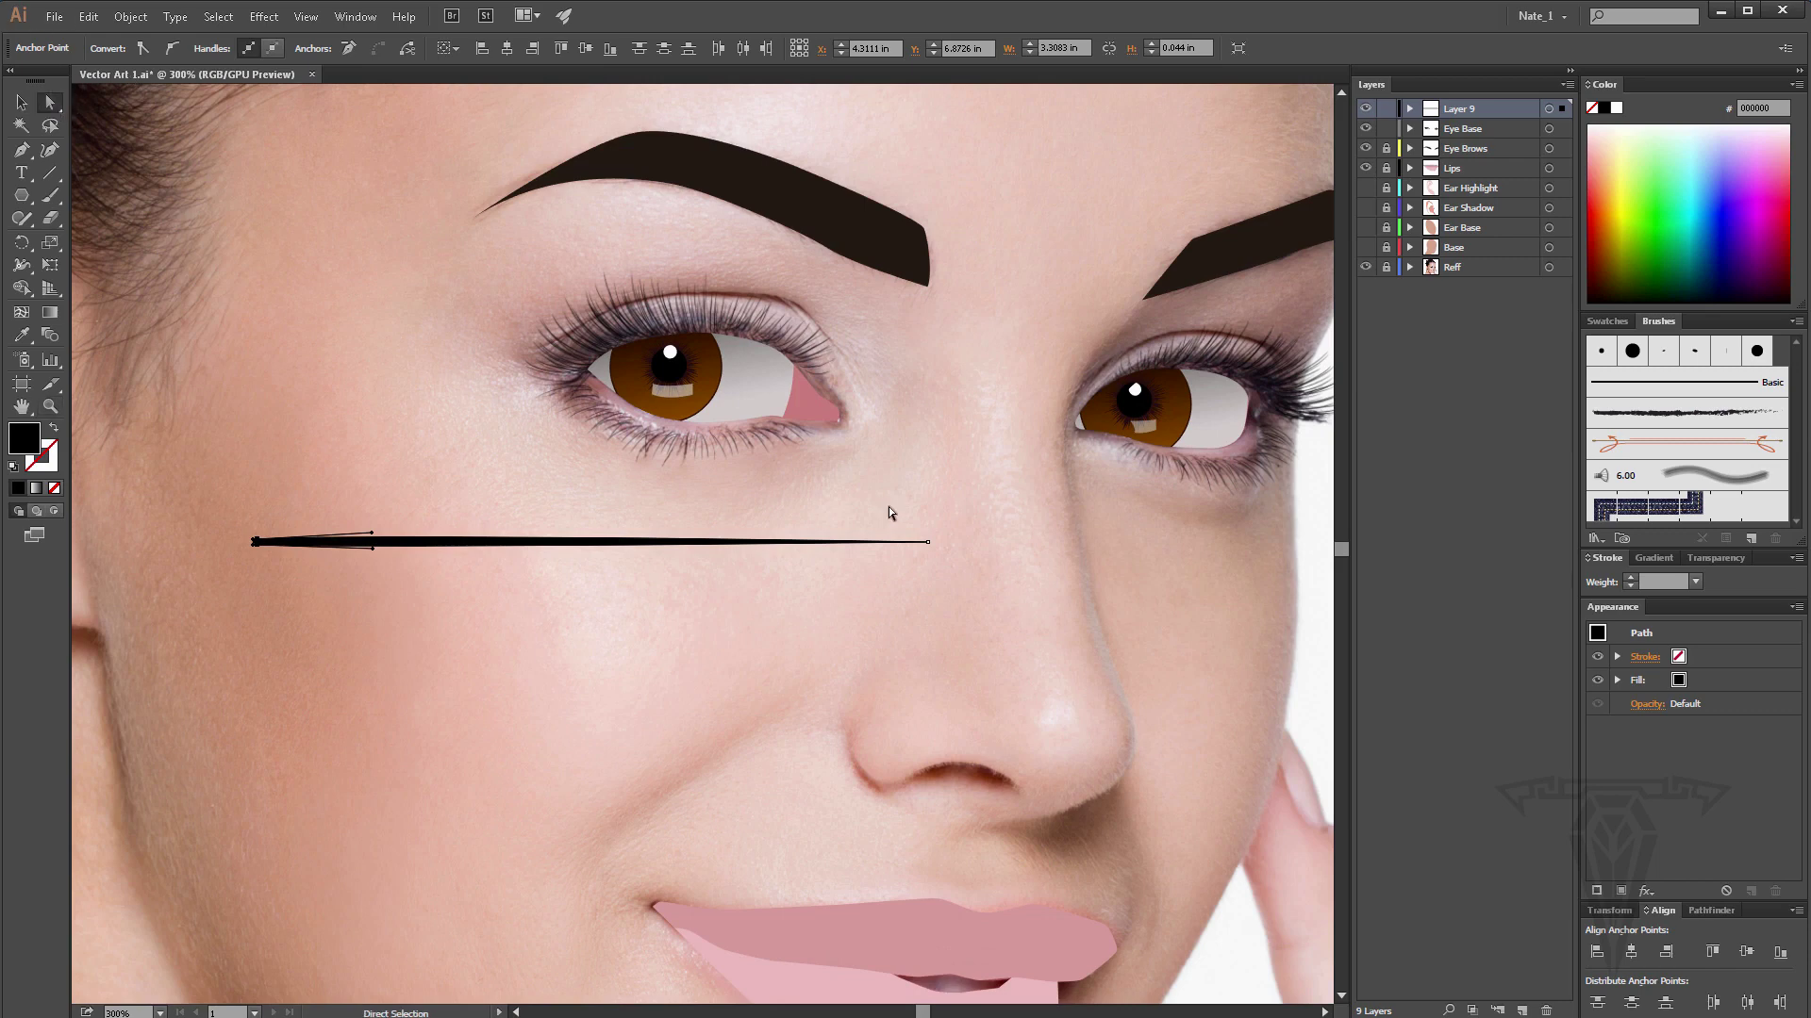
drag(942, 563, 1035, 543)
click(931, 540)
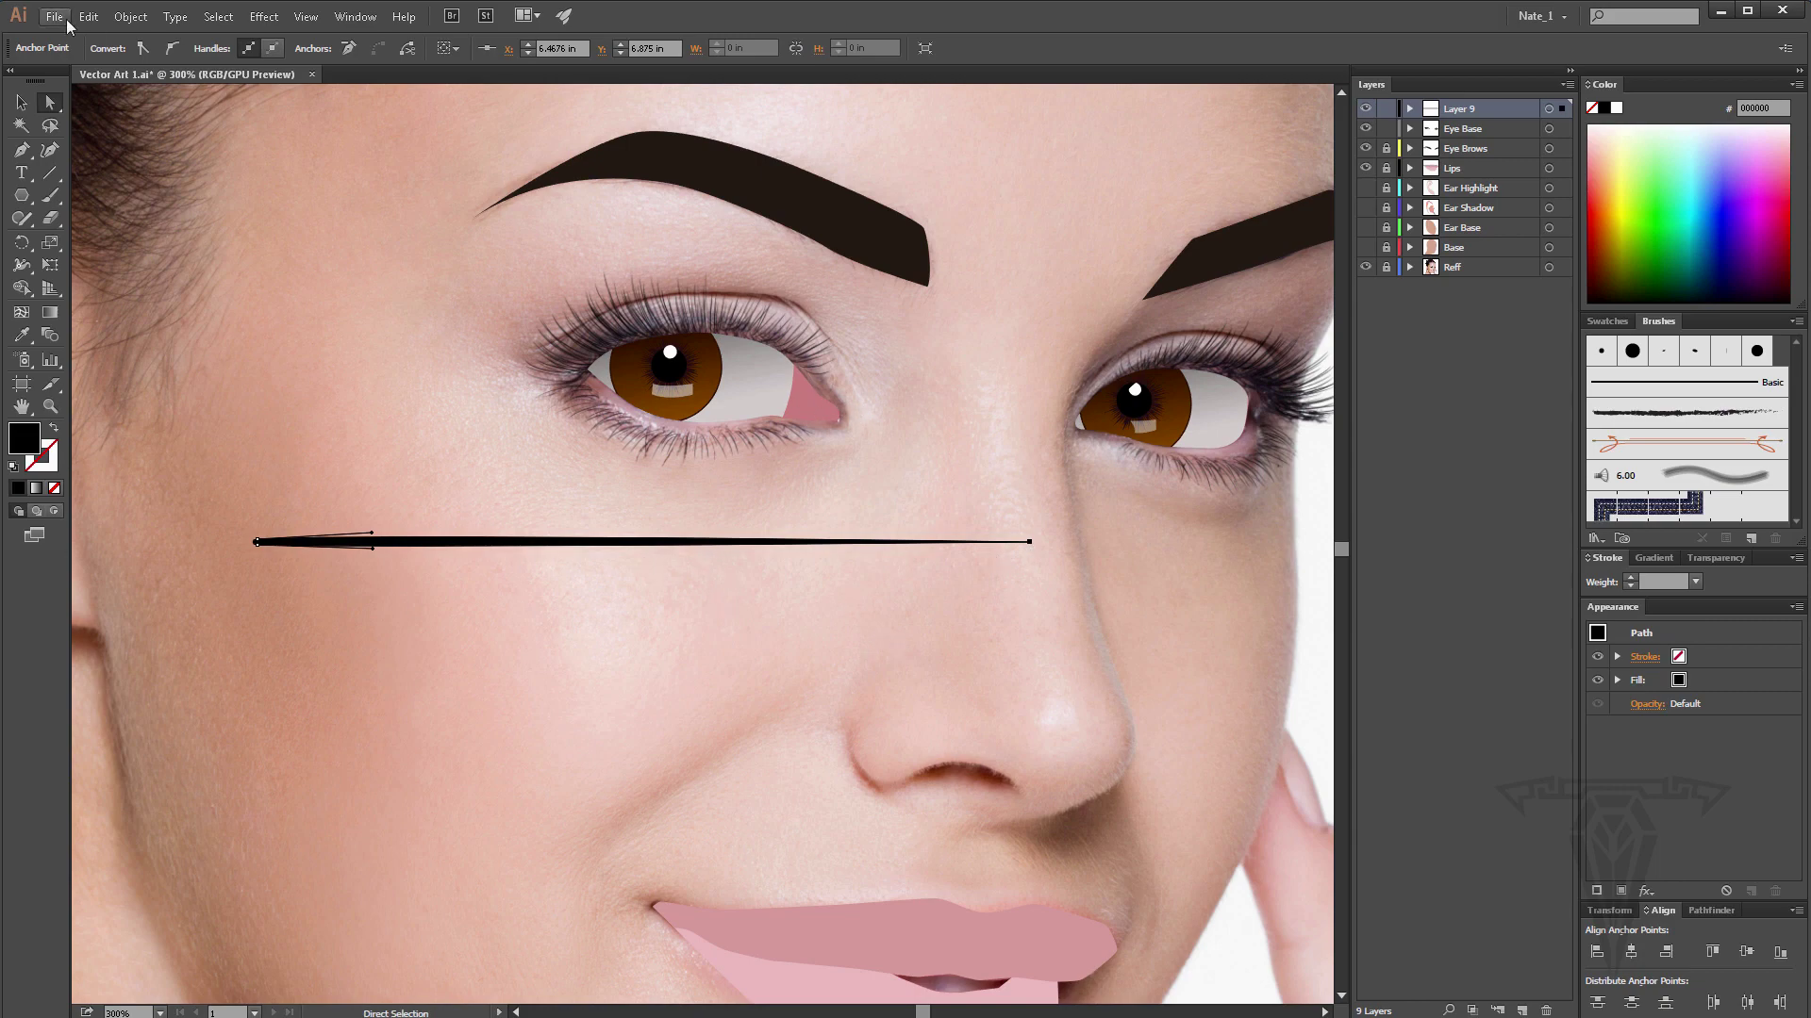
Move the whole sliver slightly lower on the cheek and start a new Art Brush from it.
click(21, 101)
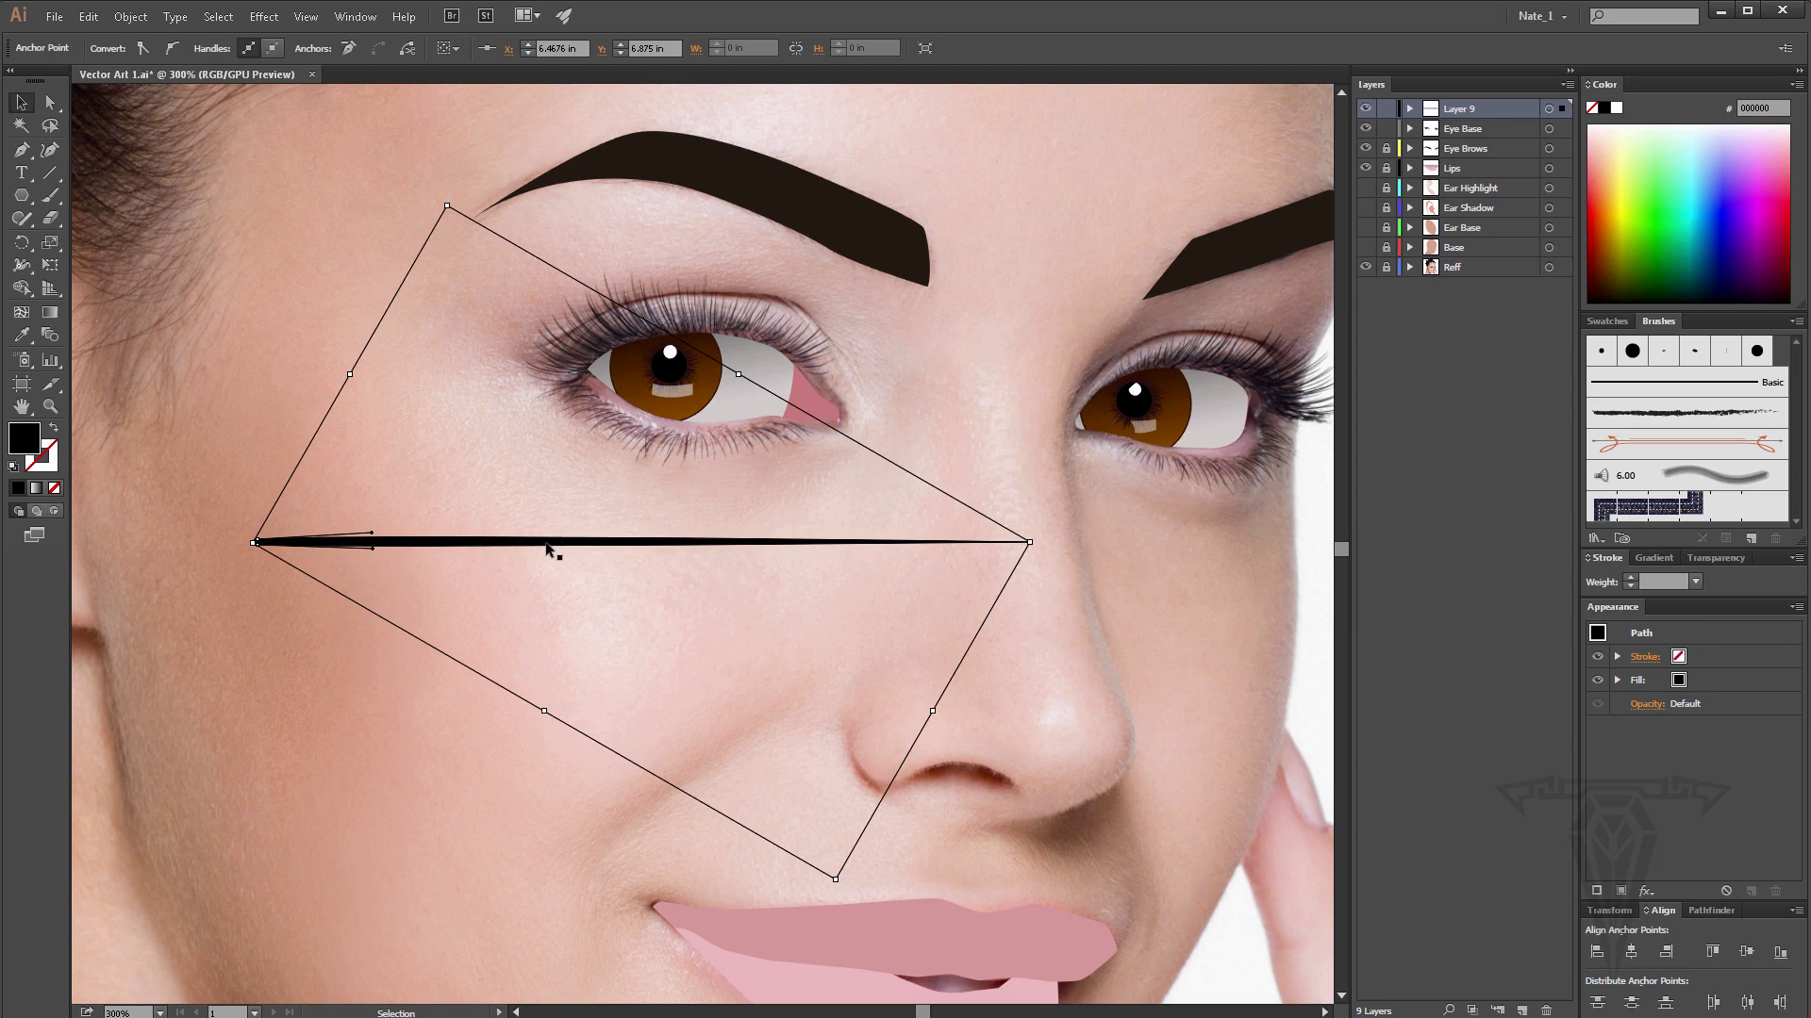
drag(547, 542, 569, 587)
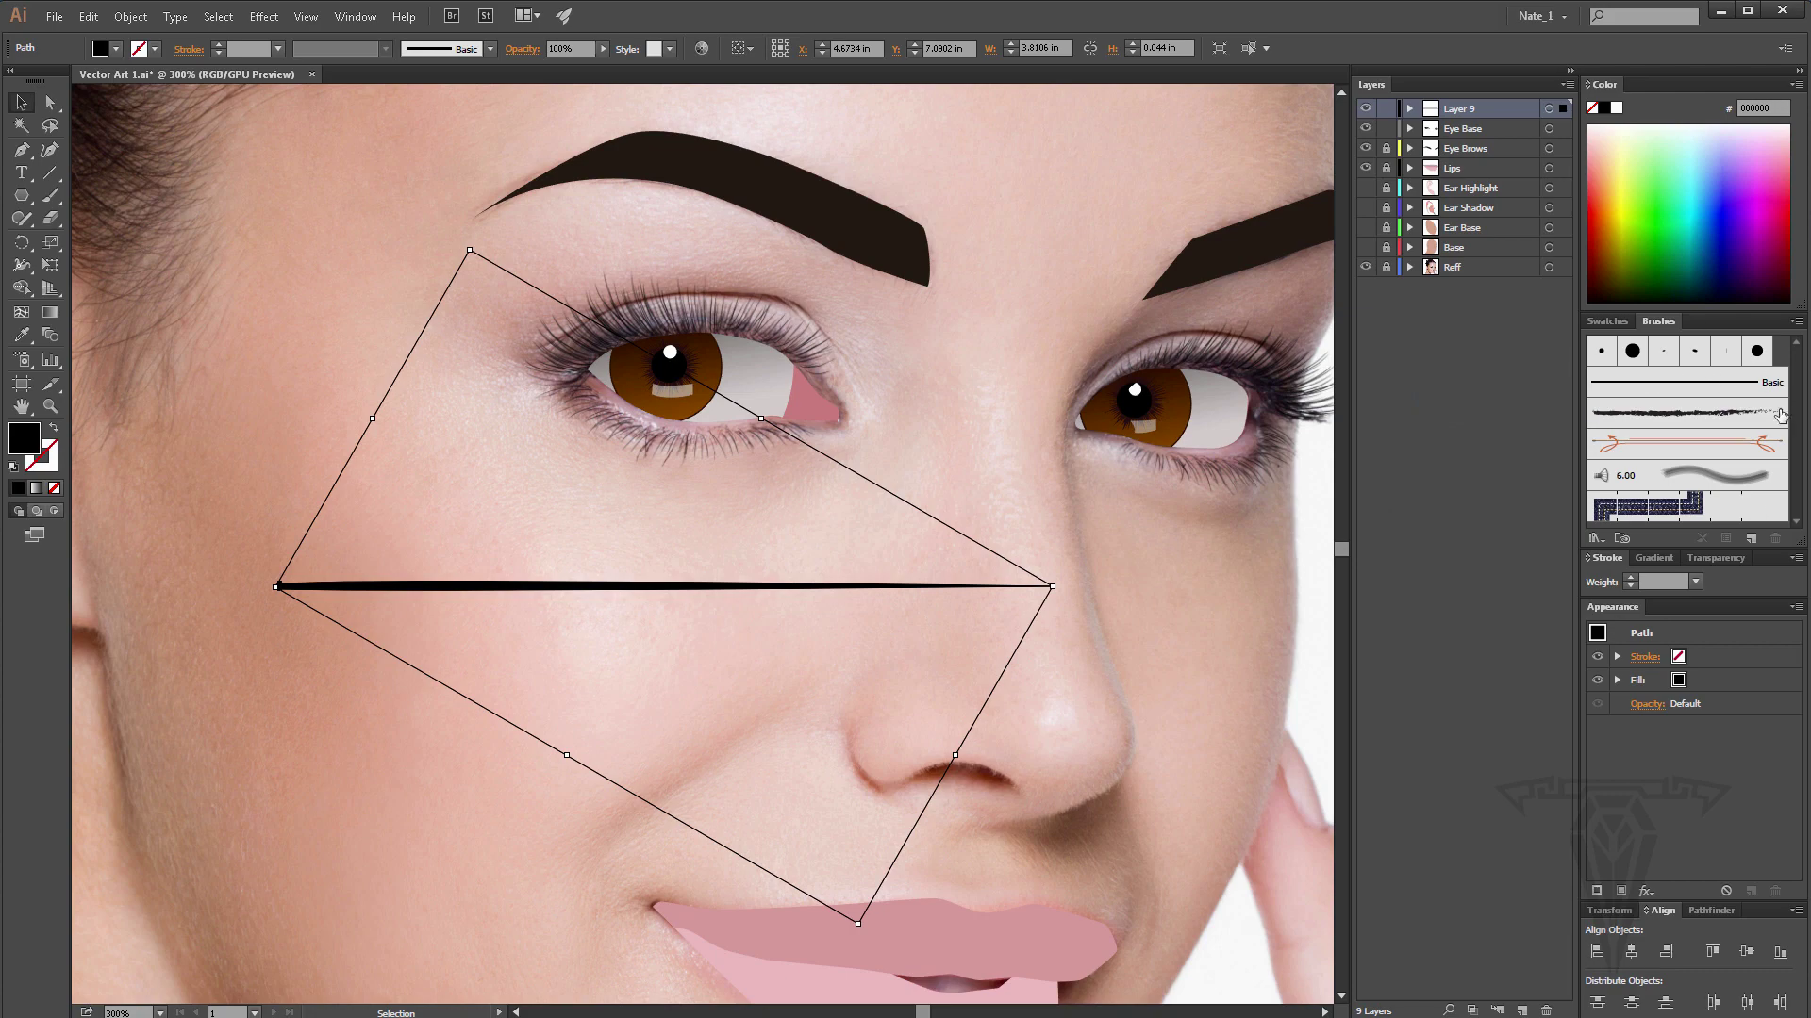
click(1796, 324)
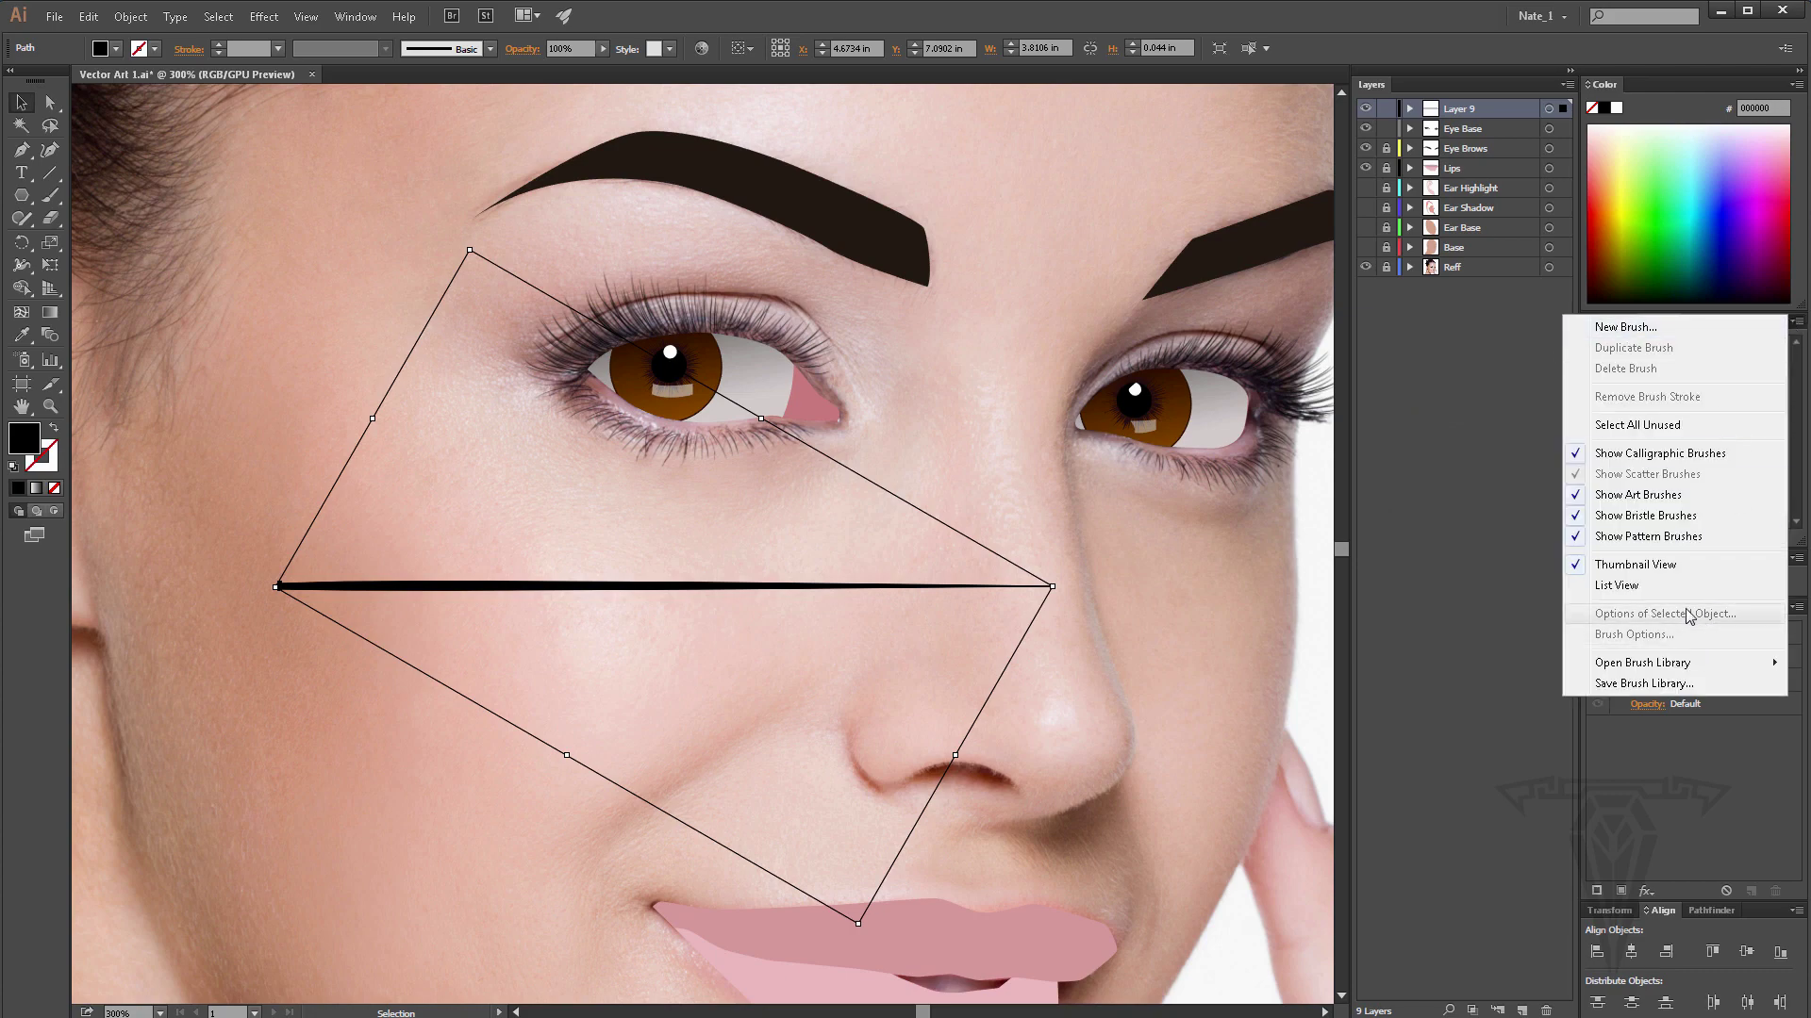
click(1801, 540)
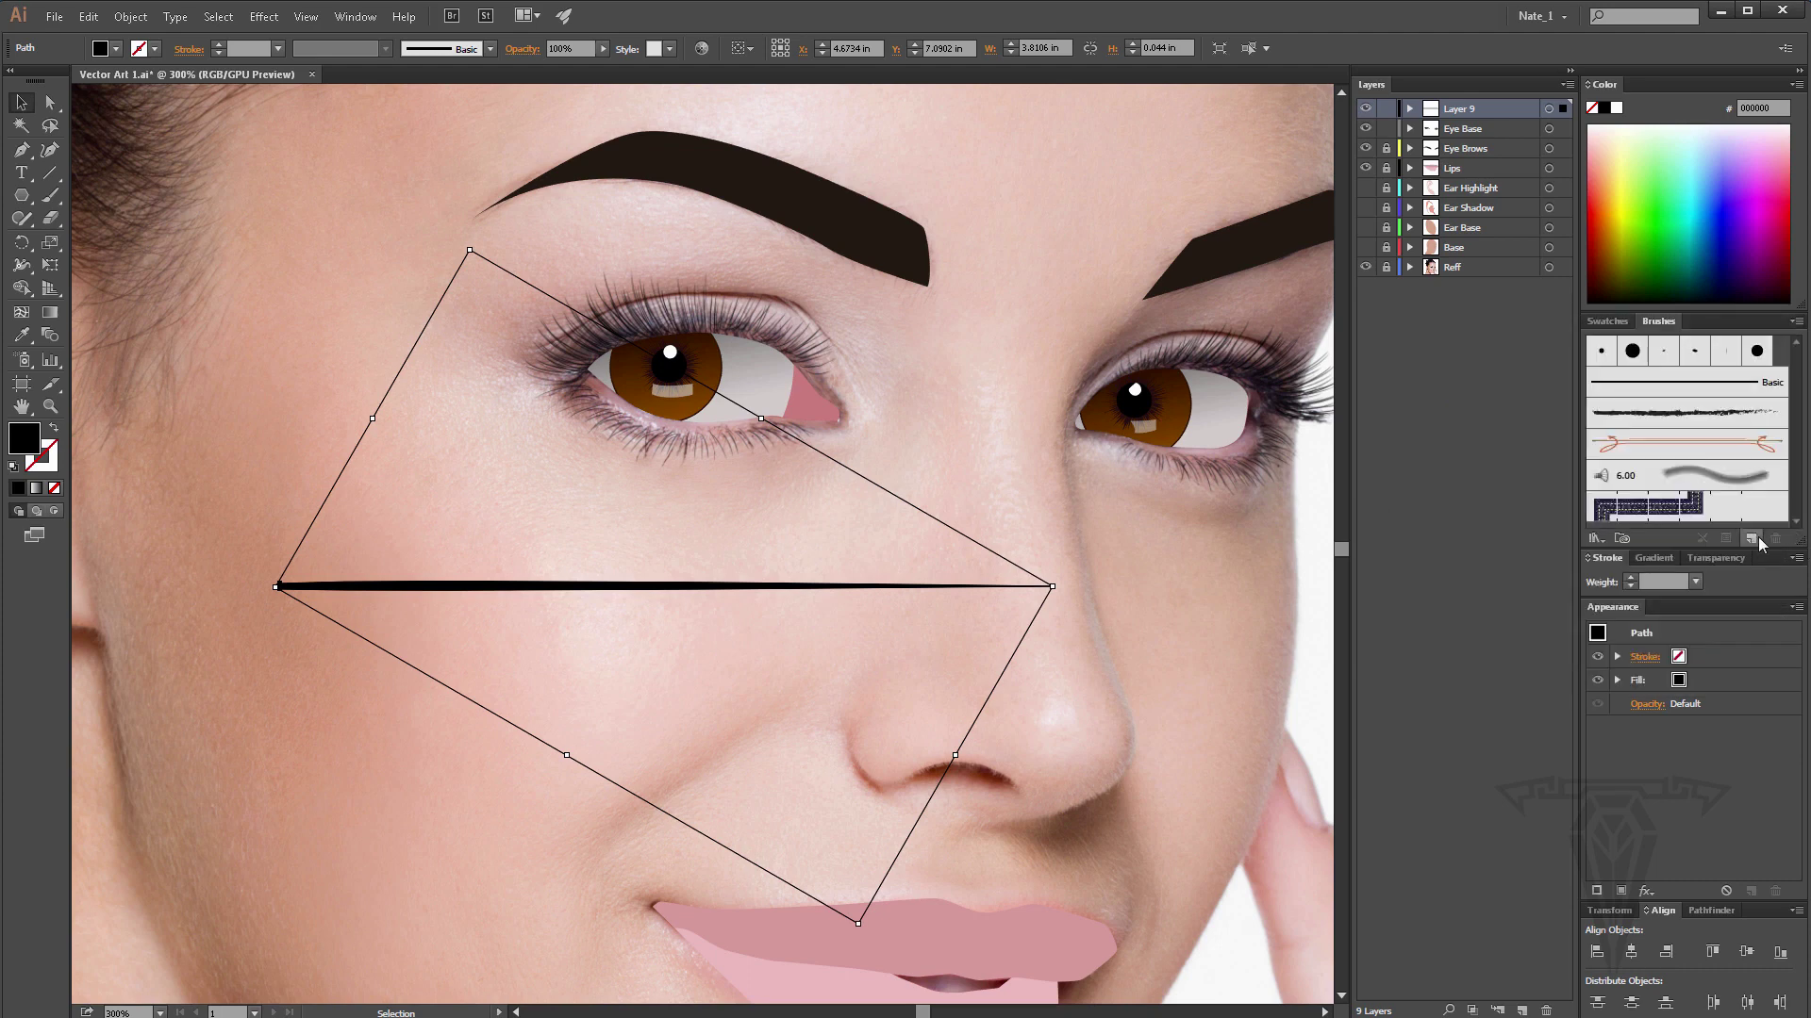
click(1752, 538)
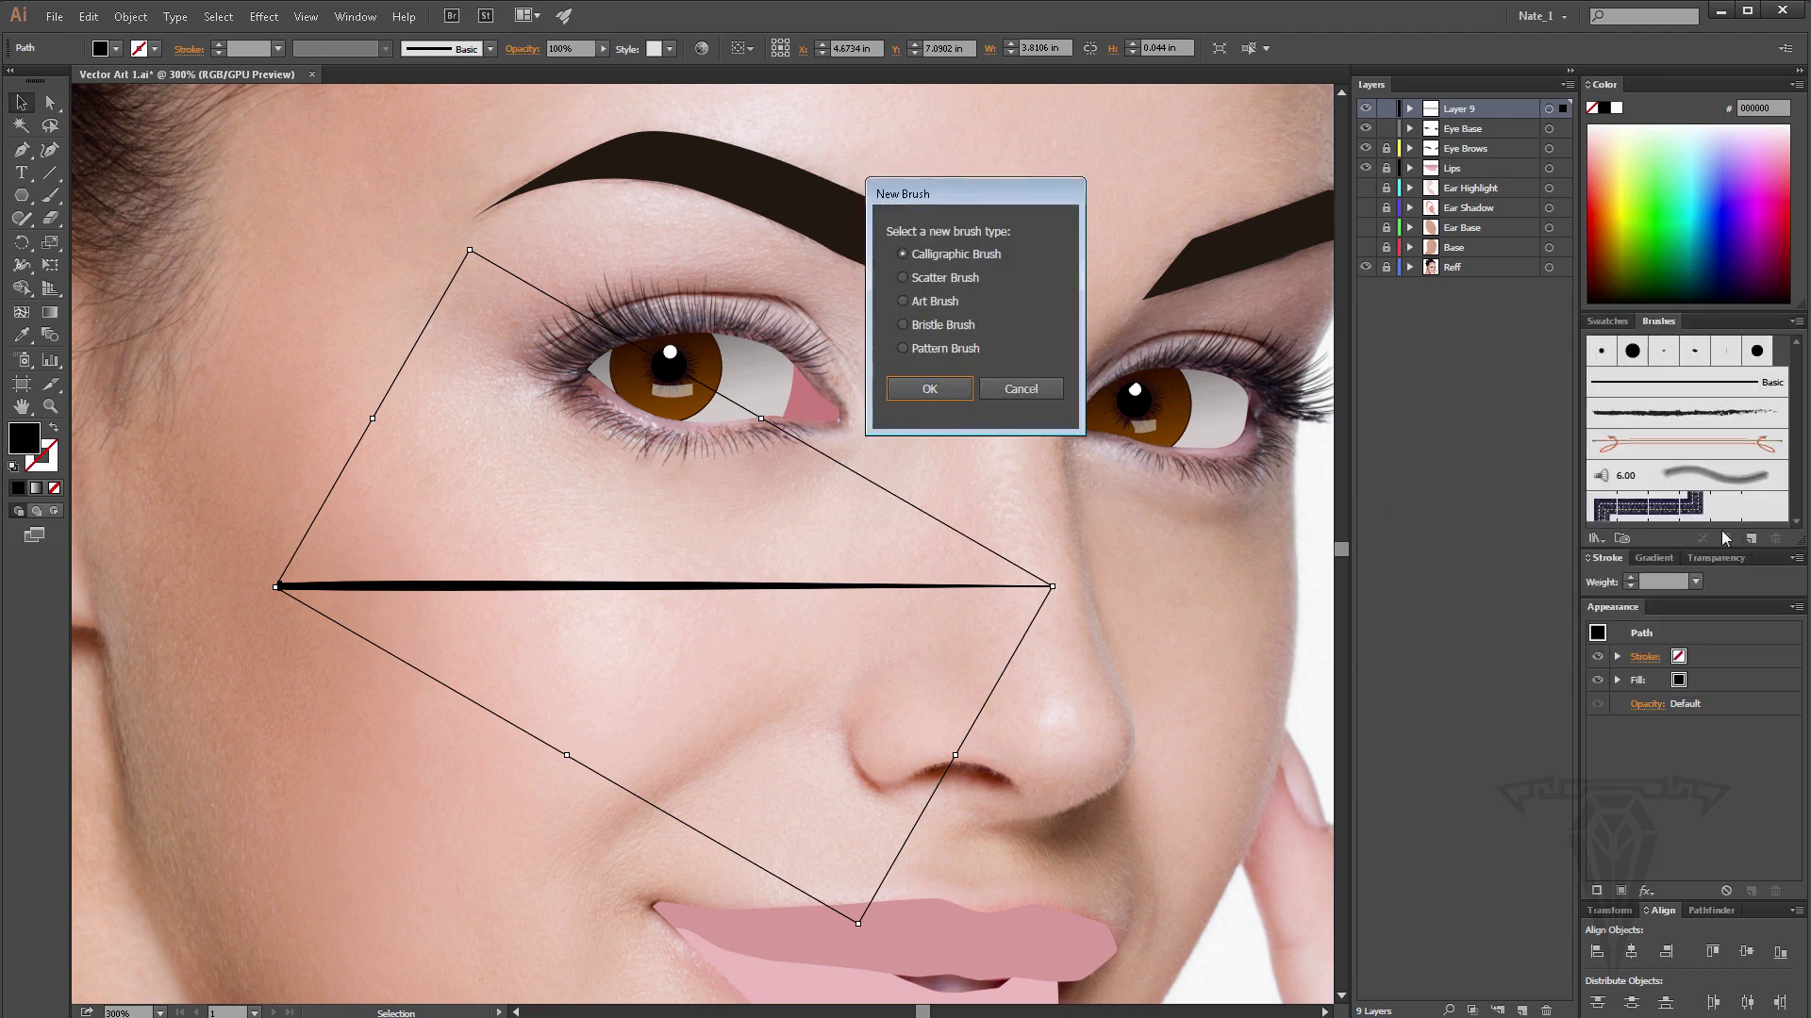
click(934, 304)
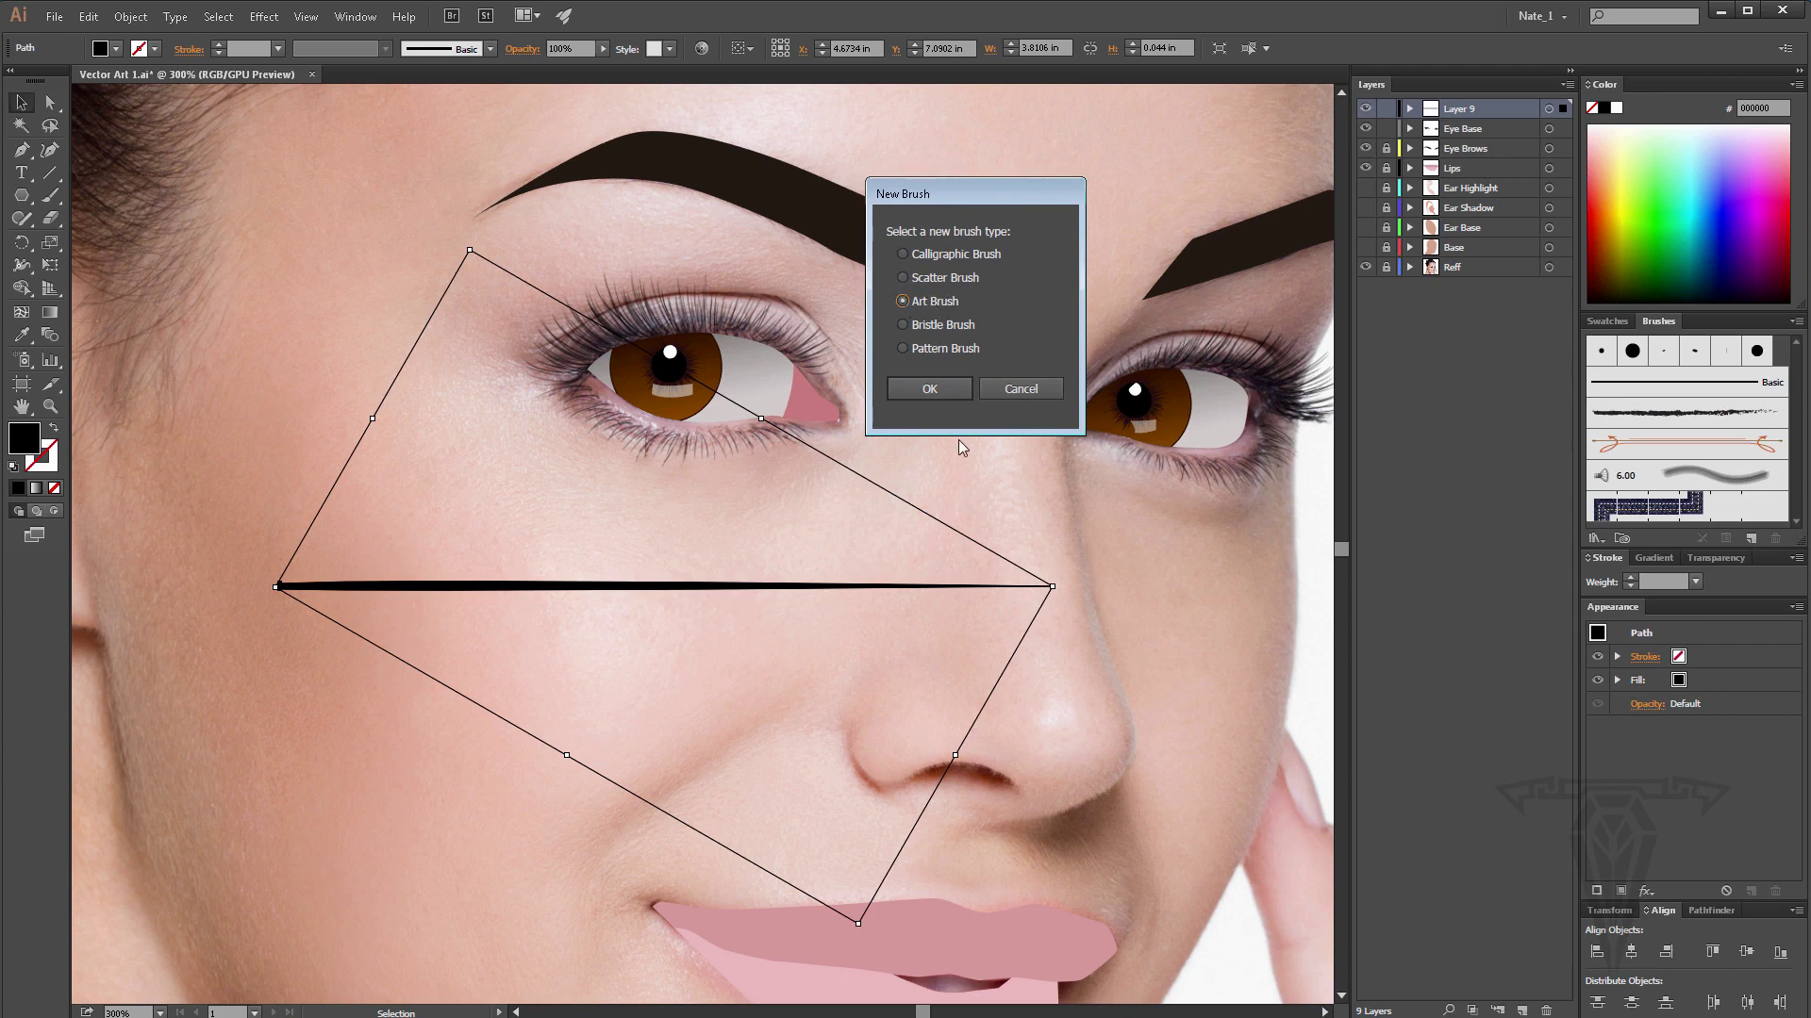
click(930, 389)
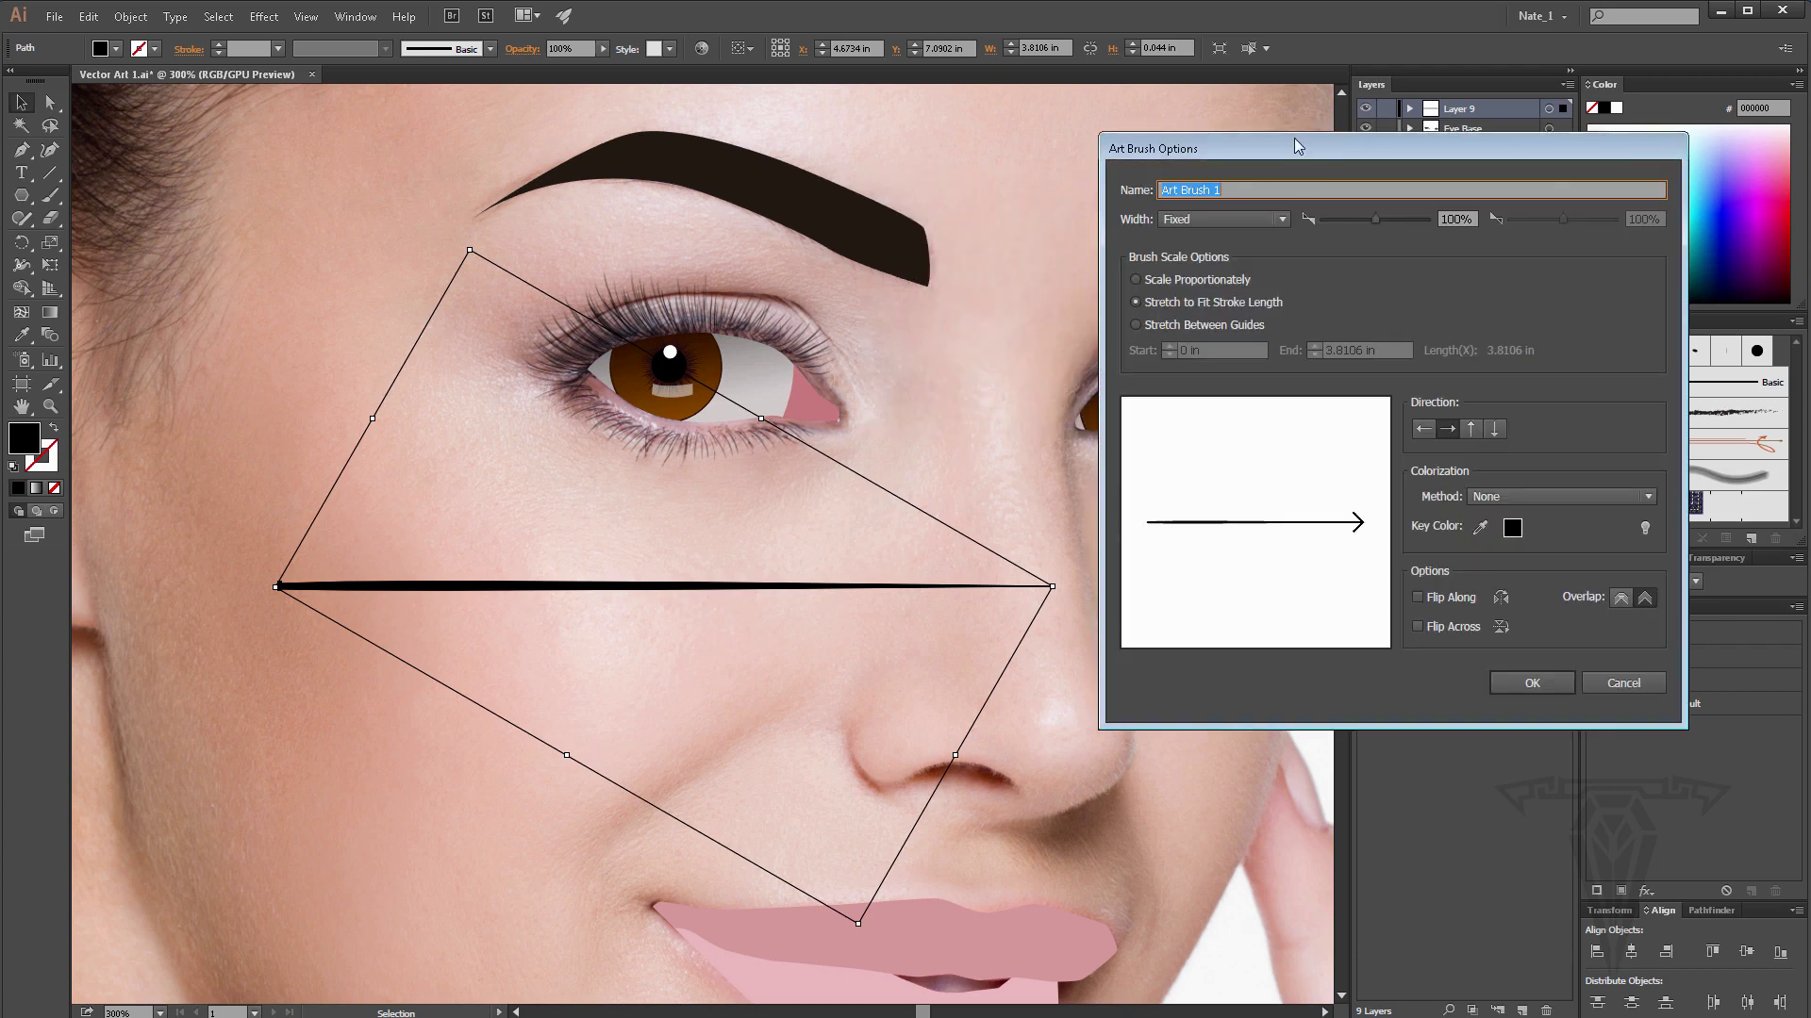
Name the art brush Eyelash Brush 1 and create it with Fixed width and Stretch to Fit Stroke Length.
drag(1298, 146, 922, 149)
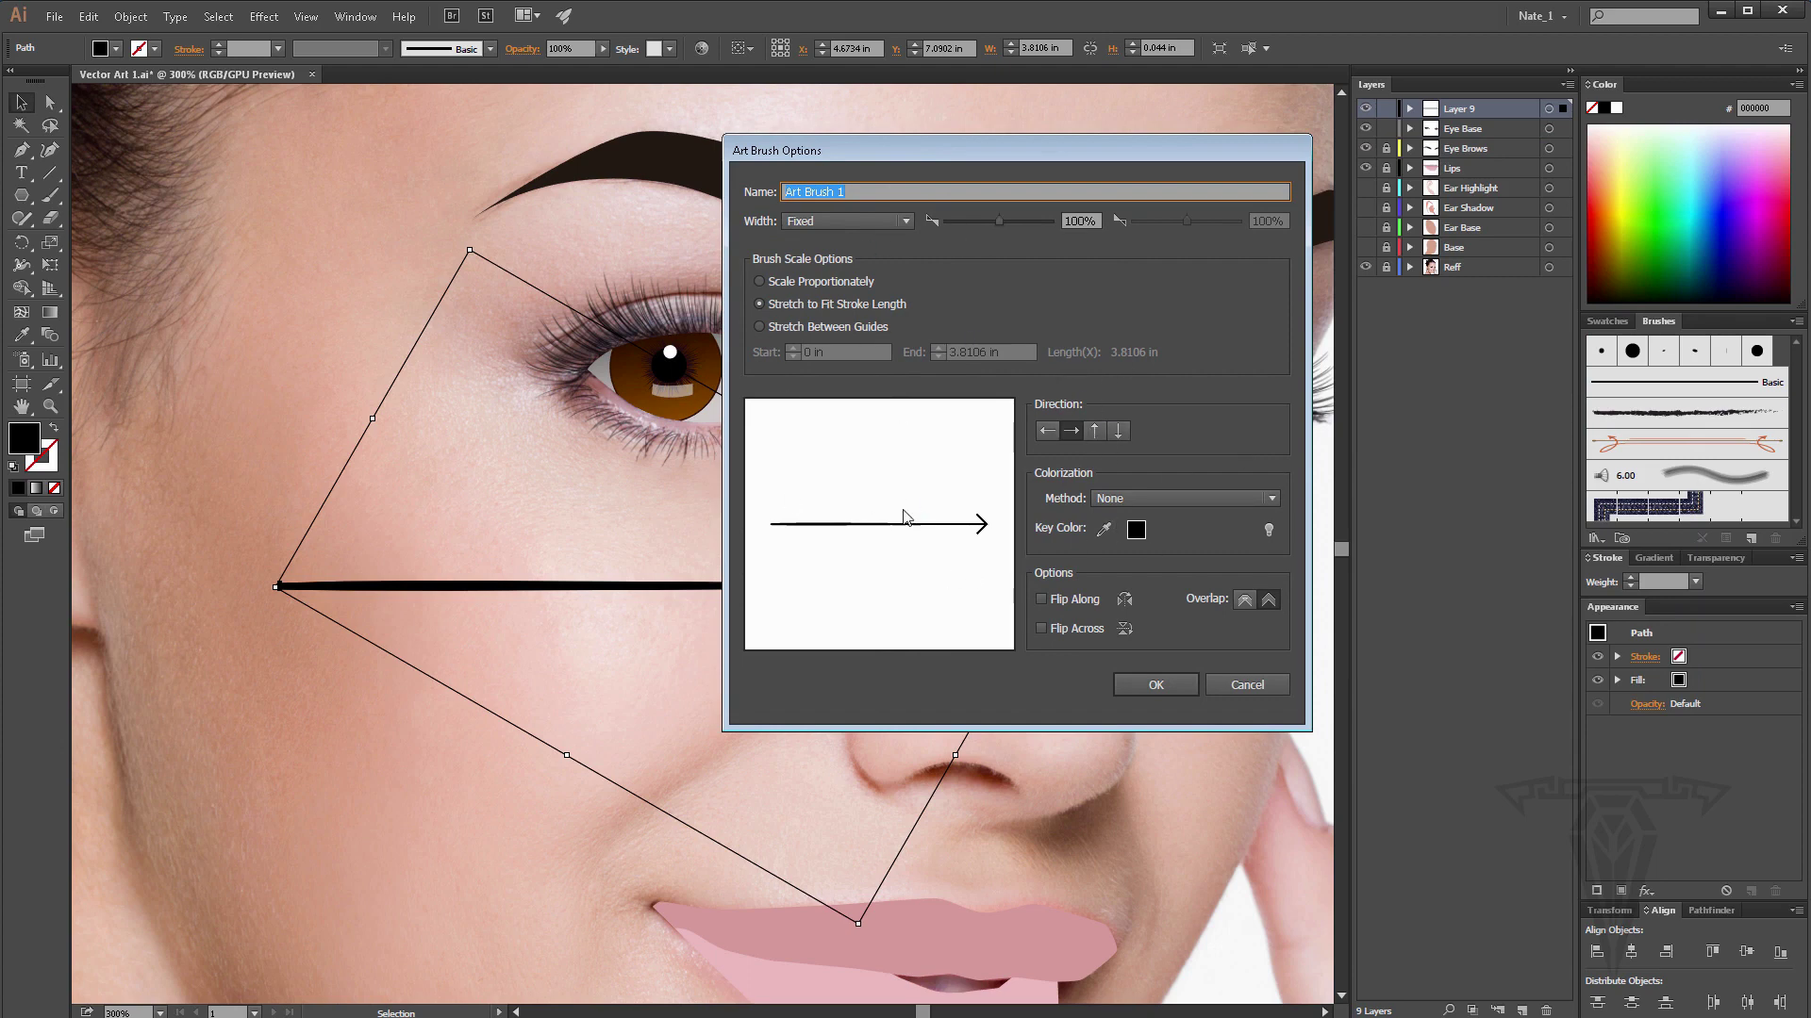
click(836, 191)
text(Eyelash Brush 1)
click(828, 220)
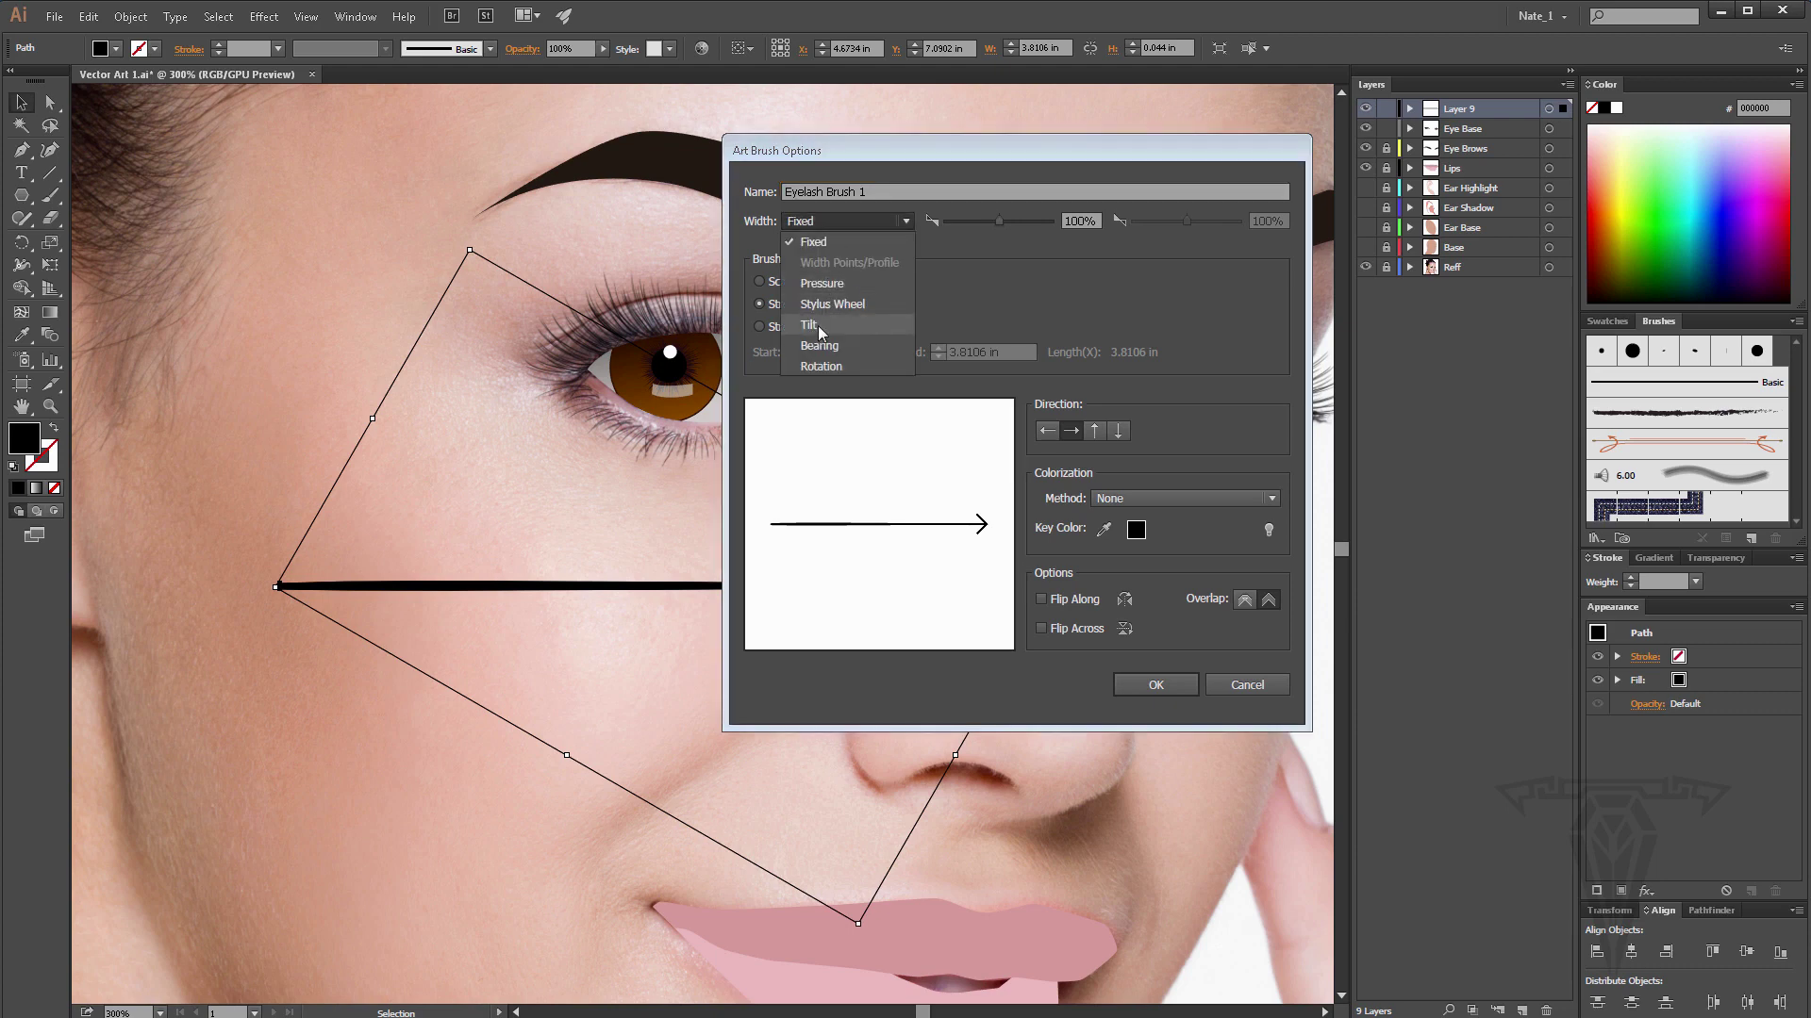
click(993, 260)
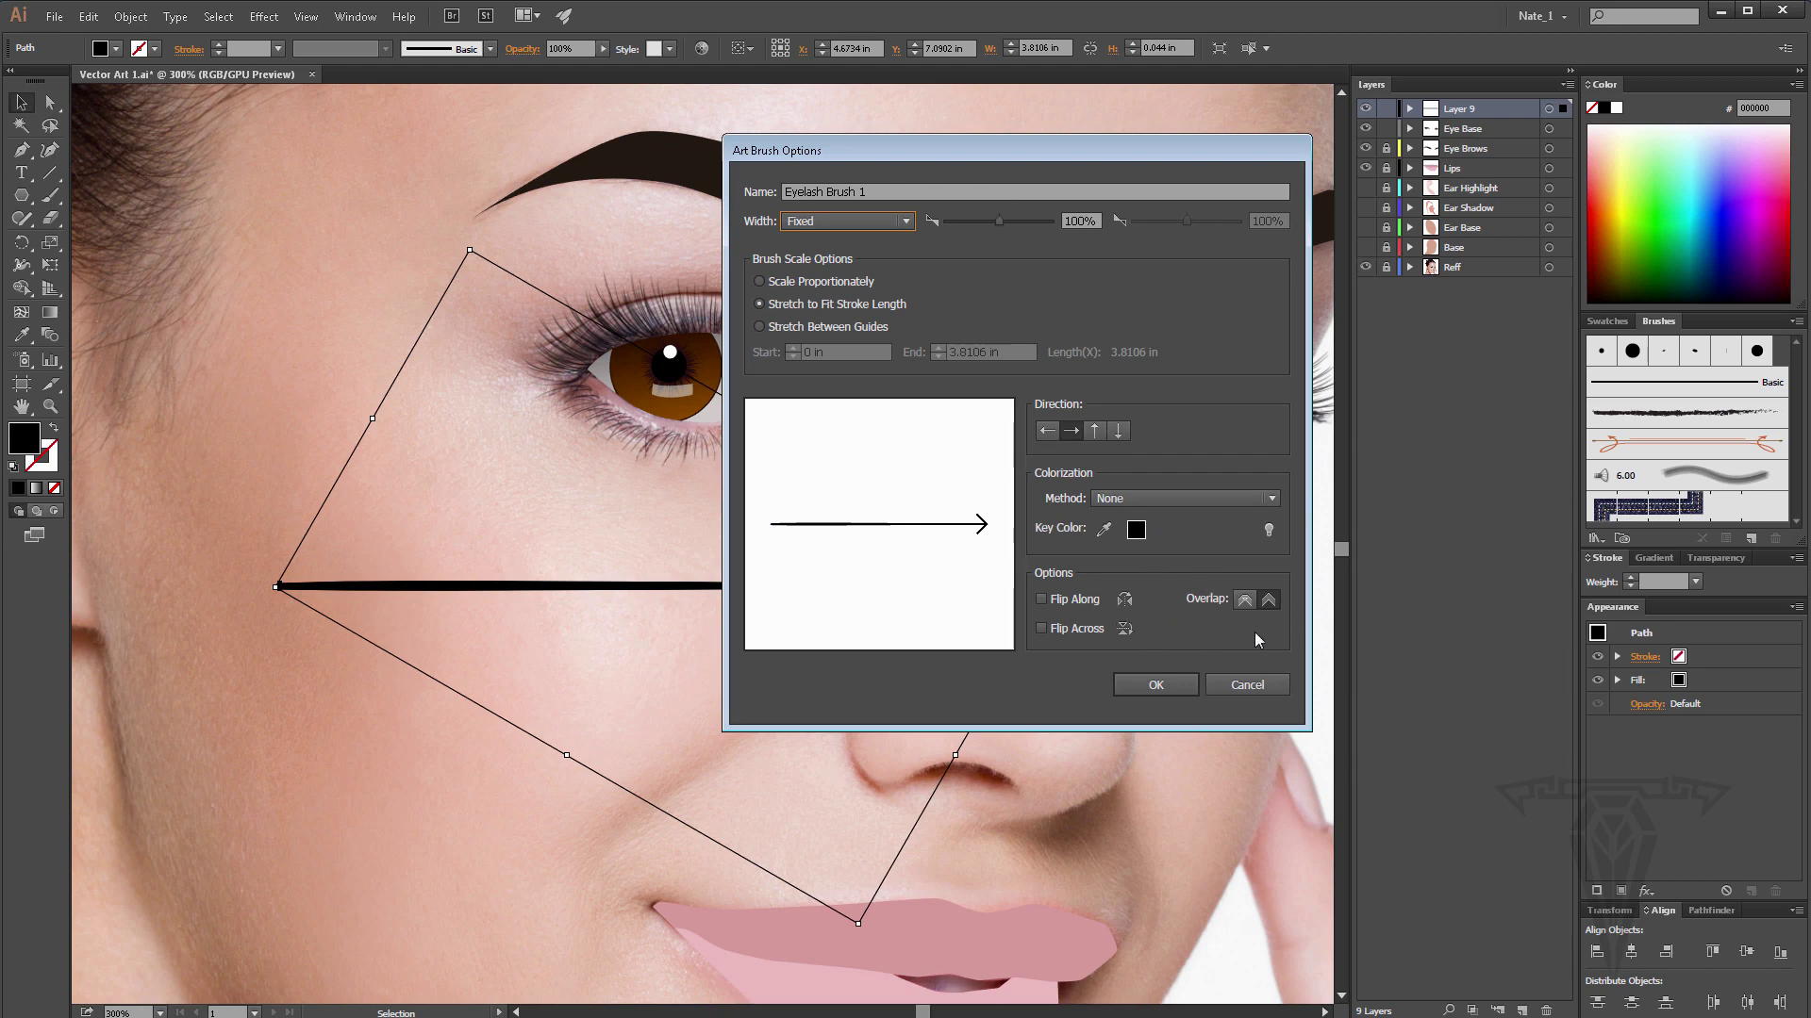
click(1162, 682)
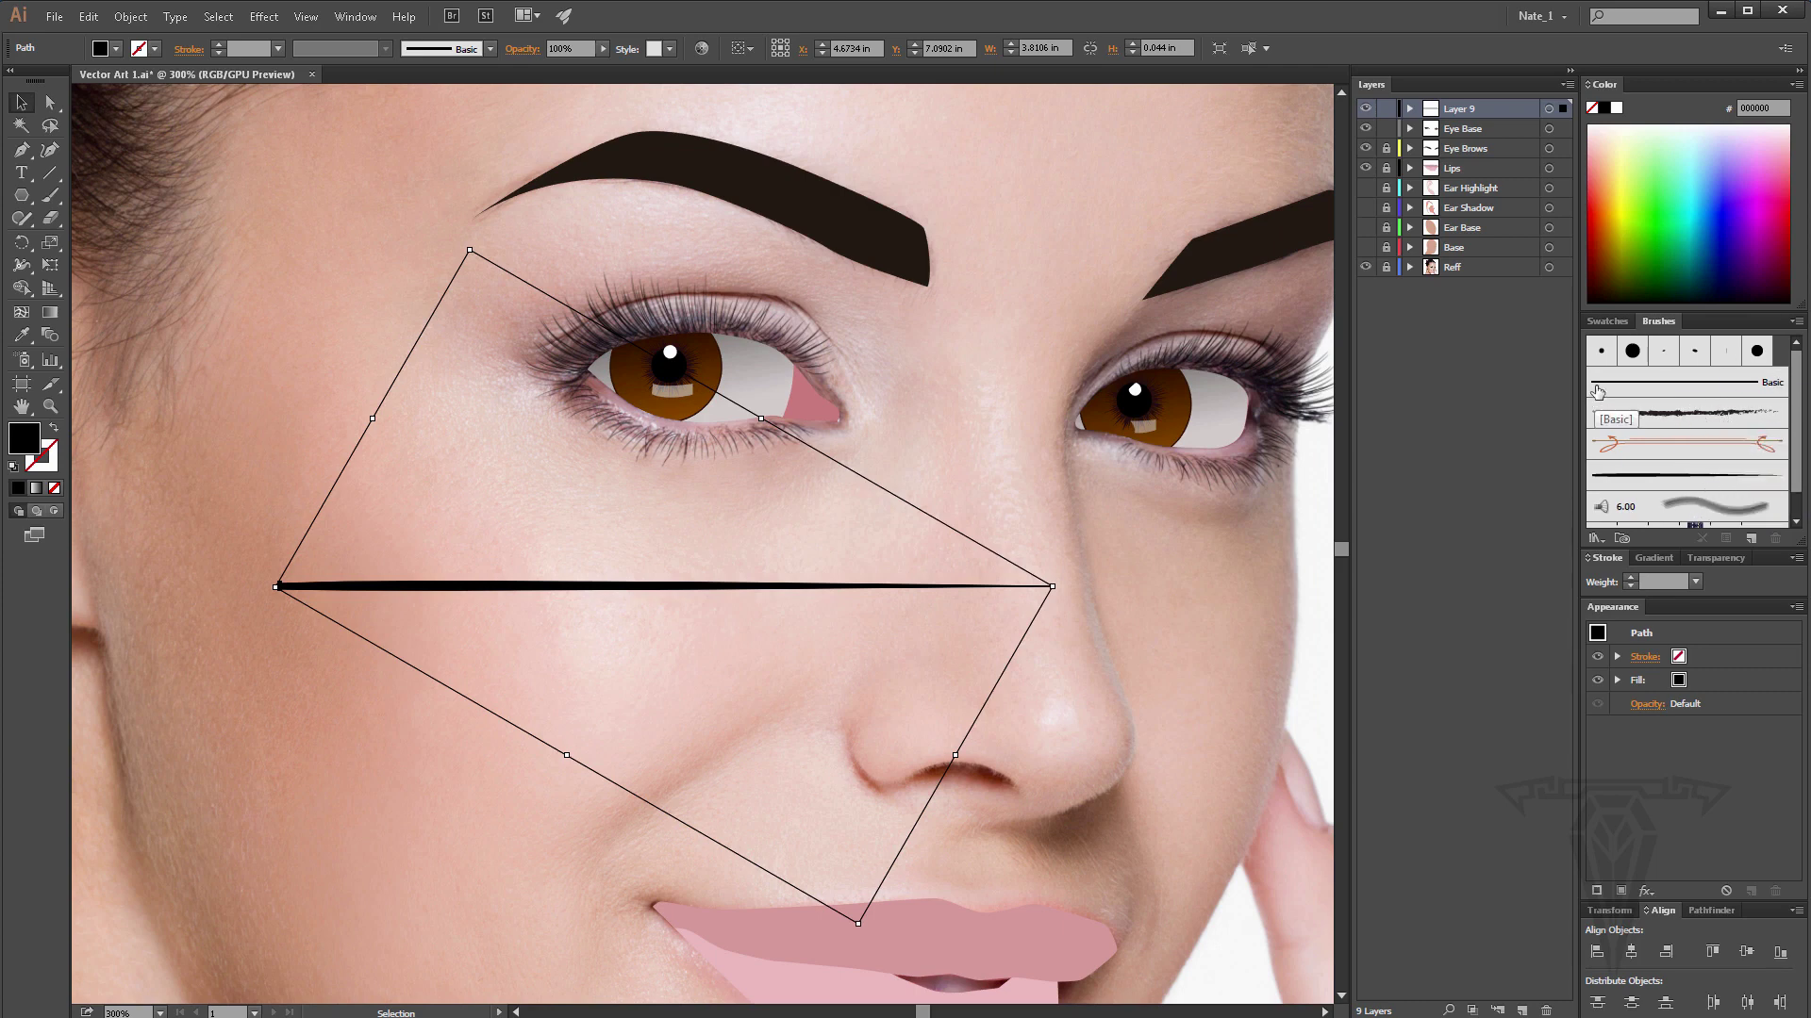
click(1709, 412)
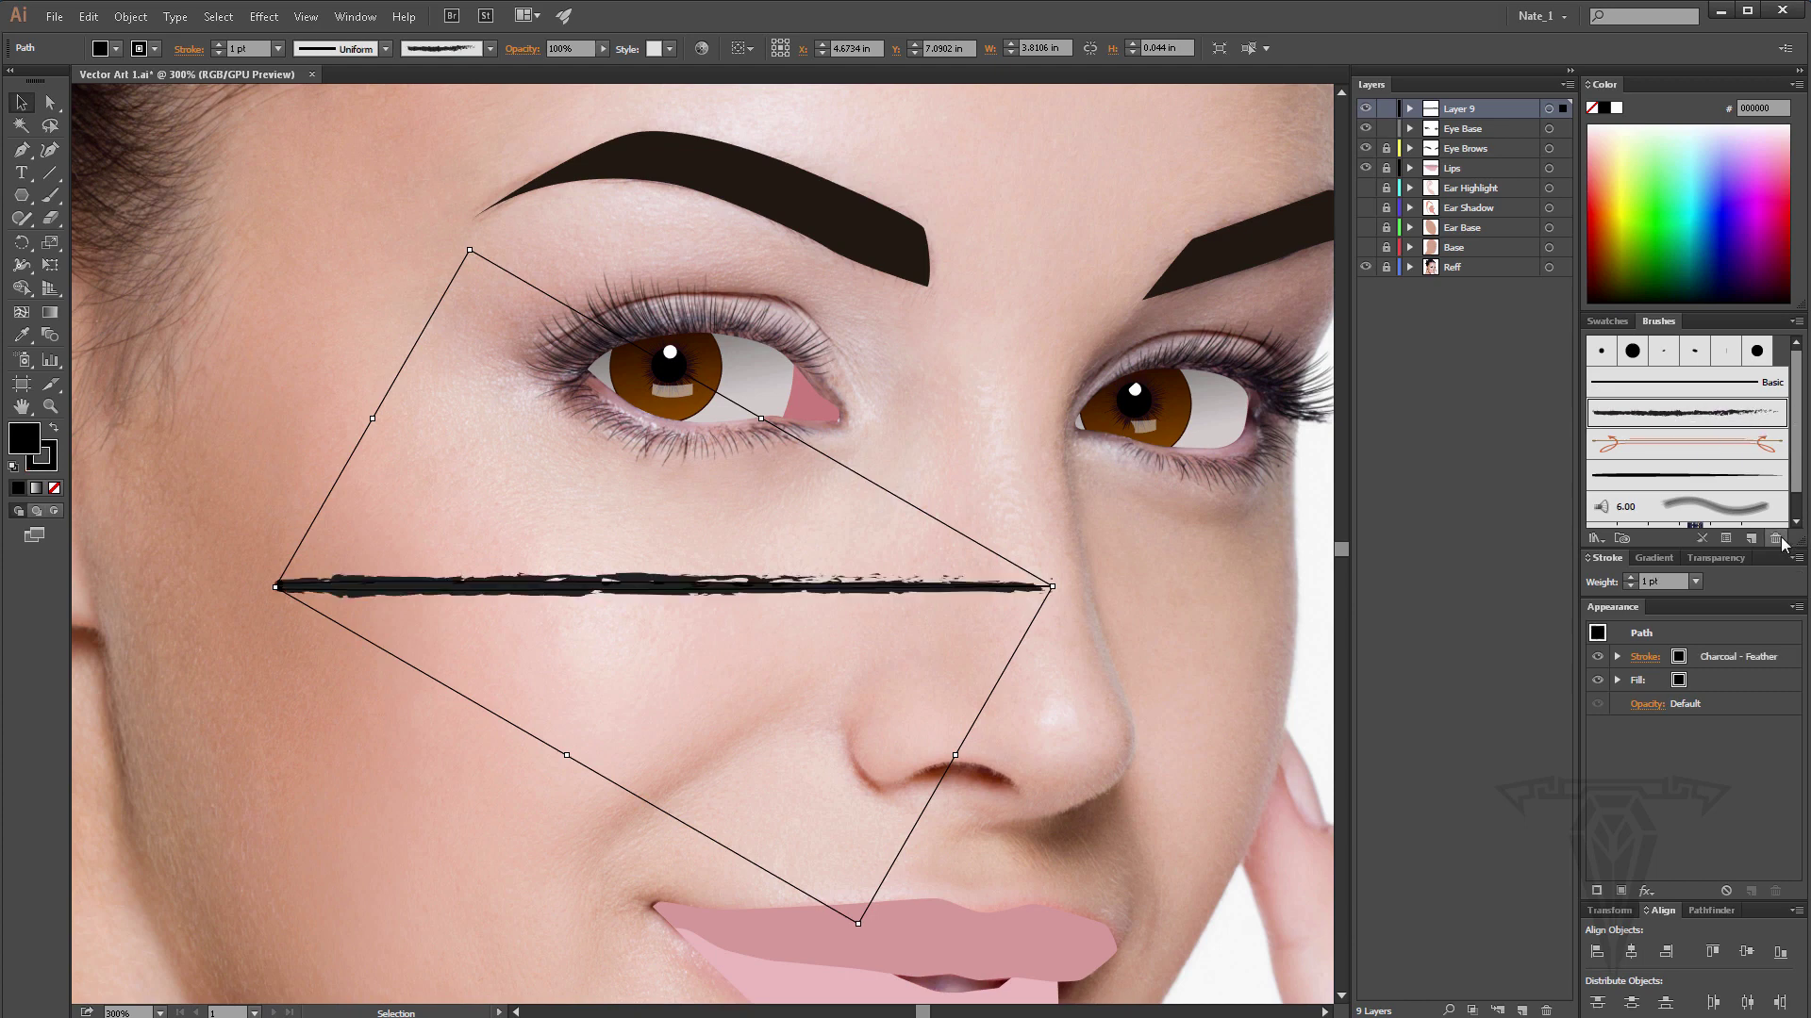
click(1780, 539)
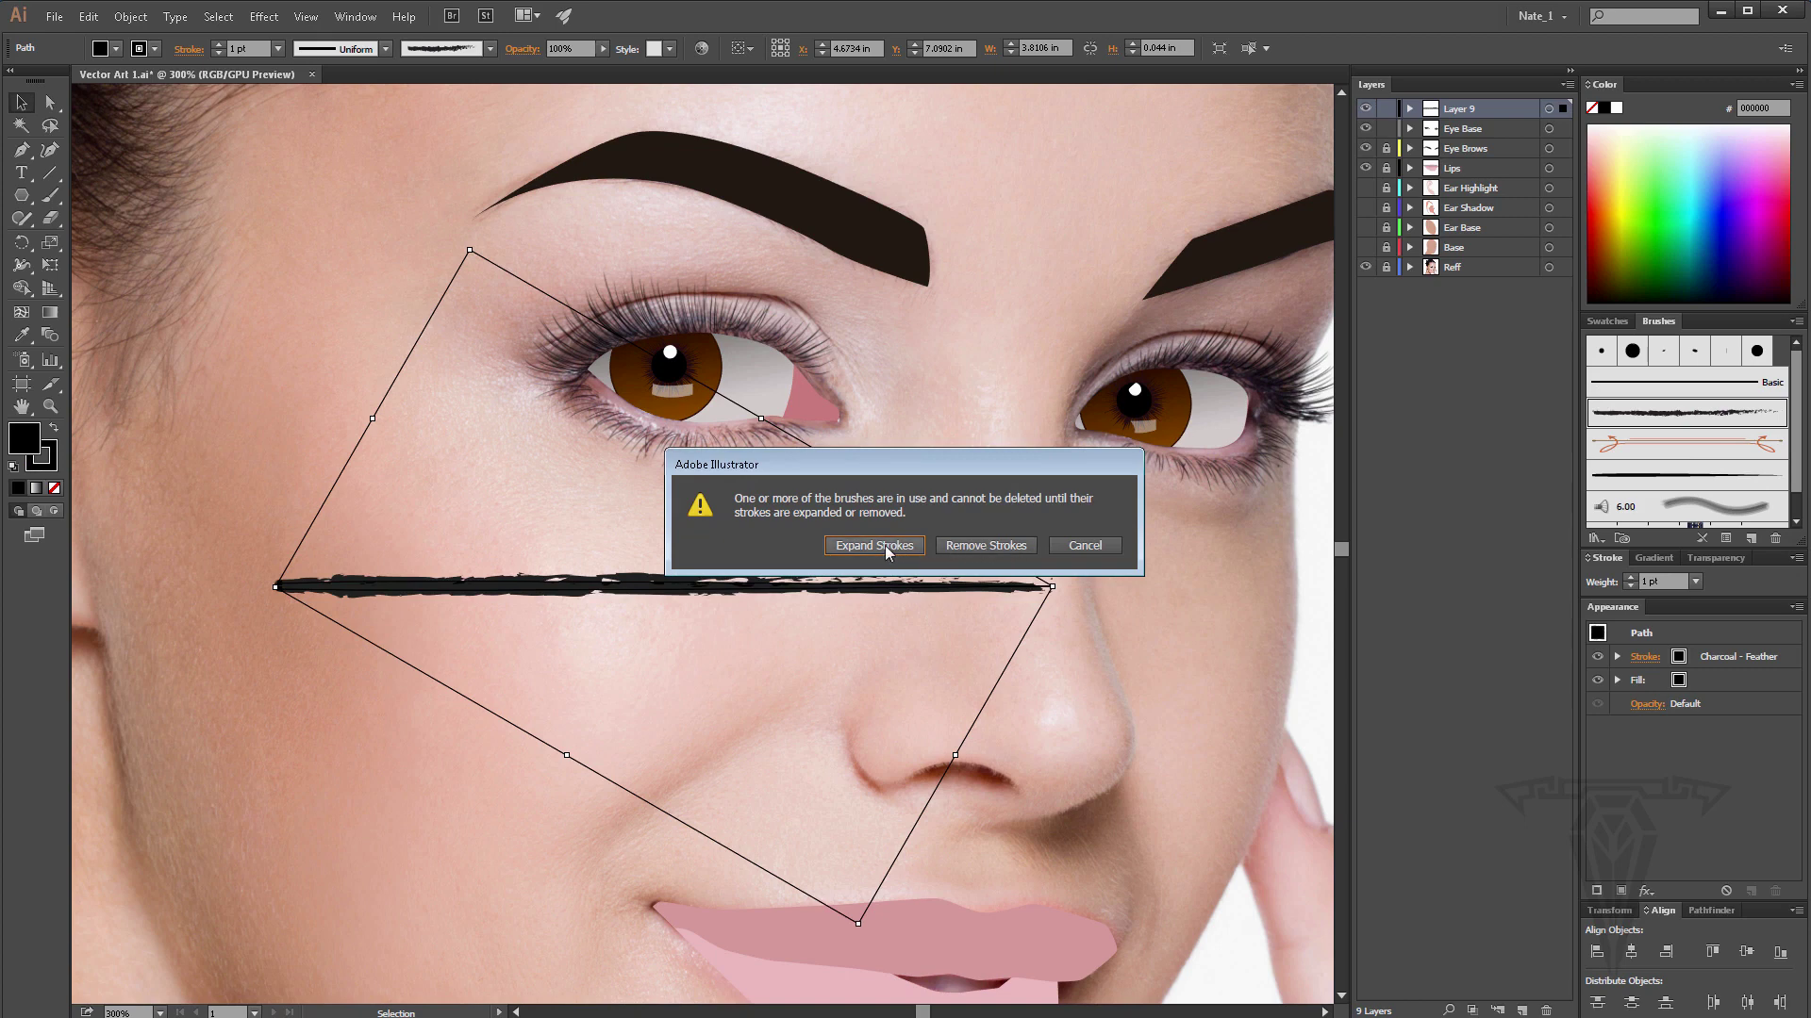
click(1084, 545)
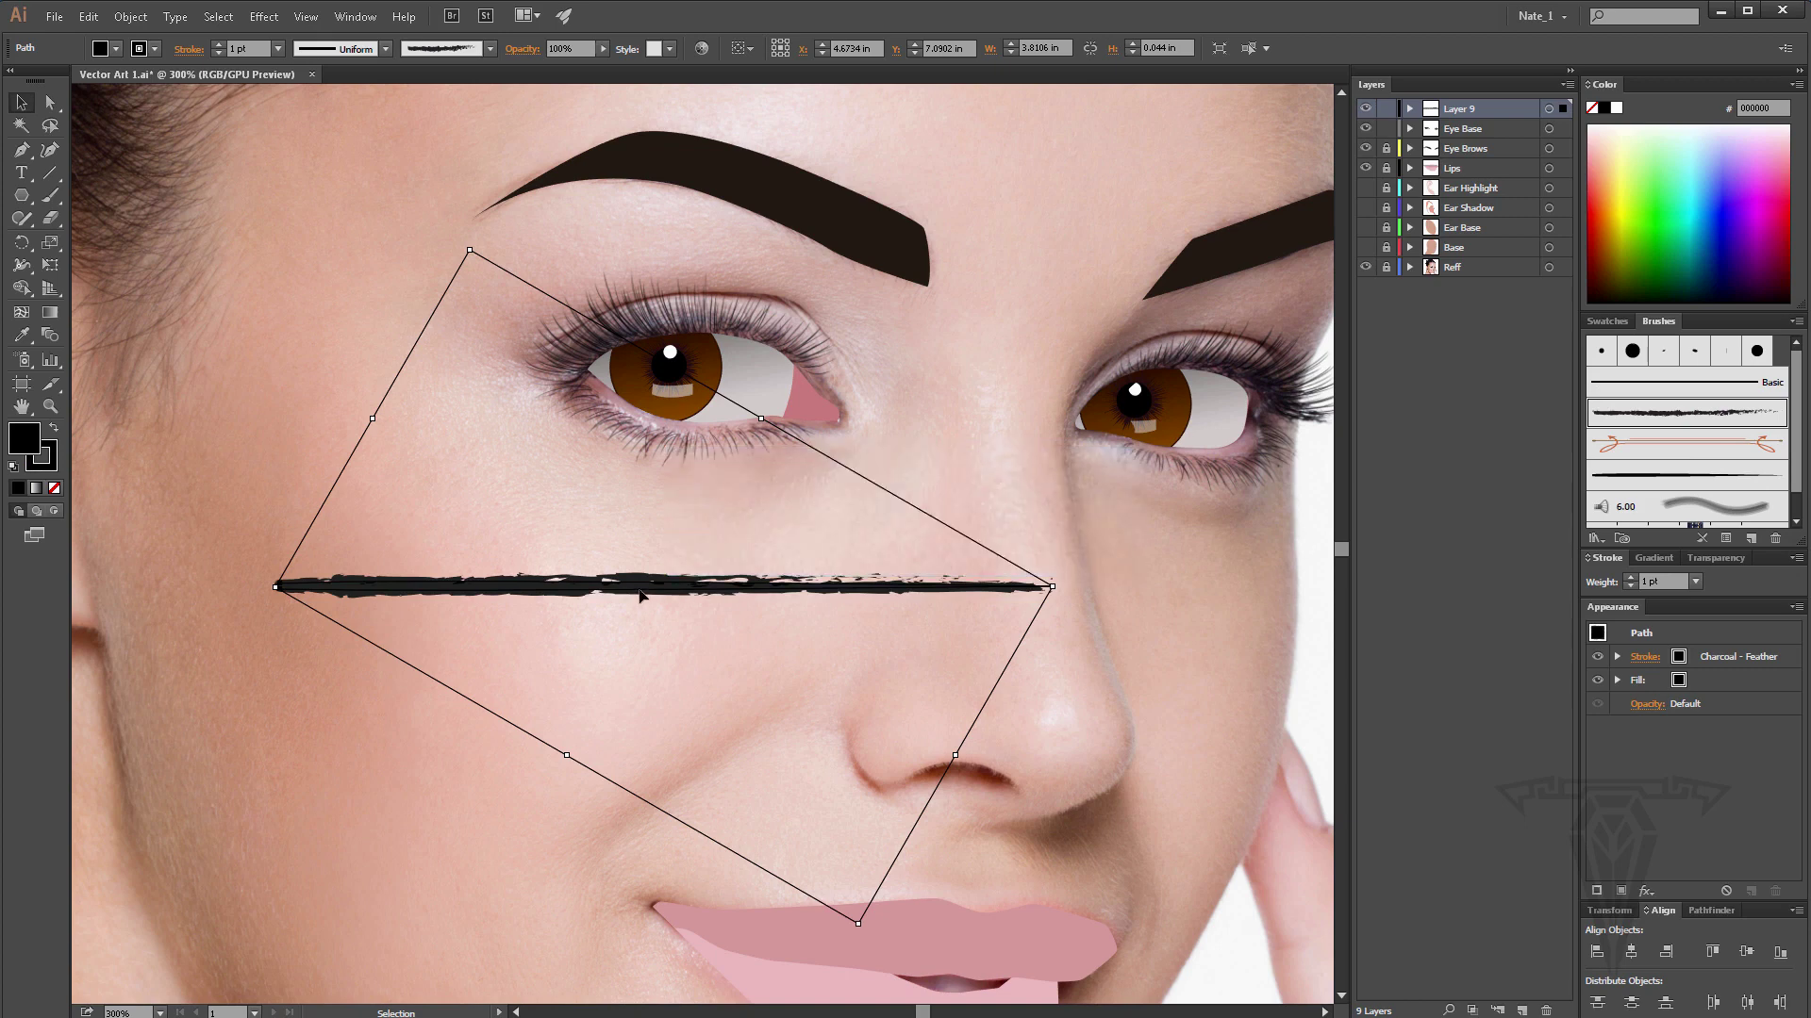
Reset the sliver's stroke to the Basic brush and deselect the sliver.
click(1705, 383)
click(272, 430)
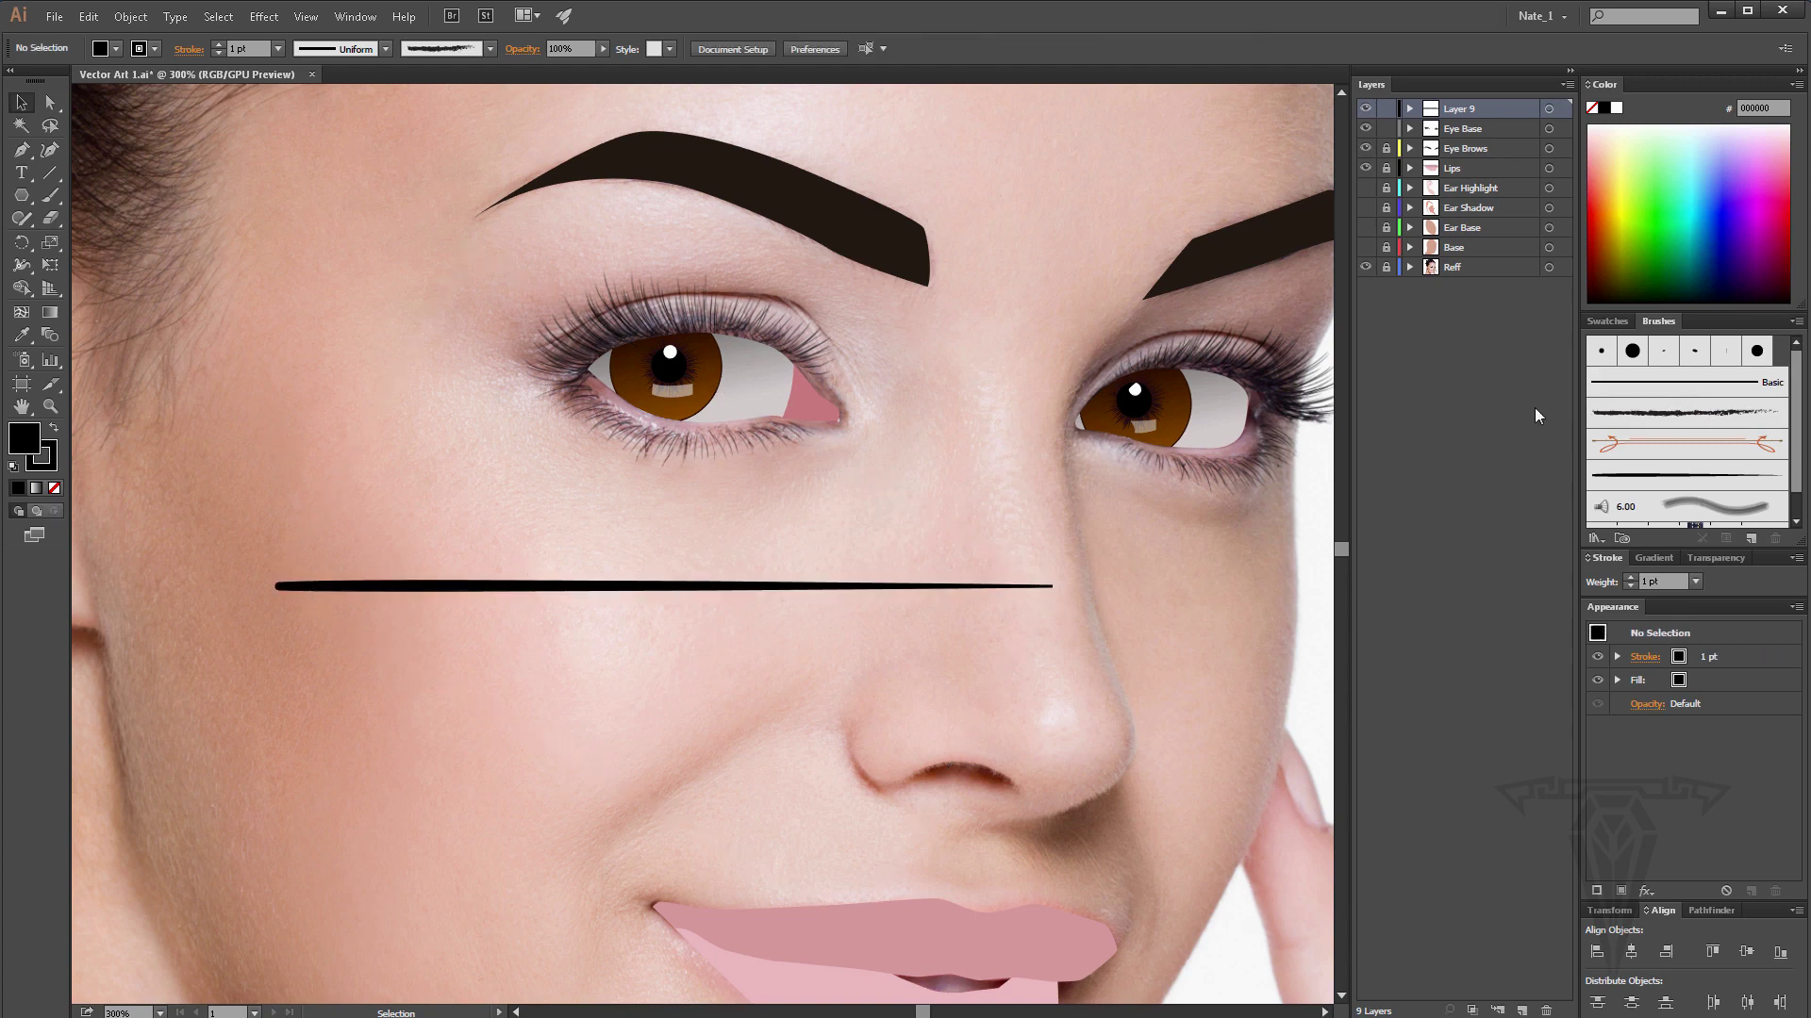
Delete the Charcoal - Feather, Divider, 6.00 bristle and Denim Seam brushes from the document.
click(1686, 412)
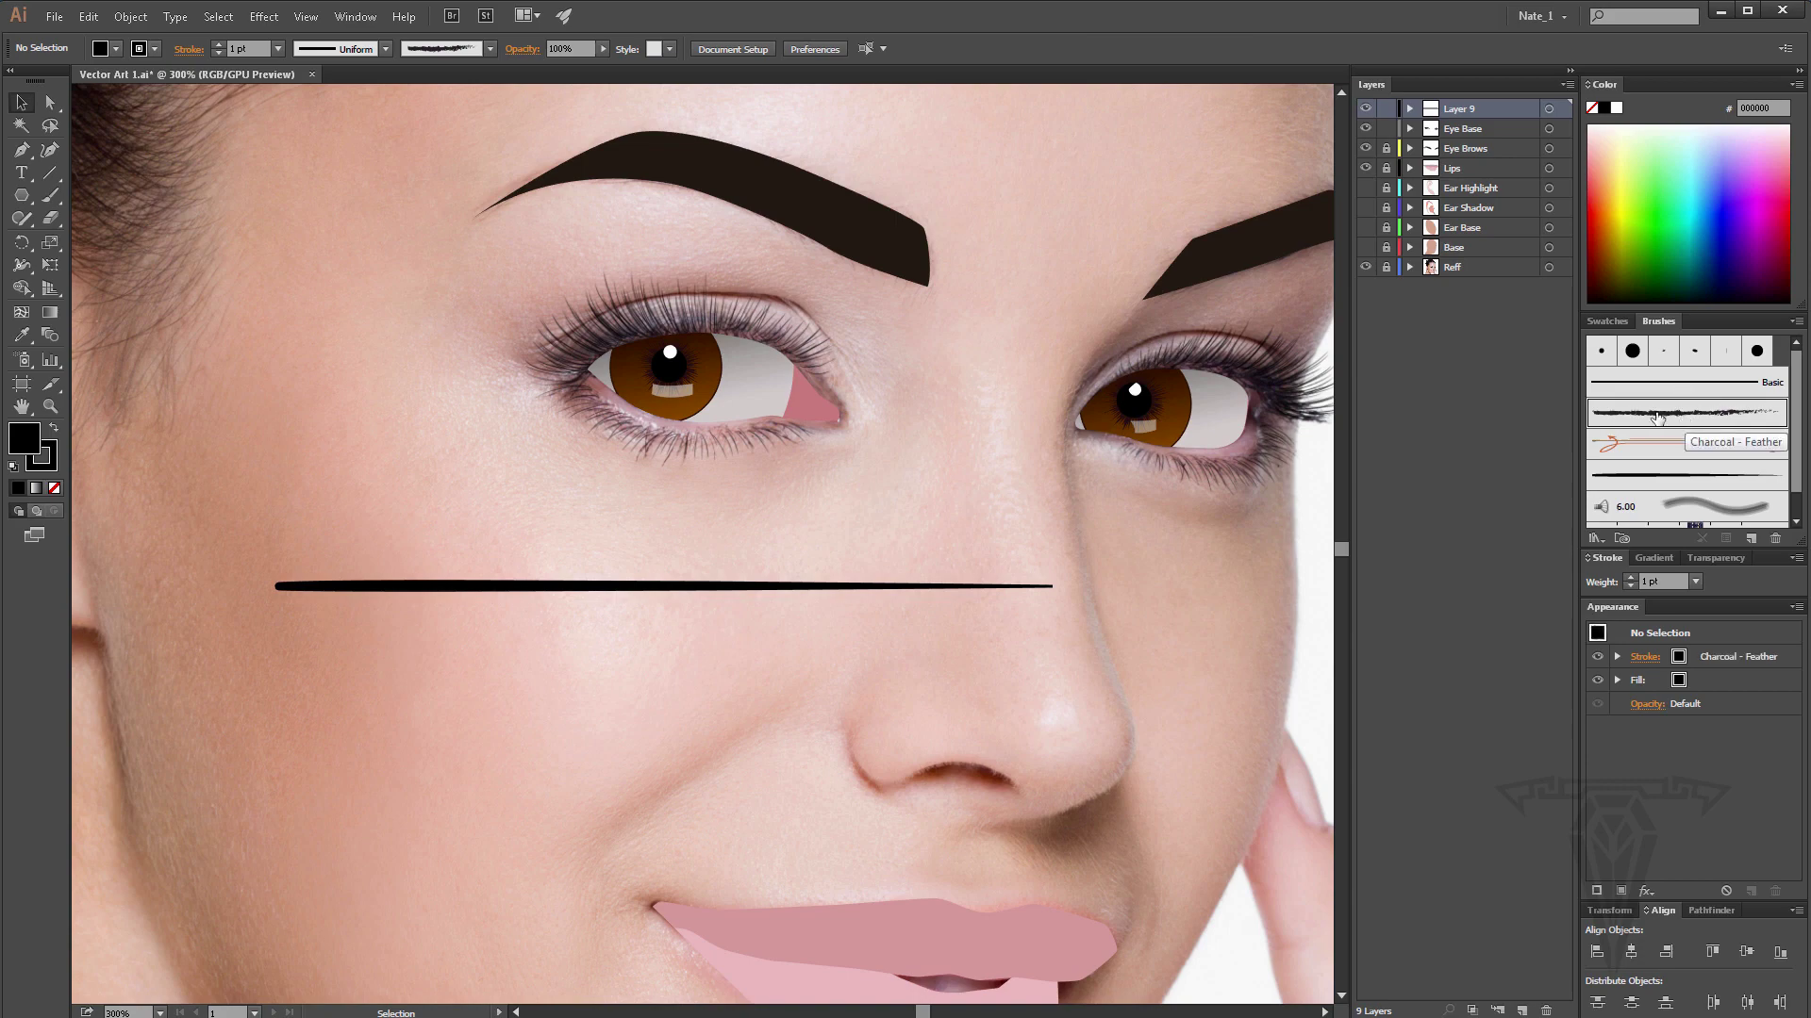
click(1776, 538)
click(867, 547)
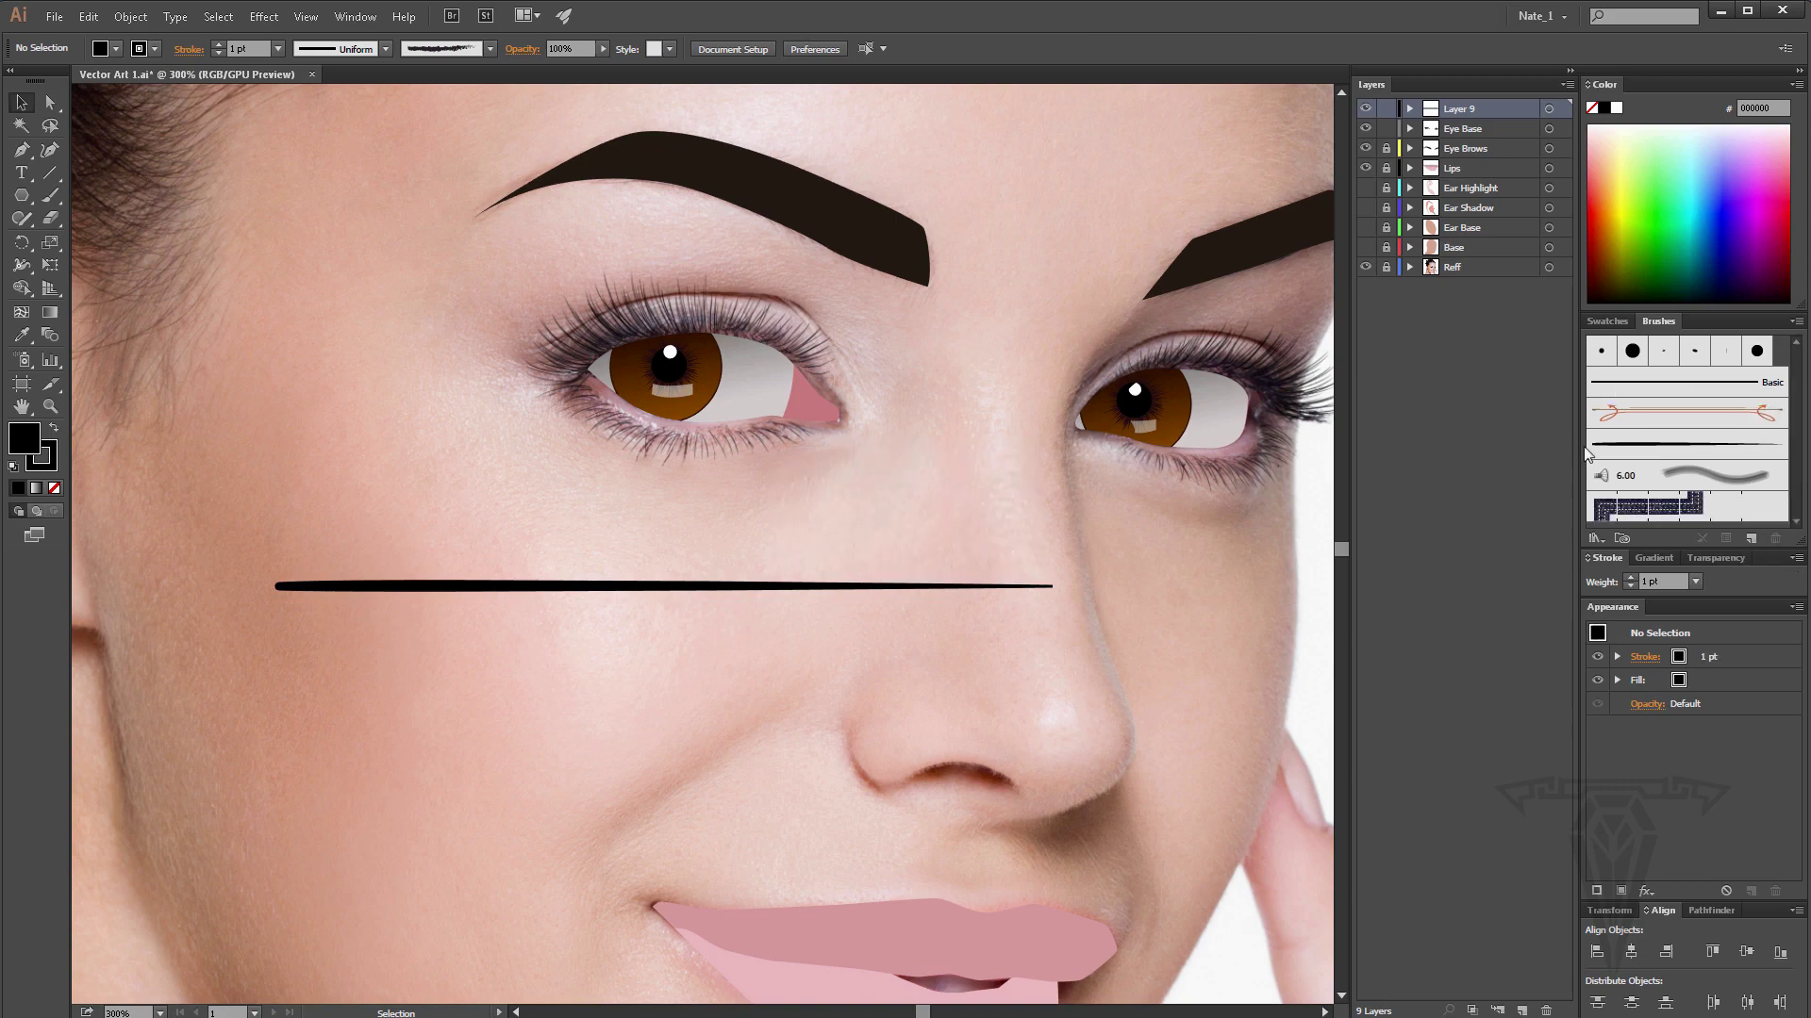
click(1708, 414)
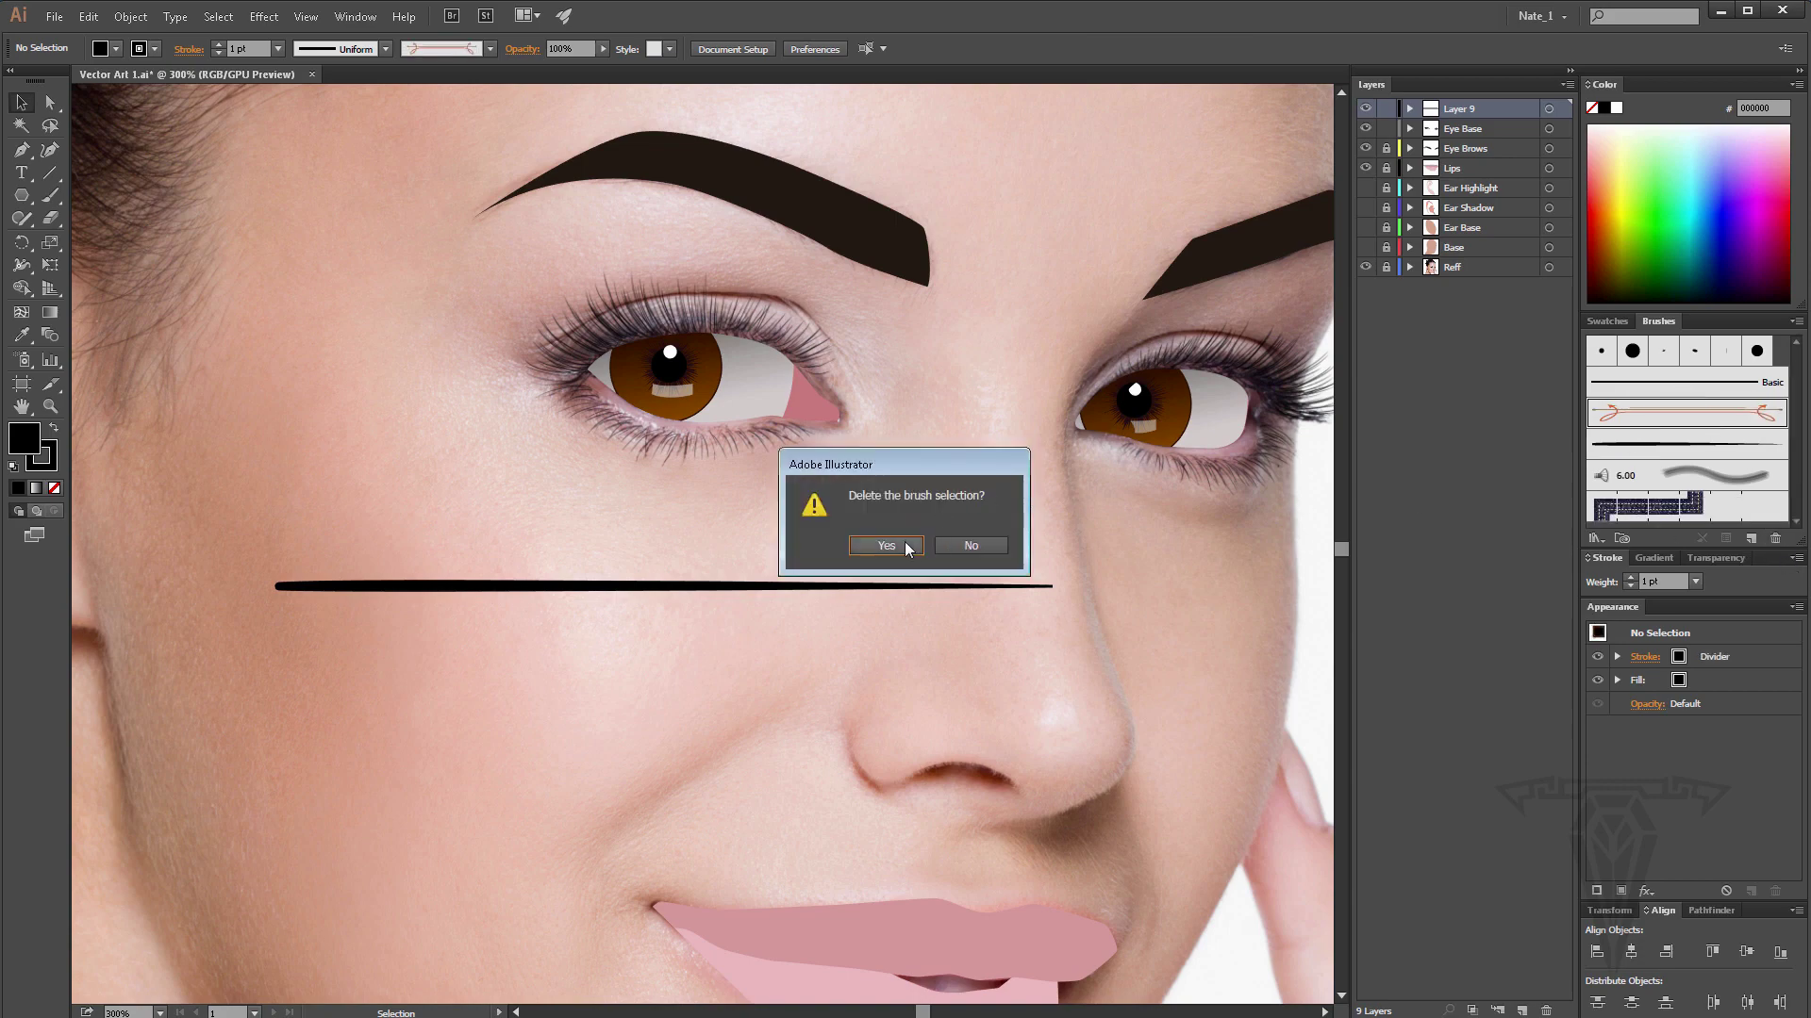
key(Return)
click(1695, 440)
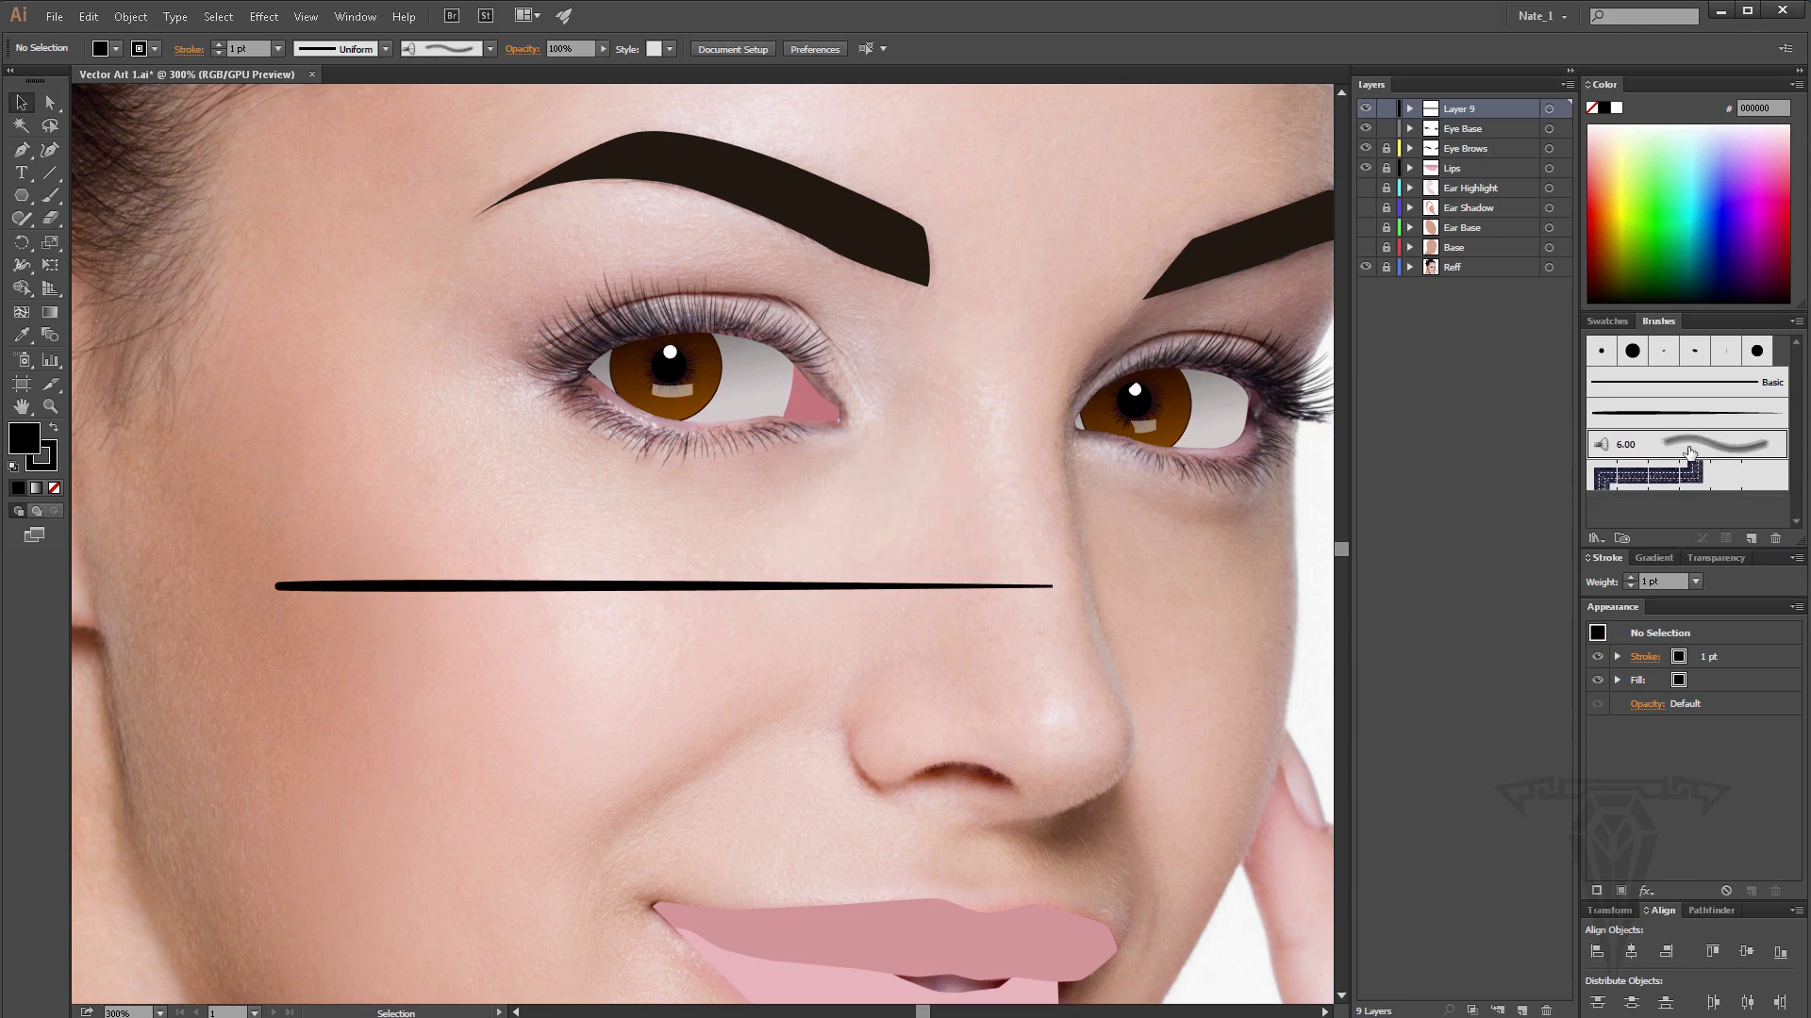
click(1776, 538)
click(895, 548)
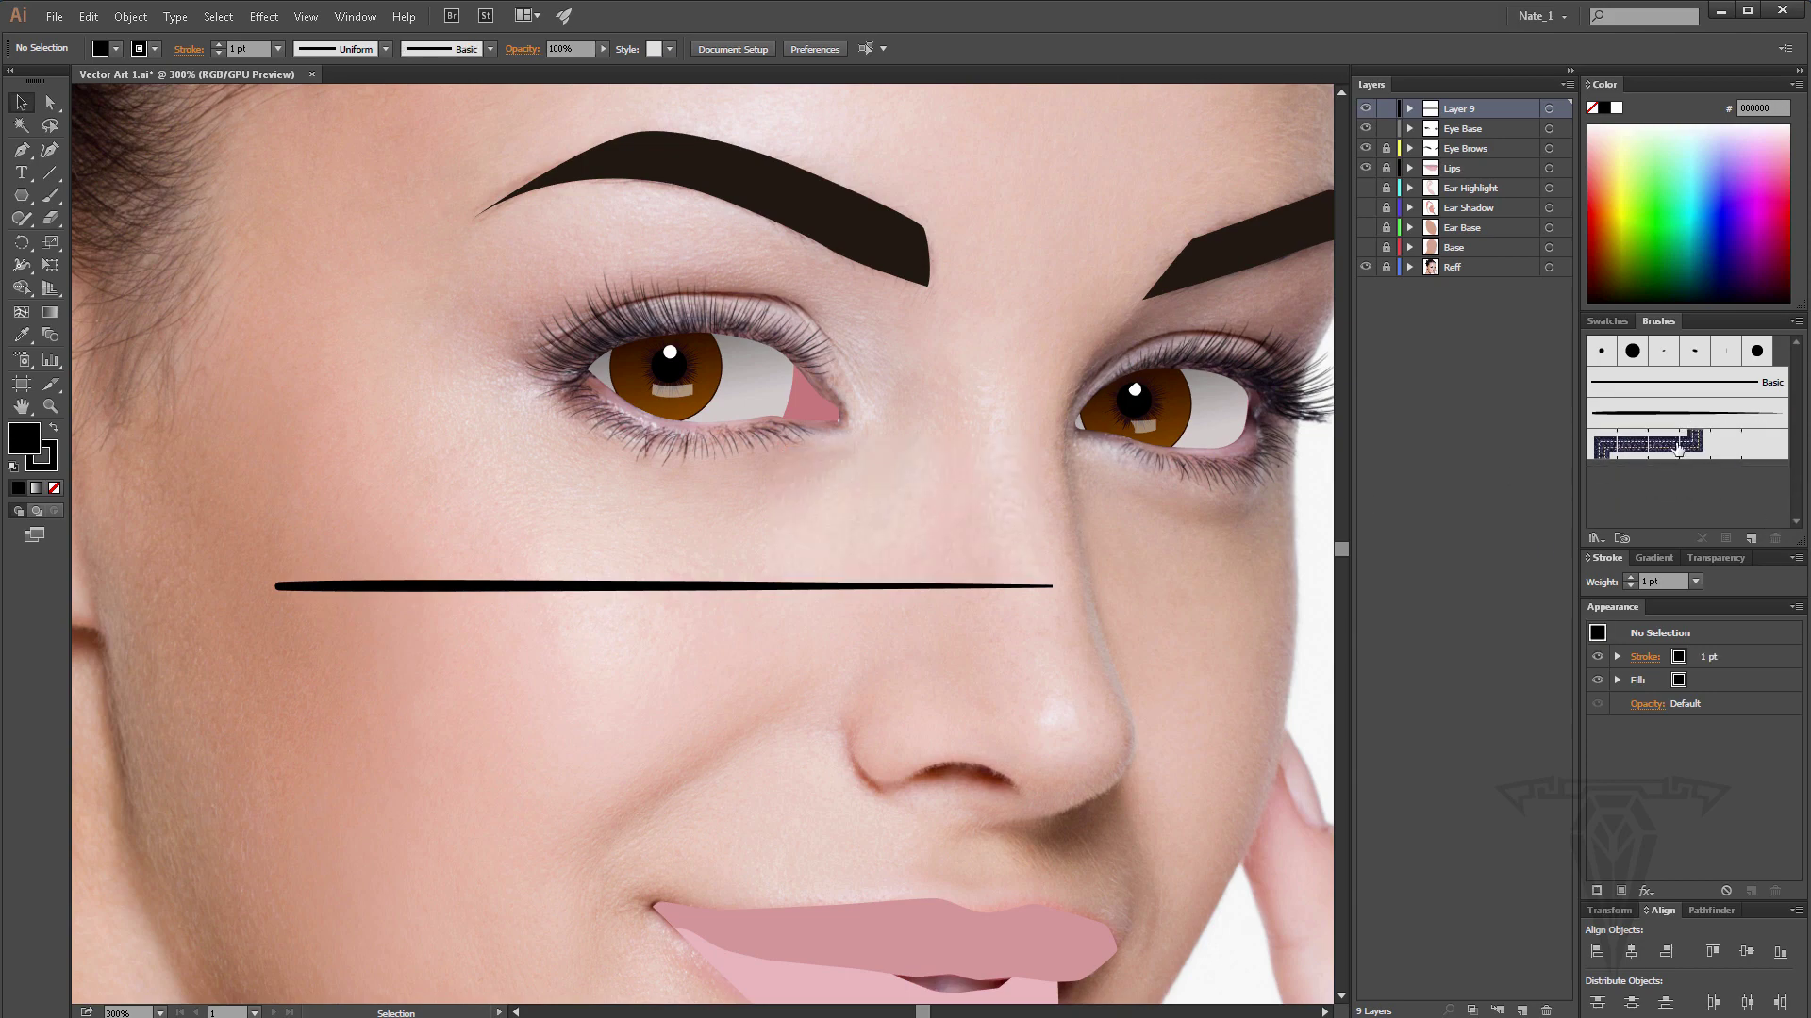
click(1720, 444)
click(1775, 539)
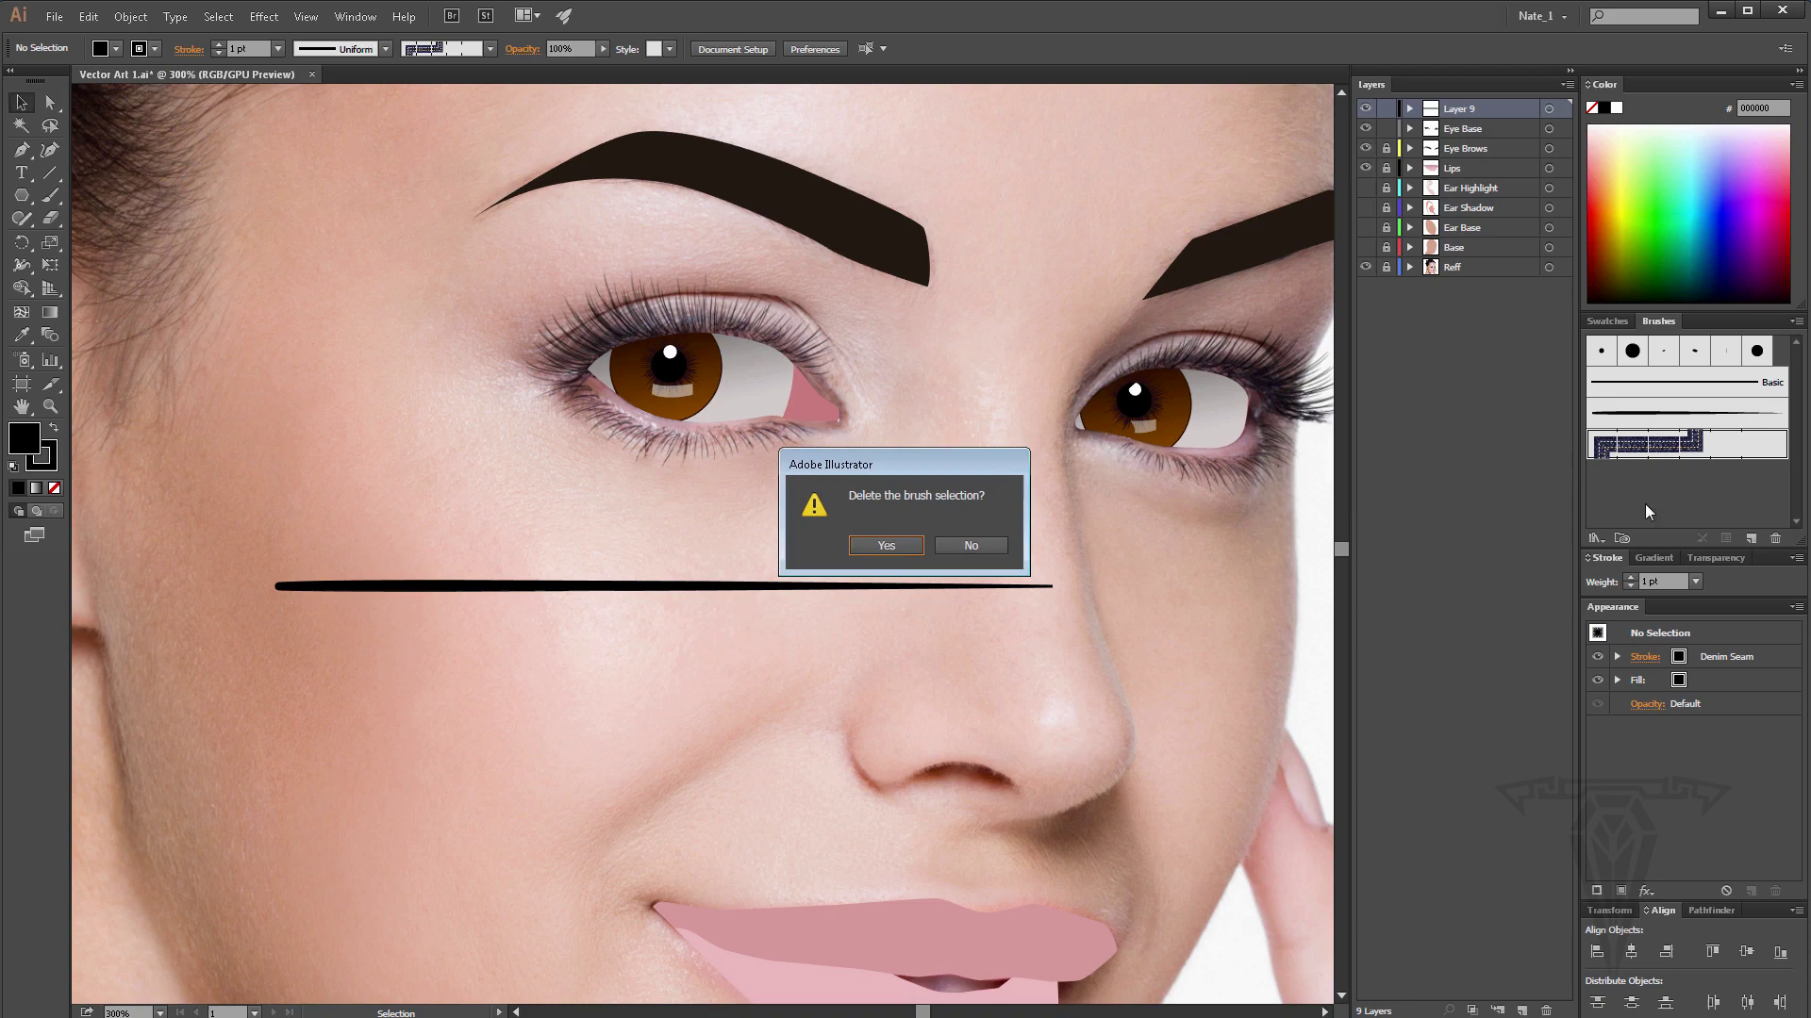
click(893, 546)
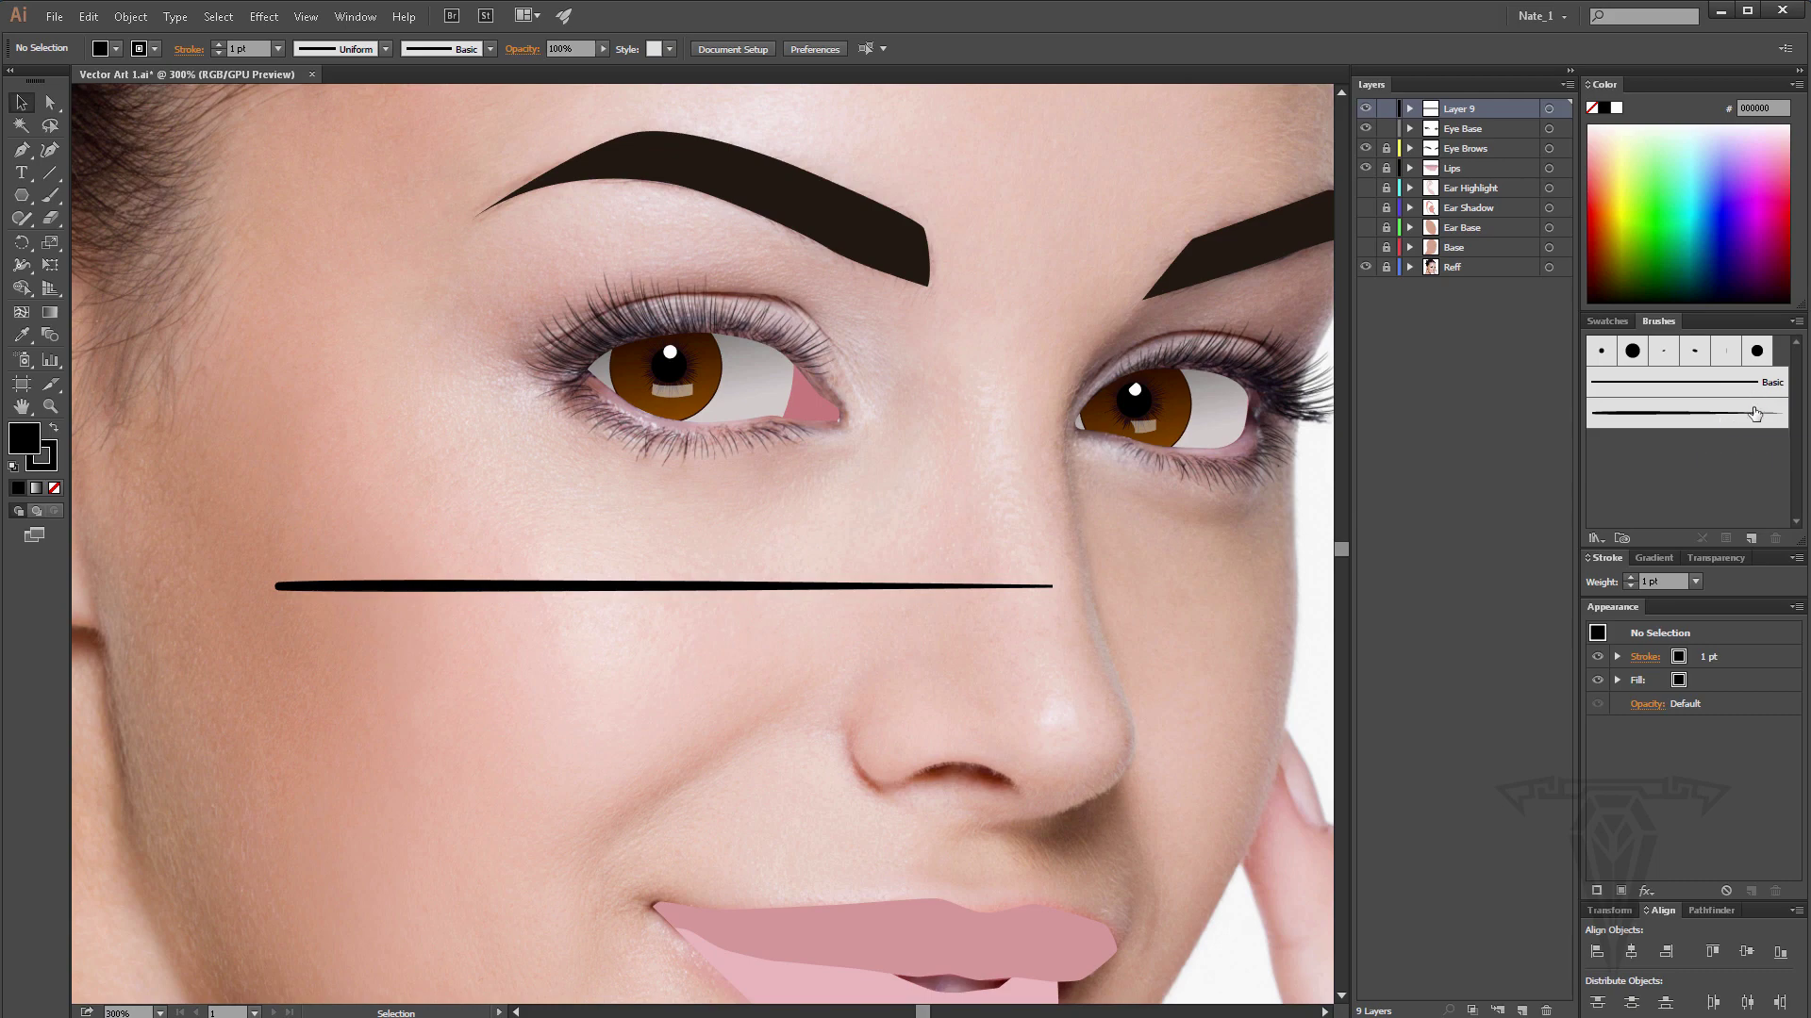
Start saving the document's remaining brushes as a brush library.
click(1796, 323)
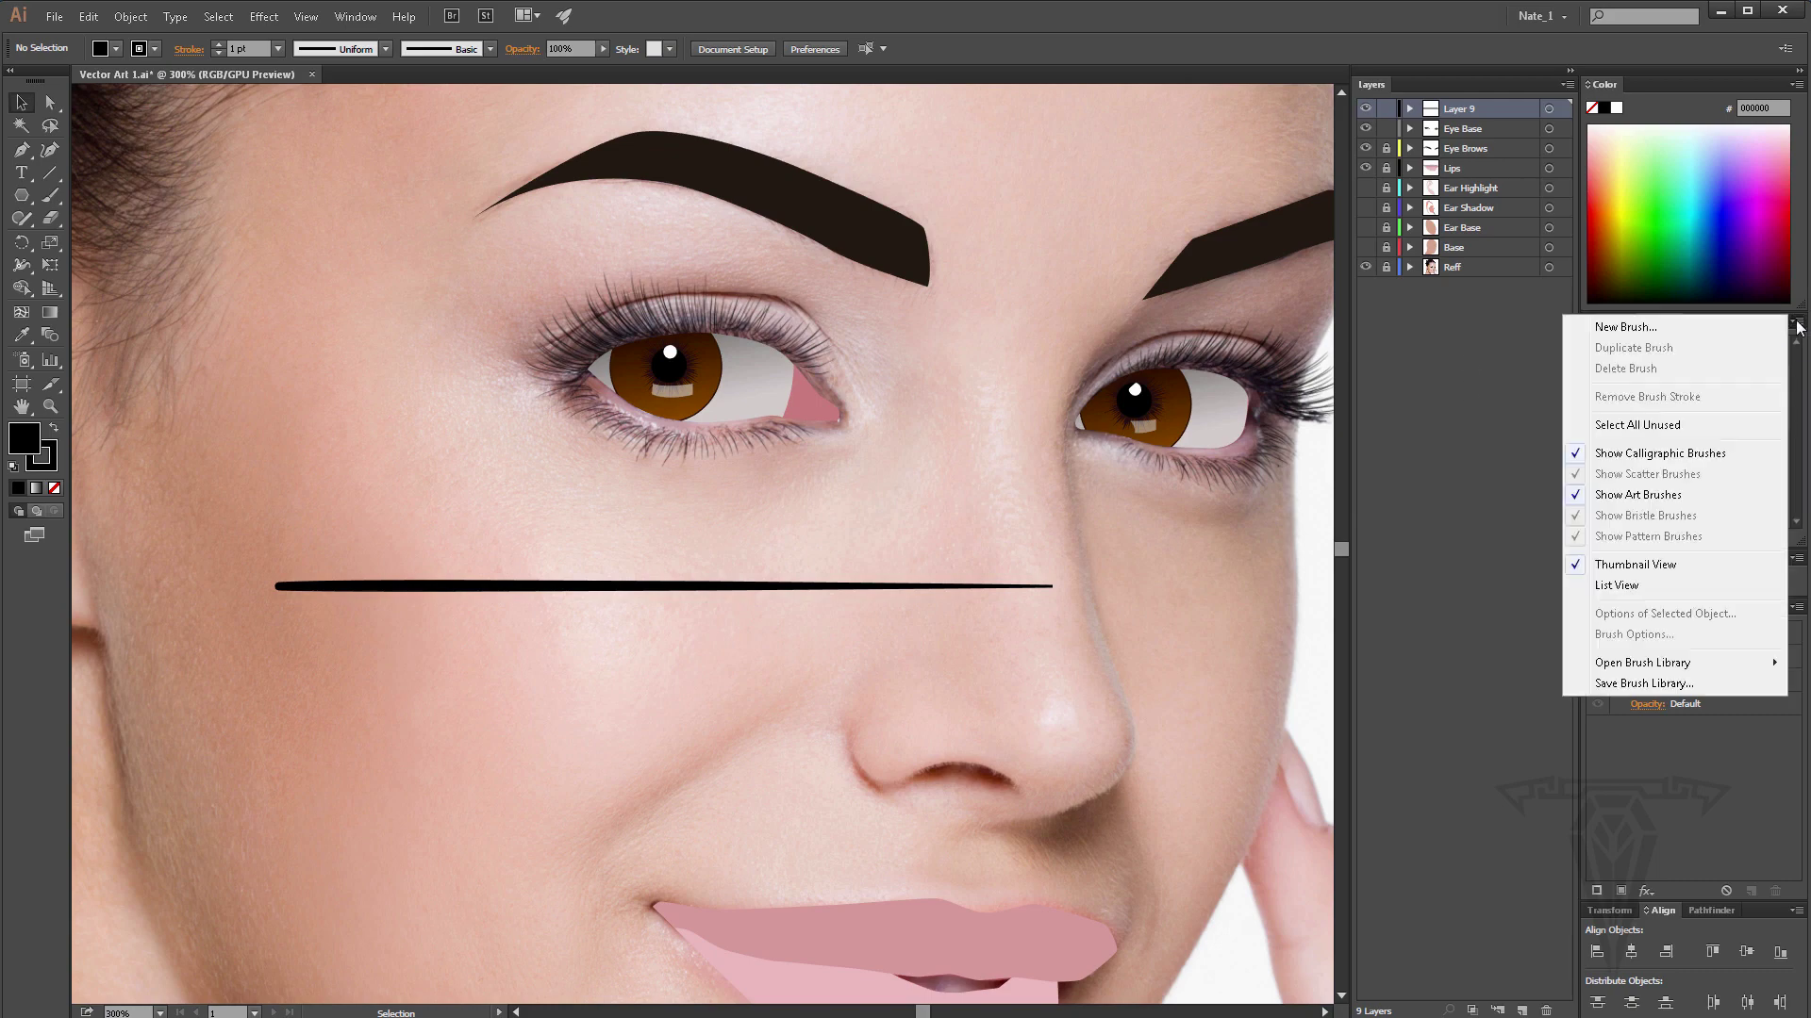
click(1664, 685)
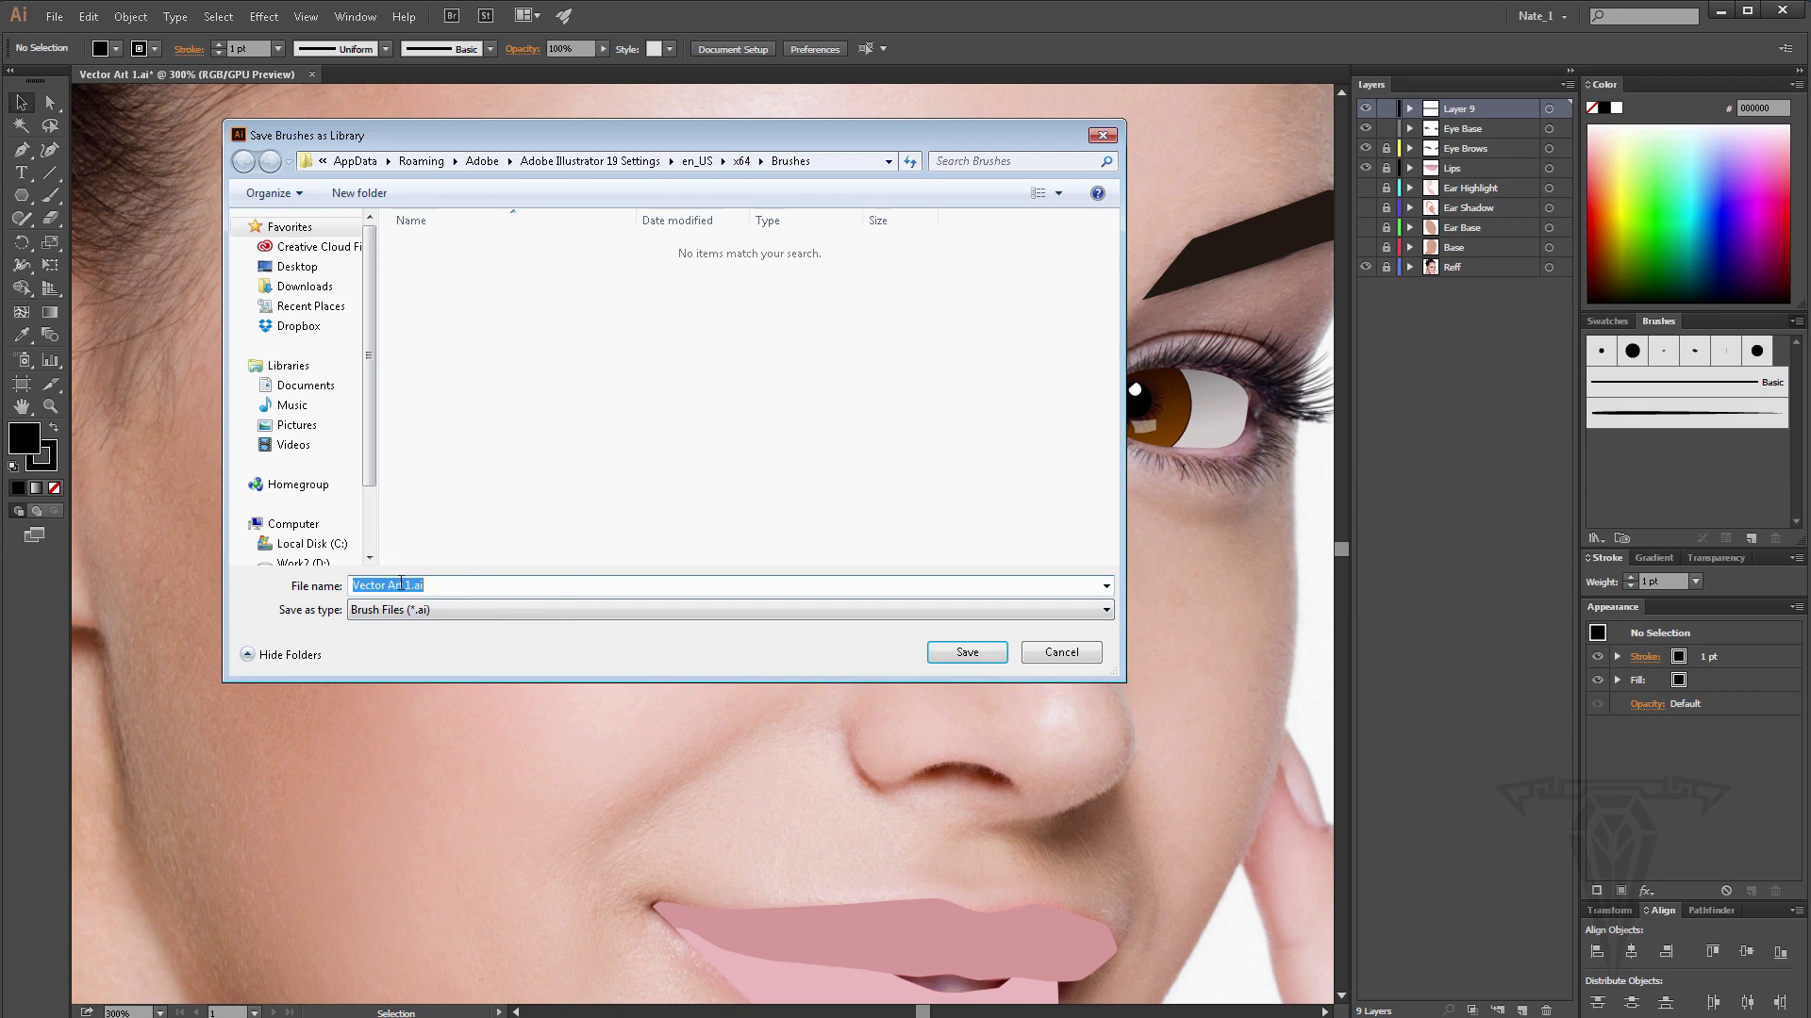
Save the current brushes as a brush library named Eyelash Brushes.
drag(411, 585, 228, 580)
text(B)
key(BackSpace)
key(BackSpace)
key(BackSpace)
key(BackSpace)
key(BackSpace)
key(BackSpace)
text(Eyelash Brushes)
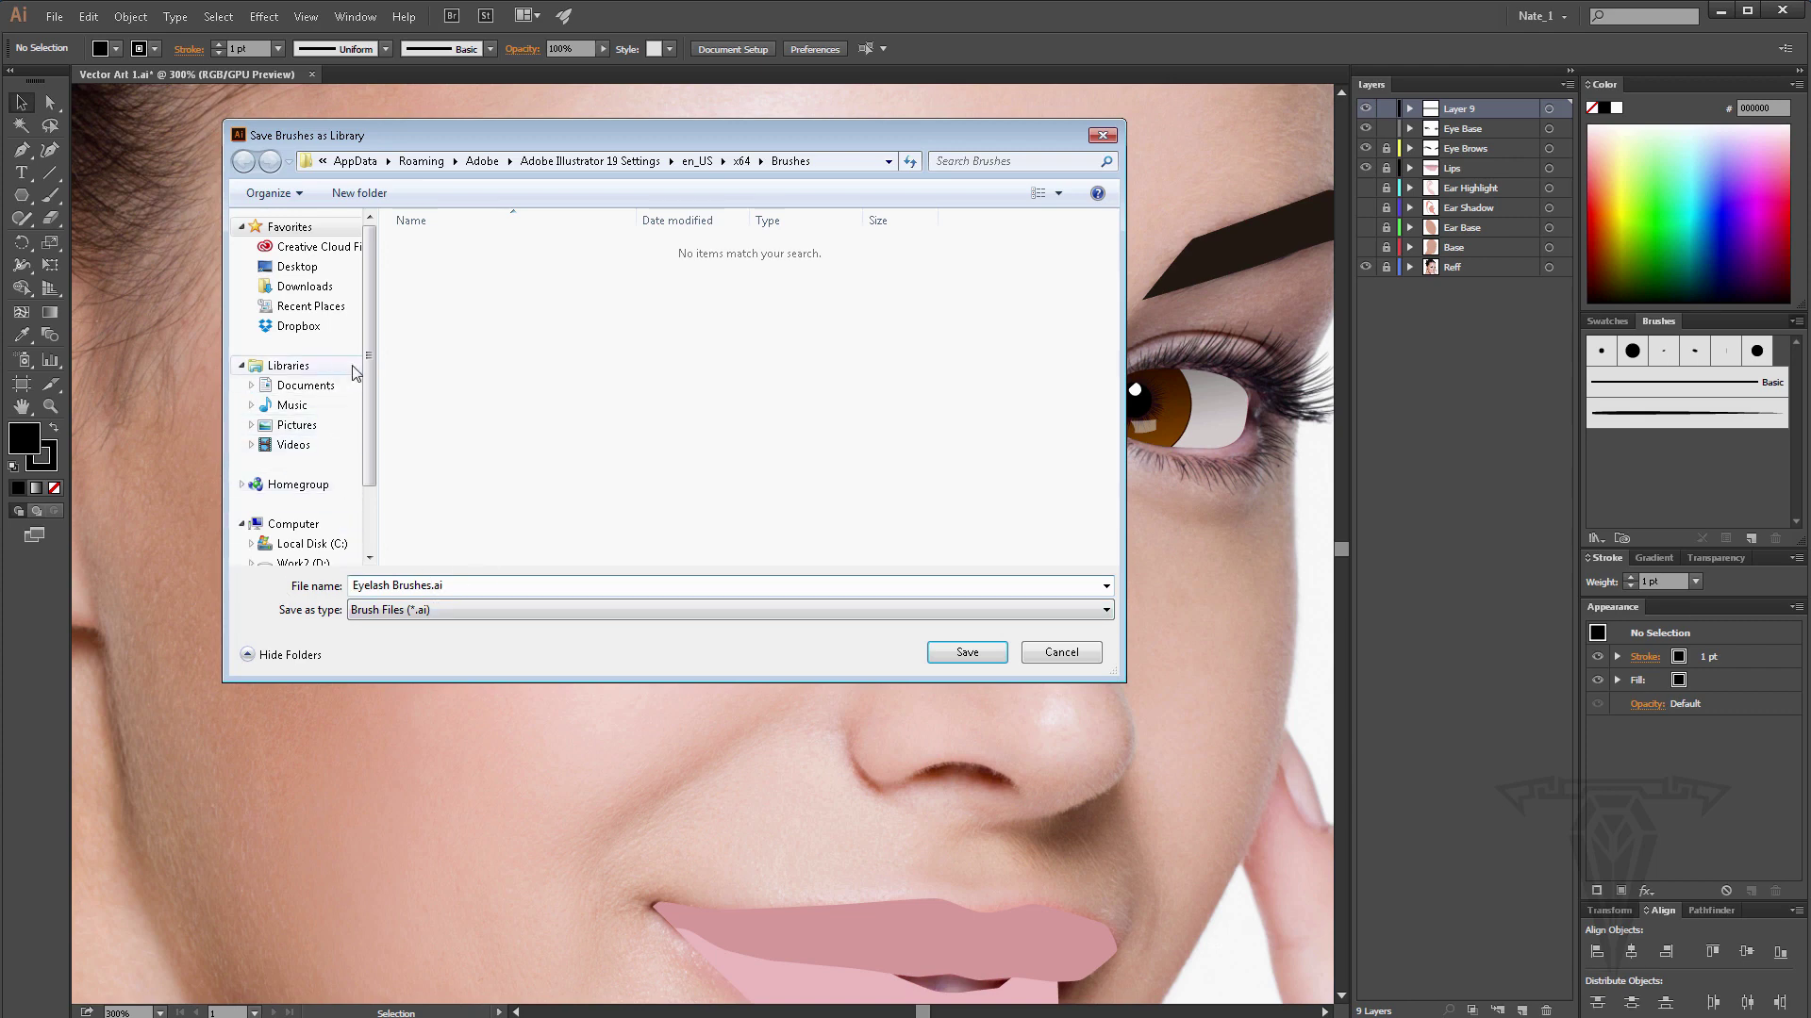
scroll(373, 441, down, 3)
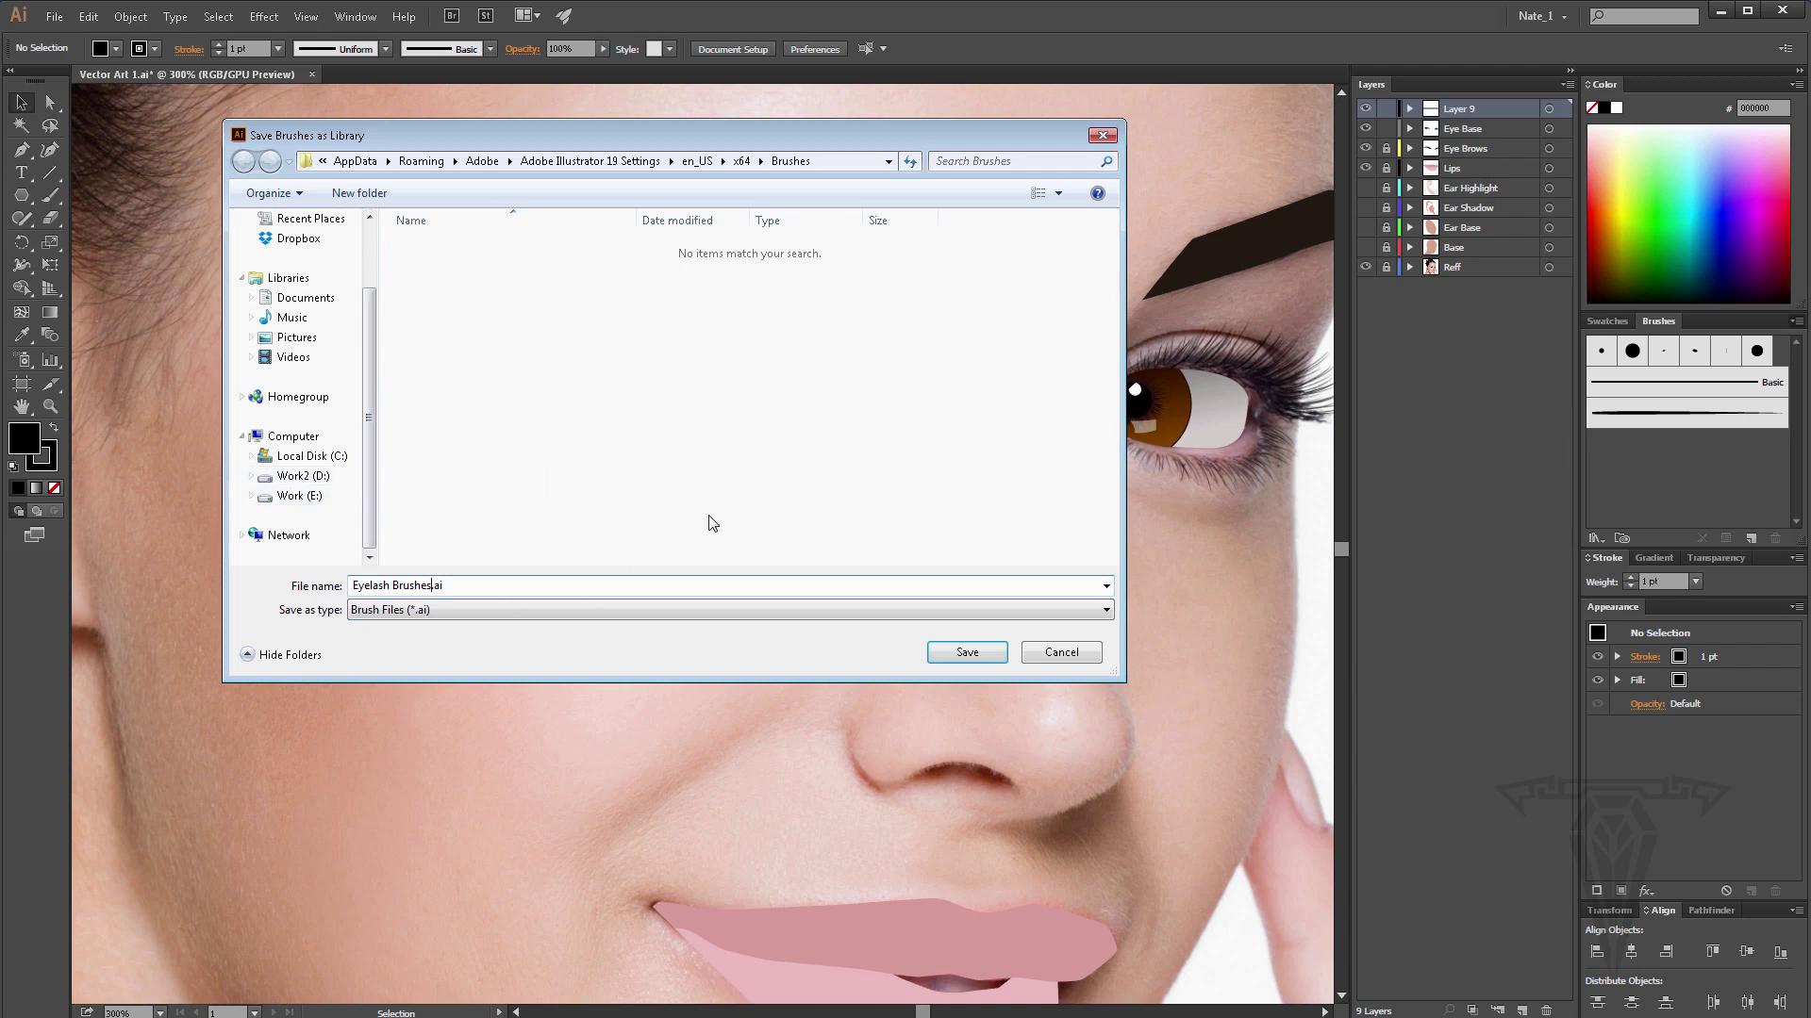
click(968, 654)
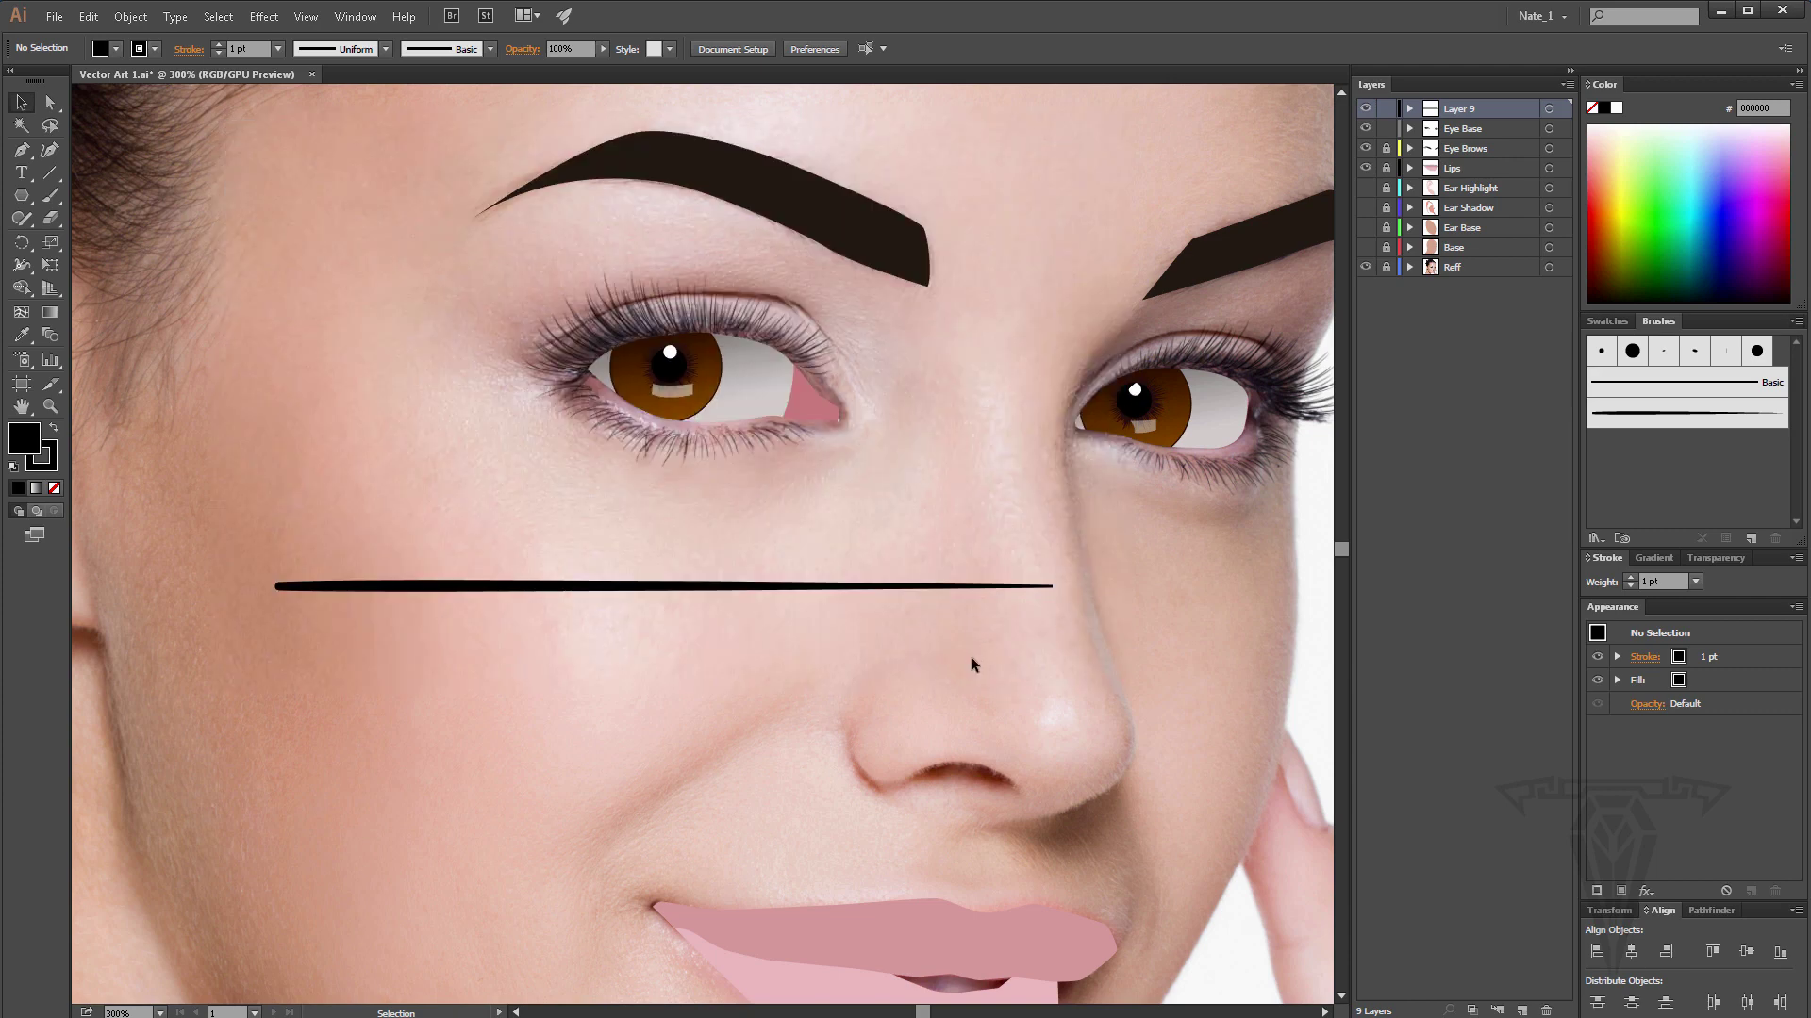
Locate the saved Eyelash Brushes library among the user-defined brush libraries.
click(1797, 322)
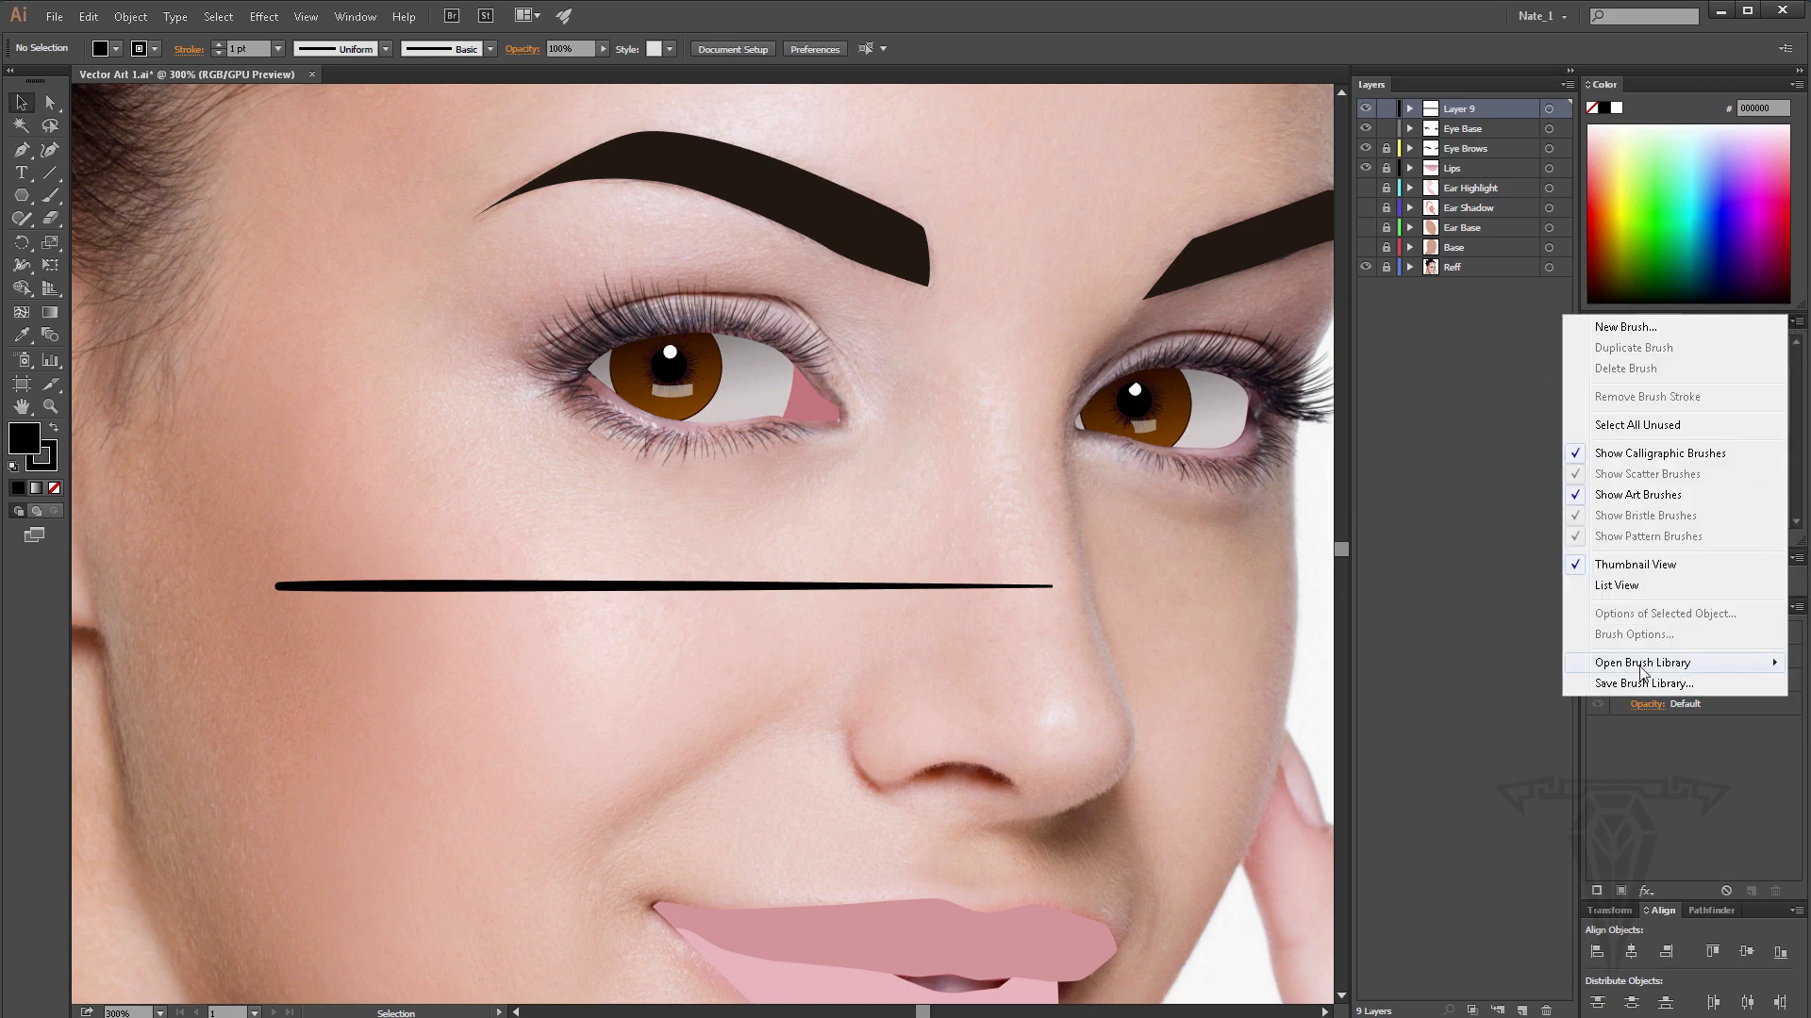
mouse_move(1640, 671)
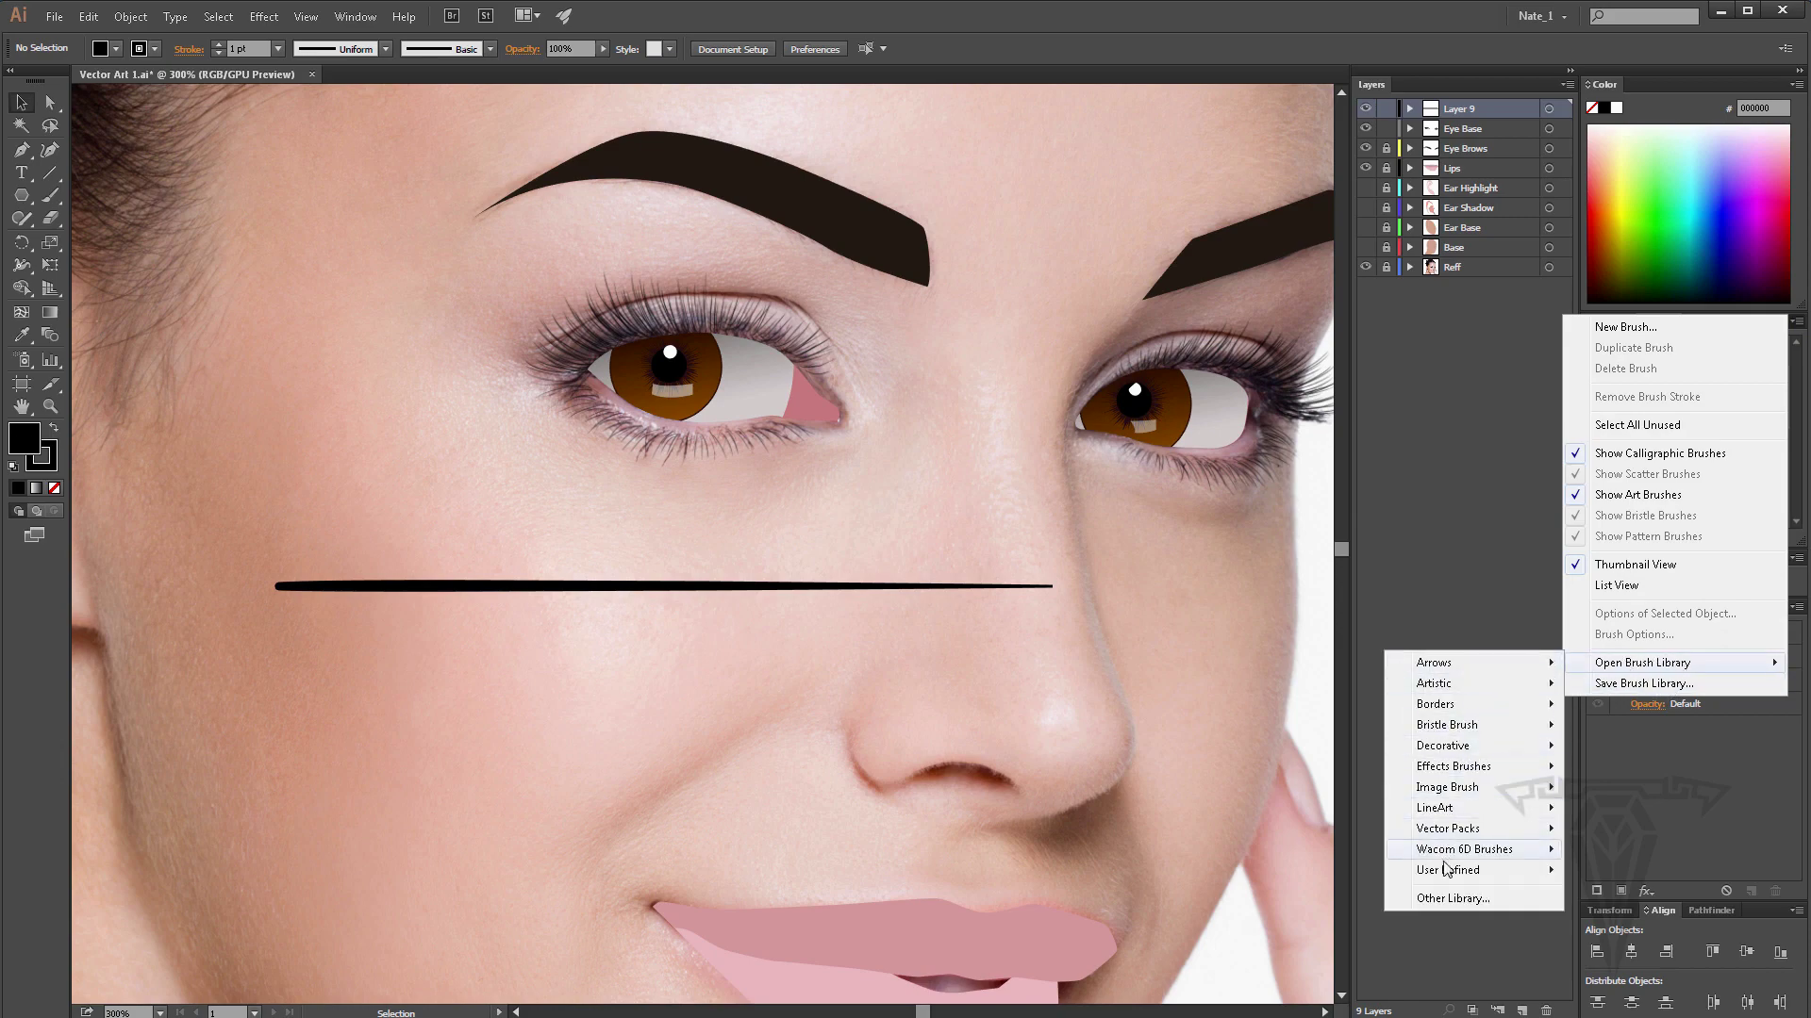
mouse_move(1490, 876)
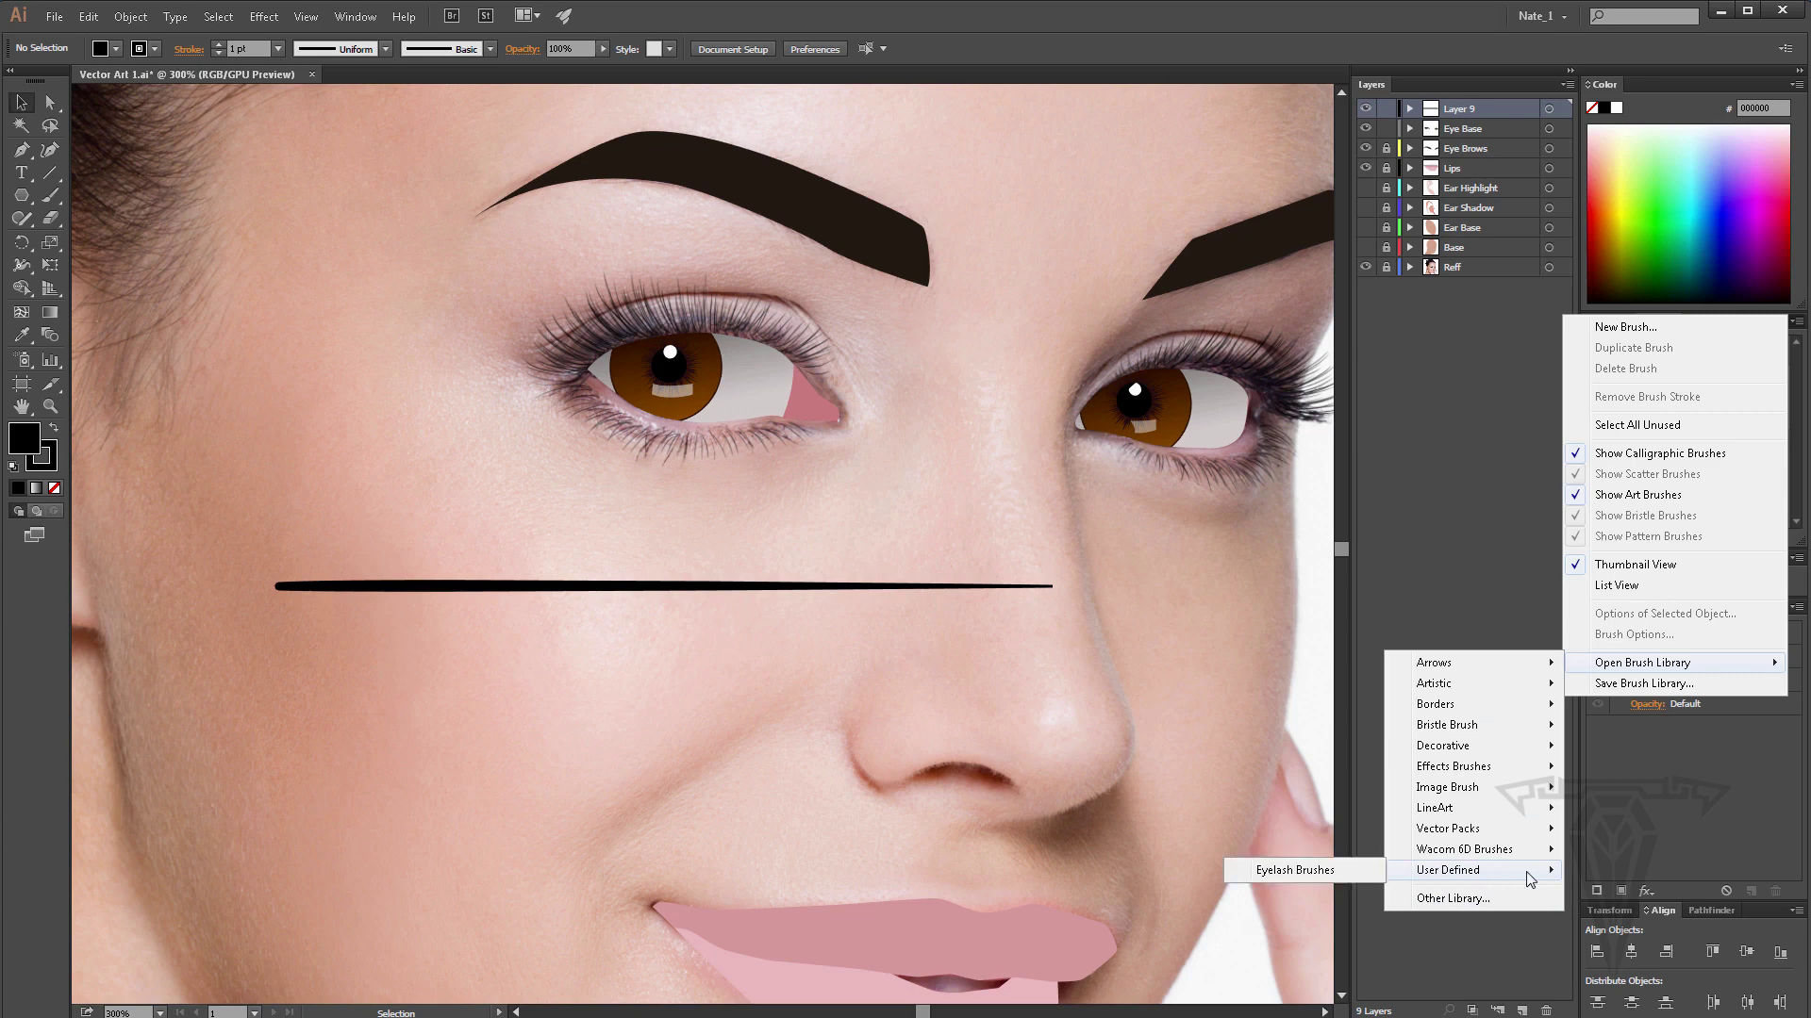
Browse for another brush library in the TraptCG Tutorials folder on the D: drive, then cancel without opening one.
click(1460, 901)
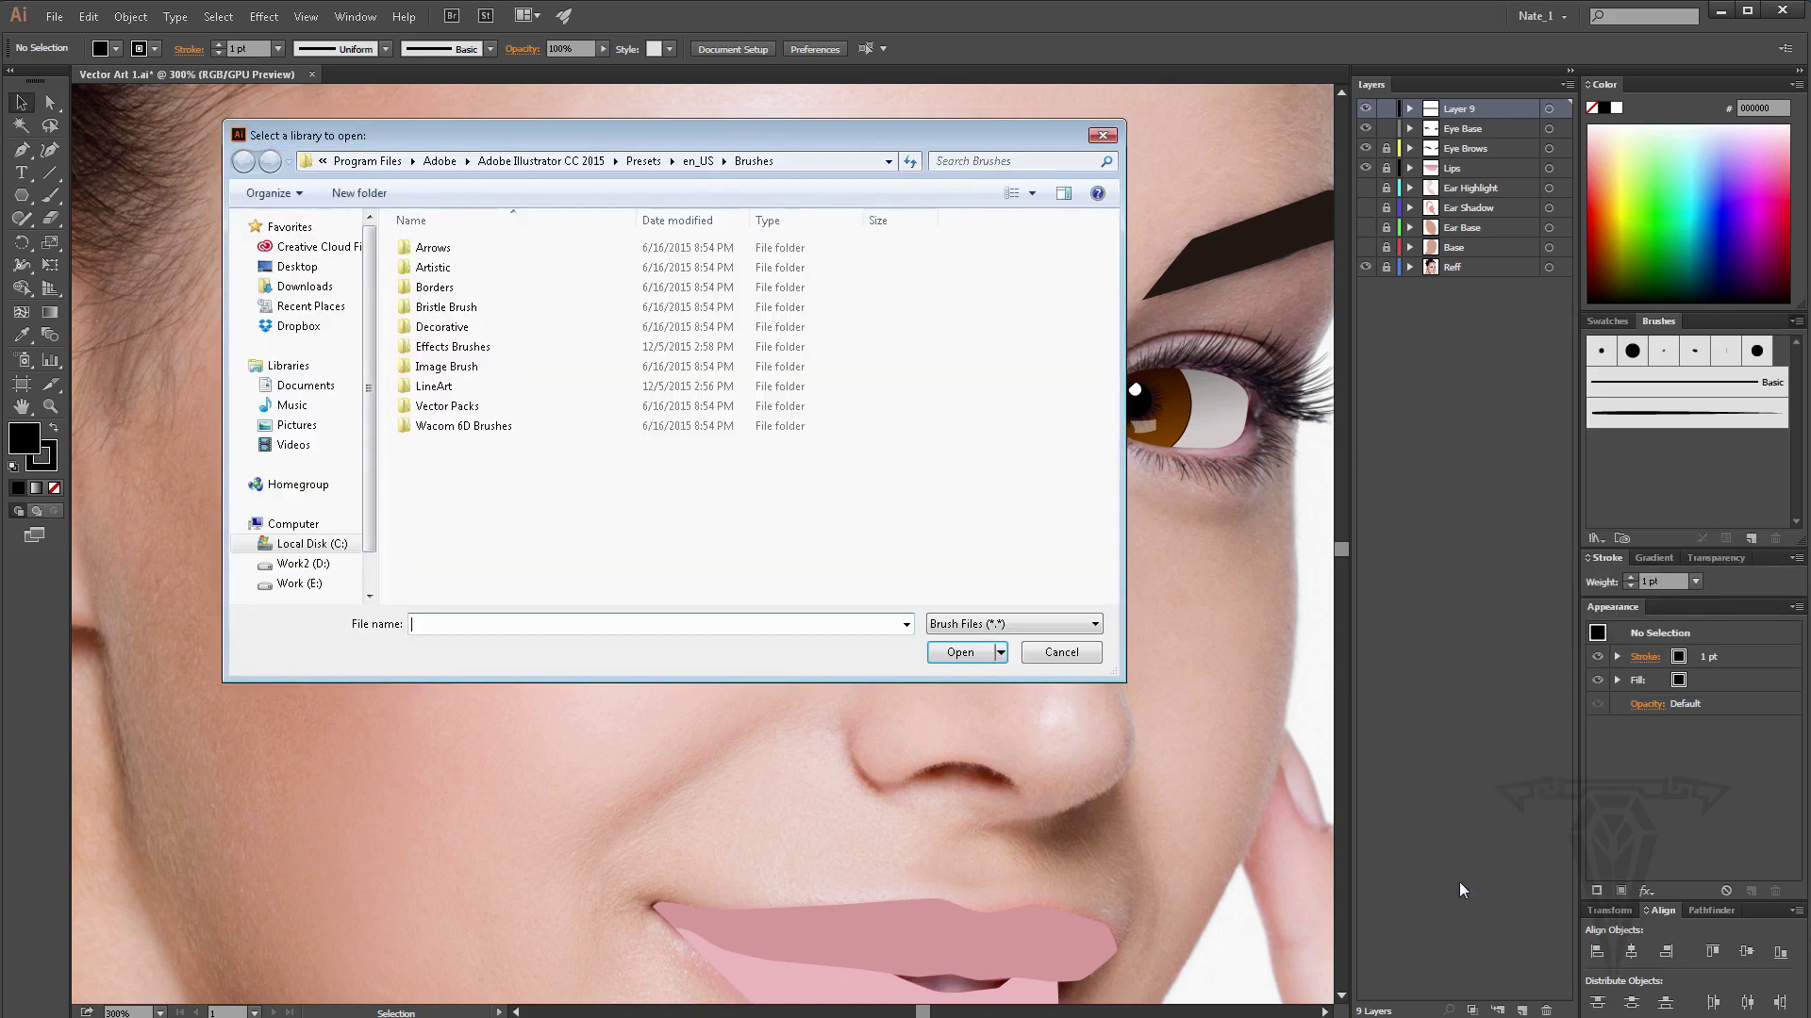
click(305, 564)
double_click(476, 547)
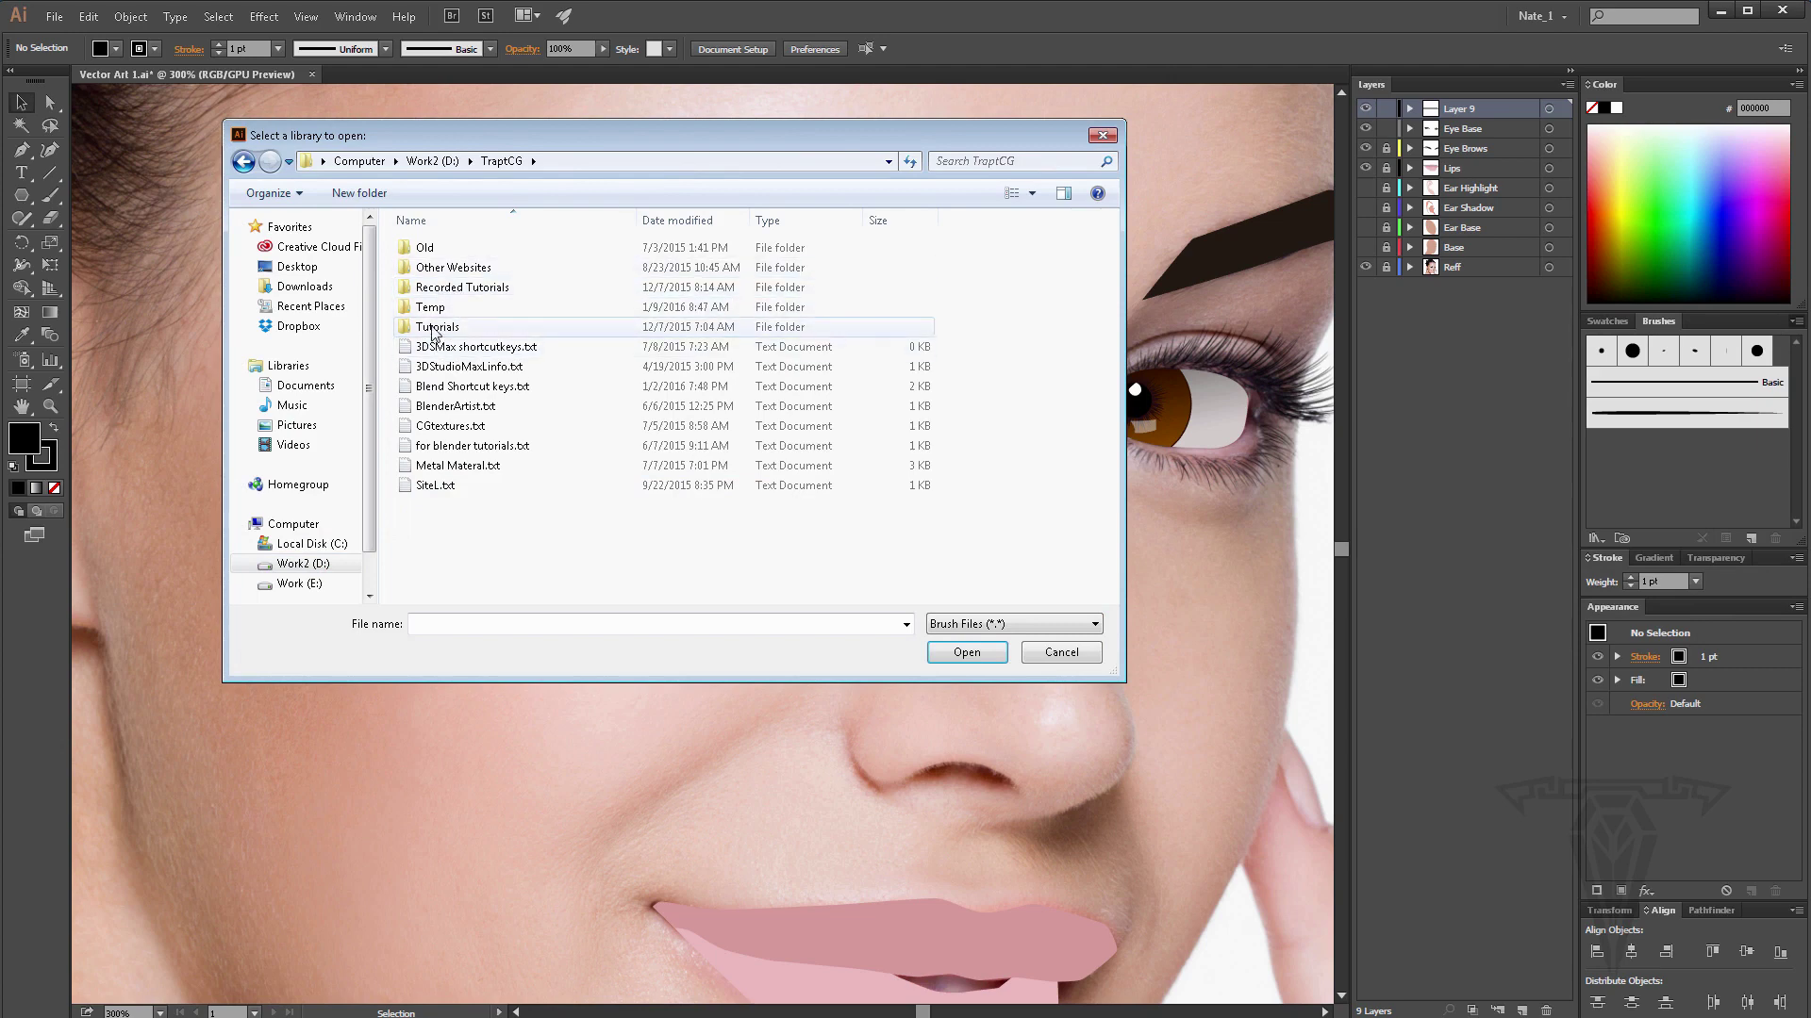
double_click(434, 327)
double_click(463, 269)
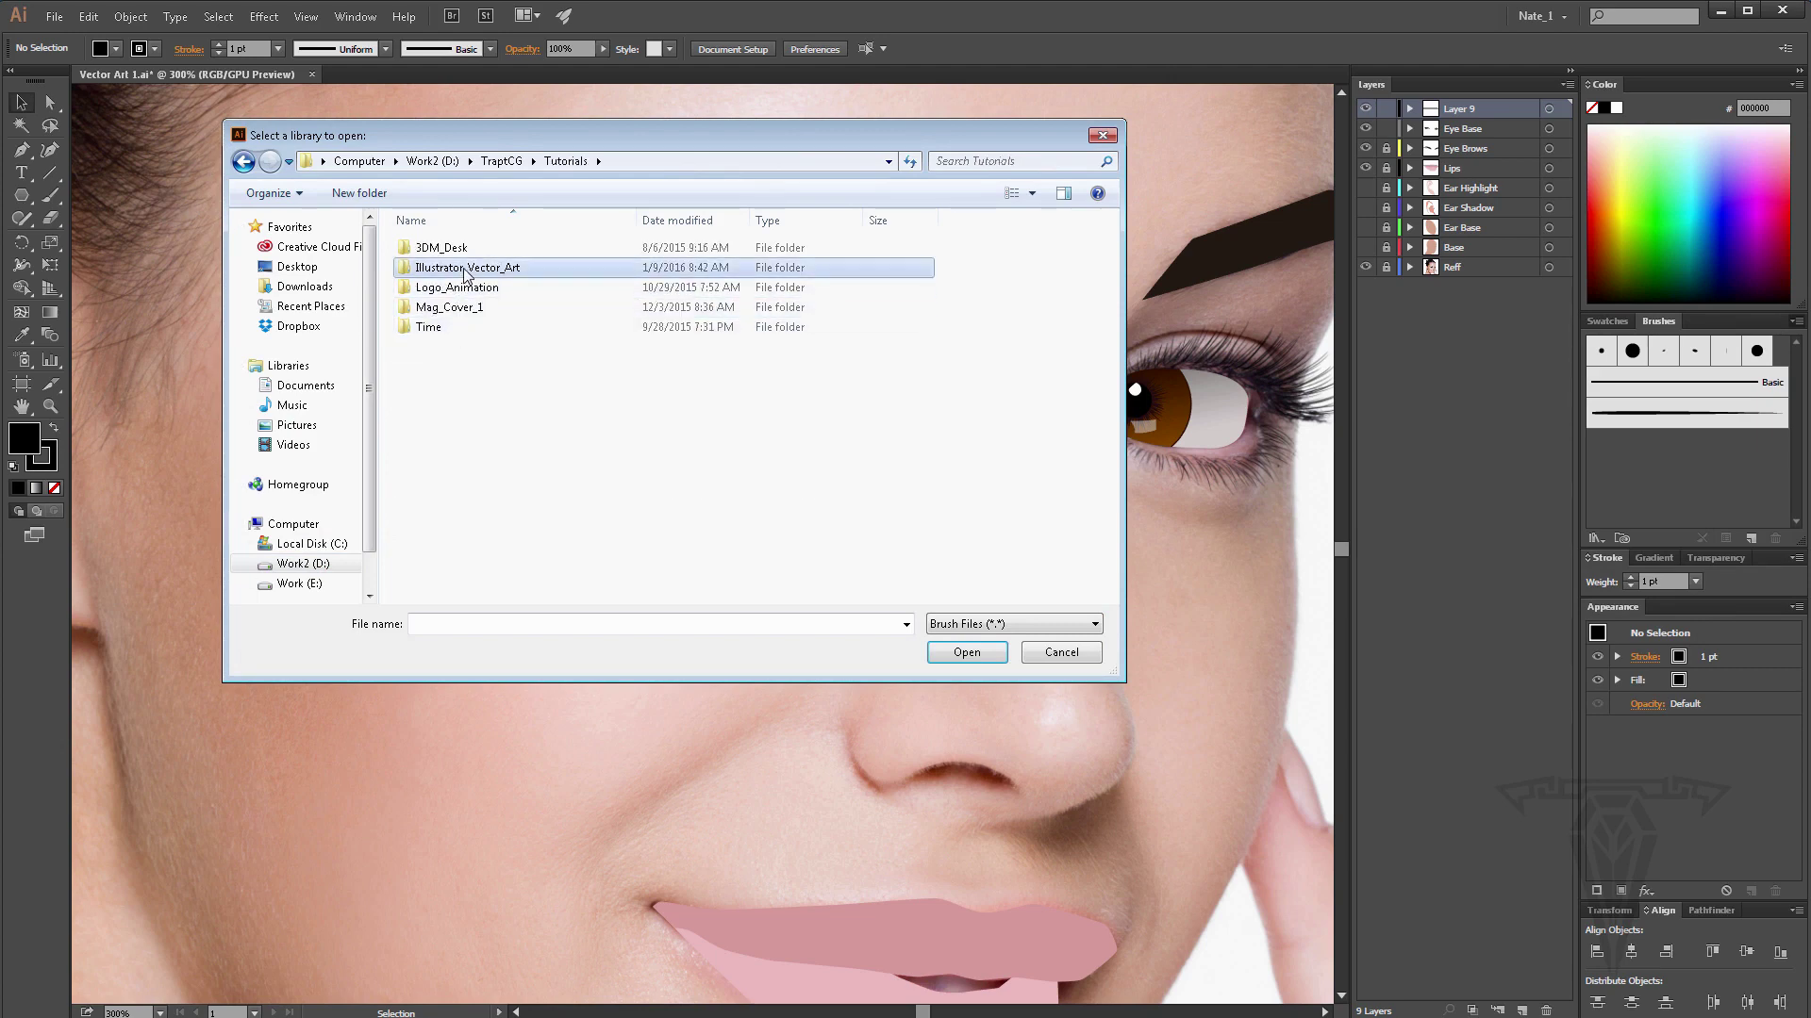
click(1063, 653)
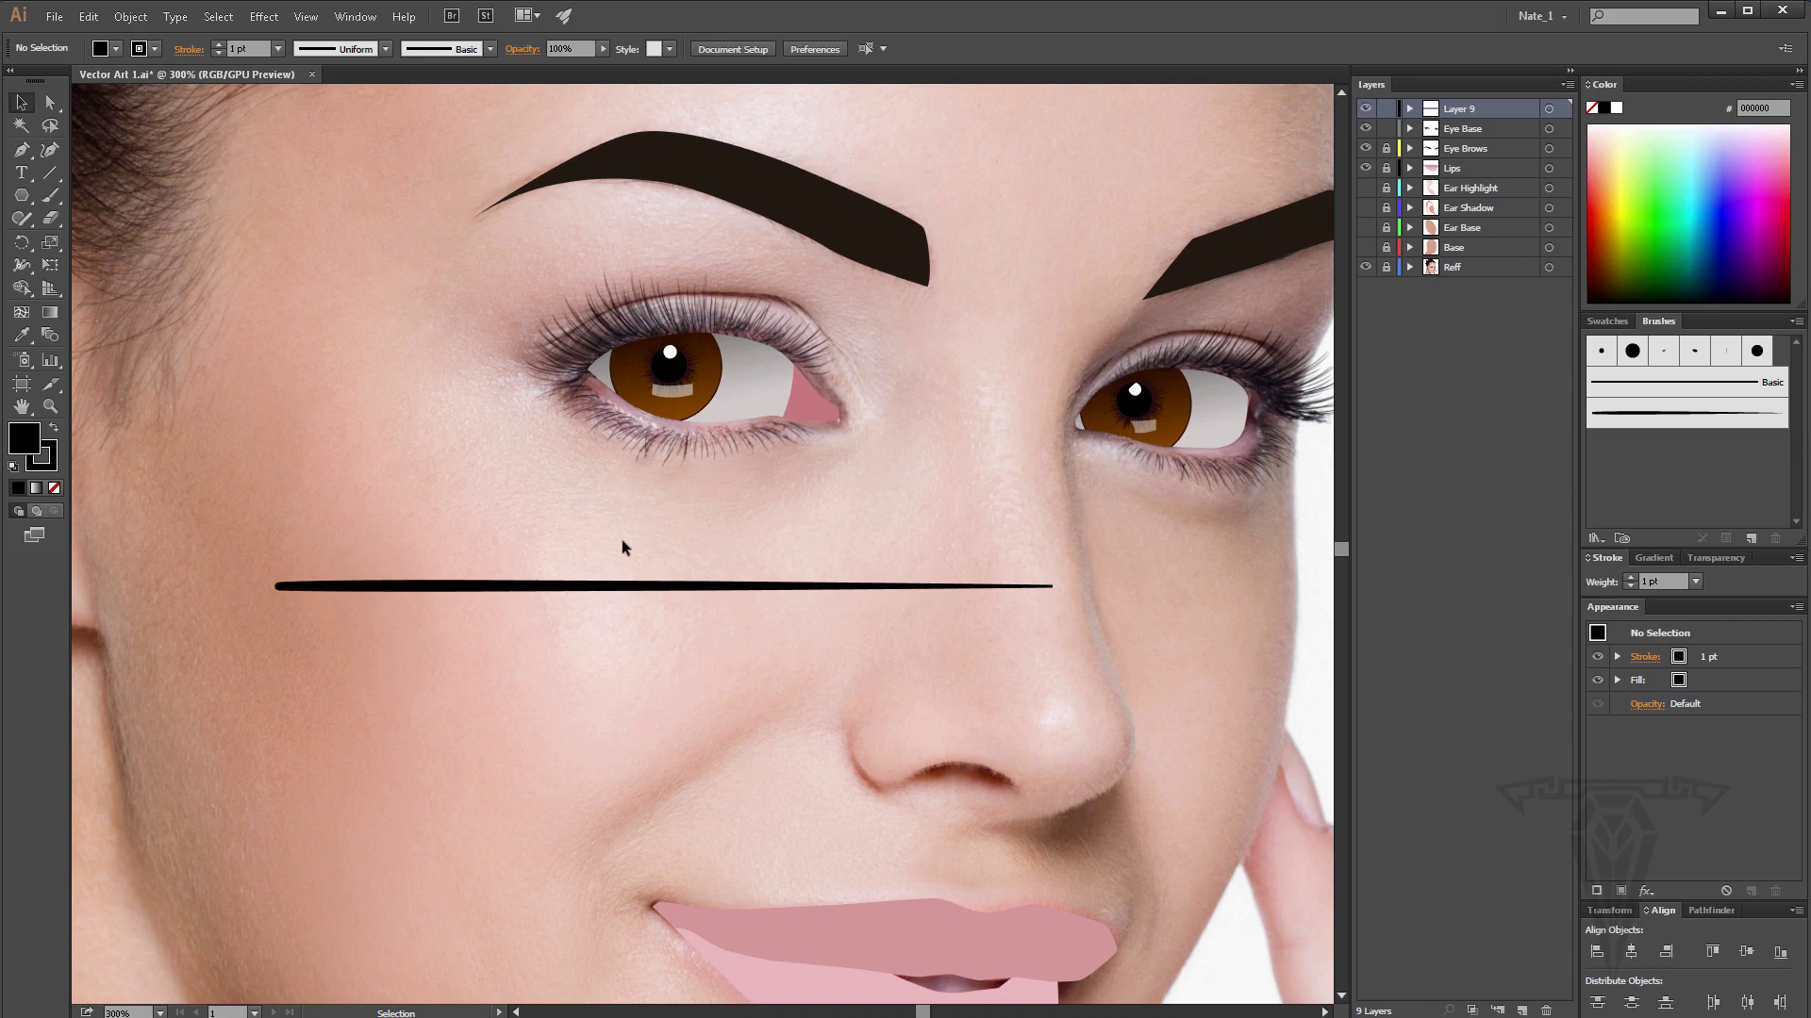
Remove the stroke from the long tapered lash shape across the face and delete the shape.
click(455, 589)
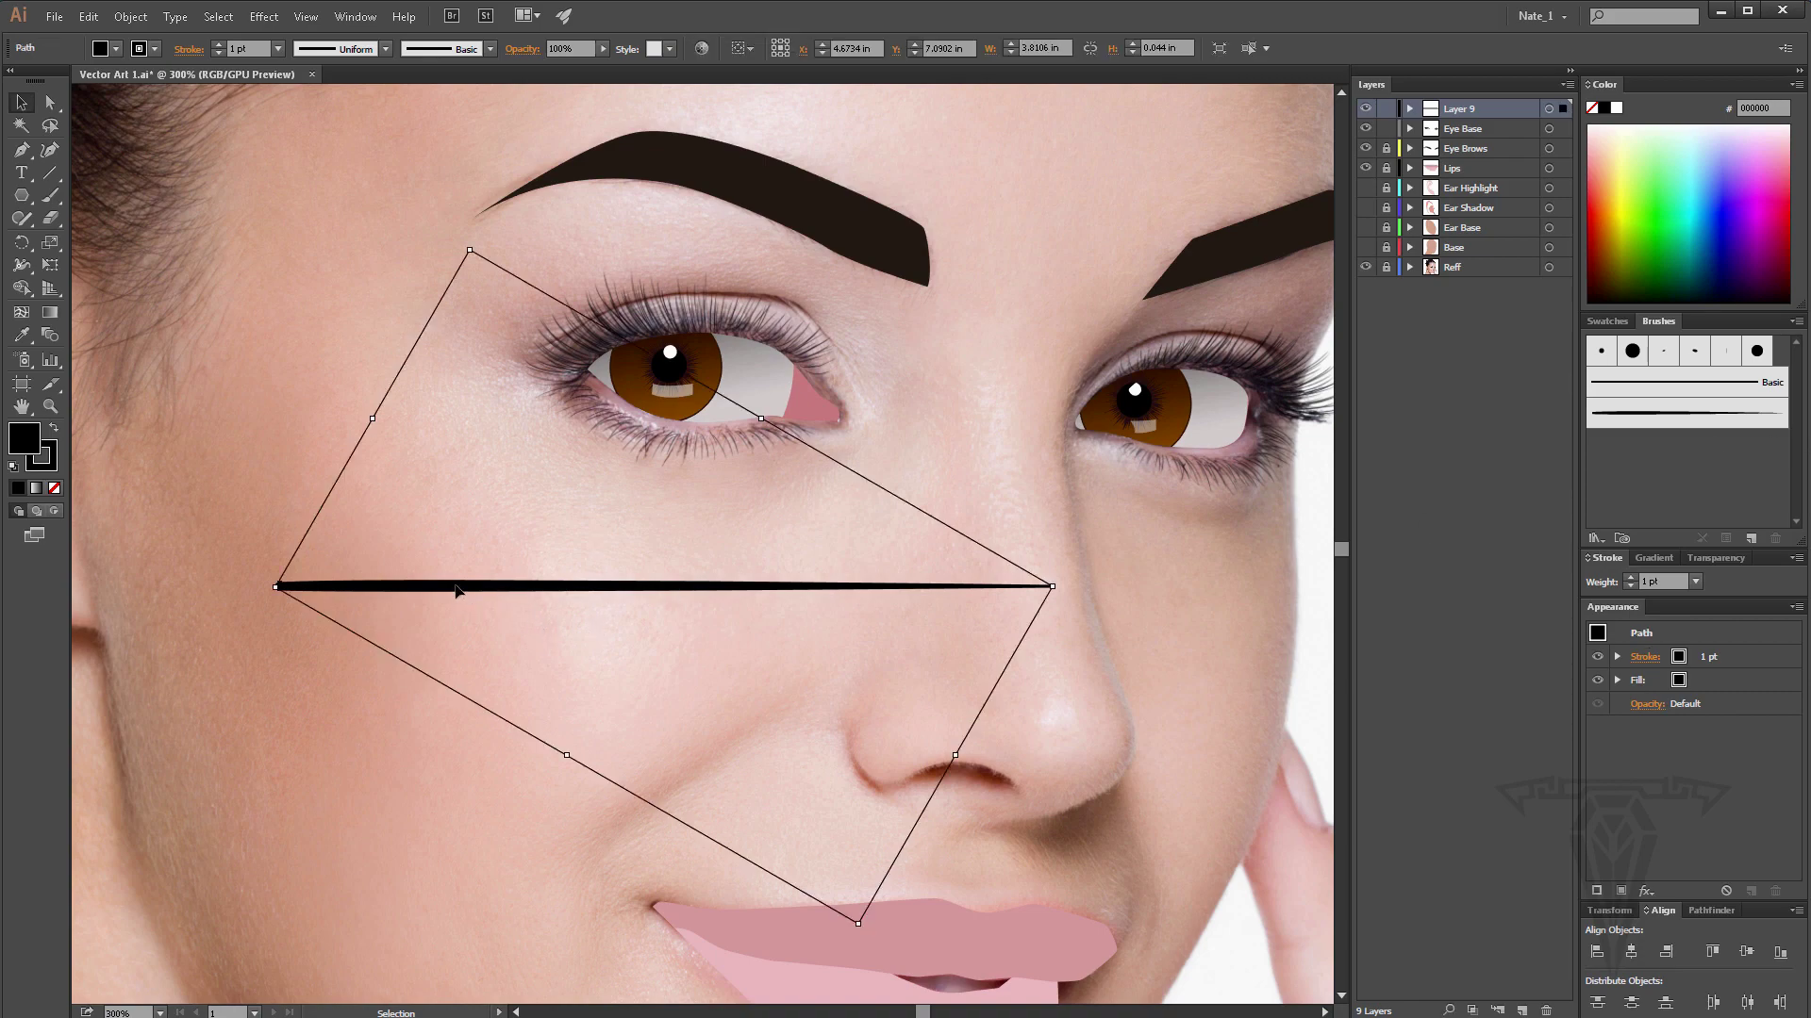
click(55, 456)
click(54, 488)
drag(529, 588, 536, 761)
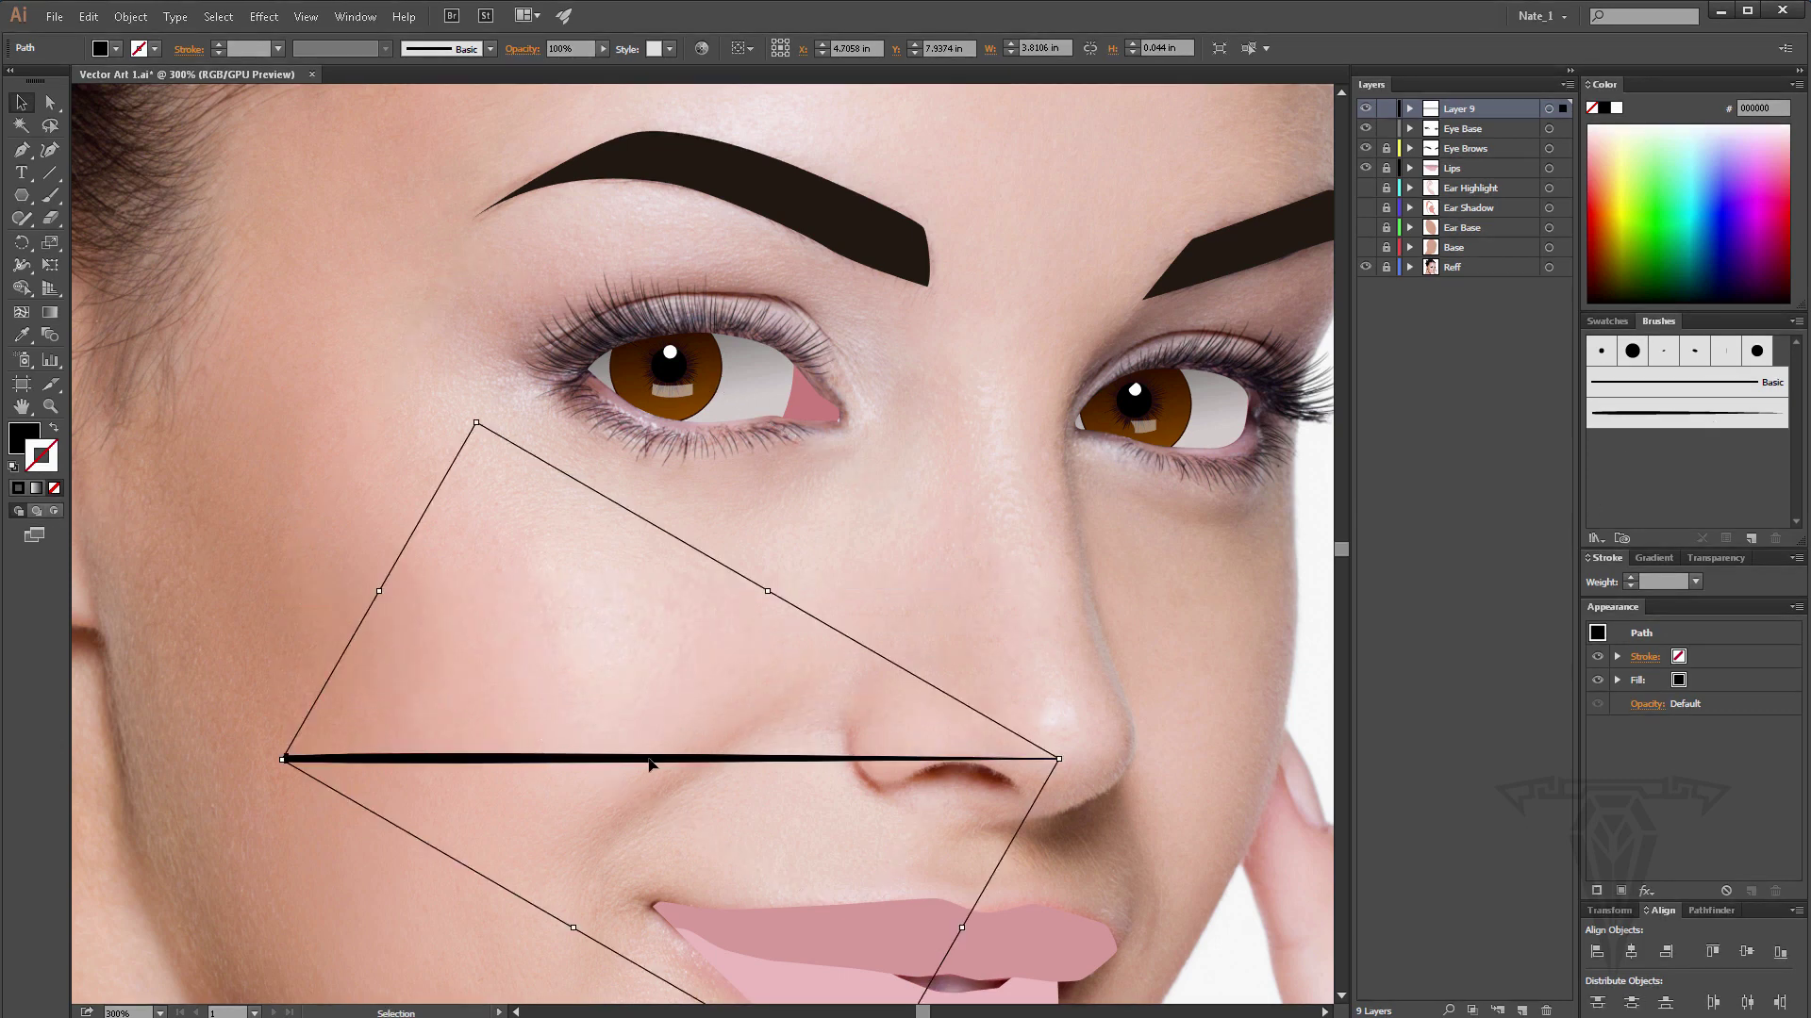
mouse_move(653, 766)
mouse_down()
mouse_move(805, 801)
mouse_move(837, 779)
mouse_move(800, 792)
mouse_up()
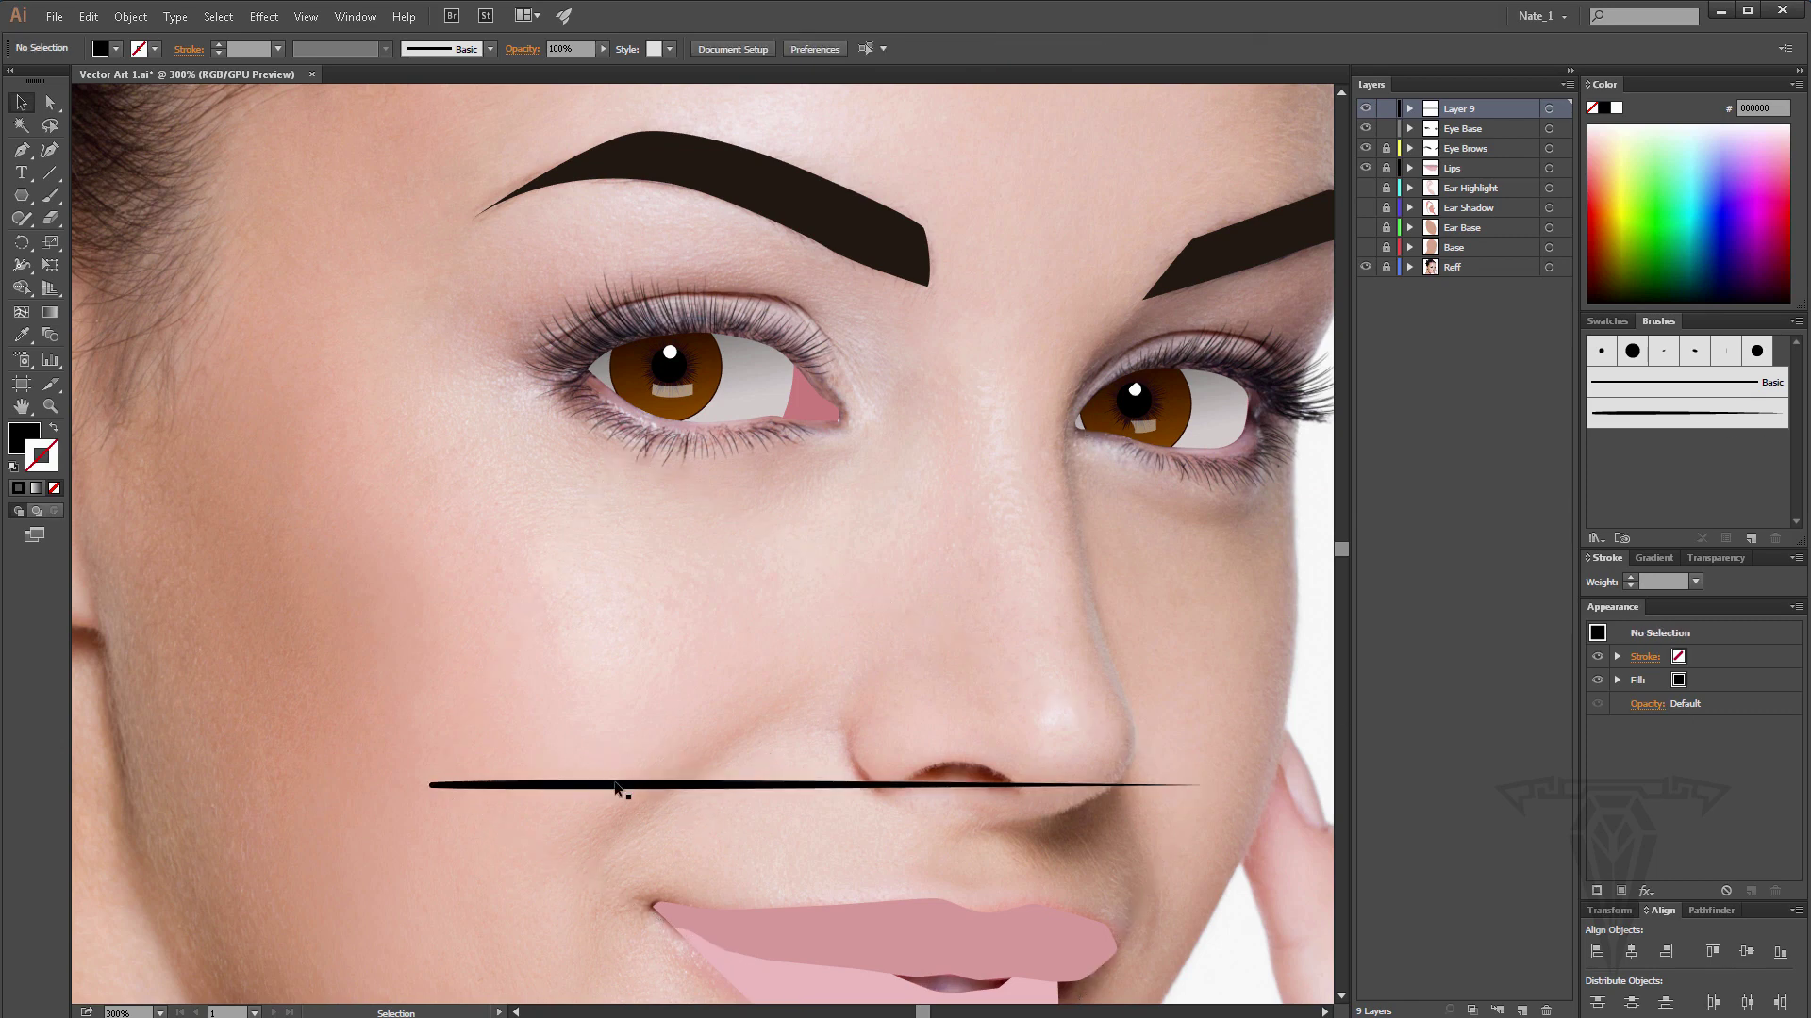
drag(619, 792, 503, 695)
key(Delete)
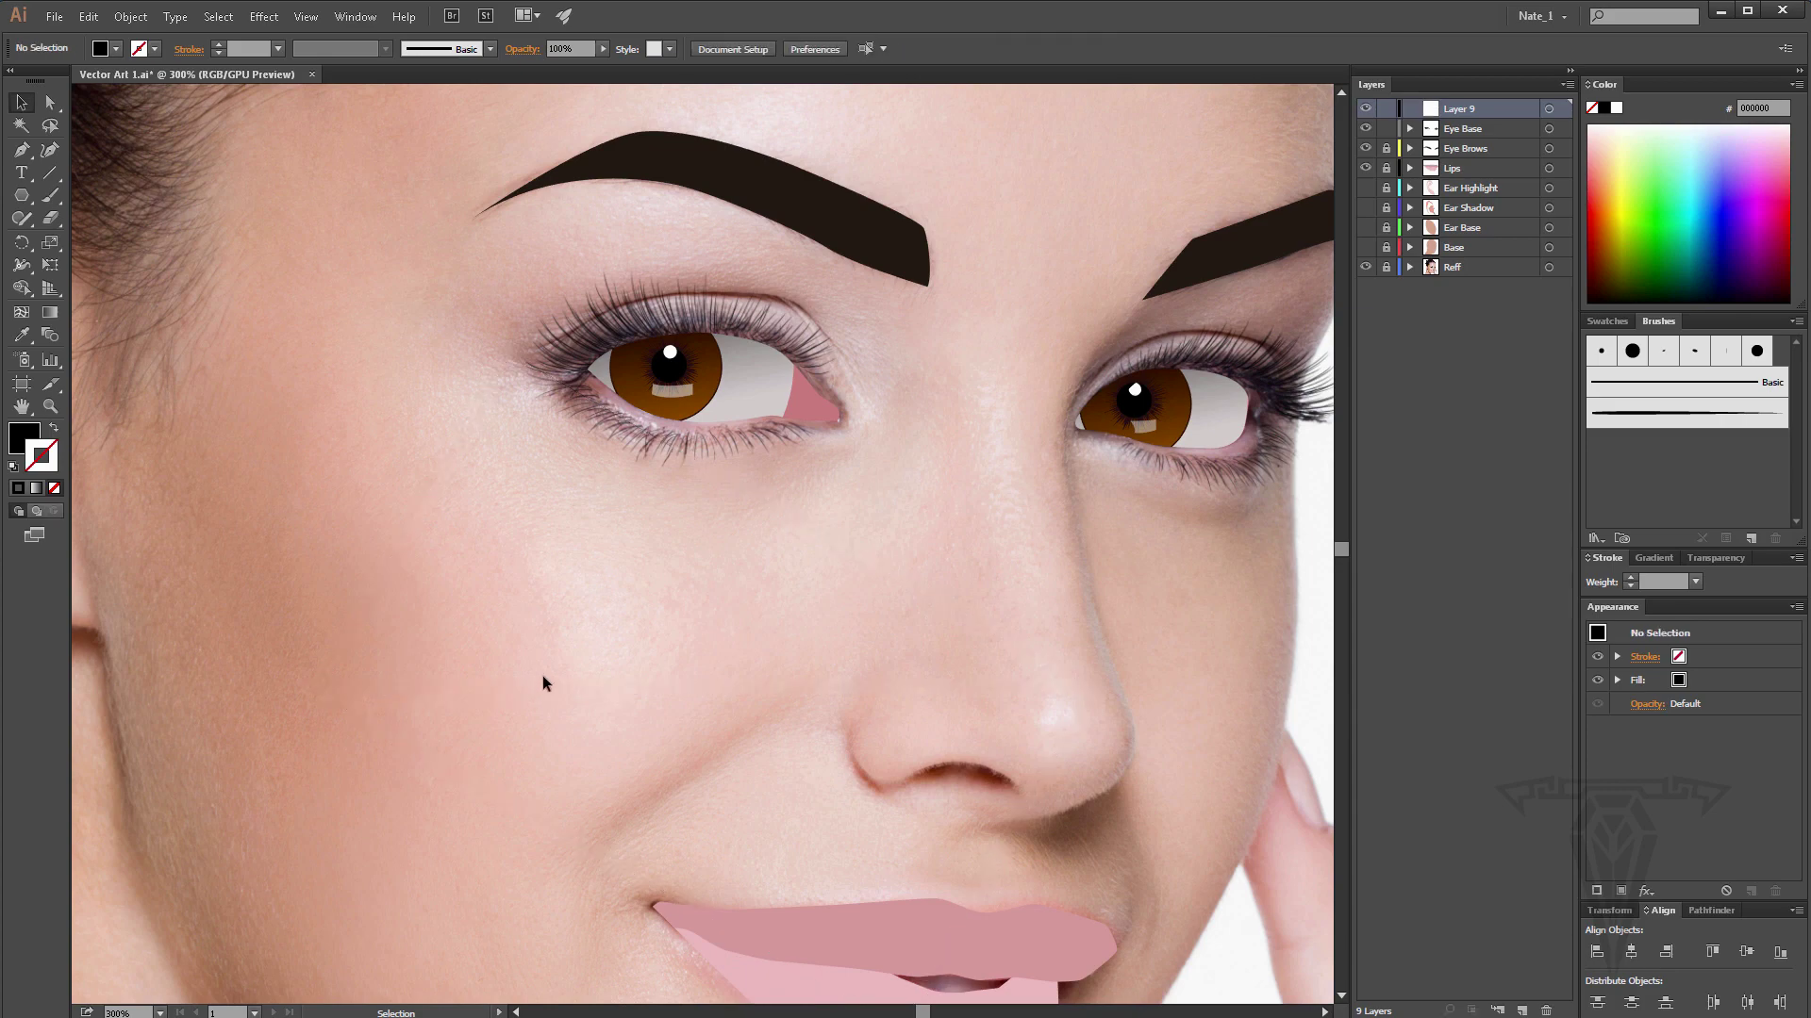
Hide the Eye Brows, Lips and Eye Base layers to expose the reference eye, and lock the Eye Base layer.
click(51, 407)
click(752, 368)
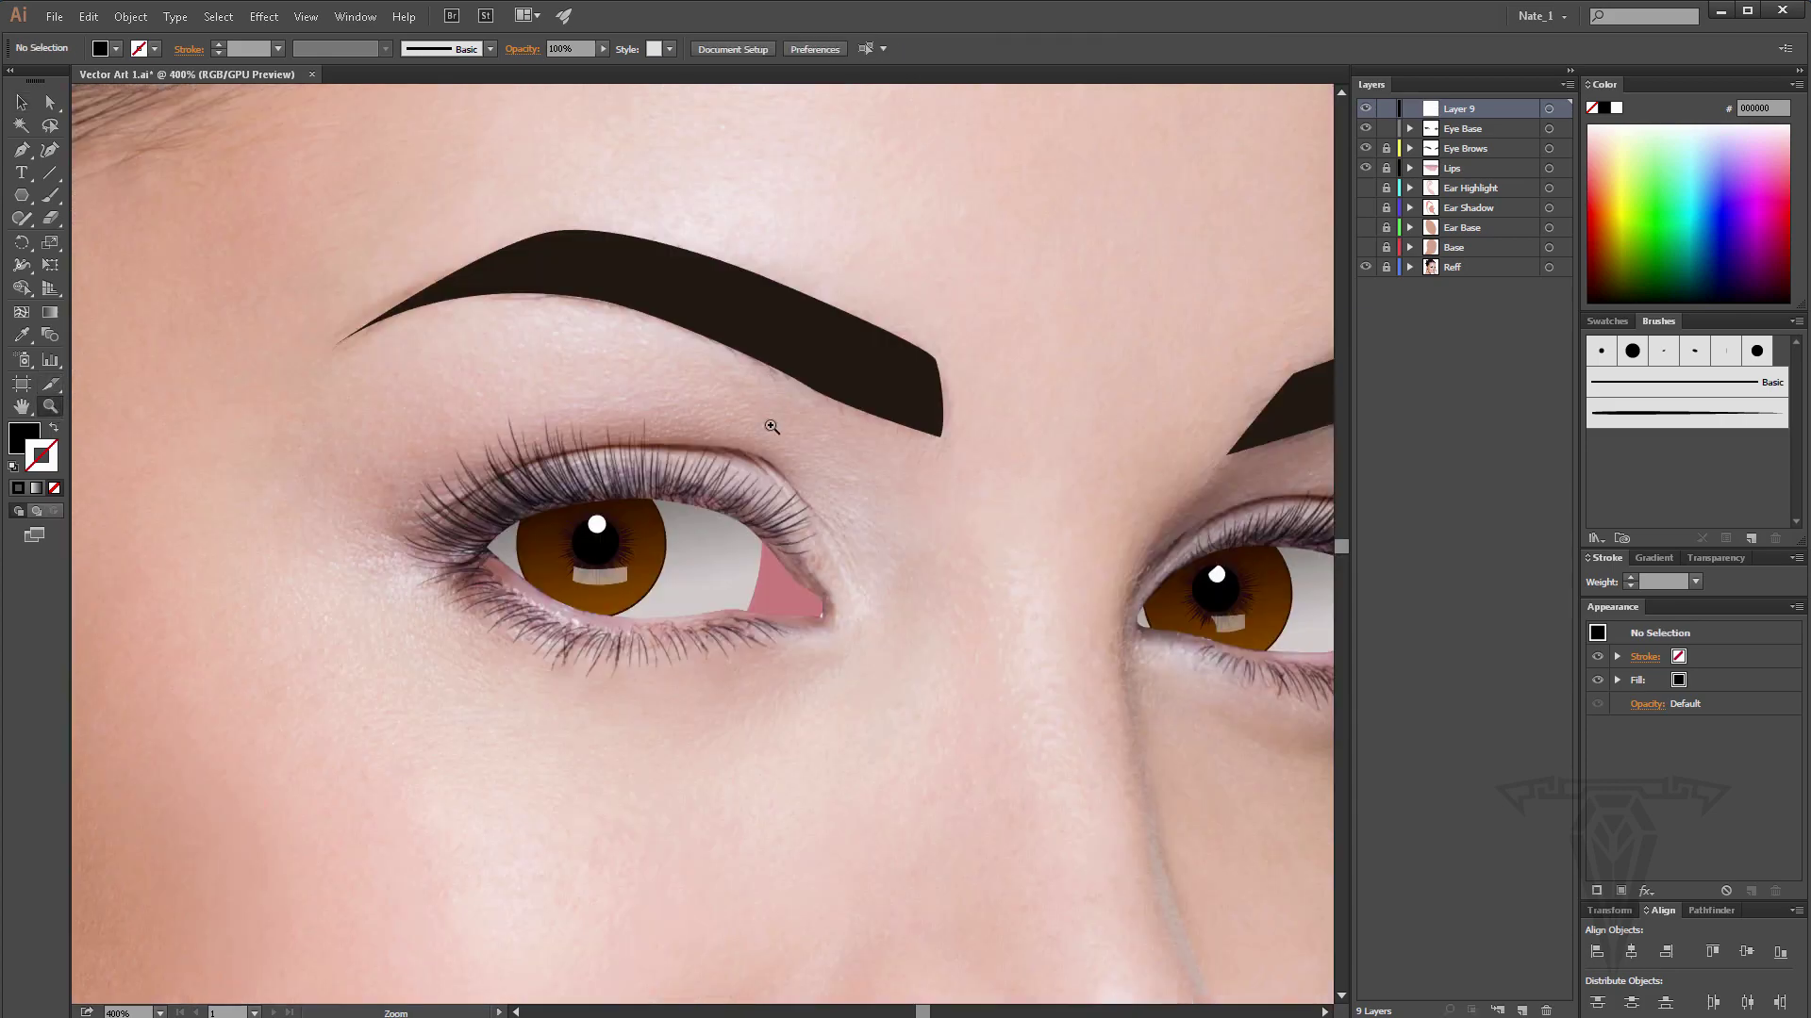
click(748, 502)
drag(594, 529, 798, 470)
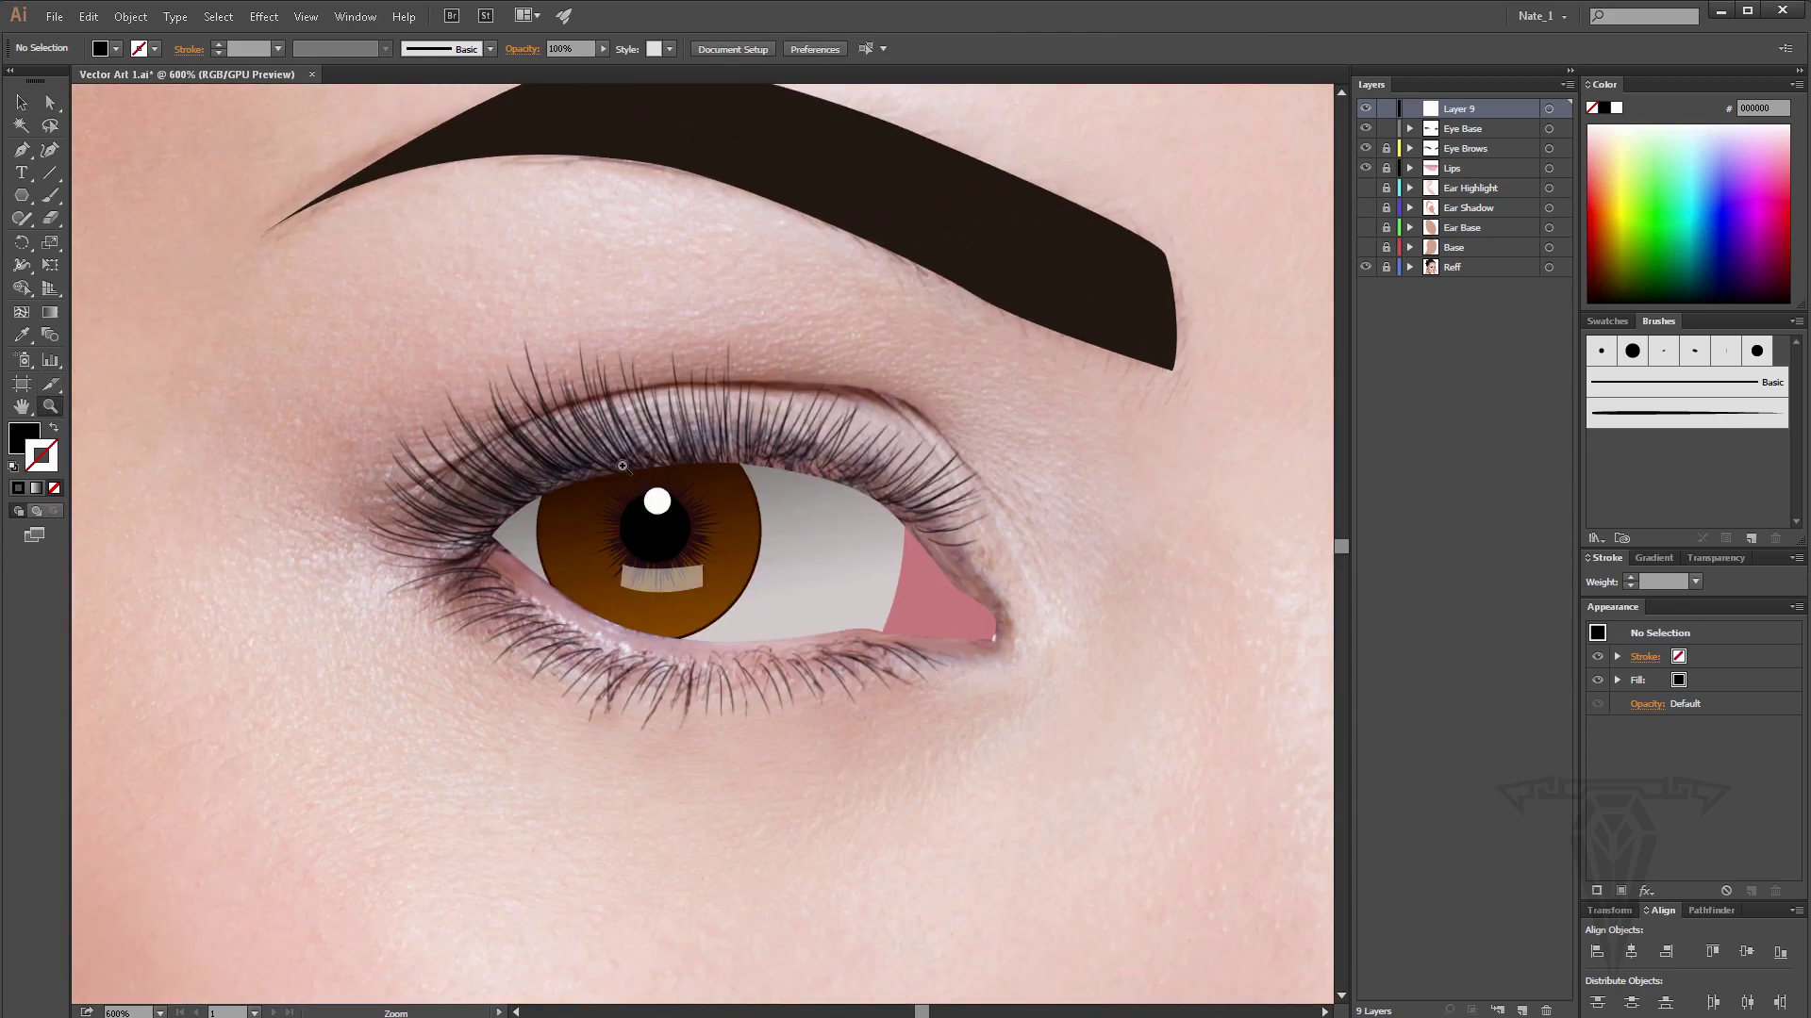
click(1366, 149)
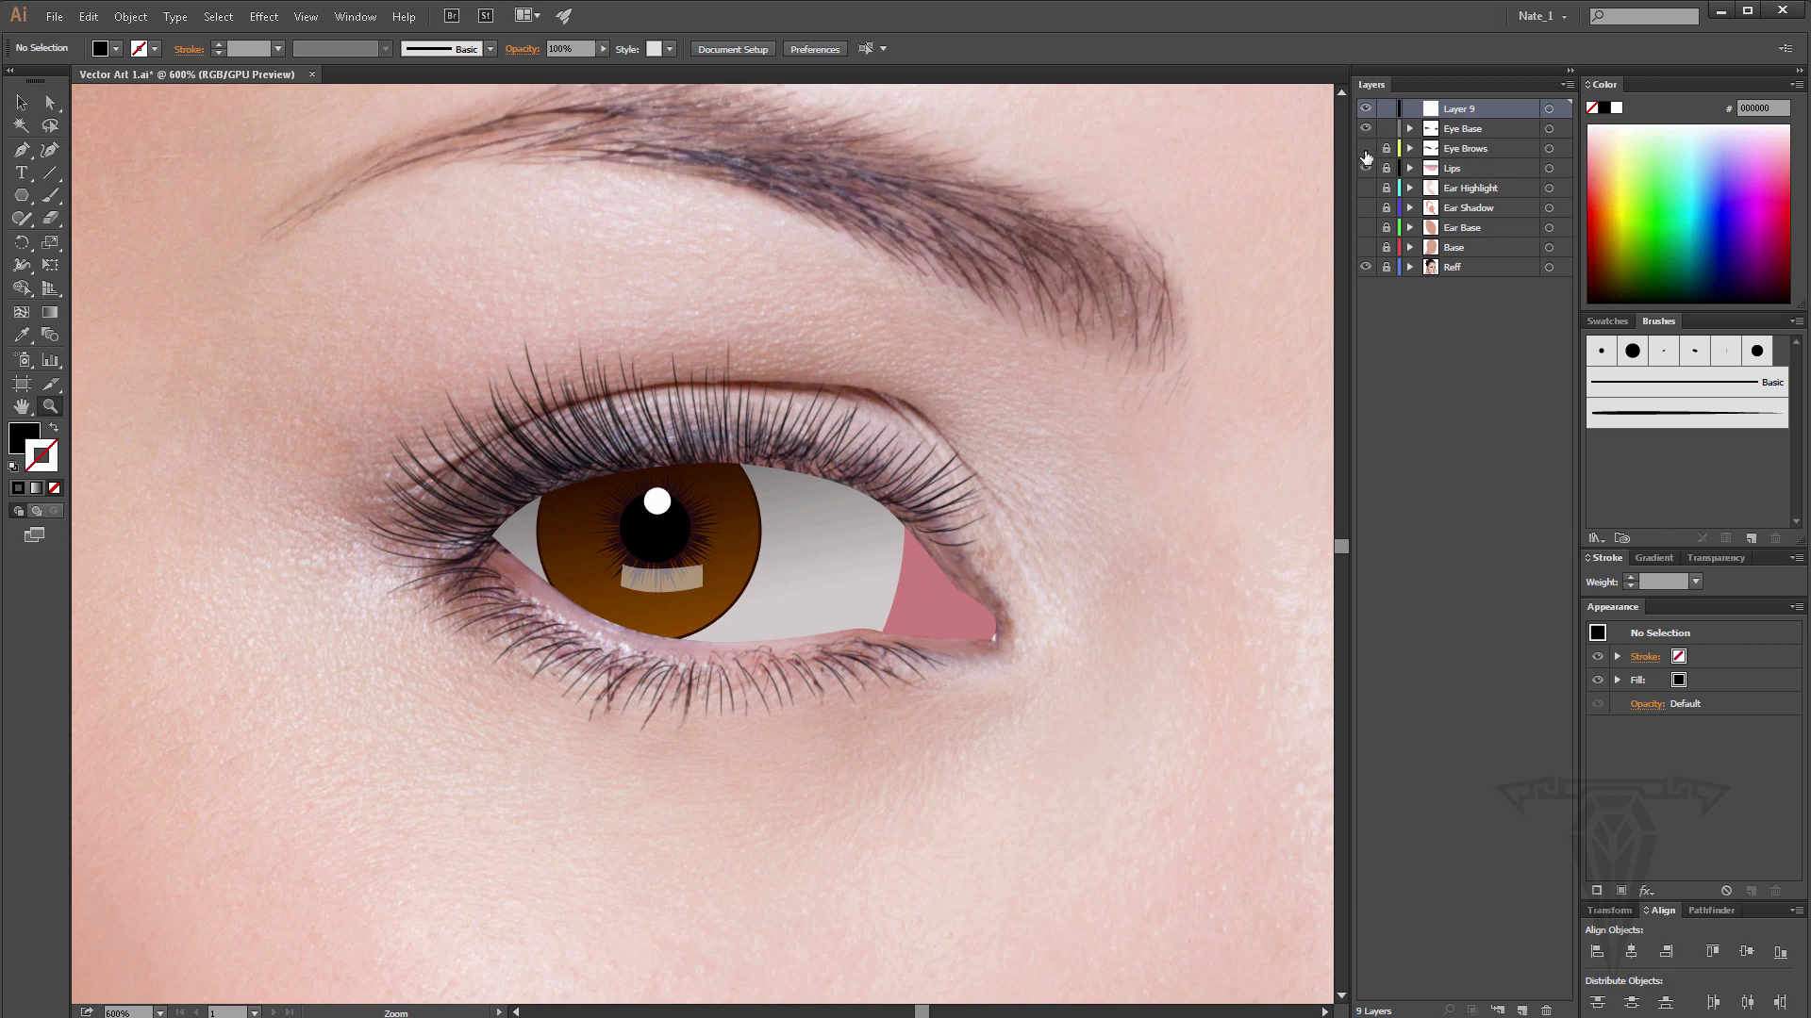
click(1366, 128)
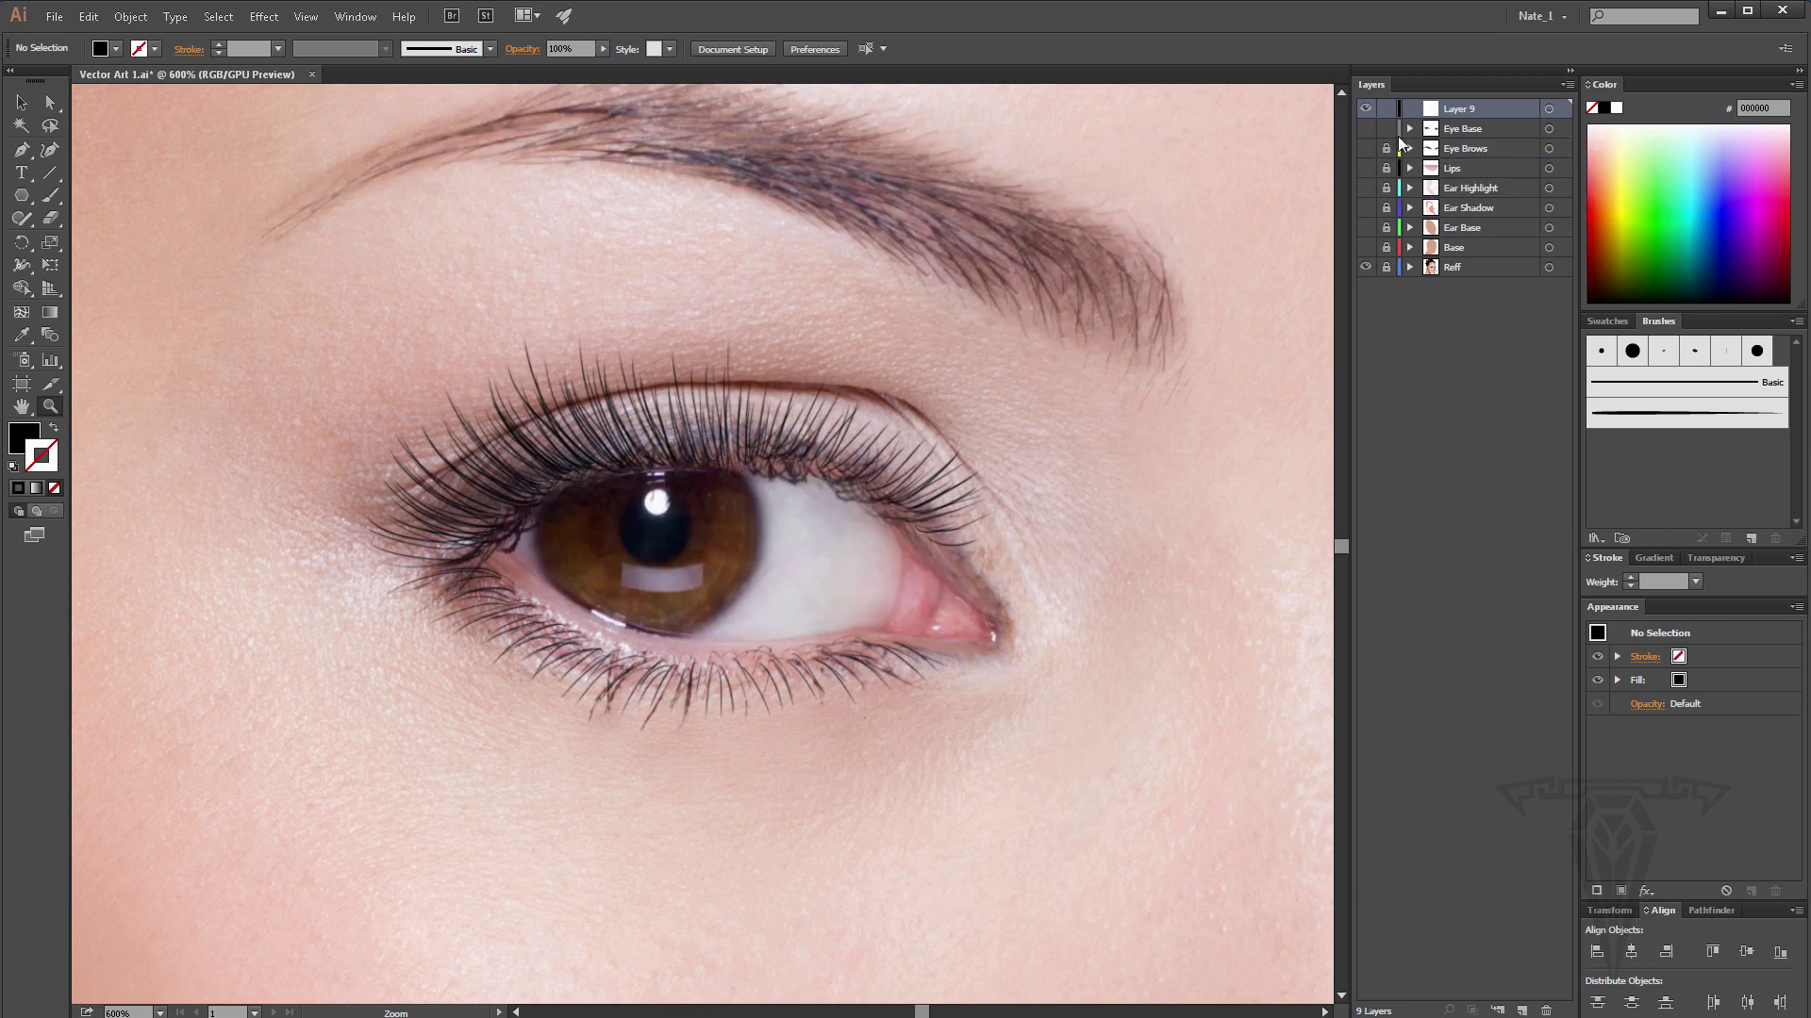
Rename Layer 9 to Eyelashs.
double_click(1470, 106)
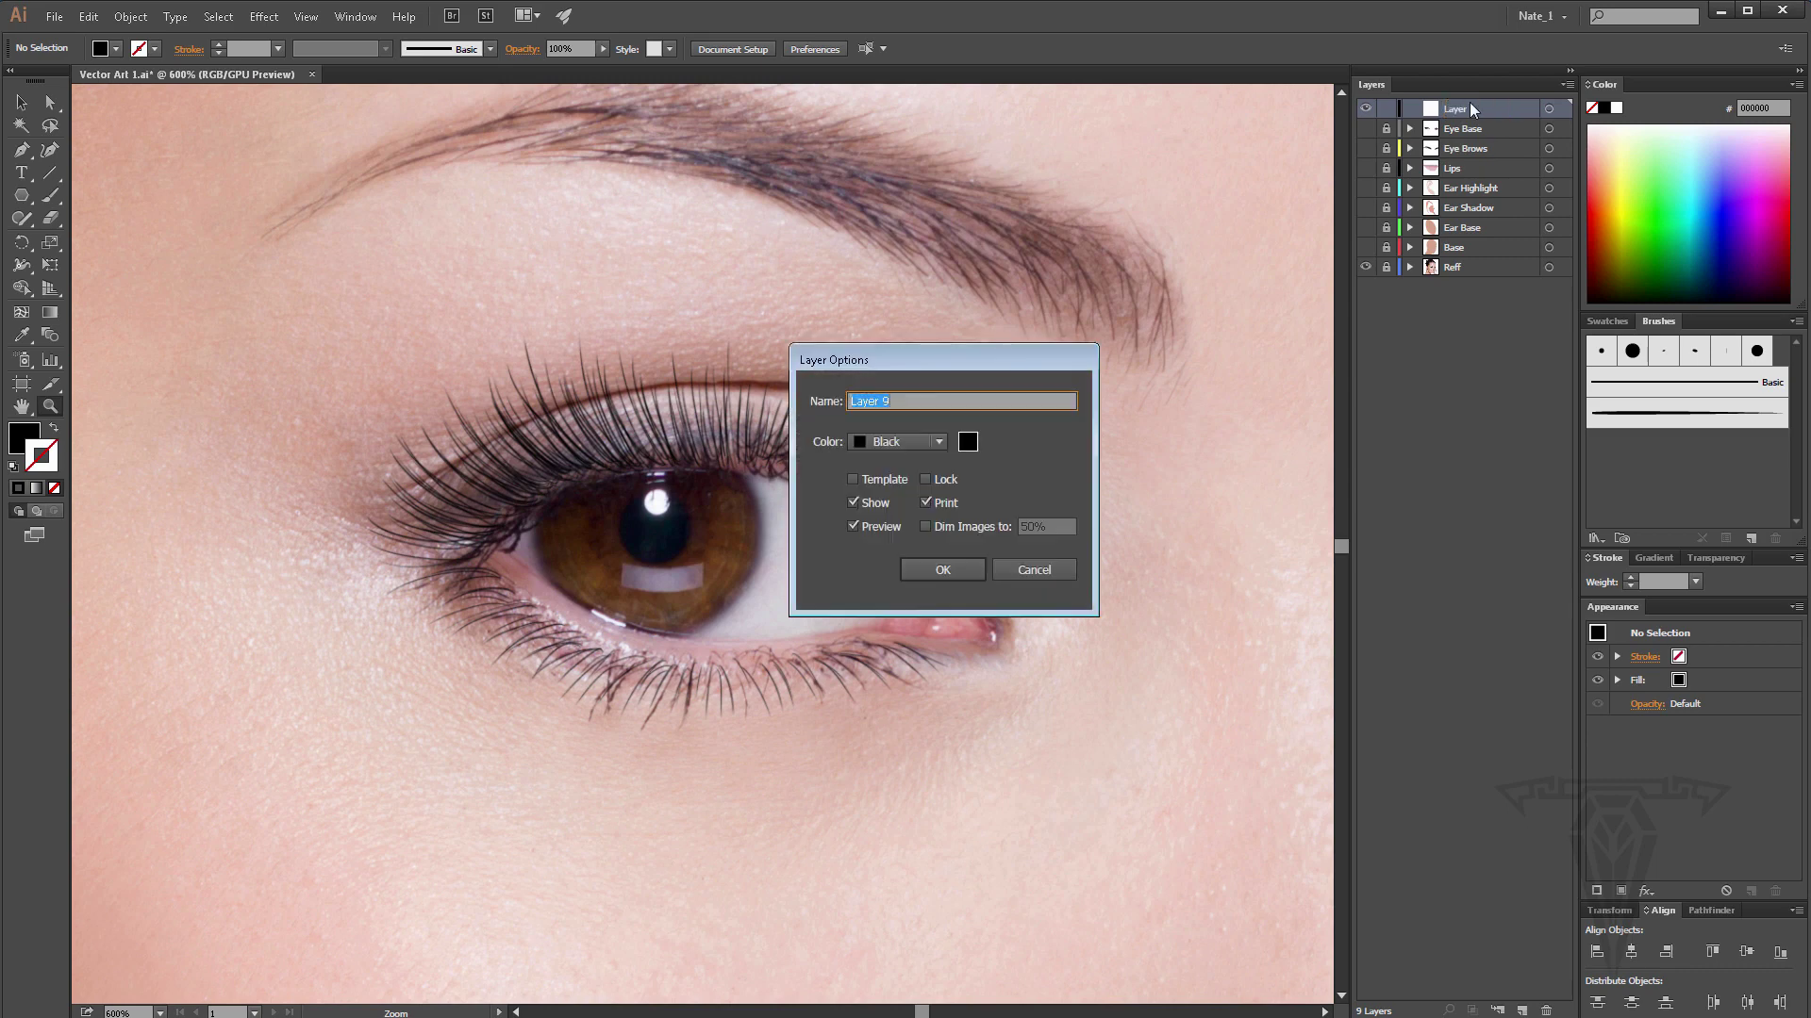
text(Eyelashs)
click(942, 570)
Trace the lowest upper lash near the inner corner of the eye with a curved two-point Pen tool path.
click(50, 195)
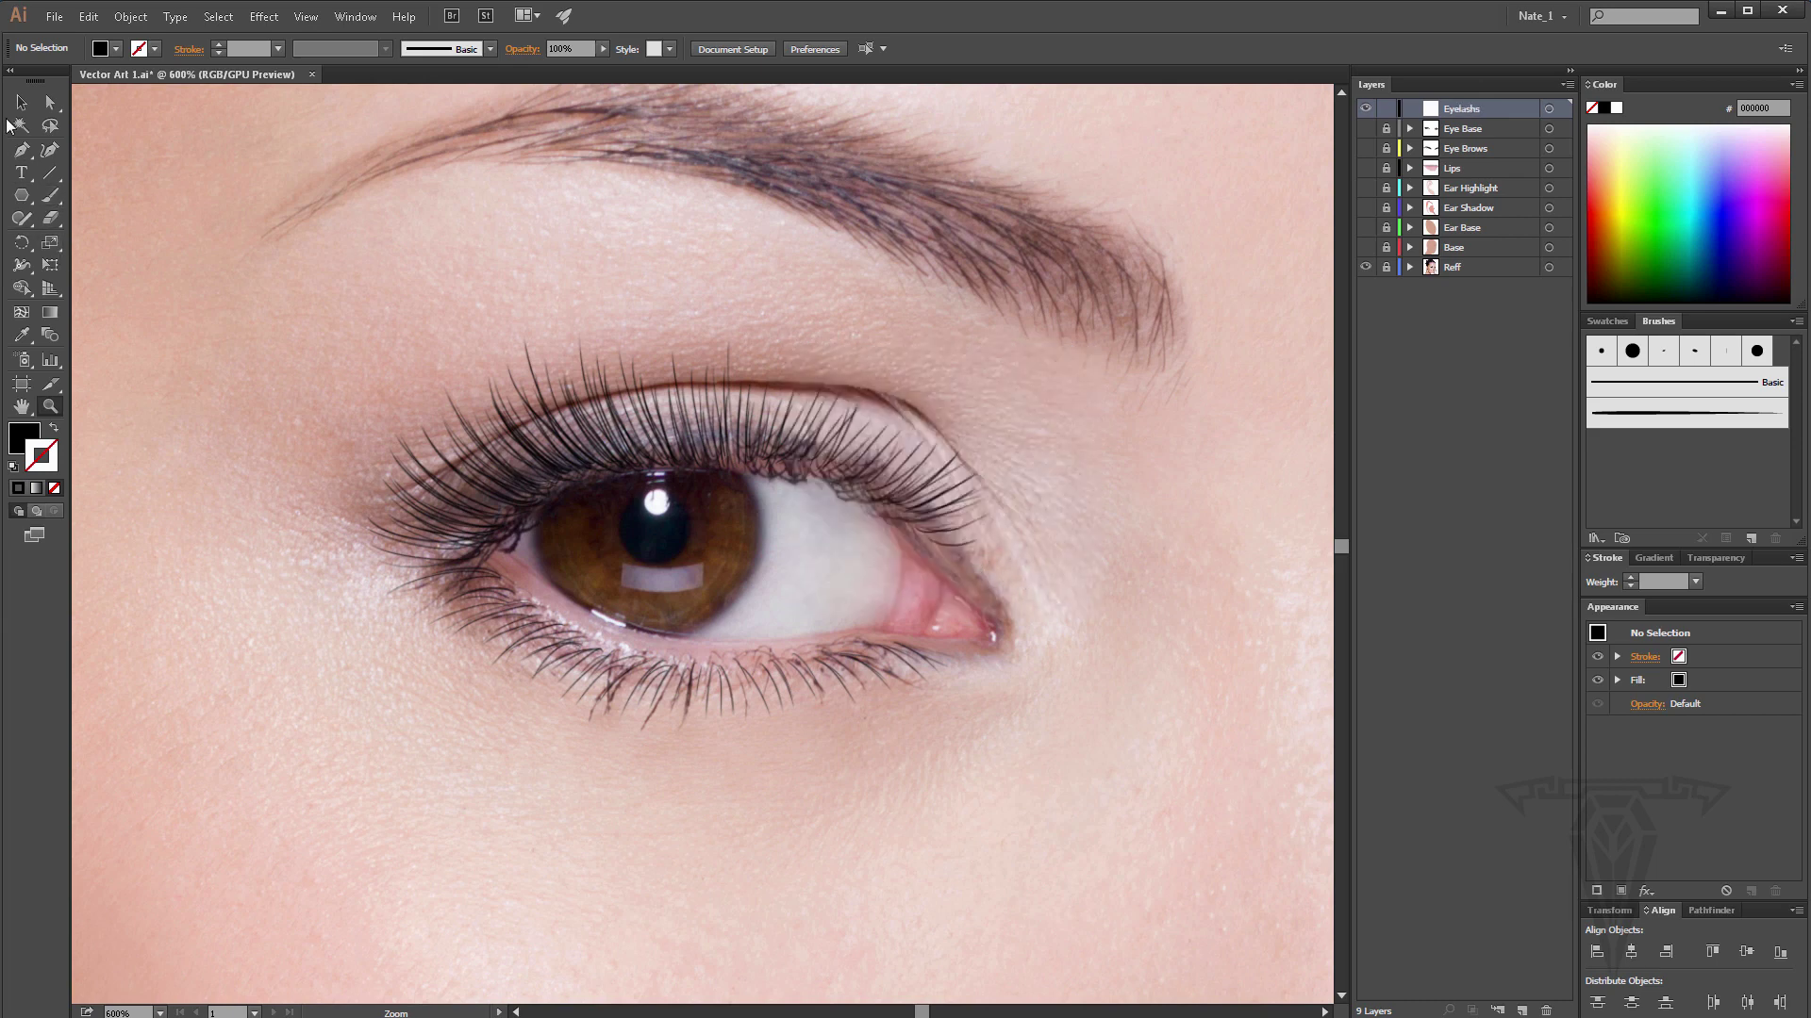
click(20, 151)
click(20, 152)
click(50, 407)
click(910, 543)
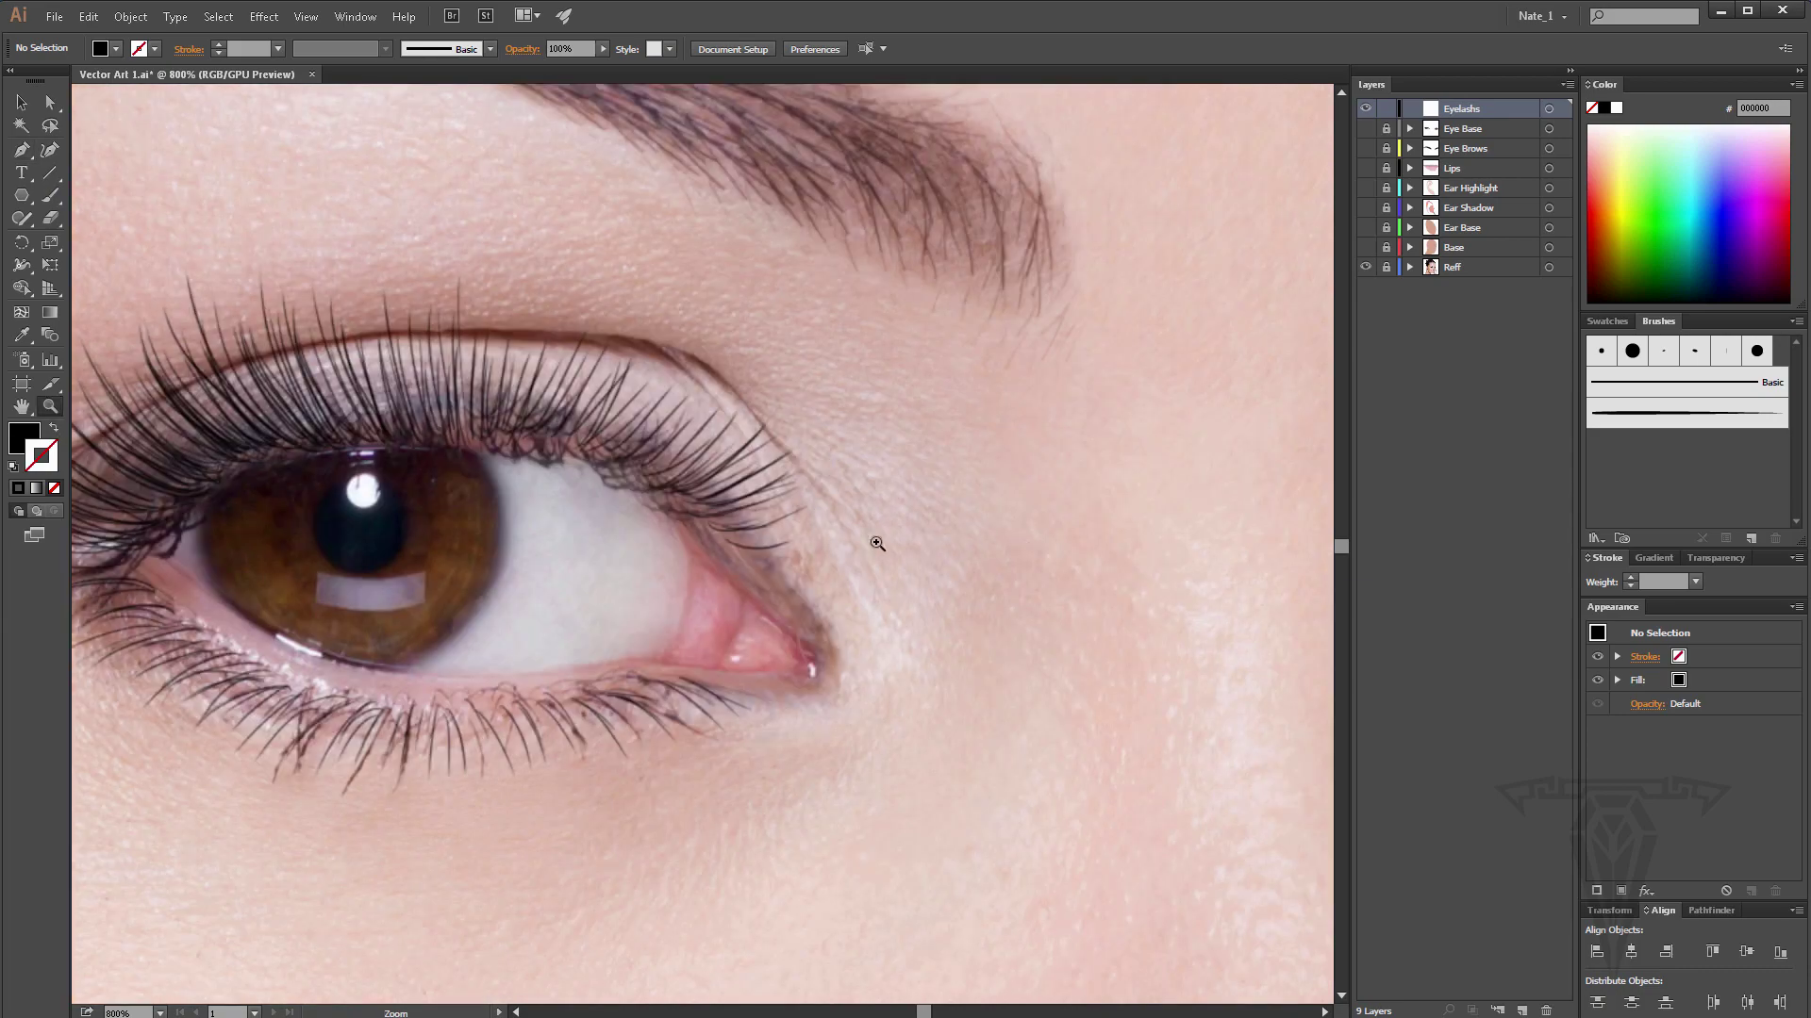
click(21, 151)
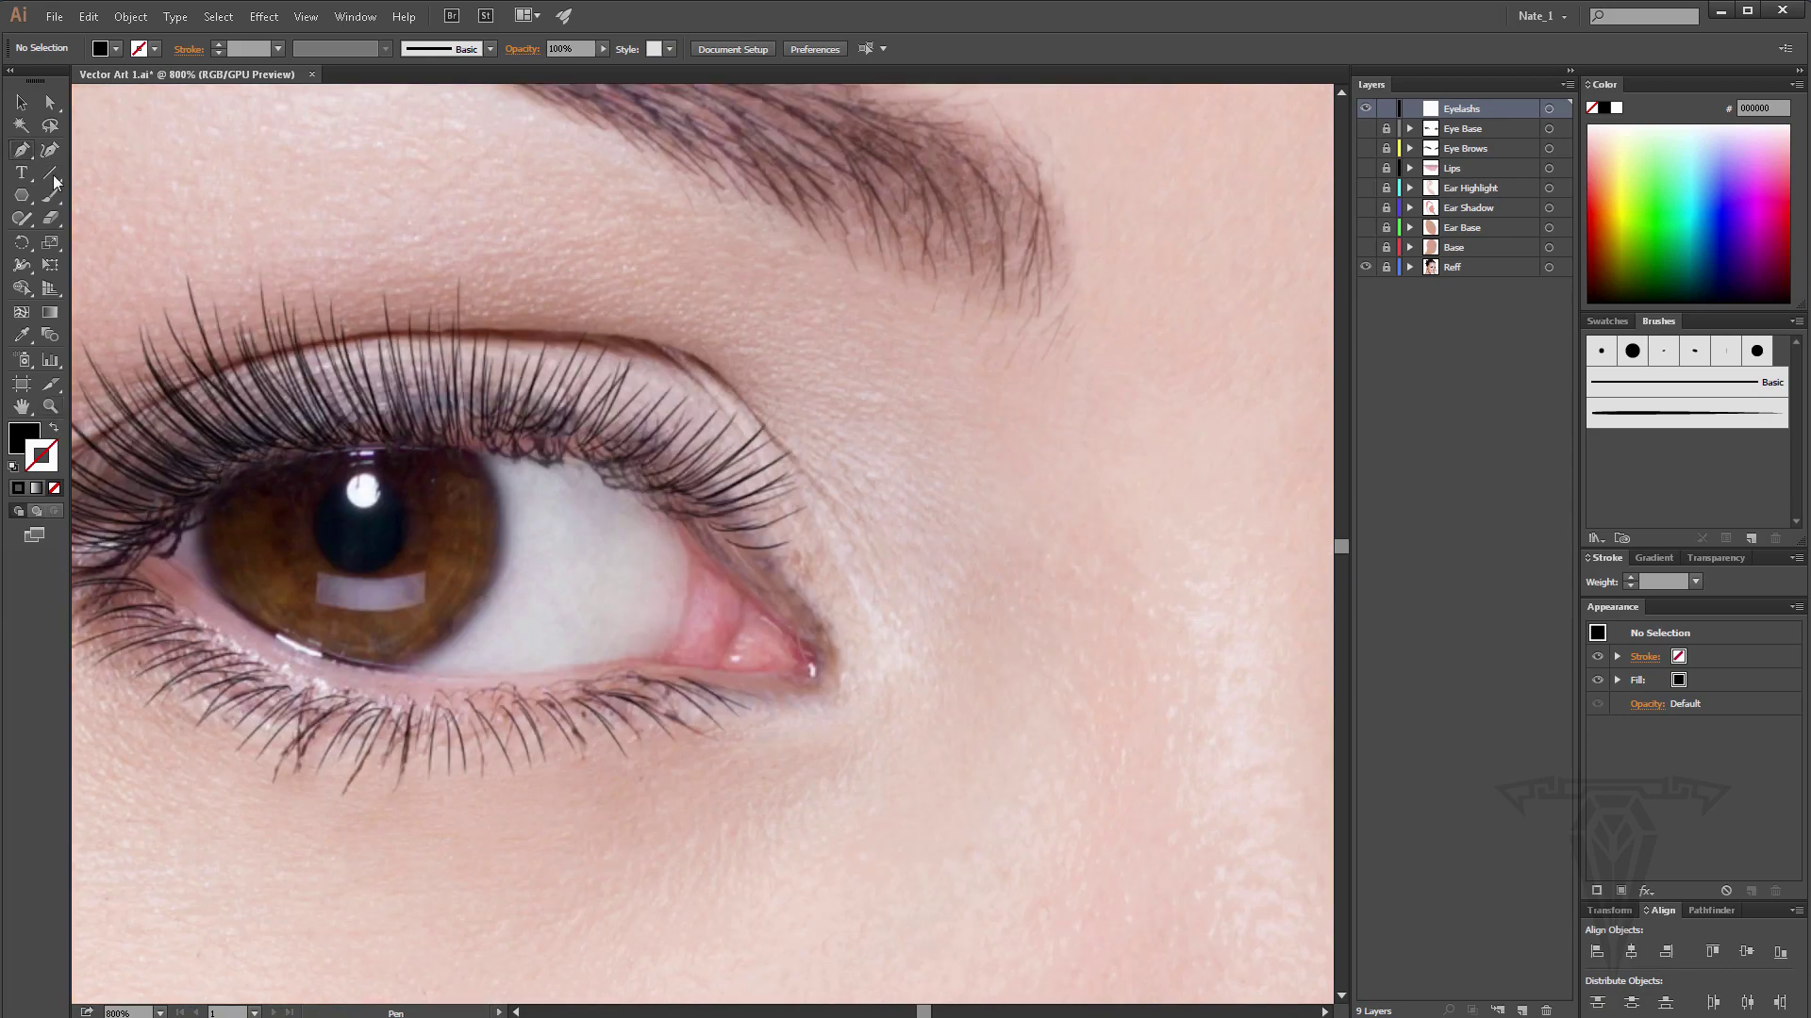
click(724, 540)
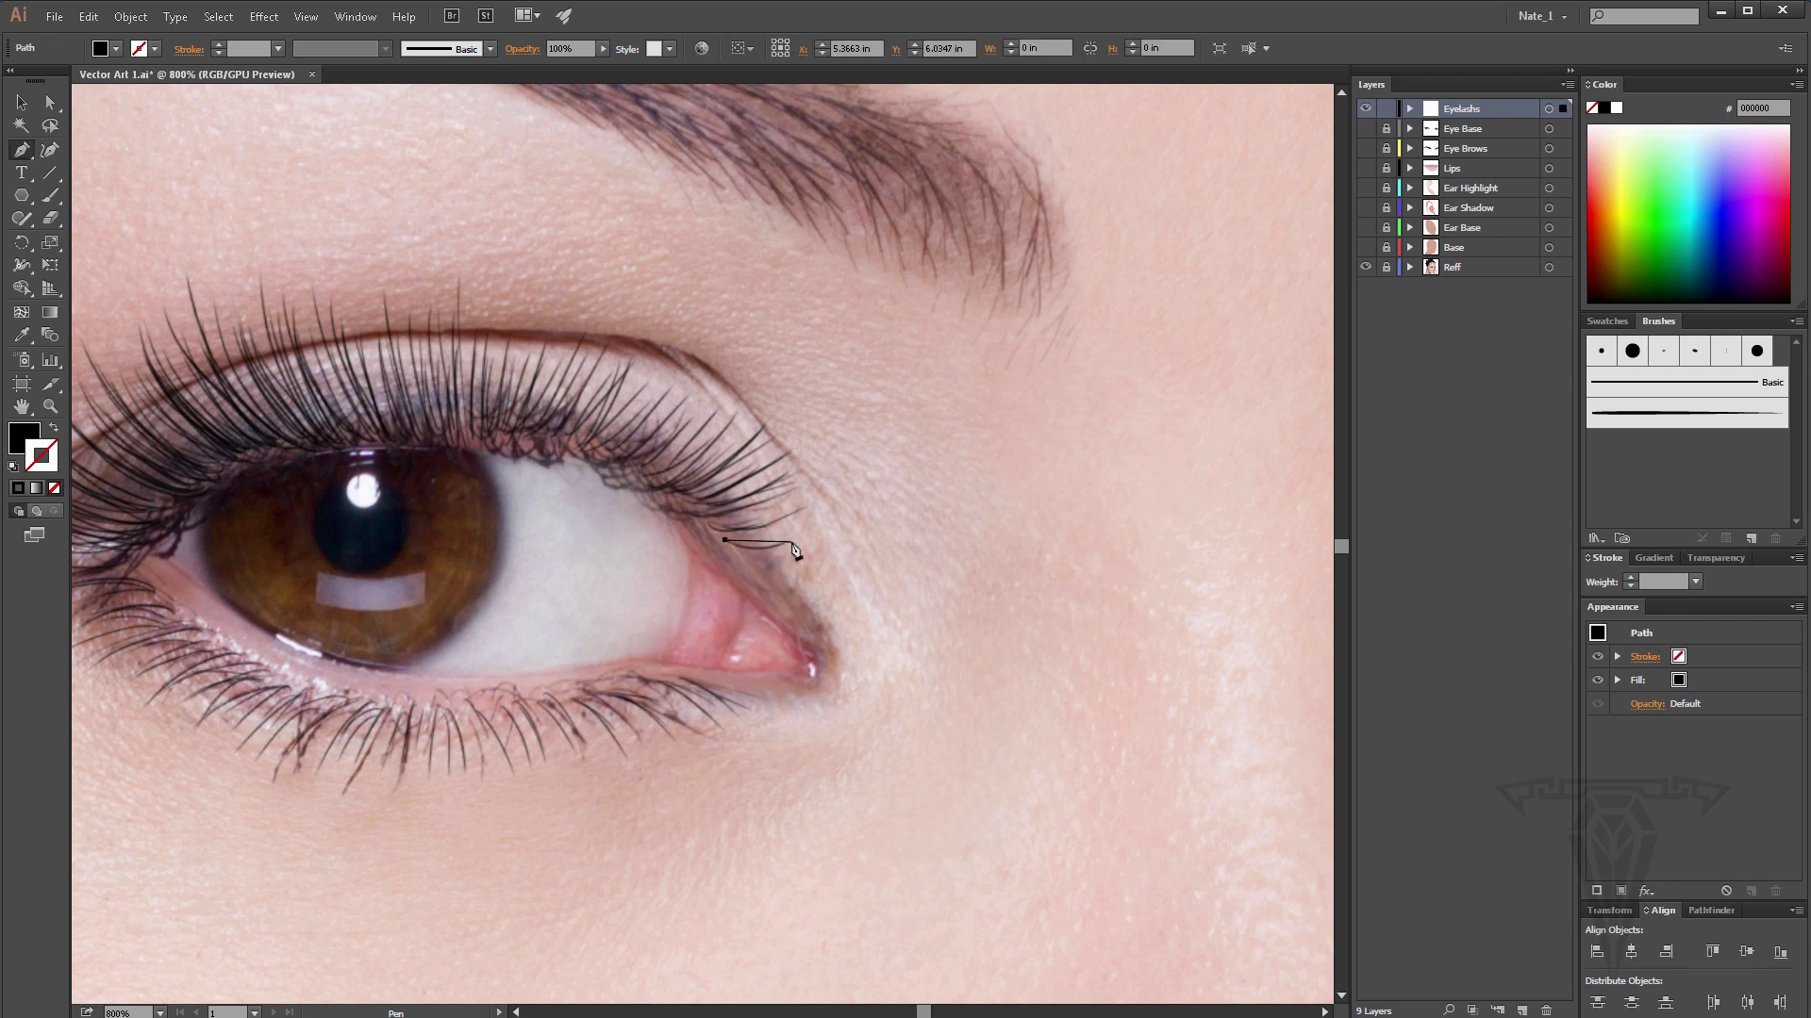
drag(790, 540, 827, 520)
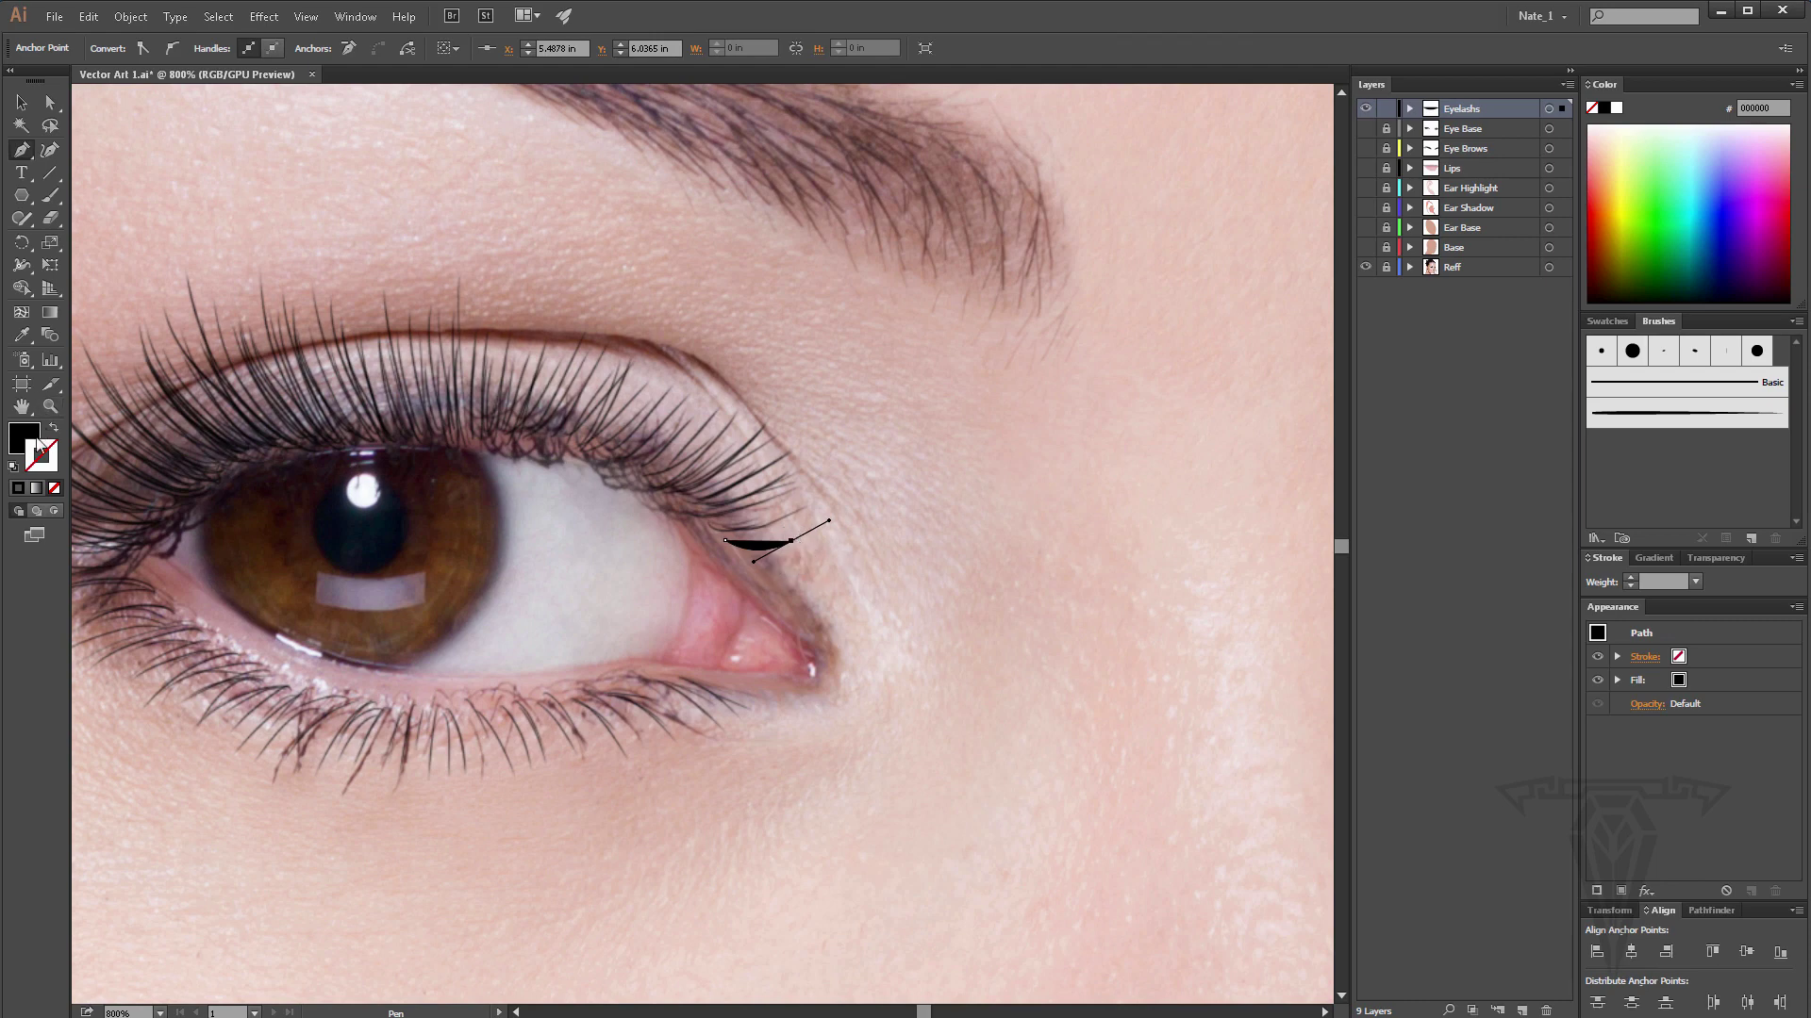
Apply the Eyelash Brush 1 art brush to the lash path with a black stroke and no fill.
click(54, 429)
click(54, 429)
click(1686, 421)
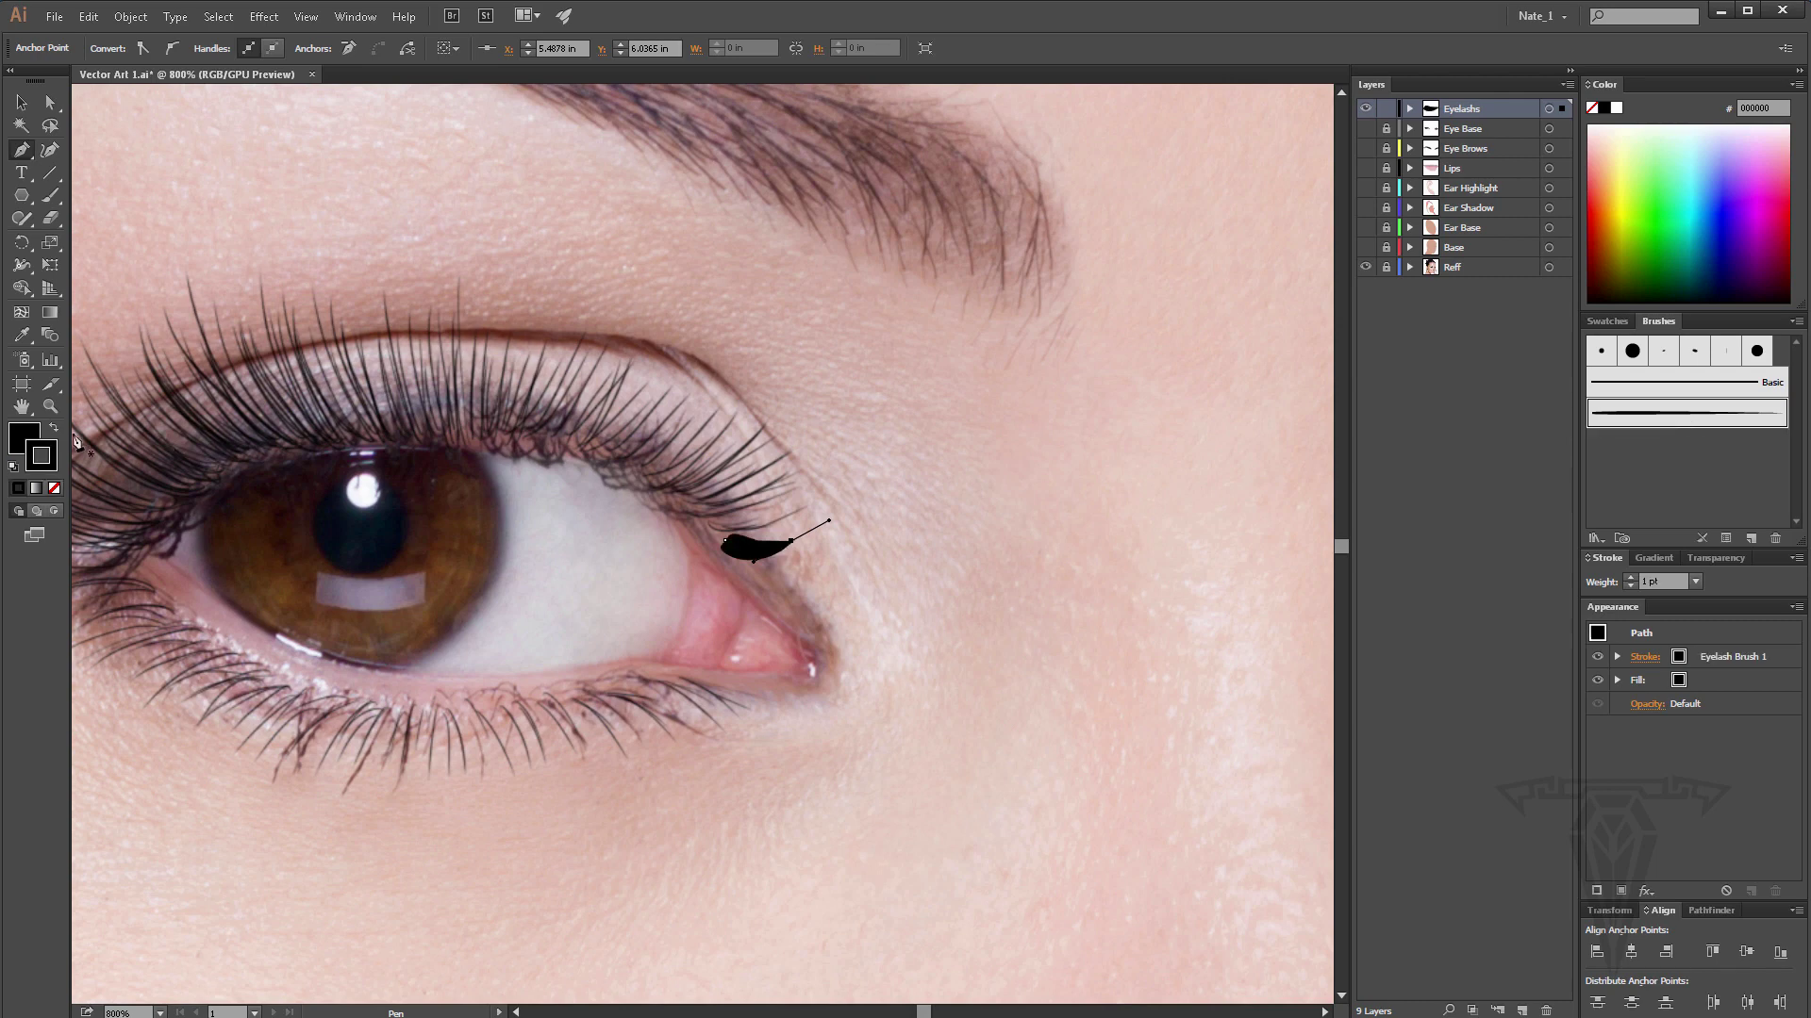
click(19, 437)
click(52, 486)
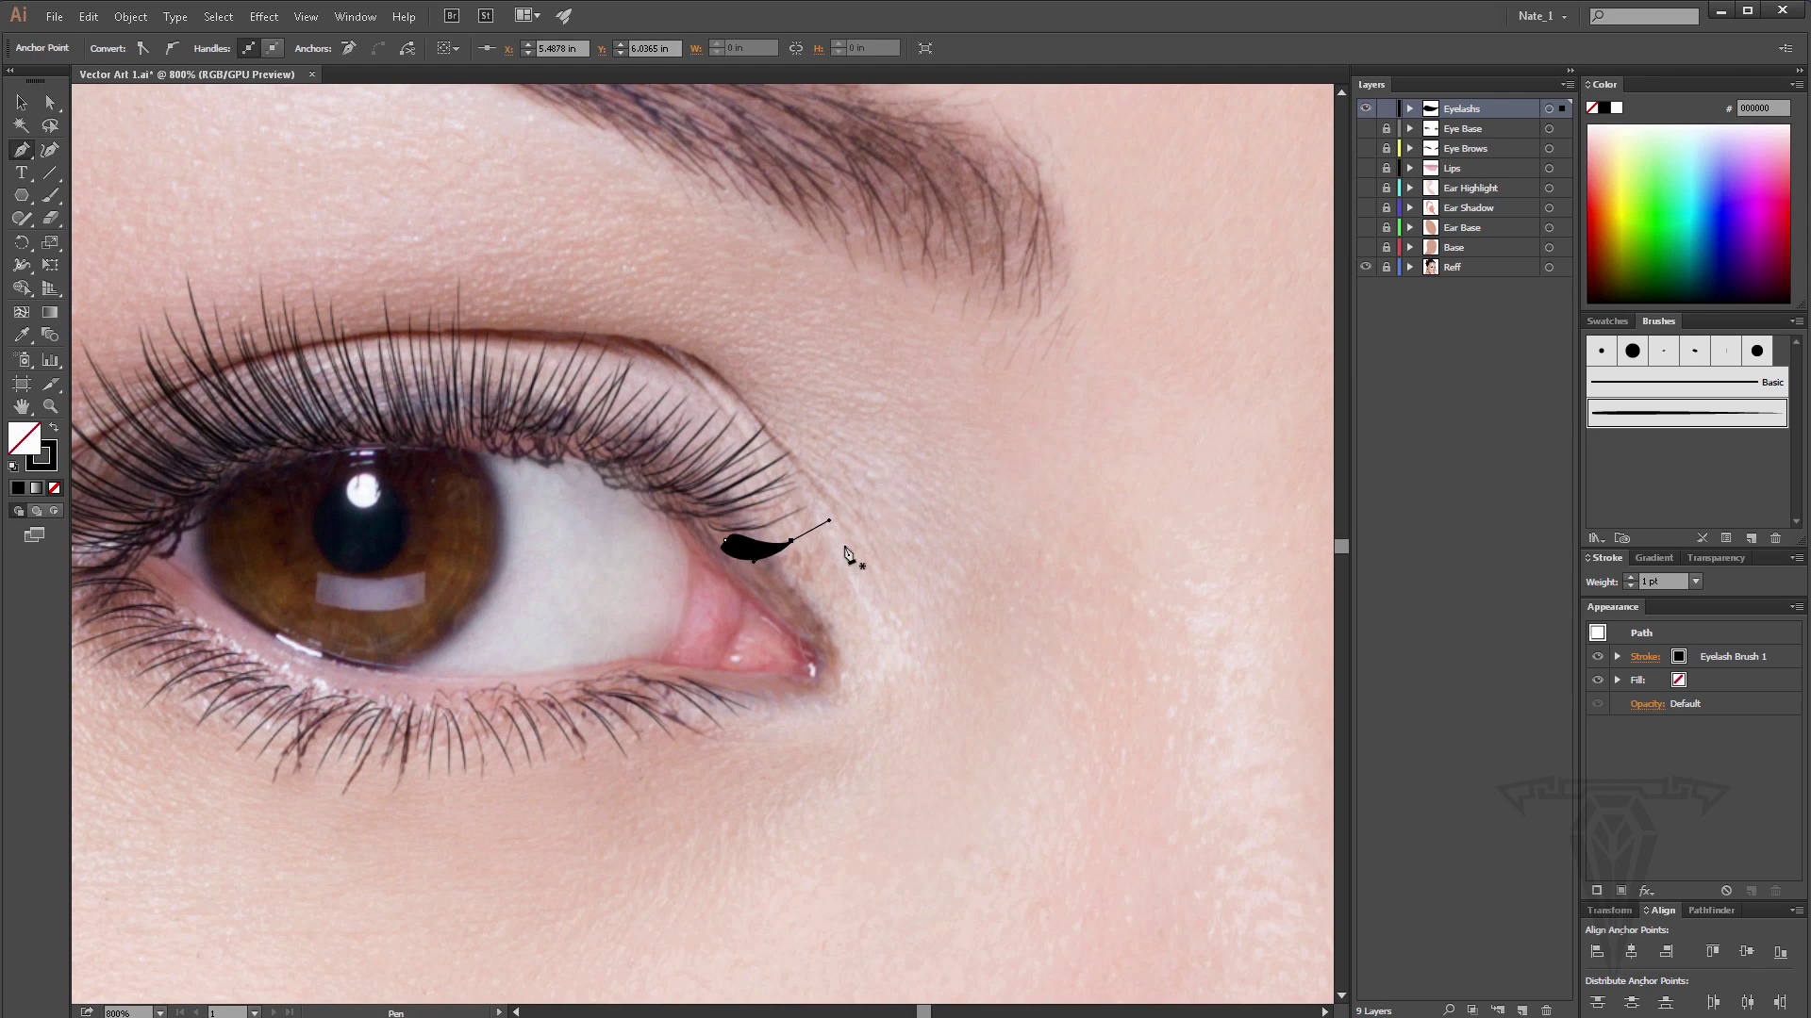
Set Eyelash Brush 1 to Scale Proportionately and apply the change to the existing strokes.
double_click(1743, 421)
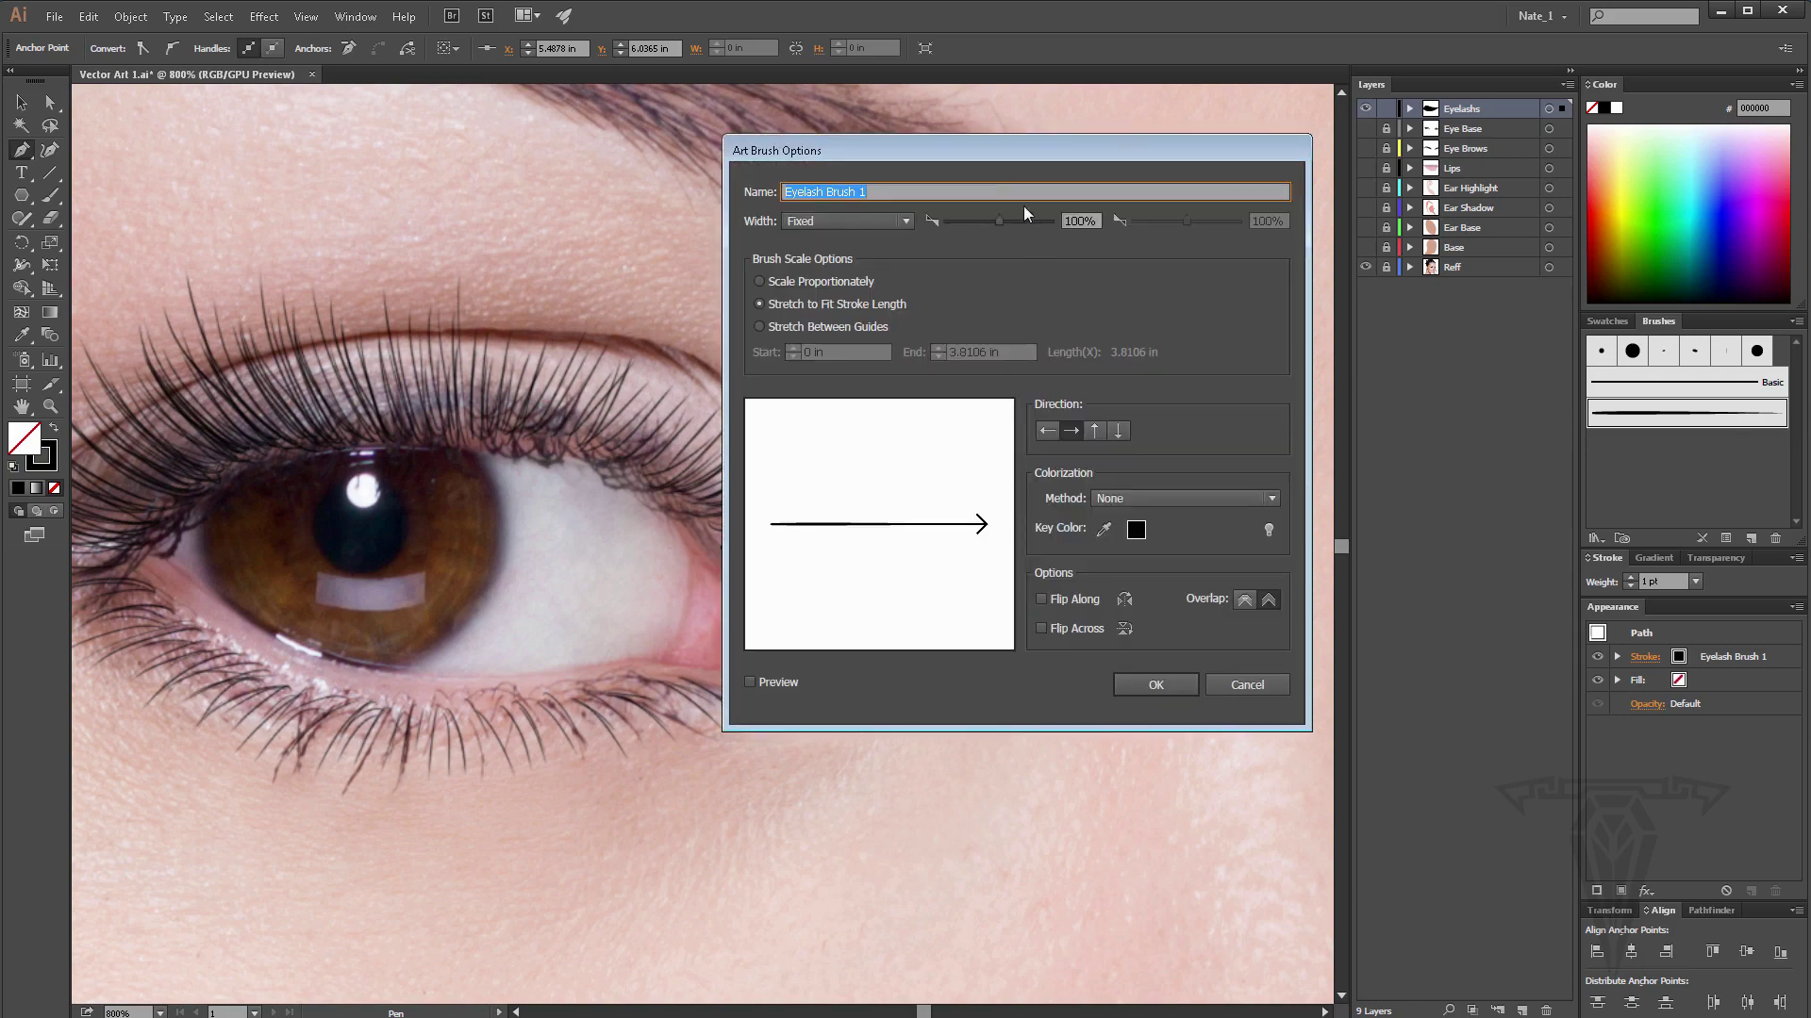
drag(975, 146, 1211, 147)
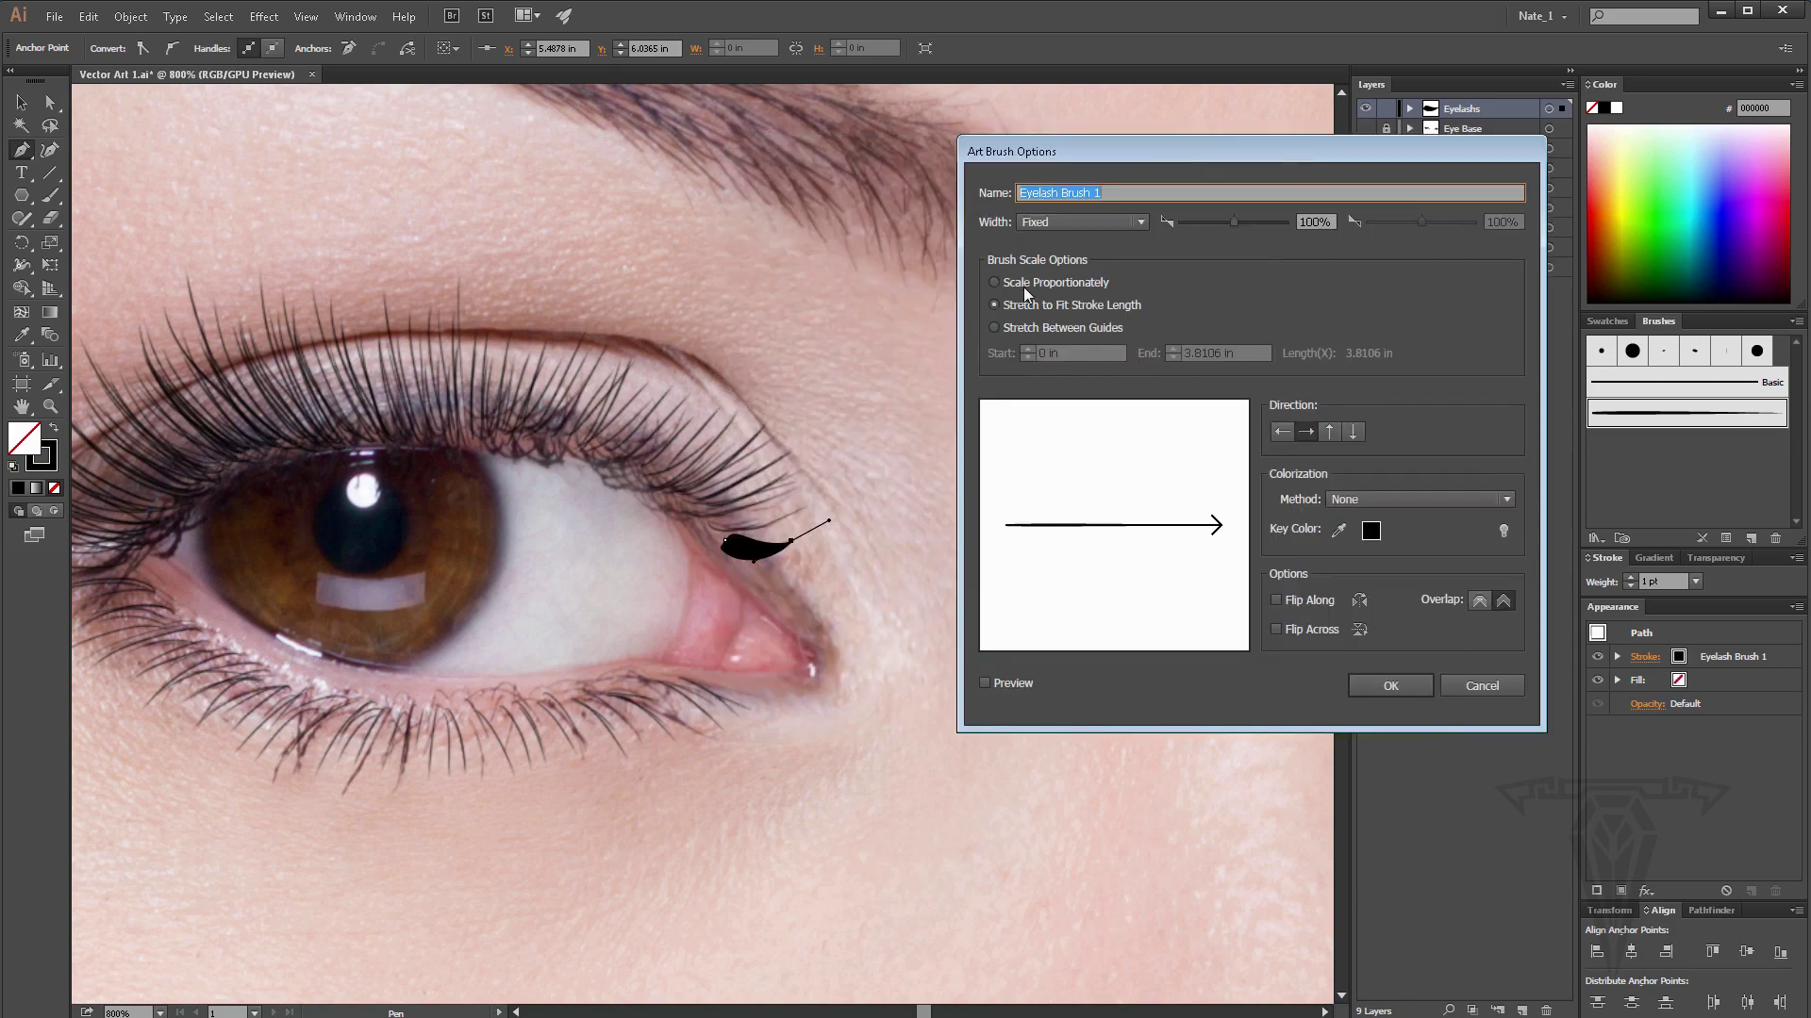
click(1023, 285)
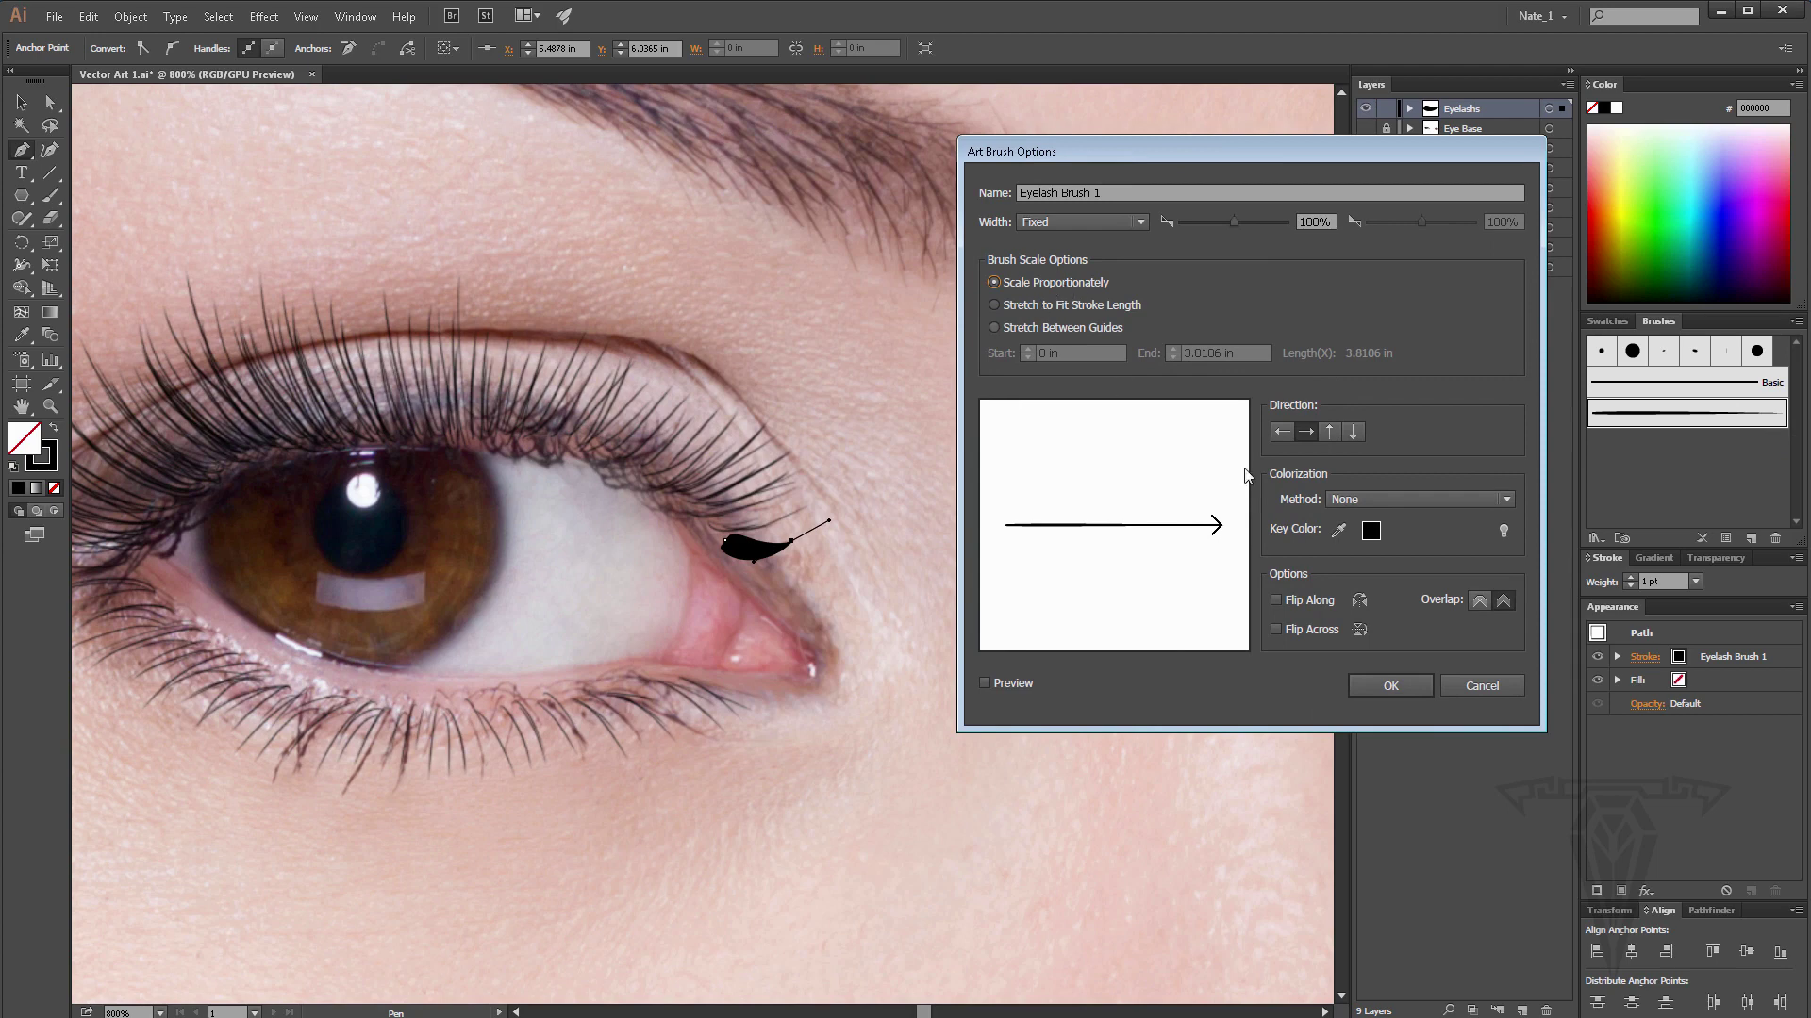
click(1397, 686)
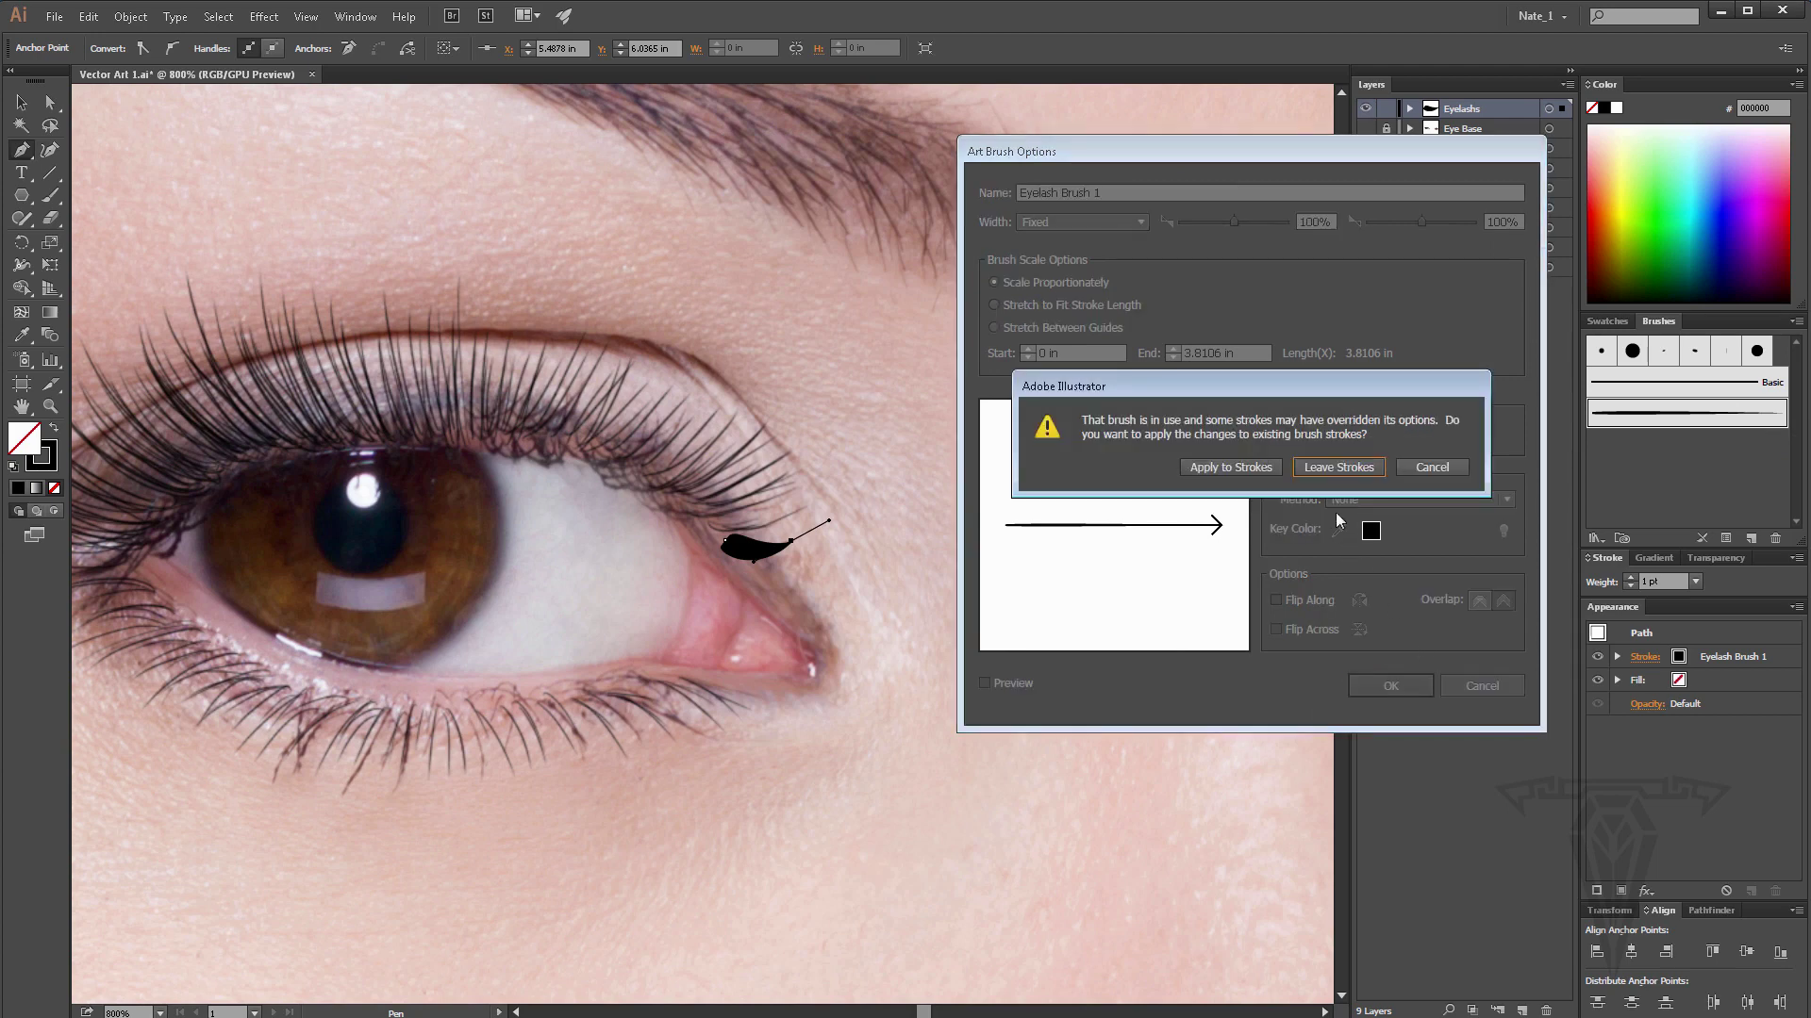
click(1216, 464)
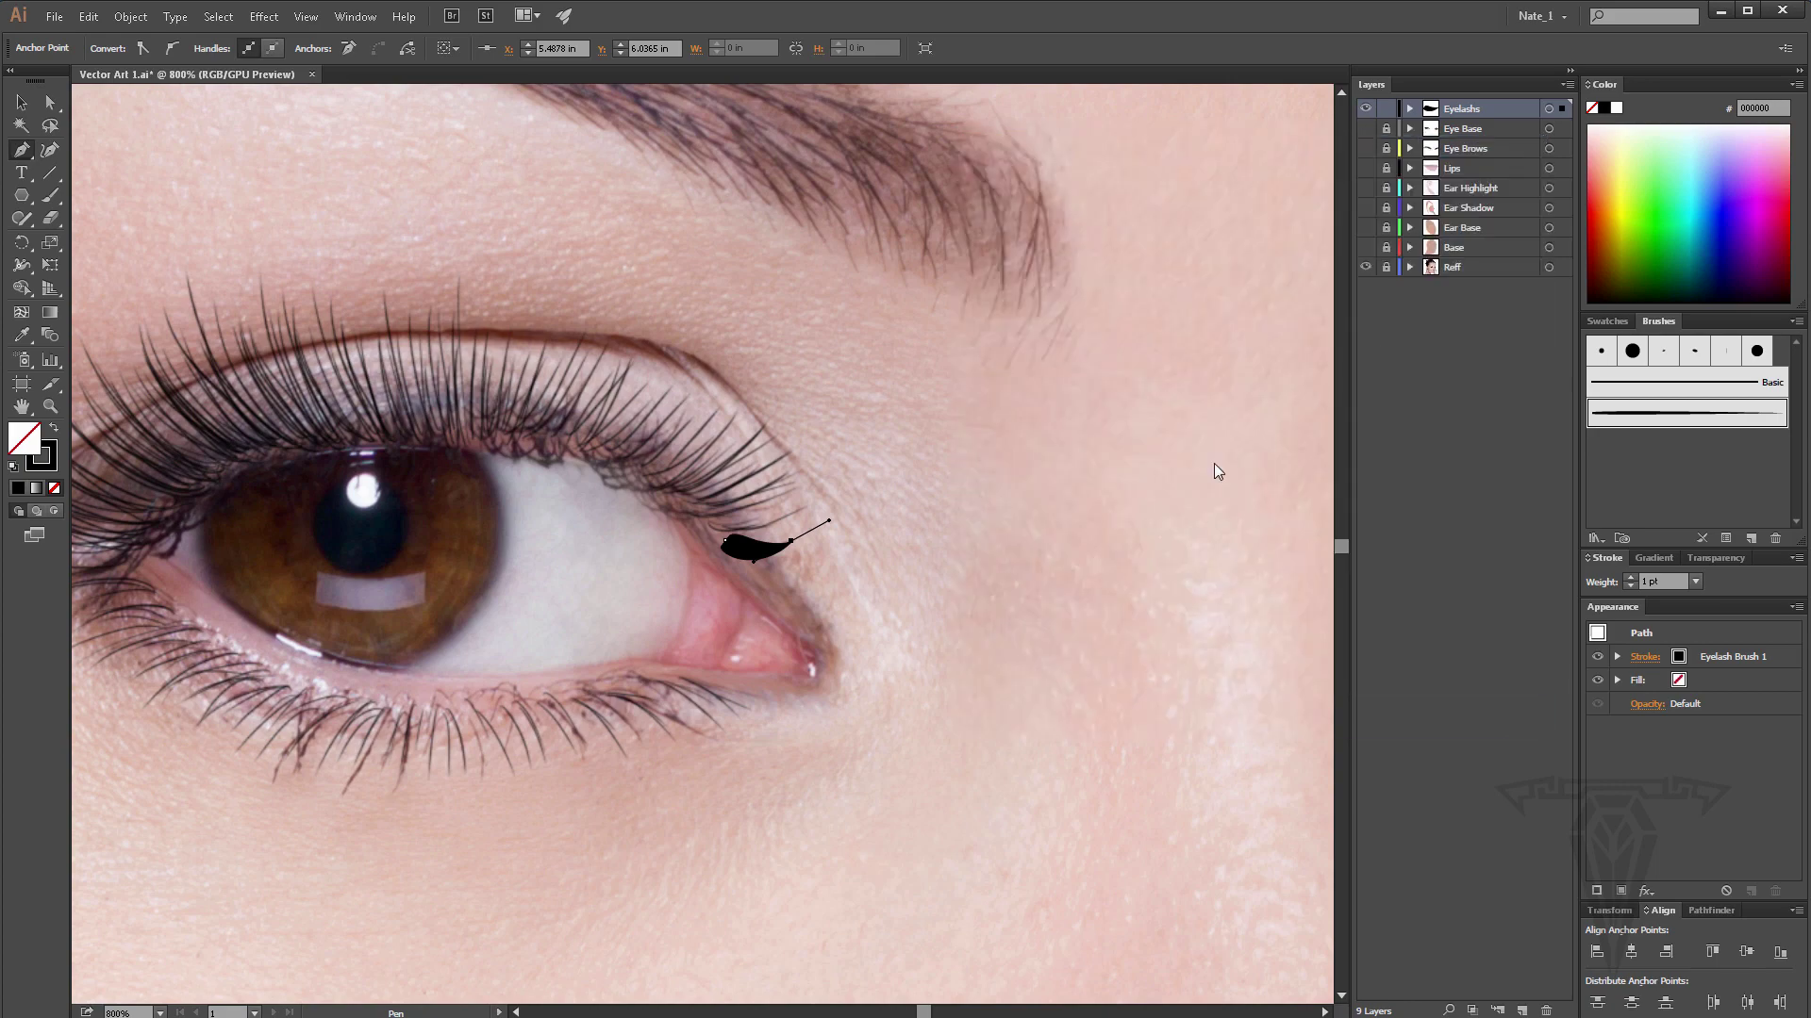
Examine the brushed lash stroke against the reference photo, both close up and in the view of the whole face.
click(50, 407)
click(745, 547)
click(743, 549)
click(769, 571)
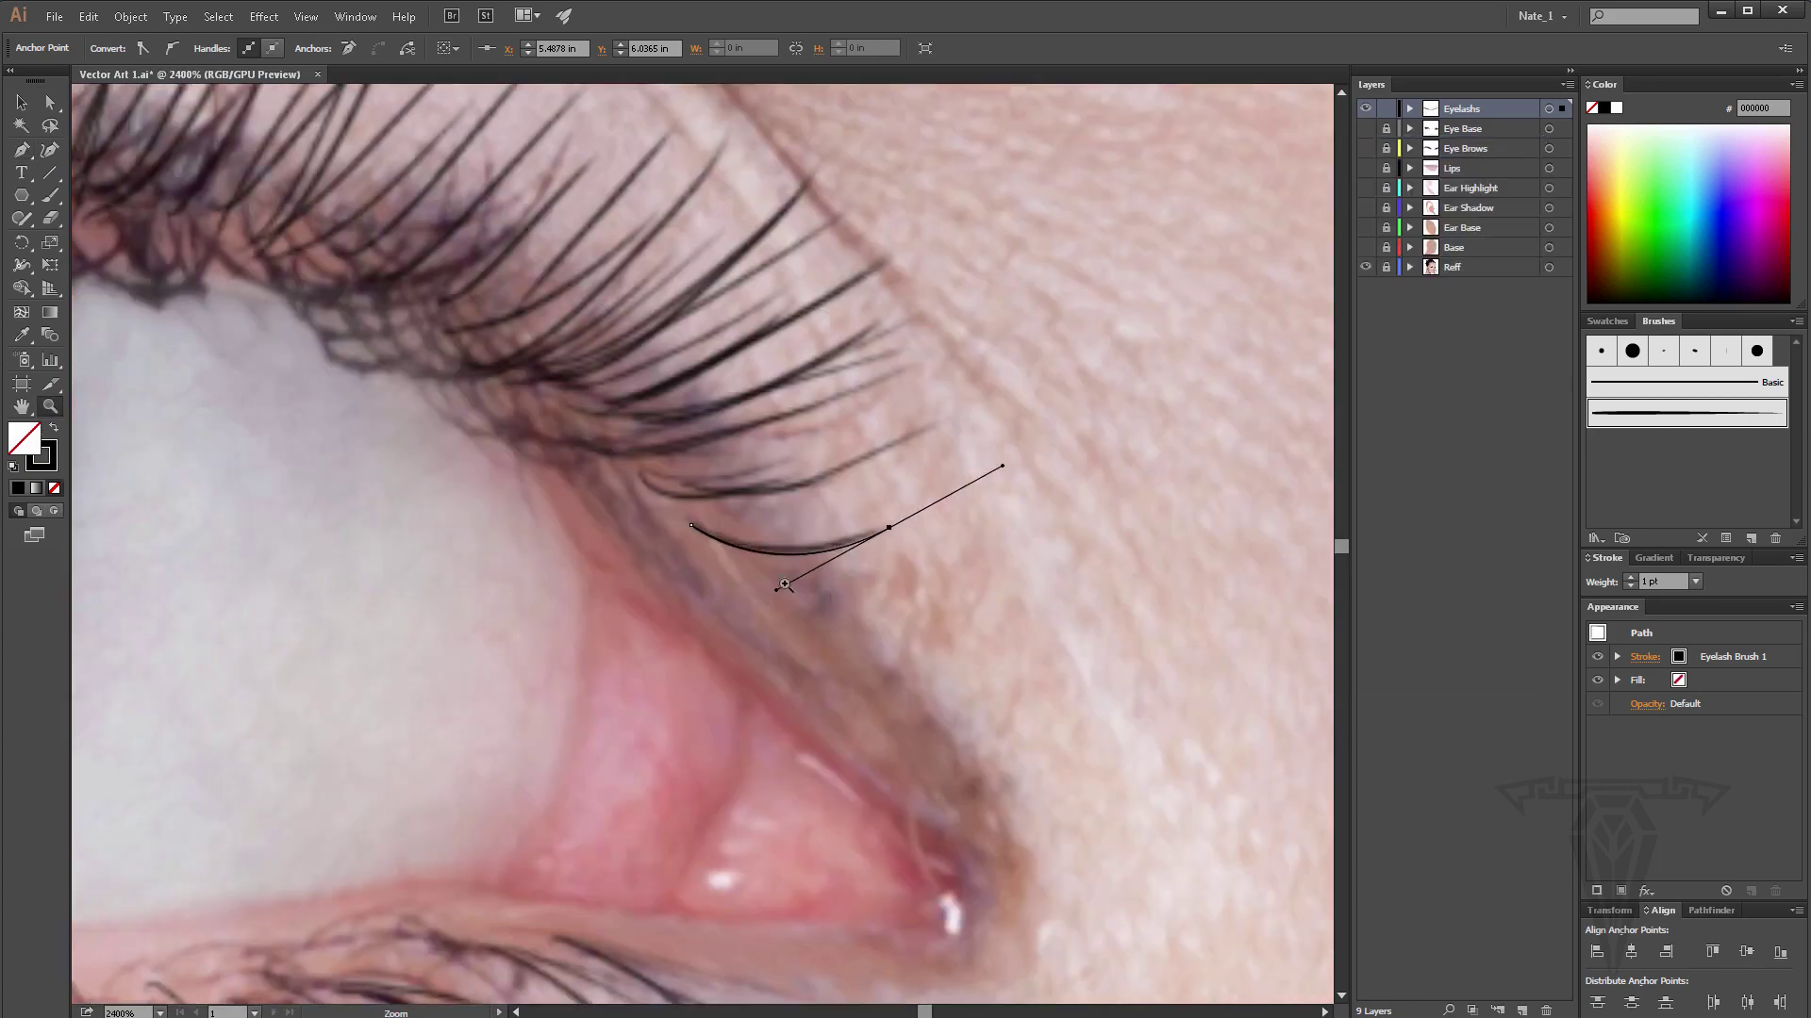
click(786, 583)
click(652, 531)
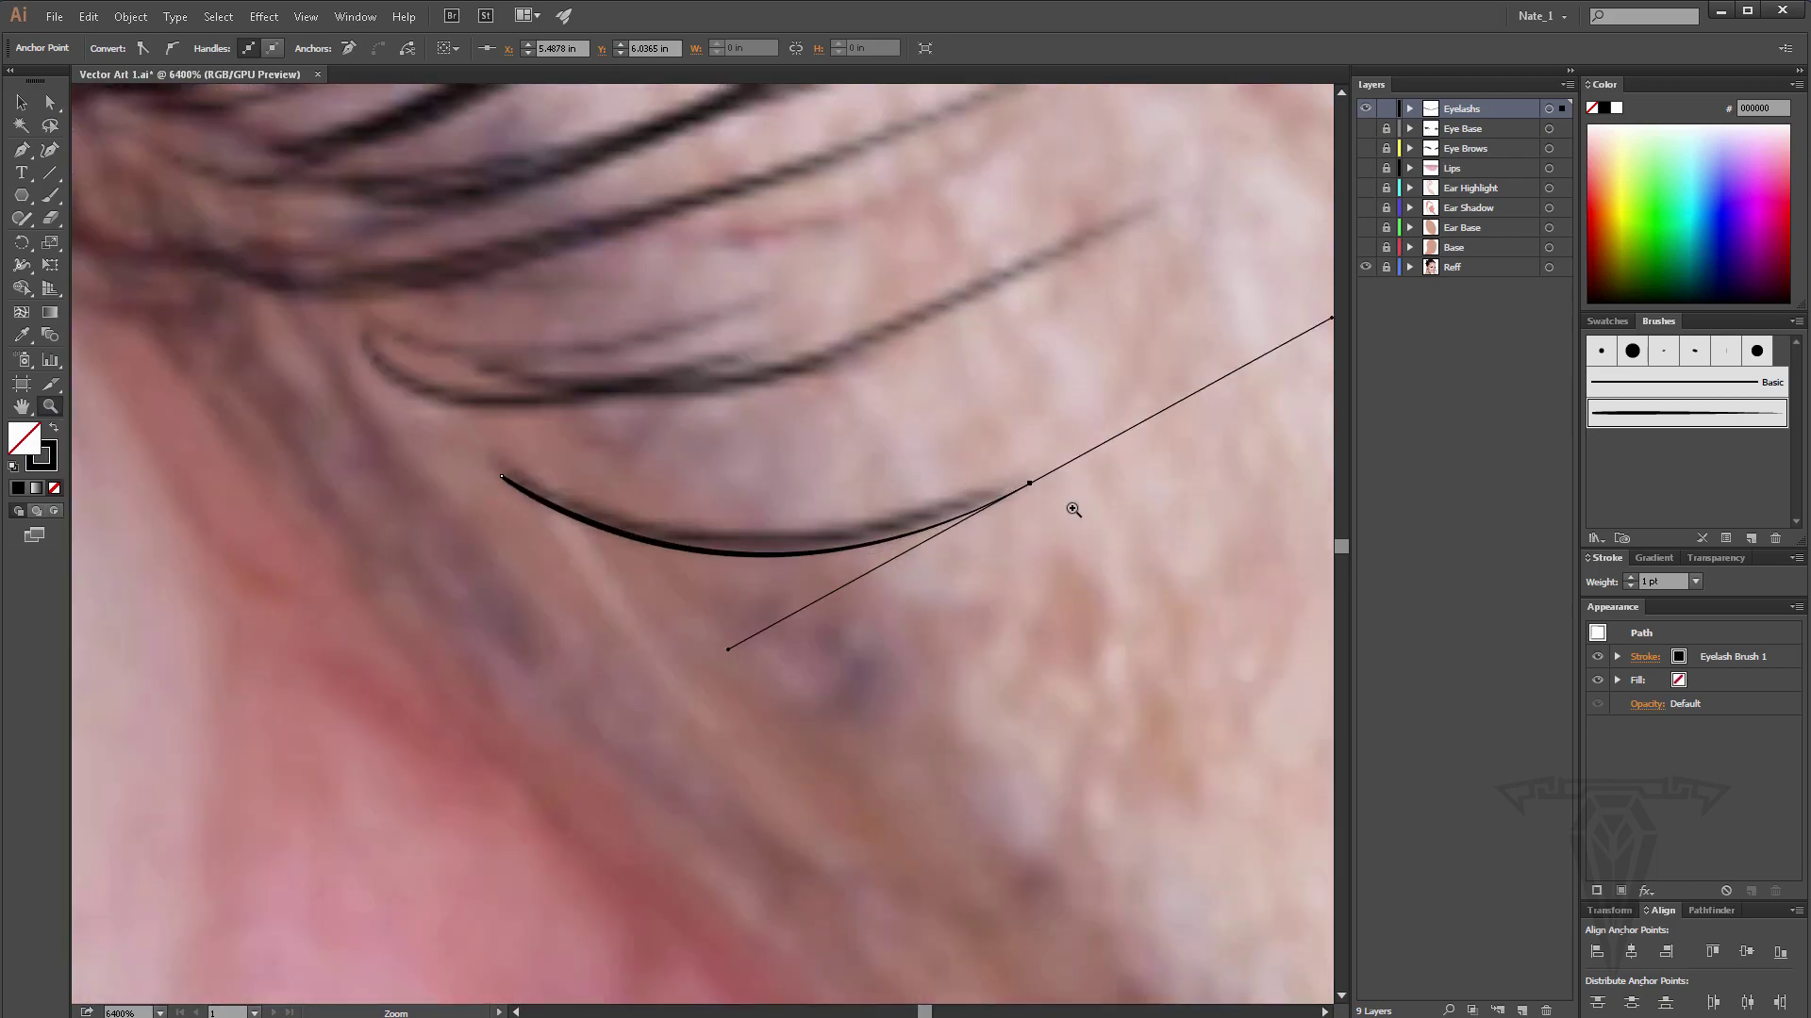
double_click(21, 407)
click(51, 407)
click(796, 584)
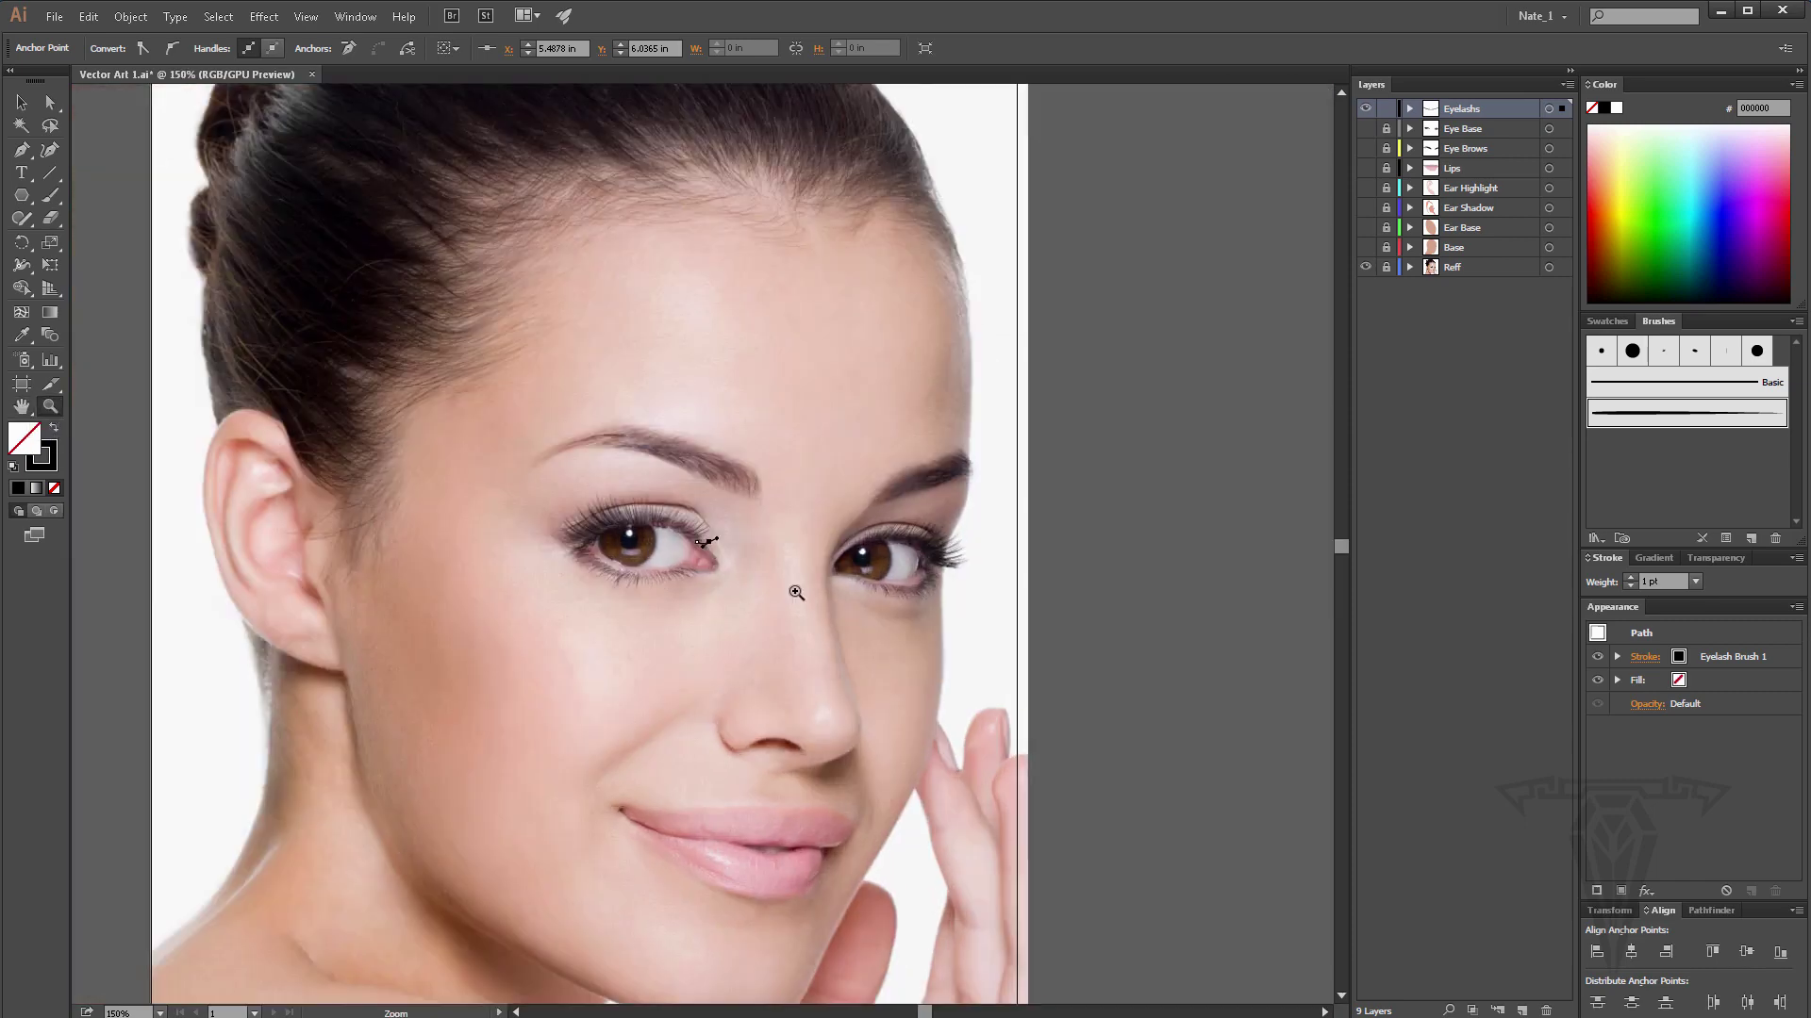
click(714, 539)
click(714, 539)
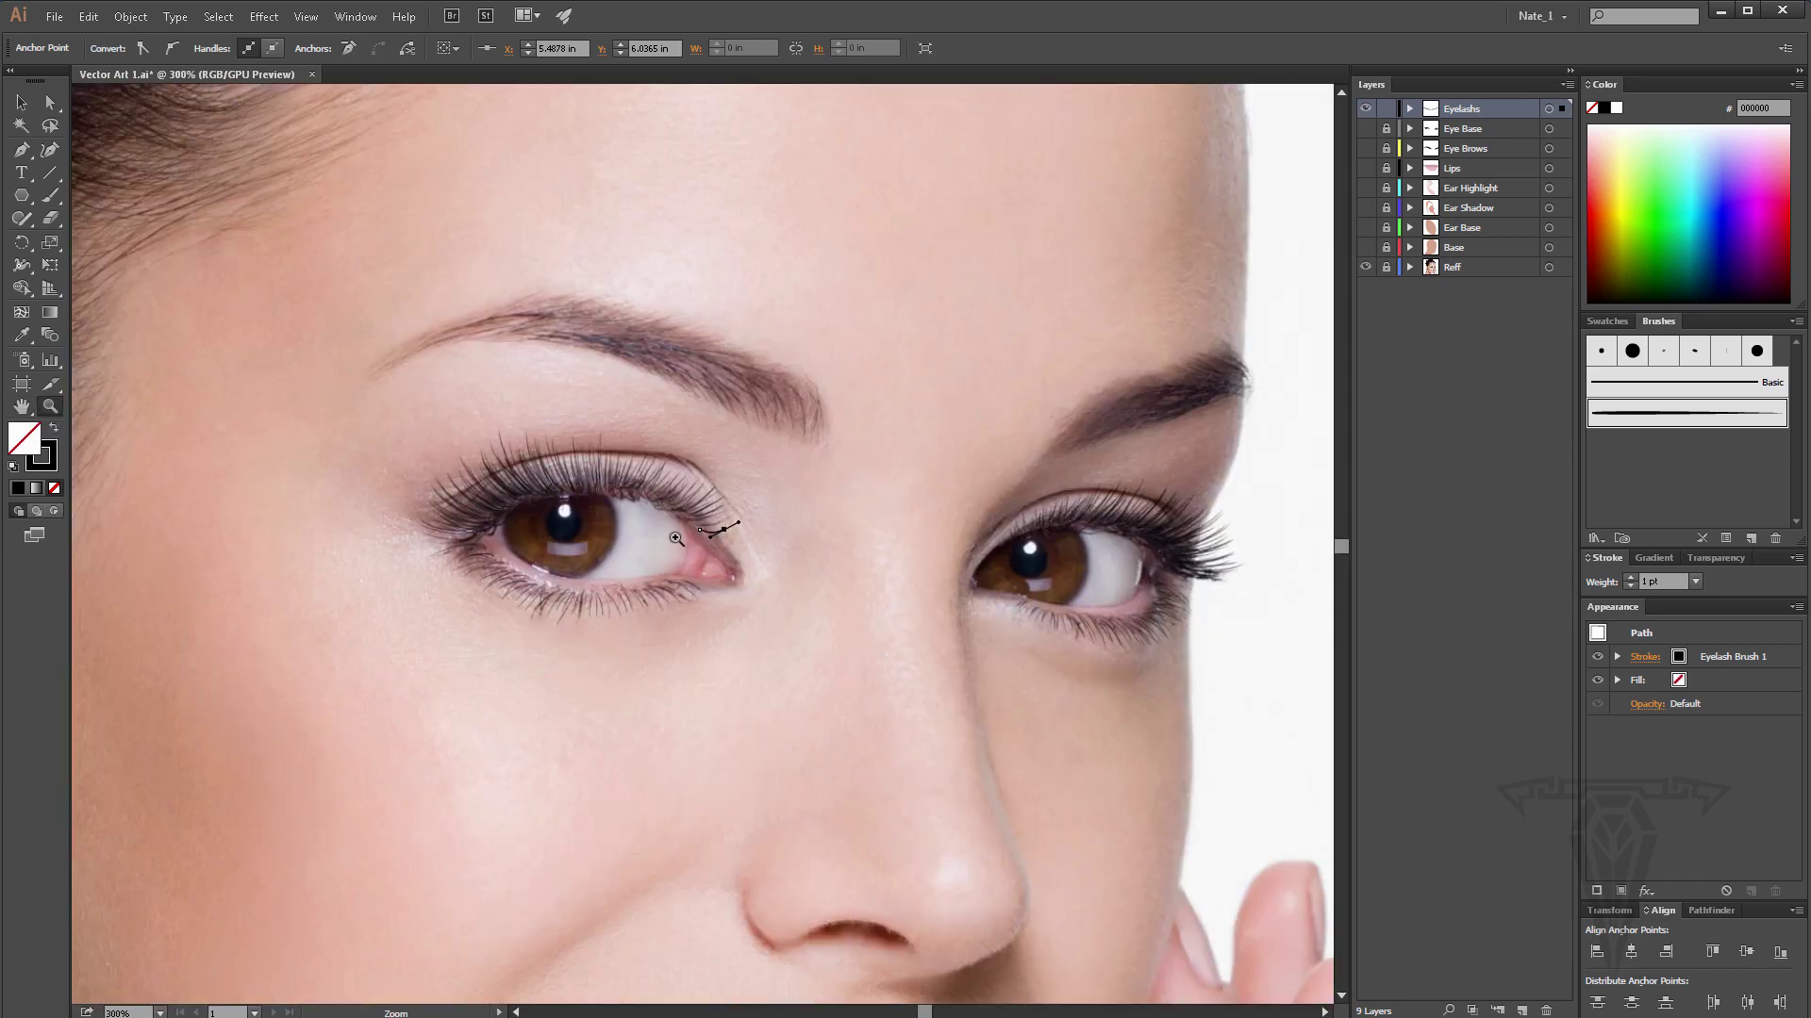
Examine the brushed lash close up and at full-page view, temporarily hiding the Reff layer and deselecting the path to judge it alone.
click(714, 539)
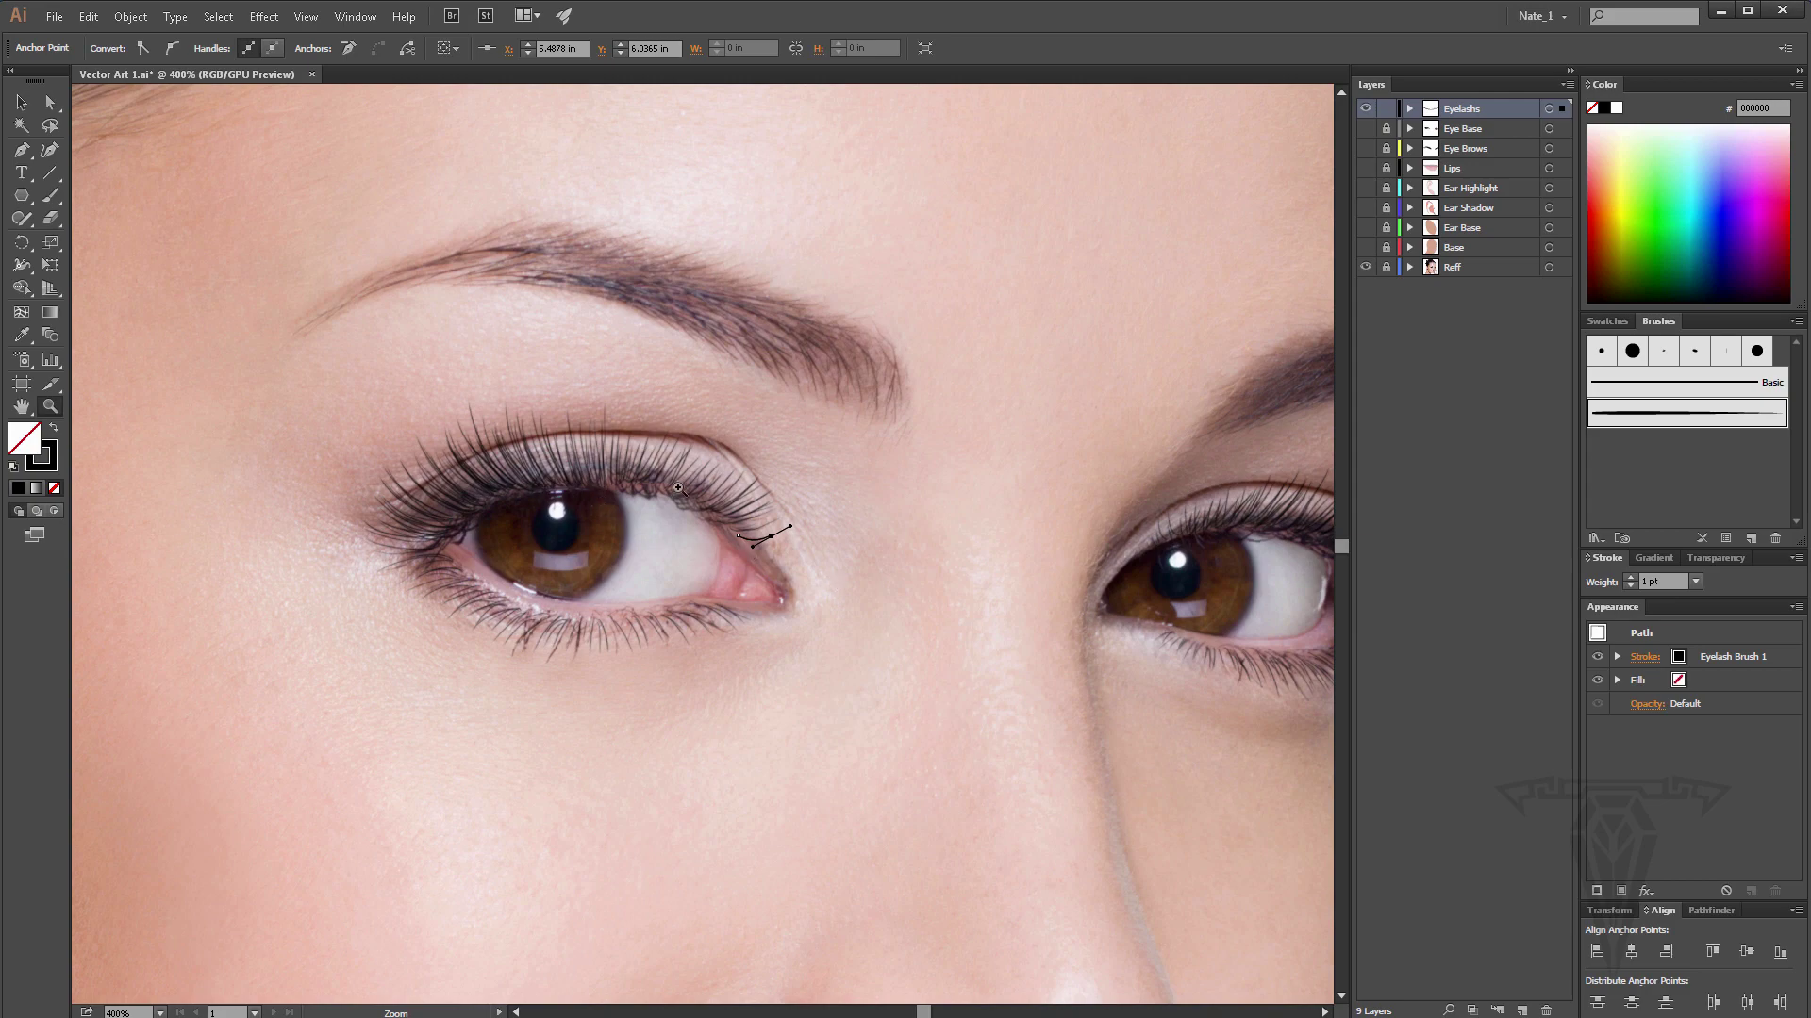
click(753, 553)
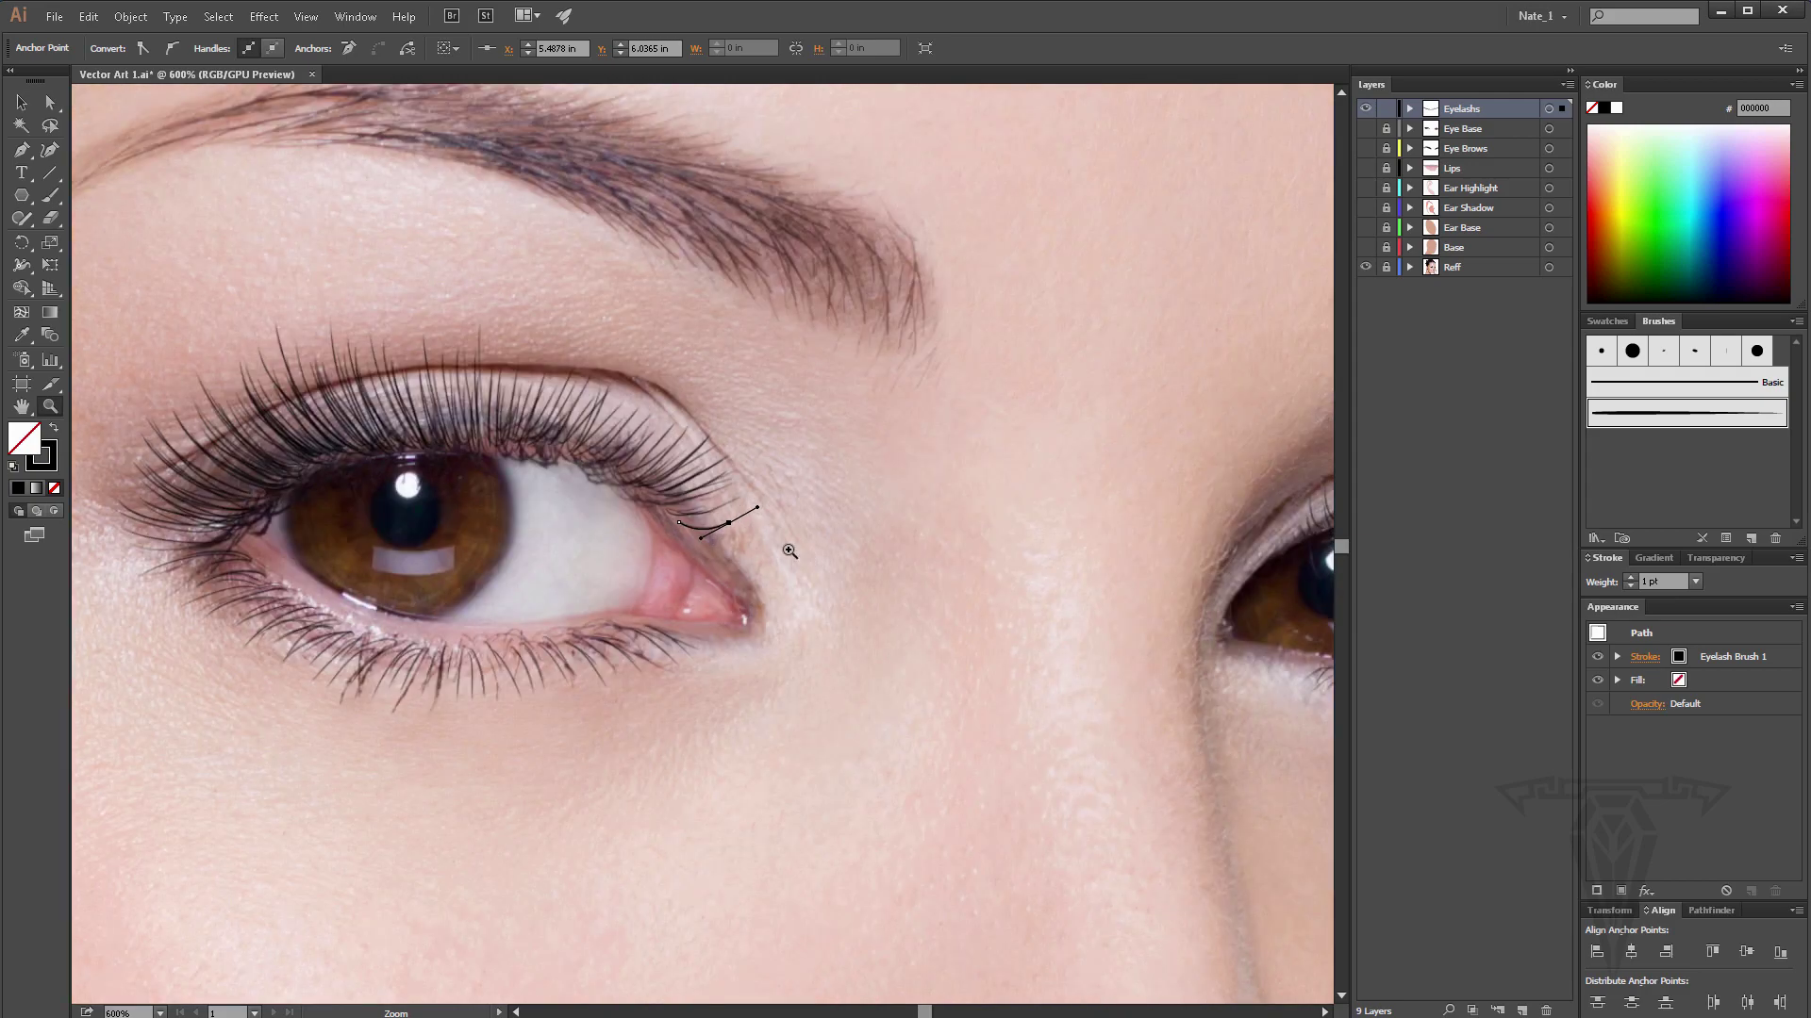
click(716, 524)
click(699, 552)
click(660, 552)
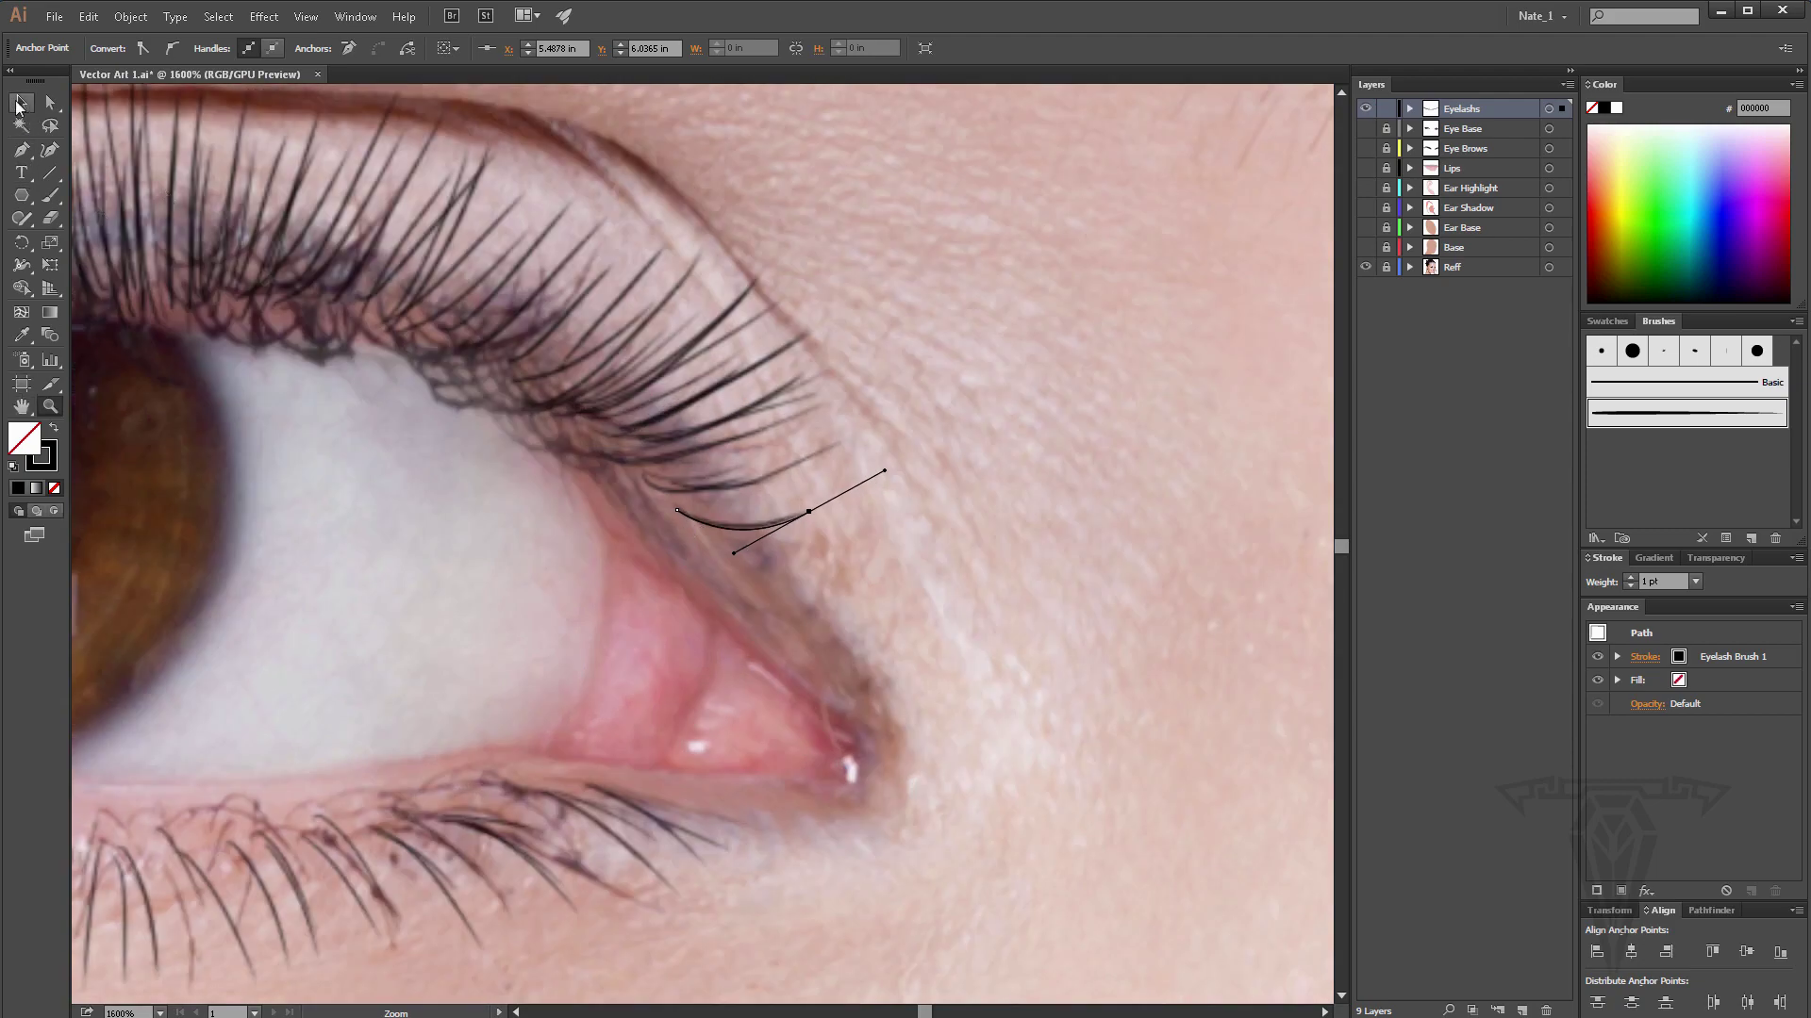
double_click(52, 407)
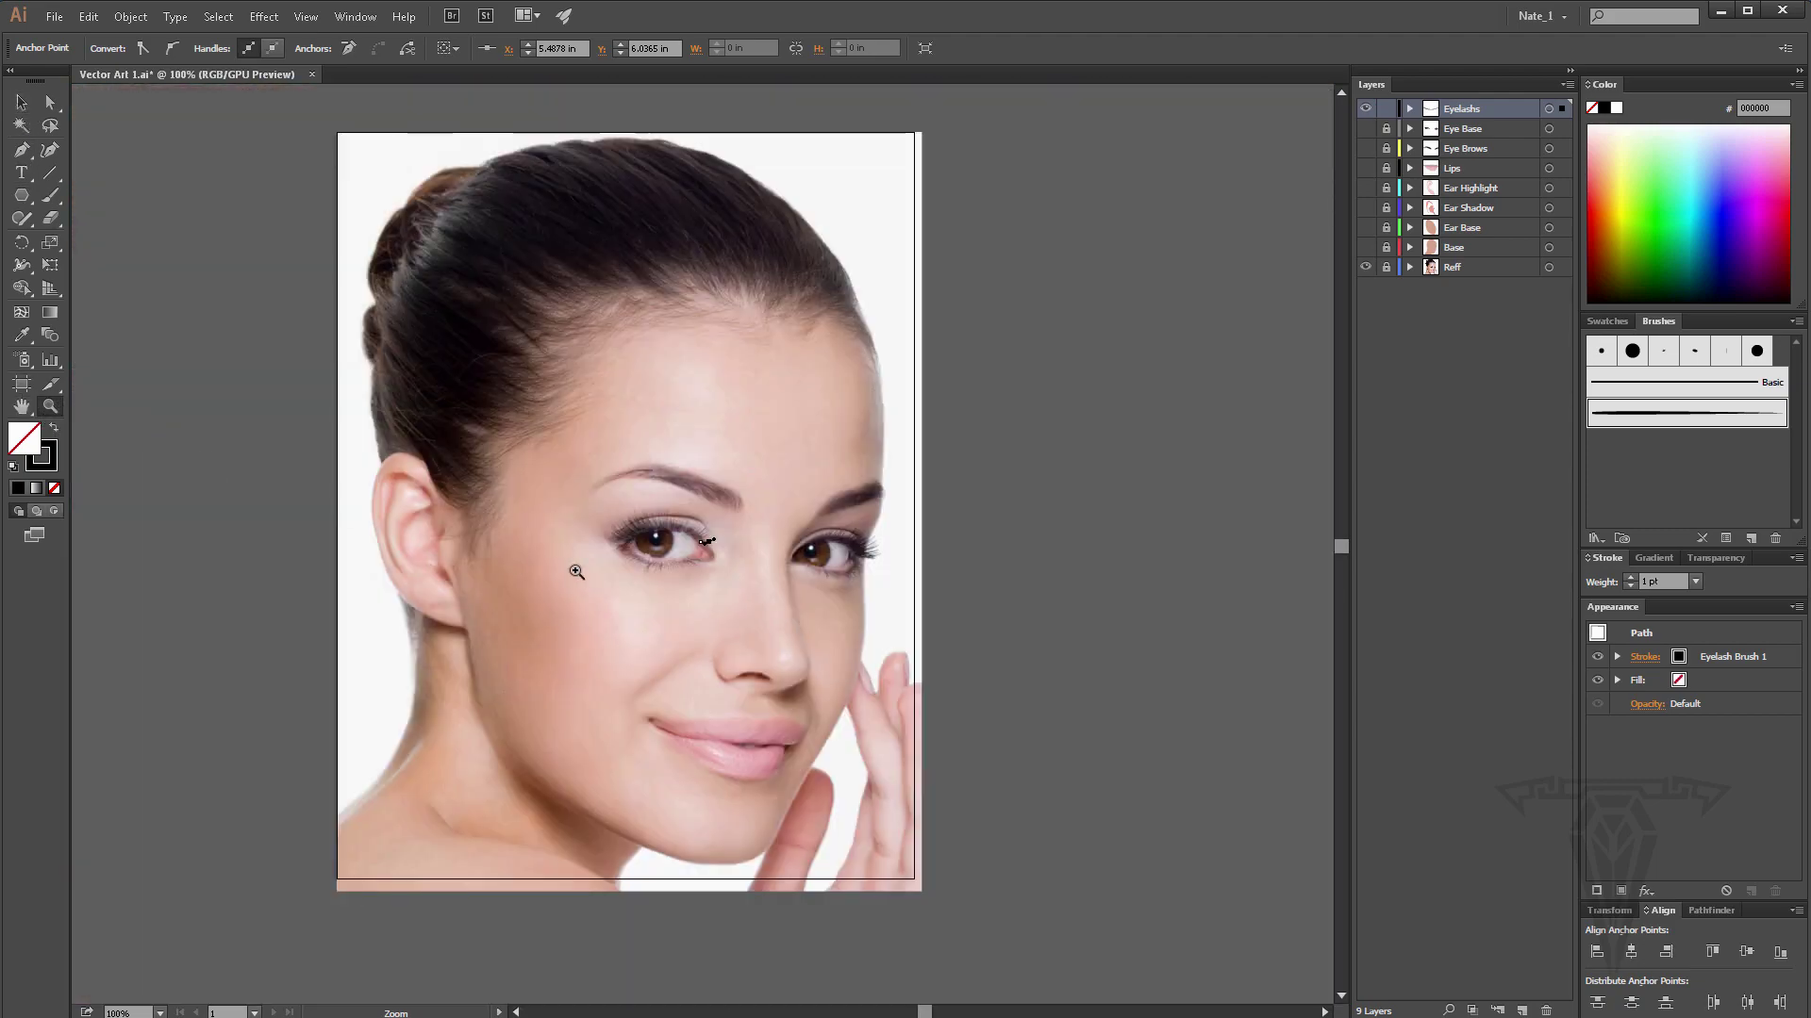
click(1365, 267)
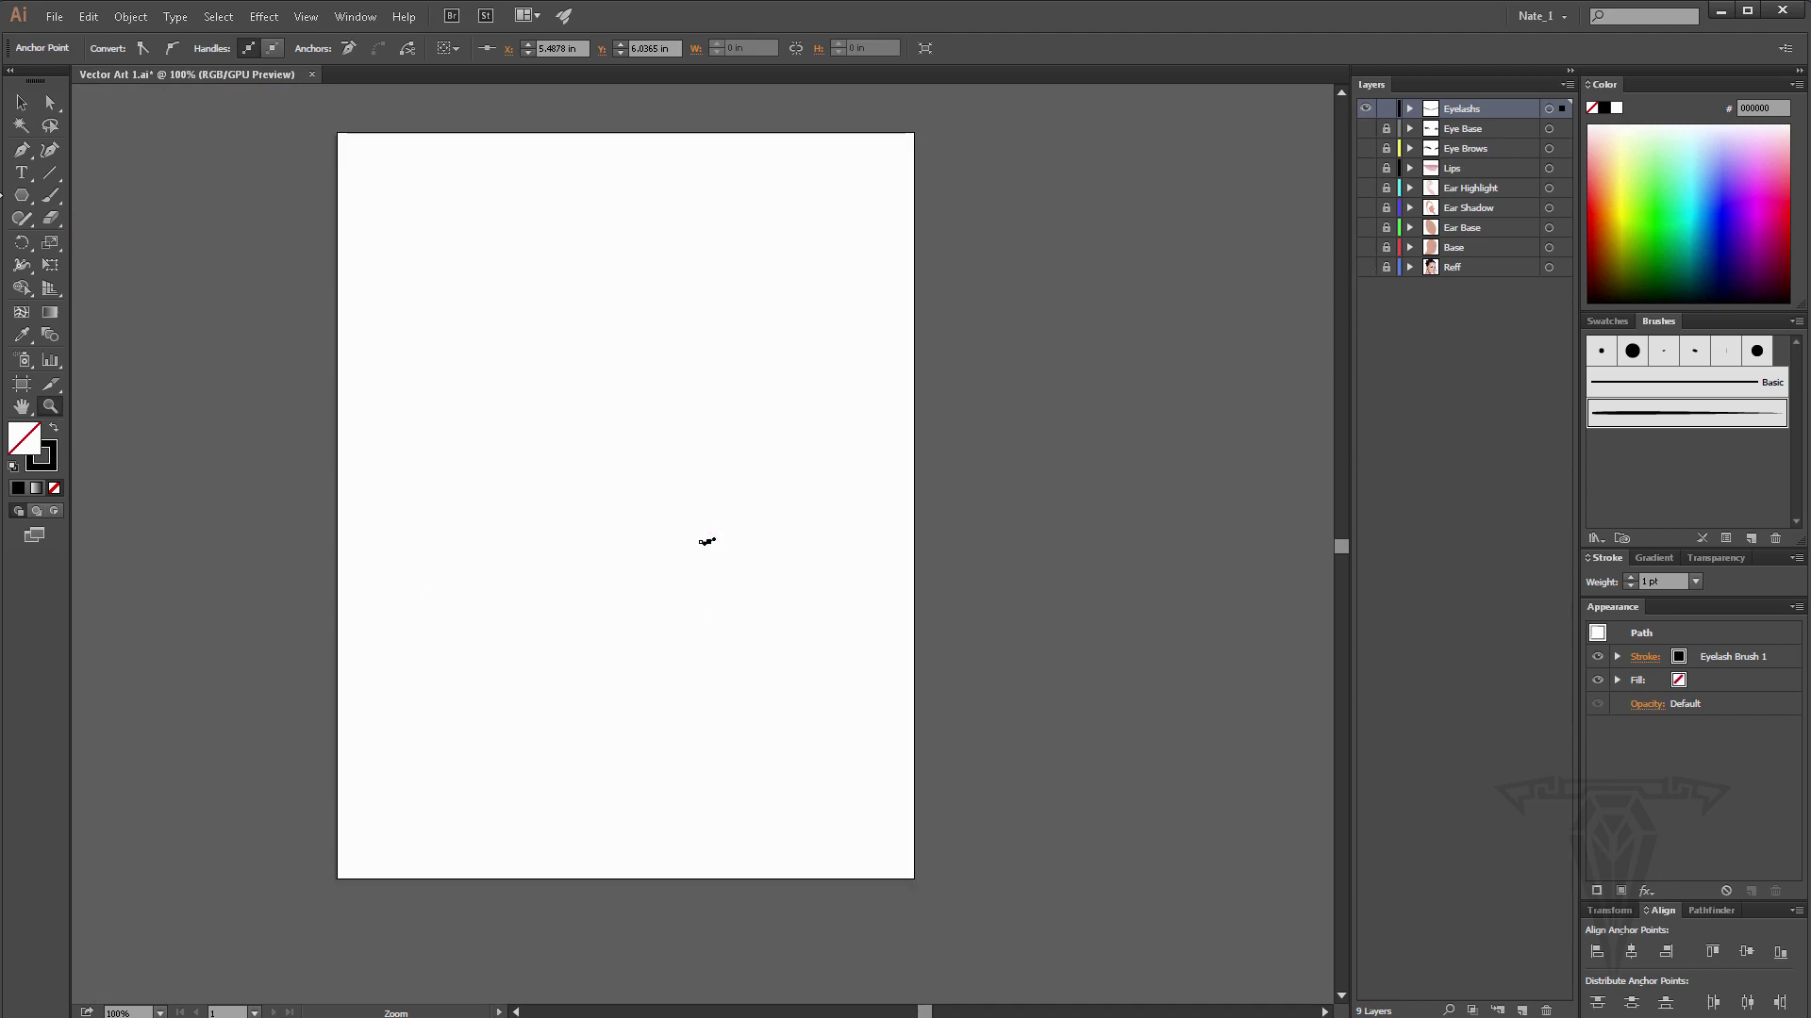
key(v)
click(715, 564)
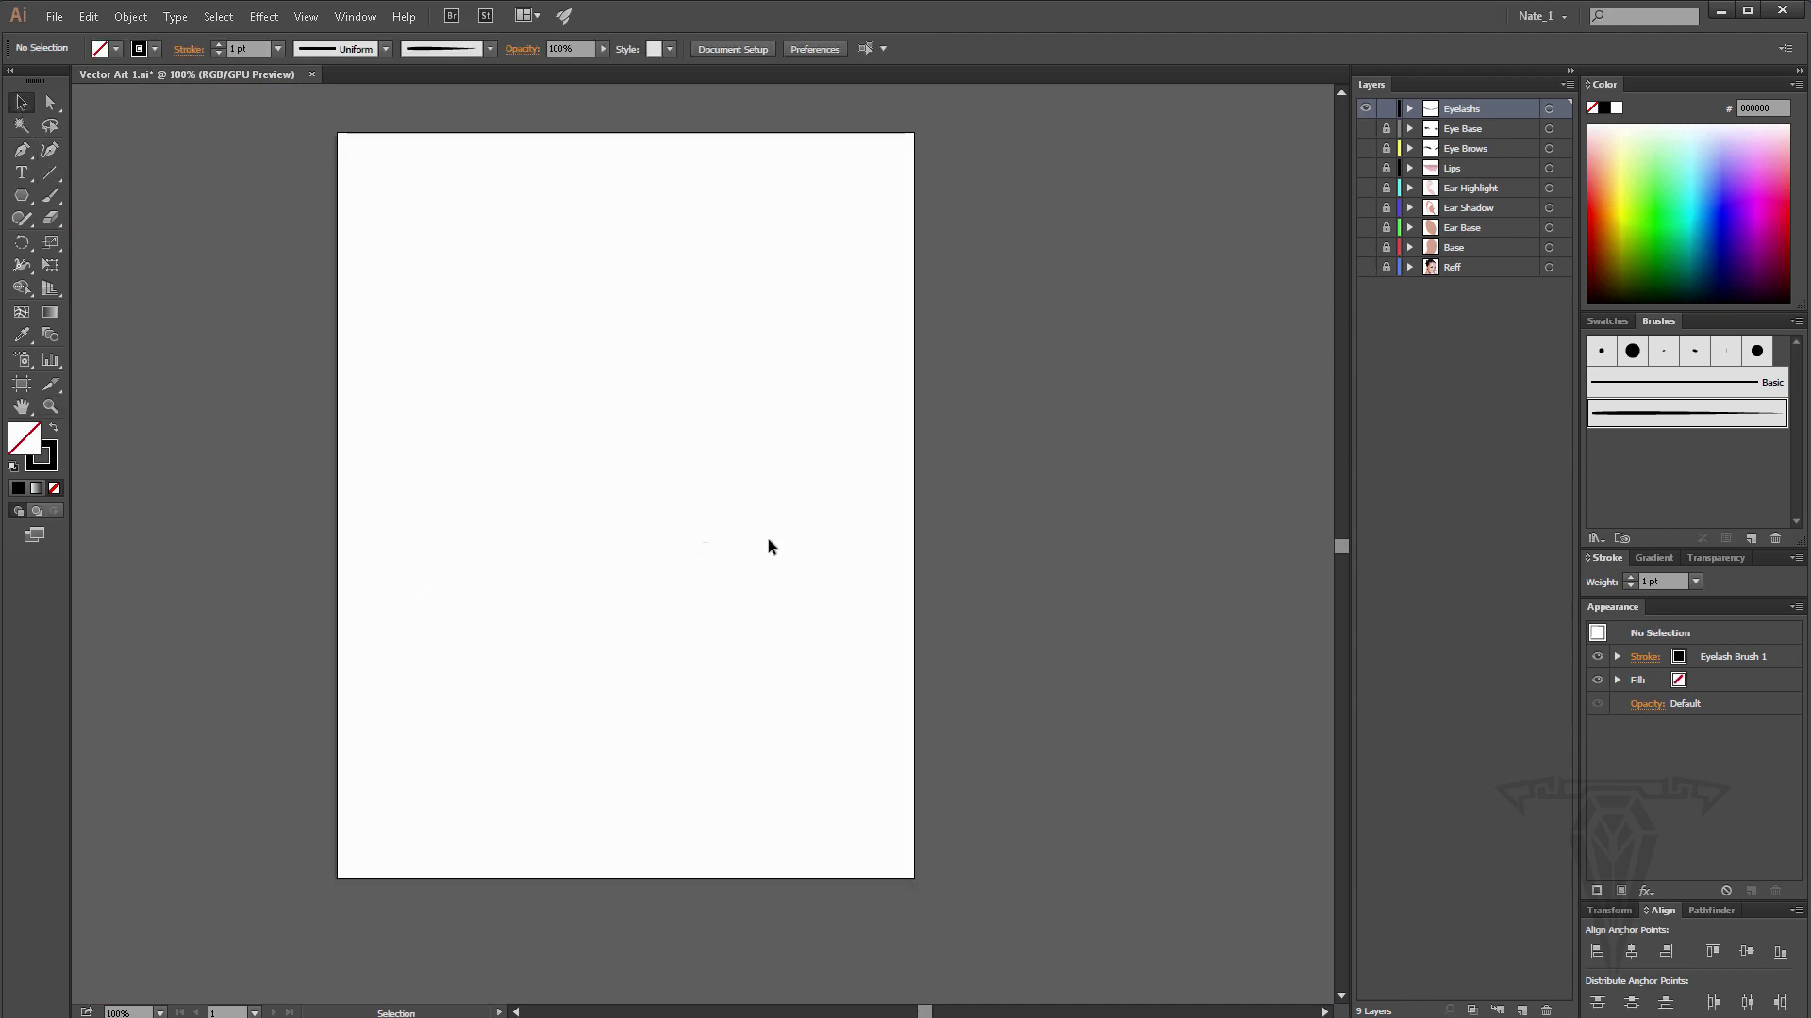
click(705, 542)
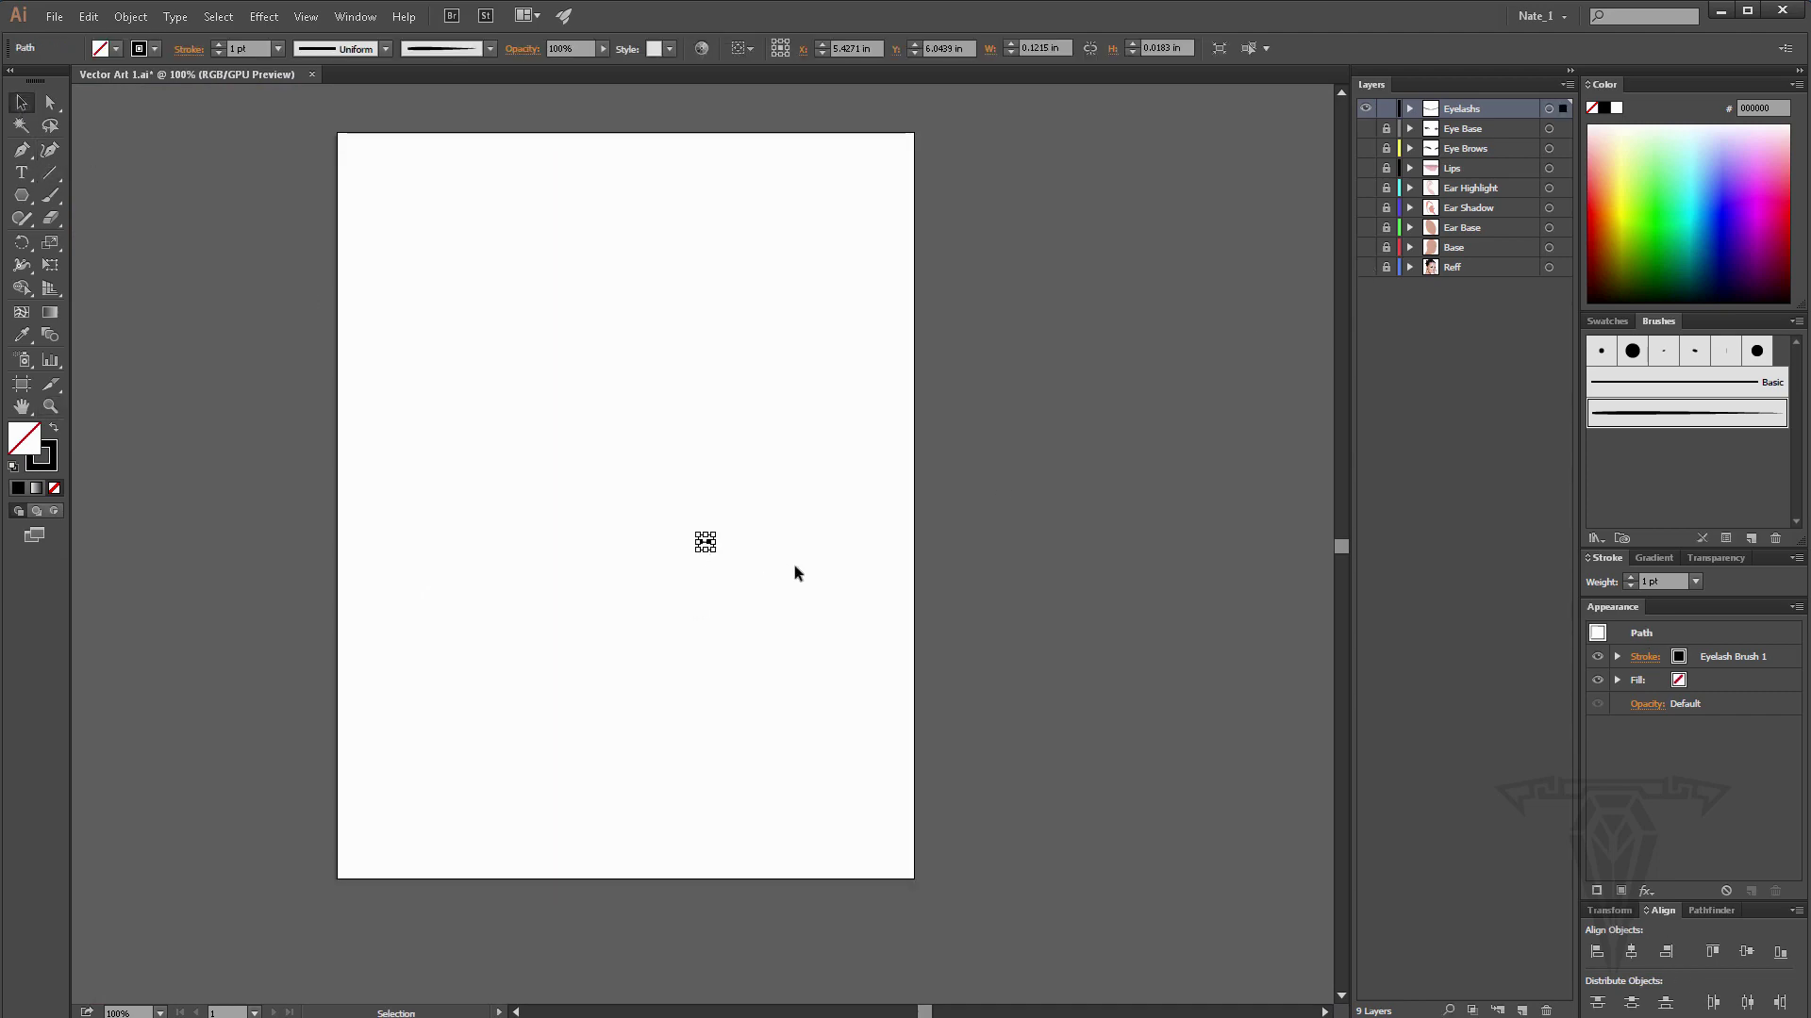
click(1366, 267)
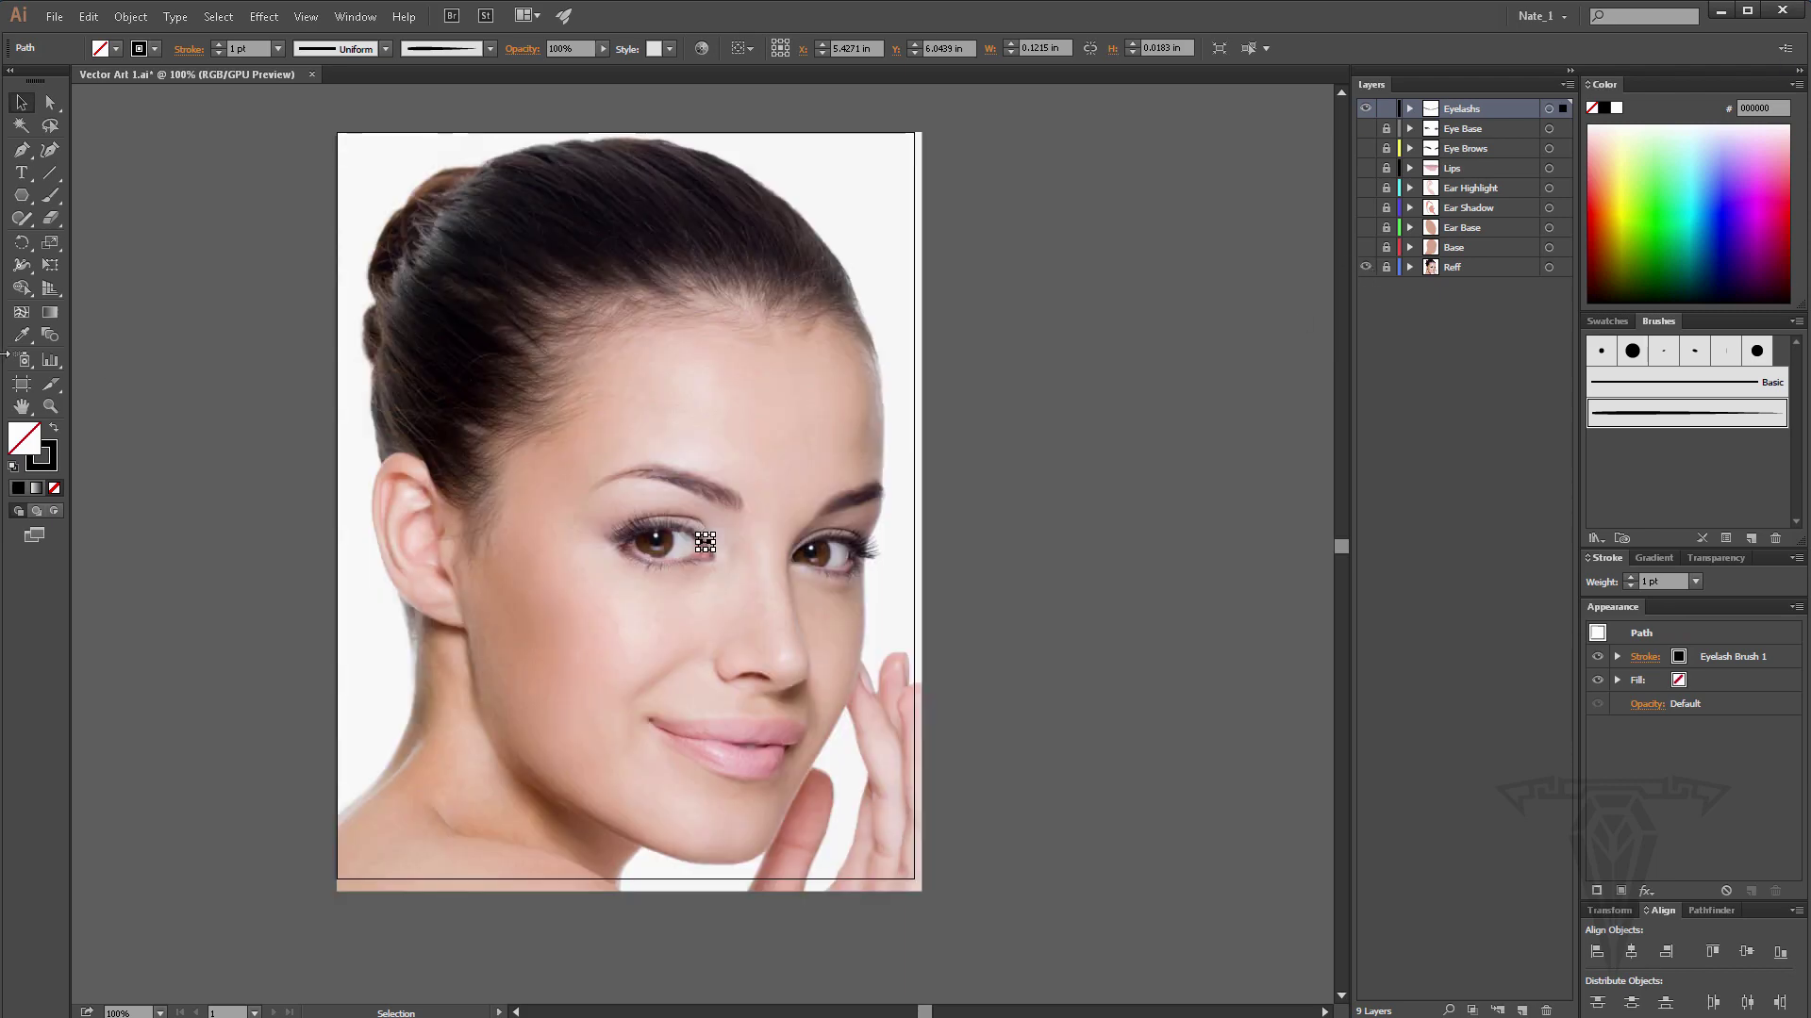
Set the fixed width of Eyelash Brush 1 to 500%, apply it to the existing strokes, and deselect the lash.
key(z)
click(703, 545)
click(710, 547)
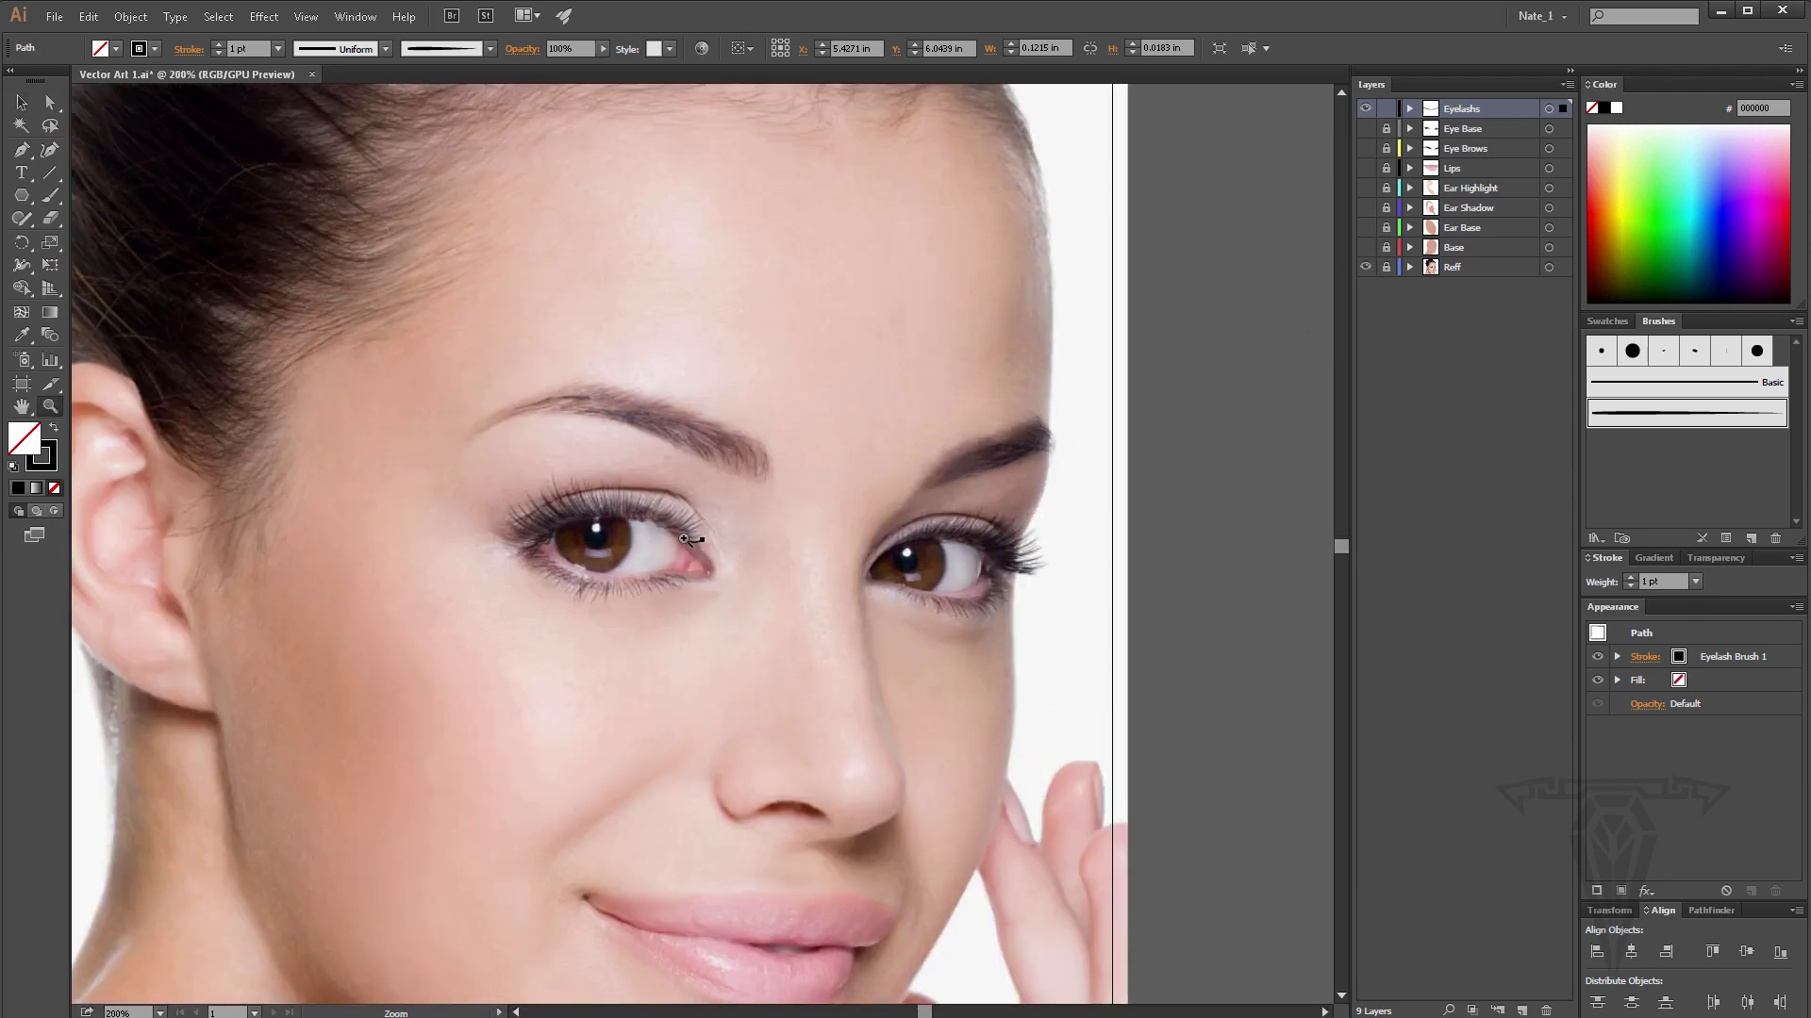
click(712, 553)
click(712, 554)
click(712, 554)
click(741, 552)
click(656, 506)
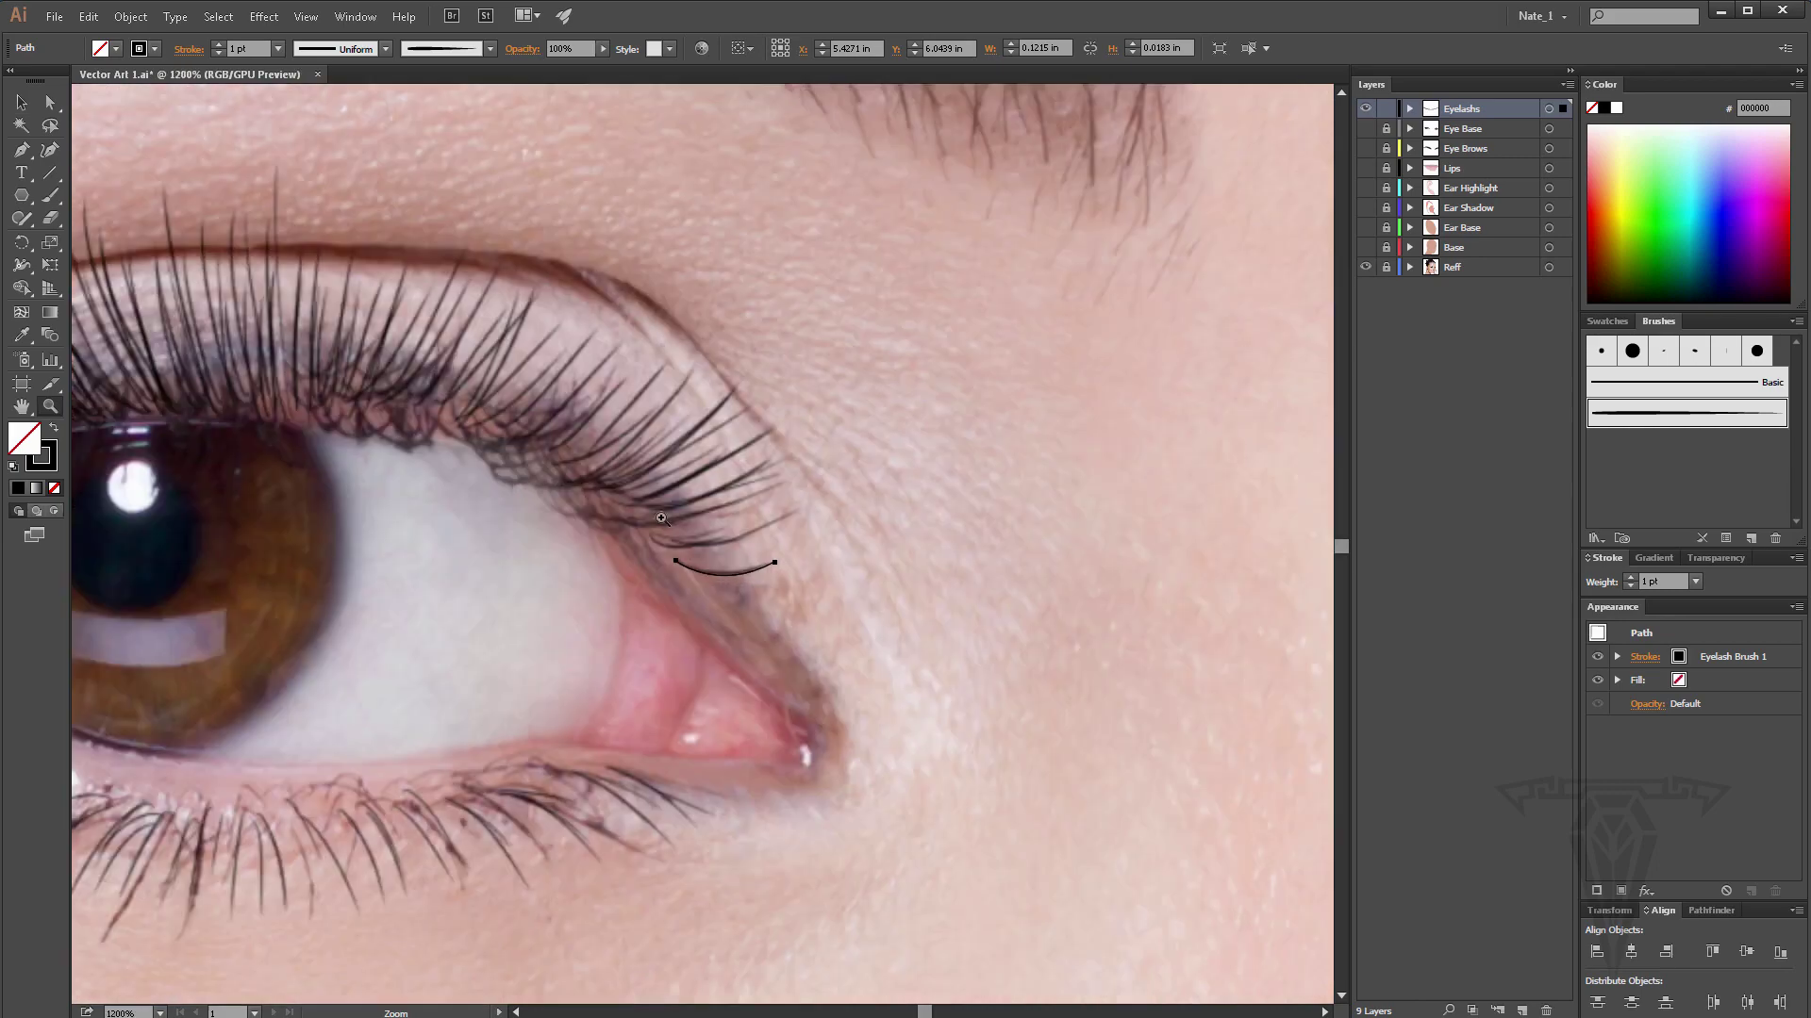
click(666, 524)
double_click(1739, 408)
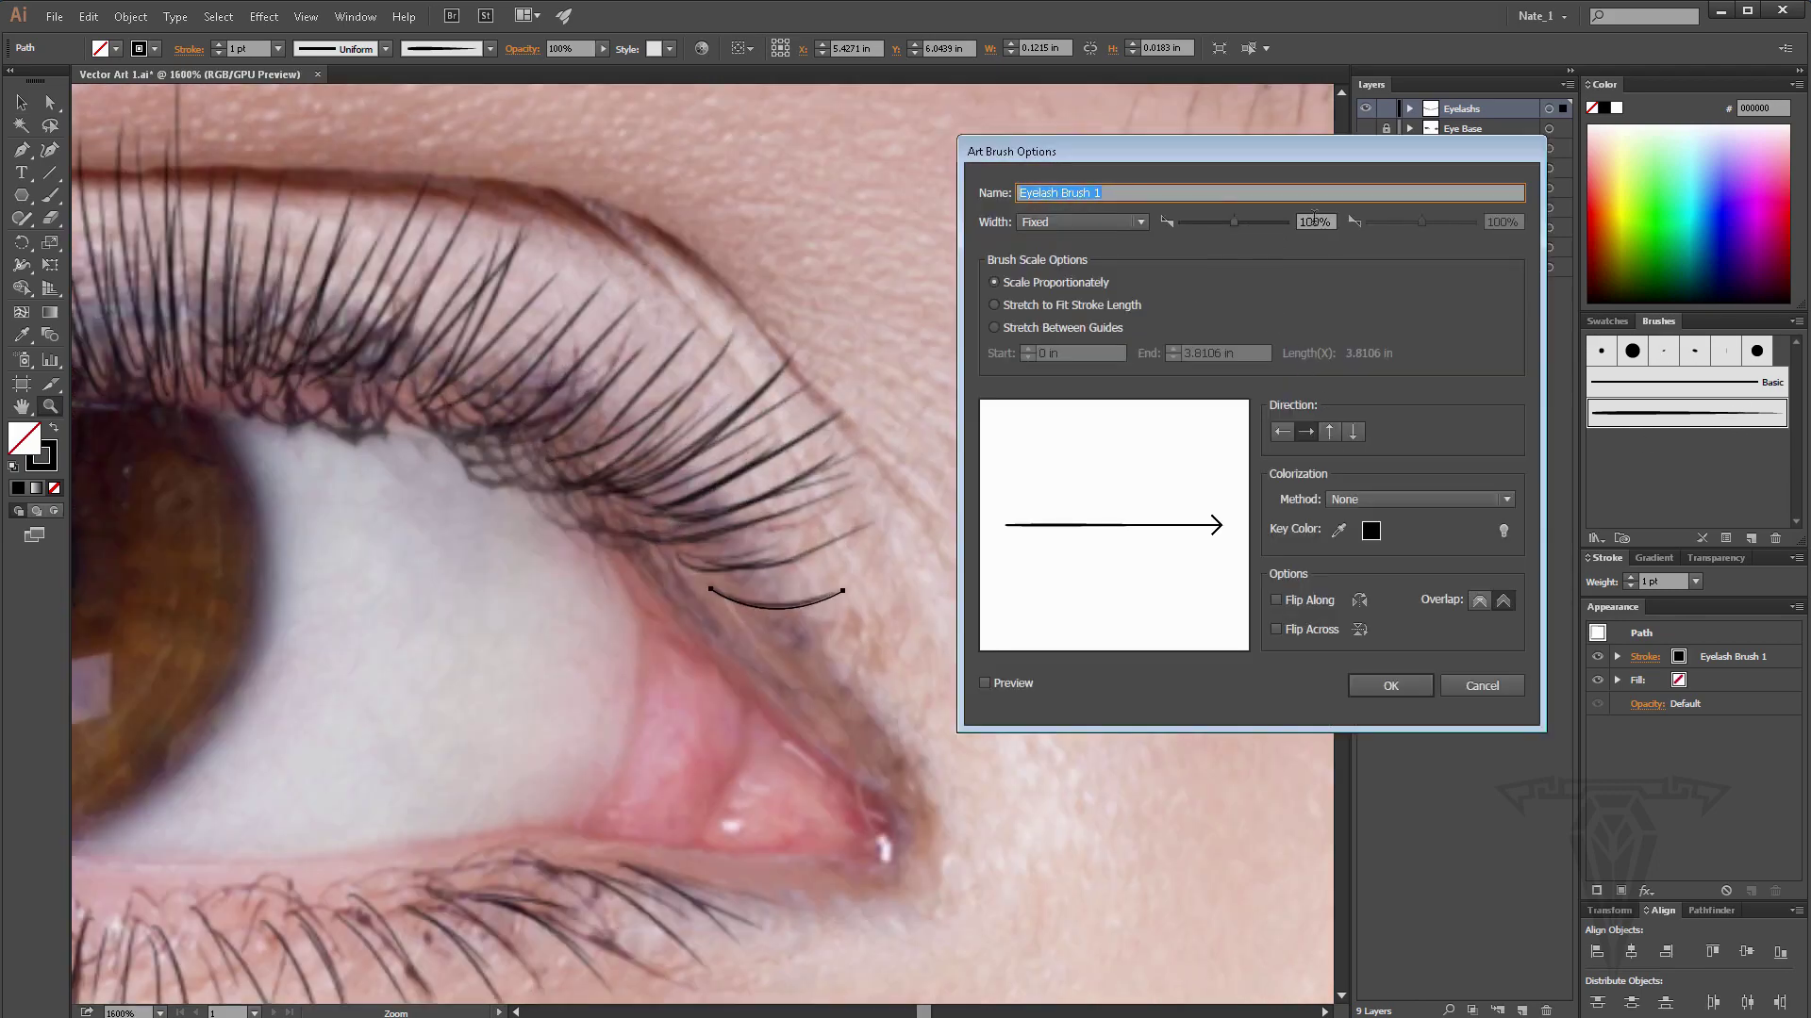
click(1333, 223)
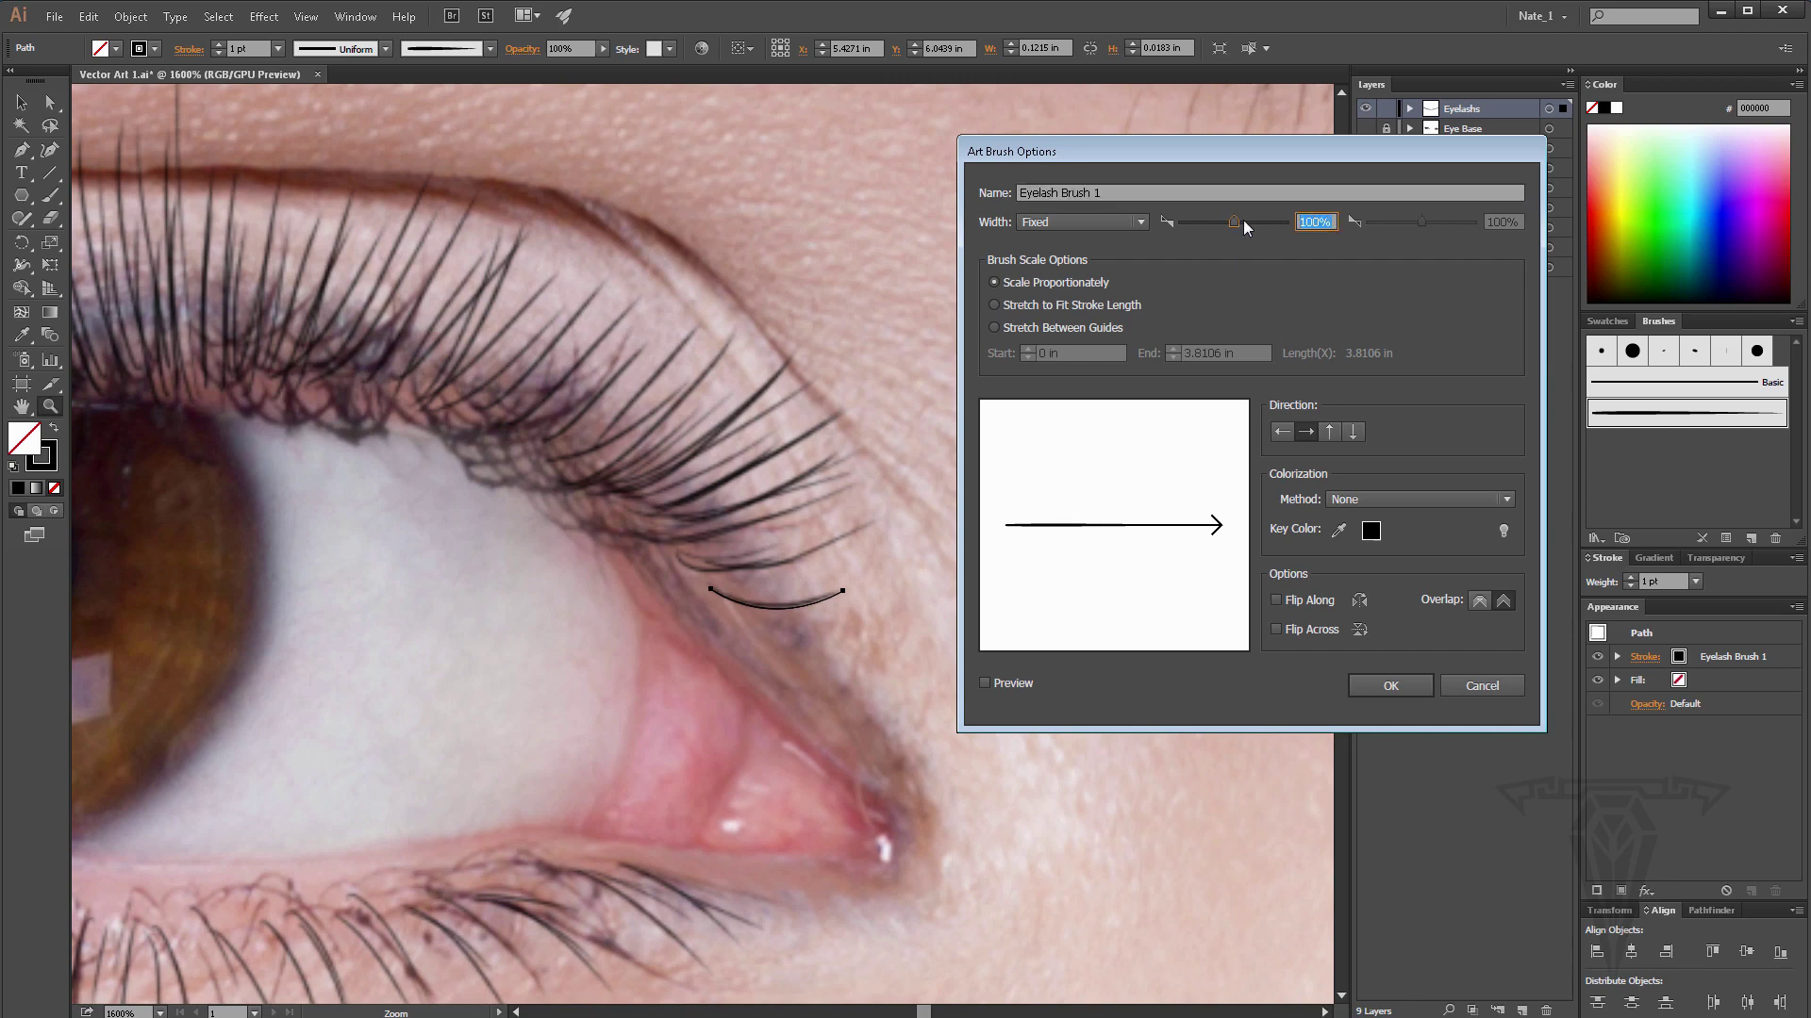
text(500)
click(1393, 681)
click(1232, 462)
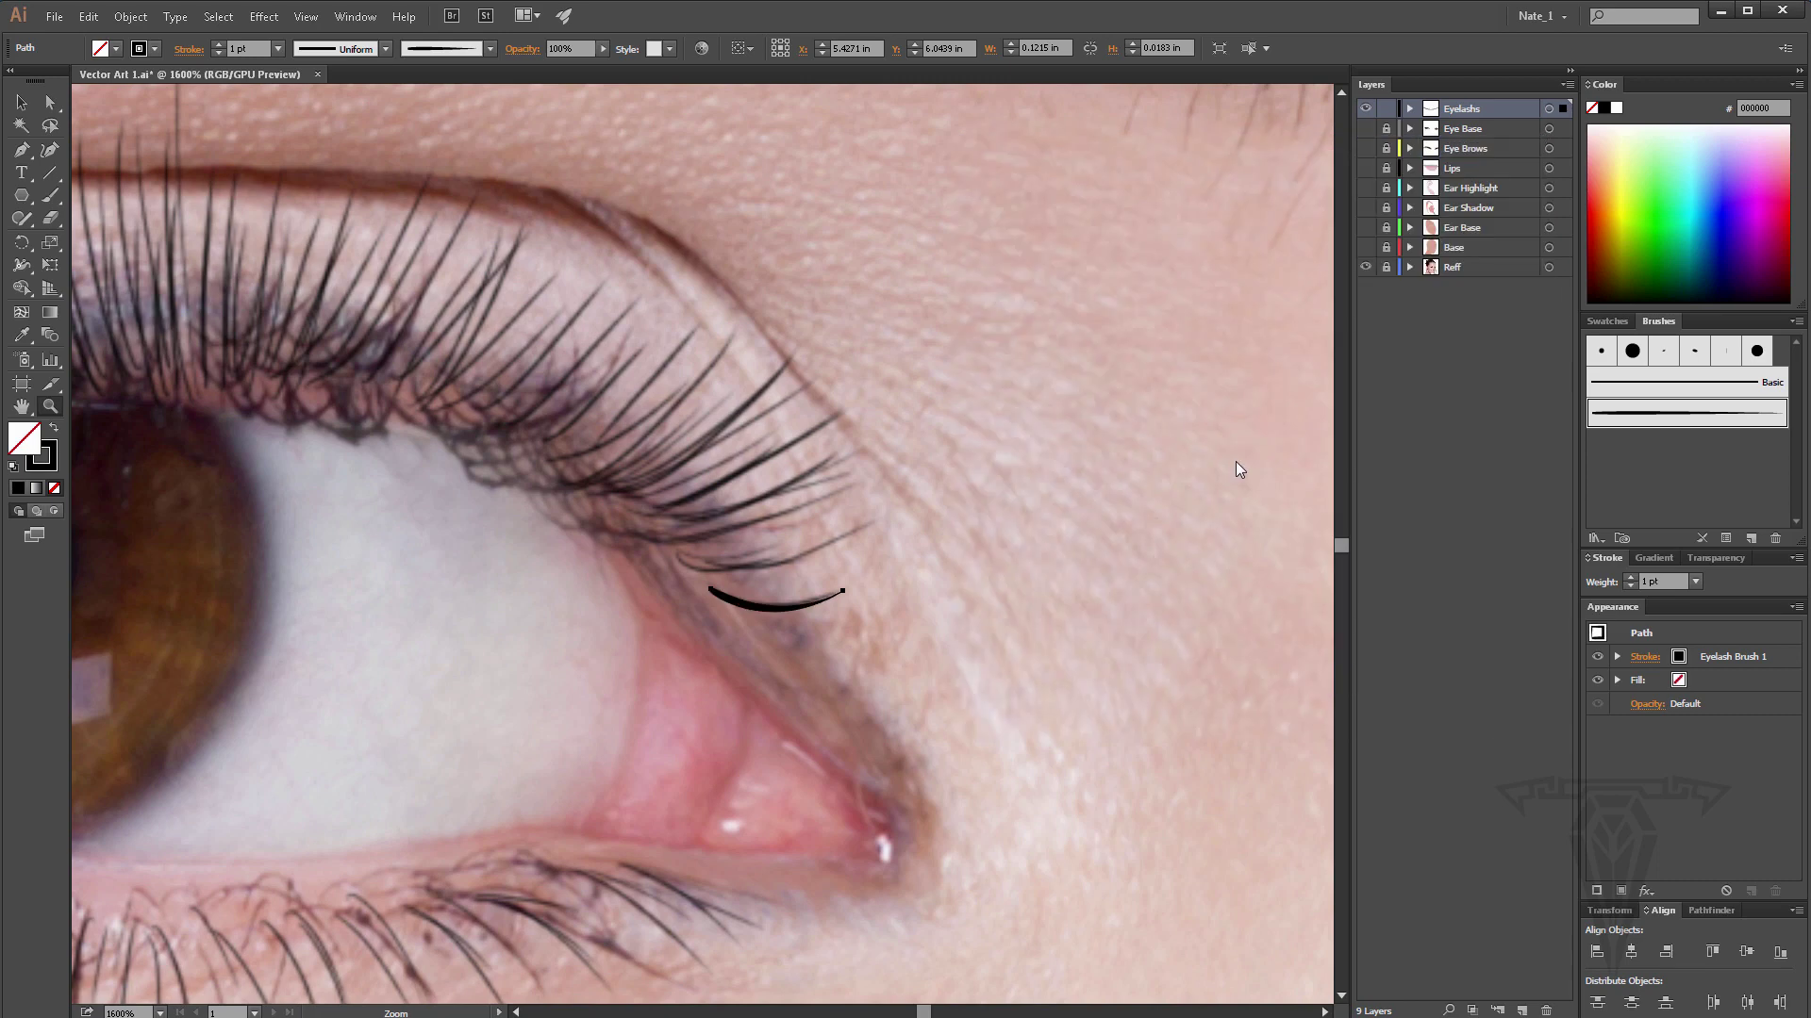
click(21, 102)
click(683, 643)
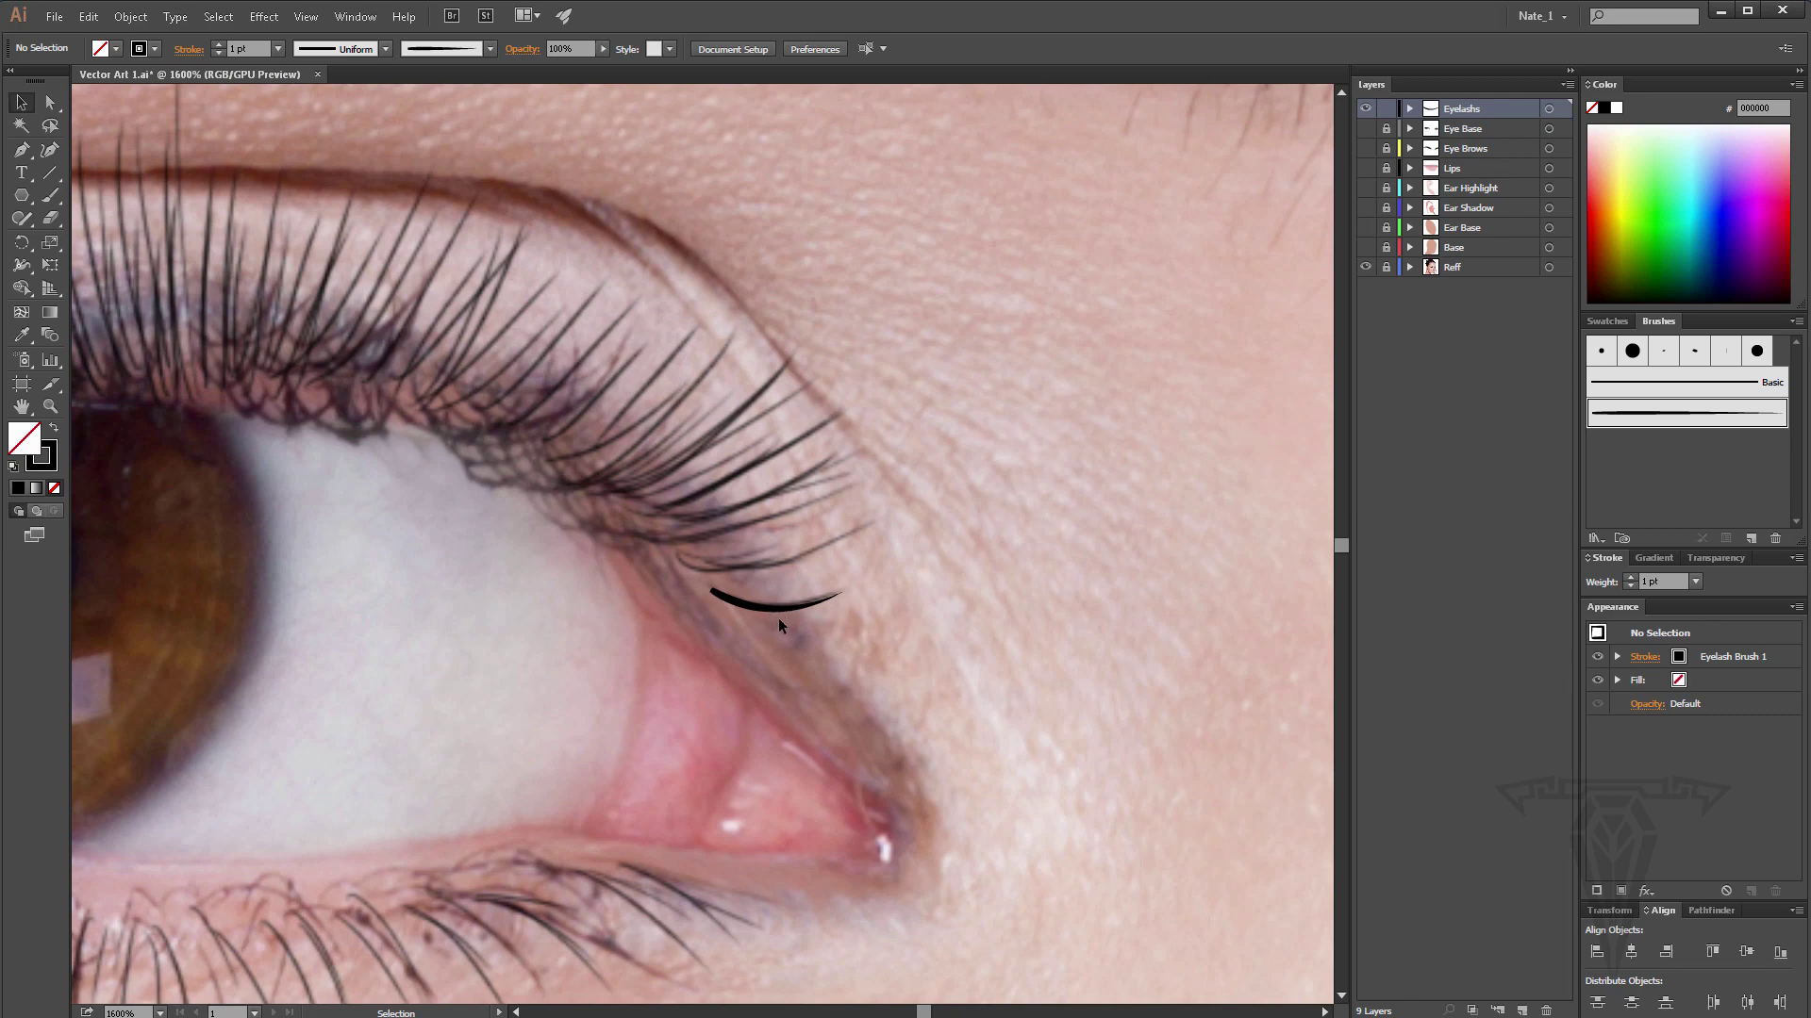
Set Eyelash Brush 1 to 100% width with Stretch to Fit Stroke Length and apply the changes to the existing strokes.
double_click(1649, 415)
click(1328, 215)
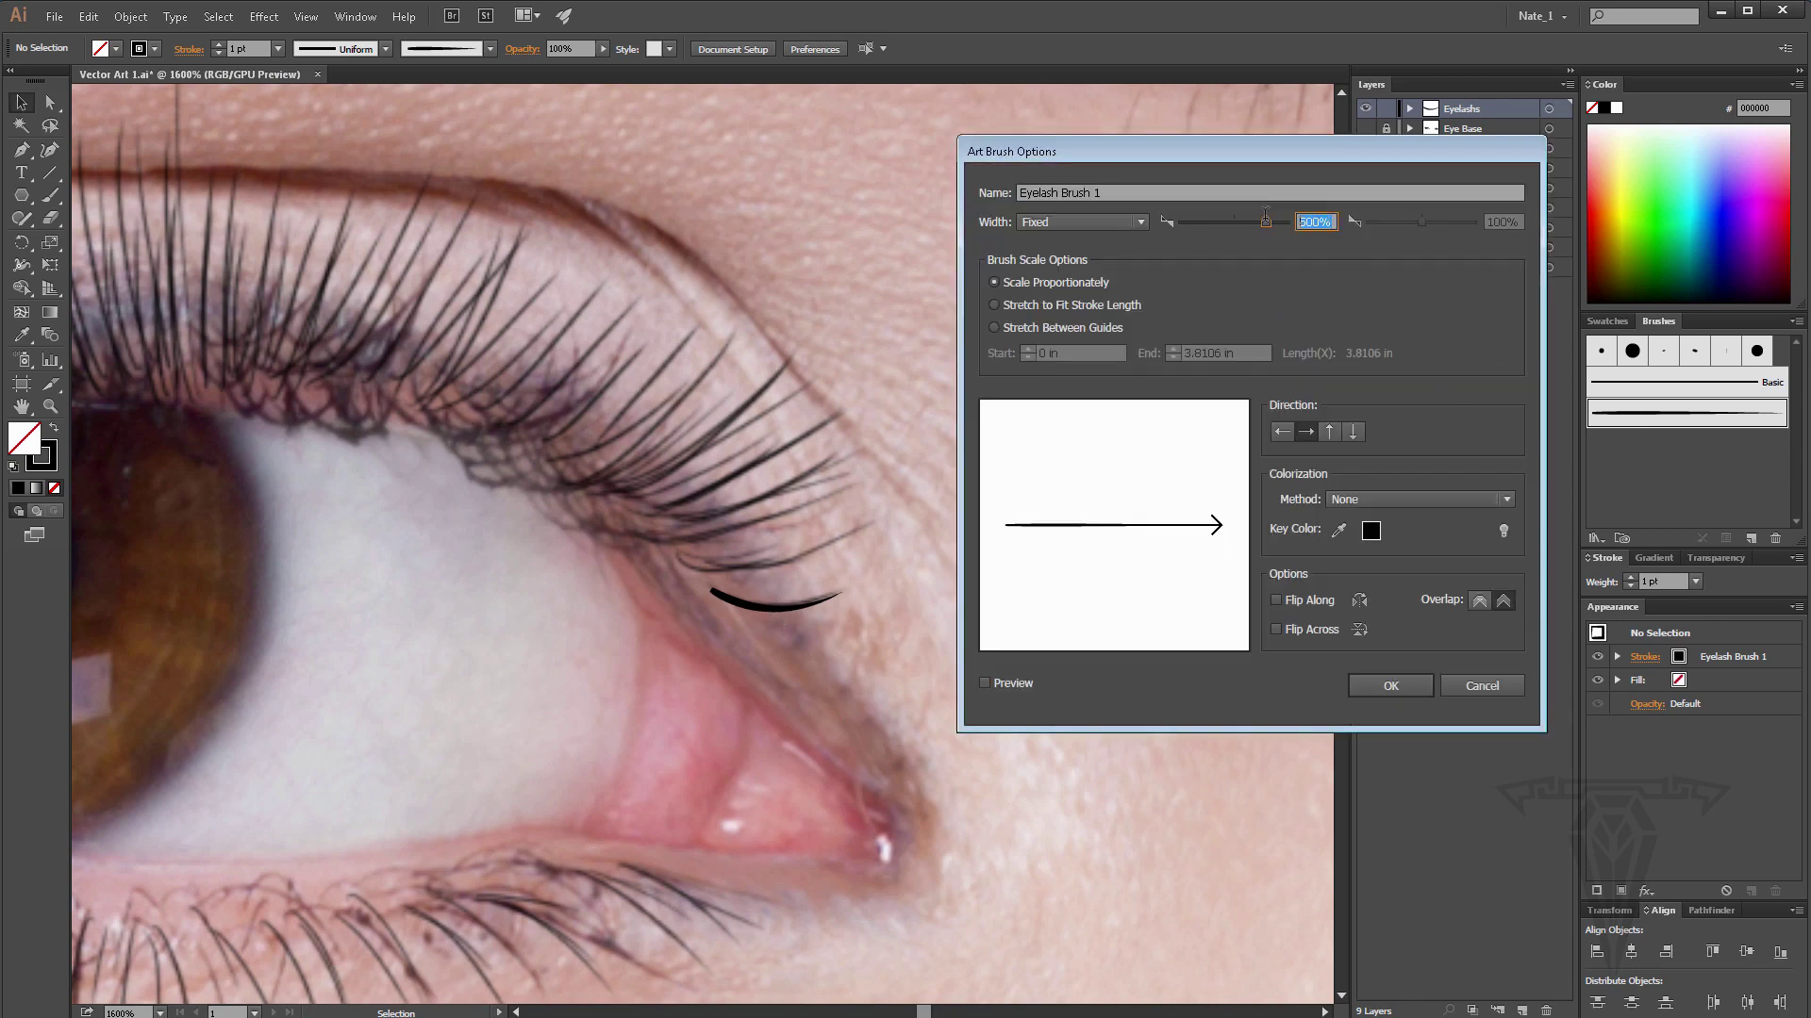
text(100)
click(1017, 304)
click(1403, 683)
click(1232, 462)
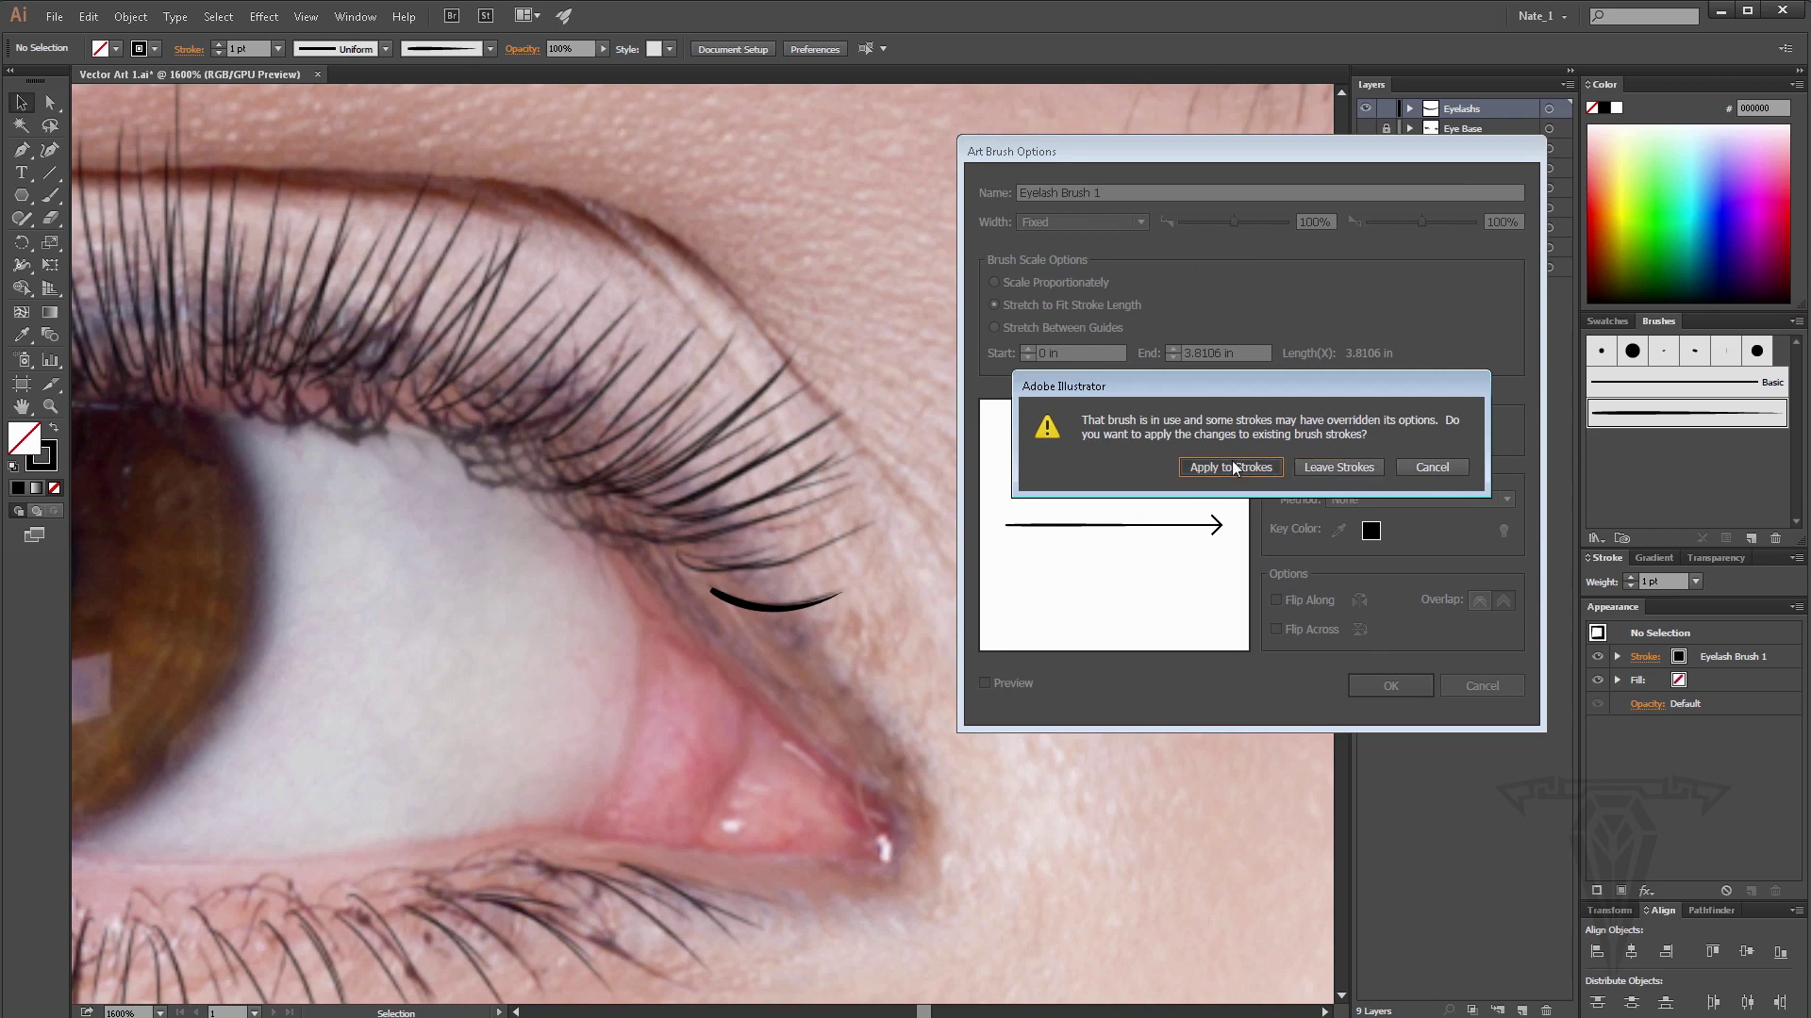
Reduce the width of Eyelash Brush 1 to 30% and apply it to the existing strokes.
double_click(1696, 421)
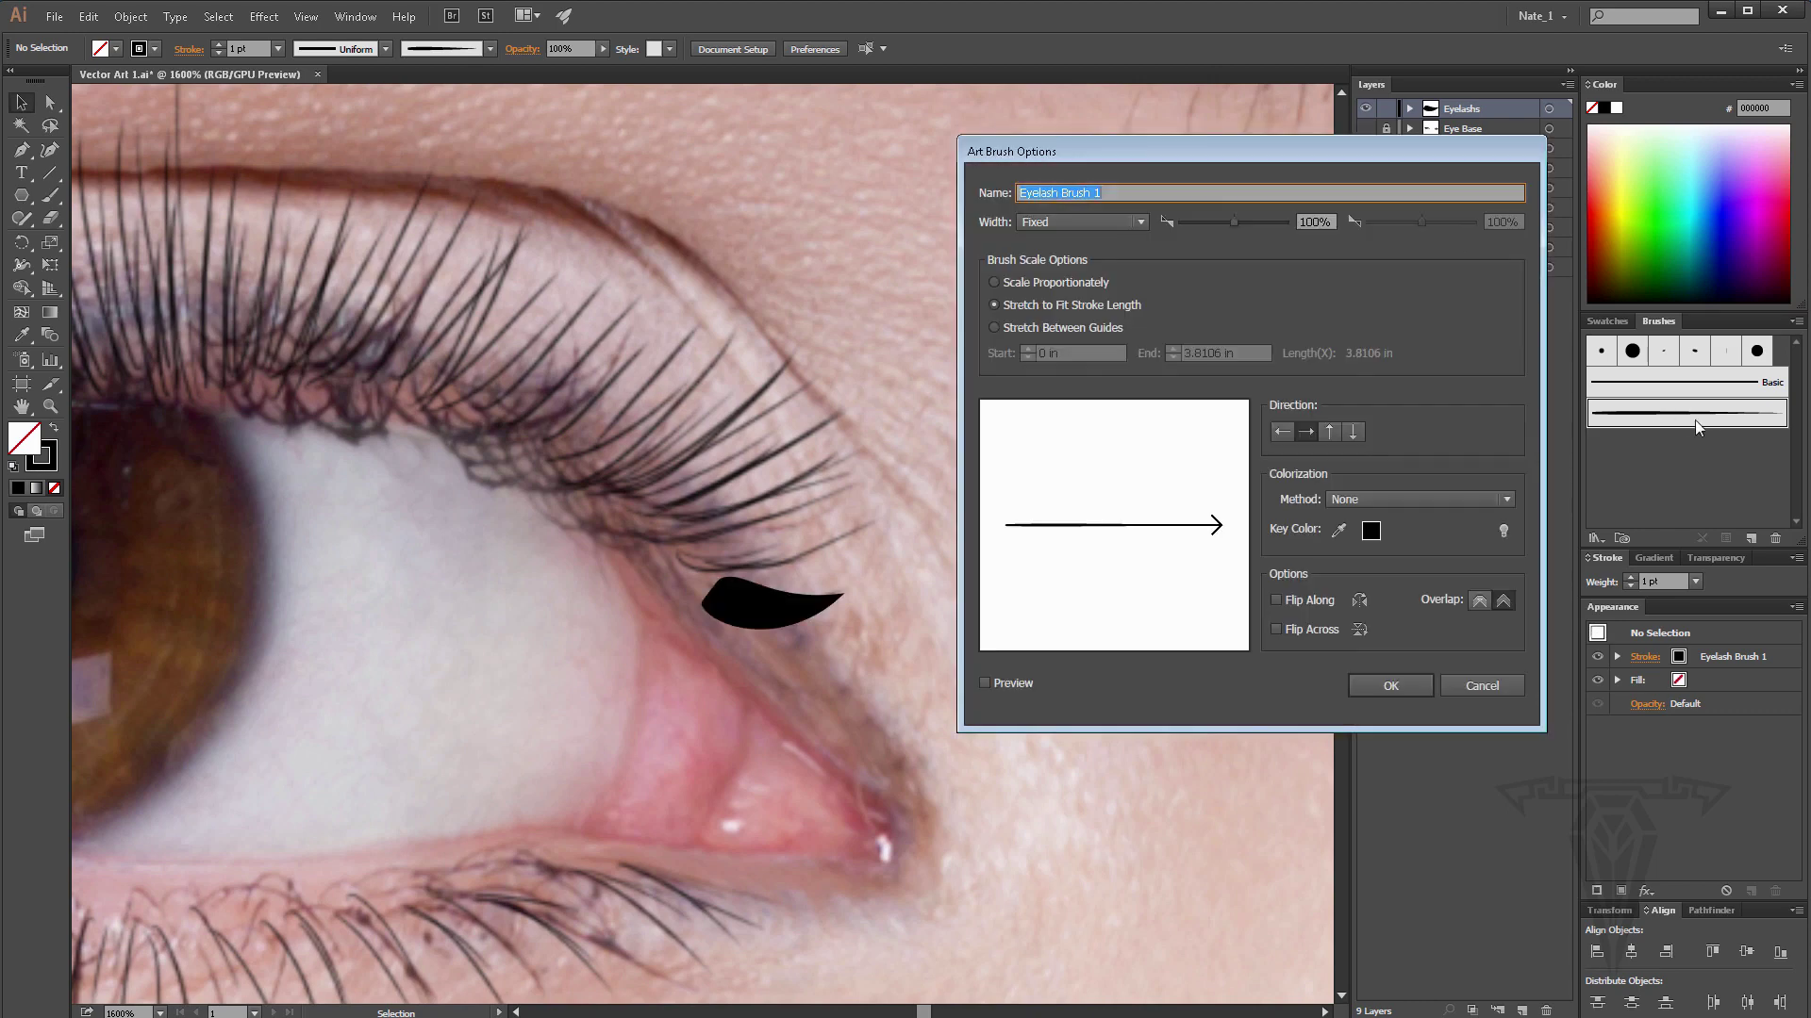
click(1328, 221)
text(30)
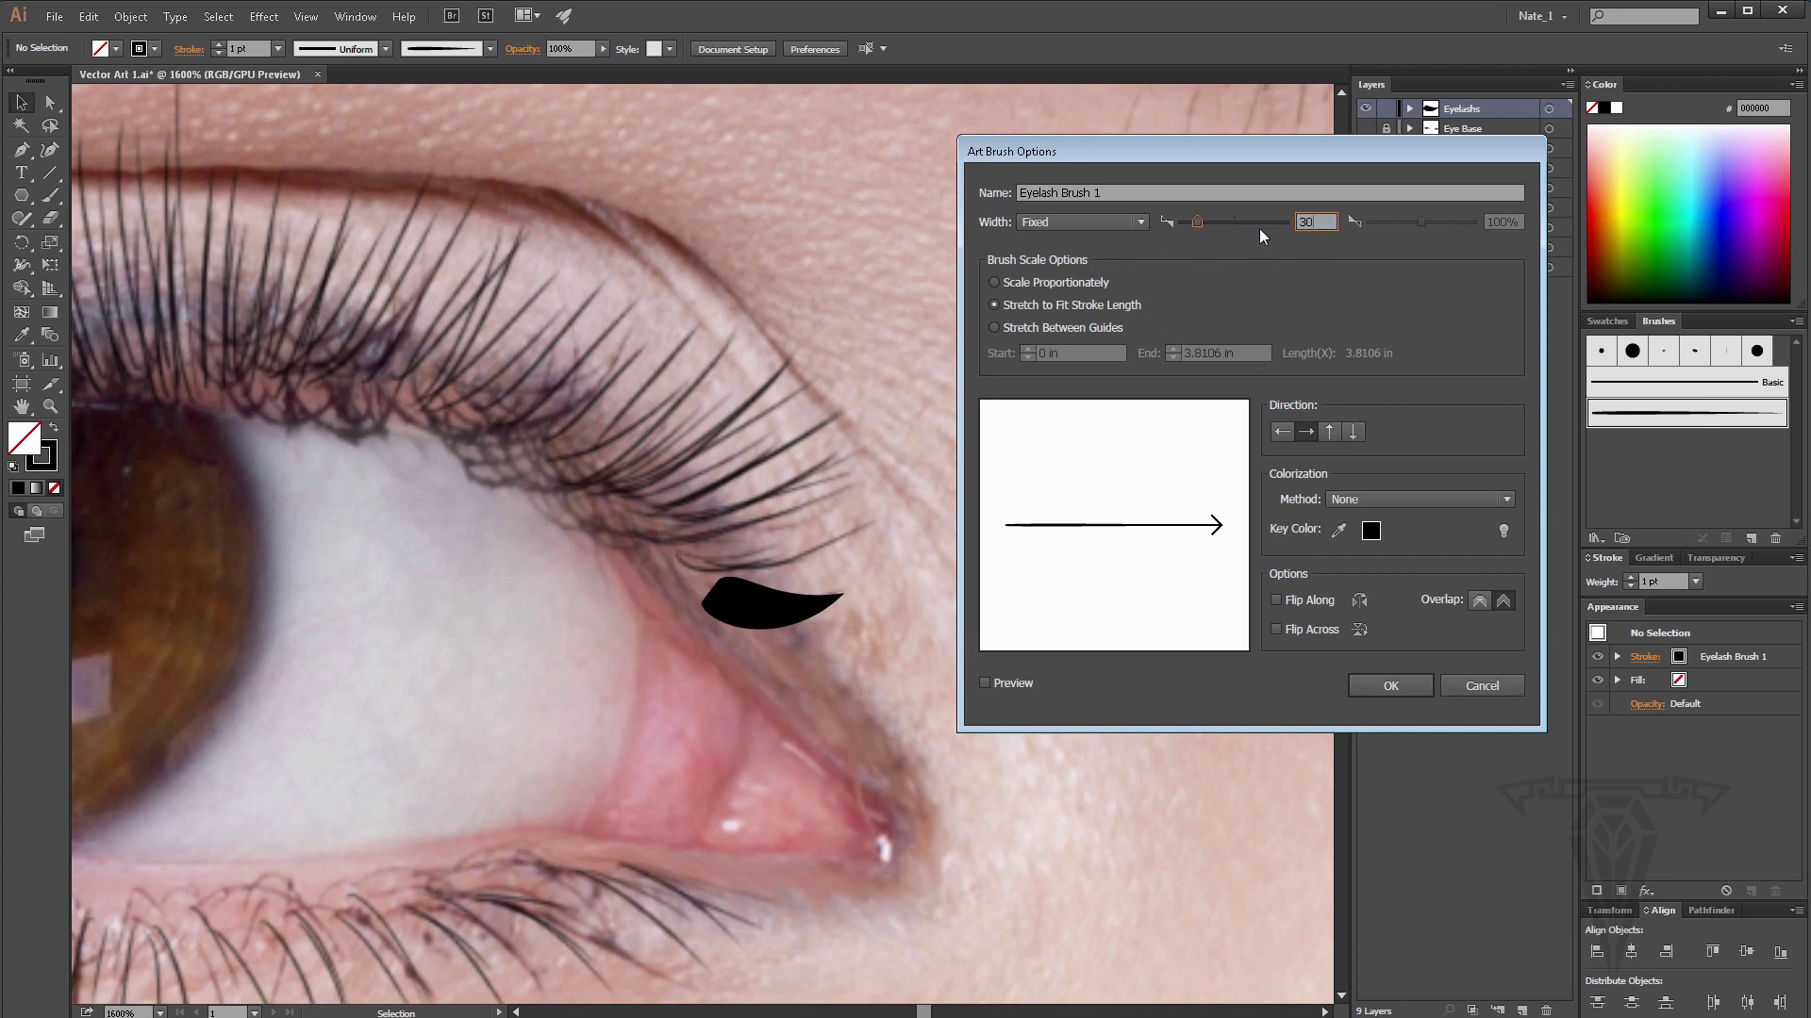
click(1391, 686)
click(1245, 467)
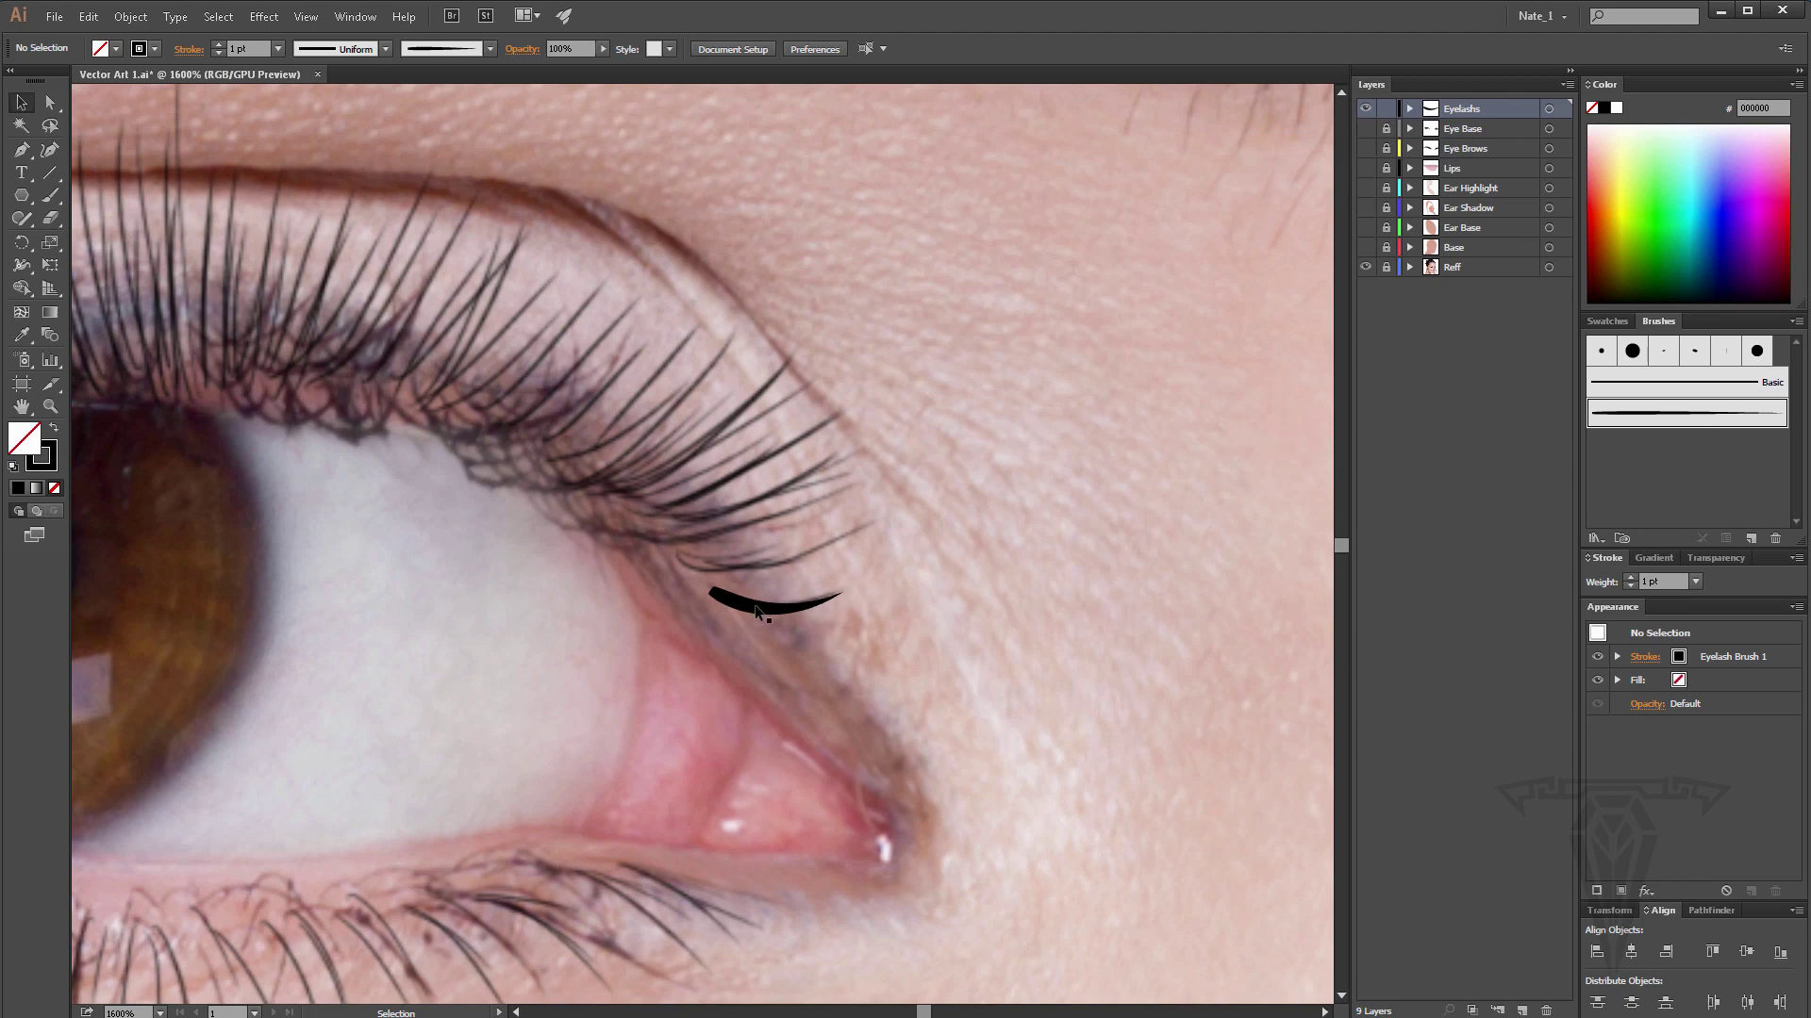
Set the width of Eyelash Brush 1 to 10% and apply it to the existing strokes.
double_click(1733, 411)
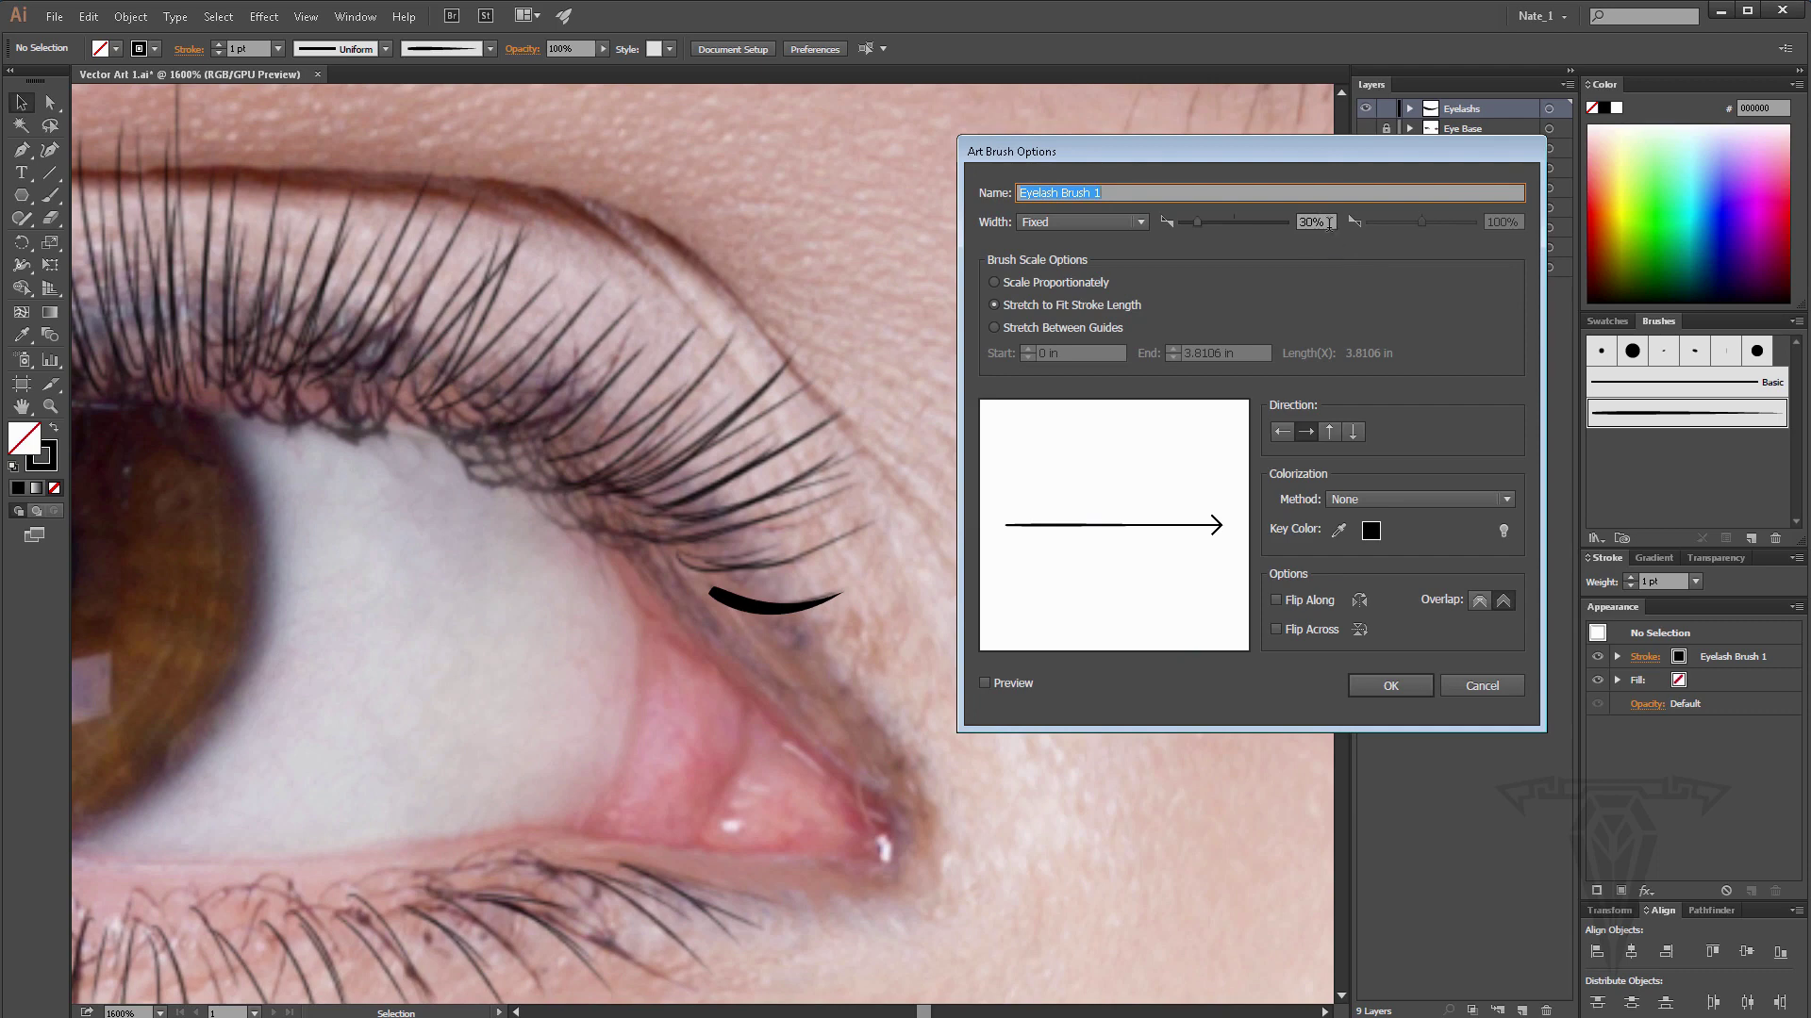
click(1326, 223)
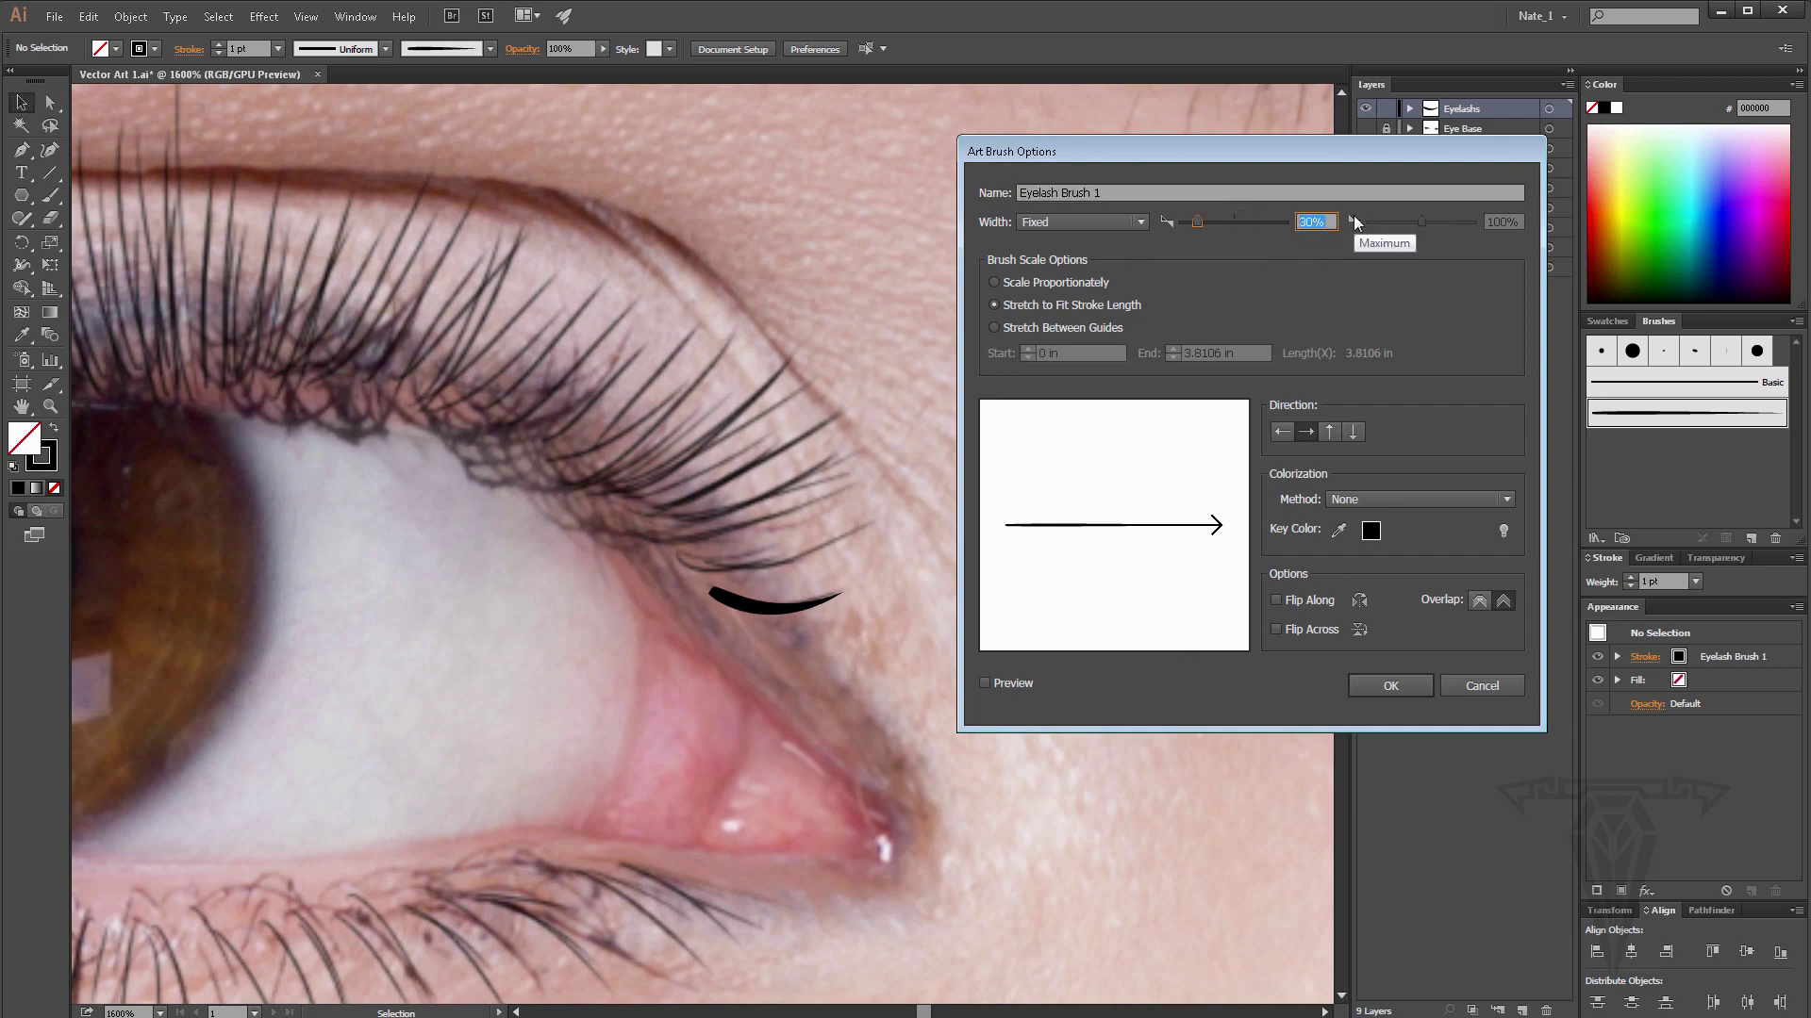
text(10)
key(Return)
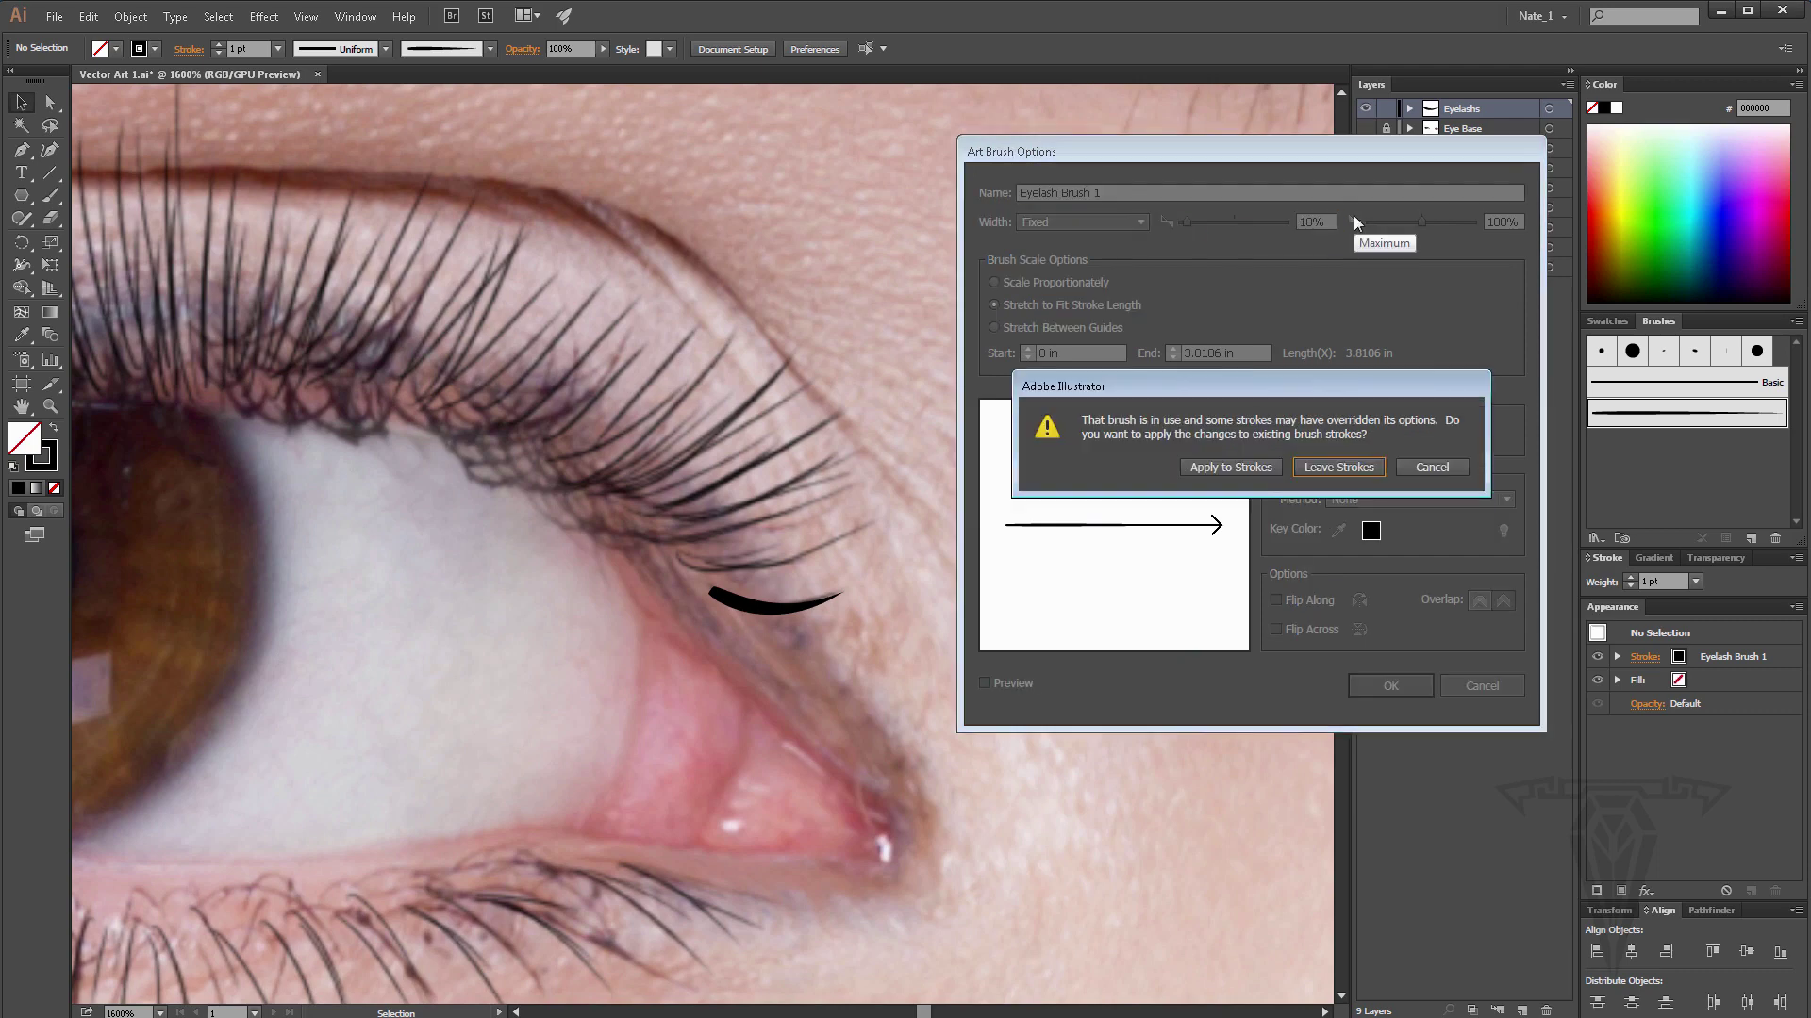
click(1231, 467)
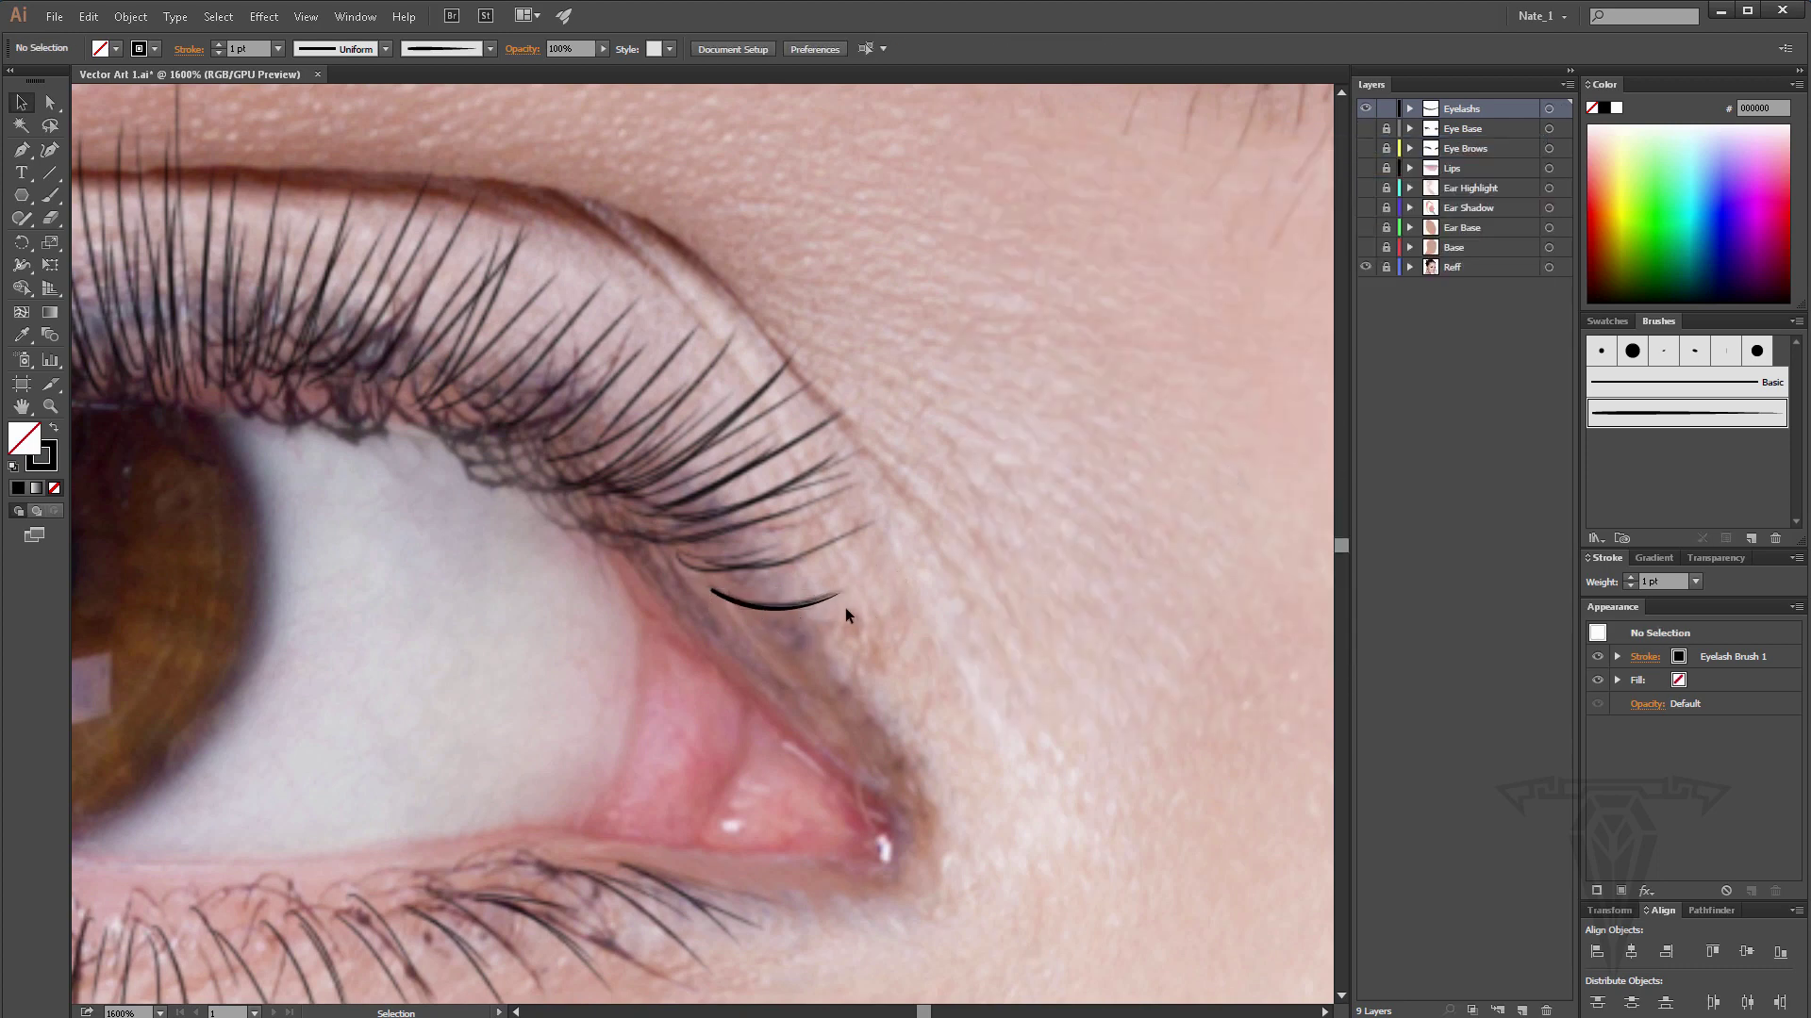
Trace the short lash just above the first one with a curved two-point Pen path and apply Eyelash Brush 1 to it.
scroll(845, 614, up, 2)
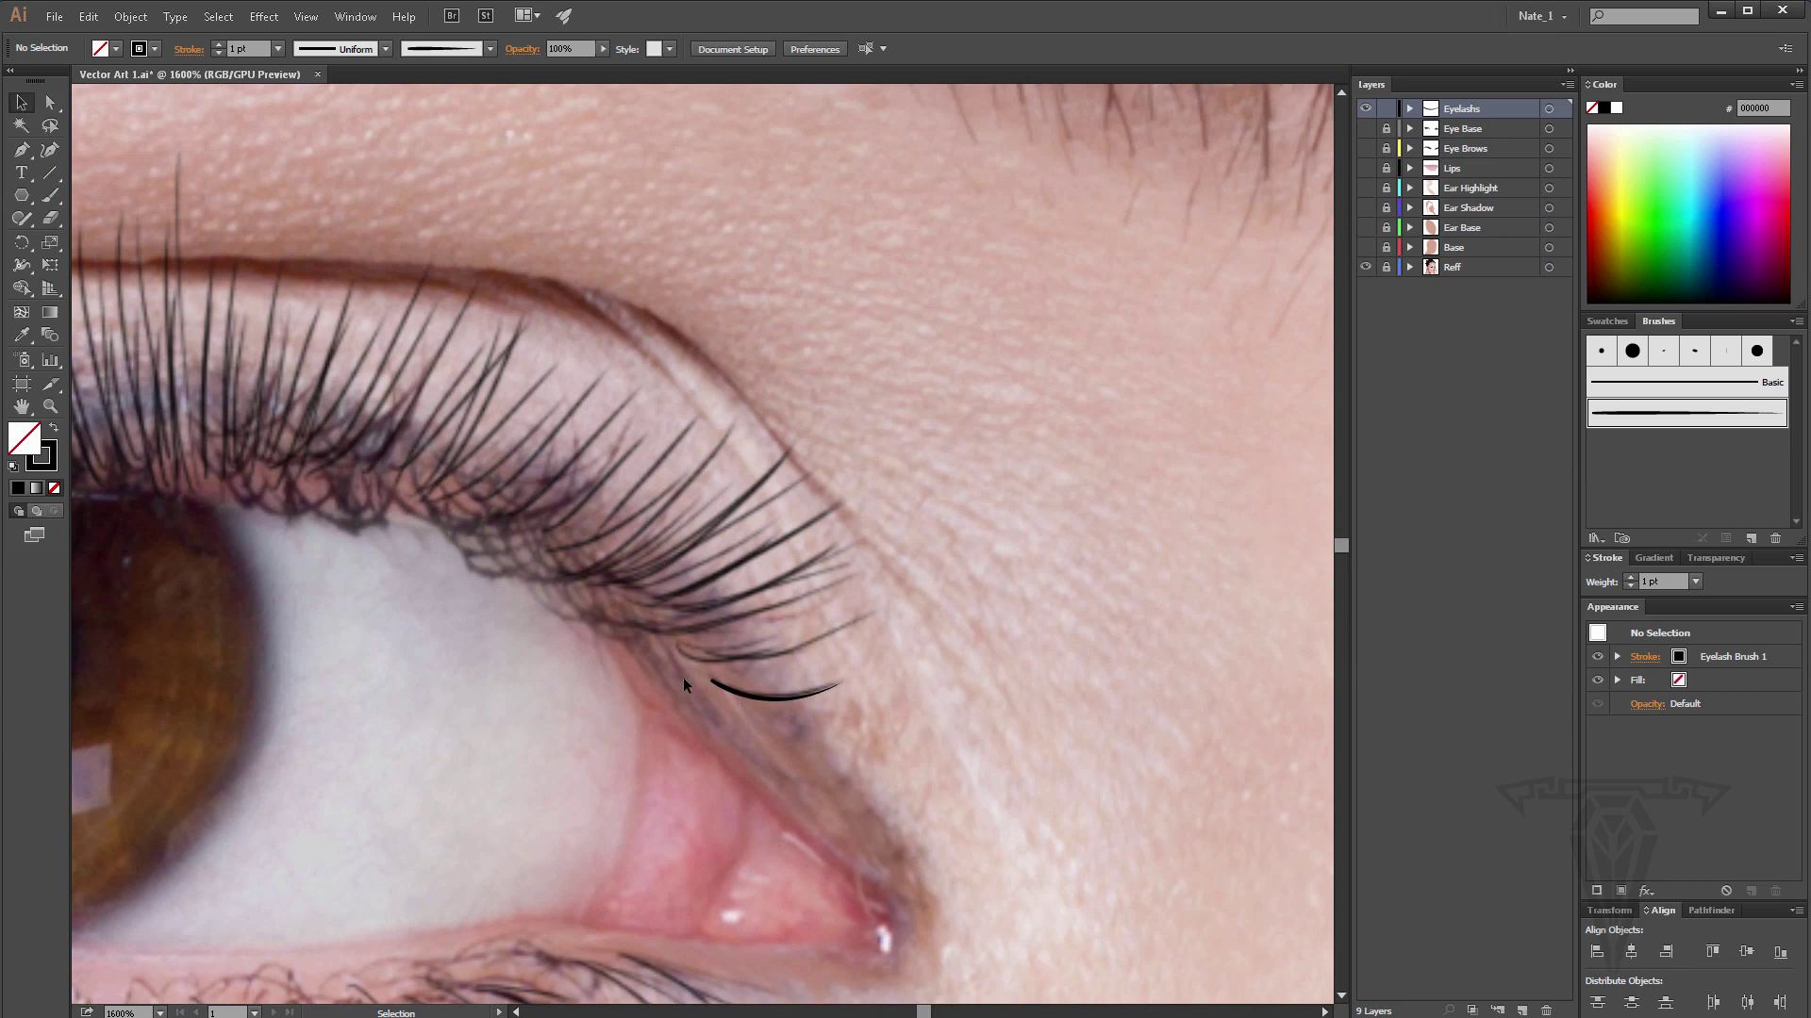
scroll(847, 667, down, 1)
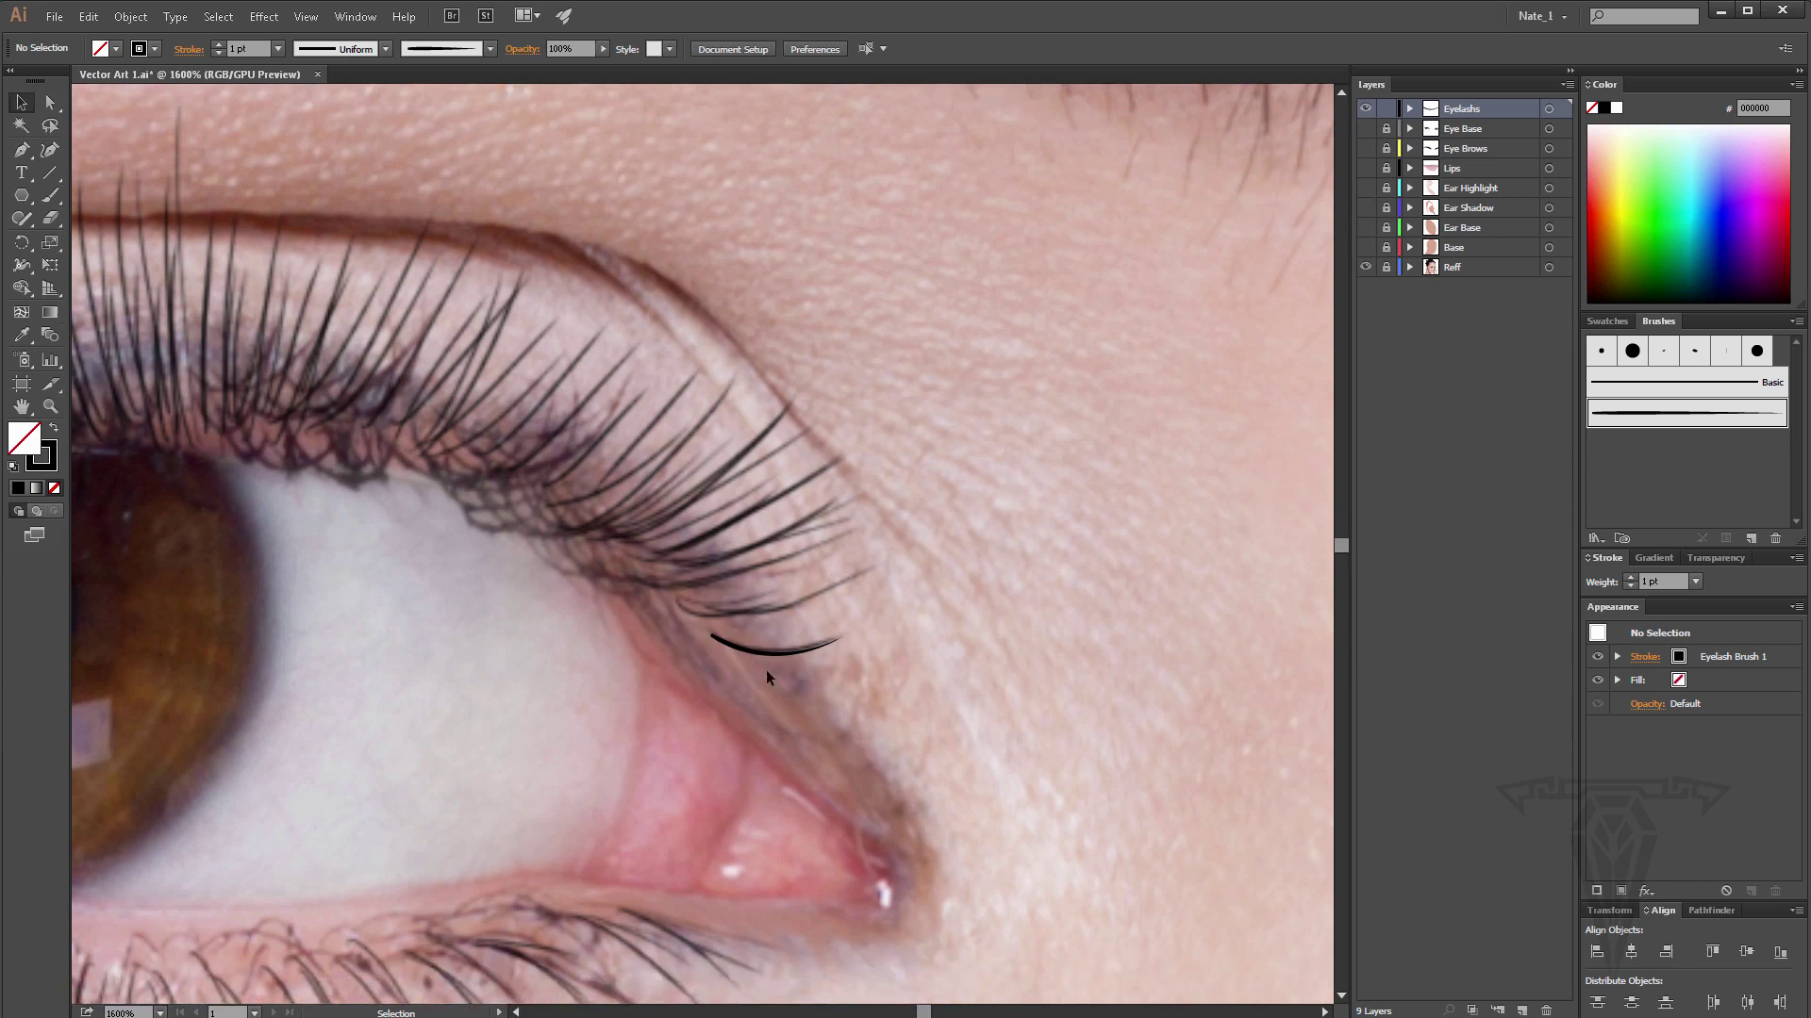
drag(1154, 667, 1301, 669)
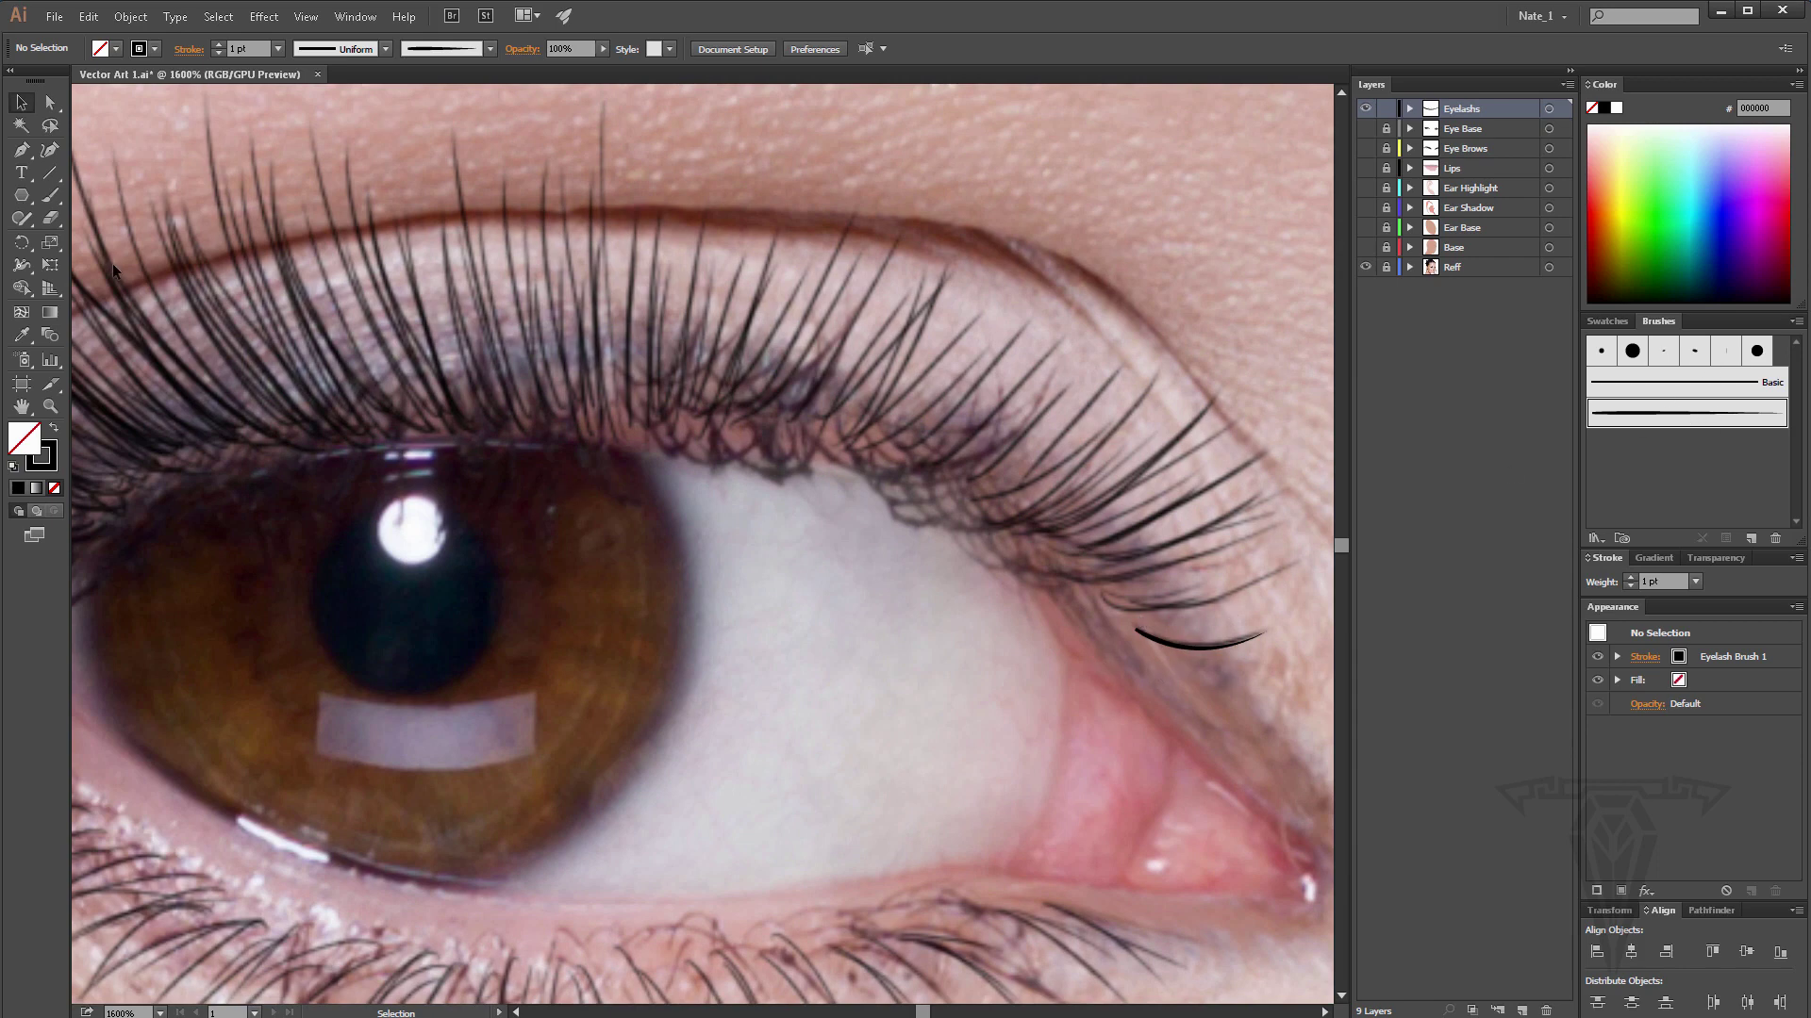
click(21, 149)
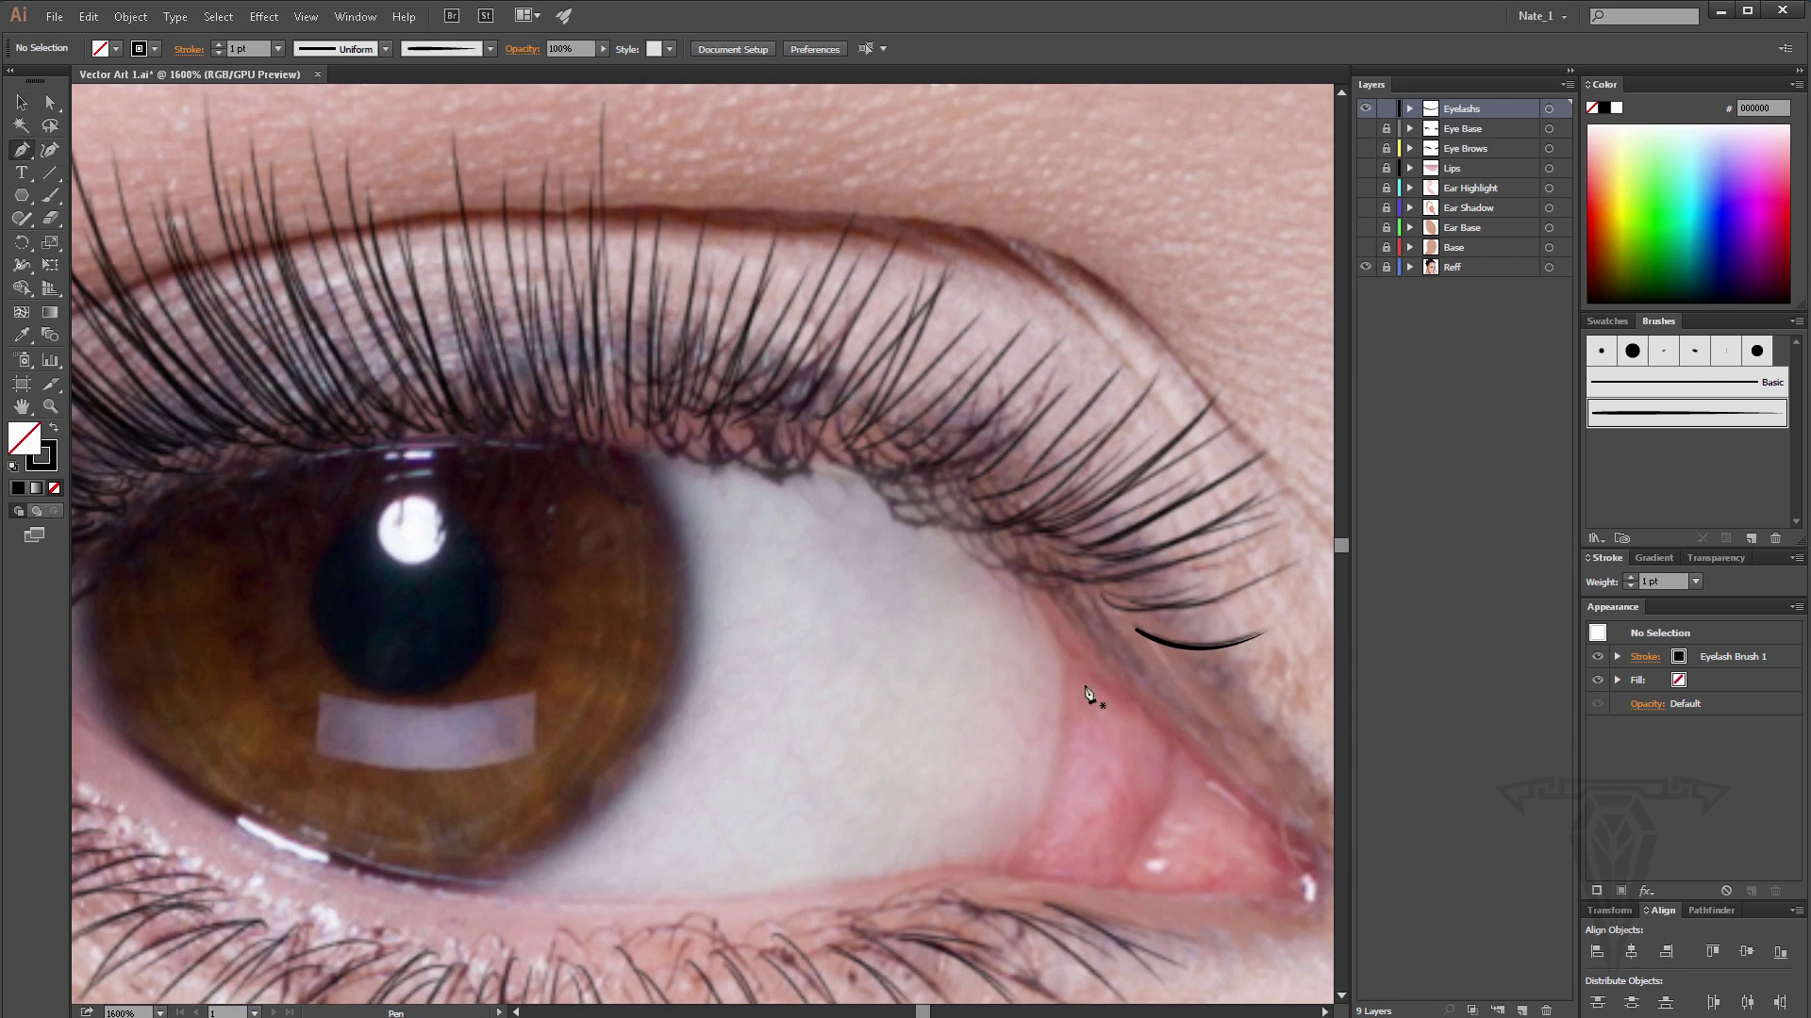
click(1101, 595)
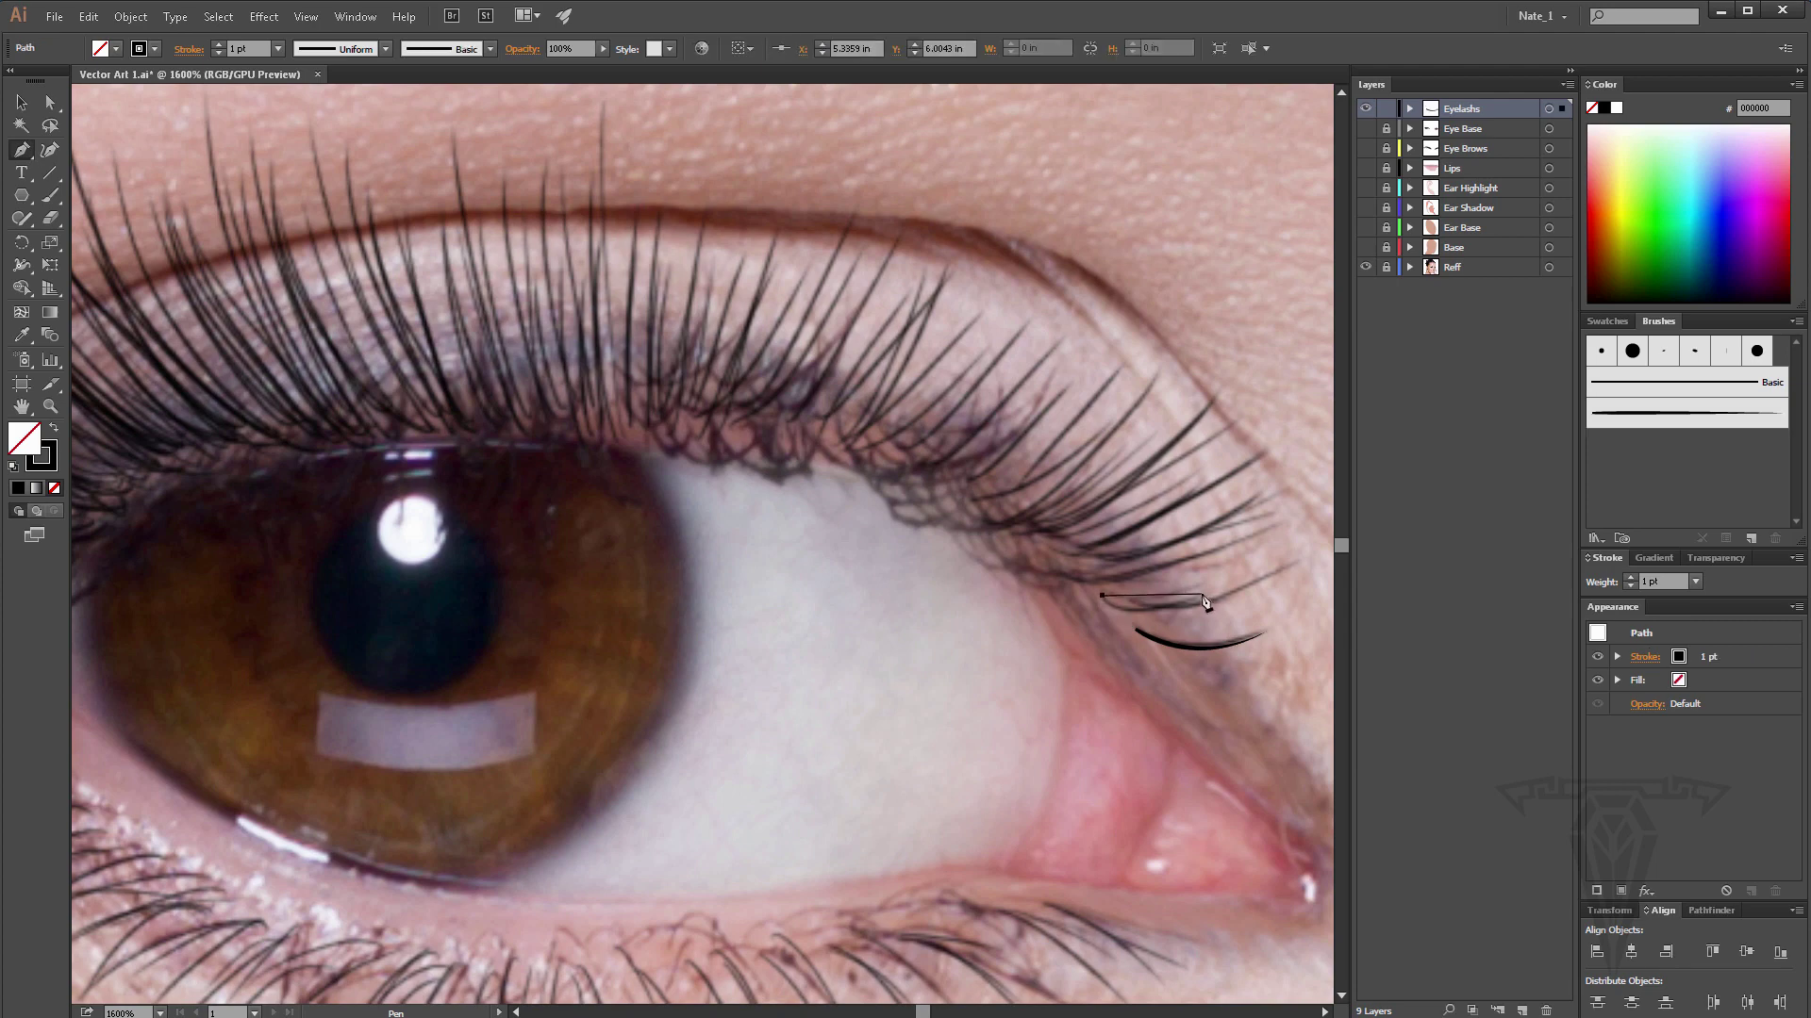
drag(1204, 594, 1278, 558)
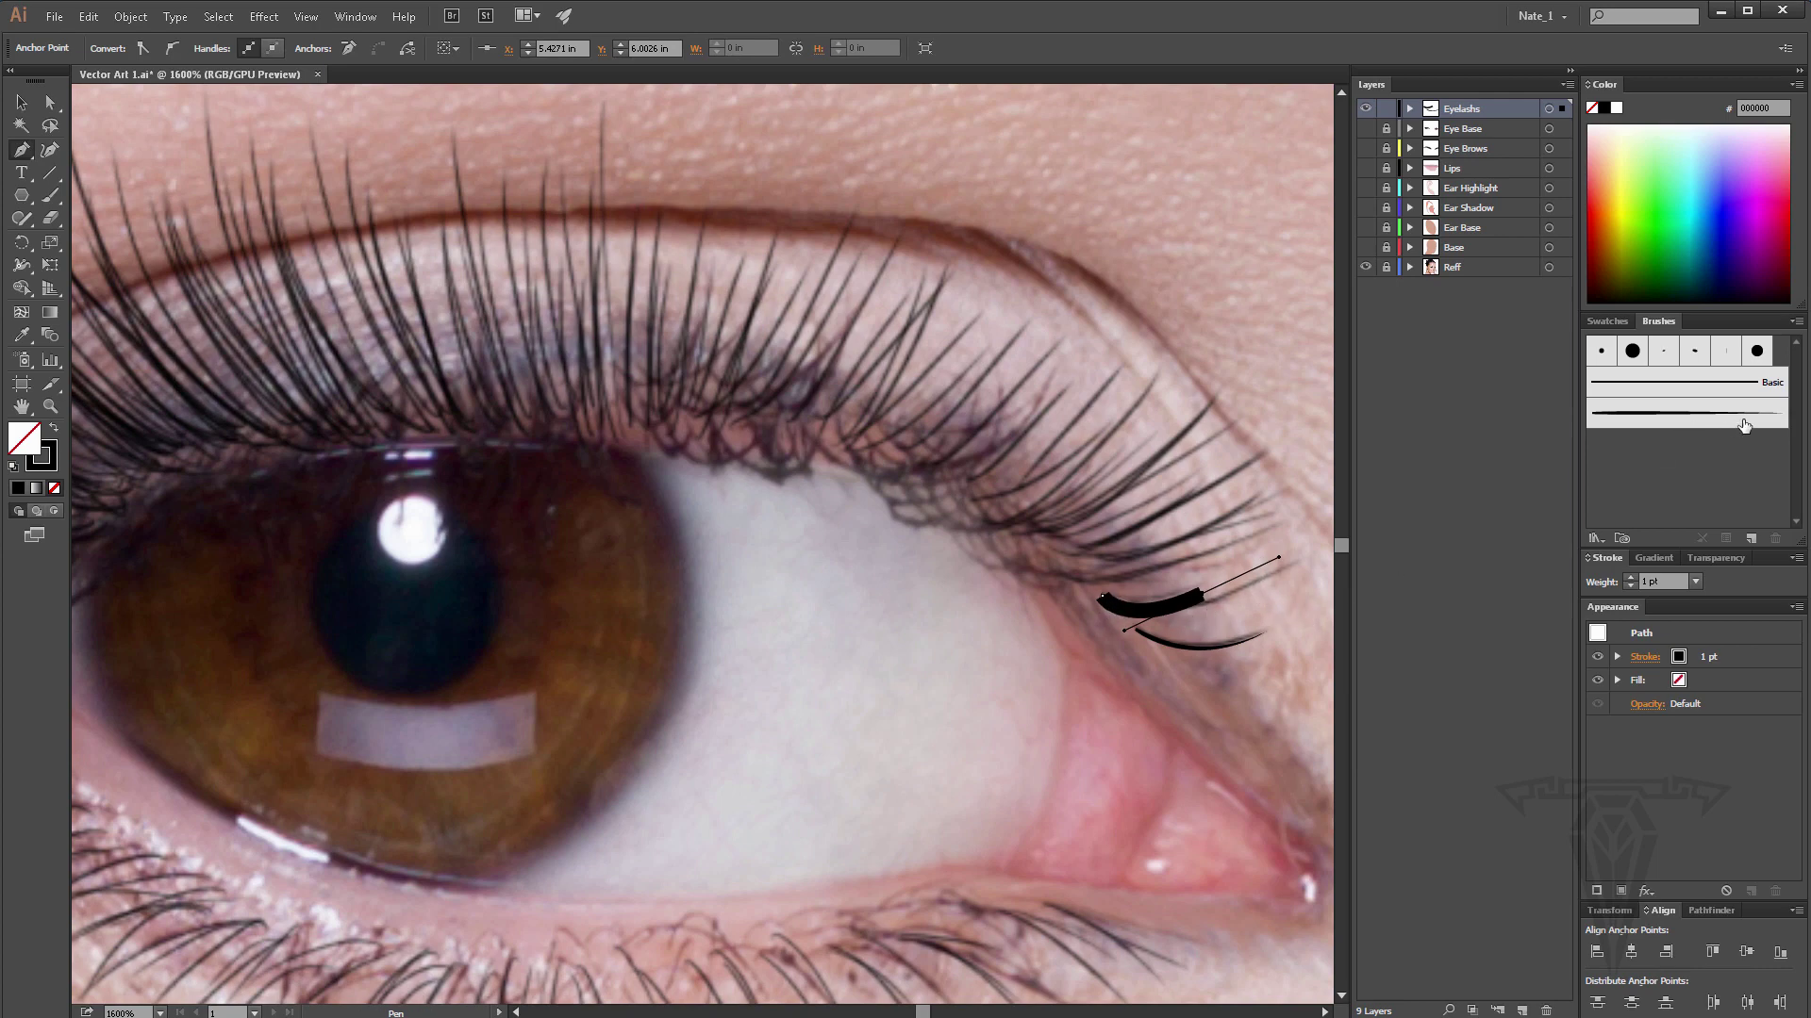
click(1706, 424)
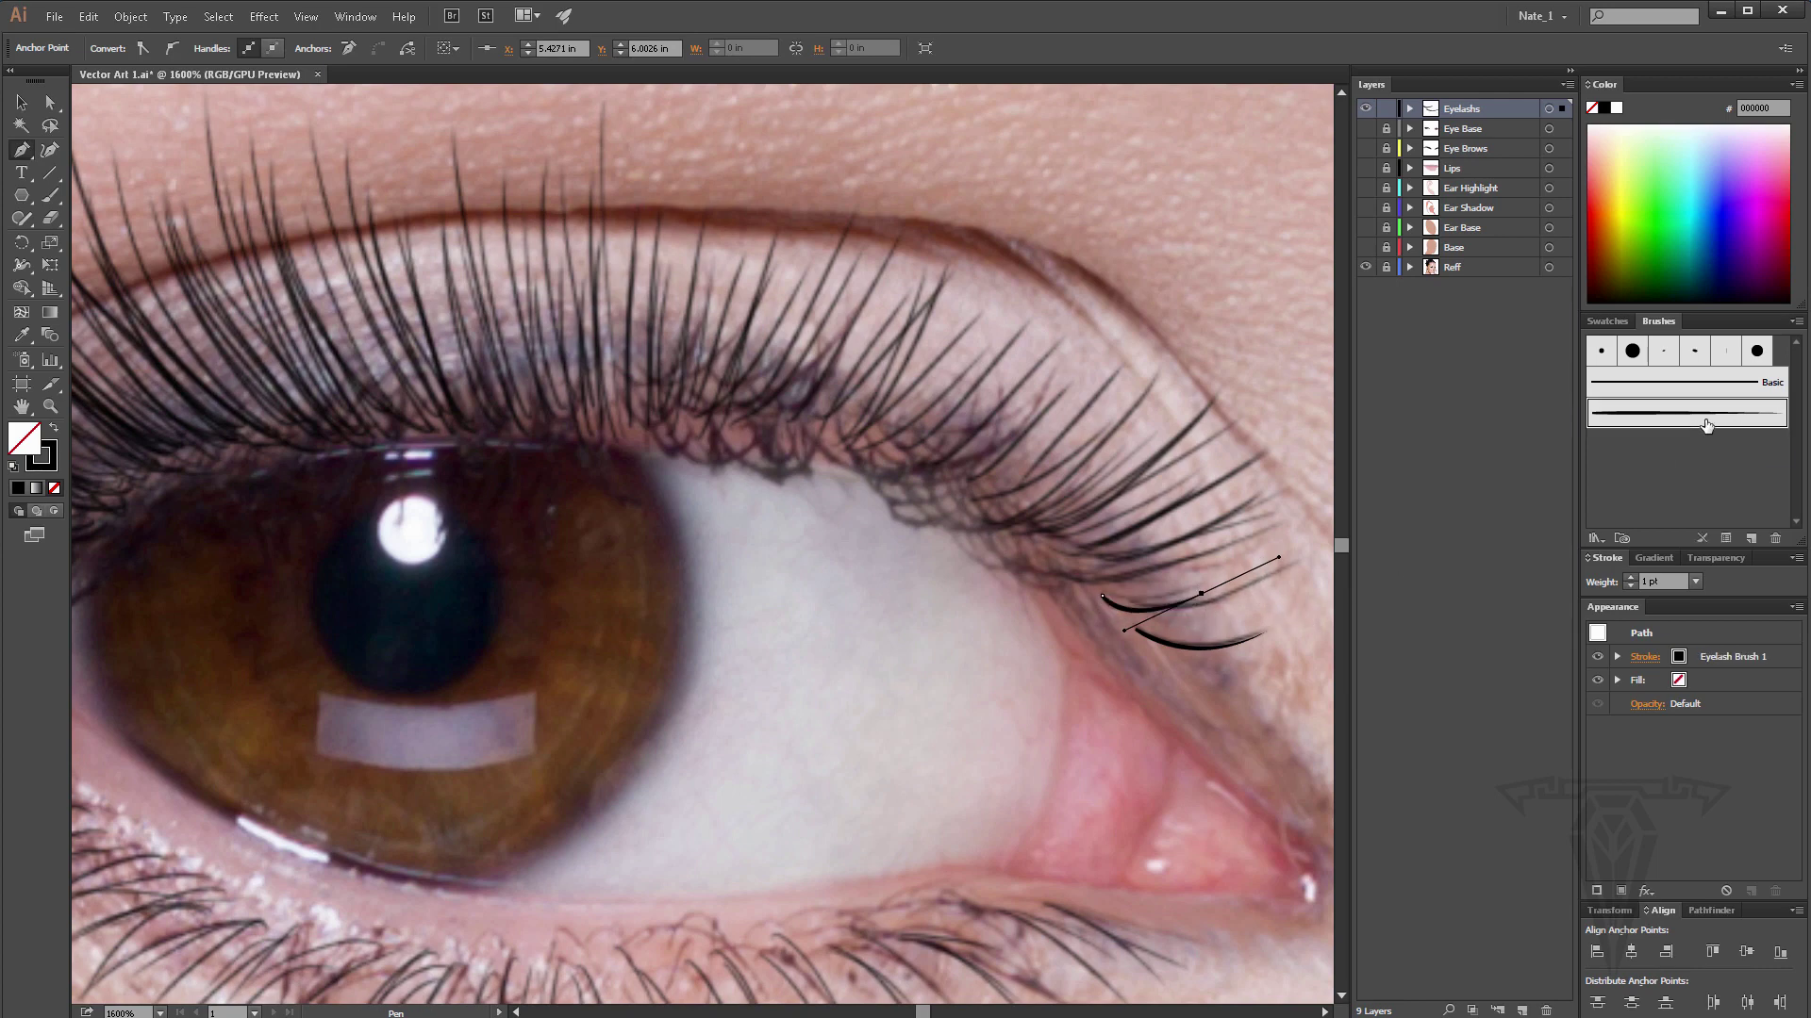
Trace five more lashes at the inner corner of the upper lid with curved two-point Pen paths.
click(1136, 604)
mouse_move(1296, 563)
mouse_down()
mouse_move(1373, 507)
mouse_move(1048, 488)
mouse_up()
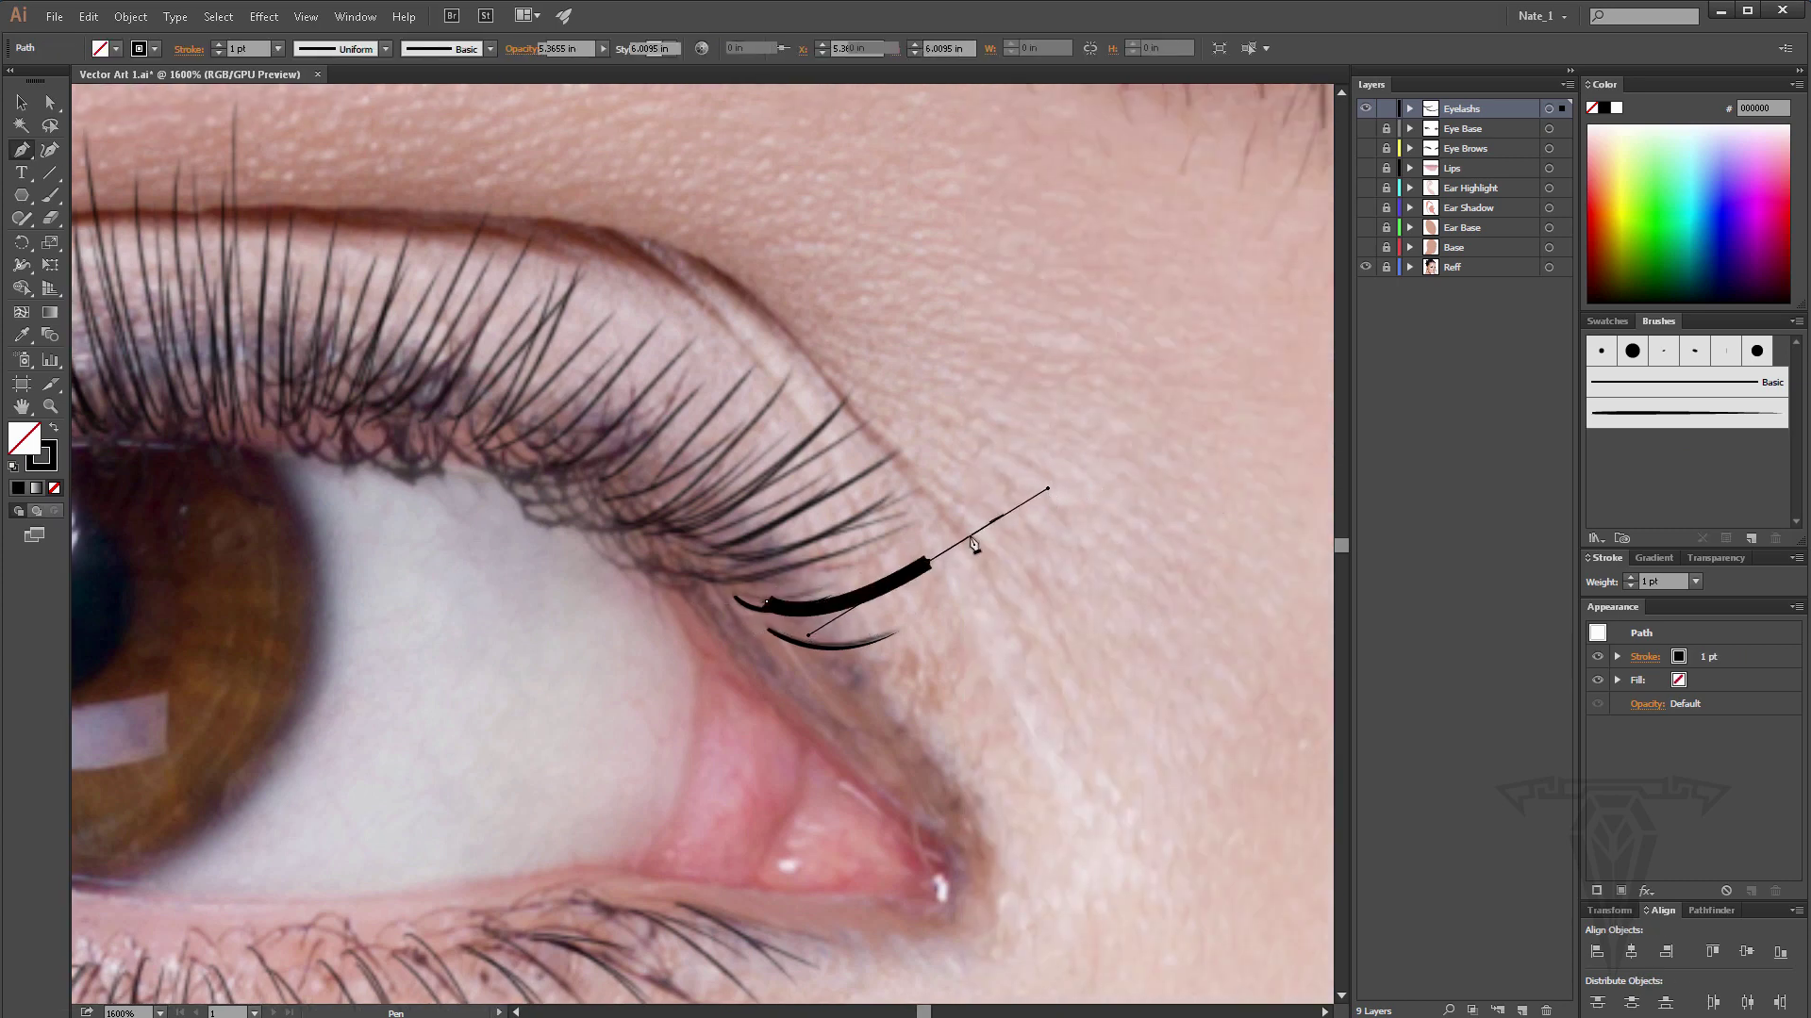
mouse_move(766, 600)
mouse_down()
mouse_move(832, 592)
mouse_move(904, 546)
mouse_up()
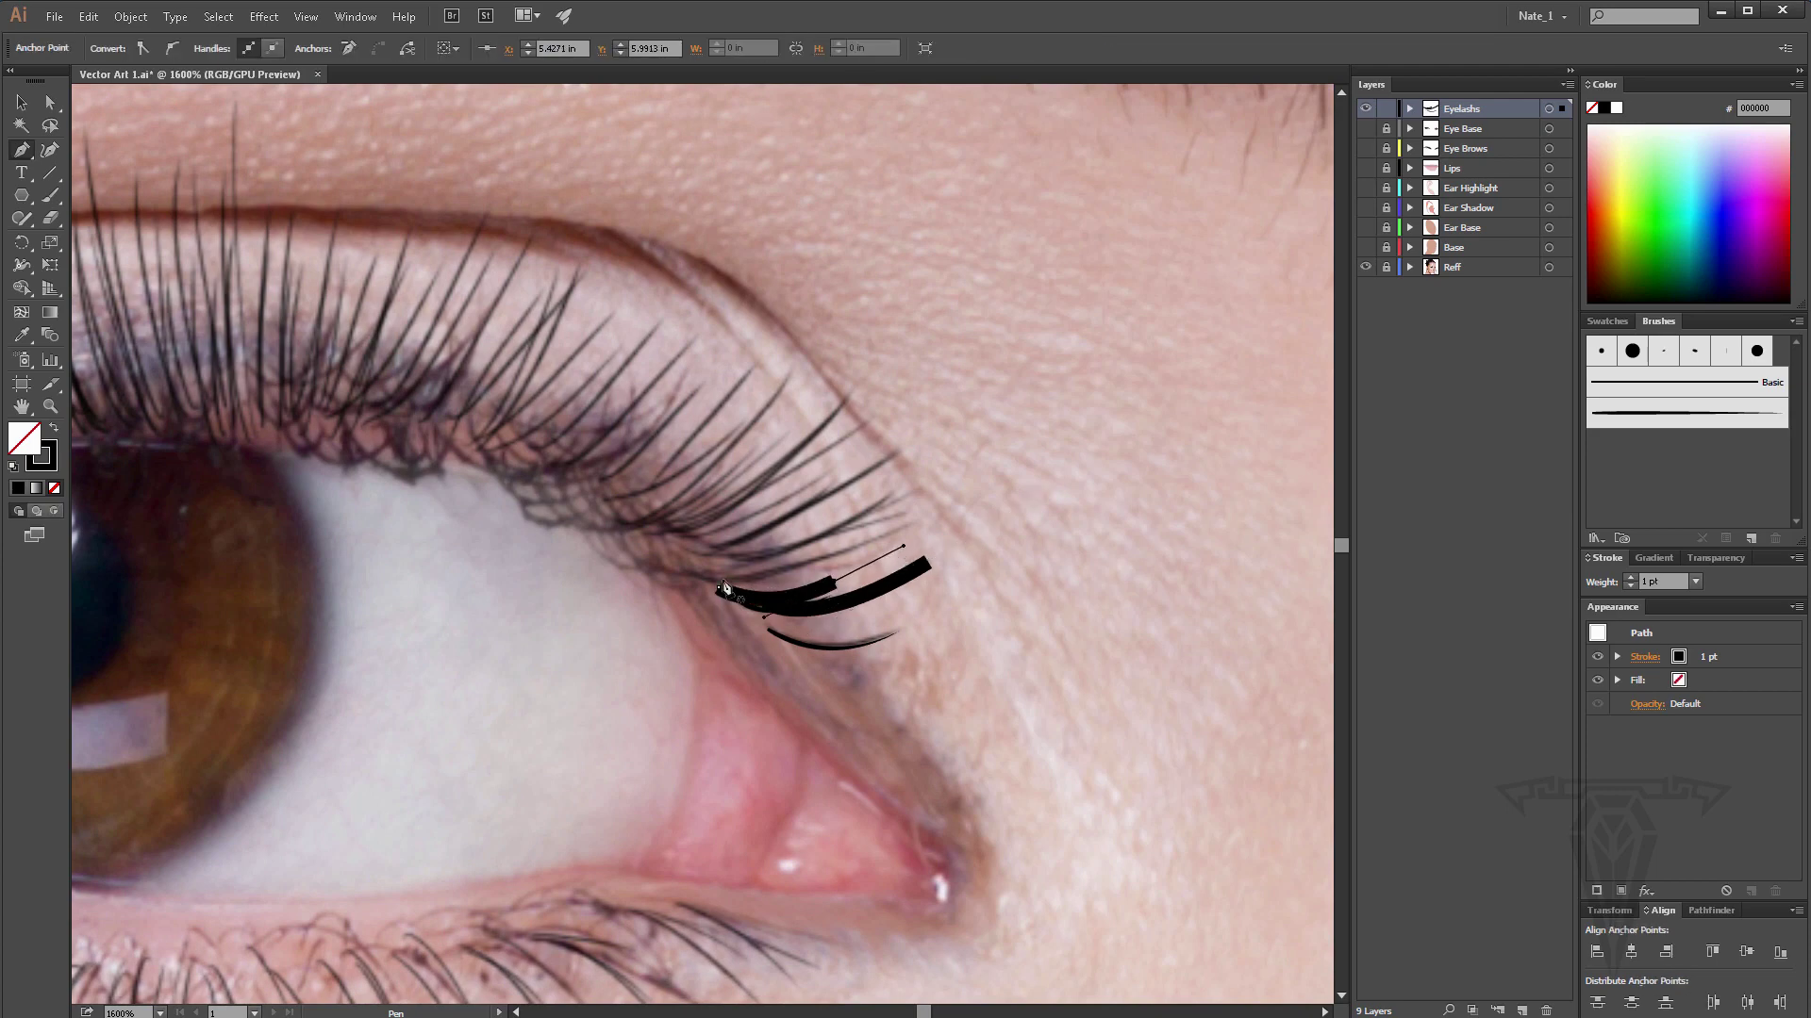
click(687, 569)
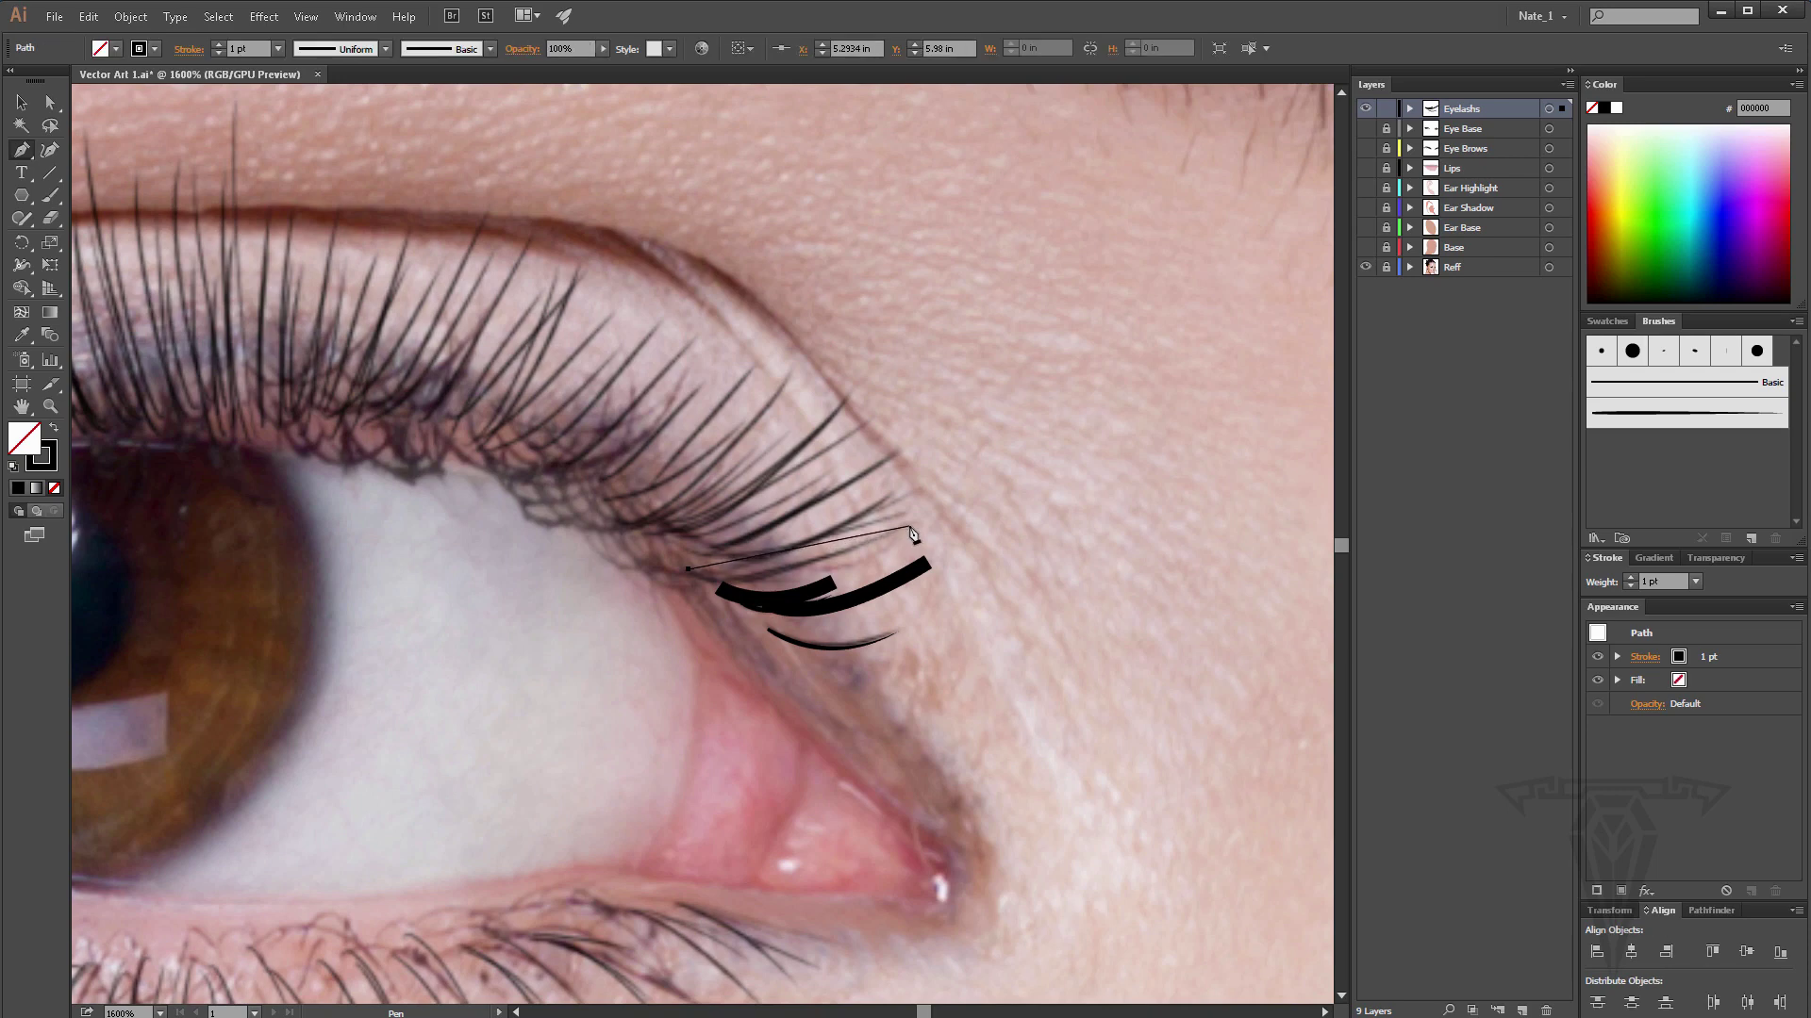
drag(910, 526, 1111, 440)
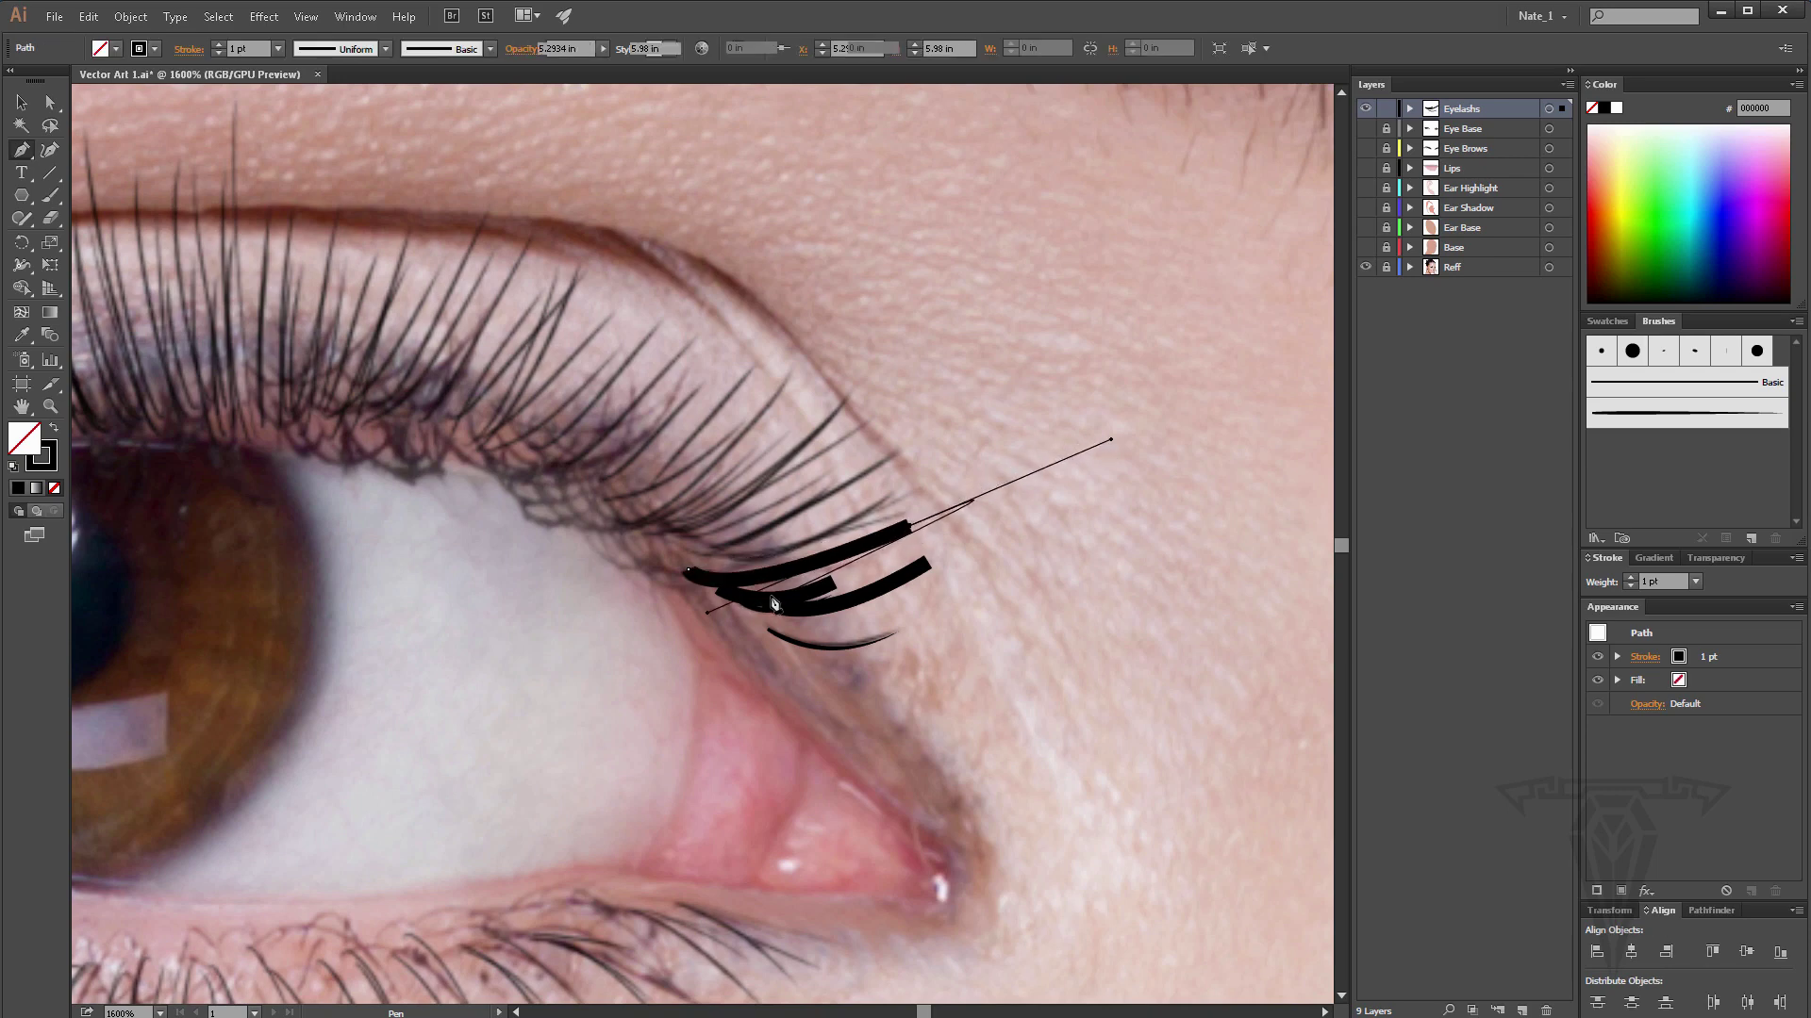
click(669, 539)
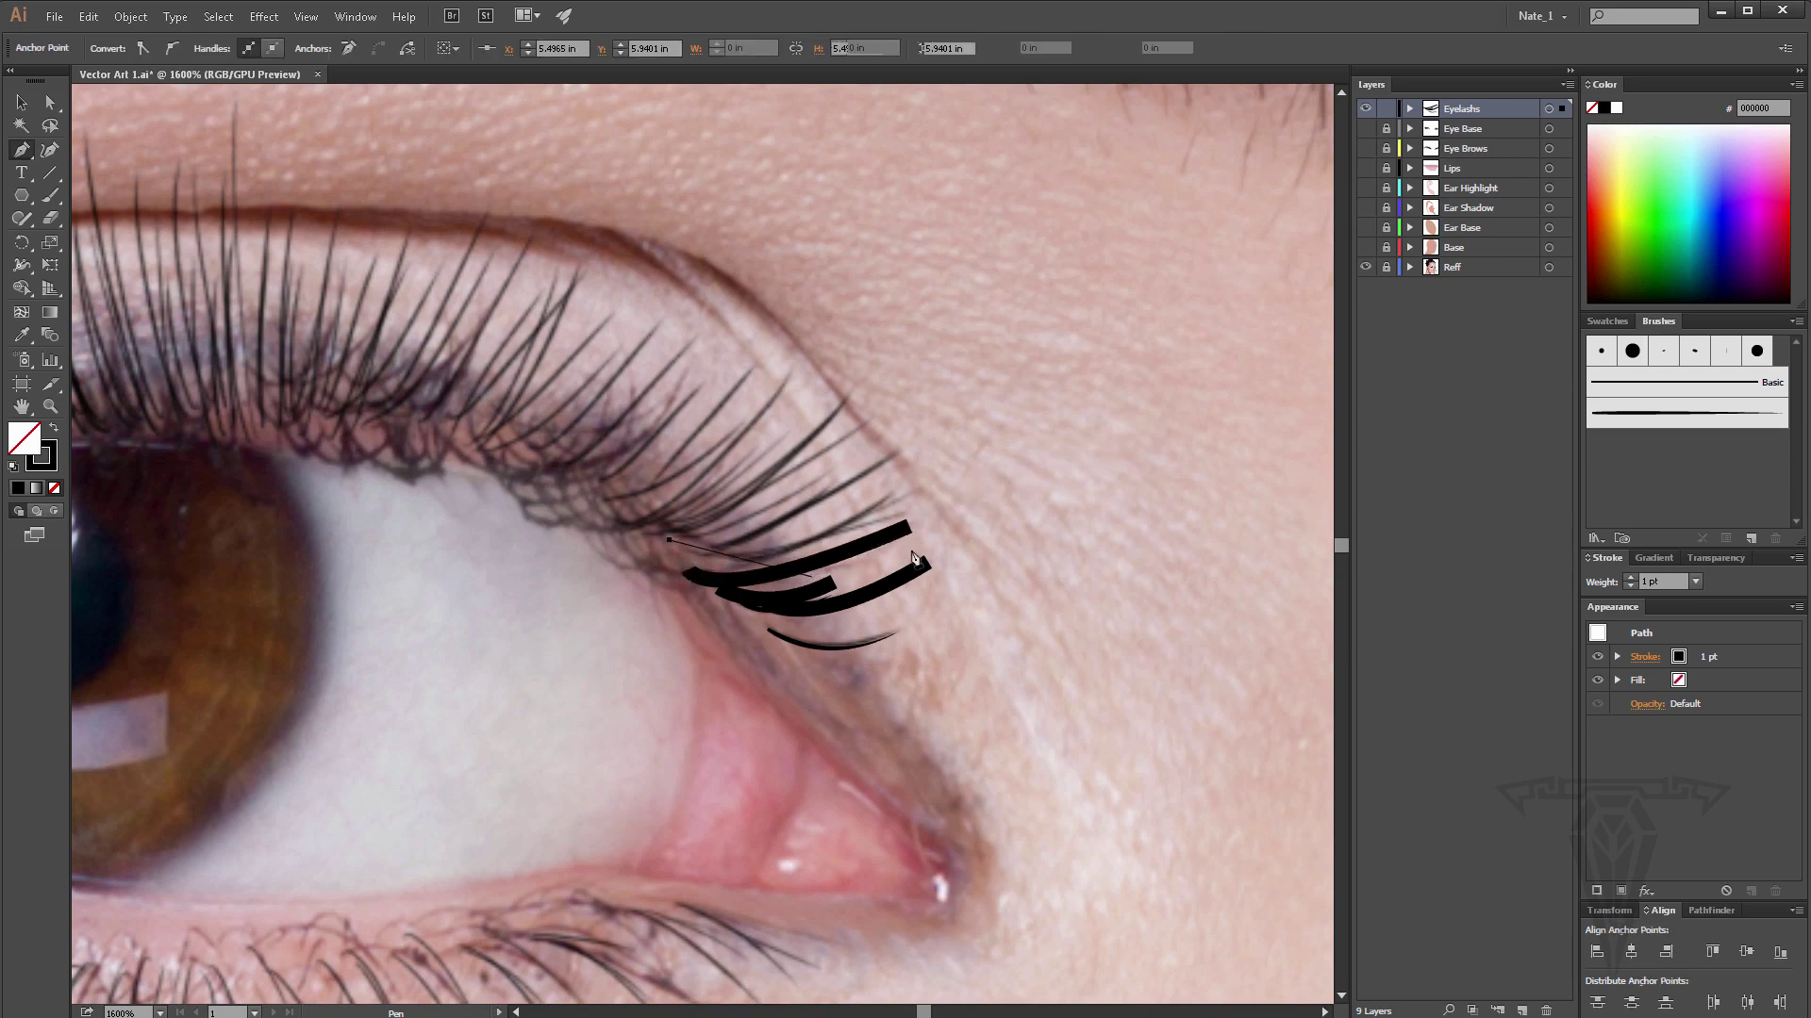
mouse_move(899, 515)
mouse_down()
mouse_move(1098, 468)
mouse_move(1119, 442)
mouse_up()
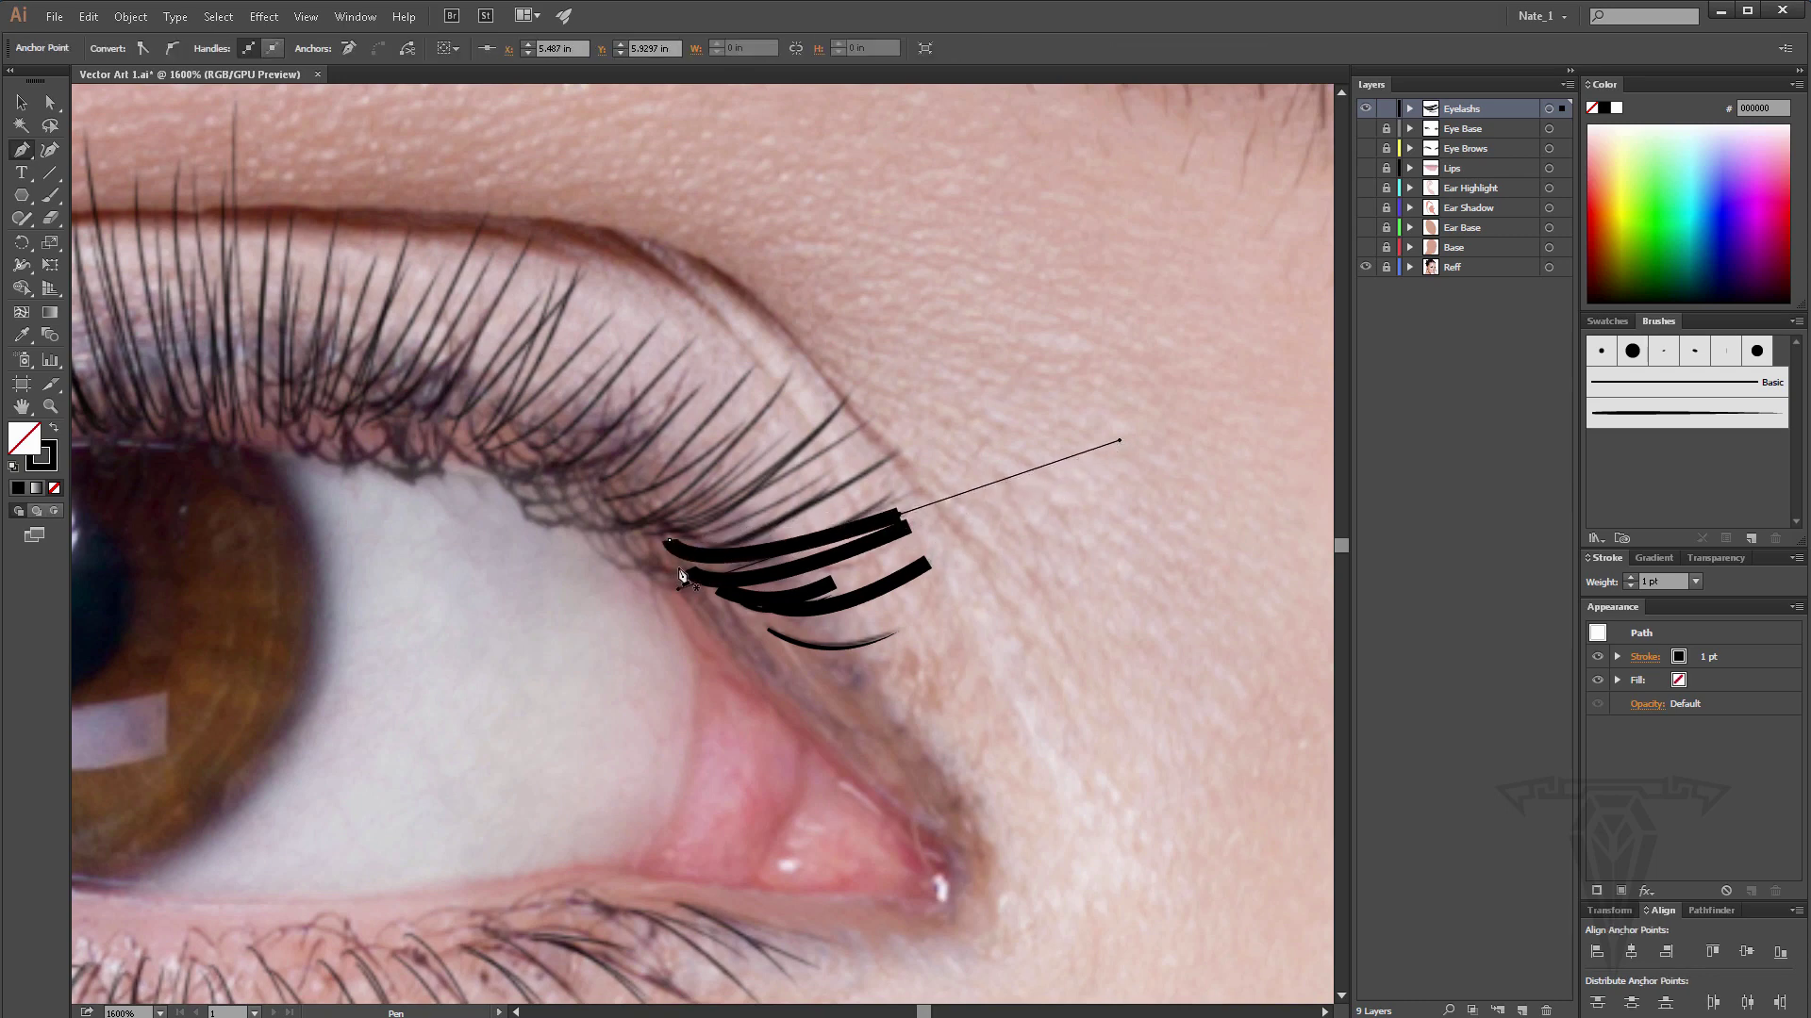
click(680, 540)
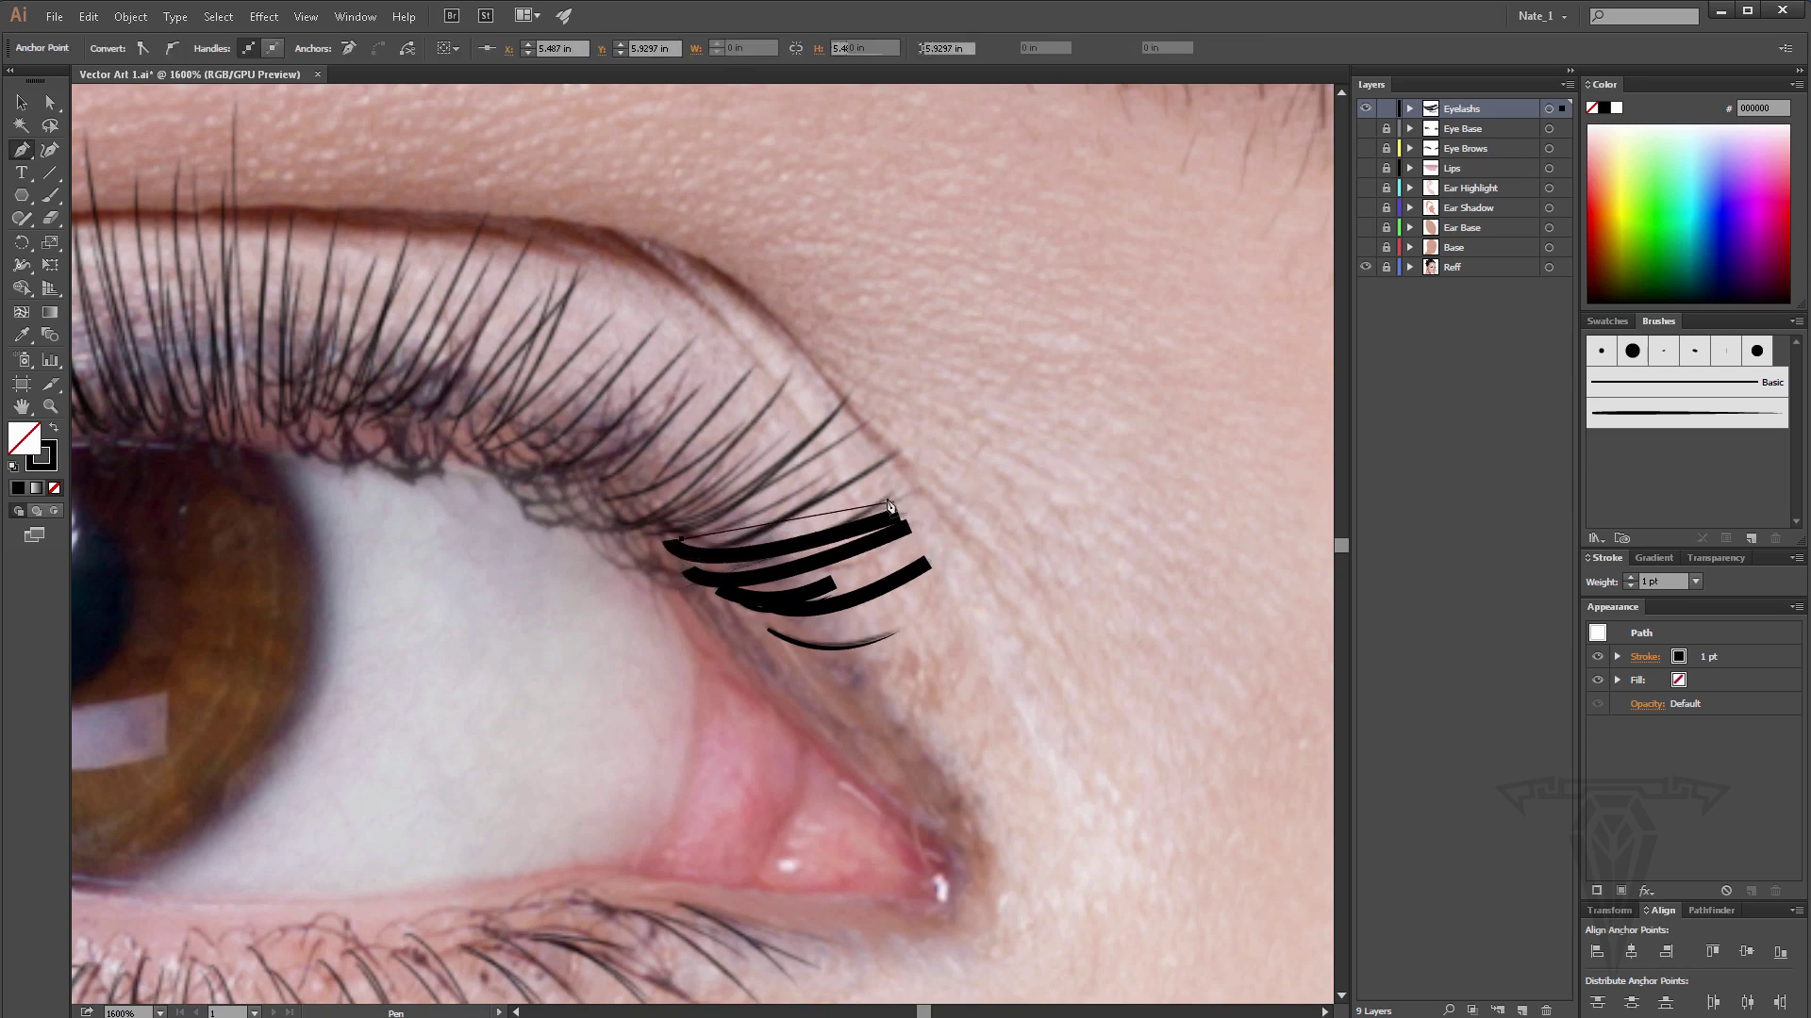
drag(891, 493, 1058, 387)
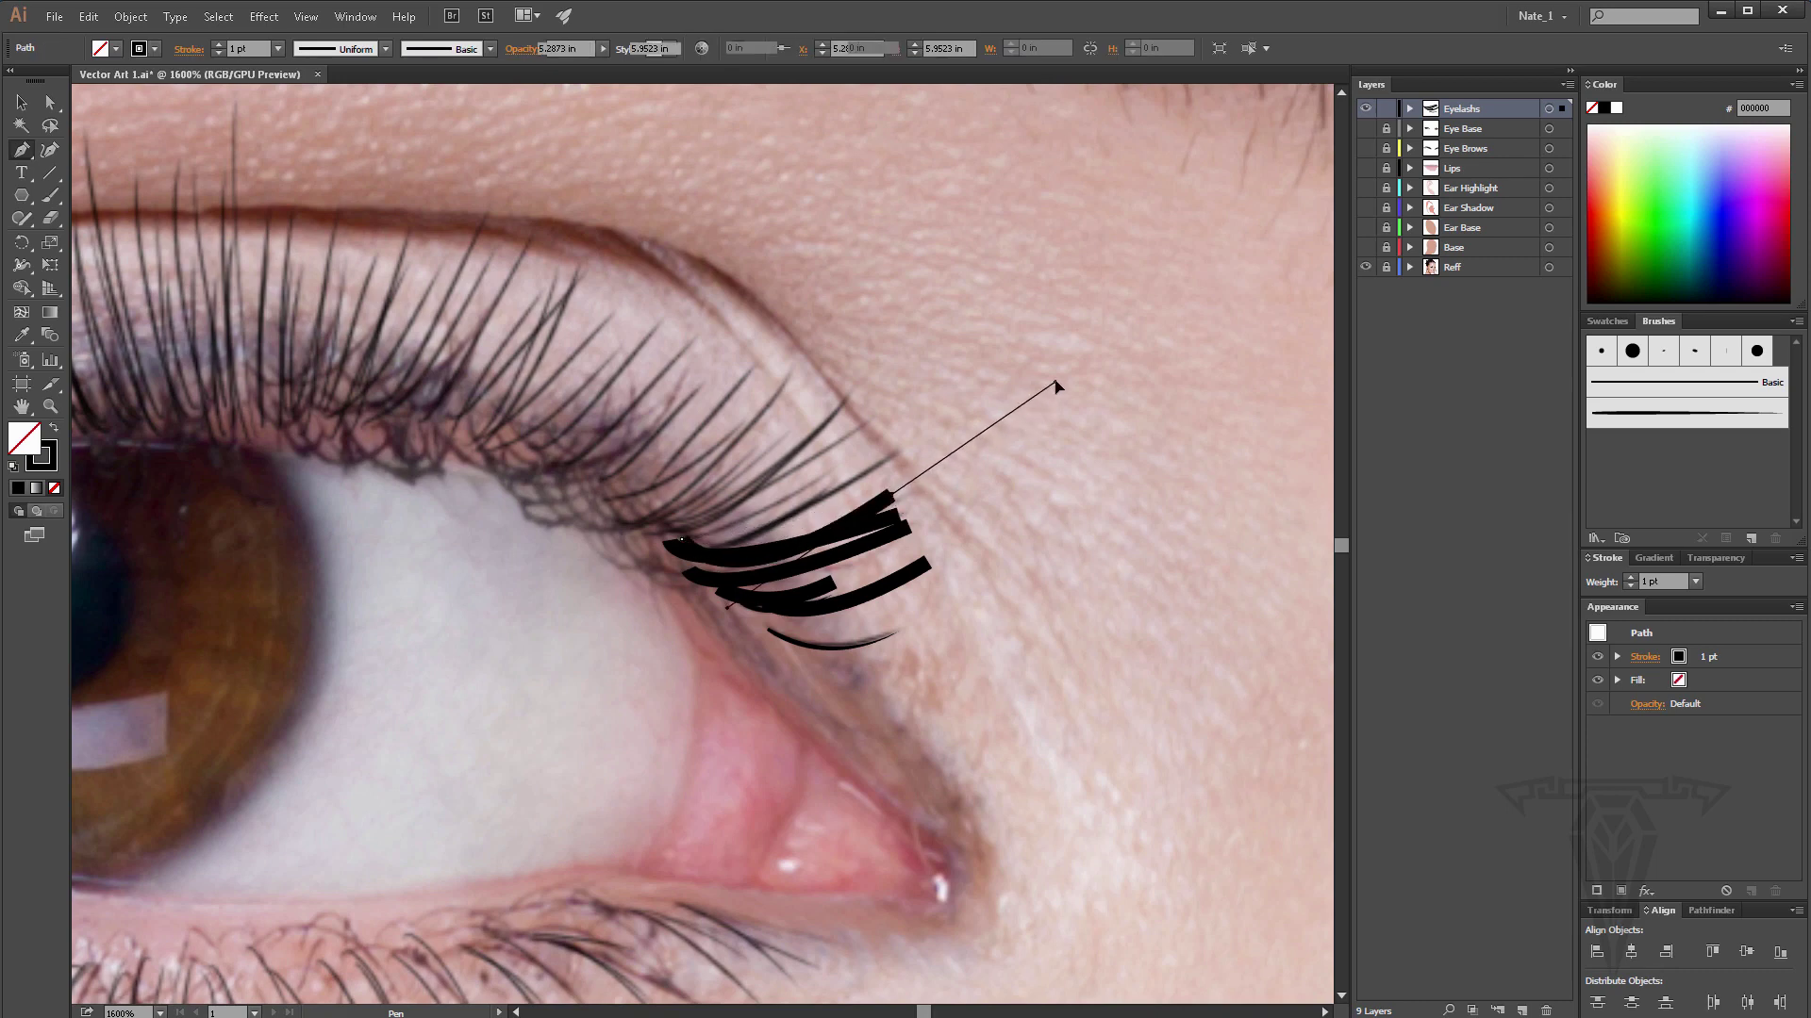
Apply Eyelash Brush 1 to all the newly traced inner-corner lashes and deselect them.
click(21, 102)
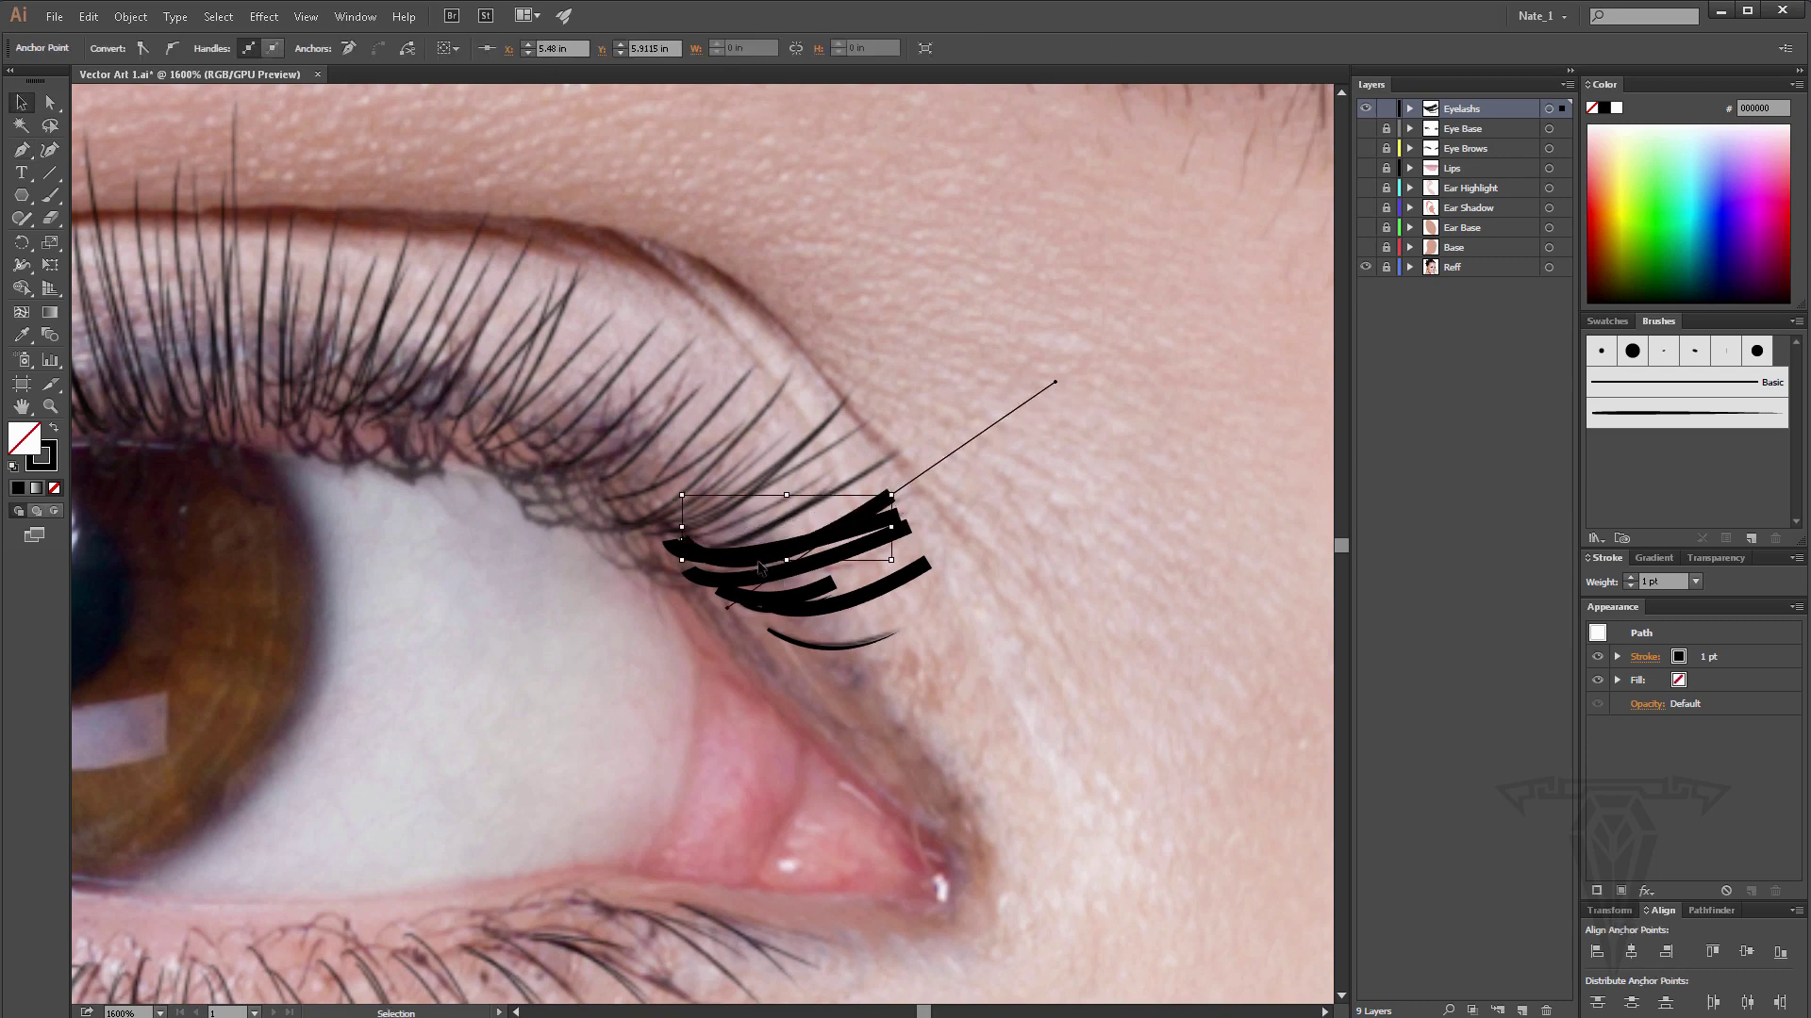
key(ctrl+a)
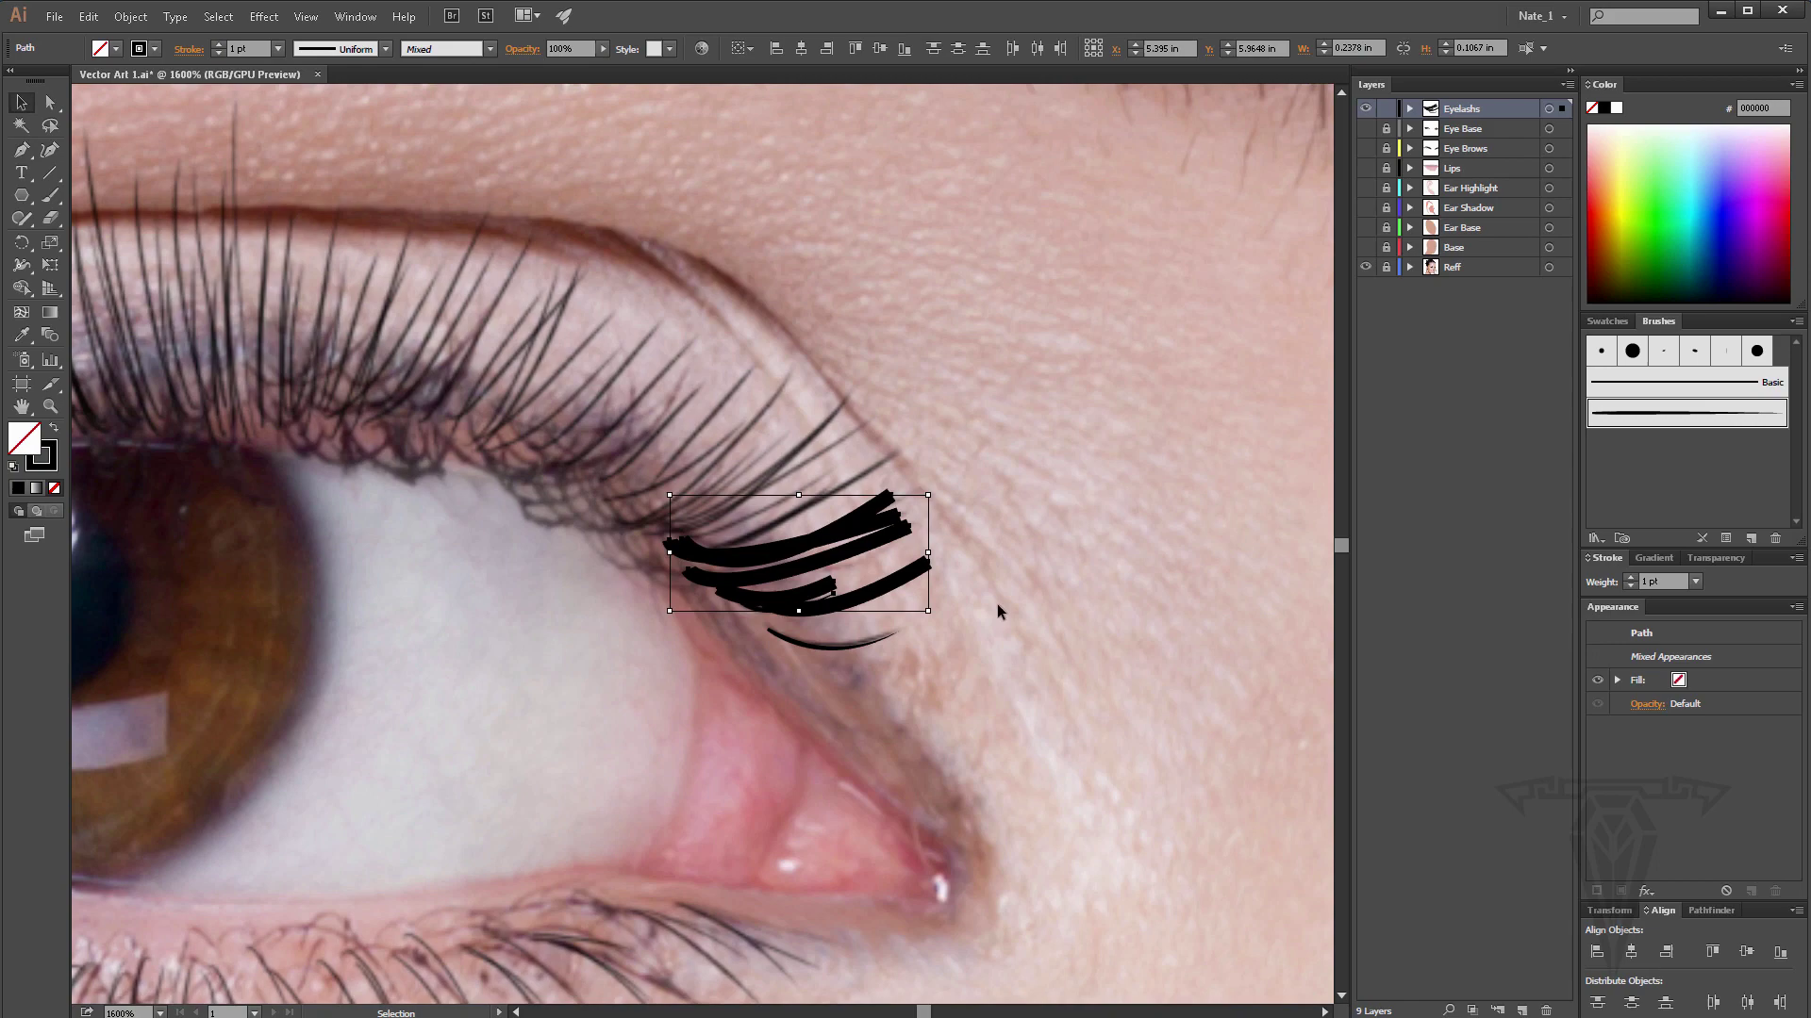
click(1708, 414)
click(961, 502)
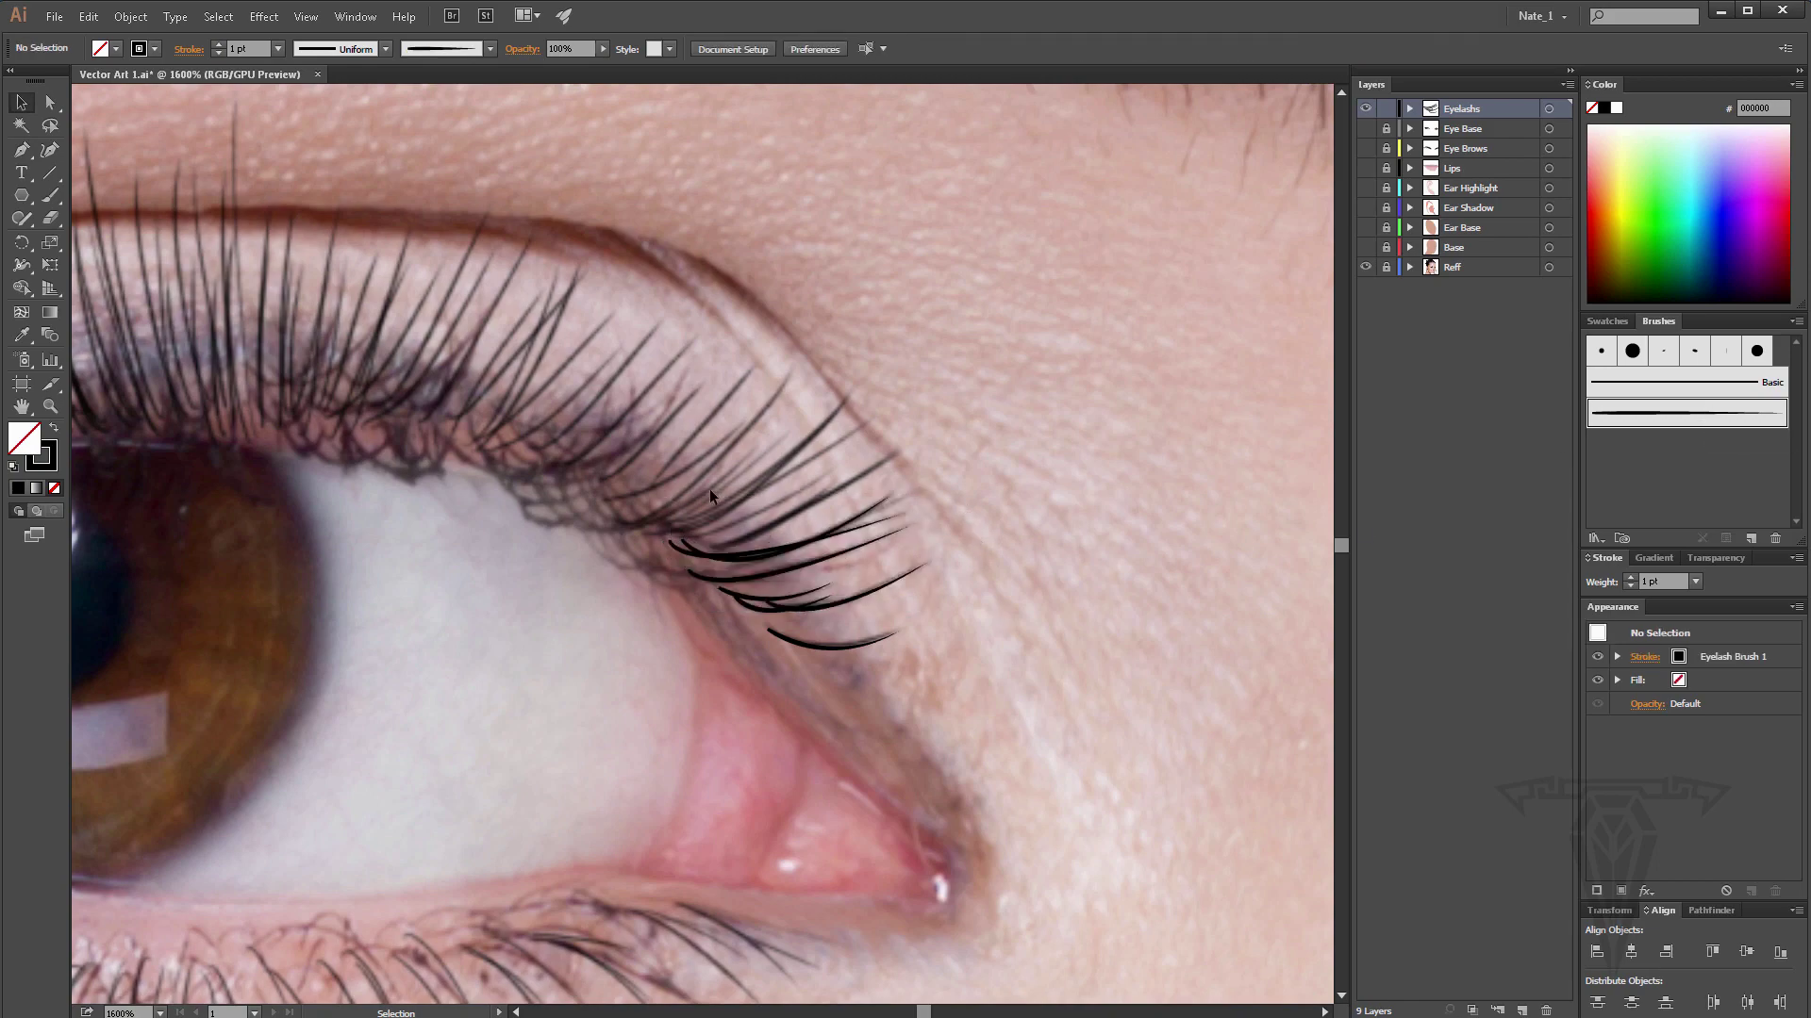
Delete all the test lashes from the Eyelashs layer and save the document.
scroll(712, 500, up, 2)
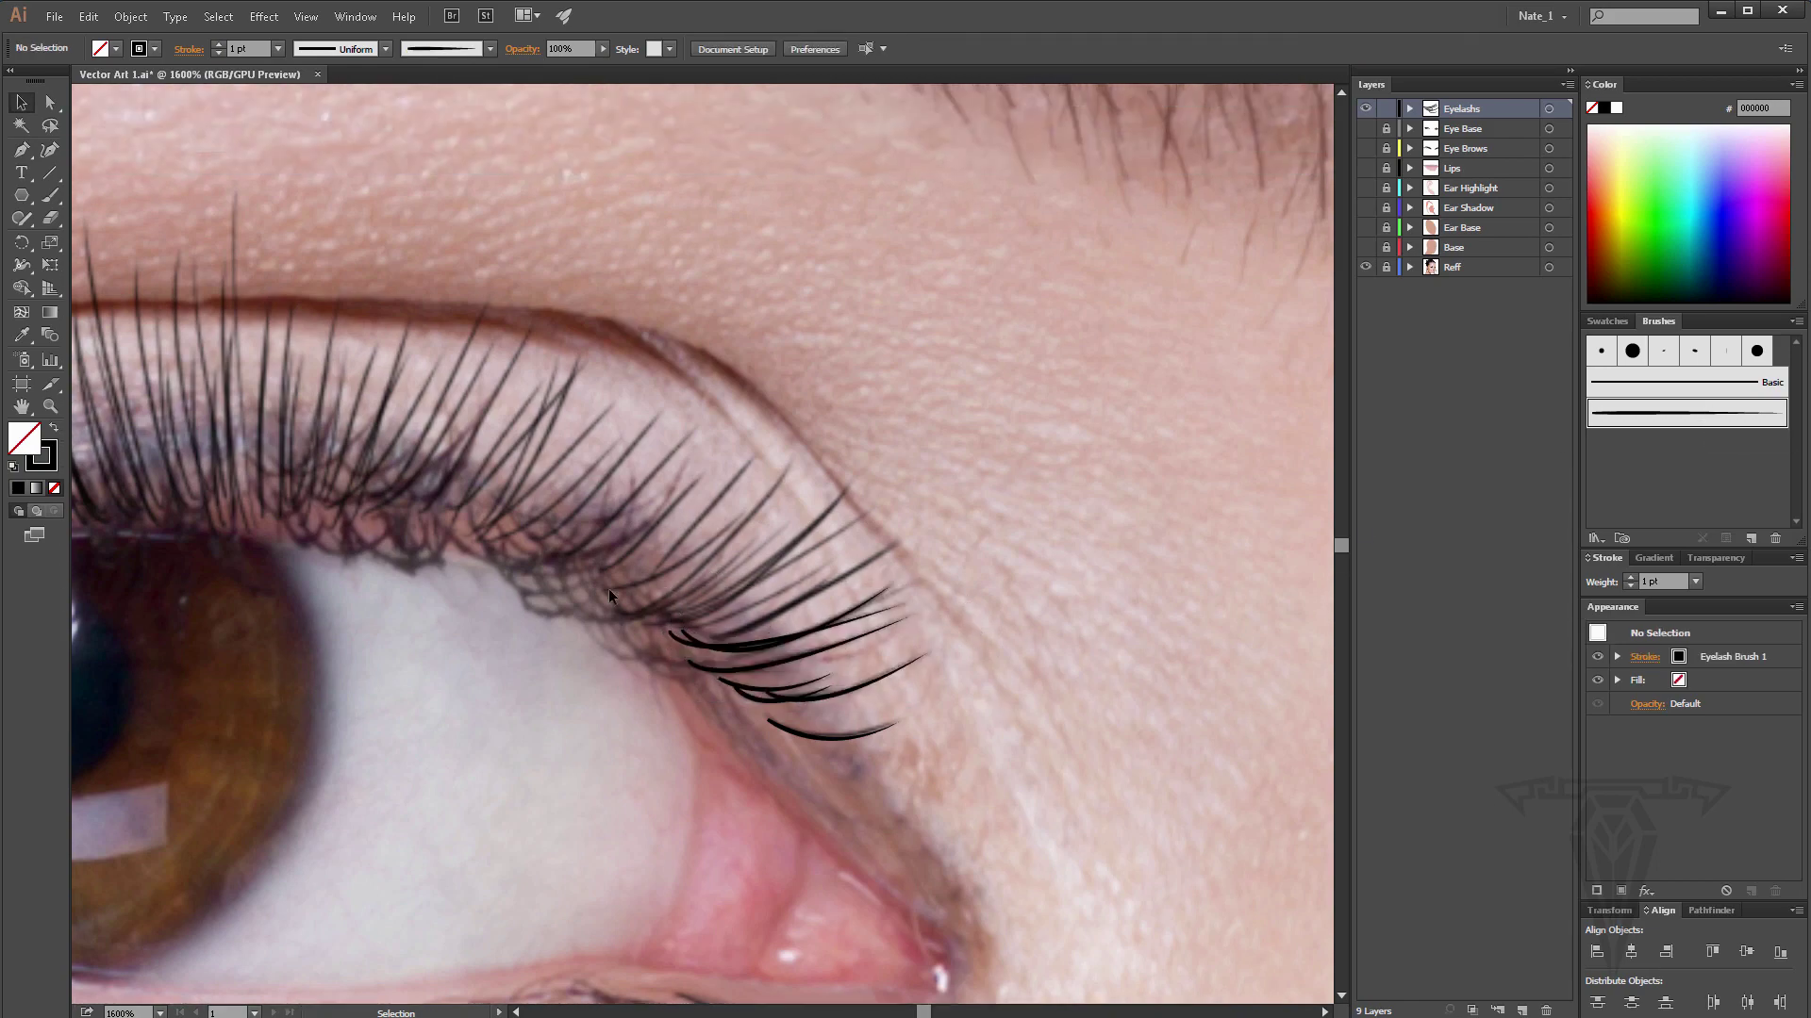
drag(609, 588, 937, 581)
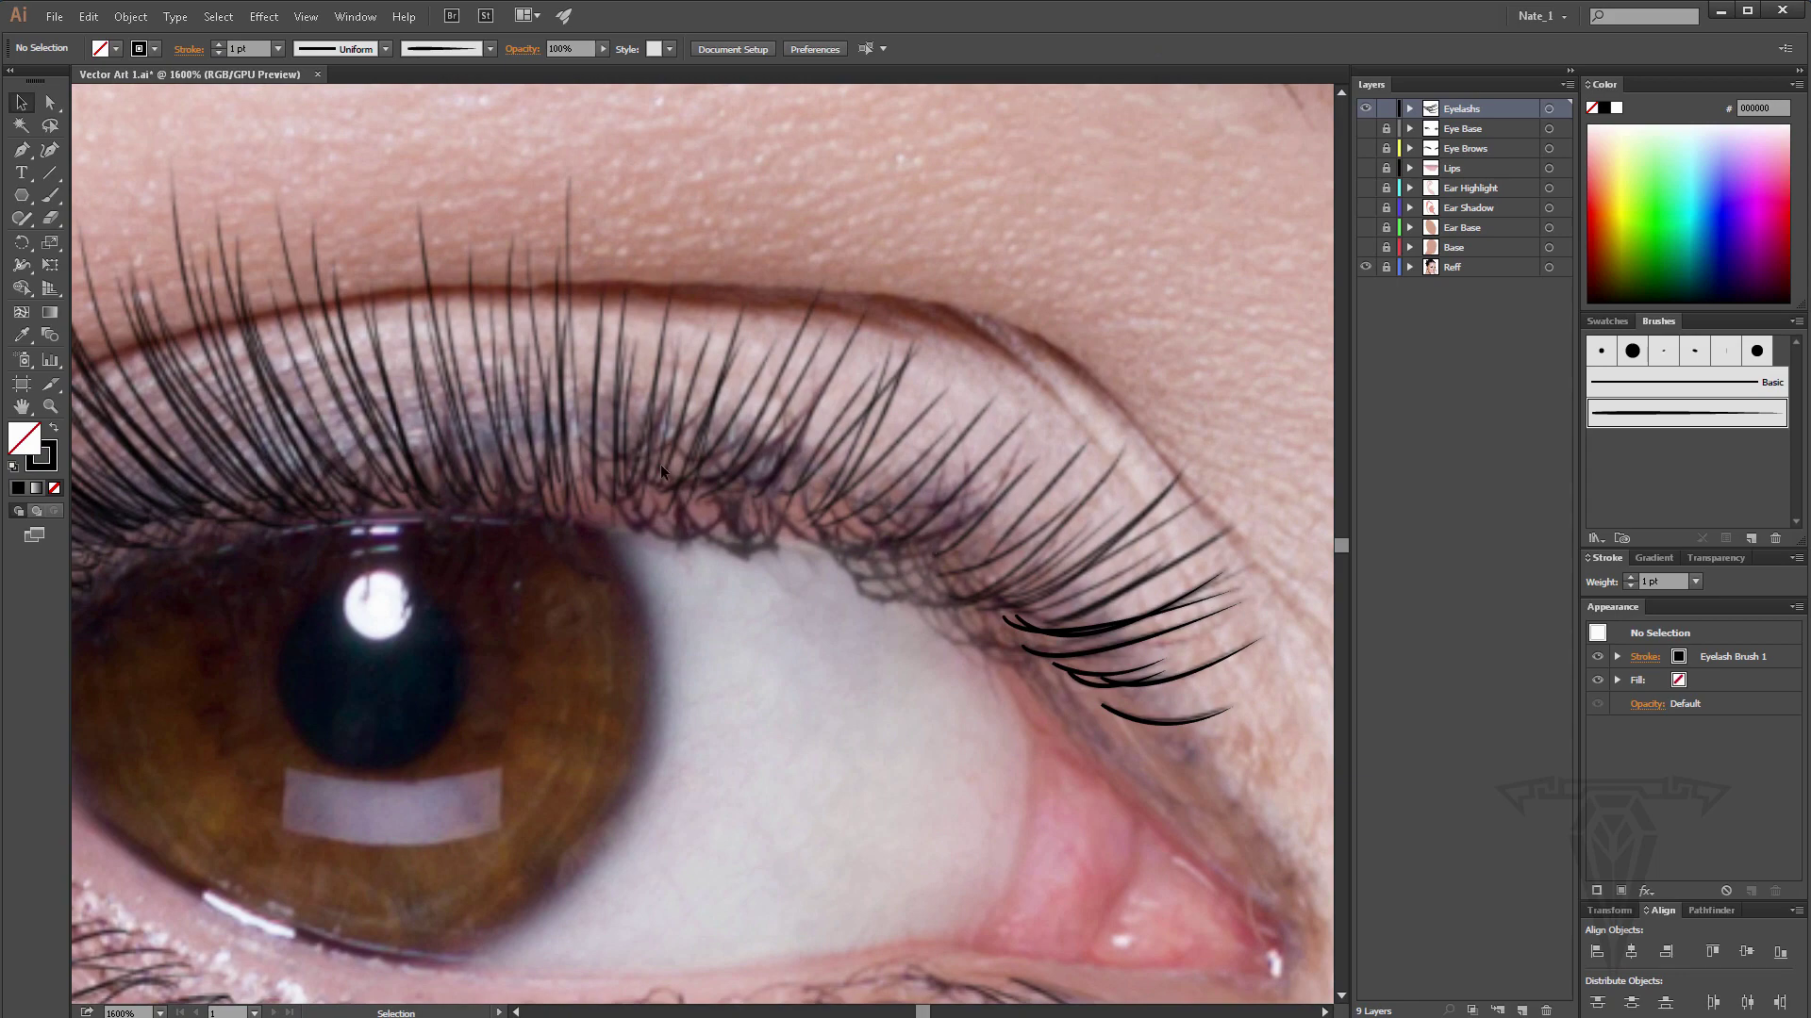
click(50, 406)
alt+click(602, 575)
alt+click(777, 581)
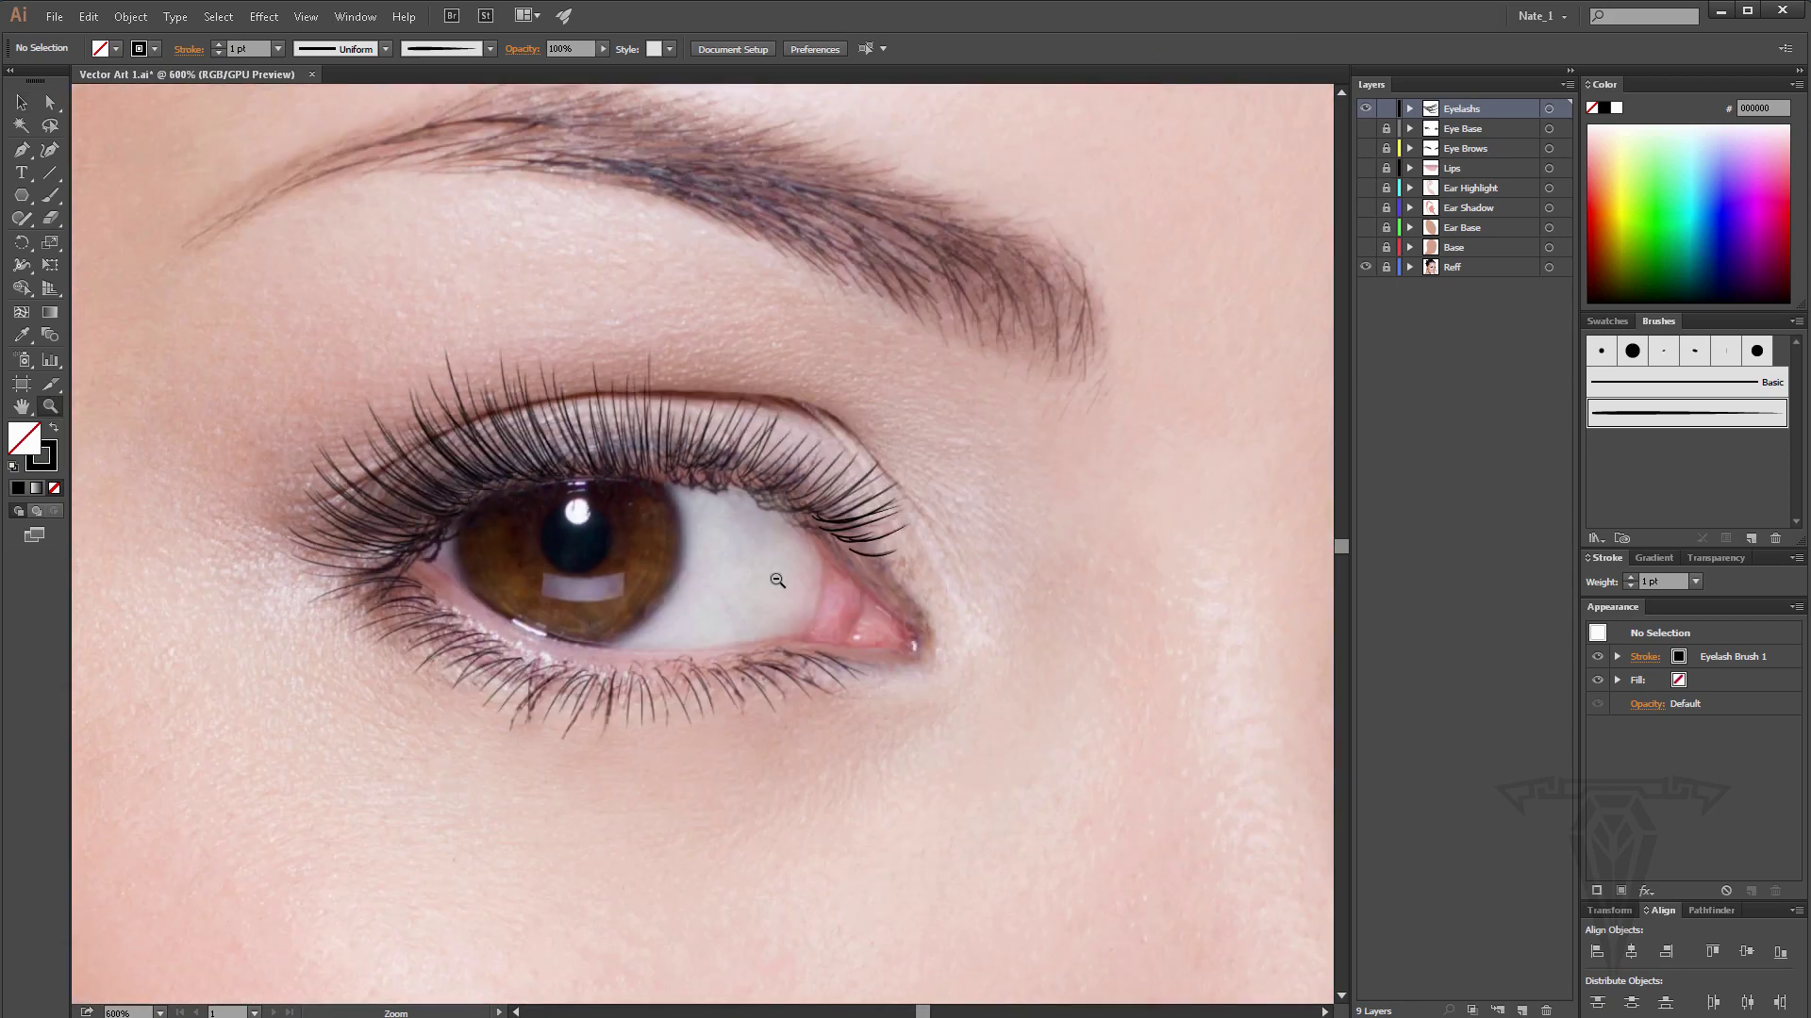
alt+click(777, 579)
alt+click(773, 577)
drag(674, 537, 919, 496)
key(v)
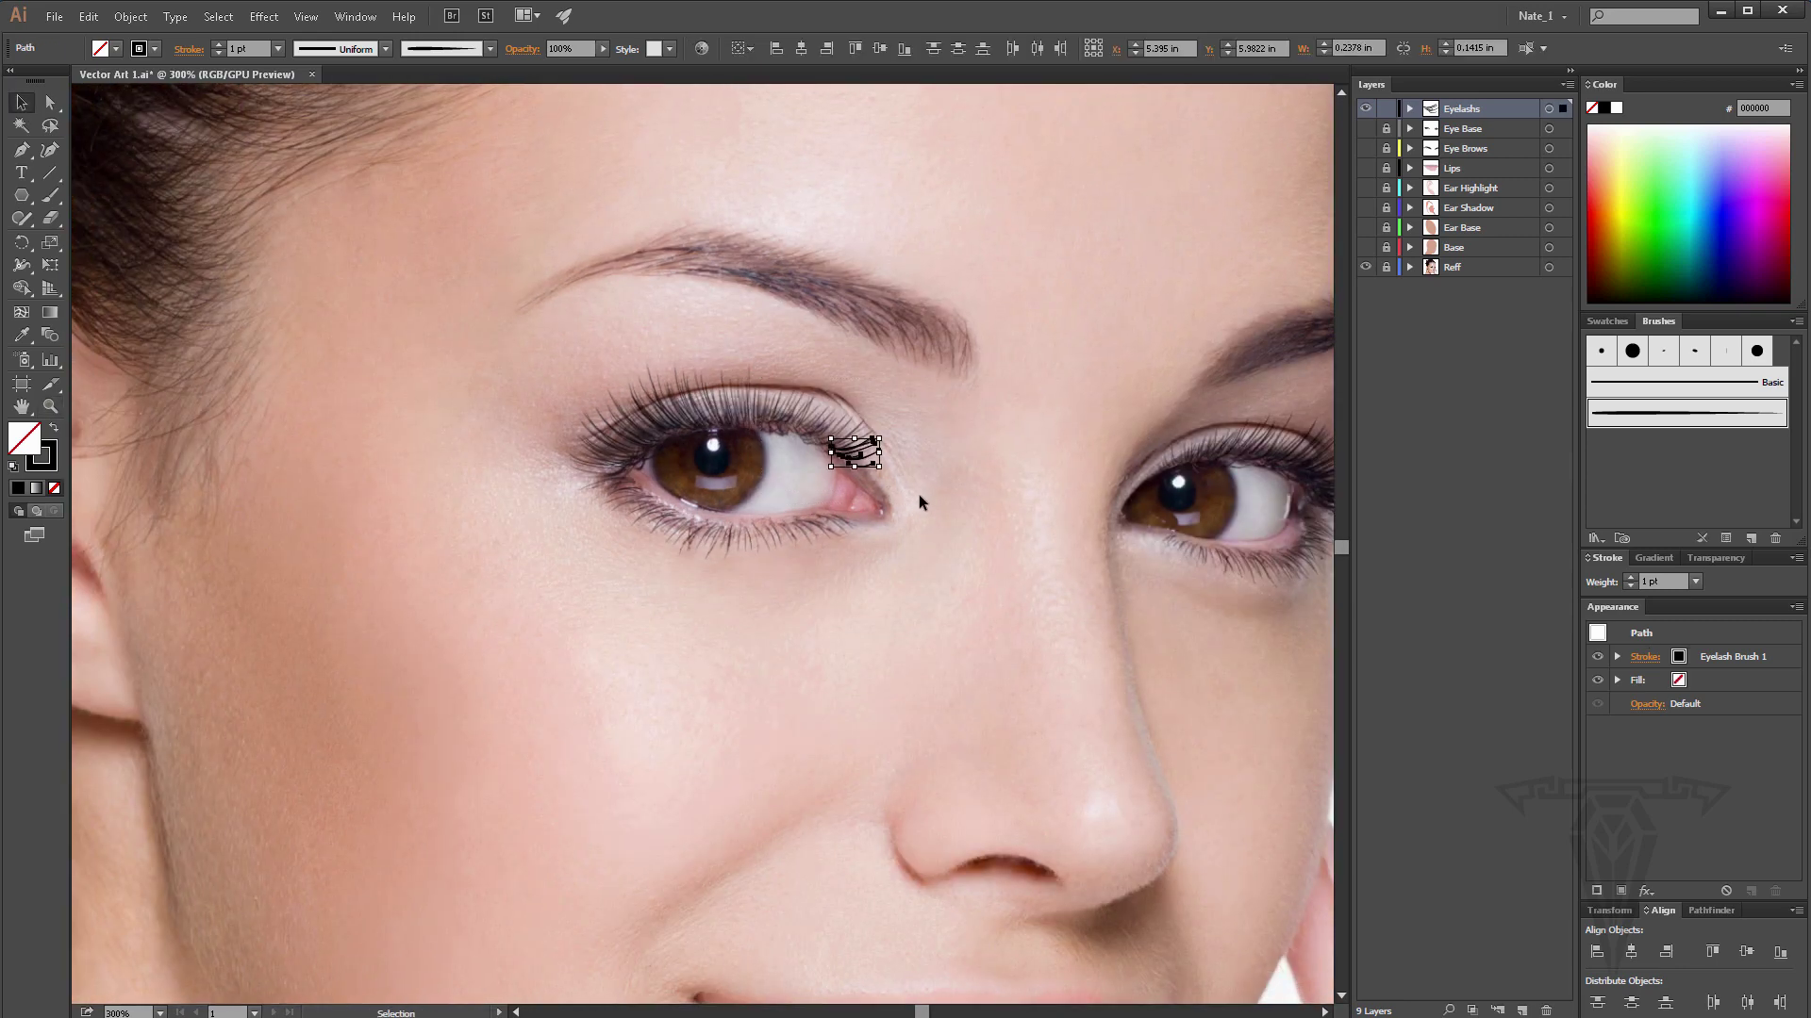
key(Delete)
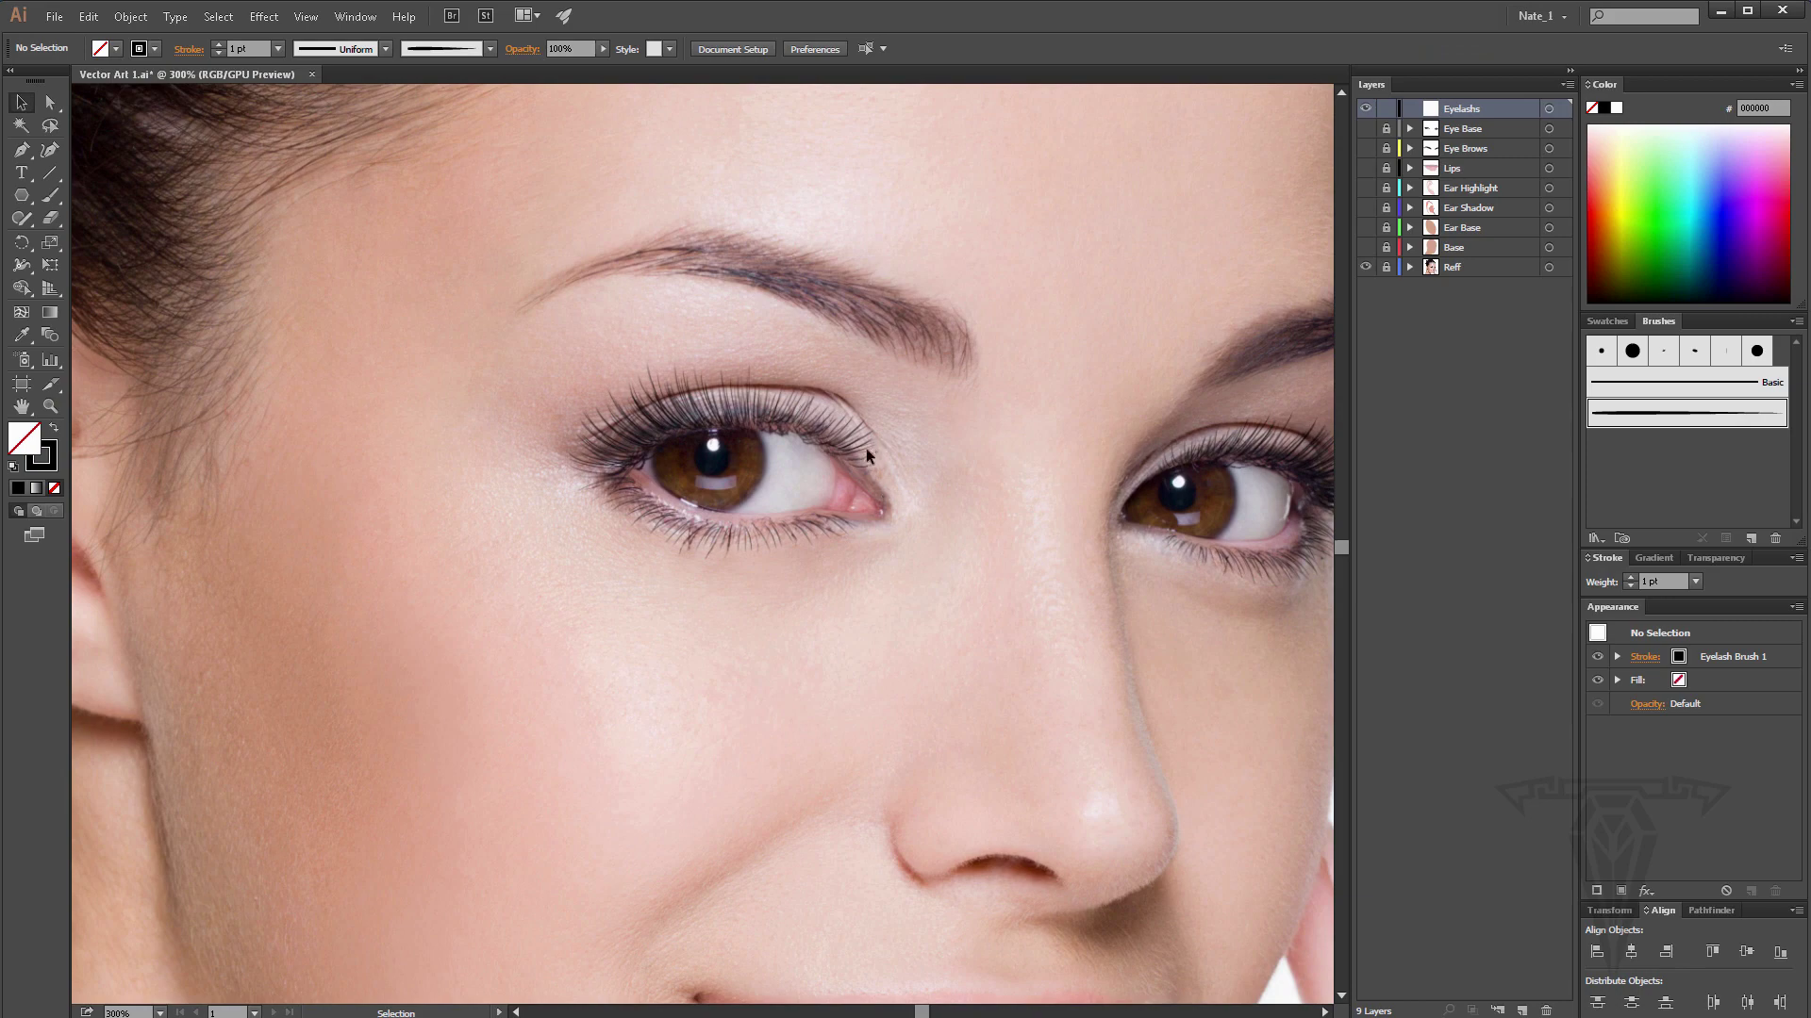
click(53, 16)
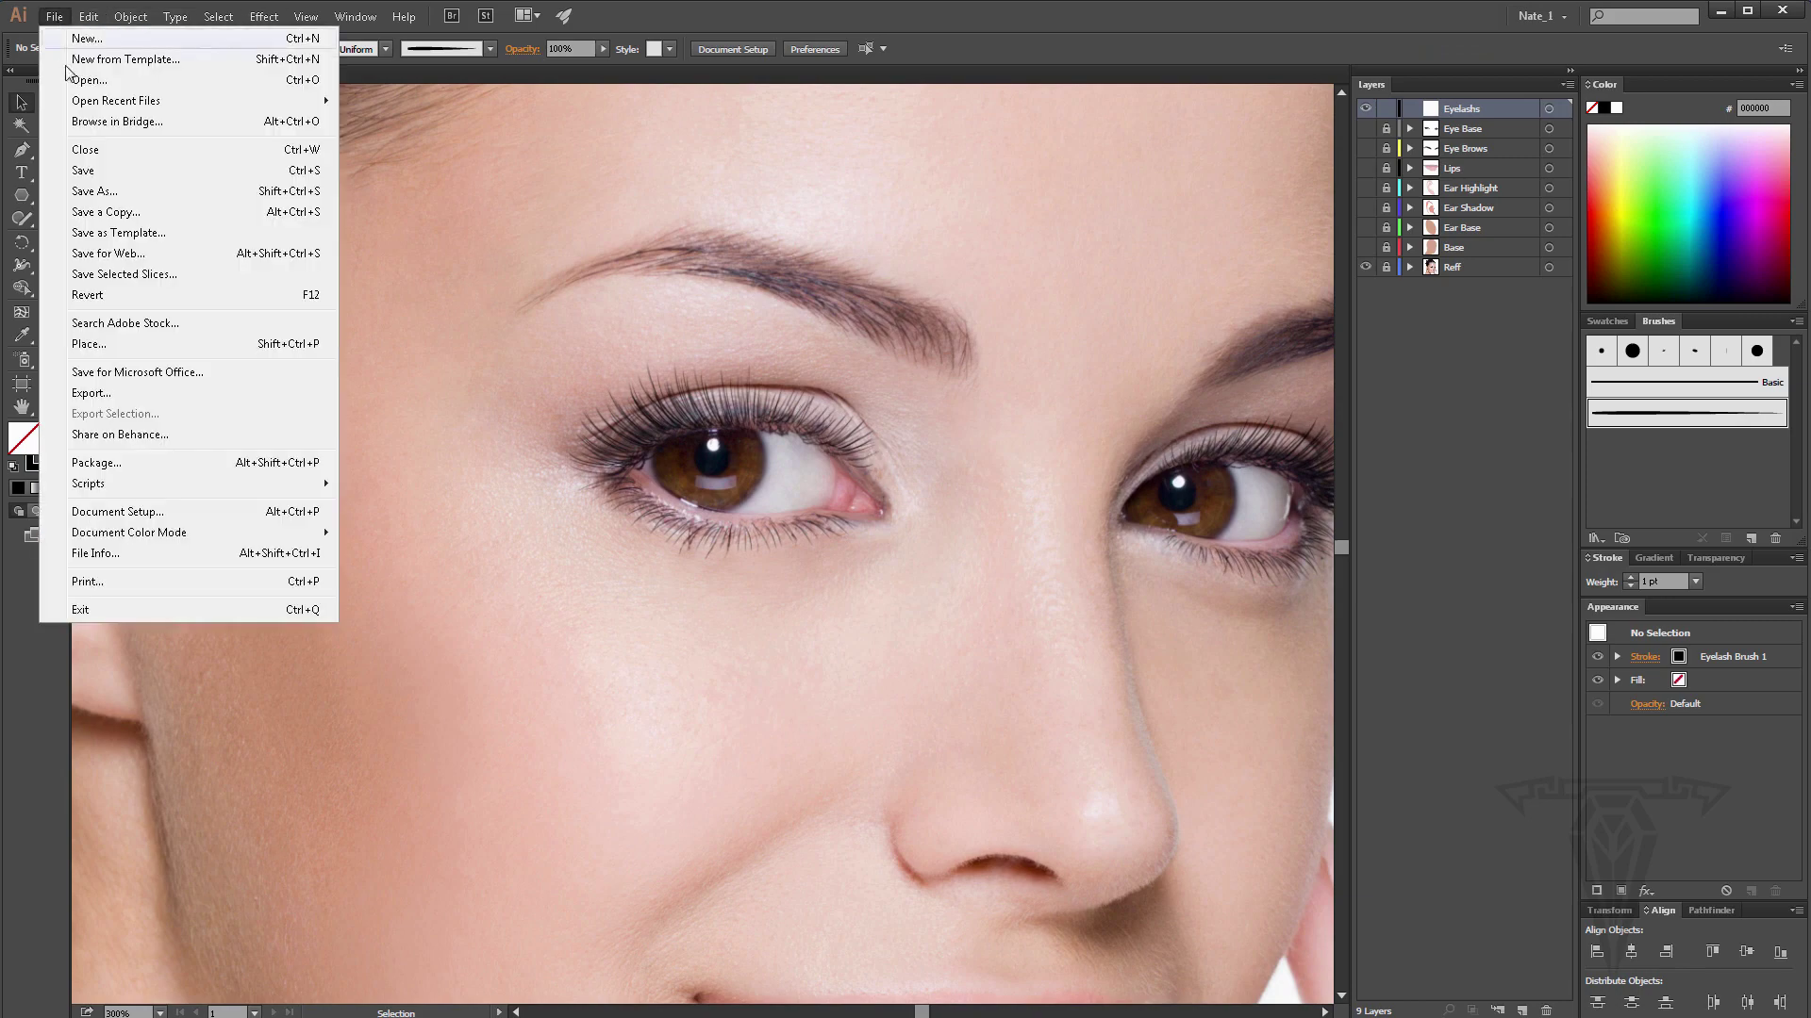
click(101, 177)
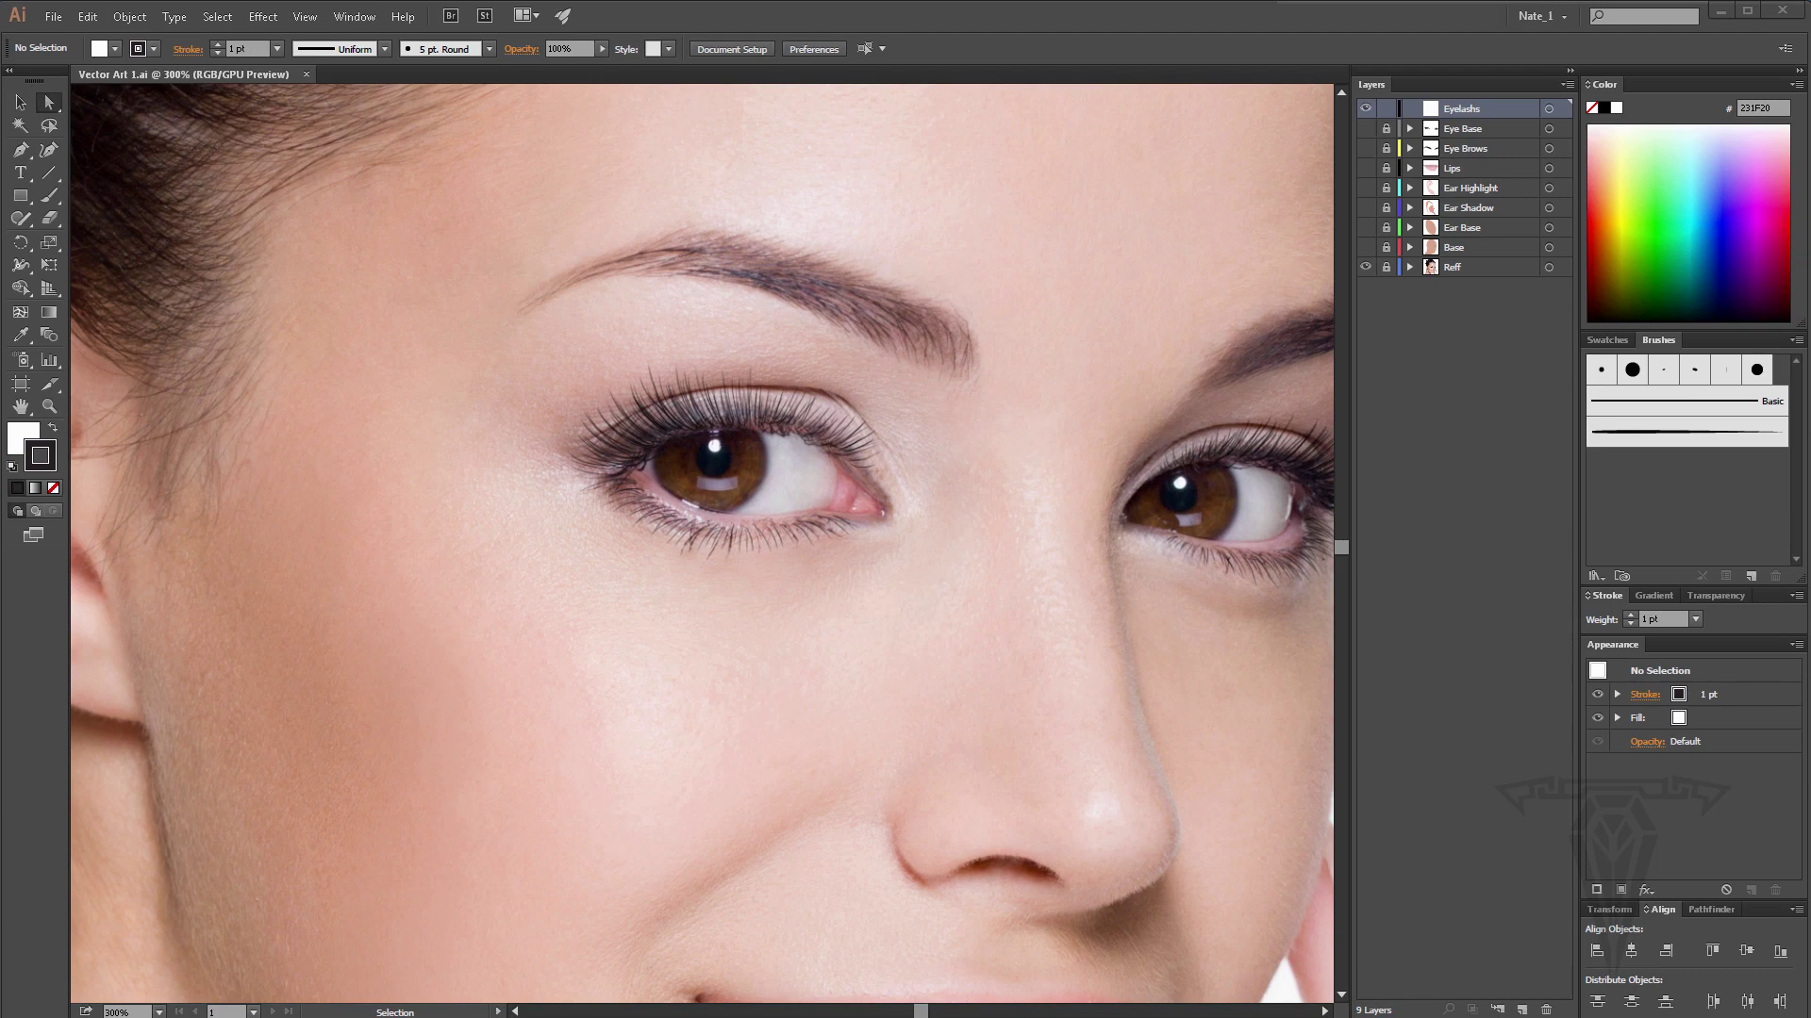
Prepare the Pen tool with no fill and a black (000000) stroke for drawing on the enlarged eye.
key(a)
click(49, 405)
click(763, 464)
click(758, 473)
scroll(698, 492, down, 1)
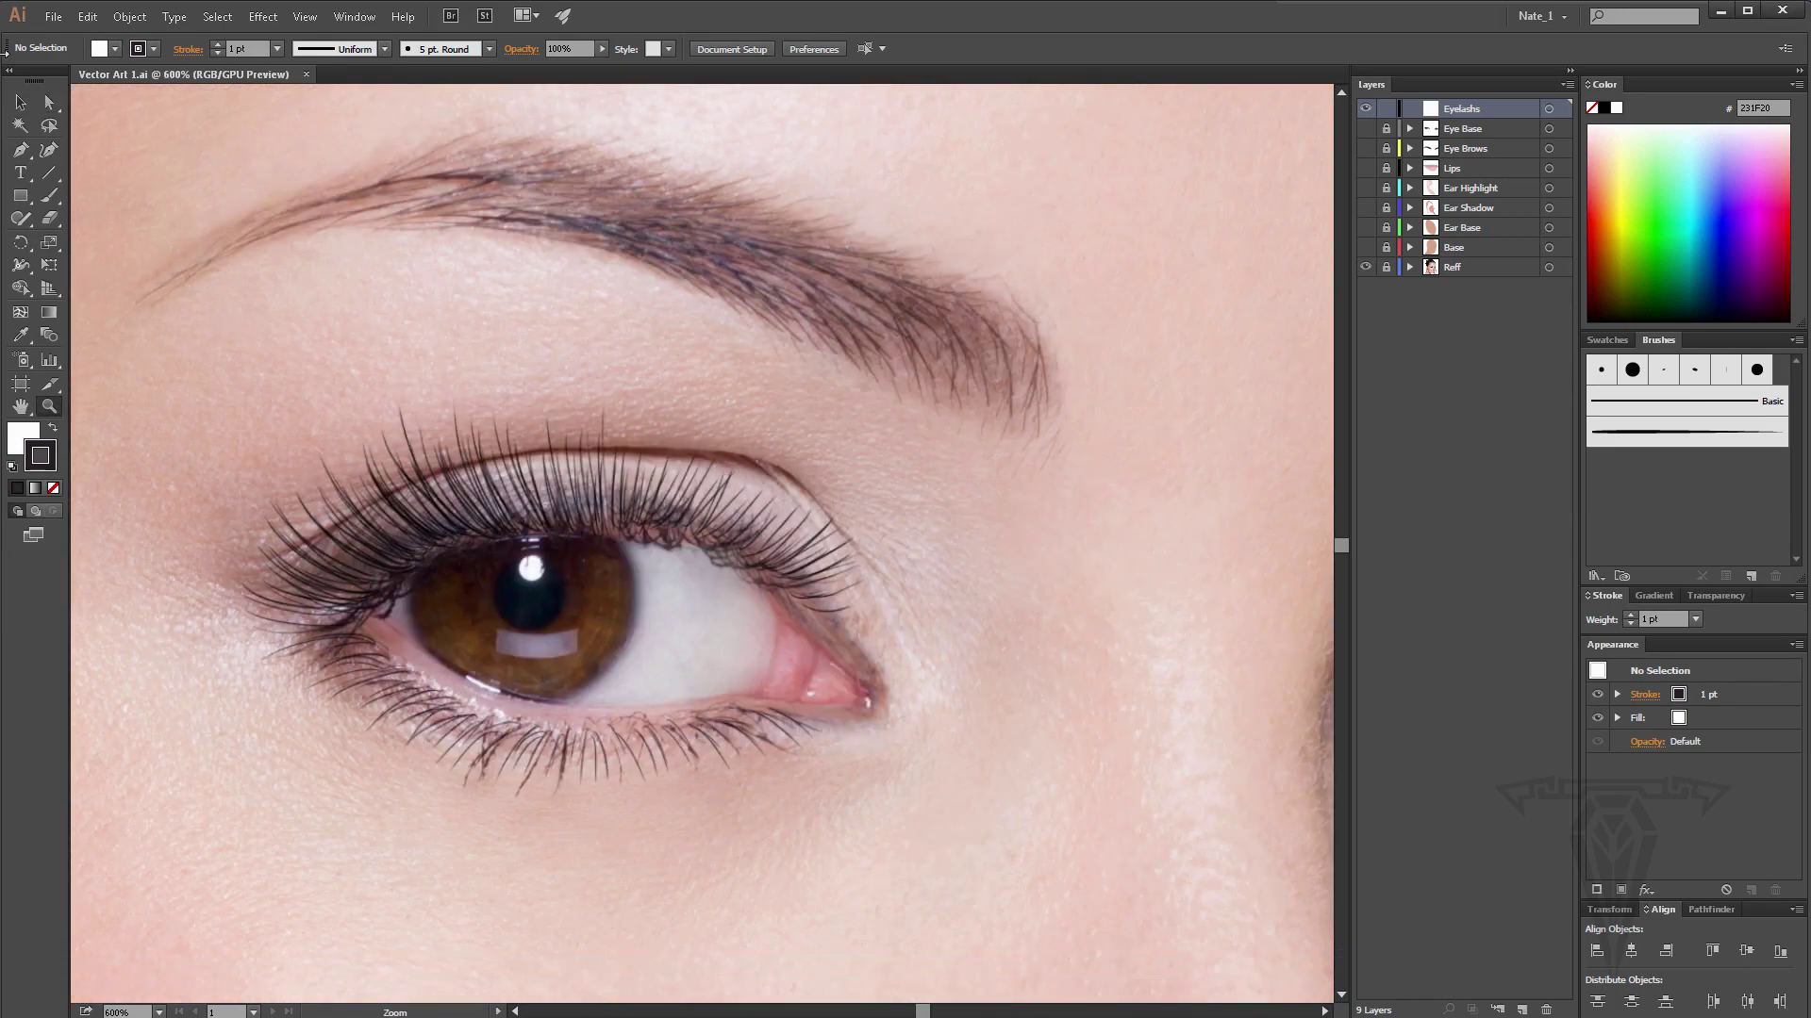
click(21, 150)
drag(620, 513, 737, 470)
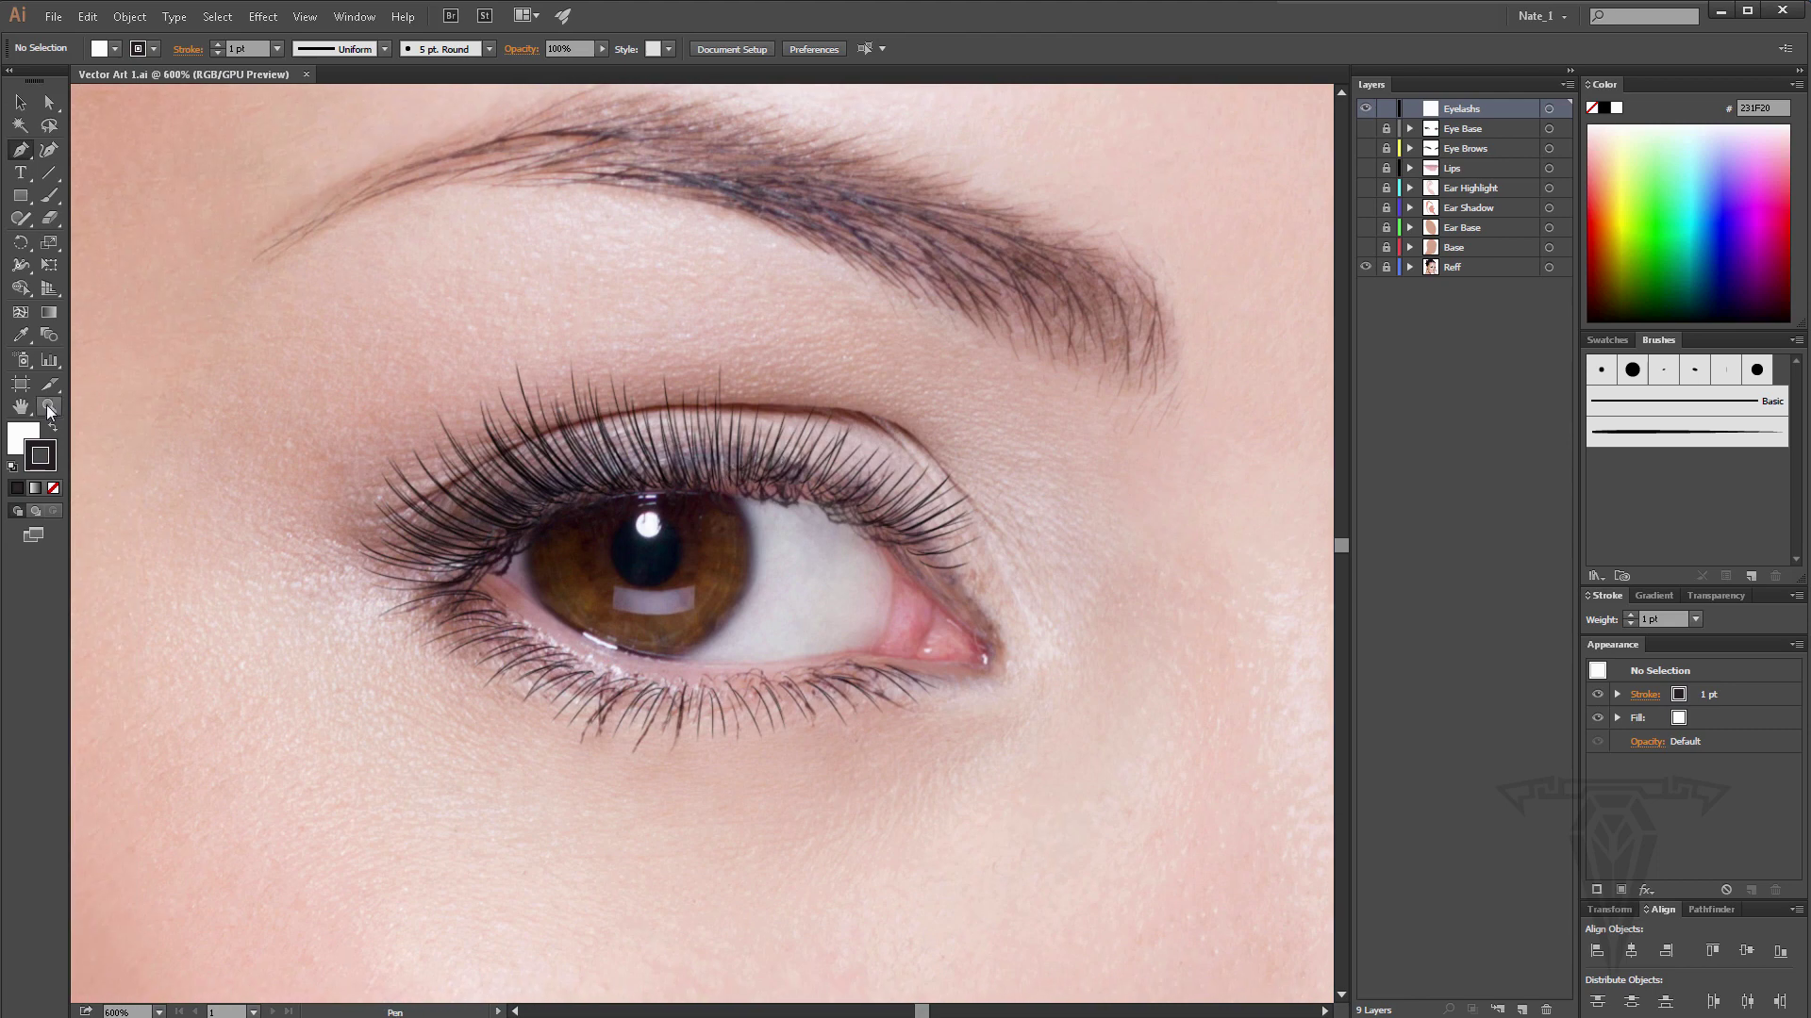
click(22, 438)
click(53, 488)
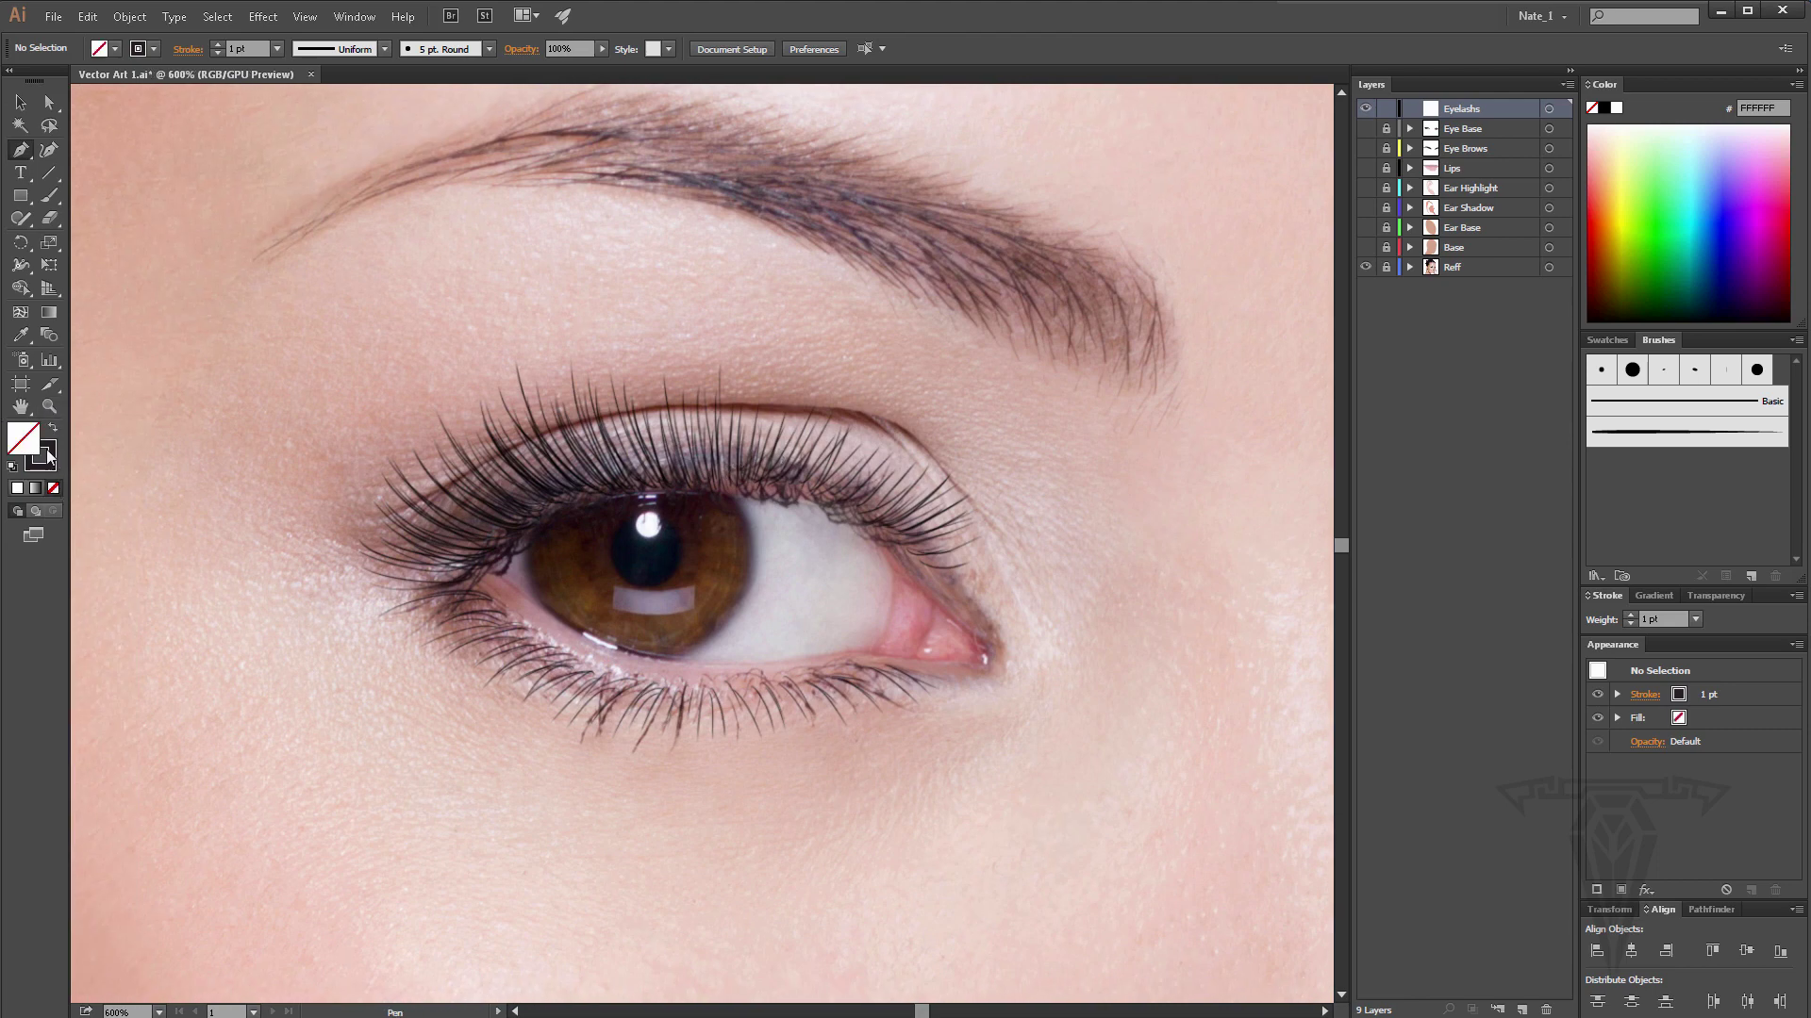
click(52, 456)
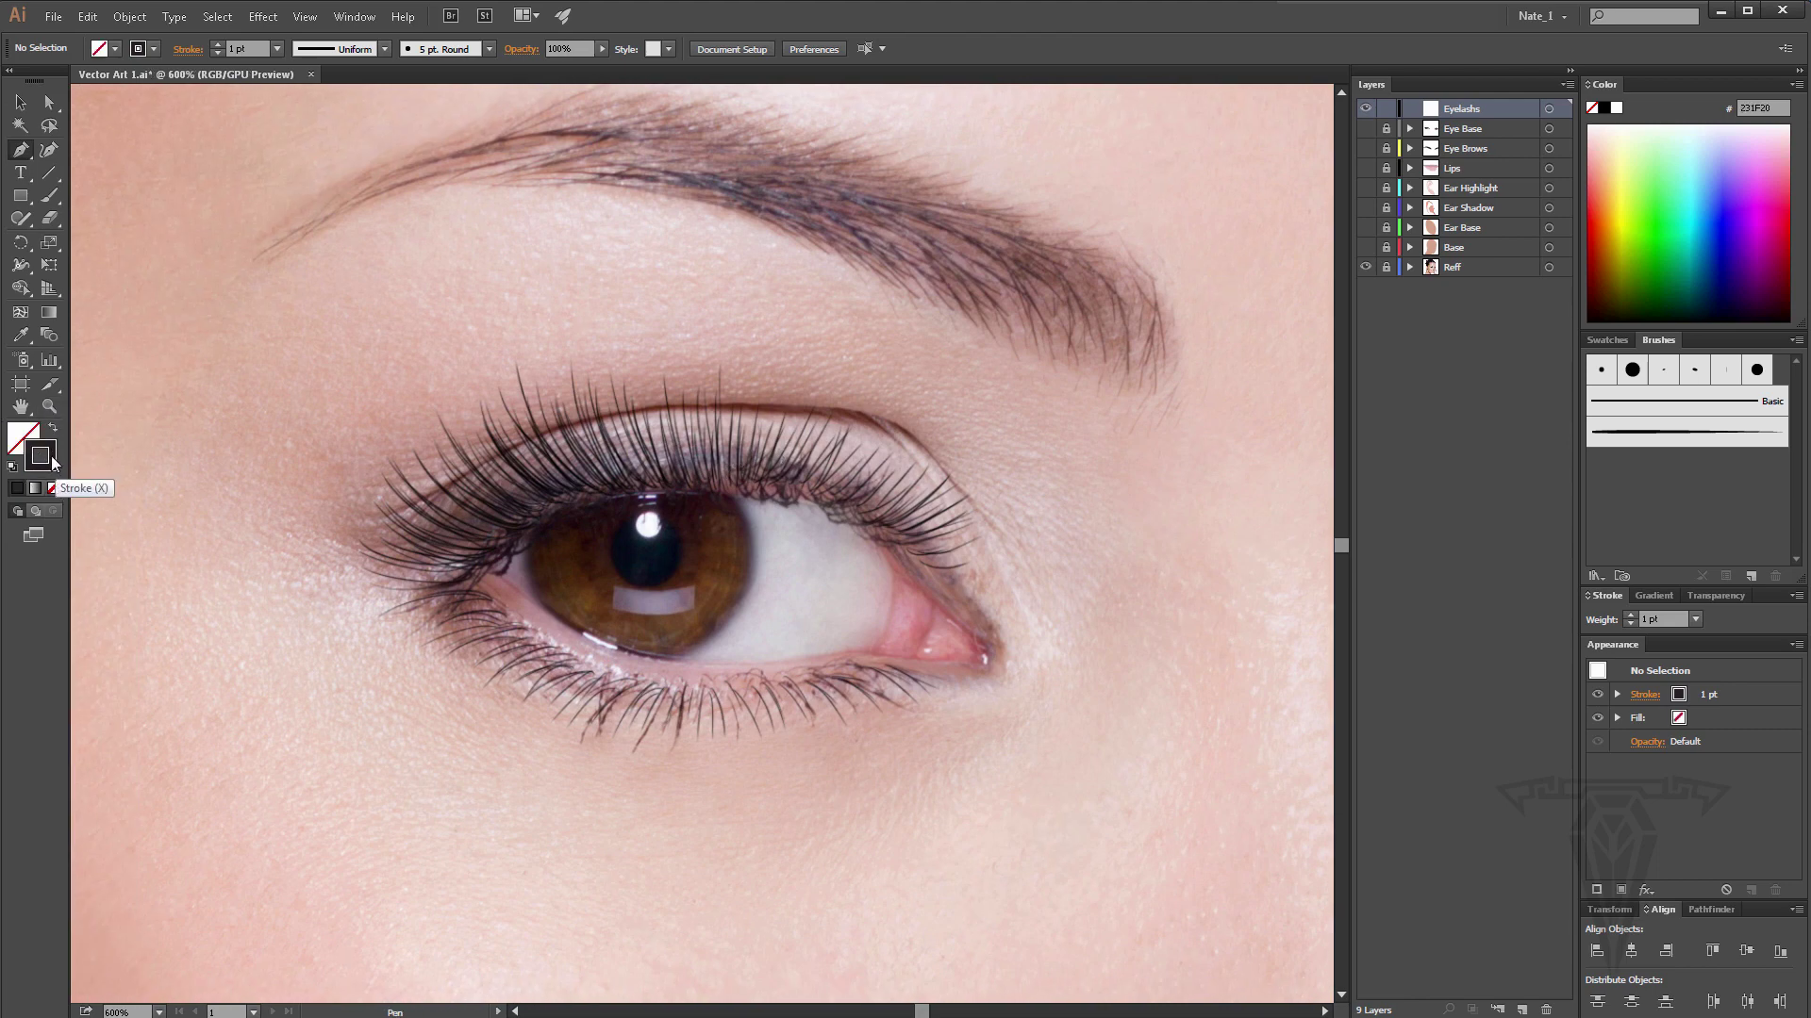
double_click(52, 456)
drag(432, 516, 401, 530)
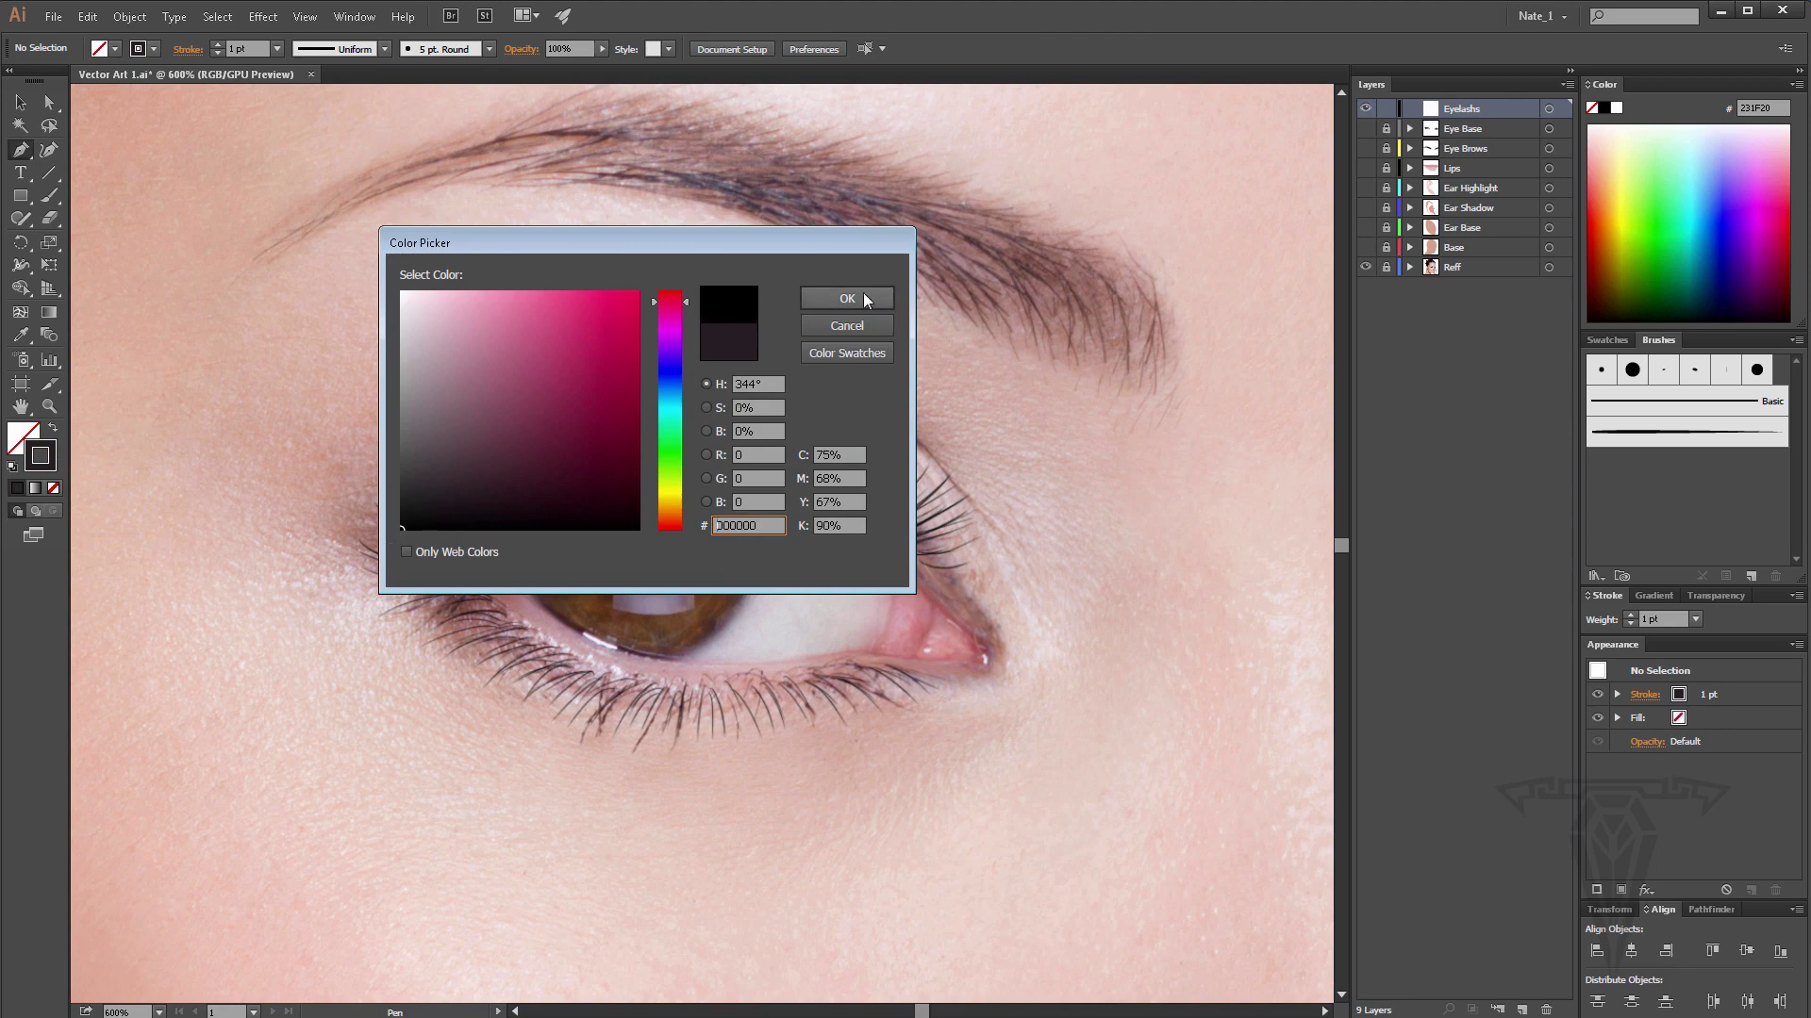
click(847, 298)
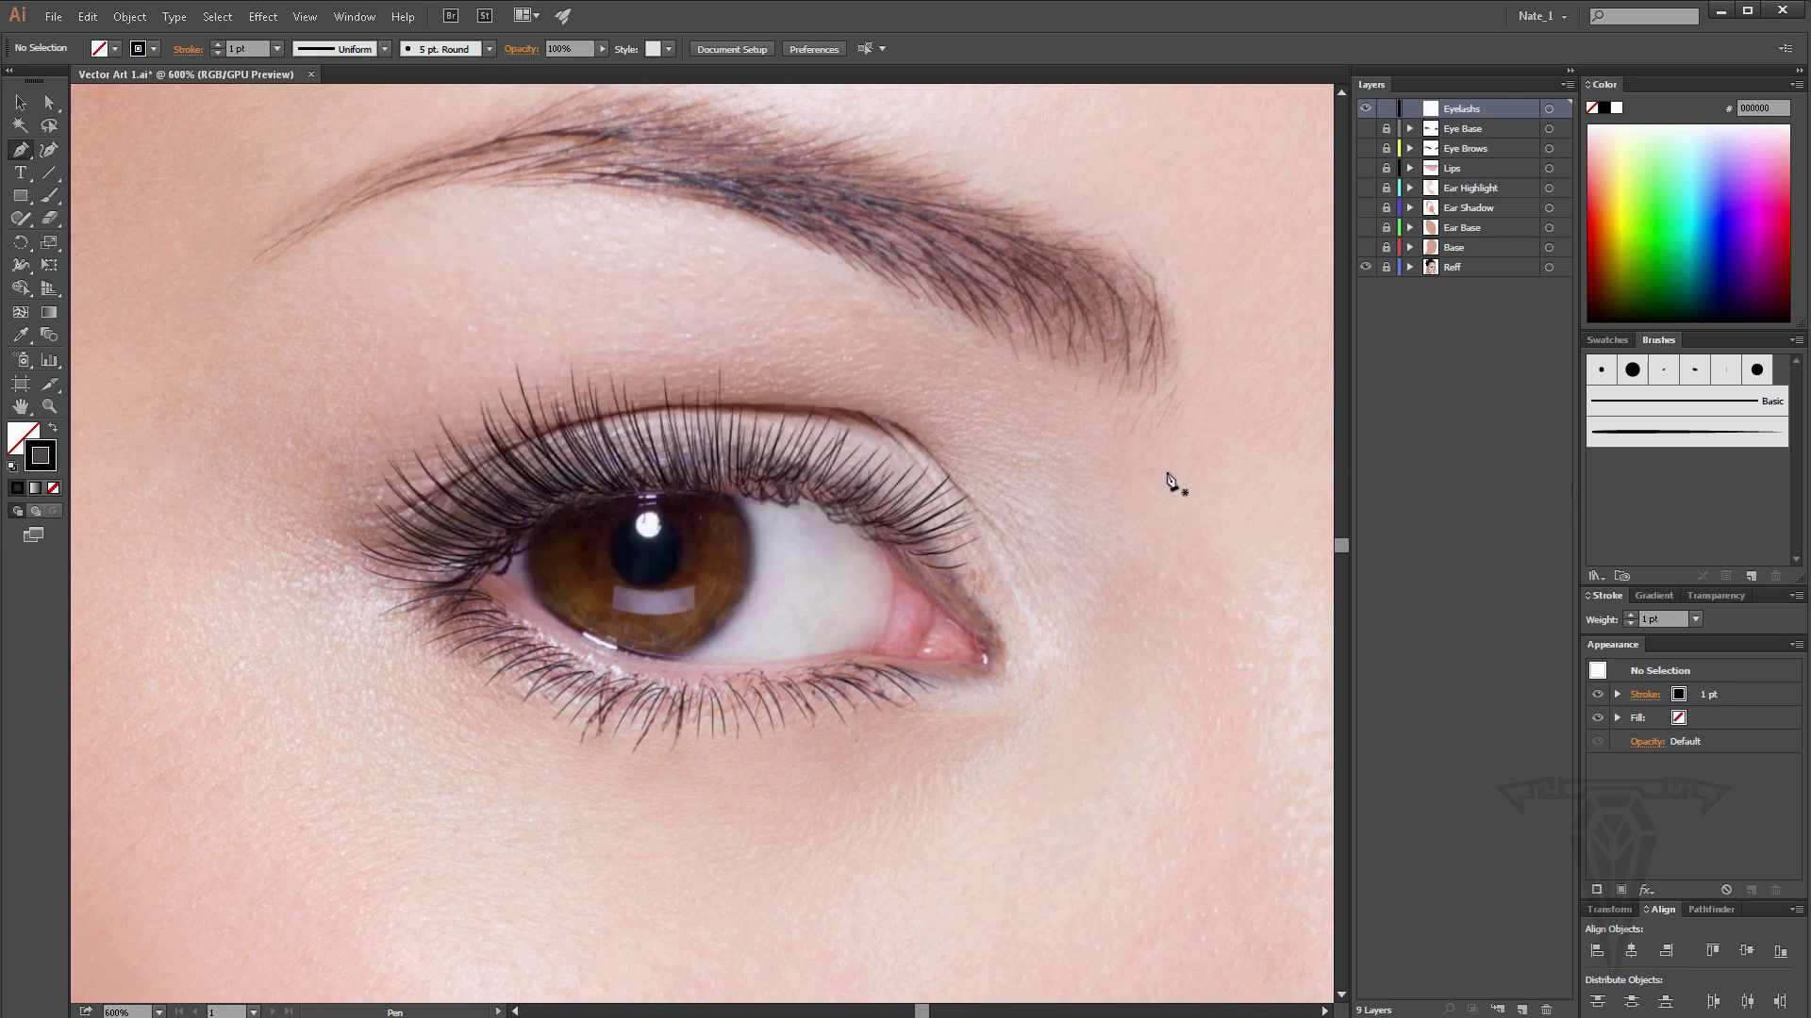
Trace five lashes spaced along the upper lid, from inner to outer corner, with curved two-point Pen paths.
click(921, 563)
drag(966, 565, 990, 560)
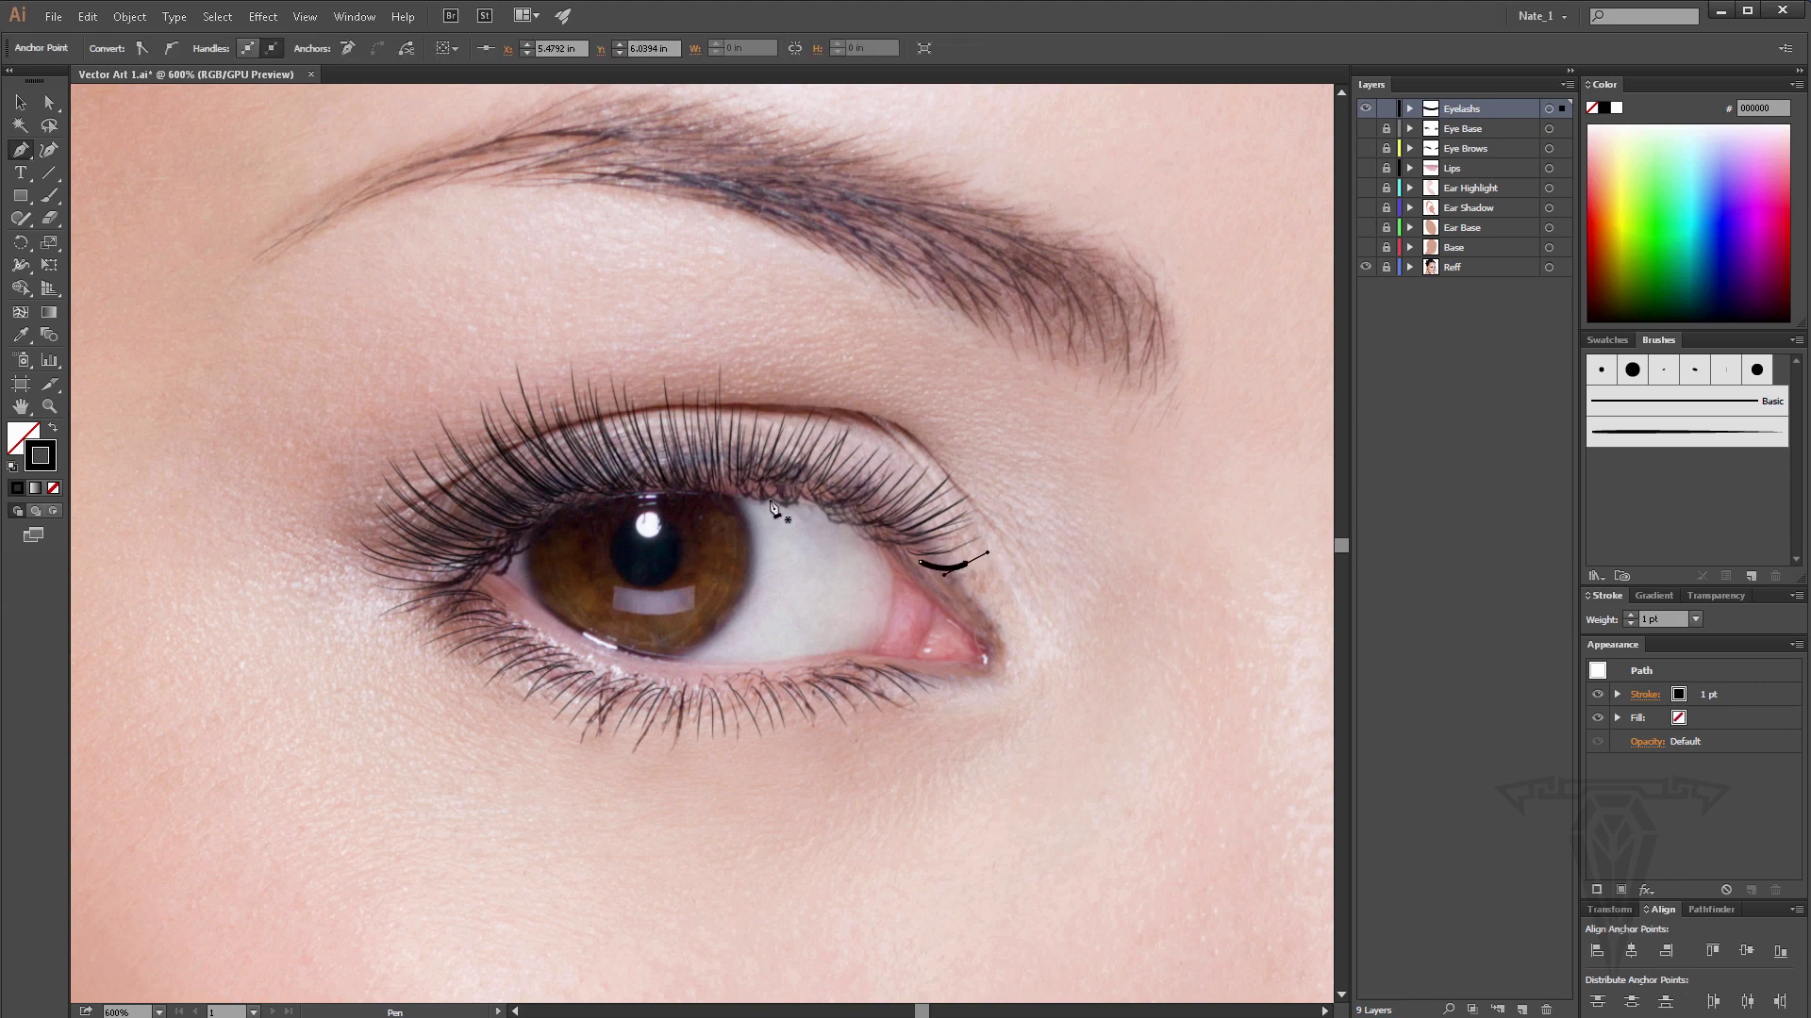
click(709, 481)
drag(680, 385, 672, 234)
key(Escape)
mouse_move(488, 562)
mouse_down()
mouse_move(354, 566)
mouse_move(186, 501)
mouse_move(208, 492)
mouse_up()
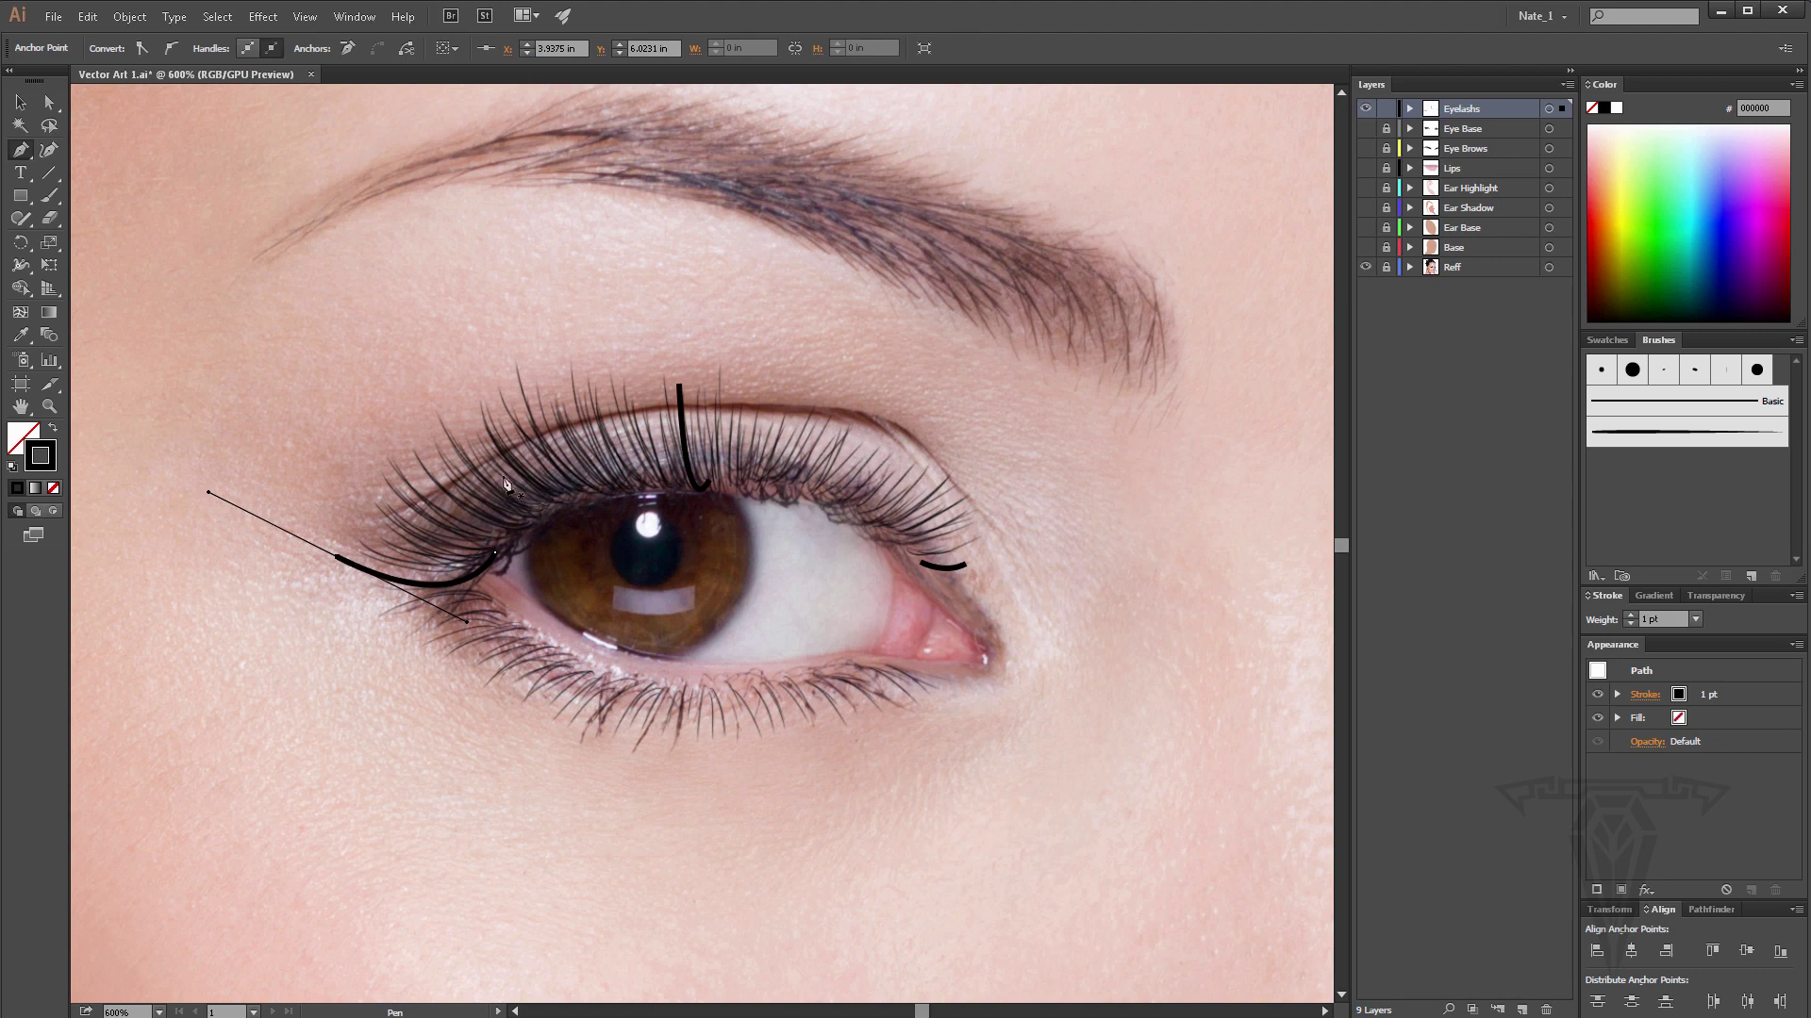
click(579, 504)
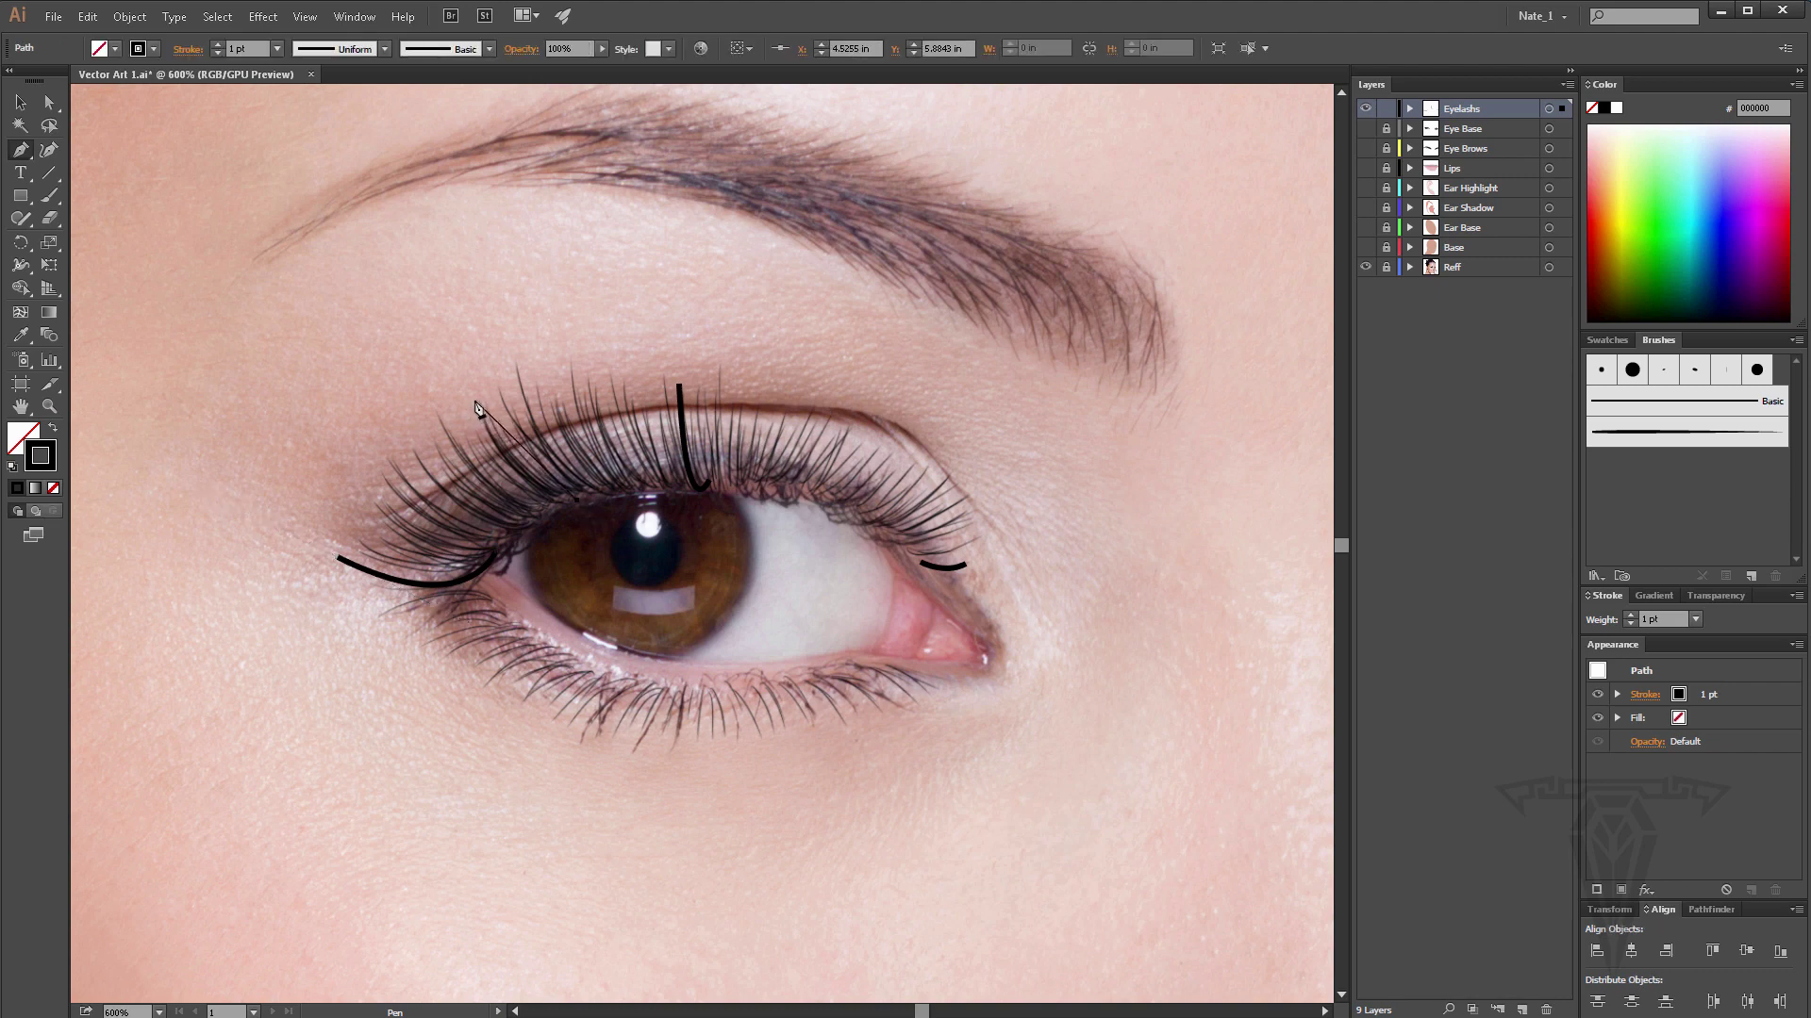
mouse_move(474, 400)
mouse_down()
mouse_move(405, 348)
mouse_move(413, 269)
mouse_up()
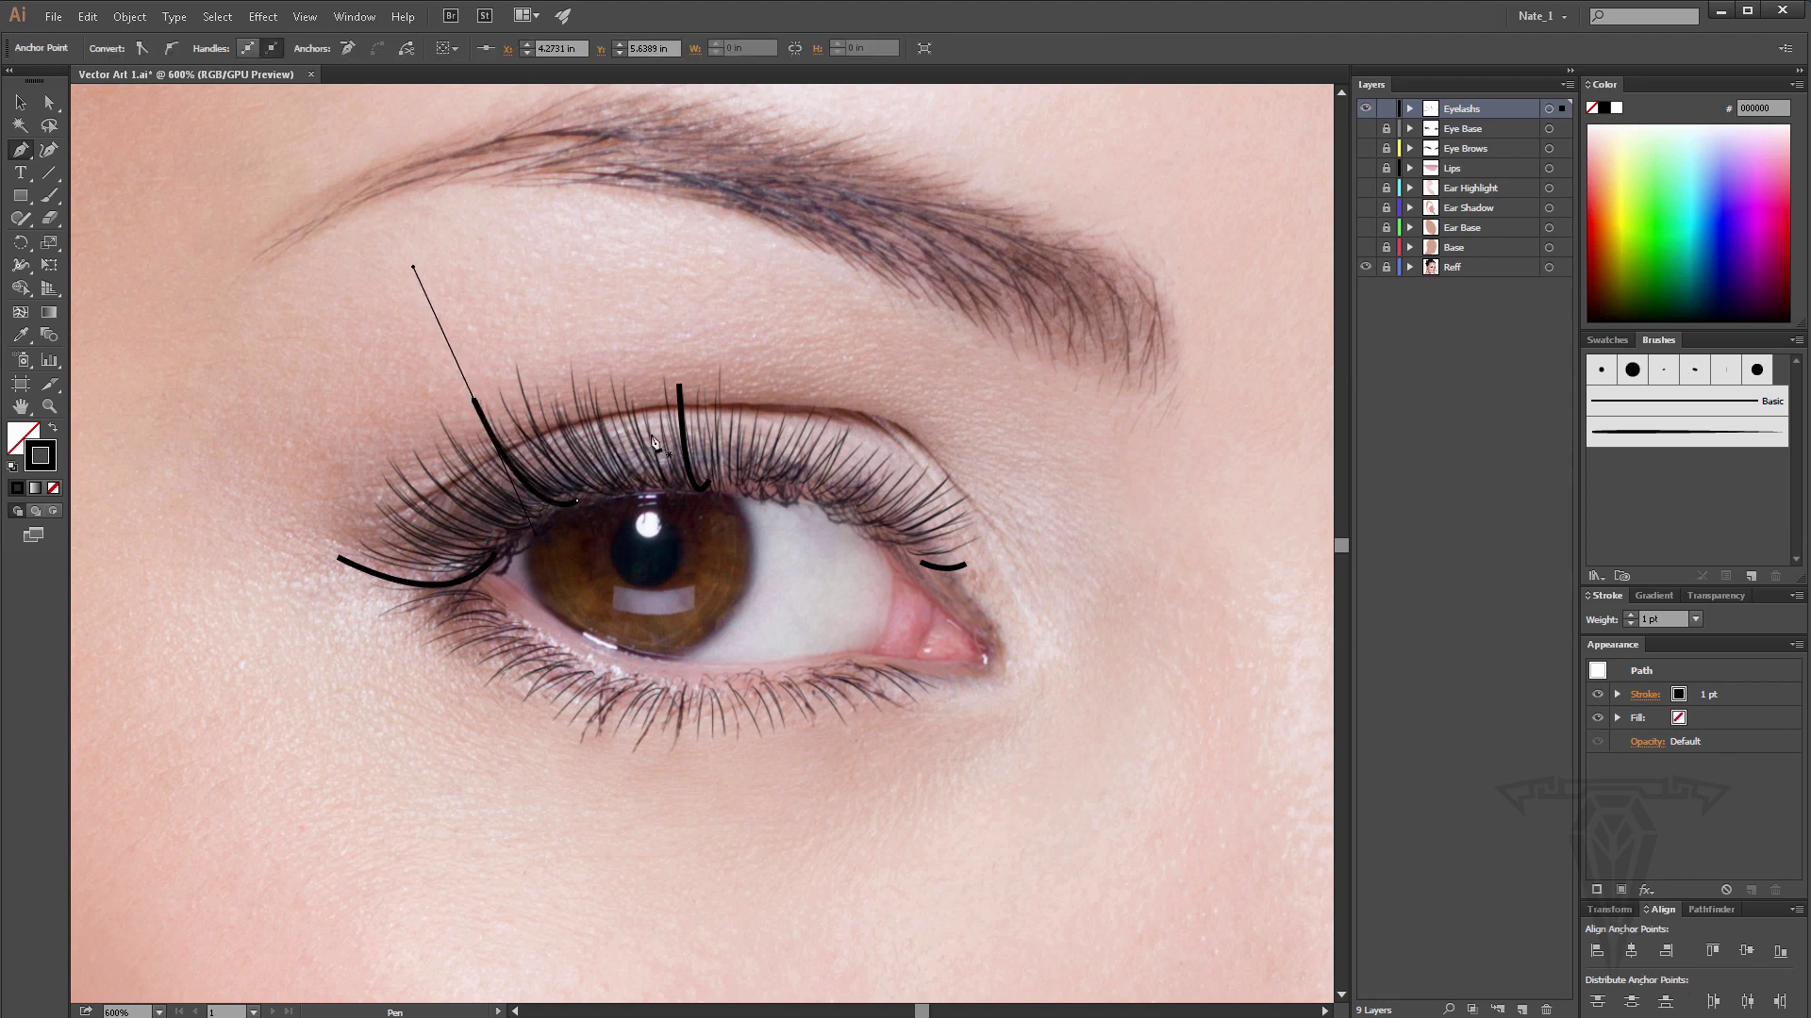
click(829, 506)
drag(894, 462, 935, 400)
Select the five traced upper lashes together and apply Eyelash Brush 1 to them.
click(28, 106)
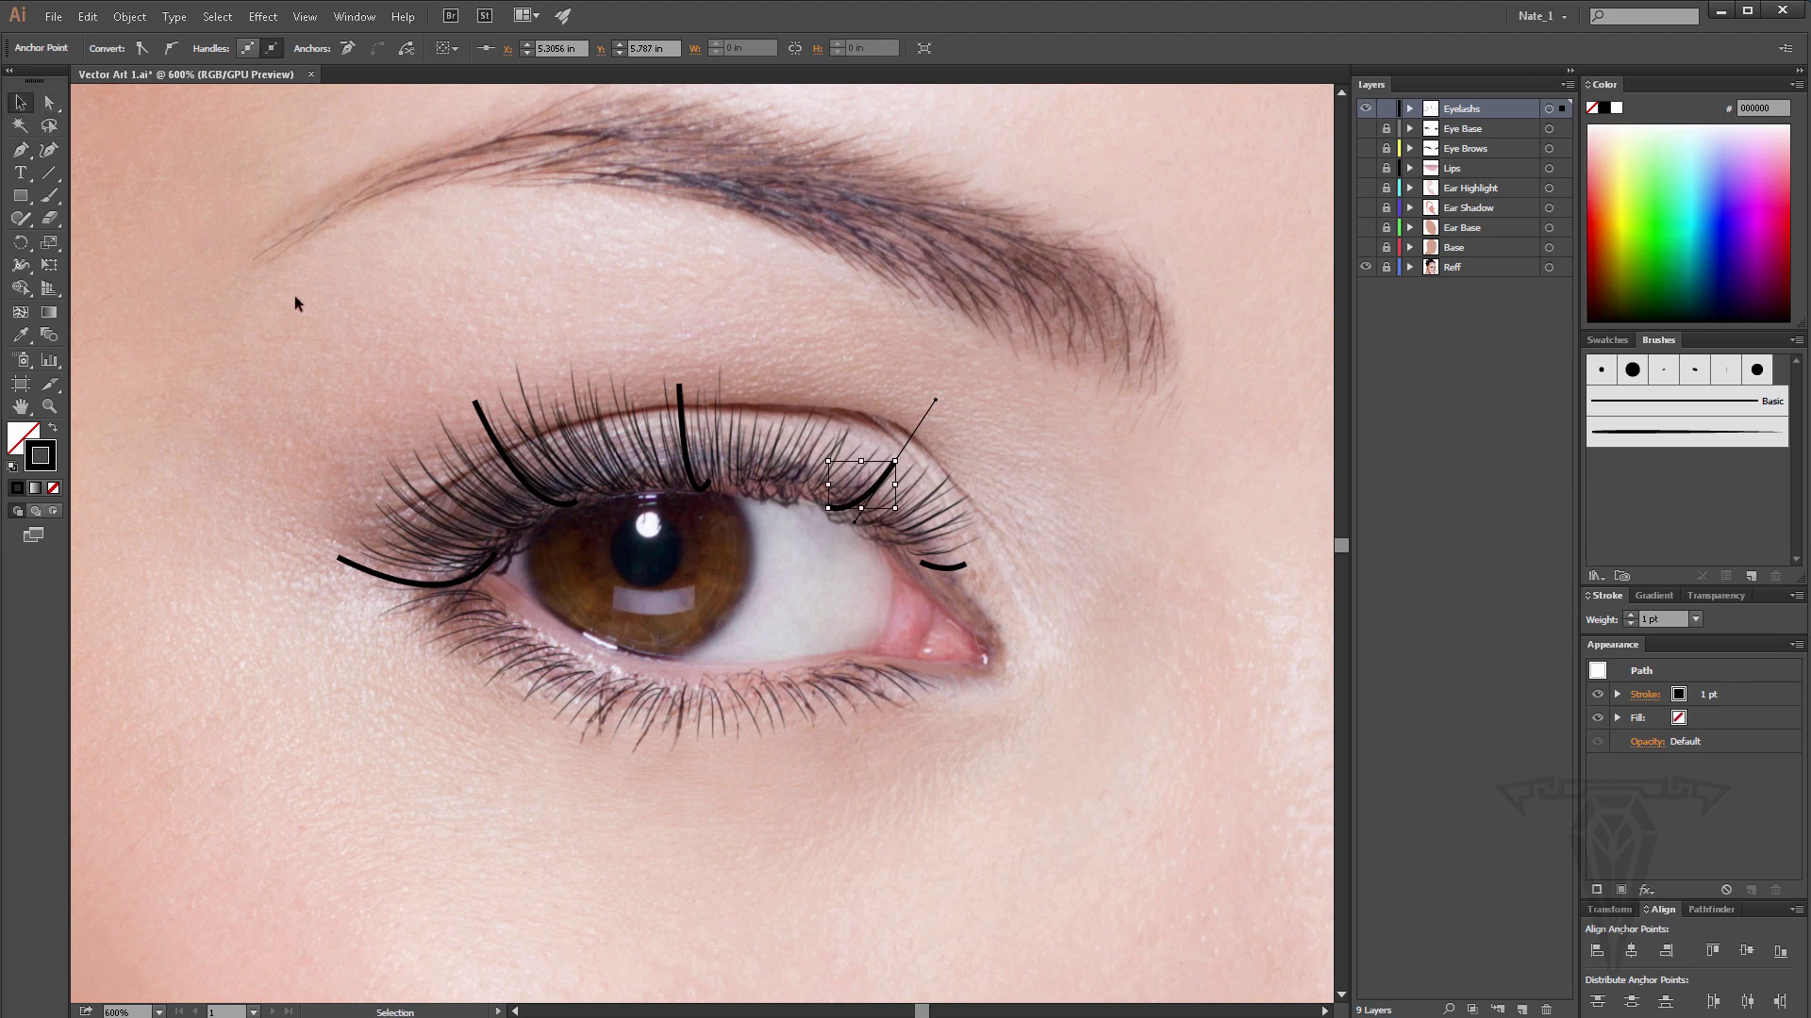
drag(1081, 728, 1081, 728)
click(1674, 432)
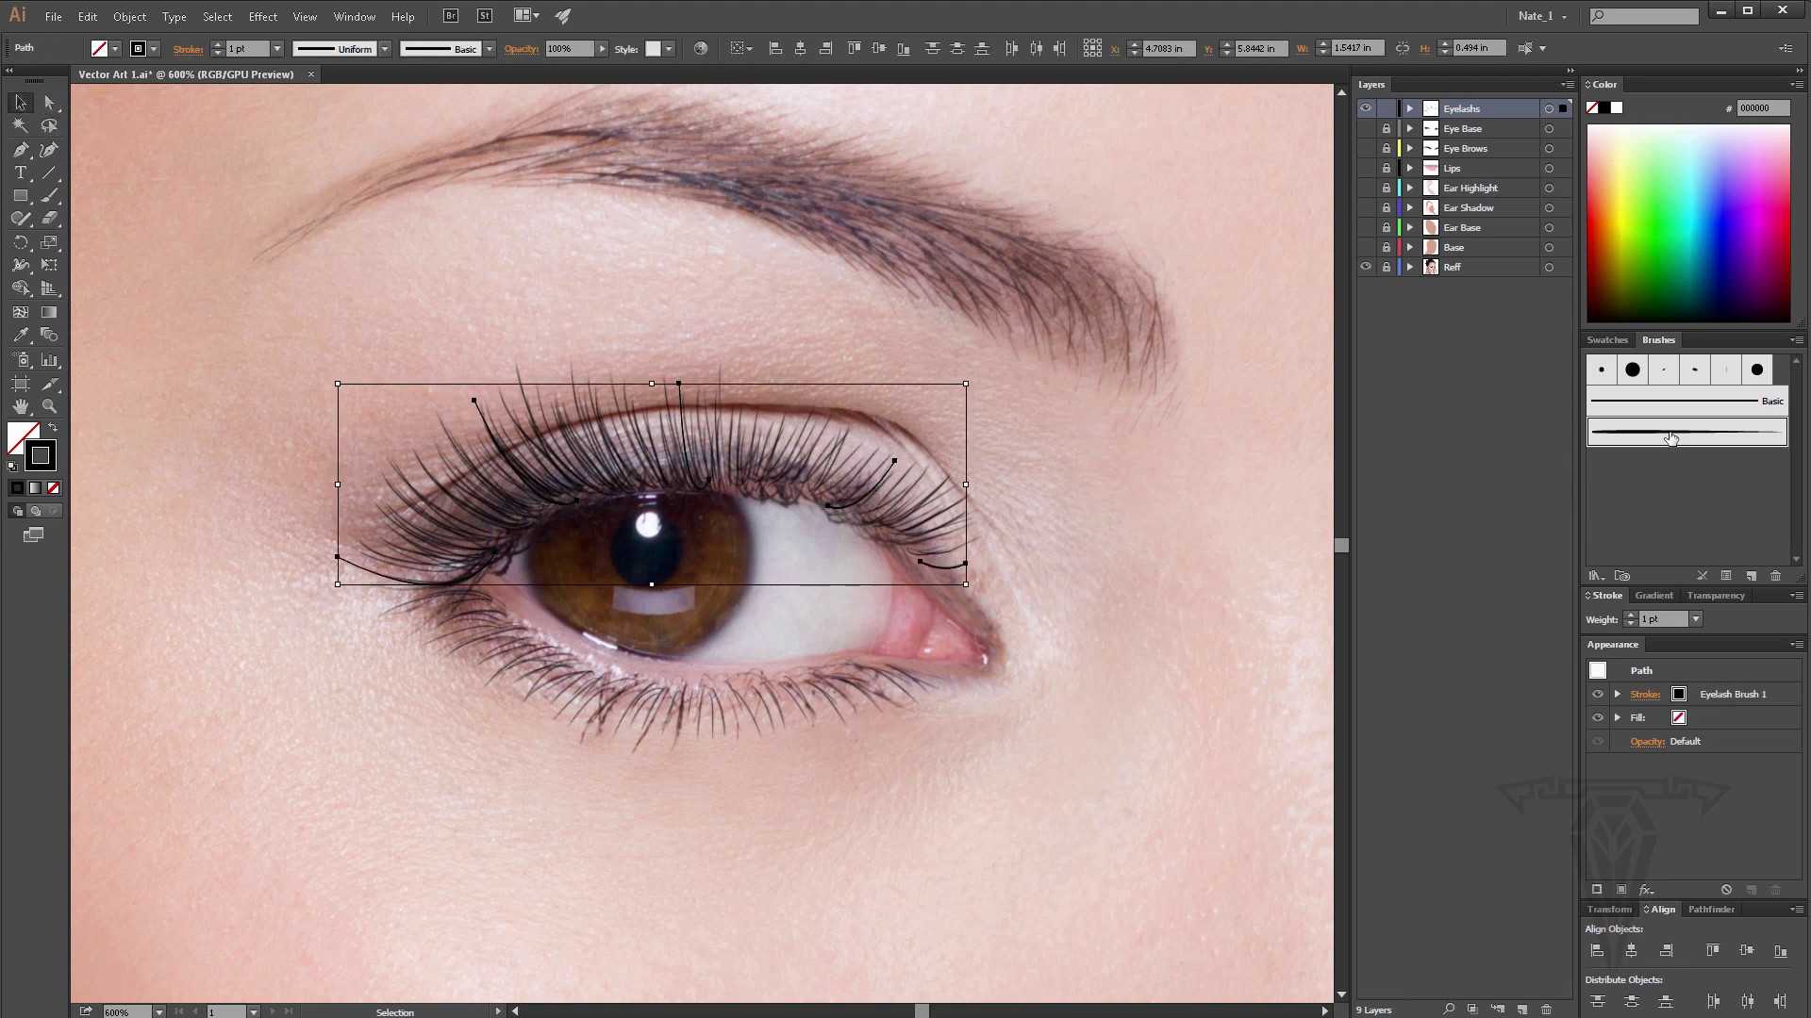
Set the width of Eyelash Brush 1 to 20%, apply it to the existing strokes and deselect the lashes.
double_click(1754, 434)
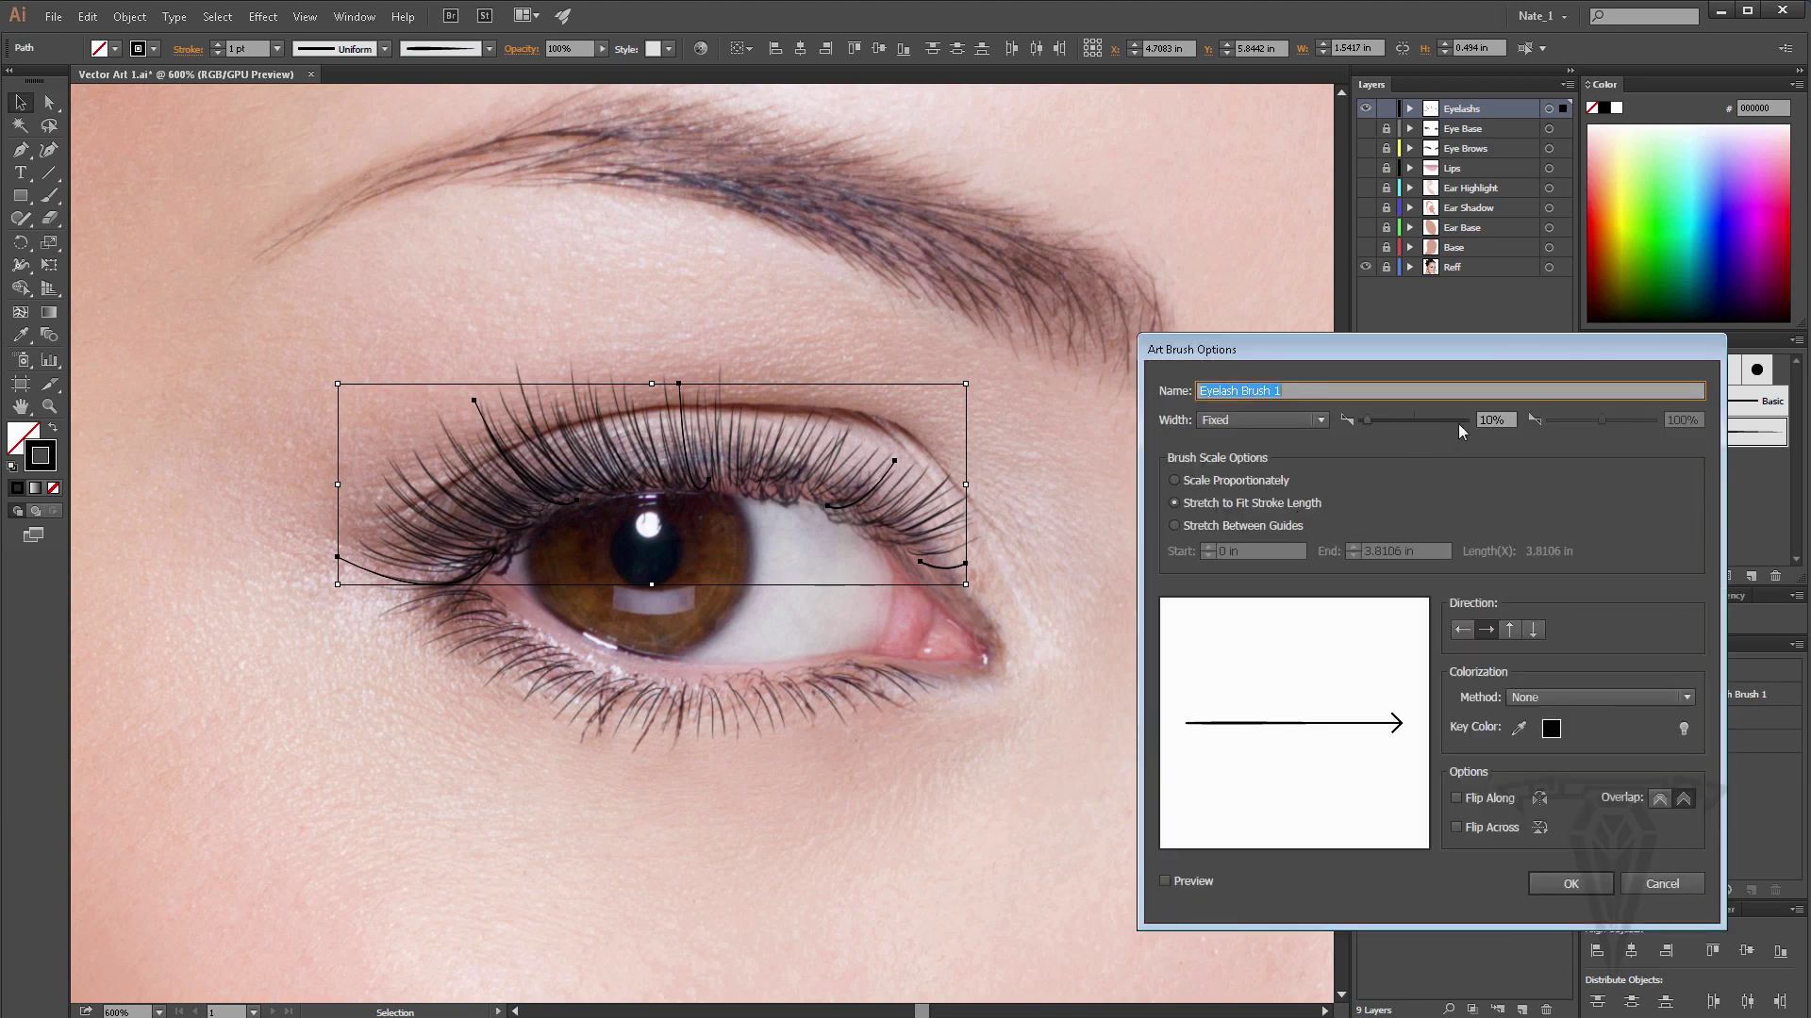
drag(1504, 416, 1467, 426)
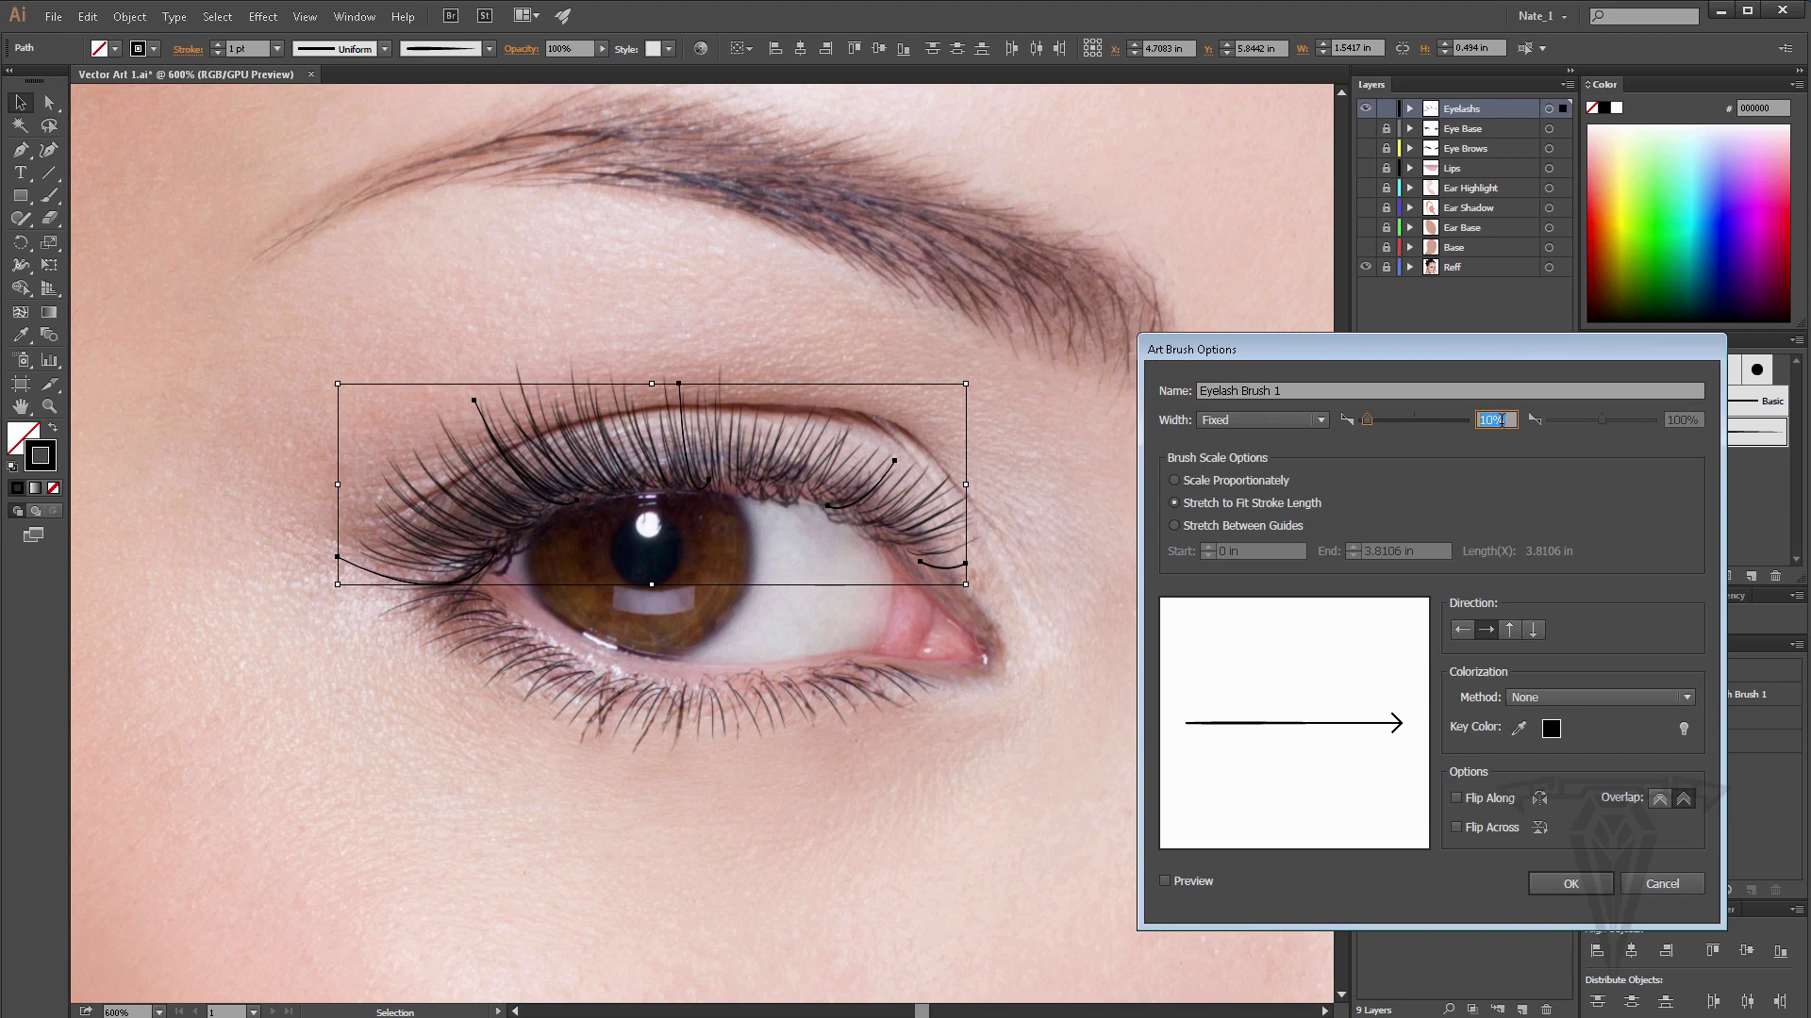
text(20)
key(Return)
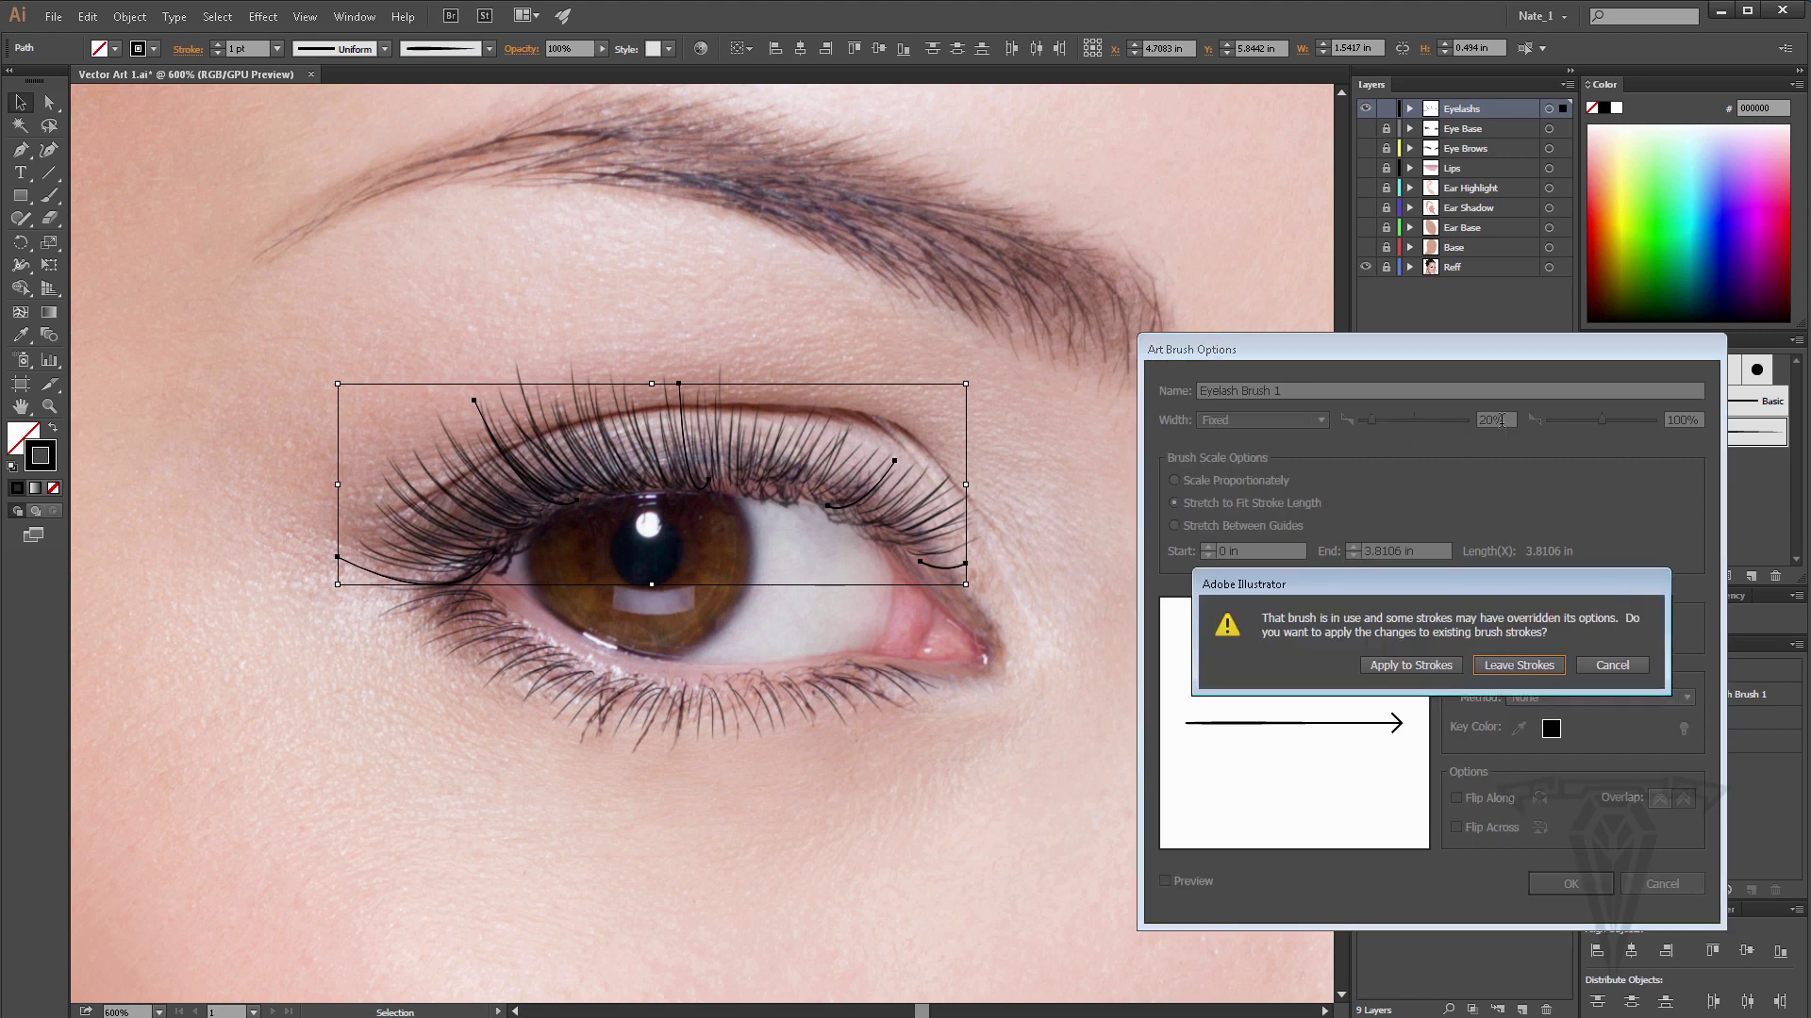
click(1410, 665)
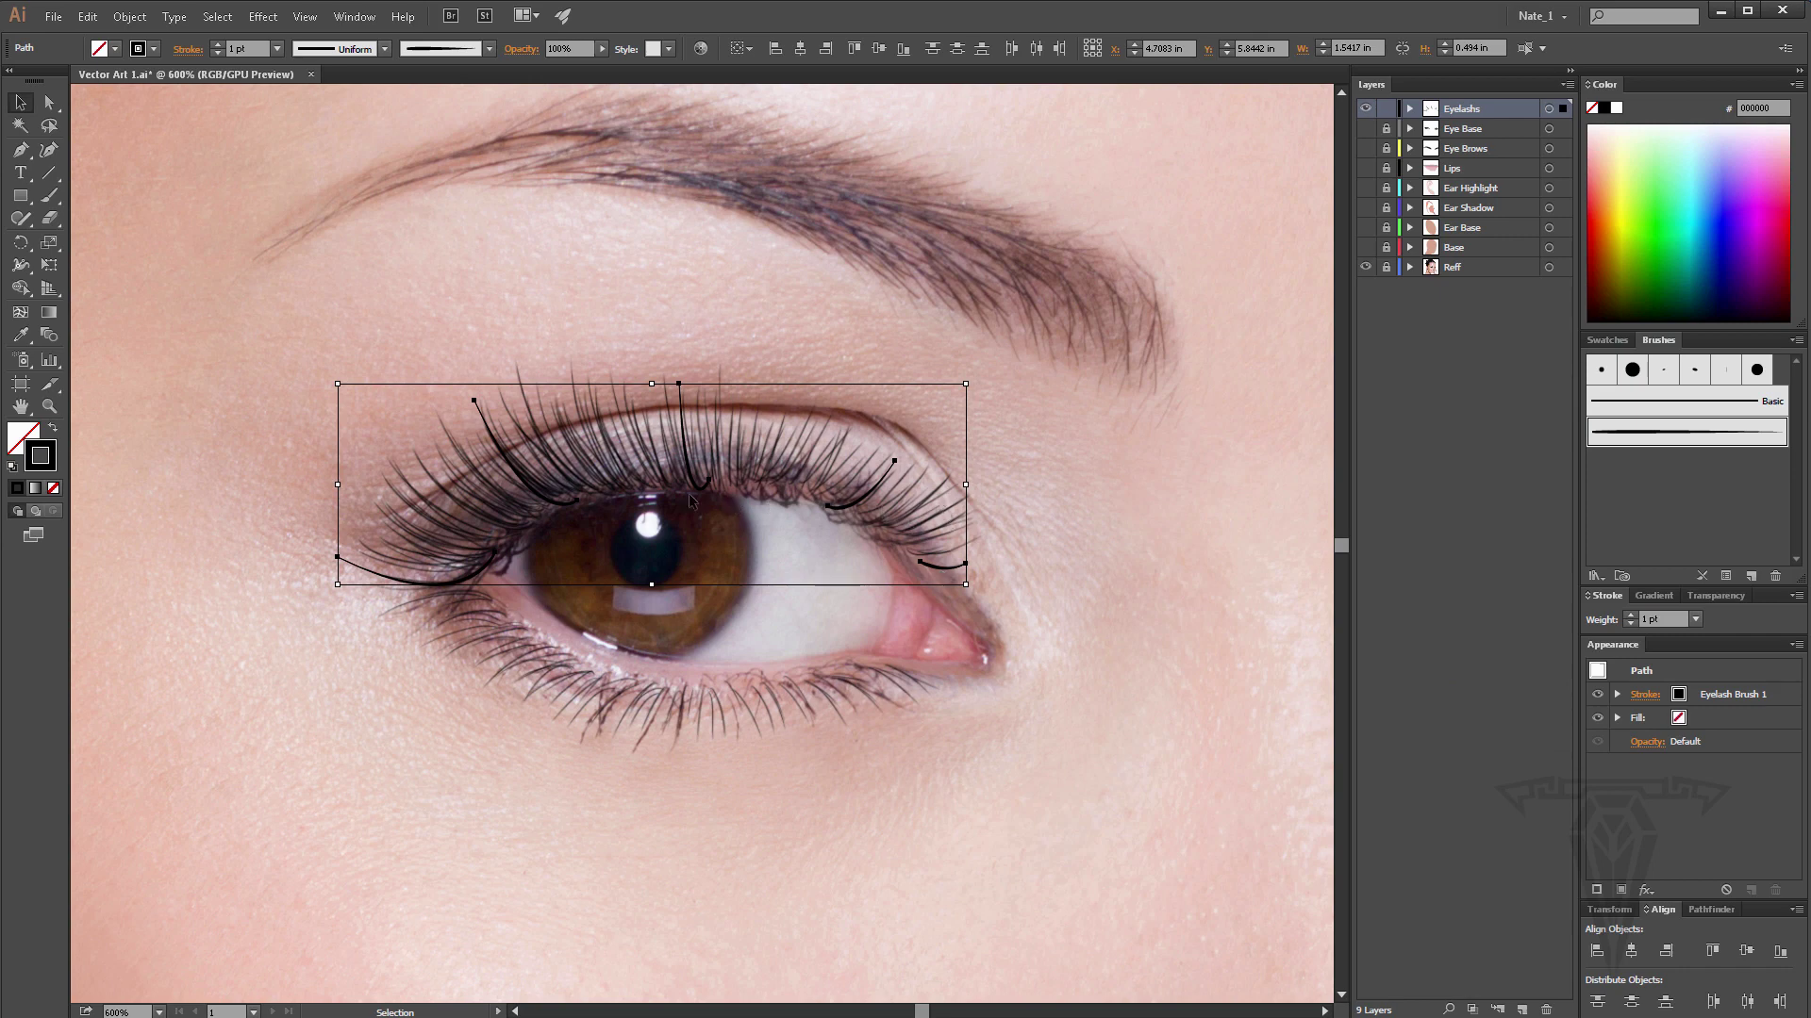
click(410, 305)
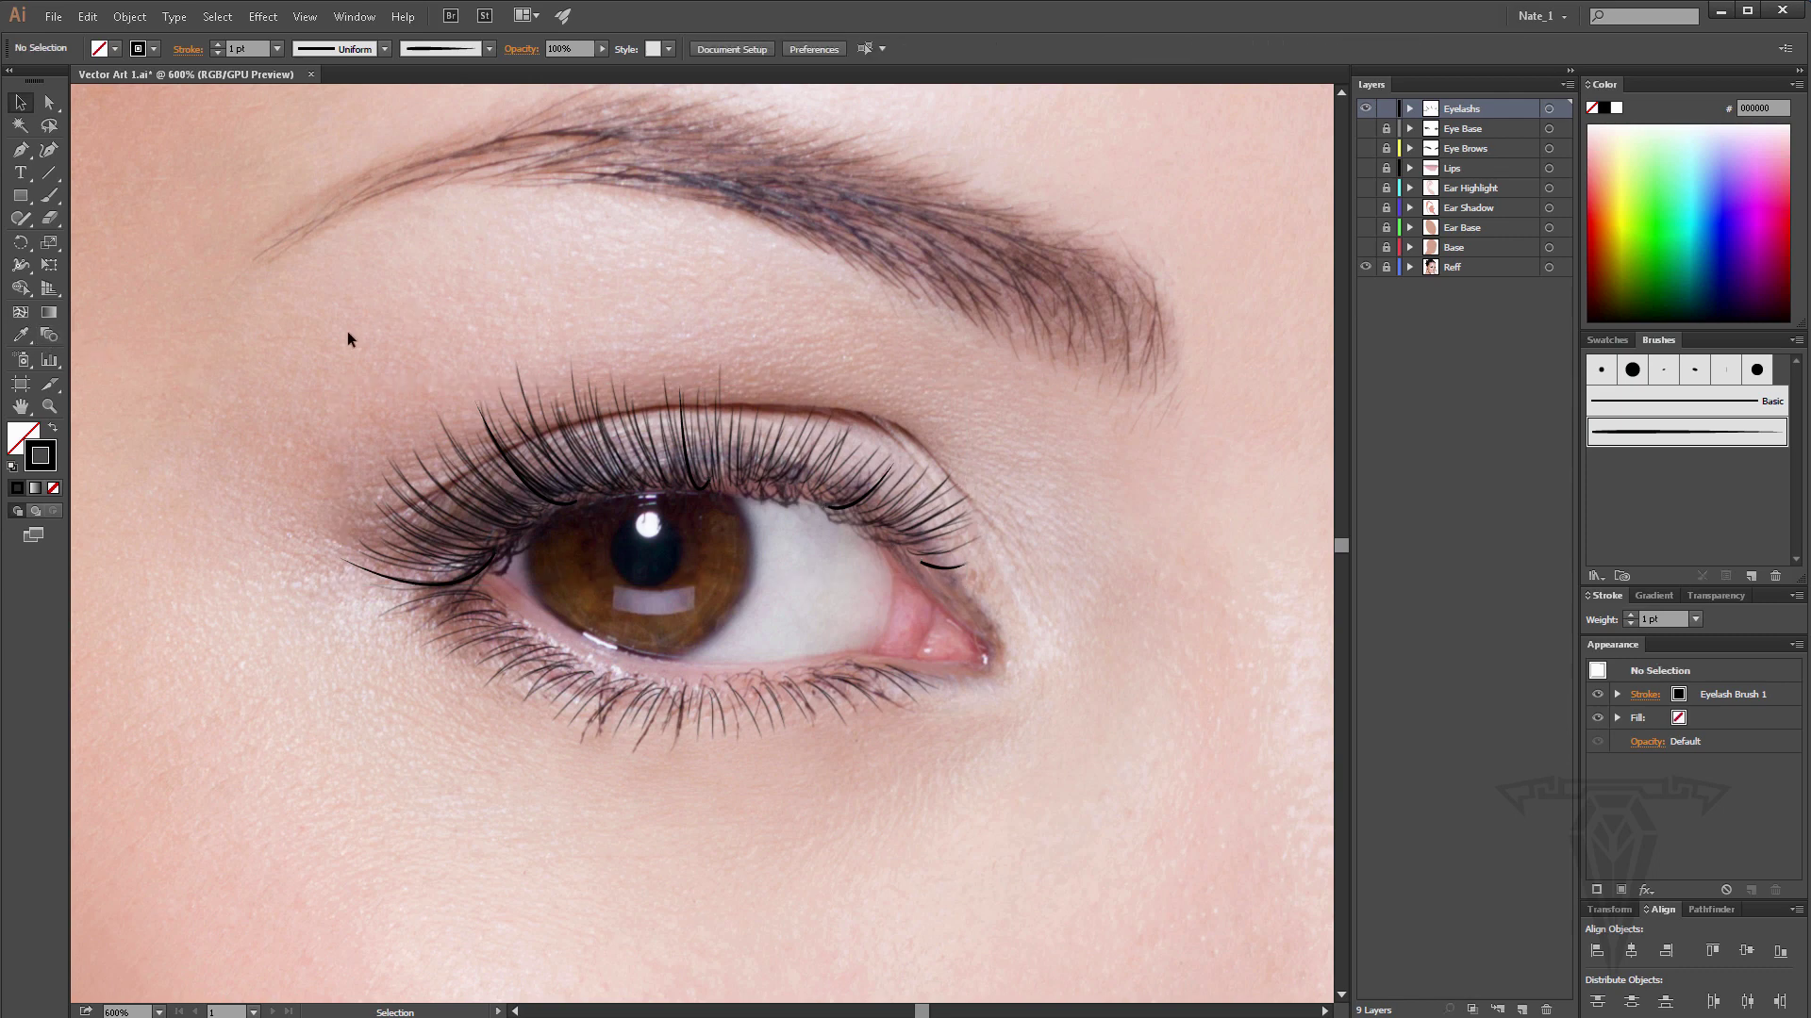
Hide the Reff layer and use the Blend tool to join the five upper lashes from inner to outer corner.
click(1365, 268)
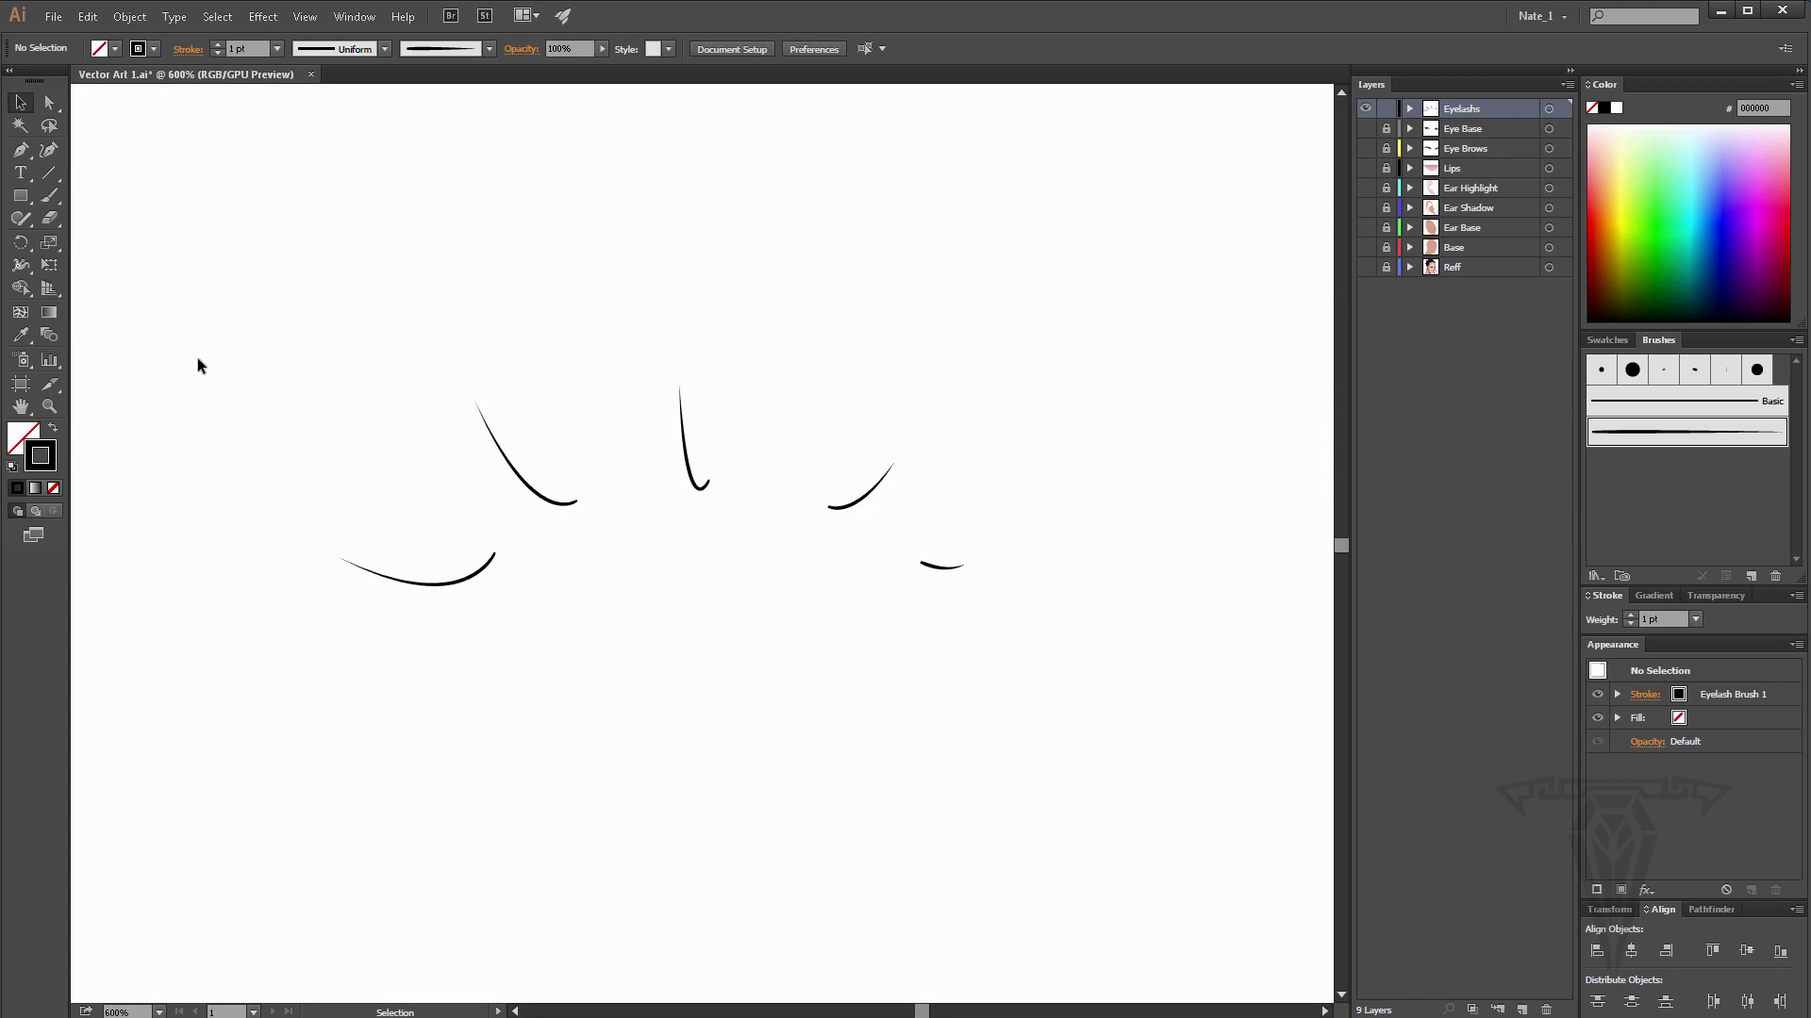
click(49, 336)
click(896, 463)
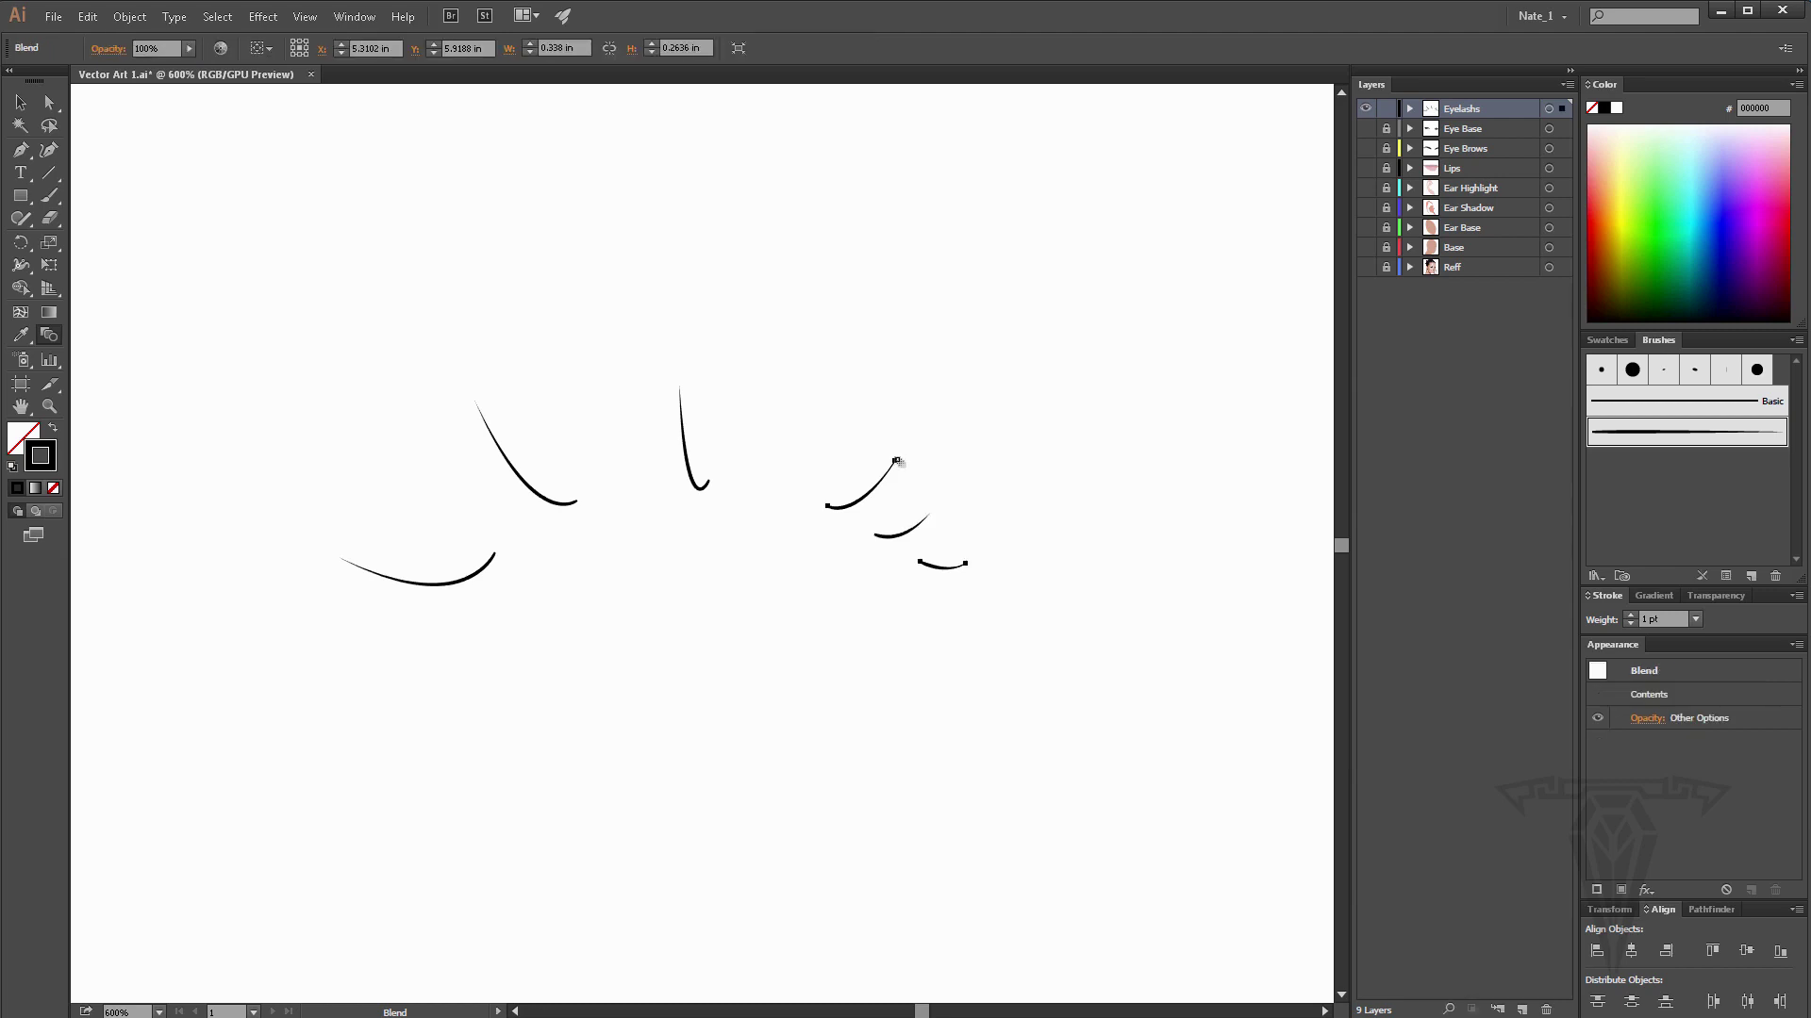
click(681, 387)
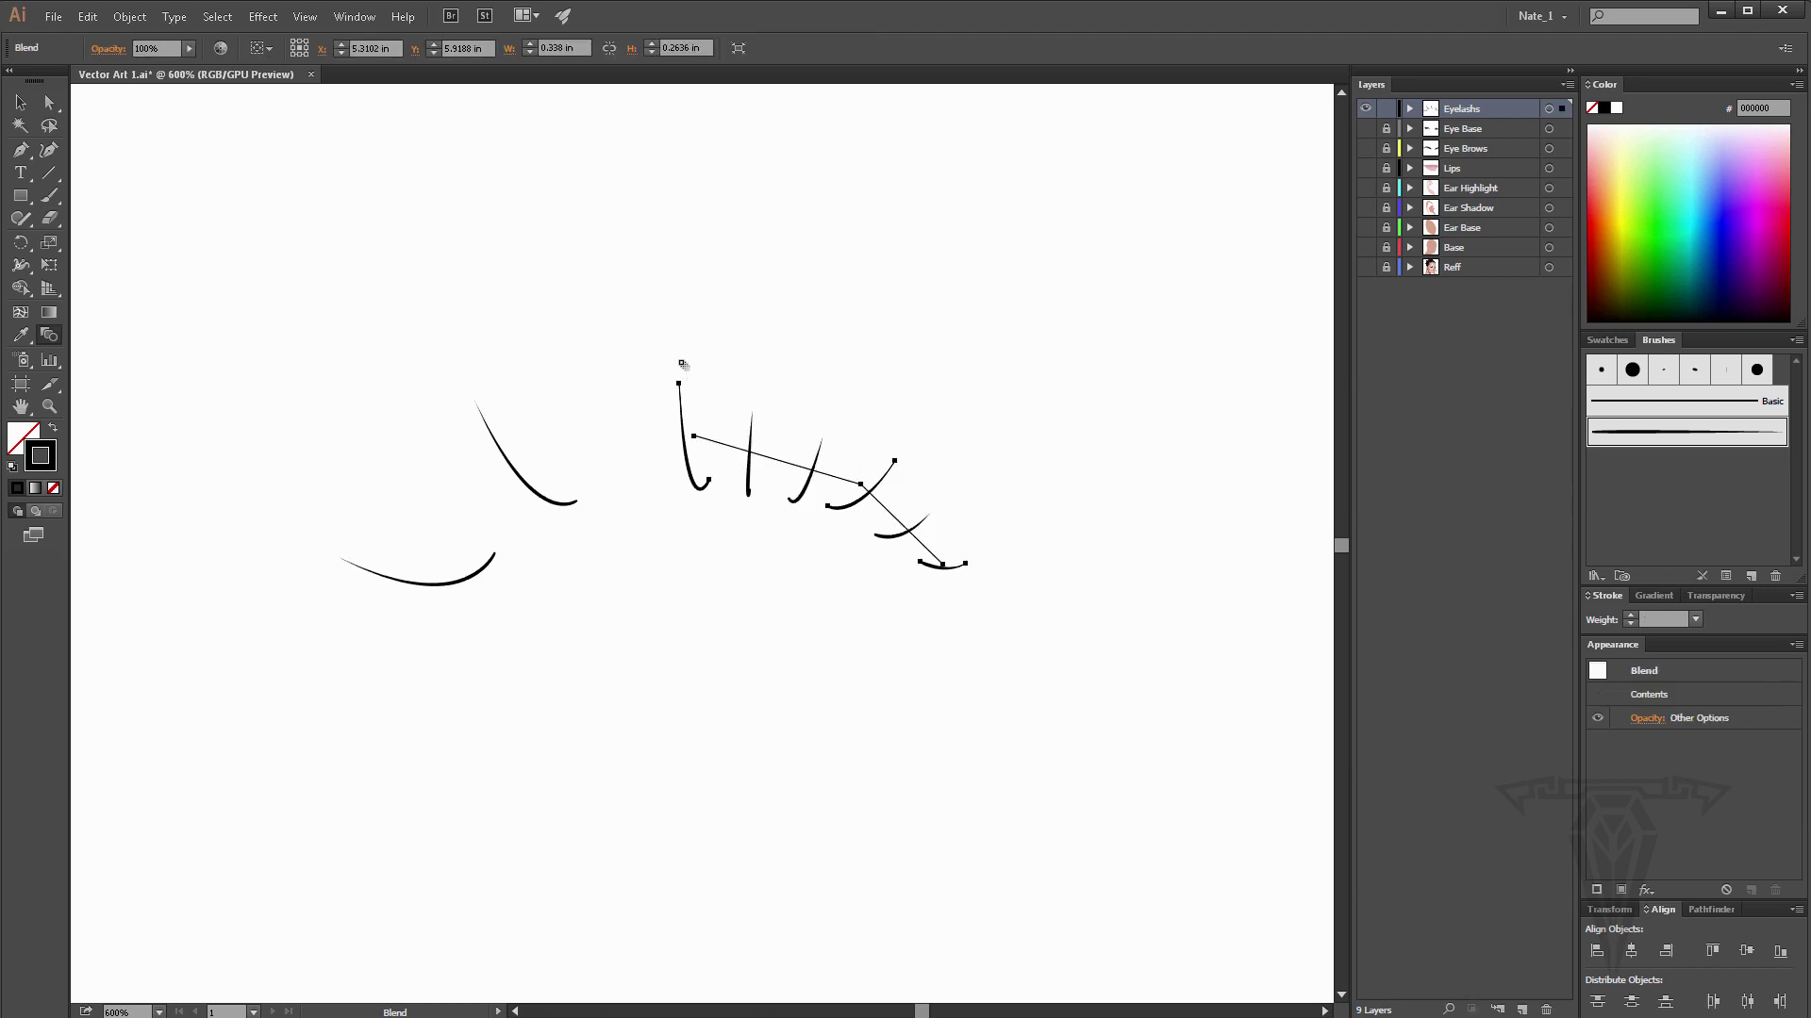
click(476, 402)
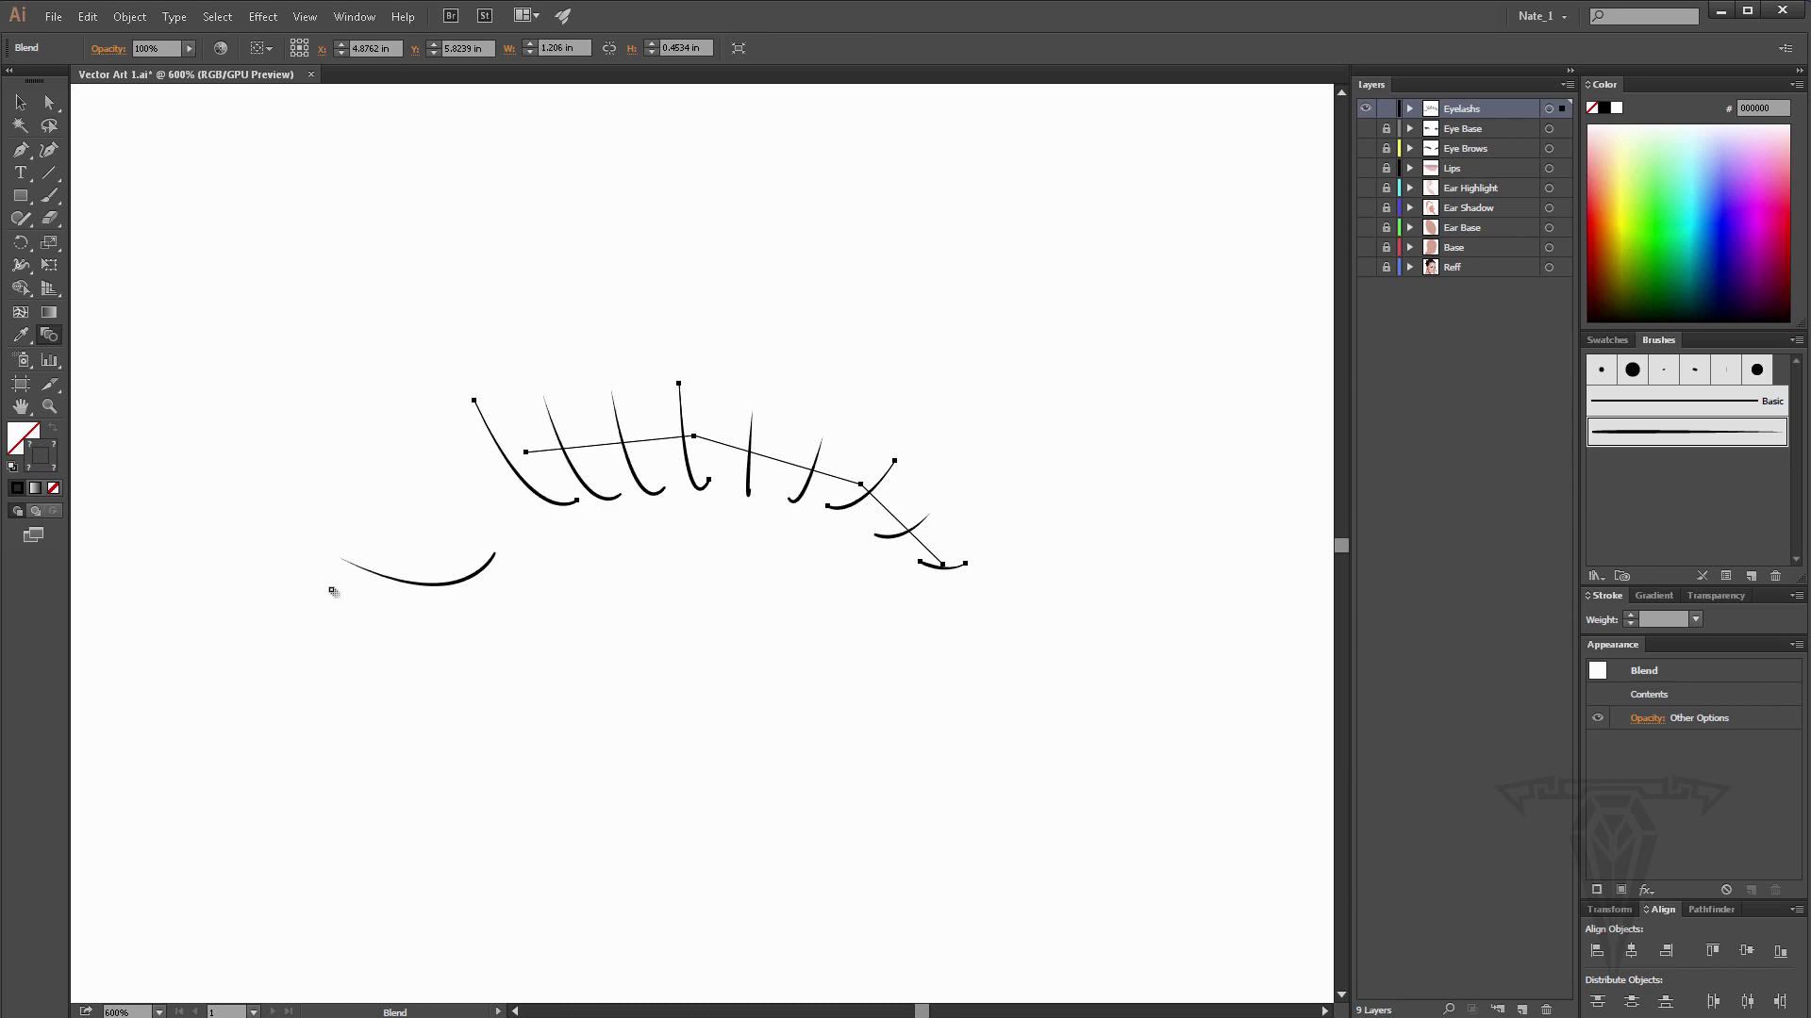
click(338, 558)
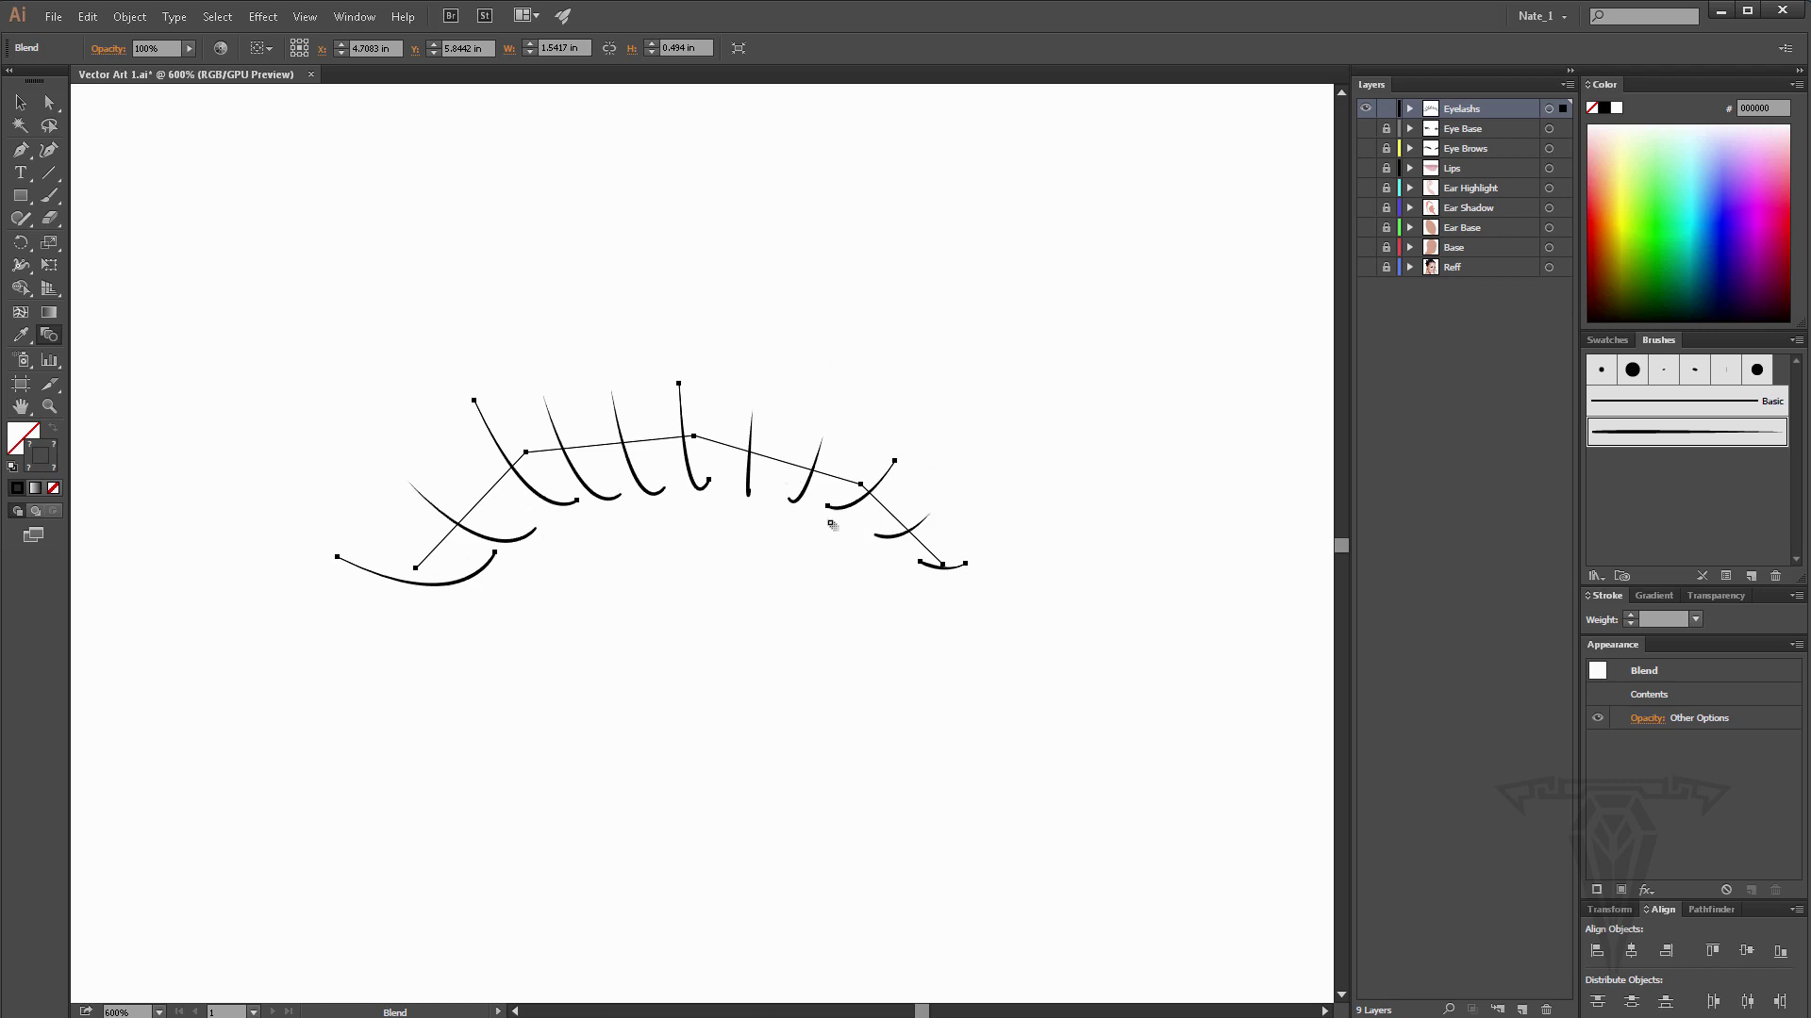
Show the layers from Eye Base to Base and select the middle anchor of the lash blend's spine with Direct Selection.
click(51, 102)
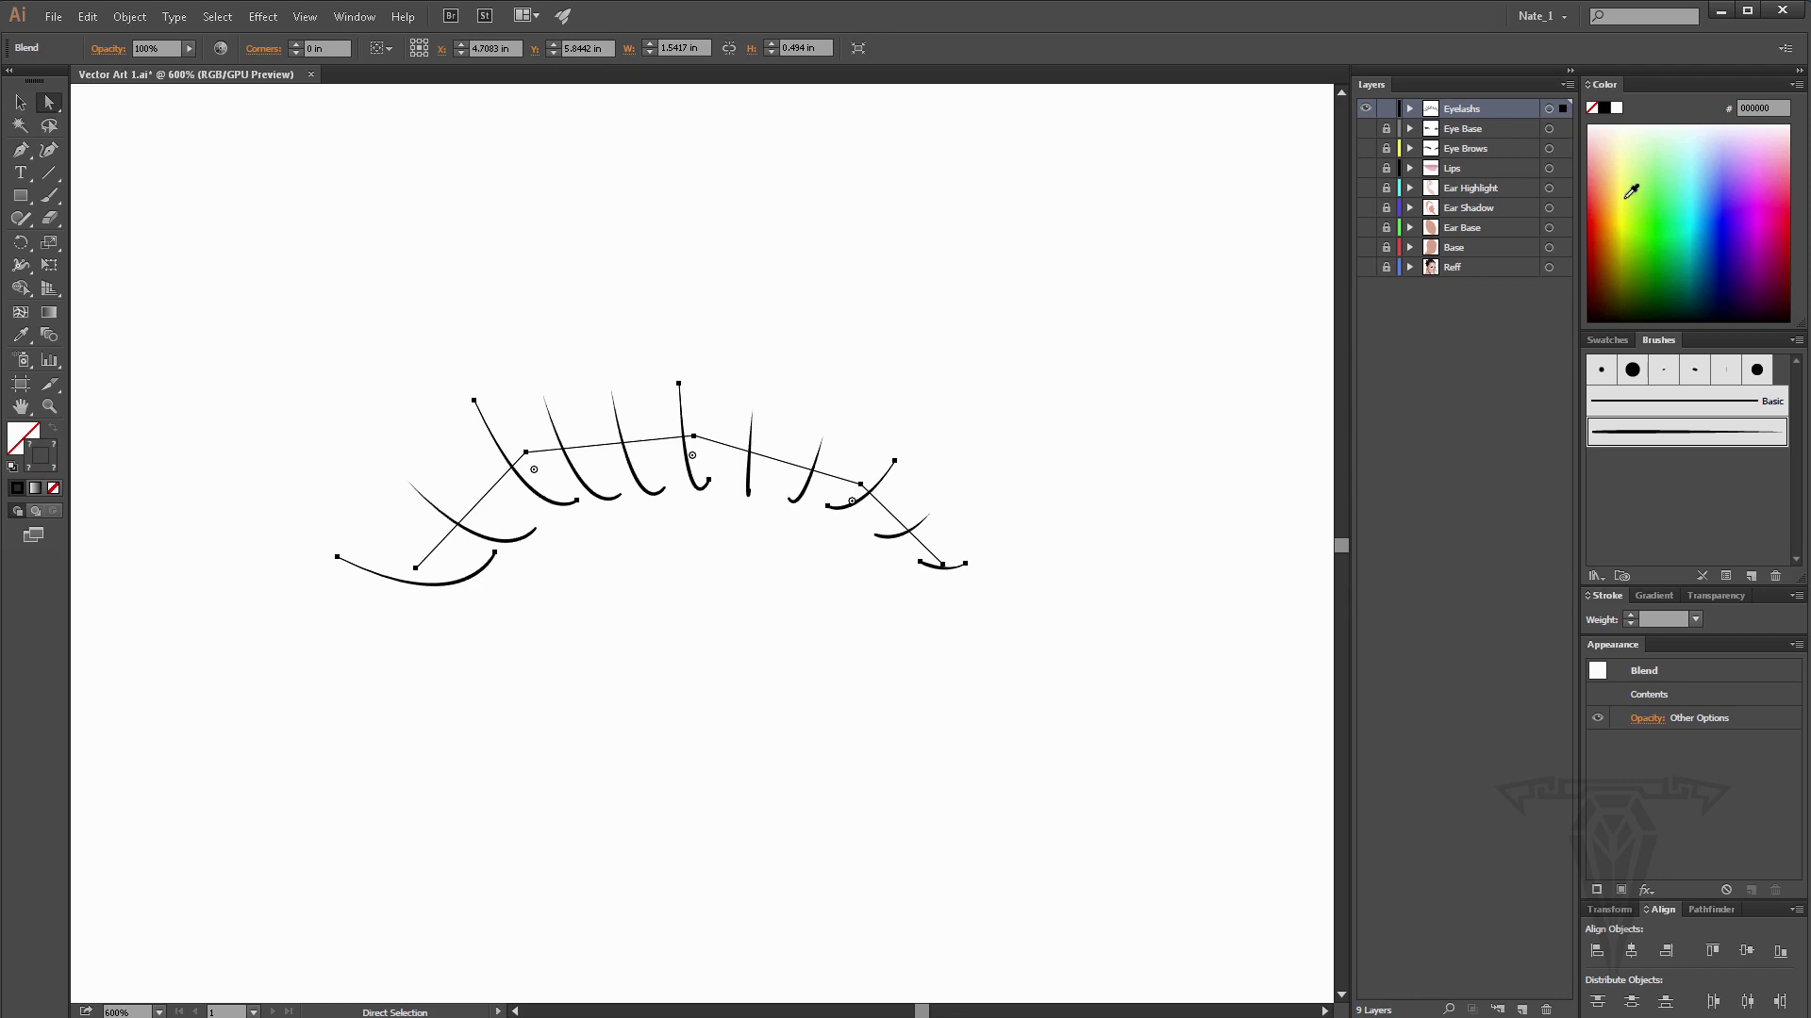
drag(1366, 130, 1372, 254)
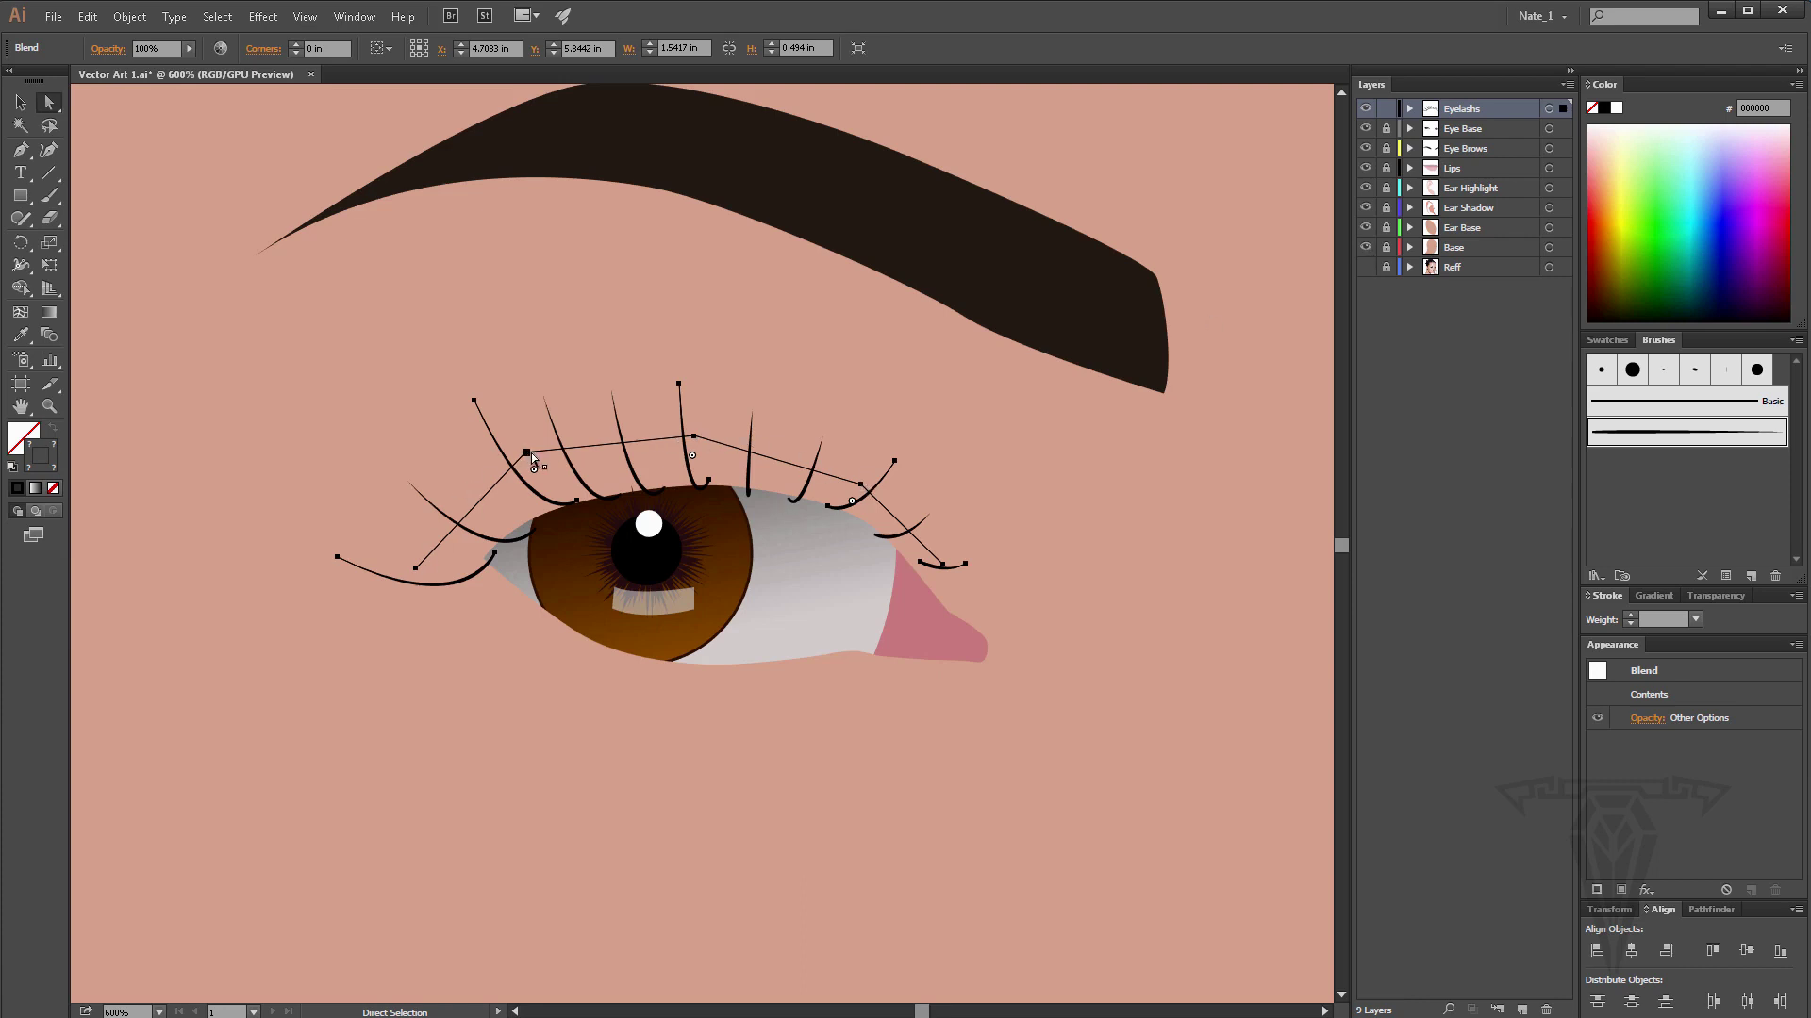
click(694, 437)
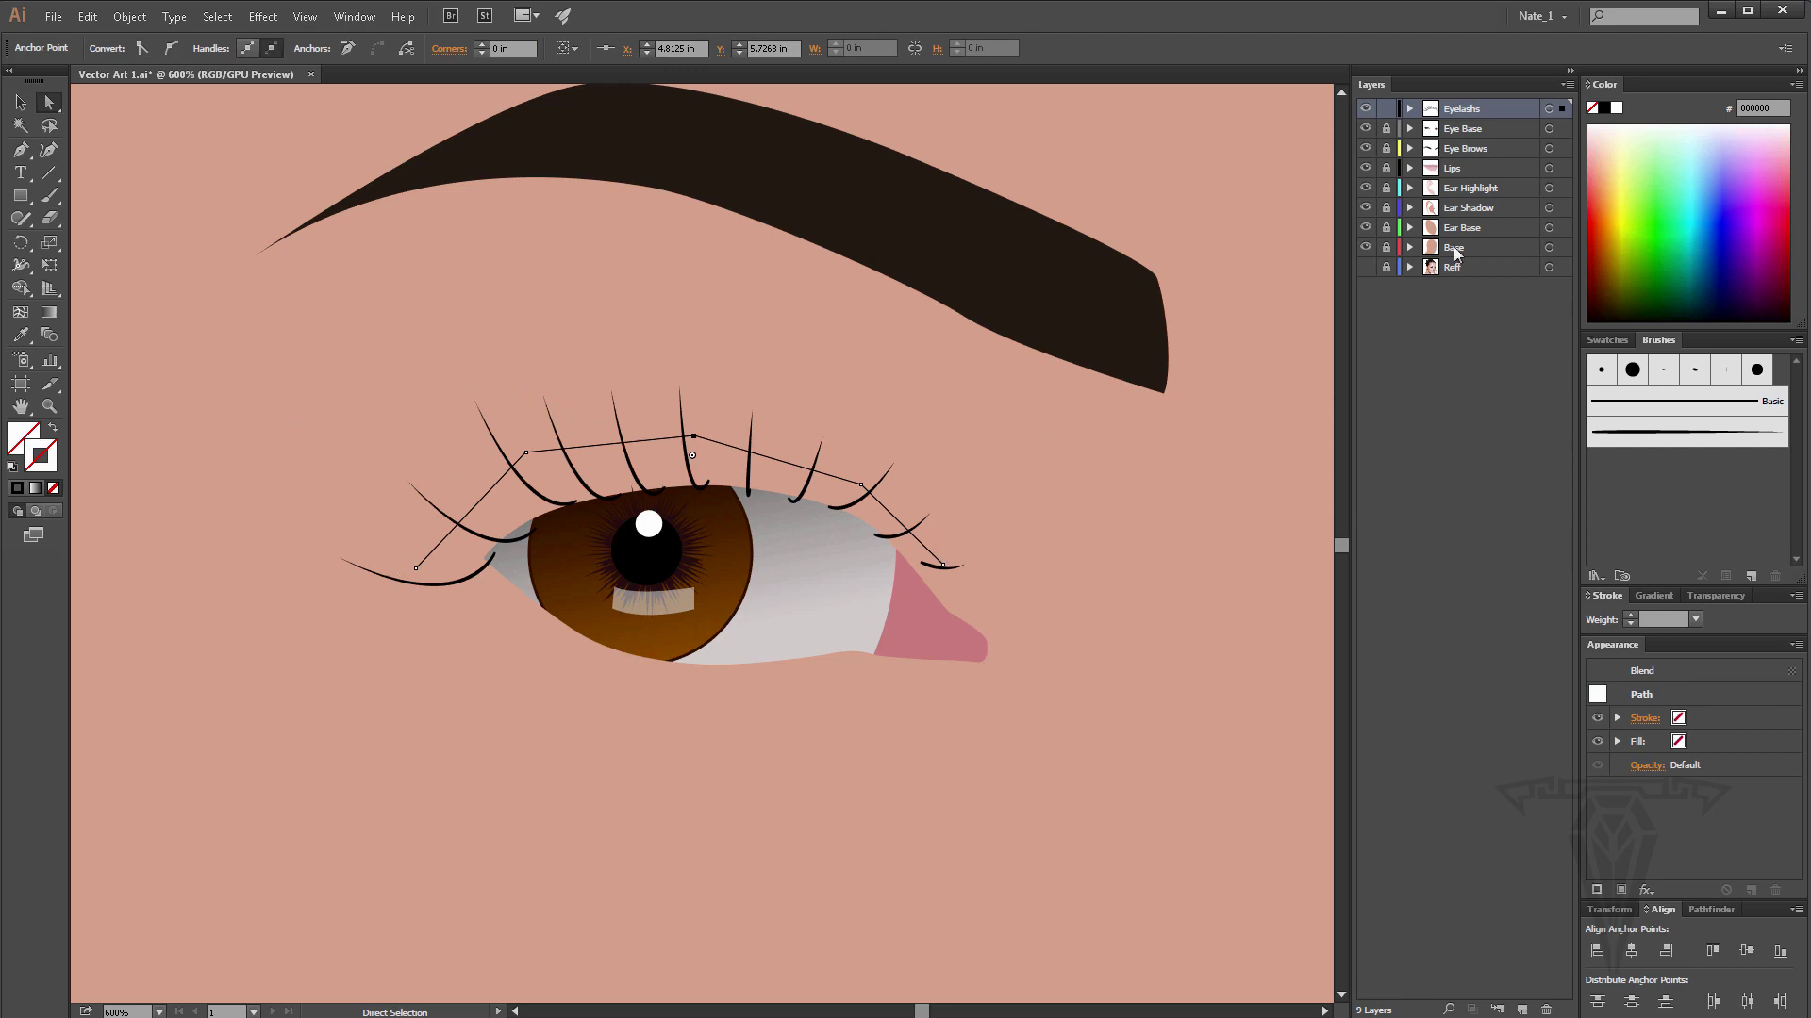
Set the Eyelashs layer's color to Light Blue in its layer options.
double_click(1513, 109)
click(918, 444)
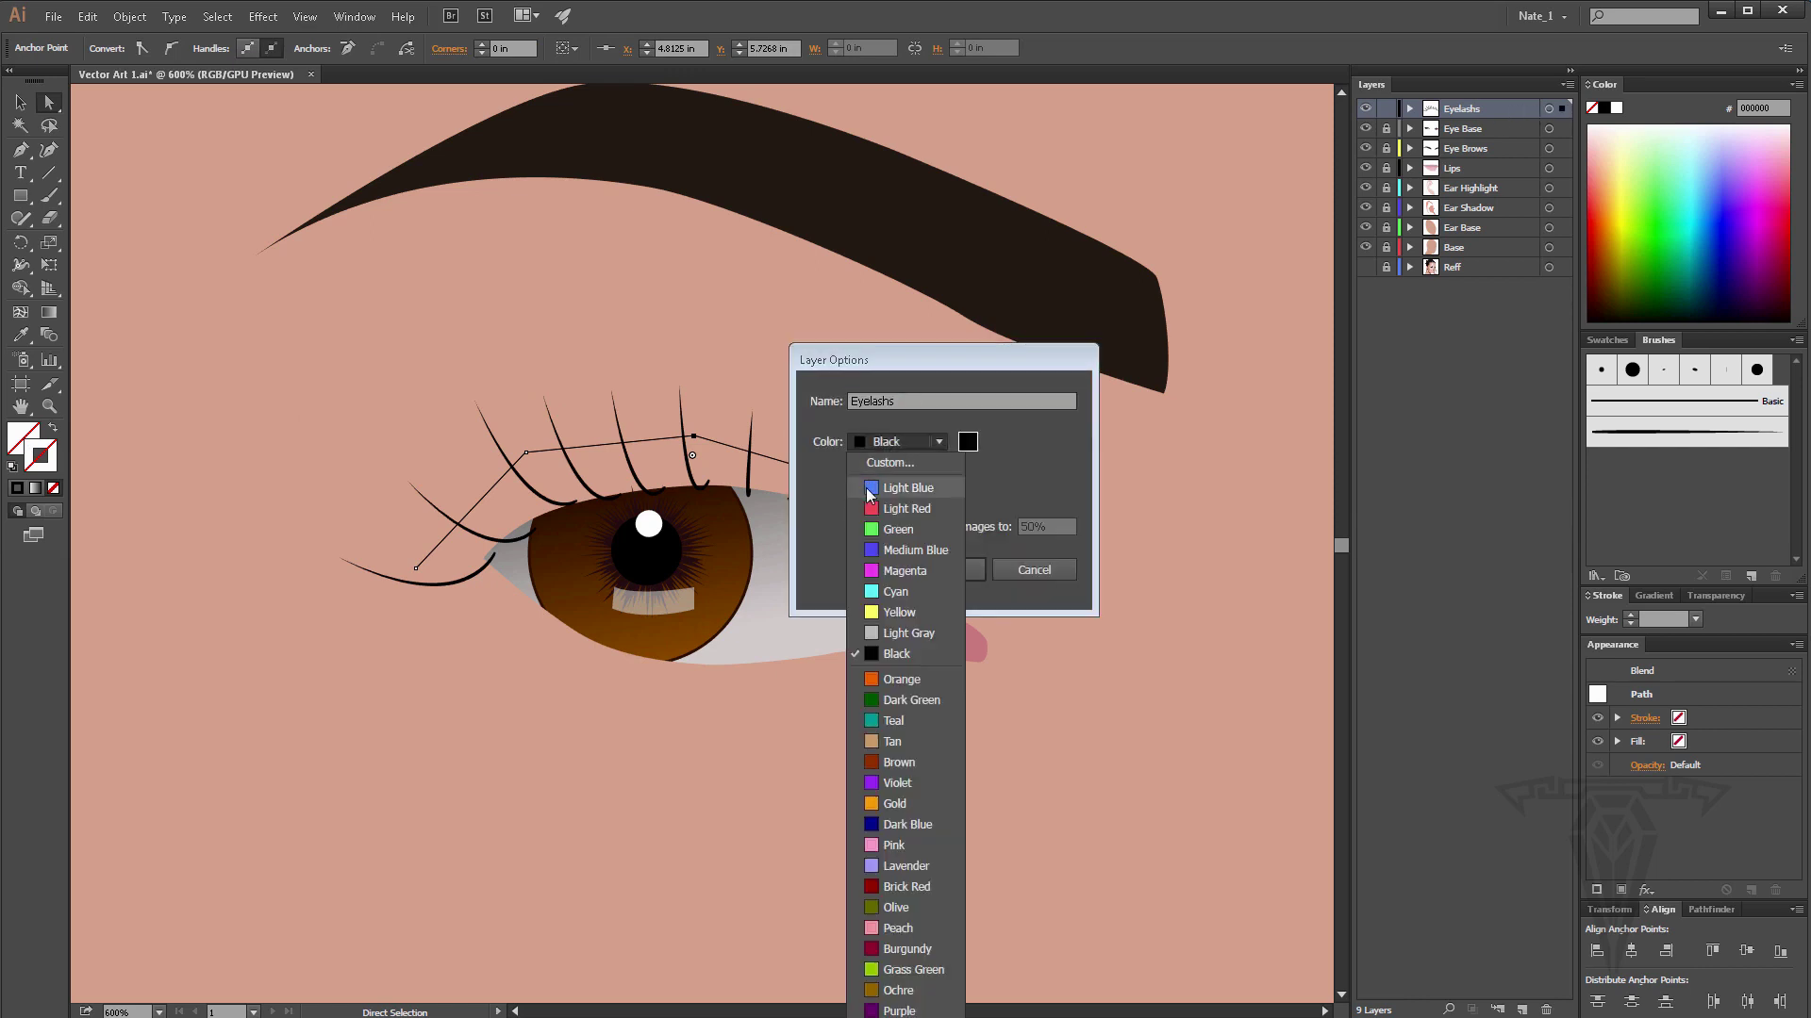
click(900, 486)
click(941, 569)
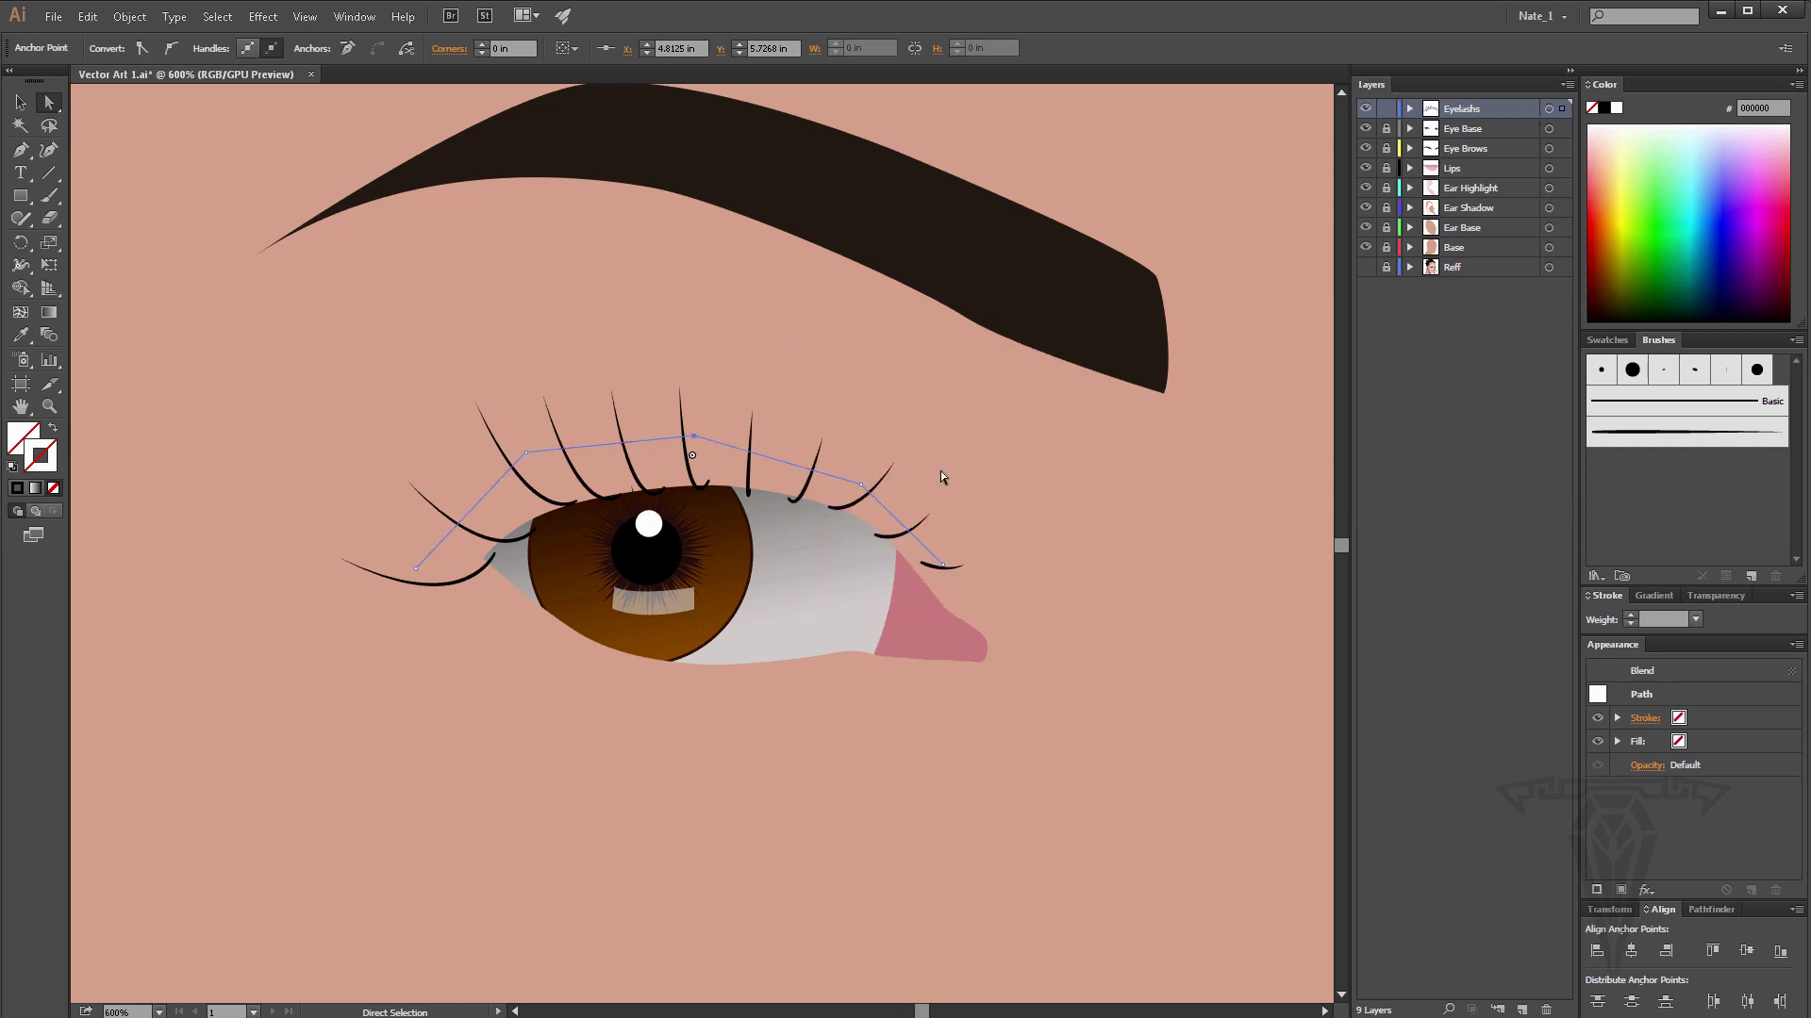
Try converting the blend spine's anchor near the outer lashes to a smooth point, and undo the change.
click(526, 451)
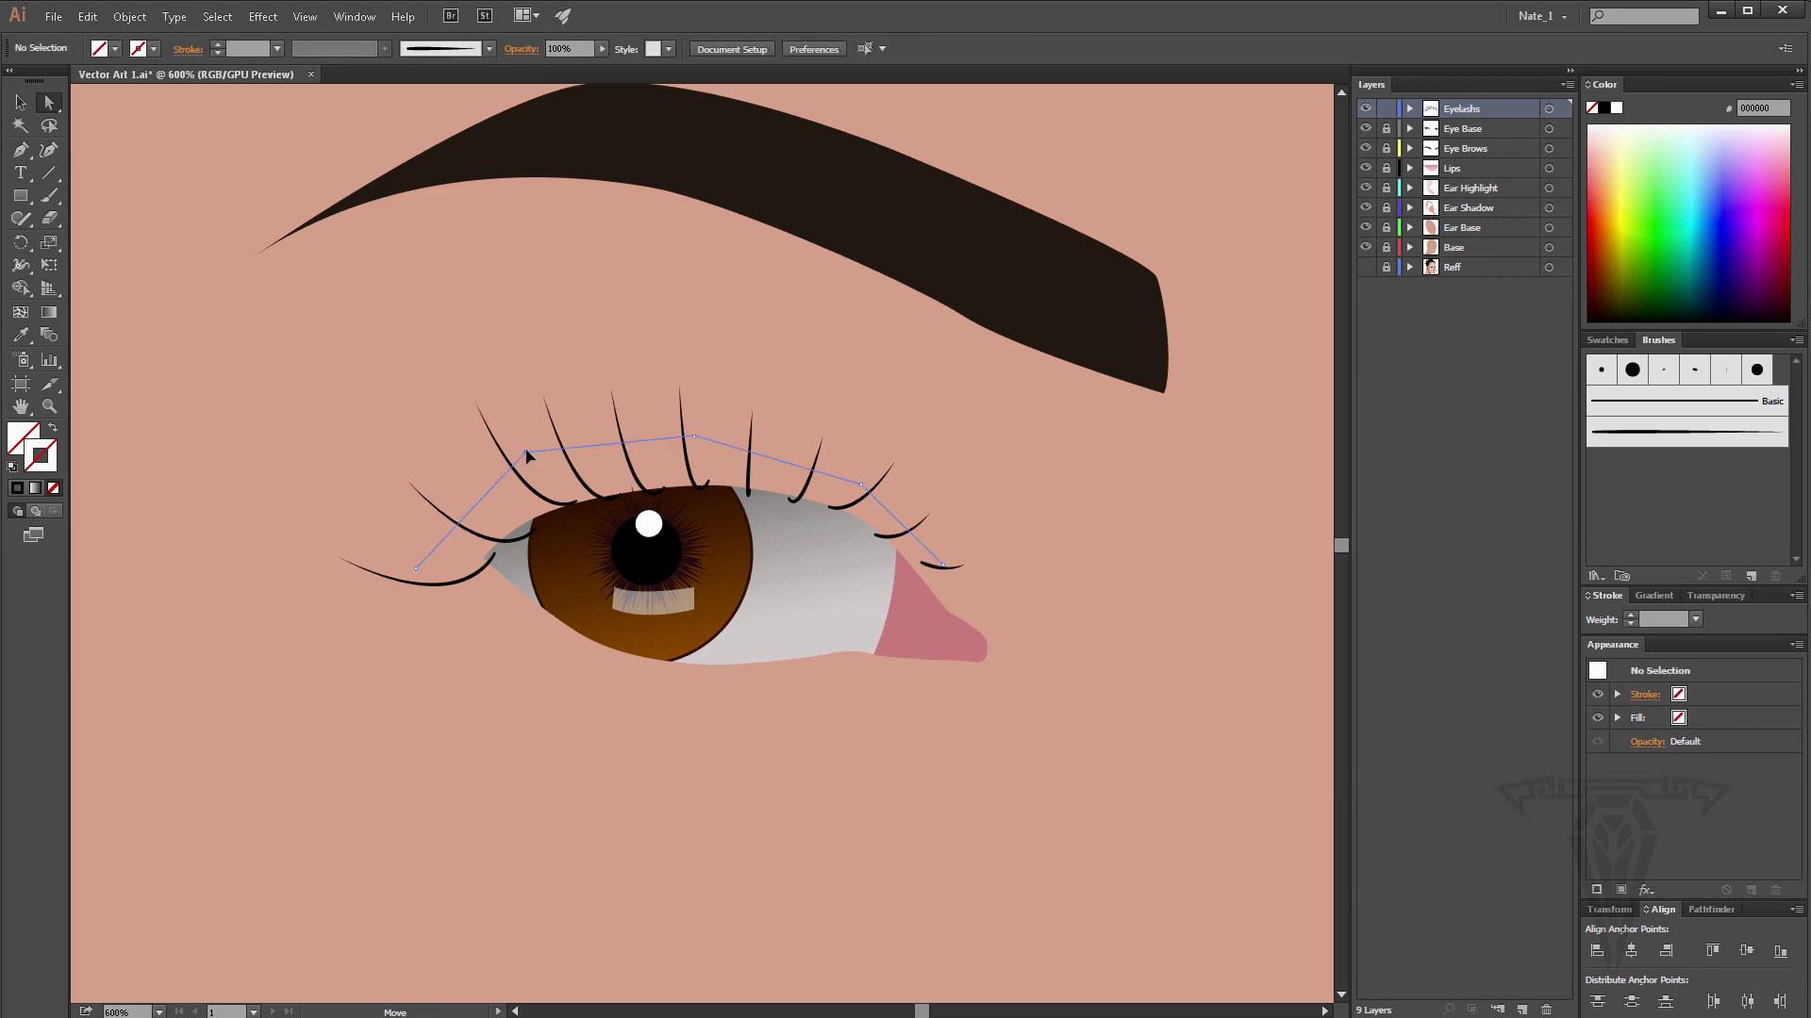
click(173, 48)
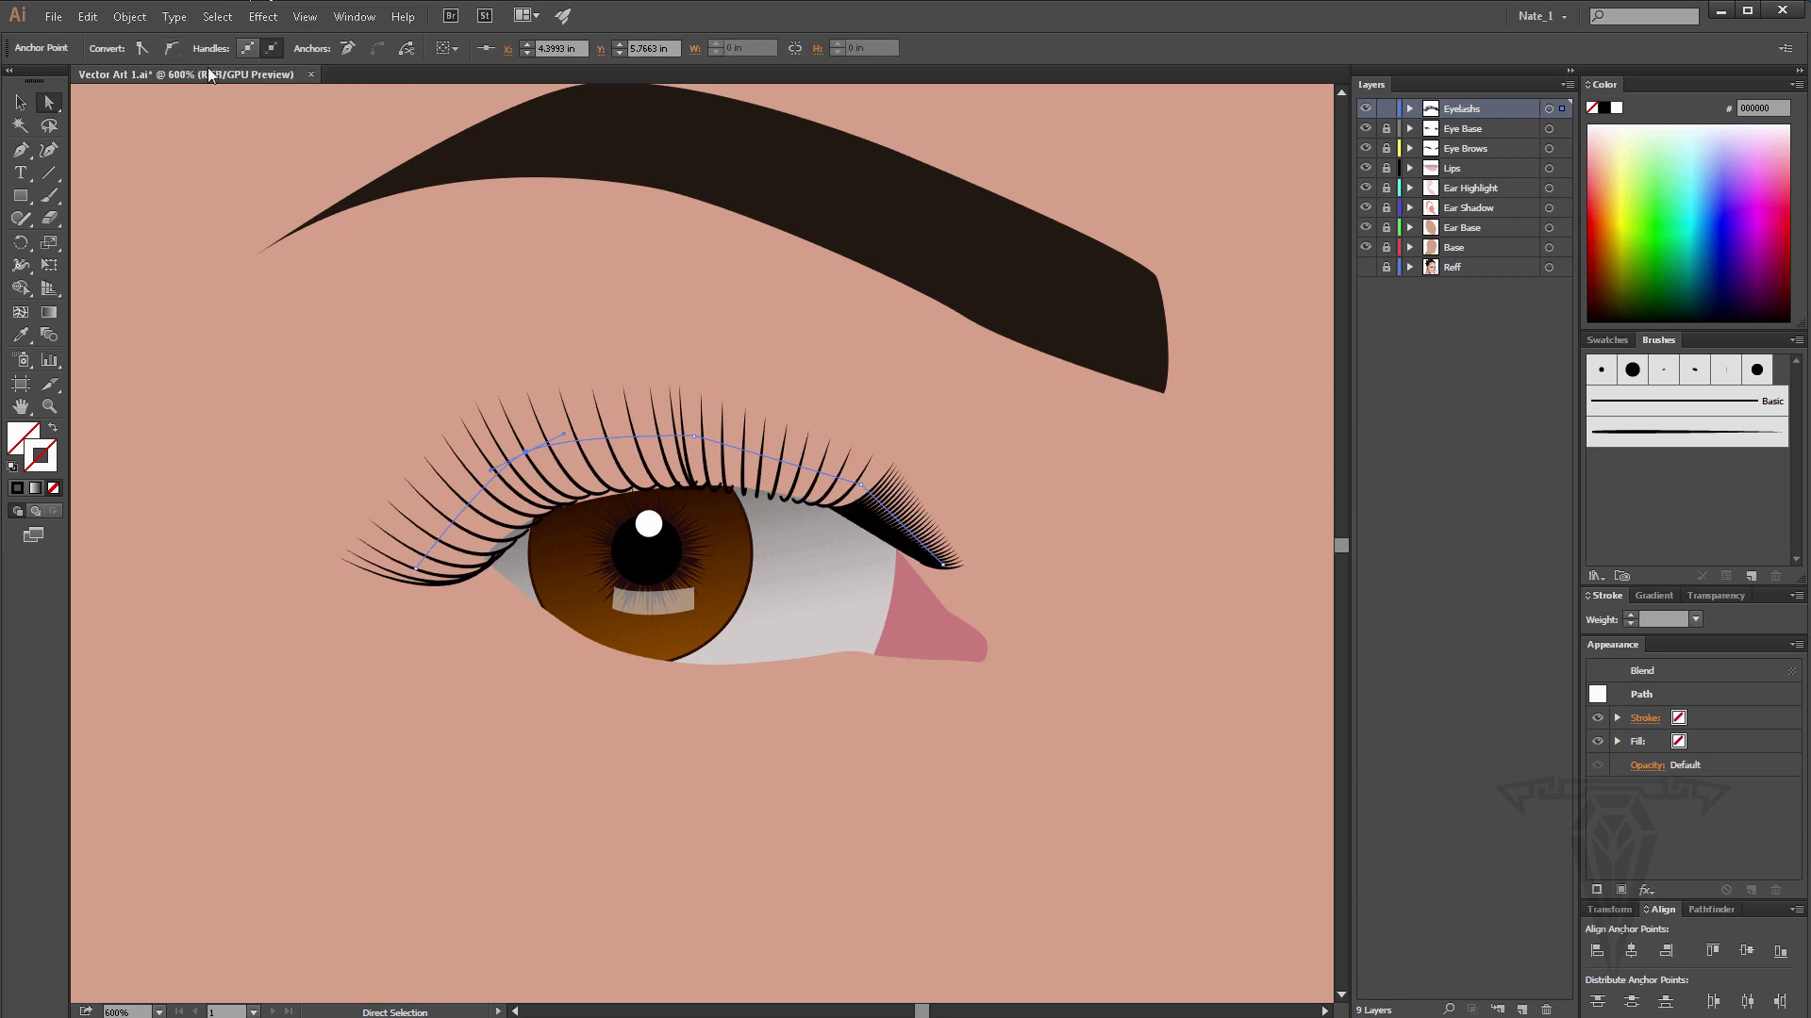
key(ctrl+z)
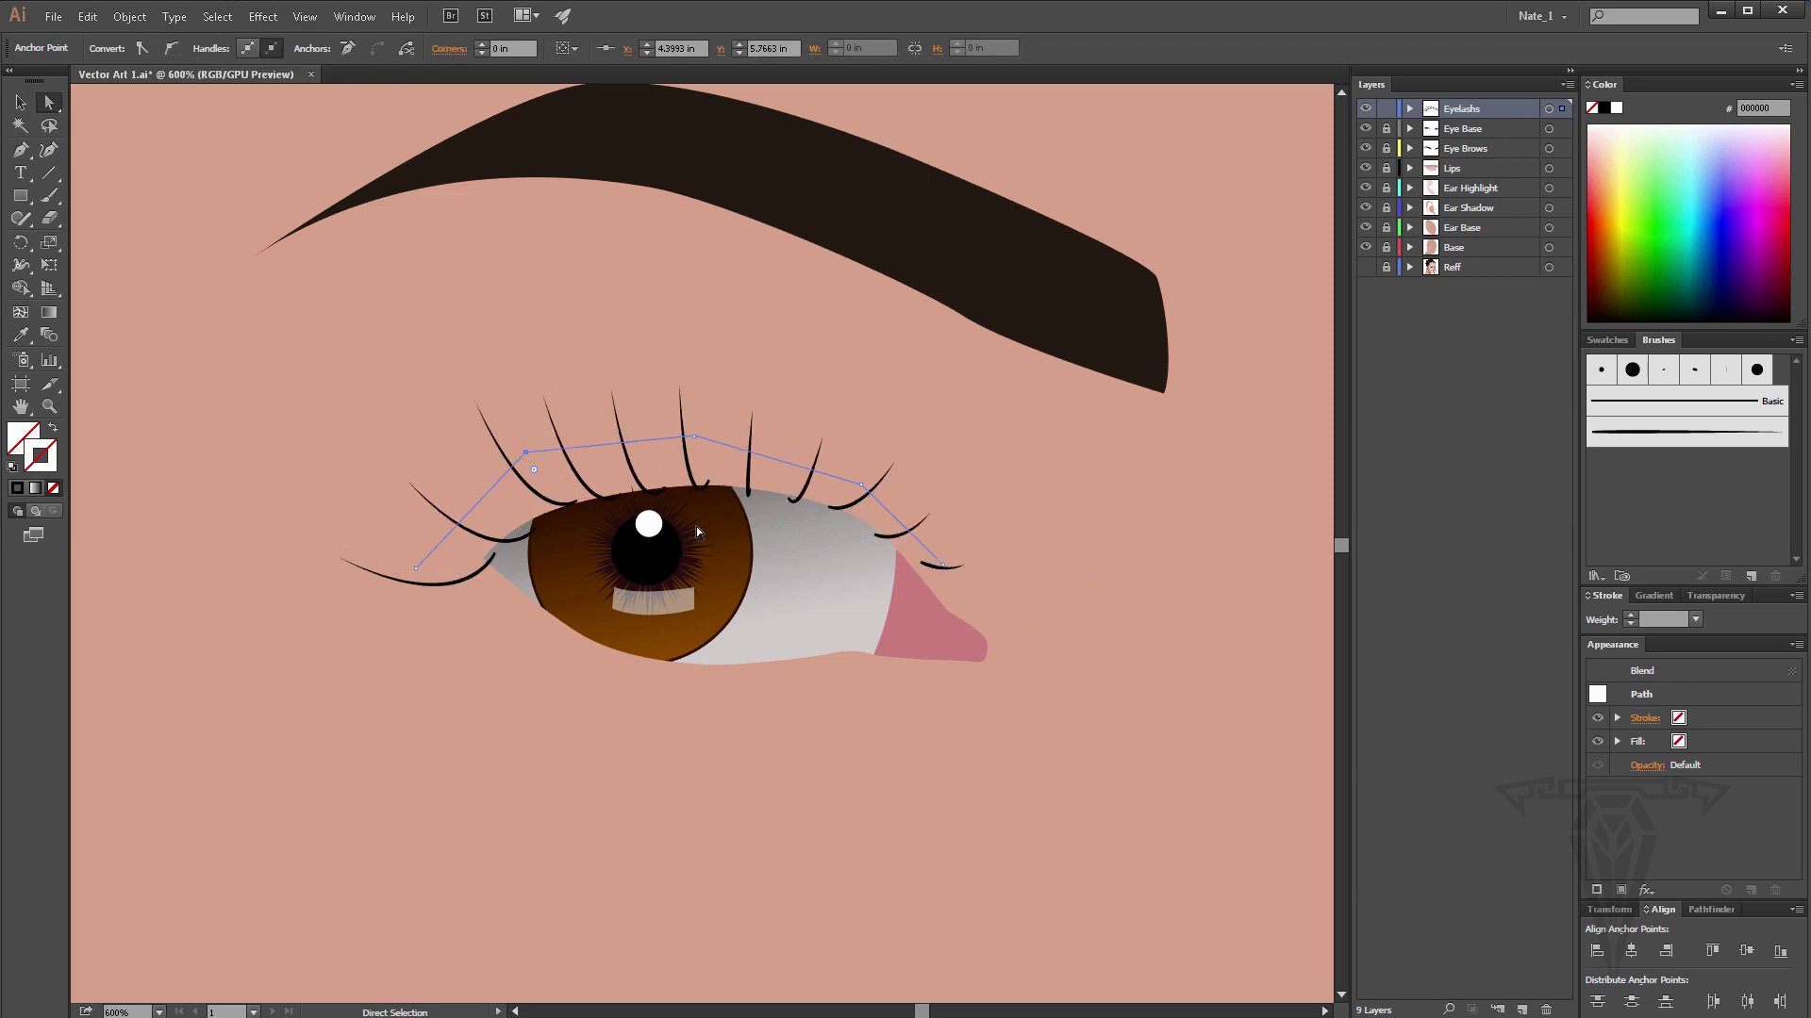
Open the lash blend's Blend Options with preview on, and test the Align to Path orientation before restoring the original one.
click(114, 18)
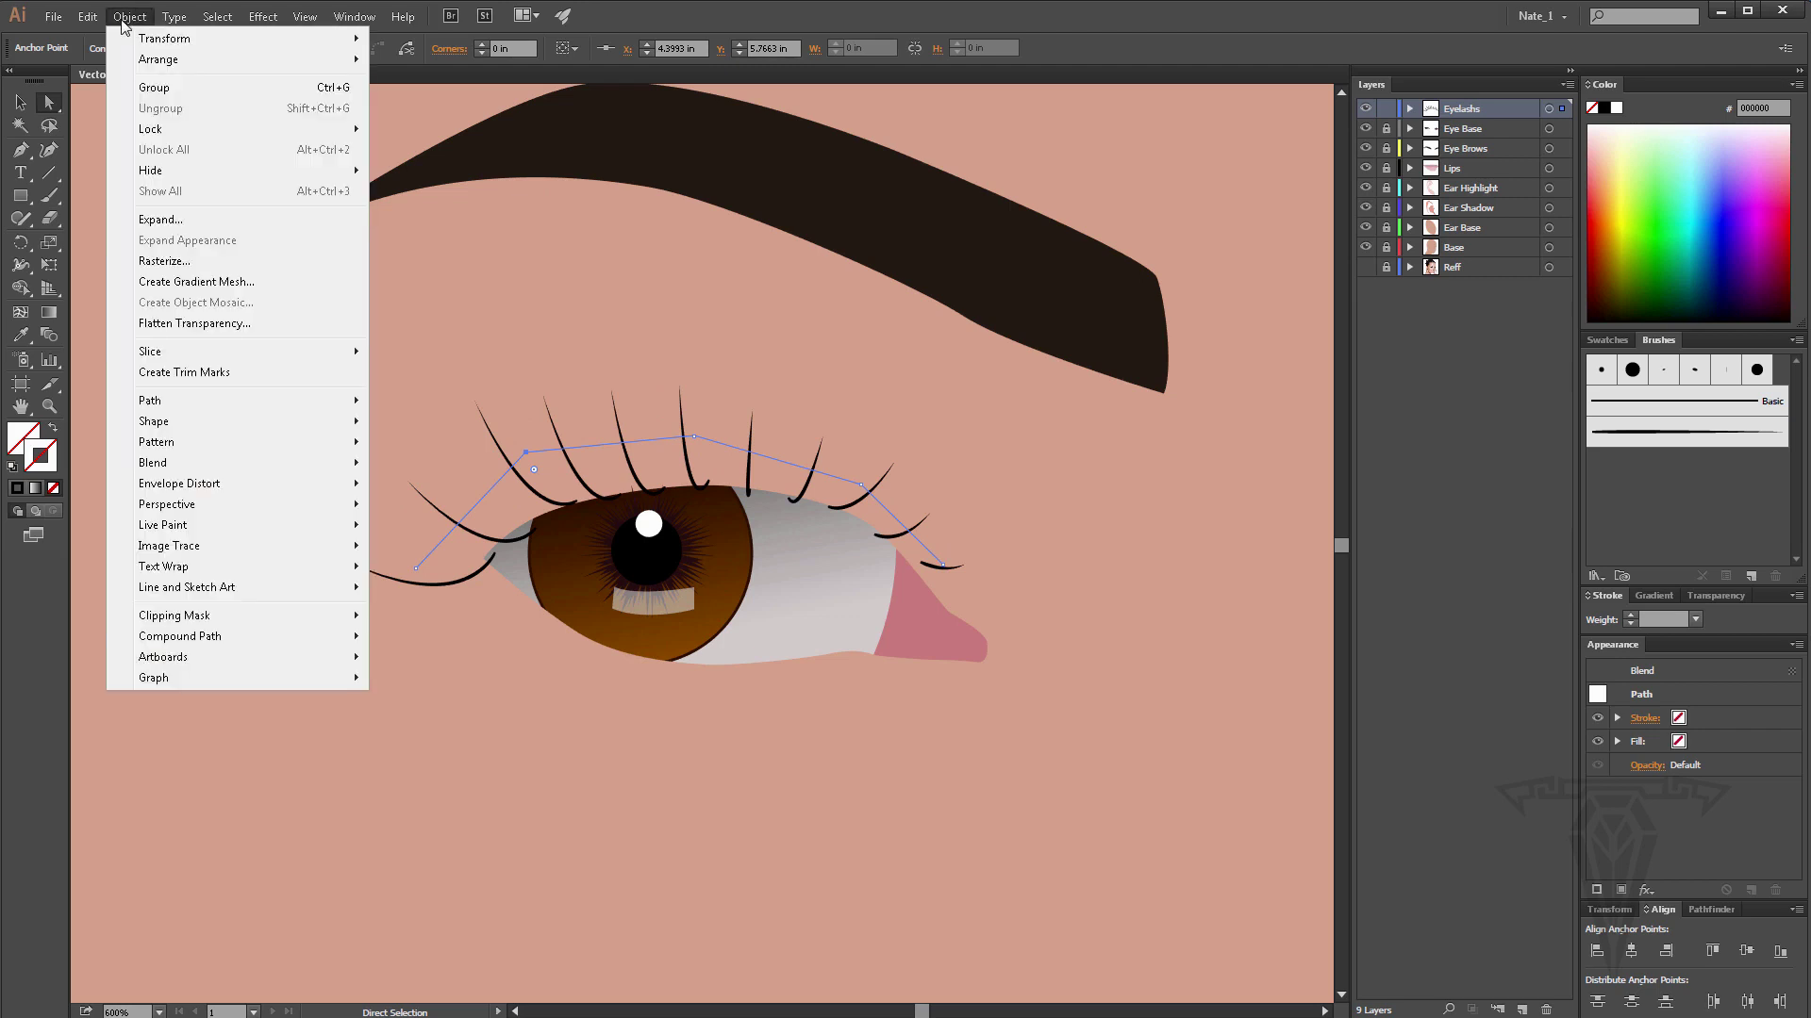
click(22, 104)
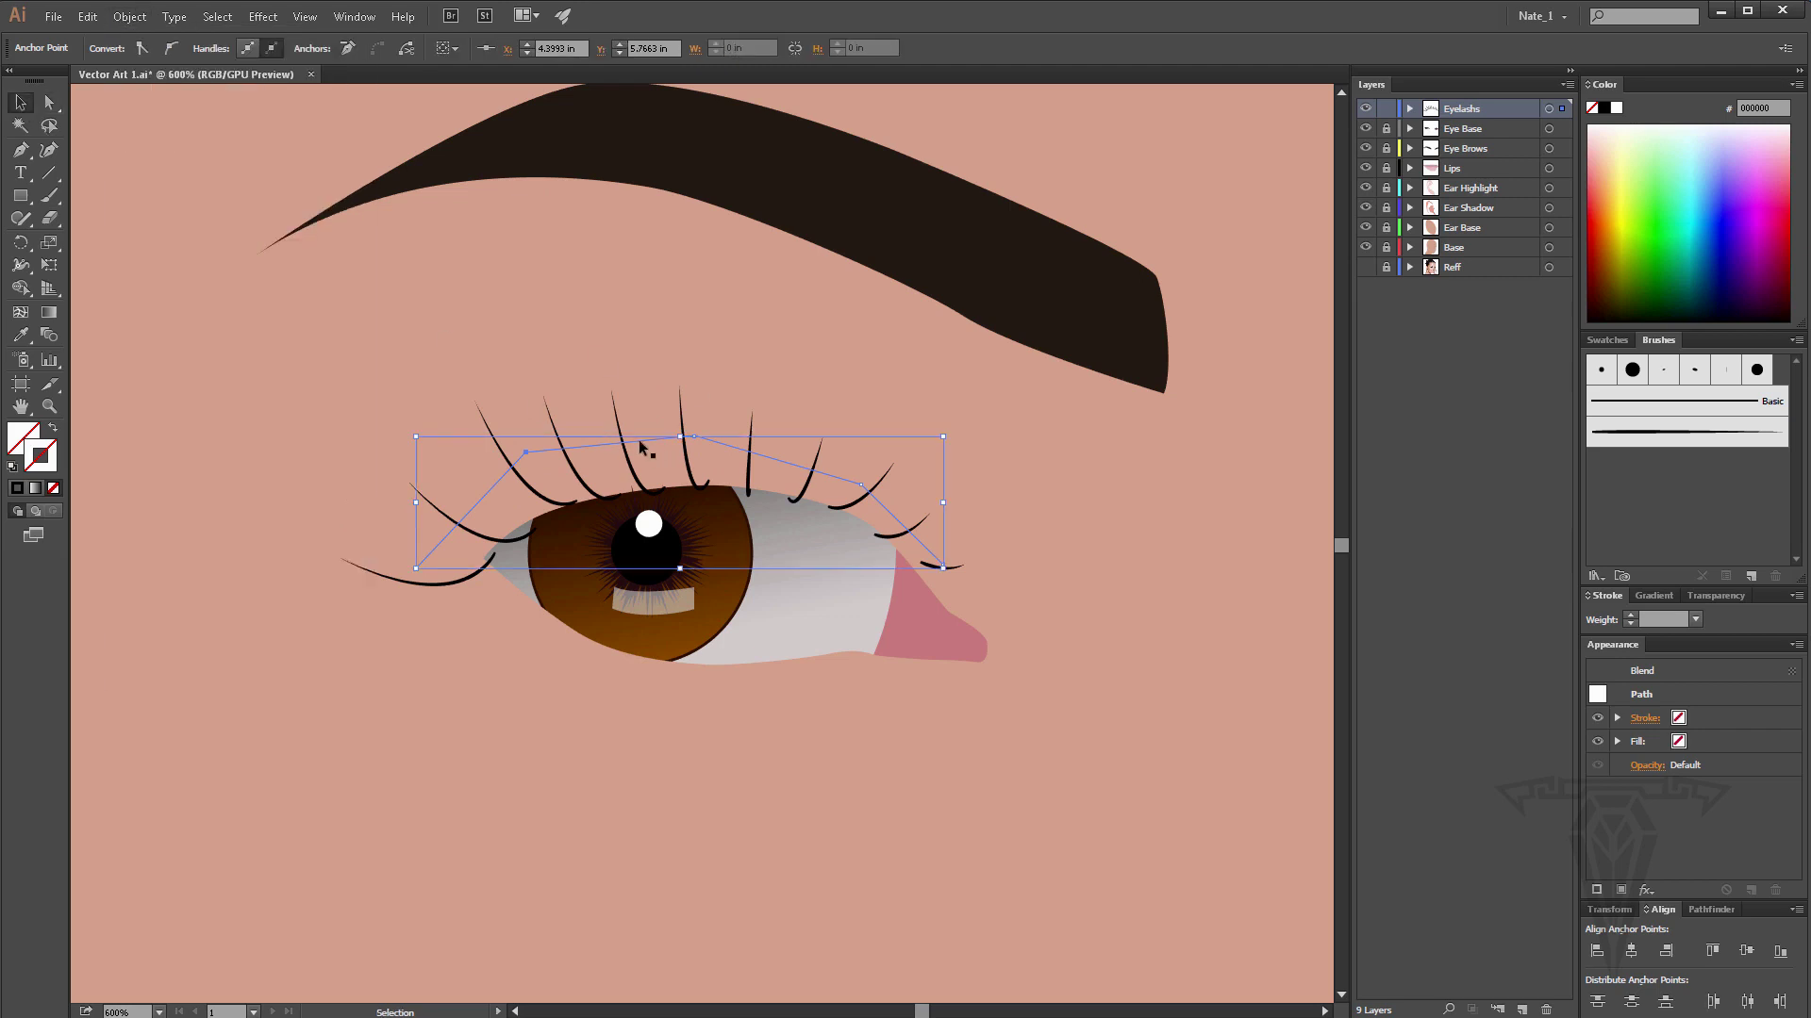
click(138, 17)
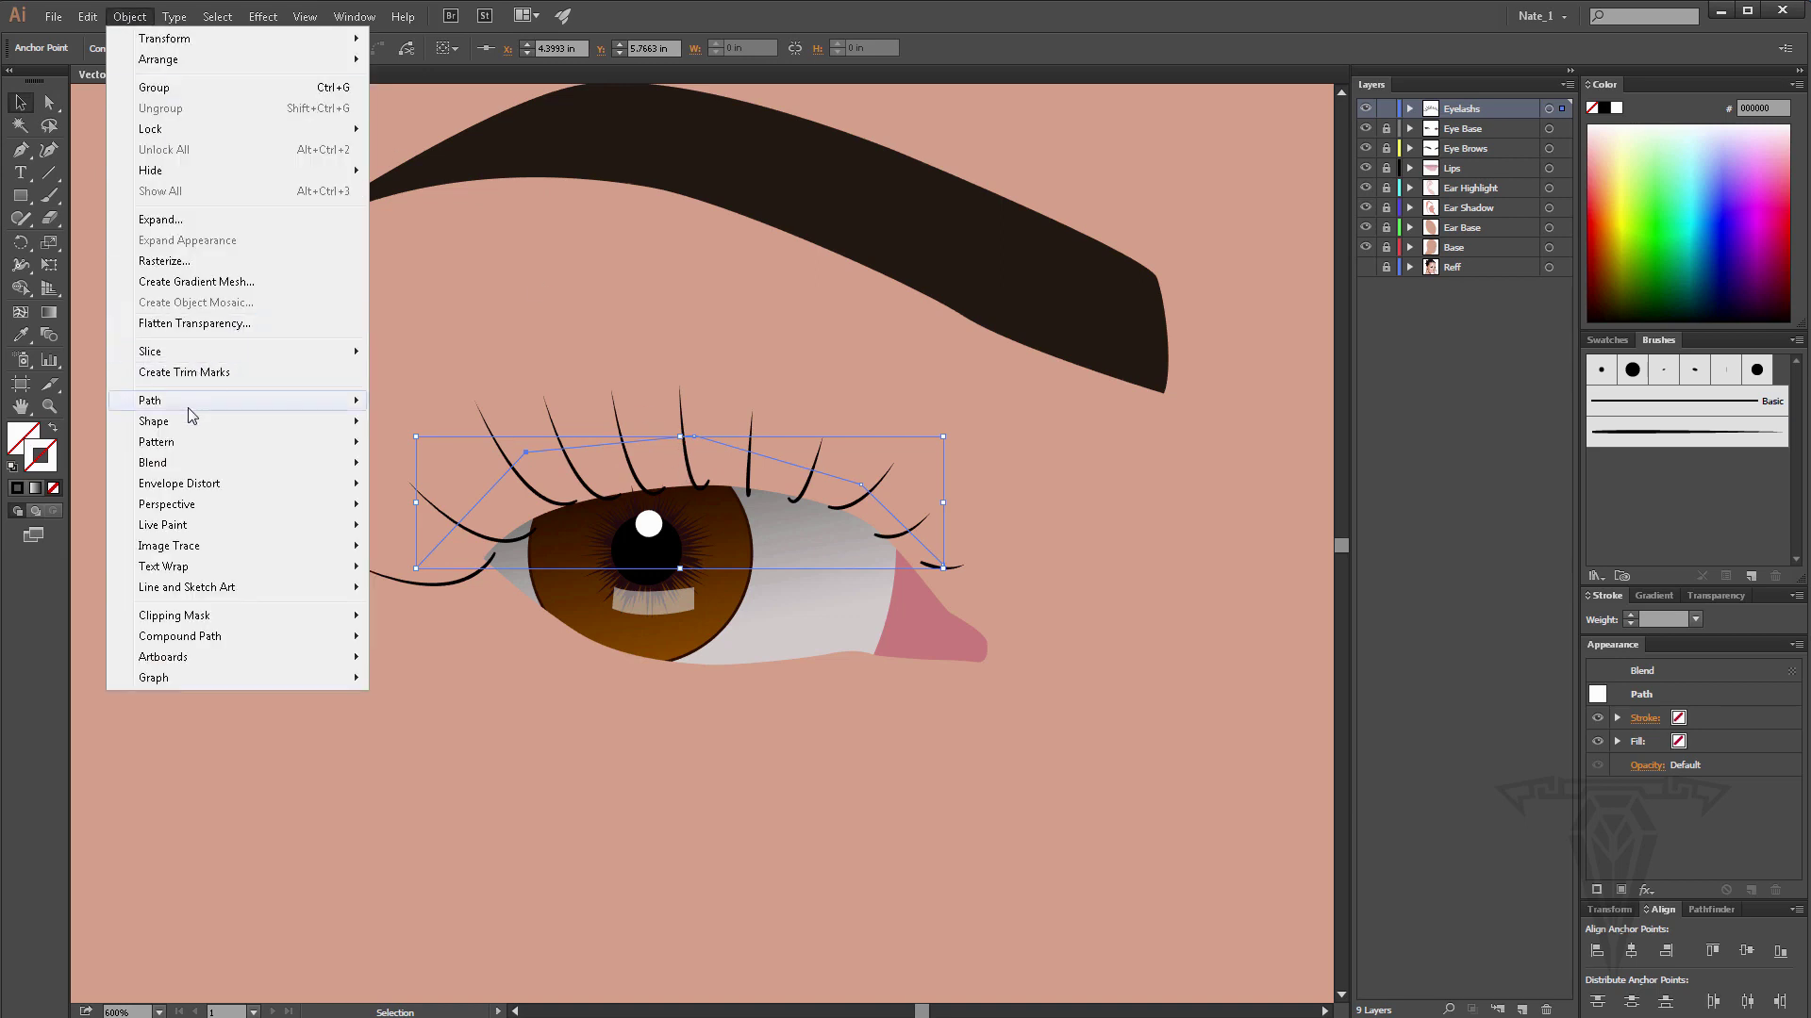
mouse_move(193, 409)
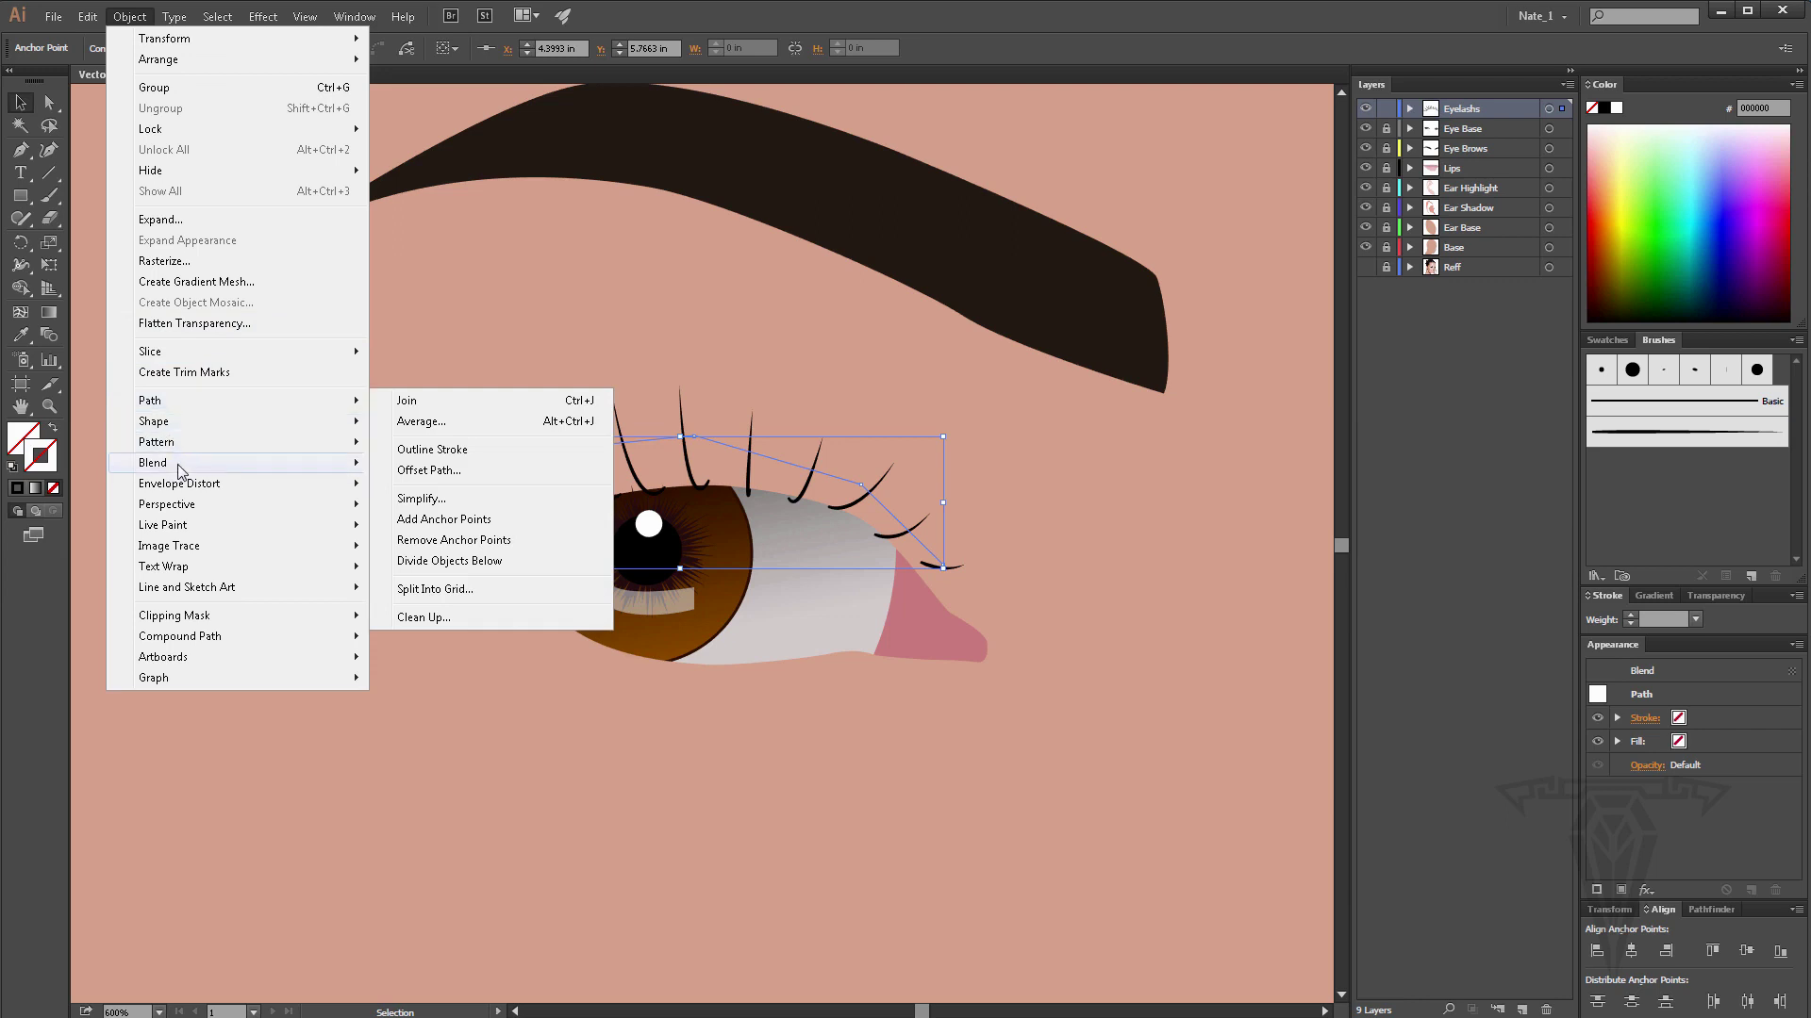
mouse_move(286, 477)
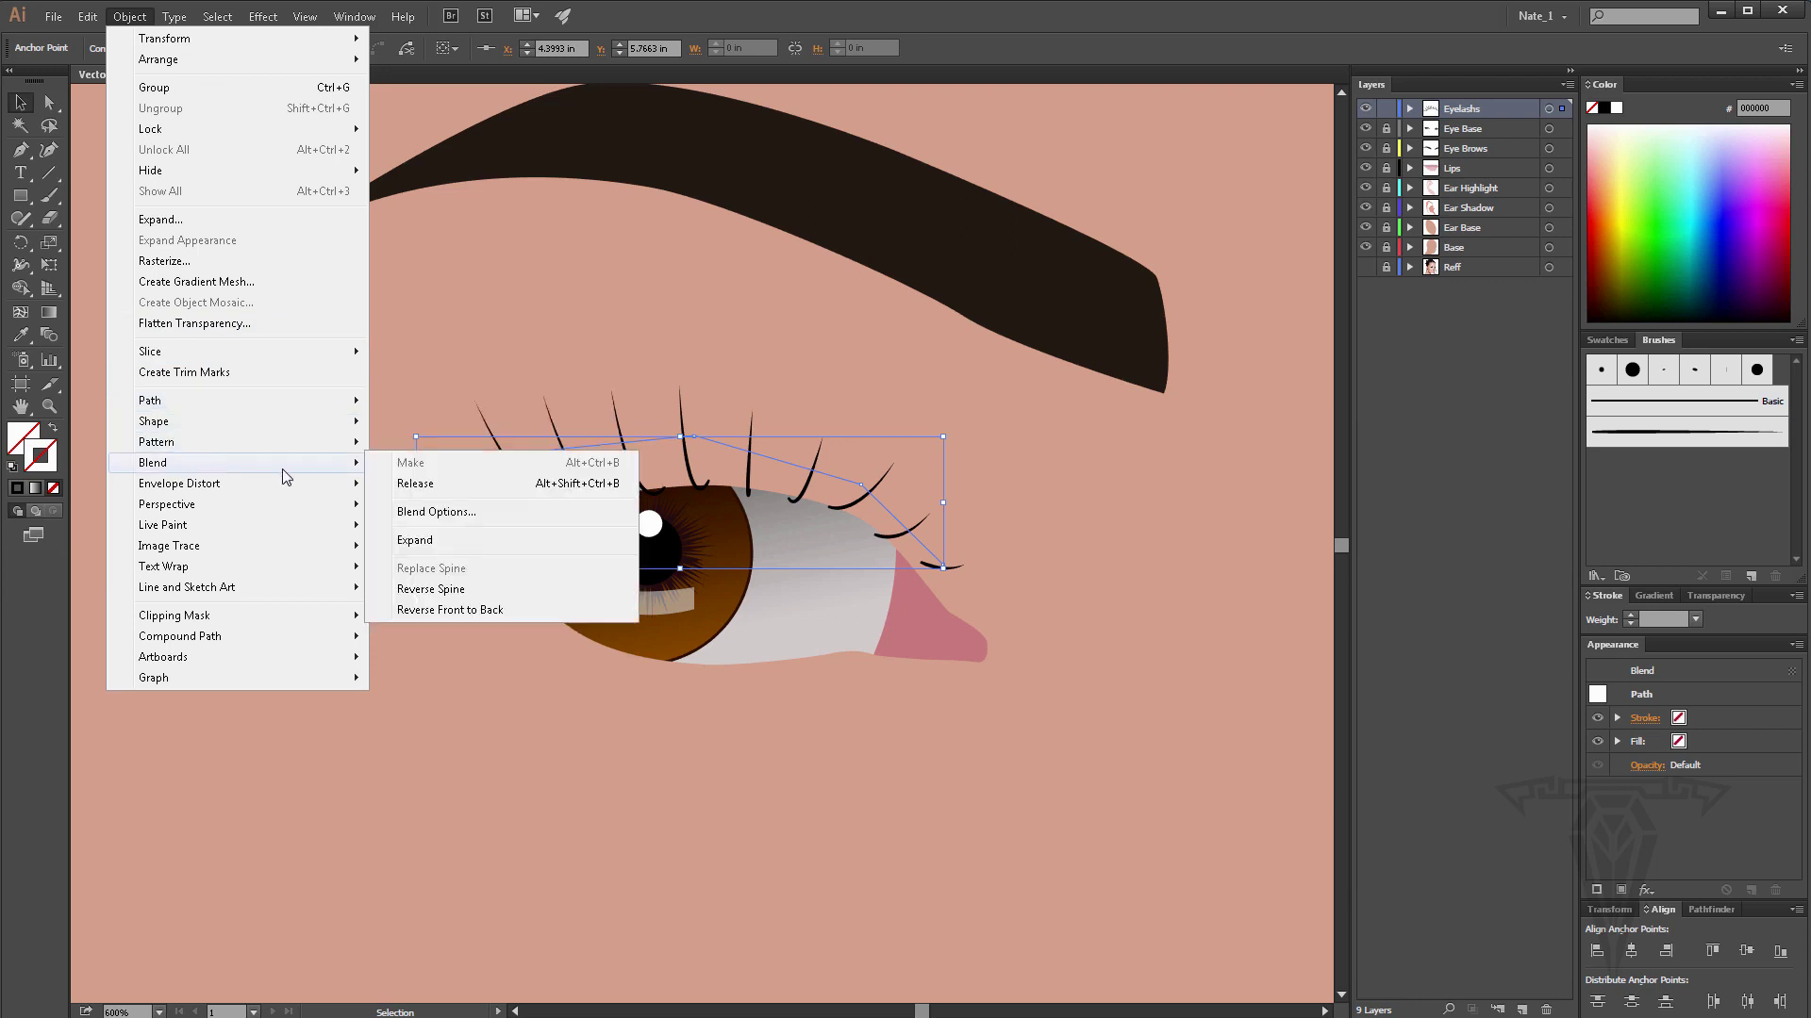
click(468, 515)
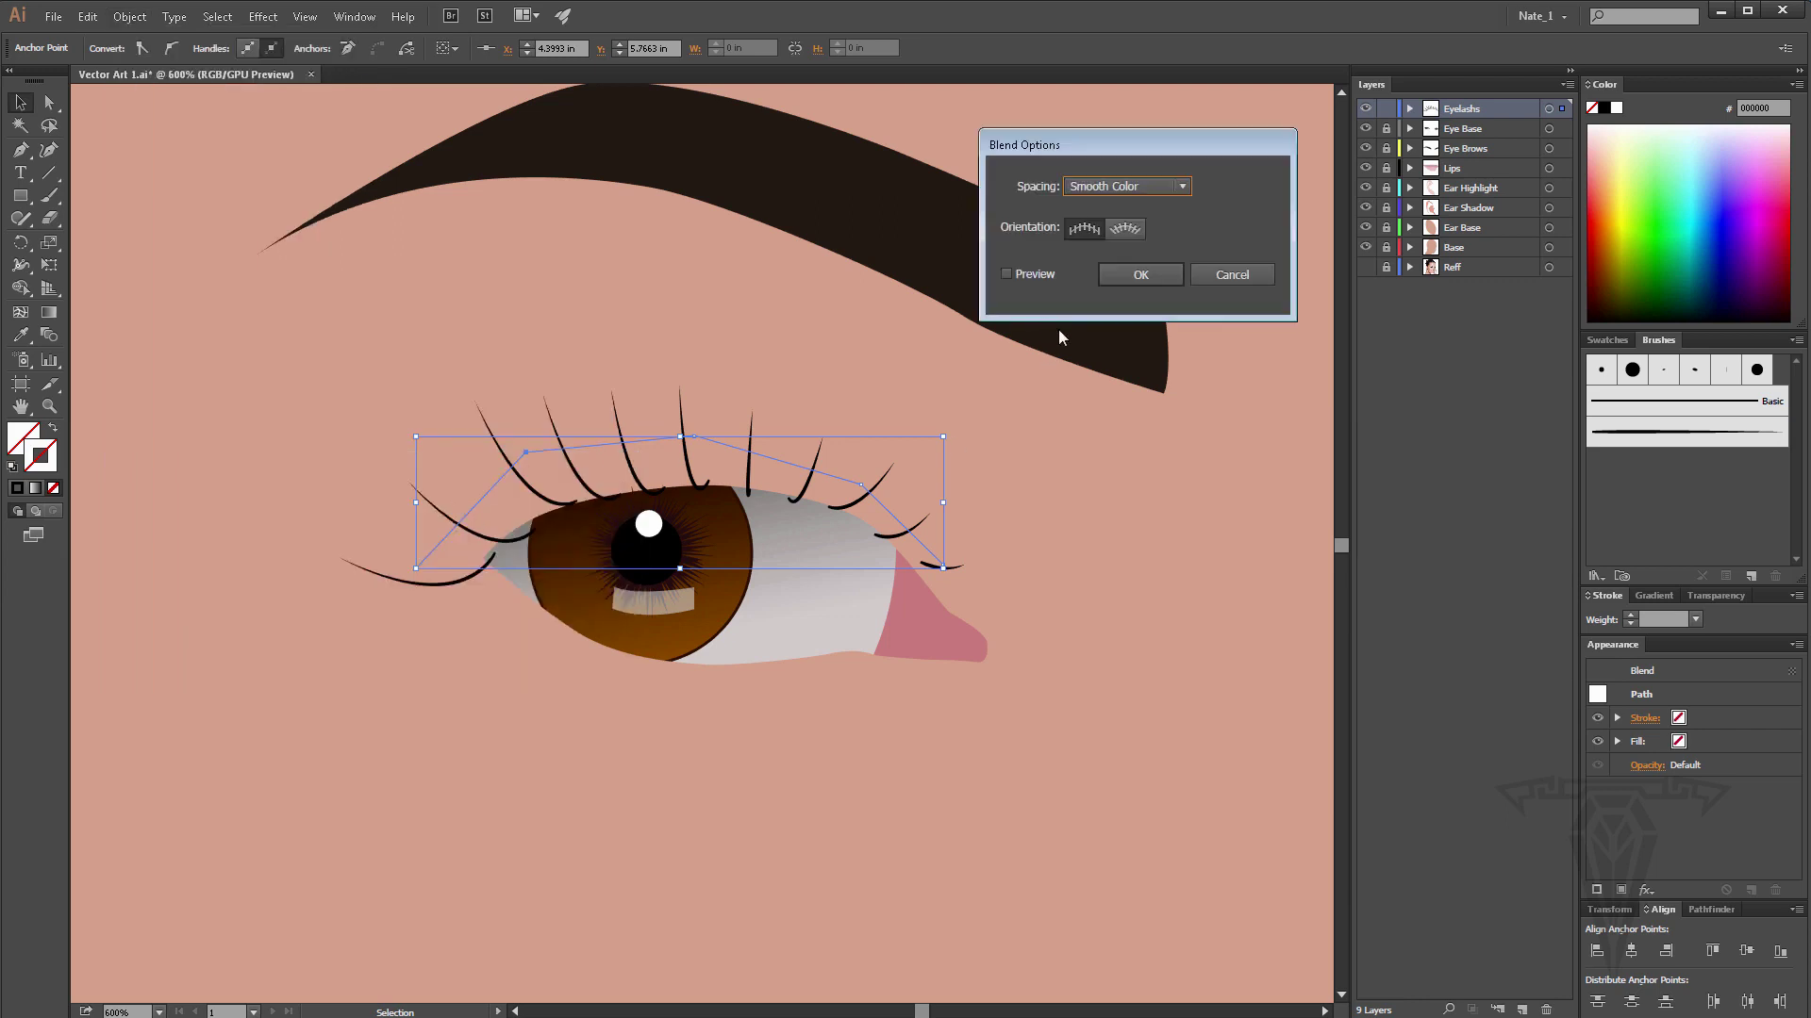
click(1032, 272)
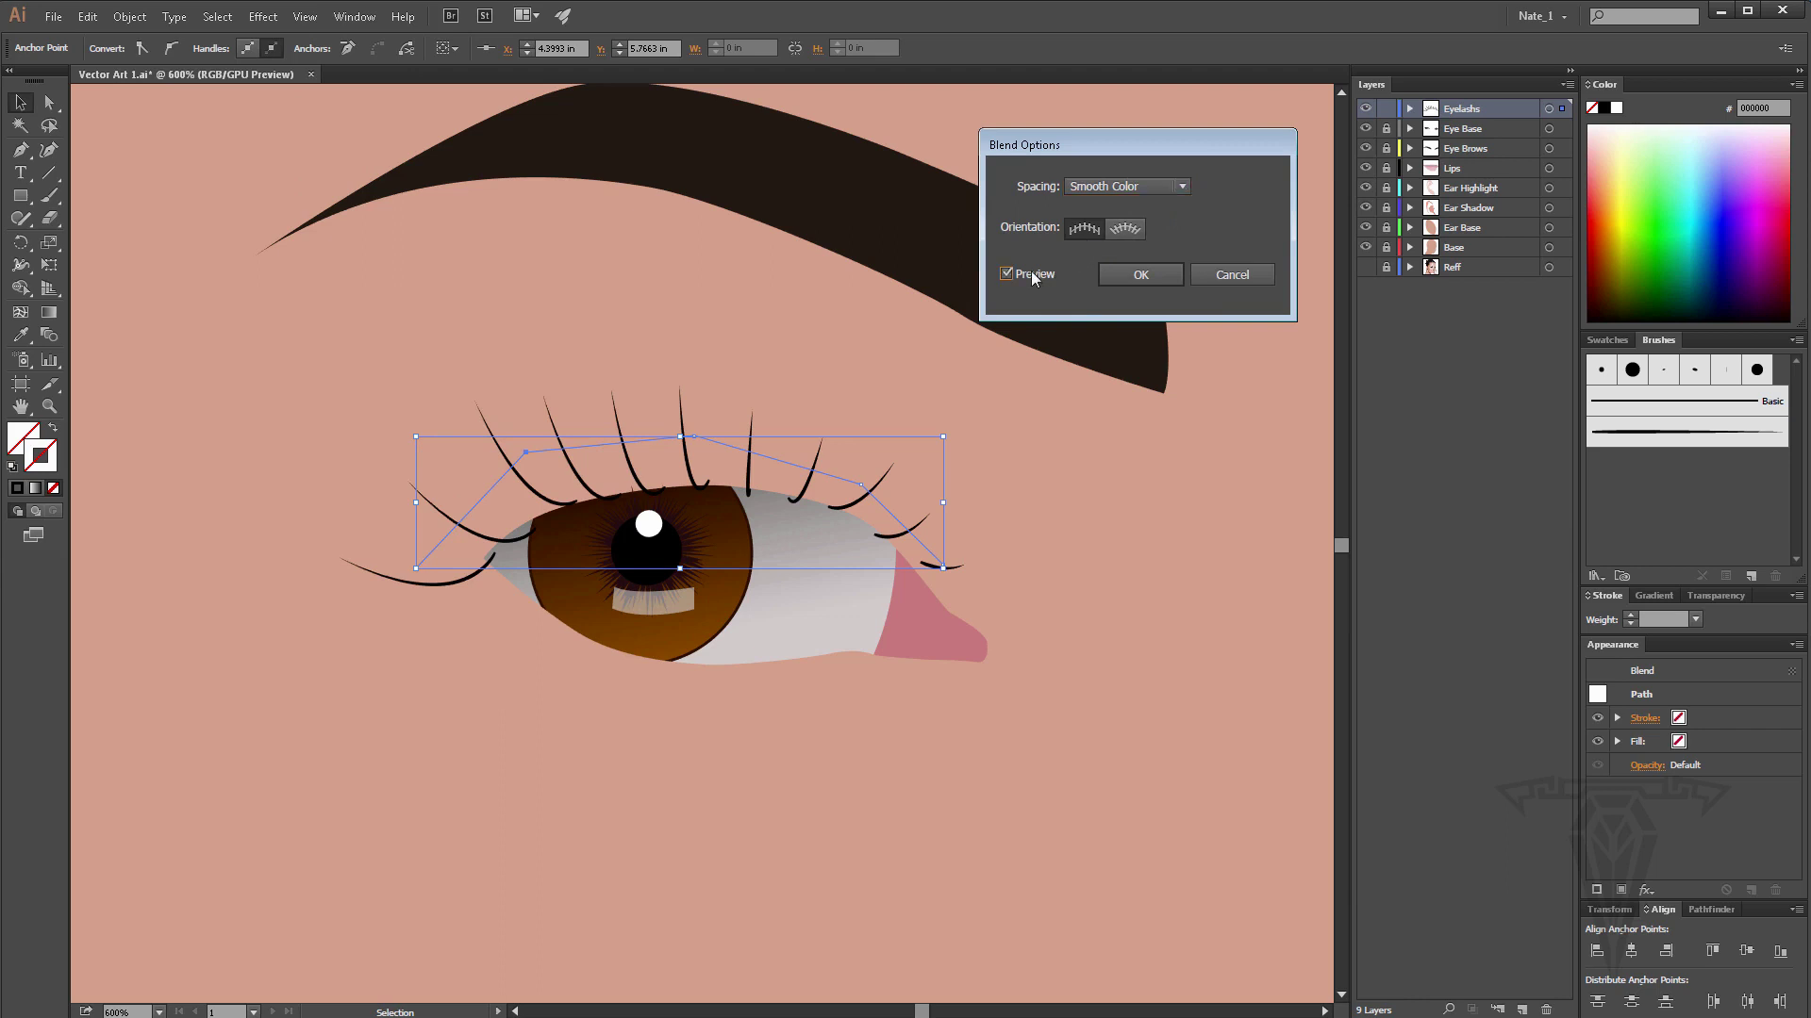
click(1124, 229)
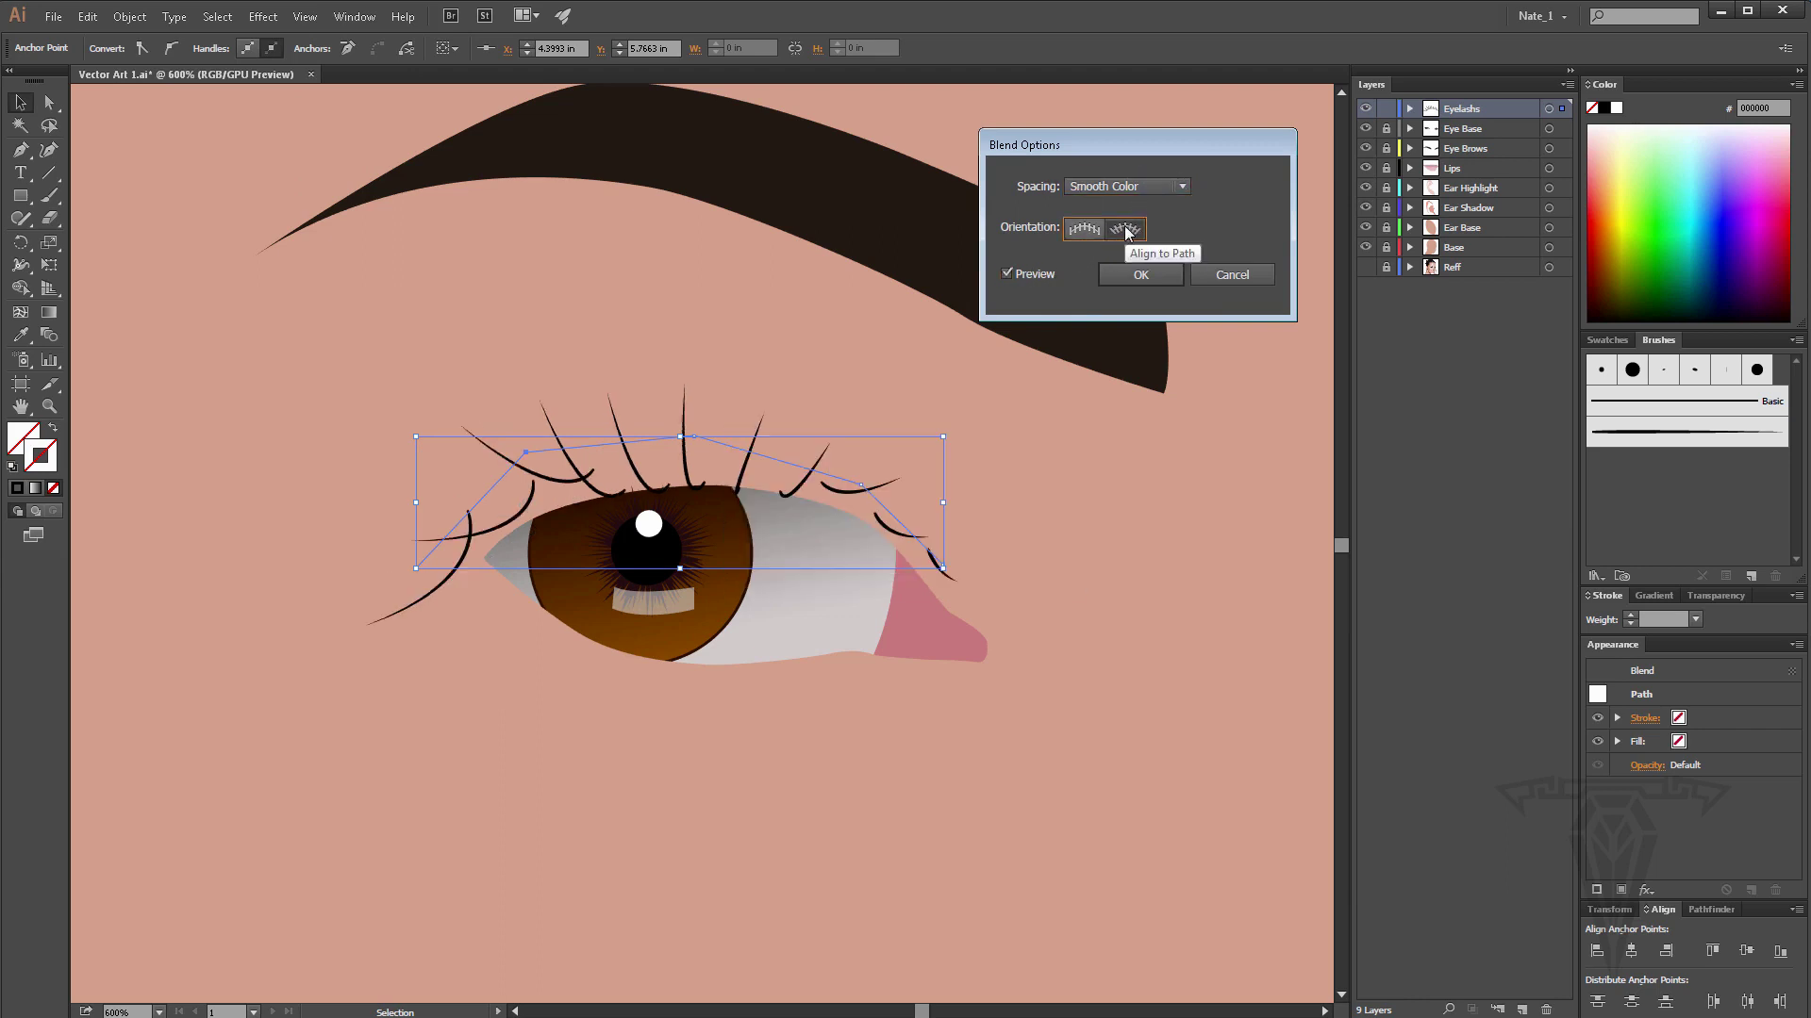
click(1081, 230)
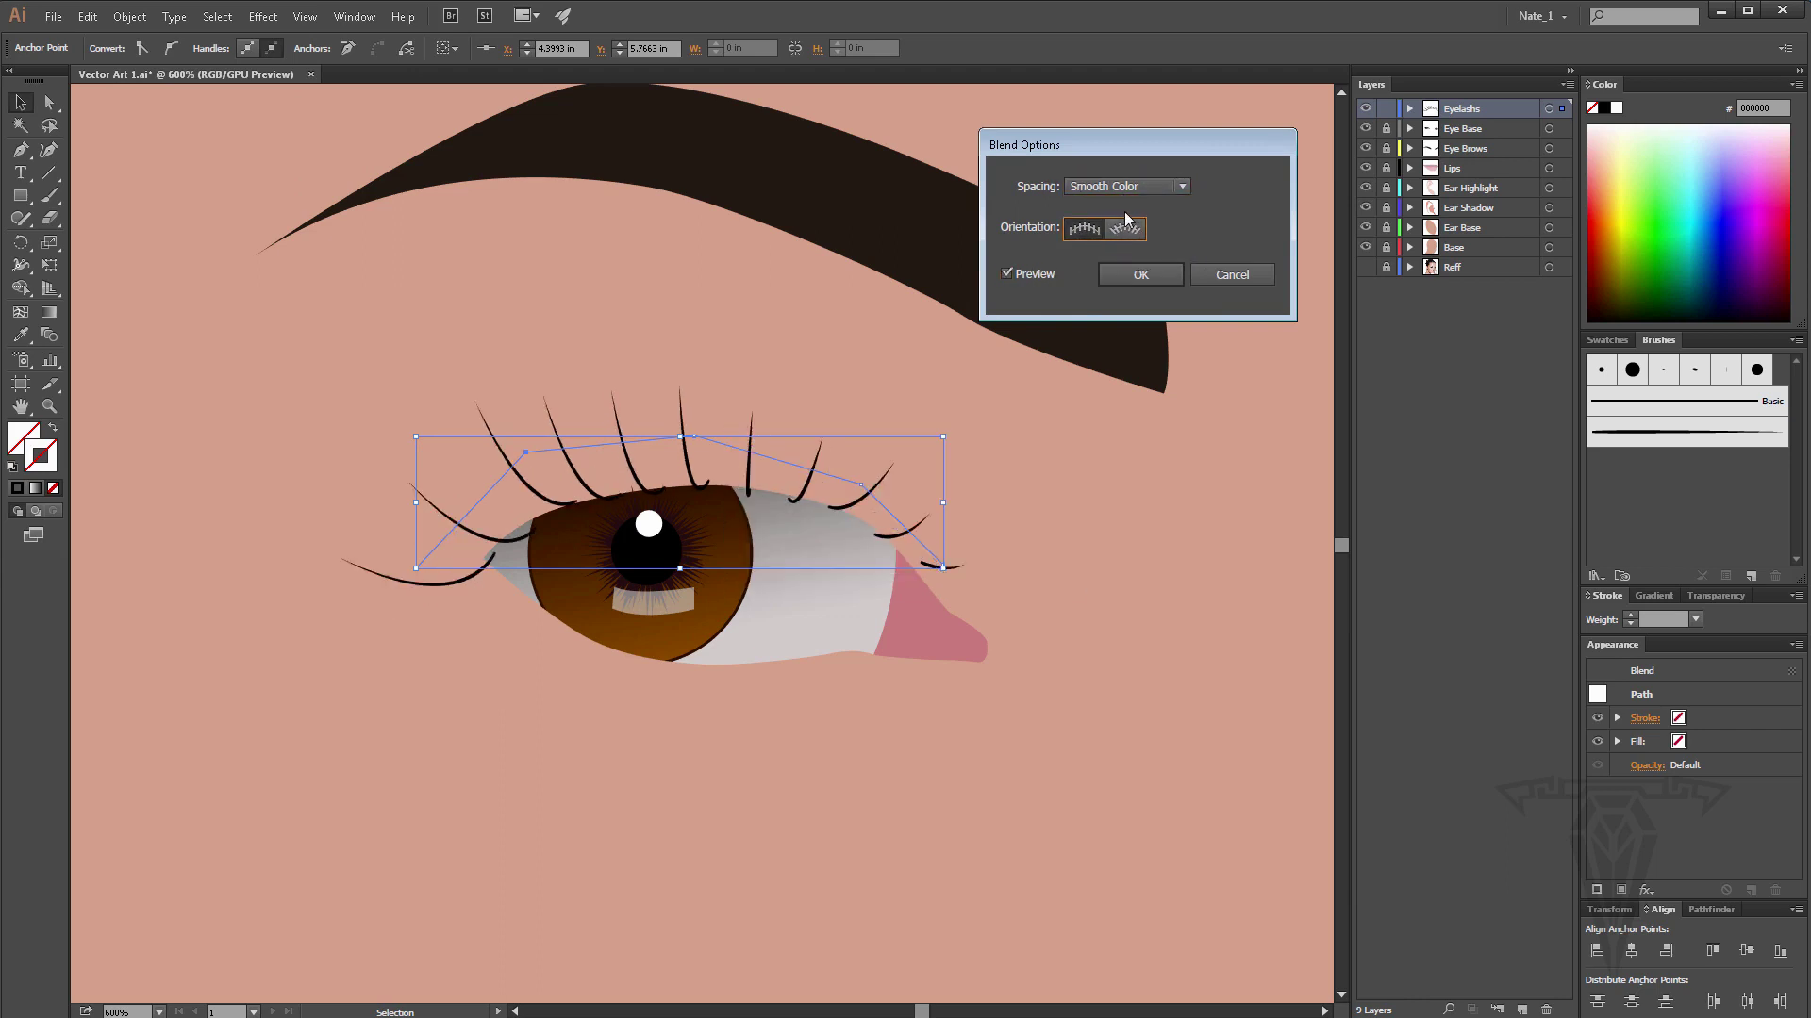
Change the blend spacing to Specified Steps with 25 steps and refresh the preview.
click(1157, 184)
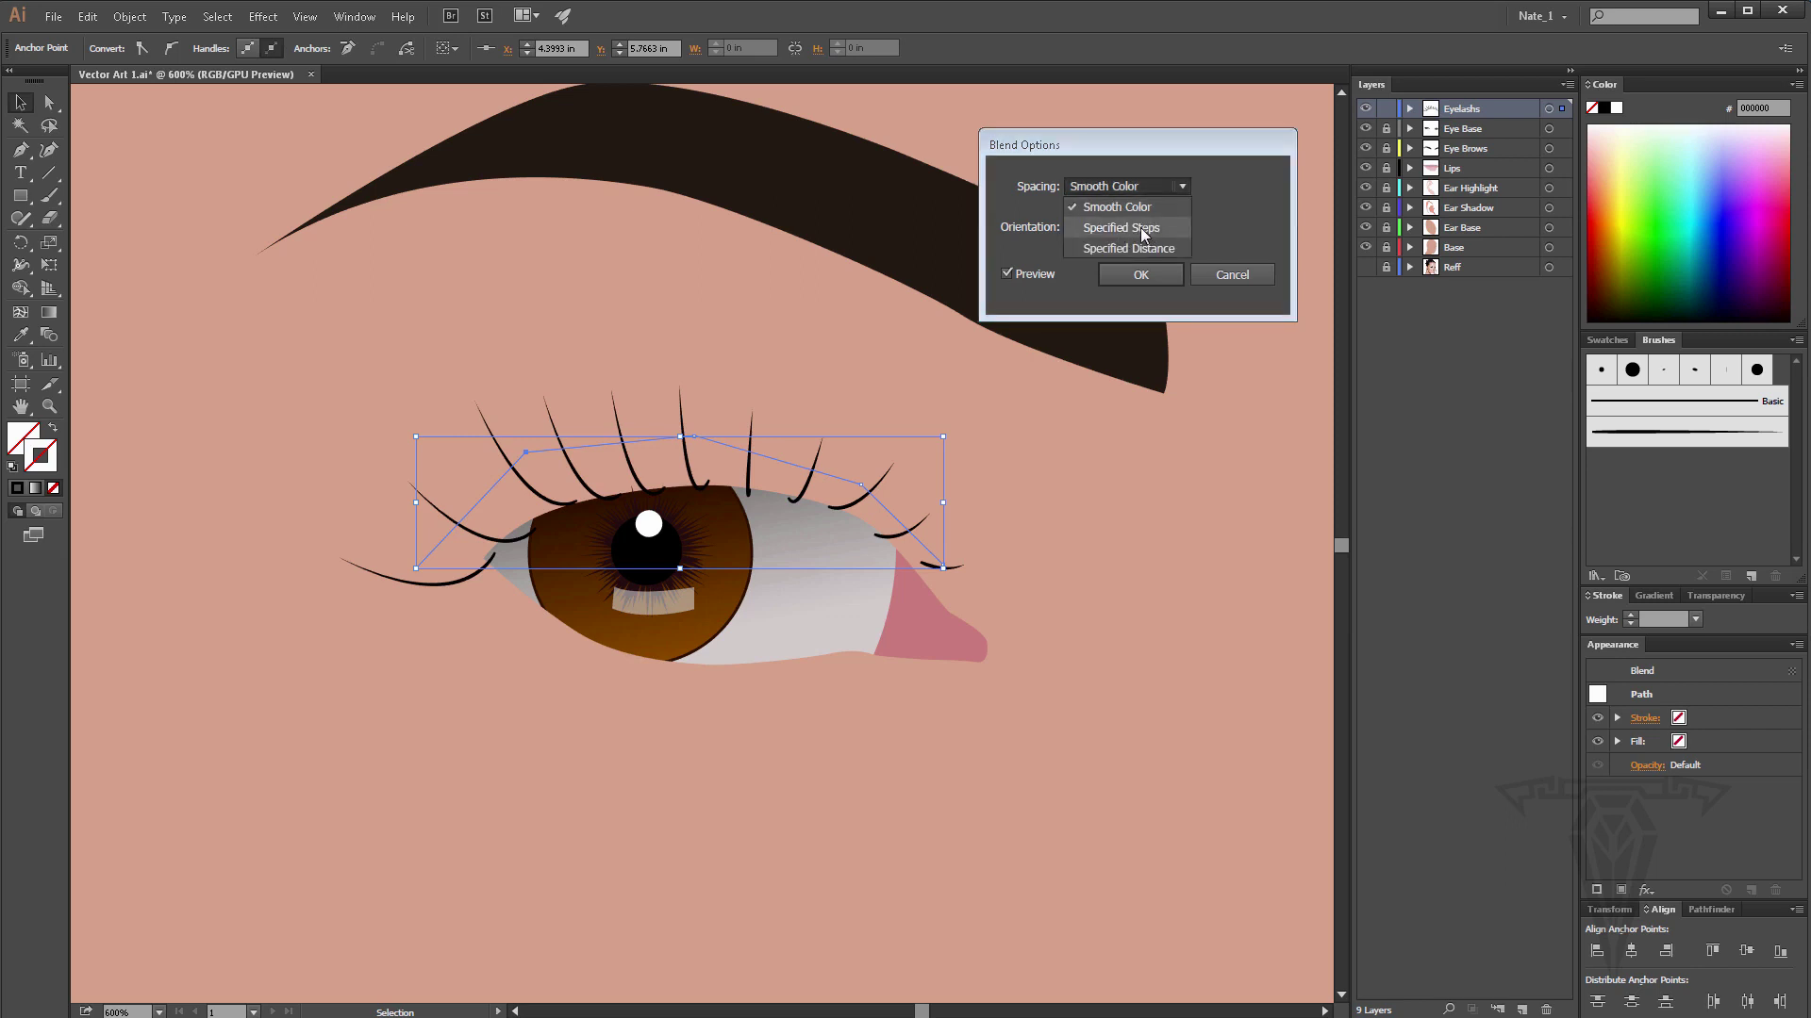
click(1140, 228)
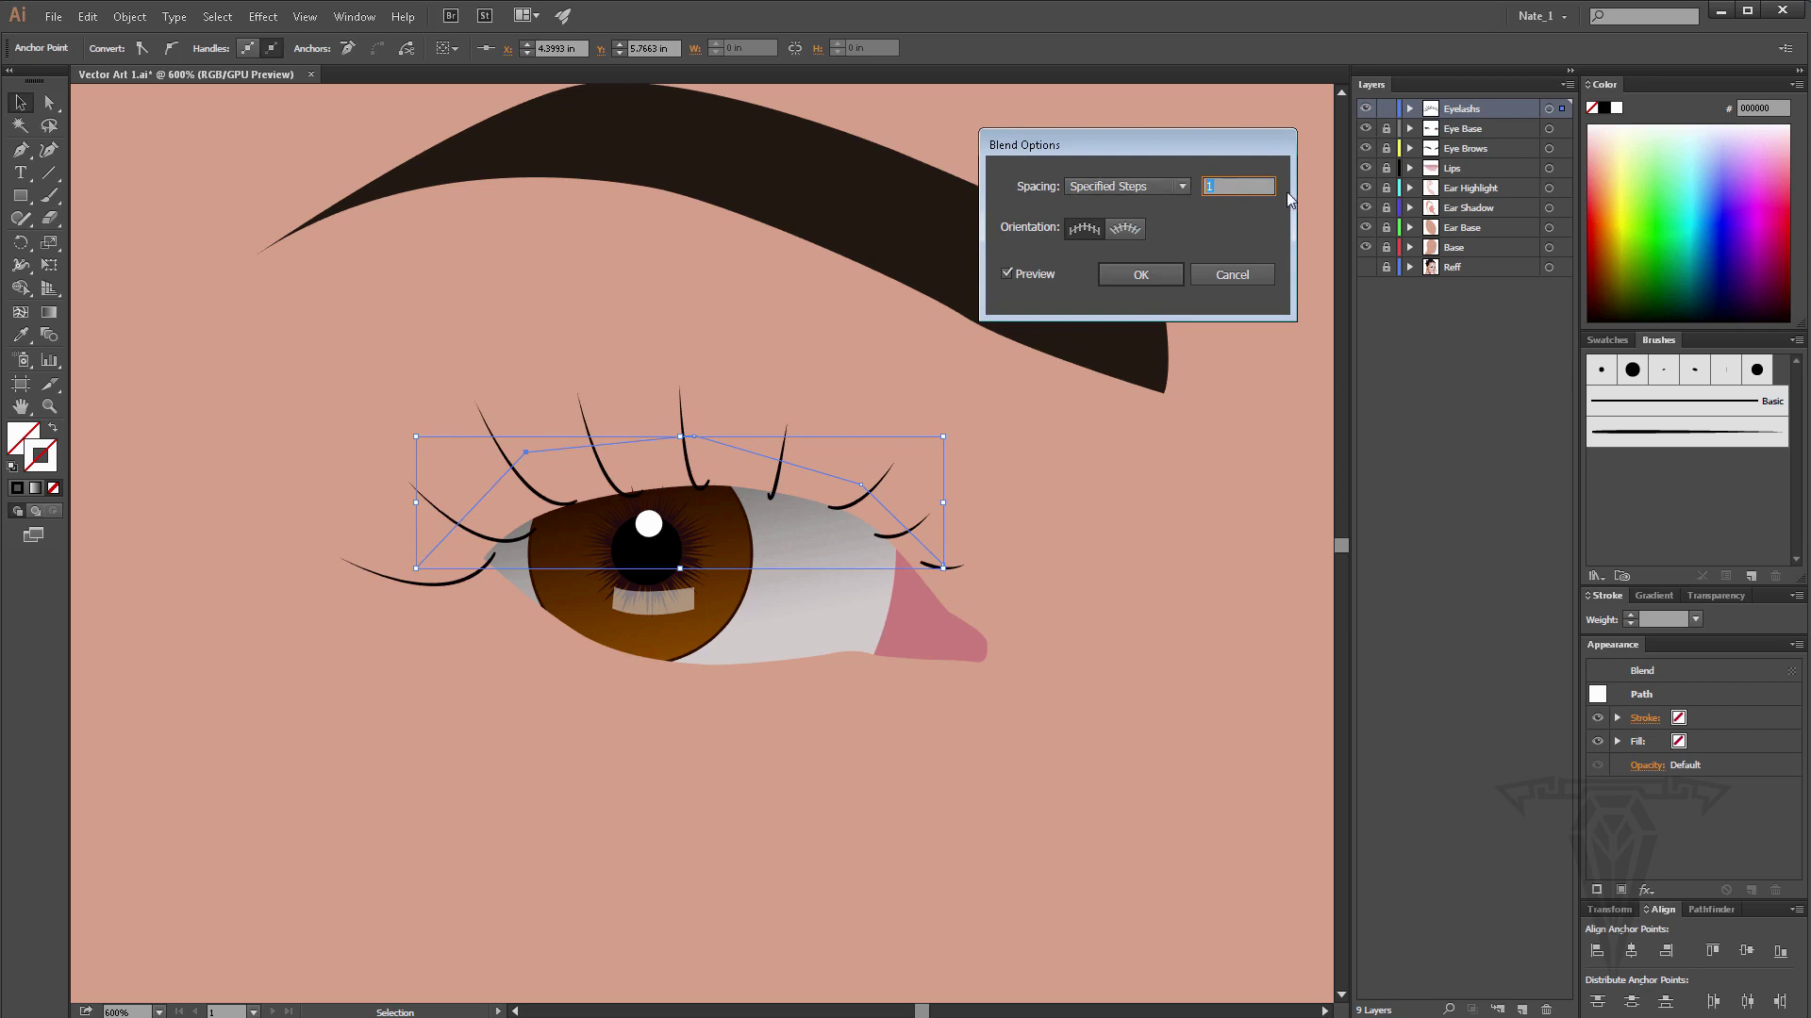
text(25)
click(1028, 271)
click(1028, 271)
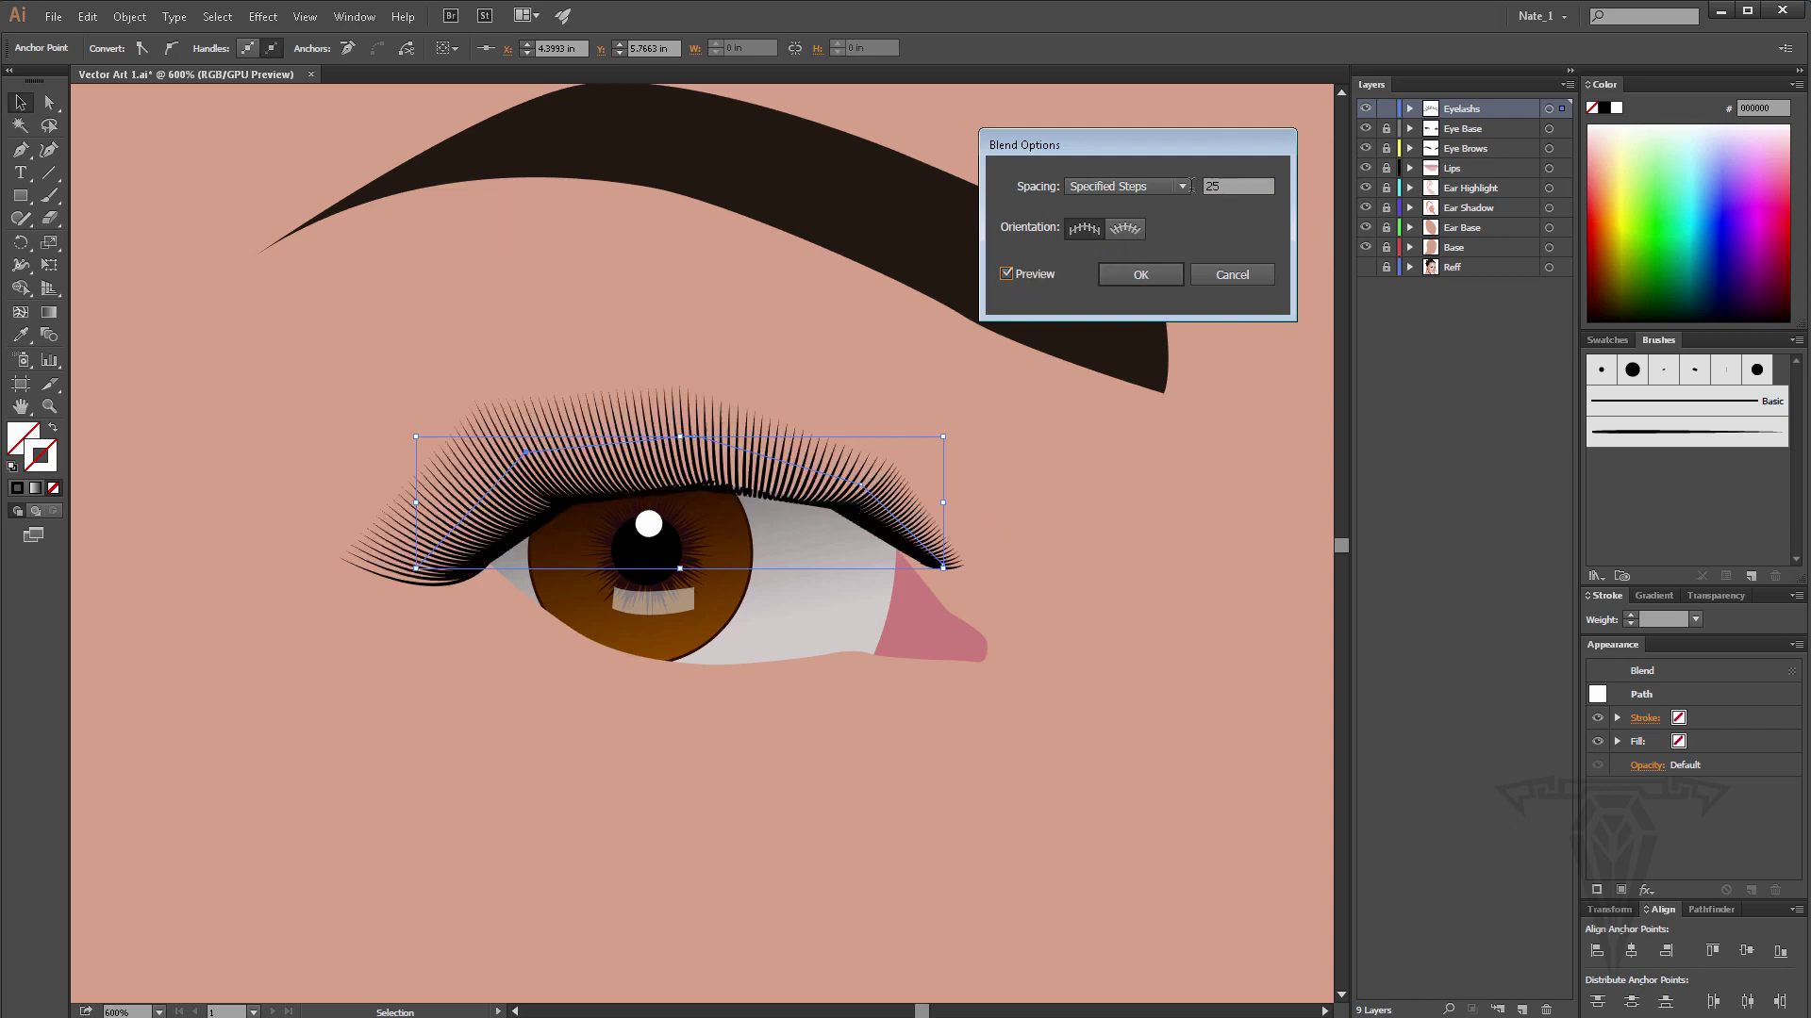
Try 15 specified steps for the lash blend and refresh the preview.
drag(1191, 186, 1178, 191)
text(15)
click(1026, 274)
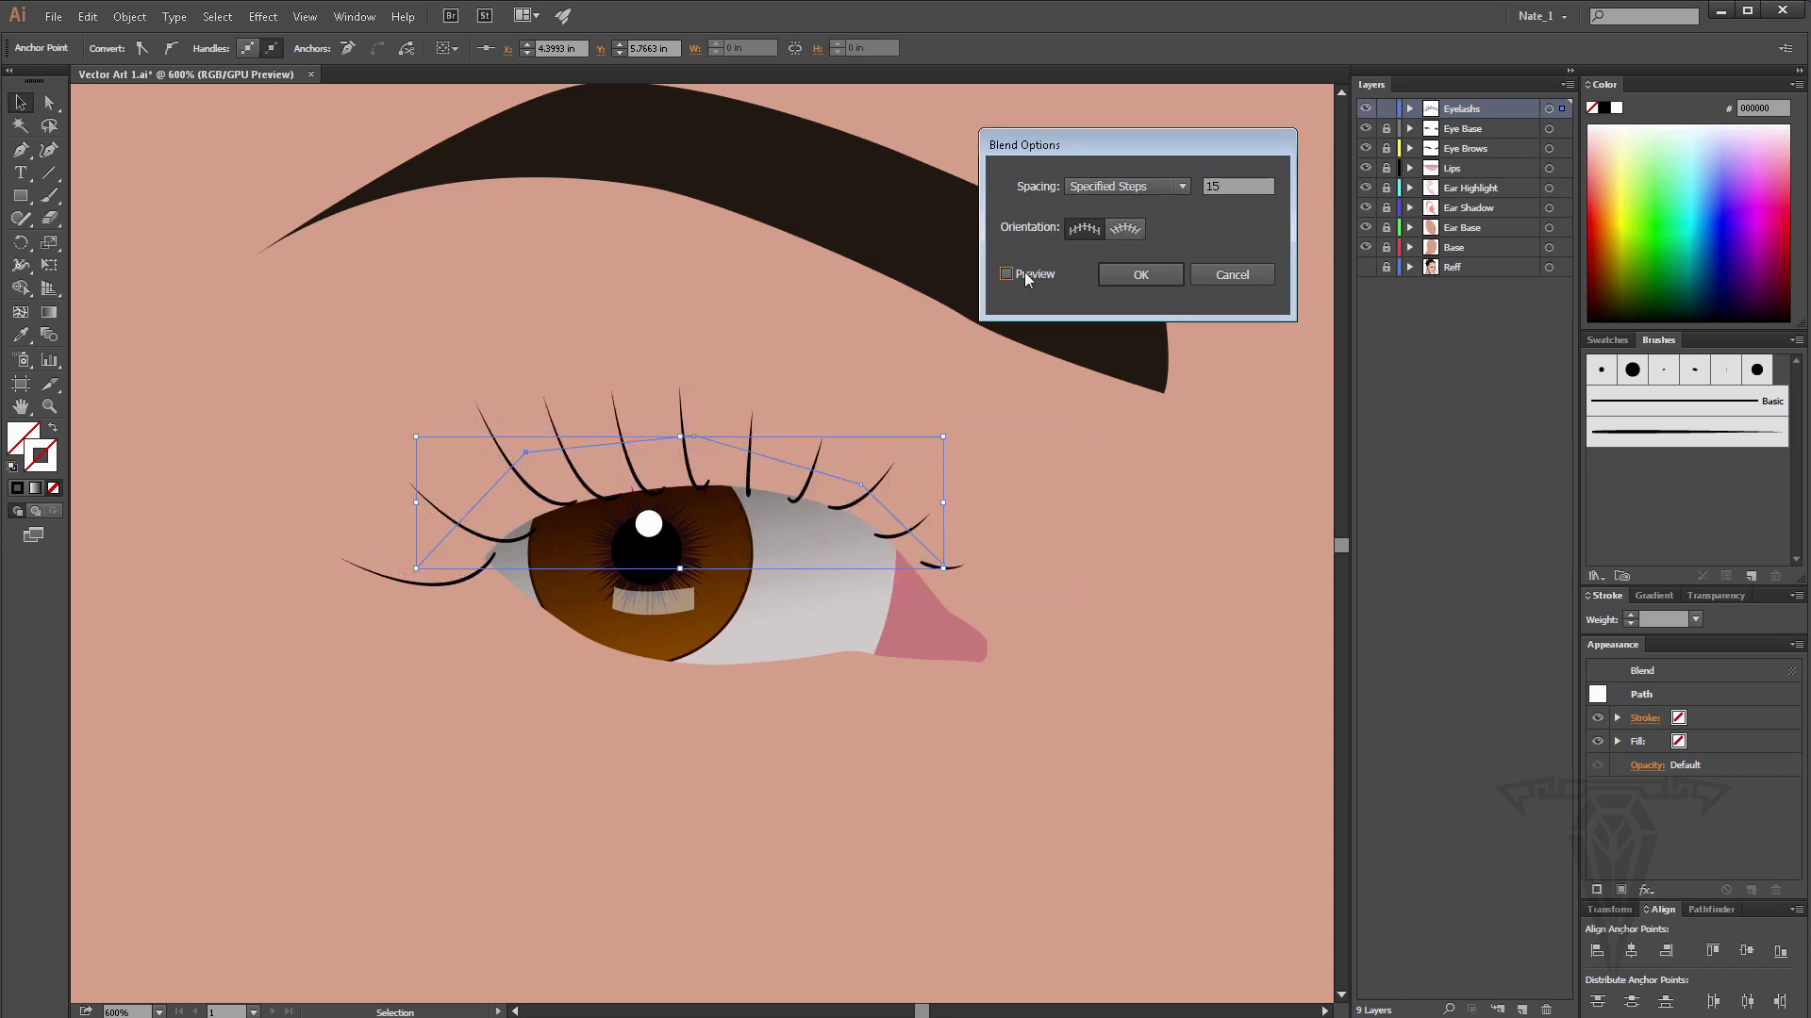
click(1026, 274)
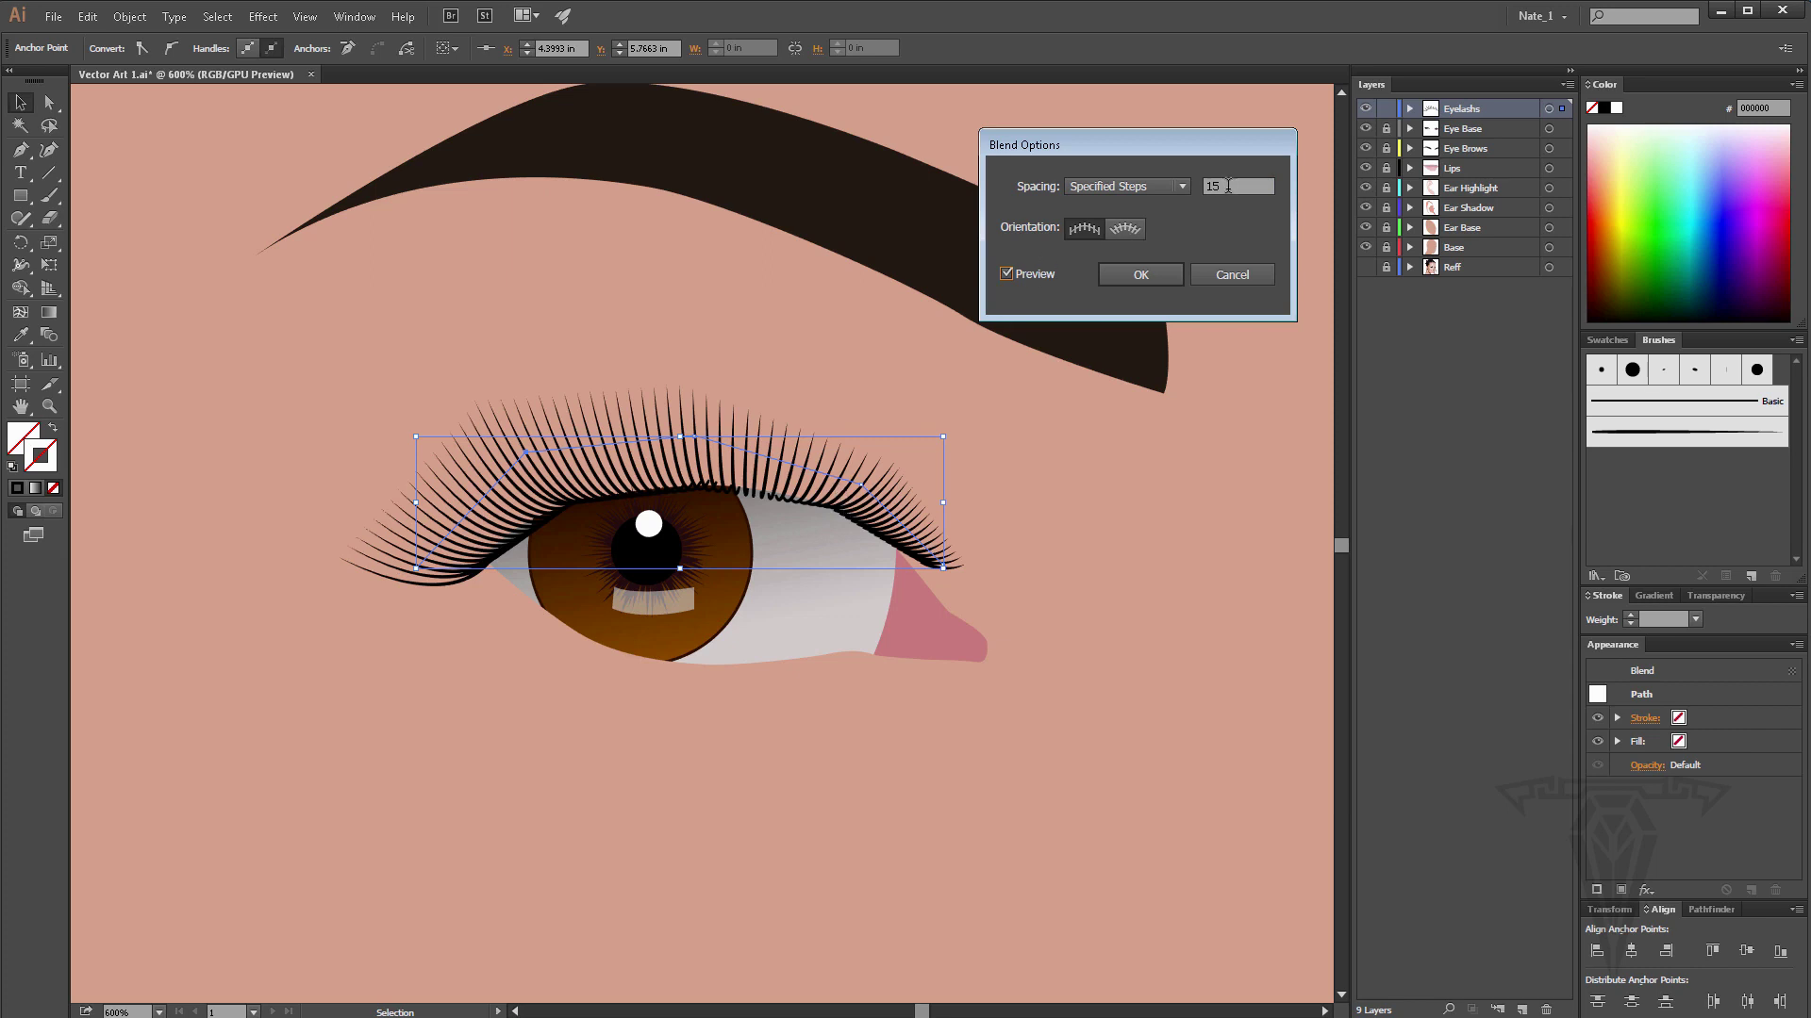
Set the lash blend to 10 specified steps, refresh the preview and apply the options.
drag(1228, 186, 1175, 179)
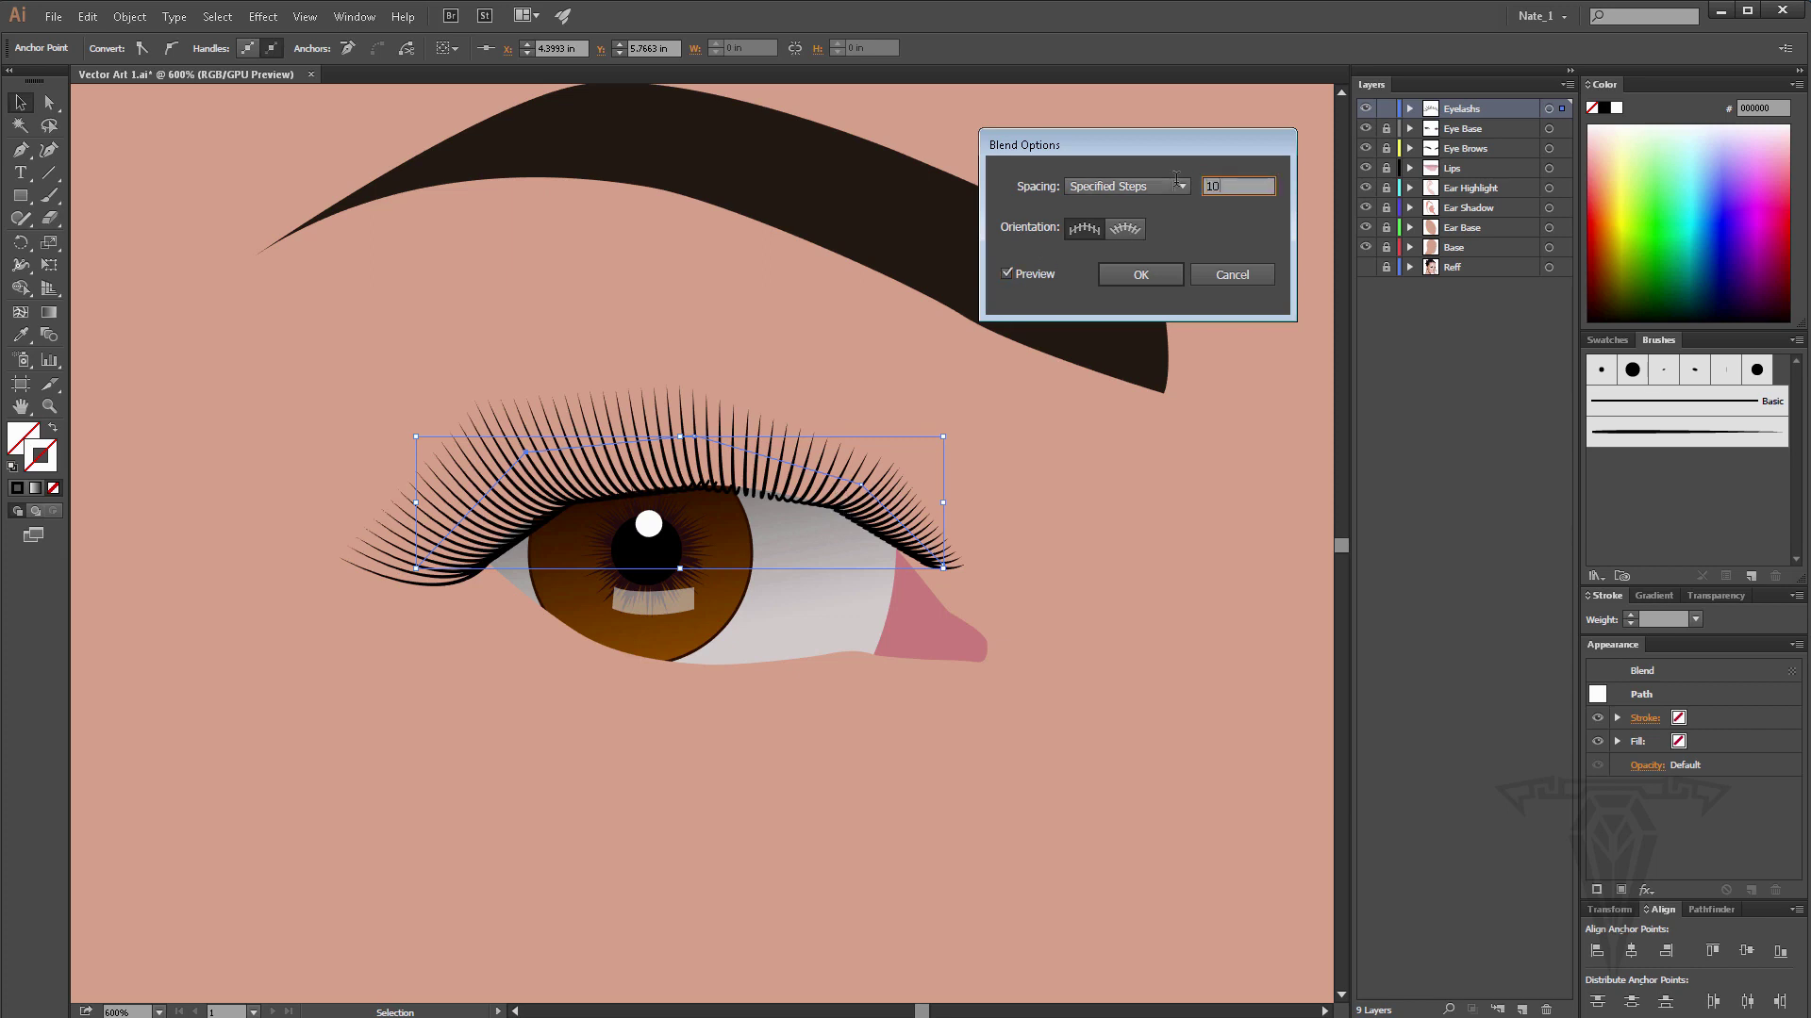
click(1016, 273)
click(1015, 272)
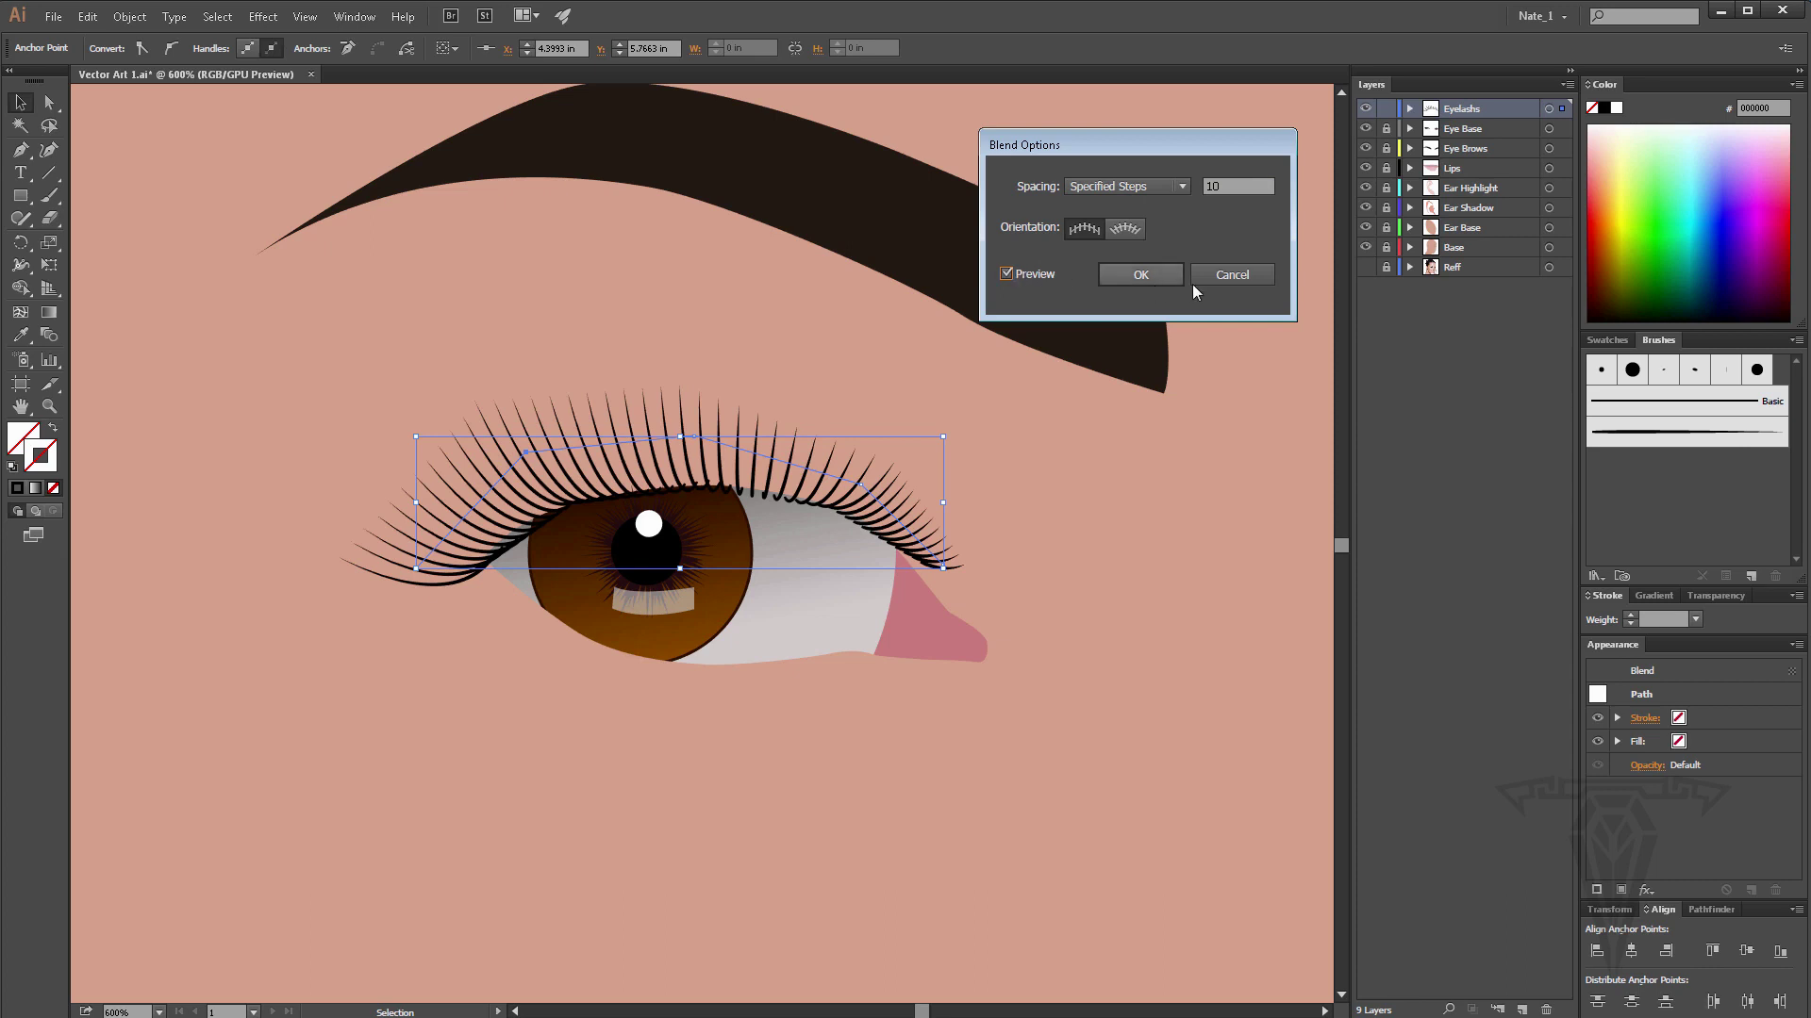
click(1139, 275)
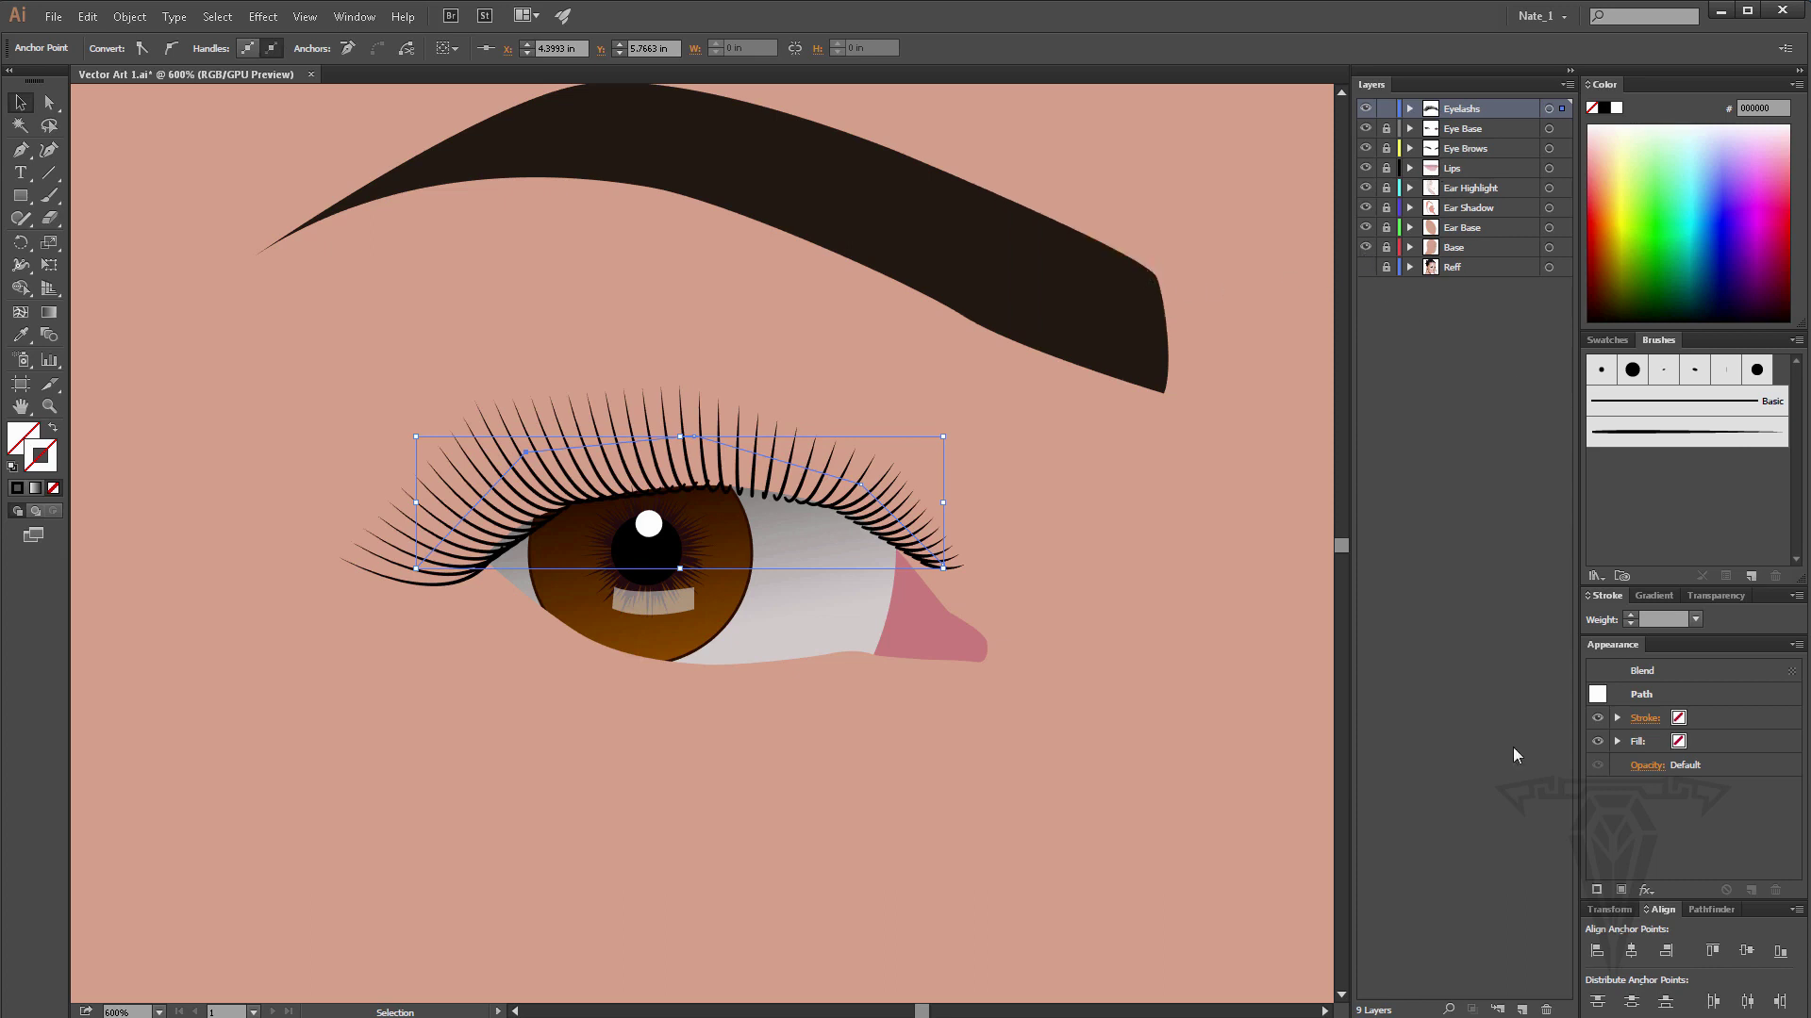
Create a new layer above Eyelashs, hide Eyelashs and the layers from Eye Base to Base, and show the Reff layer.
click(1521, 1010)
click(1365, 129)
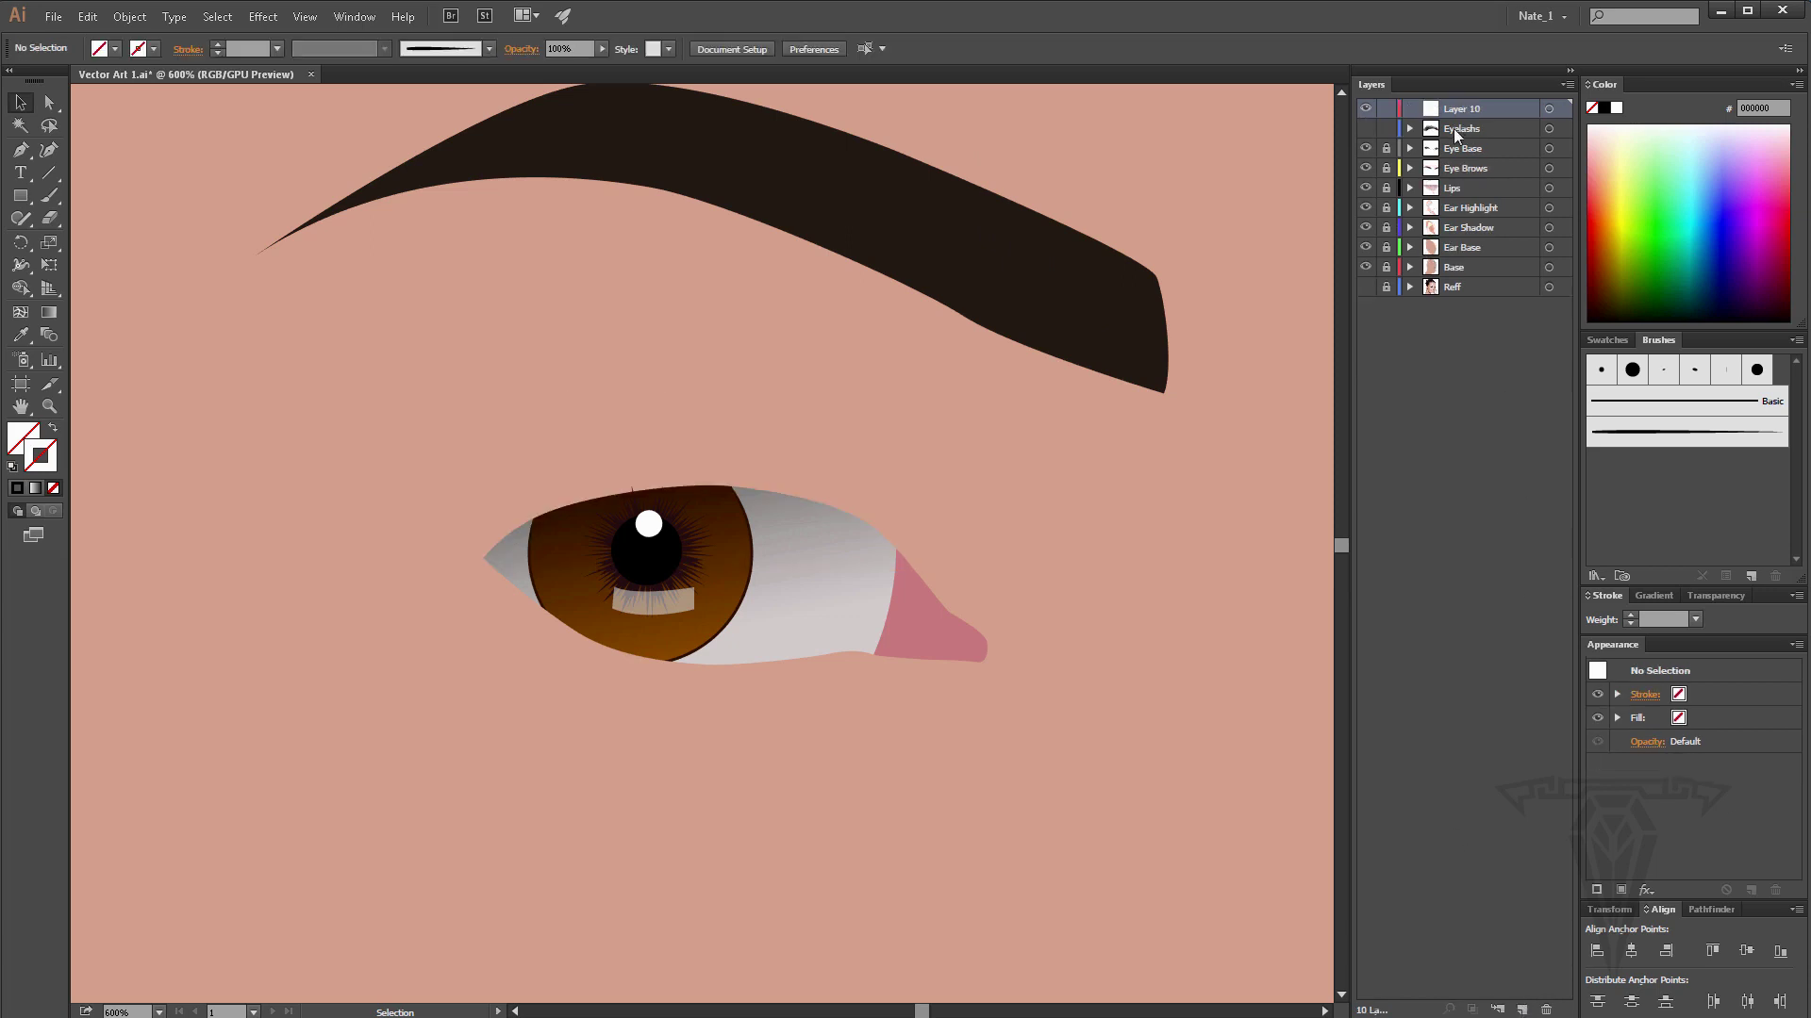
drag(1366, 266, 1365, 149)
click(1366, 287)
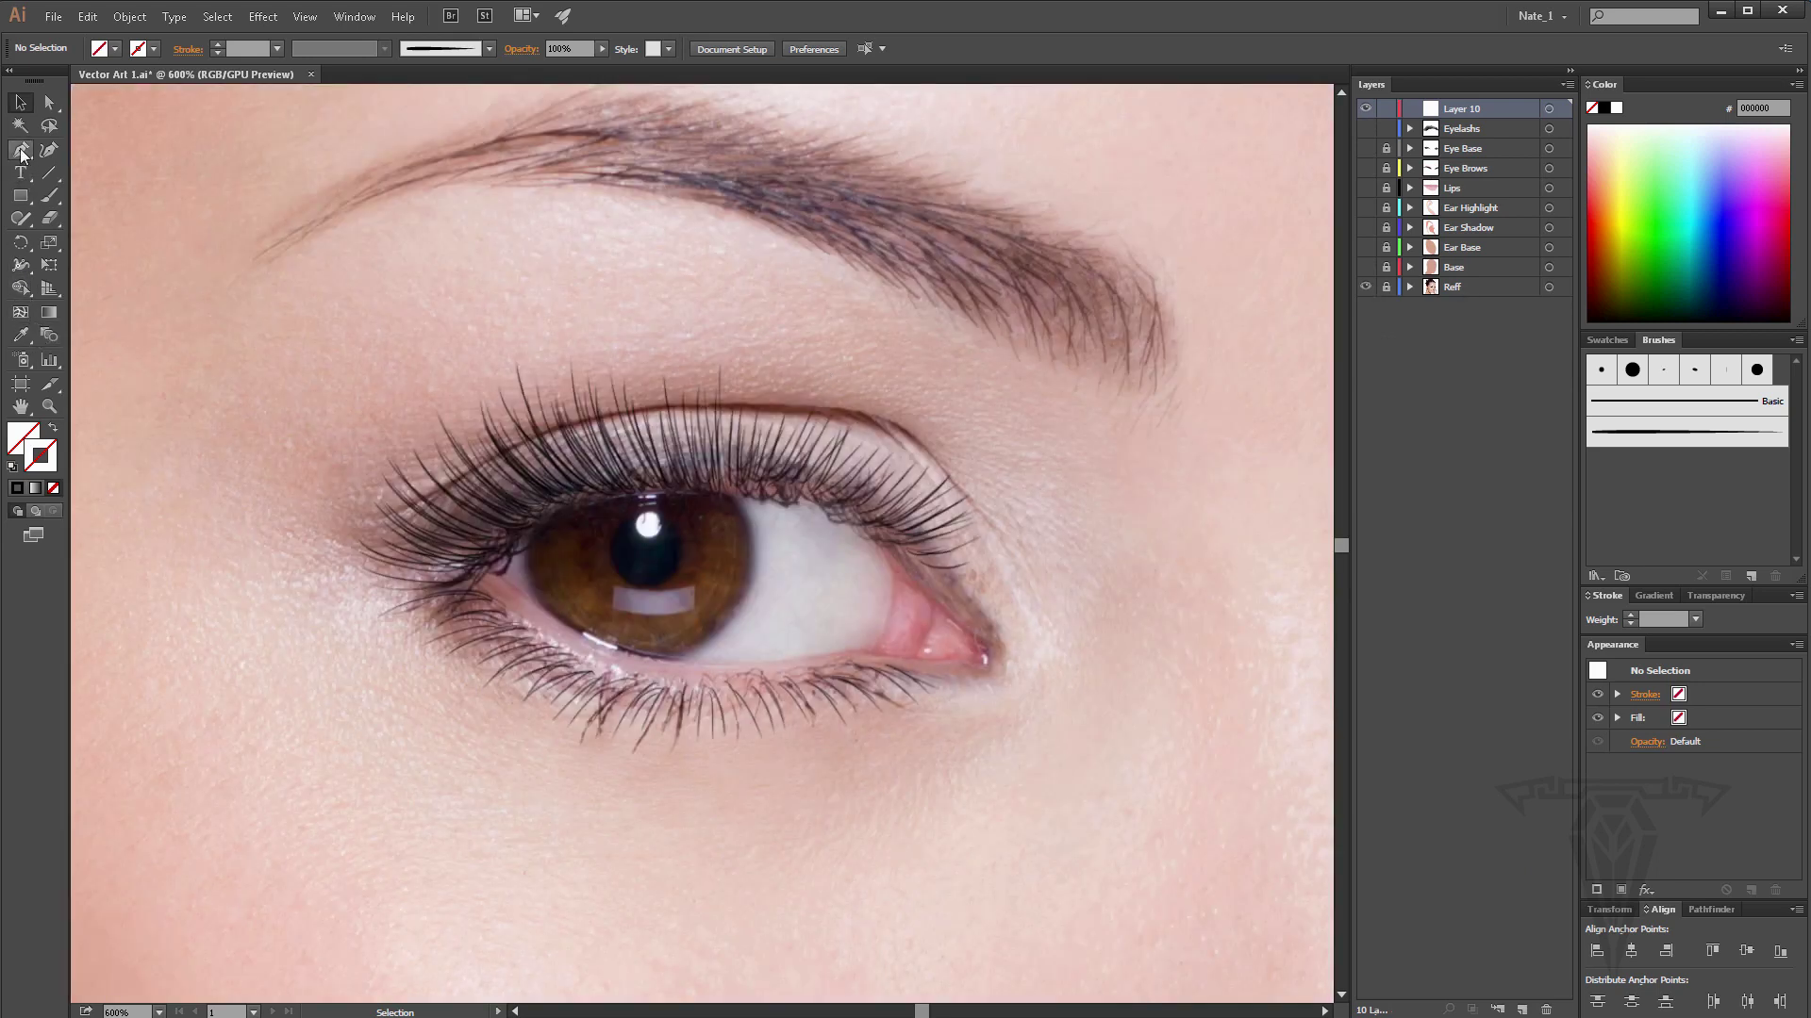
Trace two short curved lashes on the inner-corner half of the upper lash line with the Pen tool.
click(20, 149)
click(888, 542)
click(973, 523)
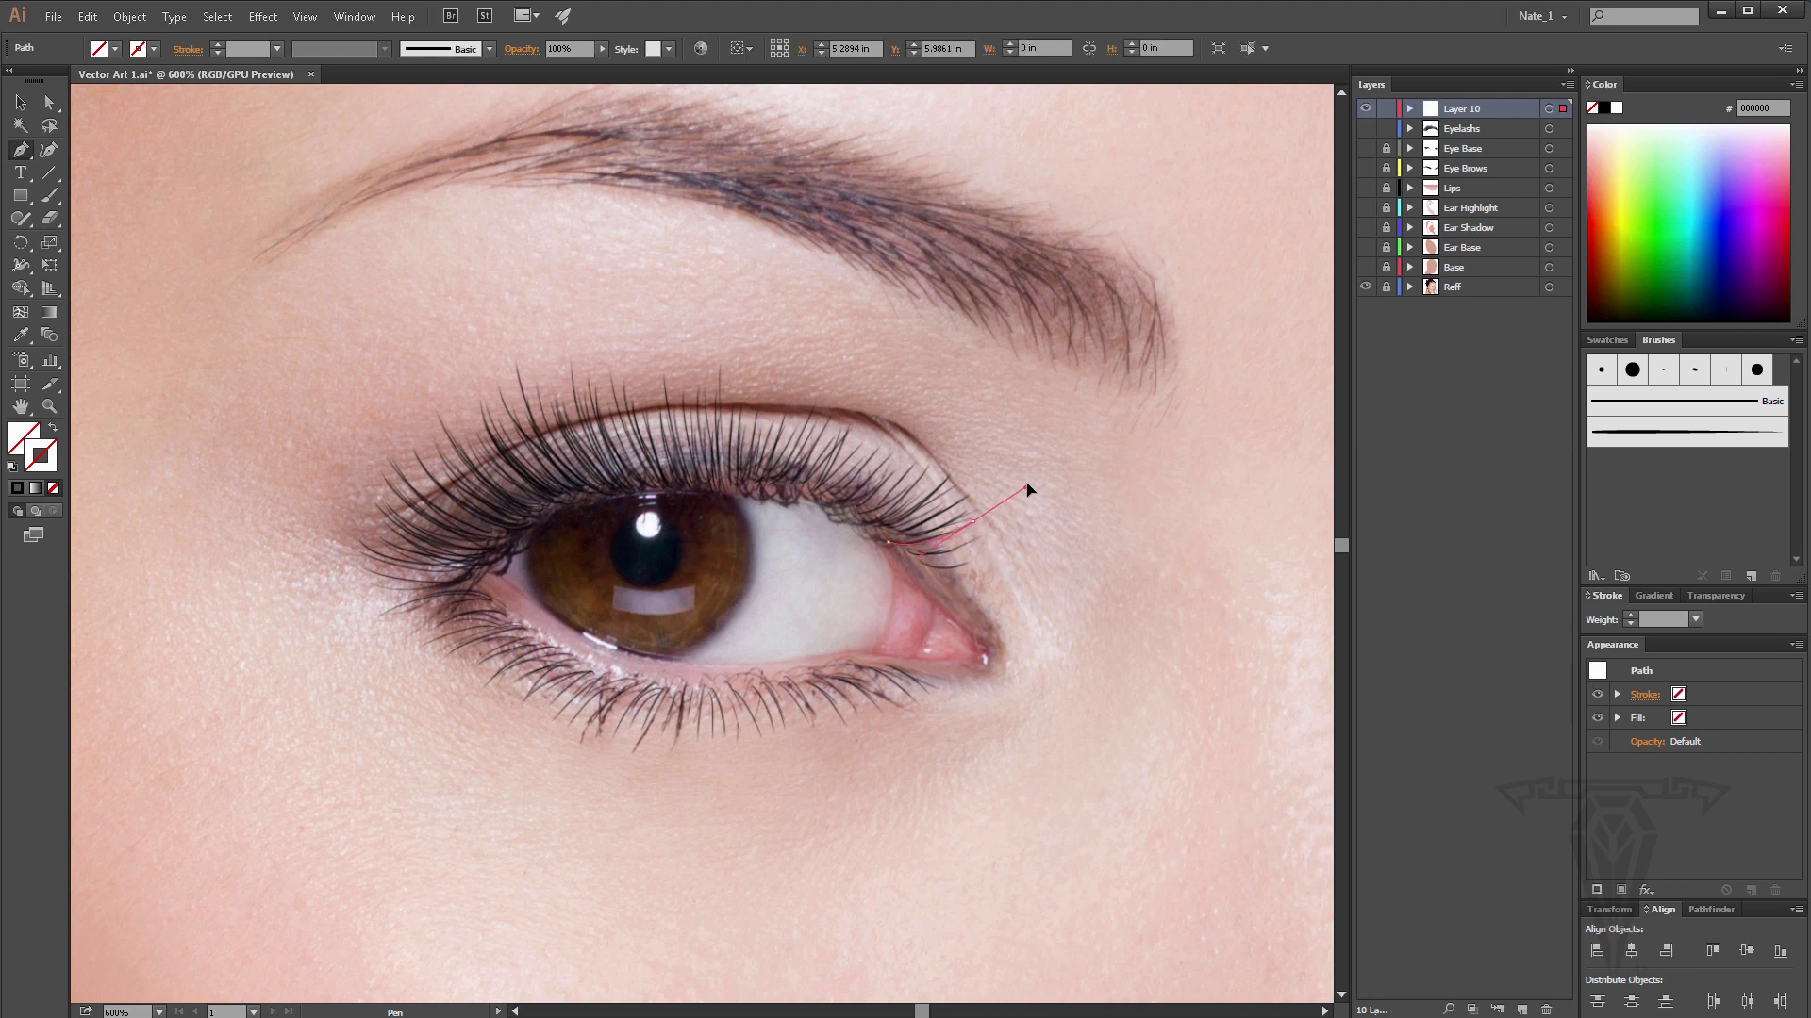
click(1050, 483)
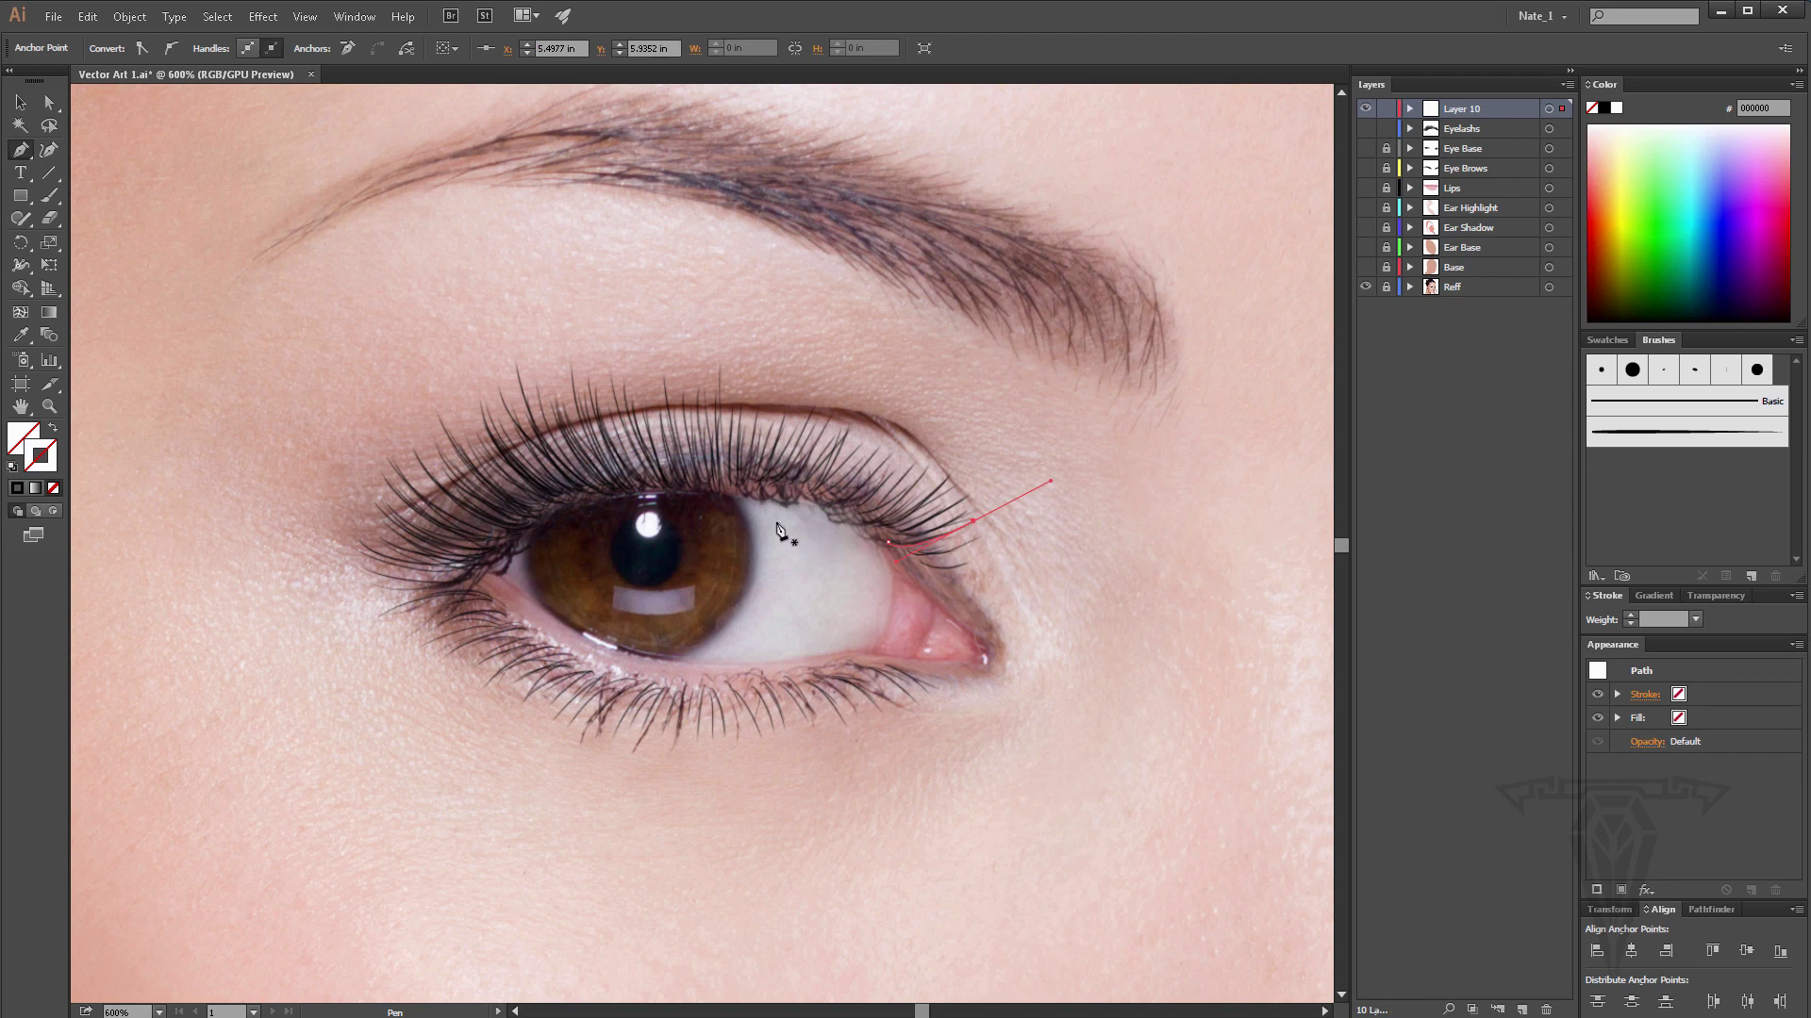
click(739, 488)
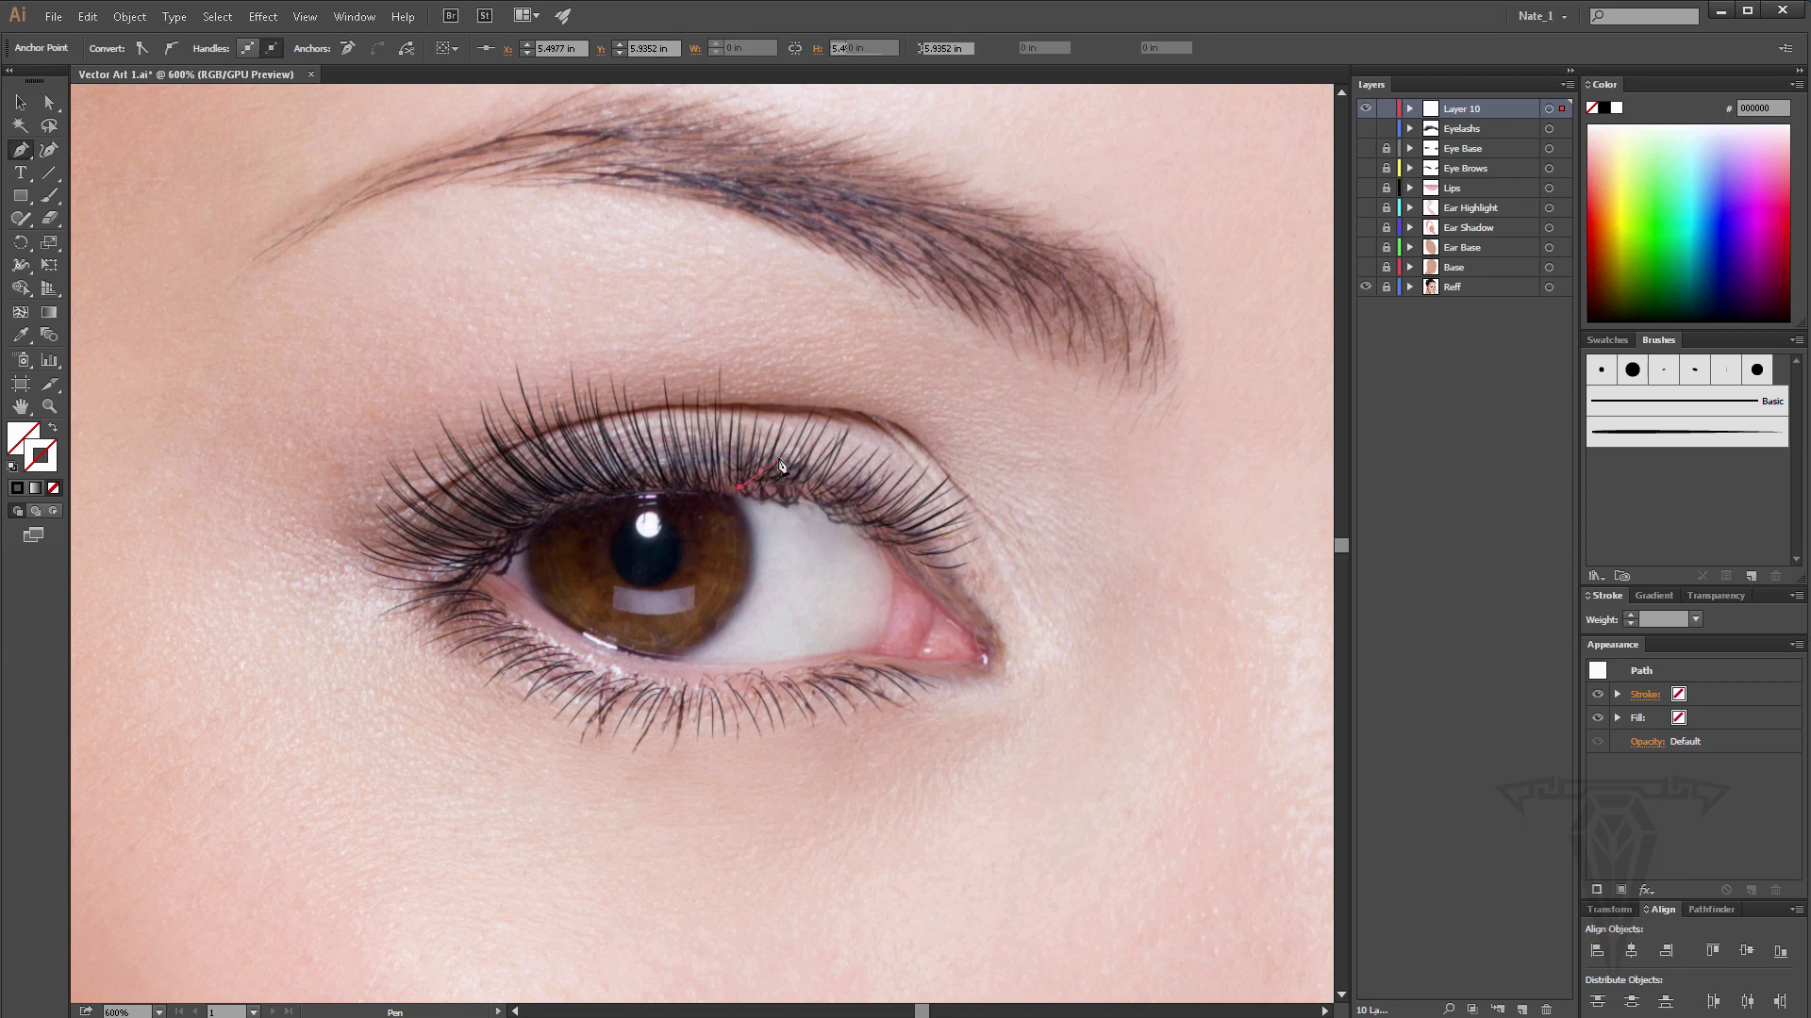
drag(785, 447, 814, 381)
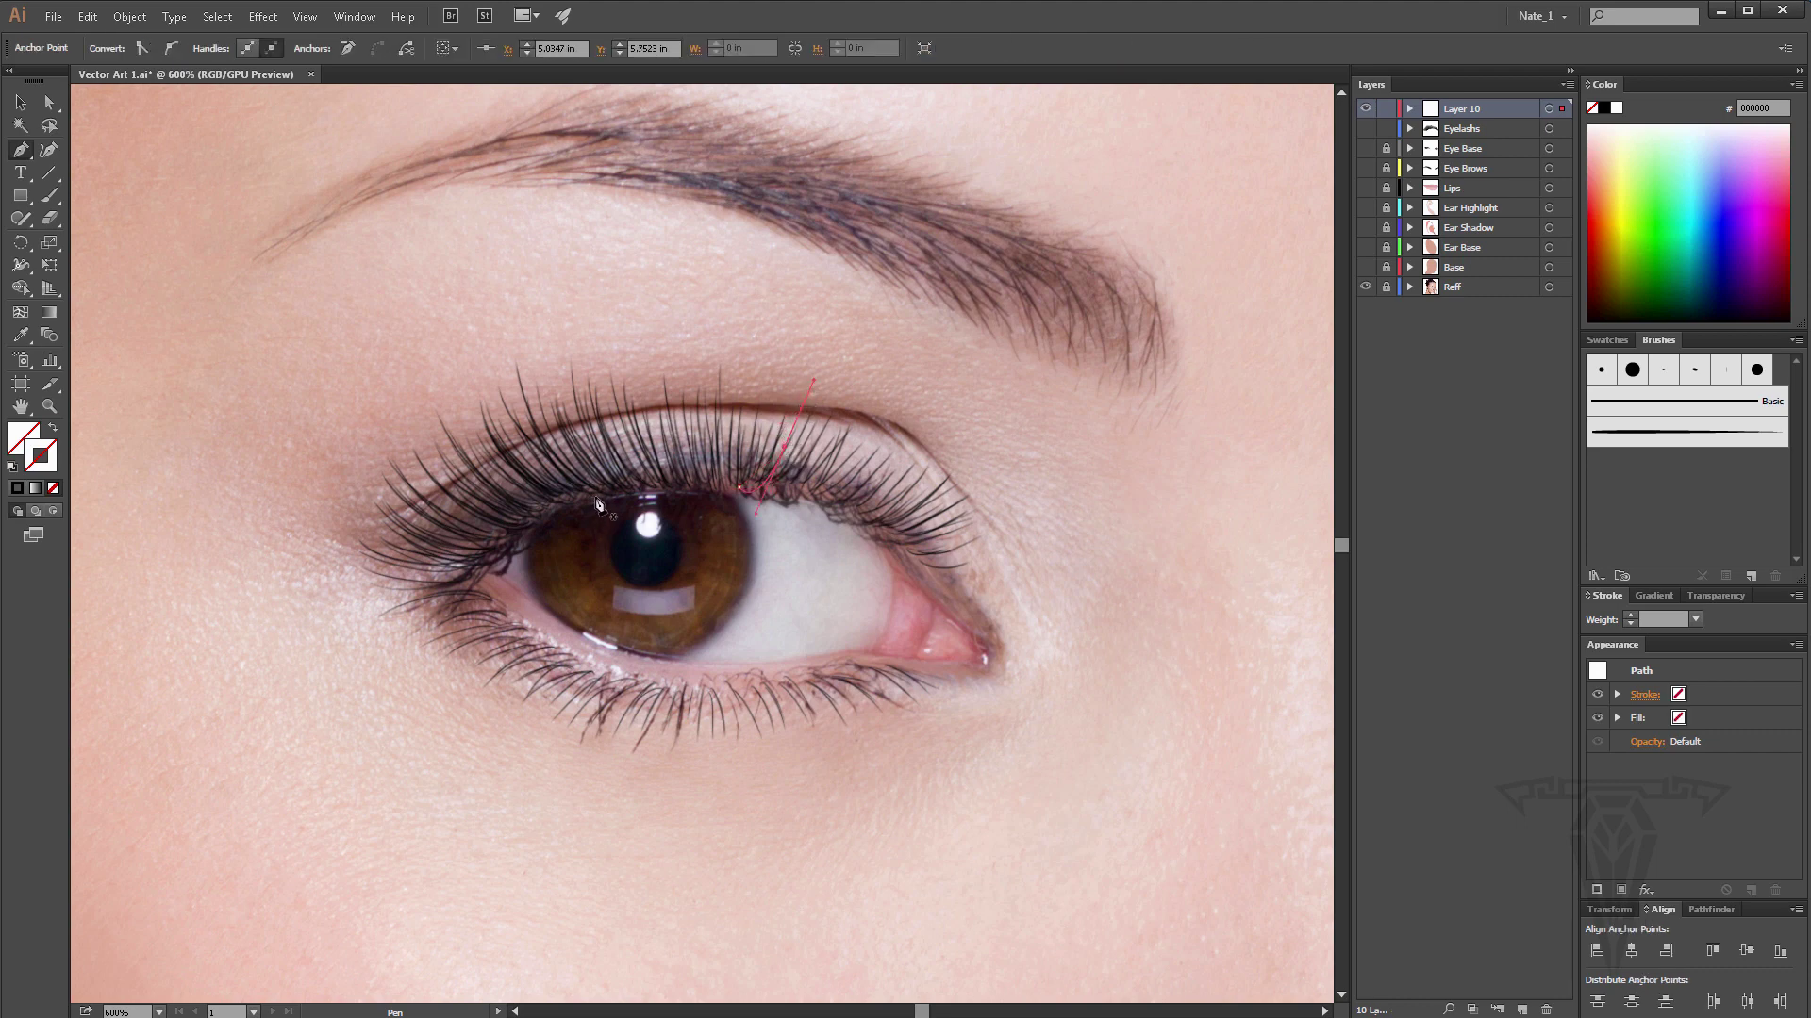
Trace two longer curved lashes on the outer half of the upper lash line, the second at the outer corner.
drag(598, 495, 422, 308)
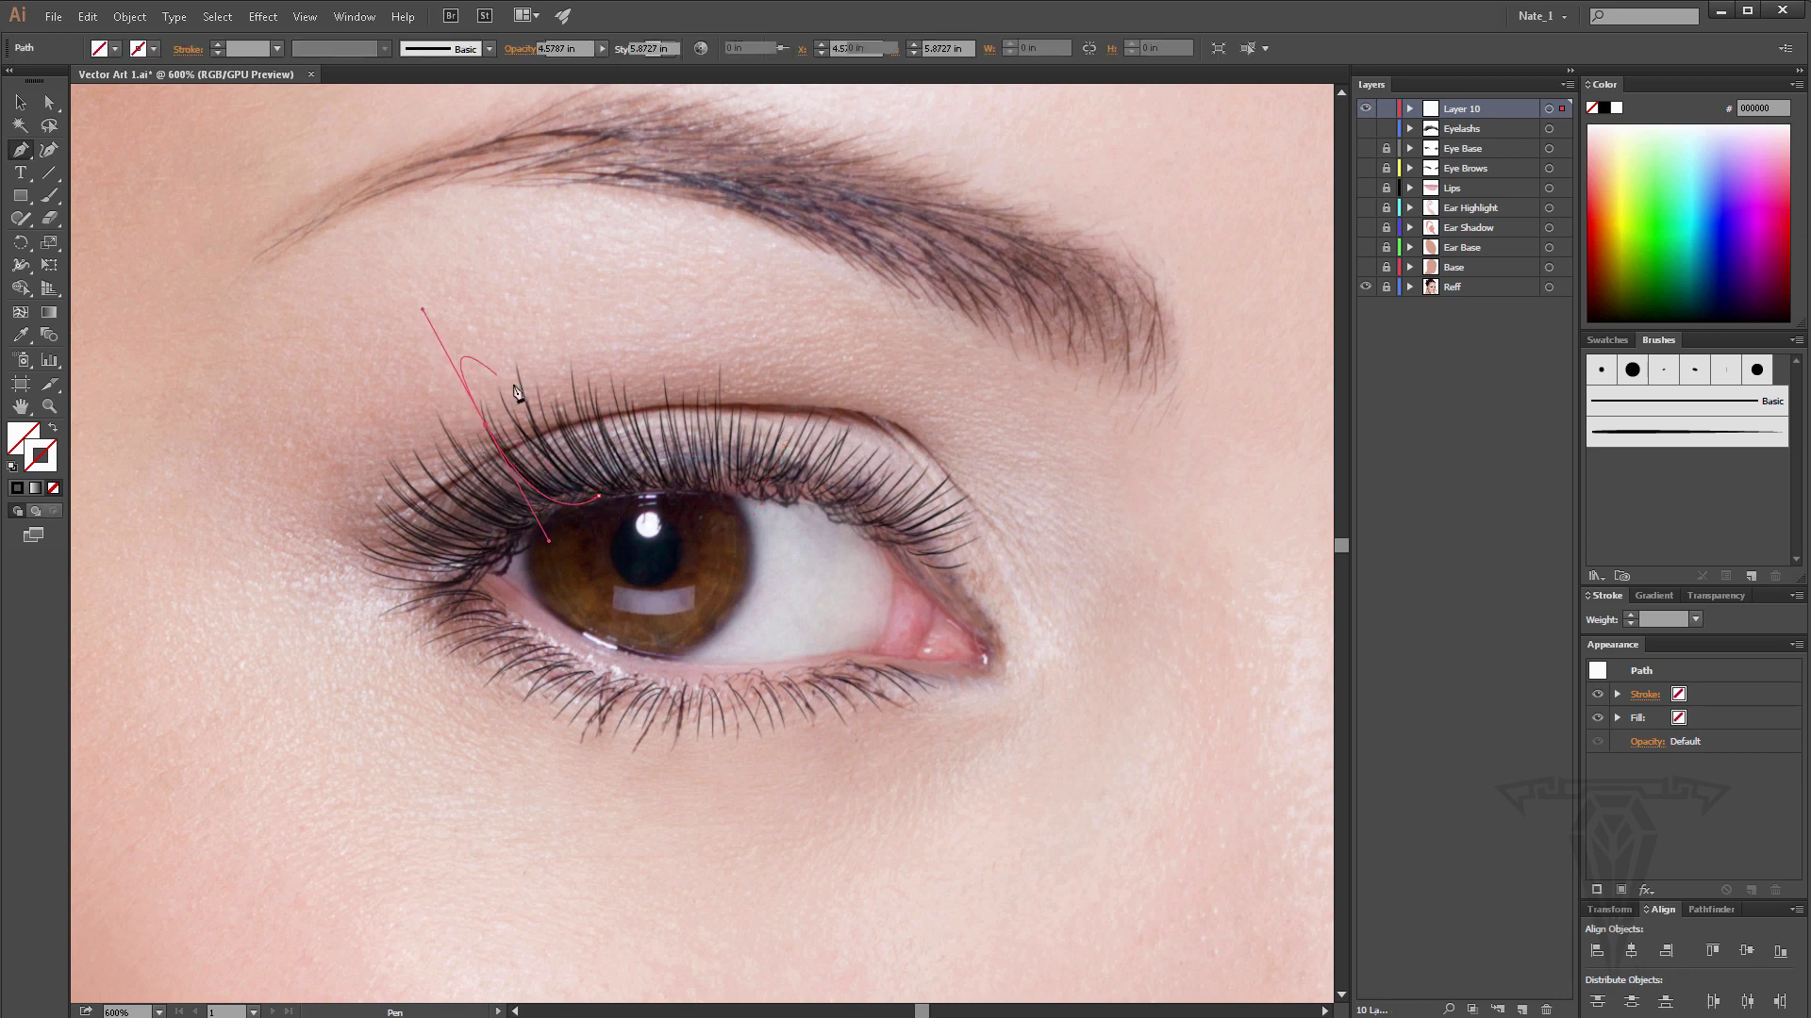
click(518, 534)
drag(388, 511, 304, 405)
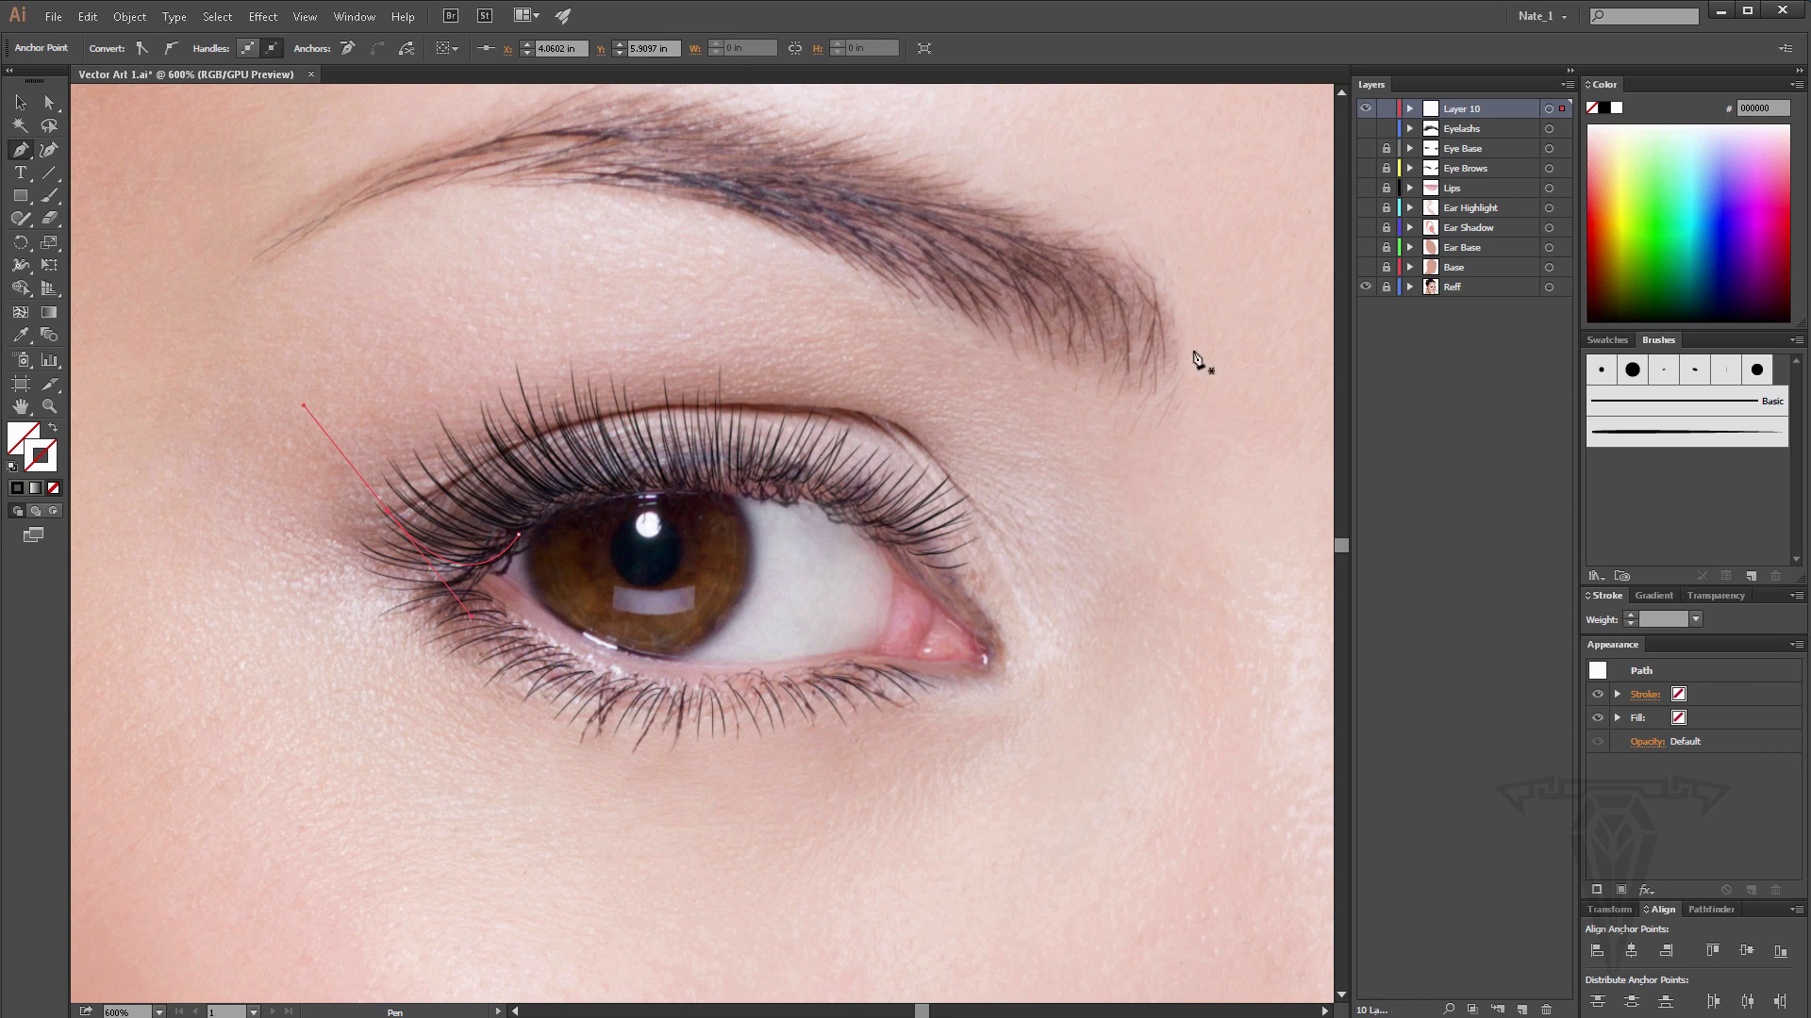
Select all four traced lashes, give them a black stroke and apply Eyelash Brush 1.
click(22, 102)
drag(1122, 696, 1116, 698)
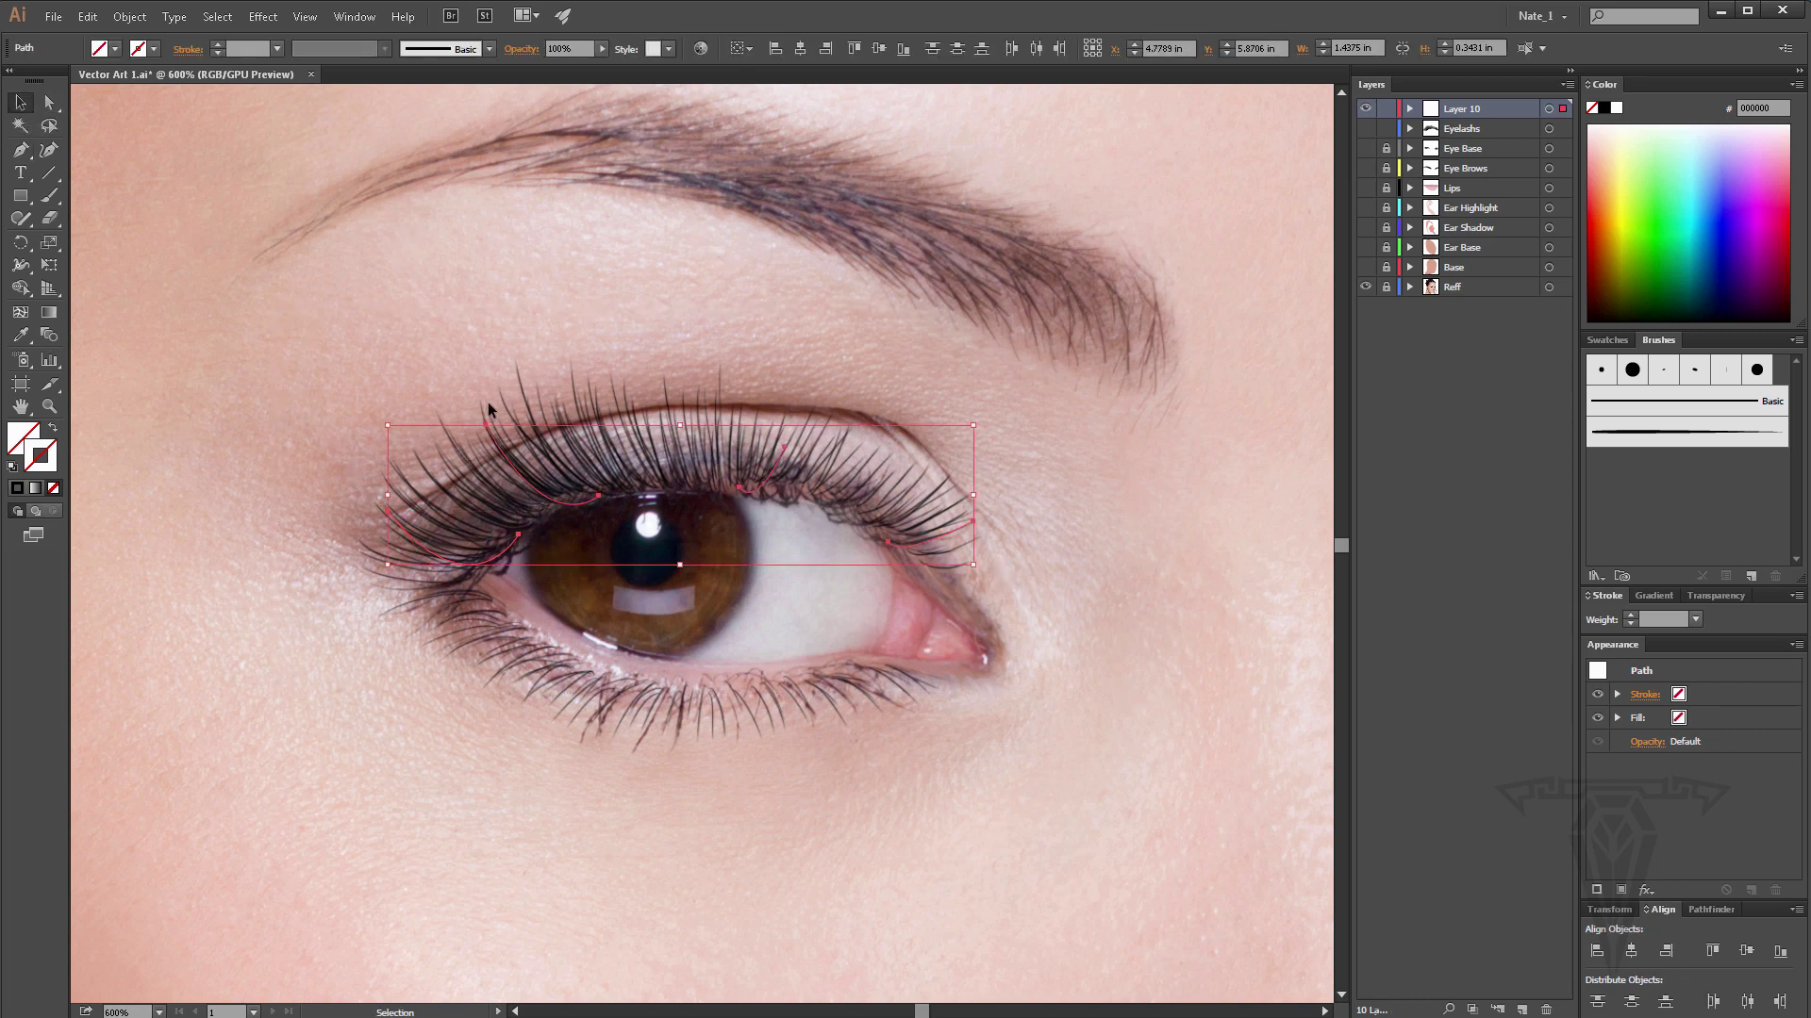
click(17, 488)
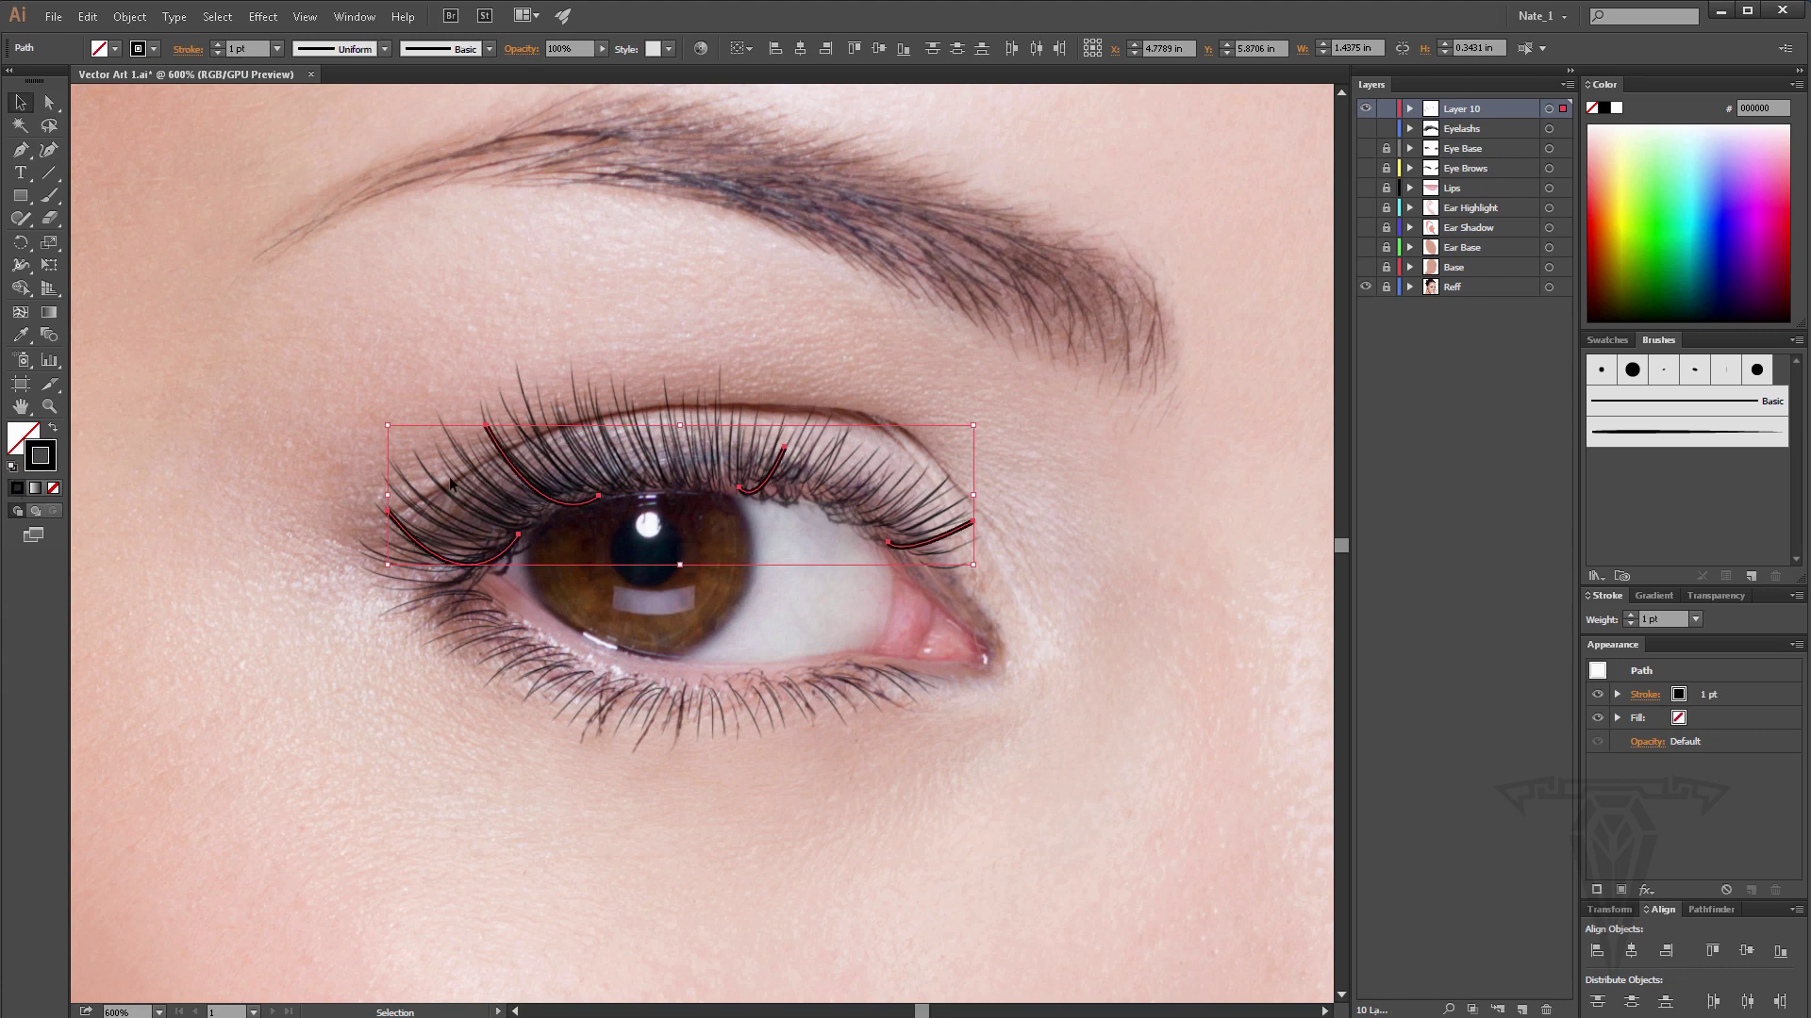
click(1711, 440)
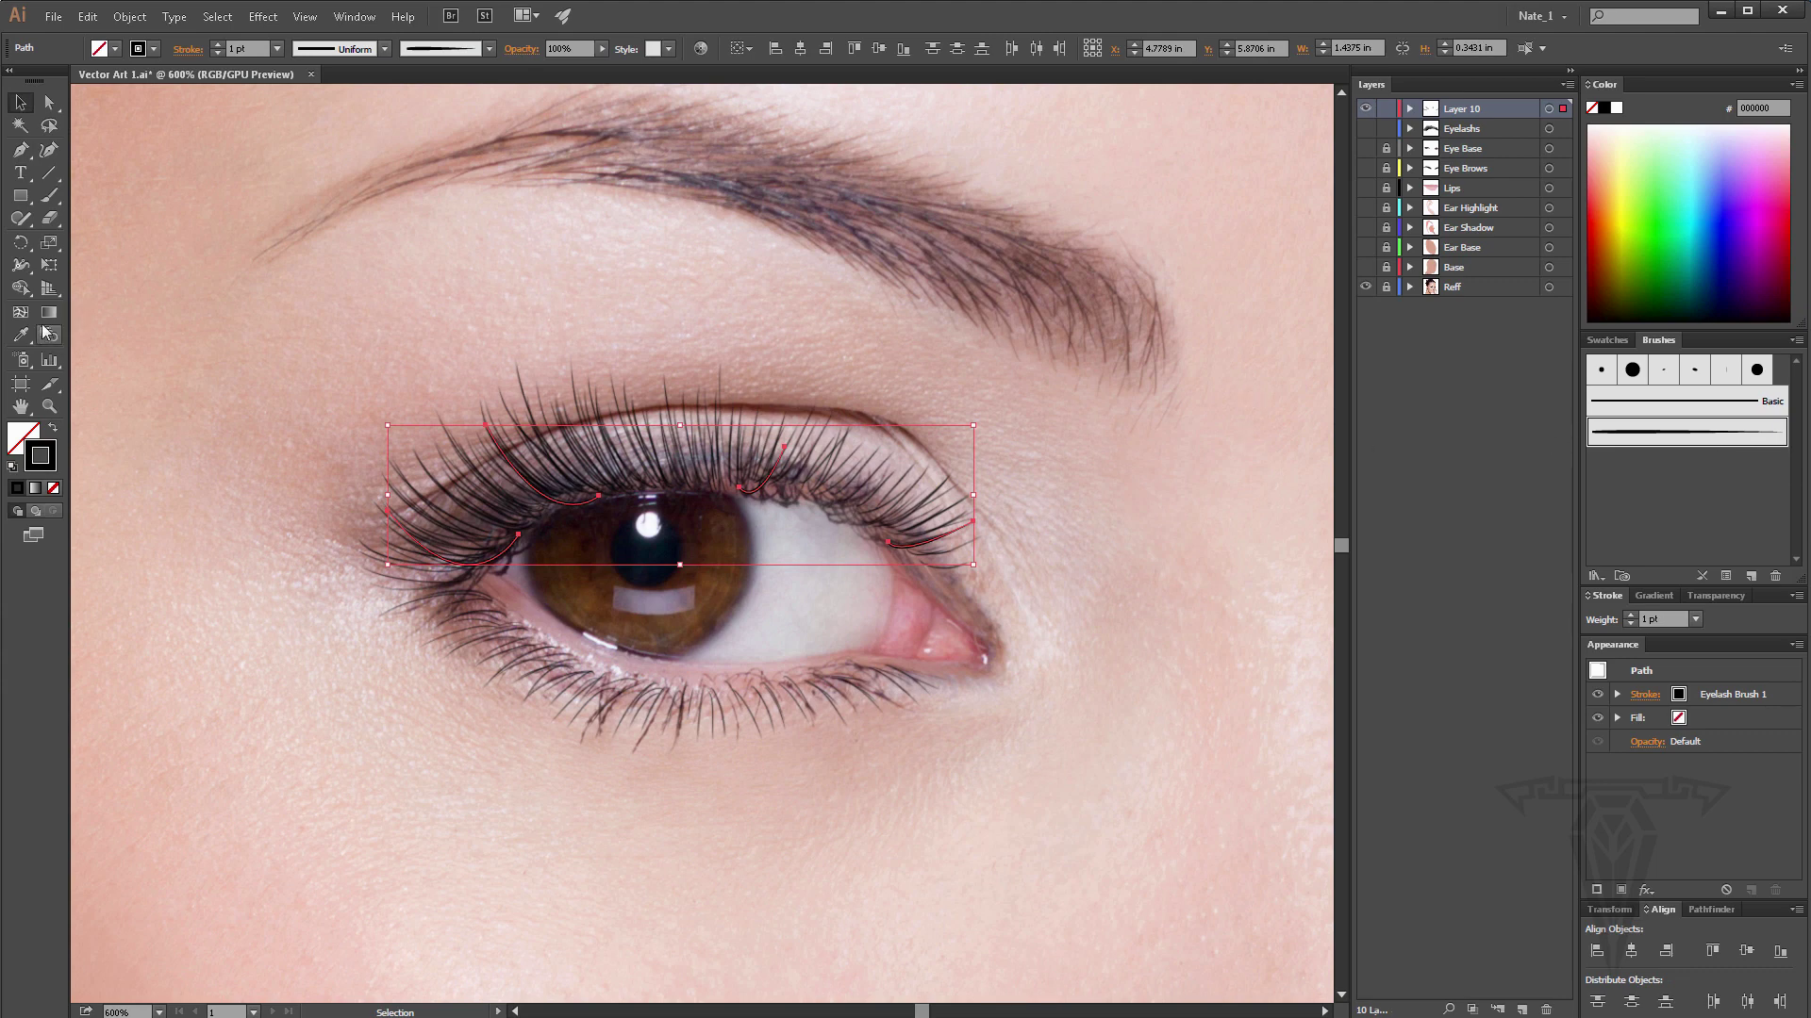
Hide the Reff layer and blend the four lashes in sequence from the inner corner to the outer corner.
click(1365, 287)
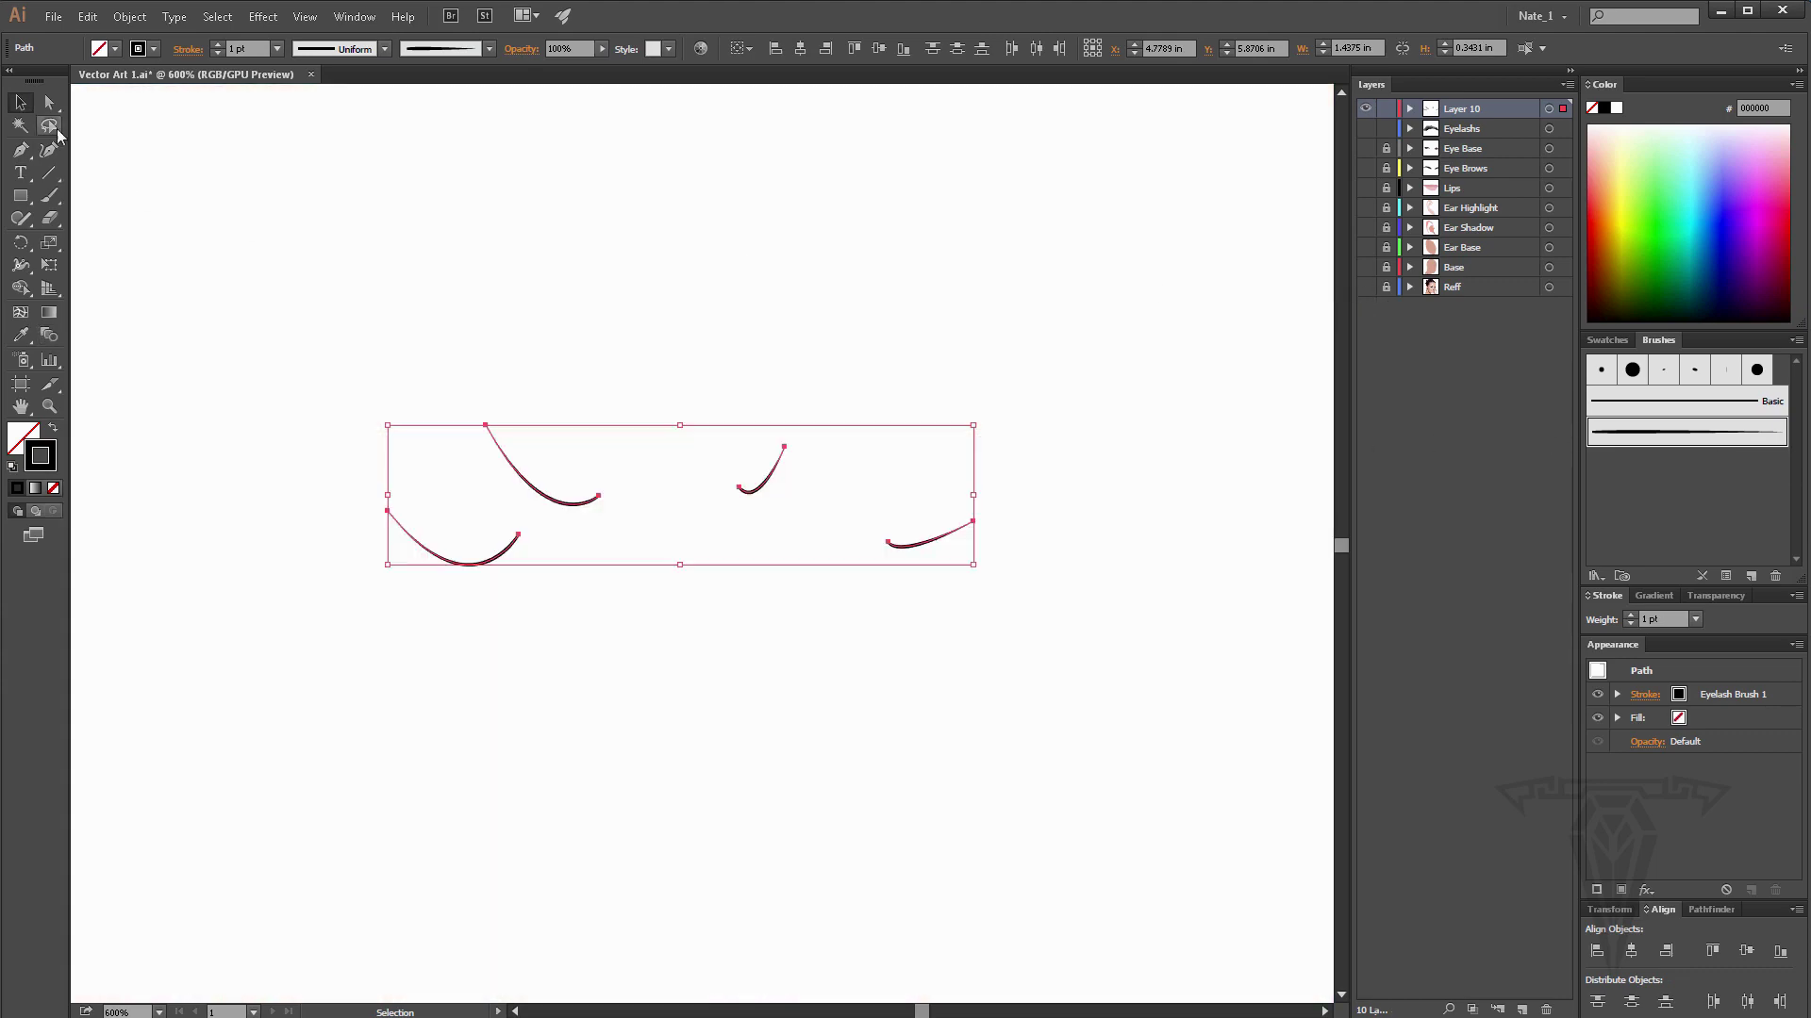
click(49, 335)
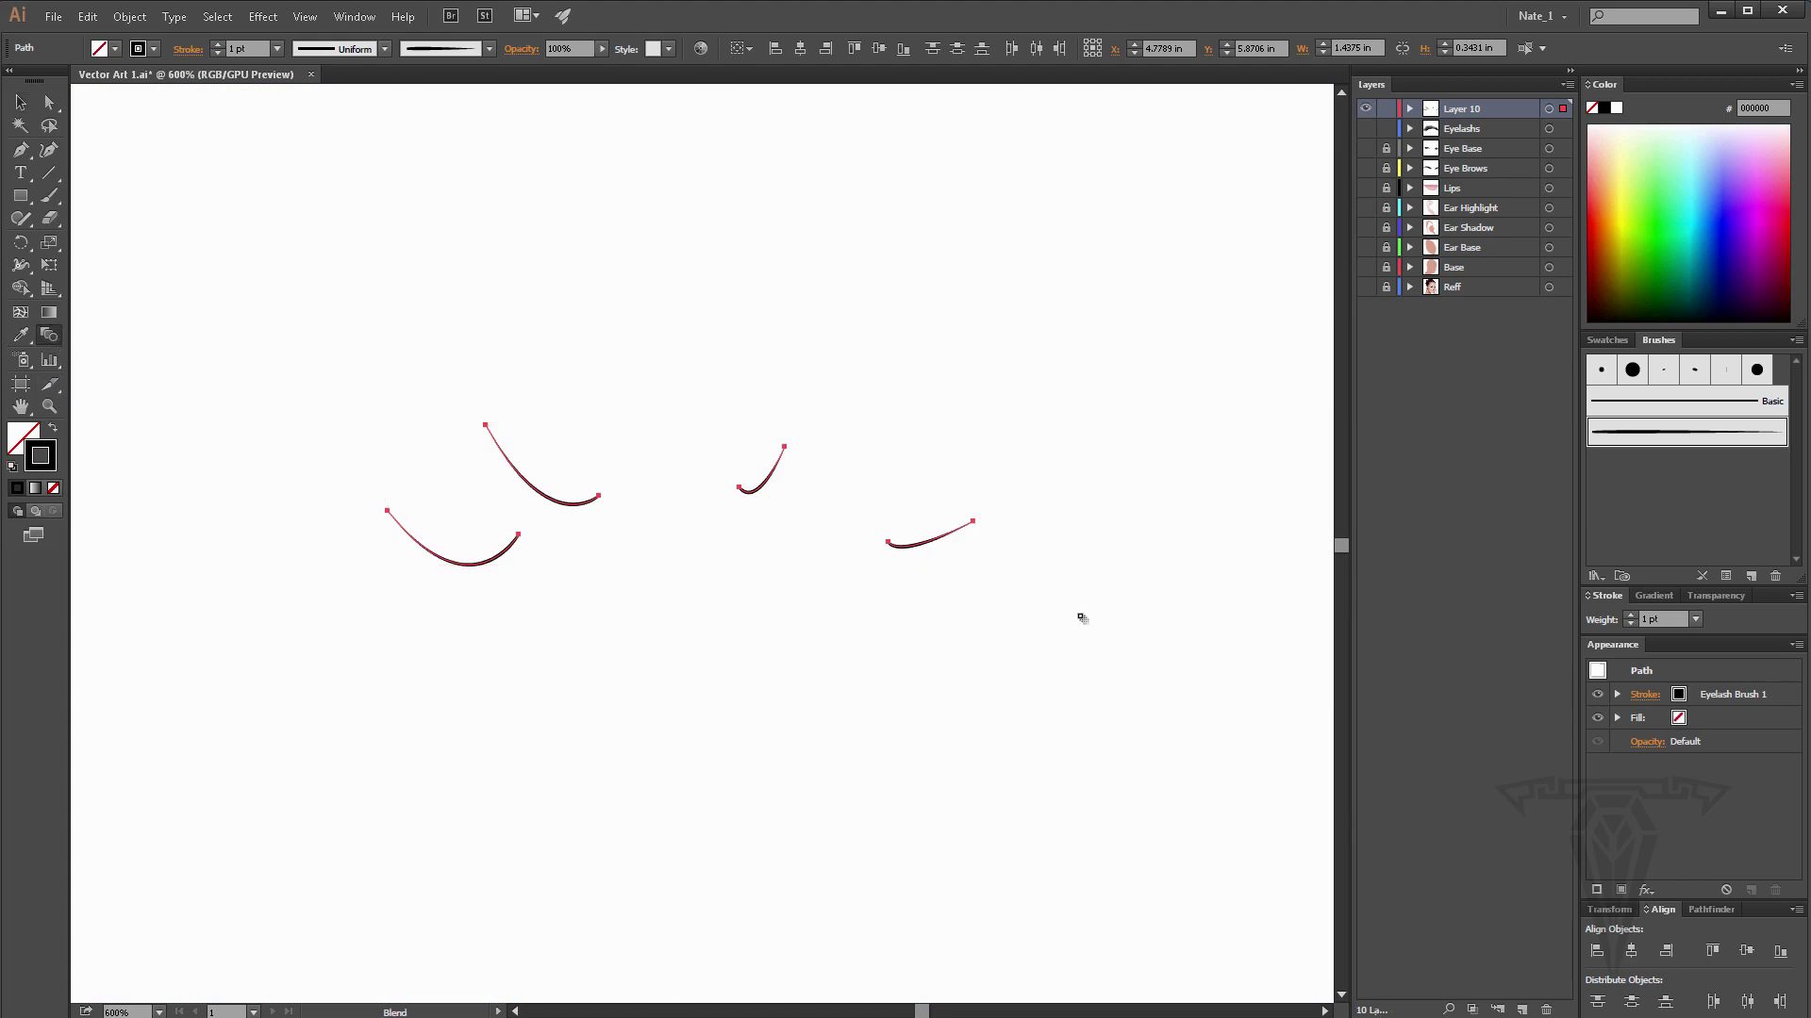
click(973, 522)
click(783, 447)
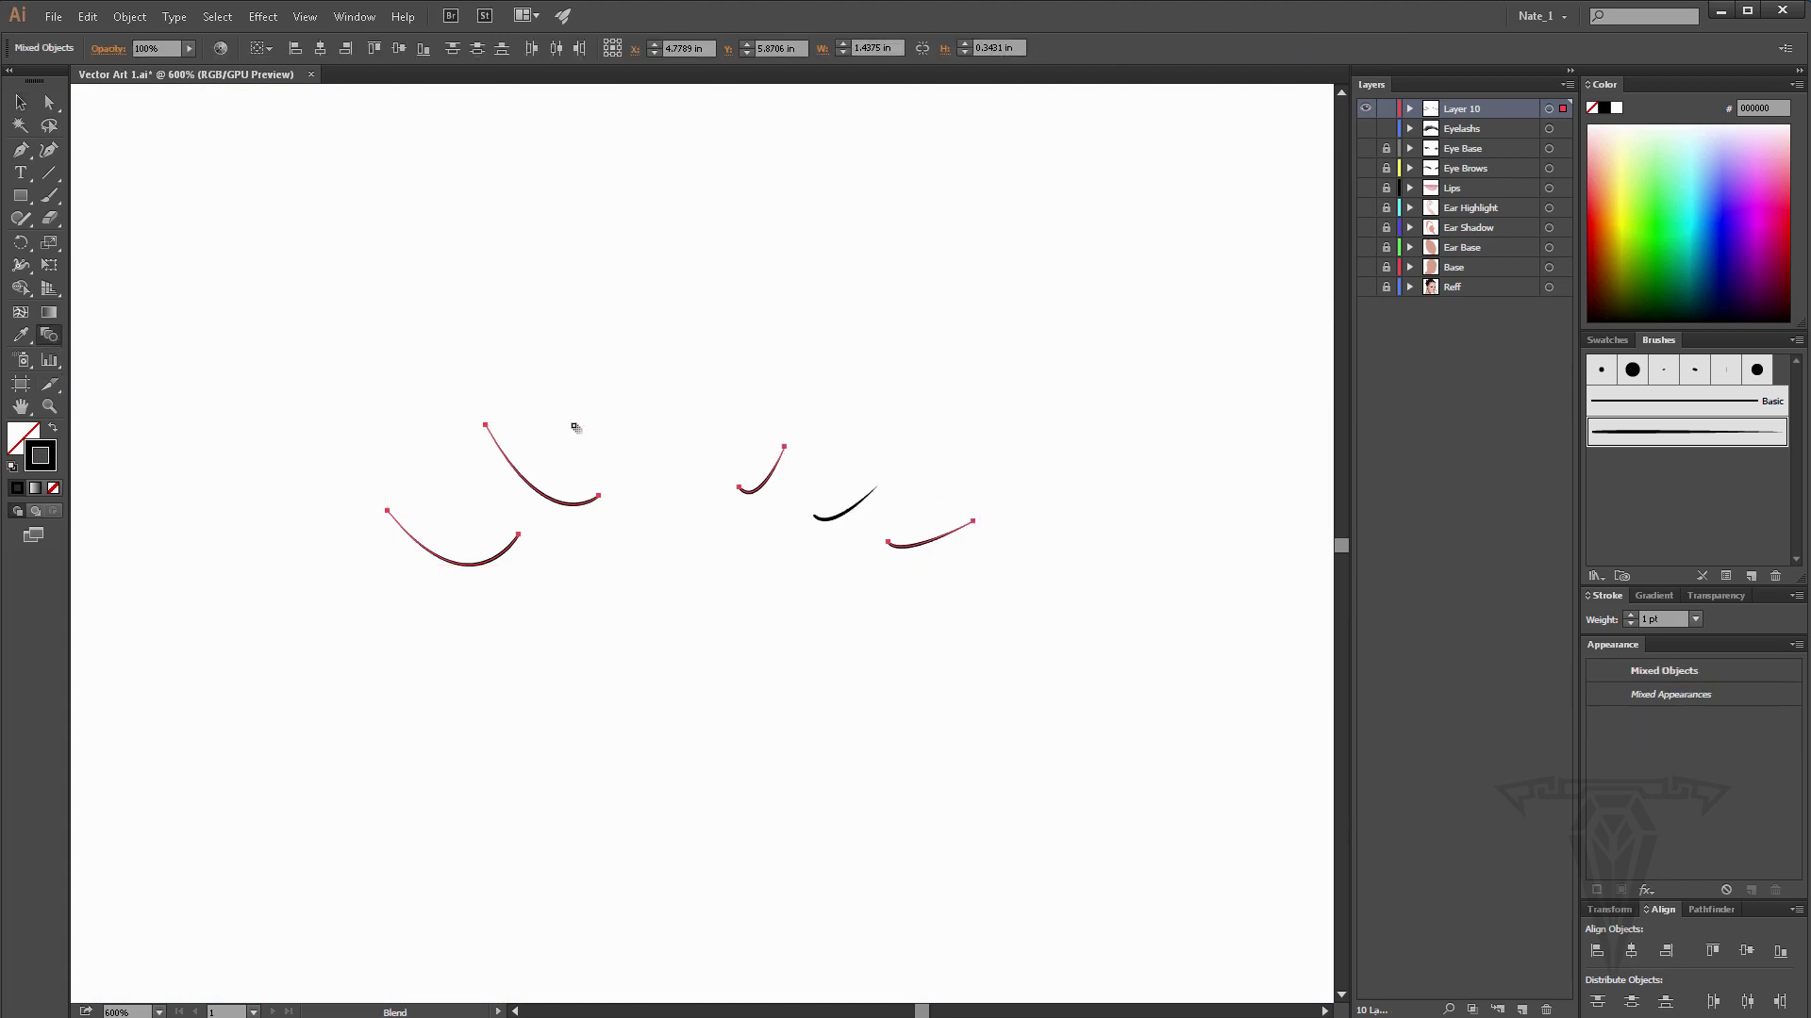
click(485, 425)
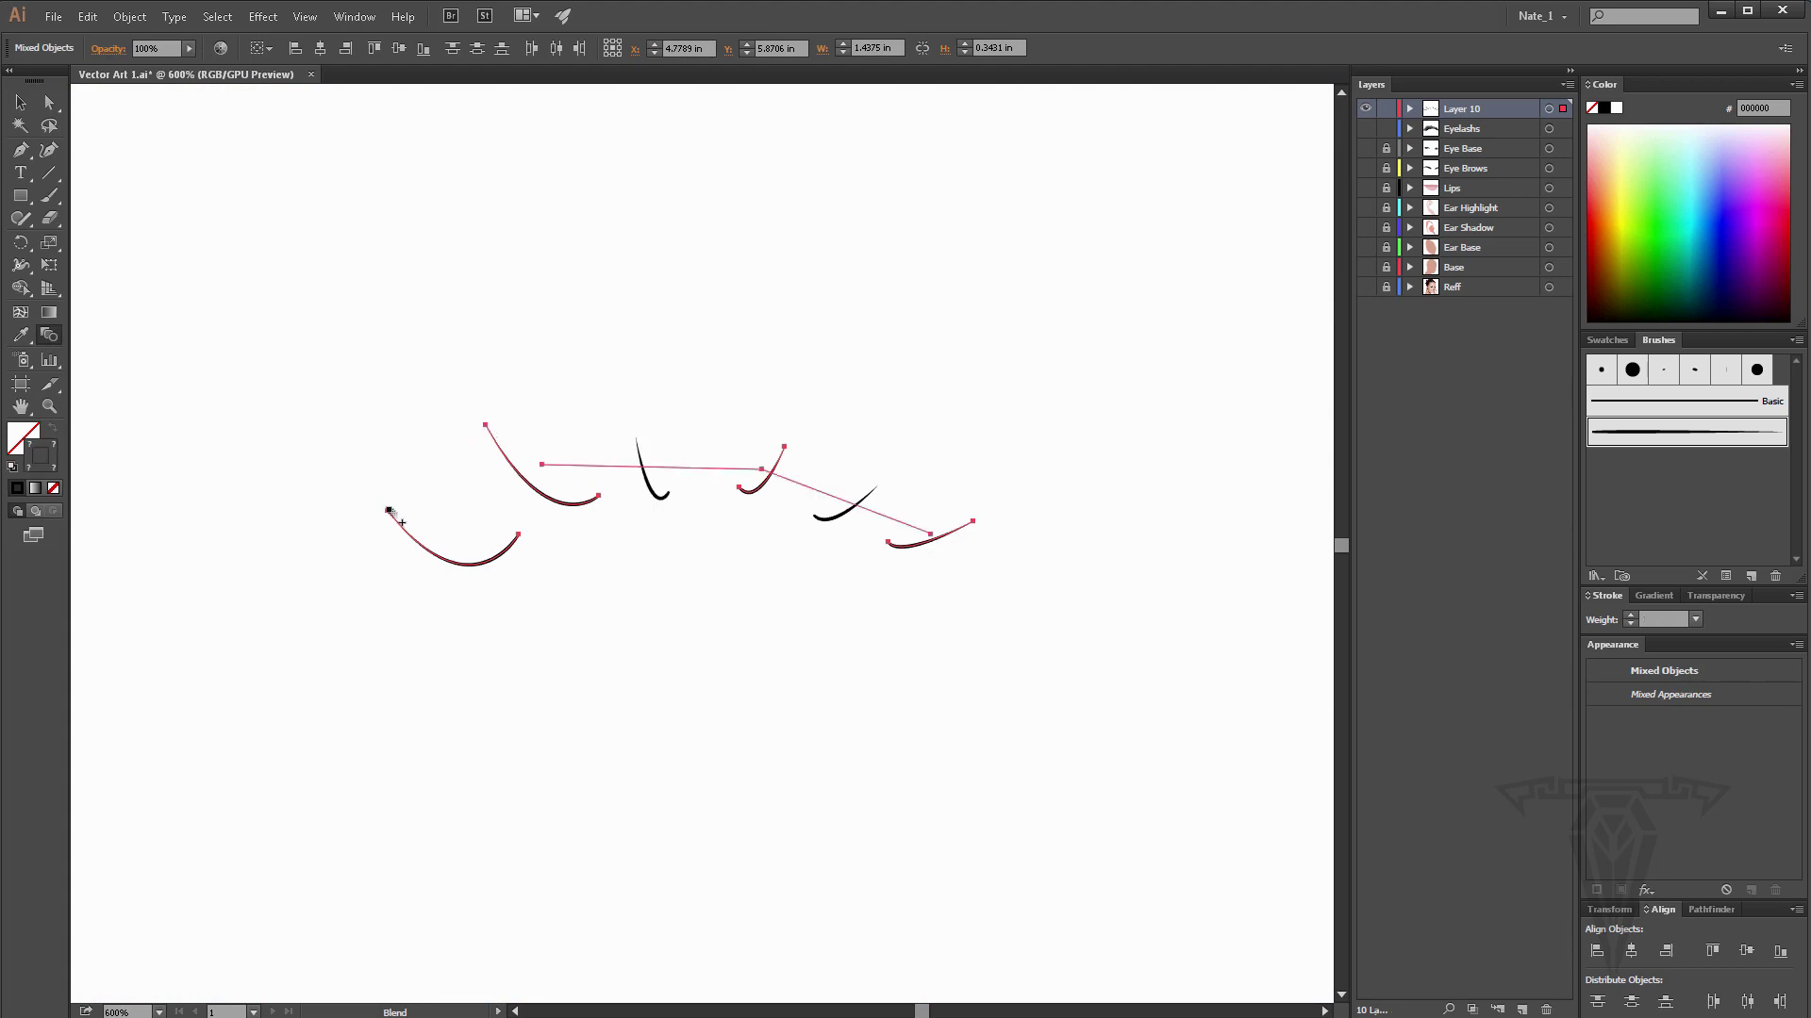
click(388, 511)
Show the Eyelashs layer and all layers from Eye Base down to Base.
click(21, 102)
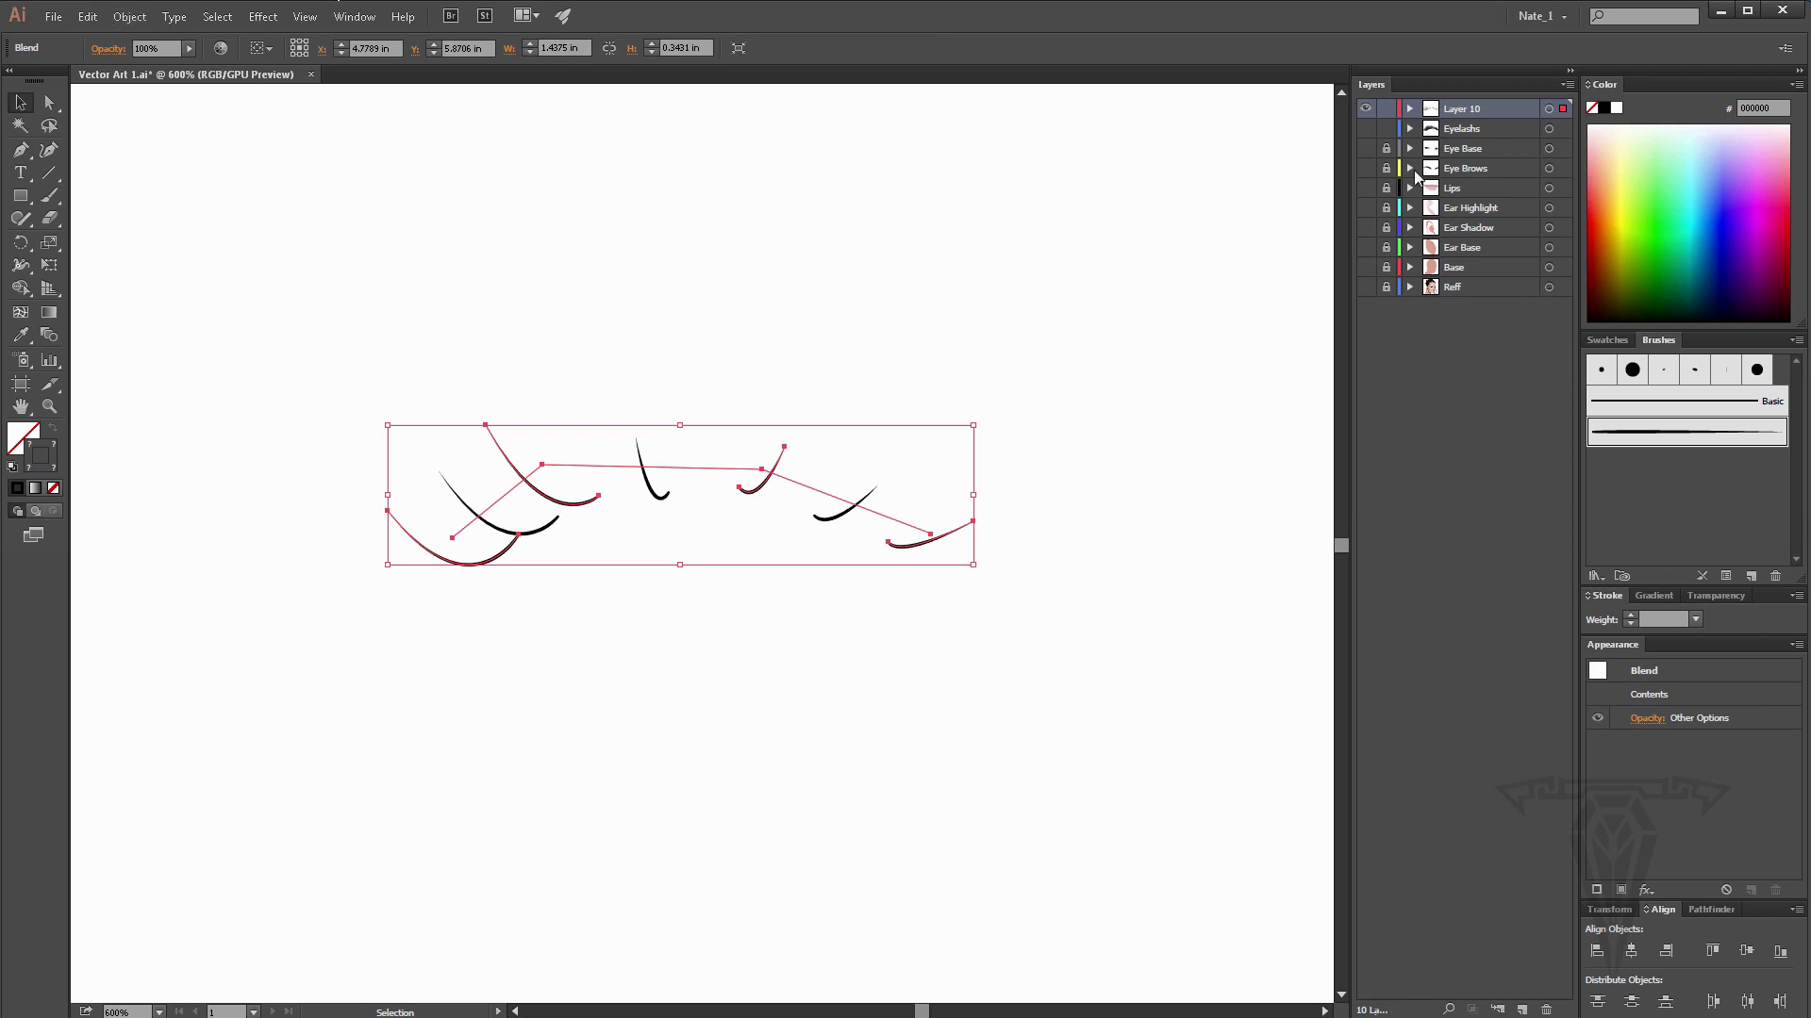
click(1365, 128)
click(1364, 148)
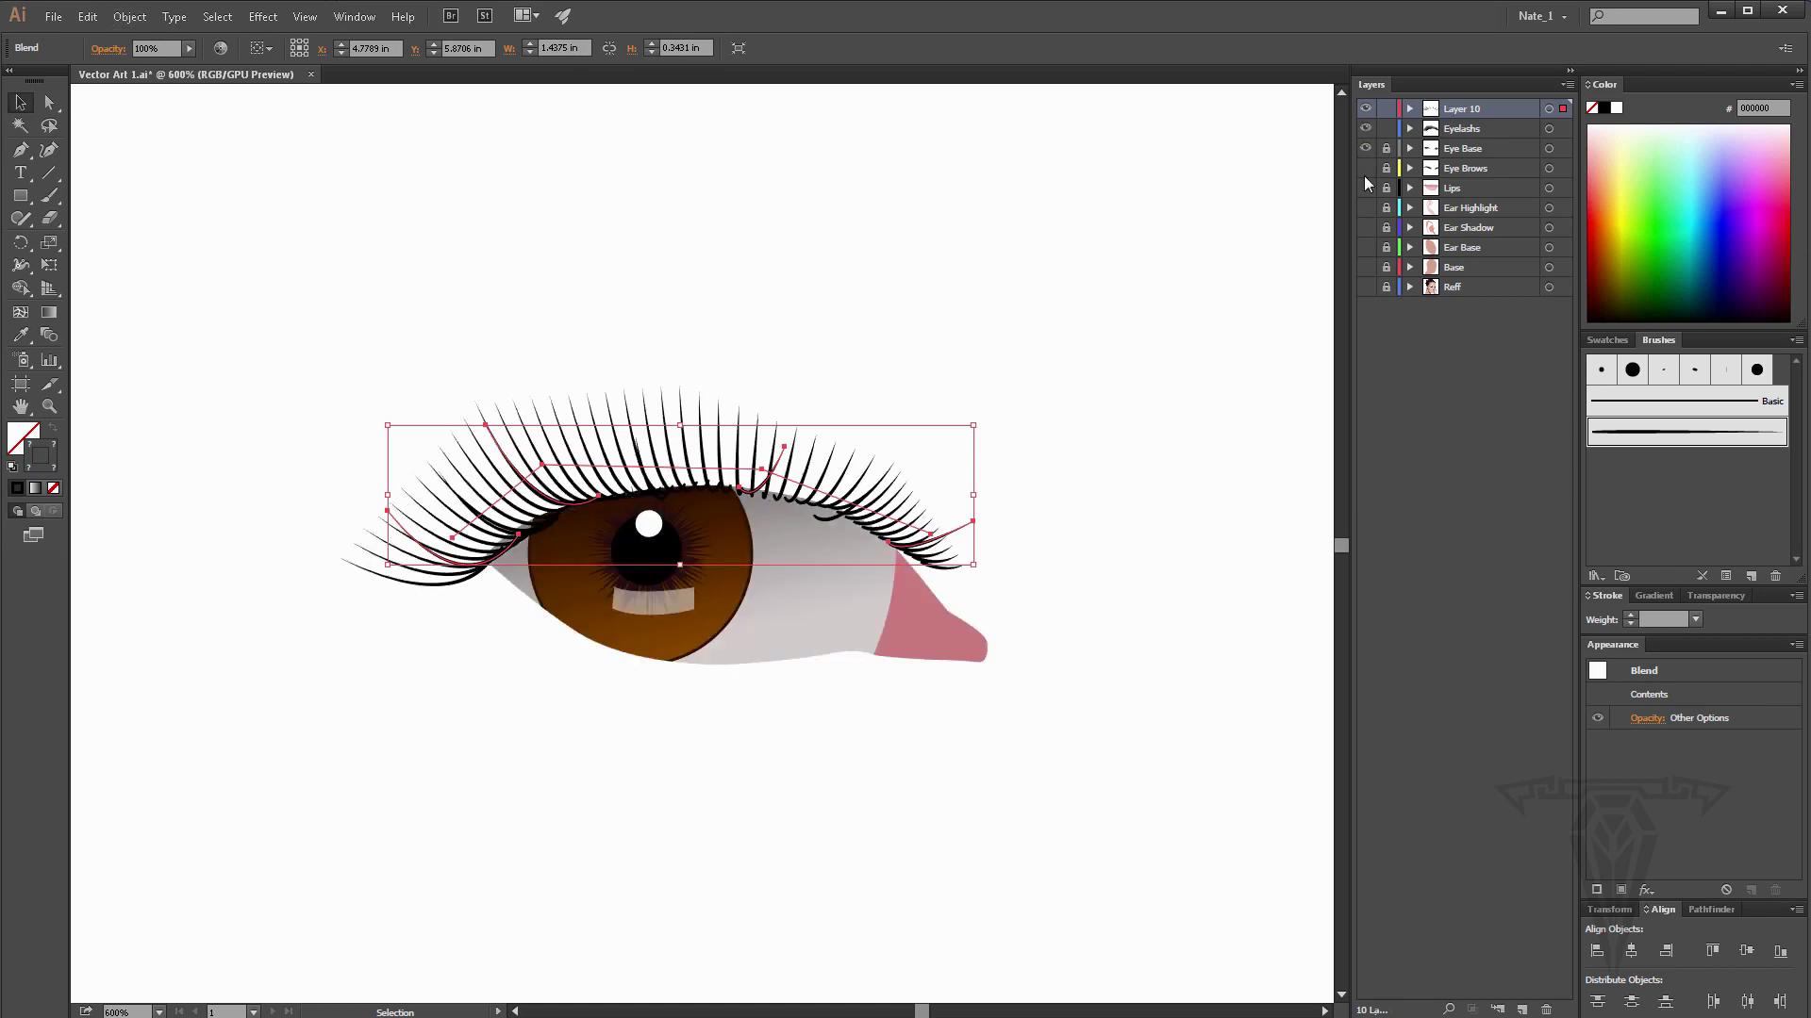
drag(1364, 170, 1366, 270)
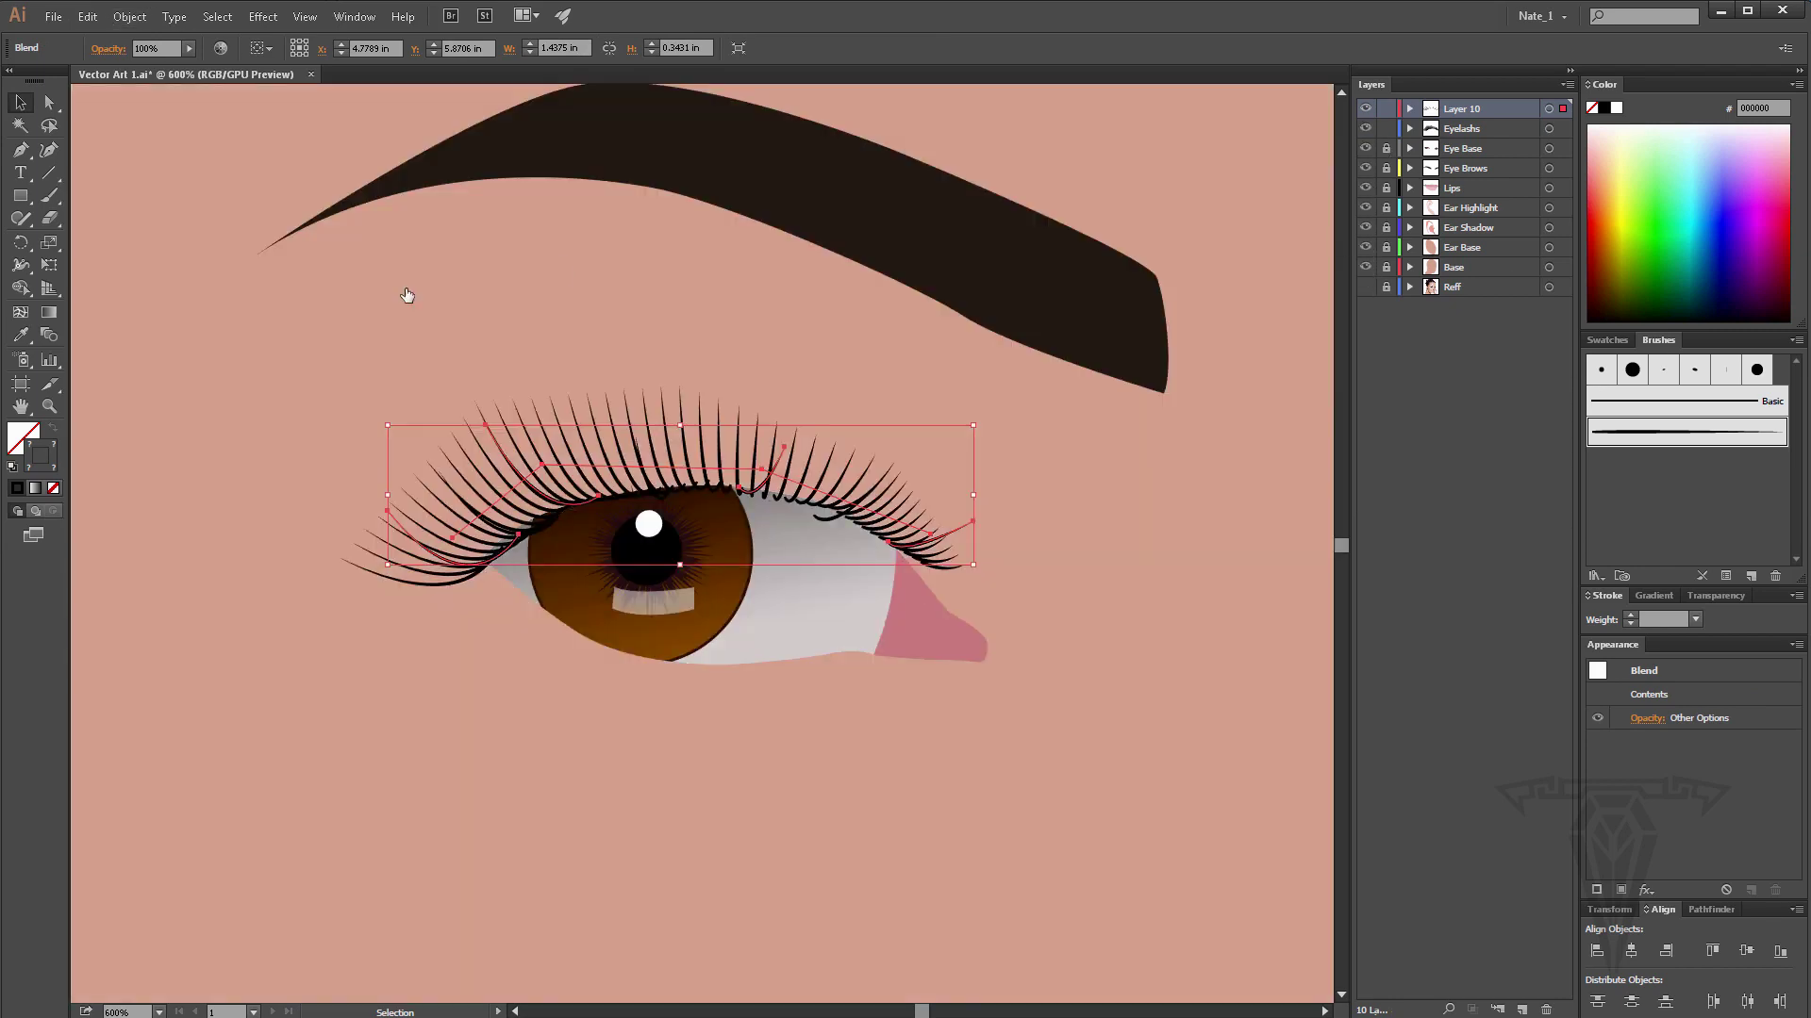
Change the new lash blend's spacing to Specified Steps with 5 steps and preview it.
click(129, 16)
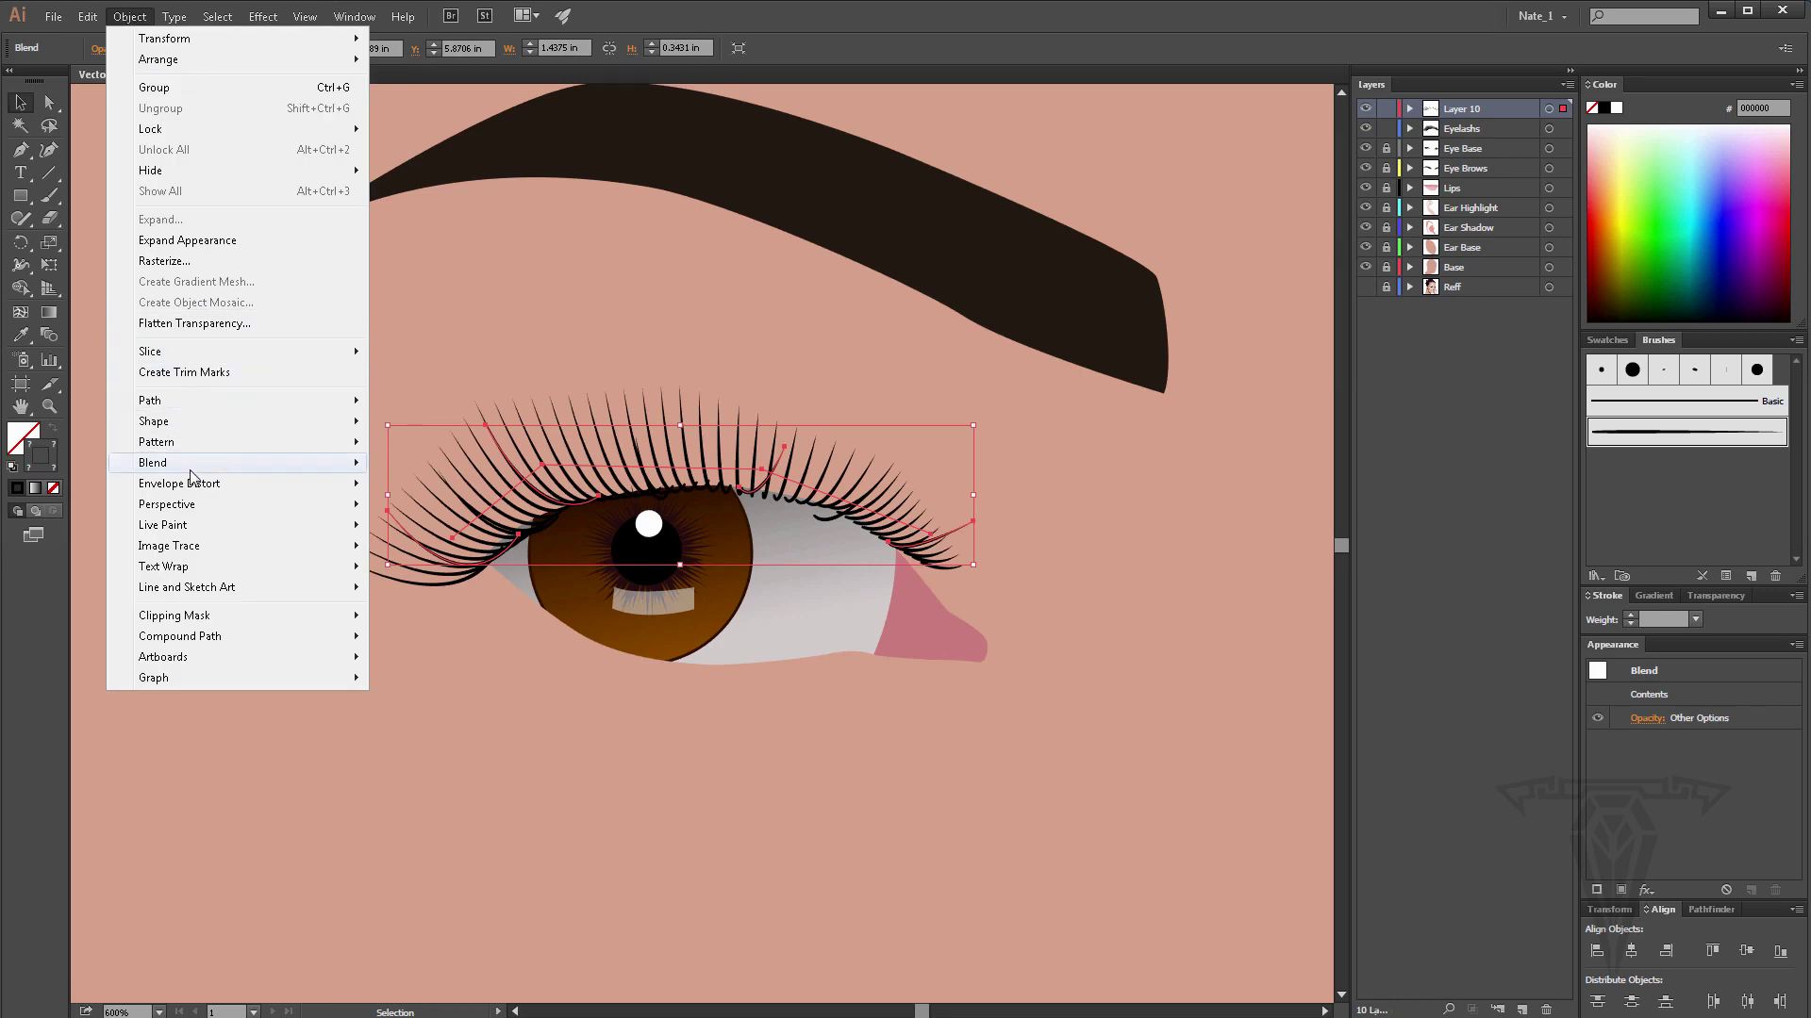
mouse_move(351, 468)
click(454, 514)
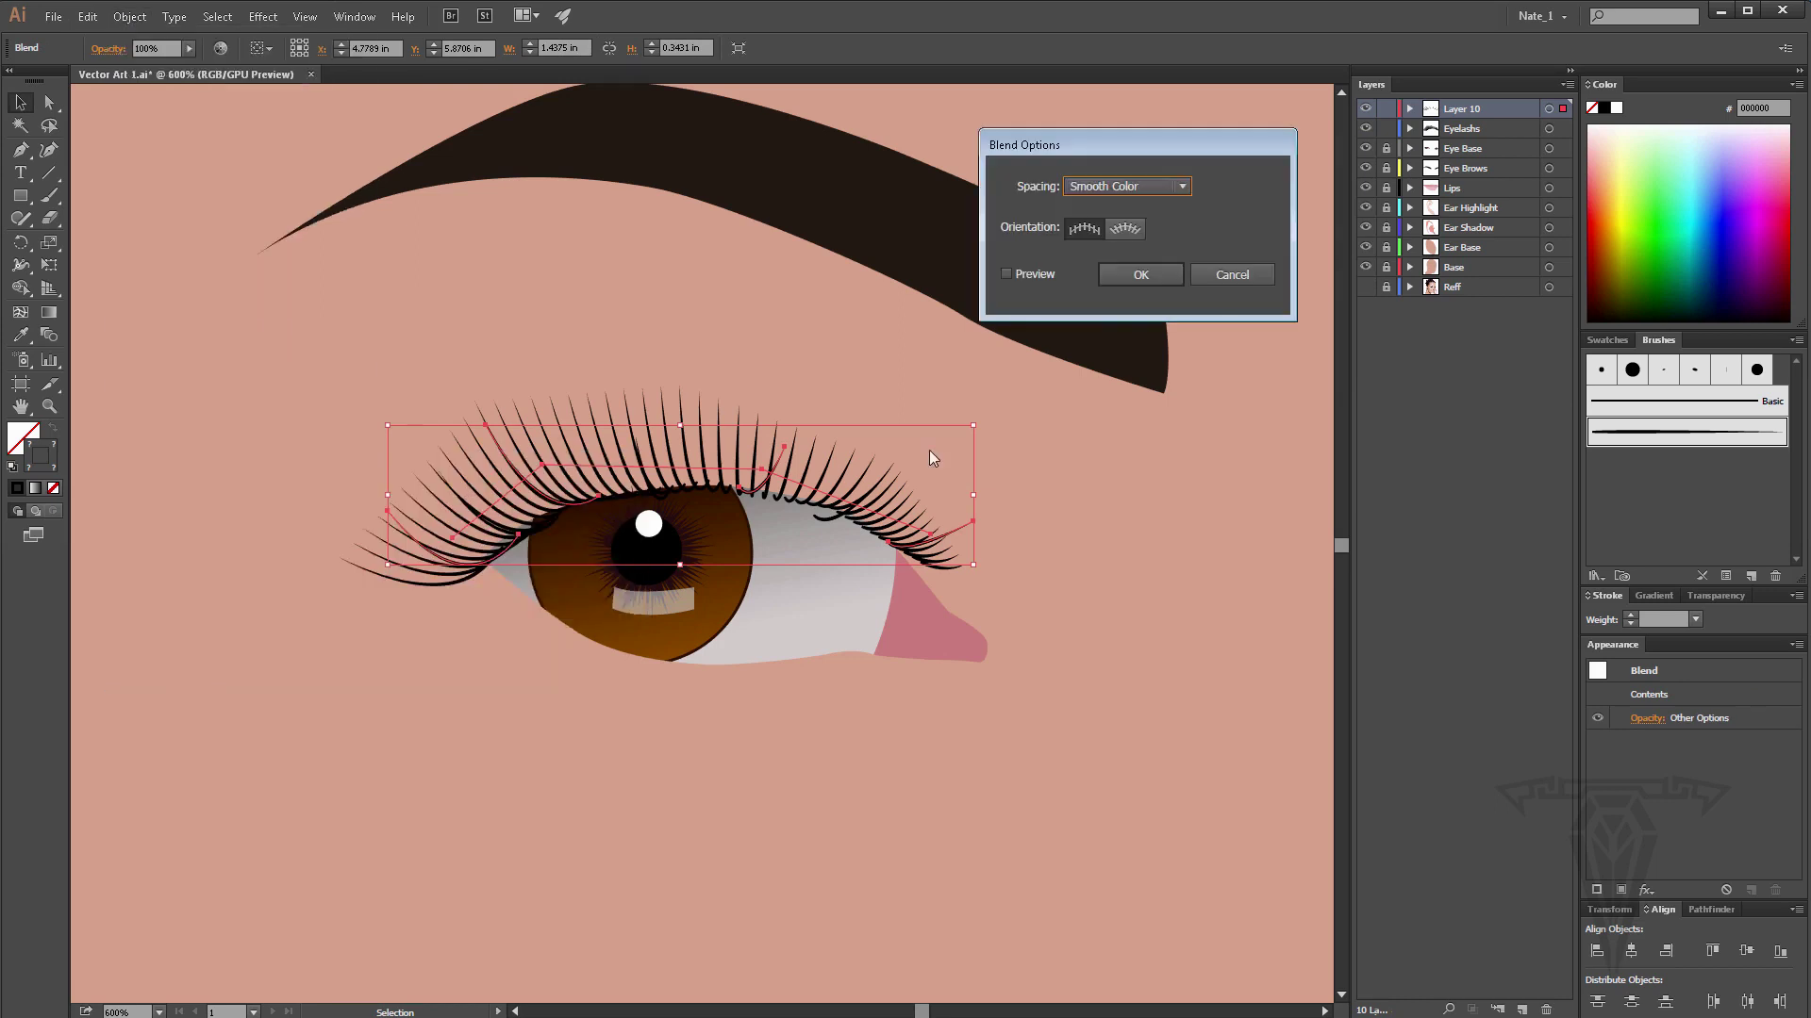
click(1149, 185)
click(1143, 225)
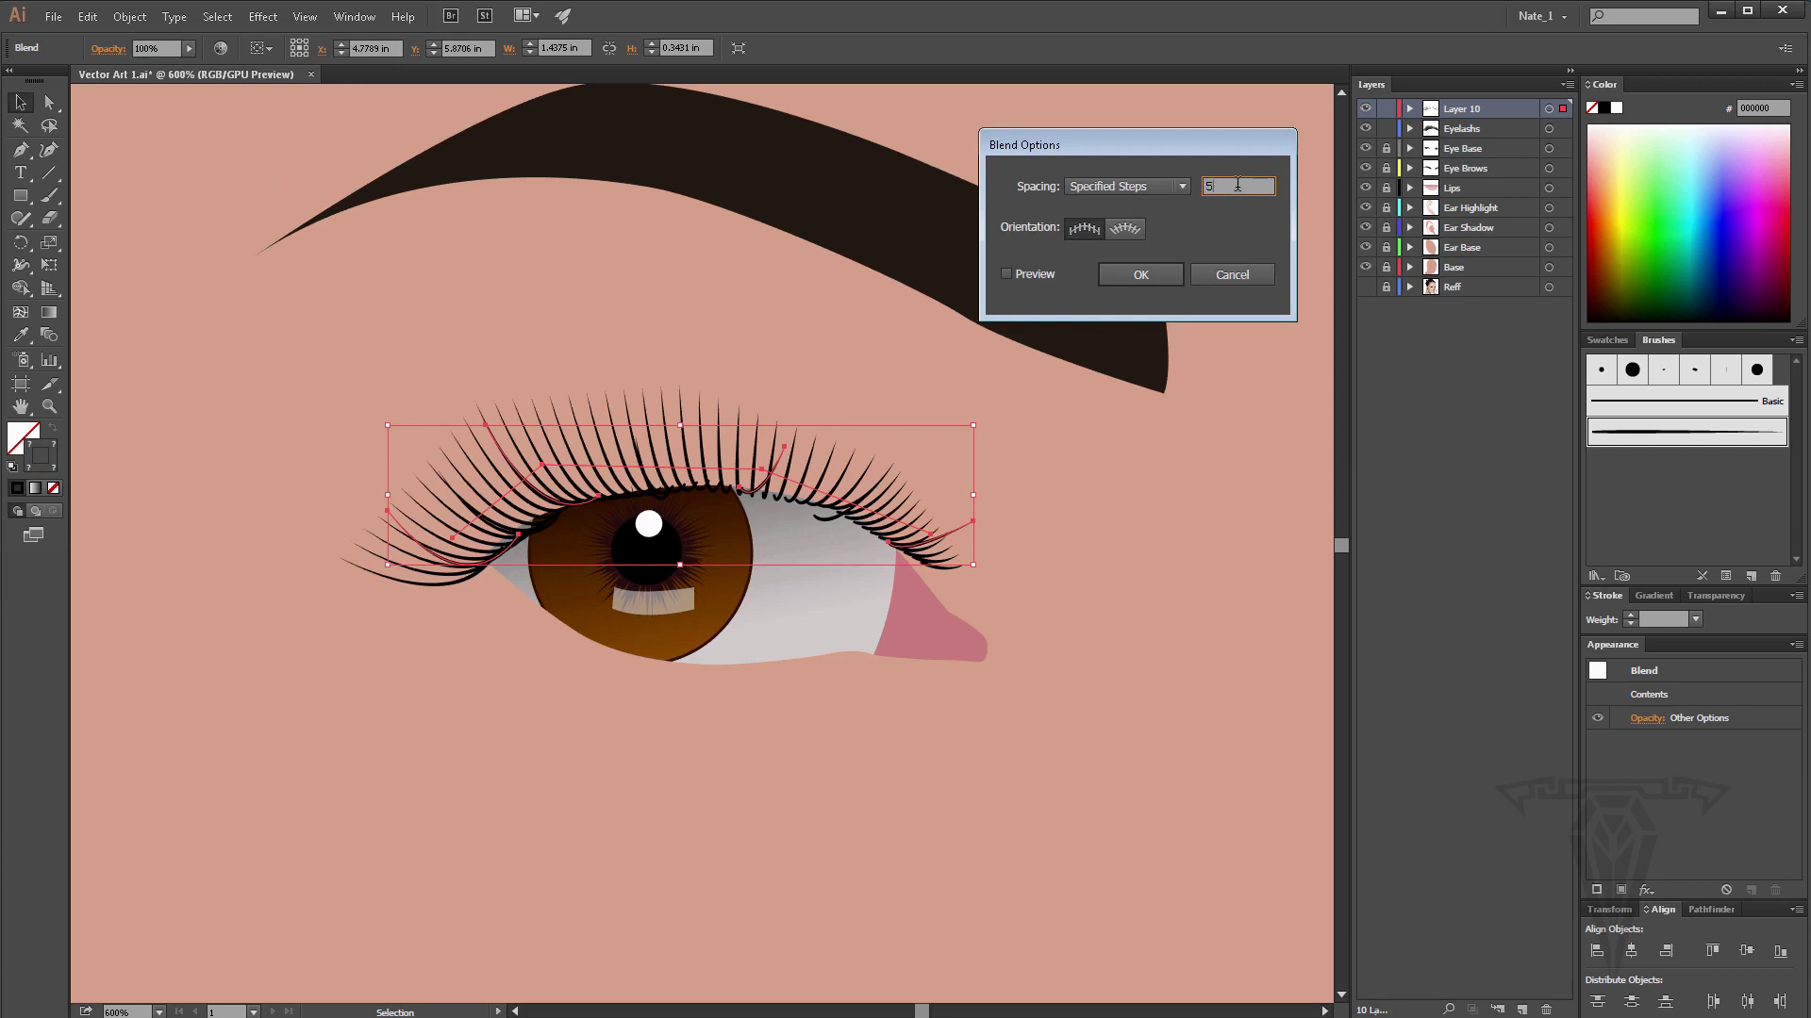
click(1022, 272)
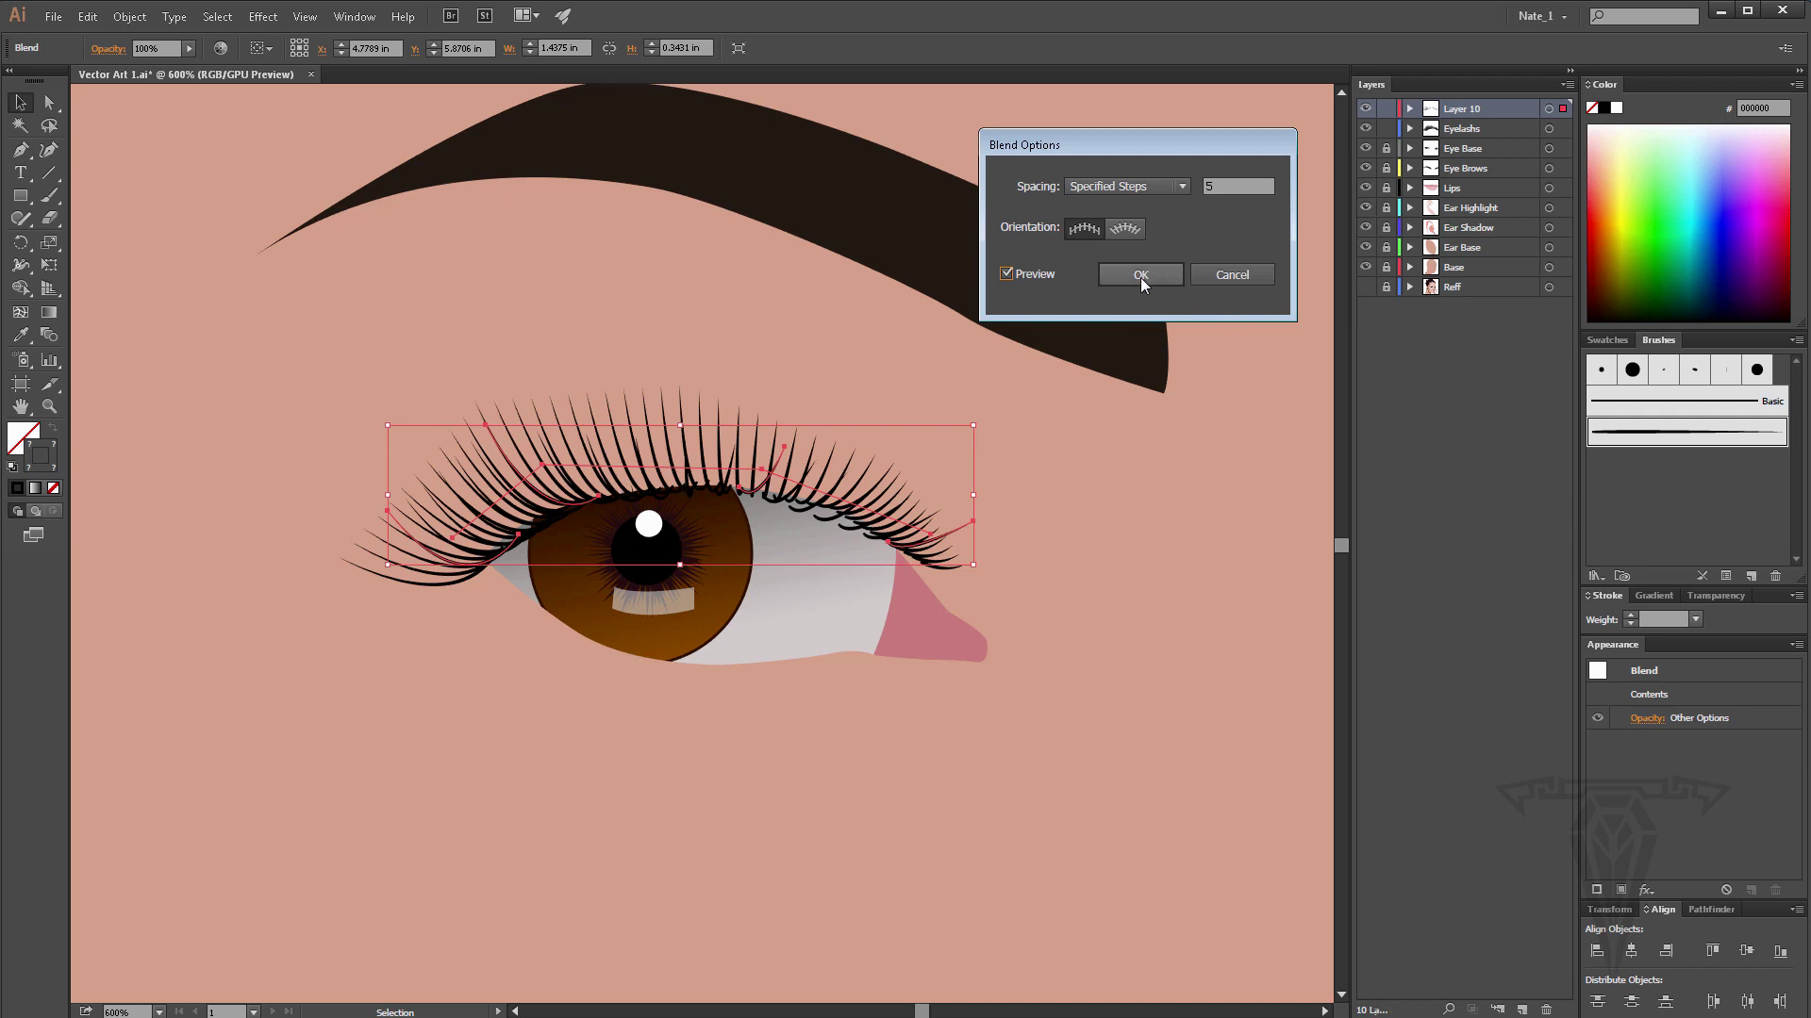
Raise the new lash blend to 10 specified steps, refresh the preview and apply the options.
drag(1232, 186, 1136, 185)
text(10)
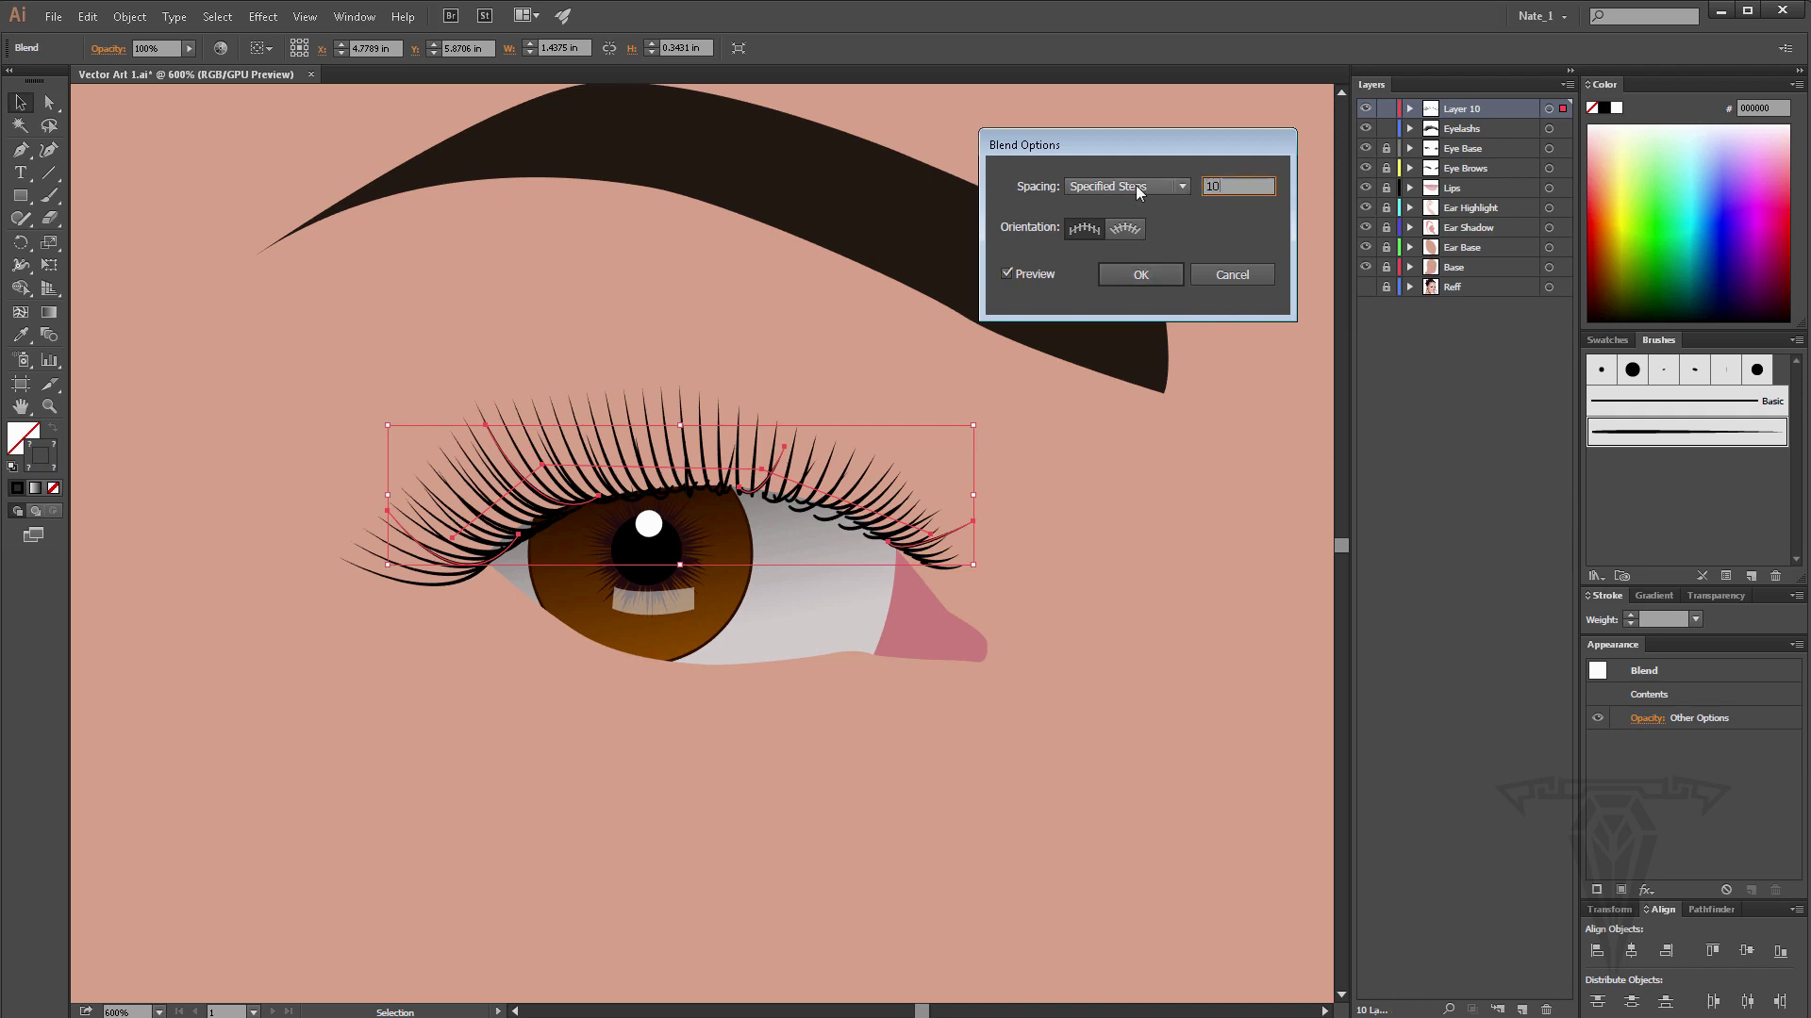
click(1024, 275)
click(1025, 275)
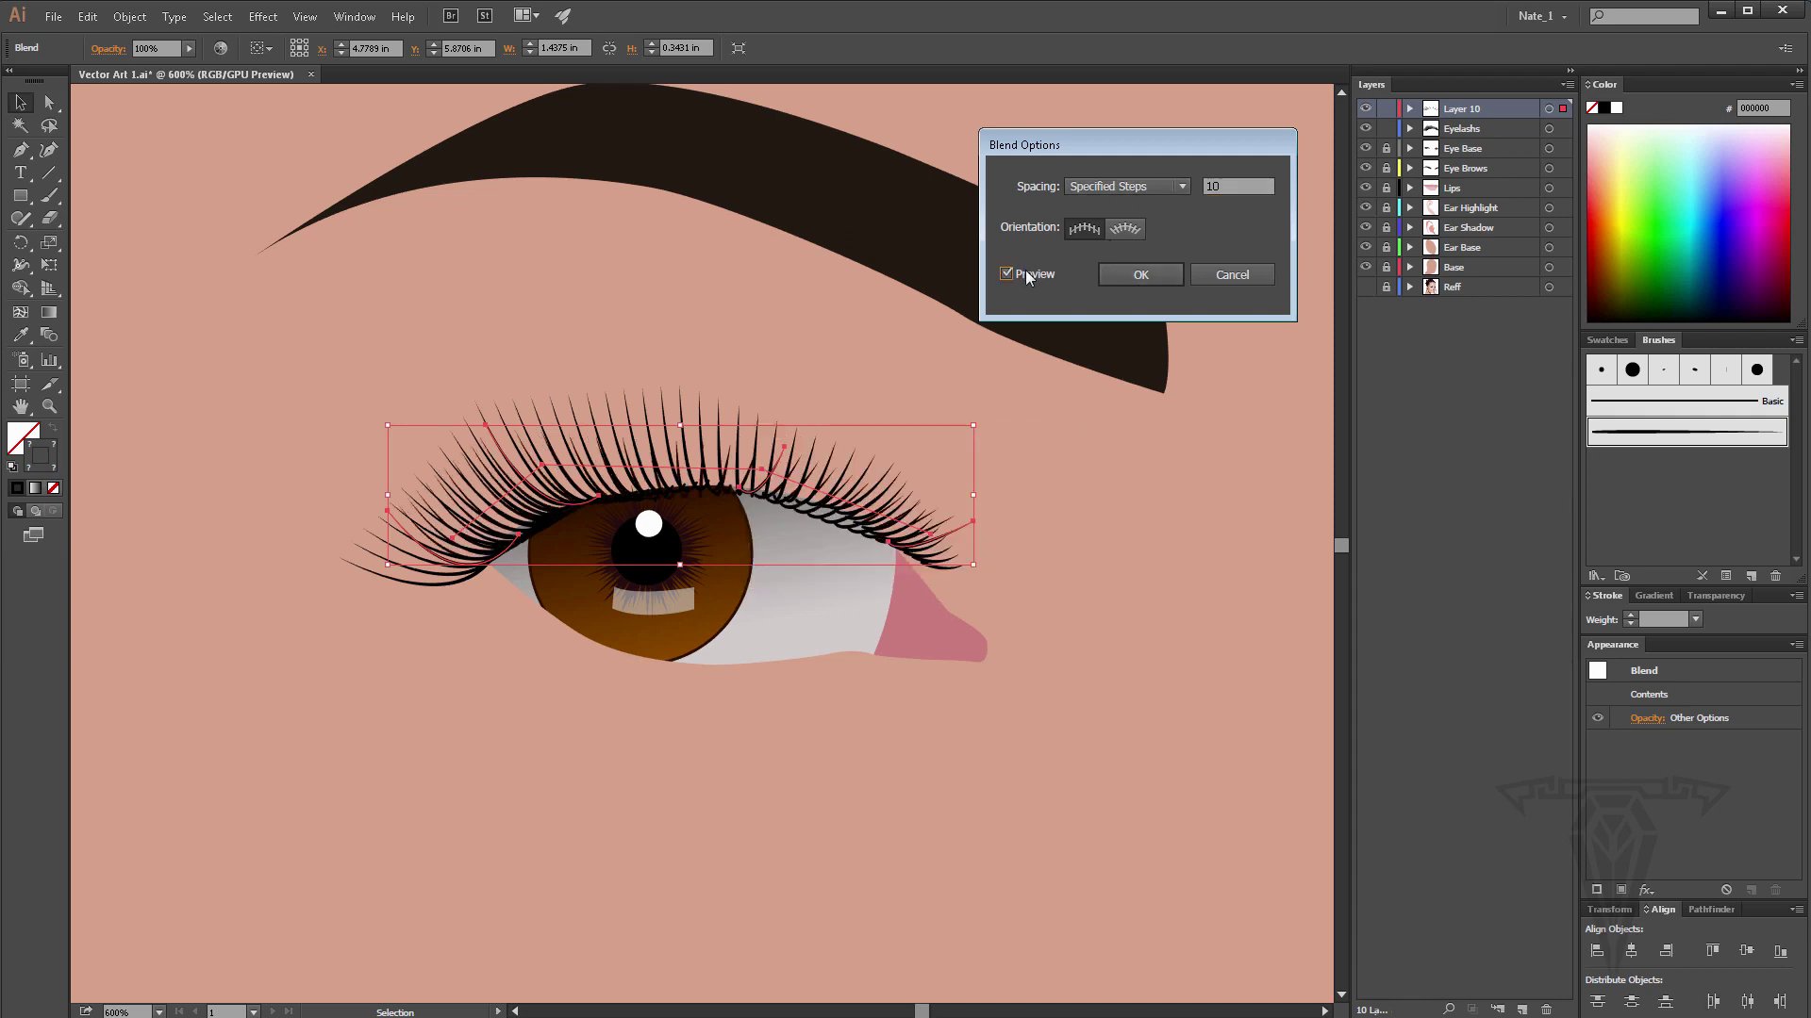
click(1141, 274)
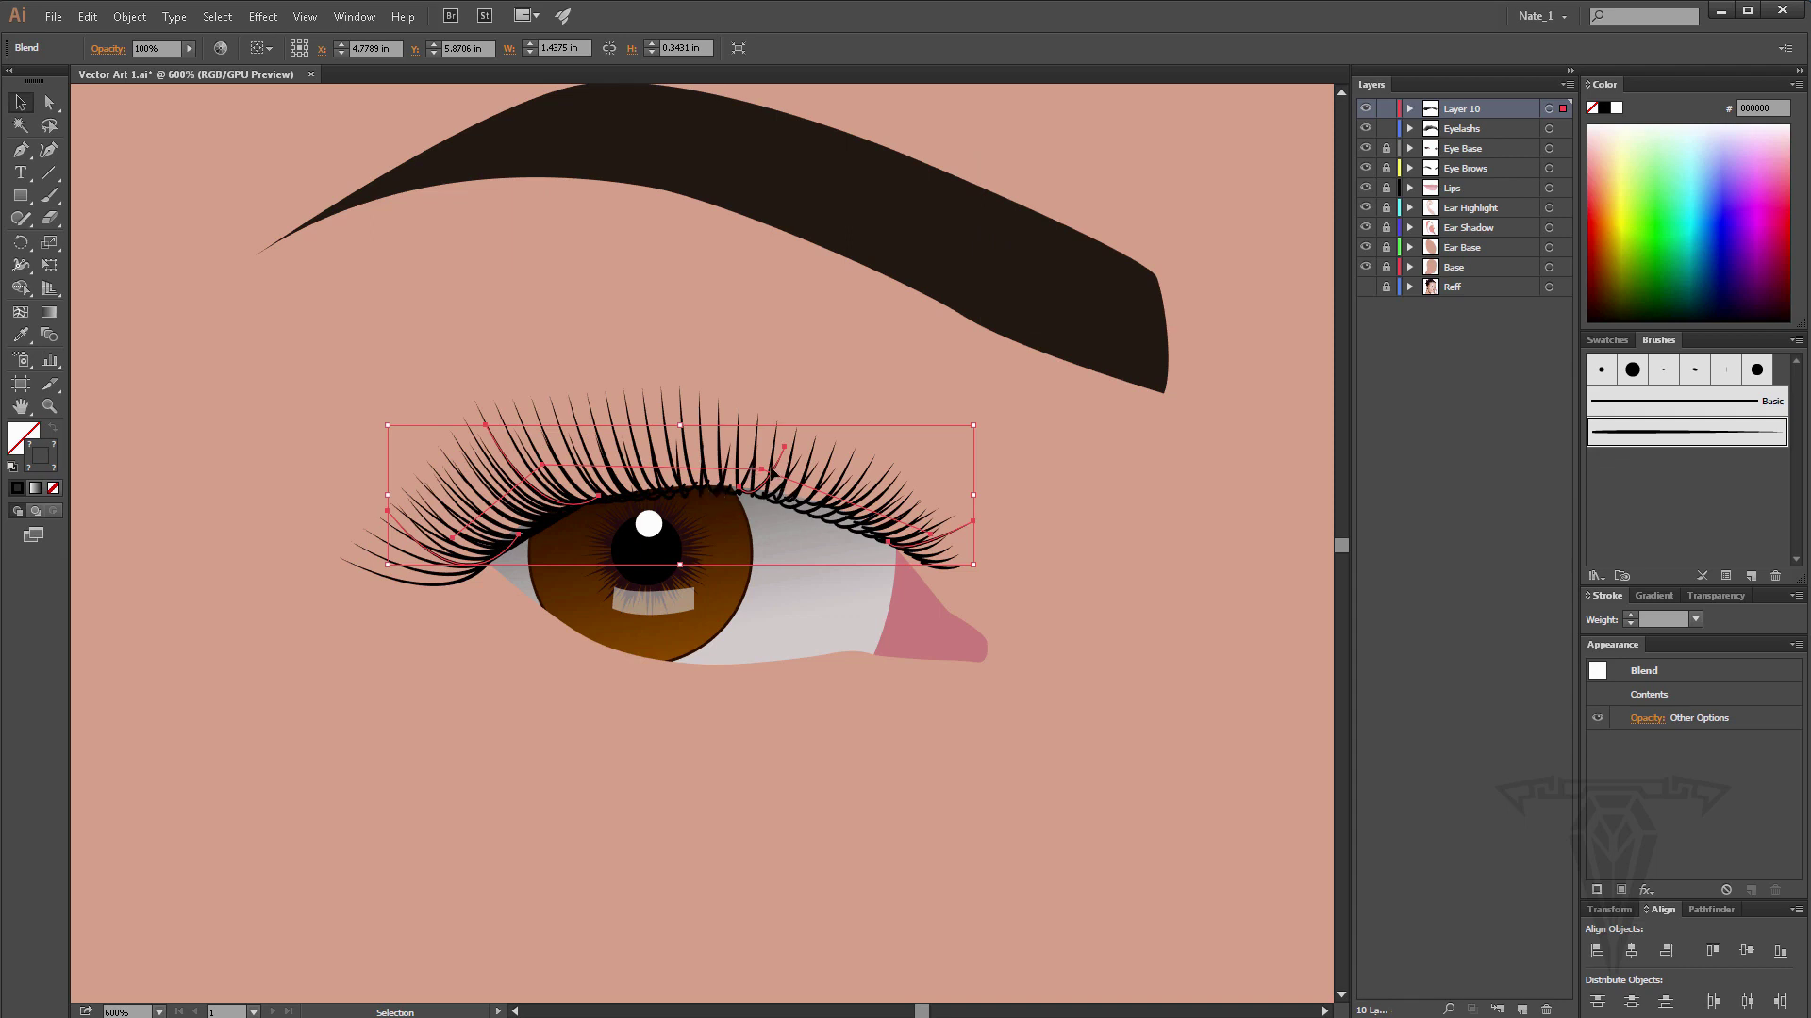
Convert the blend spine's anchor at the second lash to a smooth point and adjust its curve with the handle.
click(49, 102)
click(764, 466)
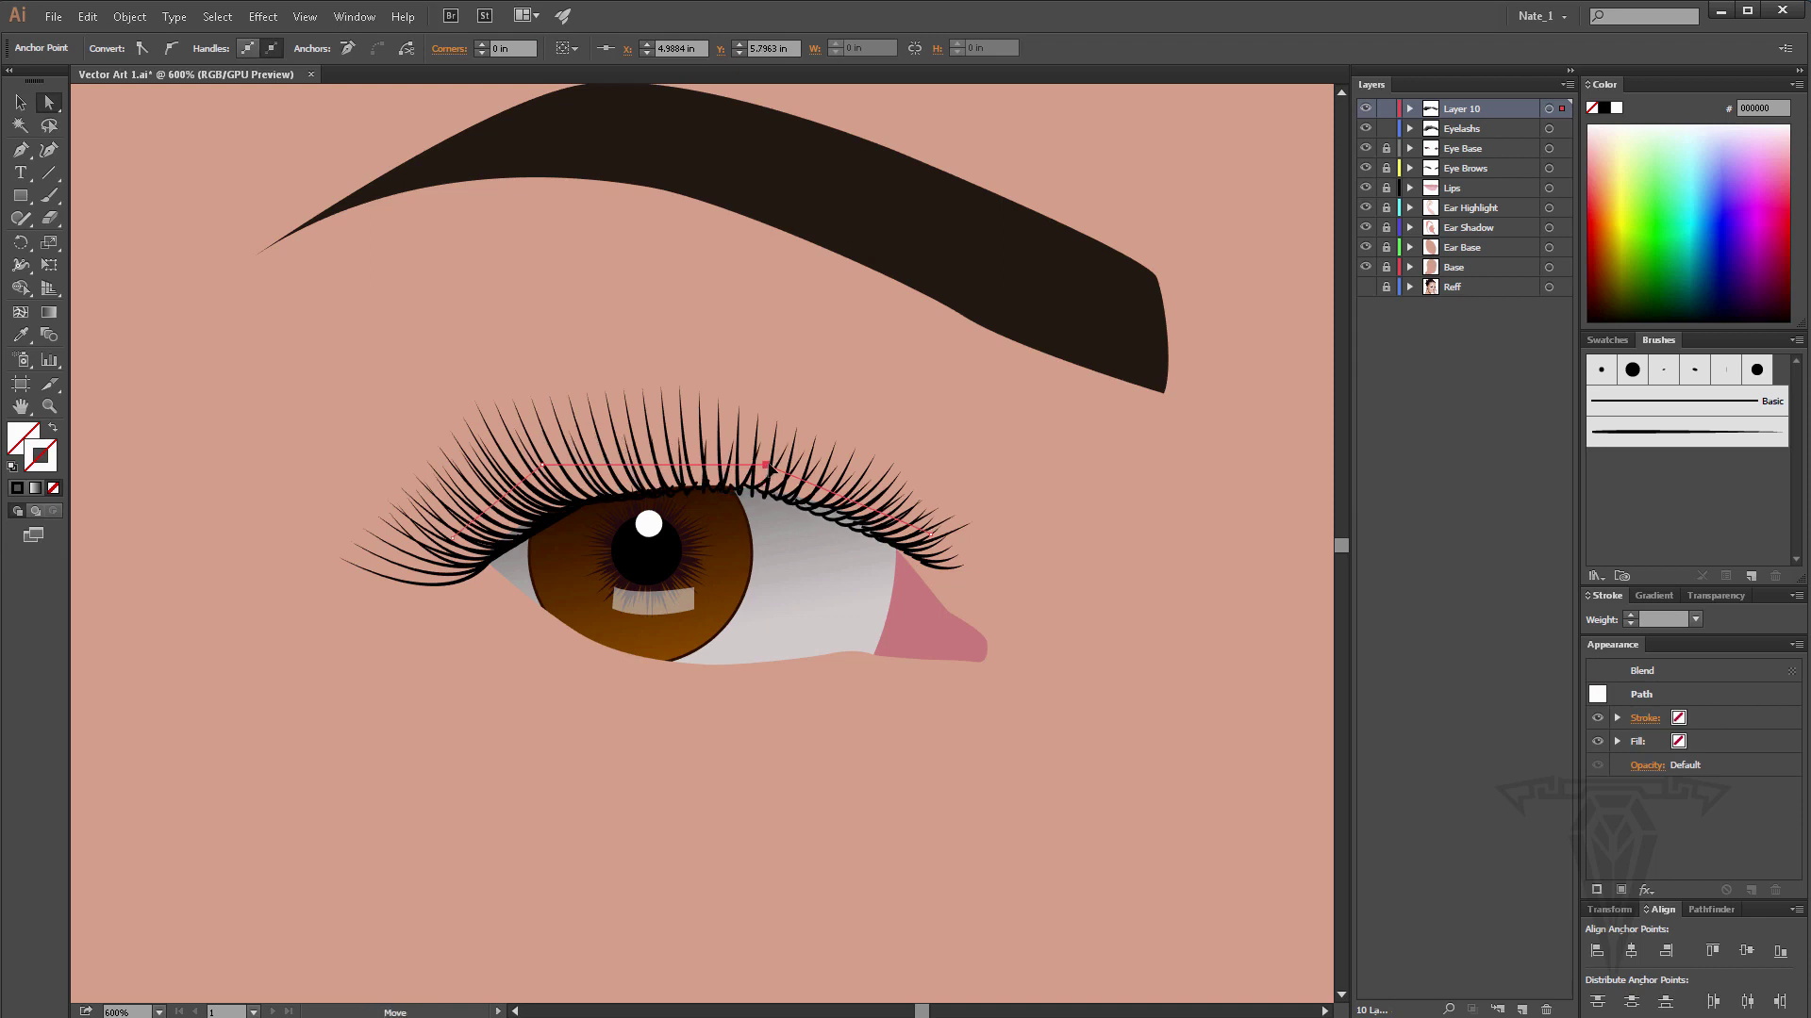
click(170, 48)
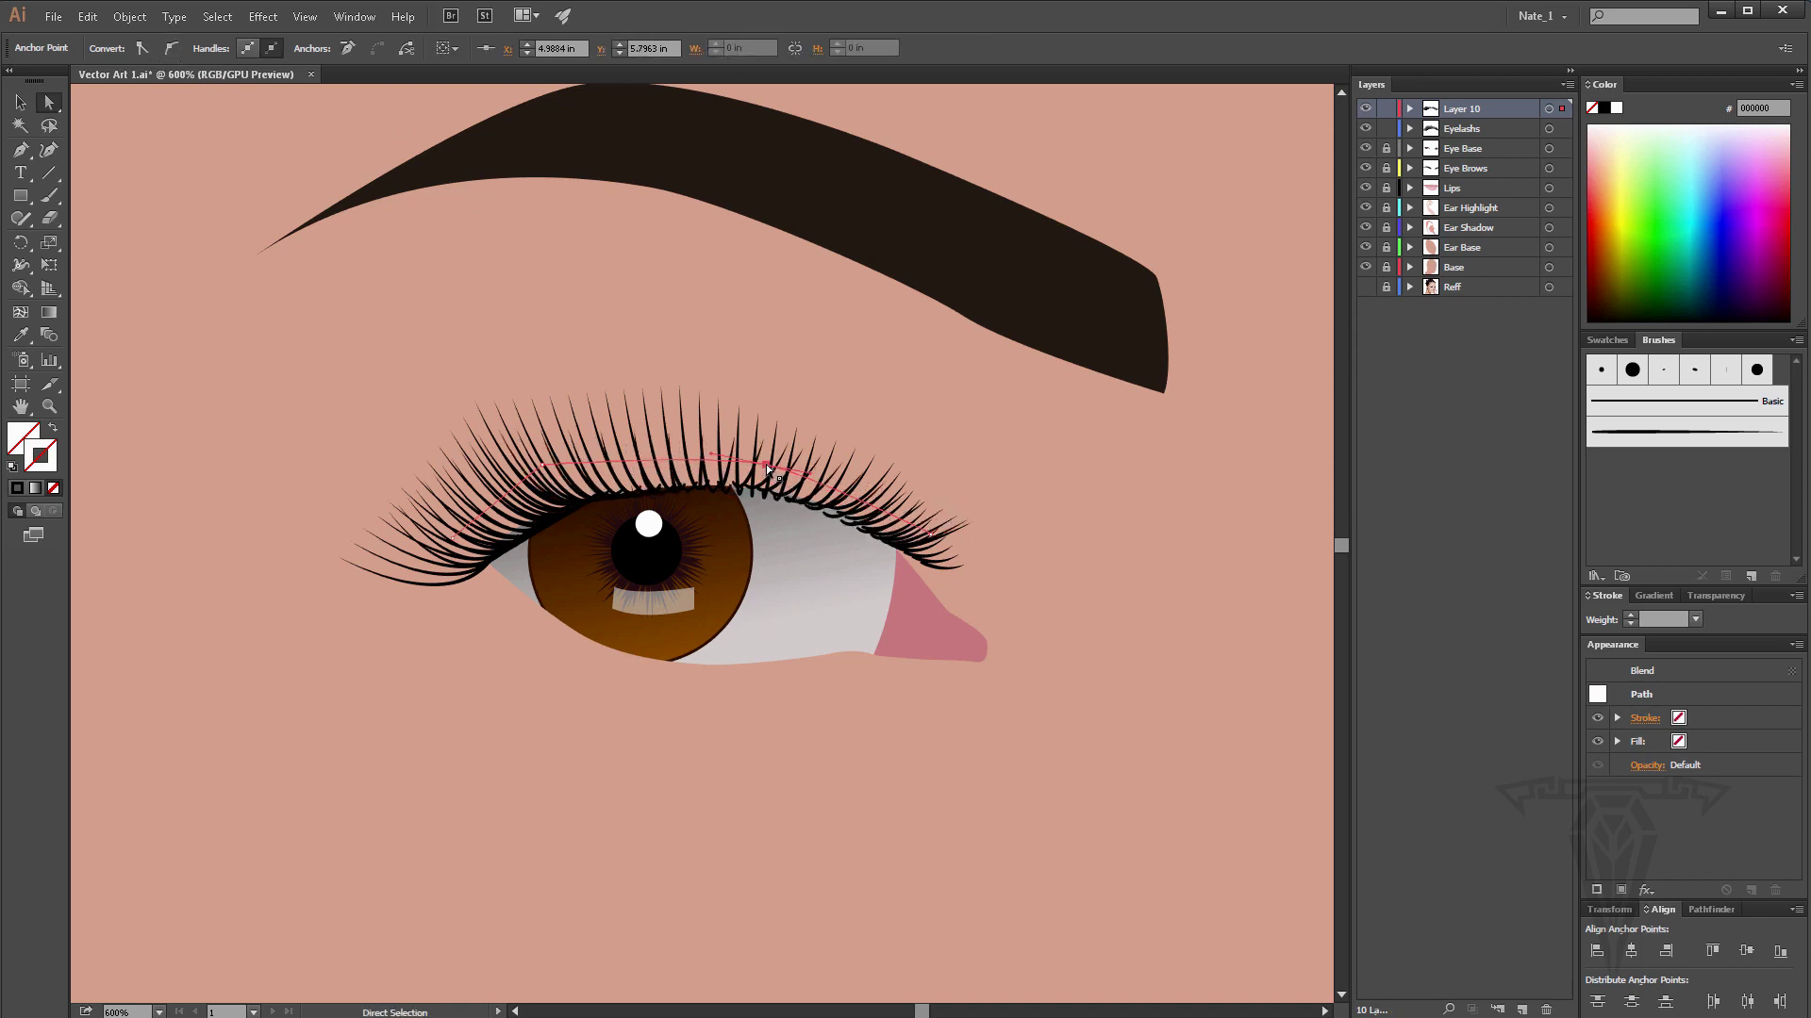
click(815, 476)
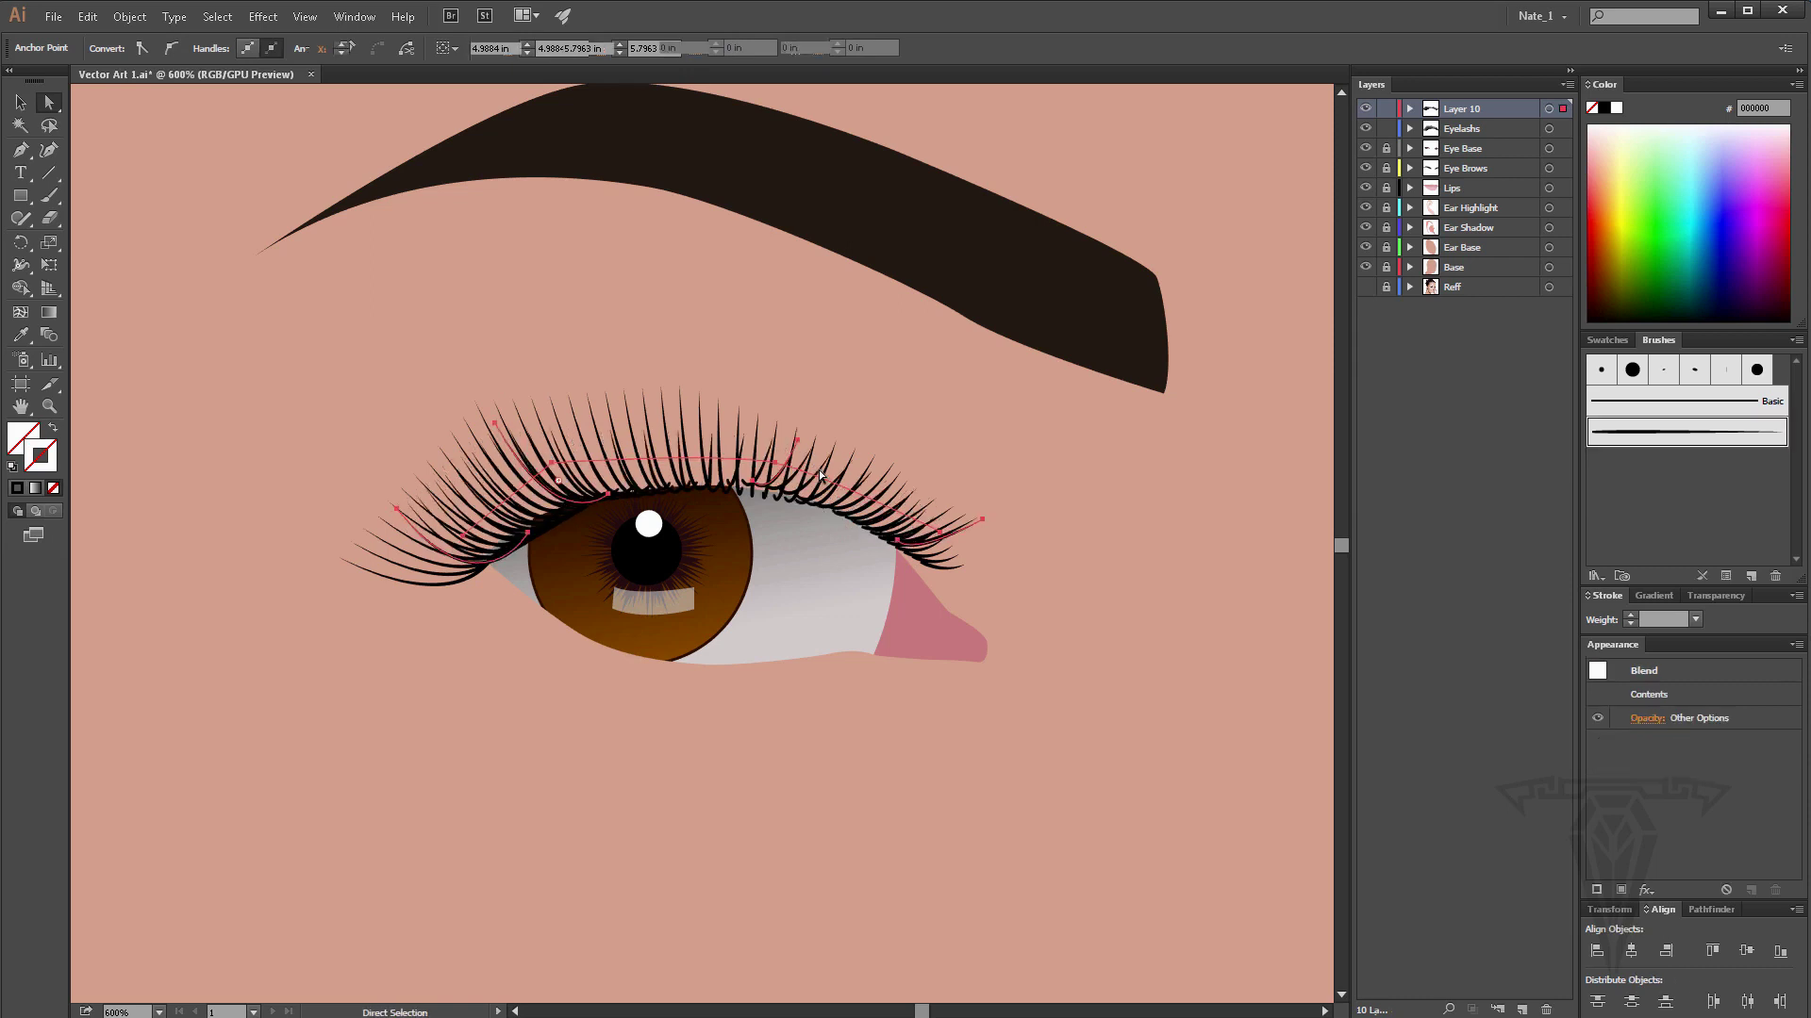
drag(774, 462, 813, 475)
click(765, 465)
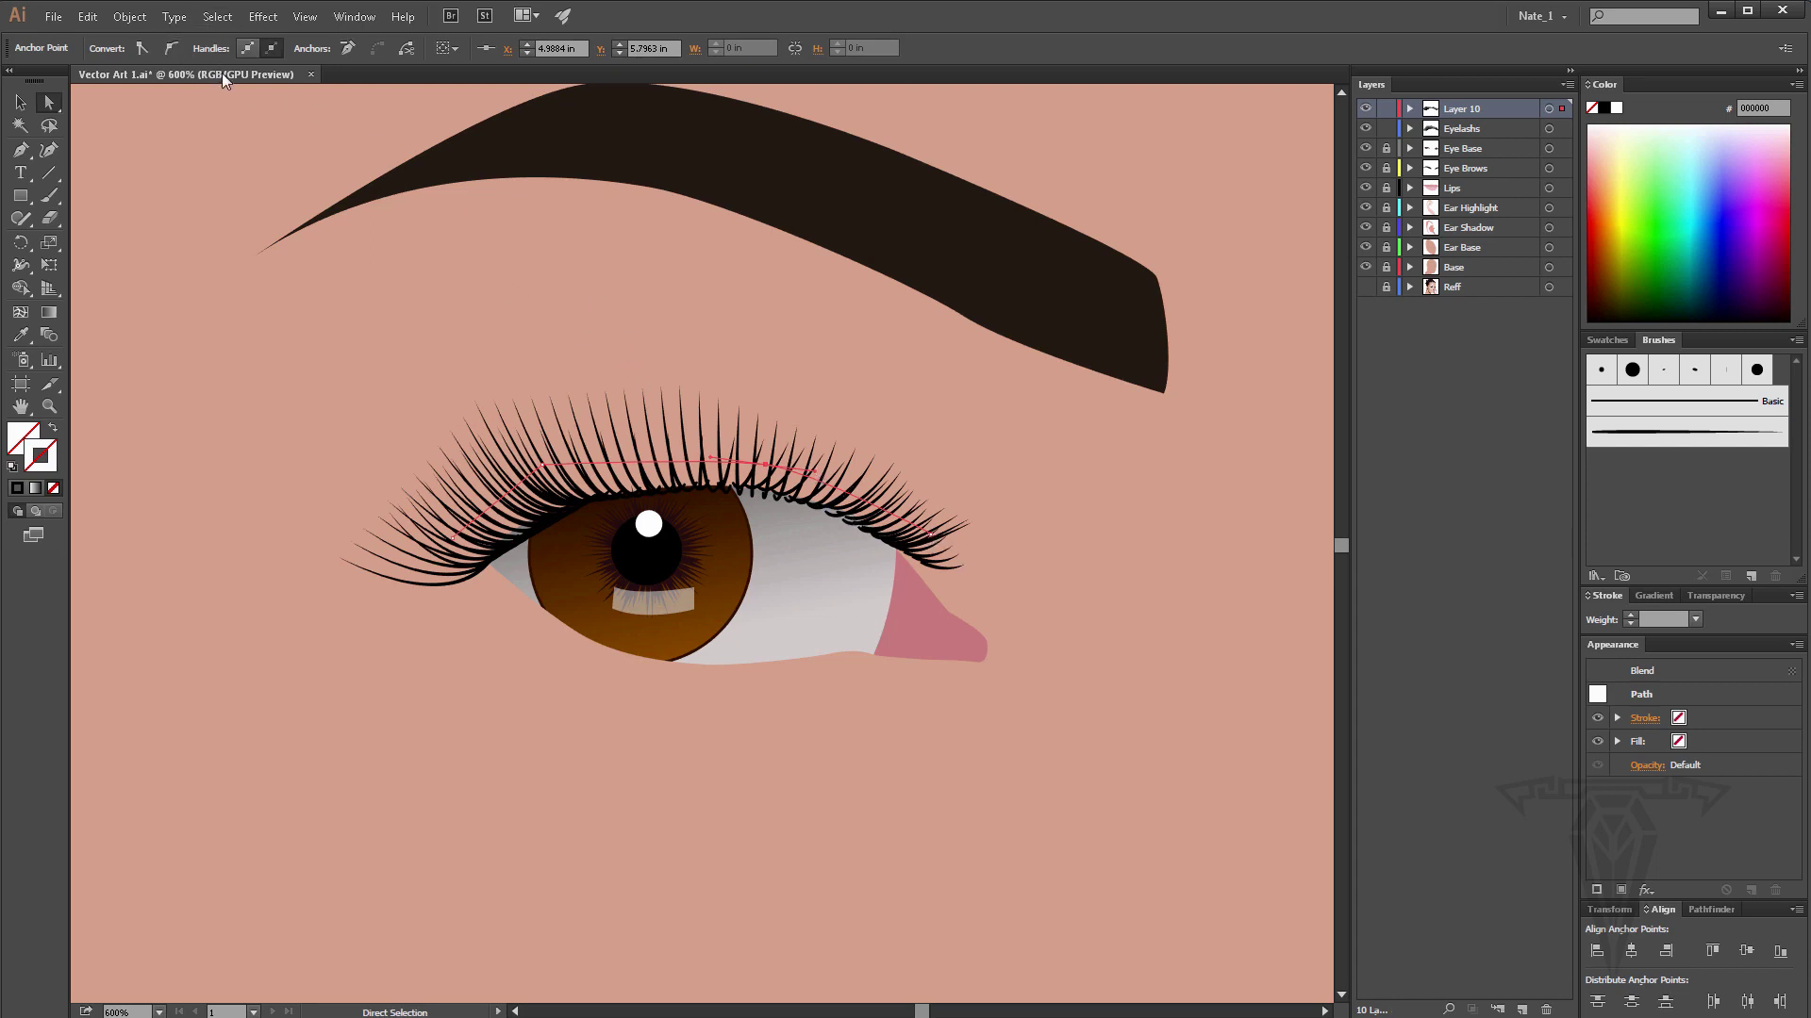
Smooth the spine's inner-corner end anchor, tilt its handle outward along the lash line, and nudge the second-lash anchor slightly down.
click(932, 538)
click(173, 48)
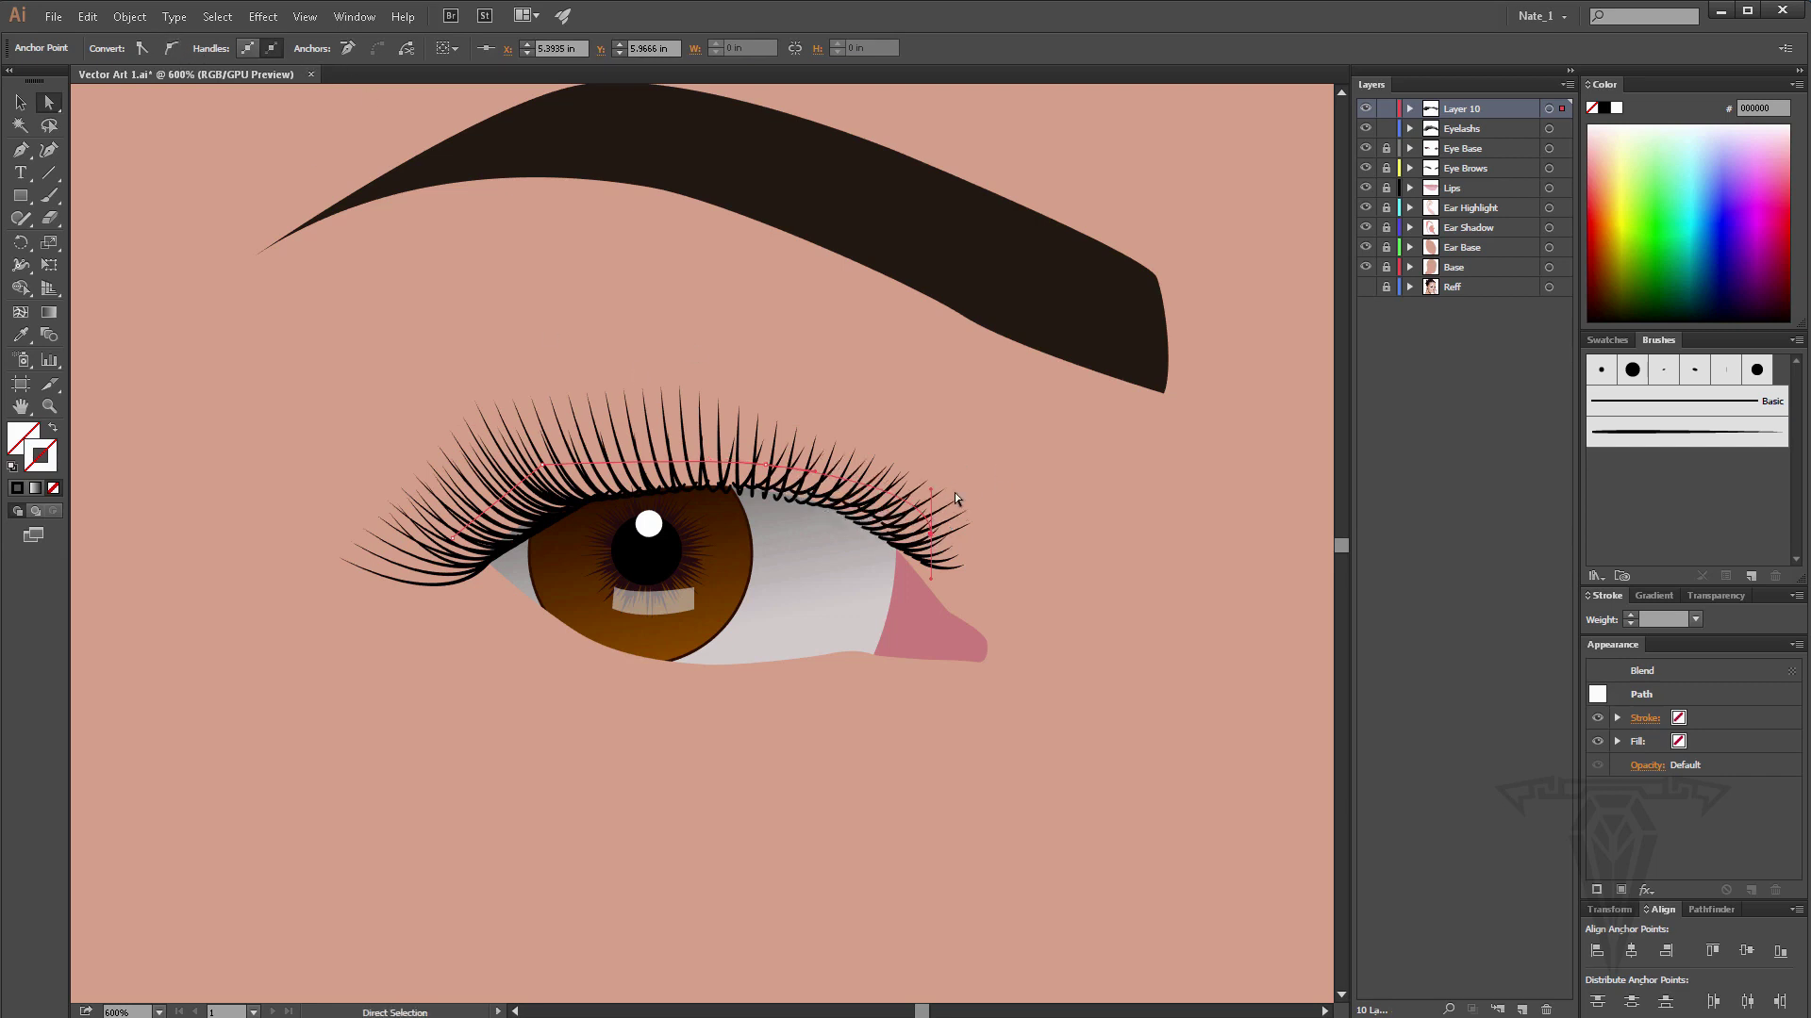
drag(929, 489, 882, 492)
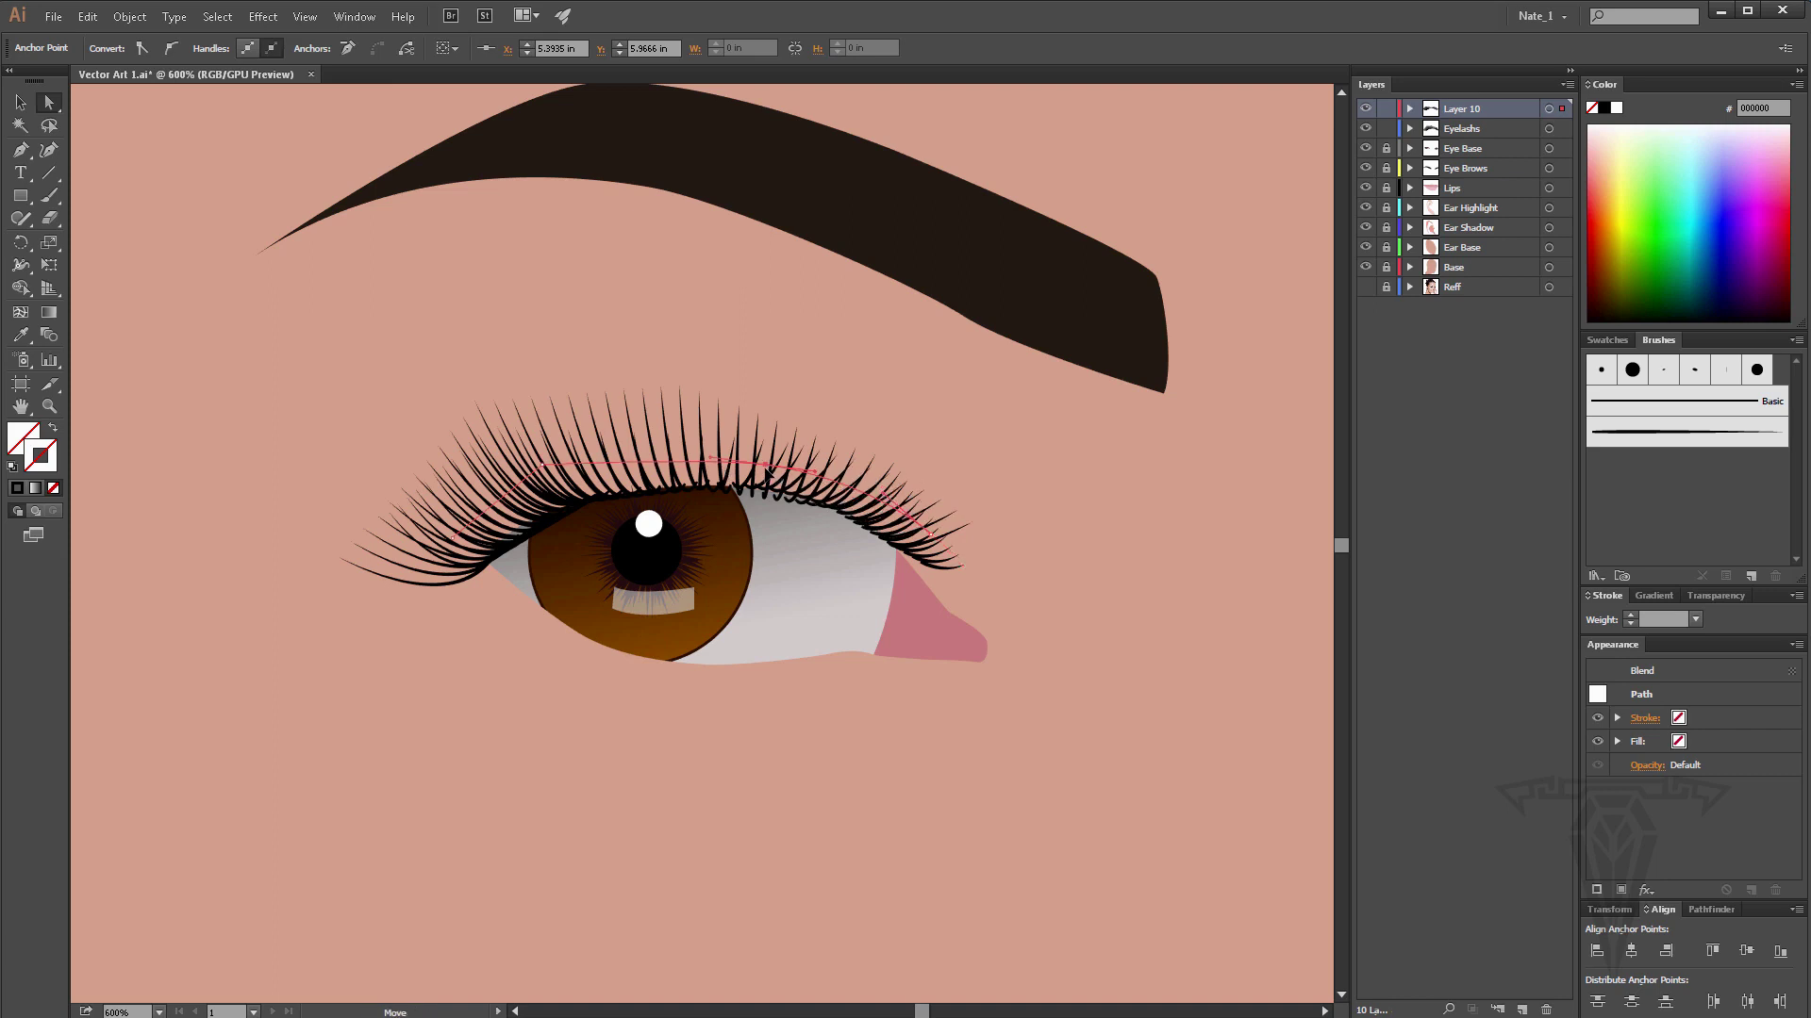
drag(764, 466, 764, 475)
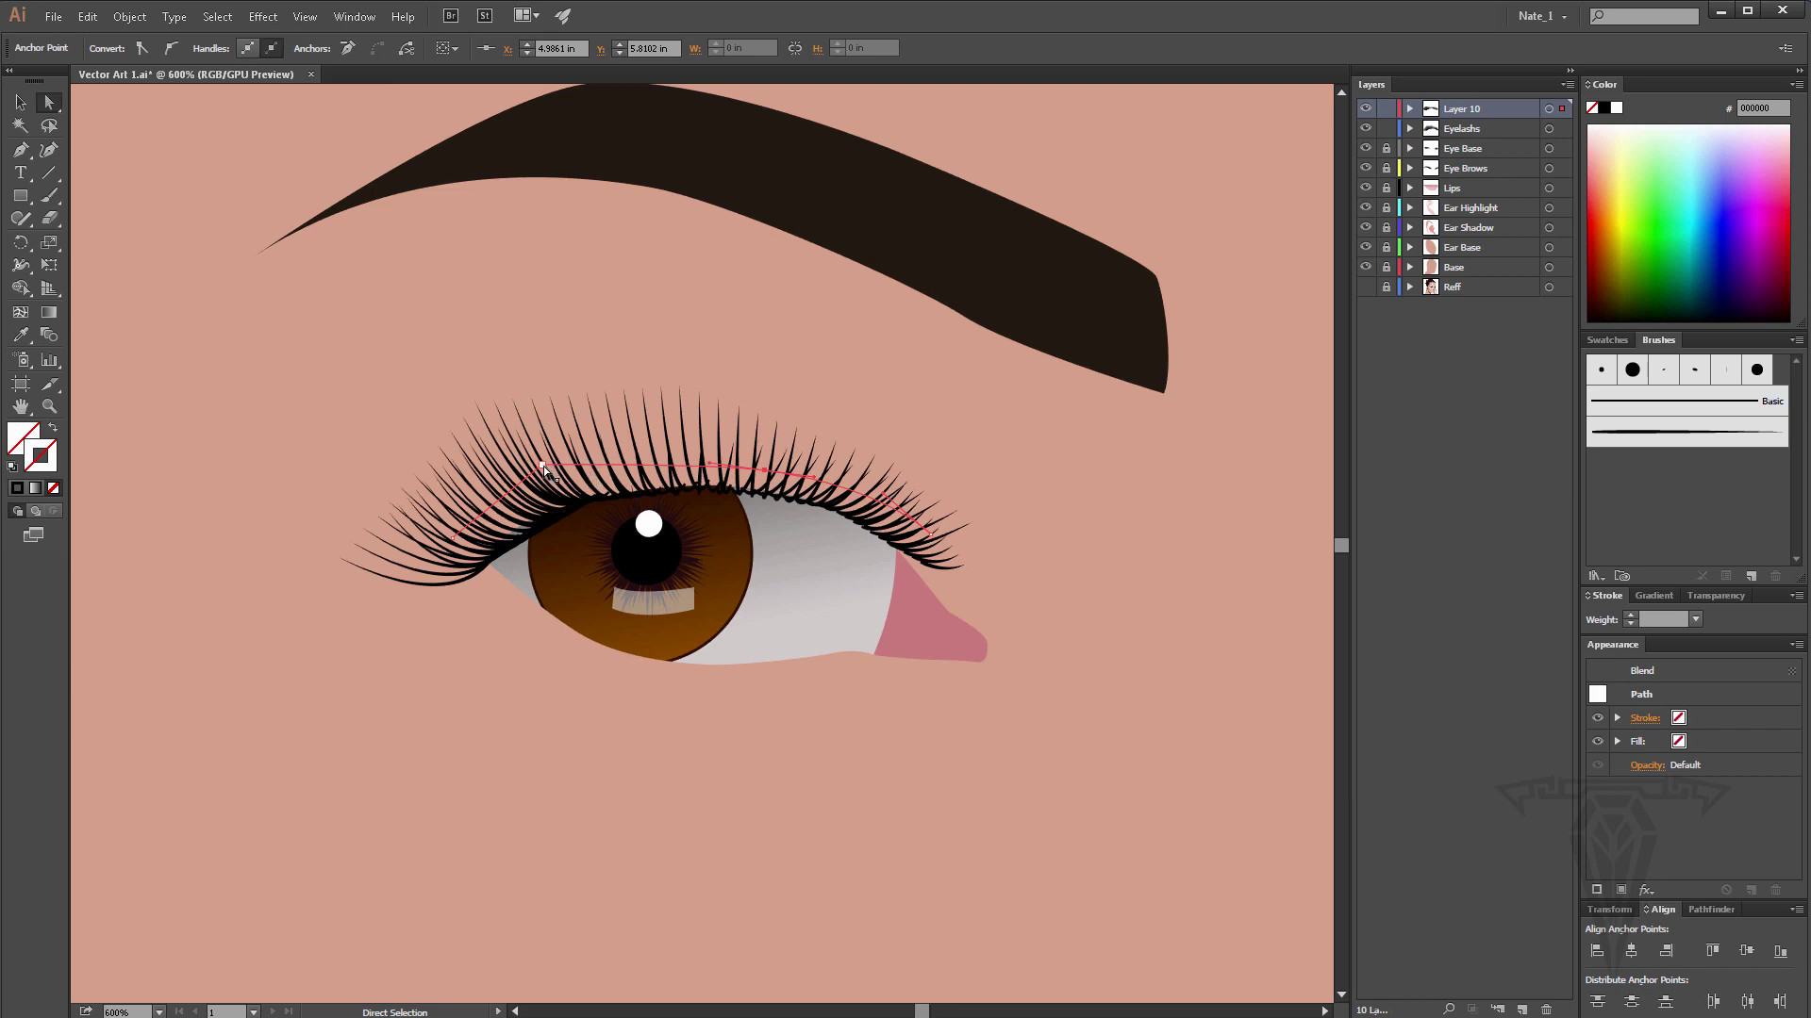
Convert the spine's anchor at the third lash to a smooth point and shift it slightly toward the outer corner.
drag(543, 466, 542, 465)
click(165, 48)
drag(541, 465, 538, 464)
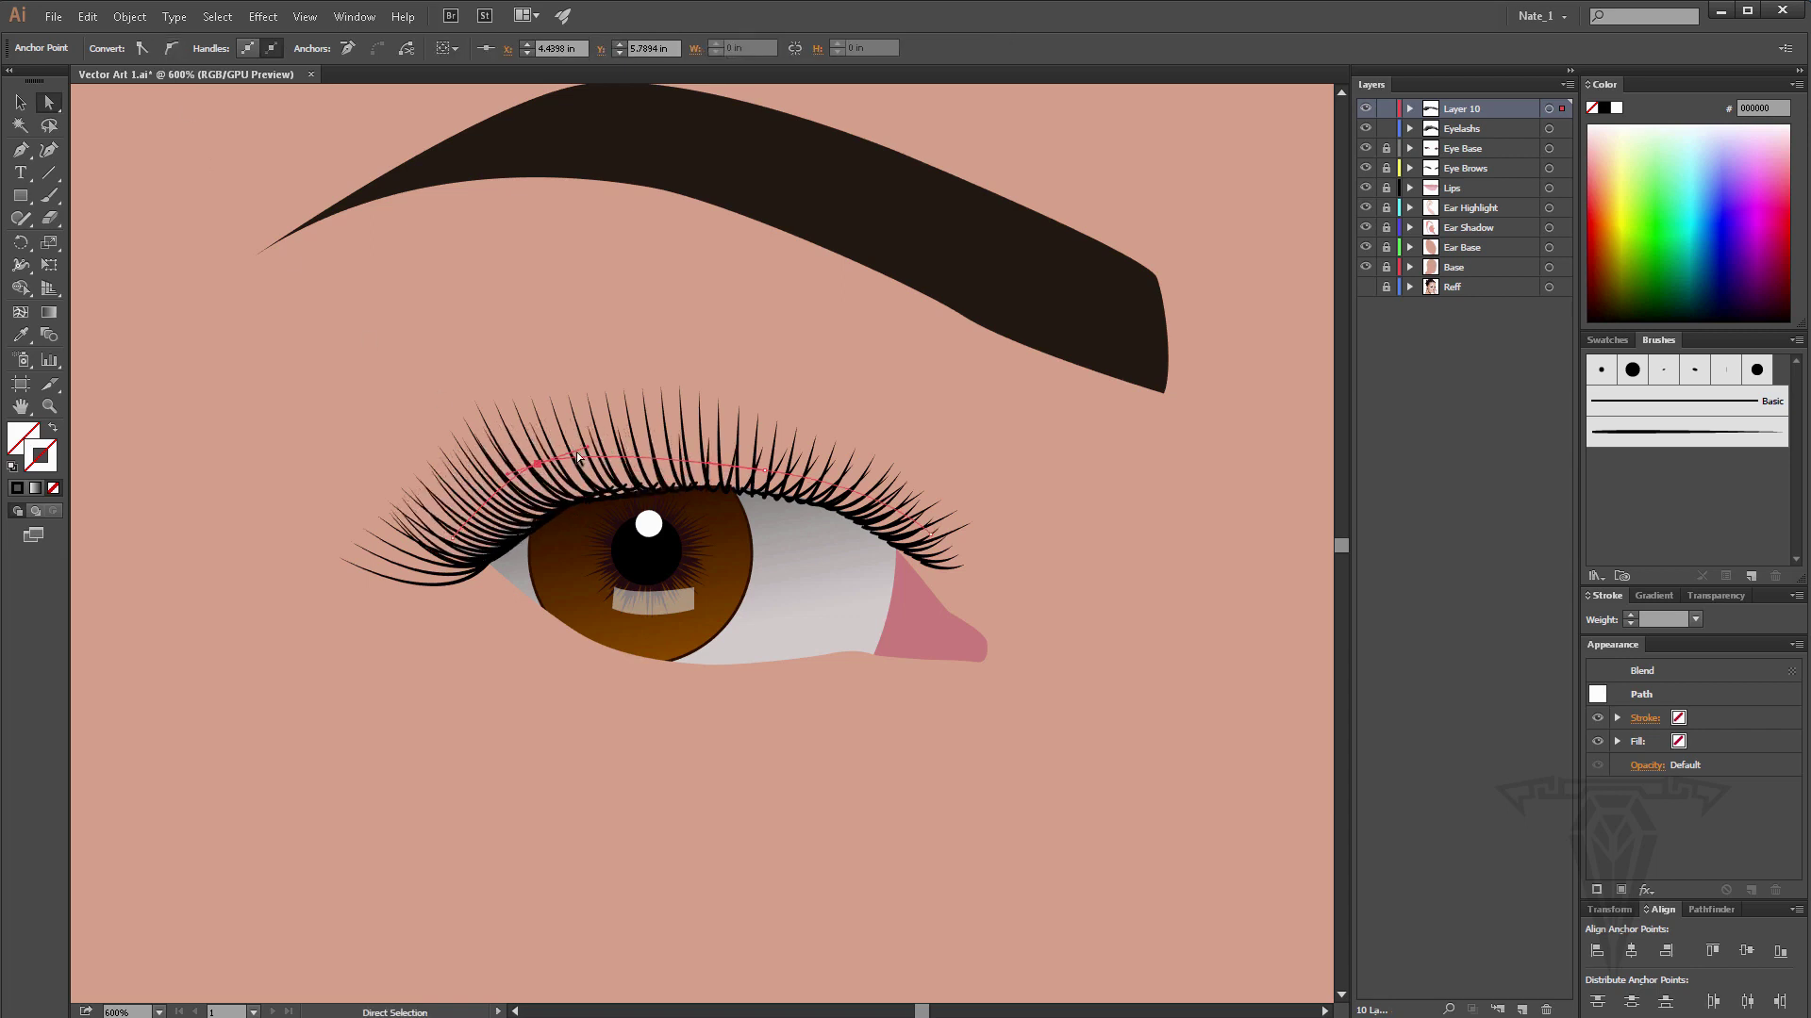
Lock the Eyelashs layer, make Layer 10 active and reselect the blend spine's anchor at the third lash.
key(v)
click(608, 460)
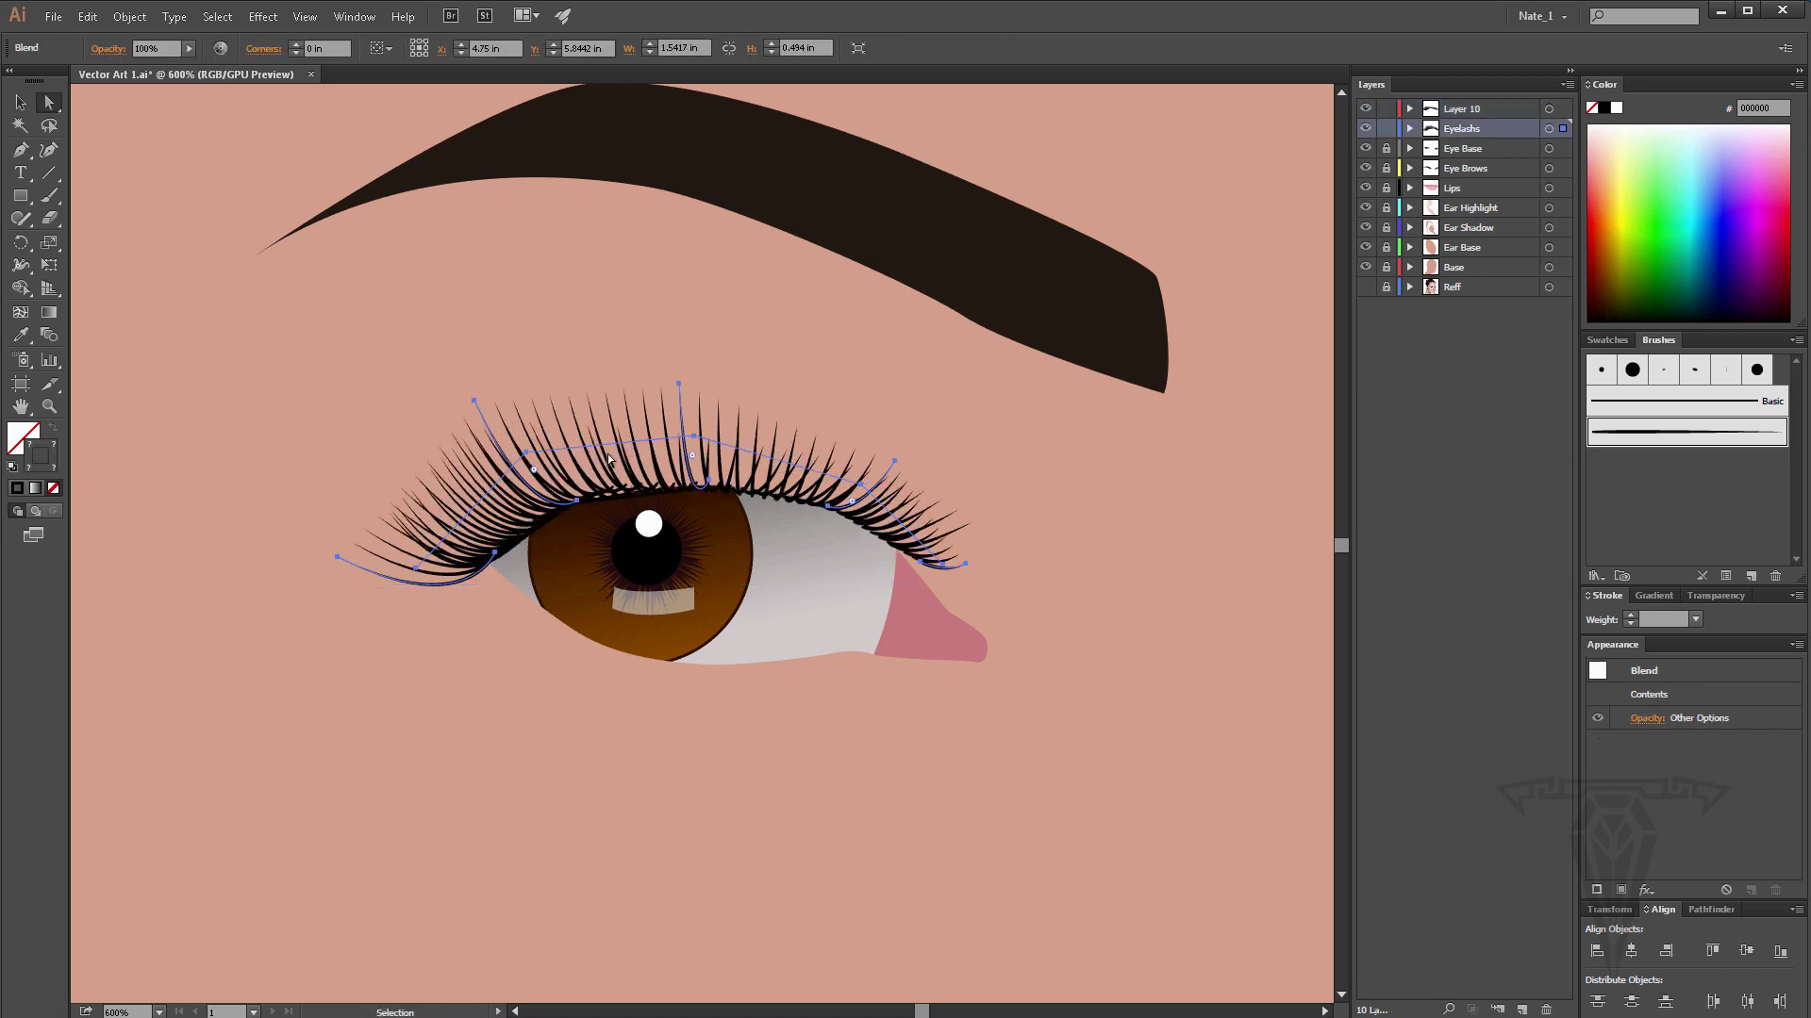
click(1386, 128)
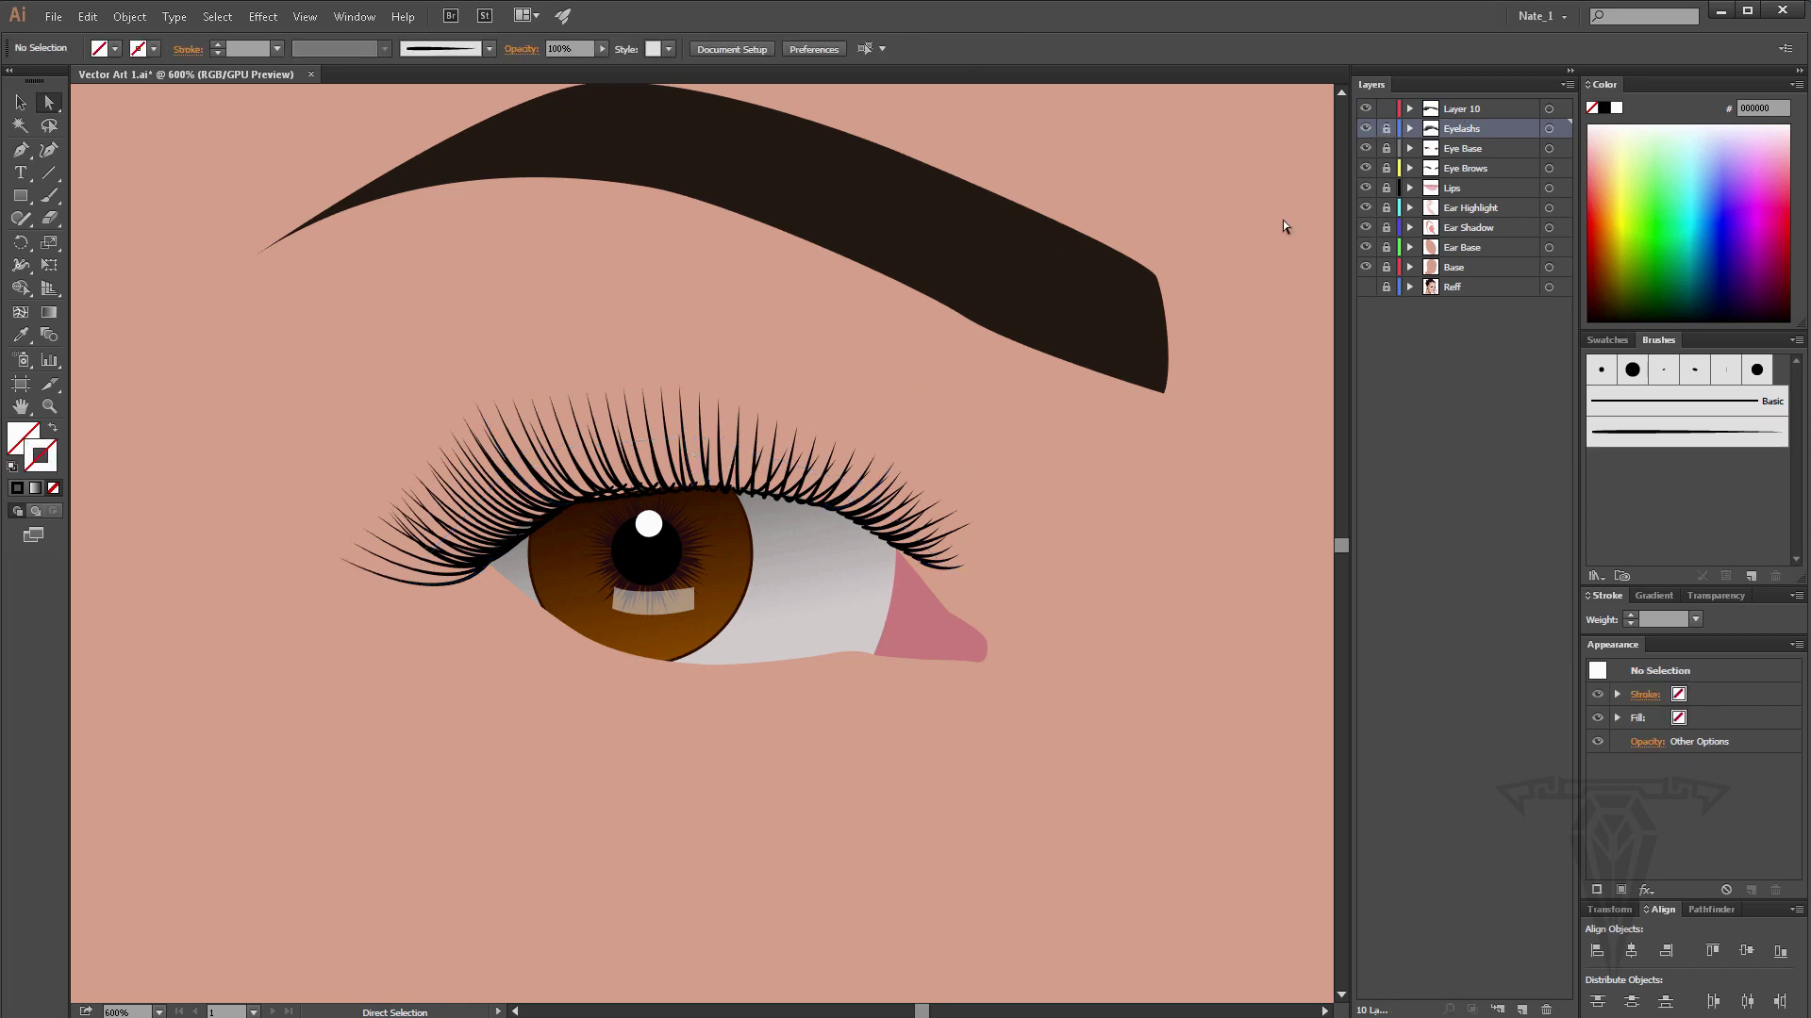
click(1451, 109)
click(580, 494)
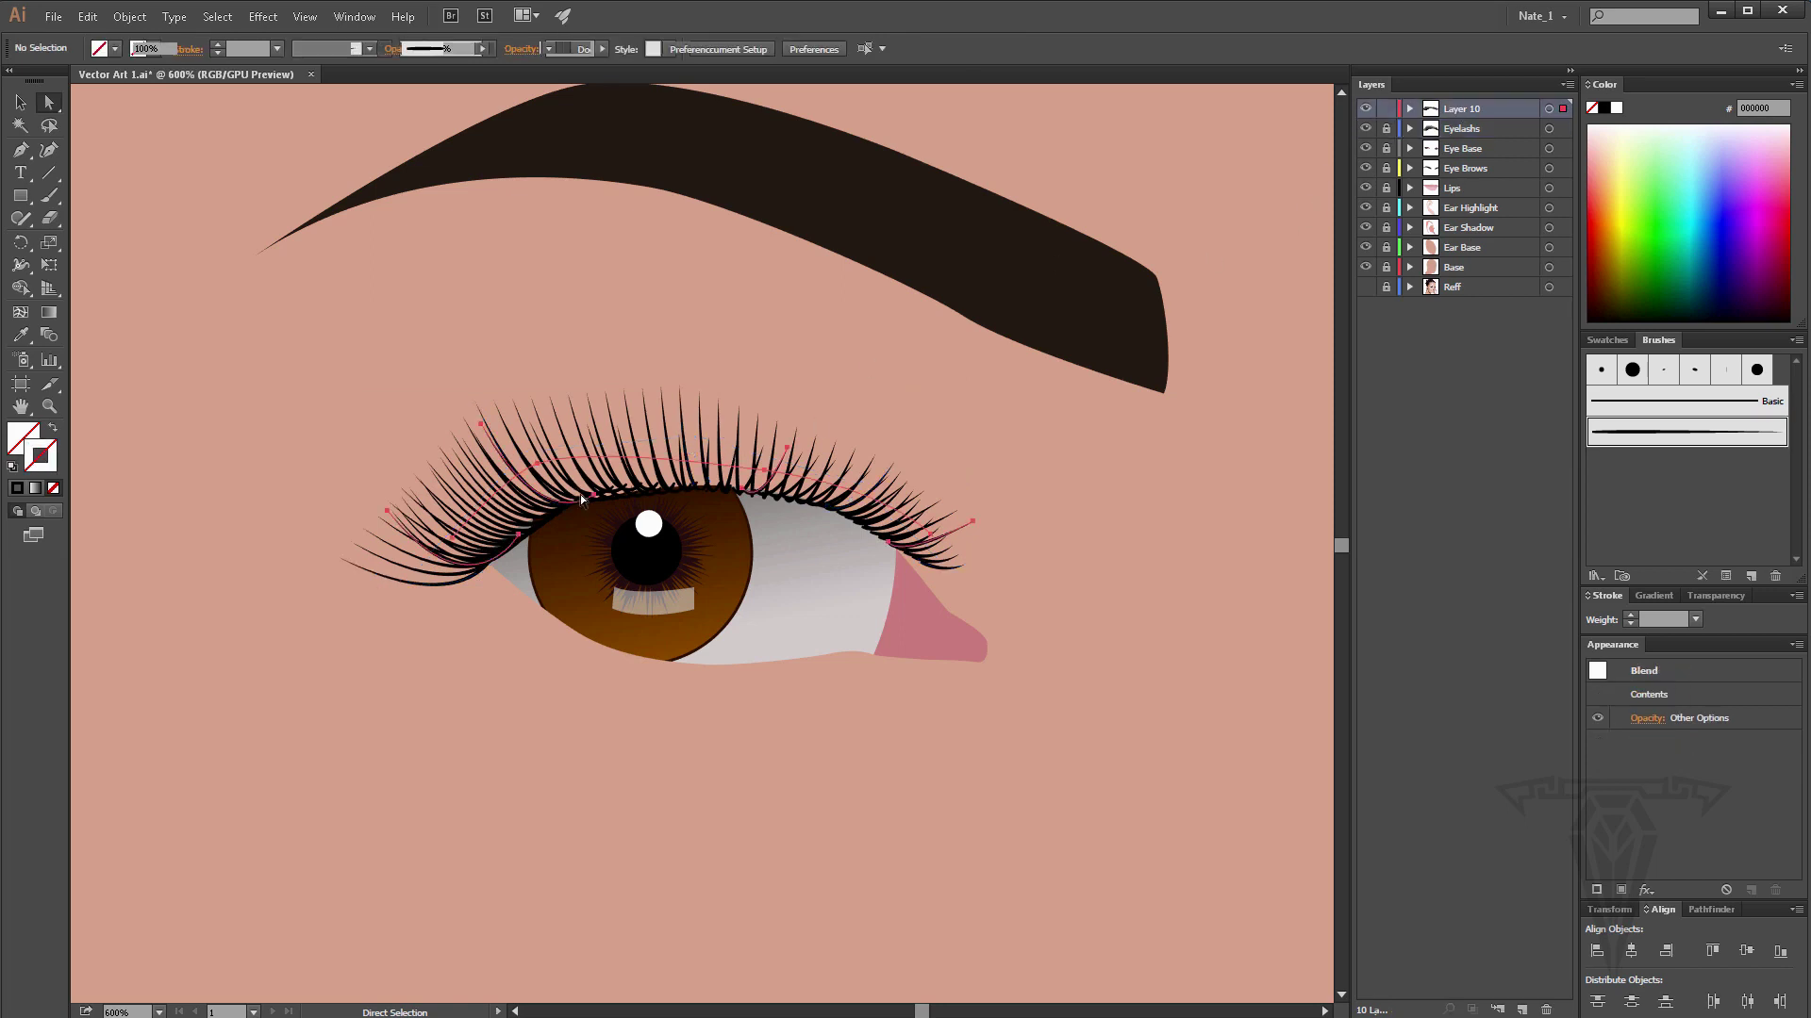
key(ctrl+shift+a)
click(537, 463)
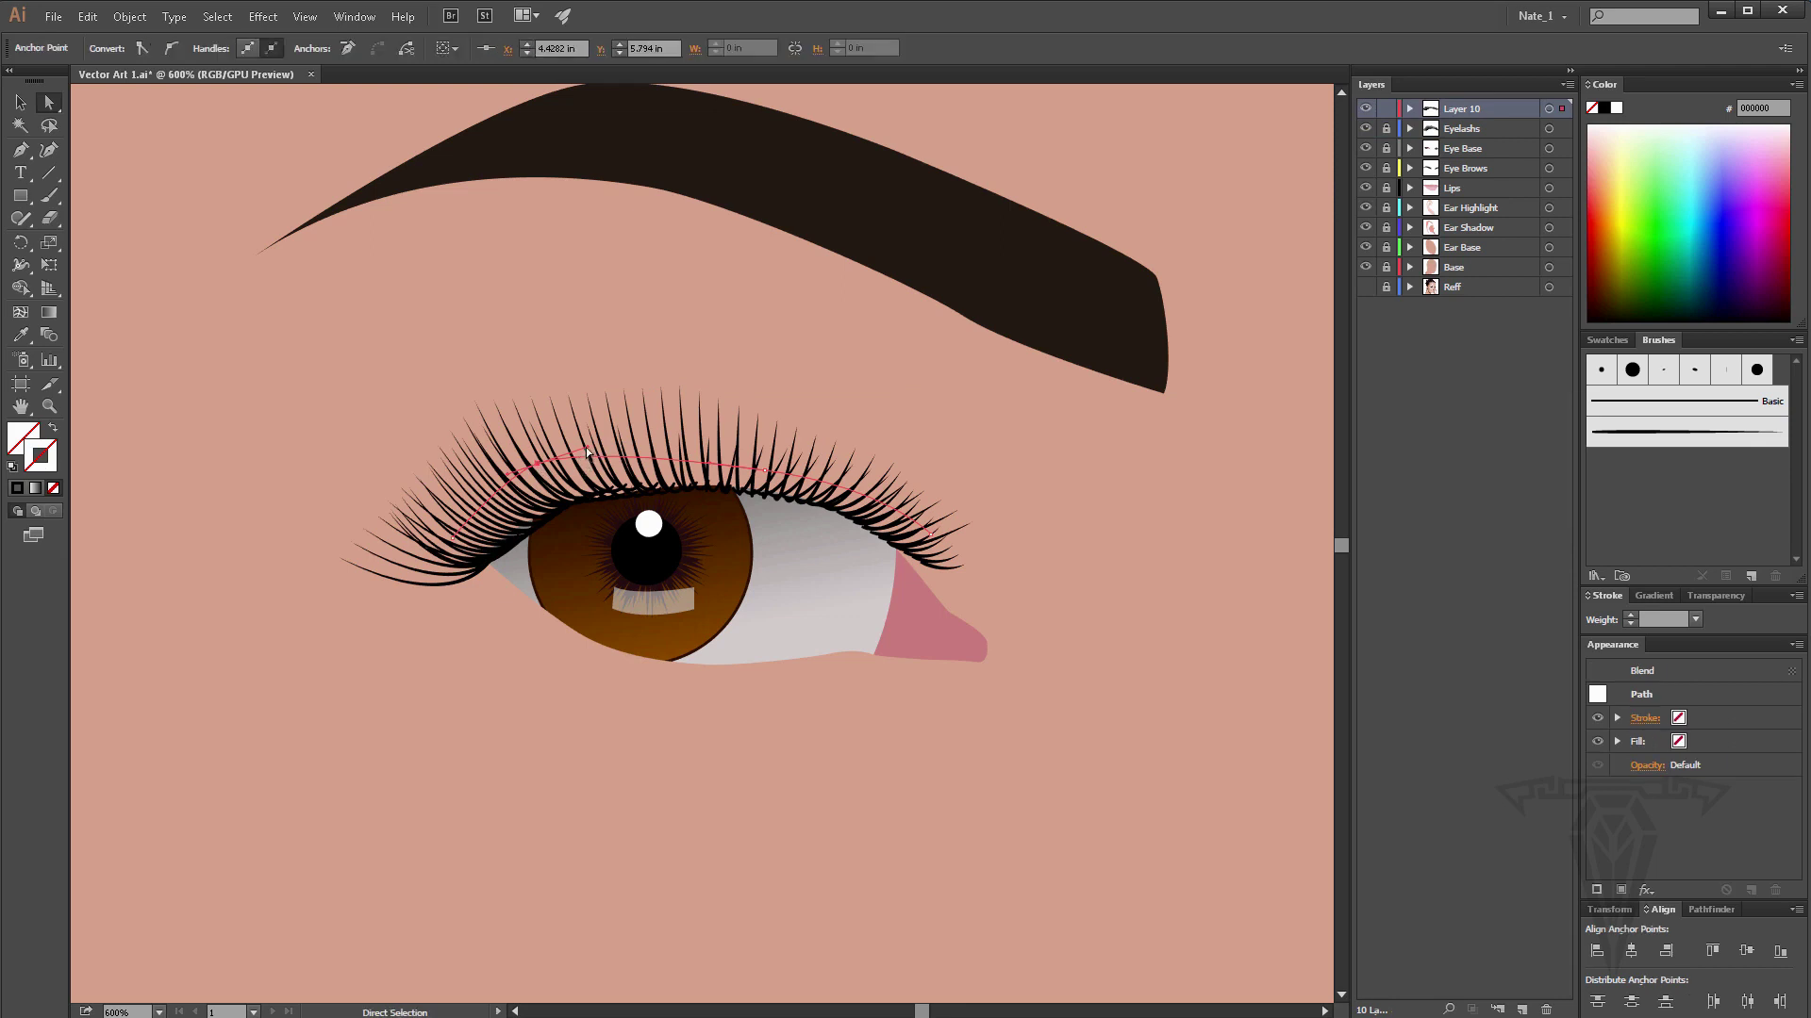
Lengthen both direction handles of the Layer 10 blend spine's selected anchor to broaden the curve above the iris's outer side.
drag(593, 448, 611, 451)
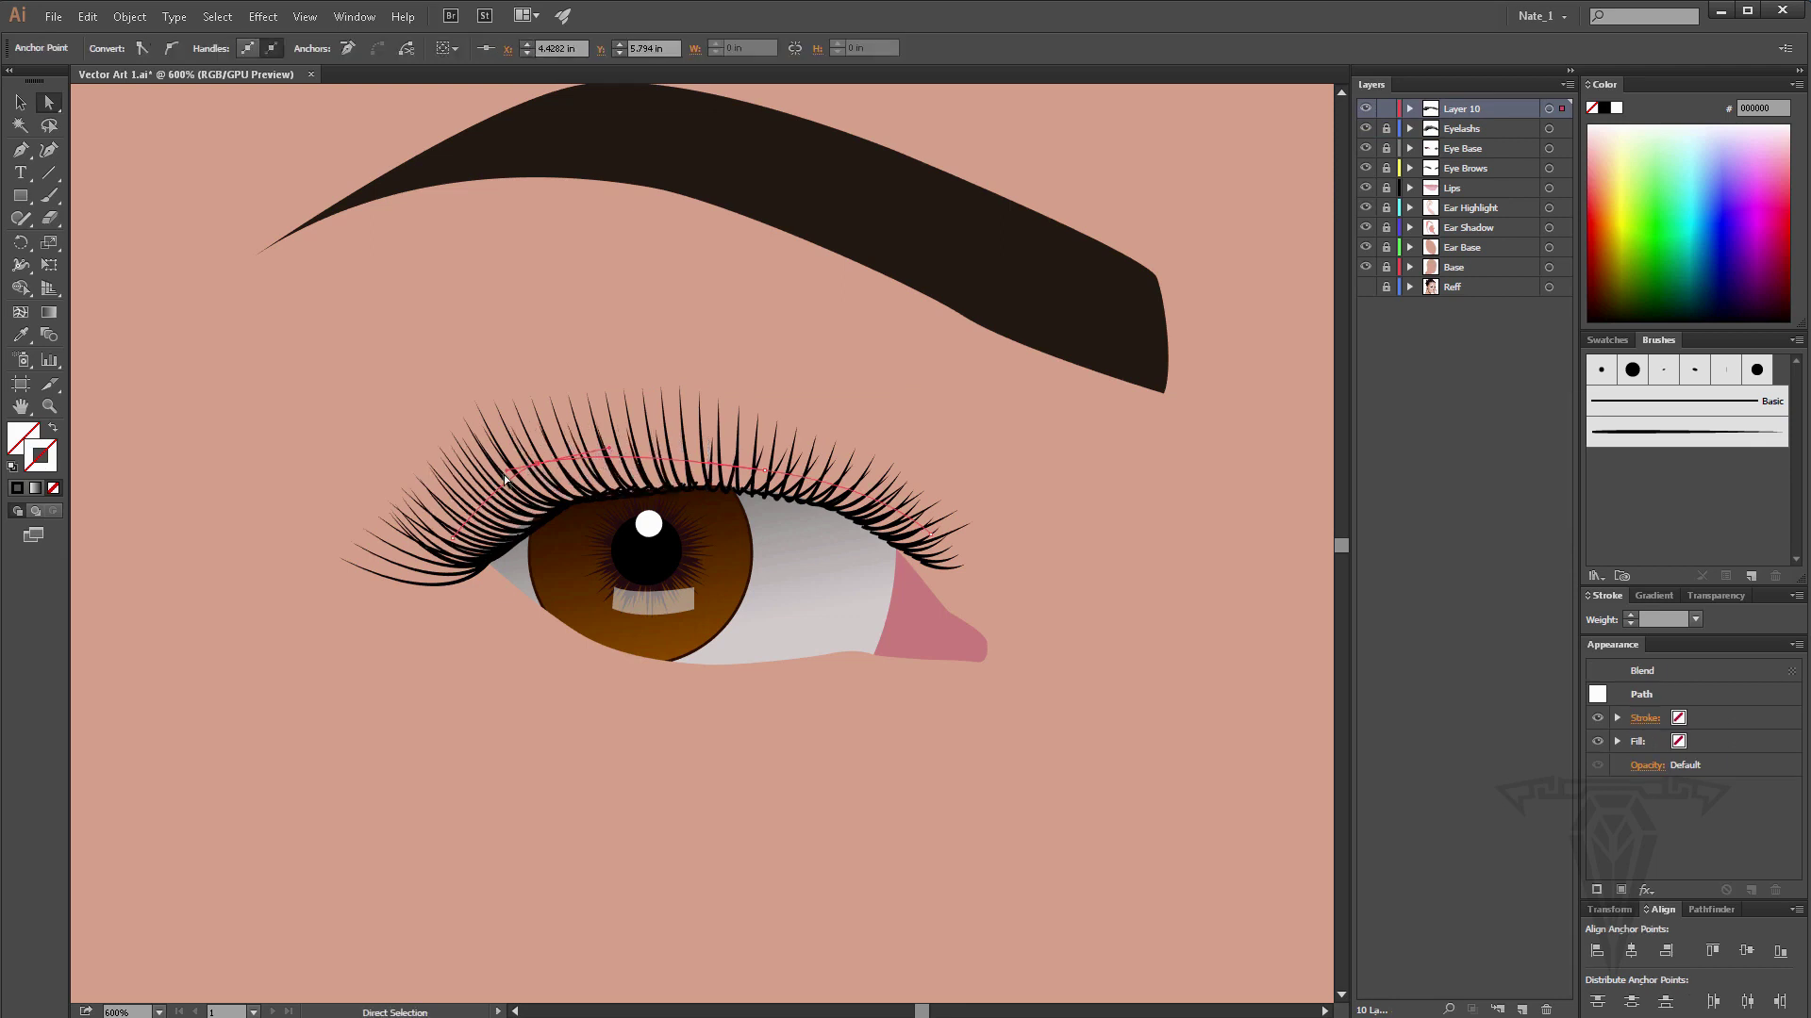
drag(507, 472, 488, 478)
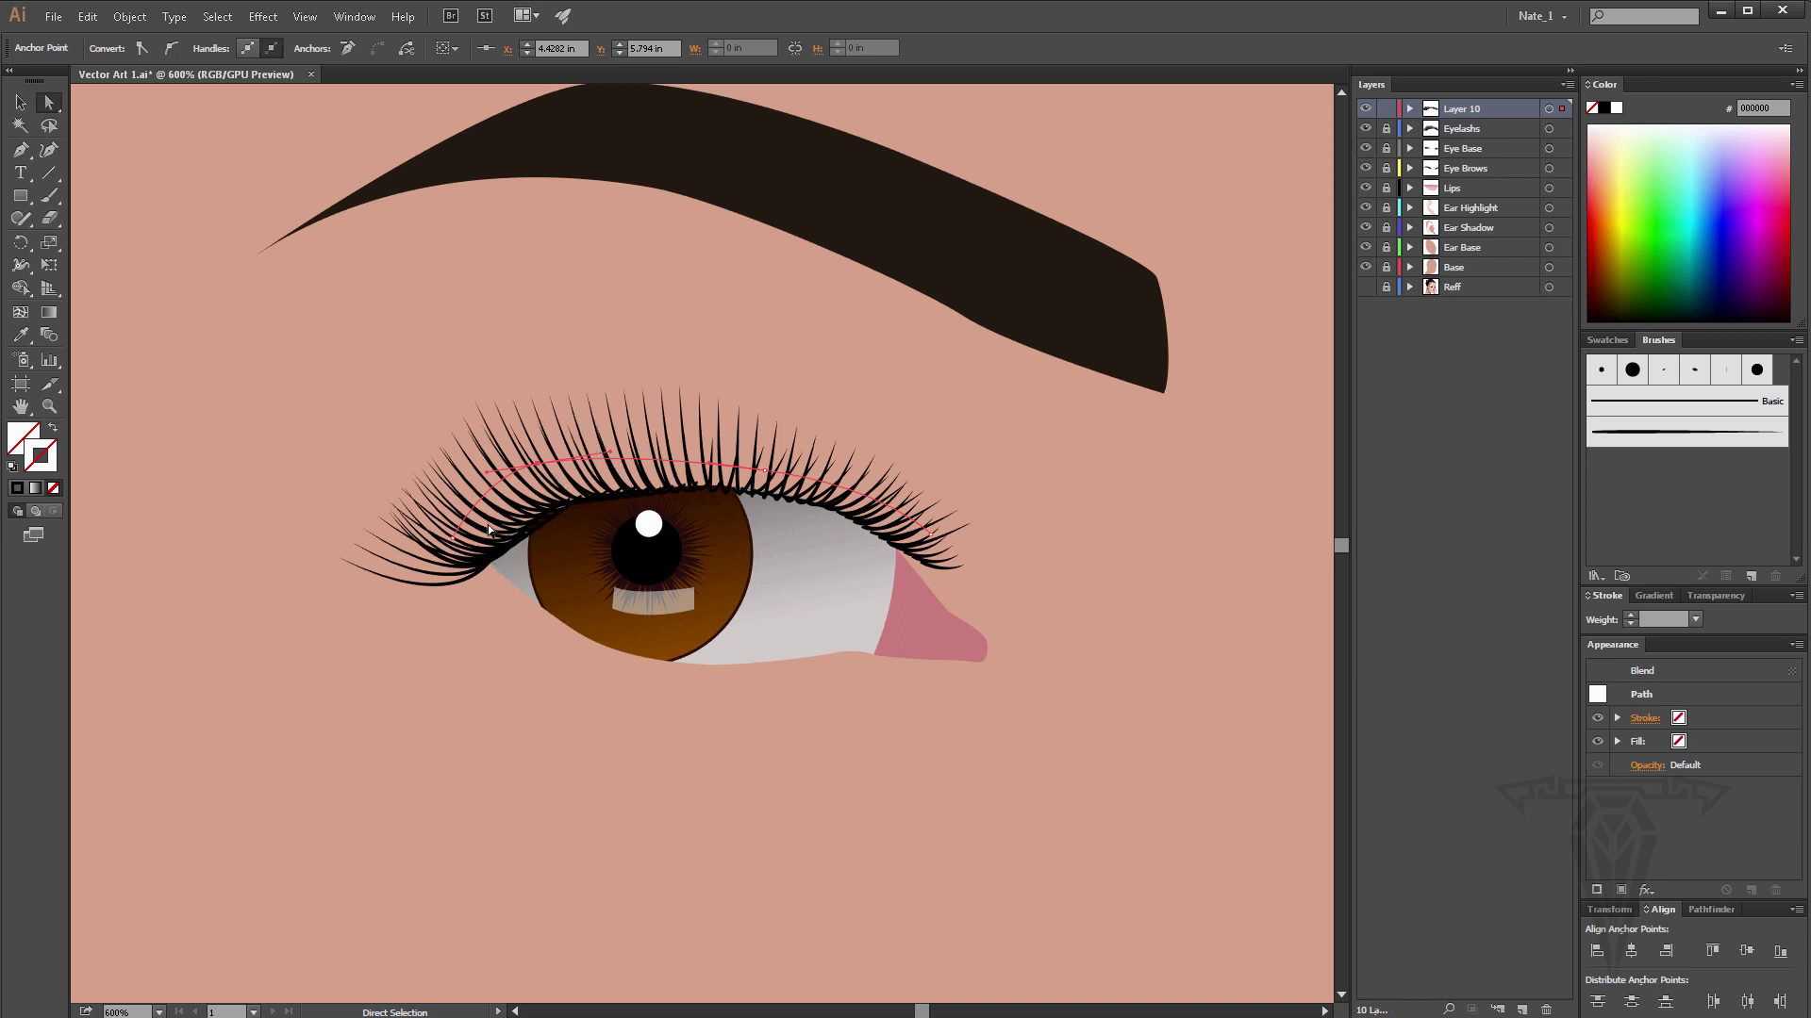
Switch editing to the unlocked Eyelashs layer, lock Layer 10 and select the Eyelashs lash blend.
click(1464, 133)
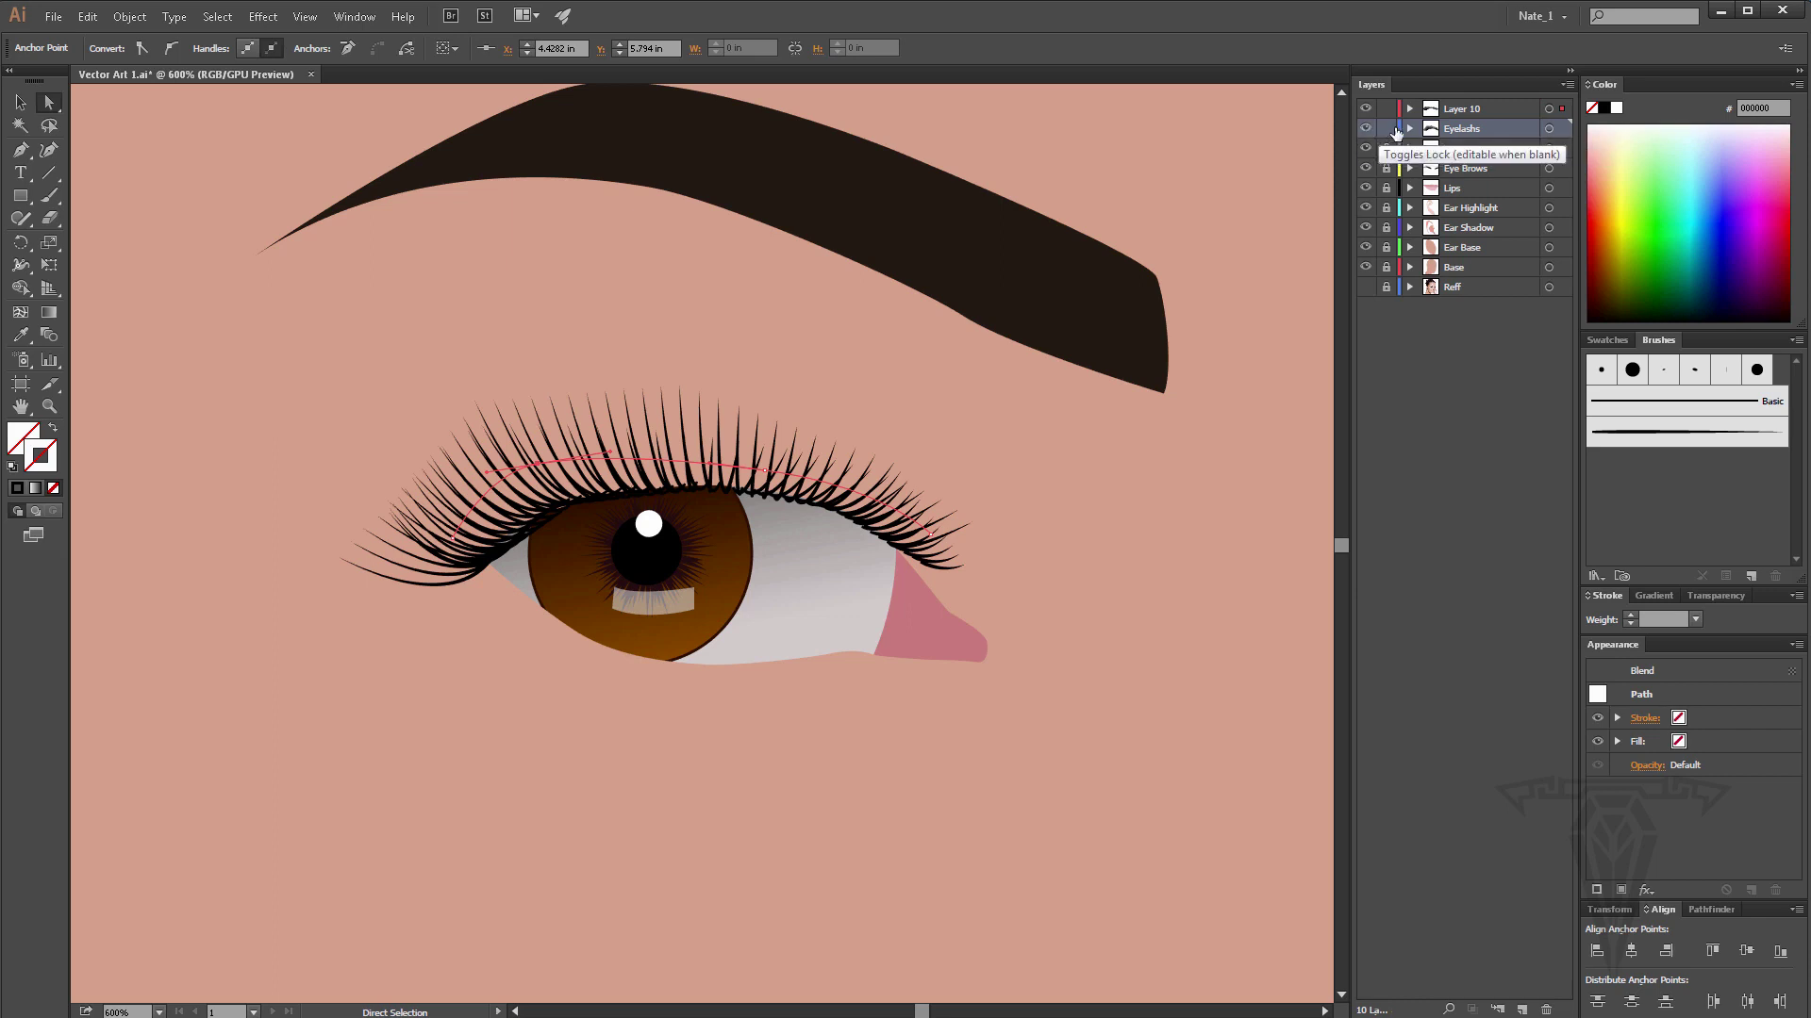
click(1386, 110)
click(562, 503)
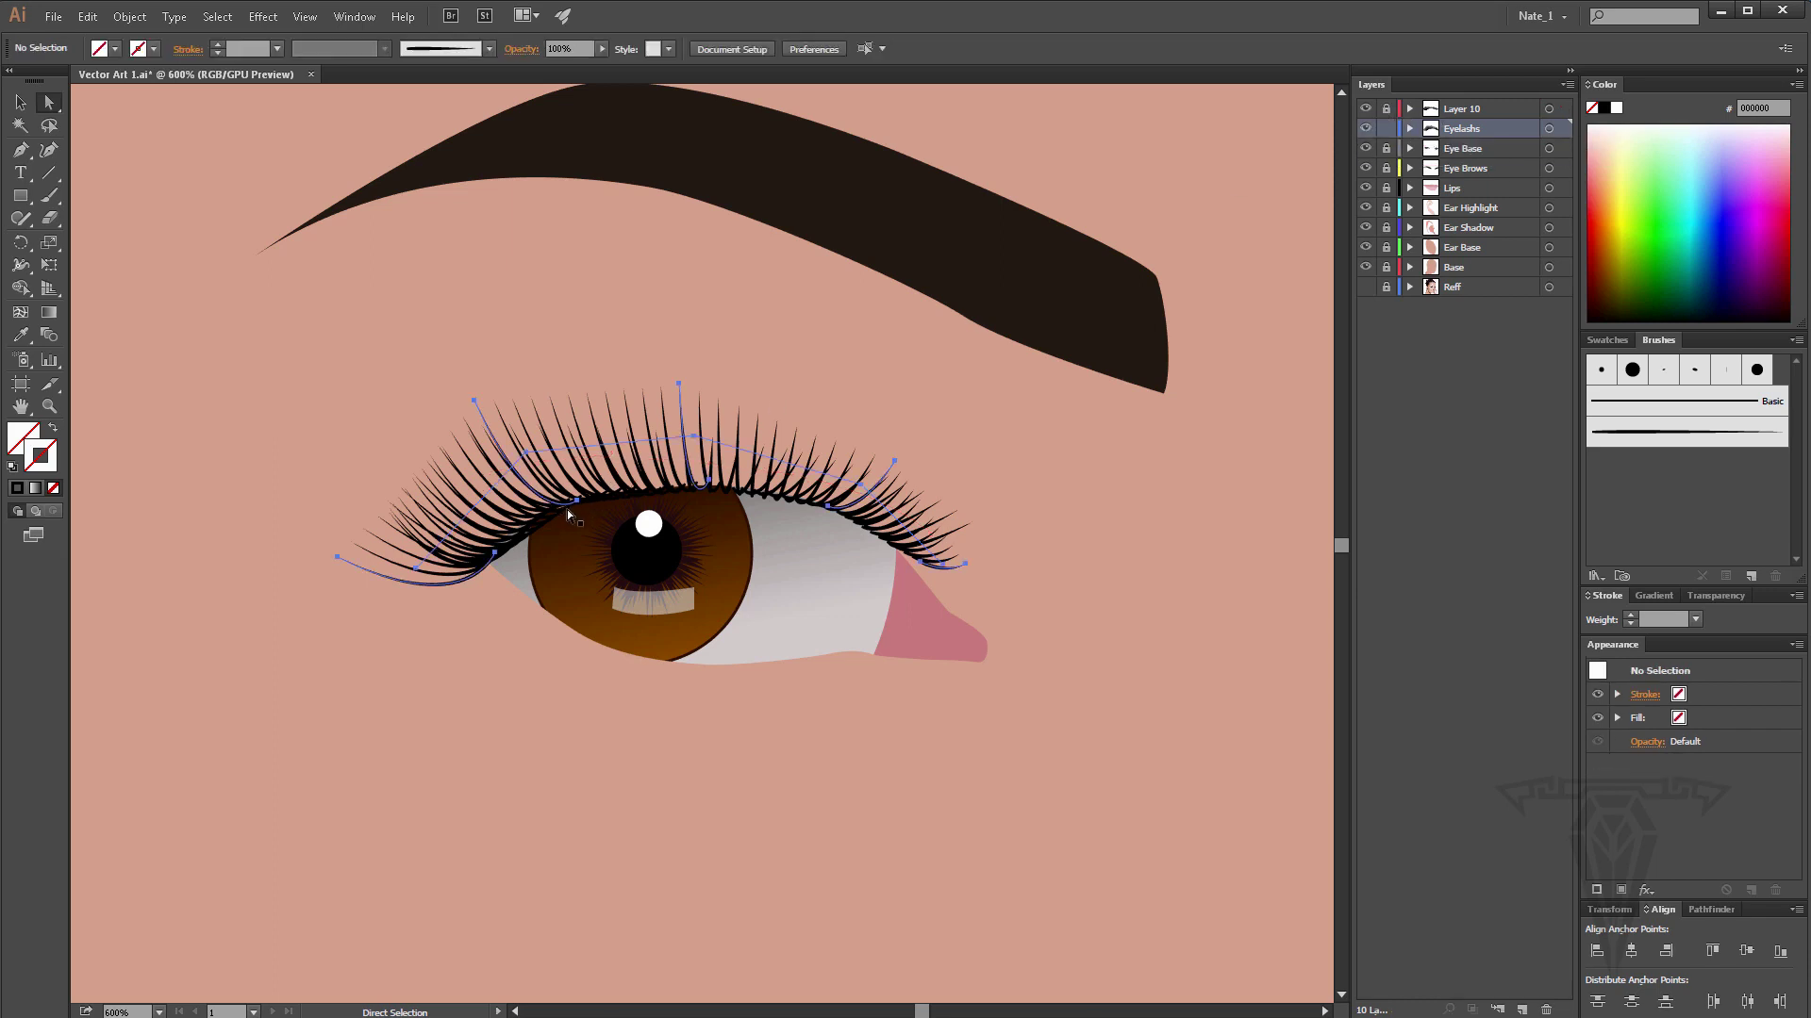
Convert the Eyelashs blend spine's second-lash anchor to a smooth point and shift it slightly down toward the outer corner.
click(525, 452)
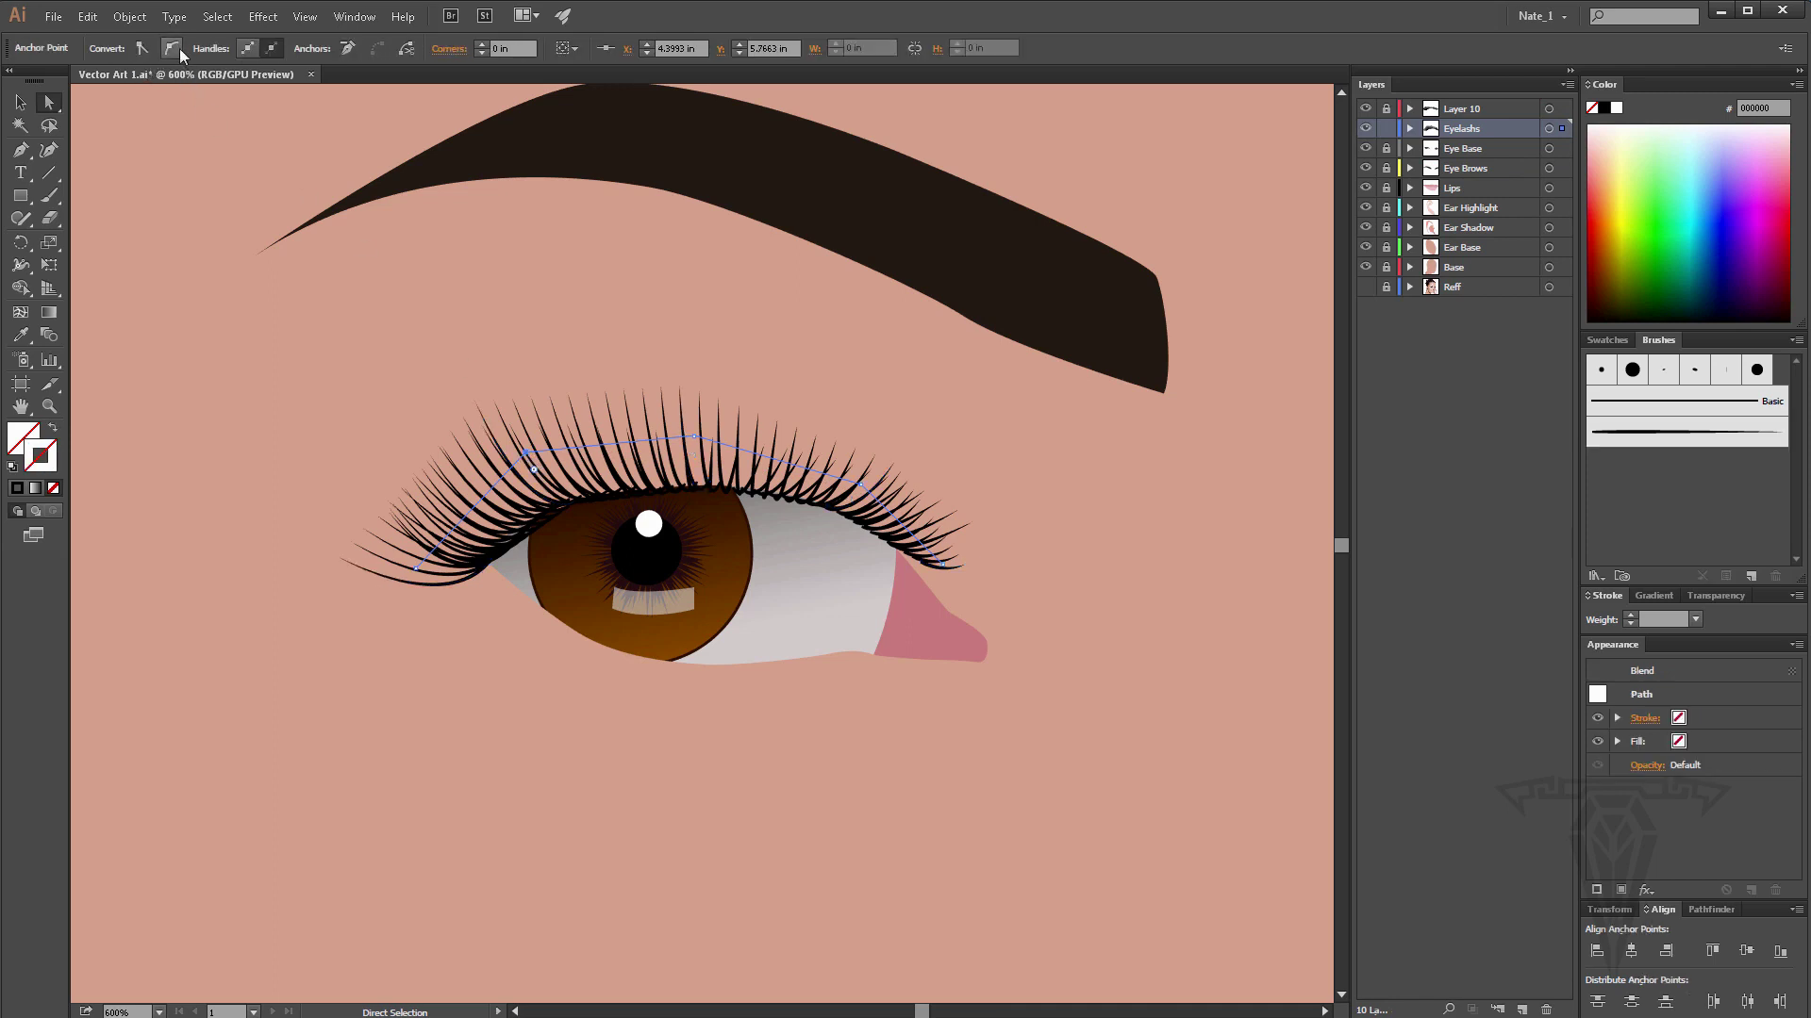
click(162, 48)
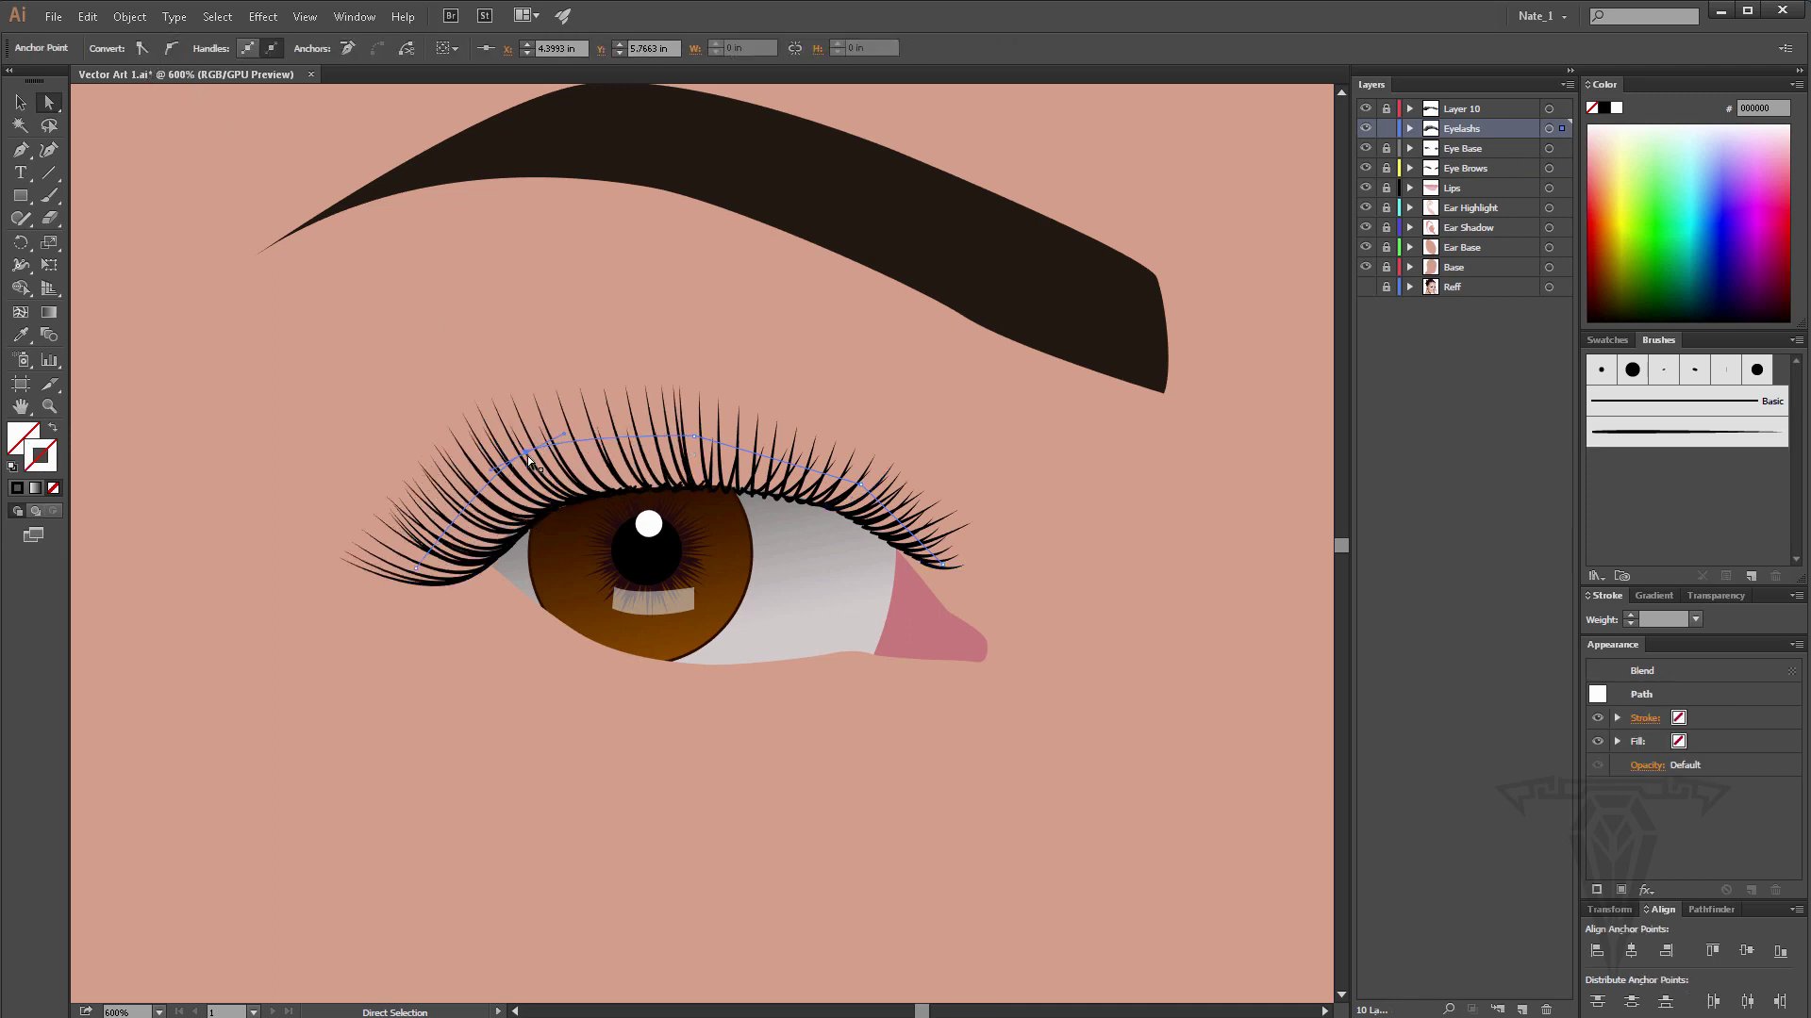
drag(528, 453, 514, 464)
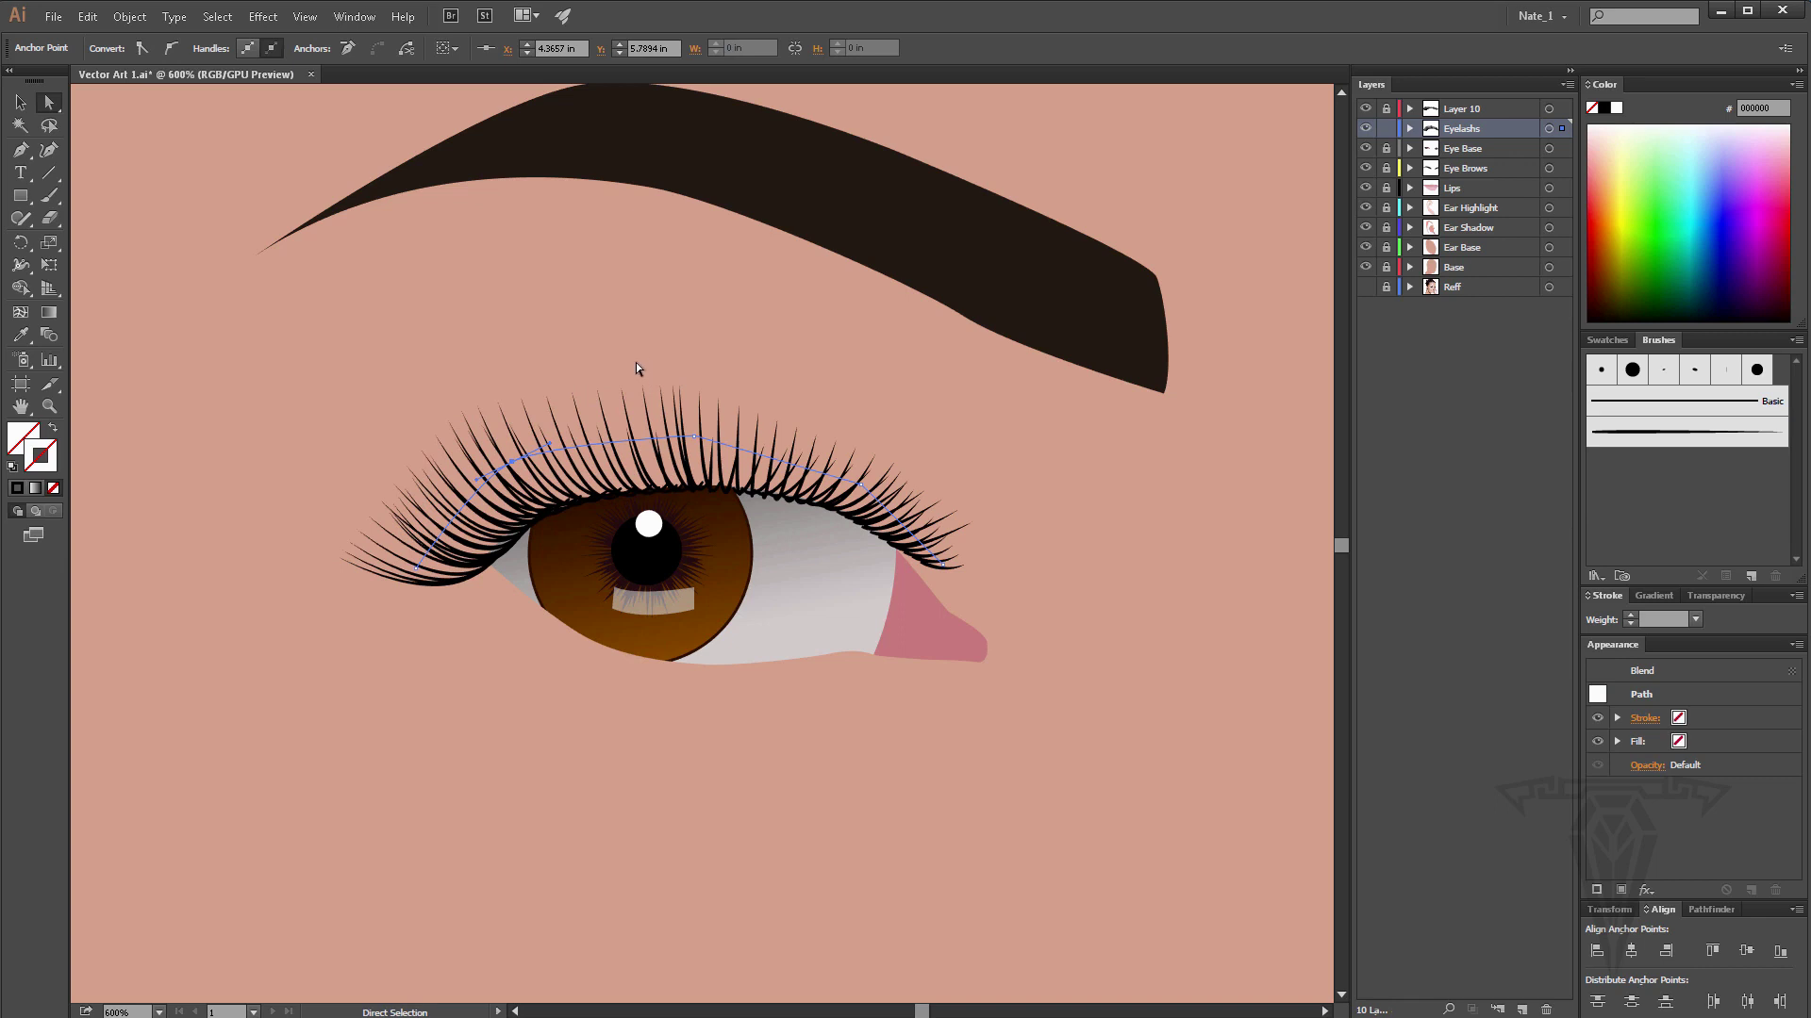
drag(415, 575, 409, 567)
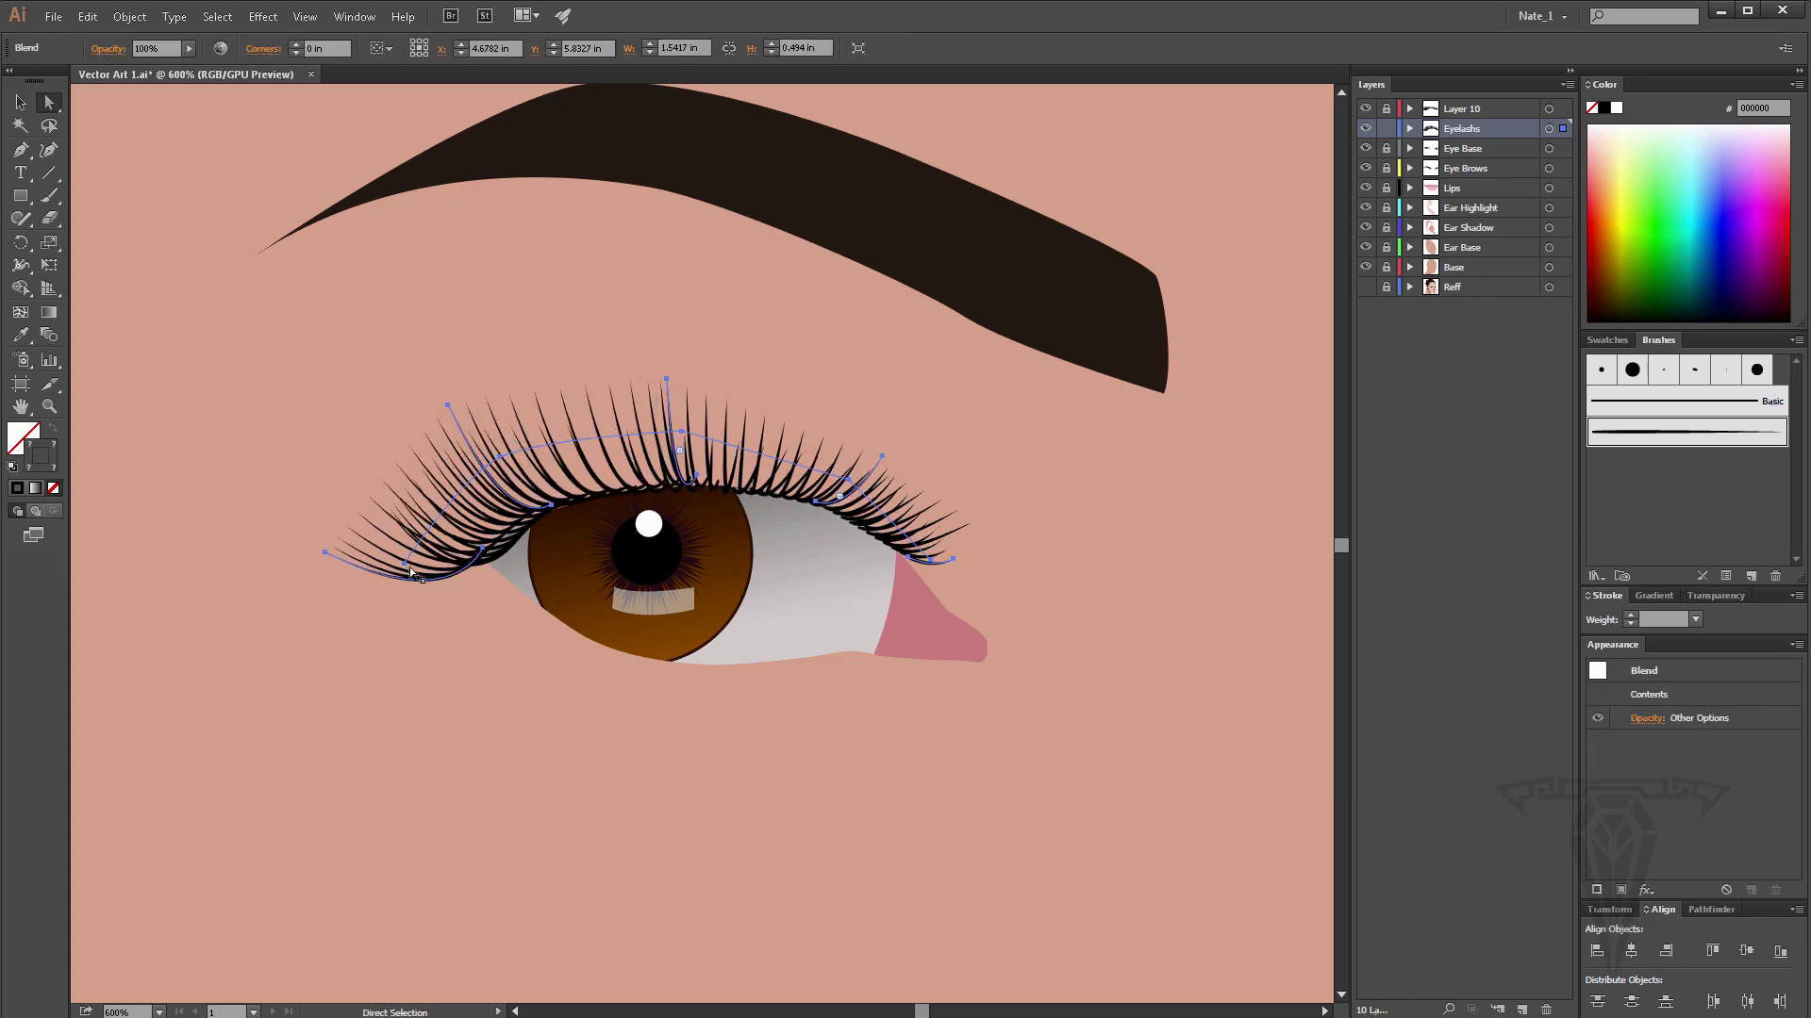
key(ctrl+z)
key(ctrl+z)
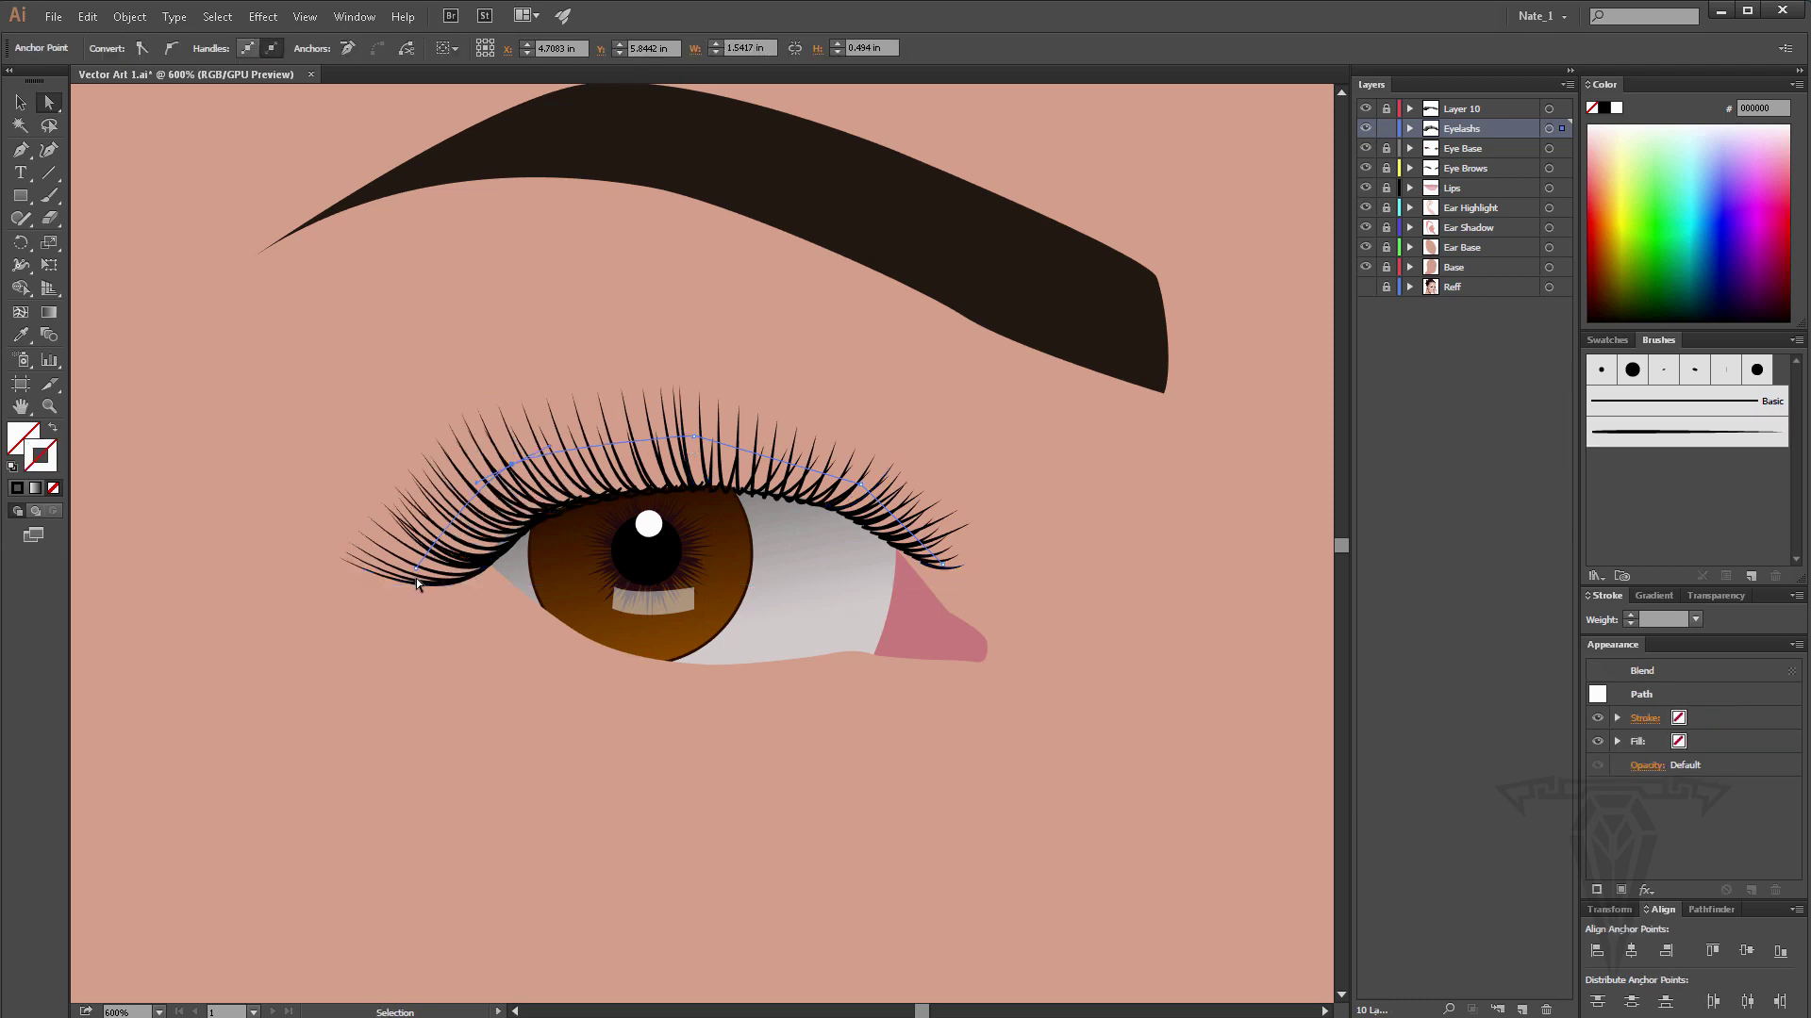
Shift the Eyelashs blend spine's outer-corner end anchor slightly outward, and lock the Eyelashs layer.
click(416, 569)
drag(416, 570, 411, 567)
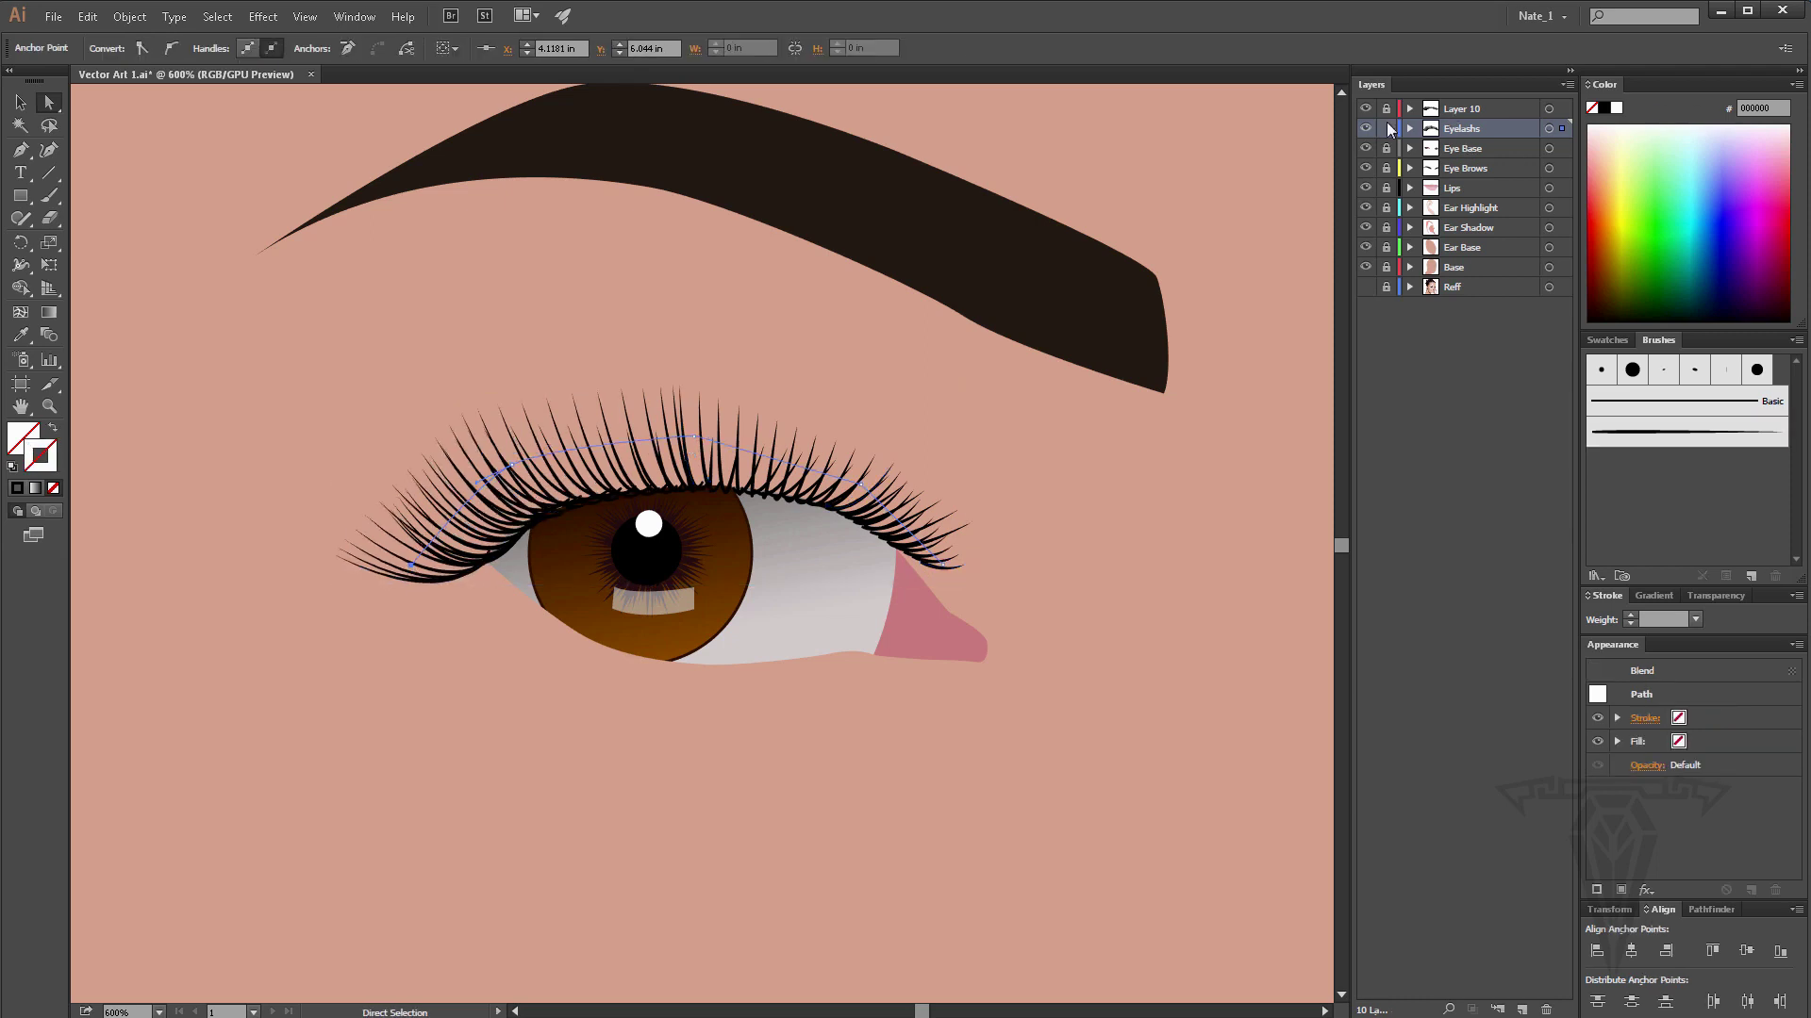
click(1386, 128)
Make Layer 10 active and shift its blend spine's outer-corner end anchor slightly down and outward.
click(1474, 110)
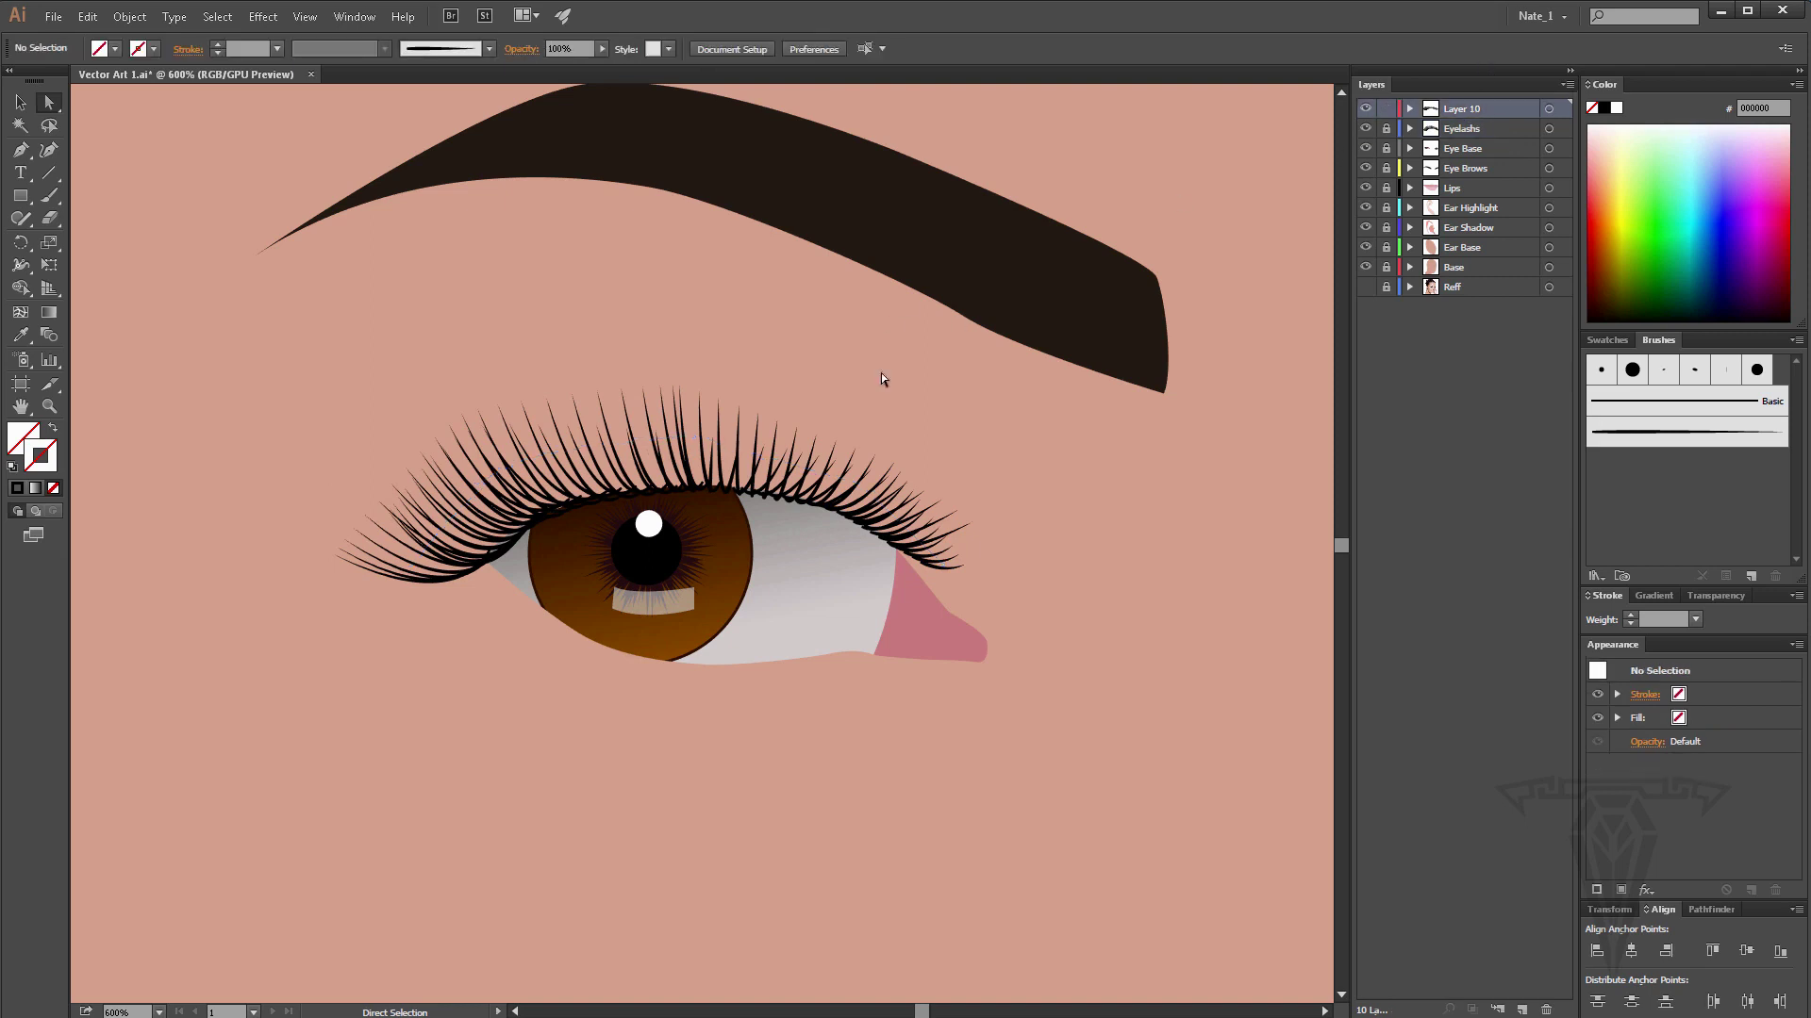
click(557, 496)
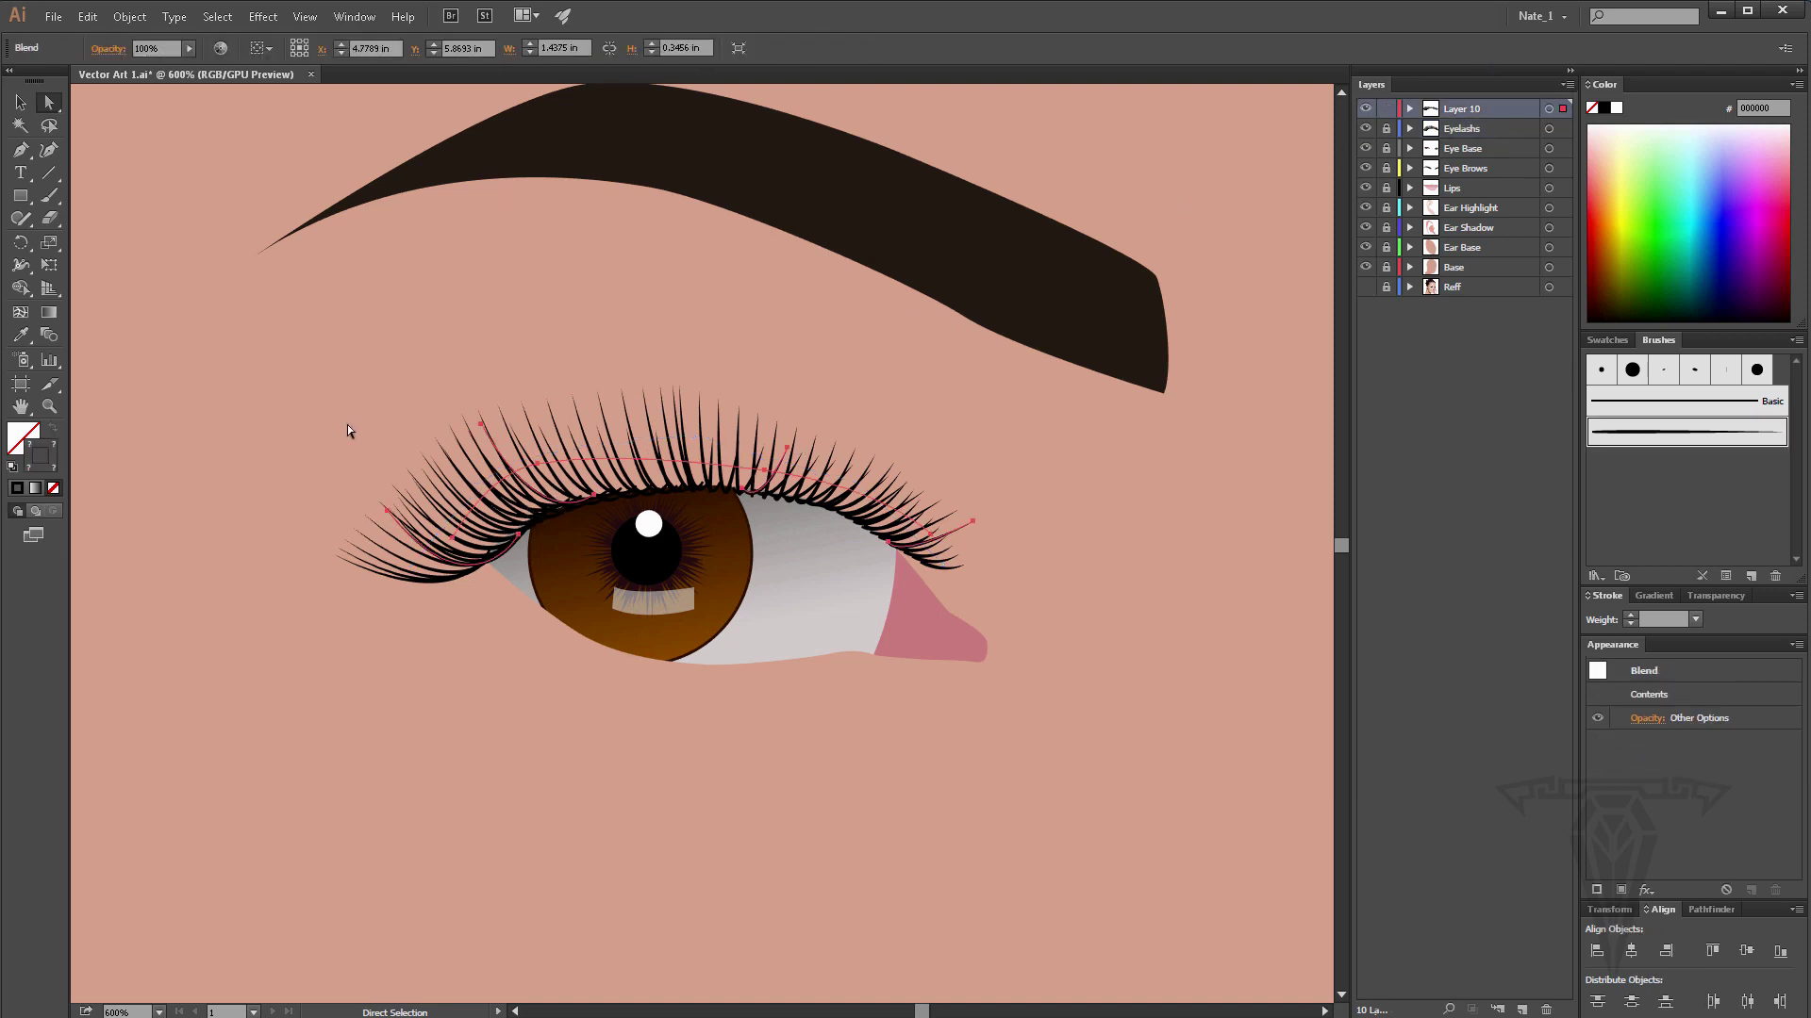
click(449, 541)
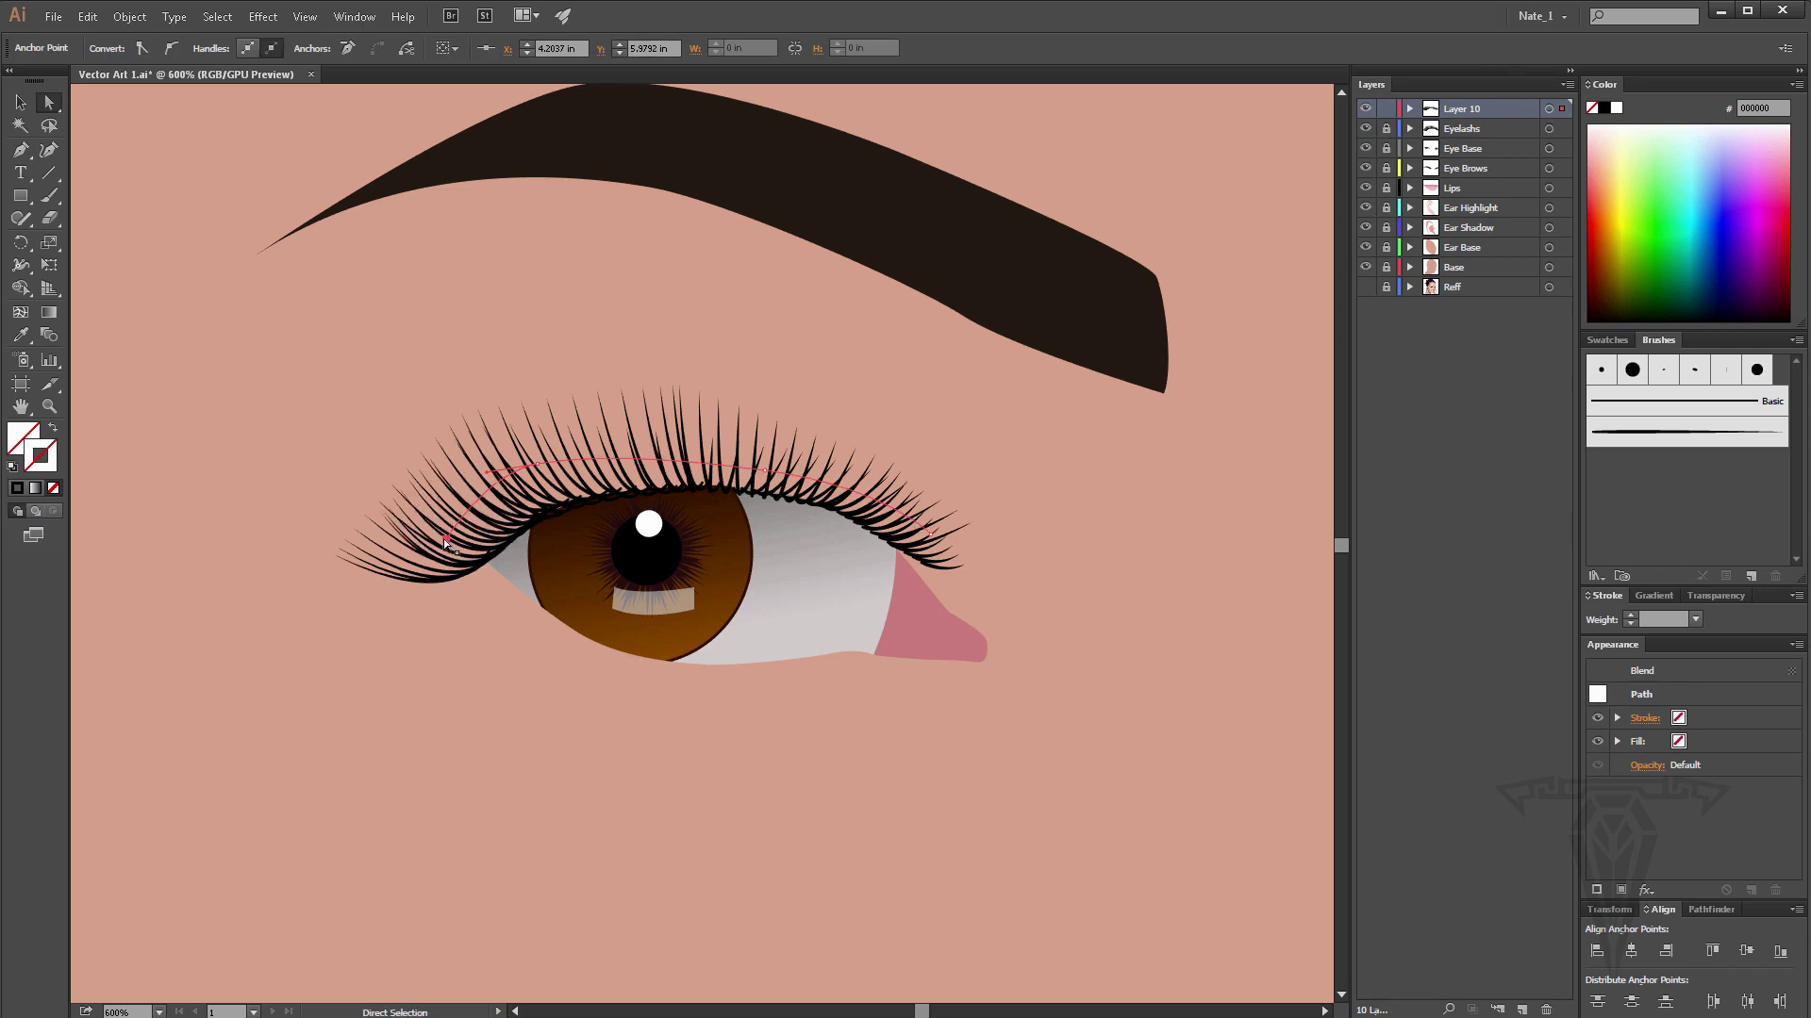
drag(446, 539, 440, 546)
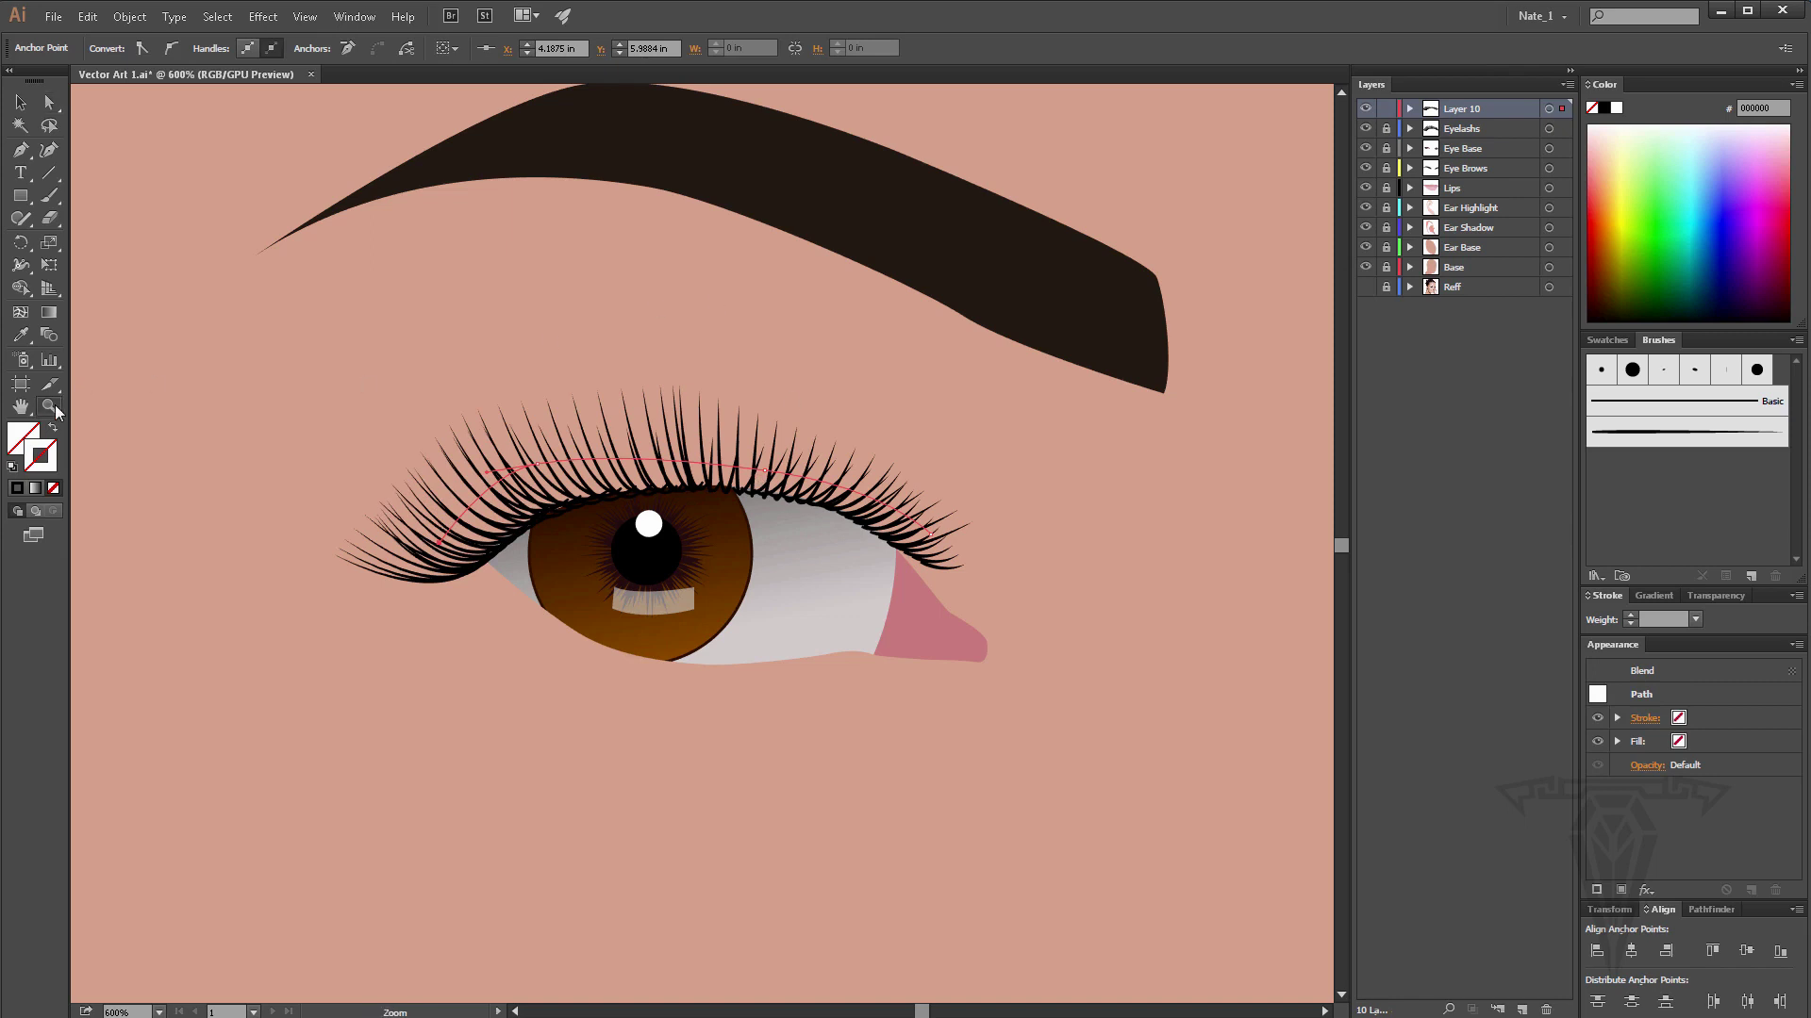
Deselect the lashes and examine how they look on the whole portrait and close up around the eye.
double_click(50, 406)
click(21, 103)
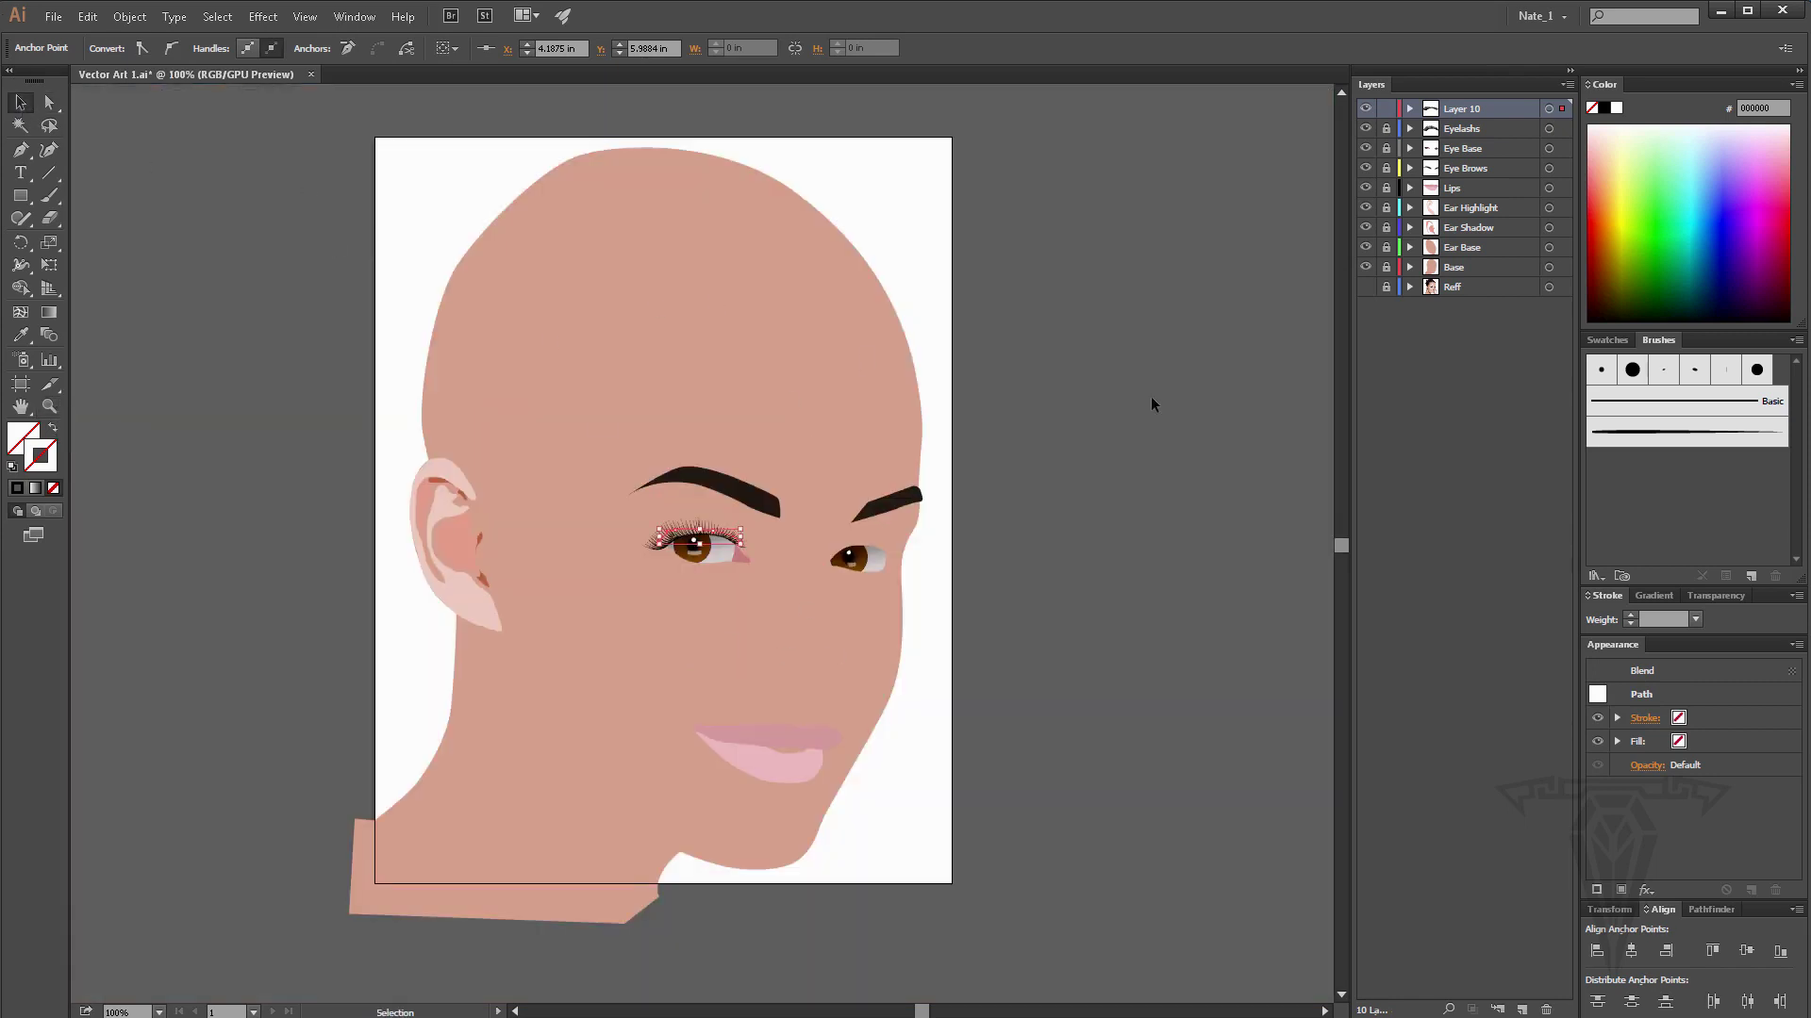
click(723, 579)
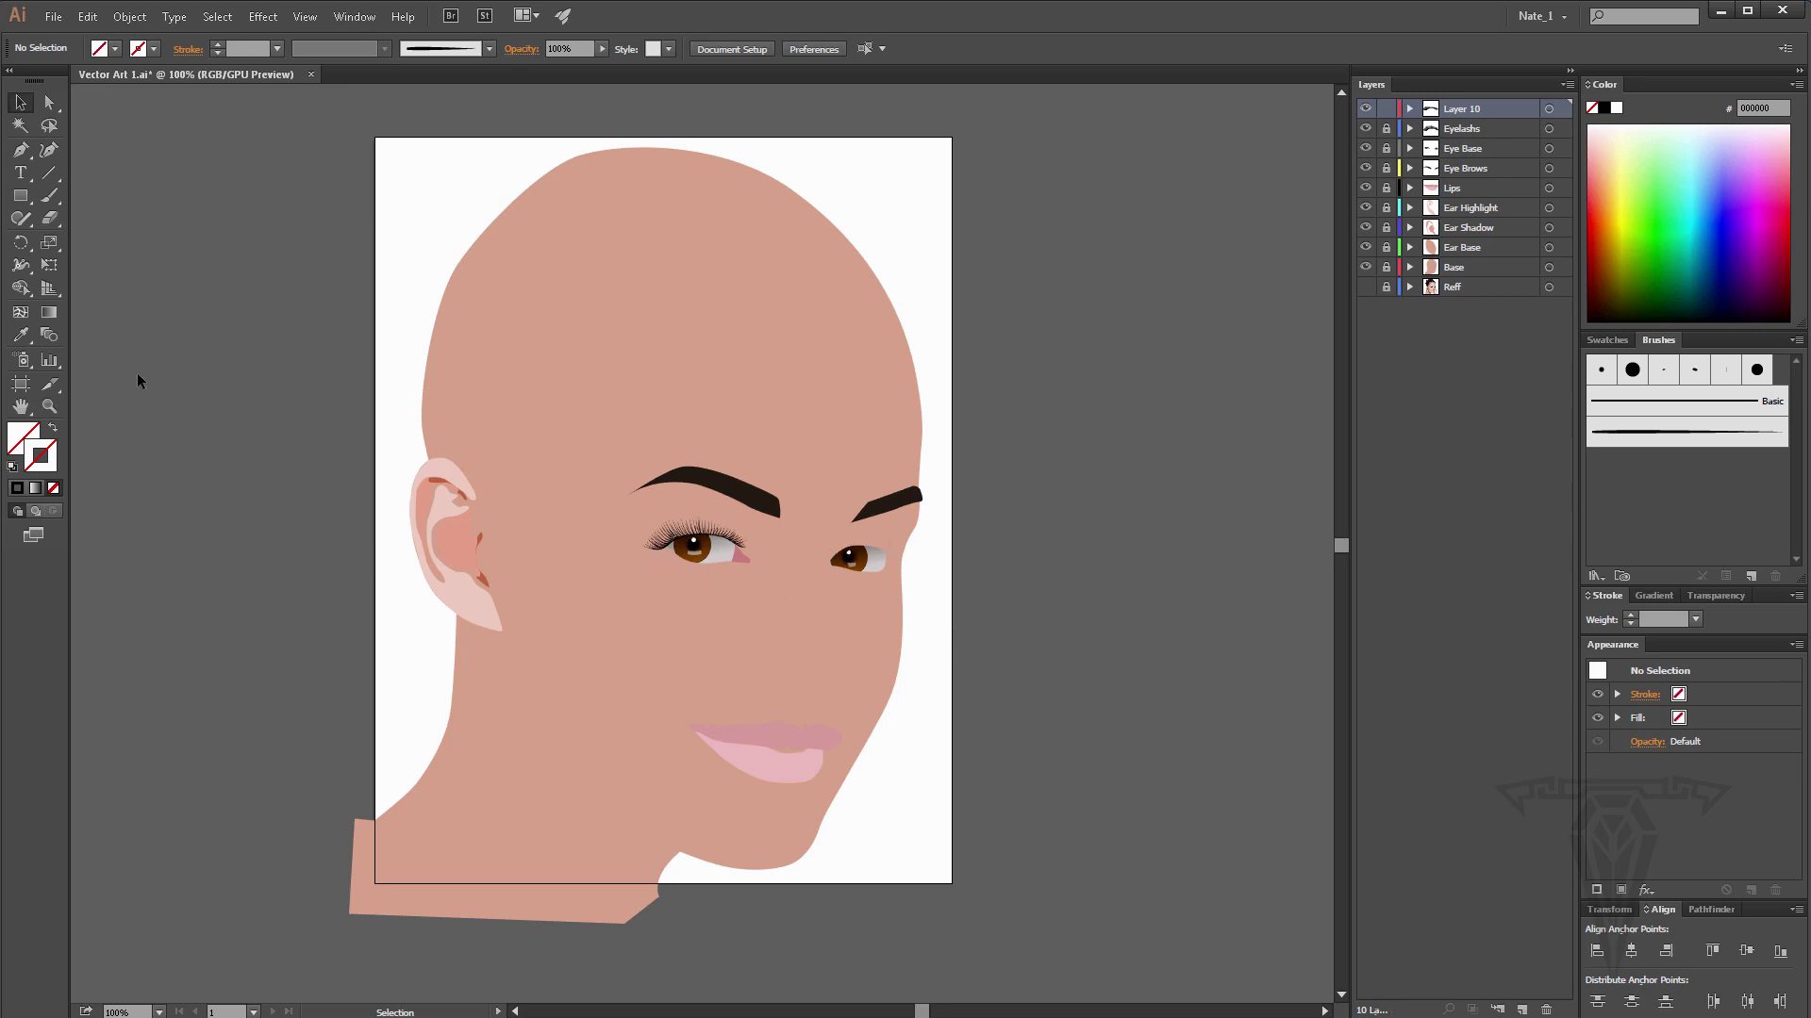
click(50, 405)
click(722, 547)
click(717, 549)
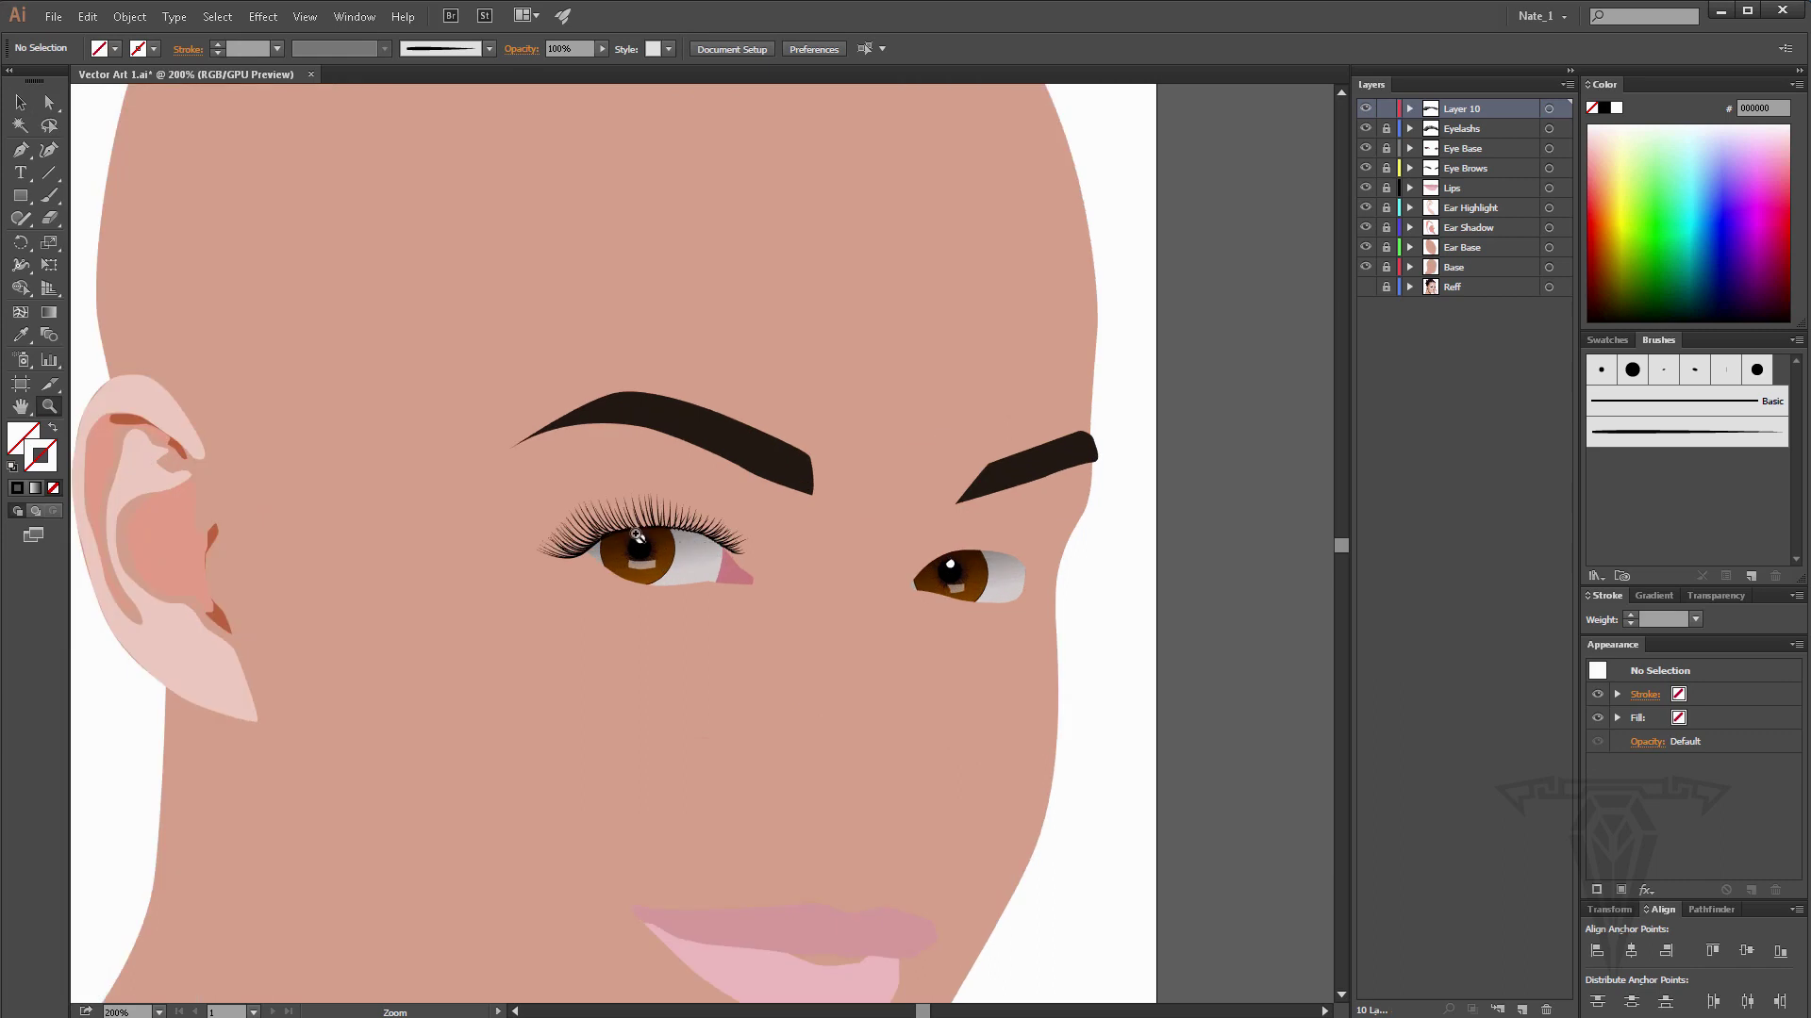
click(639, 531)
click(745, 555)
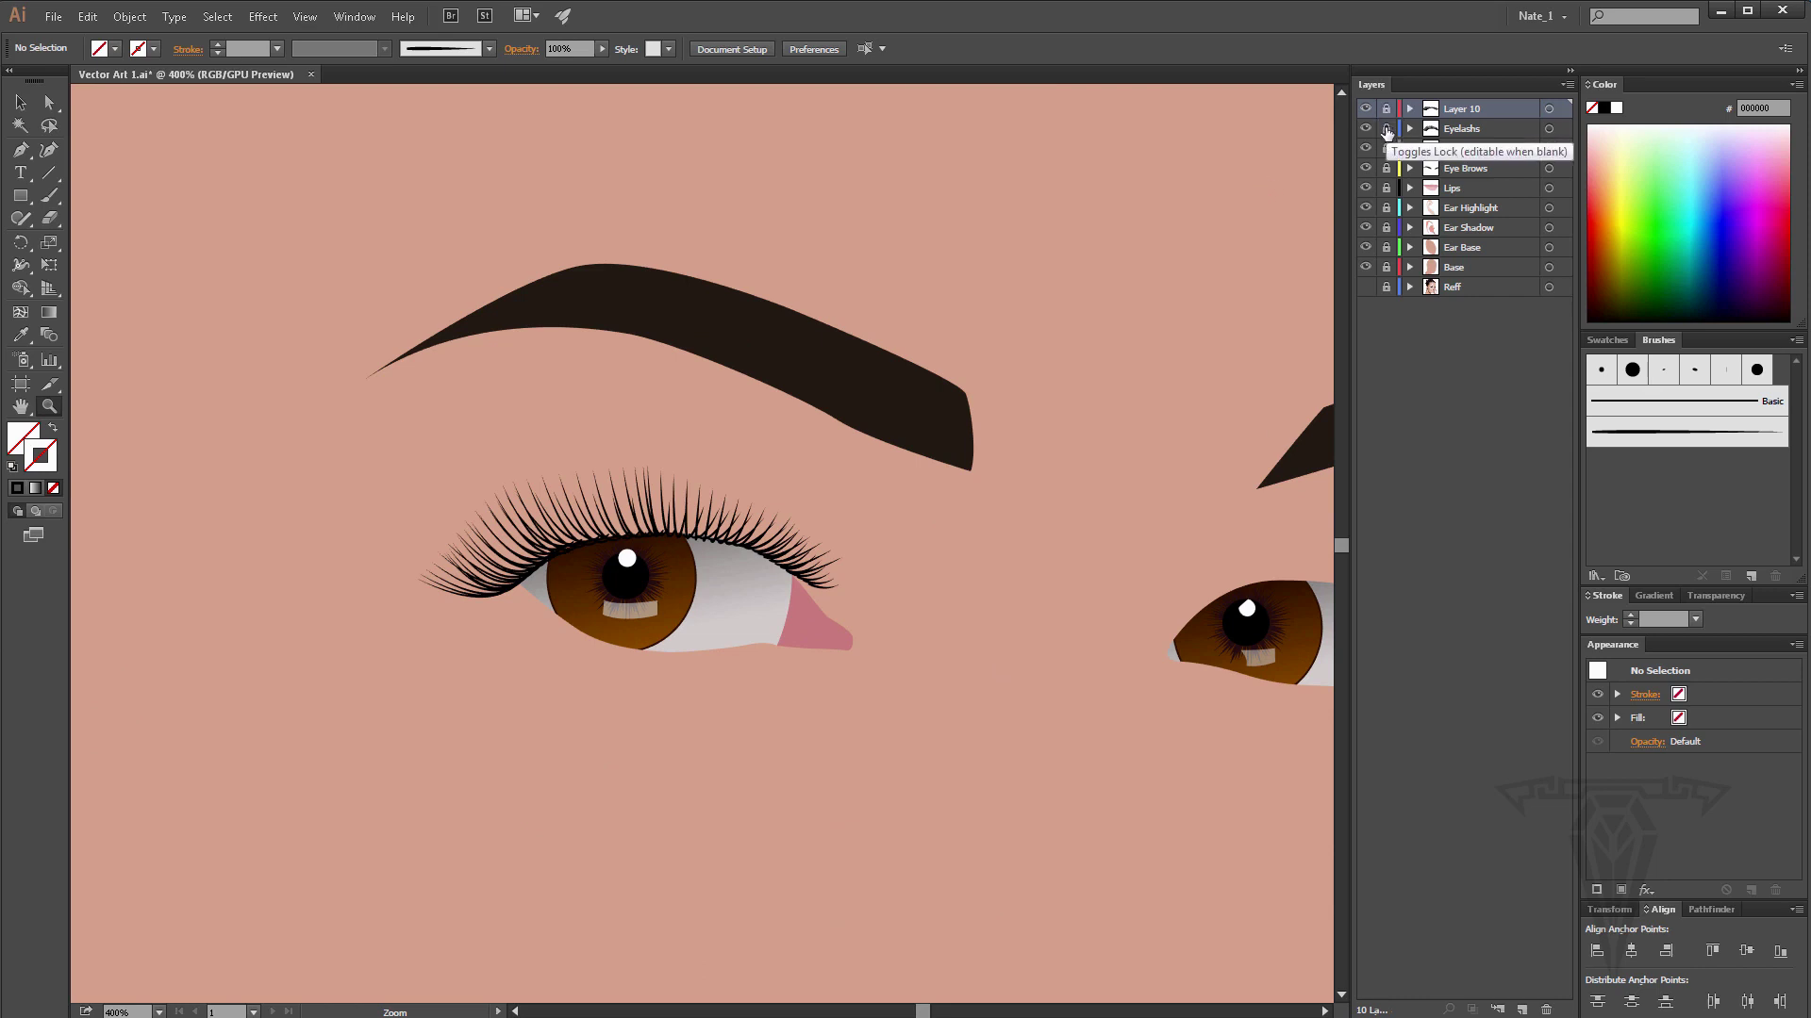
Delete the Eyelashs layer and Layer 10 with their lashes, and add a new empty layer above Eye Base.
shift+click(1462, 130)
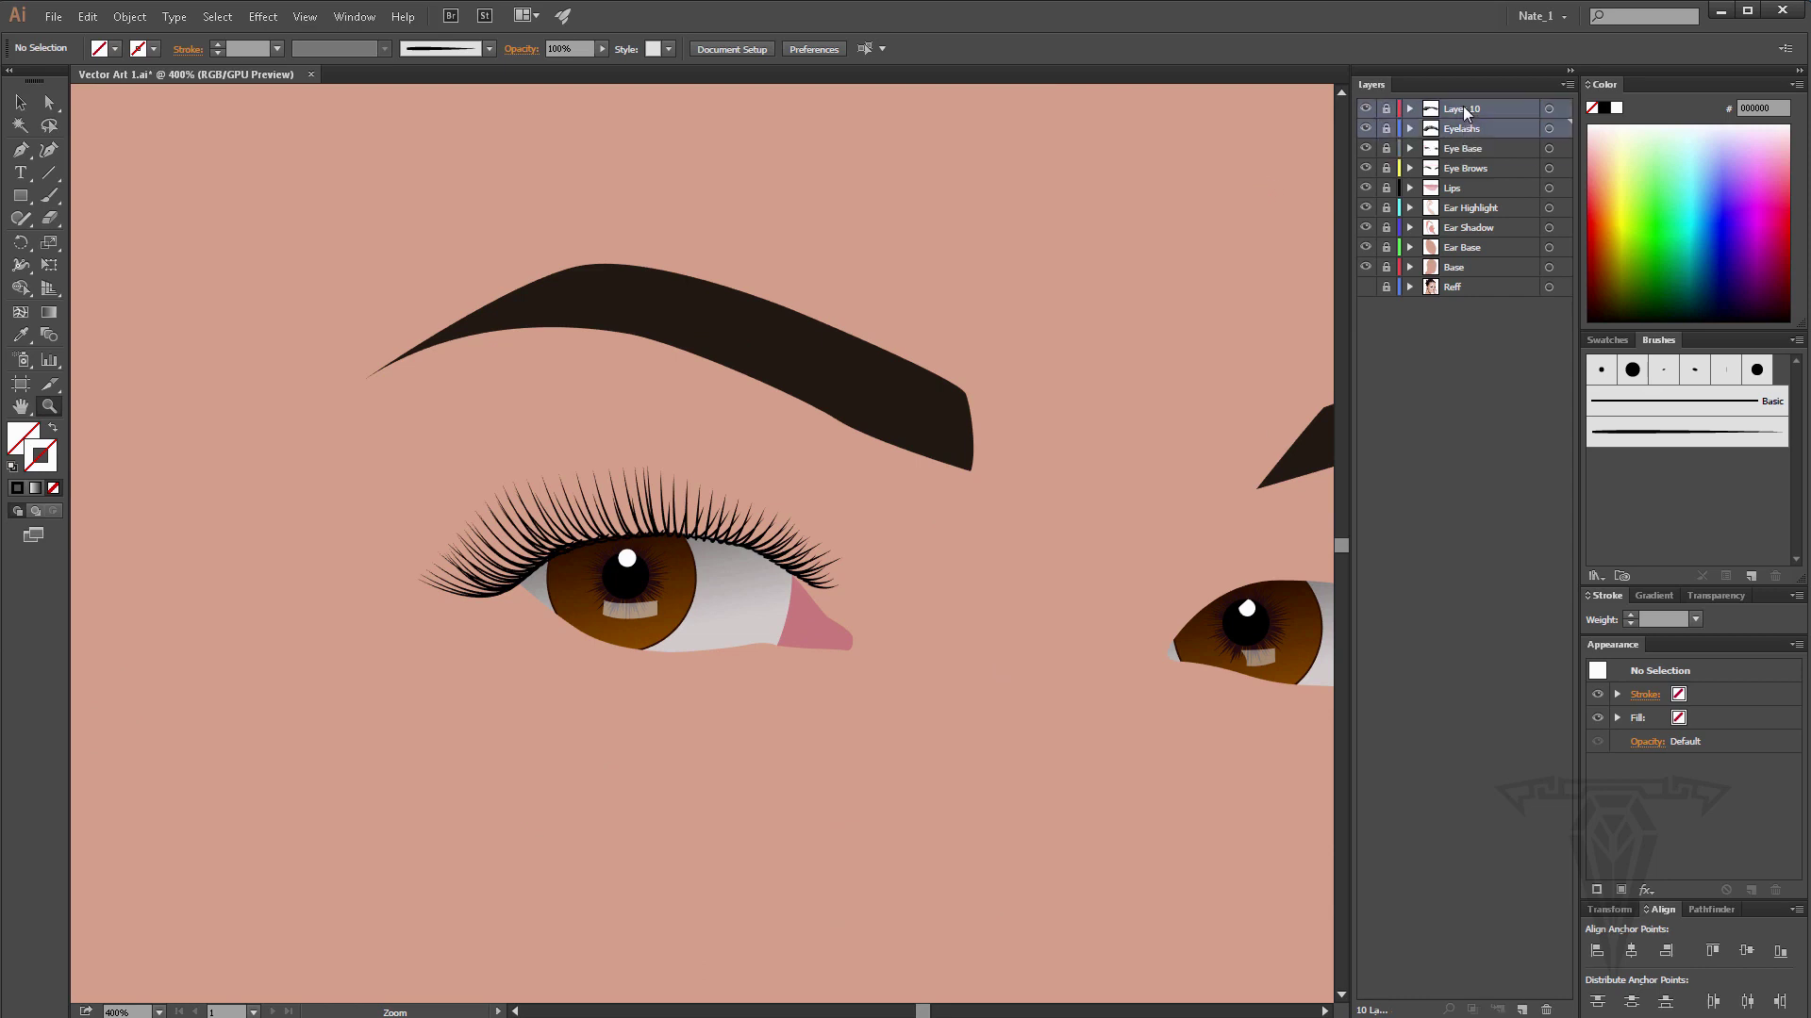
click(1546, 1009)
click(960, 545)
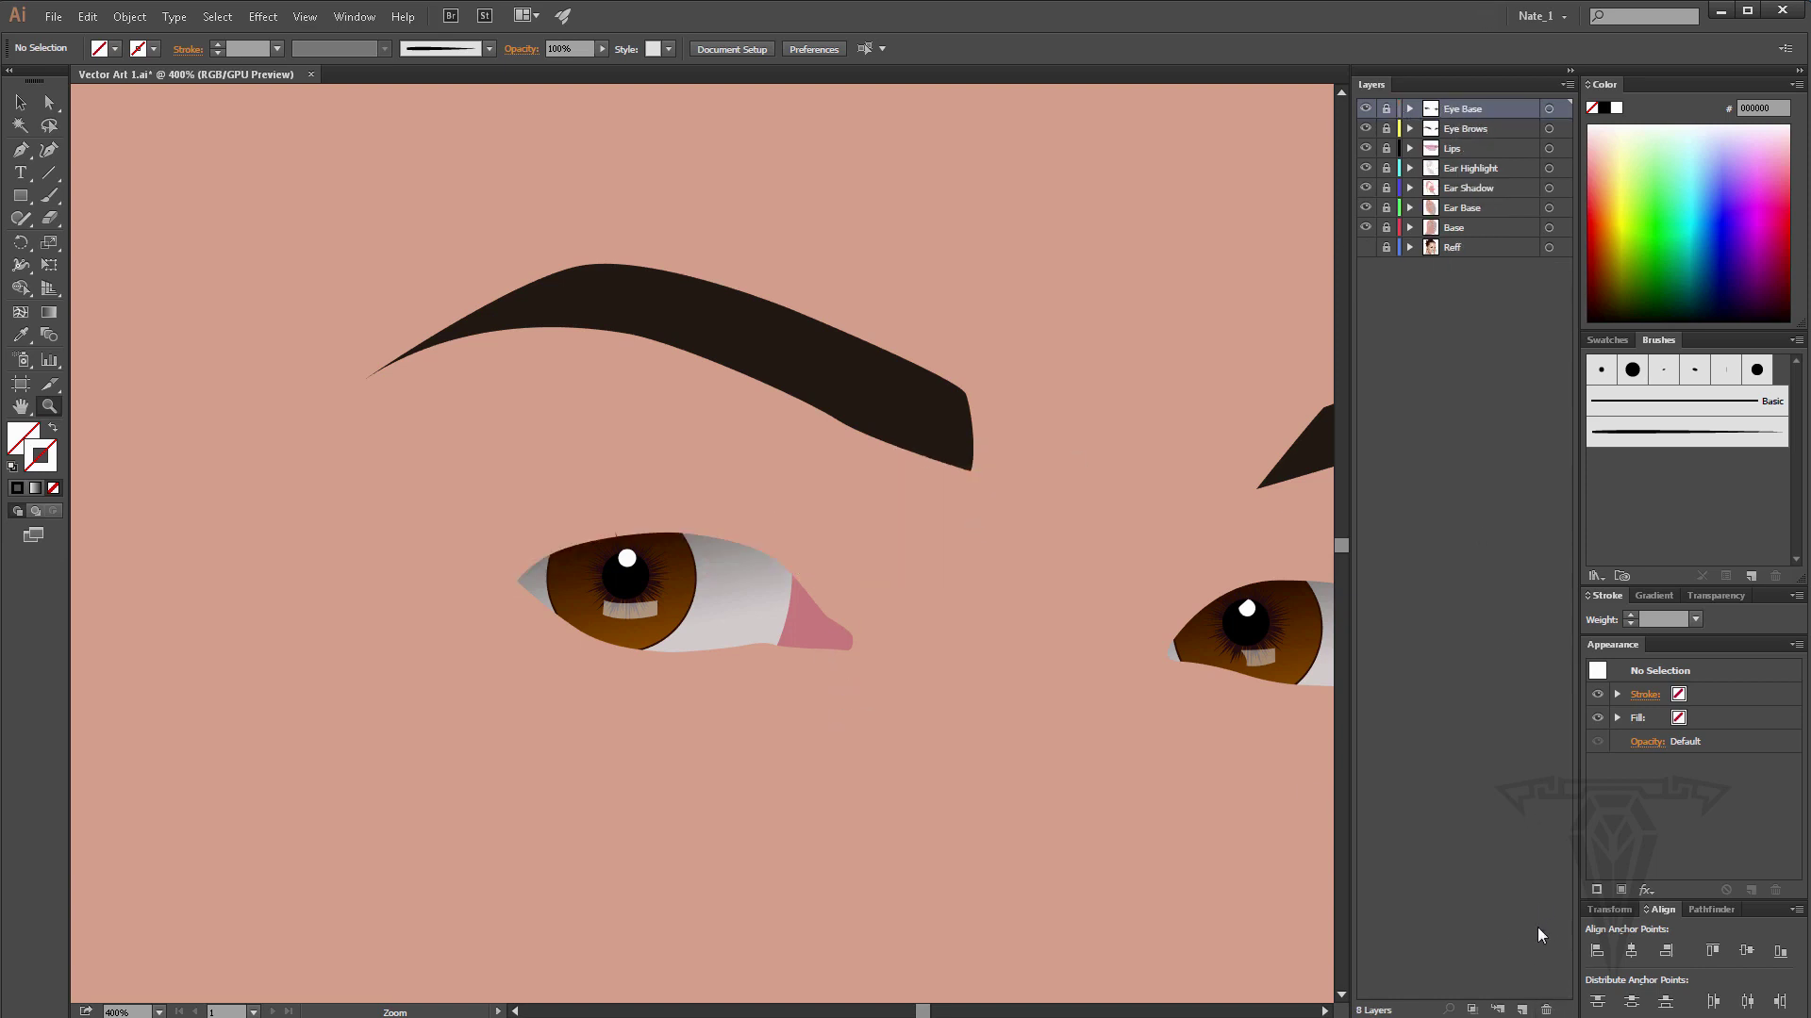
click(1521, 1009)
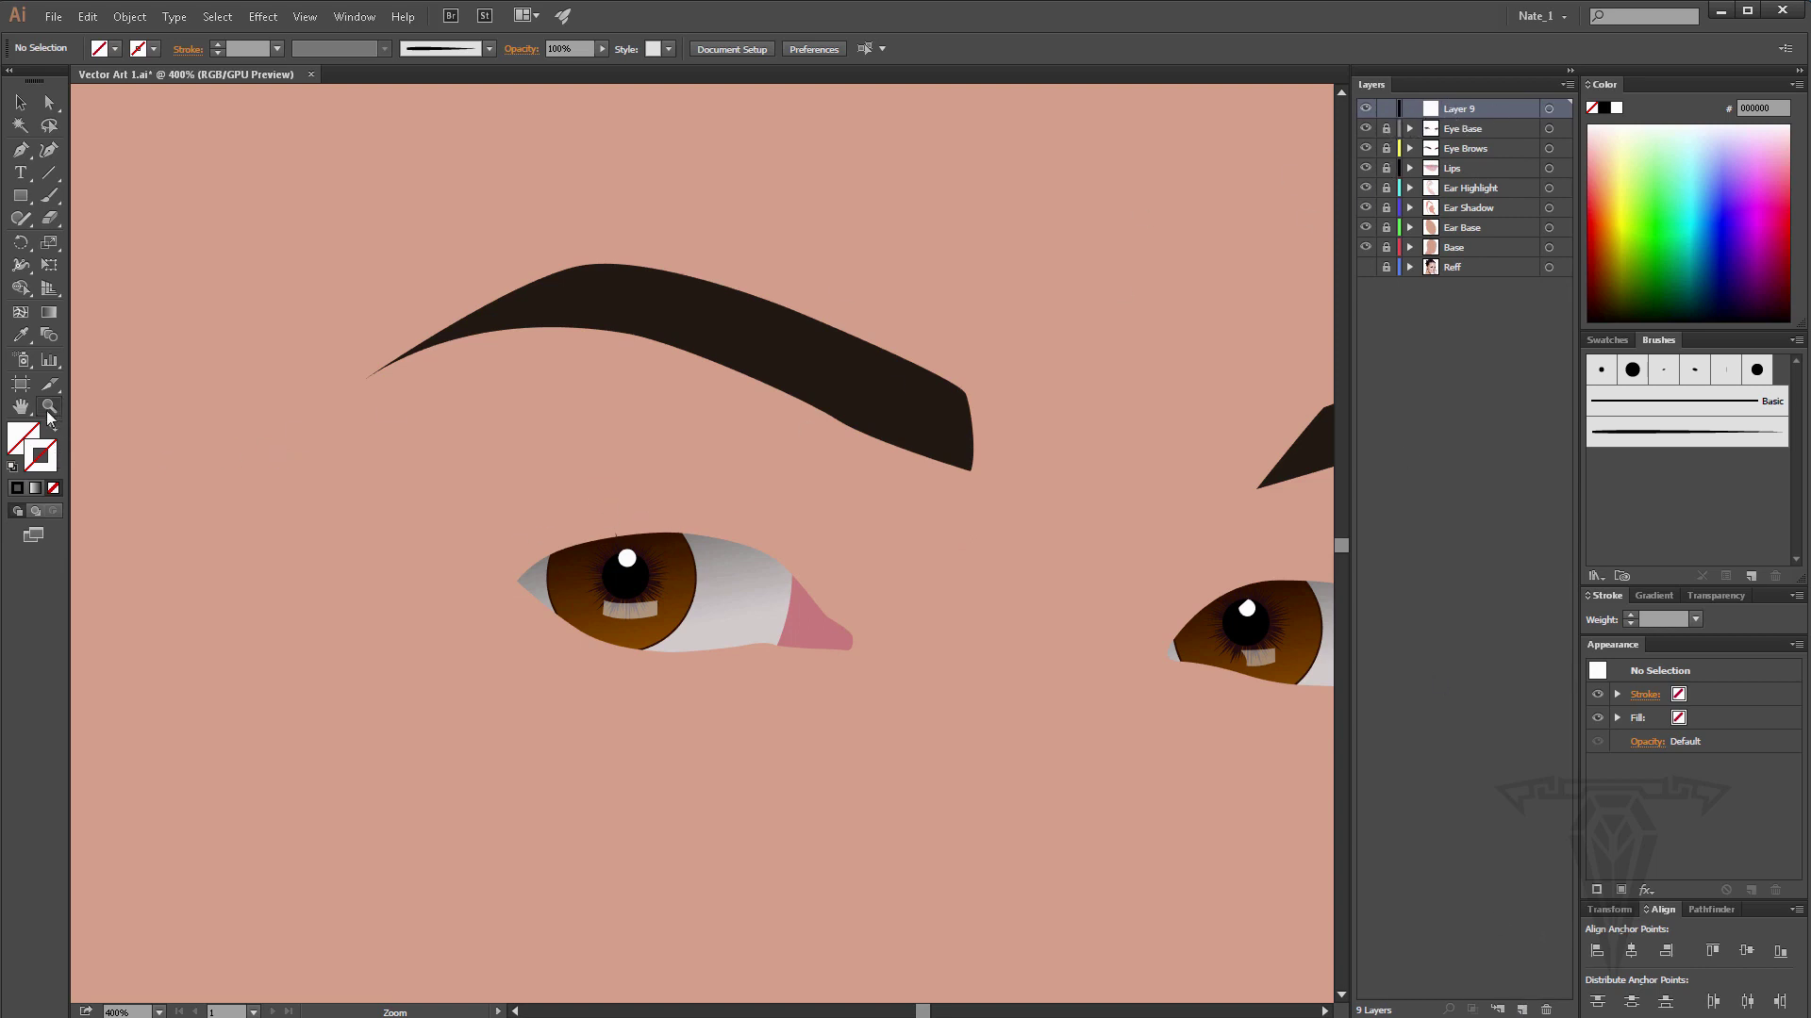
click(608, 547)
click(759, 536)
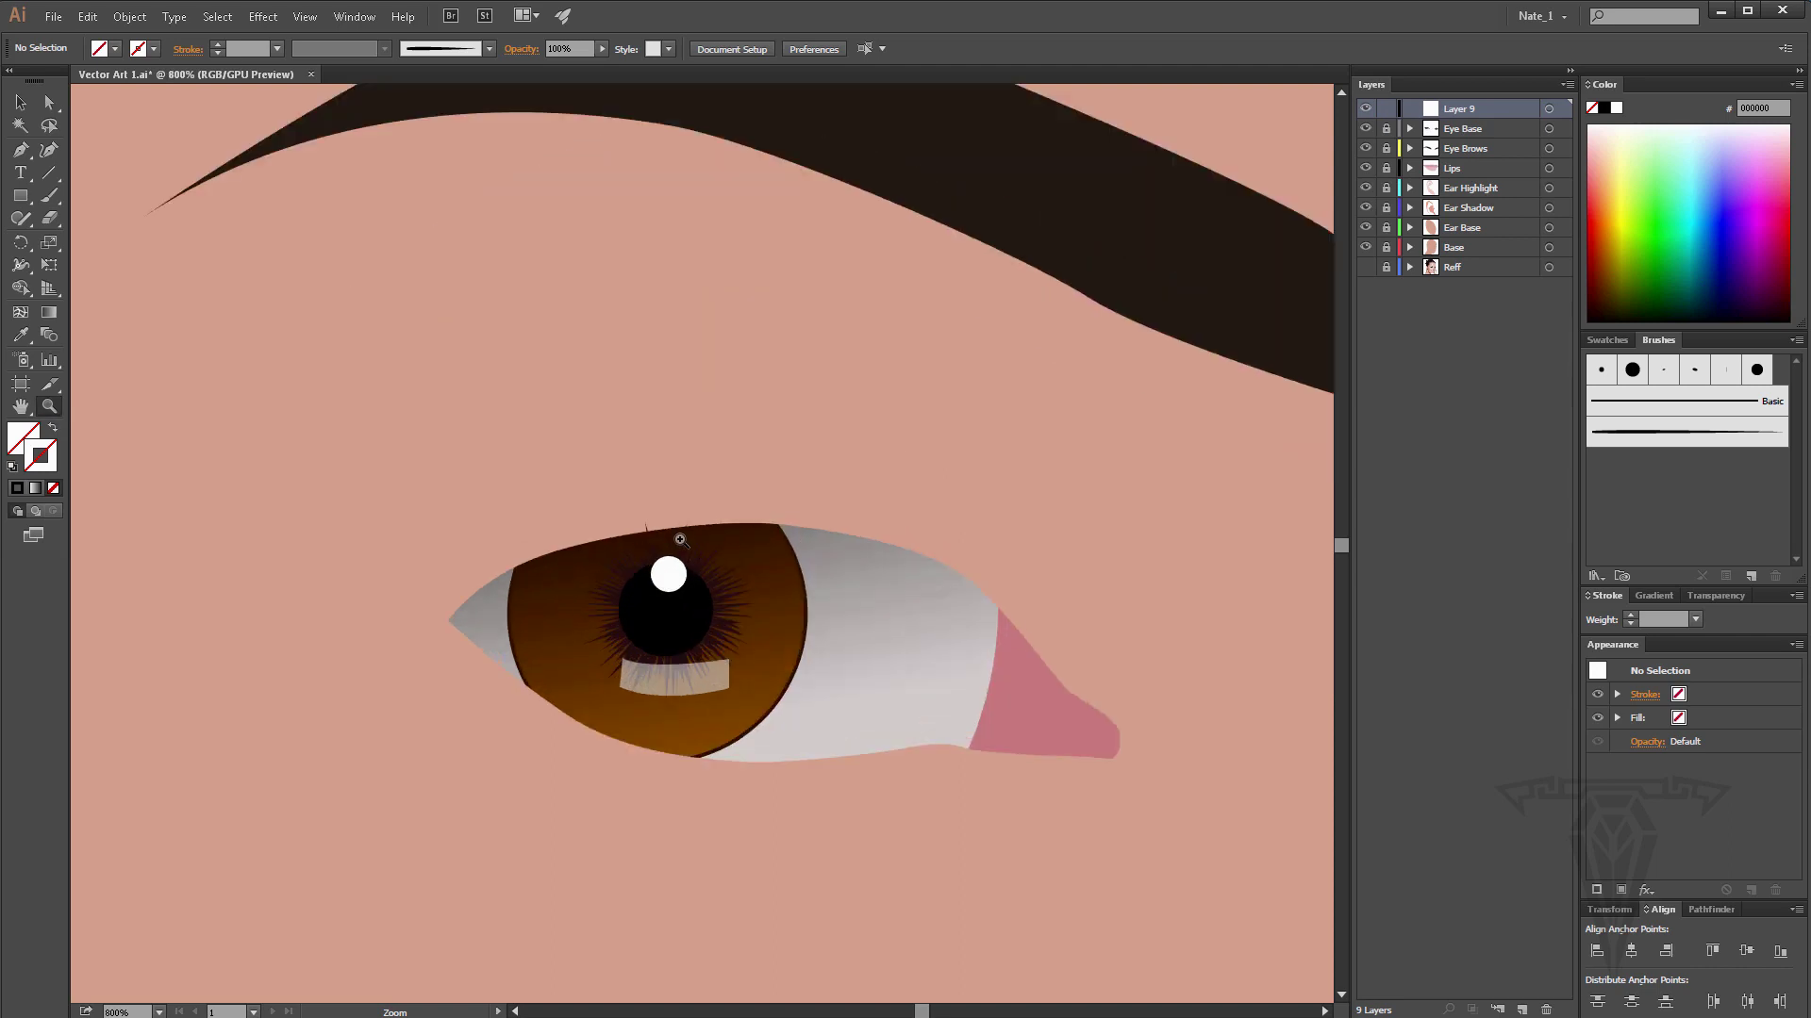
click(682, 542)
click(19, 103)
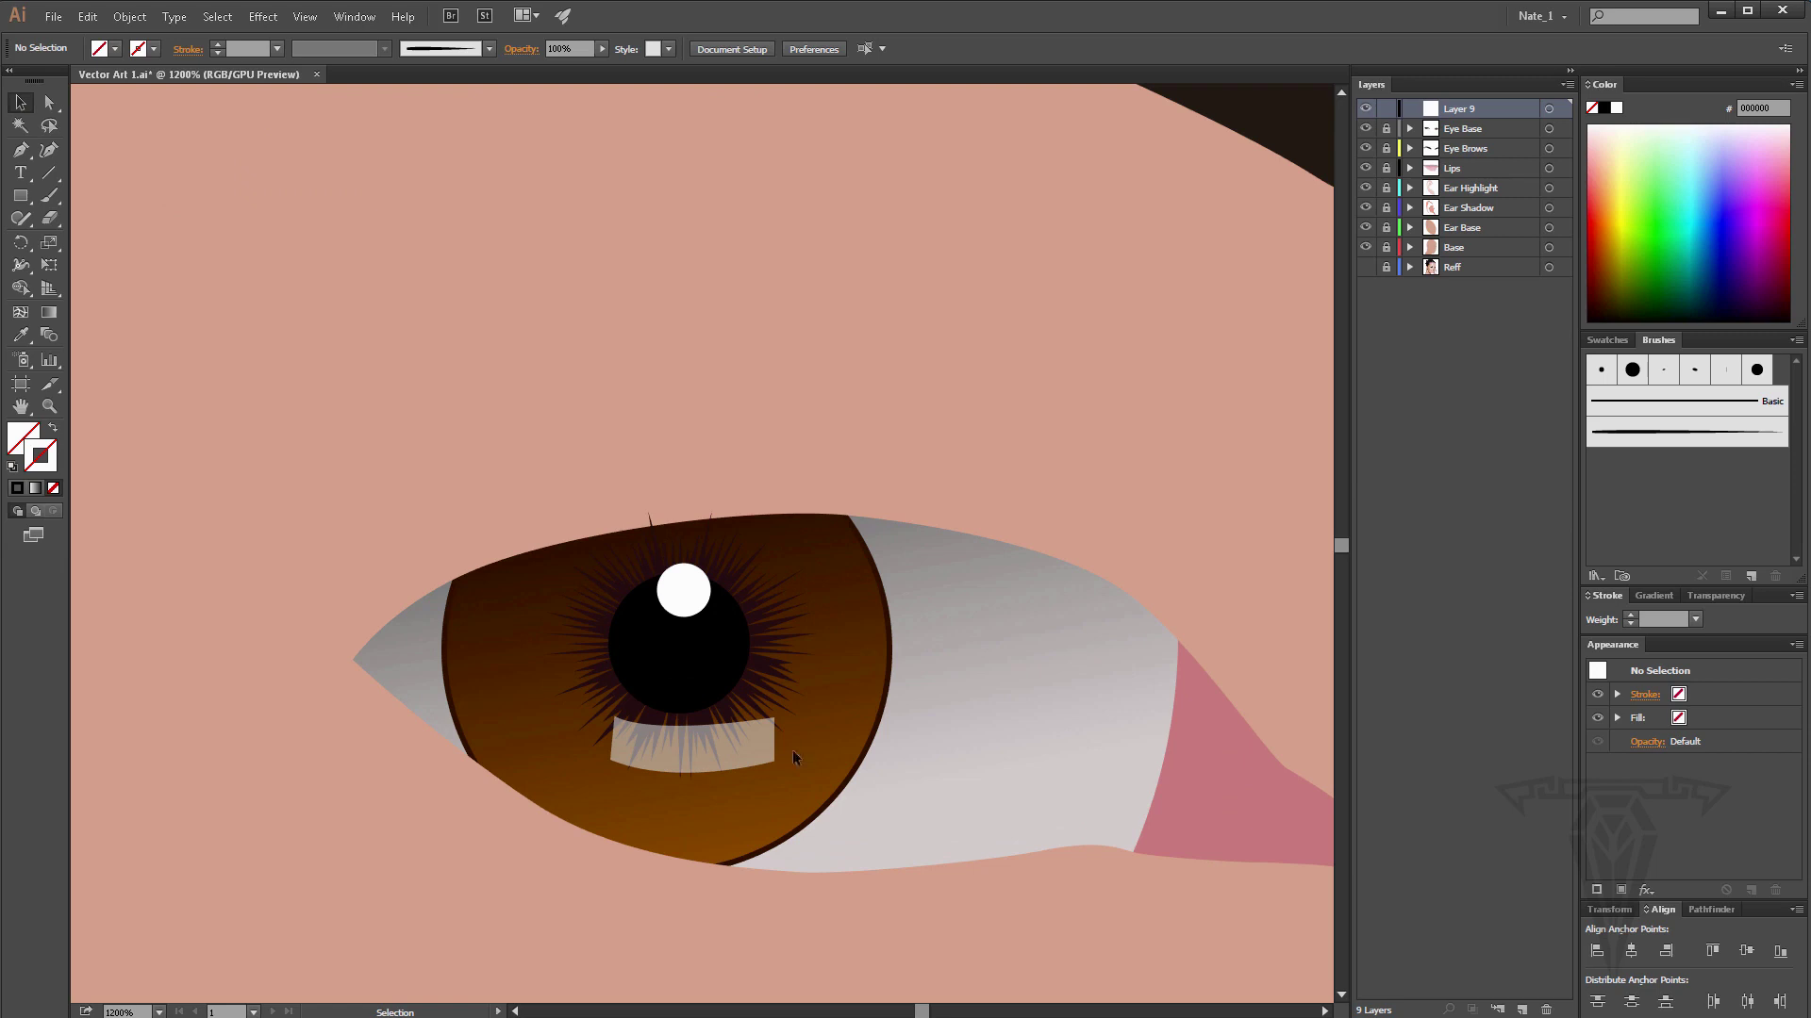
double_click(49, 405)
click(772, 582)
click(800, 590)
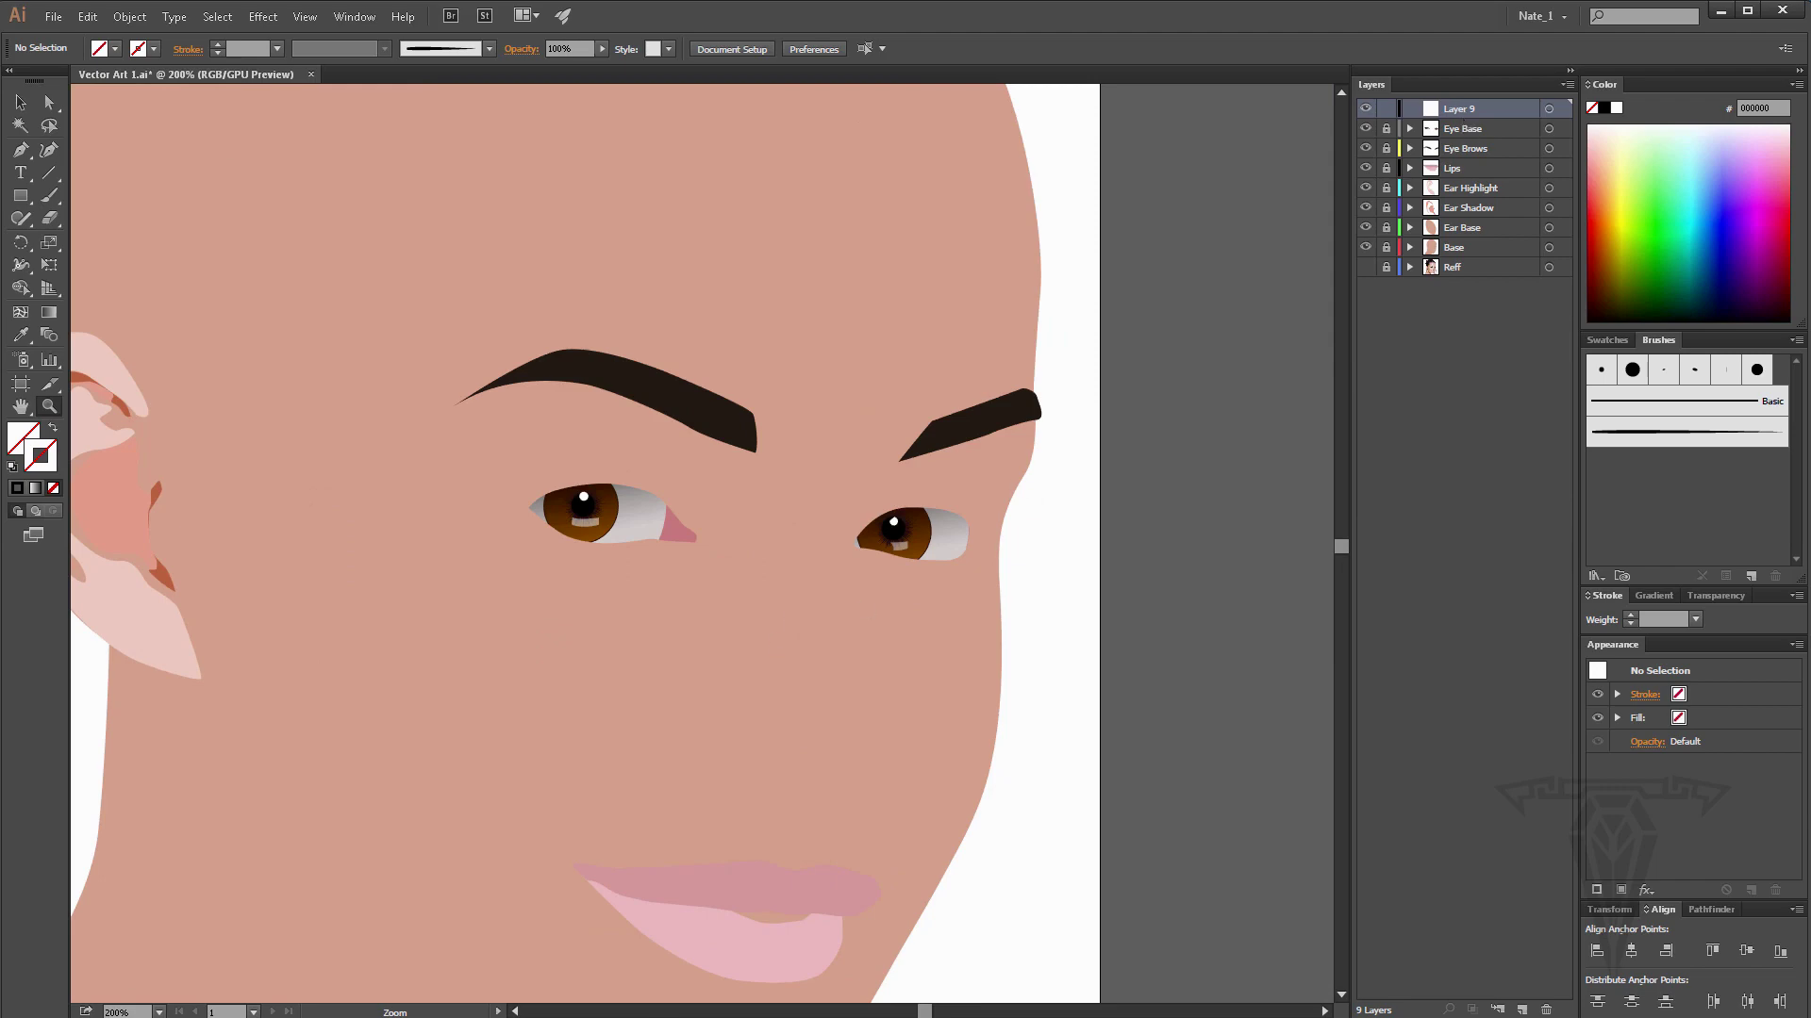
Switch to the browser and examine the "vector eyelashes" image results for reference lash shapes and styles.
key(alt+Tab)
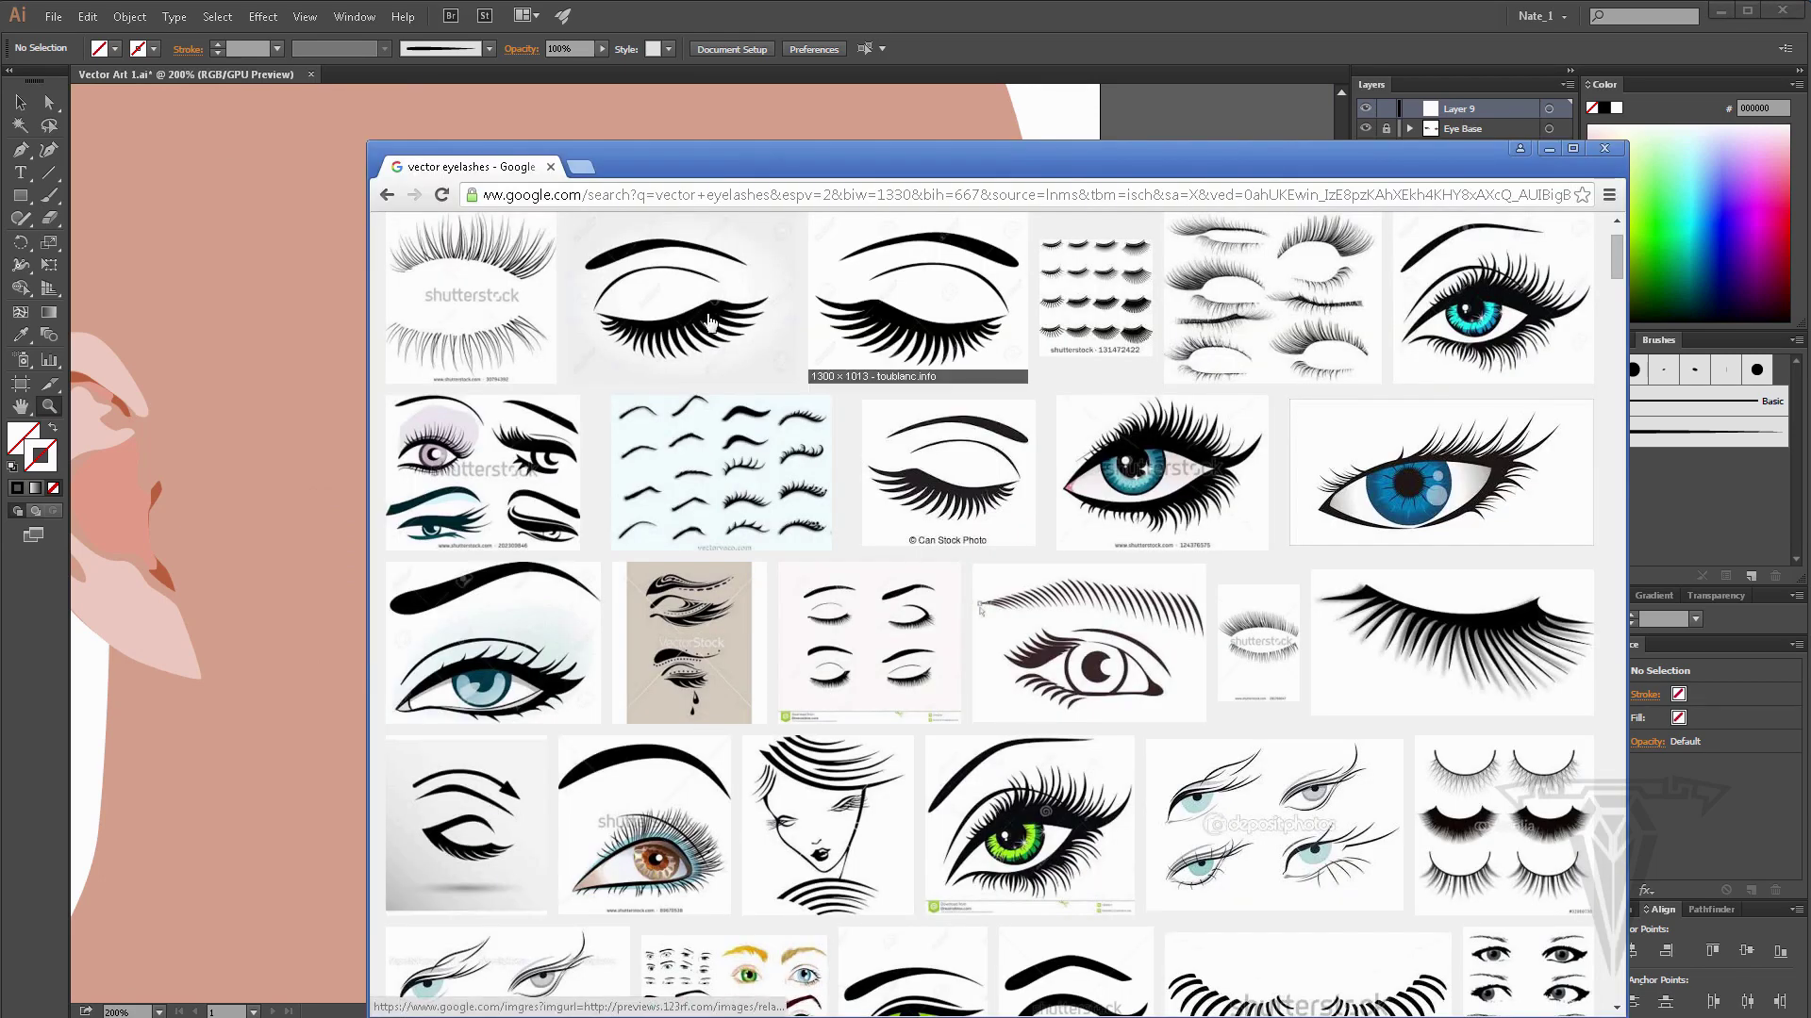
scroll(688, 488, down, 2)
scroll(689, 487, down, 10)
scroll(681, 492, up, 15)
middle_click(674, 481)
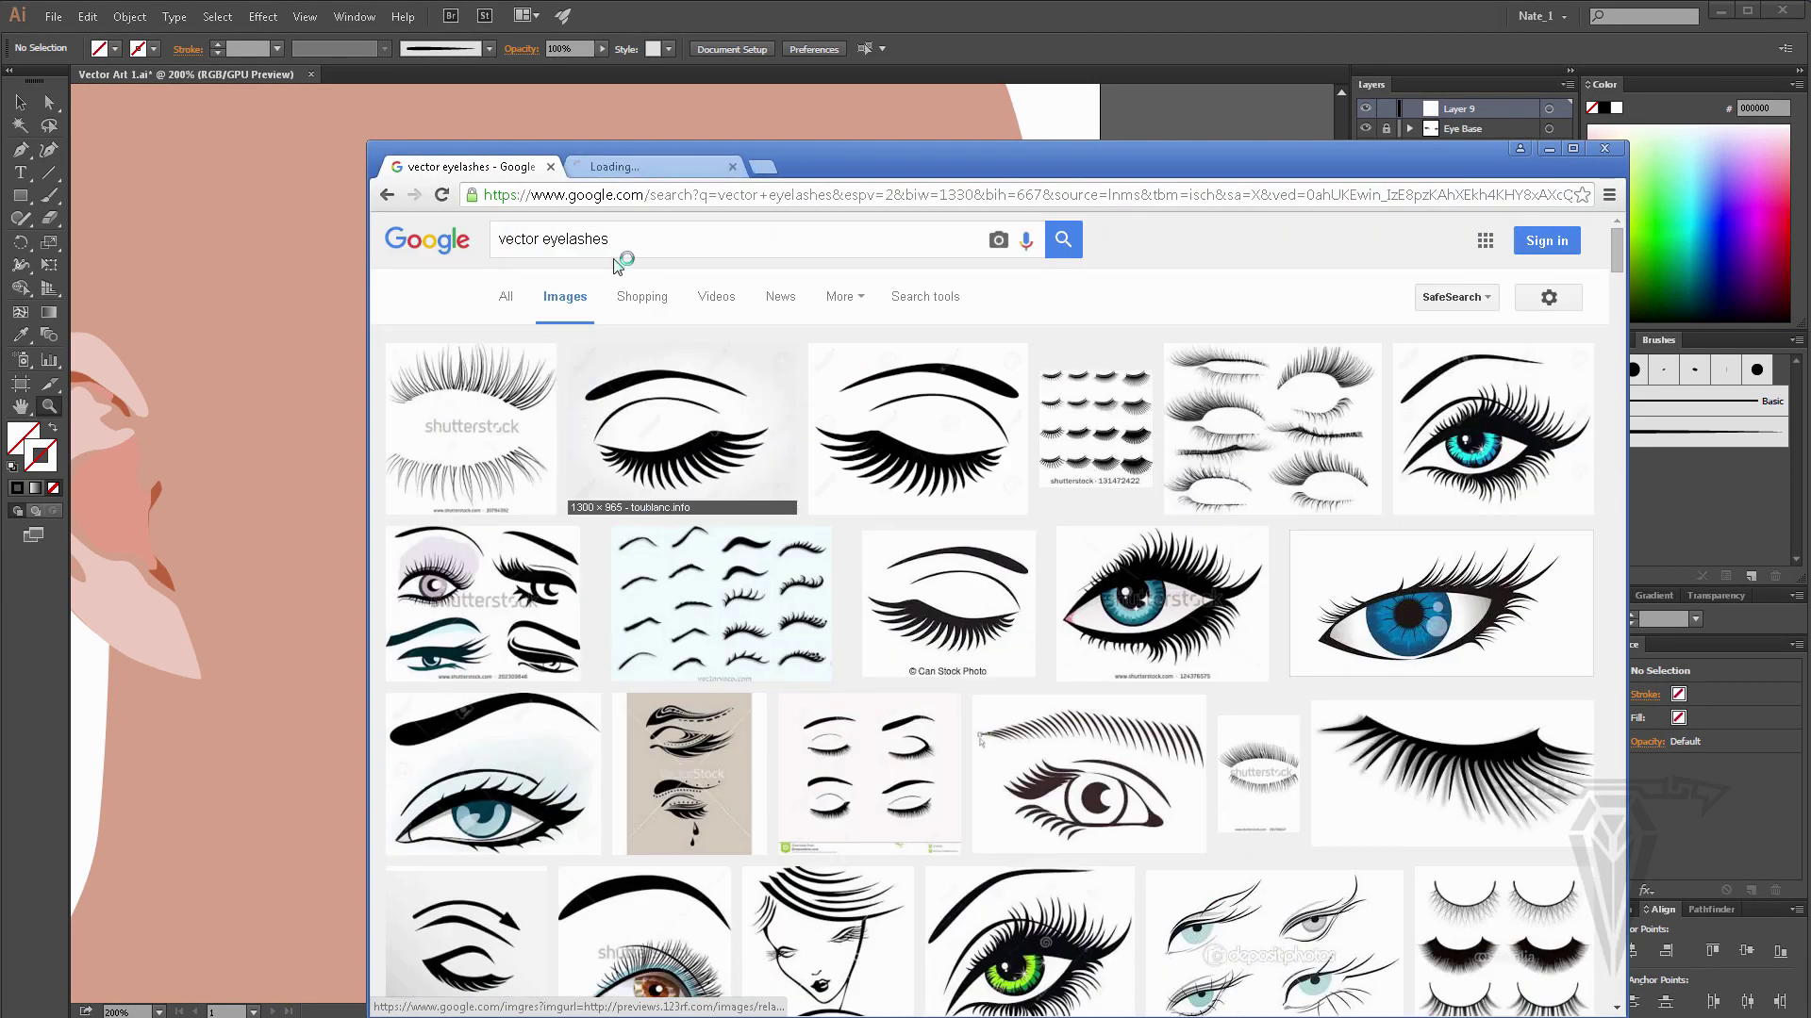
click(732, 167)
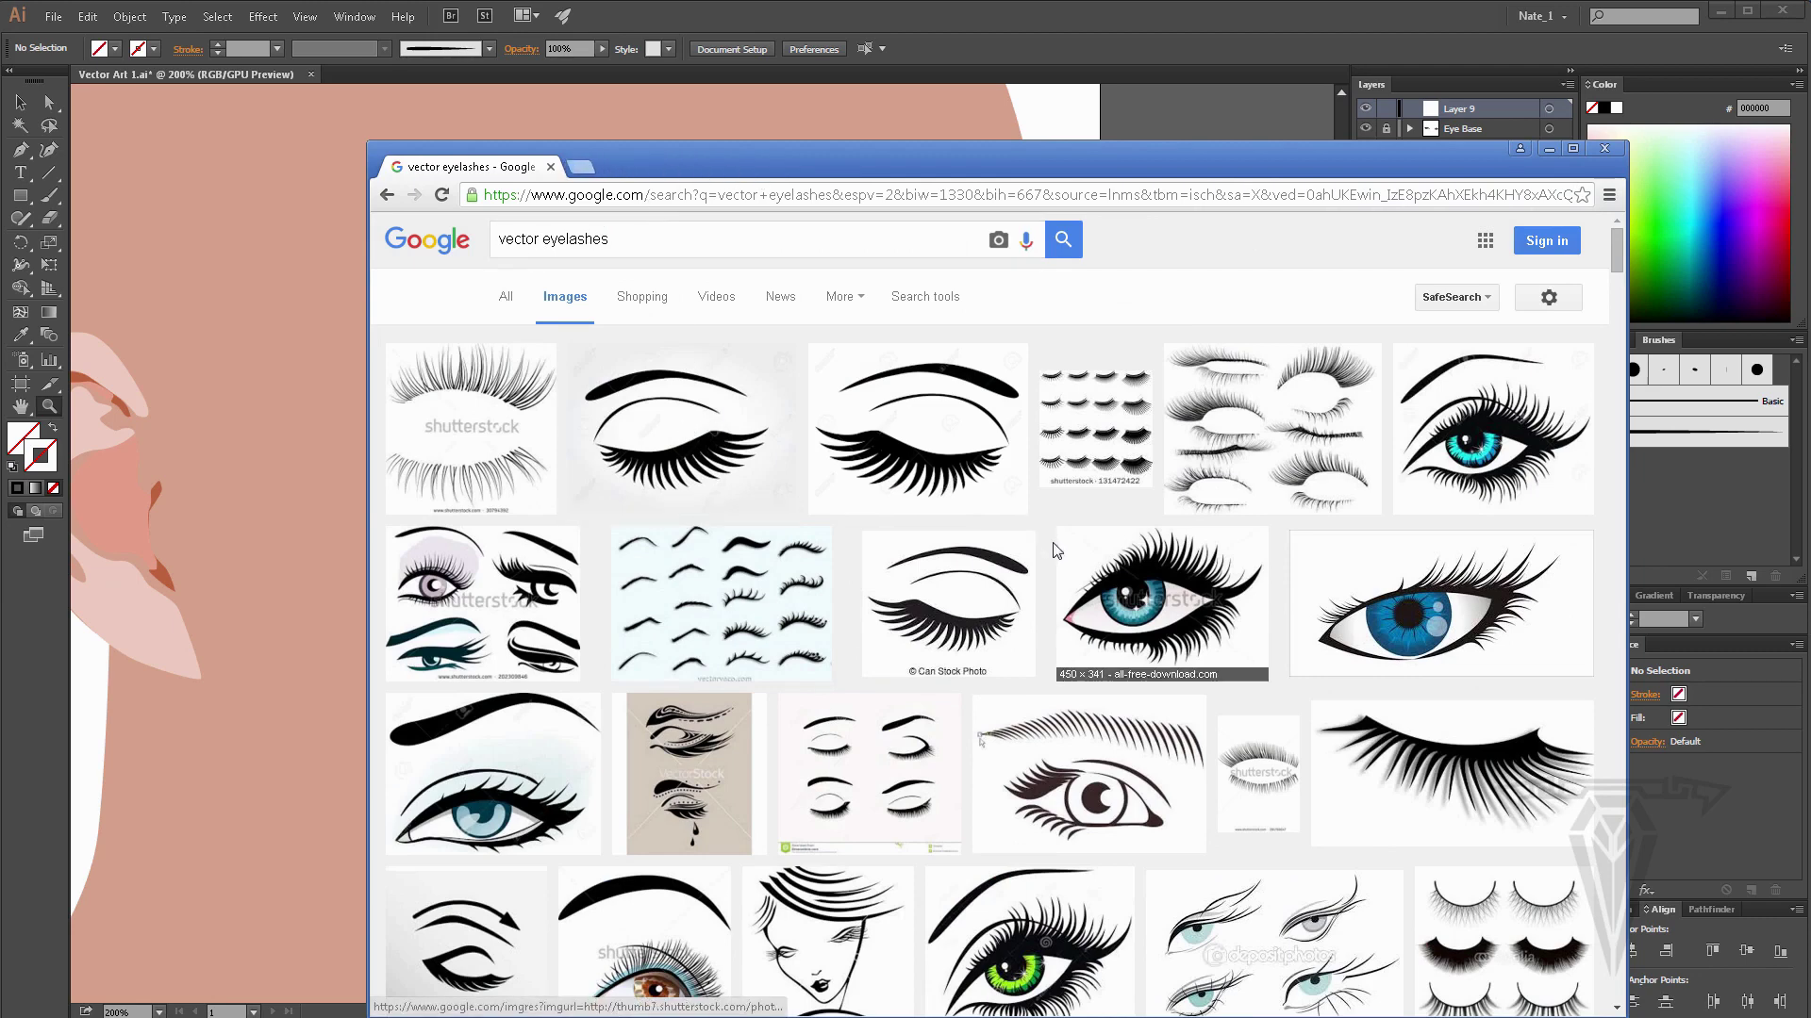
scroll(892, 594, down, 1)
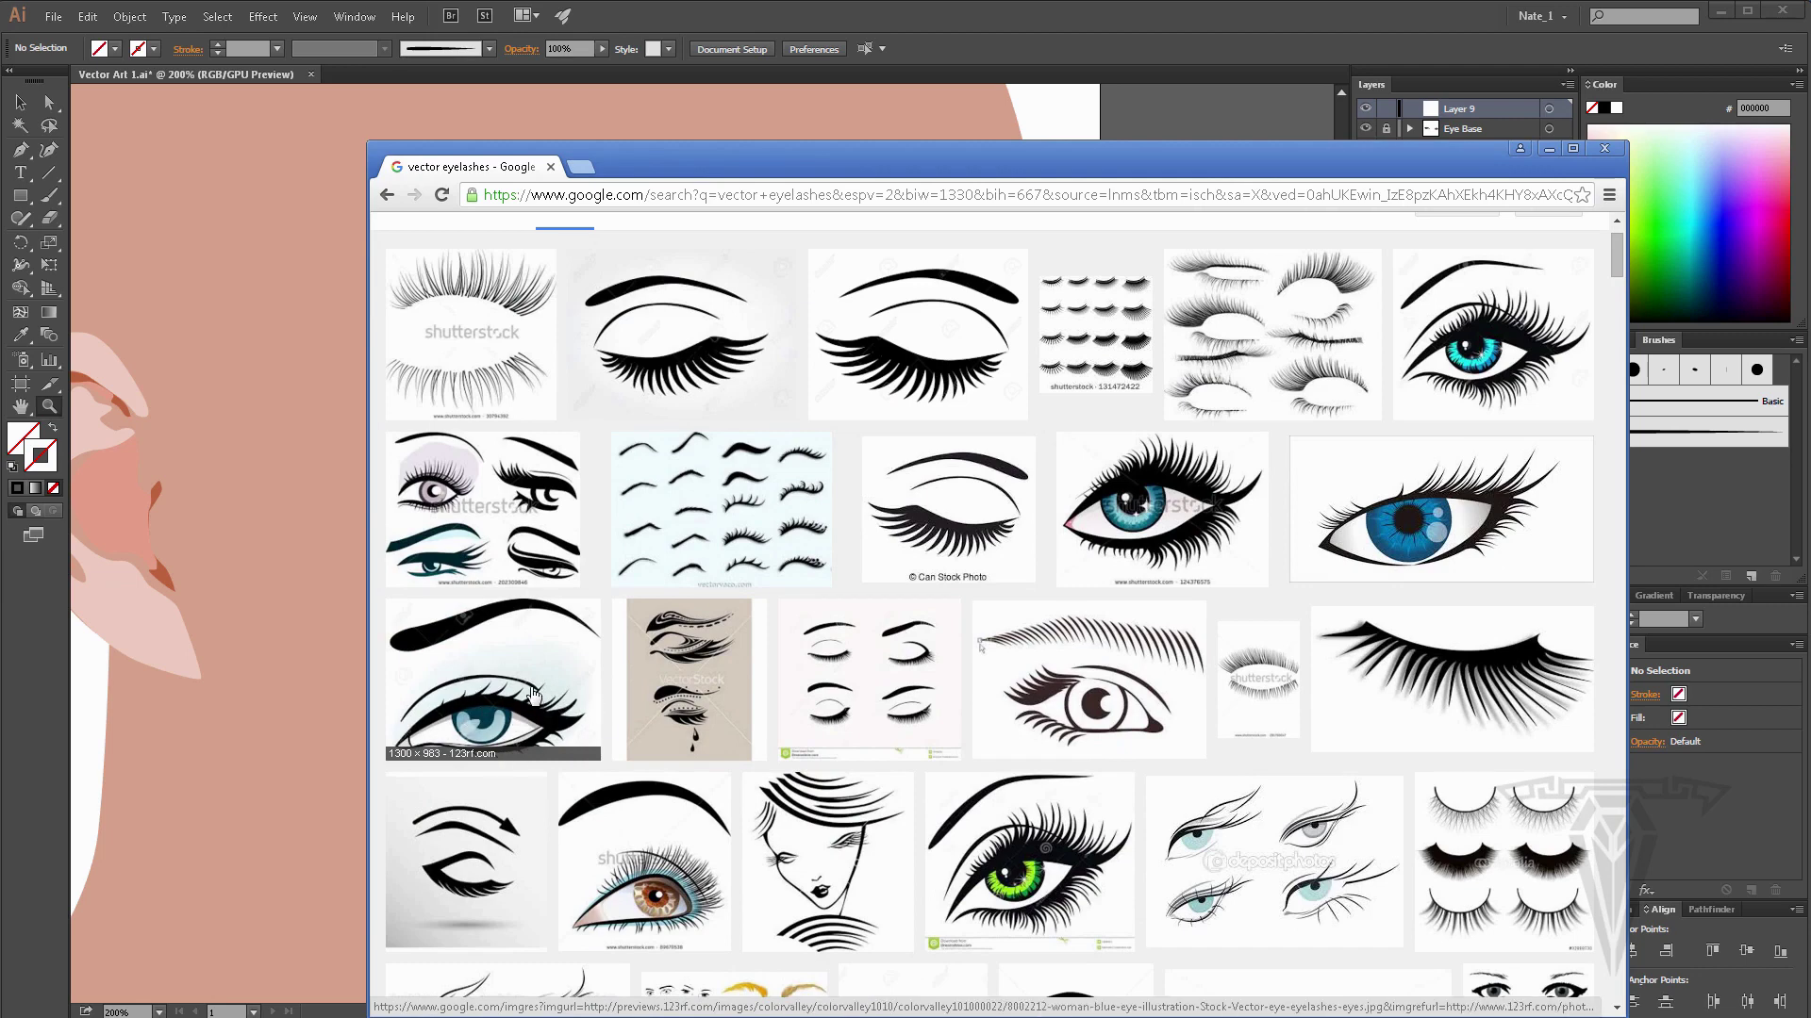
scroll(535, 700, down, 1)
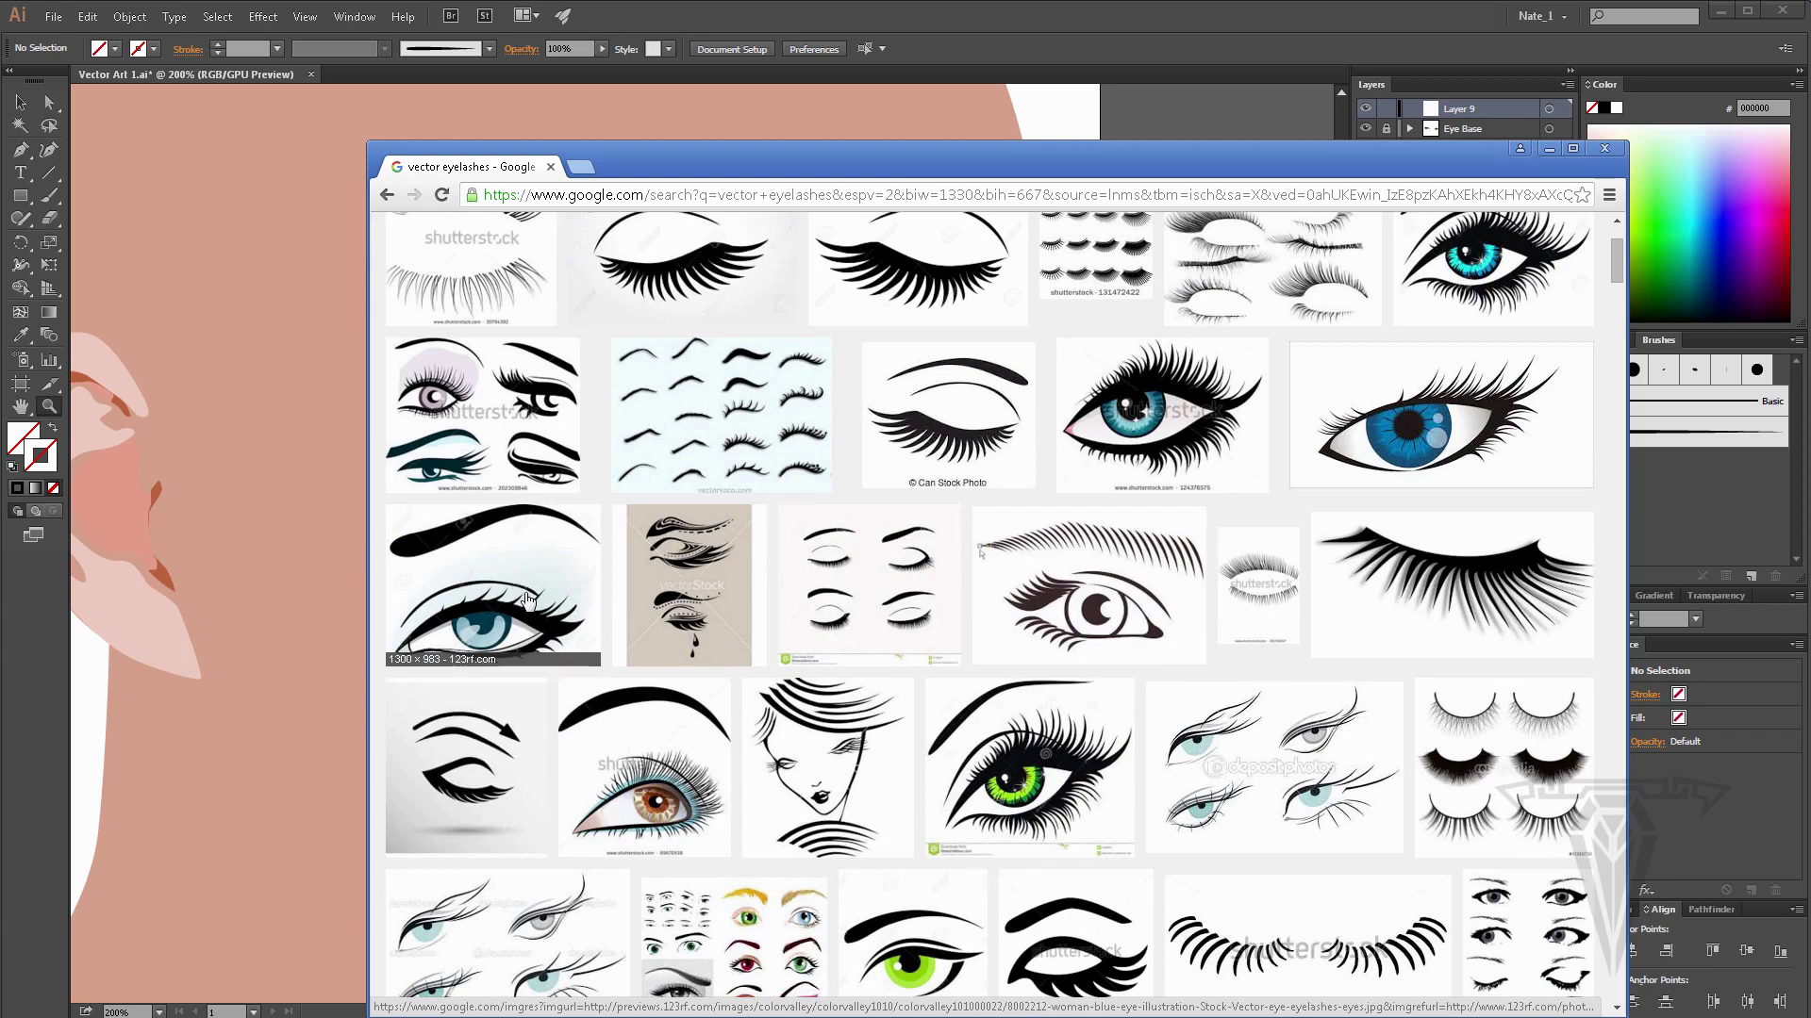
scroll(527, 600, down, 2)
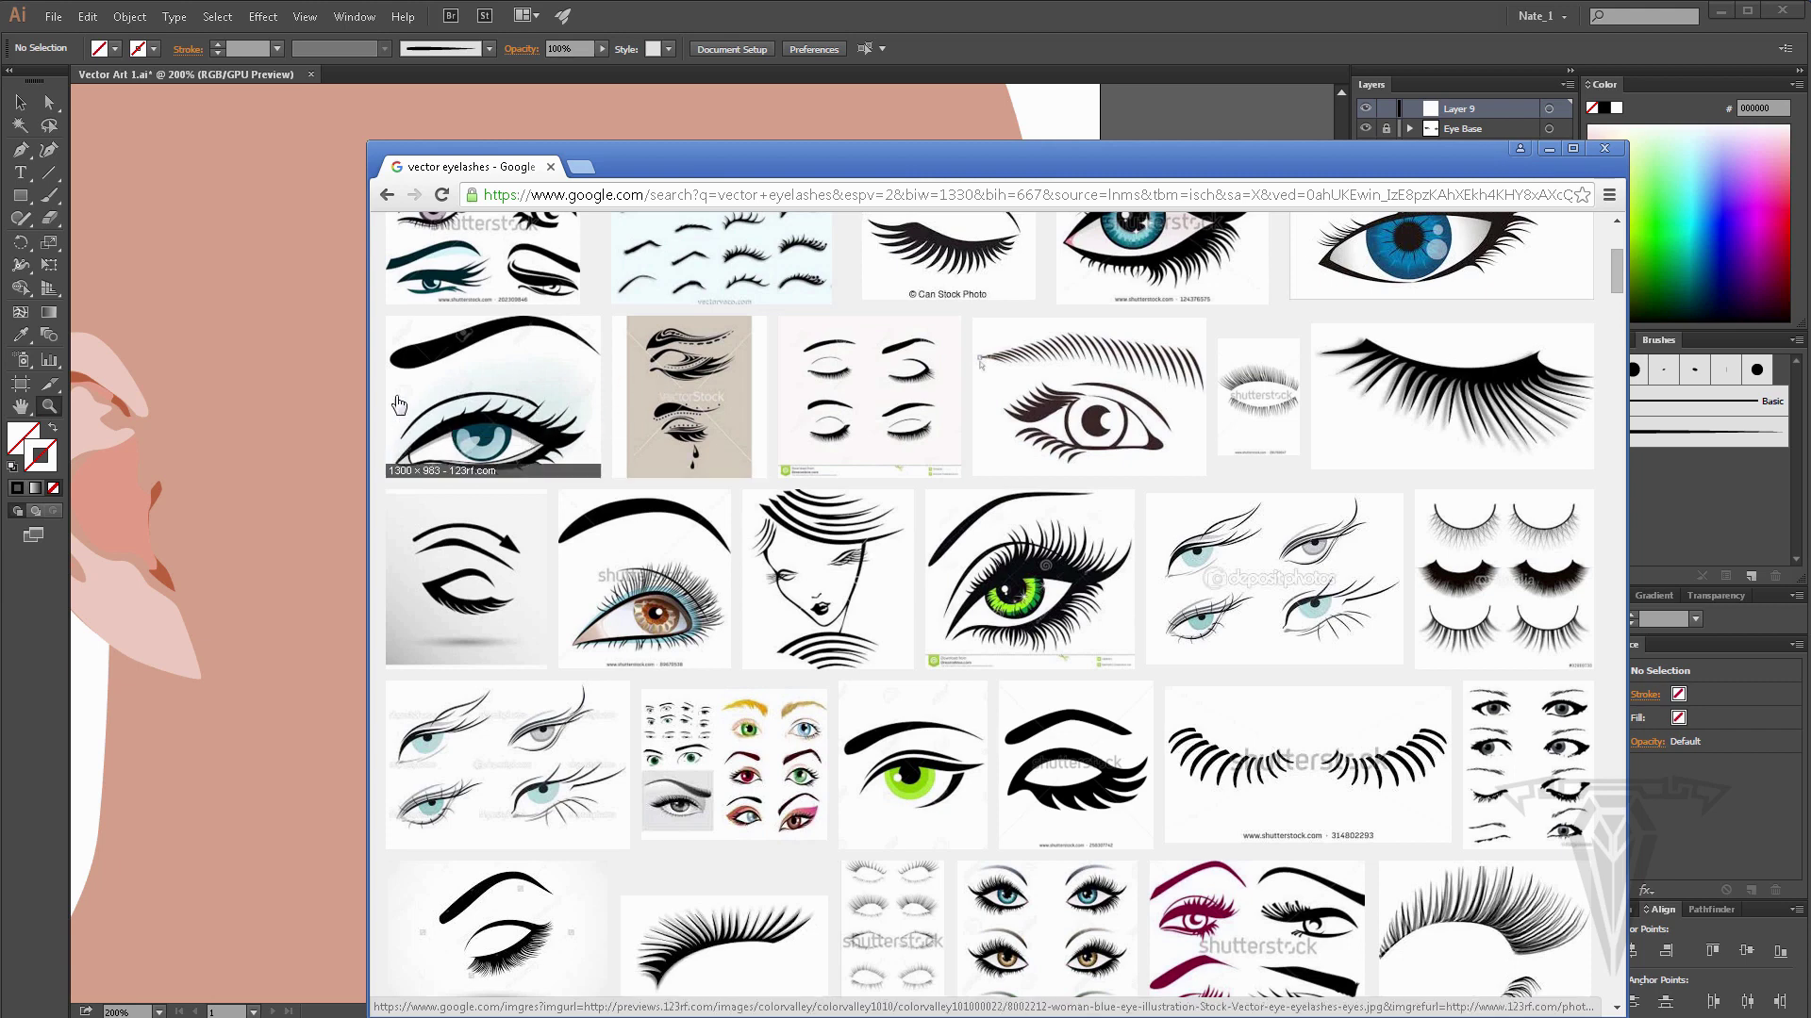
Move the browser window aside to uncover both eyes of the portrait, and return to Illustrator with the Pen tool active.
drag(882, 160, 1282, 172)
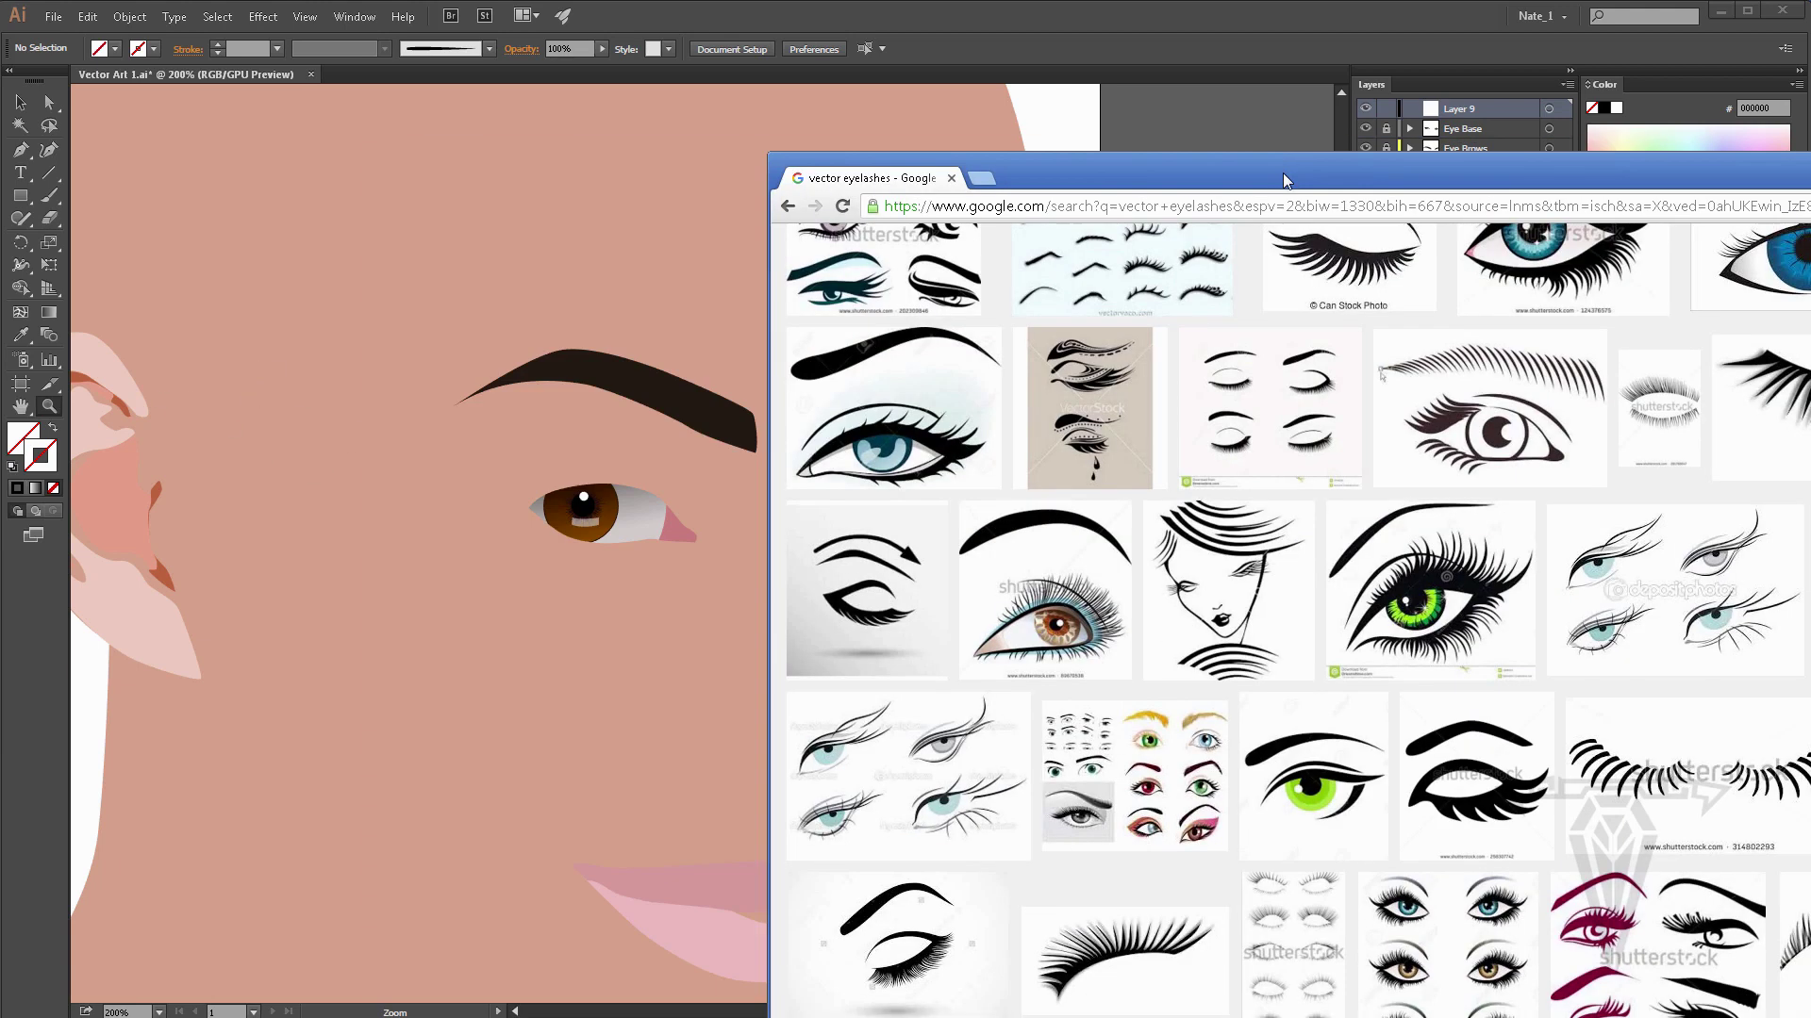
drag(1419, 181, 1708, 182)
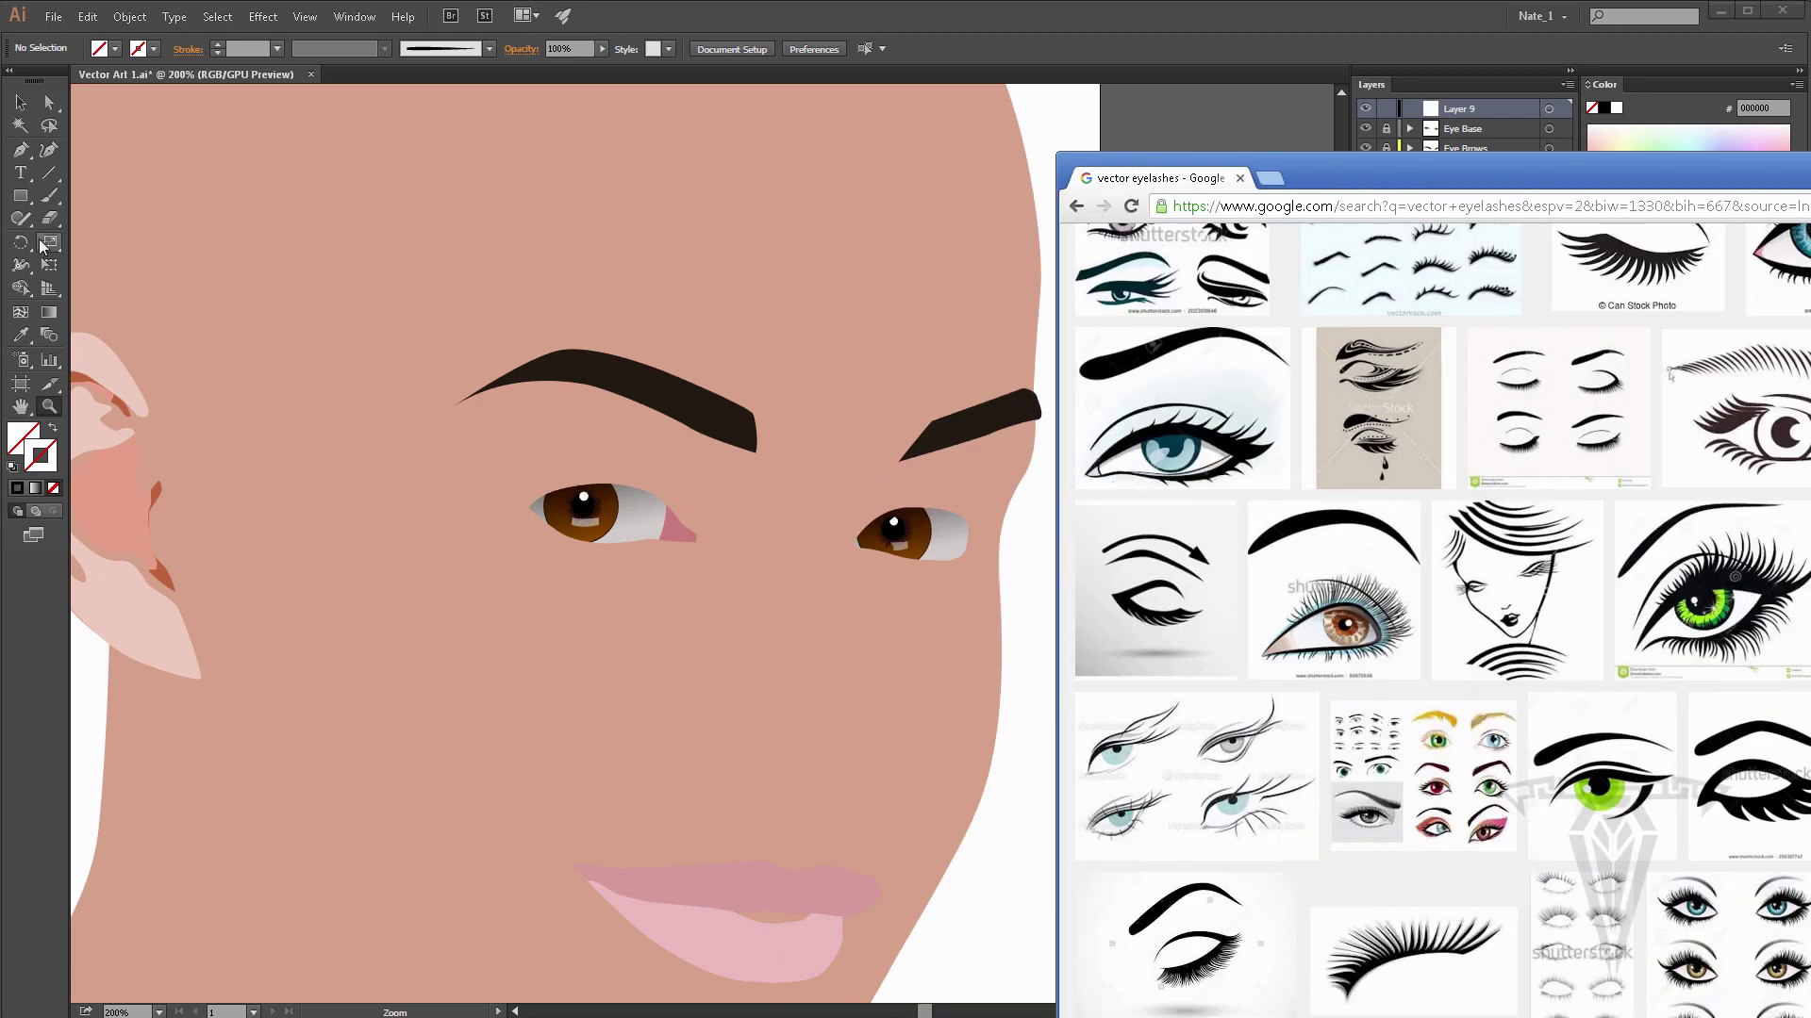
click(21, 151)
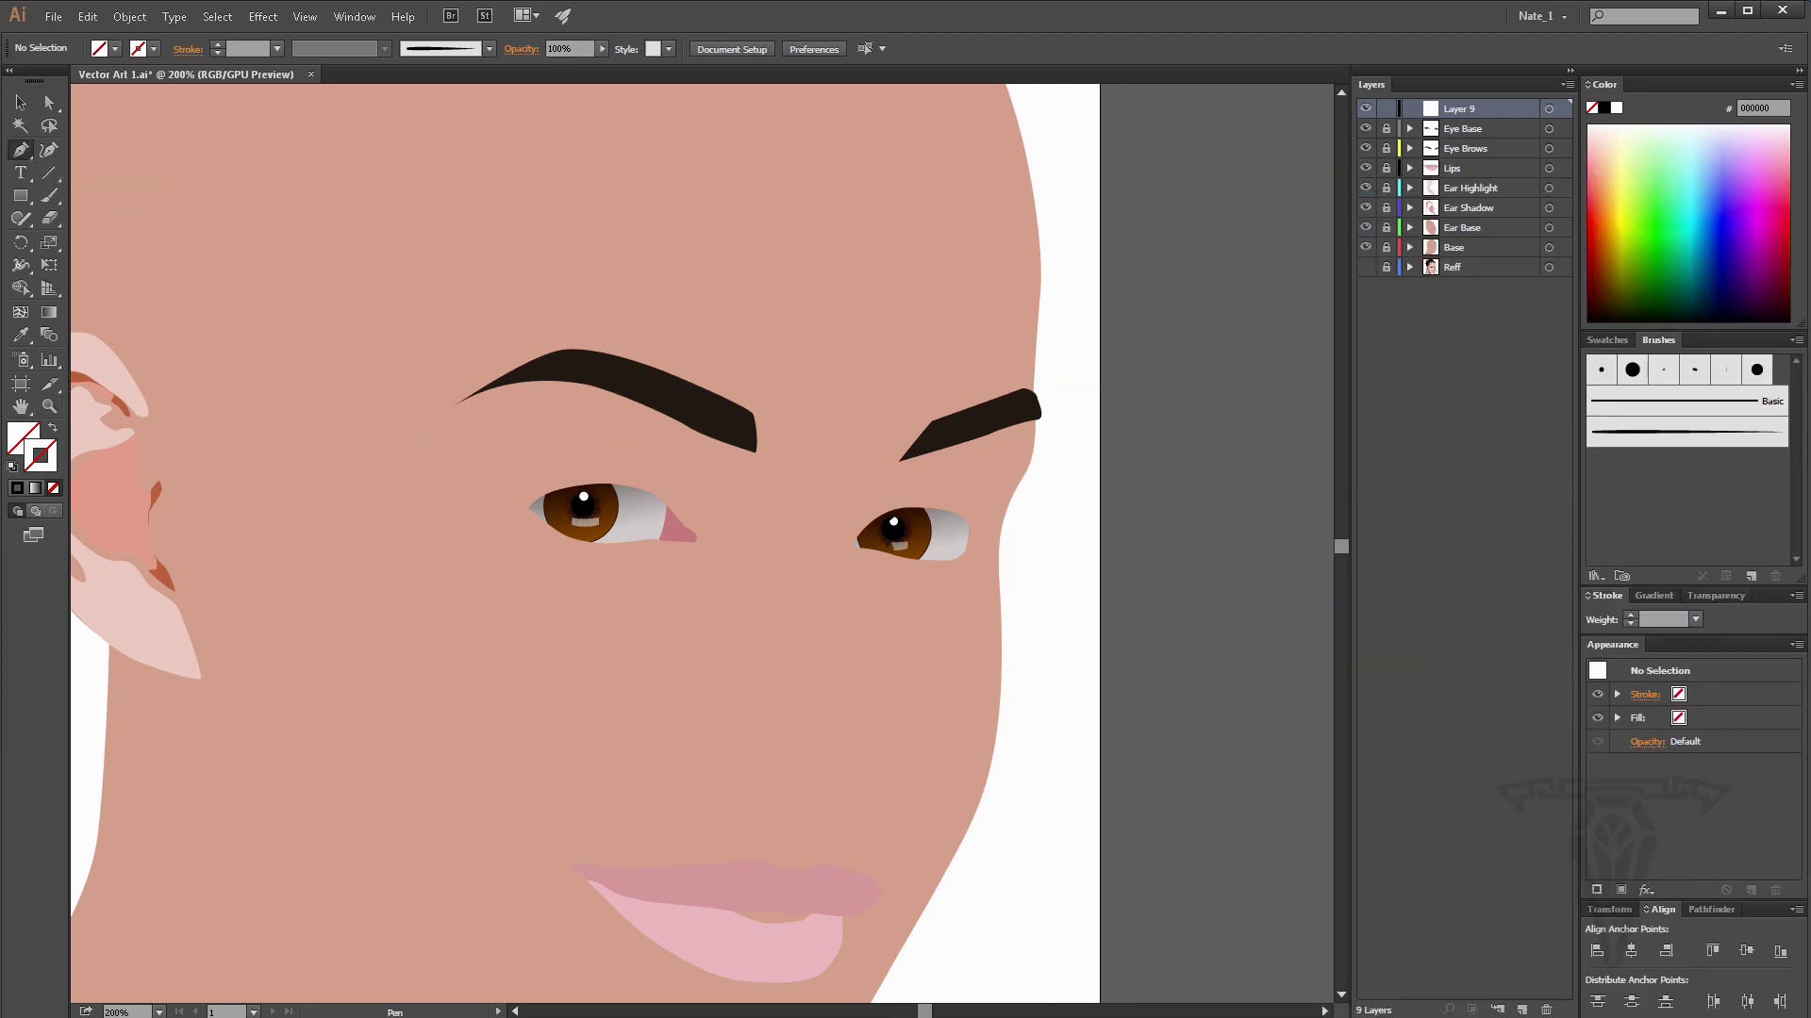
key(alt+Tab)
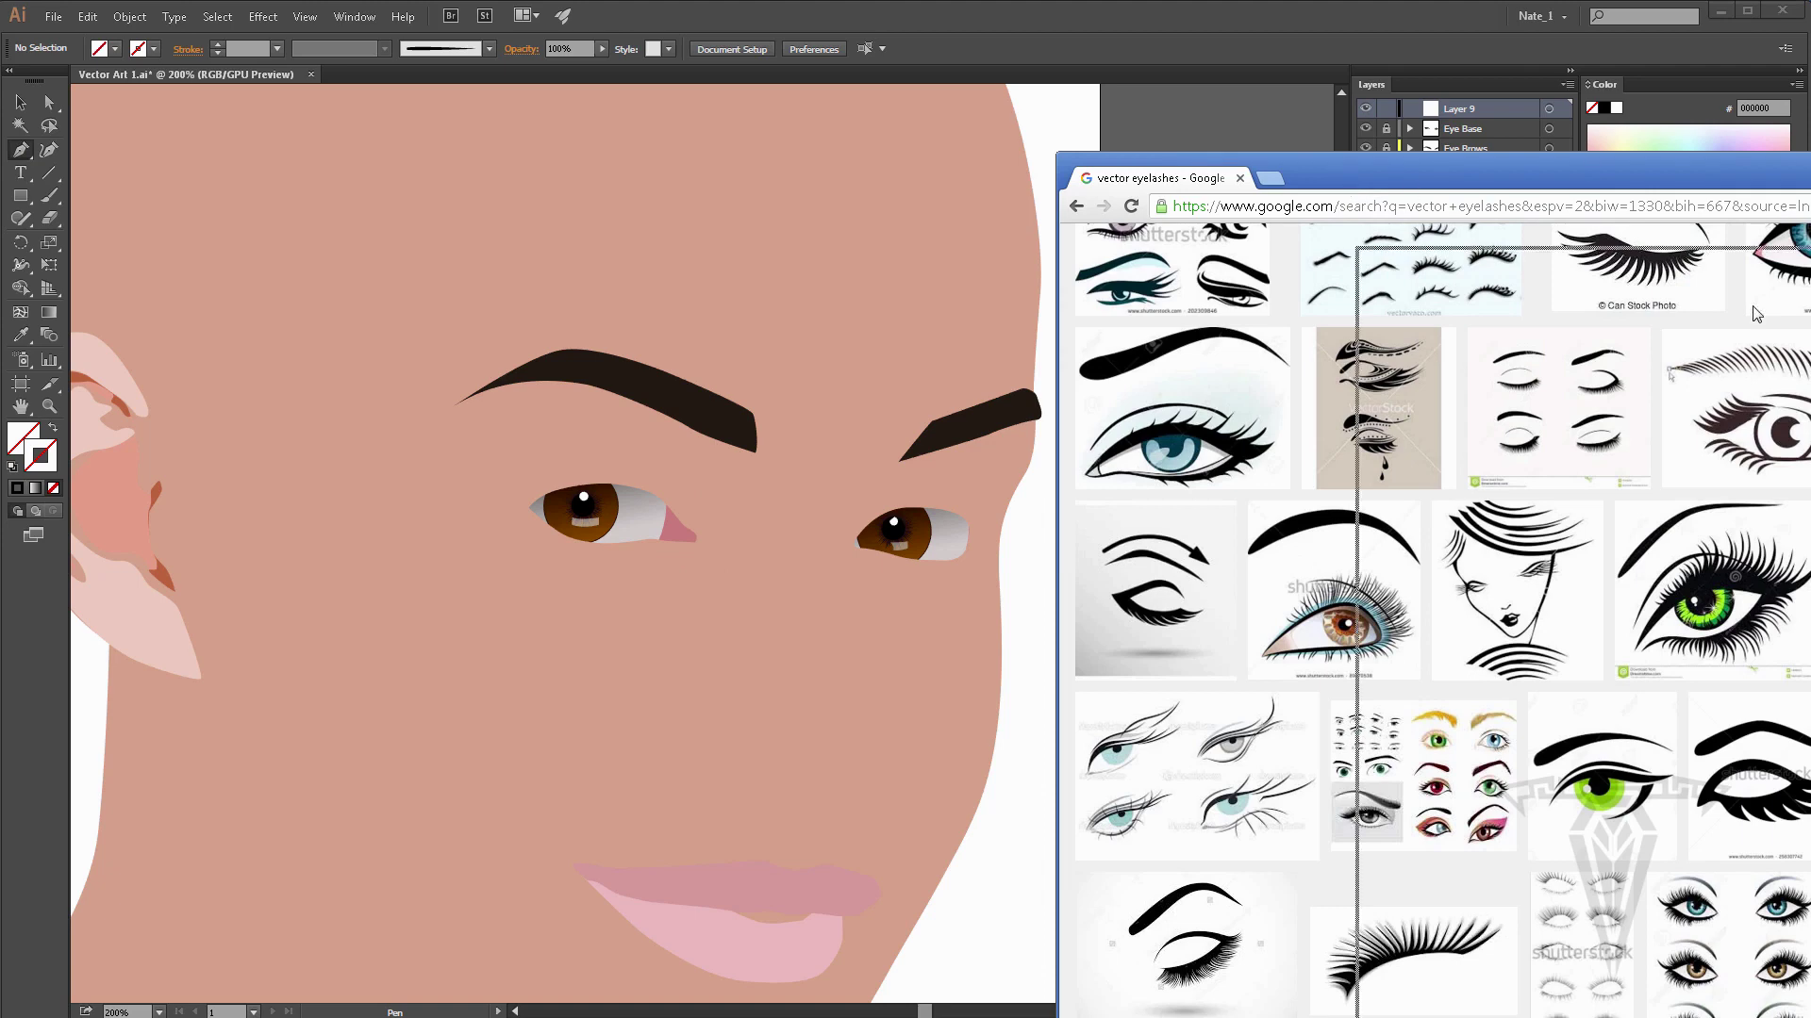
key(alt+Tab)
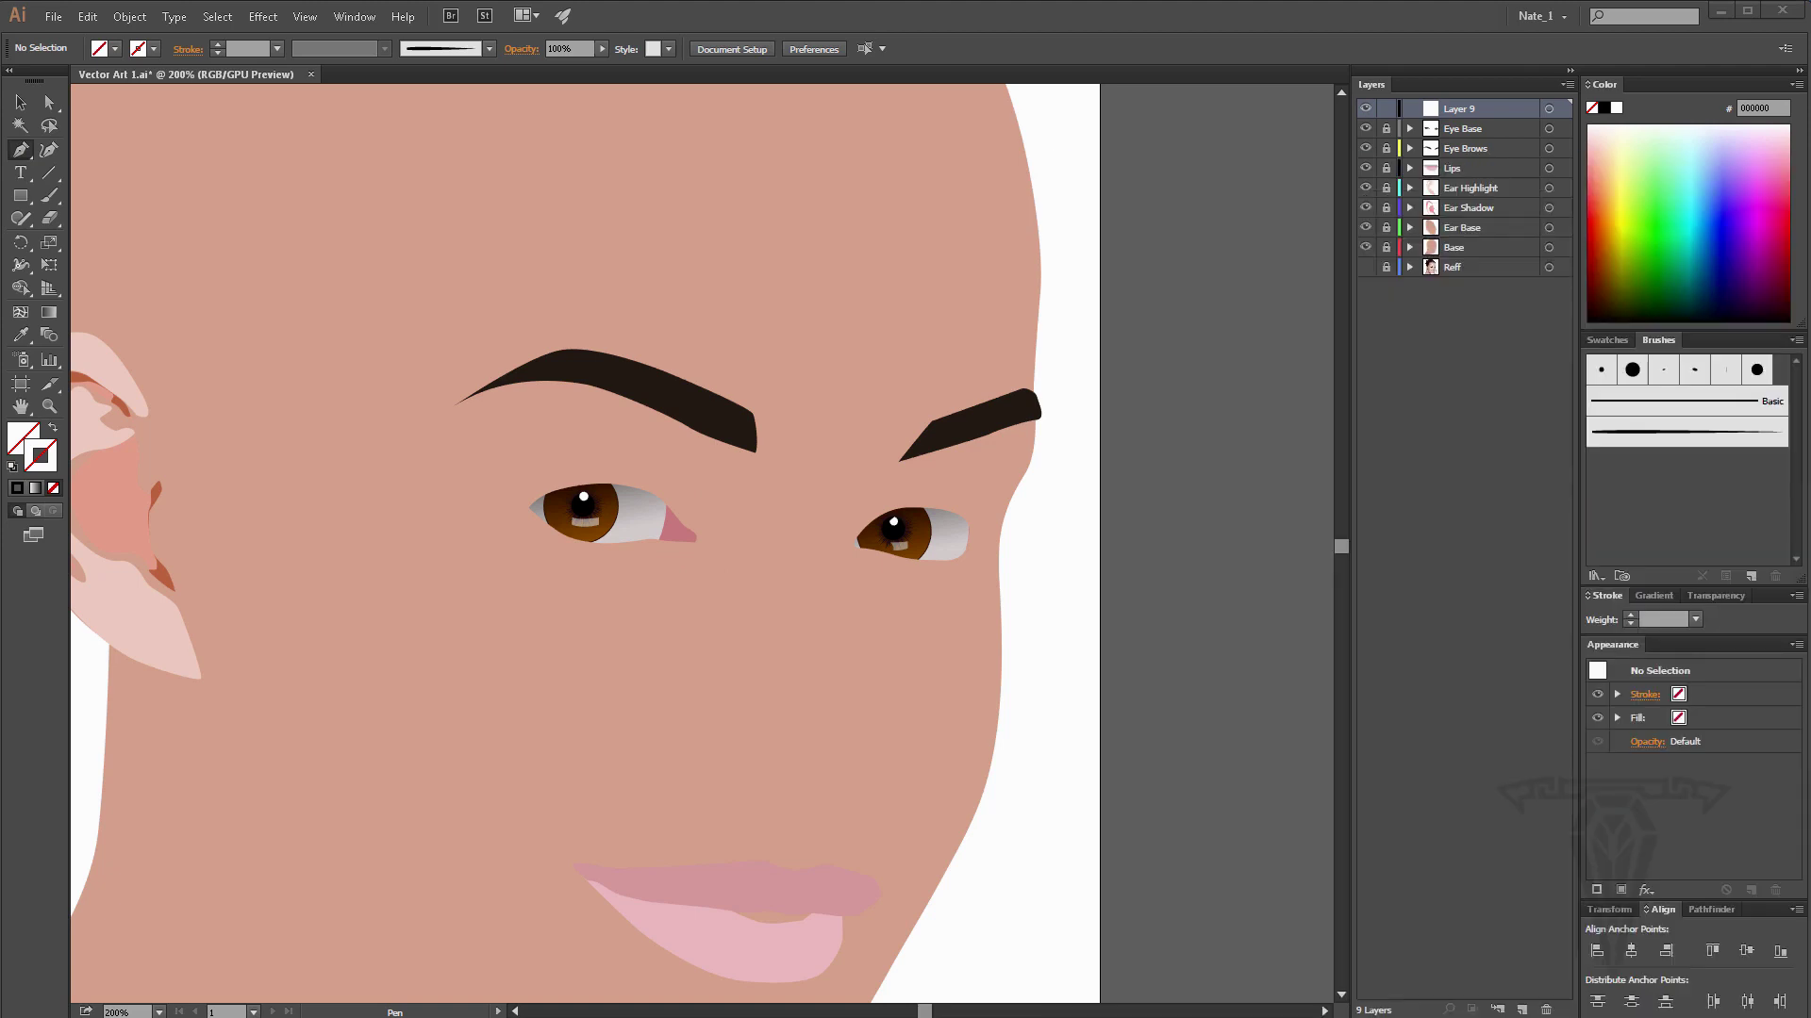
key(alt+Tab)
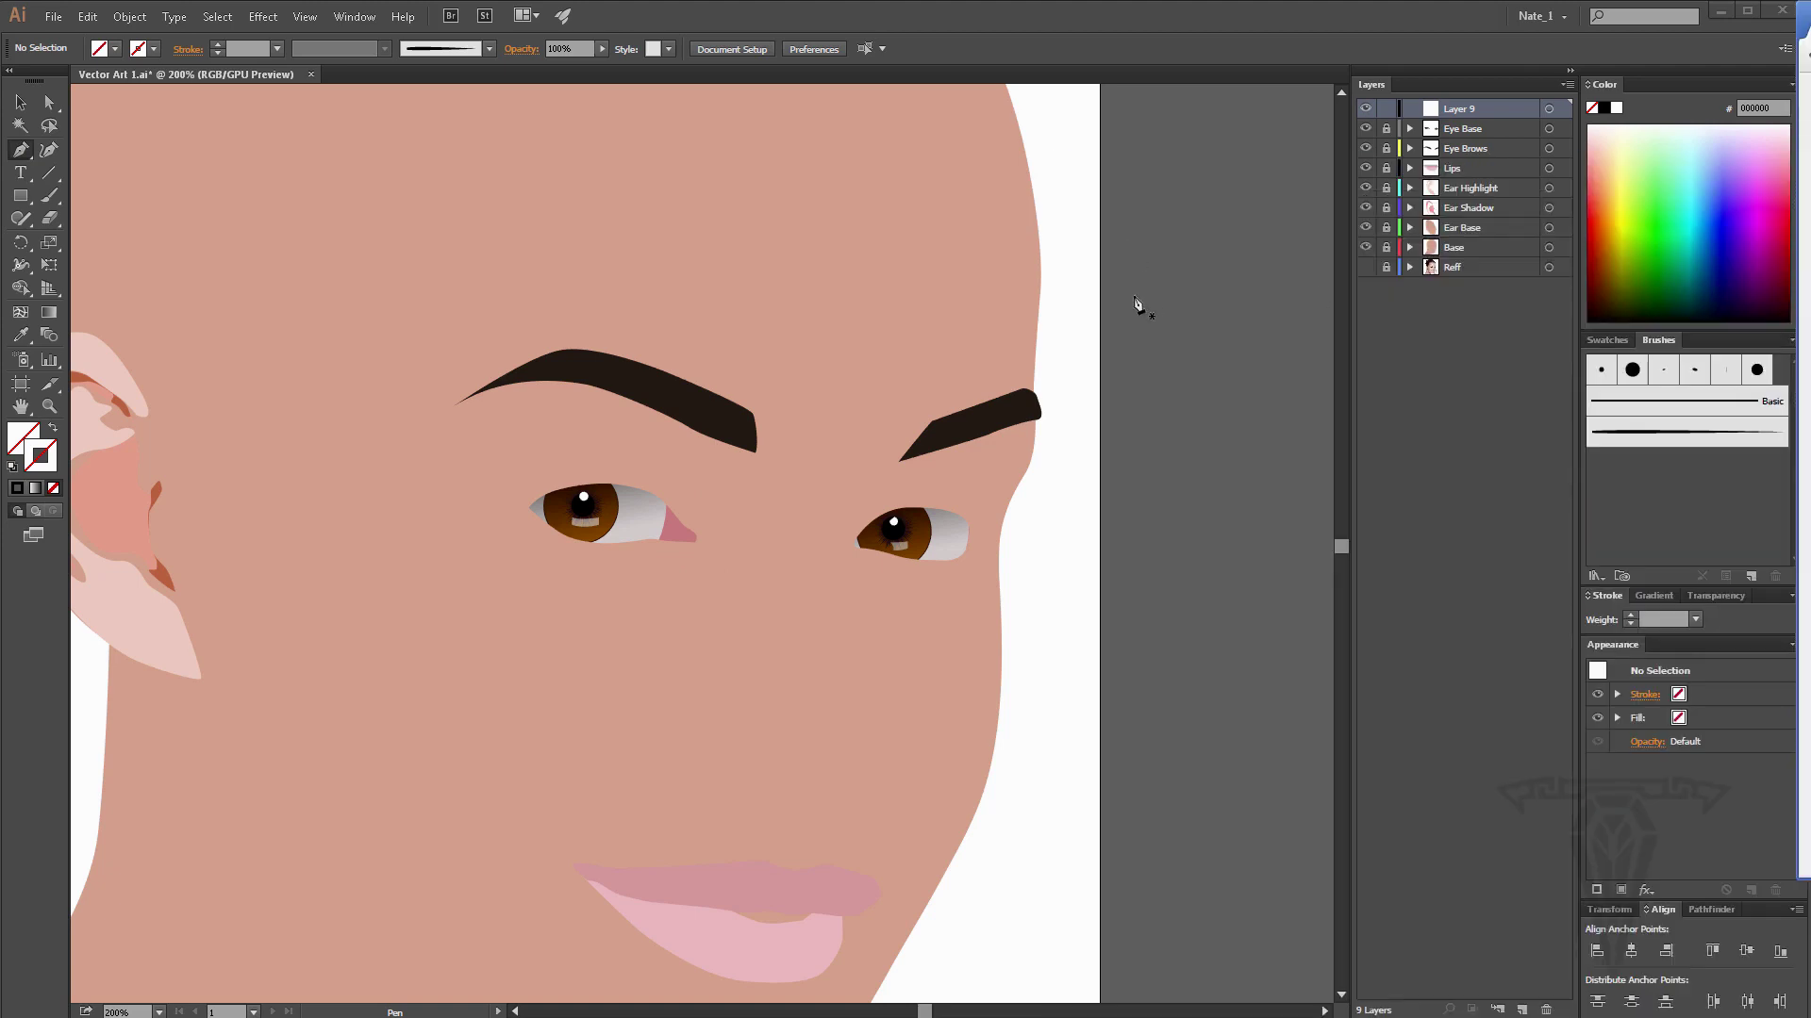
click(698, 537)
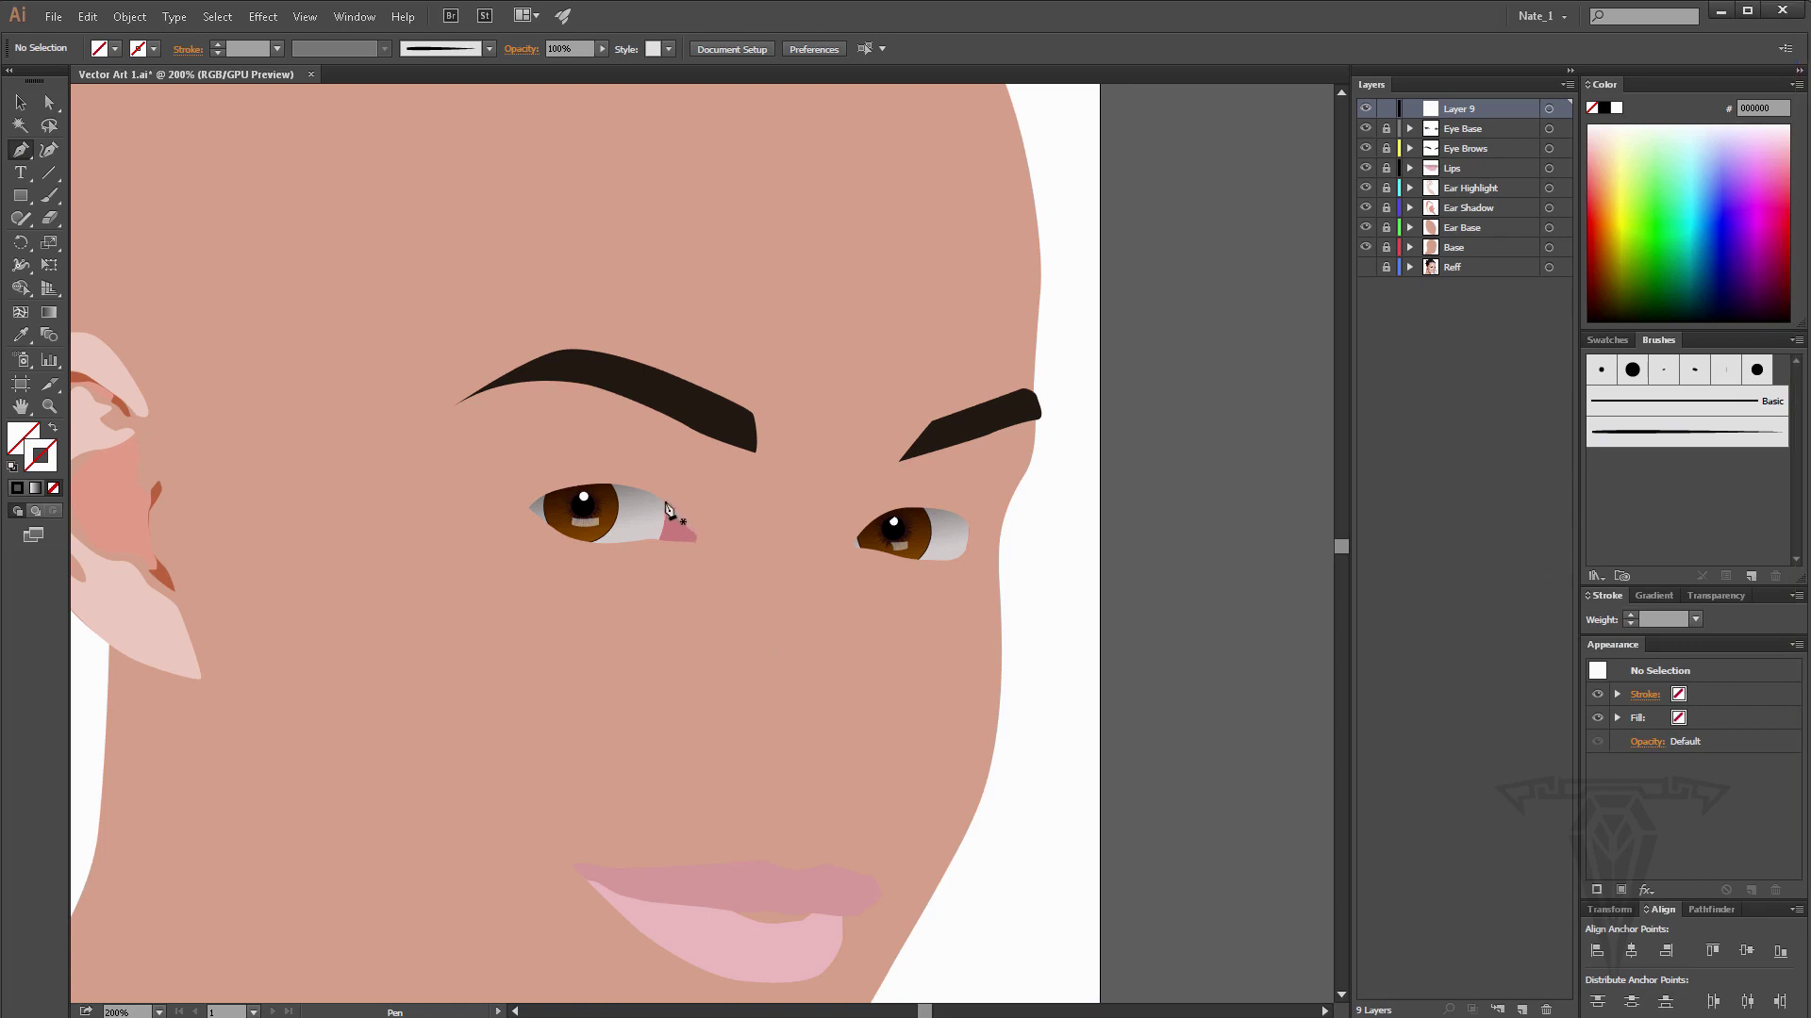
drag(656, 497, 630, 477)
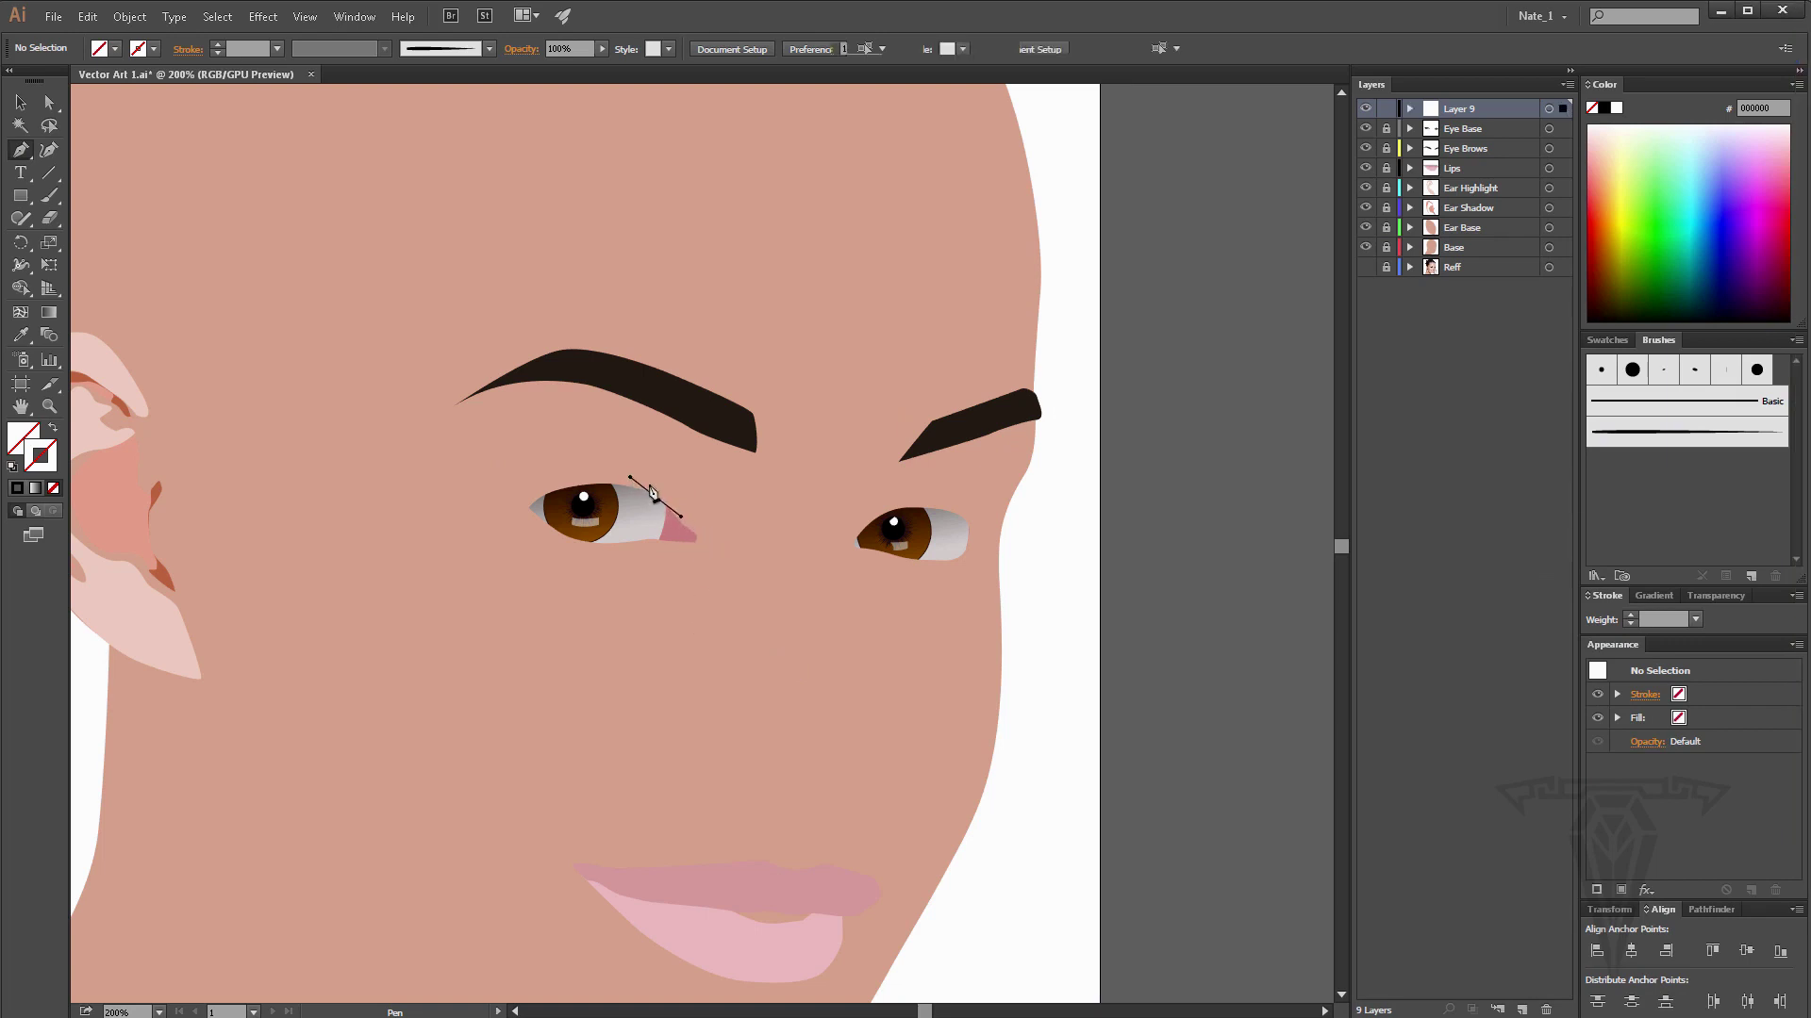
key(ctrl+z)
Trace the upper lid of the eye nearer the ear from its inner corner, and draw the lowest lash to a point beyond the outer corner.
click(695, 536)
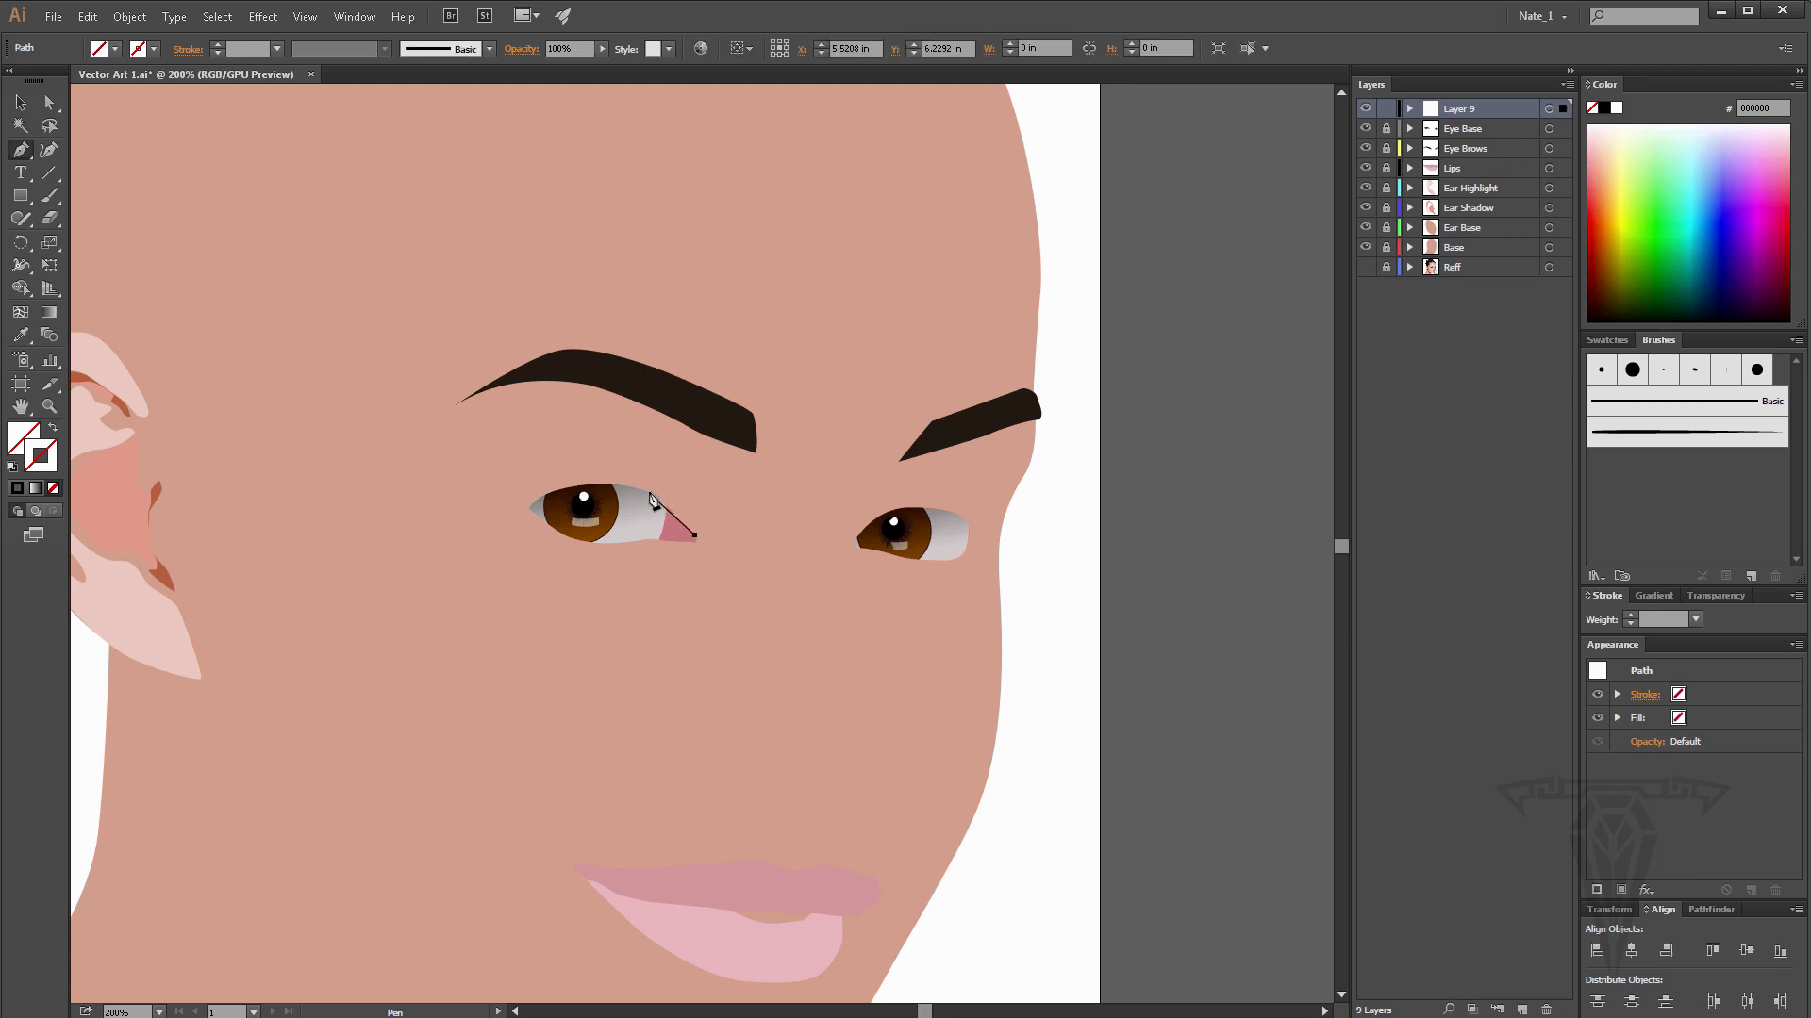
drag(653, 493, 641, 488)
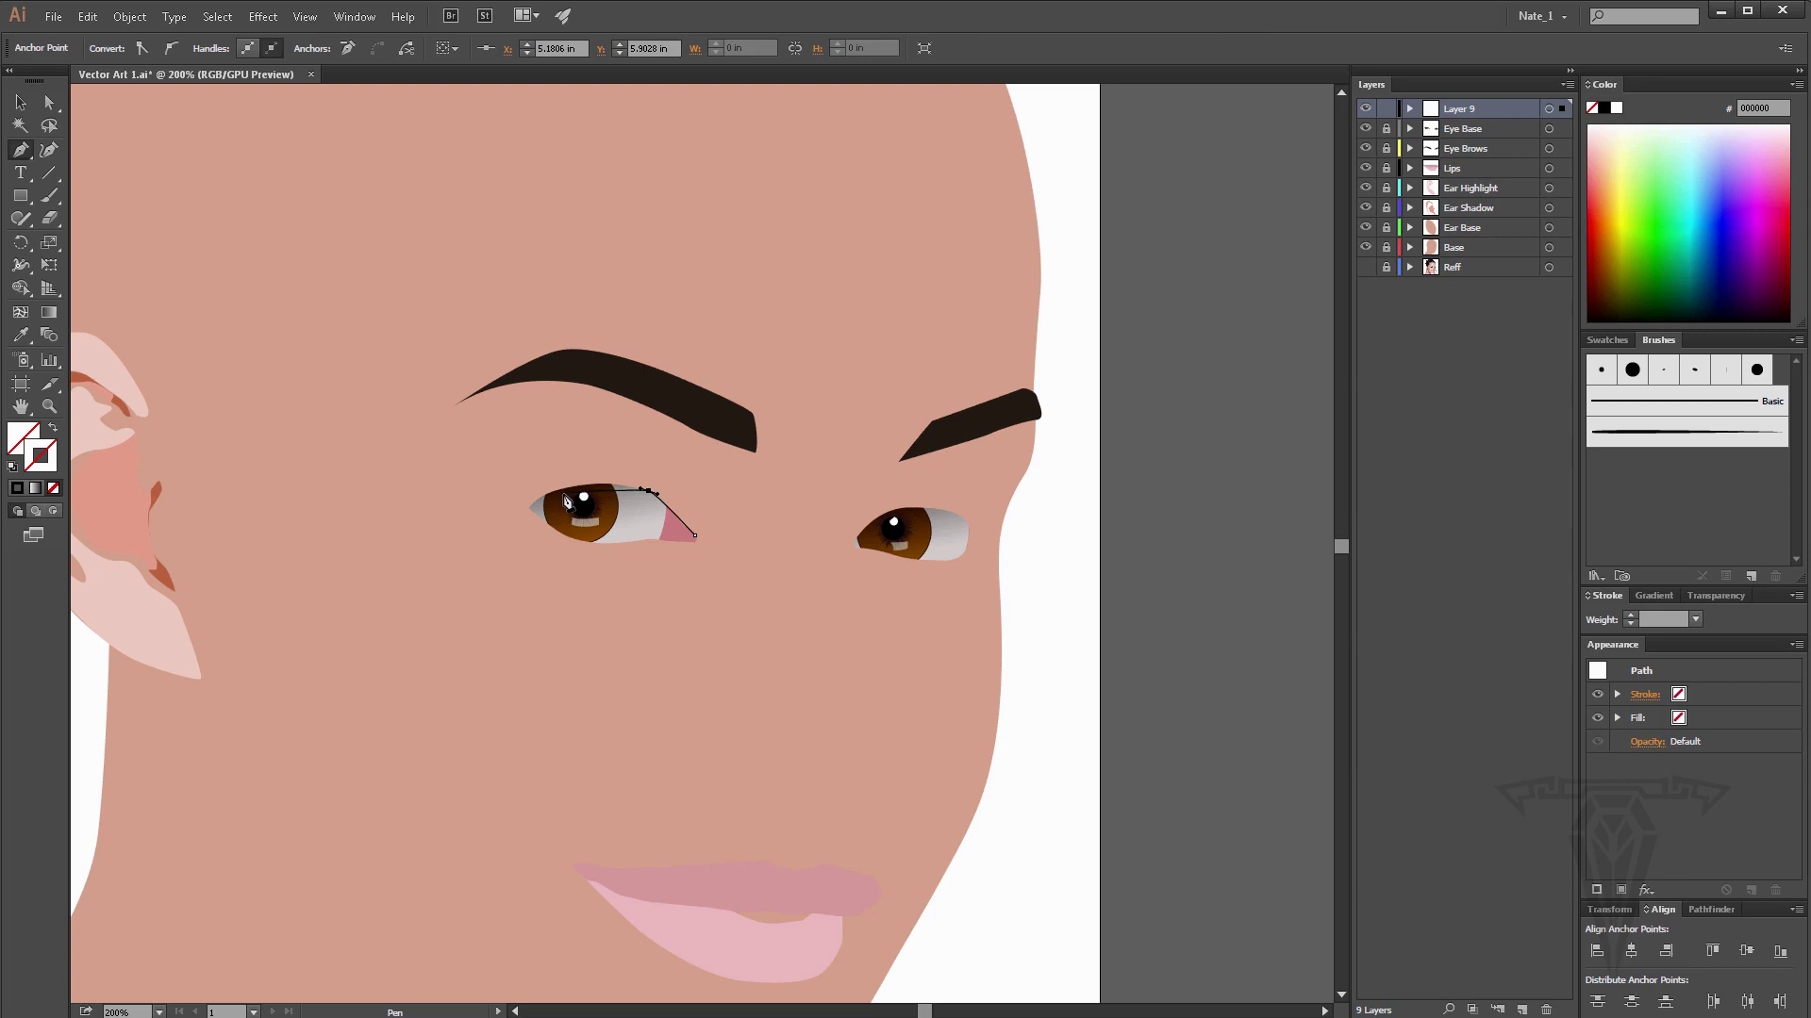
drag(544, 491, 526, 516)
key(ctrl+z)
drag(458, 510, 445, 500)
click(456, 507)
Continue the lash outline with two shorter pointed lashes above the first, ending in a corner point on the upper lid.
drag(520, 493, 538, 481)
click(519, 492)
drag(479, 480, 545, 474)
click(479, 480)
key(ctrl+z)
drag(501, 466, 487, 444)
click(502, 466)
drag(548, 475, 584, 471)
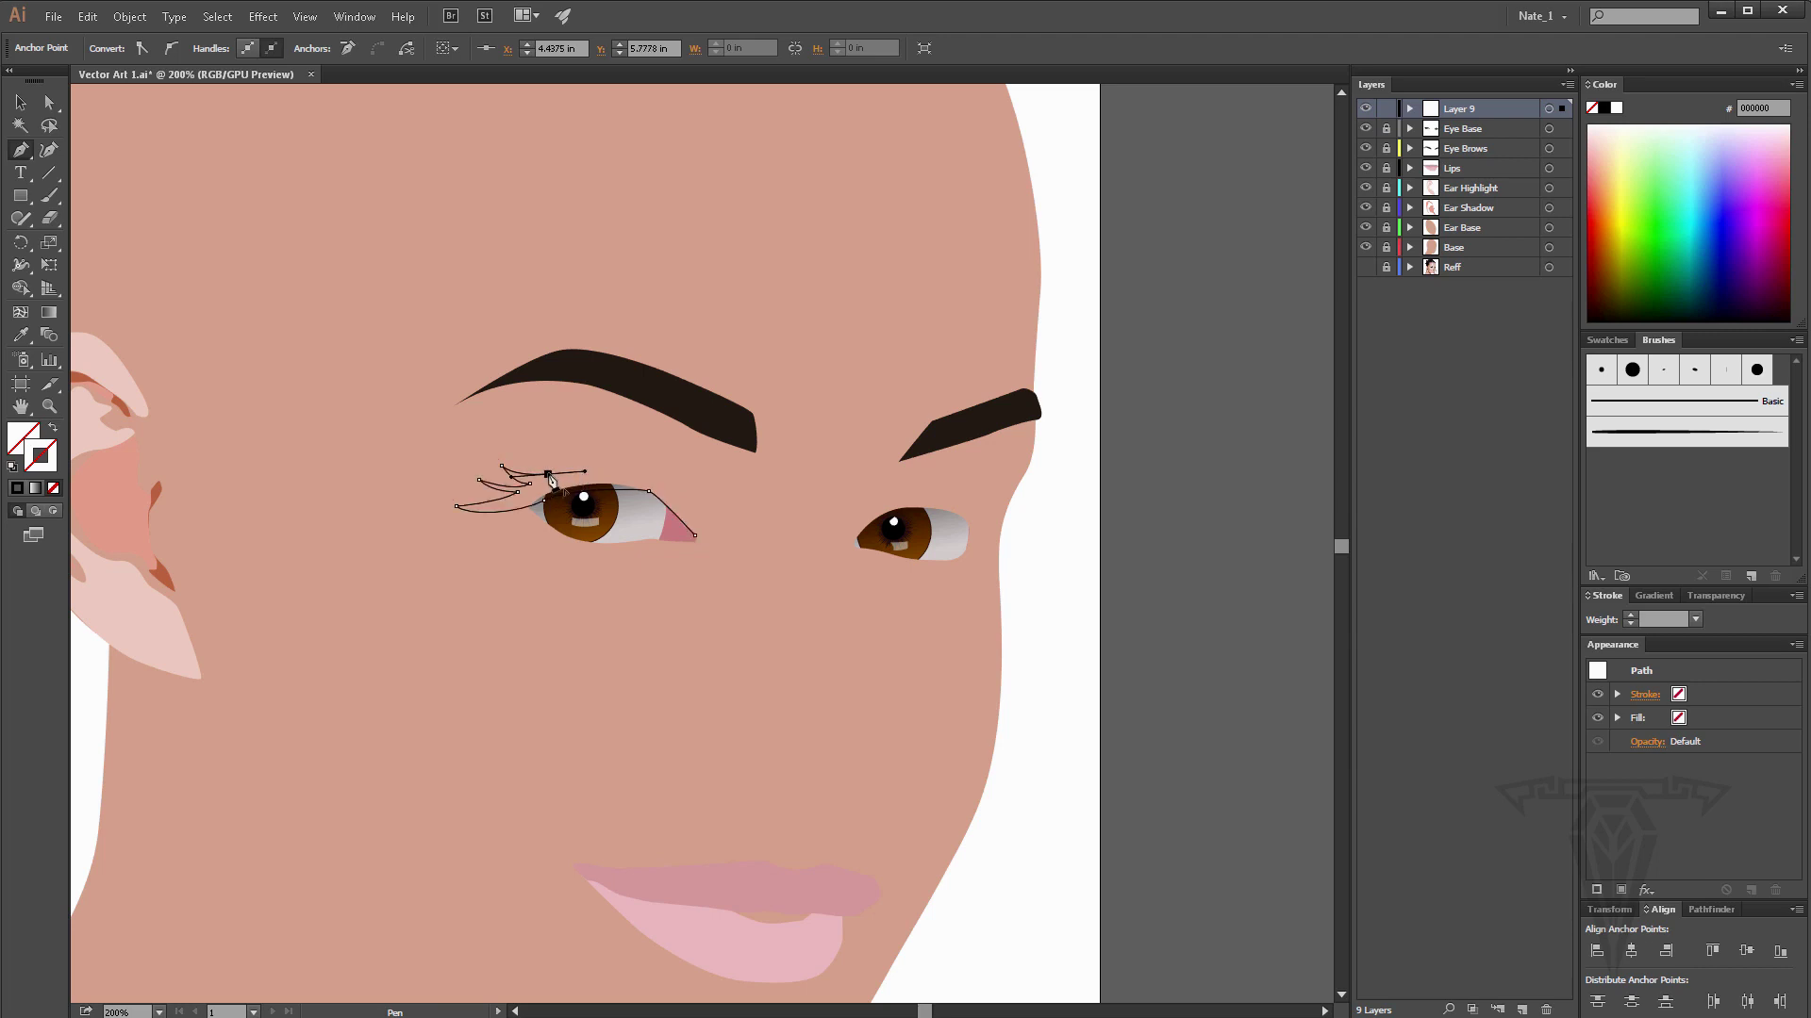
click(548, 474)
Close the lash outline with a curve over the upper lid to the inner corner, fill it black and deselect it.
drag(637, 474, 707, 559)
click(17, 487)
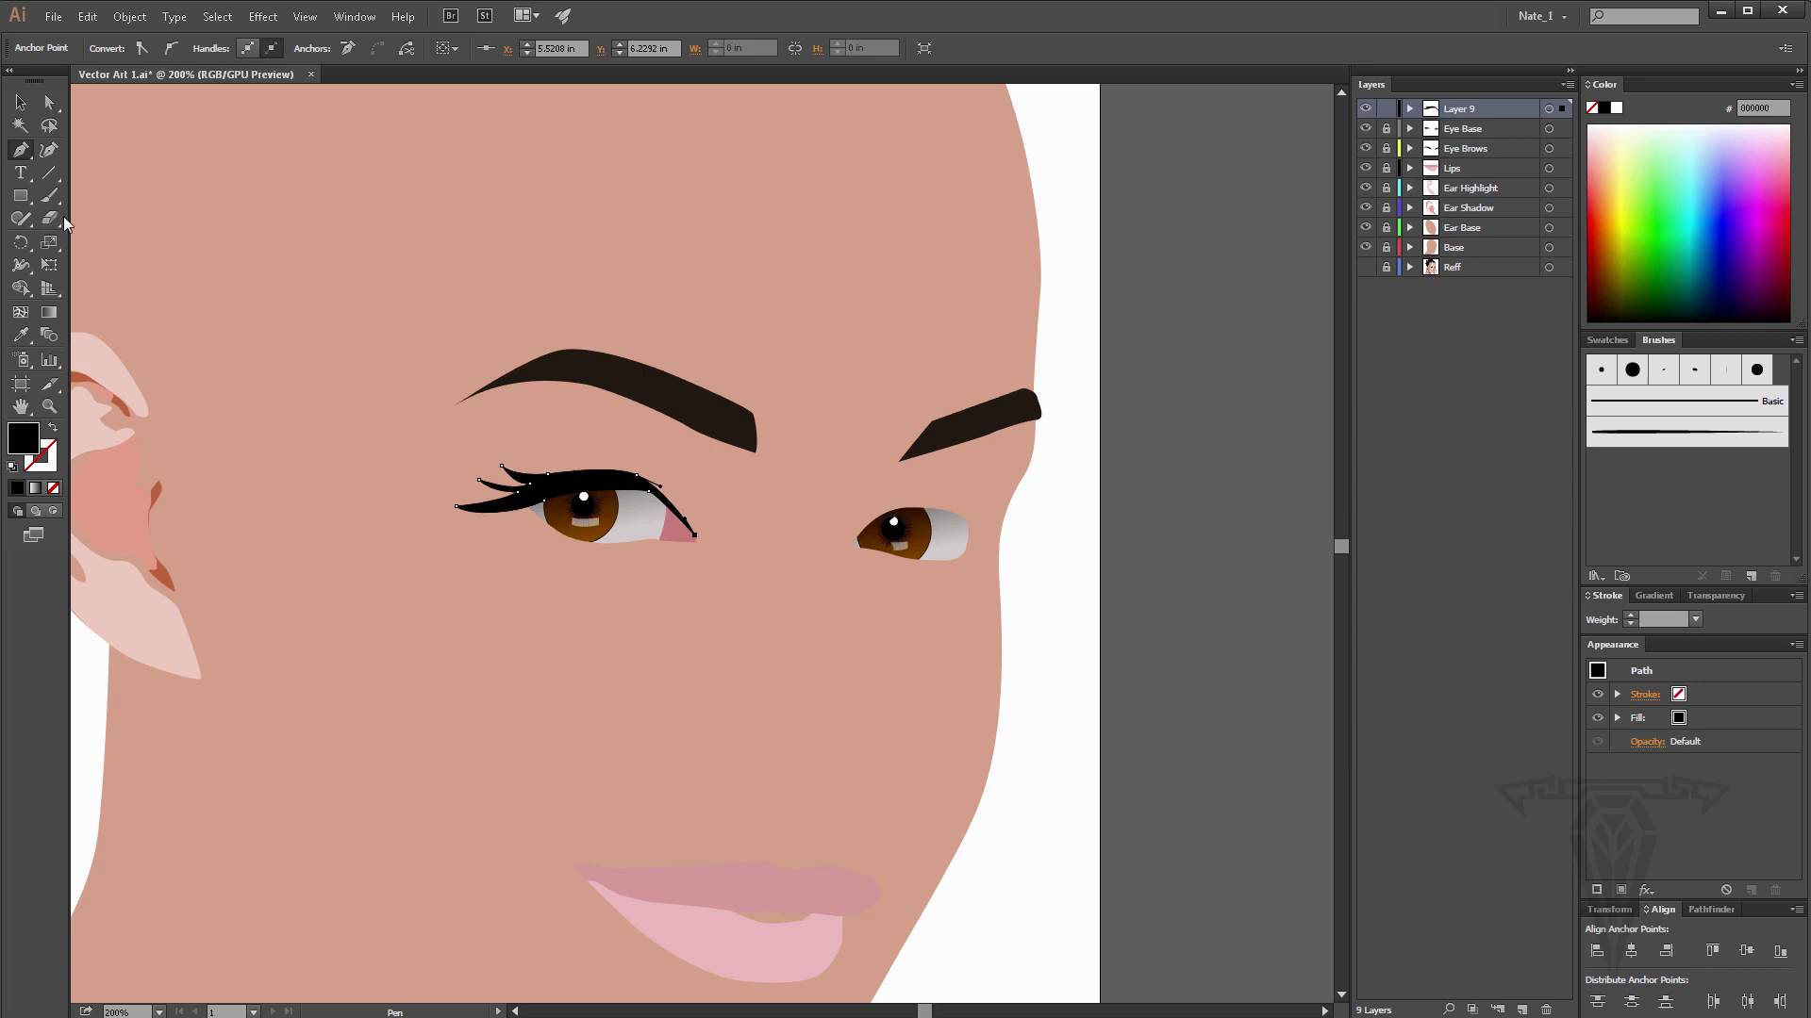
click(20, 102)
click(660, 592)
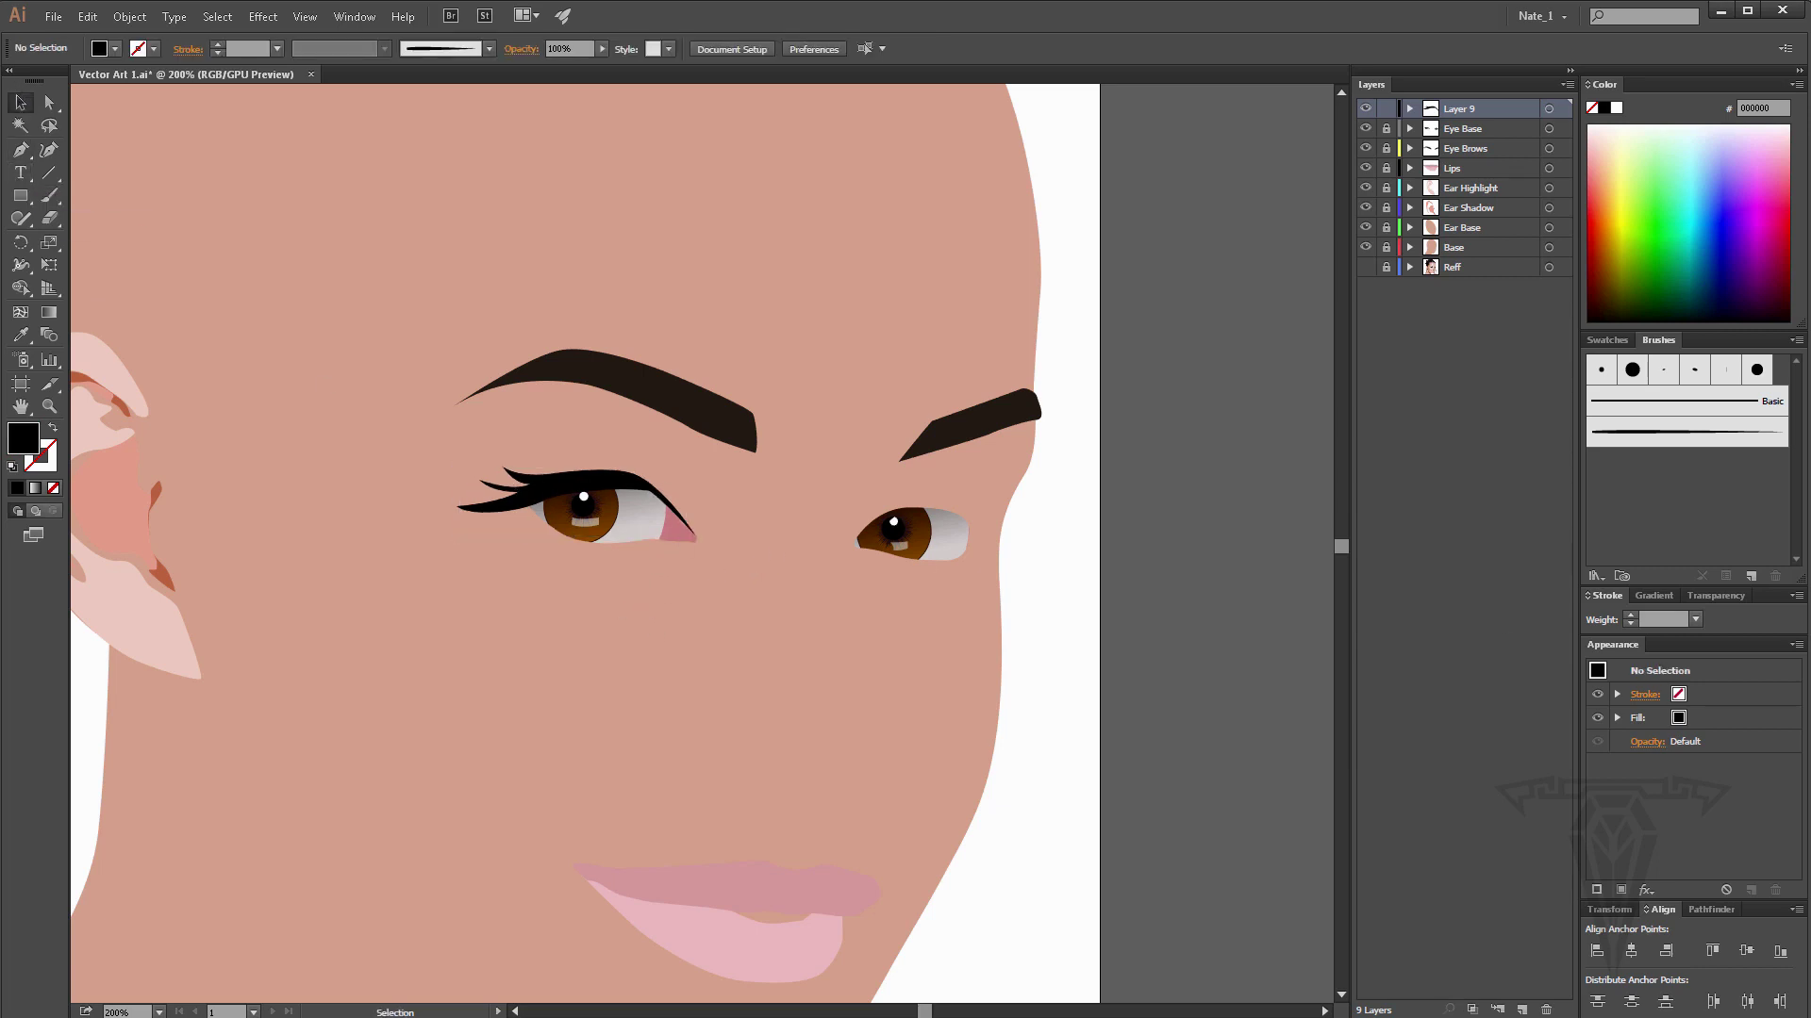
Compare the black lash shape with the browser's "vector eyelashes" images, and return to Illustrator to select the shape.
drag(1809, 15, 1597, 66)
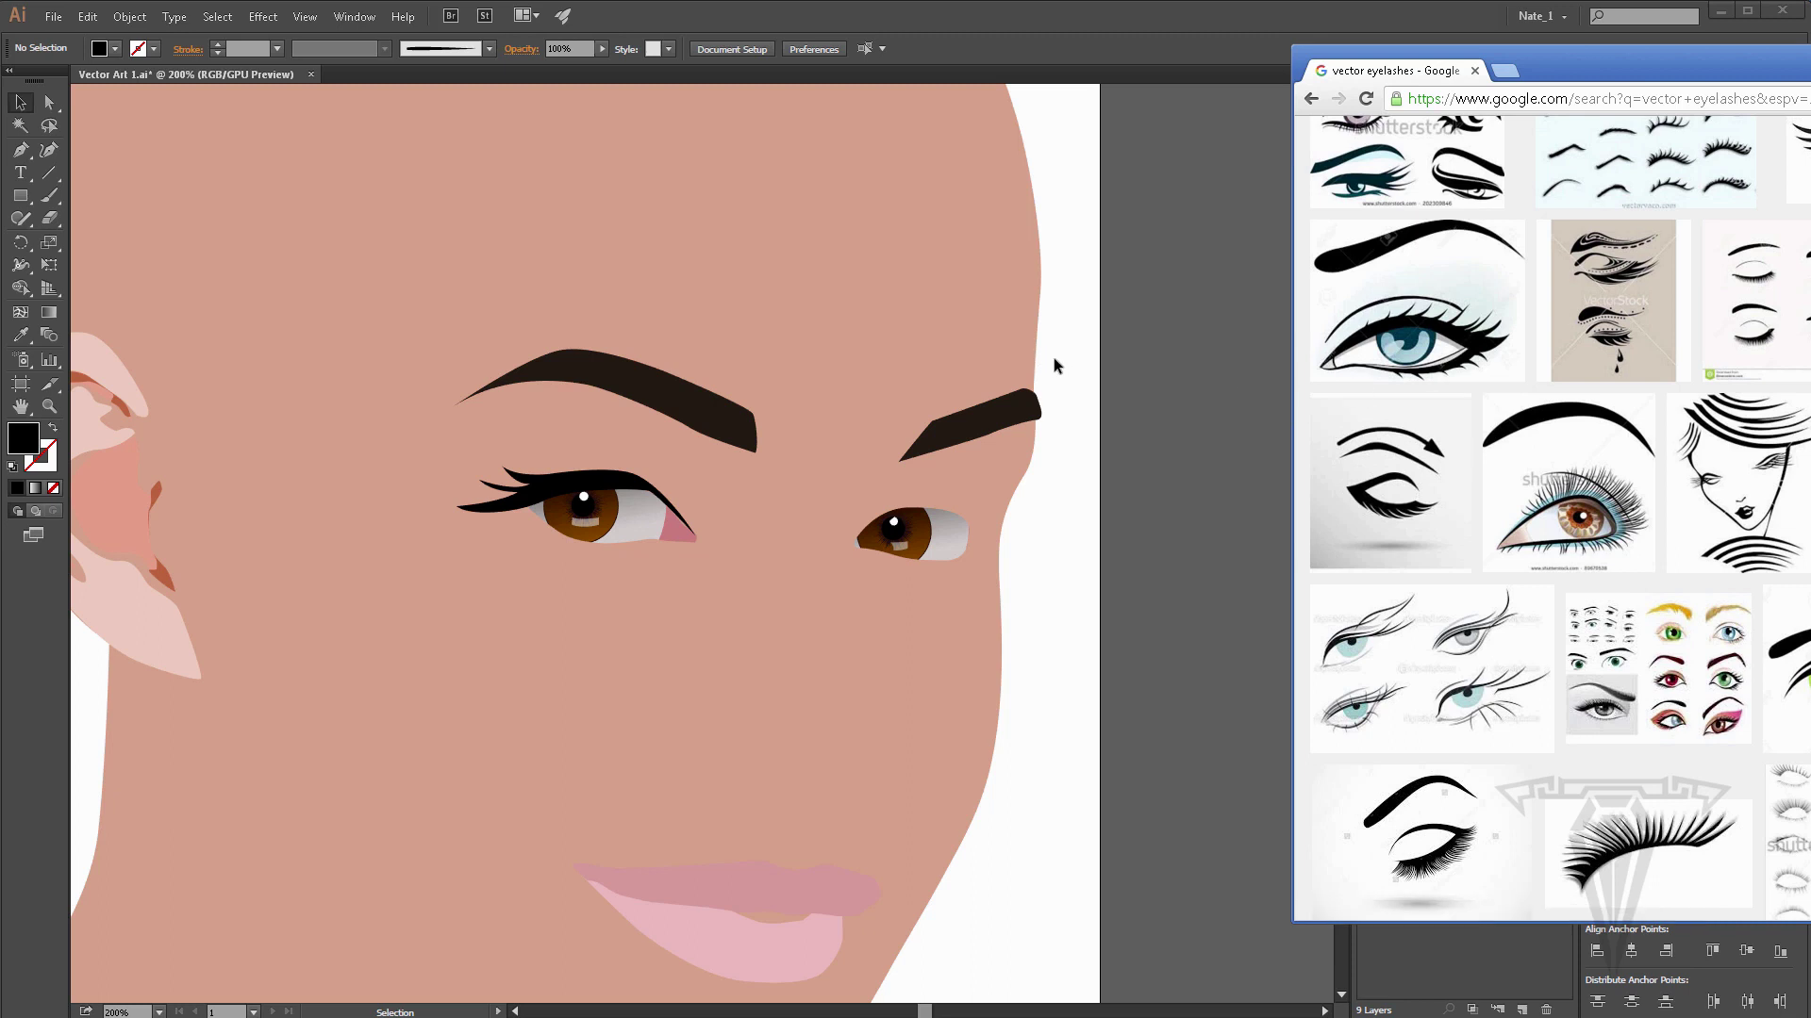
click(600, 477)
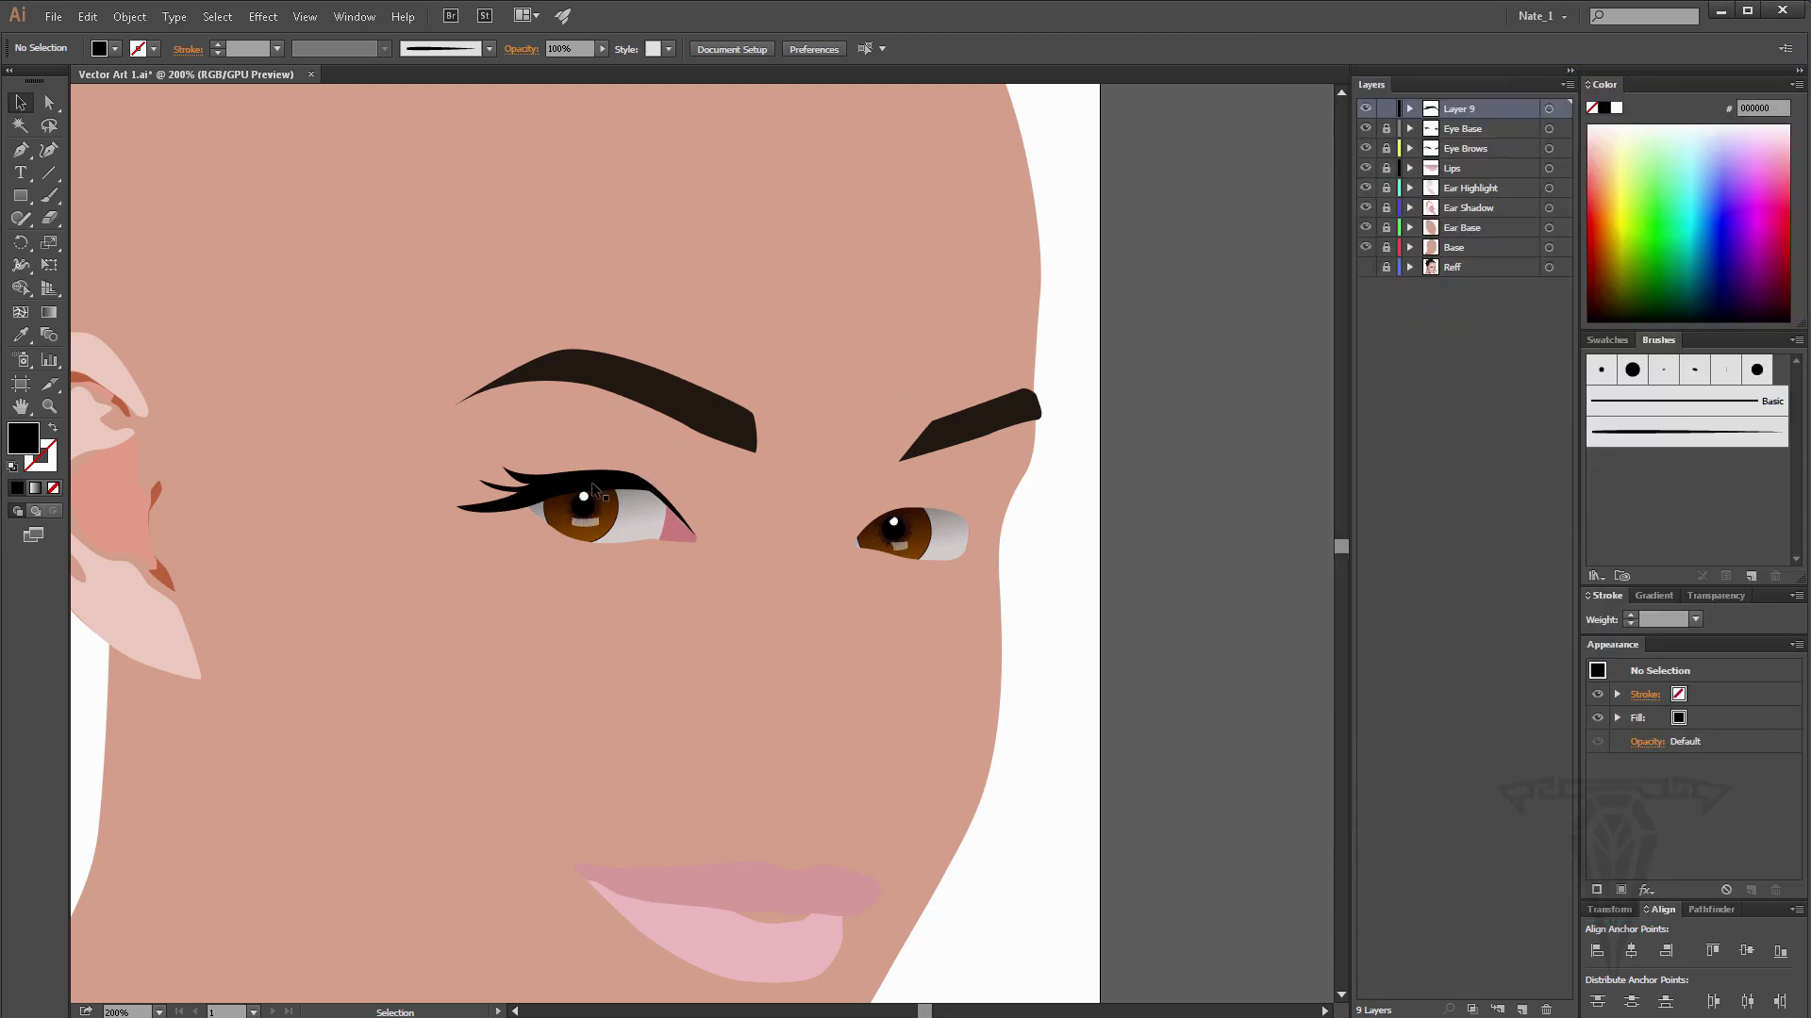
click(591, 483)
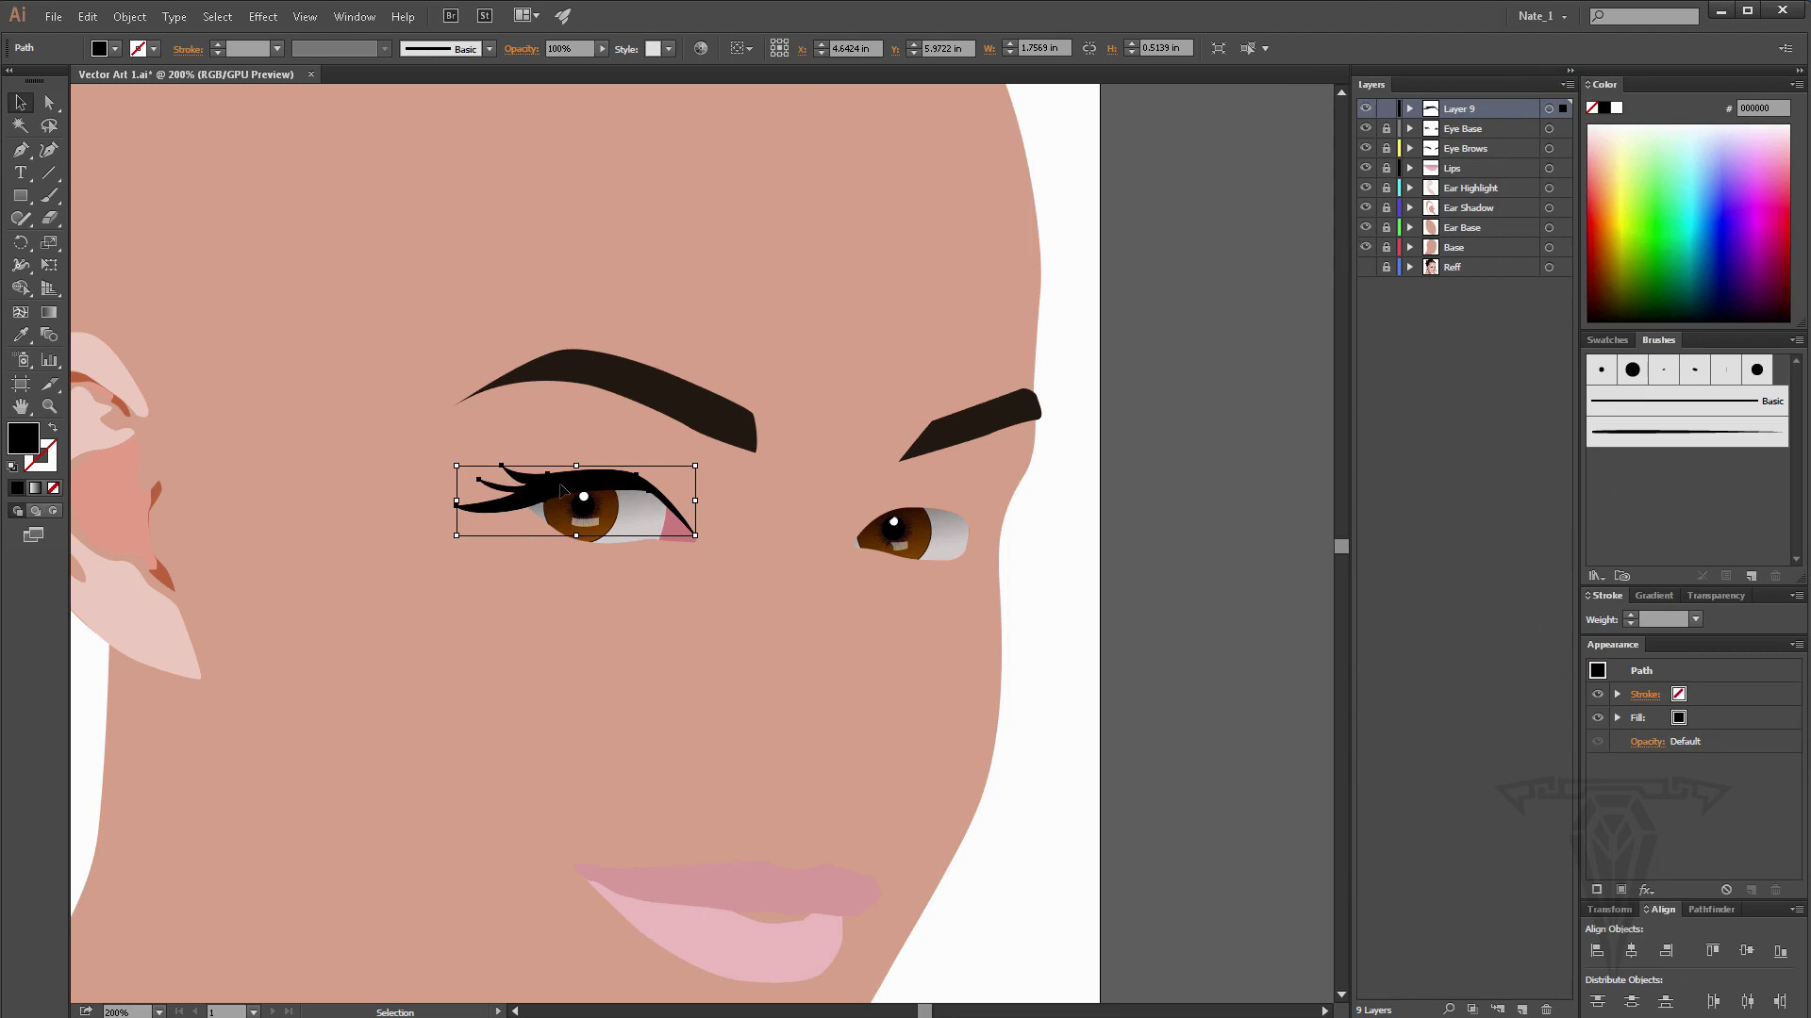
Show the Reff photo, hide all the vector layers including Layer 9, and compare the real lashes with the browser's reference images.
drag(1364, 267, 1366, 128)
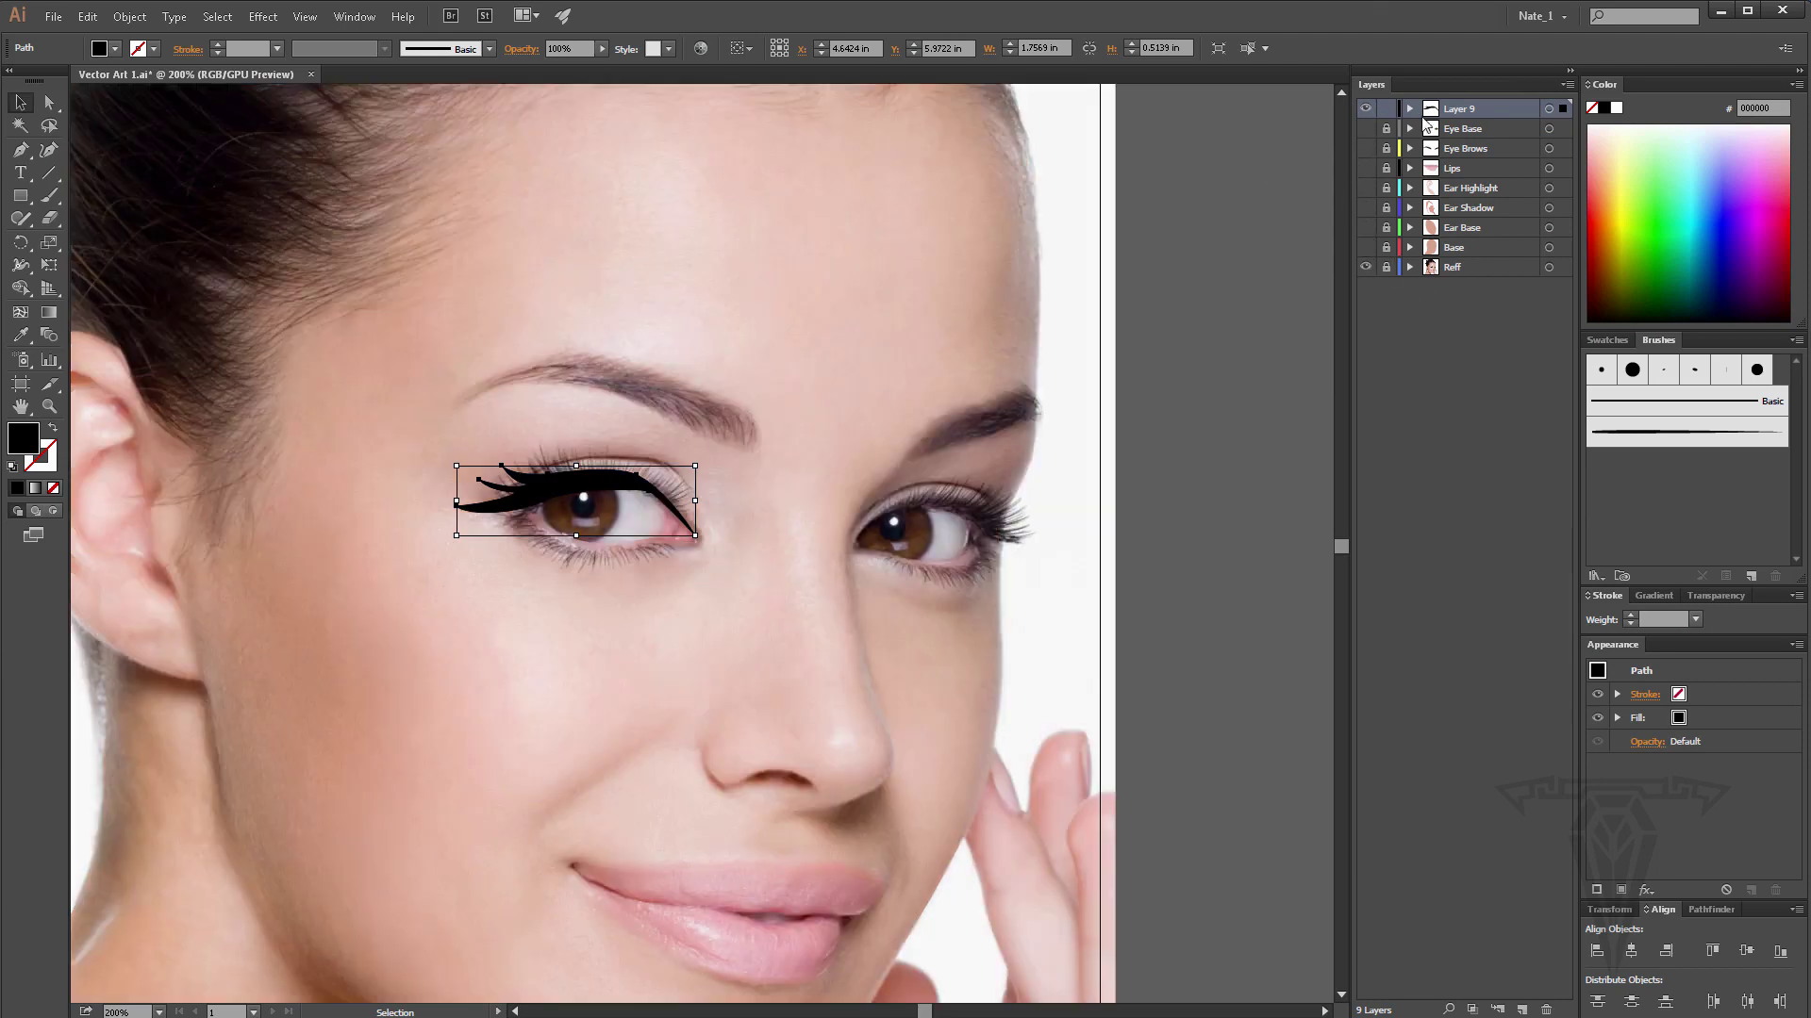
click(1365, 109)
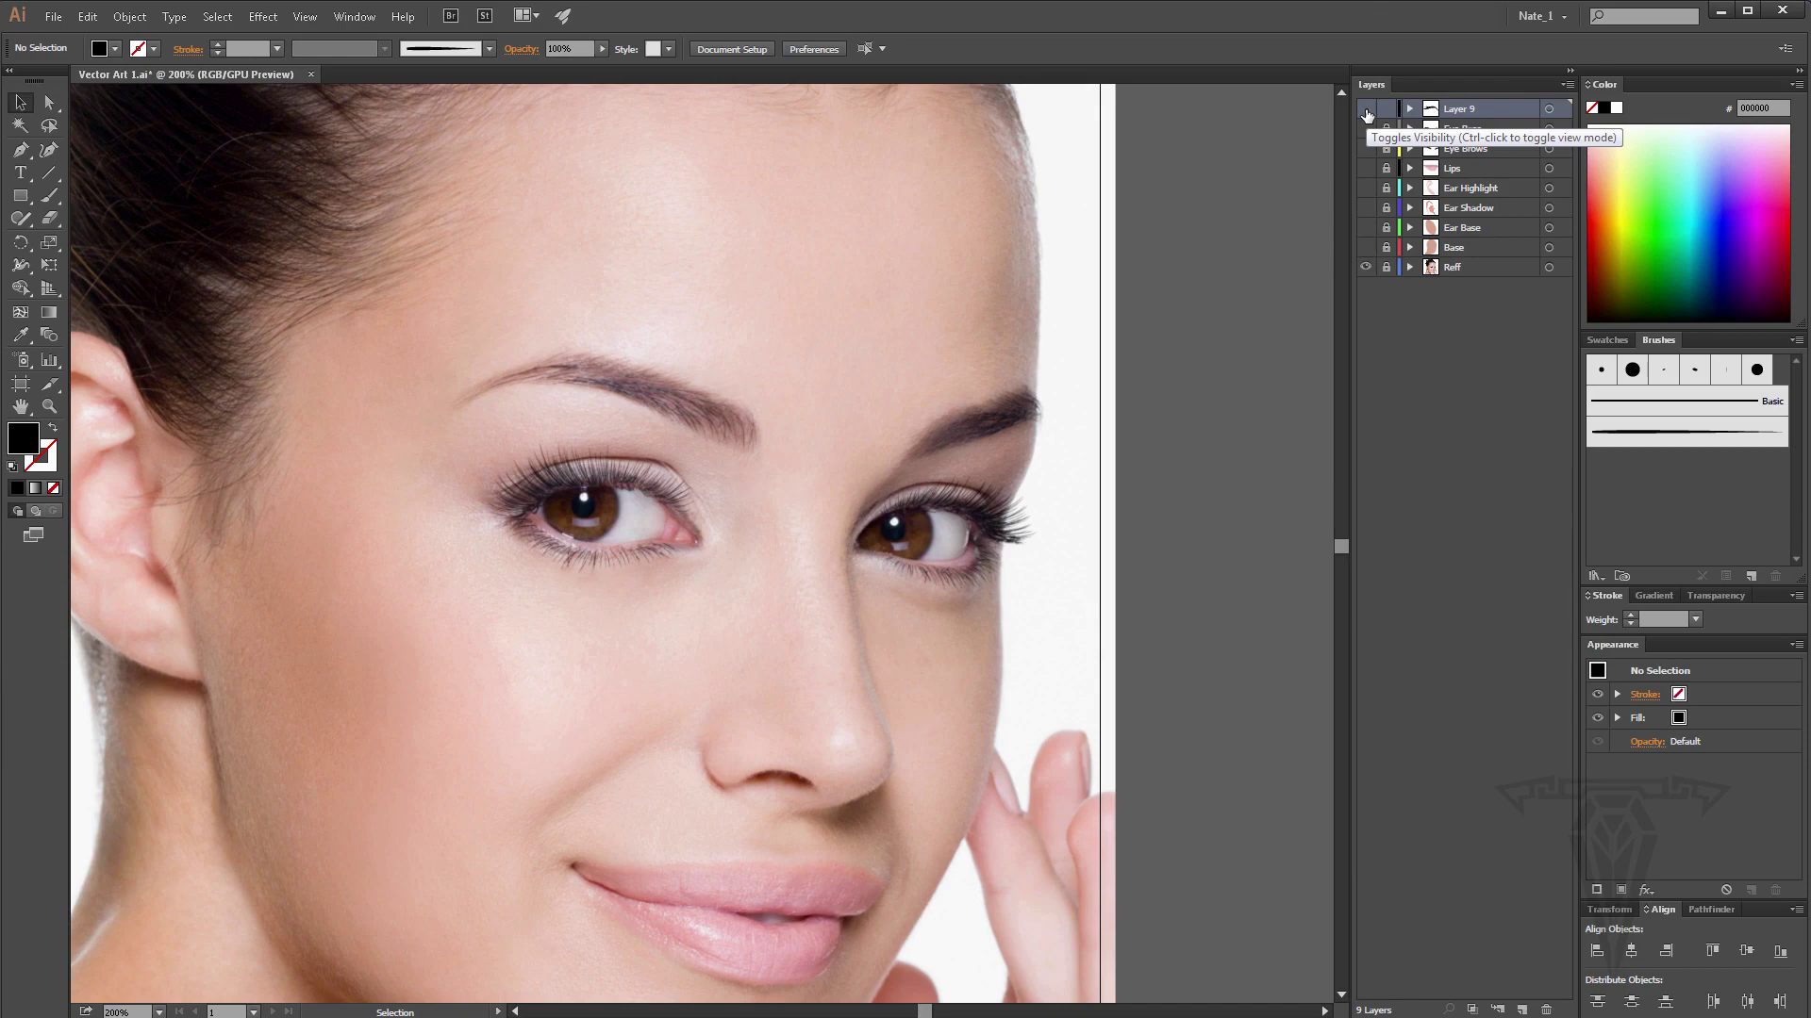
drag(1809, 68, 1547, 69)
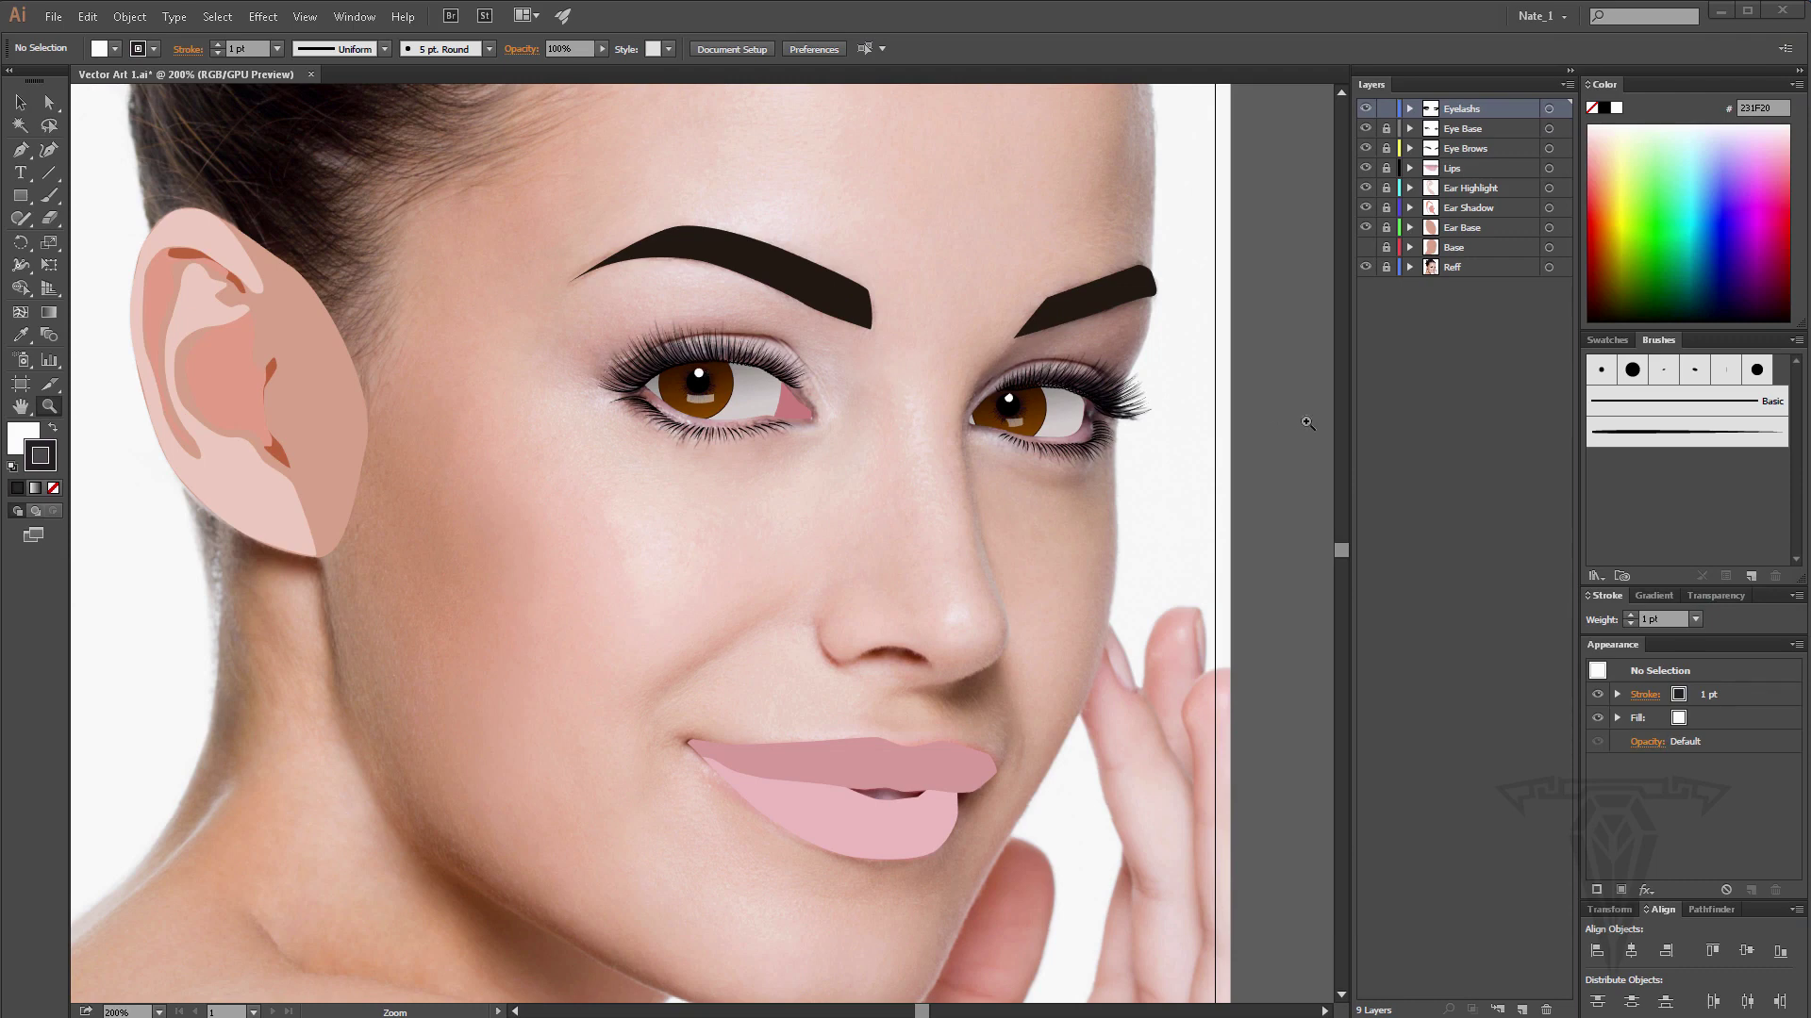
Show the Base layer to check the thin lashes of both eyes against the skin colour, and hide it again.
click(1365, 247)
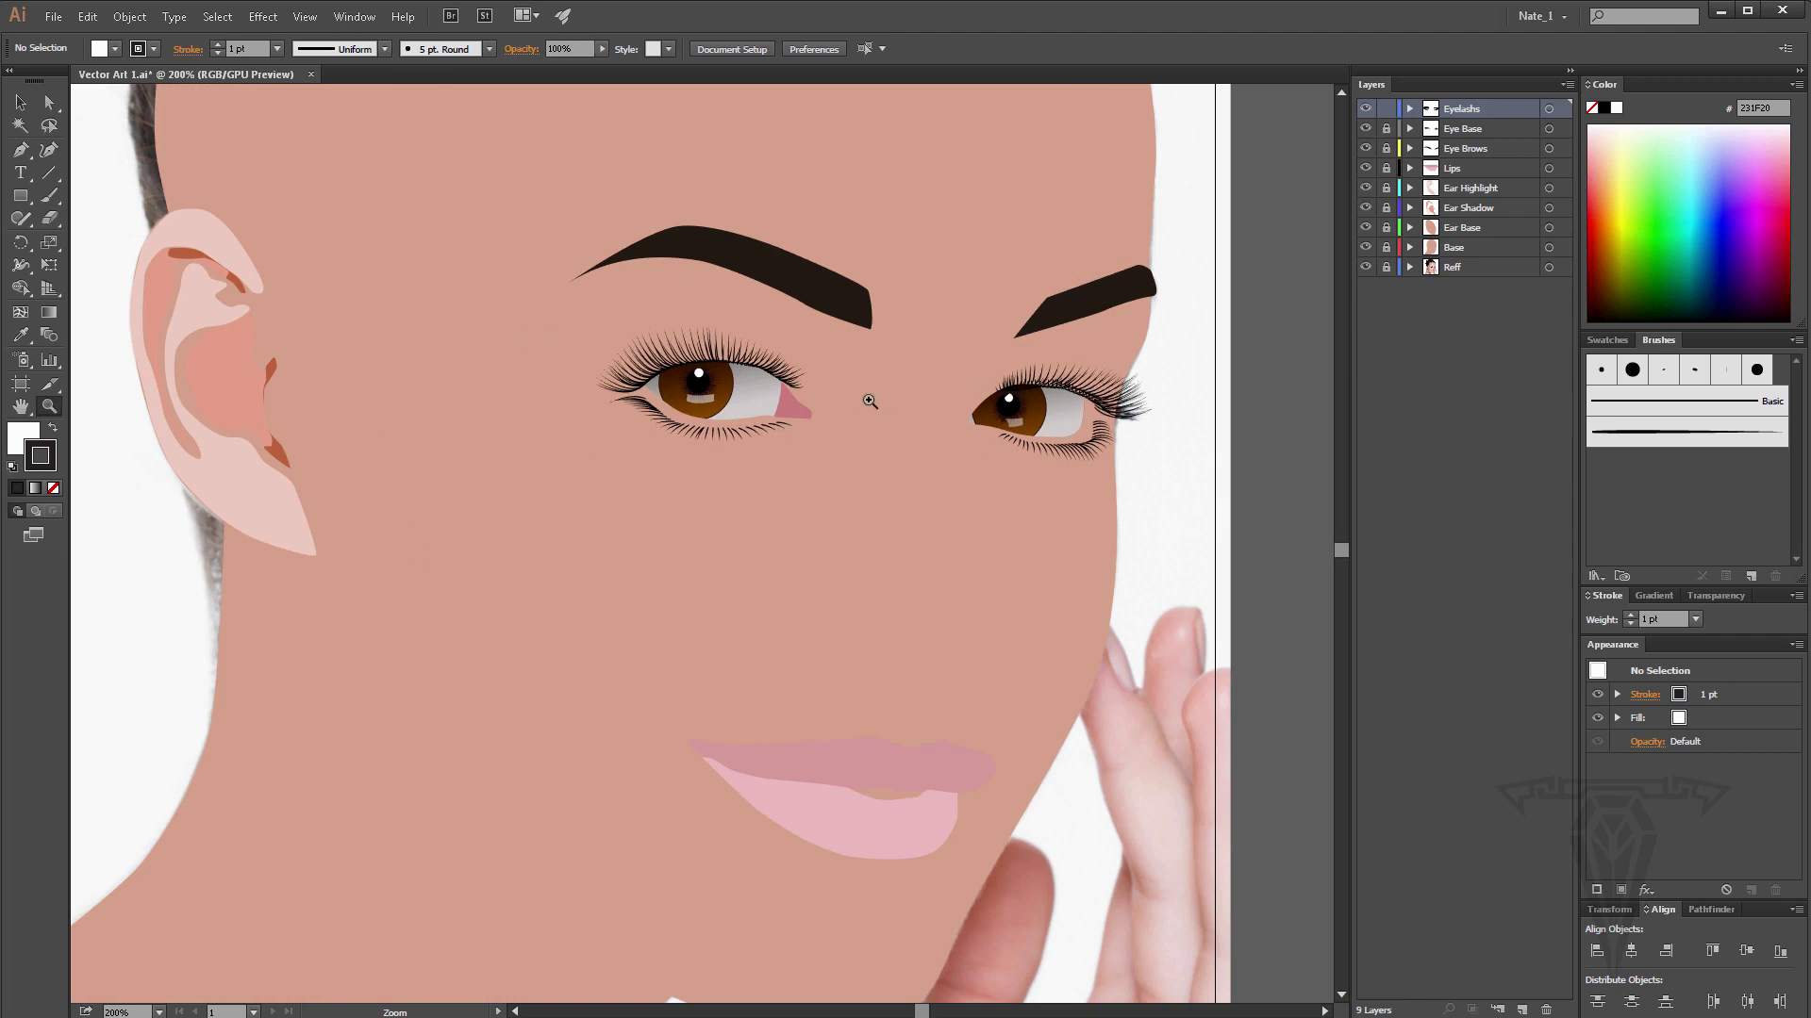
scroll(870, 410, up, 3)
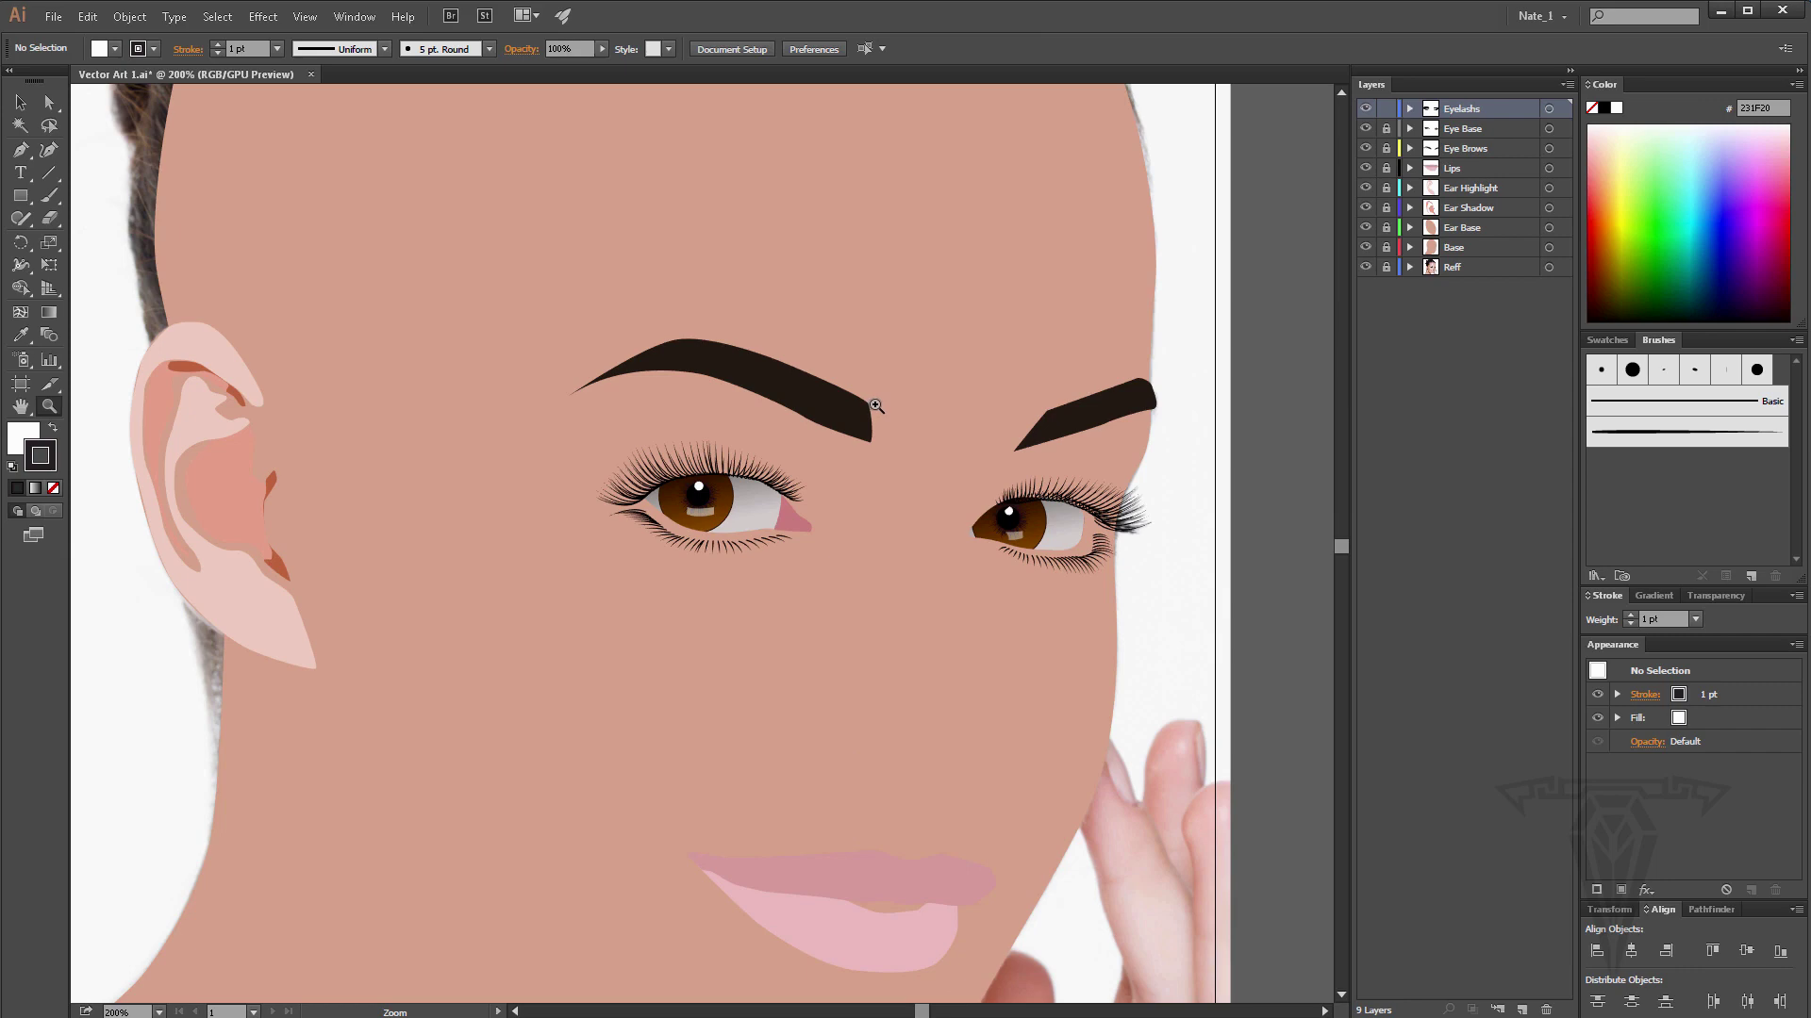
click(1366, 248)
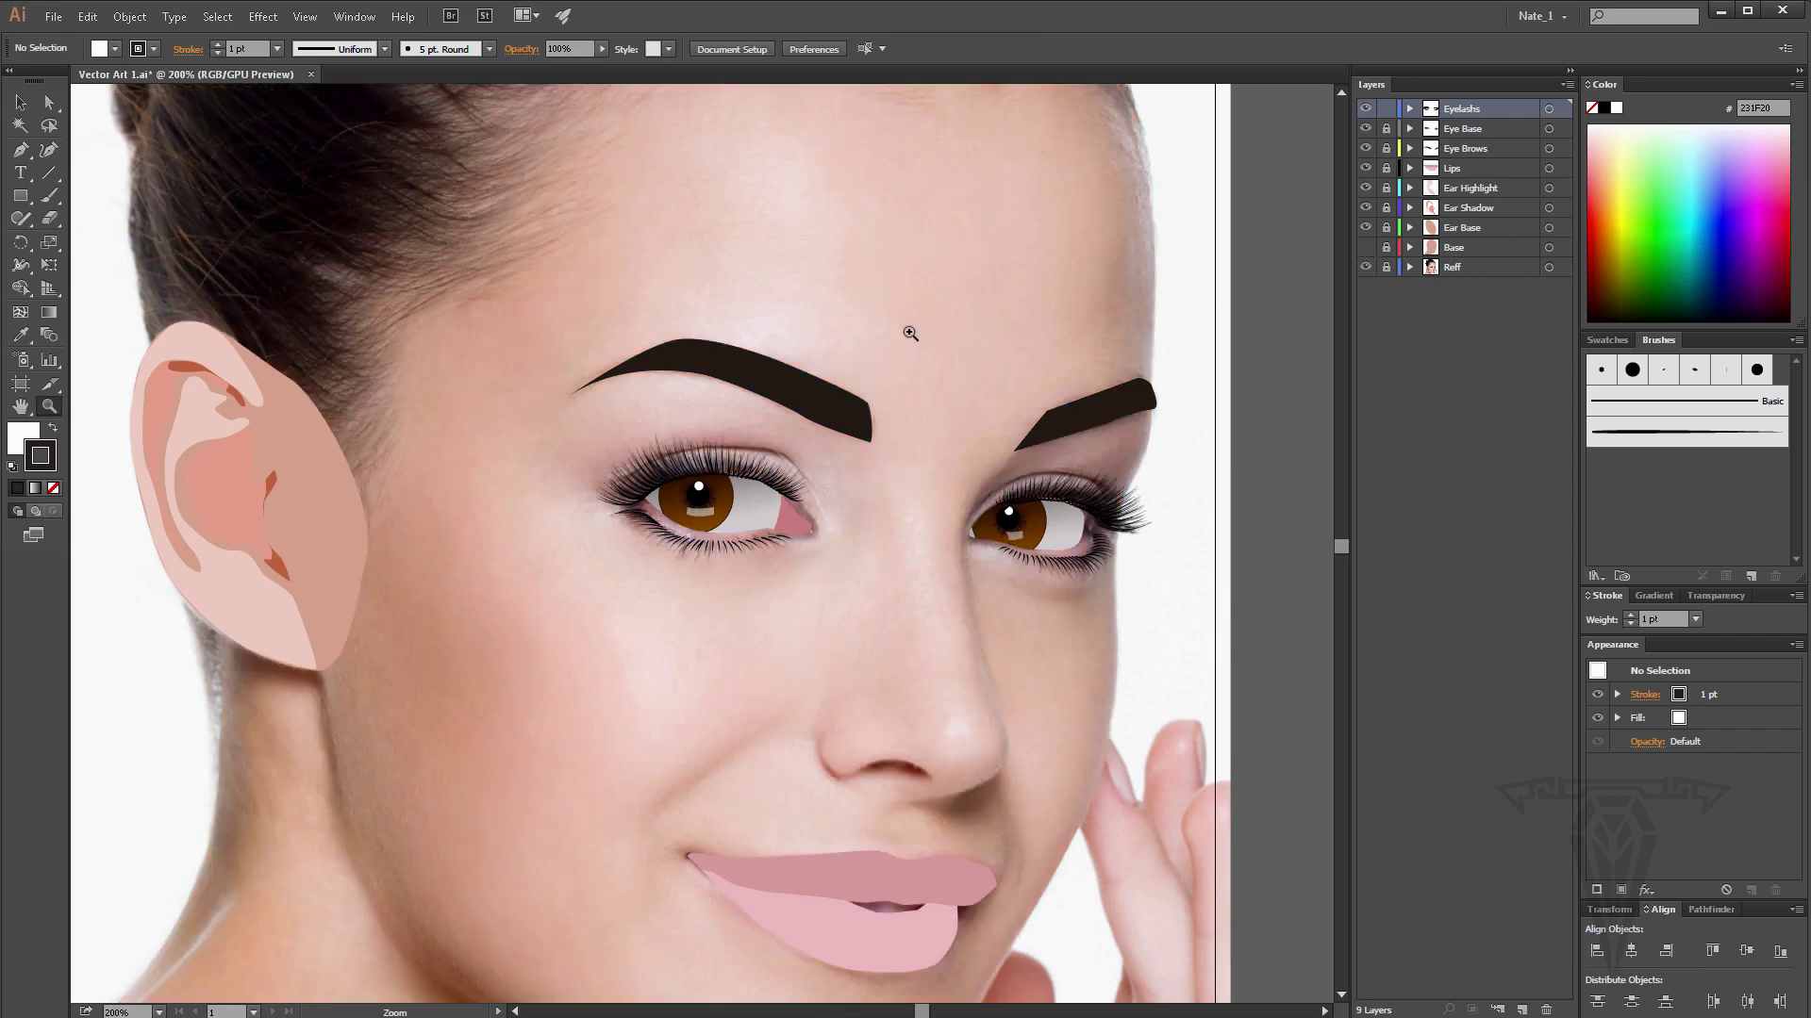
Examine the hair and hairline of the reference photo above the forehead and ear.
scroll(909, 324, up, 10)
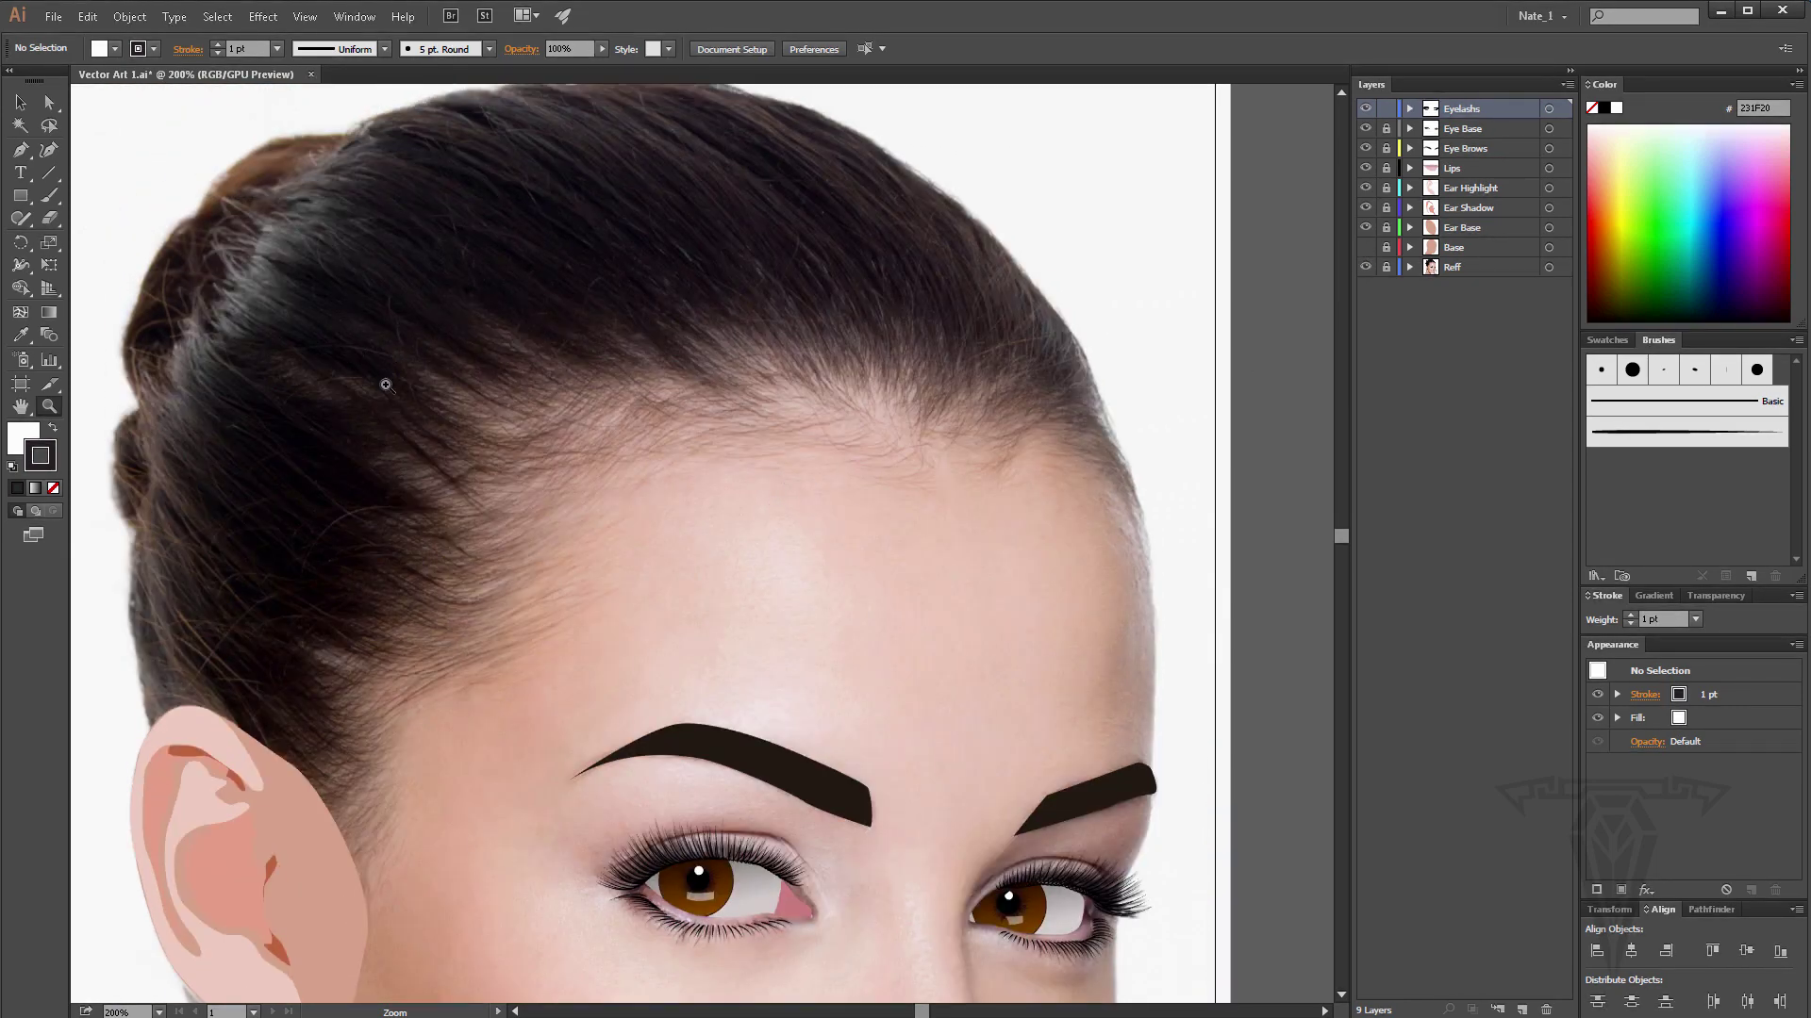
scroll(405, 401, down, 5)
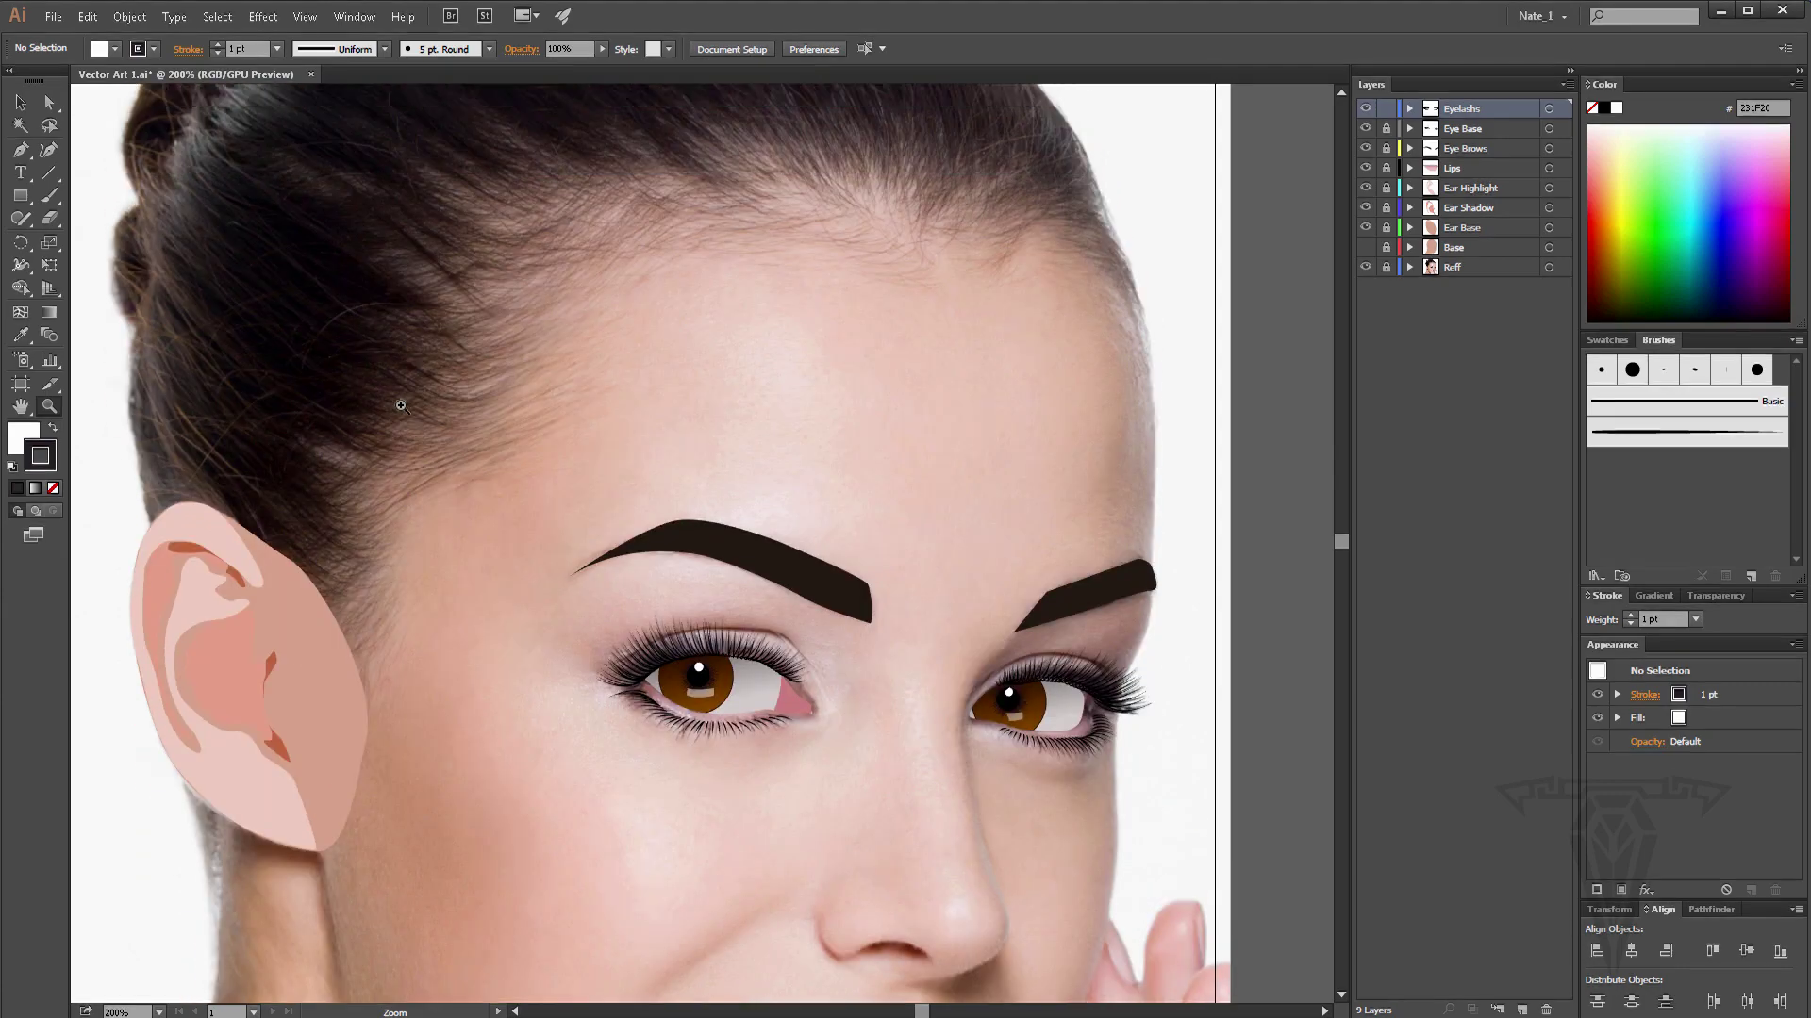
scroll(411, 408, up, 1)
scroll(585, 251, up, 3)
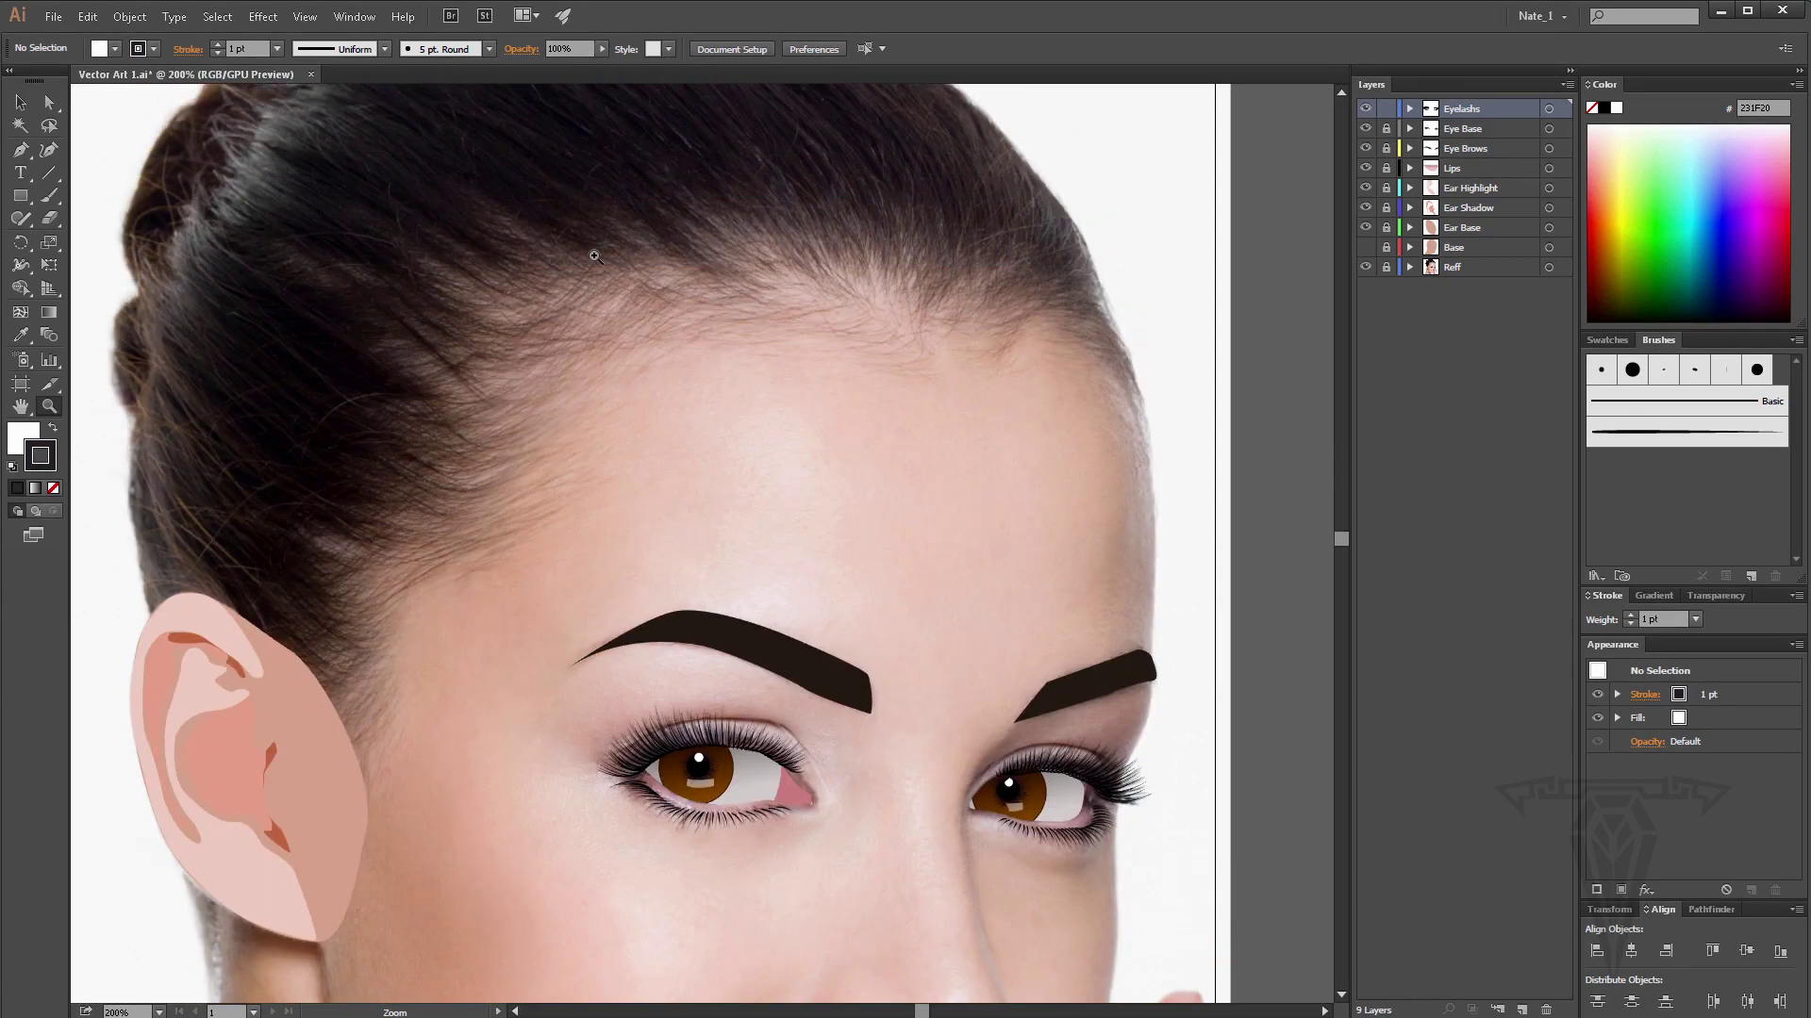
scroll(593, 253, up, 3)
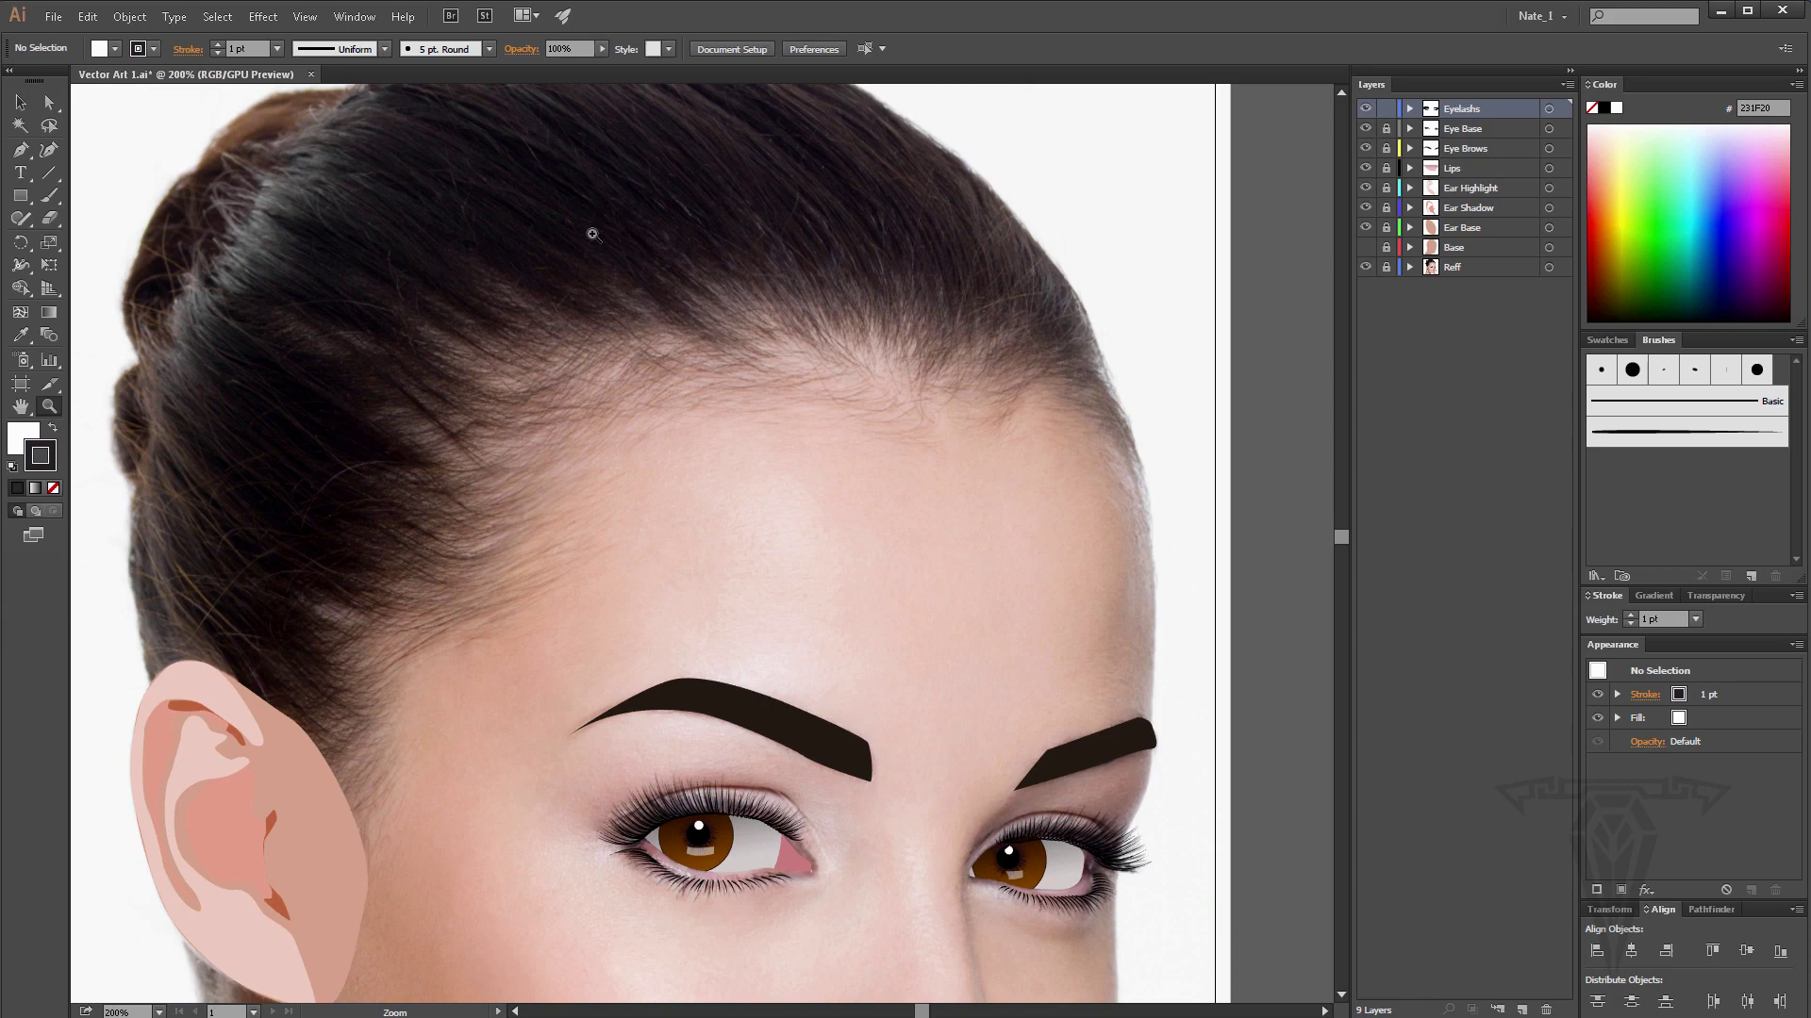
scroll(593, 237, up, 2)
scroll(592, 242, down, 5)
scroll(592, 245, down, 10)
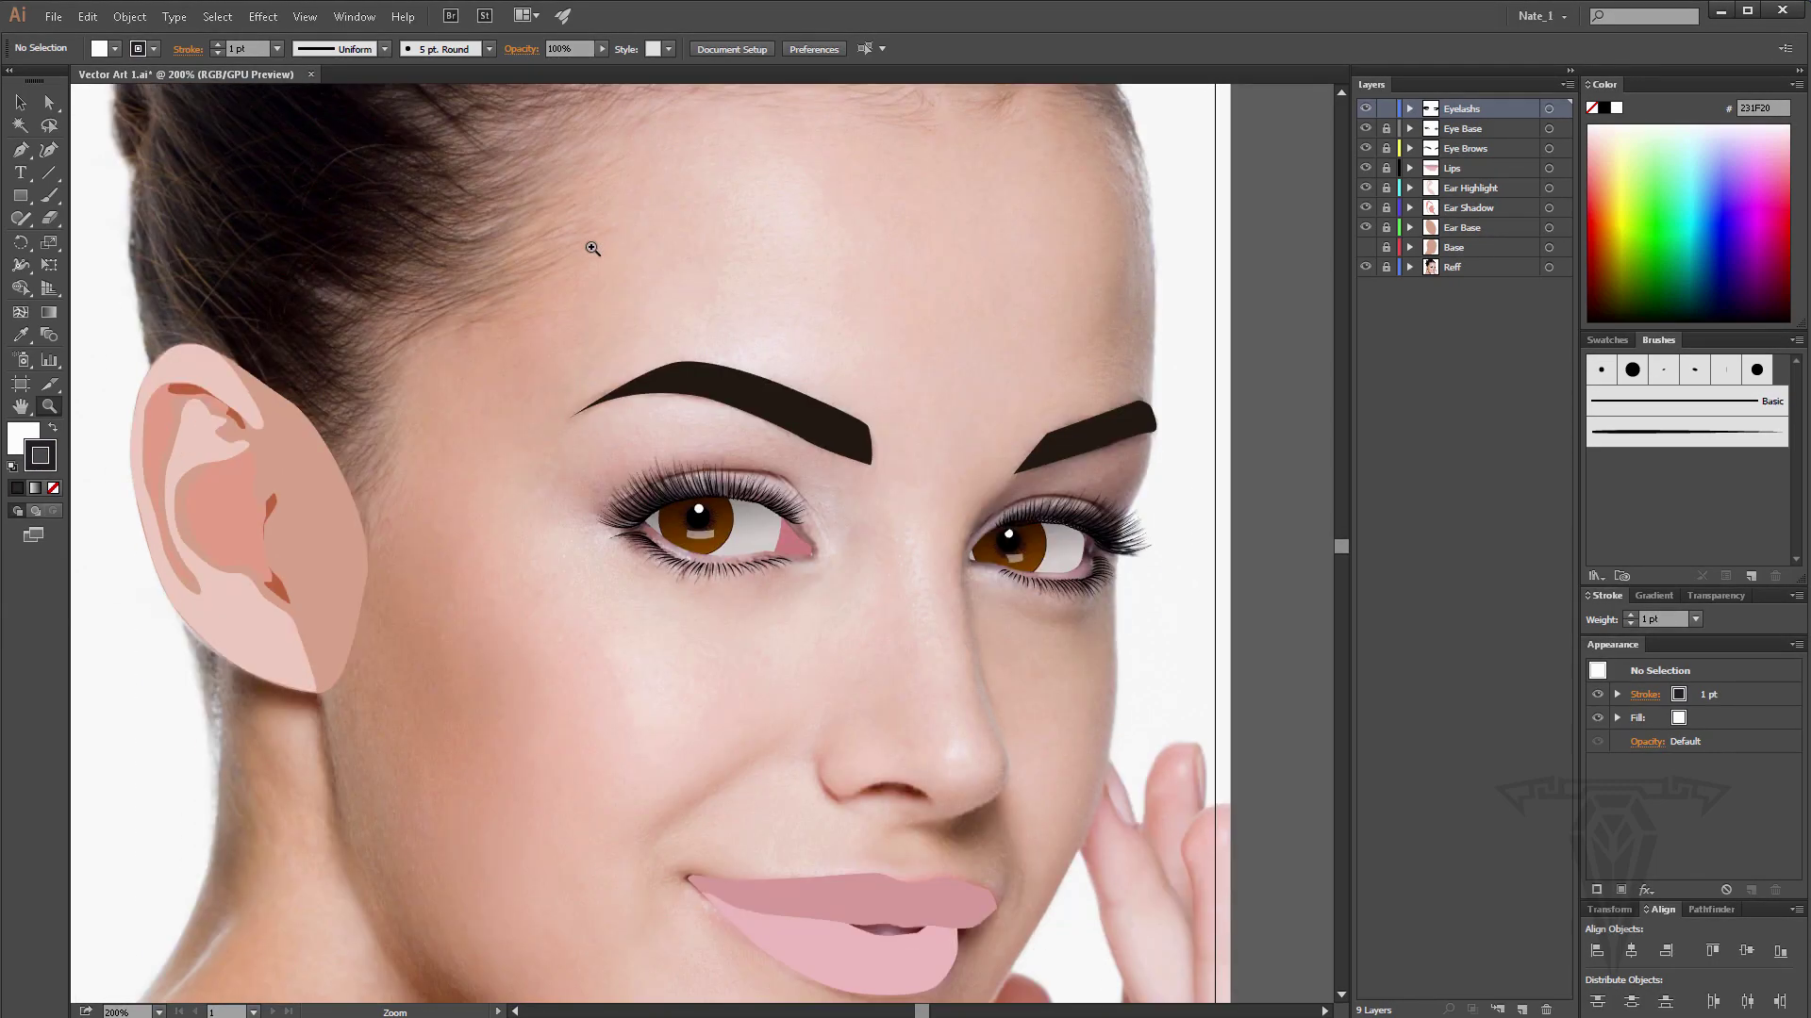